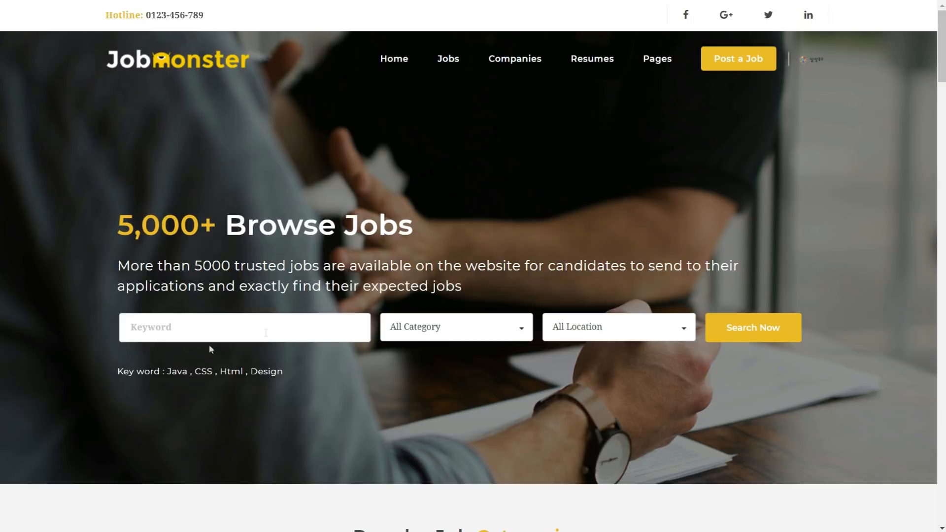
# Open the job category filter, then open and close the location list without choosing
pyautogui.click(515, 328)
pyautogui.scroll(-3, 456, 441)
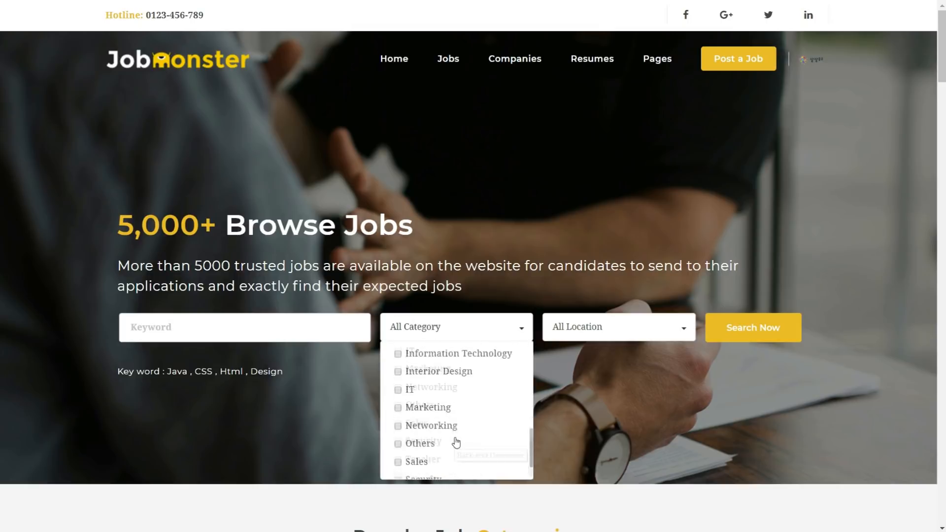
pyautogui.click(609, 333)
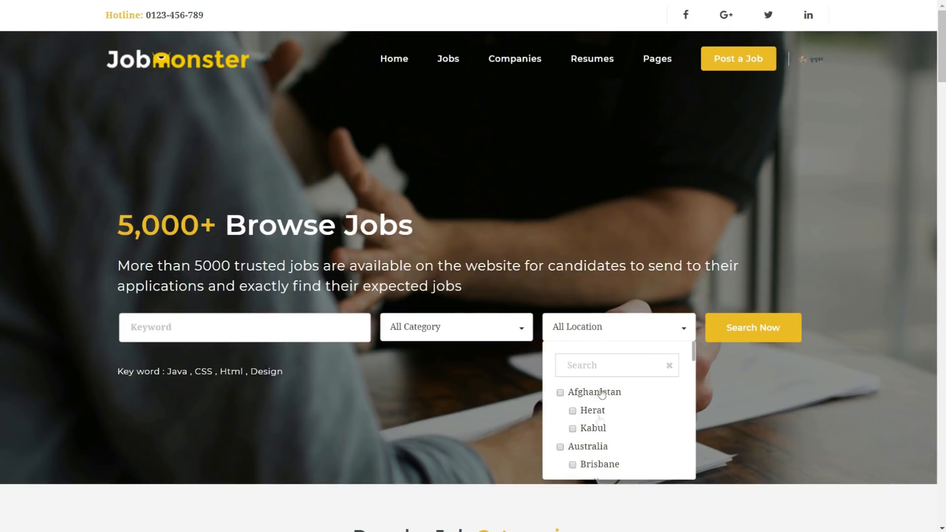
pyautogui.click(842, 405)
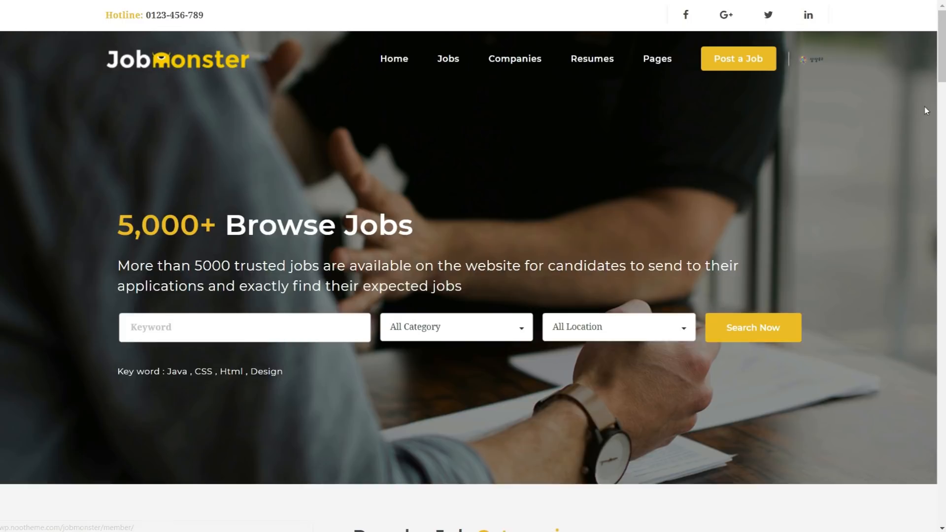
# Scroll down to the Popular Job Categories grid and its All Categories button
pyautogui.moveTo(831, 61)
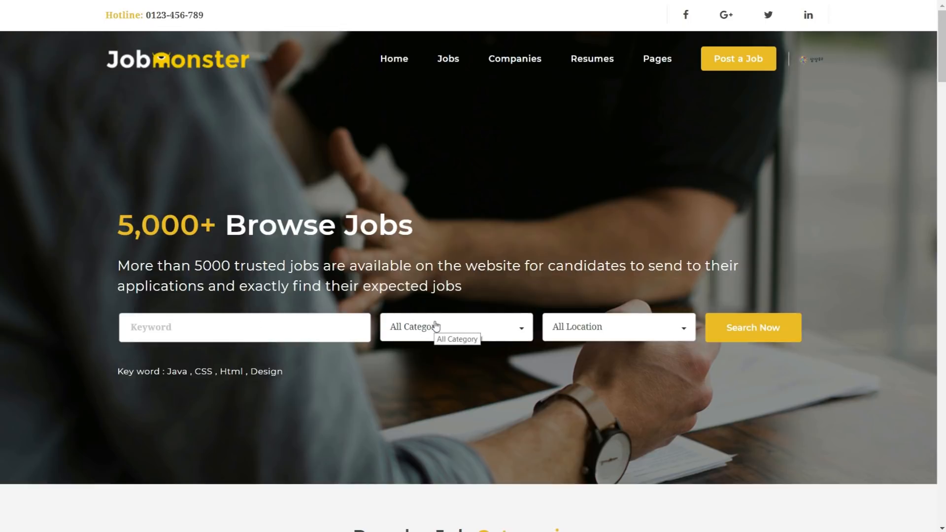
pyautogui.scroll(-7, 519, 344)
pyautogui.scroll(-2, 519, 365)
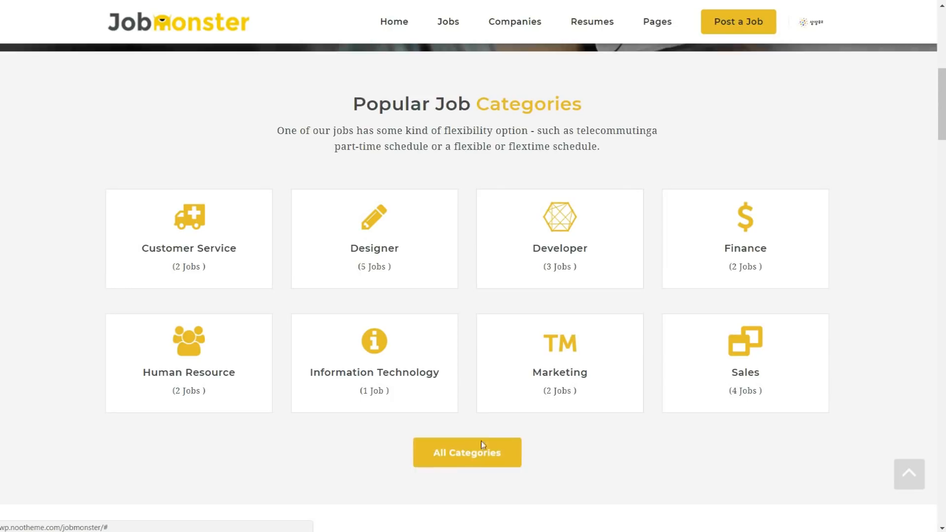
pyautogui.click(460, 451)
pyautogui.scroll(-1, 882, 310)
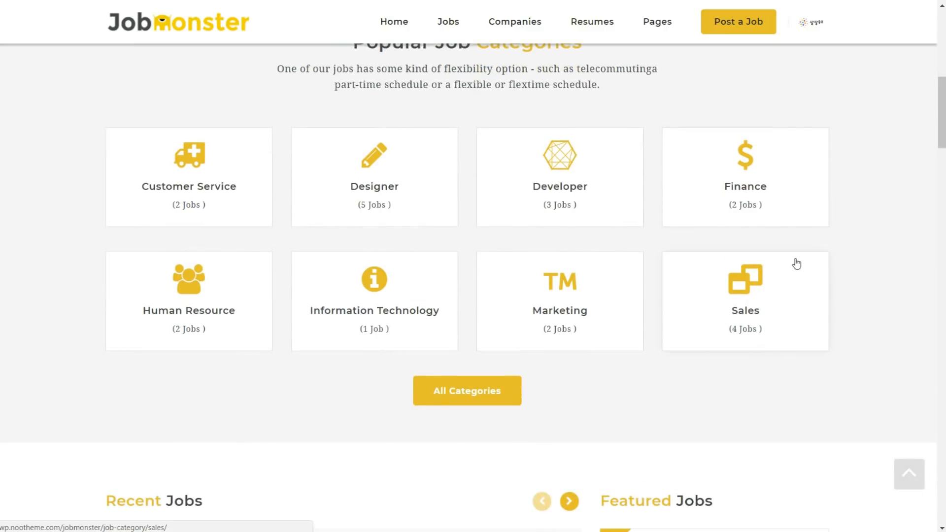
# Scroll past Recent and Featured Jobs, highlighting the Recent Jobs heading, to Featured Employer
pyautogui.scroll(-6, 786, 293)
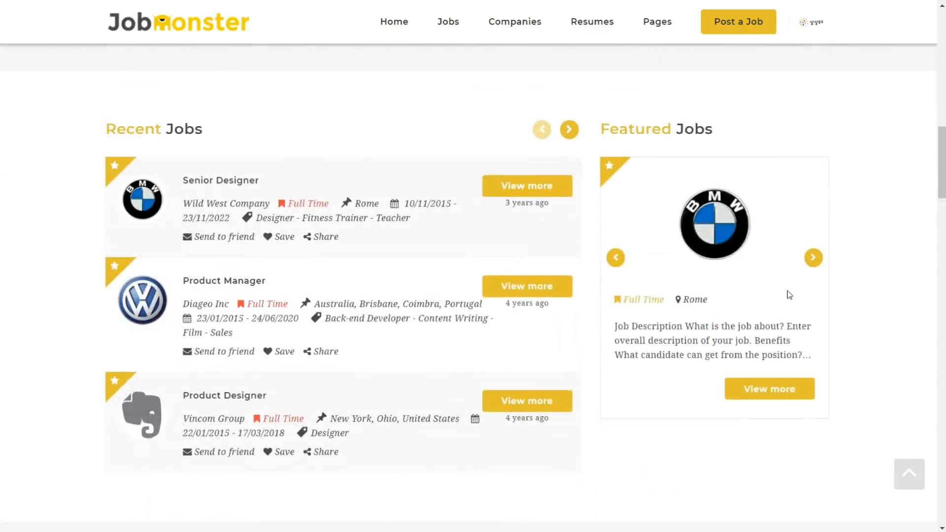
pyautogui.scroll(-2, 789, 294)
pyautogui.scroll(2, 768, 281)
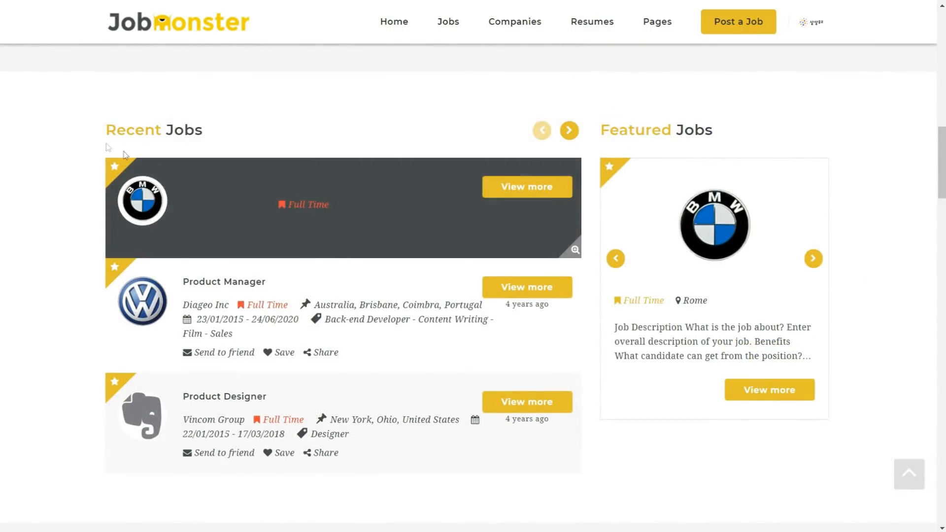
pyautogui.moveTo(106, 130); pyautogui.dragTo(229, 135)
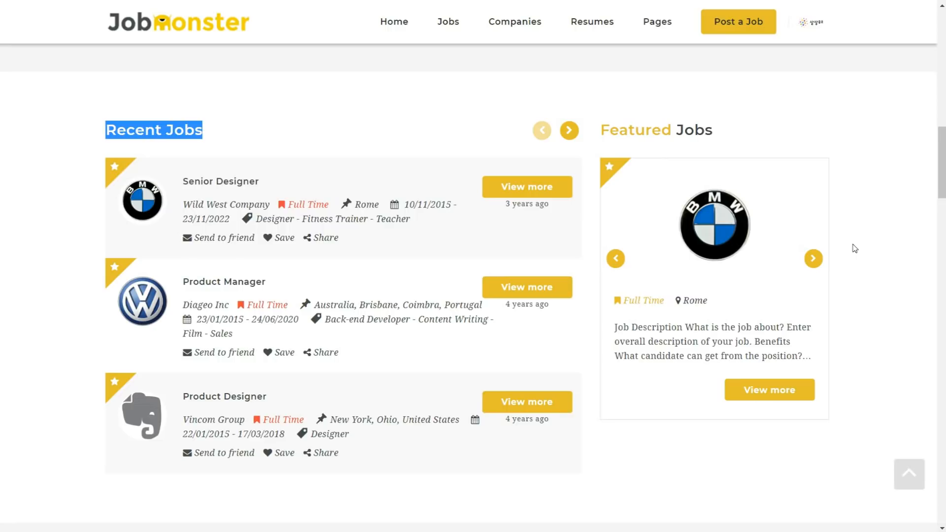
pyautogui.scroll(-10, 855, 249)
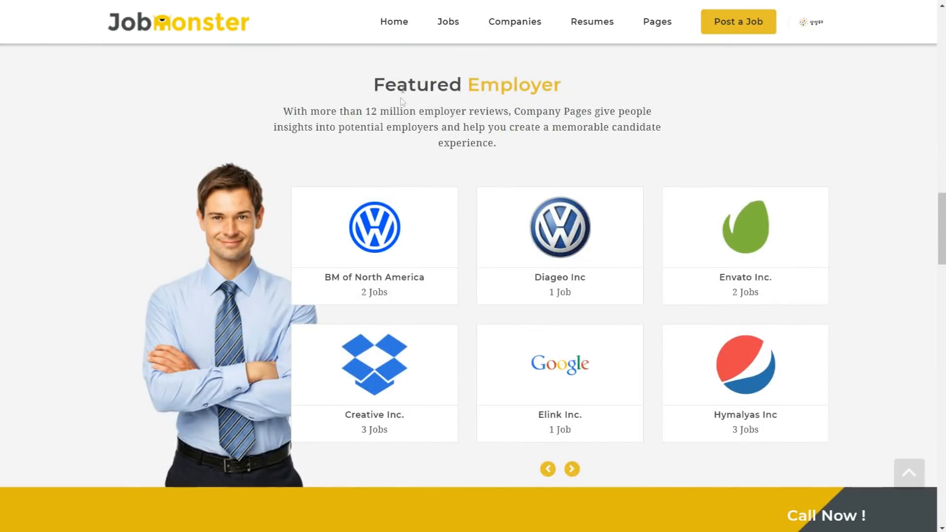
# Highlight and clear the Featured Employer heading, then scroll to the Call Now banner and testimonials
pyautogui.moveTo(375, 83); pyautogui.dragTo(564, 88)
pyautogui.click(566, 94)
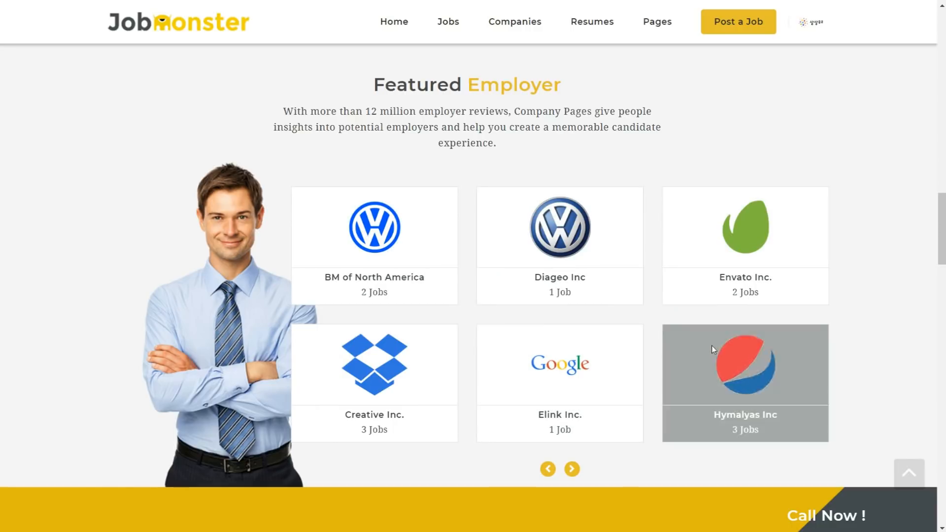
pyautogui.scroll(-5, 749, 276)
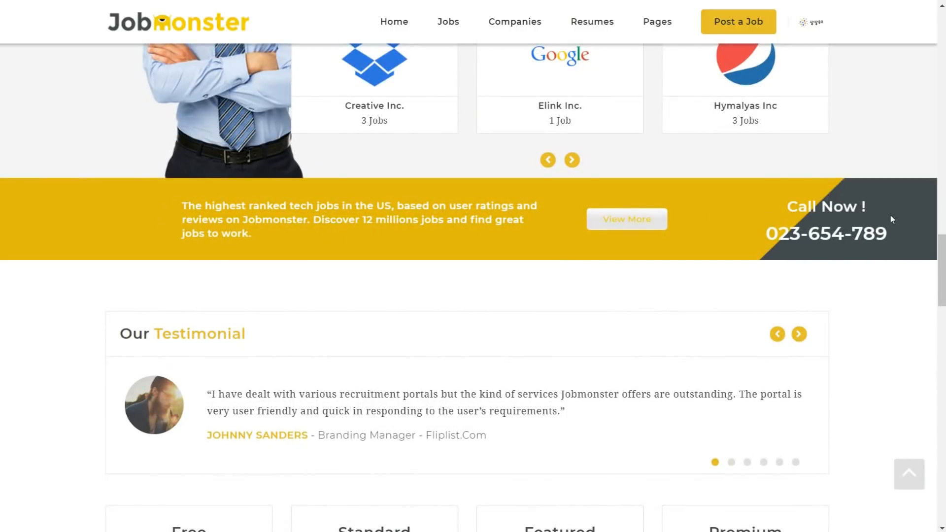
pyautogui.scroll(-4, 891, 214)
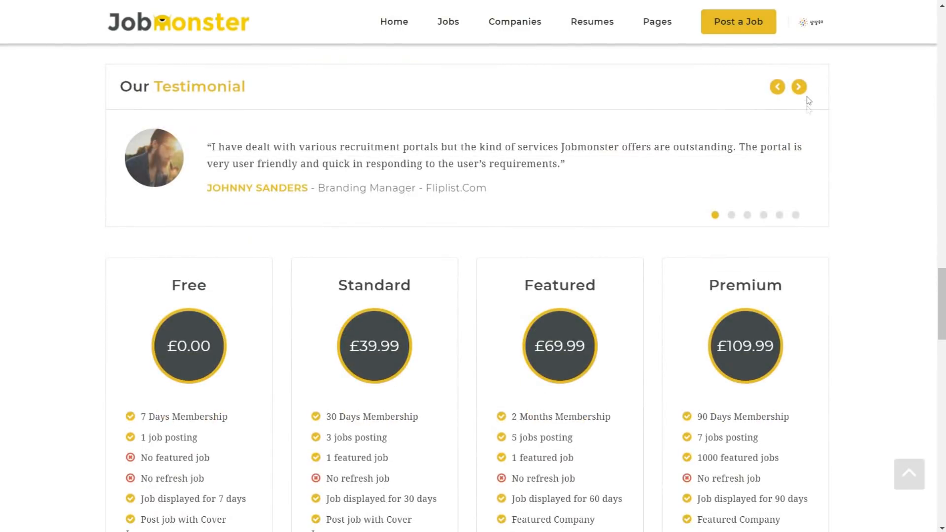
# Advance testimonials to the second quote and scroll to the Free, Standard, Featured, Premium plans
pyautogui.click(799, 88)
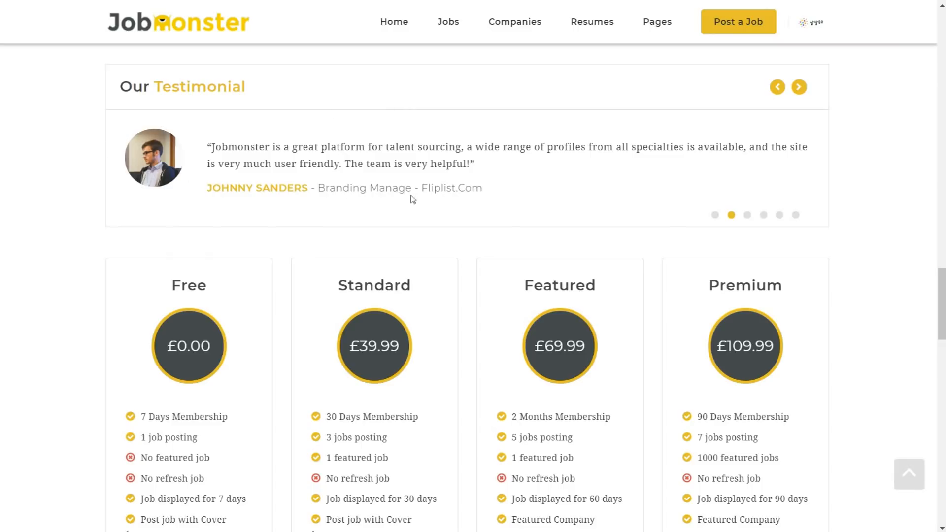
pyautogui.scroll(-1, 901, 197)
pyautogui.scroll(-4, 900, 196)
pyautogui.scroll(1, 900, 197)
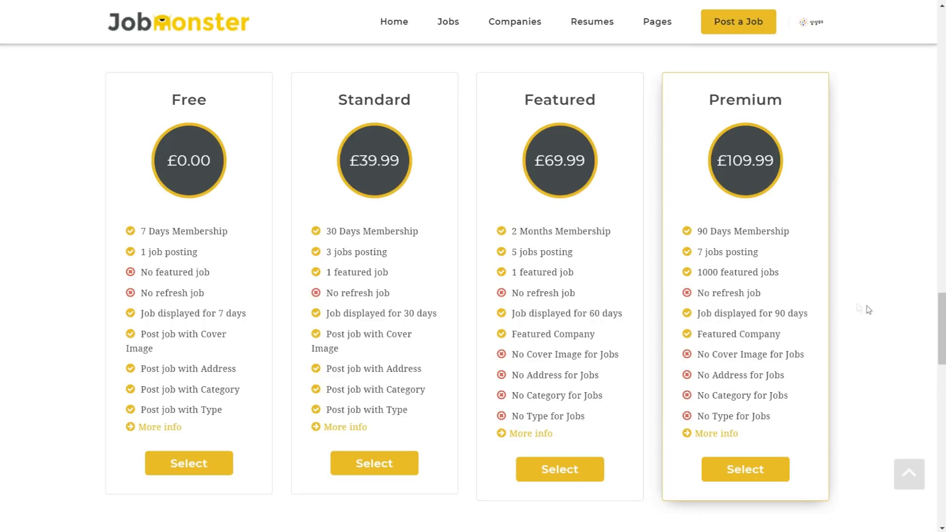
pyautogui.scroll(-10, 920, 345)
# Scroll past the employer/candidate banner and Quick Career Tips down to the footer
pyautogui.scroll(4, 215, 381)
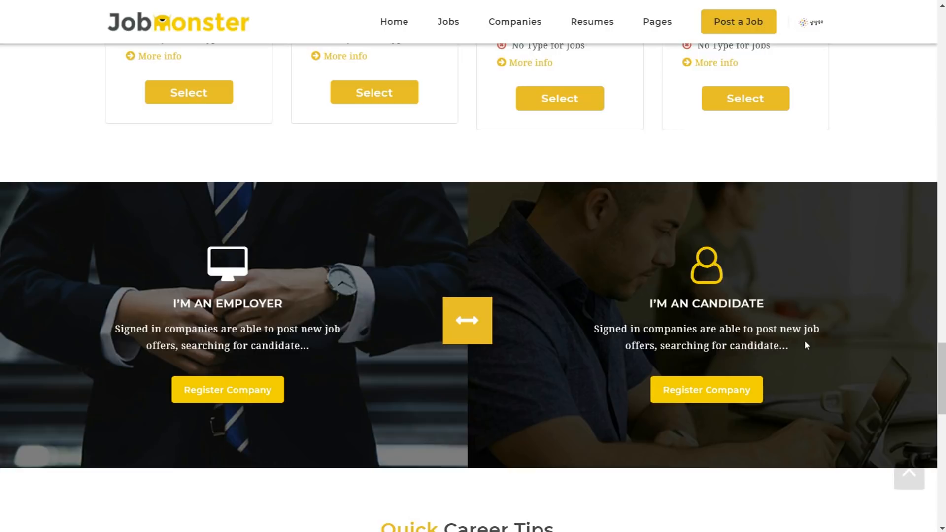
pyautogui.scroll(-10, 806, 345)
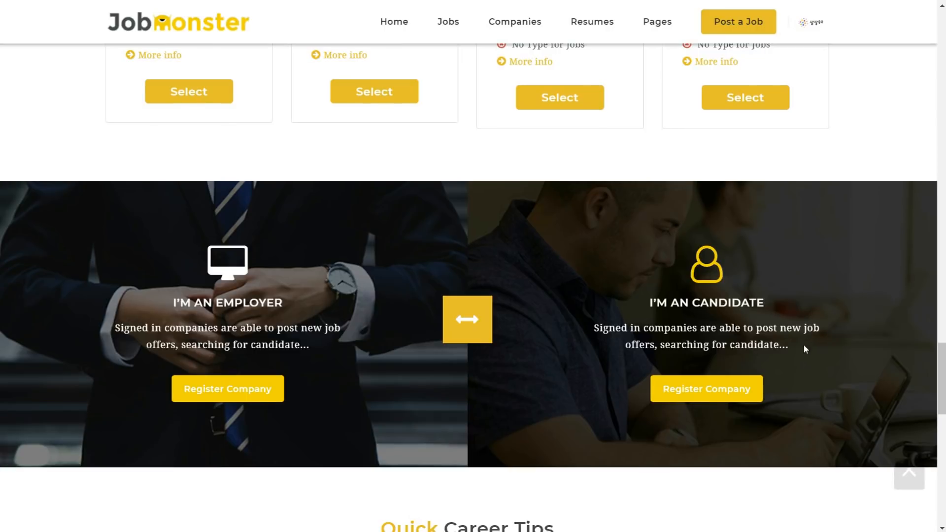
pyautogui.scroll(2, 809, 344)
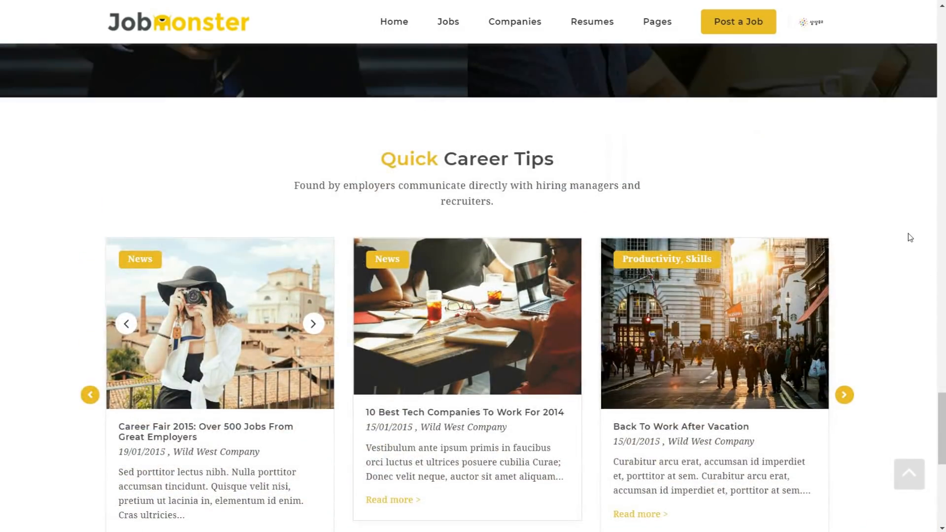
pyautogui.scroll(-1, 533, 266)
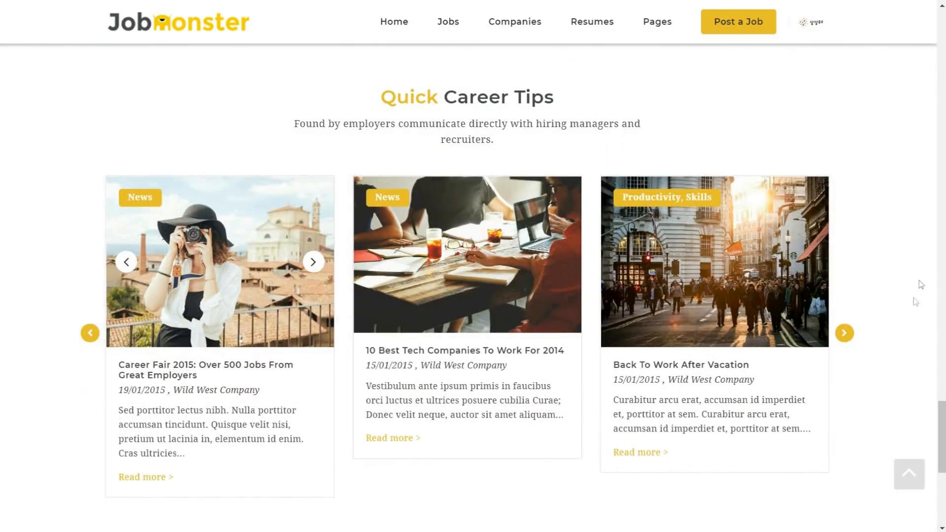
pyautogui.scroll(-6, 932, 229)
pyautogui.scroll(-1, 934, 230)
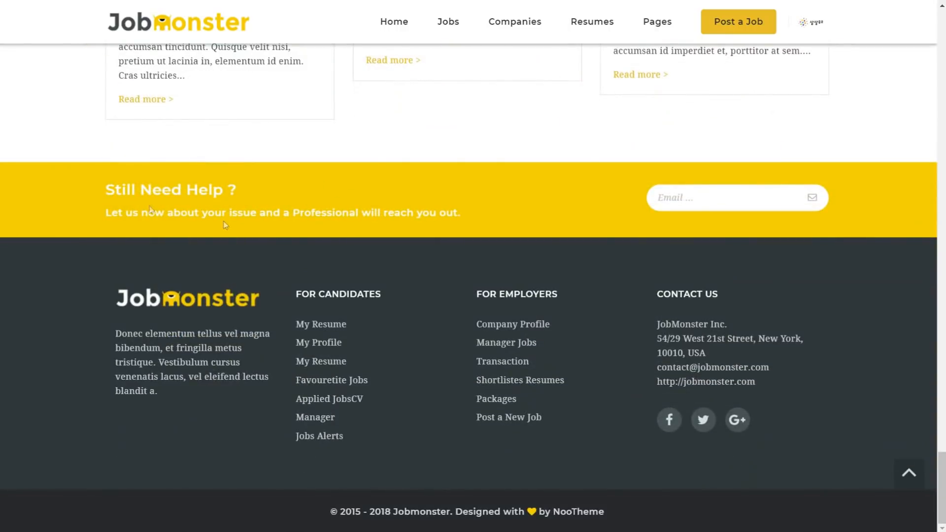
# Highlight the Still Need Help banner and footer description, then jump back to the top
pyautogui.moveTo(107, 189); pyautogui.dragTo(377, 212)
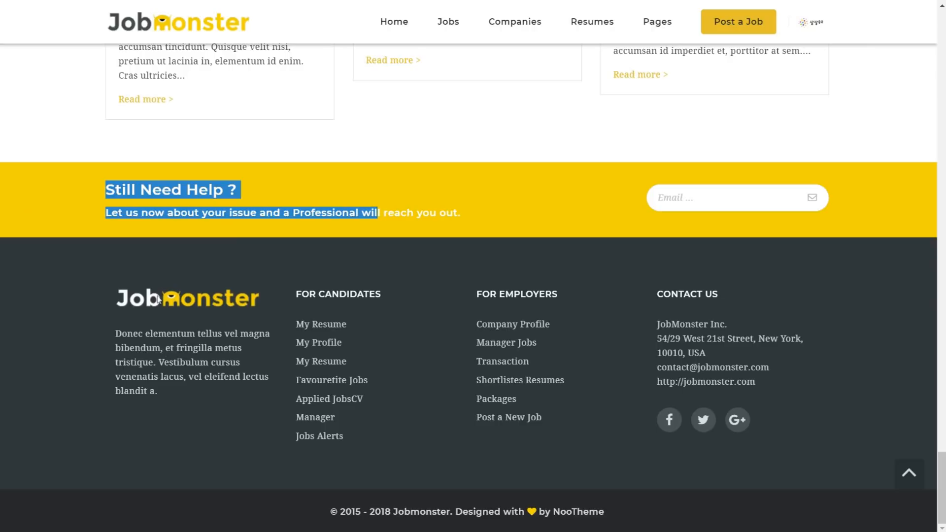
pyautogui.moveTo(102, 335); pyautogui.dragTo(170, 392)
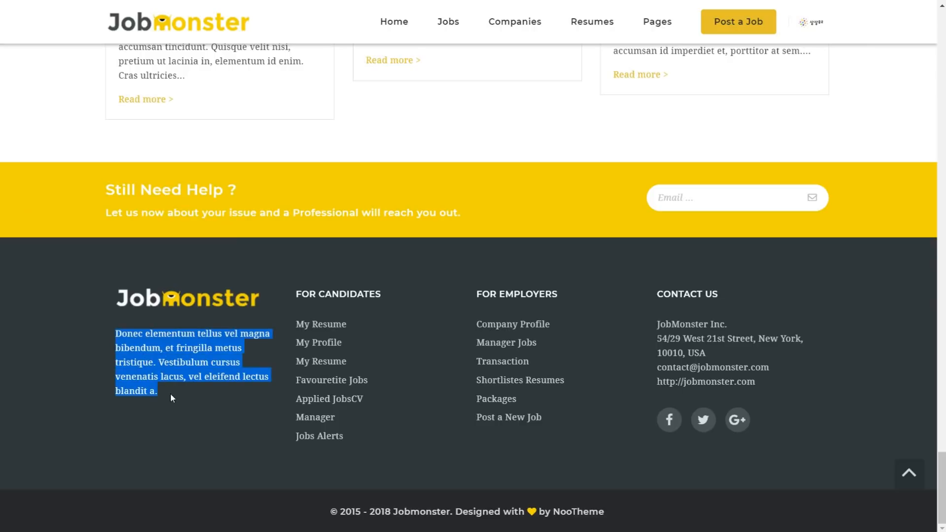
pyautogui.click(170, 392)
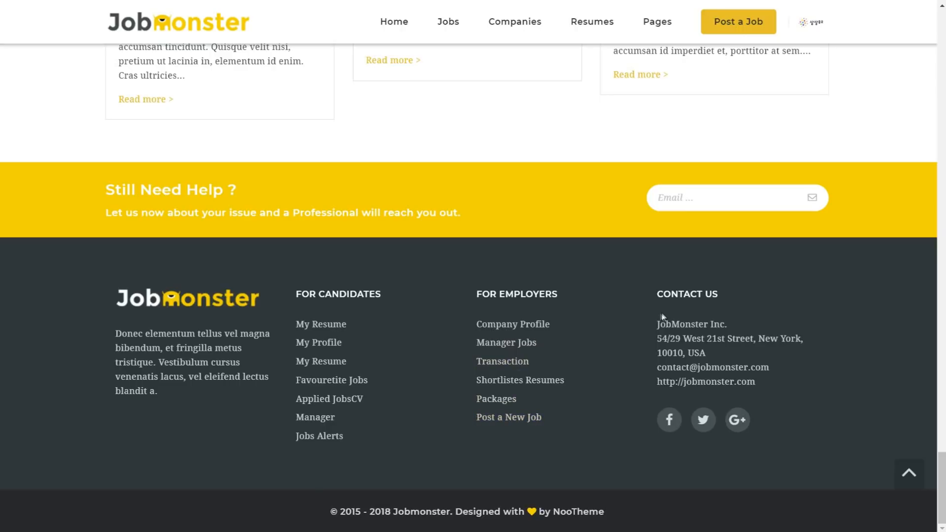
pyautogui.click(912, 486)
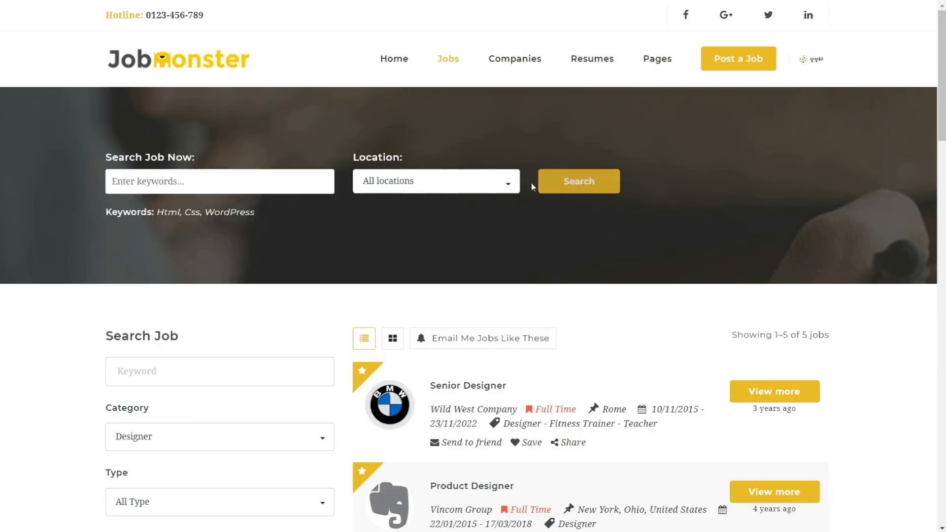
pyautogui.scroll(-4, 695, 221)
pyautogui.scroll(-15, 228, 221)
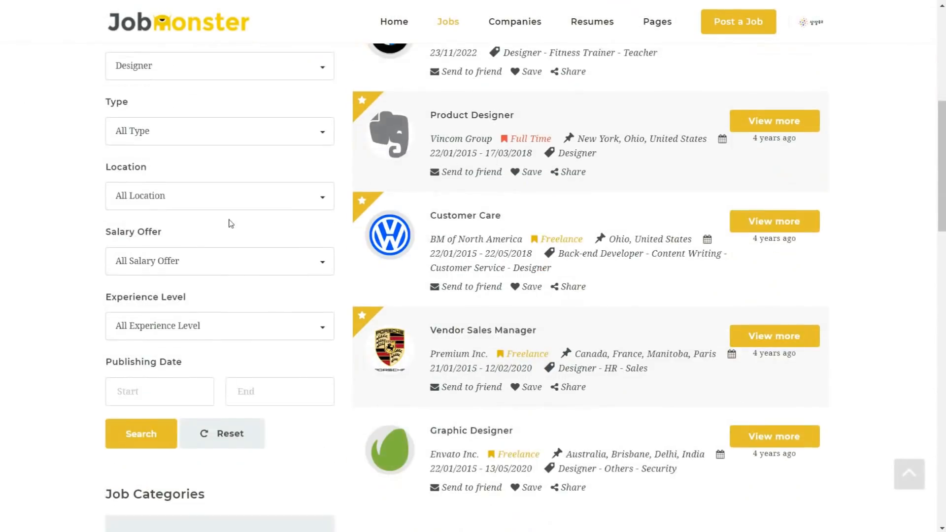
pyautogui.scroll(20, 229, 224)
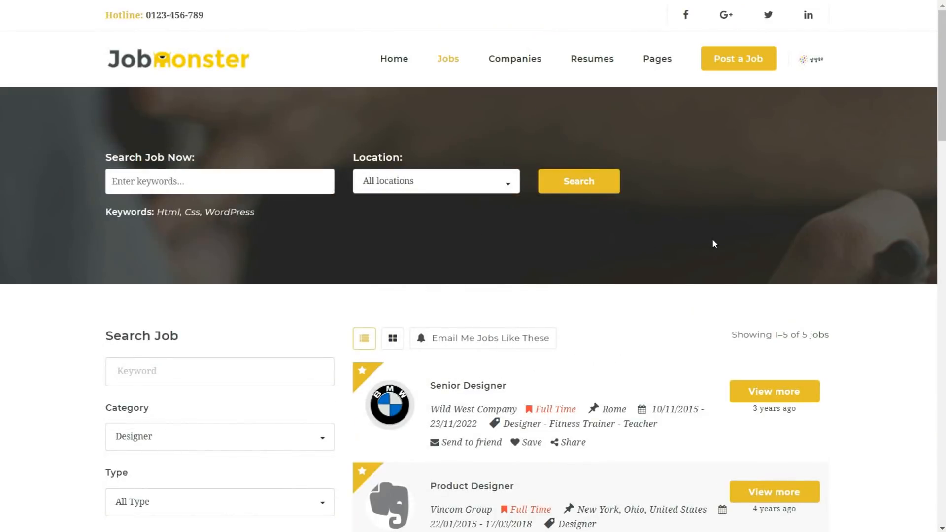
pyautogui.scroll(-12, 913, 277)
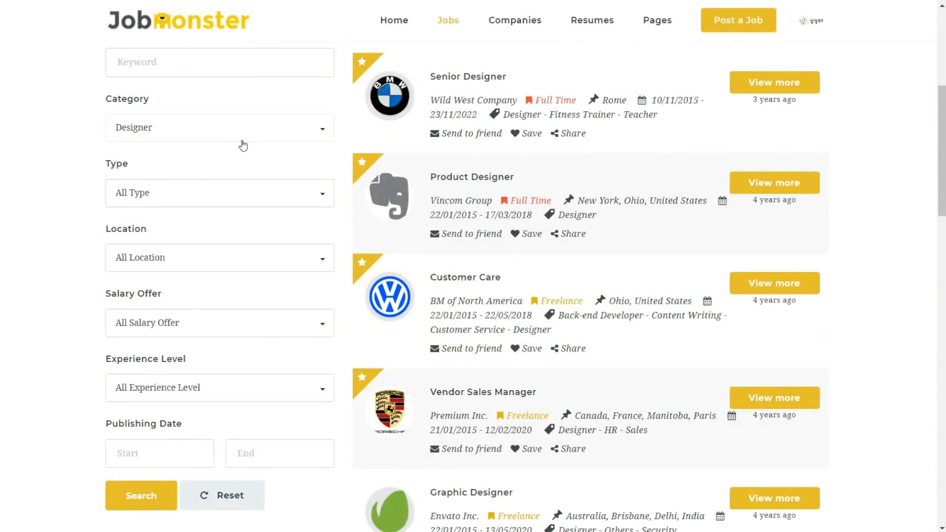
pyautogui.scroll(-10, 249, 170)
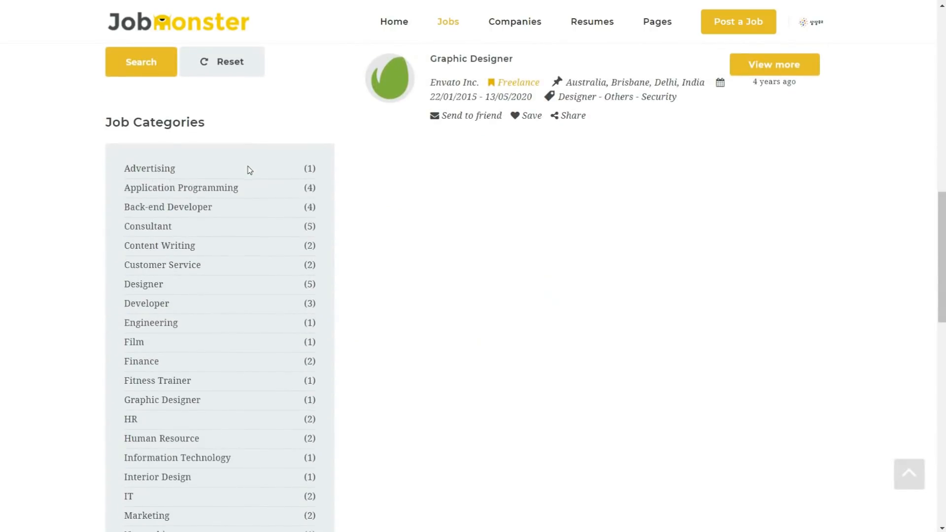
pyautogui.scroll(7, 256, 209)
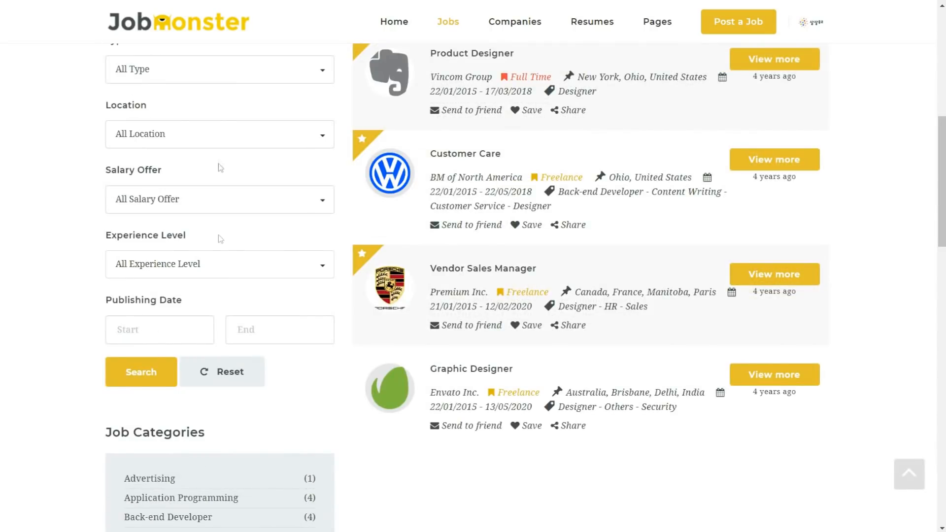
pyautogui.scroll(5, 247, 261)
pyautogui.scroll(-3, 248, 232)
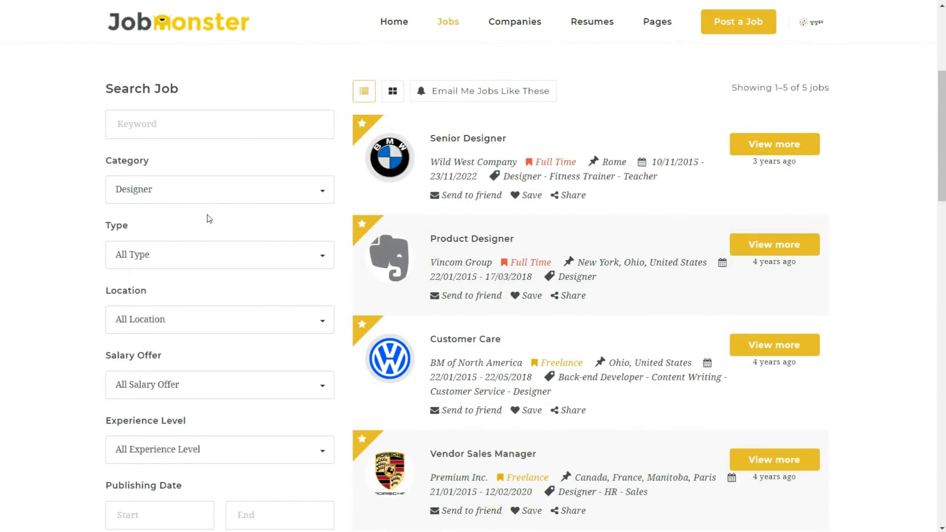
# Limit the Designer jobs to Full Time, leaving the Location filter unset
pyautogui.click(187, 254)
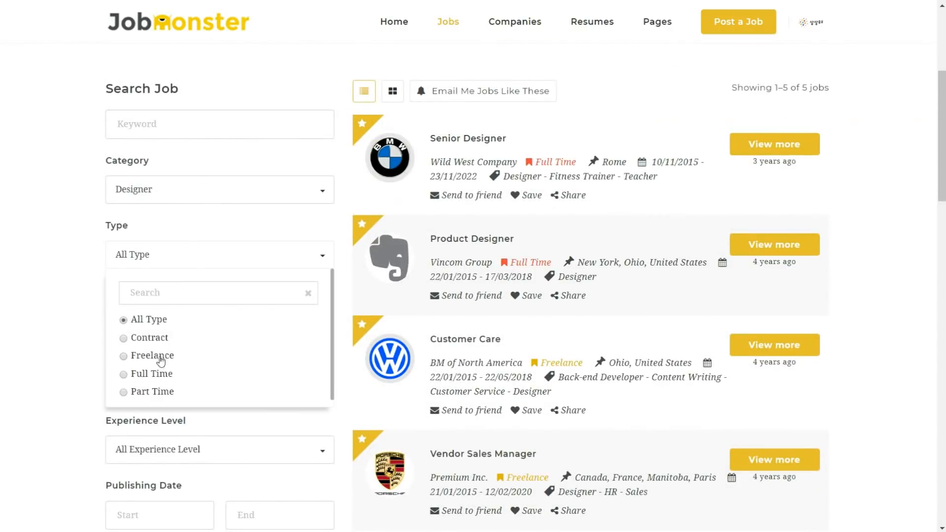
pyautogui.click(150, 375)
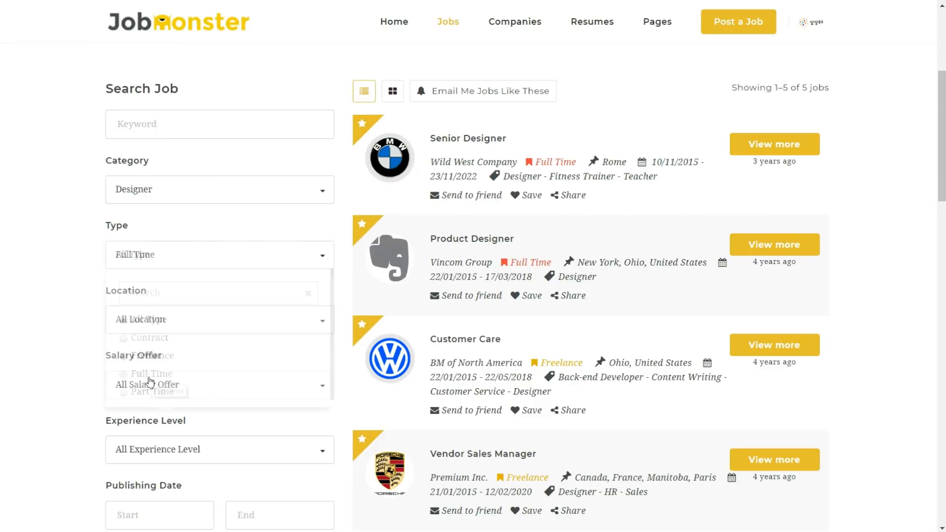
pyautogui.scroll(-3, 148, 197)
pyautogui.click(147, 193)
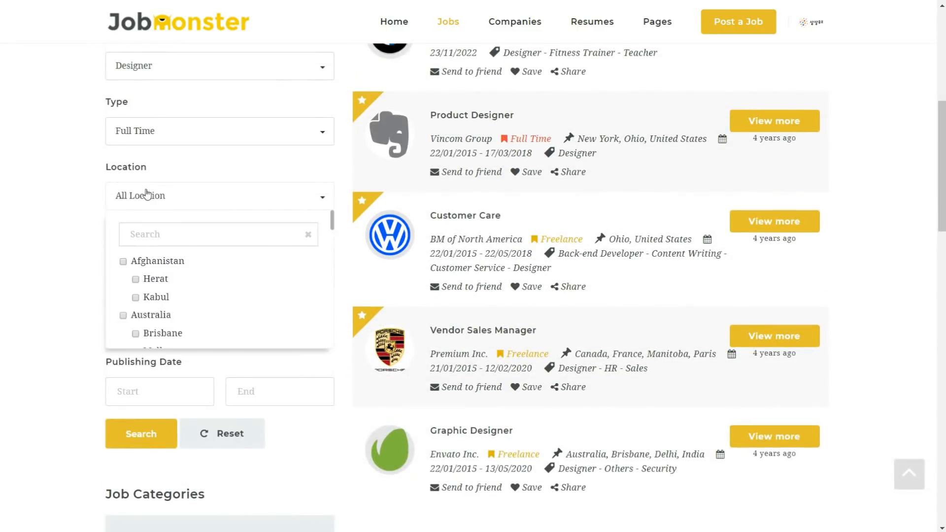
pyautogui.click(64, 233)
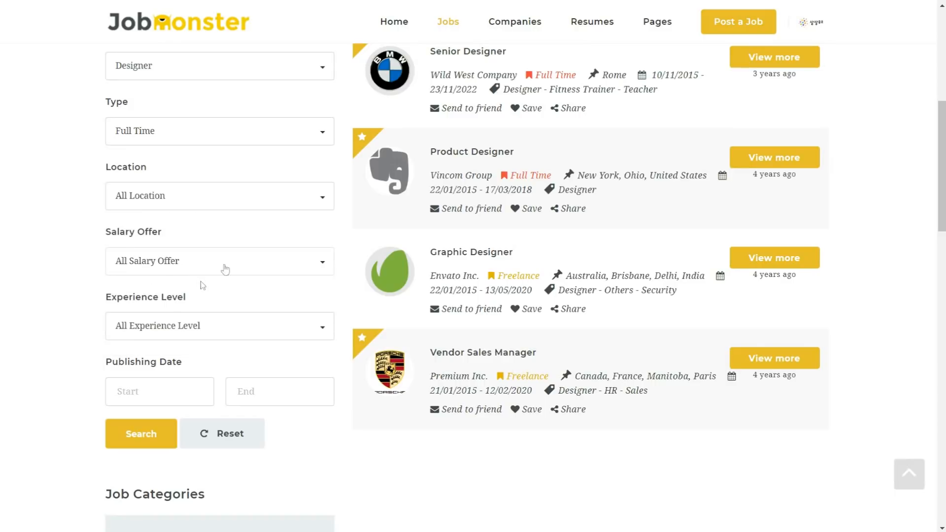
# Scroll through the 4 Full Time results, briefly highlighting the category names
pyautogui.scroll(-1, 261, 290)
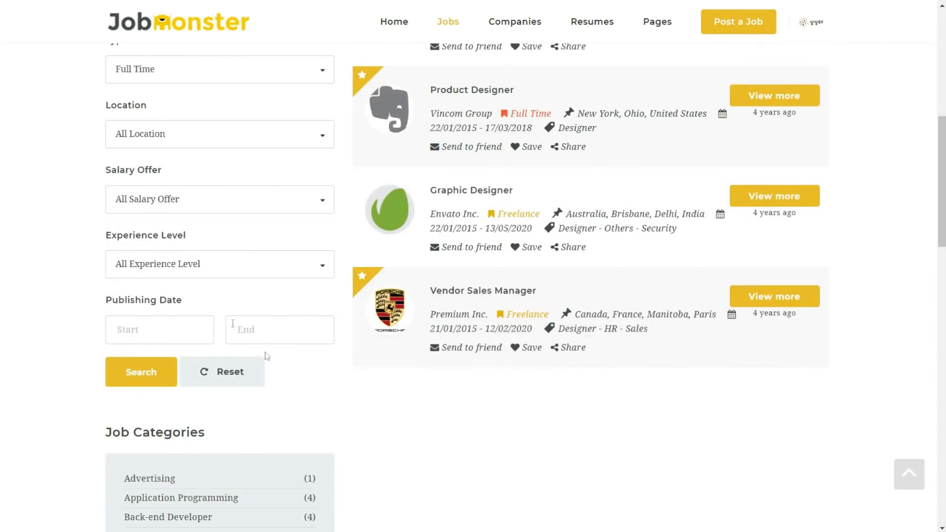
pyautogui.scroll(-5, 606, 329)
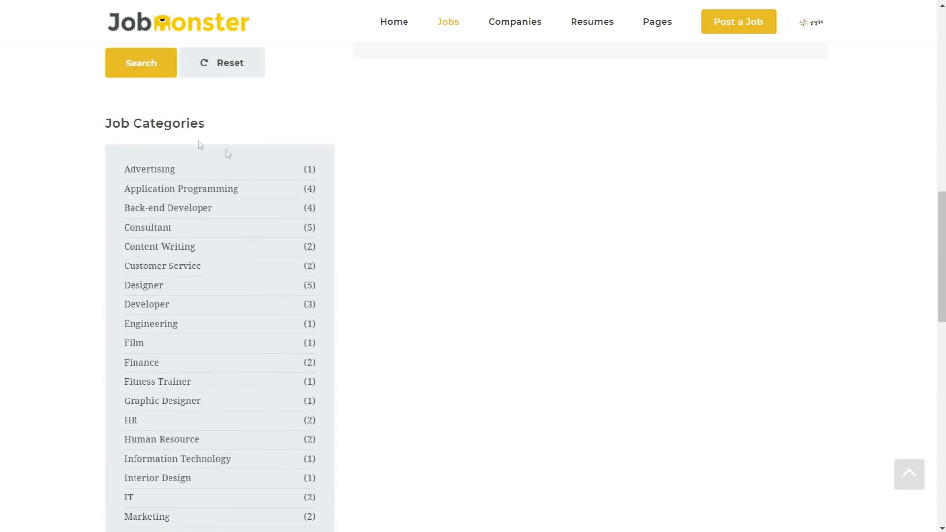
pyautogui.scroll(-2, 180, 240)
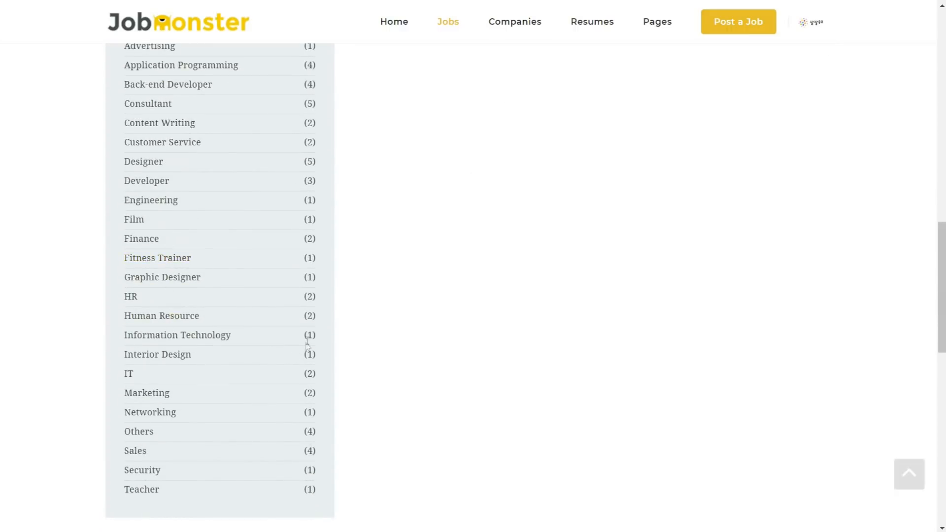
pyautogui.moveTo(306, 335); pyautogui.dragTo(322, 329)
pyautogui.click(322, 329)
pyautogui.scroll(-10, 315, 336)
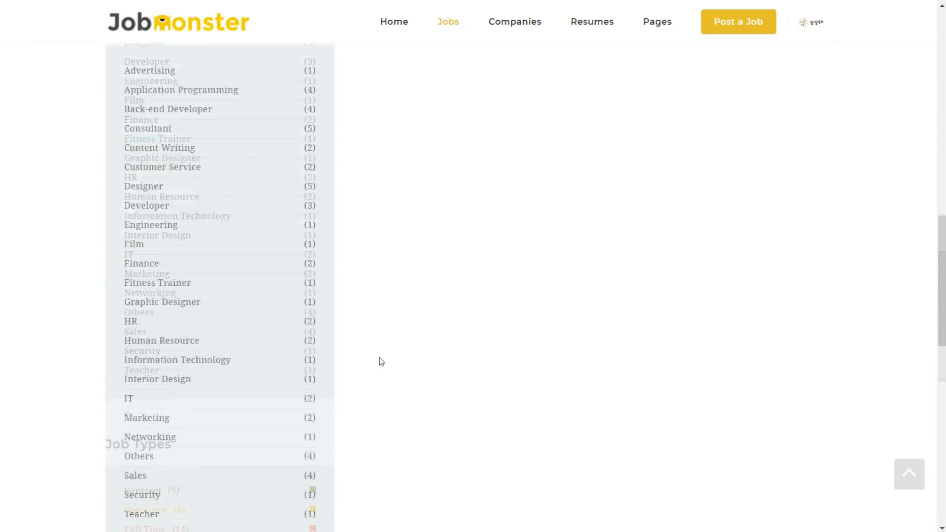
pyautogui.scroll(-3, 499, 238)
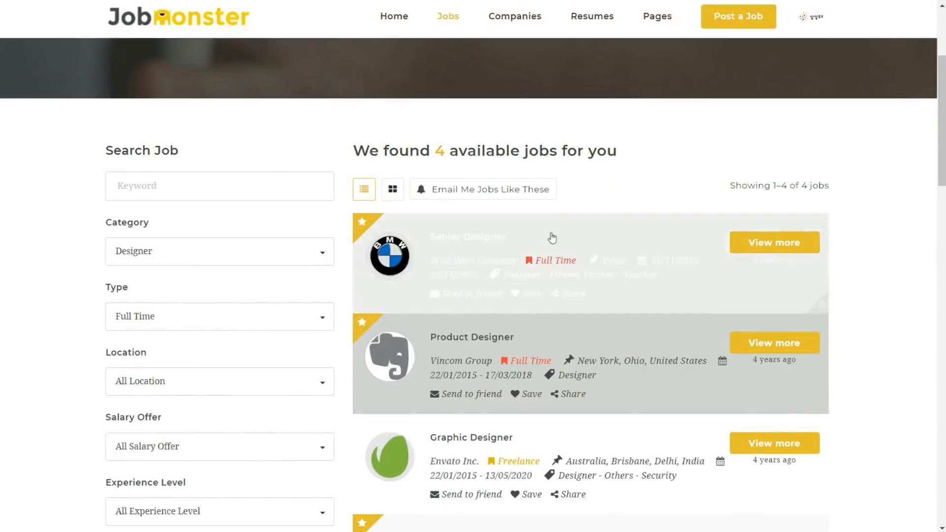
pyautogui.scroll(-1, 655, 243)
pyautogui.scroll(-4, 609, 344)
pyautogui.scroll(5, 610, 359)
pyautogui.scroll(4, 610, 359)
pyautogui.scroll(-5, 607, 333)
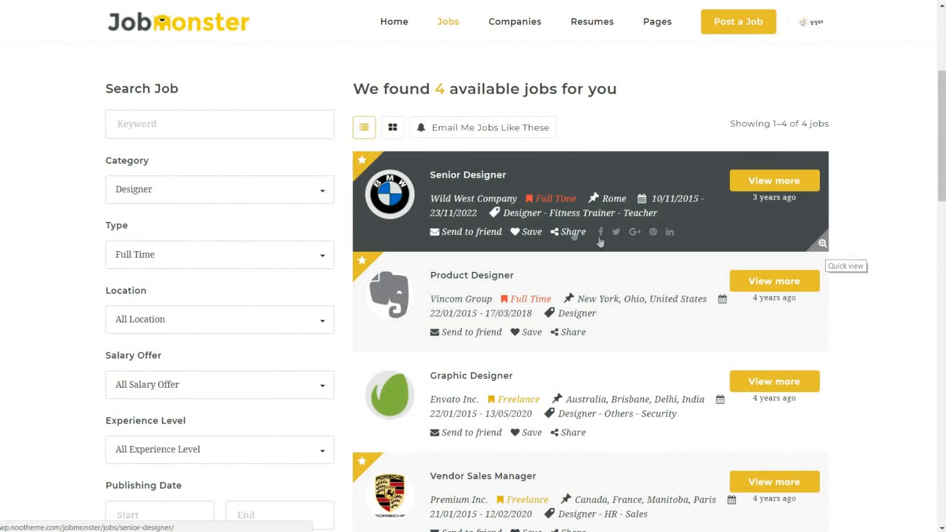
pyautogui.click(596, 235)
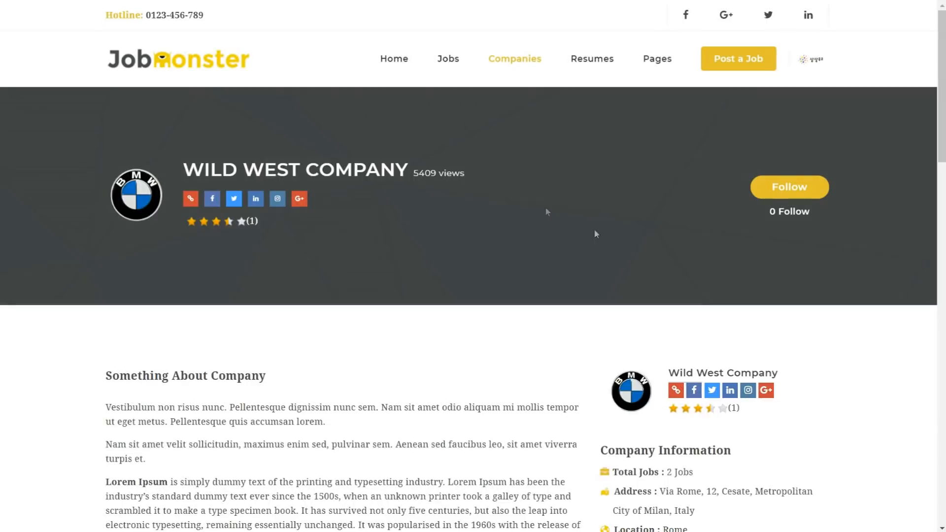
pyautogui.scroll(-15, 587, 244)
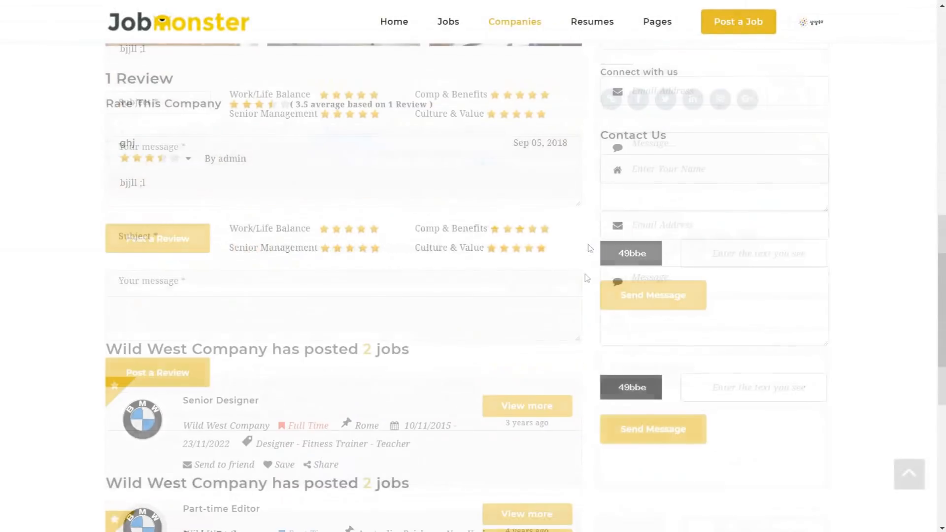
pyautogui.scroll(6, 584, 286)
pyautogui.scroll(8, 584, 286)
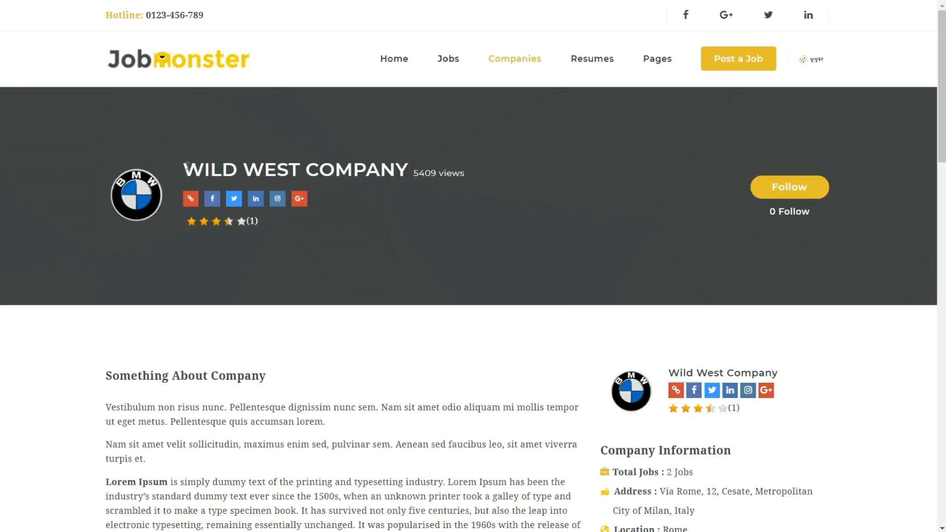
pyautogui.moveTo(486, 170); pyautogui.dragTo(418, 179)
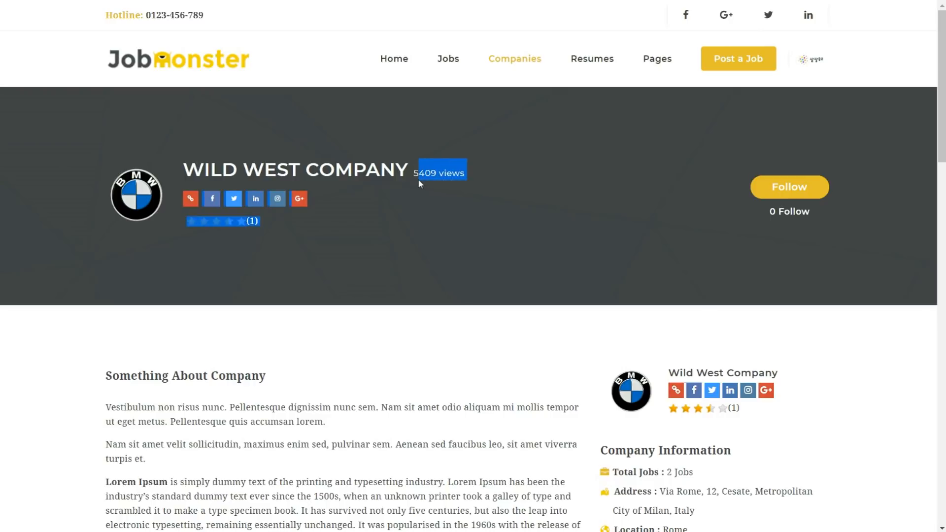
pyautogui.click(440, 185)
pyautogui.moveTo(476, 172); pyautogui.dragTo(414, 174)
pyautogui.click(445, 194)
pyautogui.scroll(-6, 445, 207)
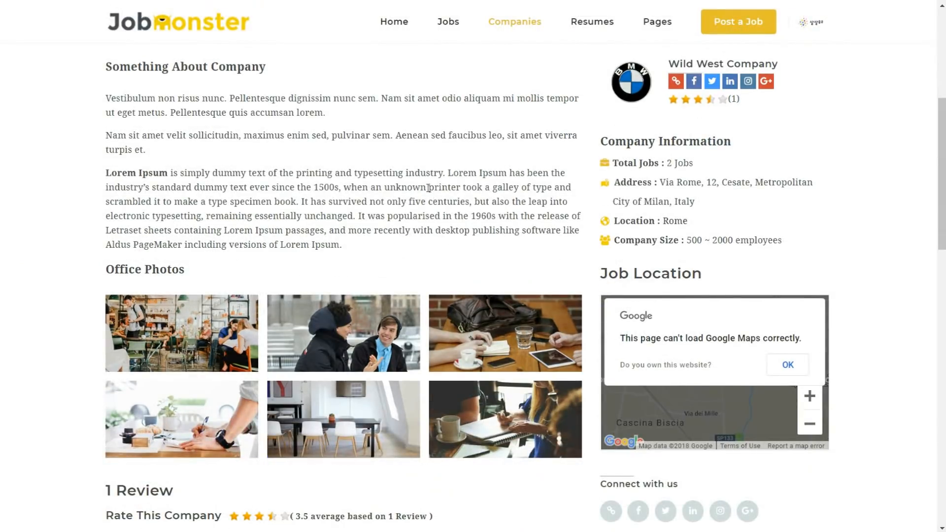
pyautogui.scroll(1, 428, 188)
pyautogui.moveTo(102, 161); pyautogui.dragTo(345, 266)
pyautogui.click(182, 157)
pyautogui.scroll(-12, 234, 189)
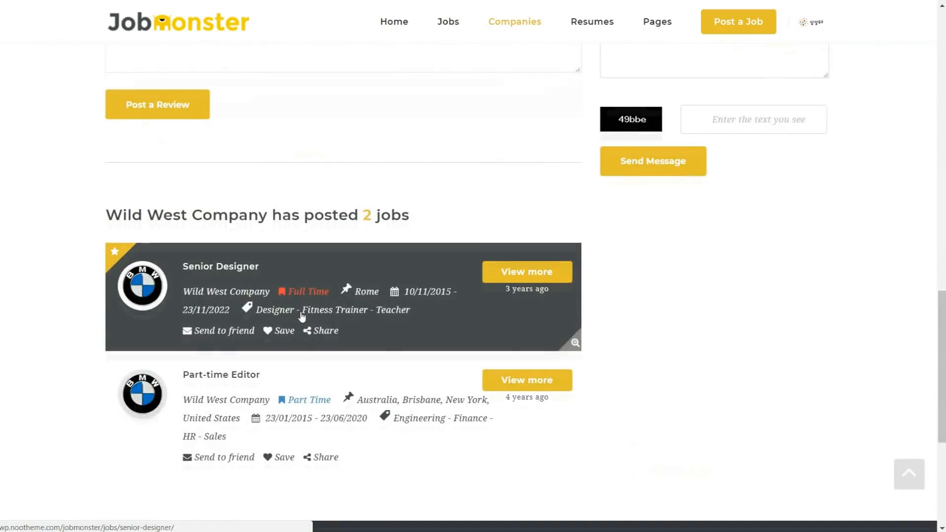
pyautogui.scroll(12, 301, 314)
pyautogui.scroll(-5, 300, 312)
pyautogui.scroll(-6, 300, 311)
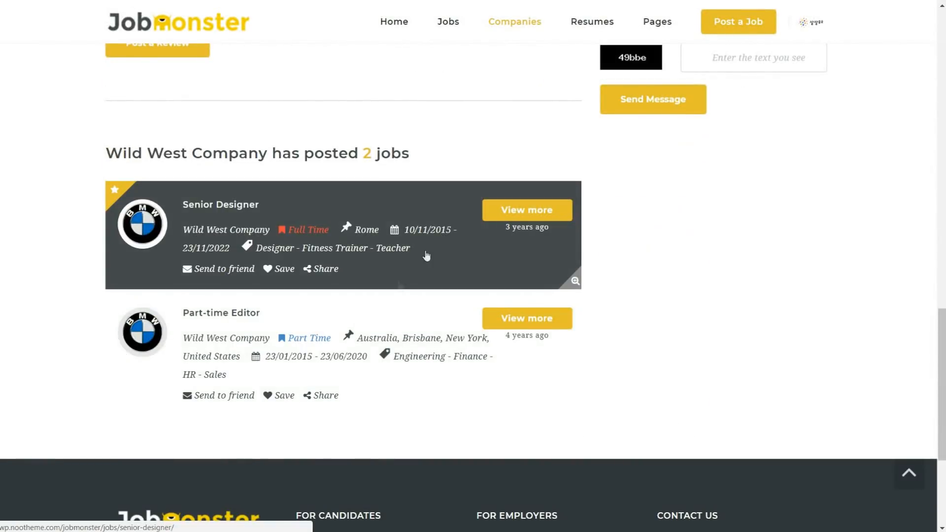
pyautogui.click(399, 253)
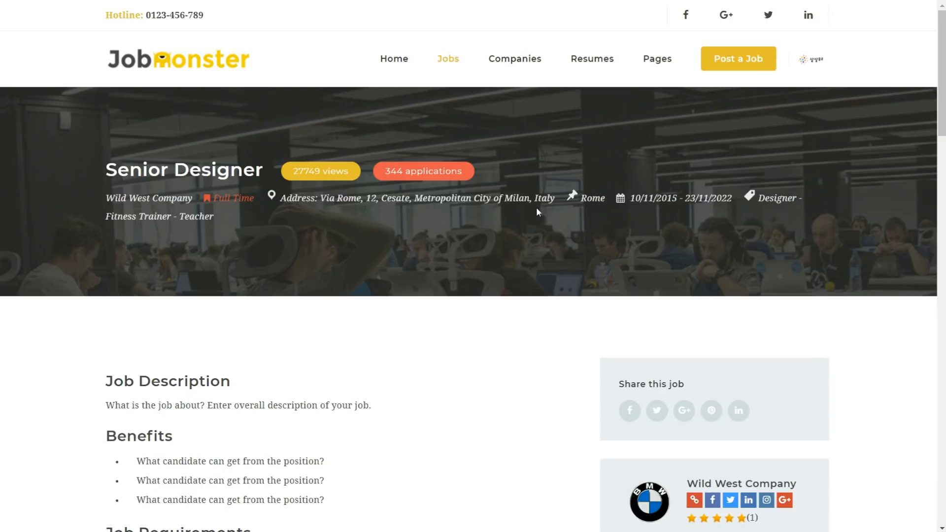
# Highlight the Senior Designer title, its 27749 views and 344 applications in turn
pyautogui.moveTo(107, 171); pyautogui.dragTo(264, 170)
pyautogui.click(304, 175)
pyautogui.moveTo(341, 170)
pyautogui.mouseDown()
pyautogui.moveTo(281, 173)
pyautogui.moveTo(323, 173)
pyautogui.mouseUp()
pyautogui.click(357, 166)
pyautogui.moveTo(402, 171); pyautogui.dragTo(379, 176)
pyautogui.click(434, 181)
# Scroll through the description, video and gallery down to the Job Location map
pyautogui.scroll(-7, 382, 250)
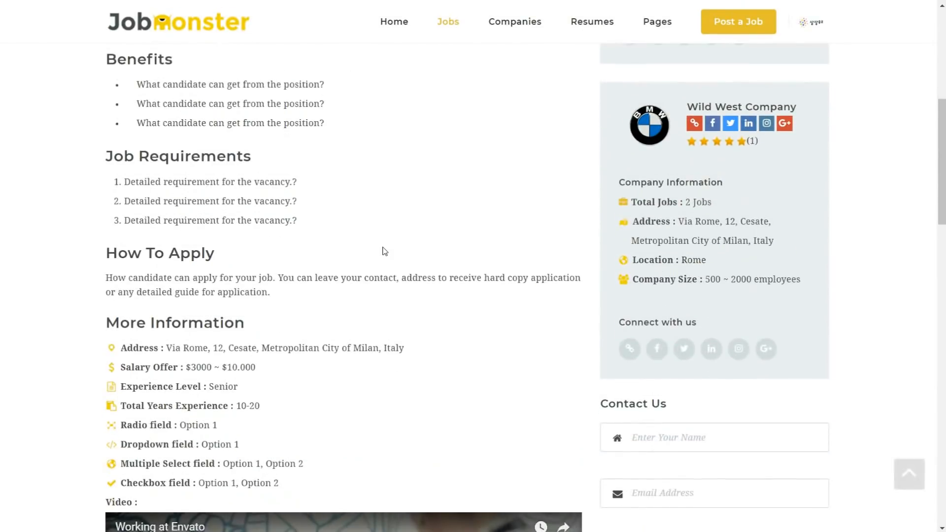
pyautogui.scroll(-5, 383, 251)
pyautogui.scroll(8, 382, 251)
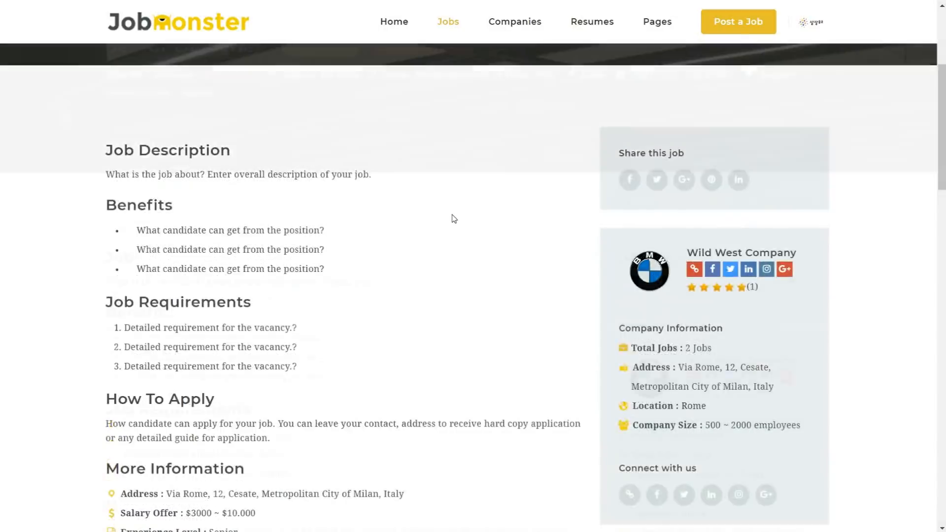
pyautogui.scroll(3, 454, 218)
pyautogui.scroll(-3, 454, 218)
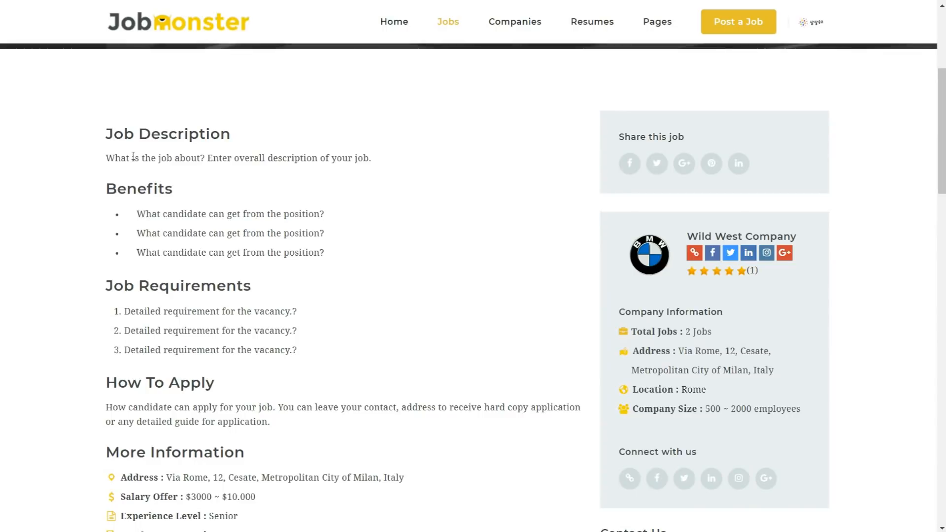
pyautogui.scroll(-2, 246, 206)
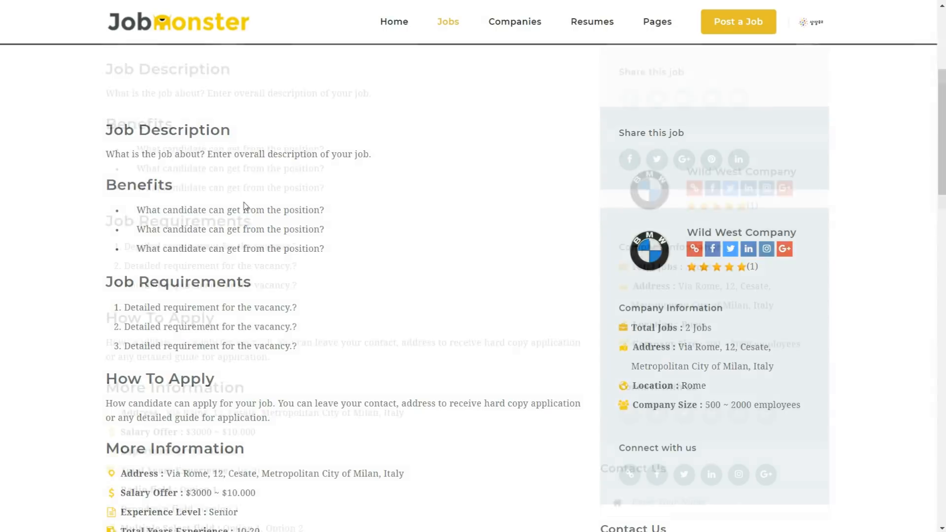
pyautogui.scroll(-2, 244, 202)
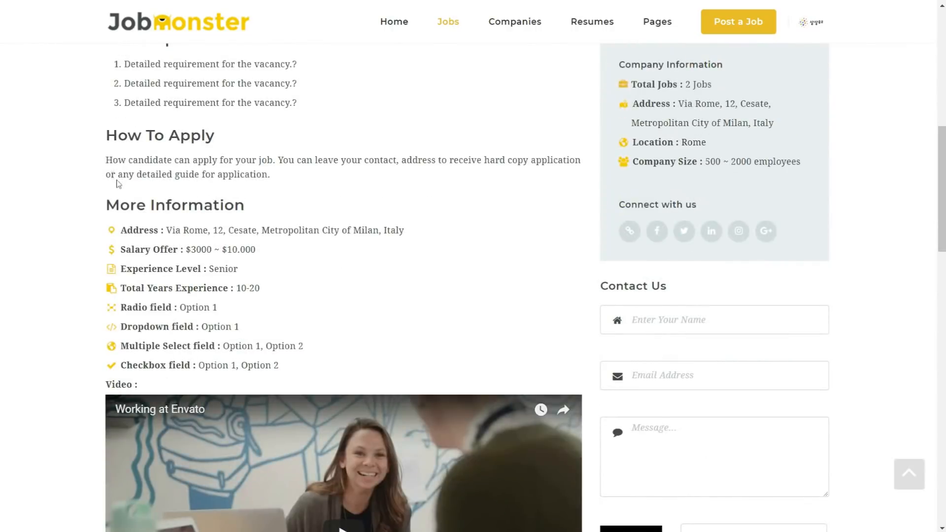
pyautogui.scroll(-2, 166, 159)
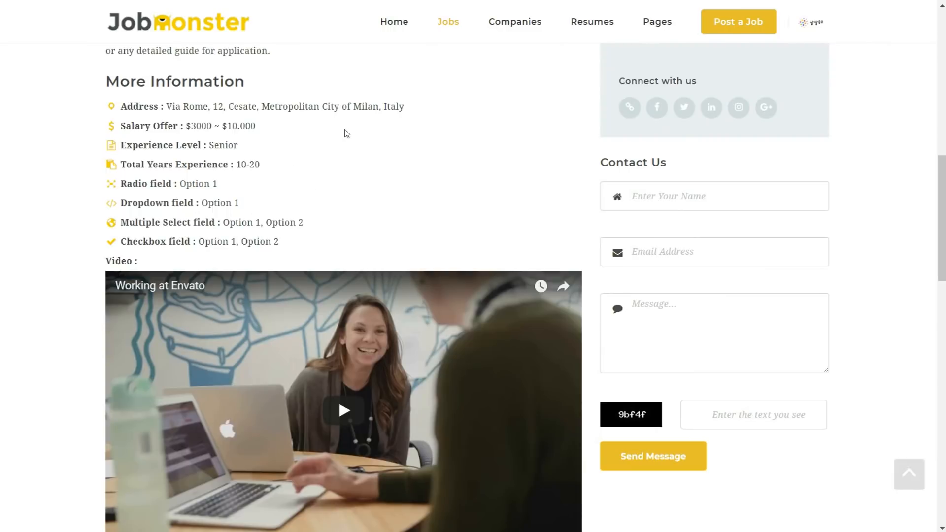
pyautogui.scroll(-2, 345, 133)
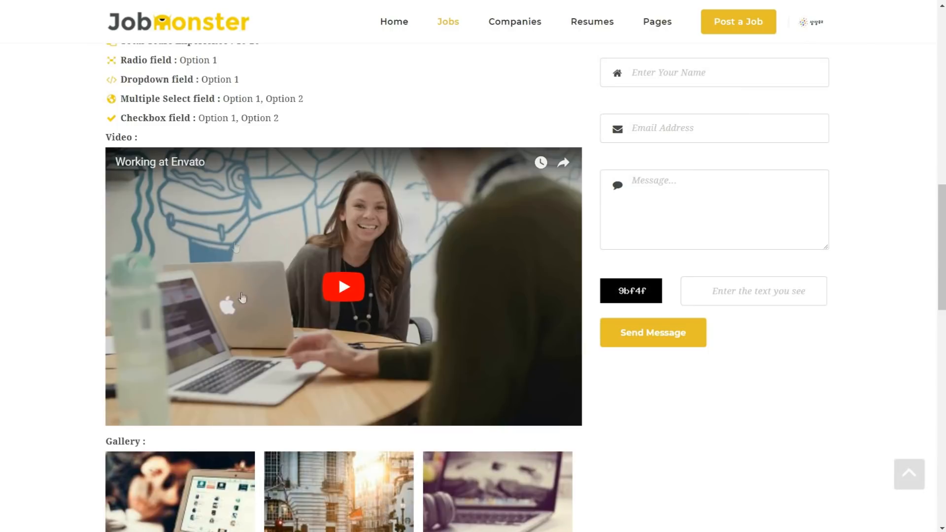
pyautogui.scroll(-4, 387, 290)
pyautogui.scroll(6, 351, 313)
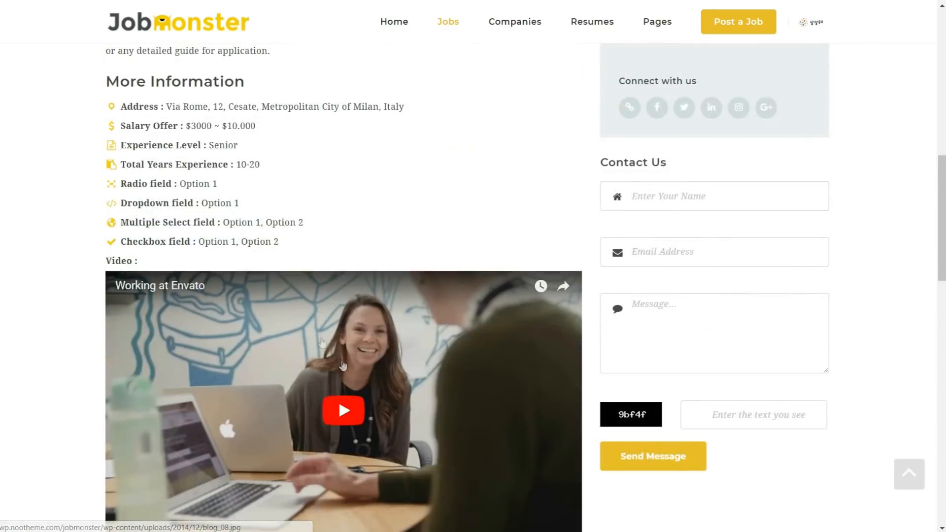
pyautogui.scroll(-2, 225, 179)
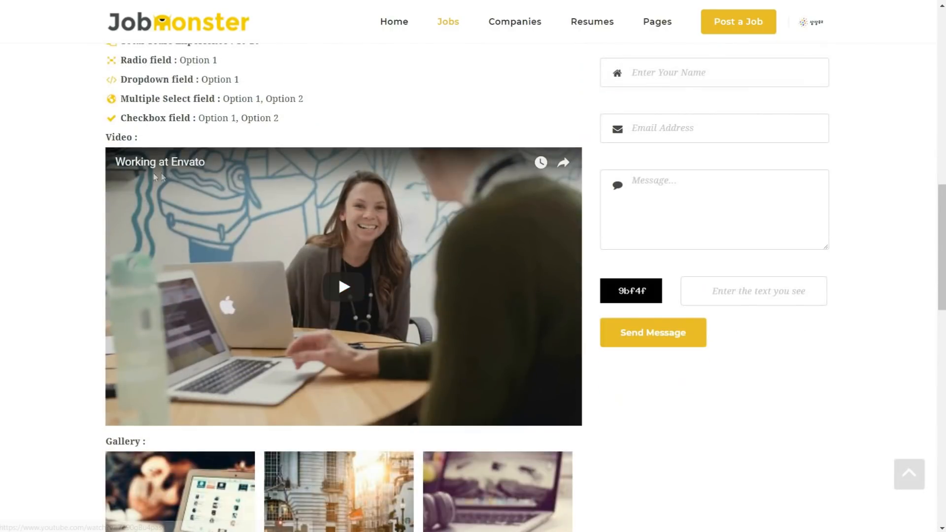
pyautogui.scroll(-3, 449, 198)
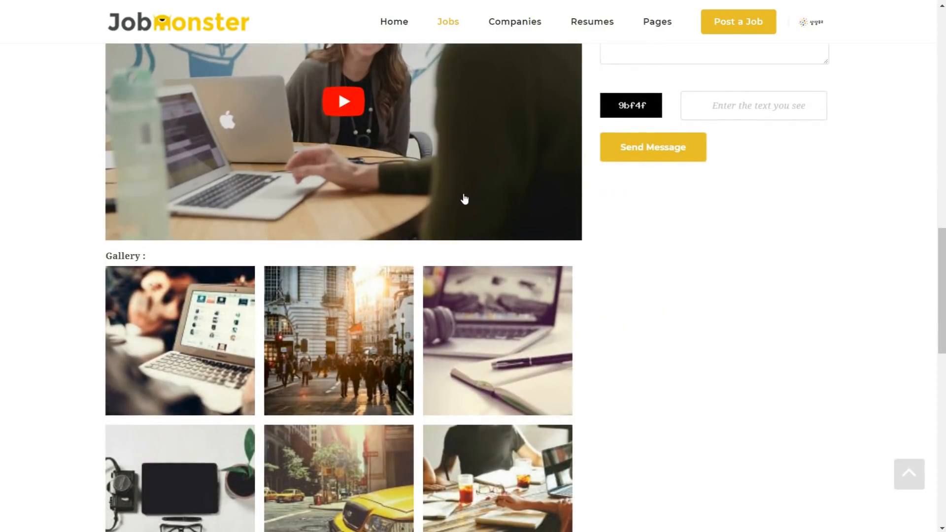
pyautogui.scroll(-3, 464, 198)
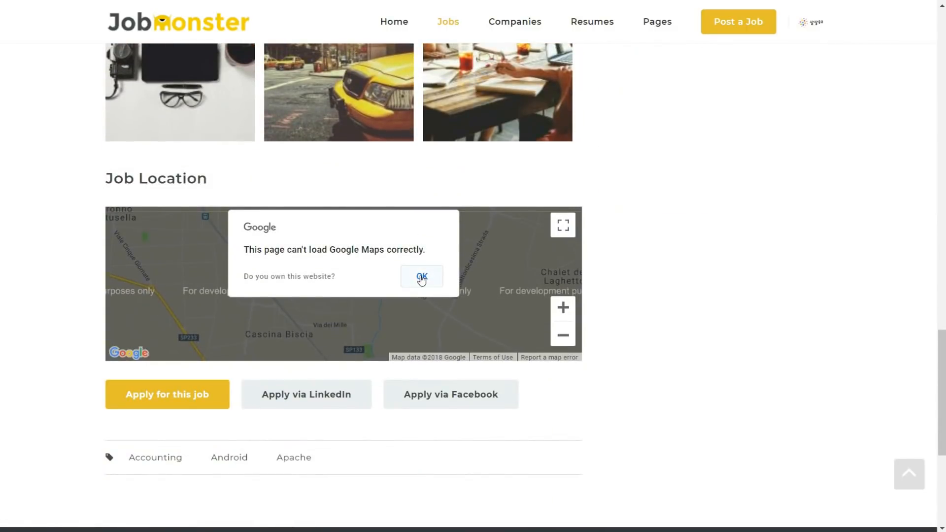
pyautogui.scroll(-1, 421, 279)
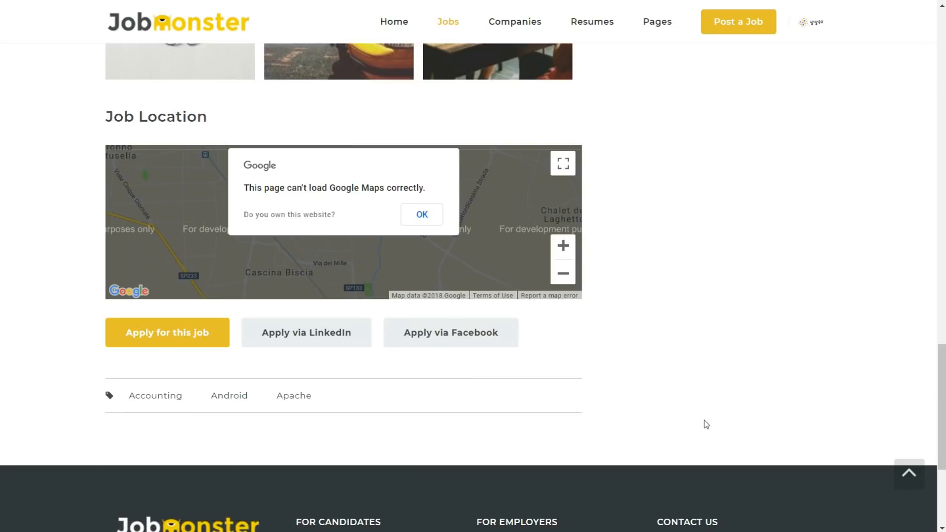
# Scroll the Senior Designer page and briefly highlight the company information block
pyautogui.scroll(10, 703, 424)
pyautogui.scroll(15, 715, 406)
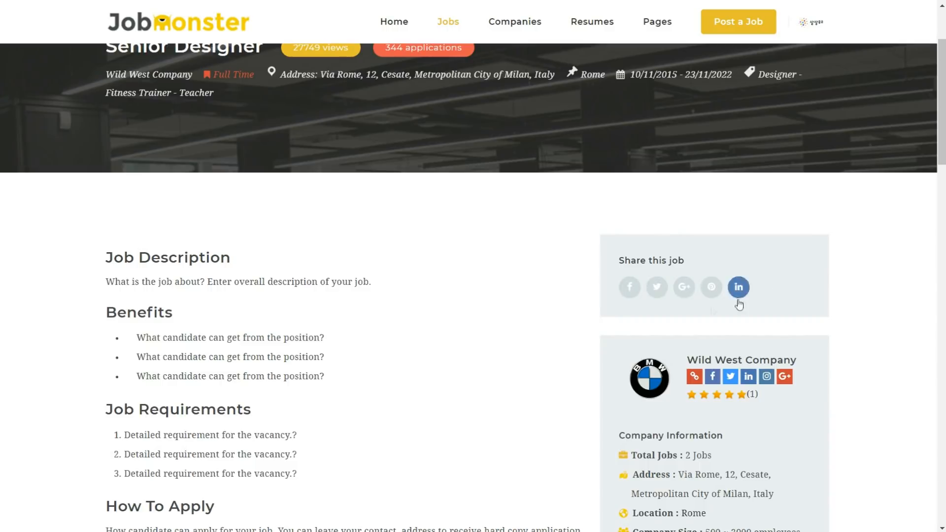
pyautogui.scroll(-4, 788, 290)
pyautogui.moveTo(757, 368); pyautogui.dragTo(751, 209)
pyautogui.click(694, 286)
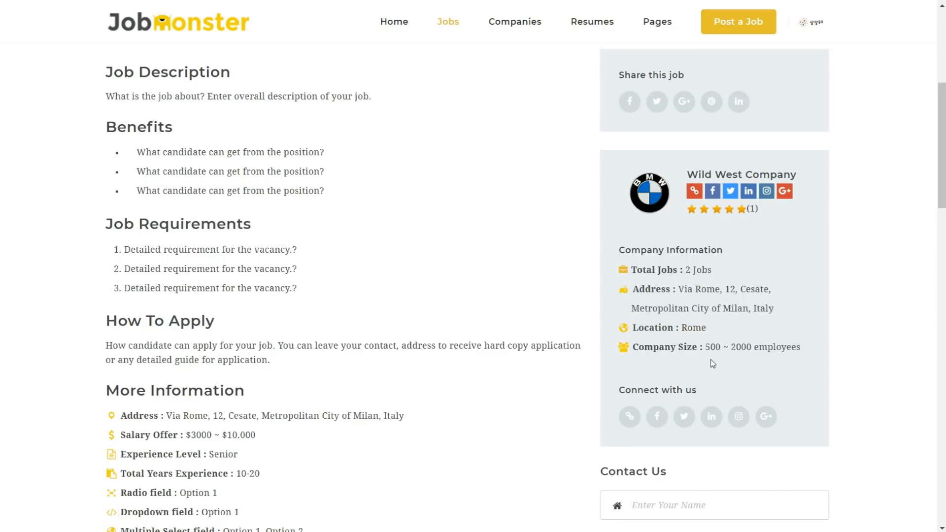
pyautogui.scroll(-3, 794, 310)
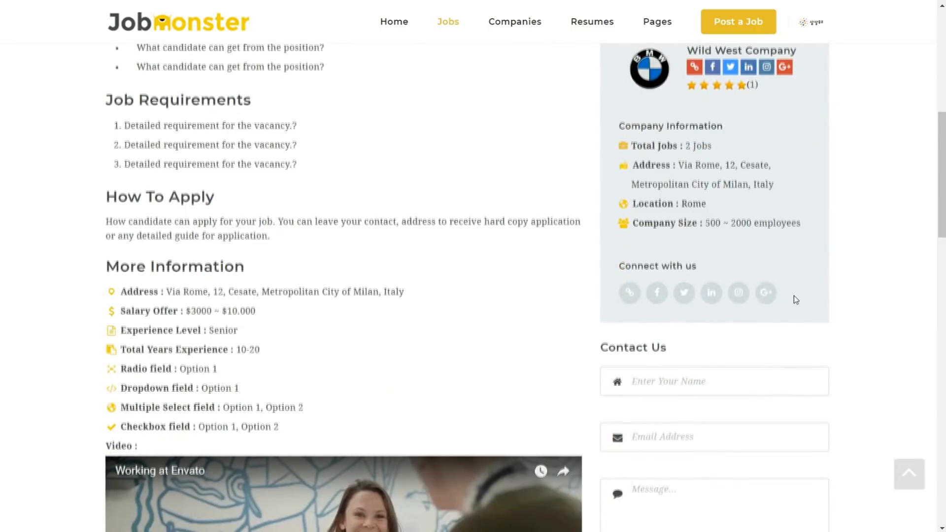
pyautogui.scroll(-3, 793, 296)
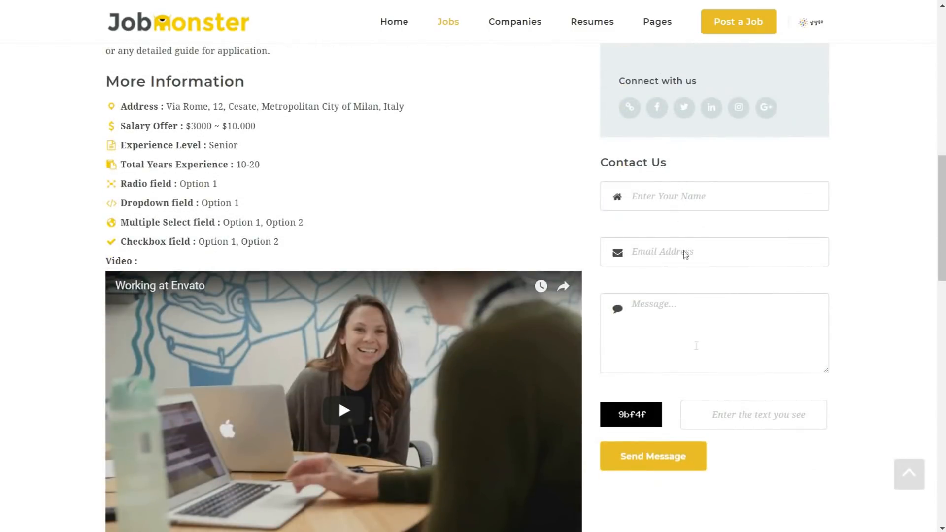
pyautogui.scroll(10, 752, 424)
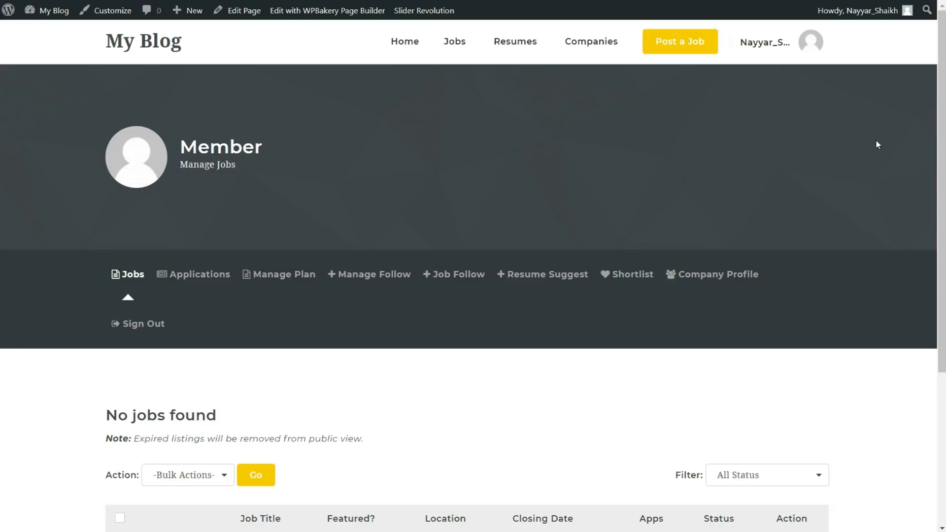
pyautogui.moveTo(793, 47)
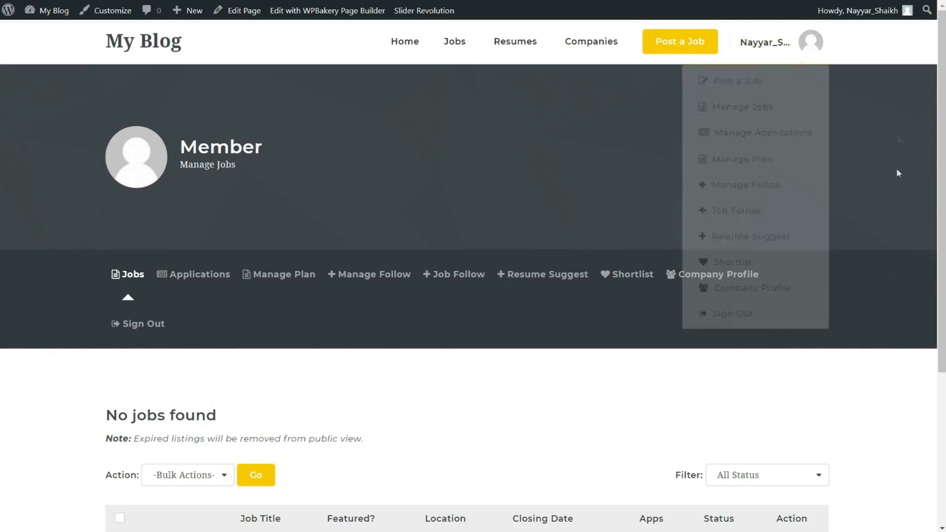
pyautogui.scroll(-3, 894, 371)
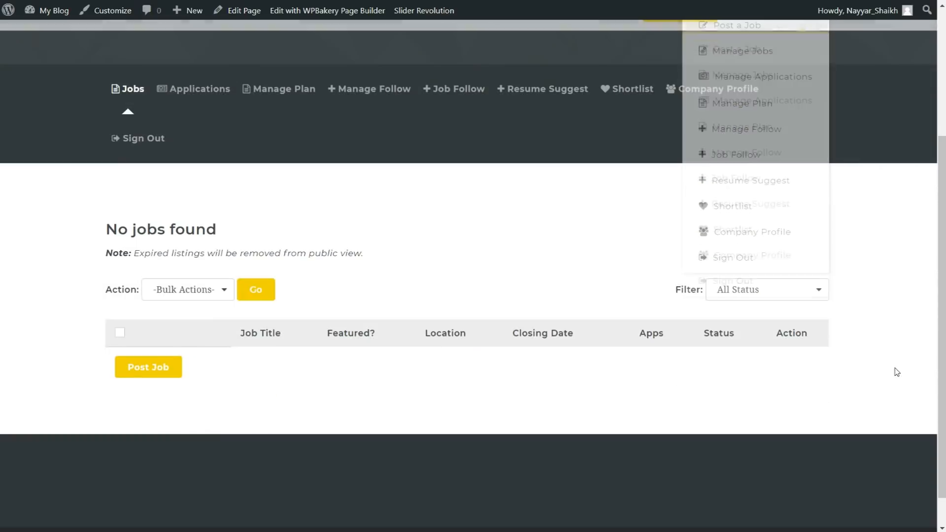
pyautogui.scroll(3, 893, 371)
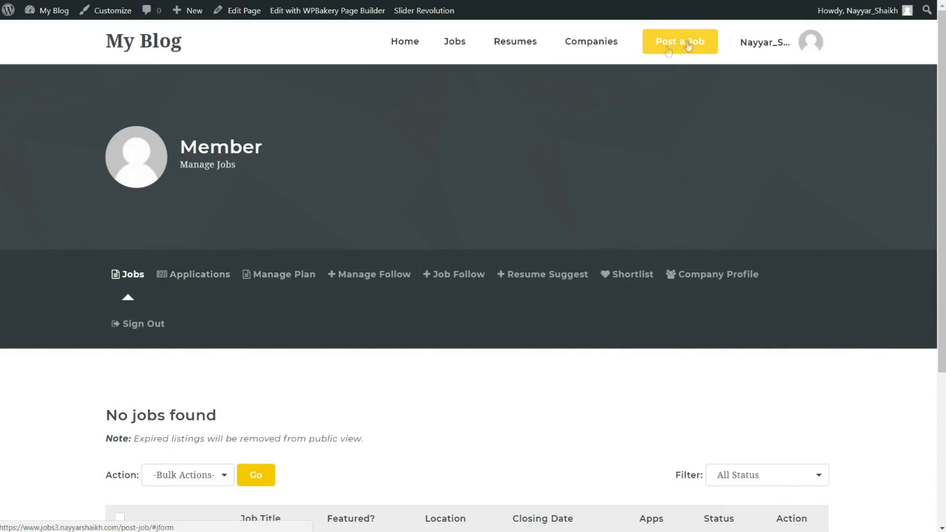
pyautogui.scroll(-3, 254, 288)
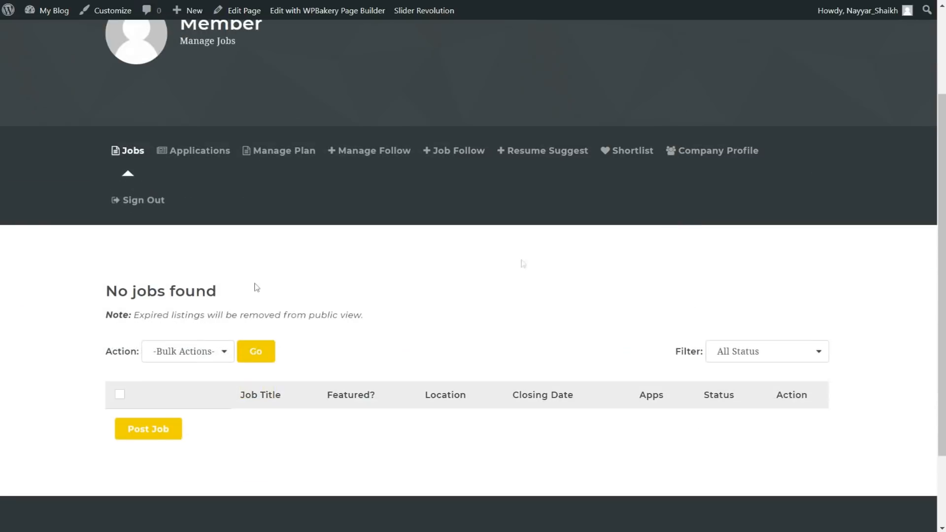
pyautogui.scroll(3, 343, 305)
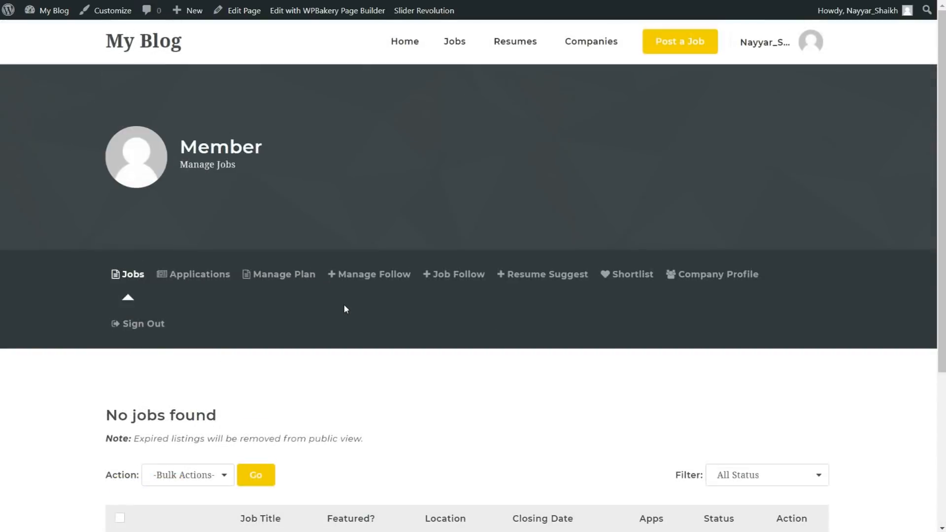
pyautogui.scroll(-3, 172, 372)
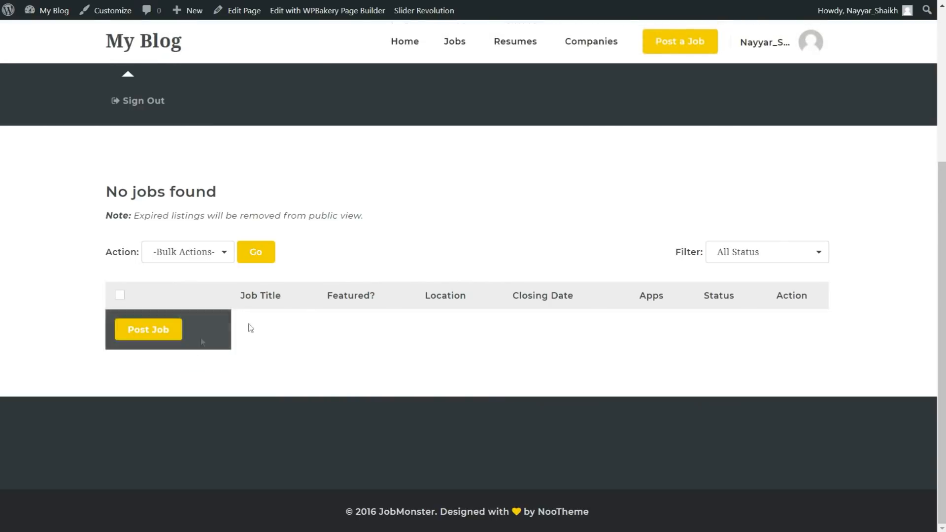
pyautogui.scroll(3, 249, 335)
pyautogui.scroll(-3, 247, 333)
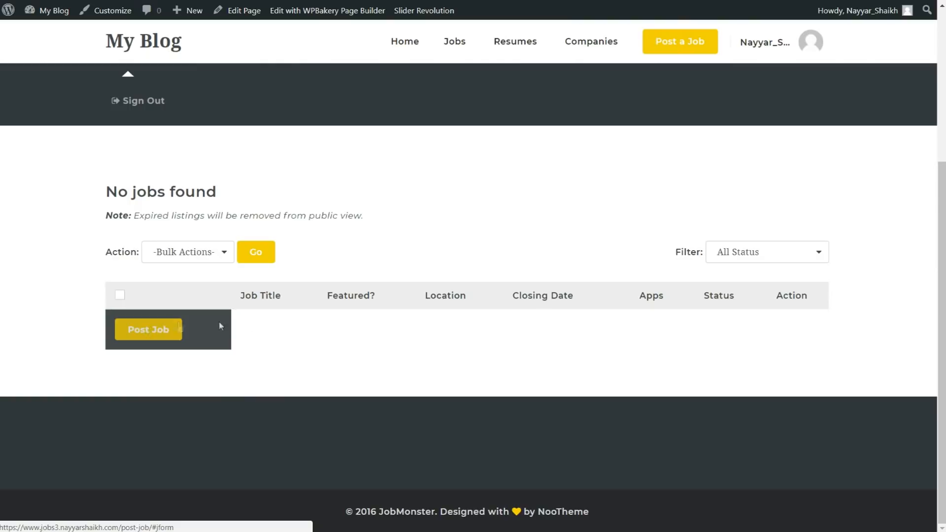
pyautogui.scroll(3, 323, 329)
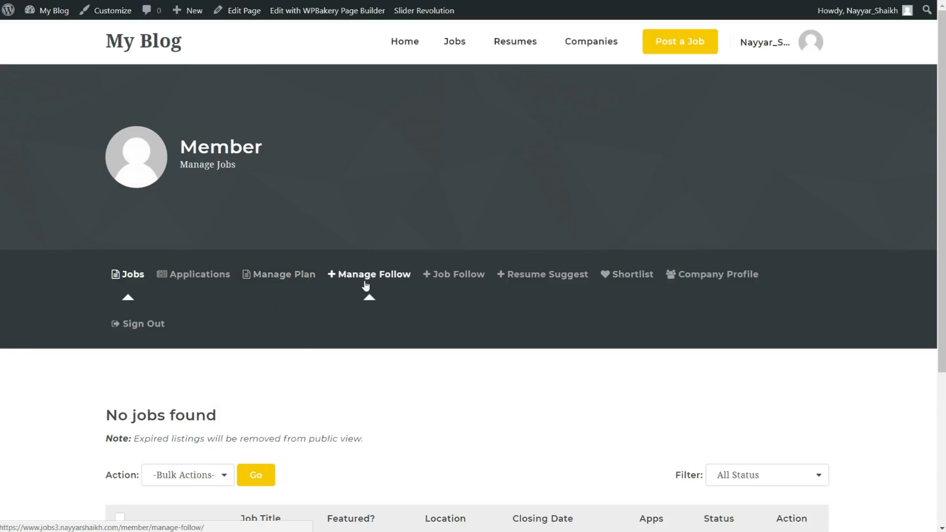
# Check the Free plan's 1 job limit, then start posting a new job
pyautogui.scroll(-7, 365, 284)
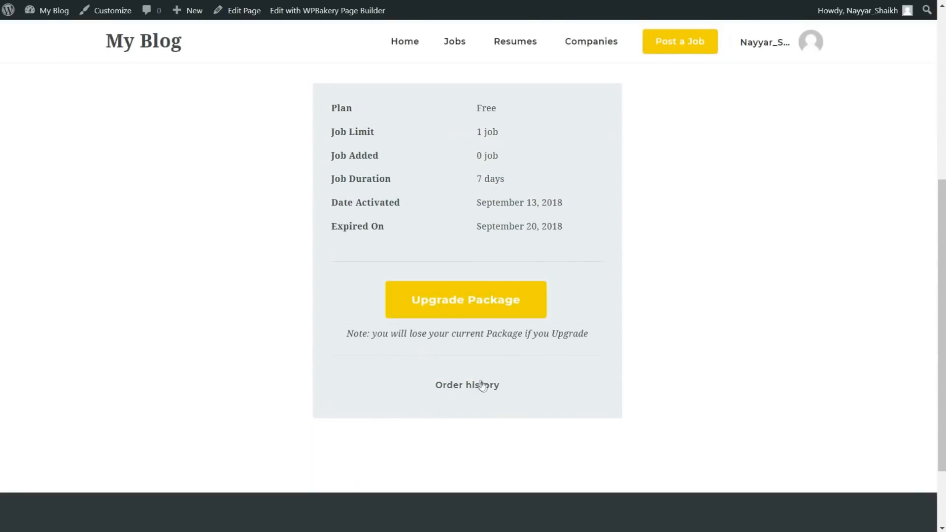
pyautogui.scroll(1, 465, 371)
pyautogui.moveTo(476, 176)
pyautogui.mouseDown()
pyautogui.moveTo(498, 173)
pyautogui.moveTo(477, 194)
pyautogui.mouseUp()
pyautogui.click(499, 173)
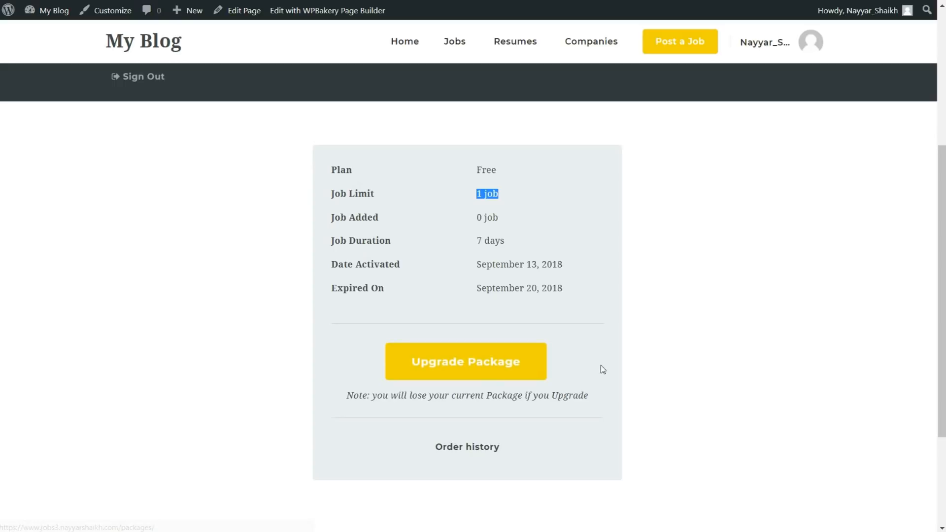
pyautogui.scroll(5, 707, 376)
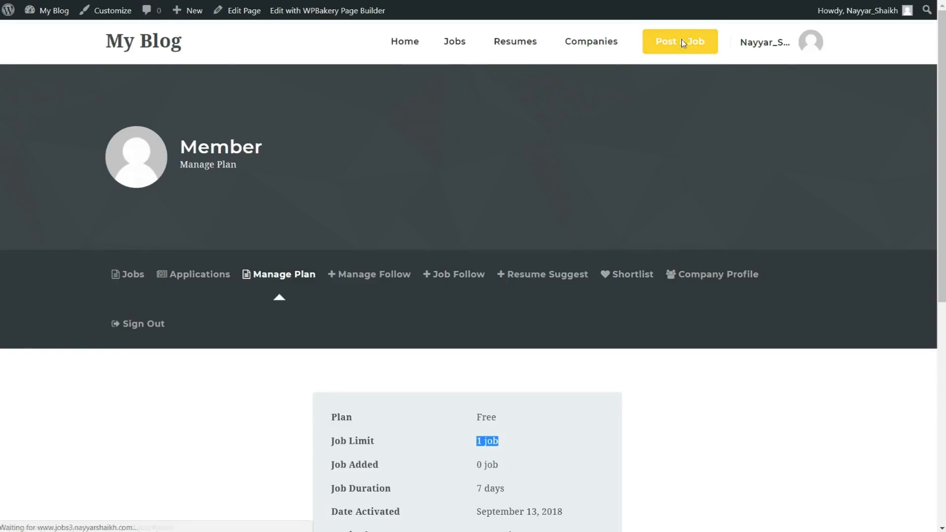
pyautogui.click(719, 43)
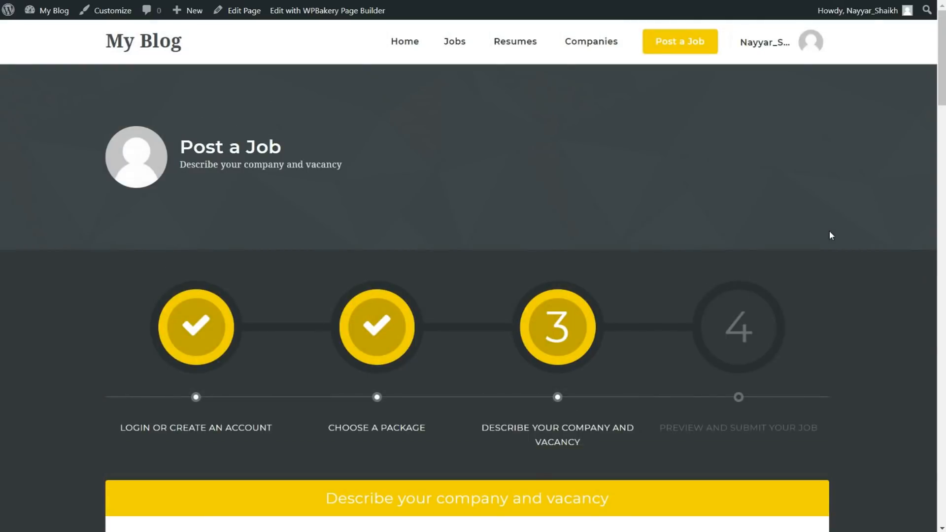
# Scroll up and down through the empty Post a Job Details and Company Profile fields
pyautogui.scroll(-4, 873, 205)
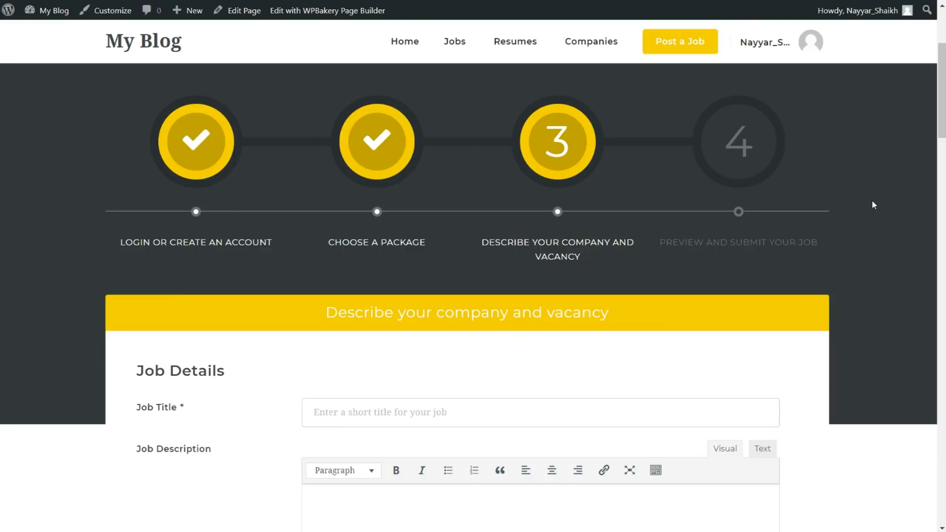
pyautogui.scroll(-20, 874, 204)
pyautogui.scroll(-10, 876, 216)
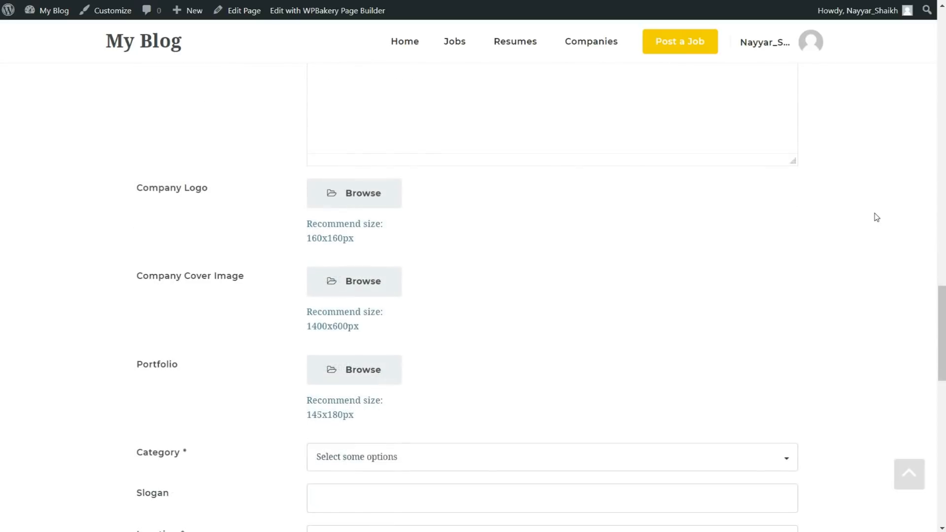
pyautogui.scroll(13, 876, 219)
pyautogui.scroll(15, 874, 226)
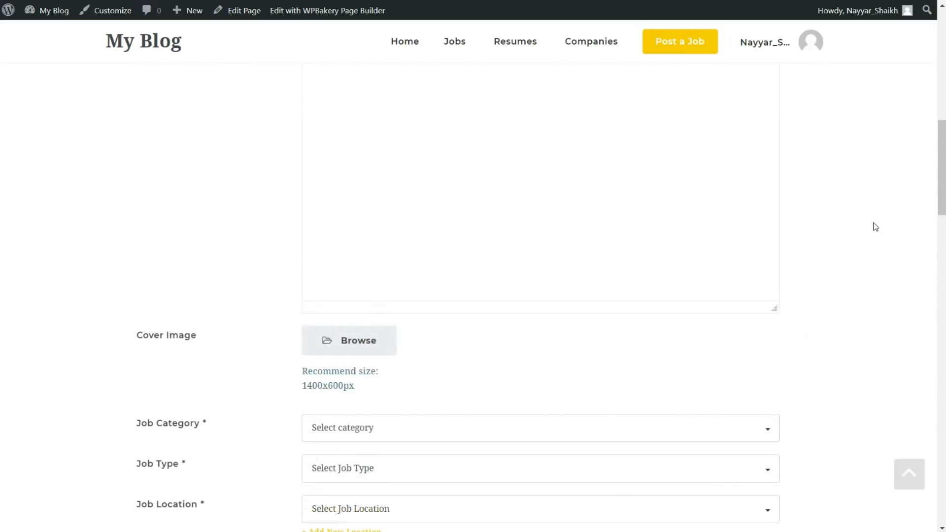
pyautogui.scroll(-3, 875, 226)
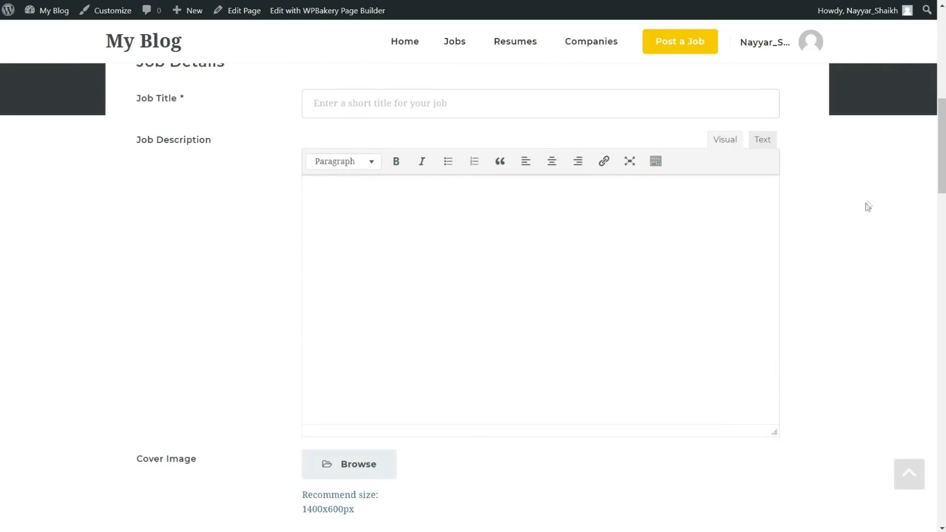
pyautogui.scroll(-11, 869, 205)
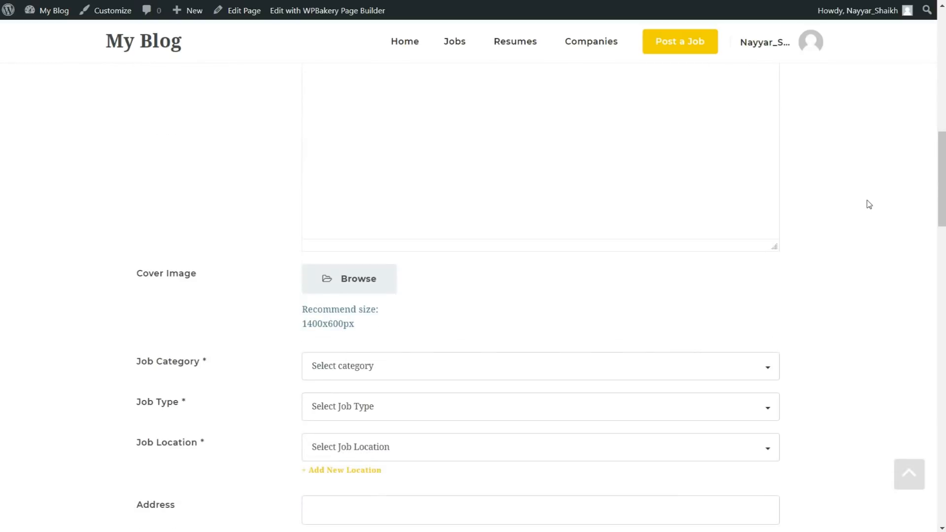
pyautogui.scroll(6, 869, 204)
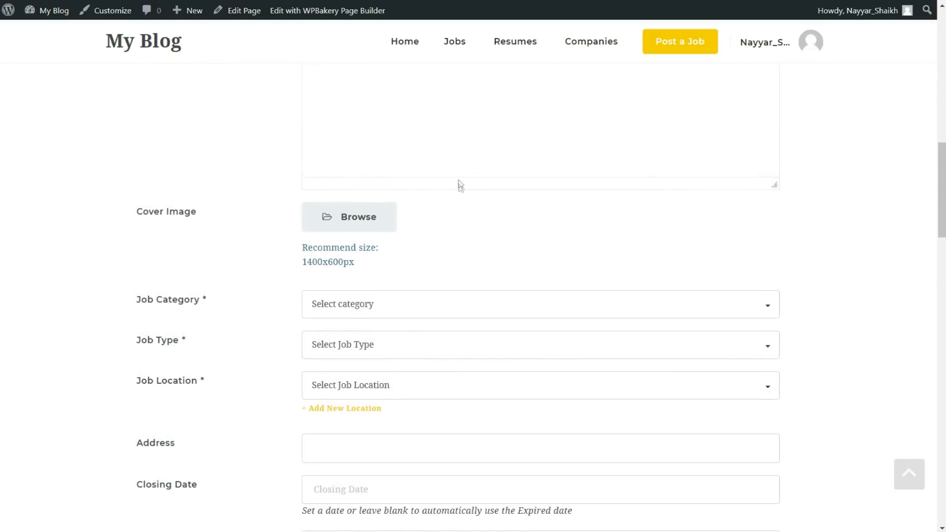
pyautogui.scroll(2, 463, 205)
pyautogui.scroll(-8, 509, 211)
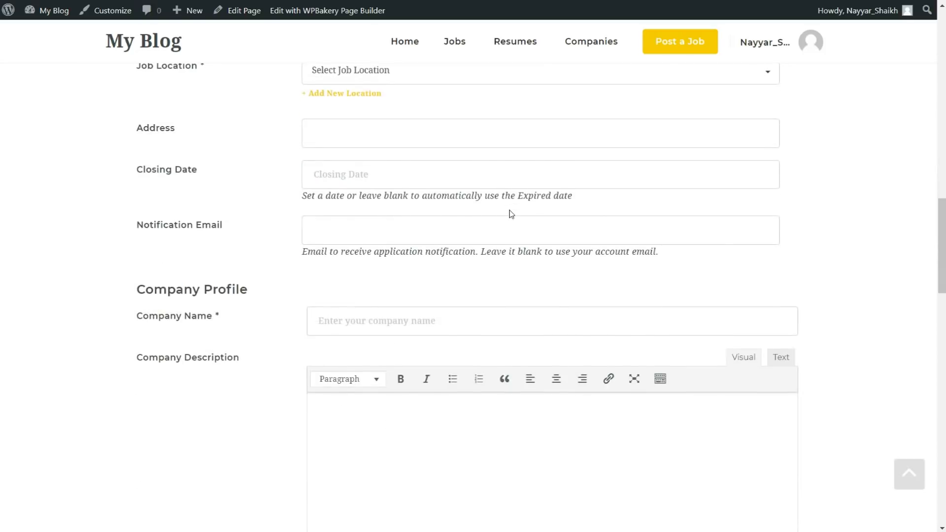
pyautogui.scroll(-7, 511, 213)
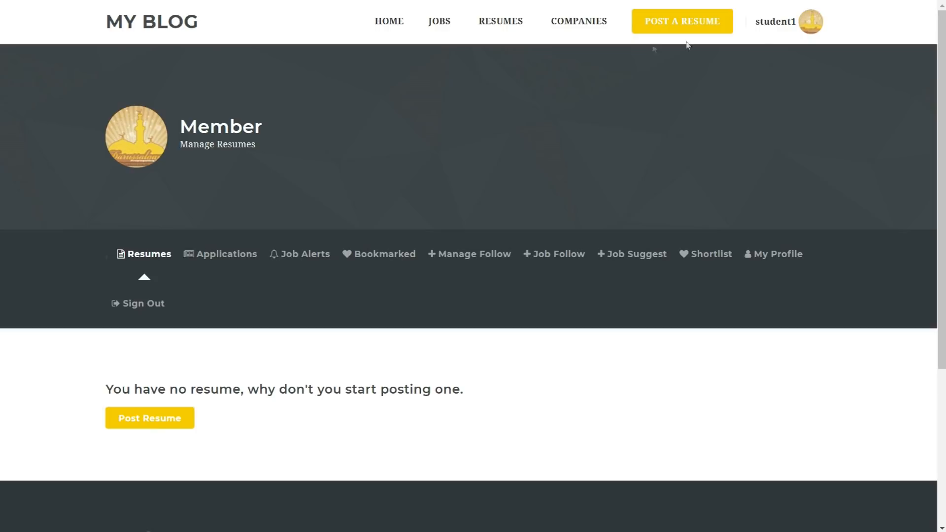
pyautogui.moveTo(781, 22)
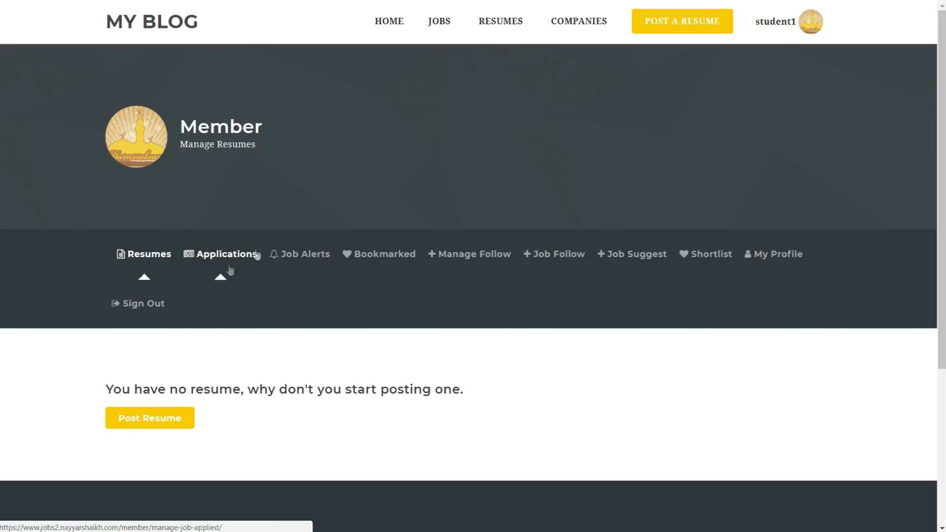
# Open the candidate's Job Alerts page and scroll to its empty alerts table
pyautogui.click(304, 255)
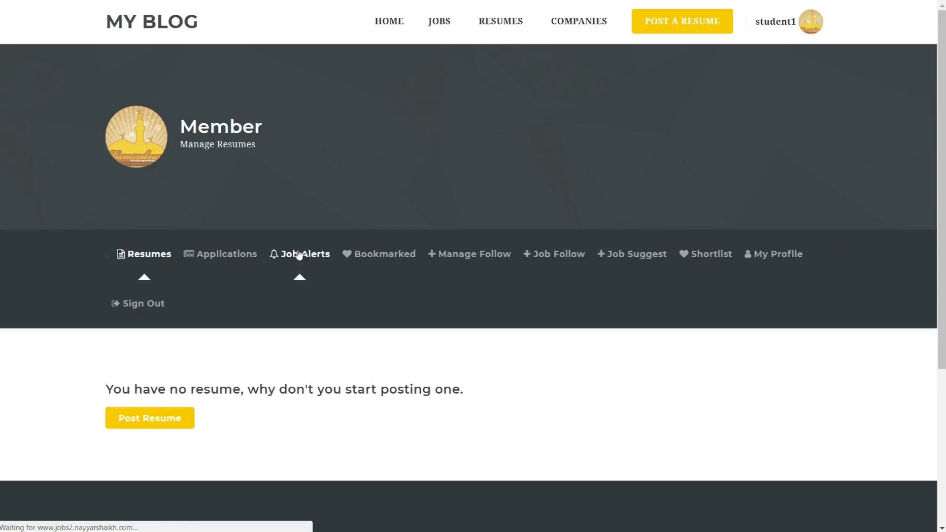
pyautogui.scroll(-5, 593, 386)
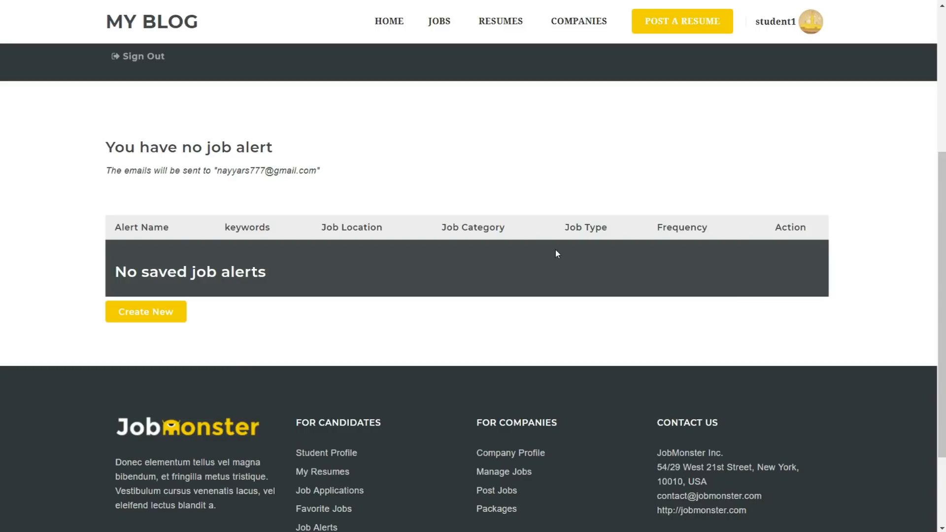
# Scroll back up the candidate's Job Alerts page
pyautogui.scroll(5, 556, 251)
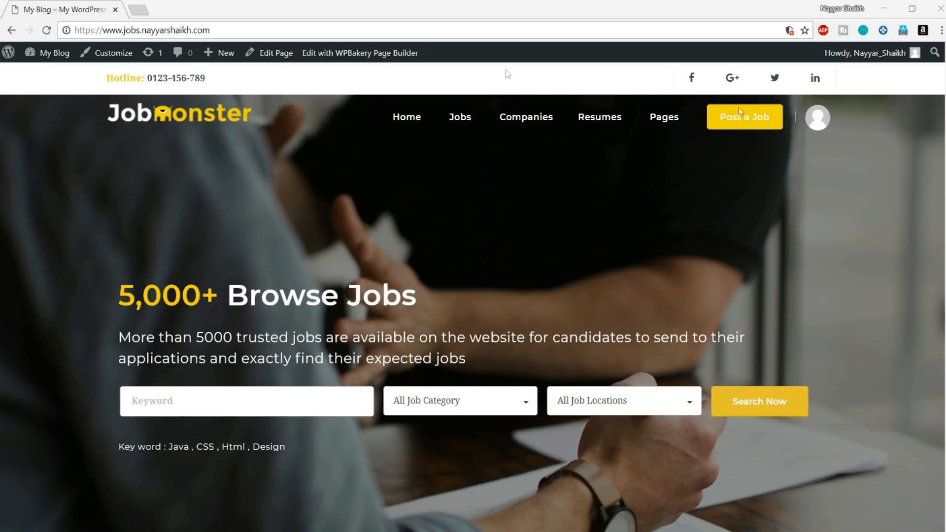
# Scroll through the JobMonster home page with the Browse Jobs banner
pyautogui.scroll(-20, 383, 331)
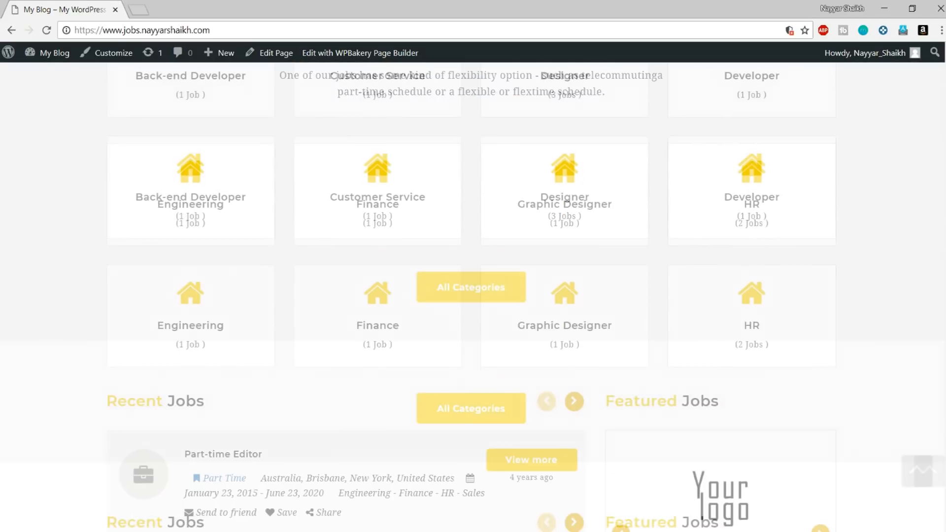
pyautogui.scroll(20, 384, 331)
pyautogui.scroll(6, 473, 296)
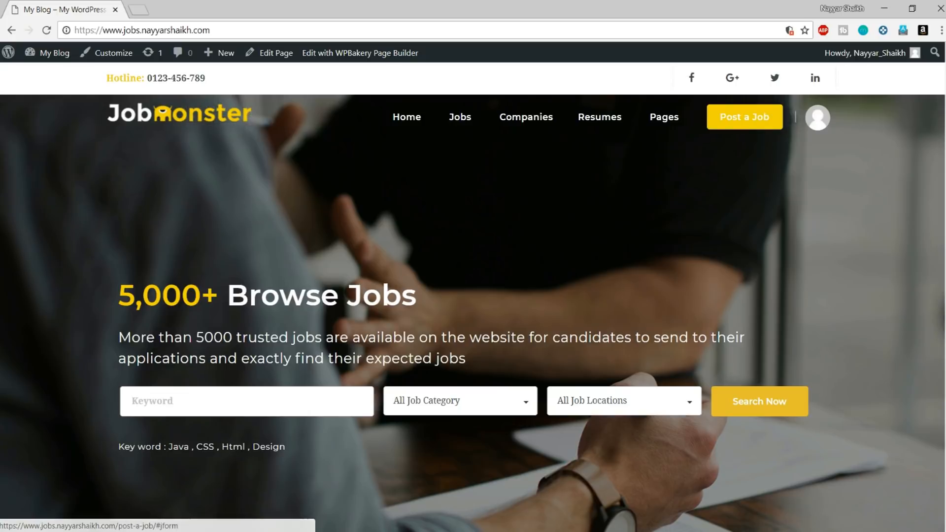
pyautogui.scroll(-10, 633, 315)
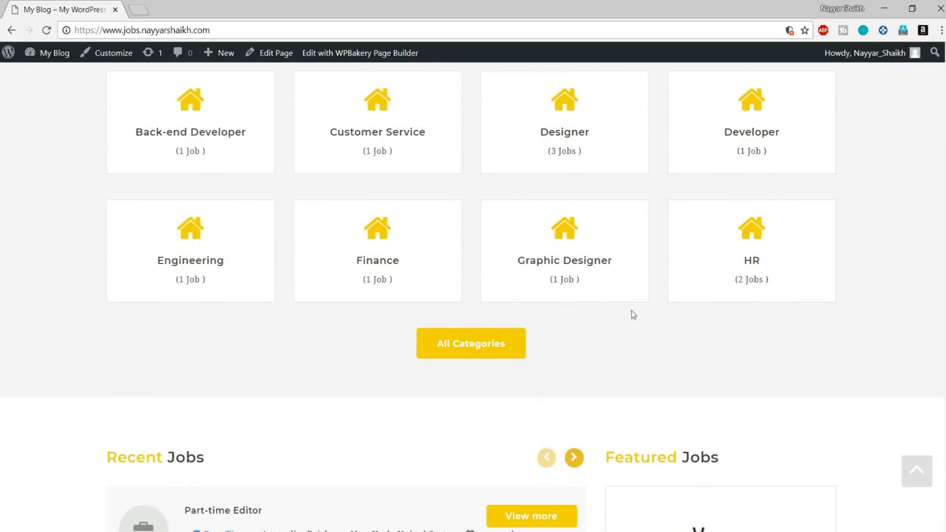
pyautogui.scroll(-7, 633, 316)
pyautogui.scroll(20, 656, 380)
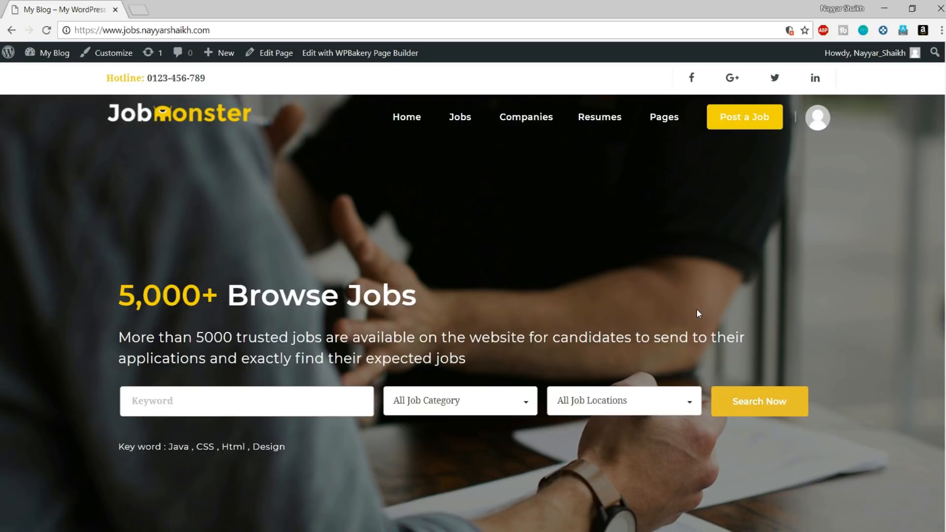
# Load bloggdude.com/tmd in a new browser tab
pyautogui.click(134, 9)
pyautogui.write('bloggdude.com')
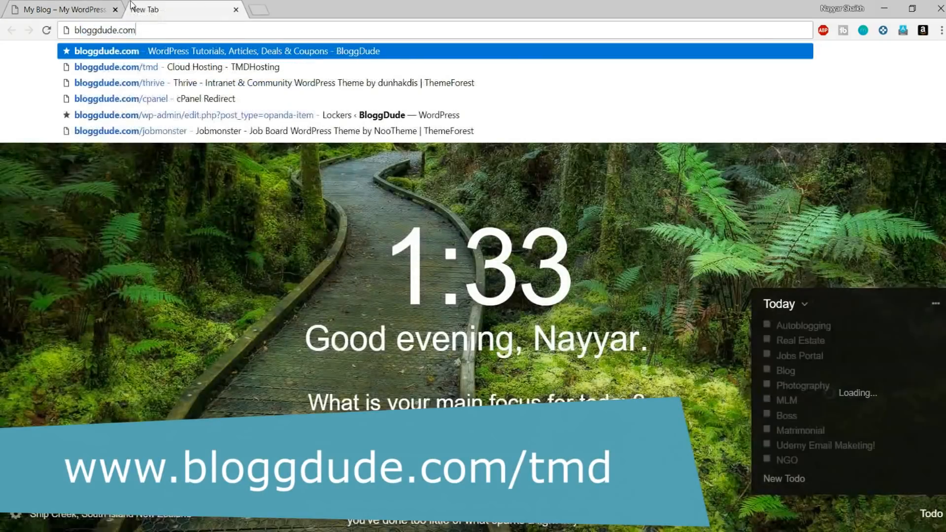
pyautogui.write('/tmd')
pyautogui.press('Return')
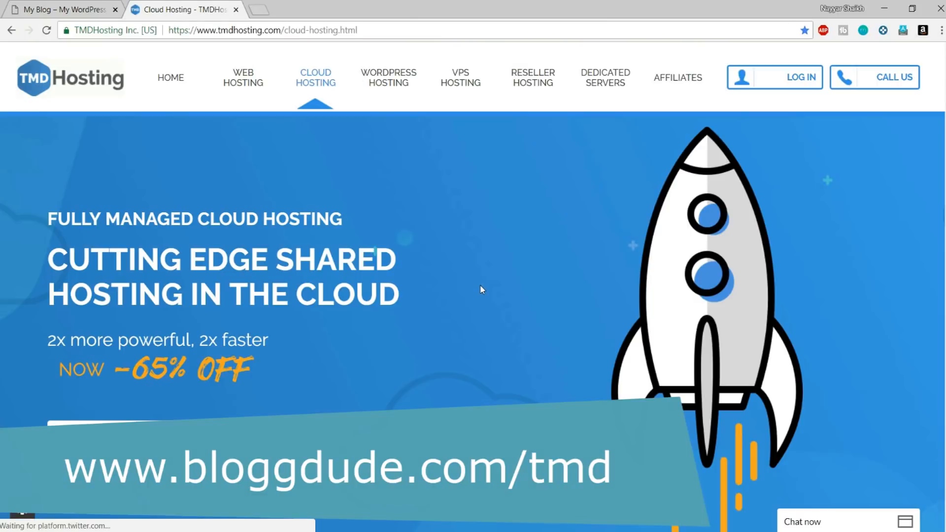
# Scroll the Cloud Hosting page, then select and deselect CLOUD in the headline
pyautogui.scroll(-10, 477, 367)
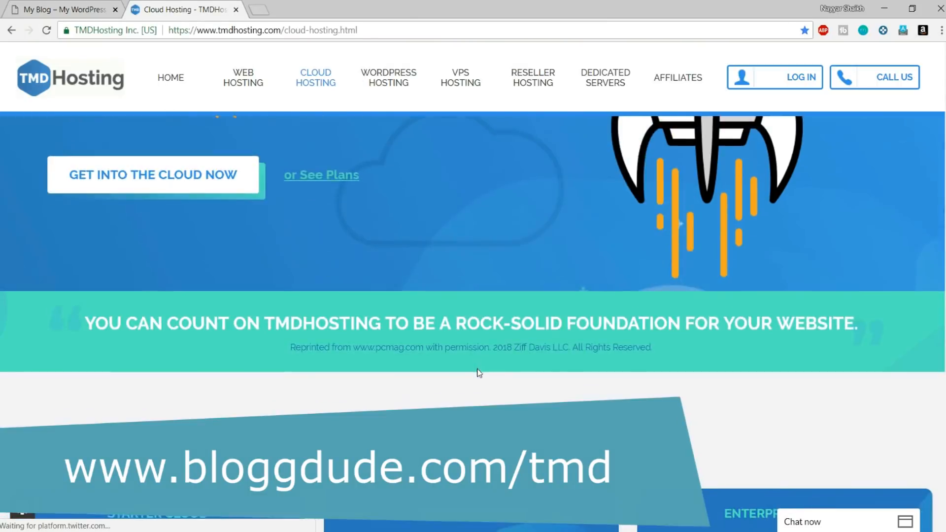
pyautogui.scroll(10, 477, 390)
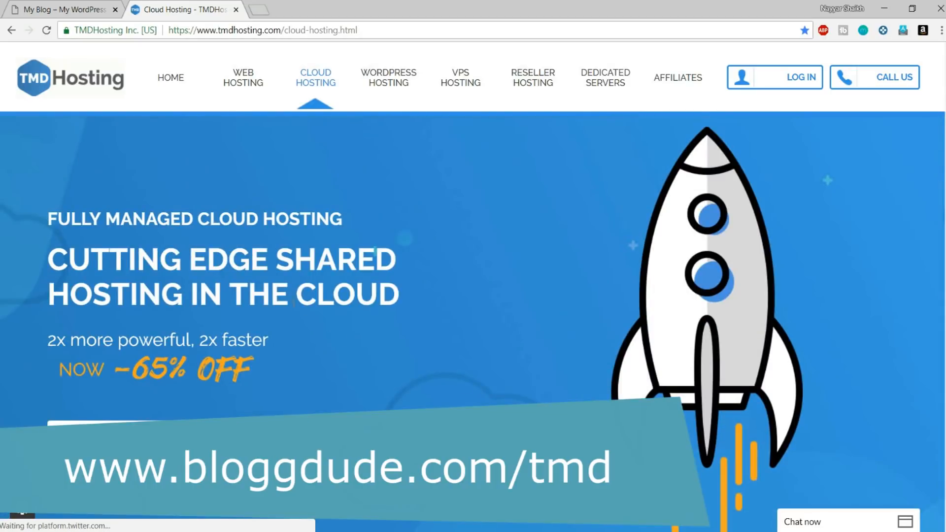
pyautogui.moveTo(295, 286); pyautogui.dragTo(407, 306)
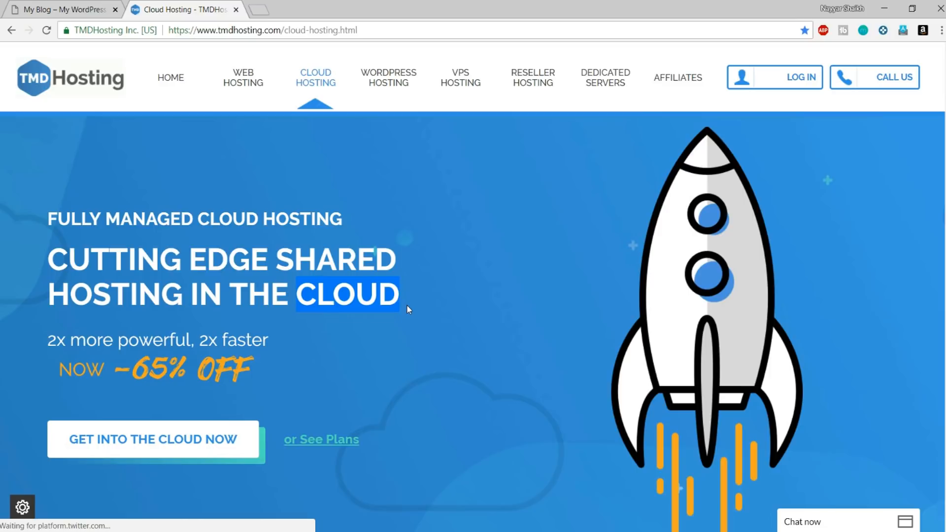
pyautogui.click(407, 305)
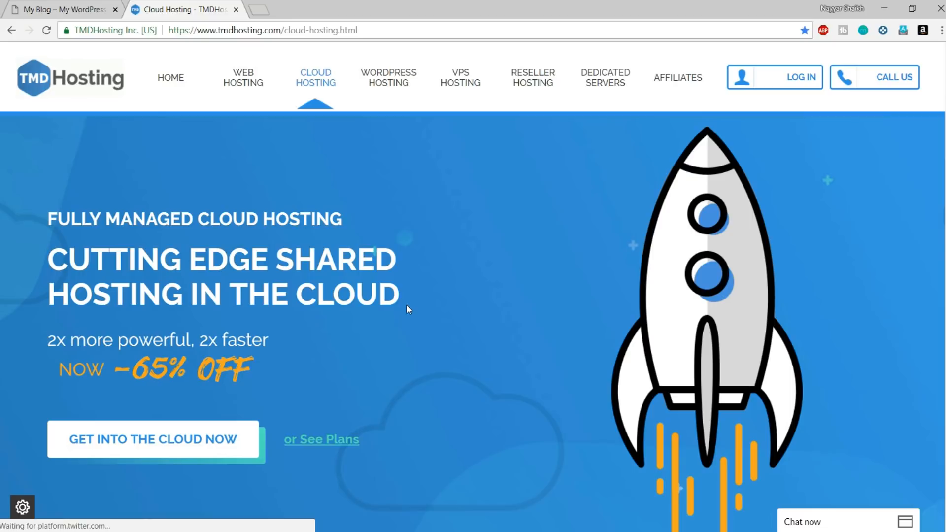
pyautogui.scroll(-10, 530, 431)
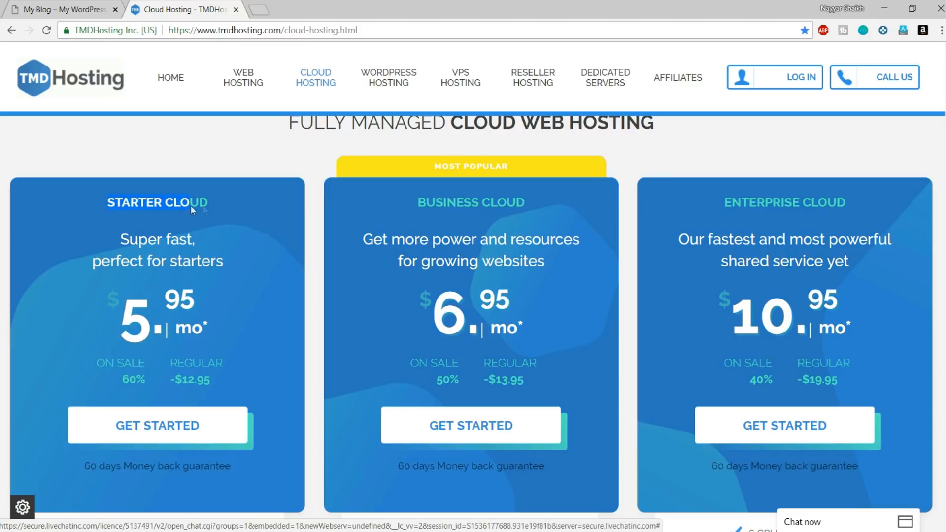
# Clear the Starter Cloud heading highlight and scroll to the plans' CPU and RAM specs
pyautogui.click(213, 208)
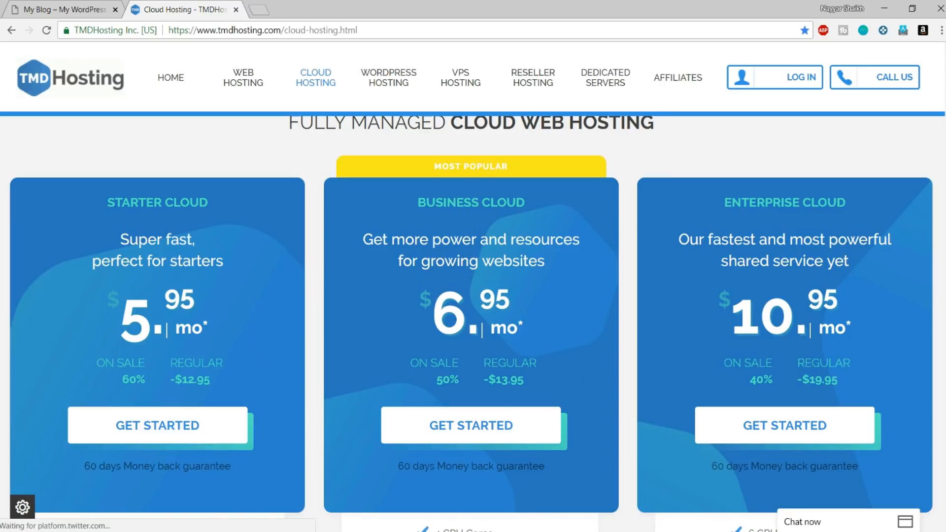
pyautogui.scroll(-8, 473, 316)
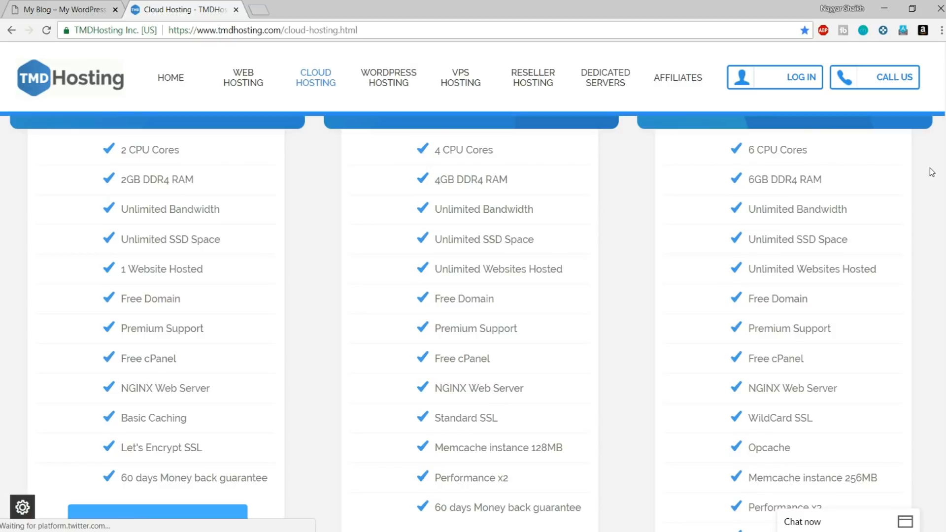
pyautogui.scroll(-1, 850, 150)
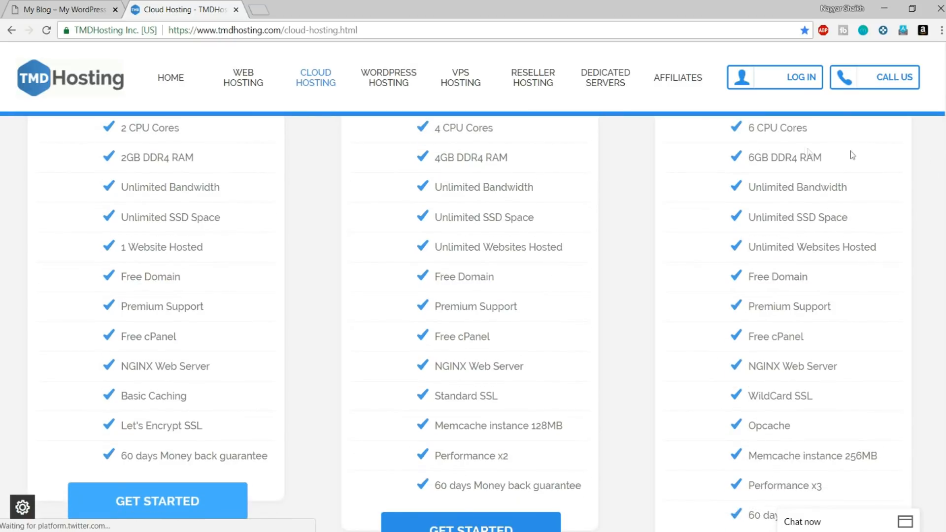
pyautogui.moveTo(750, 127); pyautogui.dragTo(832, 167)
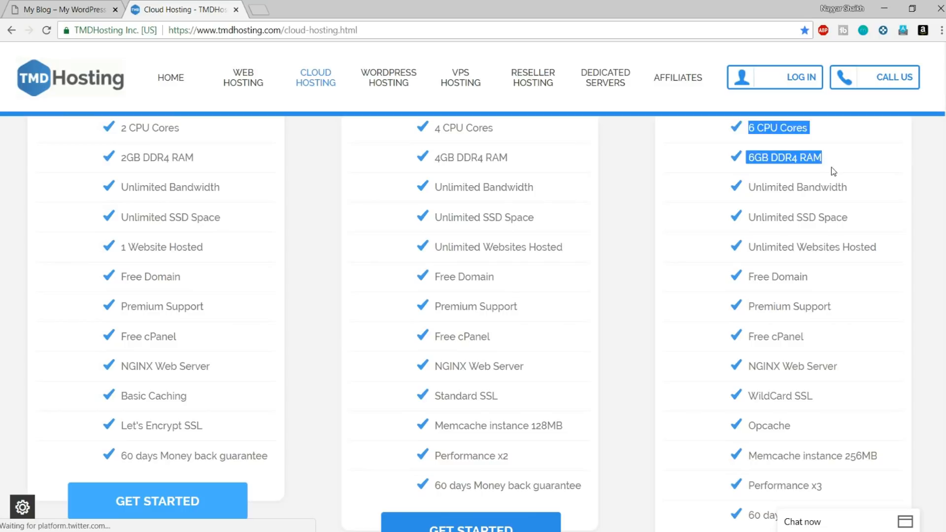
pyautogui.click(832, 167)
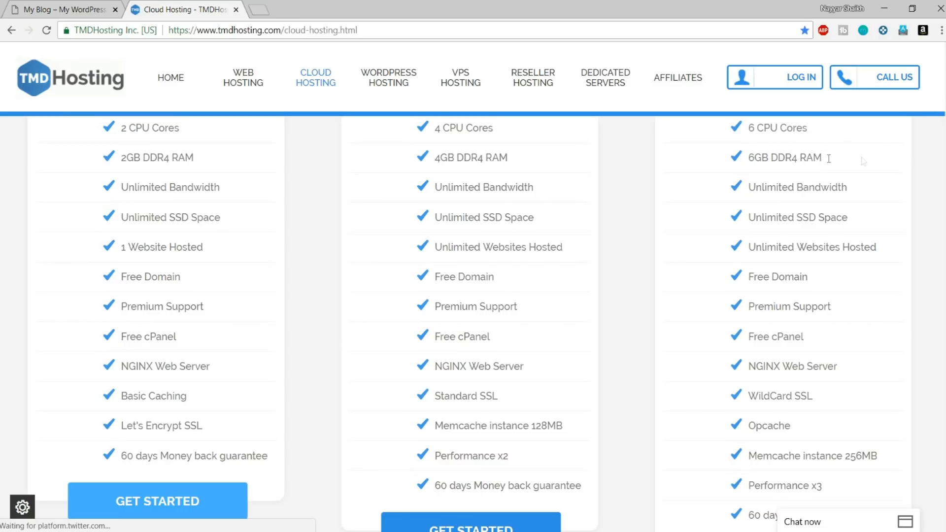
pyautogui.moveTo(825, 158); pyautogui.dragTo(749, 128)
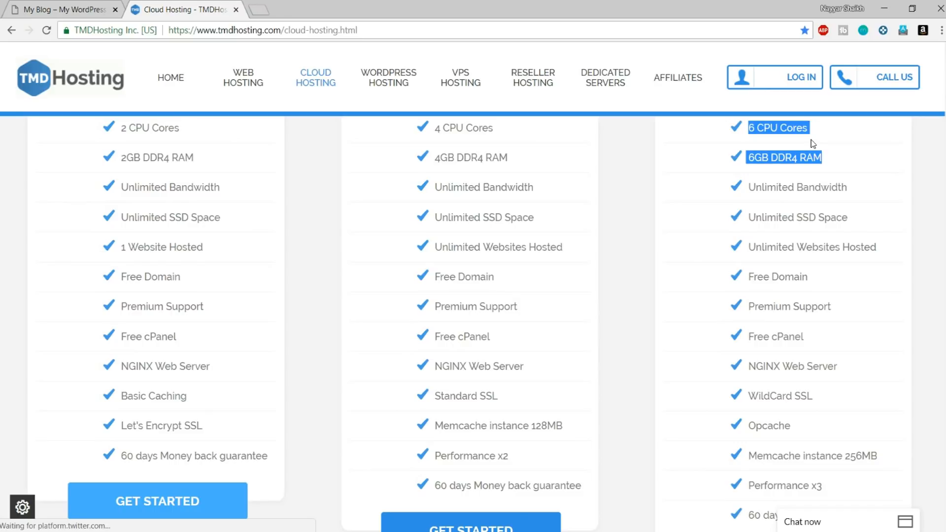
pyautogui.click(838, 157)
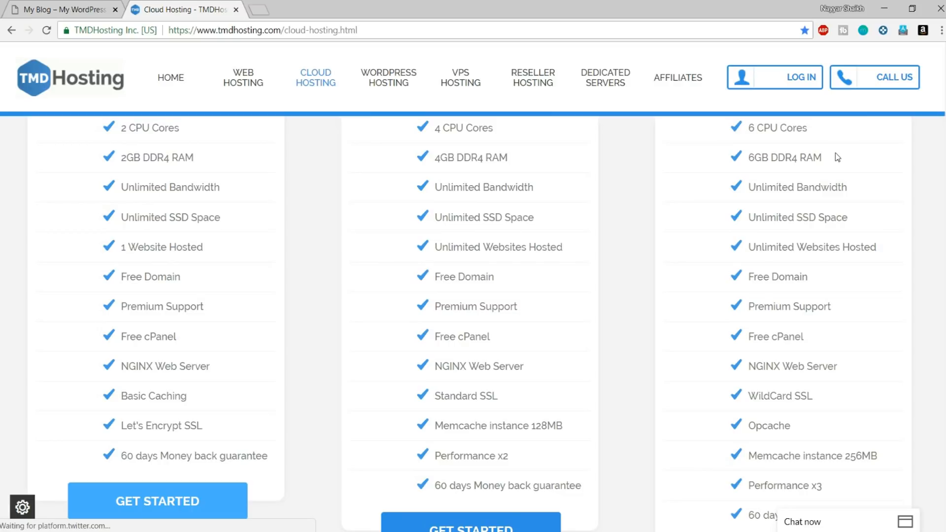
pyautogui.moveTo(748, 128); pyautogui.dragTo(804, 129)
pyautogui.click(801, 140)
pyautogui.moveTo(855, 190); pyautogui.dragTo(747, 190)
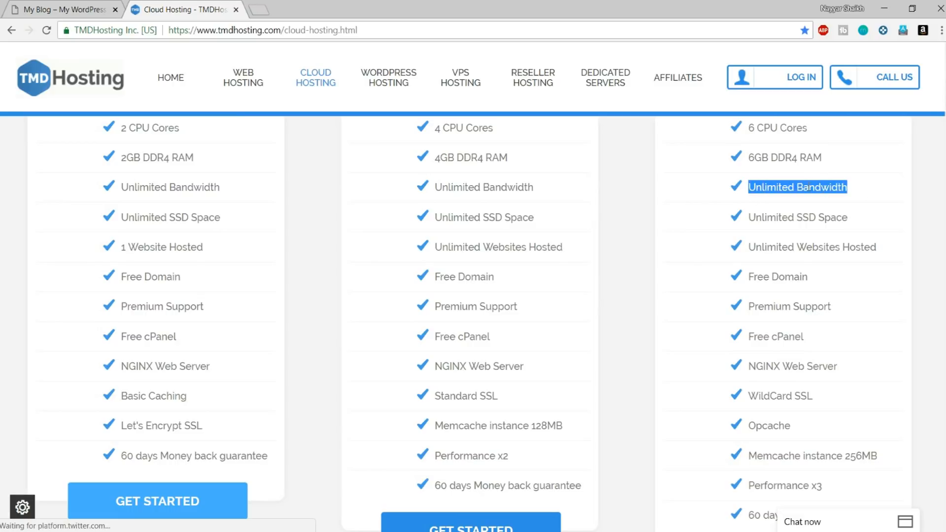
pyautogui.click(808, 187)
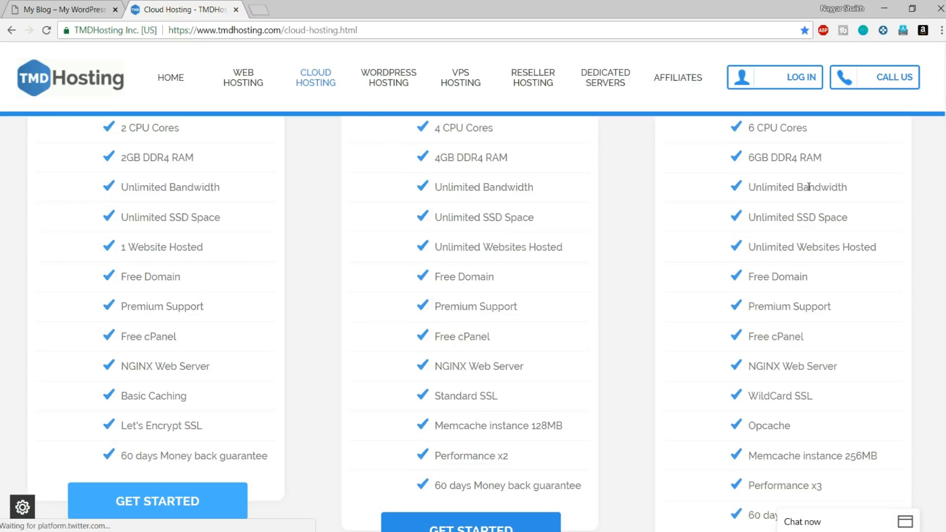
pyautogui.moveTo(856, 218); pyautogui.dragTo(799, 208)
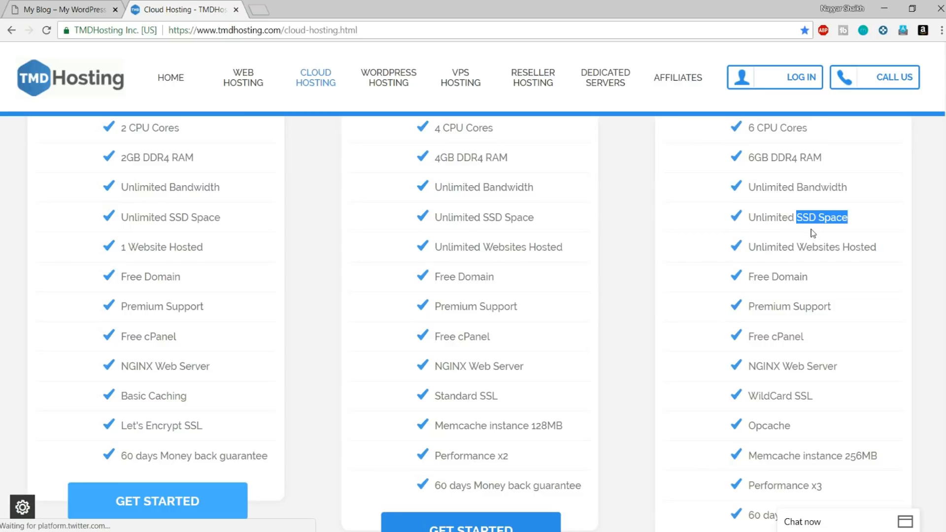
pyautogui.click(254, 6)
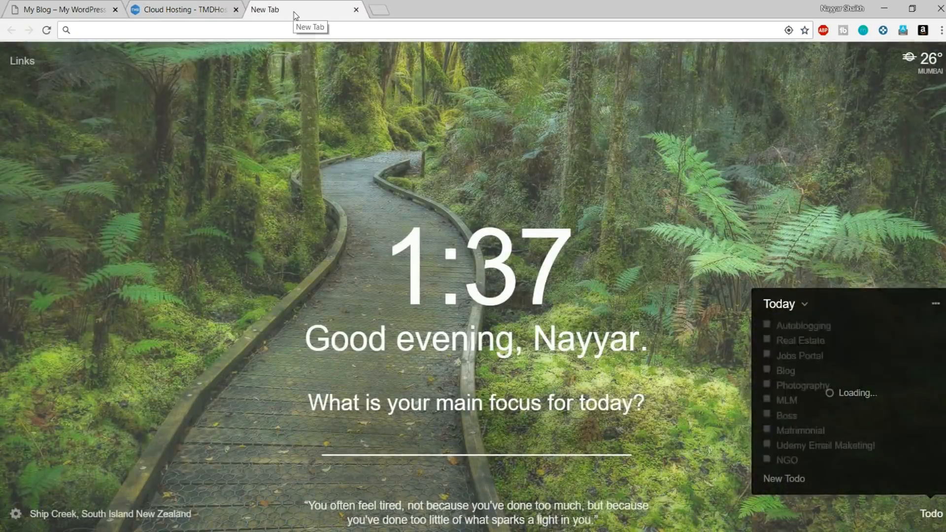
pyautogui.write('ssd vs hdd web hosting')
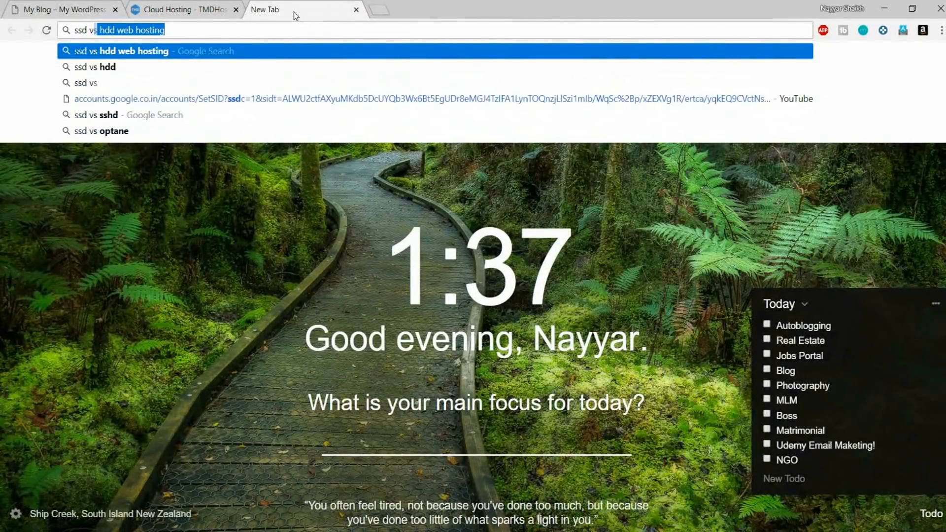
pyautogui.press('Return')
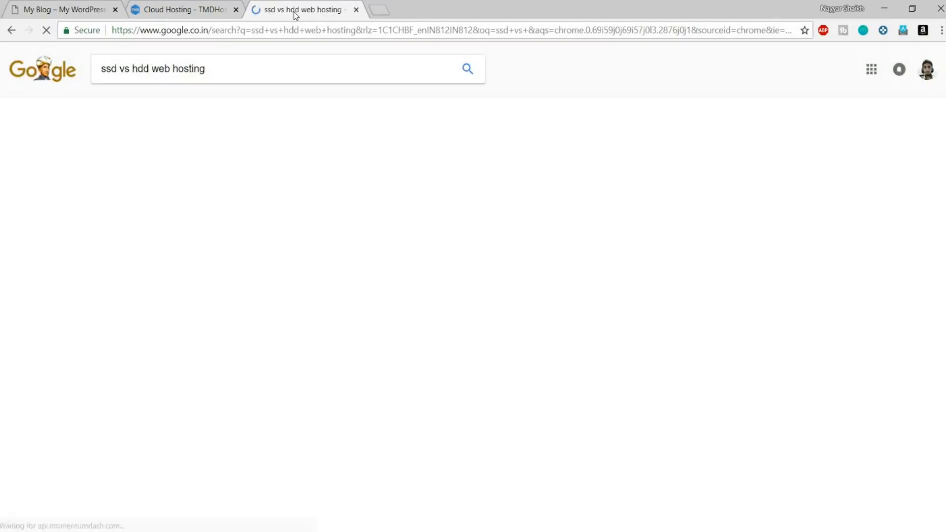
pyautogui.scroll(-12, 315, 236)
pyautogui.scroll(12, 349, 313)
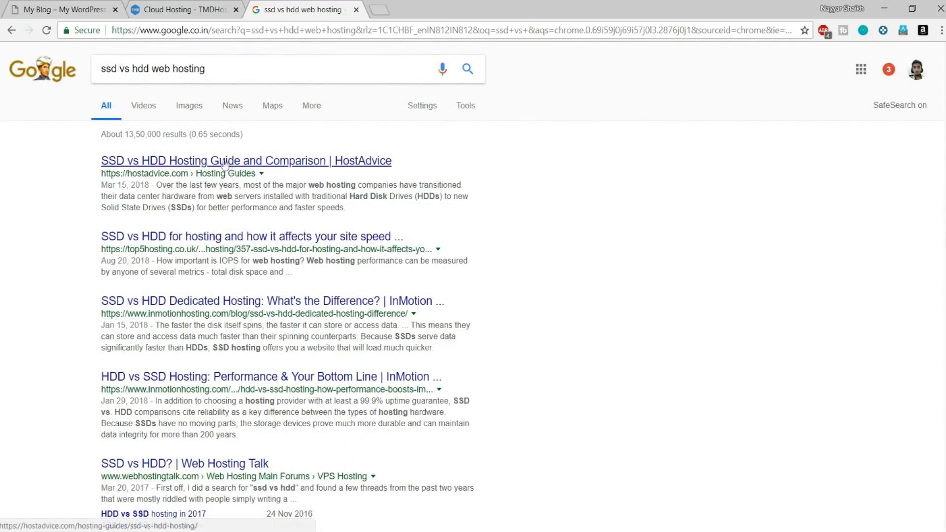
pyautogui.click(188, 109)
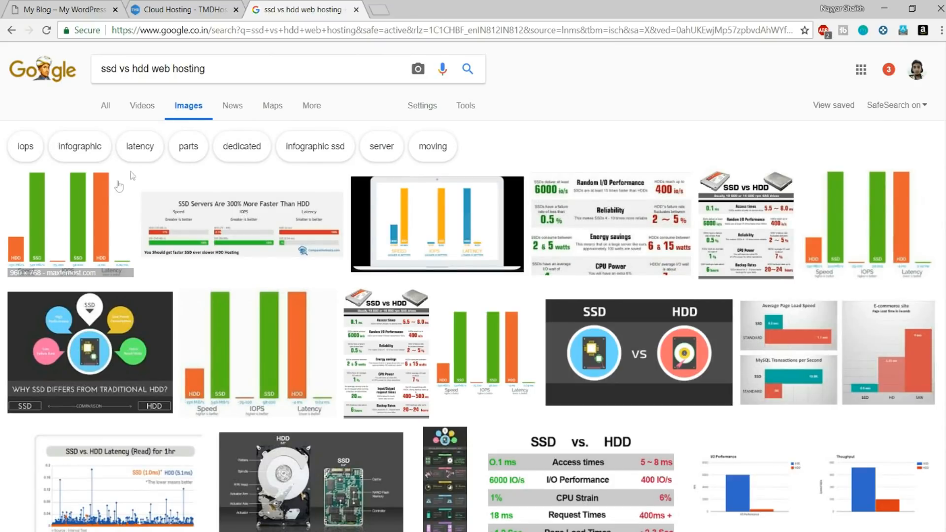
pyautogui.click(116, 187)
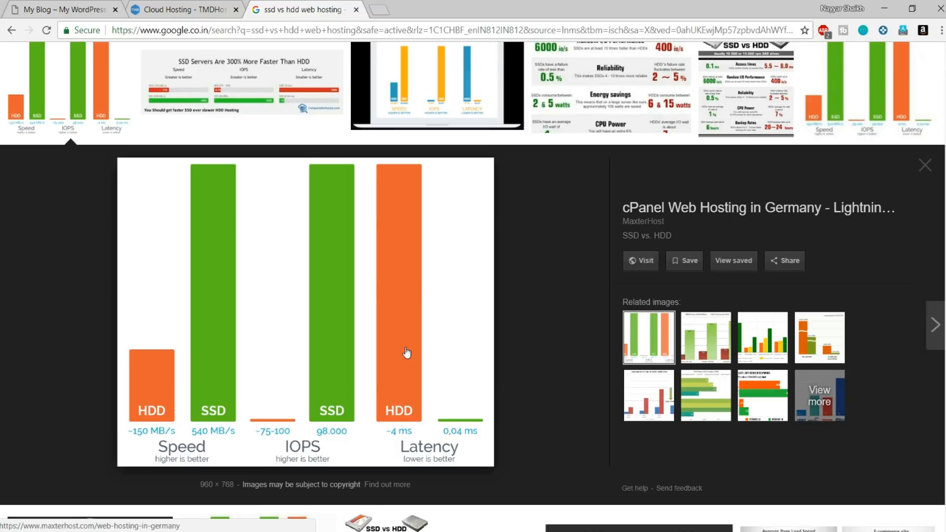
pyautogui.click(356, 10)
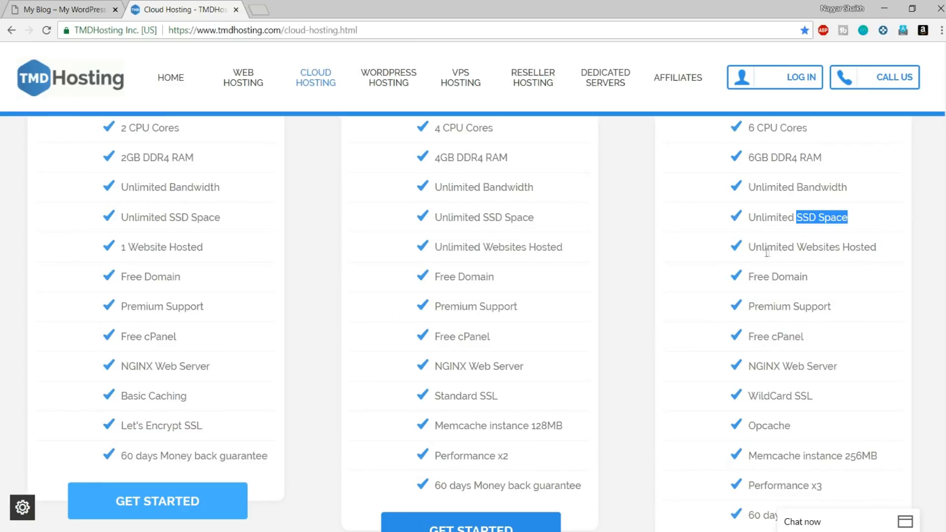
pyautogui.moveTo(749, 247)
pyautogui.mouseDown()
pyautogui.moveTo(885, 247)
pyautogui.moveTo(745, 247)
pyautogui.mouseUp()
pyautogui.click(888, 248)
pyautogui.click(794, 253)
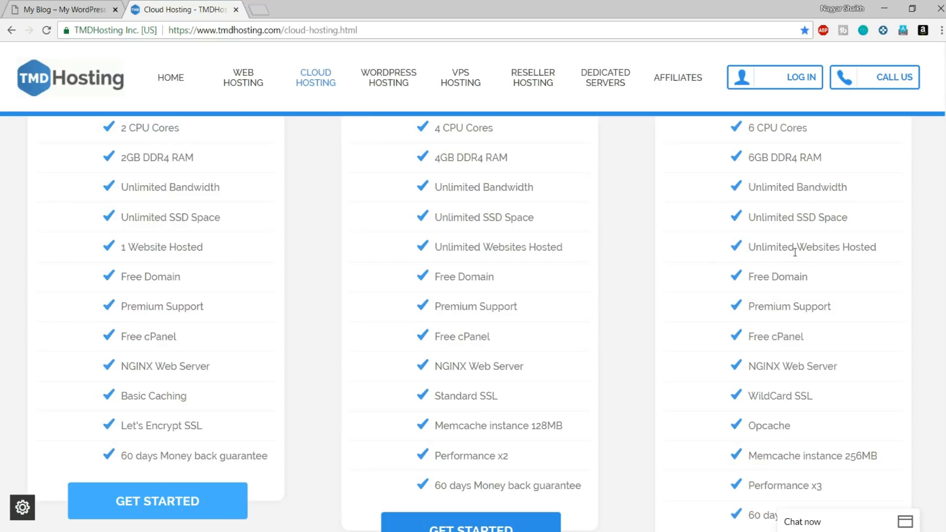
pyautogui.scroll(5, 881, 325)
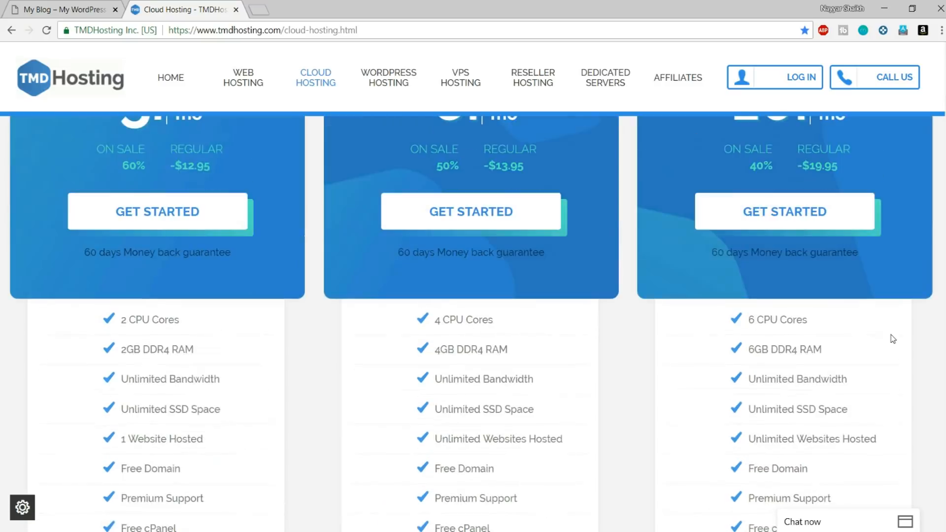
pyautogui.scroll(3, 863, 344)
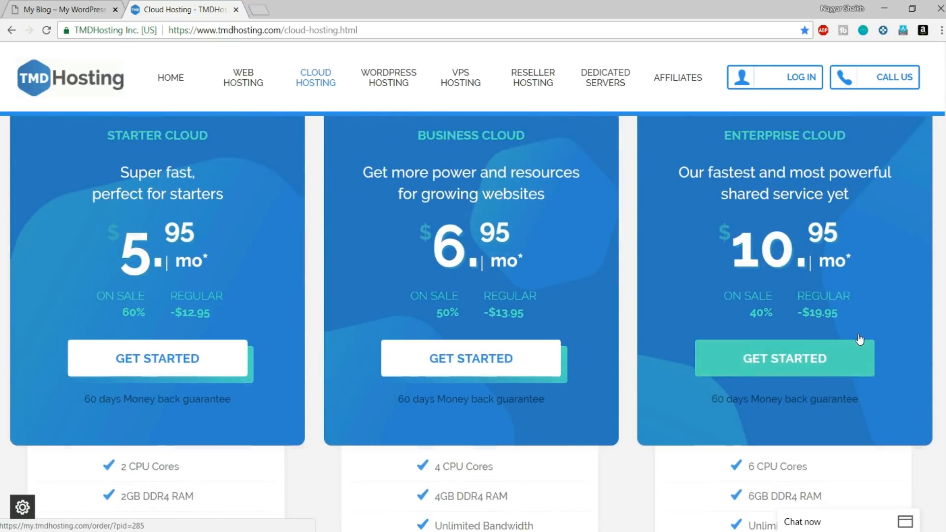
pyautogui.scroll(-11, 793, 296)
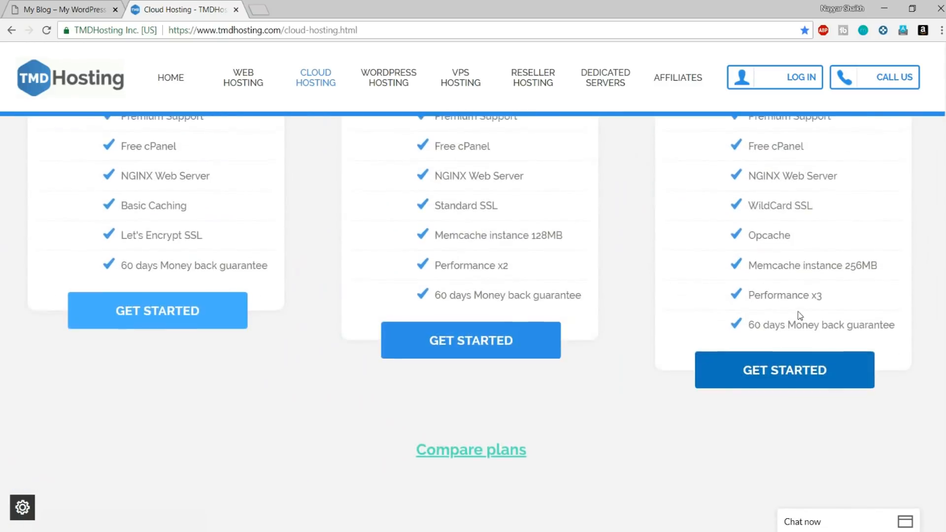
pyautogui.scroll(3, 798, 313)
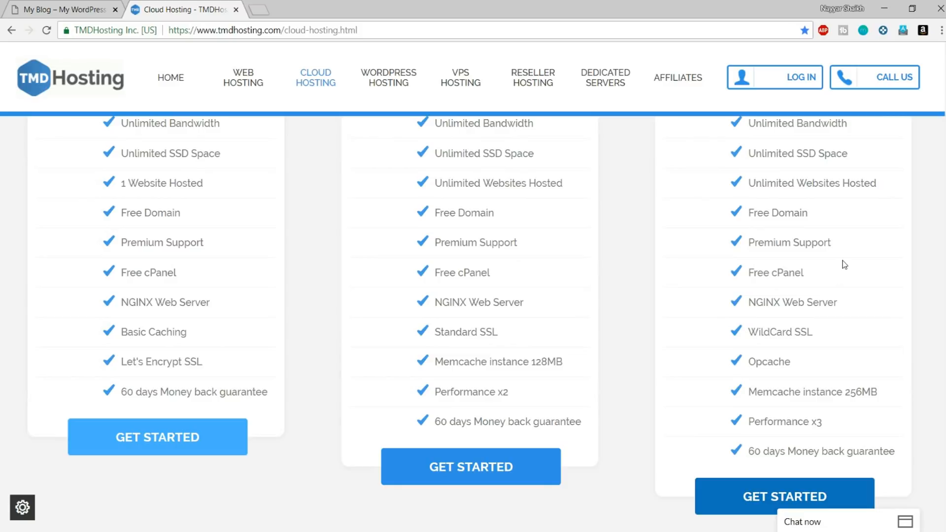
pyautogui.tripleClick(785, 219)
pyautogui.click(762, 226)
pyautogui.moveTo(842, 247); pyautogui.dragTo(762, 252)
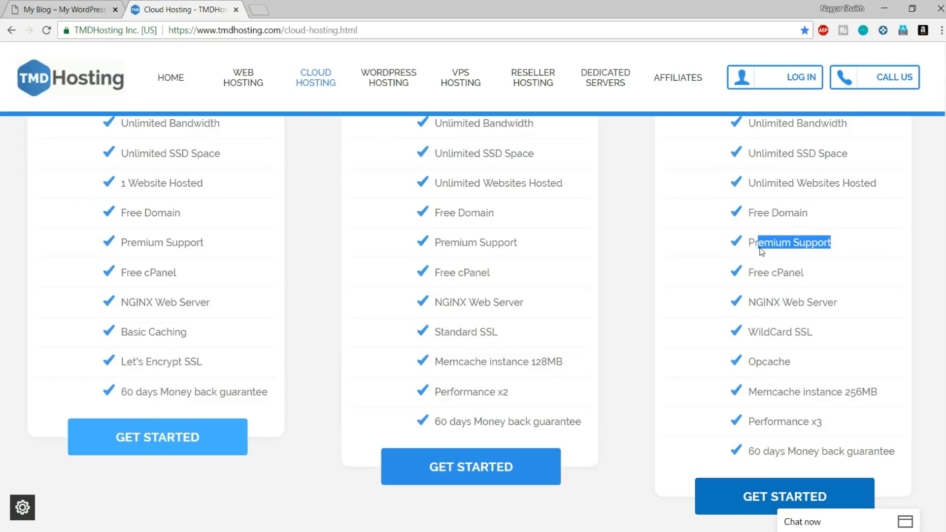
pyautogui.click(804, 269)
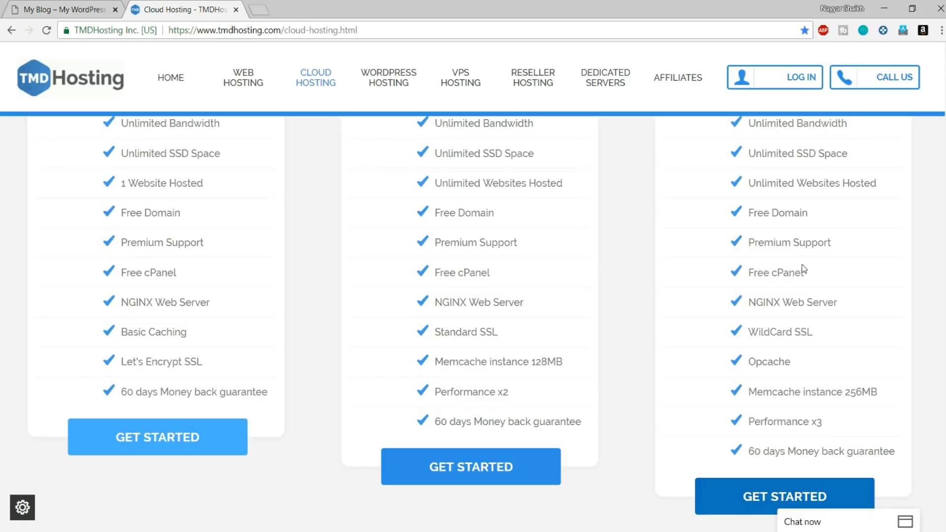
pyautogui.moveTo(812, 277); pyautogui.dragTo(745, 274)
pyautogui.moveTo(838, 303); pyautogui.dragTo(745, 302)
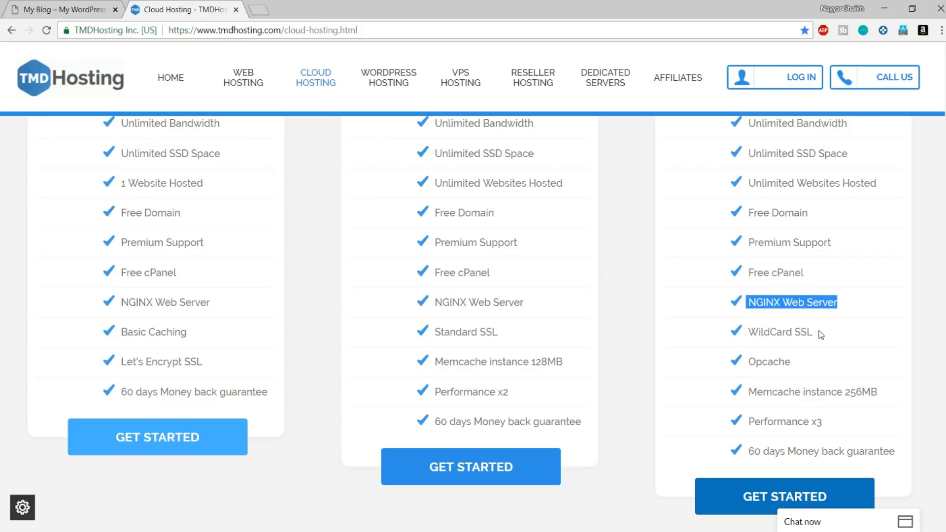
pyautogui.moveTo(818, 333); pyautogui.dragTo(747, 340)
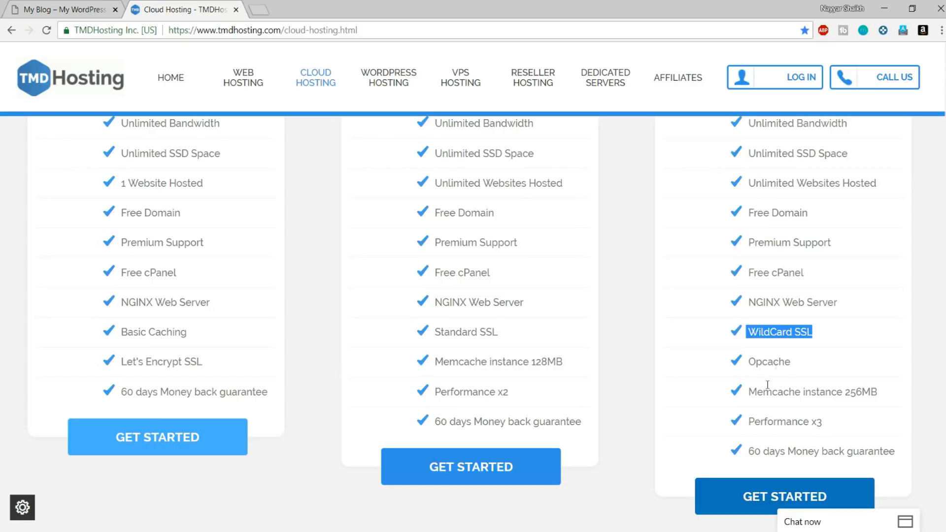
pyautogui.moveTo(791, 365); pyautogui.dragTo(748, 363)
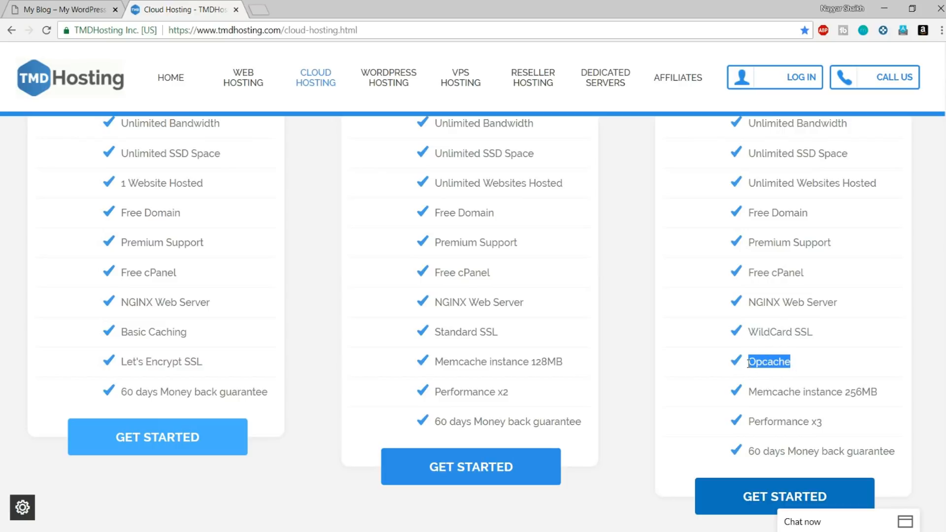
pyautogui.moveTo(877, 354); pyautogui.dragTo(873, 407)
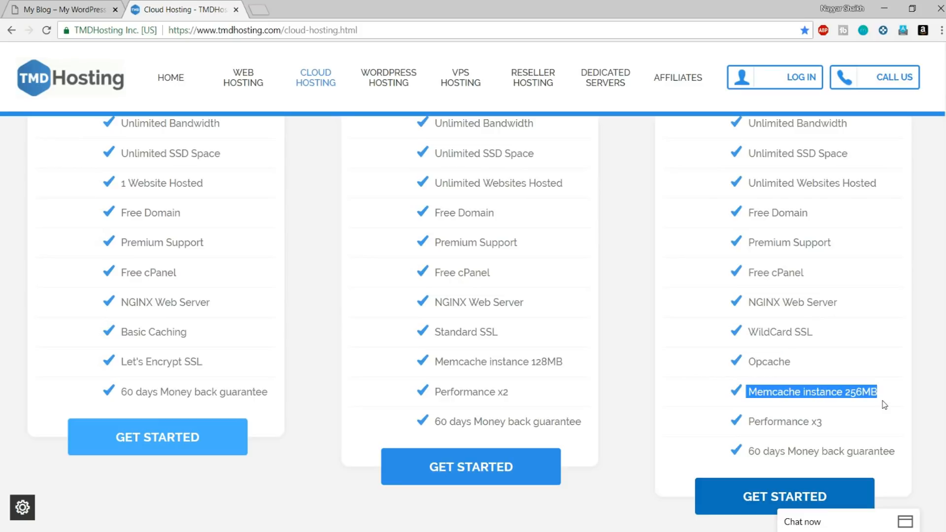
pyautogui.moveTo(822, 423); pyautogui.dragTo(748, 424)
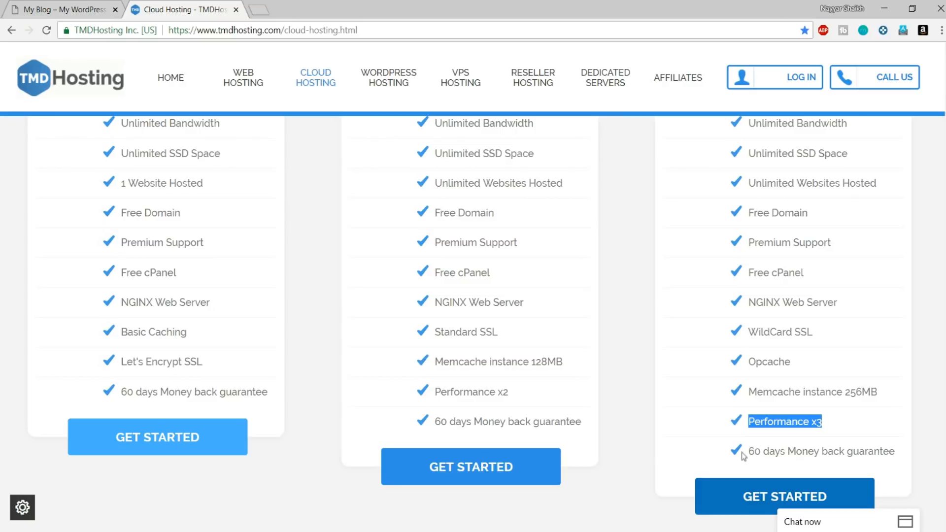
pyautogui.moveTo(745, 451); pyautogui.dragTo(895, 449)
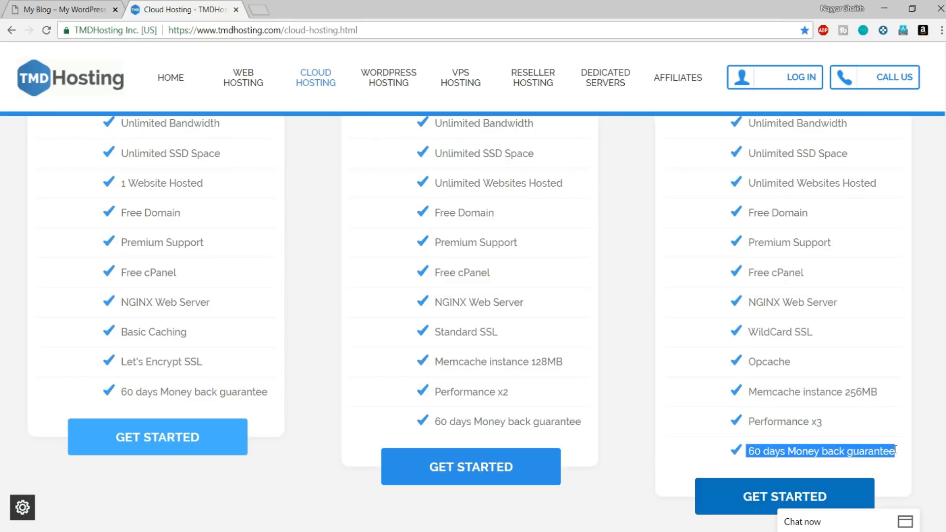
pyautogui.scroll(9, 688, 384)
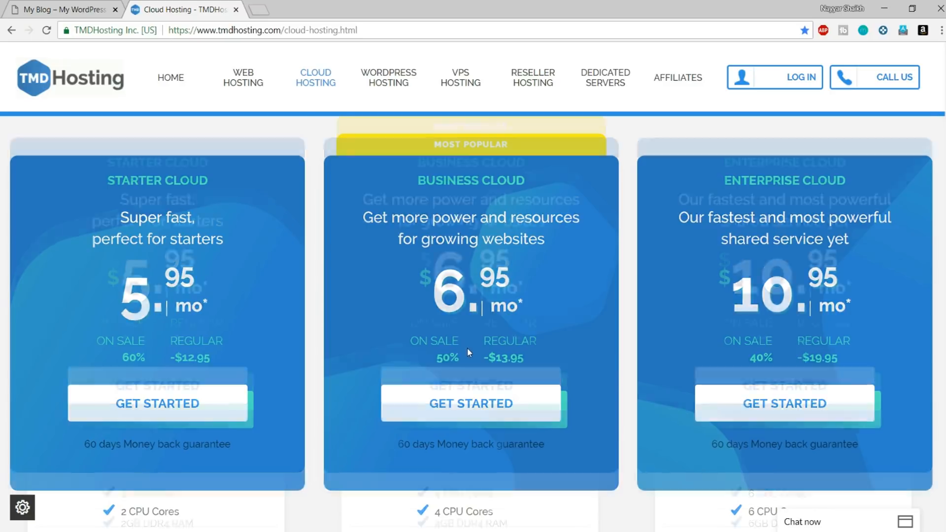
pyautogui.scroll(-5, 468, 353)
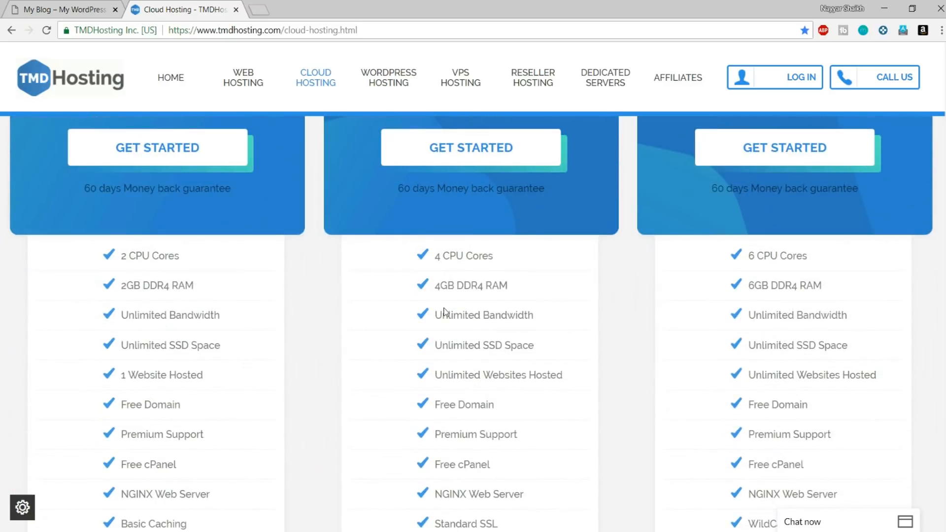
pyautogui.scroll(3, 444, 311)
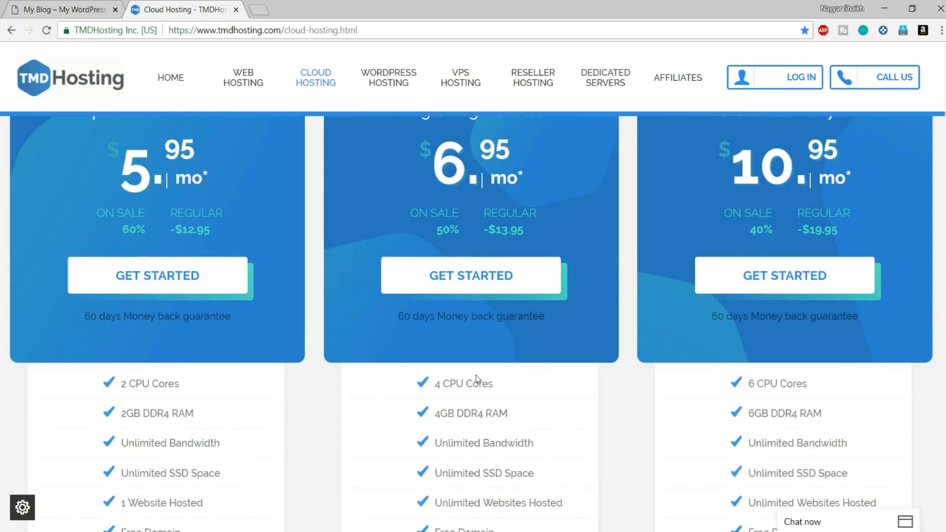
pyautogui.scroll(3, 476, 378)
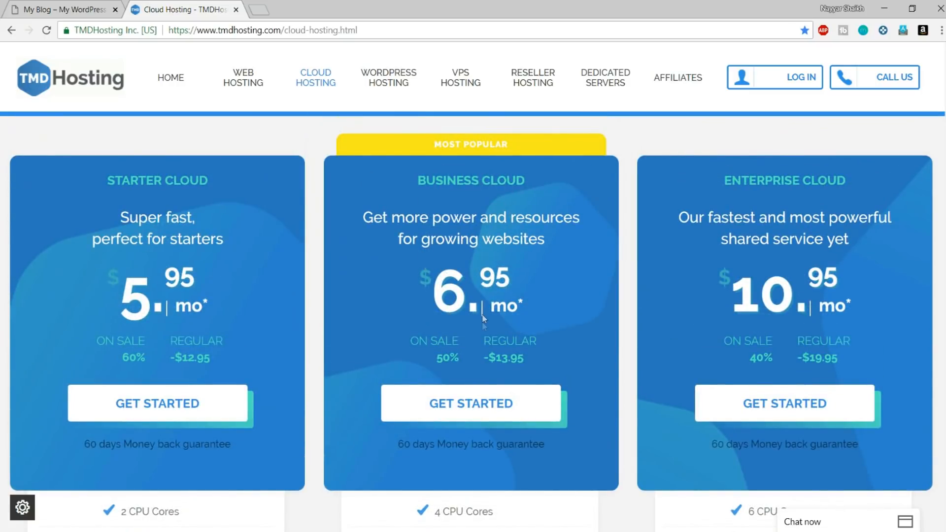
pyautogui.scroll(-4, 483, 317)
pyautogui.scroll(6, 471, 337)
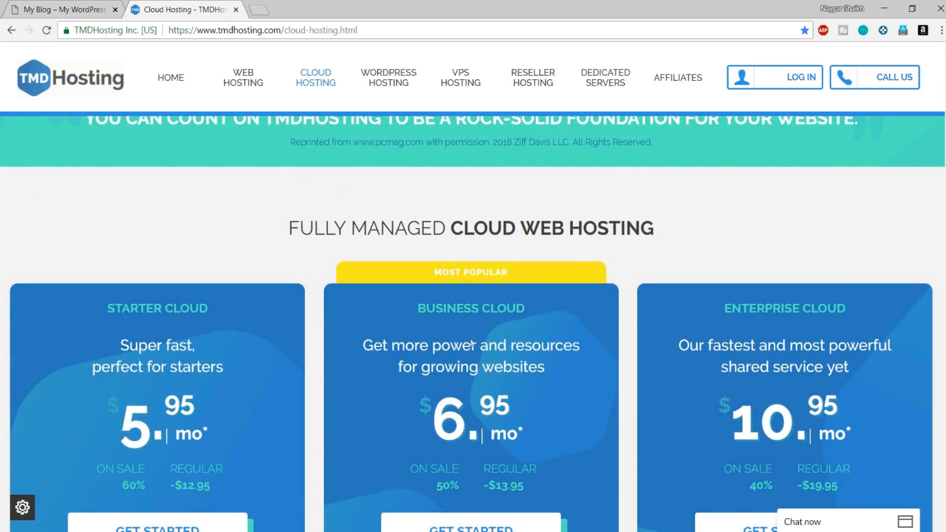
pyautogui.scroll(-3, 471, 338)
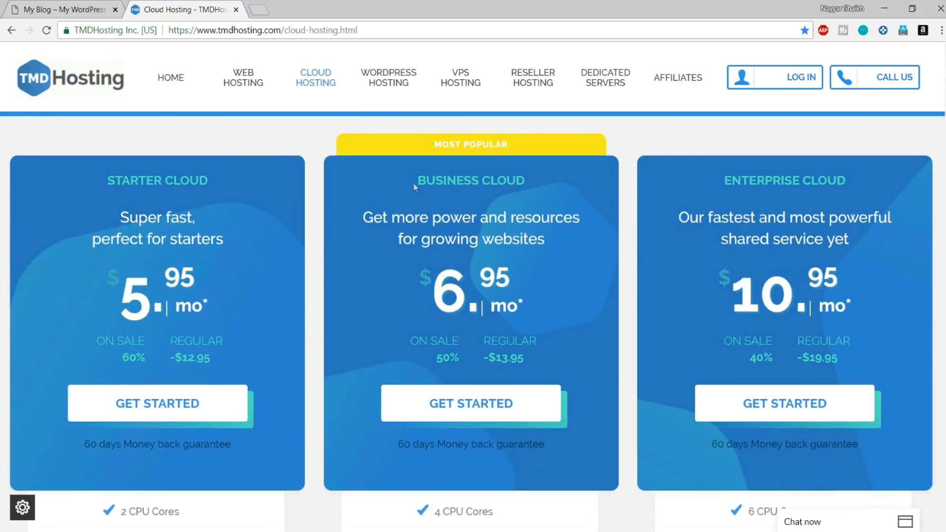
pyautogui.moveTo(415, 180); pyautogui.dragTo(525, 188)
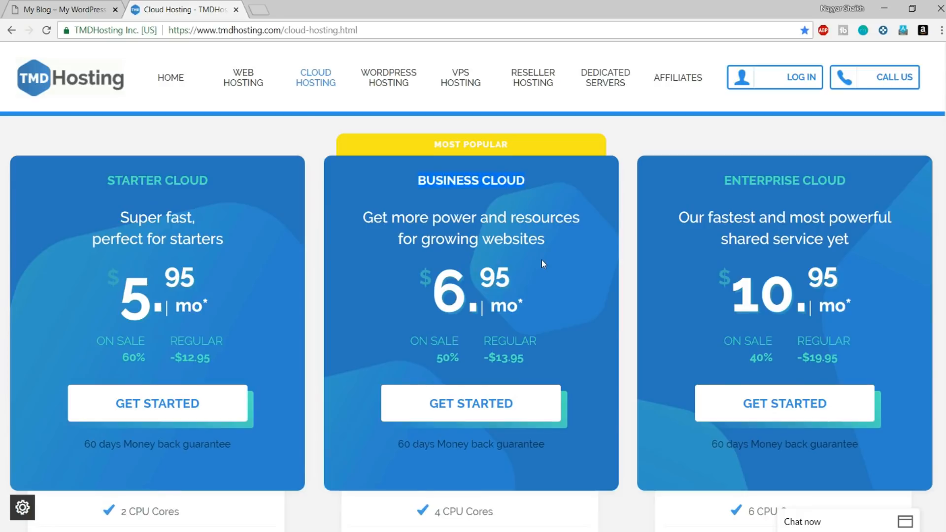
pyautogui.scroll(-5, 542, 260)
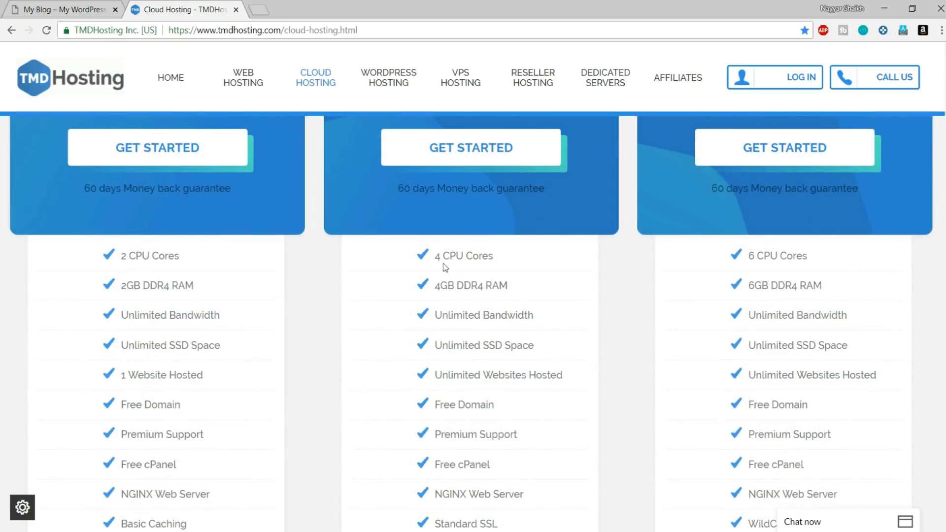
pyautogui.scroll(-7, 486, 359)
pyautogui.scroll(12, 485, 382)
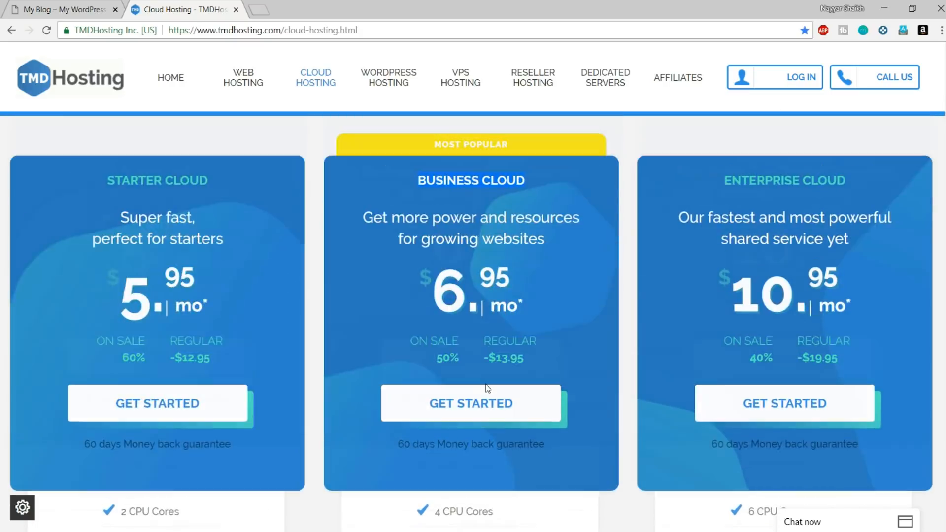
# Order Business Cloud with the domain domainnameforrreee, keeping the .com extension
pyautogui.click(468, 415)
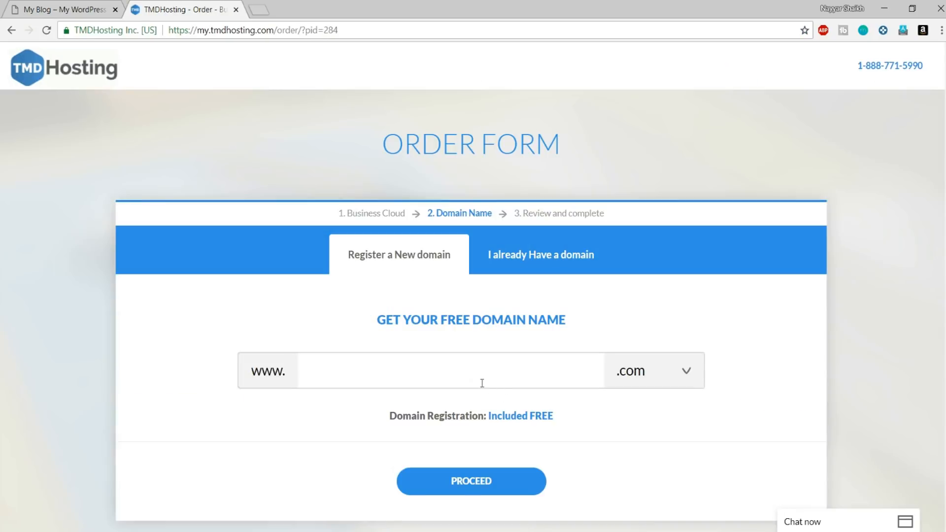
pyautogui.click(469, 371)
pyautogui.write('domainnameforr')
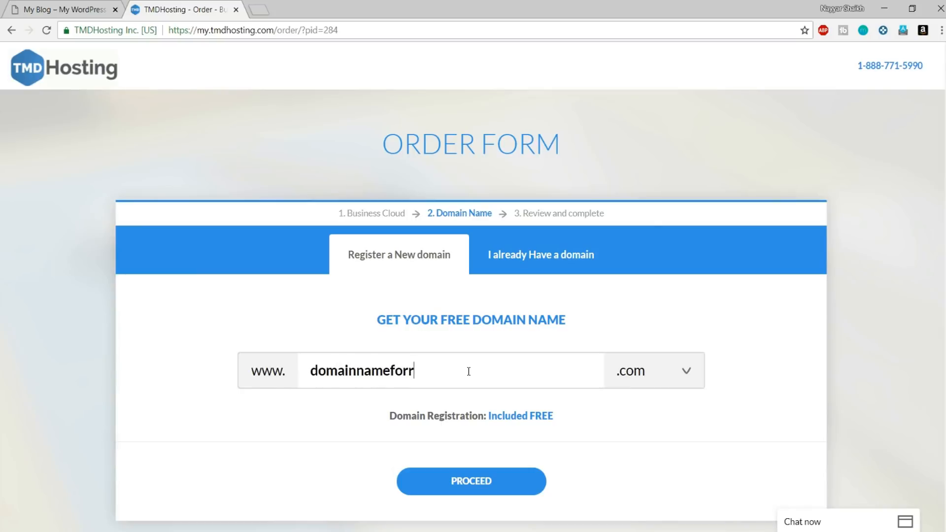
pyautogui.write('reee')
pyautogui.click(672, 373)
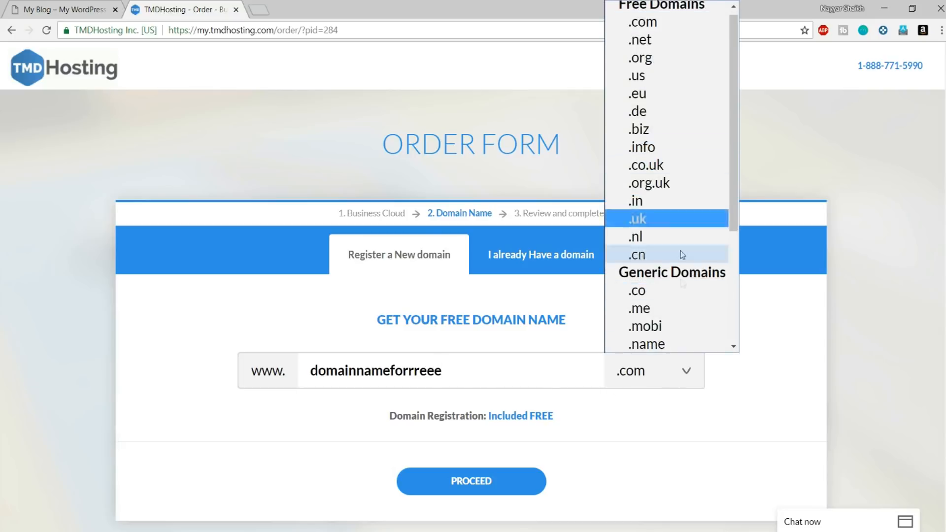
pyautogui.scroll(-4, 678, 236)
pyautogui.scroll(4, 684, 293)
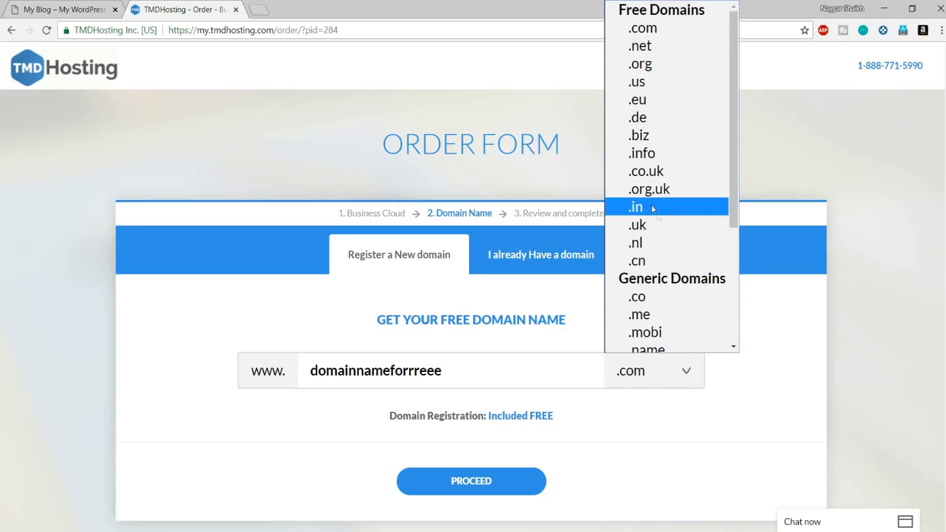
pyautogui.scroll(-3, 672, 261)
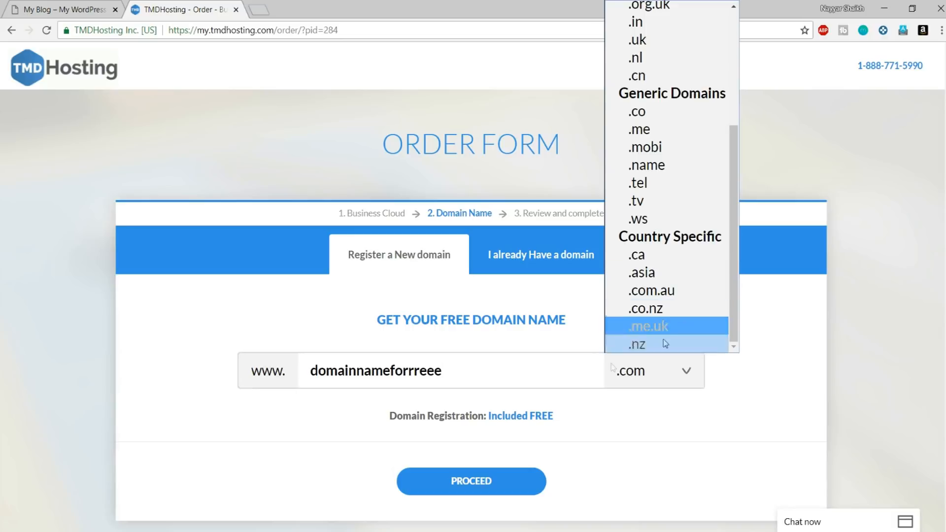
pyautogui.scroll(4, 640, 295)
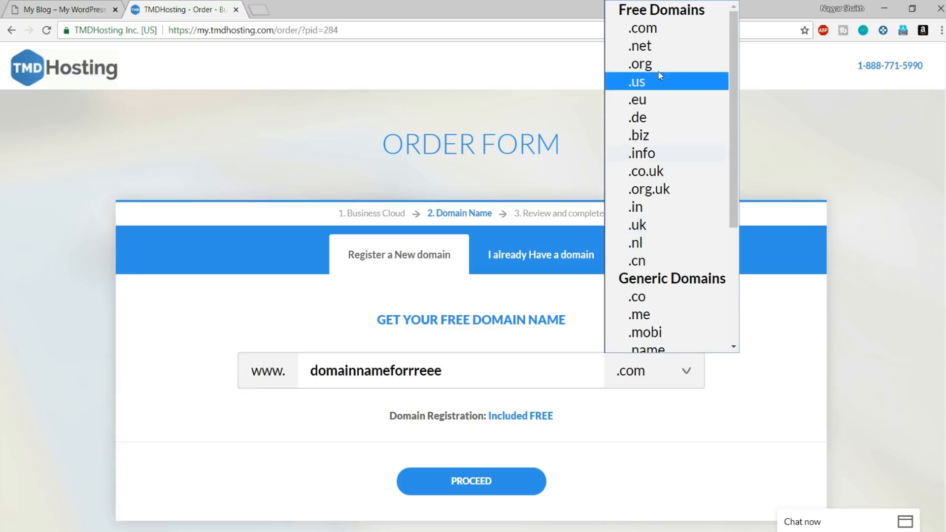
pyautogui.click(659, 29)
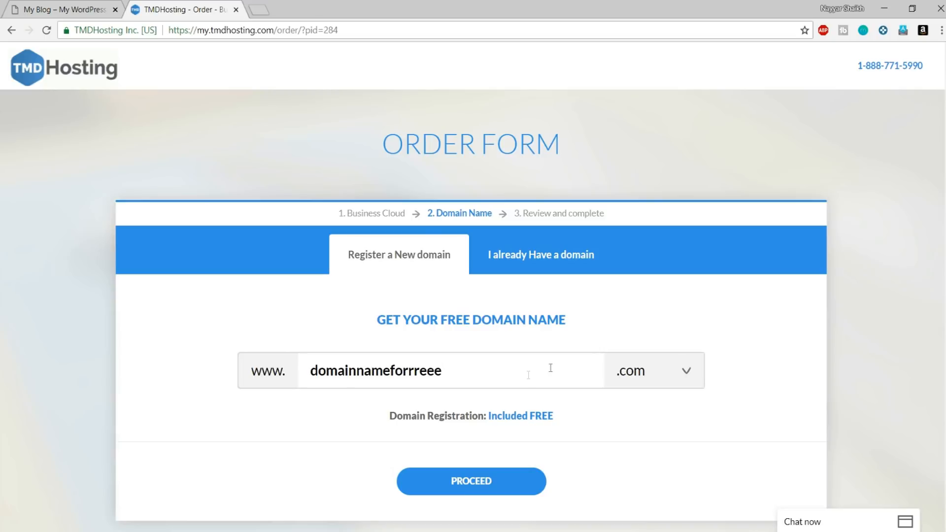
pyautogui.click(666, 372)
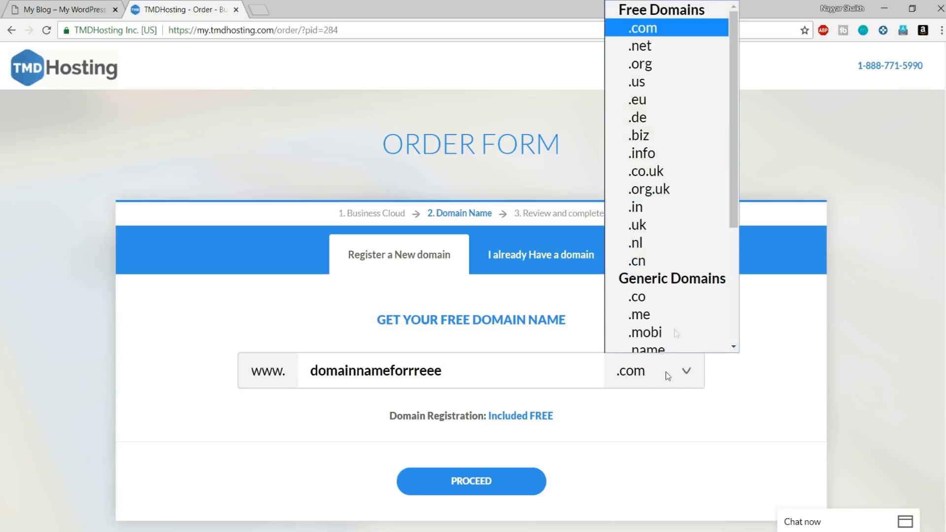
pyautogui.click(682, 31)
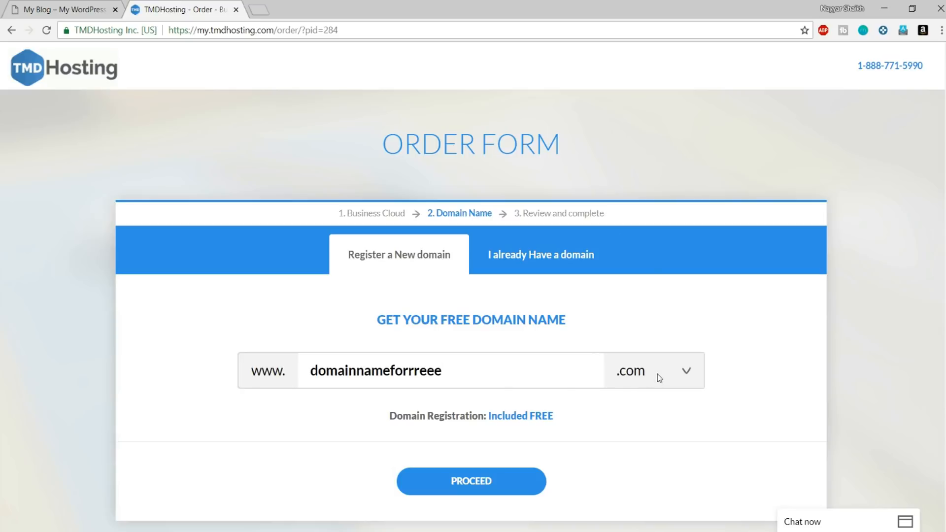
pyautogui.click(488, 485)
pyautogui.scroll(-4, 414, 320)
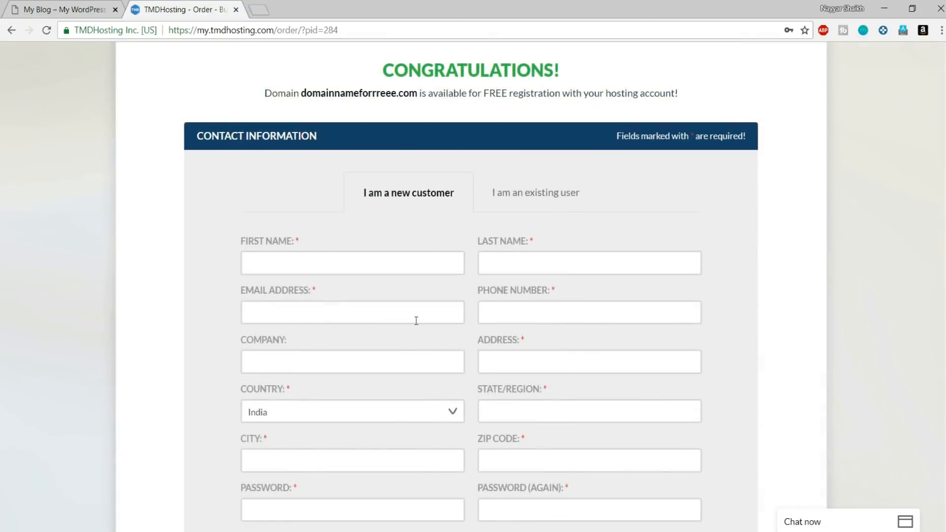
pyautogui.scroll(-2, 416, 320)
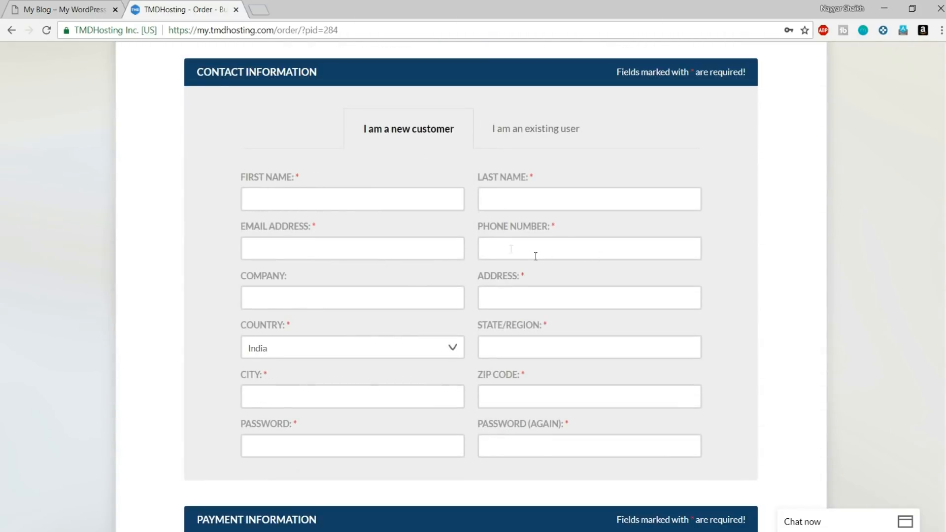
pyautogui.scroll(-2, 545, 279)
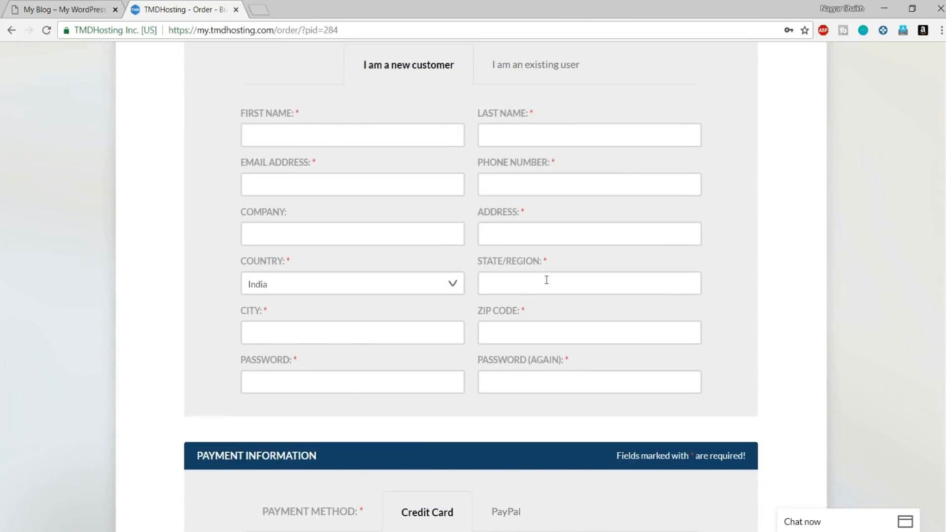
pyautogui.scroll(-6, 546, 280)
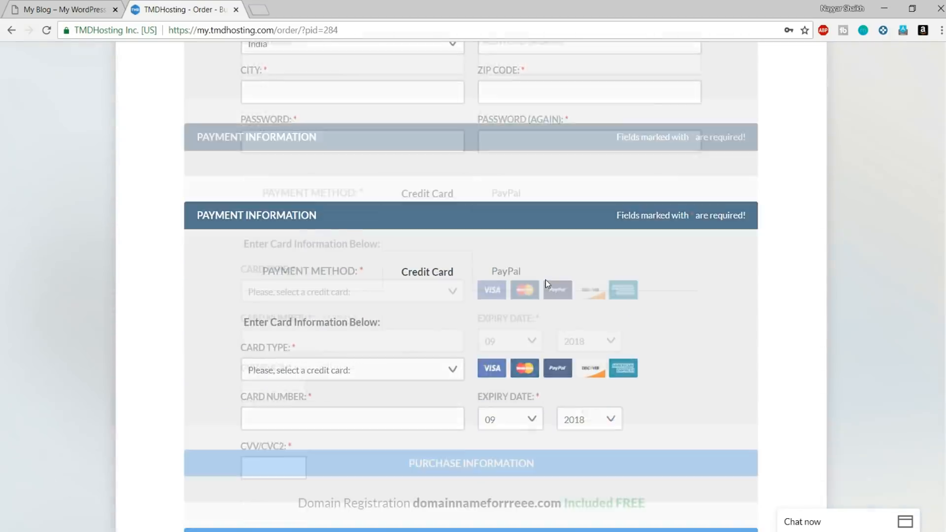
pyautogui.scroll(8, 545, 279)
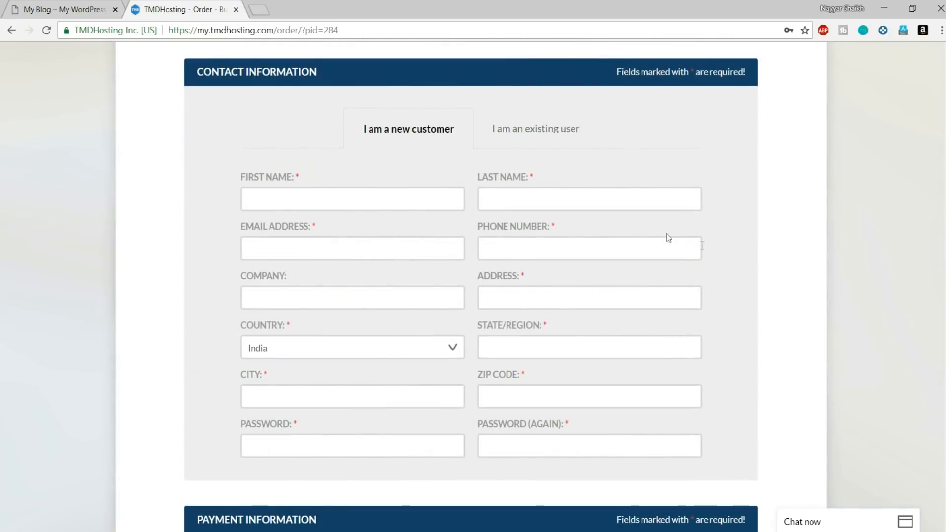
pyautogui.scroll(-9, 714, 247)
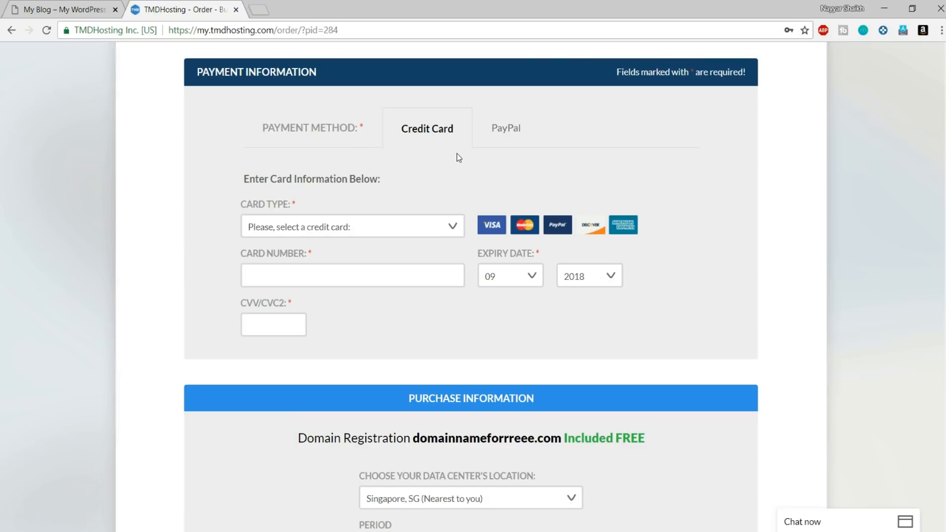
pyautogui.click(516, 134)
pyautogui.click(433, 127)
pyautogui.click(423, 235)
pyautogui.click(423, 235)
pyautogui.scroll(-6, 726, 272)
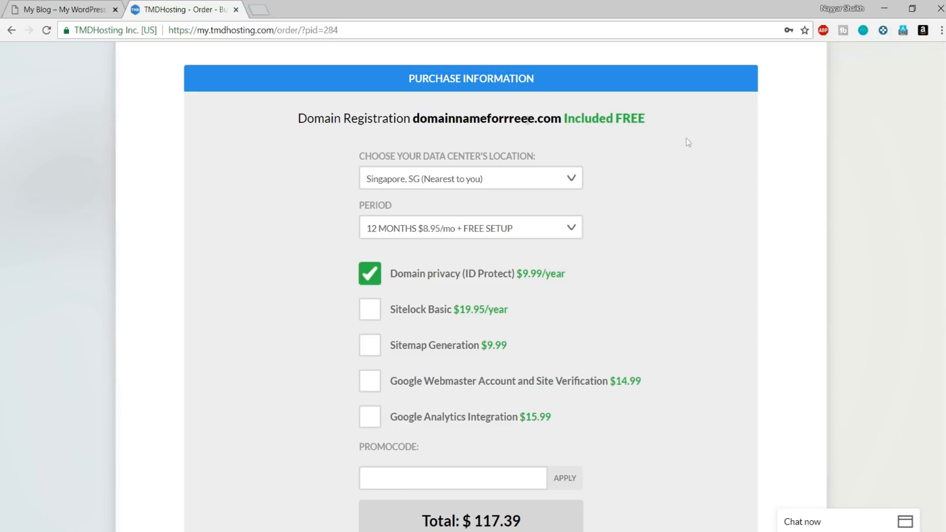
pyautogui.scroll(-1, 855, 202)
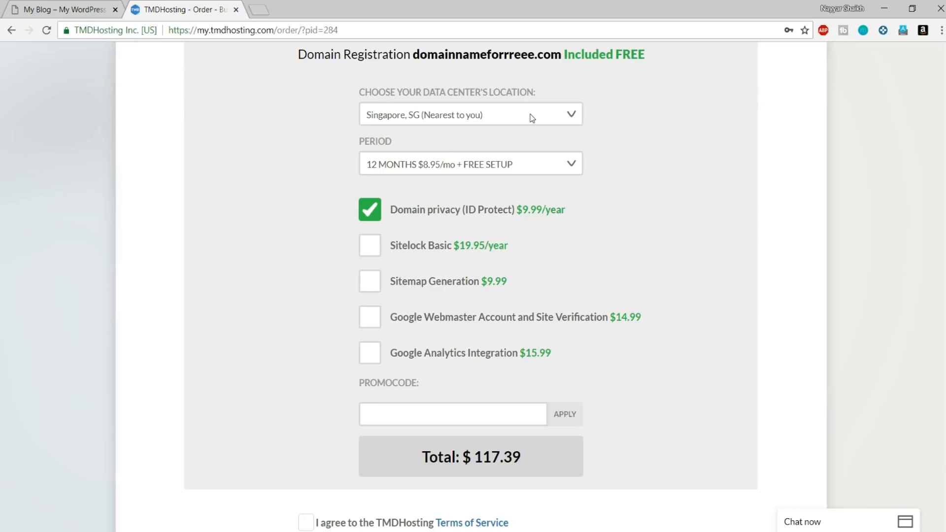
pyautogui.click(532, 117)
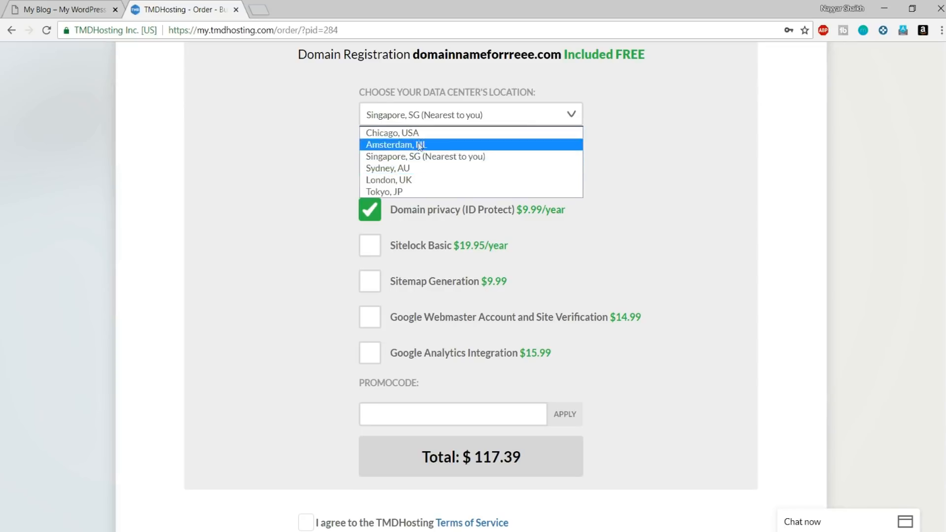
pyautogui.click(450, 128)
pyautogui.click(414, 121)
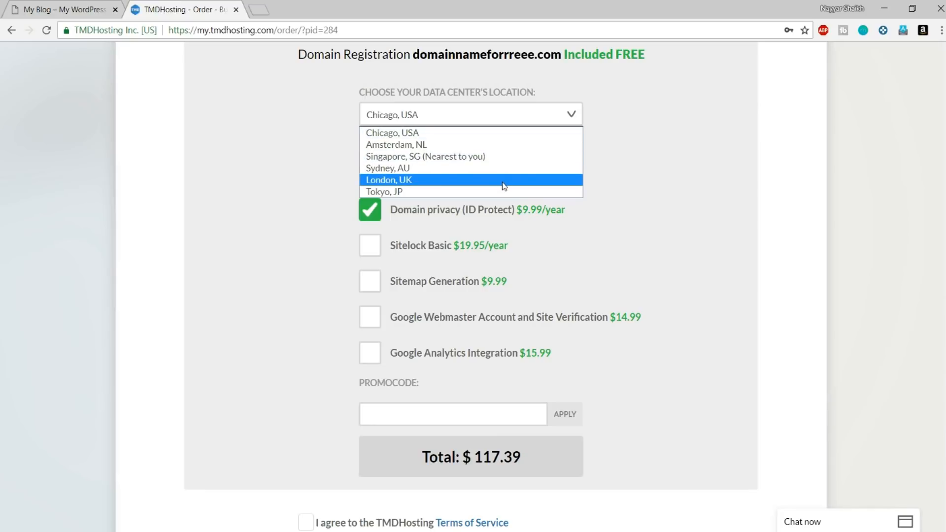
pyautogui.click(446, 156)
pyautogui.click(465, 120)
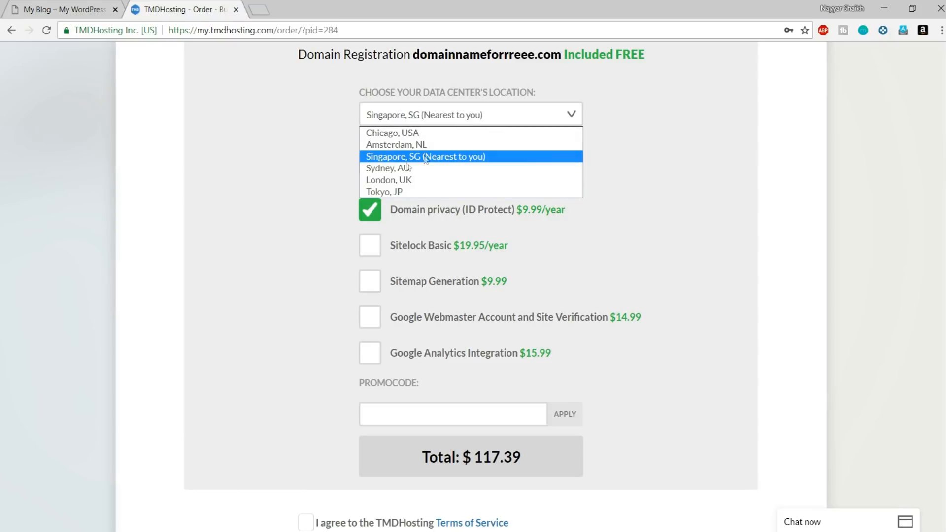
pyautogui.click(458, 157)
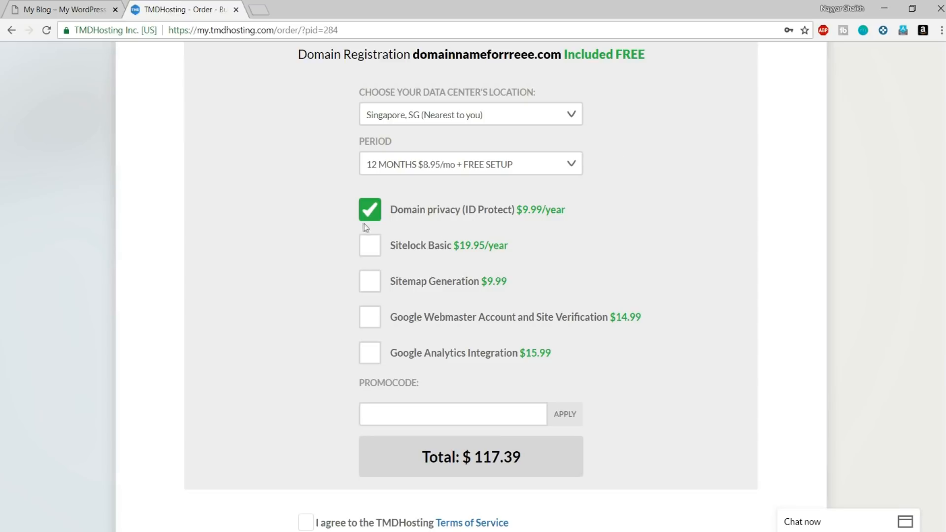
pyautogui.moveTo(396, 218); pyautogui.dragTo(606, 217)
pyautogui.click(691, 224)
pyautogui.moveTo(392, 217); pyautogui.dragTo(493, 212)
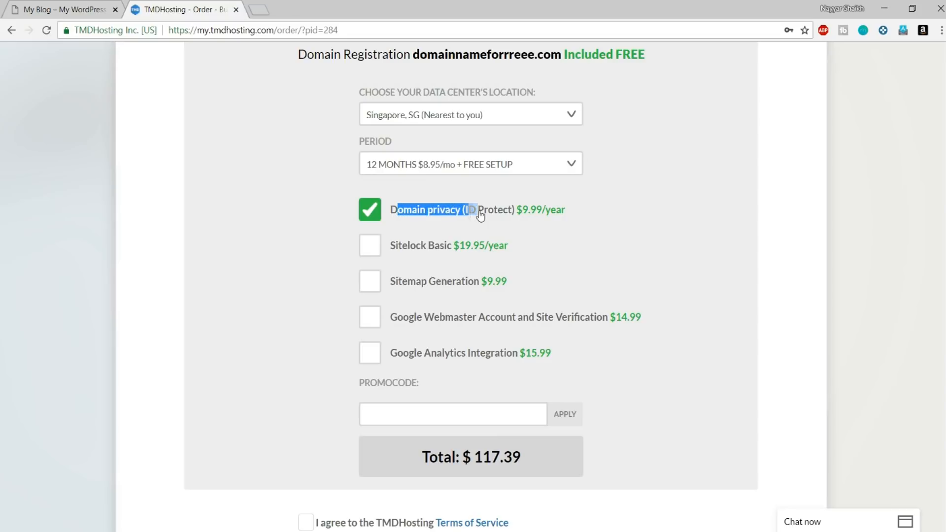
pyautogui.click(645, 219)
pyautogui.moveTo(573, 210); pyautogui.dragTo(521, 215)
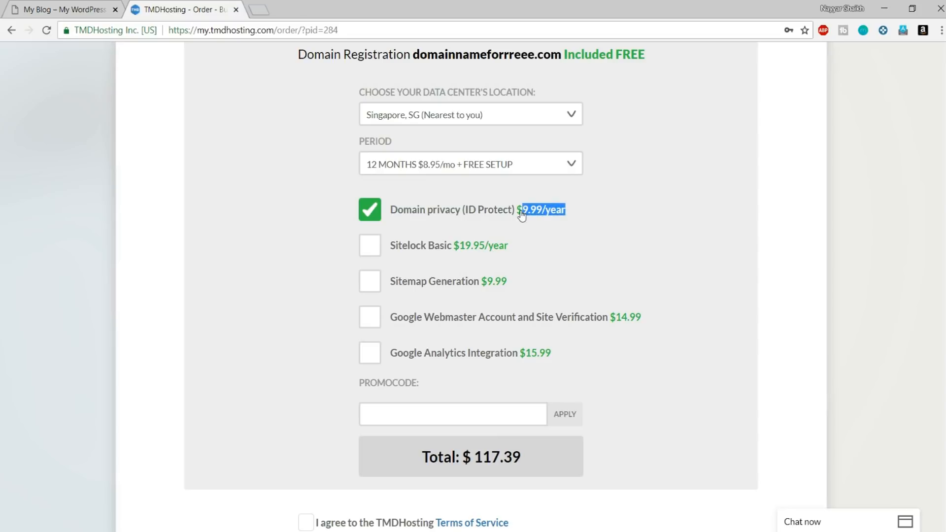
pyautogui.click(591, 227)
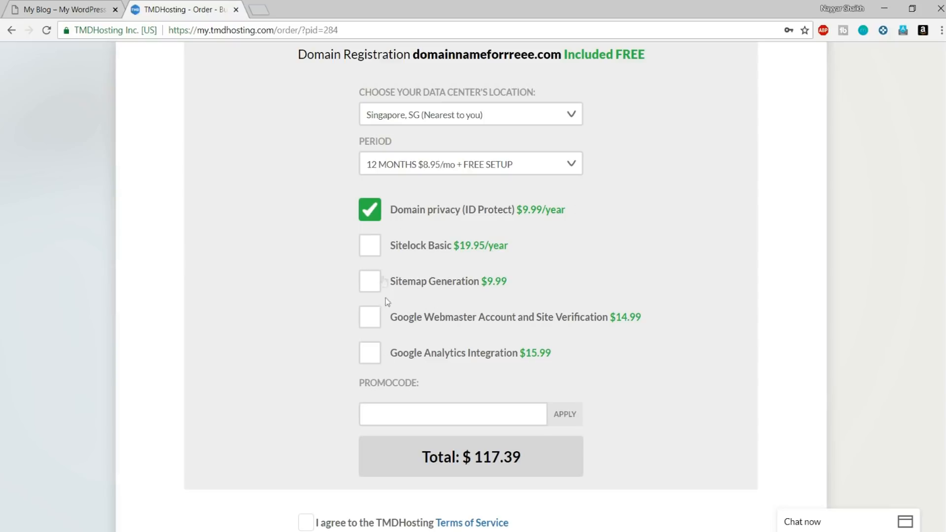
pyautogui.click(429, 412)
# Apply promo code NAYYAR7 for 7% off ($109.87 total) and agree to the Terms of Service
pyautogui.scroll(-5, 548, 373)
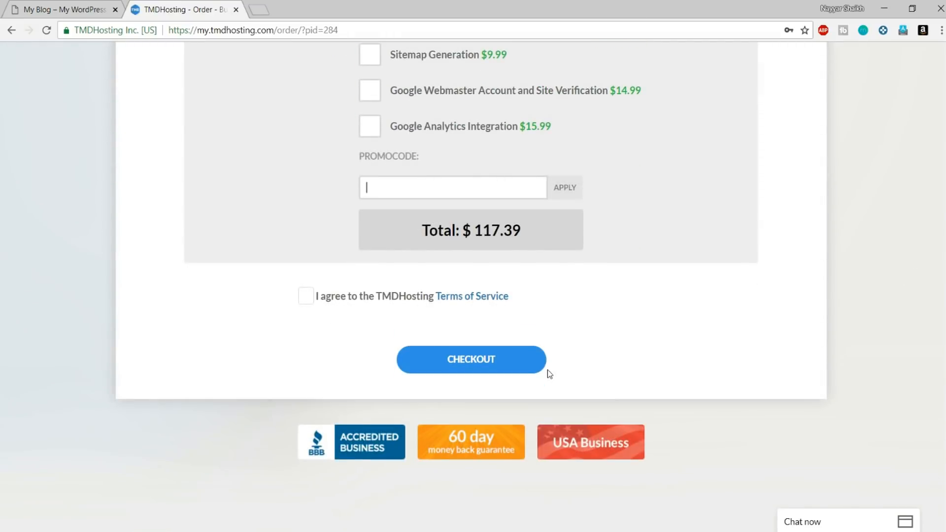
pyautogui.write('NAYYAR7')
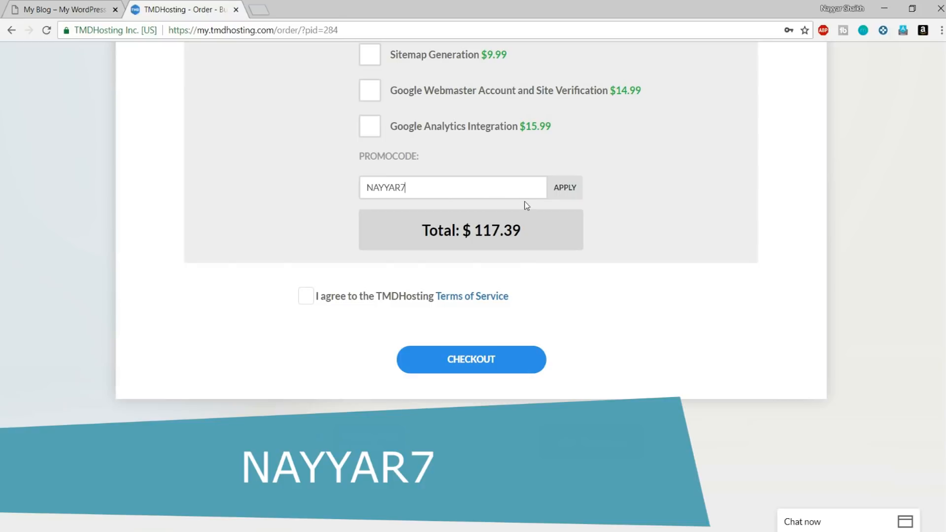
pyautogui.click(559, 190)
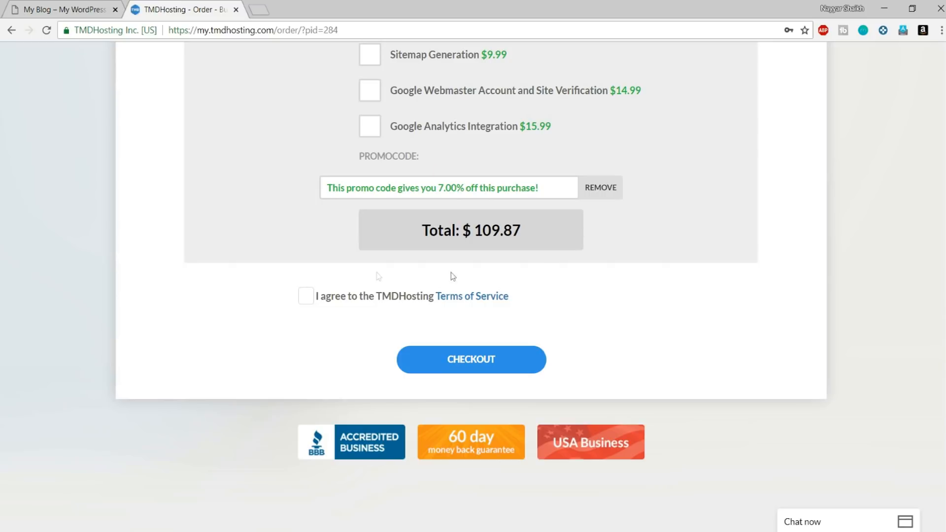
pyautogui.click(303, 299)
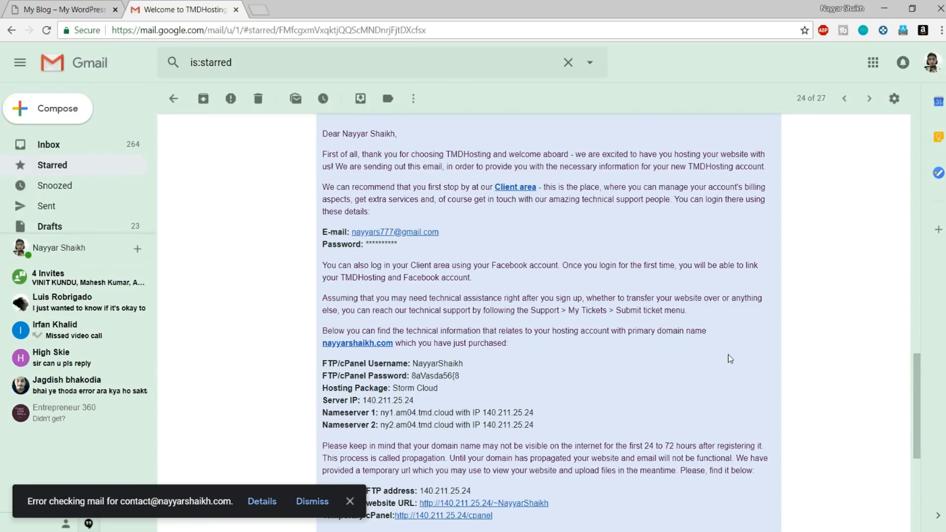
# Scroll through the welcome email's Storm Cloud package, nameservers and temporary addresses
pyautogui.scroll(-3, 728, 359)
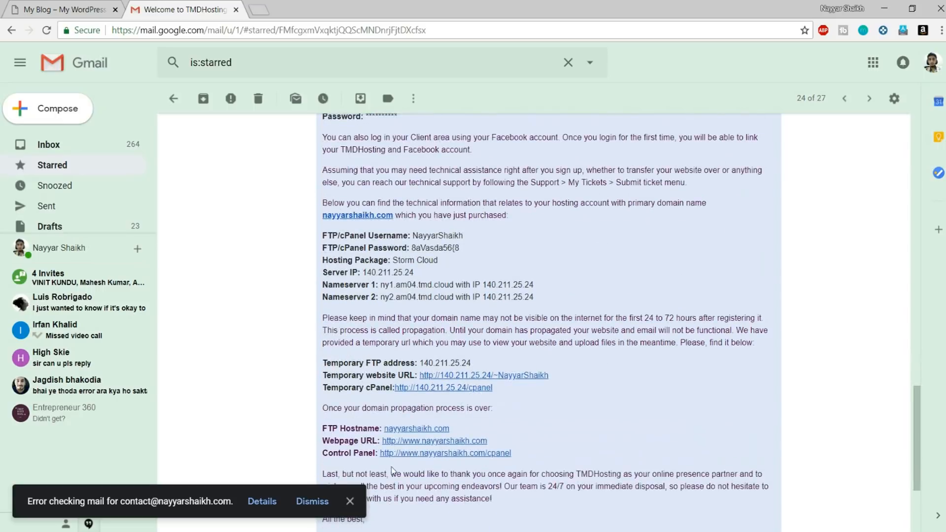
pyautogui.scroll(7, 526, 367)
pyautogui.scroll(-6, 542, 371)
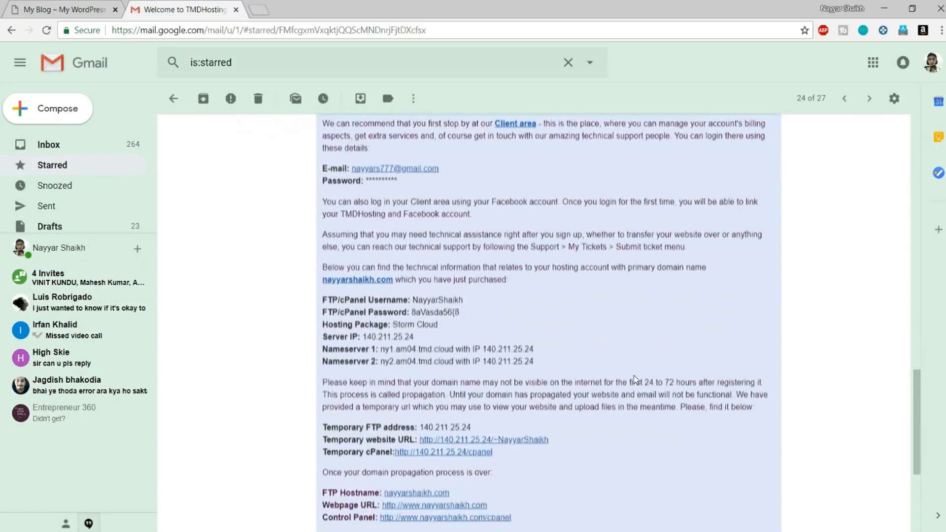
pyautogui.scroll(-2, 492, 326)
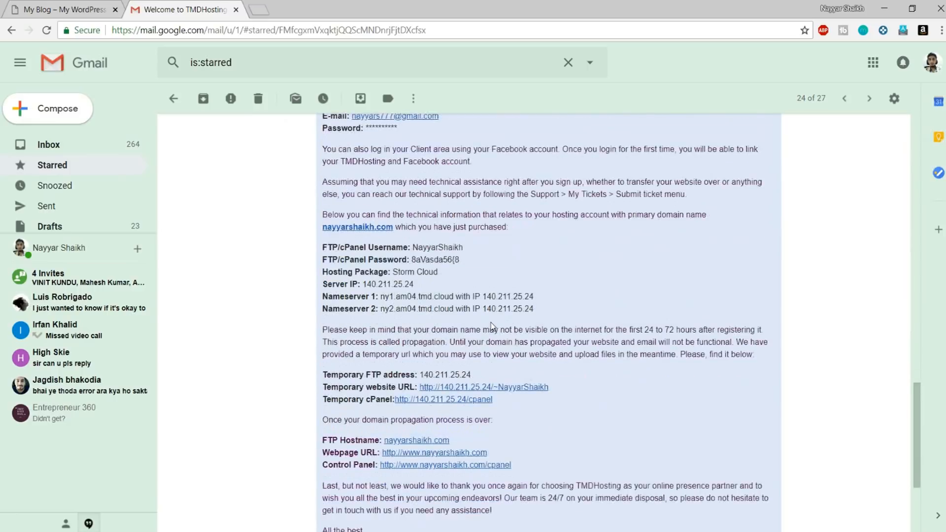
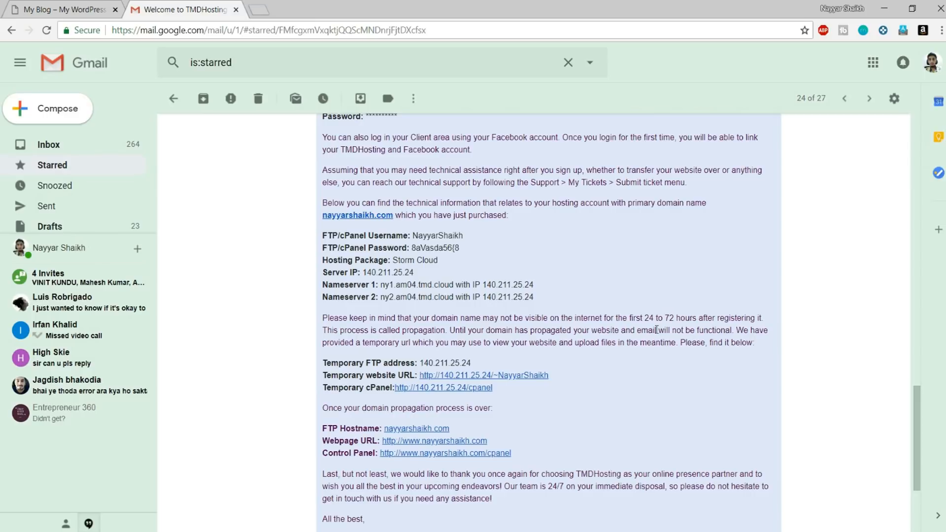
# Open the welcome email's Control Panel link in a new tab, copy the cPanel login details, and go to that tab
pyautogui.moveTo(321, 453); pyautogui.dragTo(377, 453)
pyautogui.click(409, 469)
pyautogui.middleClick(434, 453)
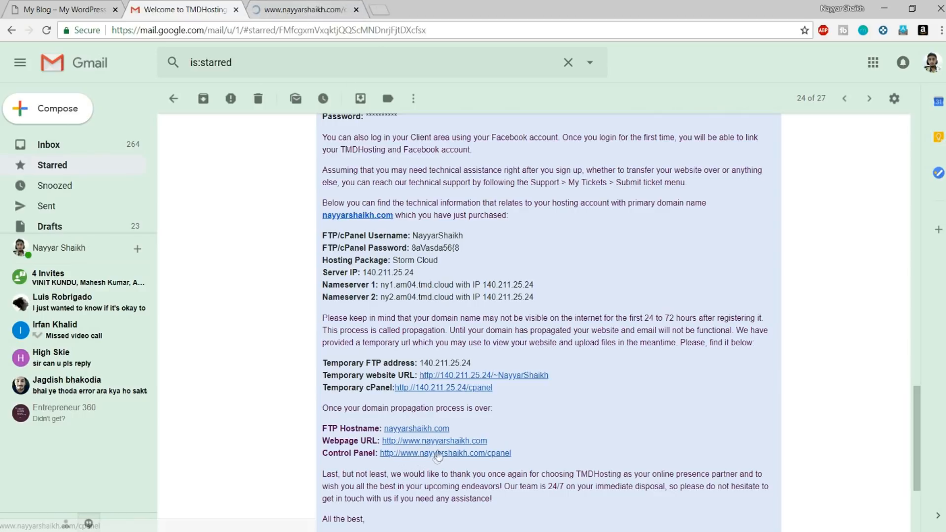
pyautogui.click(306, 9)
pyautogui.click(187, 10)
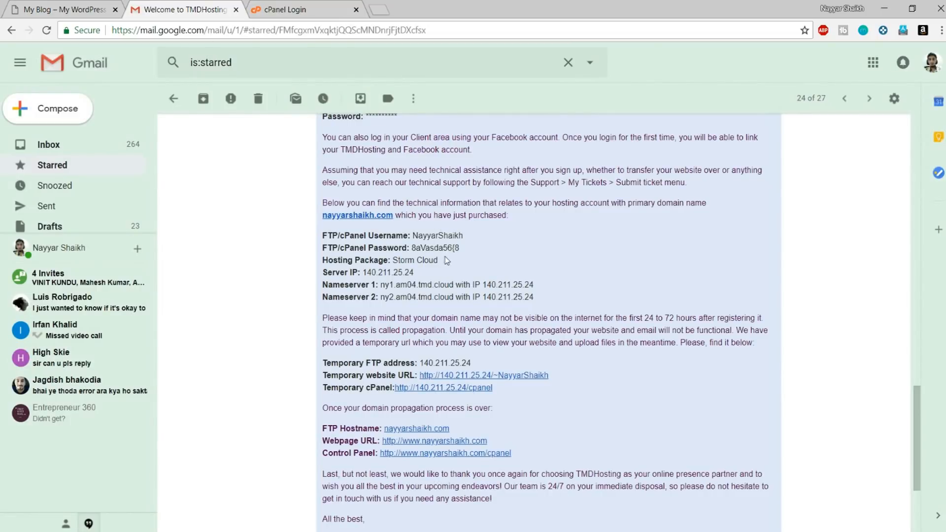
pyautogui.moveTo(454, 247); pyautogui.dragTo(413, 236)
pyautogui.hotkey('ctrl', 'Tab')
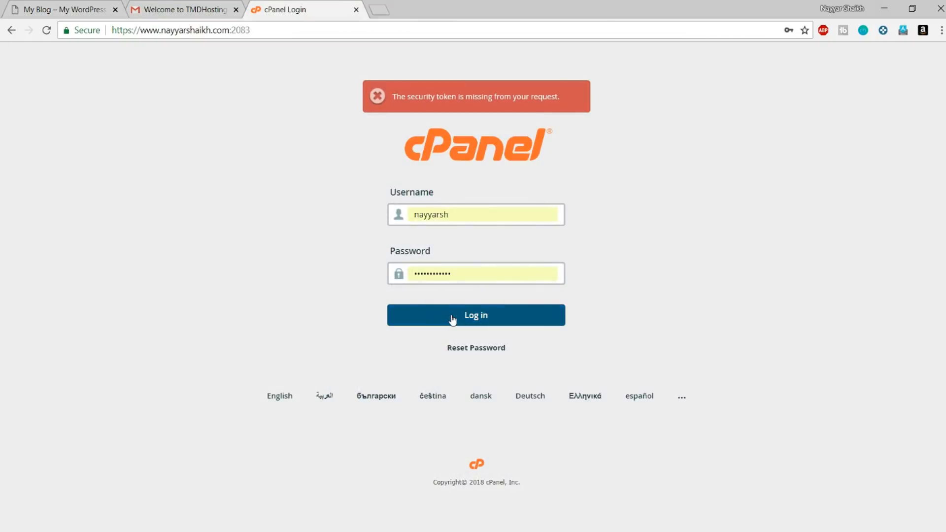
# Log in to cPanel and open the WordPress script under Softaculous Apps Installer
pyautogui.click(451, 315)
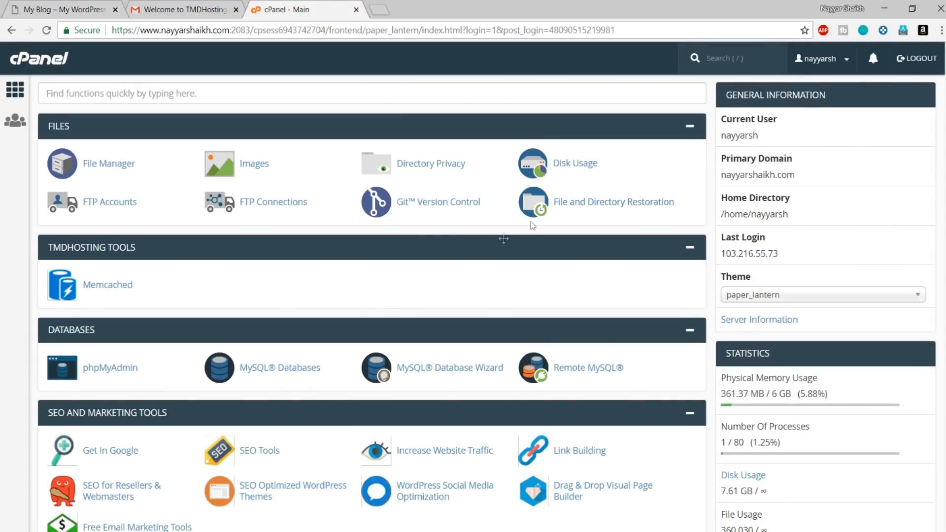
pyautogui.scroll(-3, 223, 515)
pyautogui.scroll(-15, 374, 303)
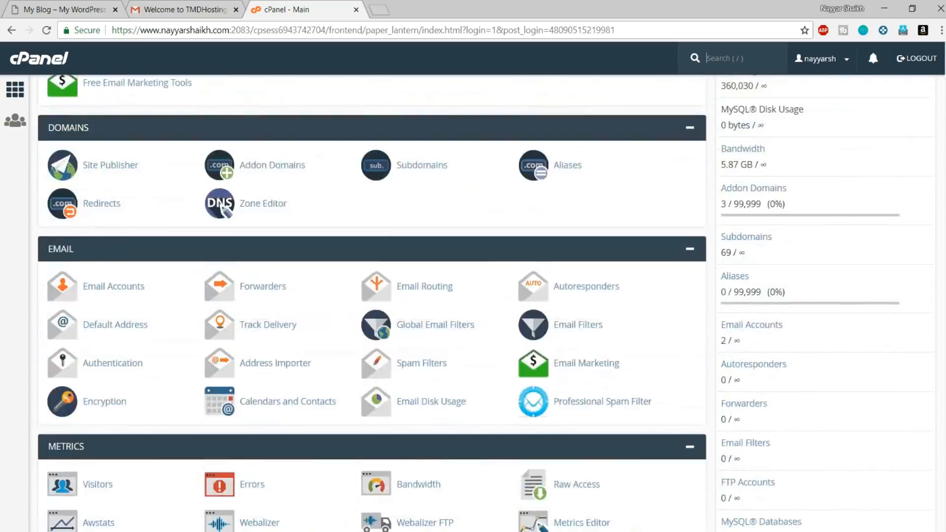
pyautogui.scroll(-7, 380, 290)
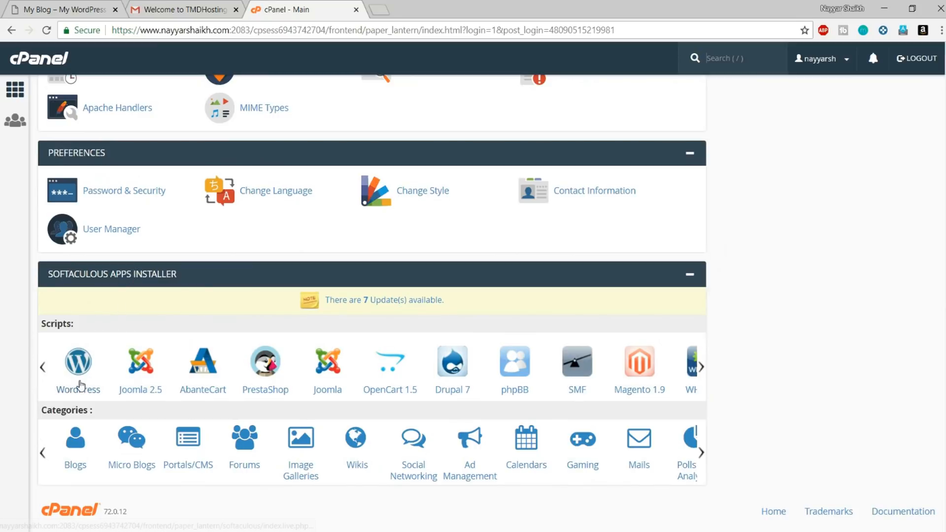
pyautogui.click(81, 385)
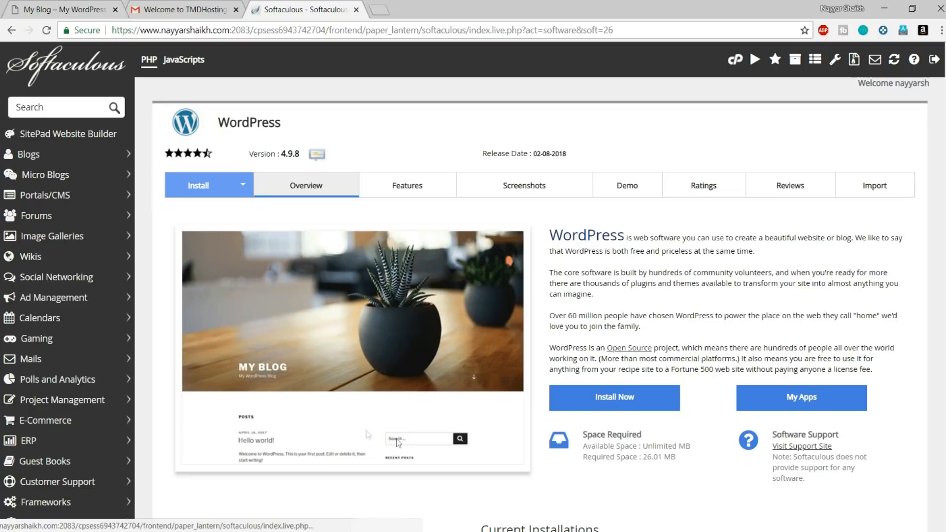
pyautogui.click(635, 401)
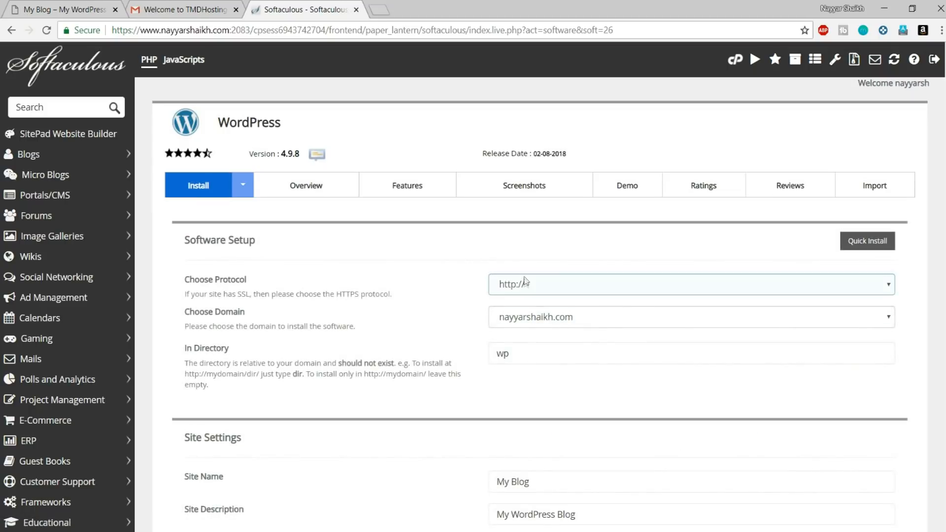
pyautogui.click(525, 285)
pyautogui.click(526, 342)
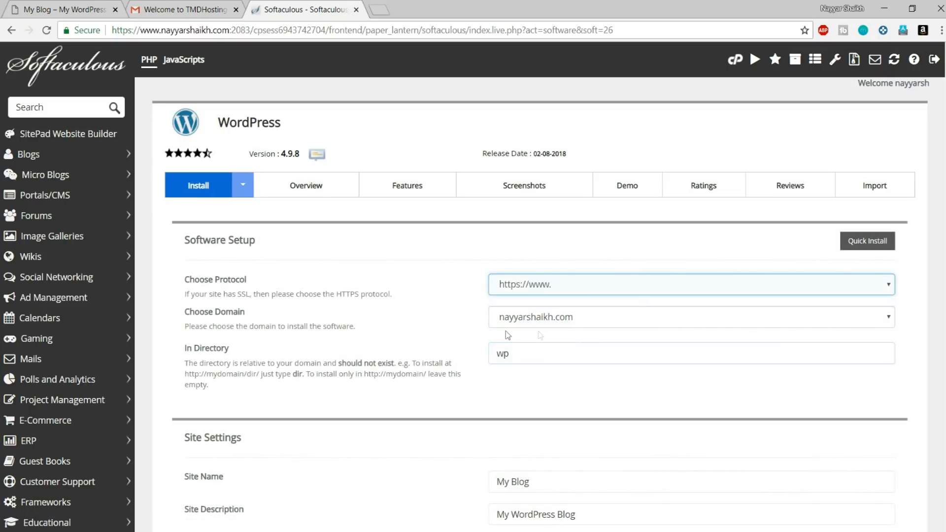
pyautogui.press('Up')
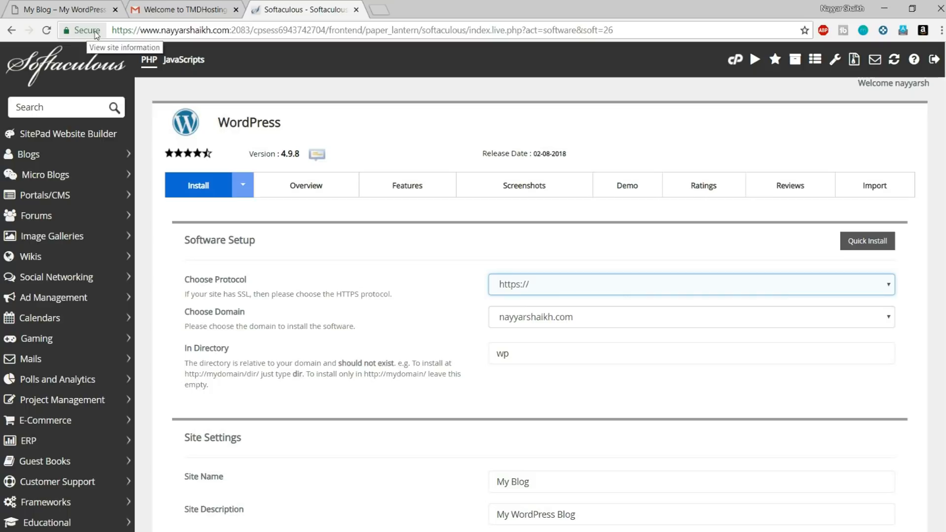
pyautogui.click(534, 319)
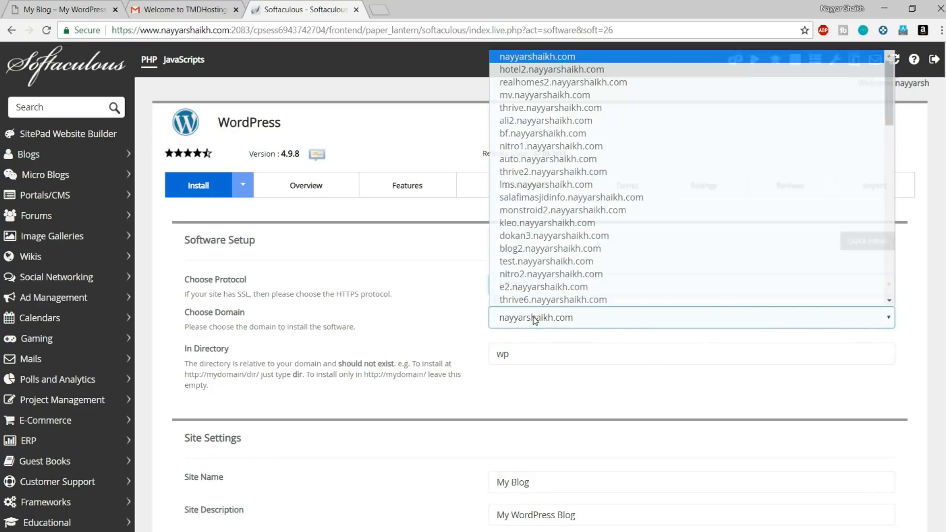
pyautogui.press('j')
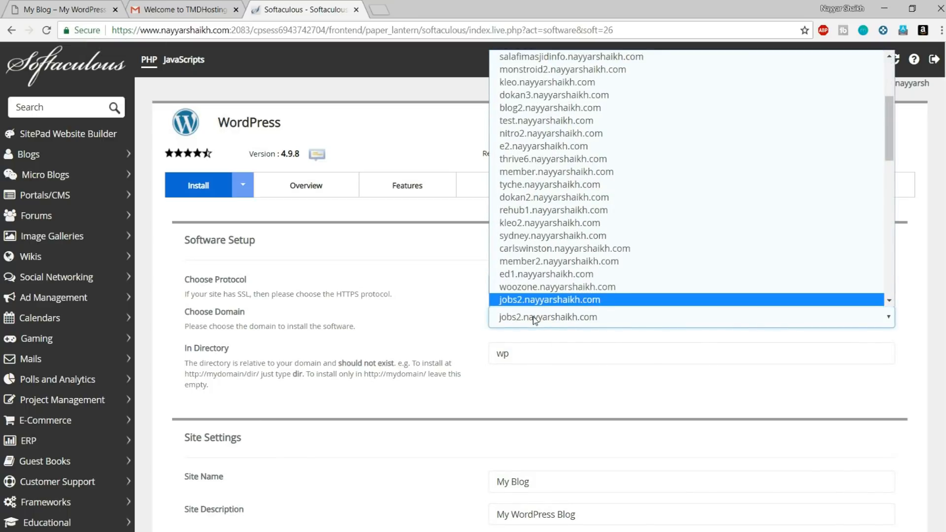
pyautogui.scroll(-10, 530, 306)
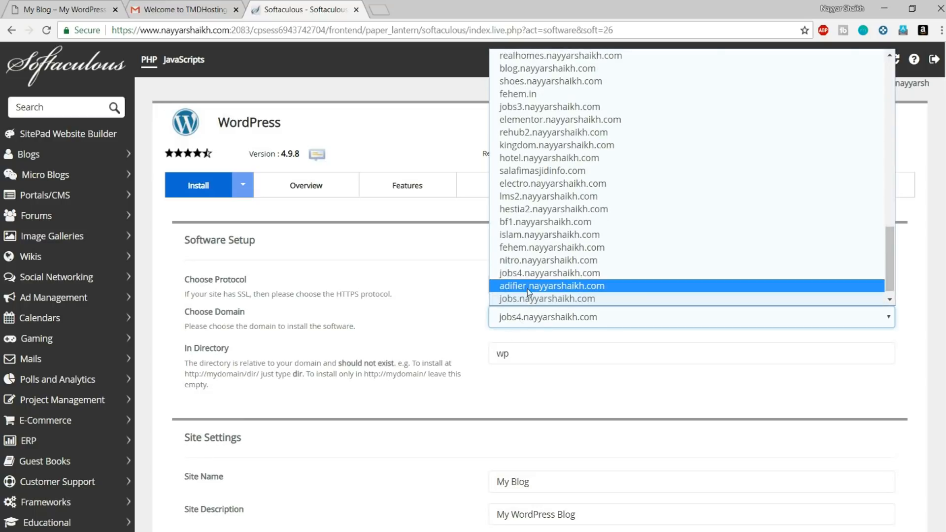
pyautogui.click(529, 273)
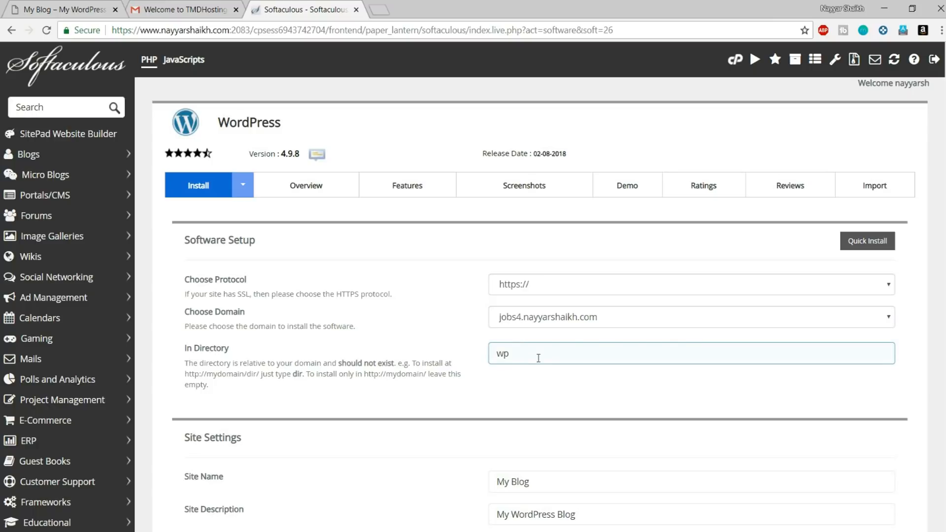
pyautogui.moveTo(524, 353); pyautogui.dragTo(442, 352)
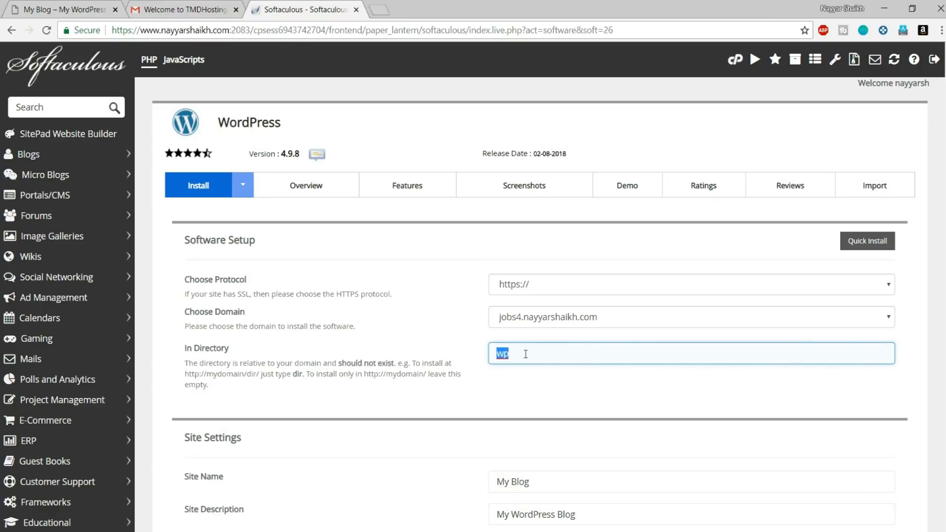
pyautogui.press('BackSpace')
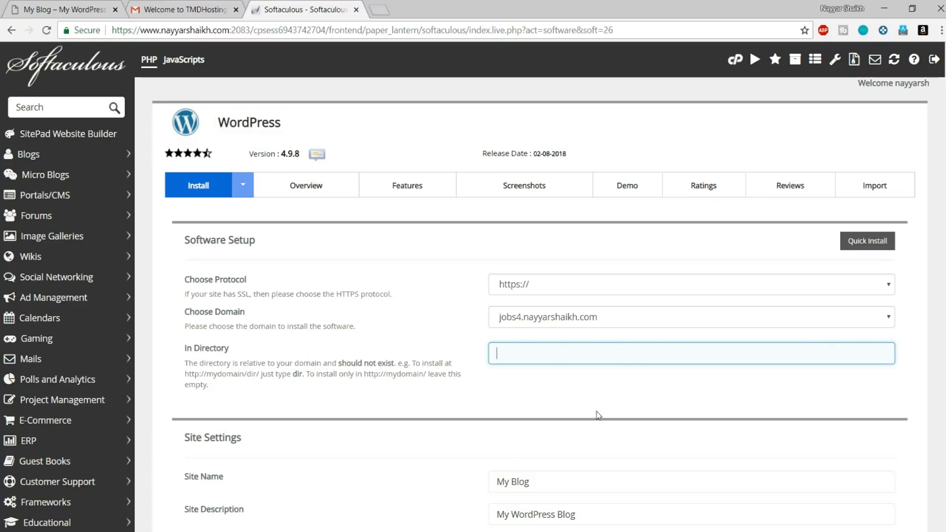
pyautogui.scroll(-5, 598, 415)
pyautogui.moveTo(572, 233); pyautogui.dragTo(492, 224)
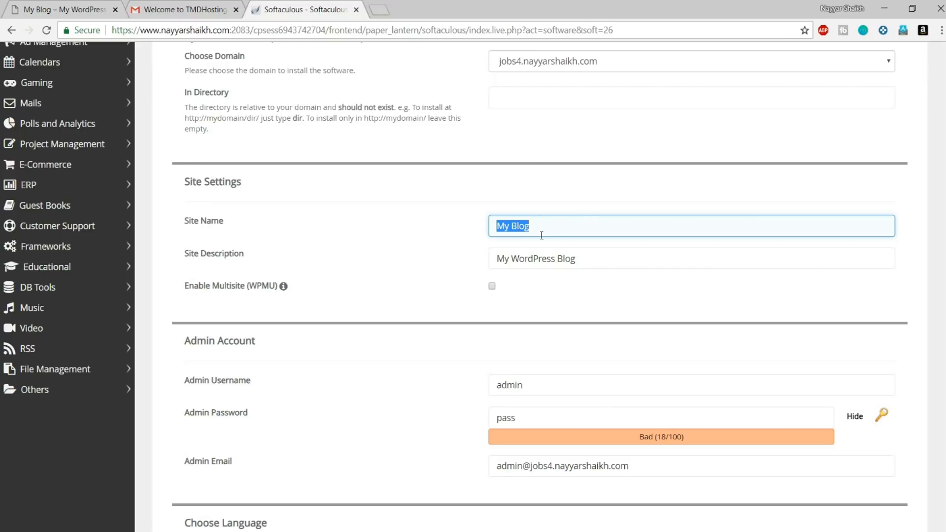
# Replace the default admin username with the owner's chosen username
pyautogui.press('Tab')
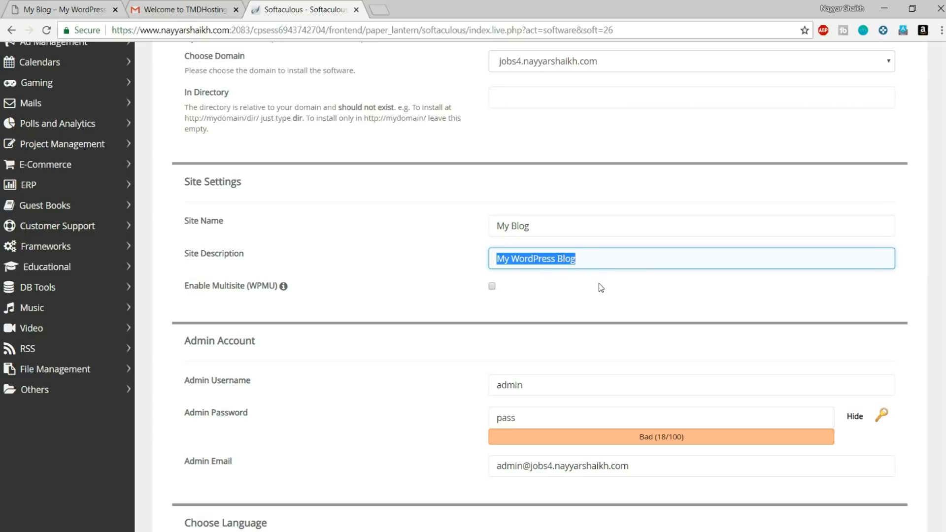
pyautogui.scroll(-4, 601, 338)
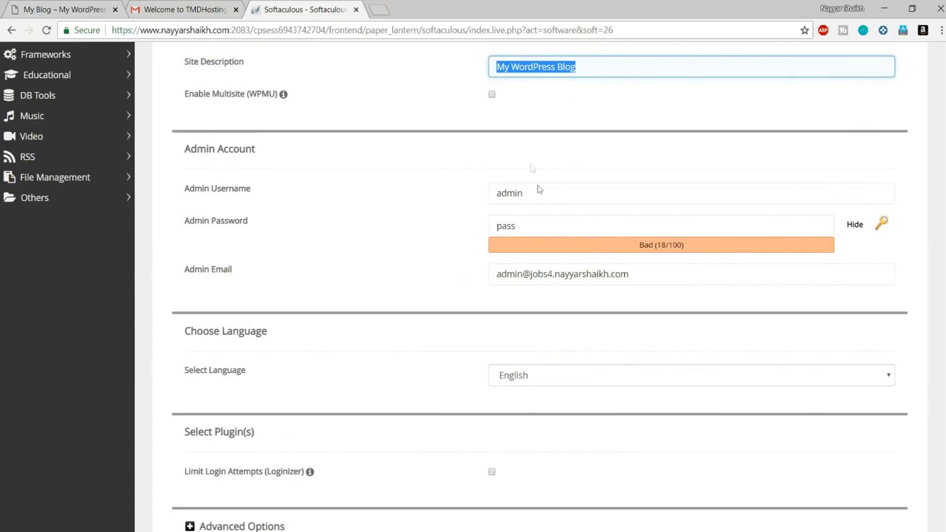
pyautogui.doubleClick(542, 191)
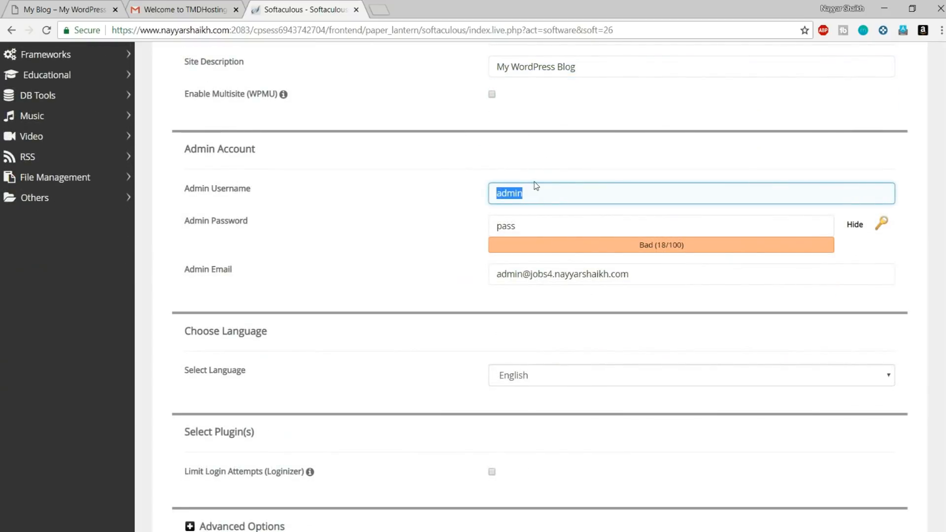
pyautogui.write('Nayyar_Shaikh')
pyautogui.moveTo(503, 193); pyautogui.dragTo(525, 193)
# Replace the admin password and fill in the owner's e-mail address
pyautogui.click(855, 225)
pyautogui.click(609, 235)
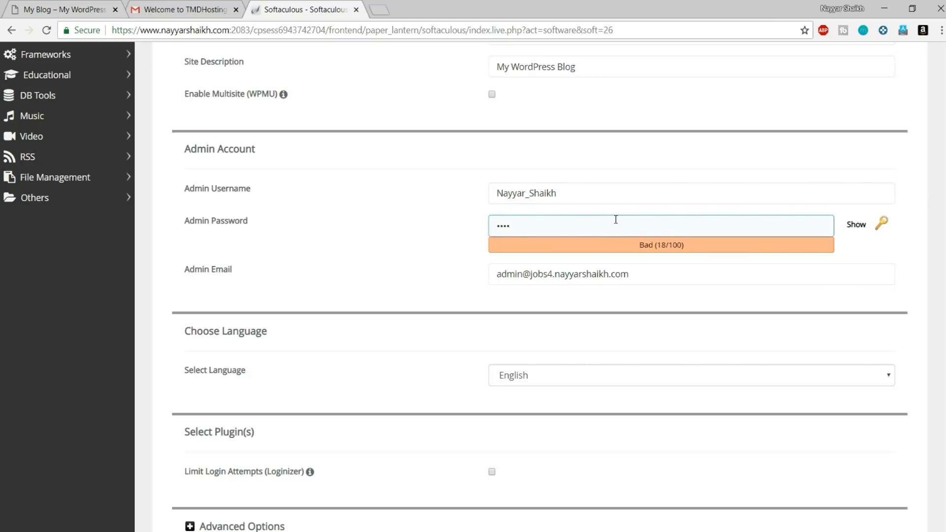
pyautogui.moveTo(662, 269); pyautogui.dragTo(462, 269)
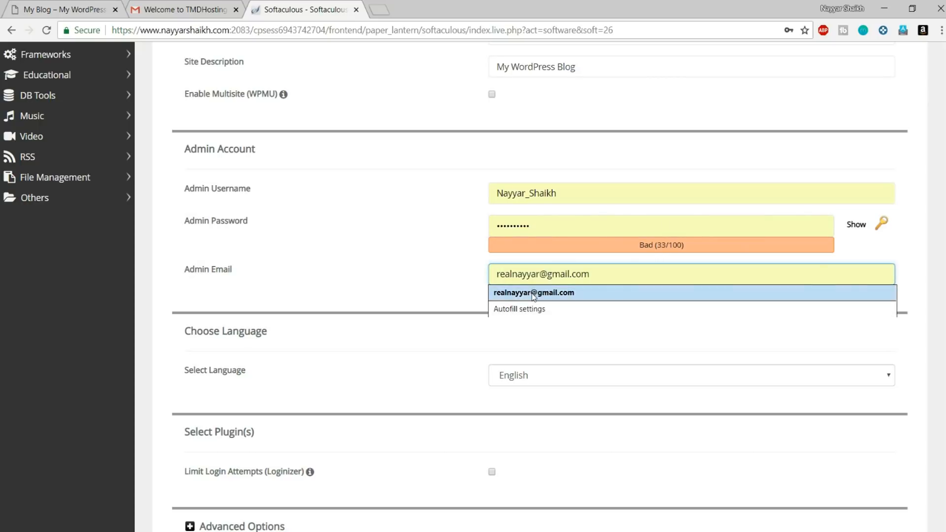
pyautogui.click(534, 292)
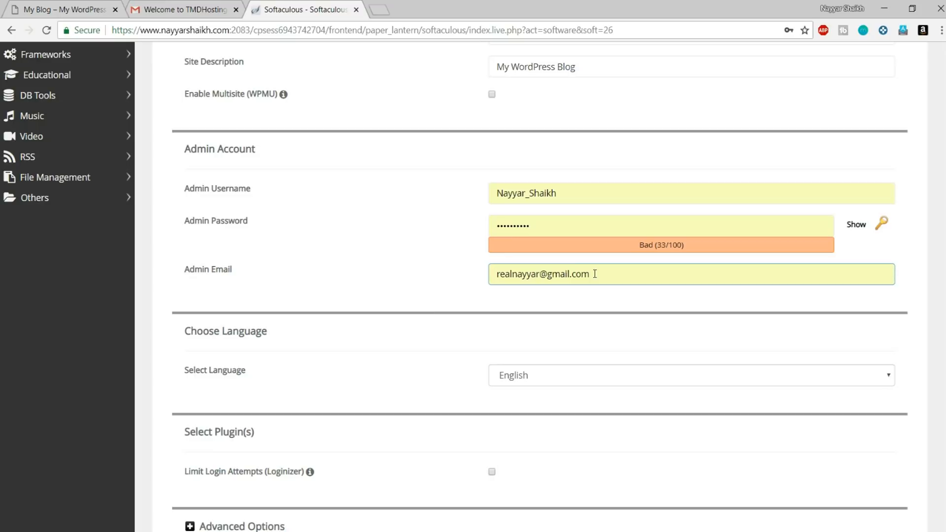
pyautogui.moveTo(608, 276); pyautogui.dragTo(474, 284)
pyautogui.click(449, 285)
# Start the WordPress installation from the bottom of the form
pyautogui.scroll(-2, 597, 355)
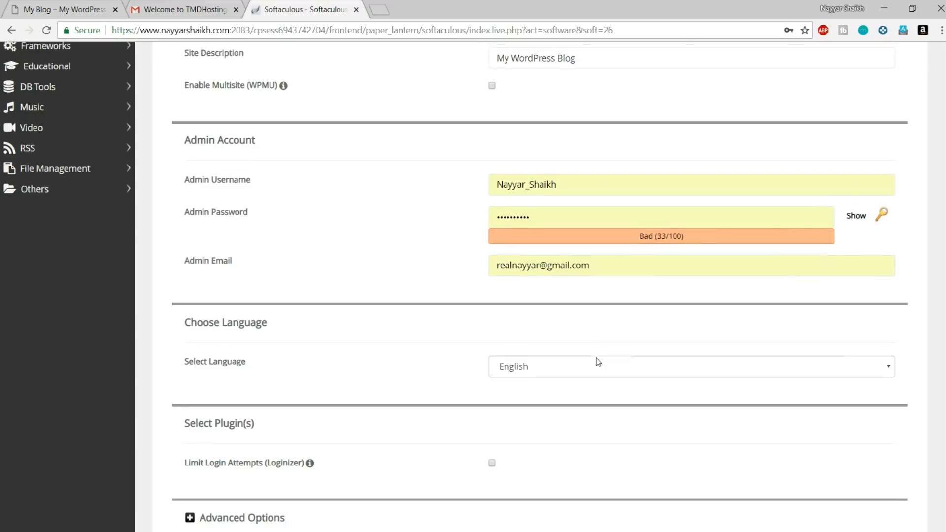
pyautogui.scroll(-10, 596, 362)
pyautogui.click(553, 380)
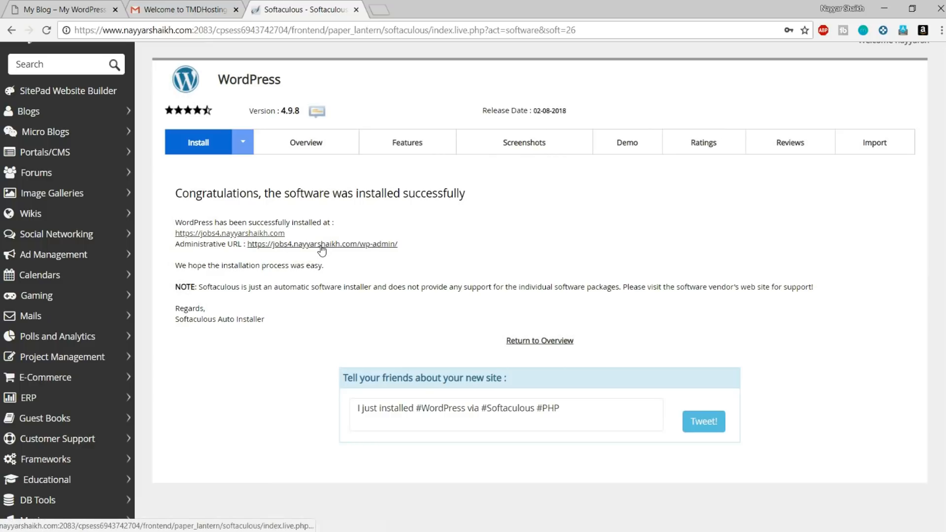
# Open the new site and its wp-admin URL, then close the Gmail and Softaculous tabs
pyautogui.click(261, 234)
pyautogui.click(331, 6)
pyautogui.click(306, 244)
pyautogui.click(433, 7)
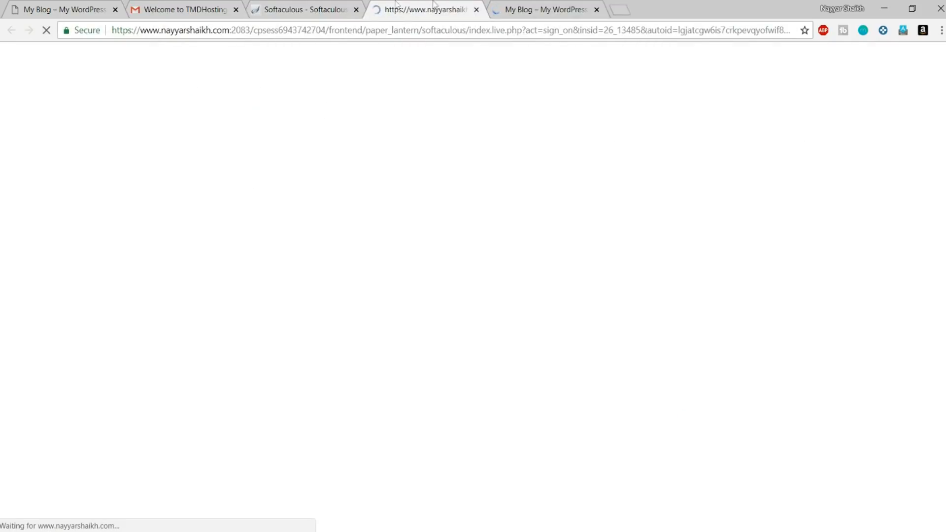
pyautogui.click(236, 9)
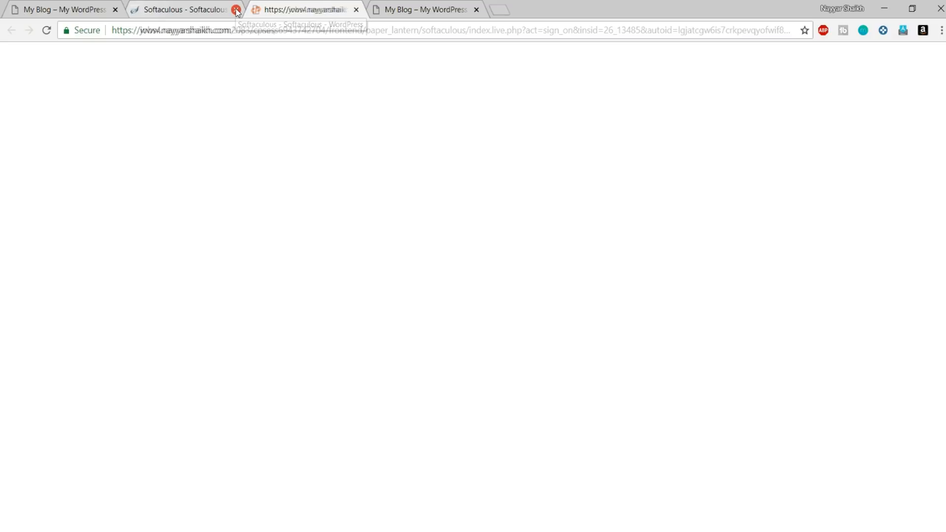
pyautogui.click(235, 9)
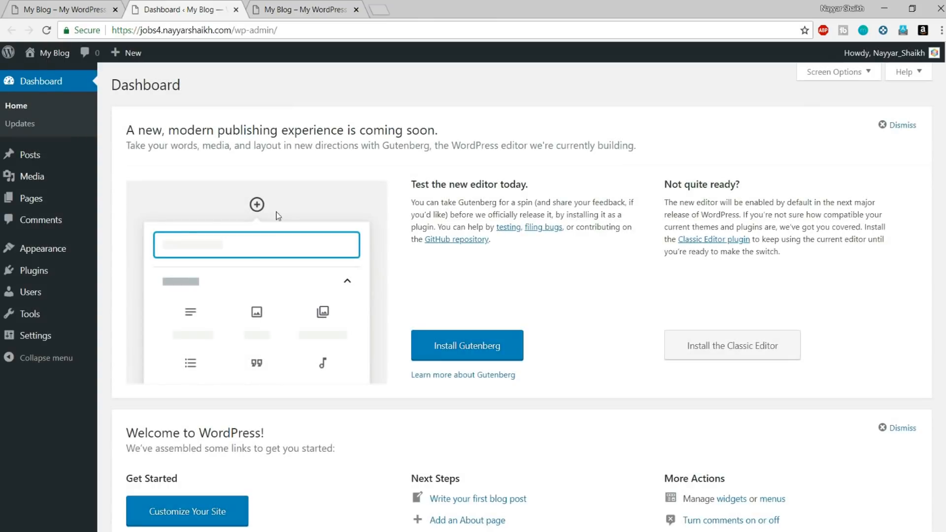
pyautogui.scroll(-8, 275, 215)
pyautogui.scroll(8, 327, 255)
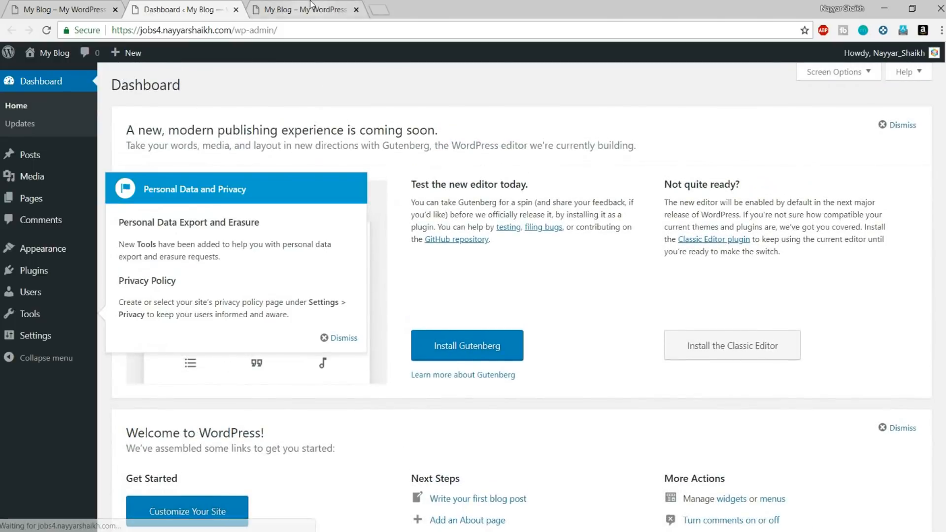
pyautogui.hotkey('ctrl', 'Tab')
pyautogui.scroll(-5, 406, 303)
pyautogui.scroll(5, 406, 303)
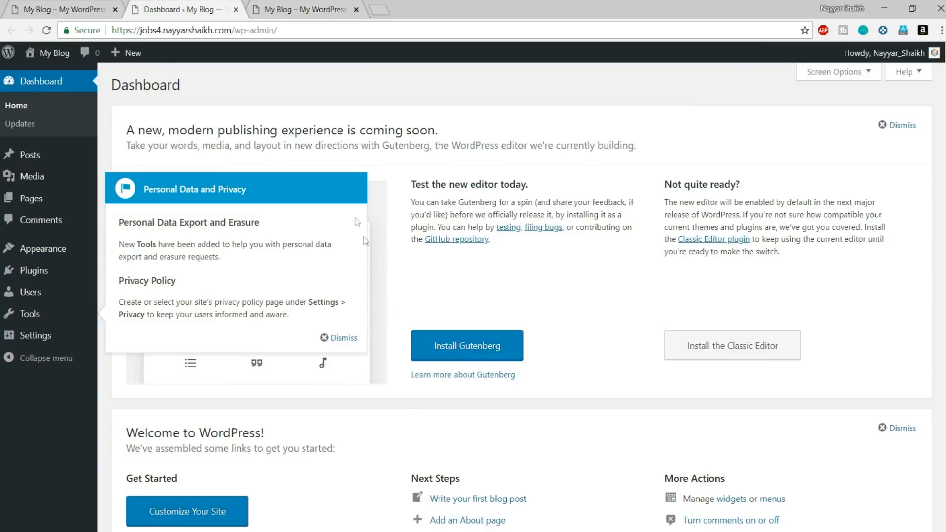
pyautogui.scroll(-2, 367, 276)
pyautogui.click(345, 338)
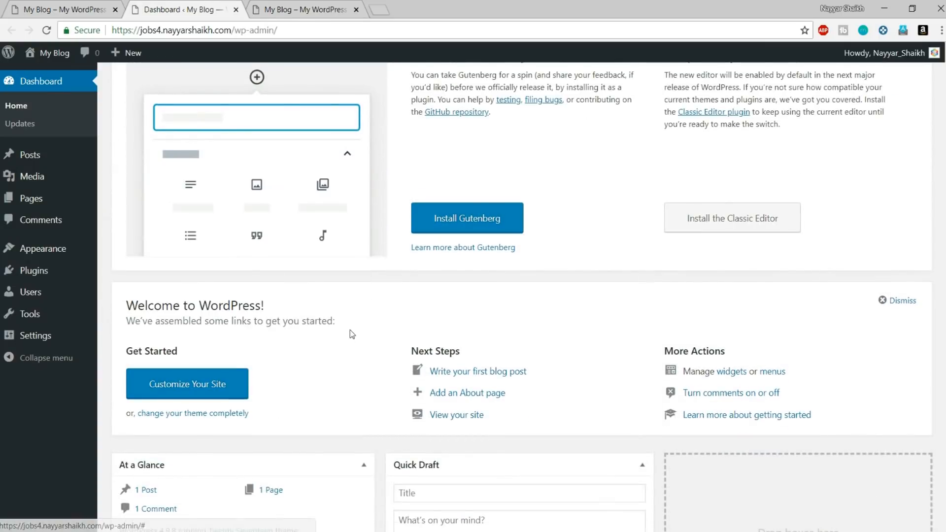
pyautogui.scroll(2, 351, 333)
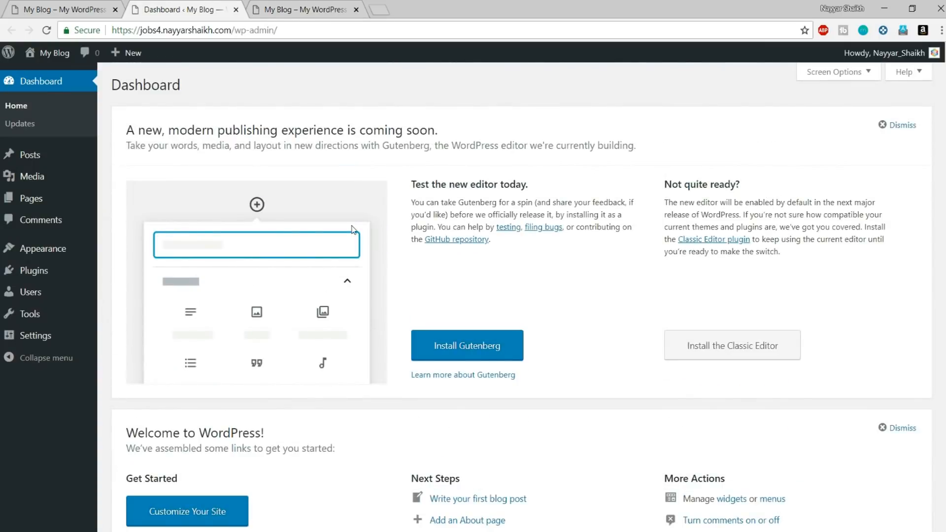
pyautogui.click(238, 29)
pyautogui.click(317, 29)
pyautogui.moveTo(319, 27); pyautogui.dragTo(235, 29)
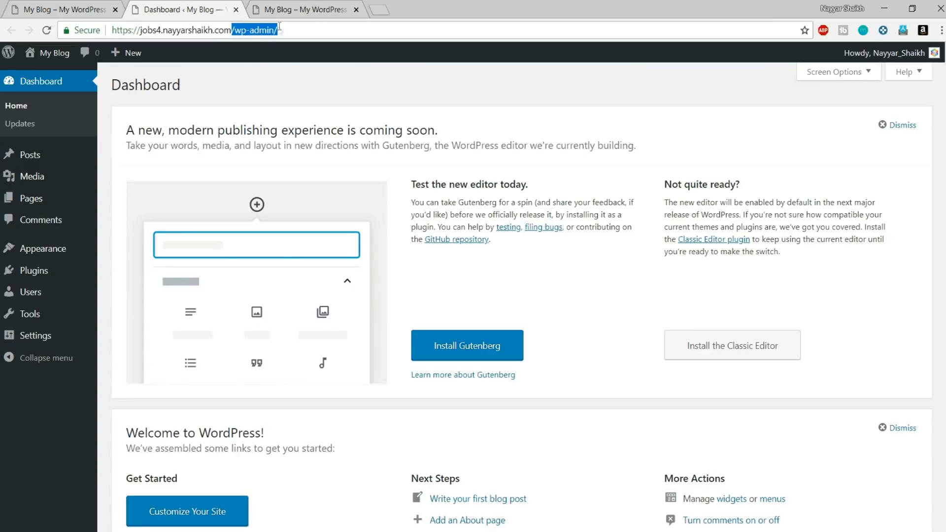
pyautogui.scroll(-8, 424, 170)
pyautogui.scroll(8, 374, 222)
pyautogui.moveTo(58, 159)
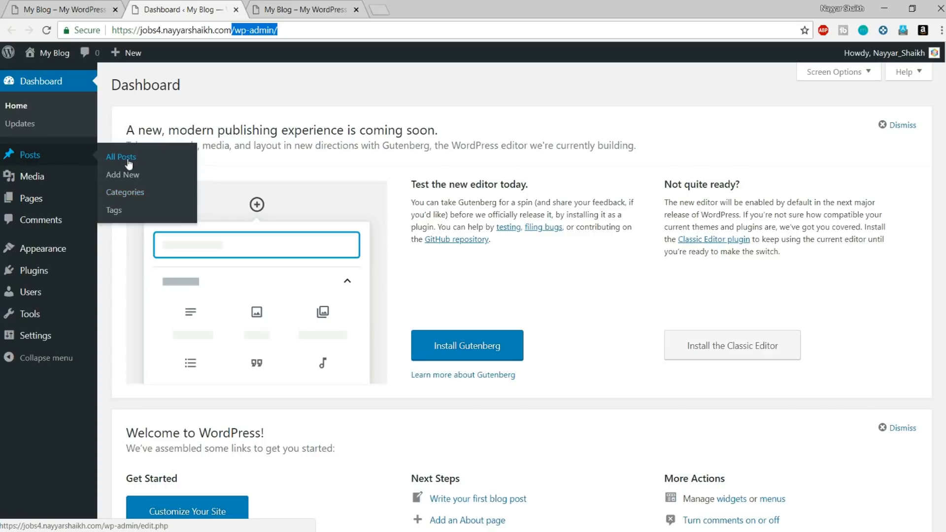
pyautogui.moveTo(39, 181)
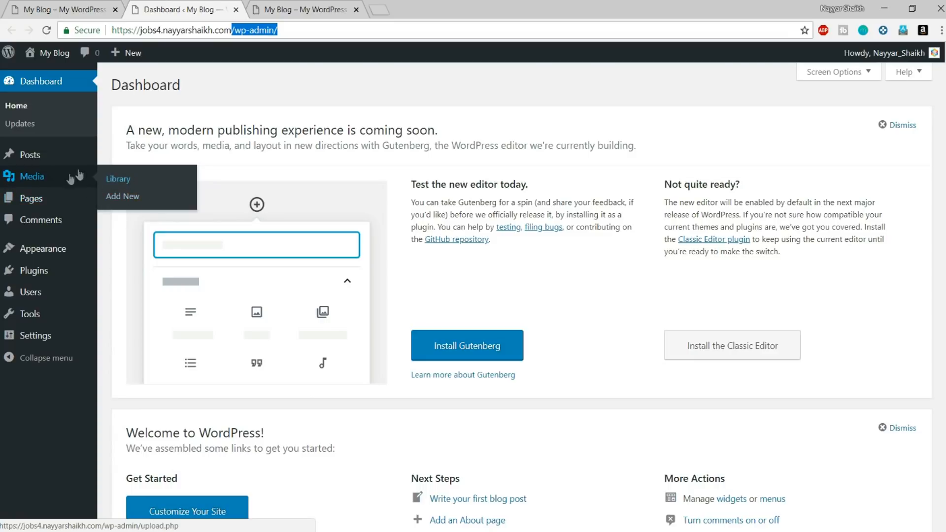
pyautogui.moveTo(30, 199)
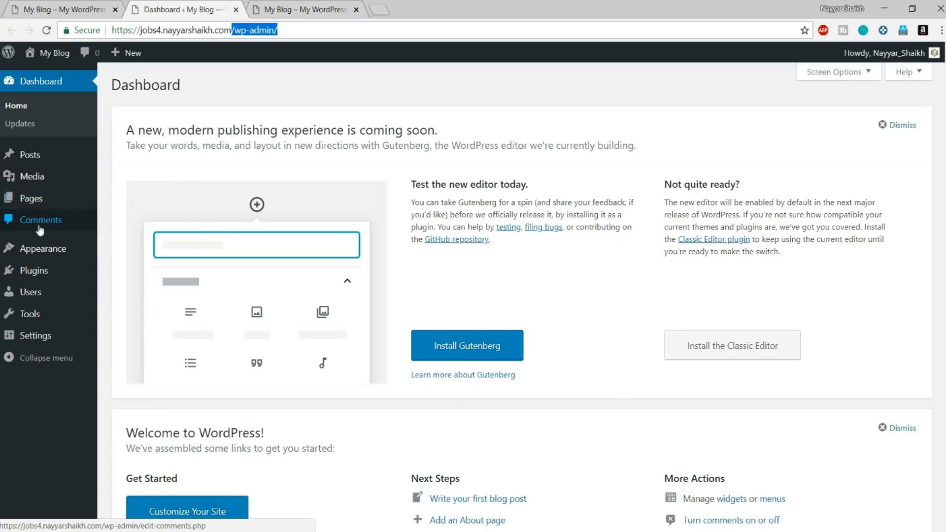
pyautogui.moveTo(40, 259)
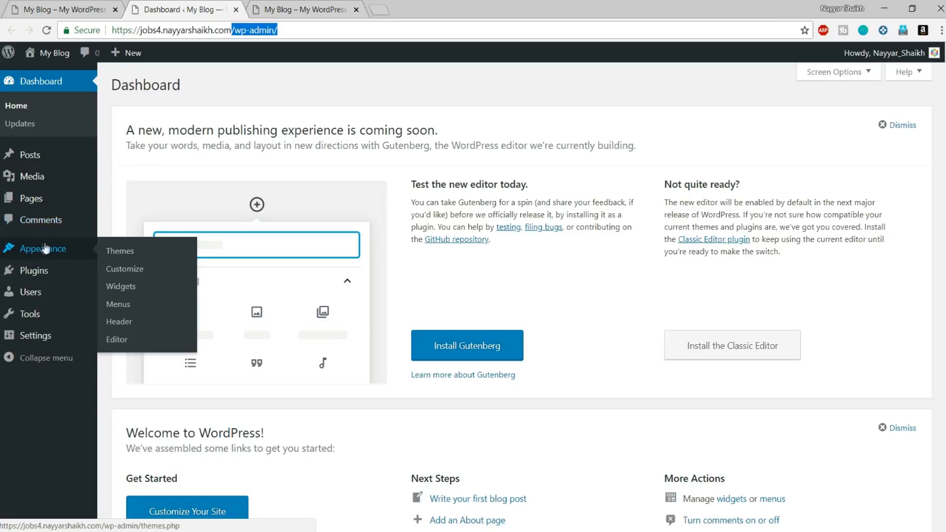
# Delete the Twenty Fifteen and Twenty Sixteen themes in Appearance > Themes, then view the blog
pyautogui.click(129, 252)
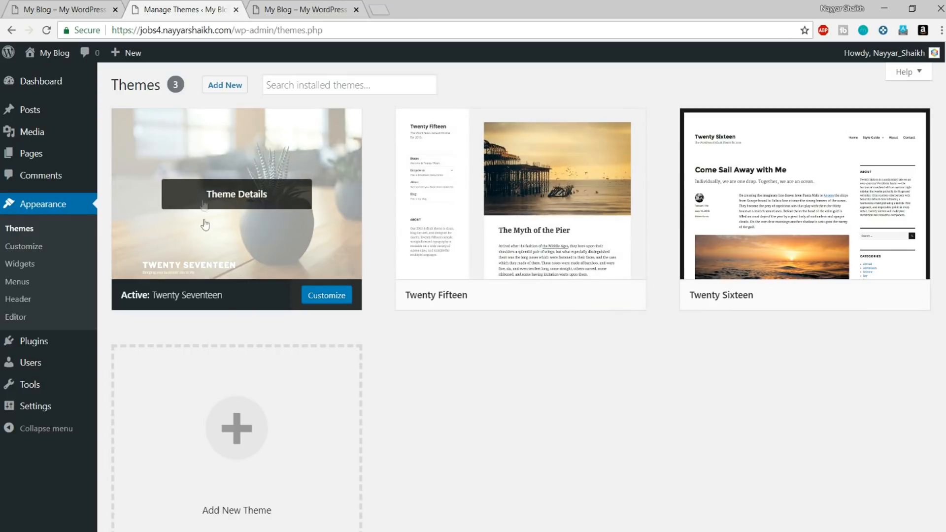
pyautogui.click(288, 8)
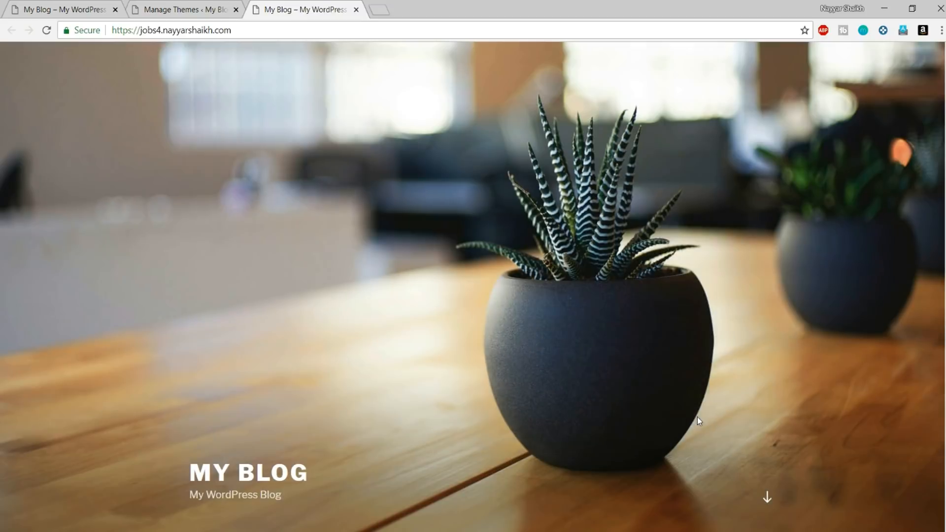
pyautogui.click(183, 9)
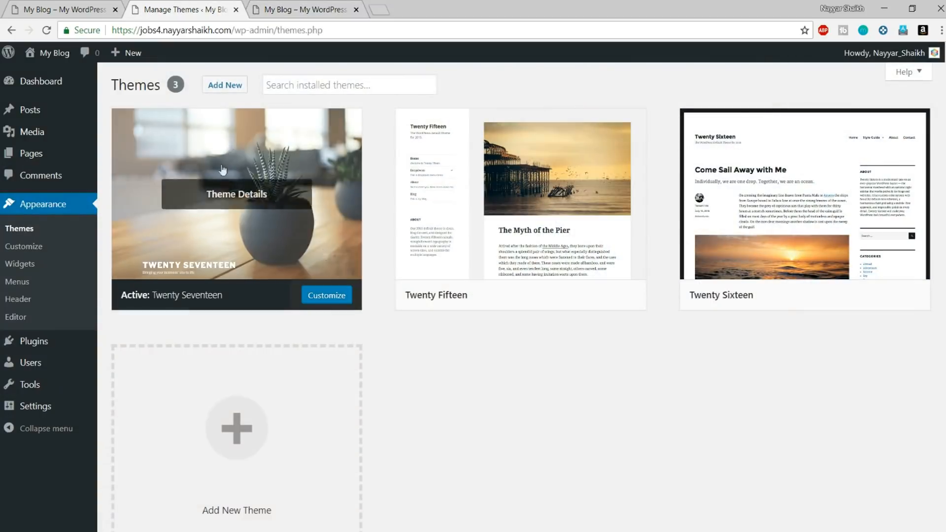
pyautogui.click(434, 211)
pyautogui.click(909, 504)
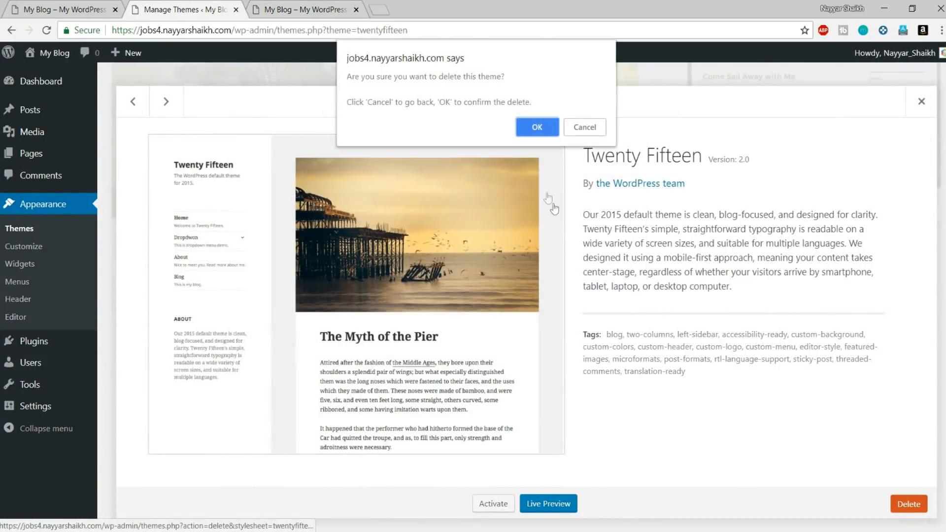
pyautogui.click(536, 127)
pyautogui.click(547, 192)
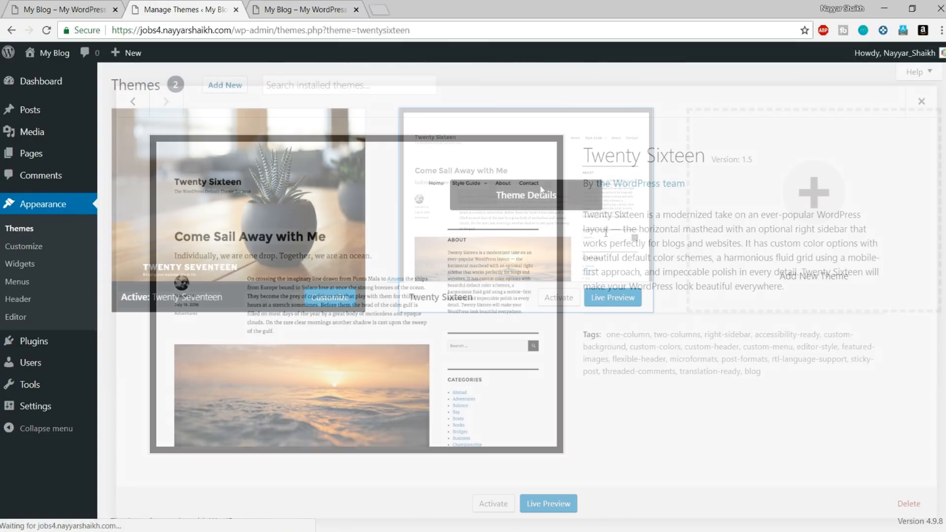
pyautogui.click(908, 504)
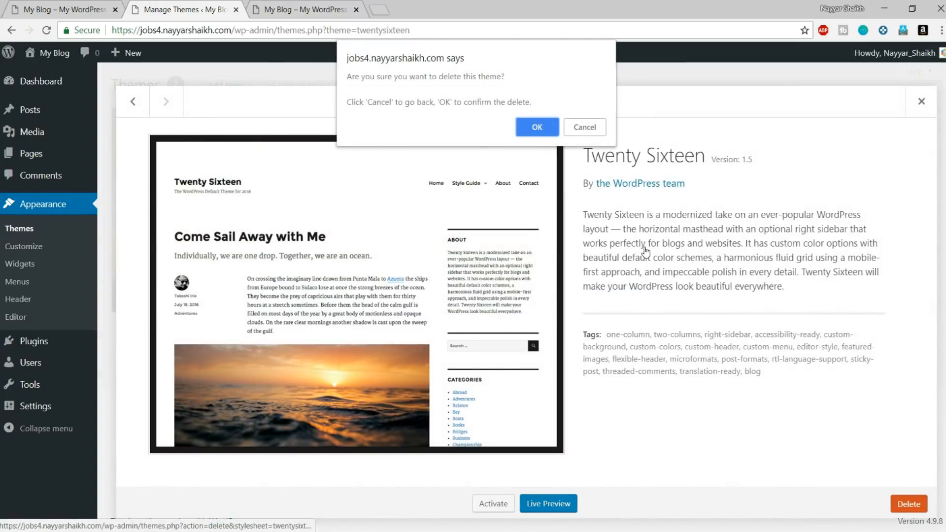
pyautogui.press('Return')
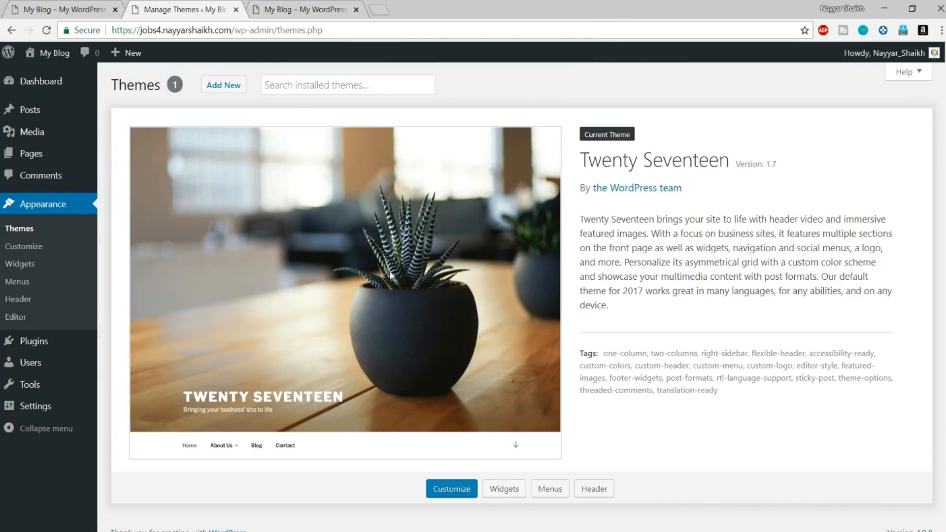
pyautogui.click(289, 9)
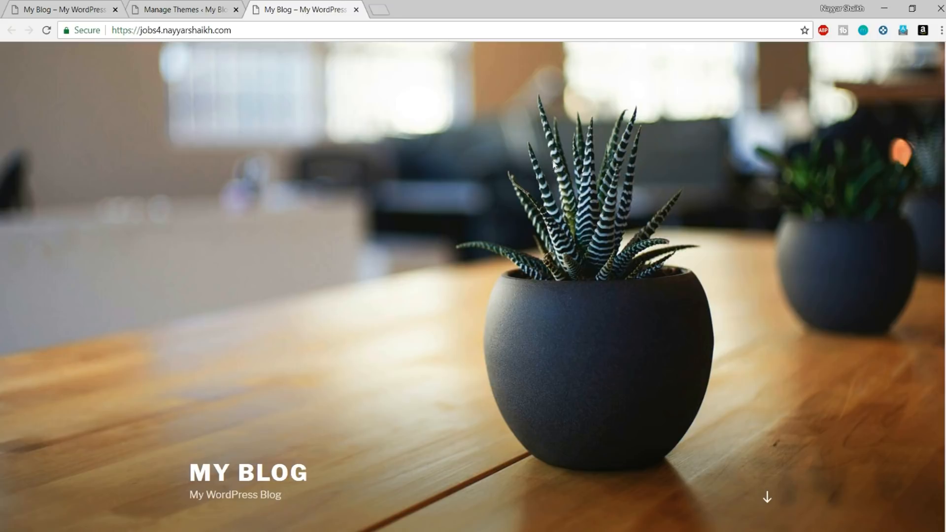
pyautogui.click(384, 11)
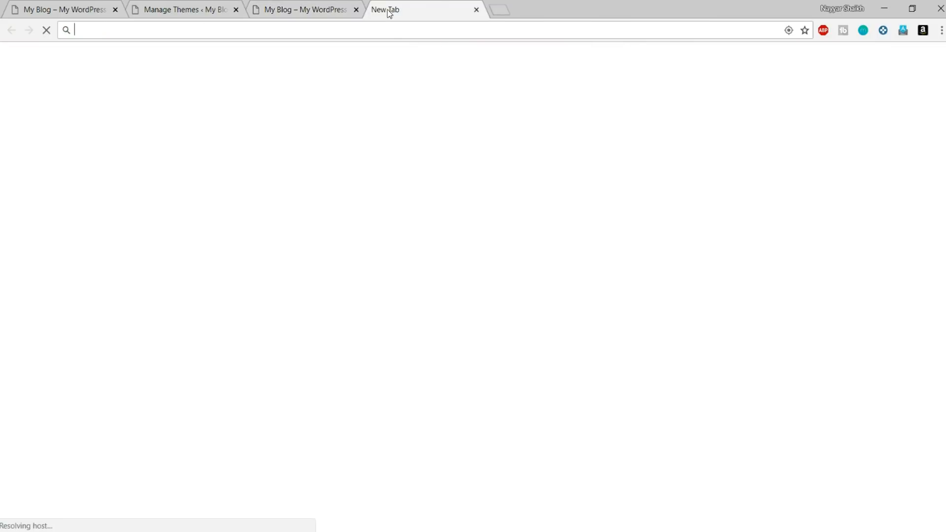
pyautogui.write('bloggdude.com/')
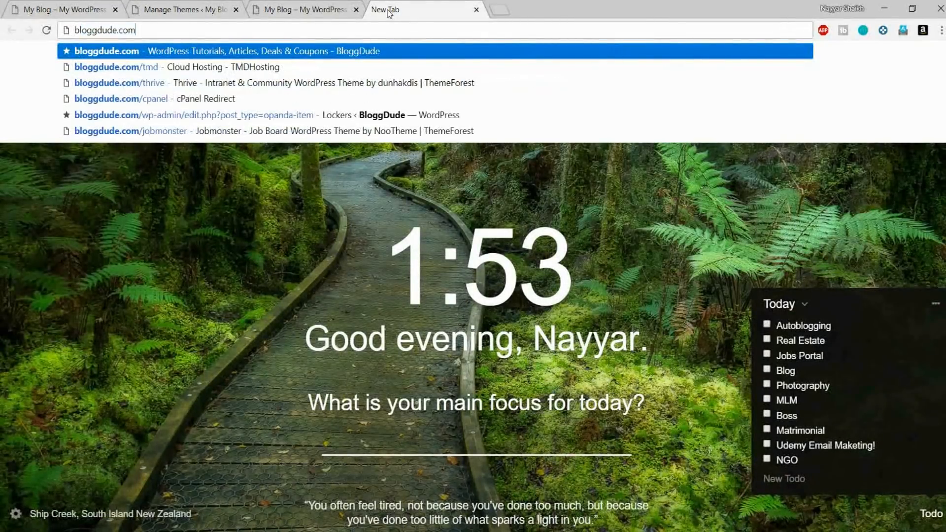
pyautogui.write('jobmonster')
pyautogui.press('Return')
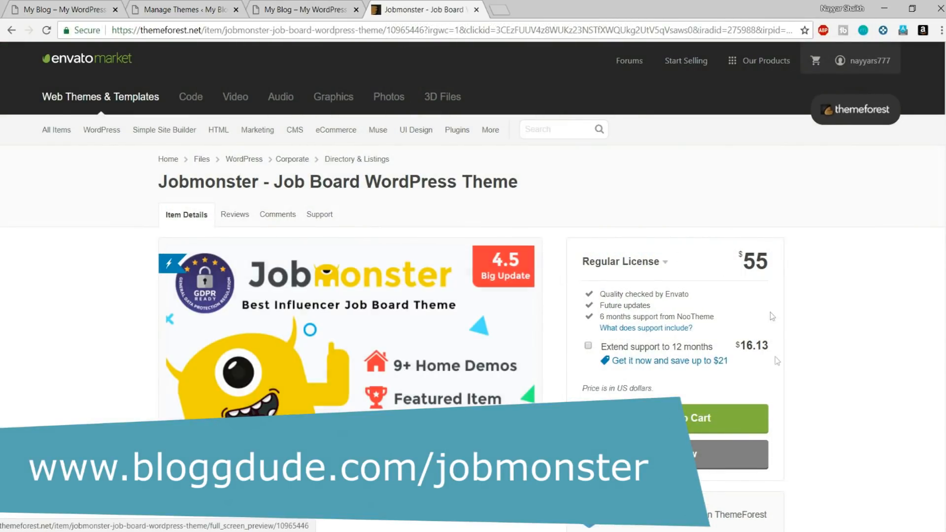
pyautogui.scroll(-5, 841, 302)
pyautogui.scroll(-1, 844, 303)
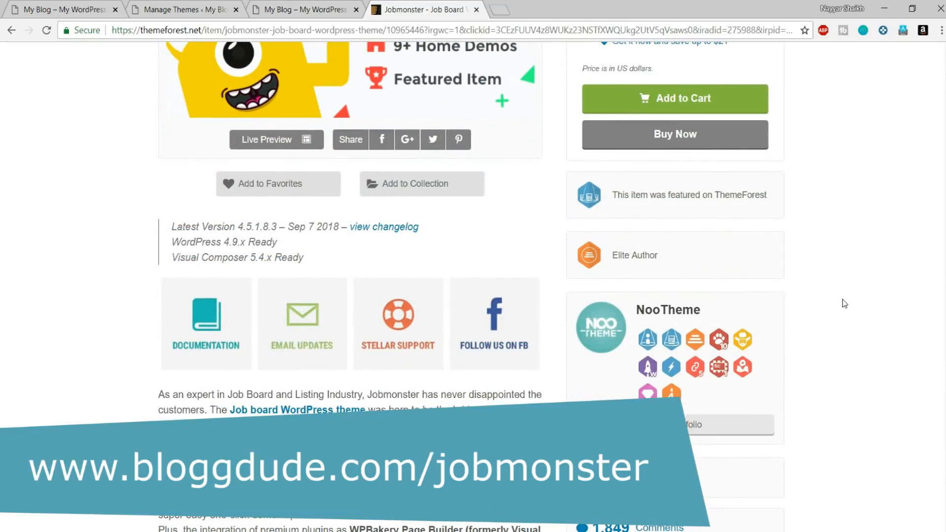
pyautogui.scroll(6, 843, 302)
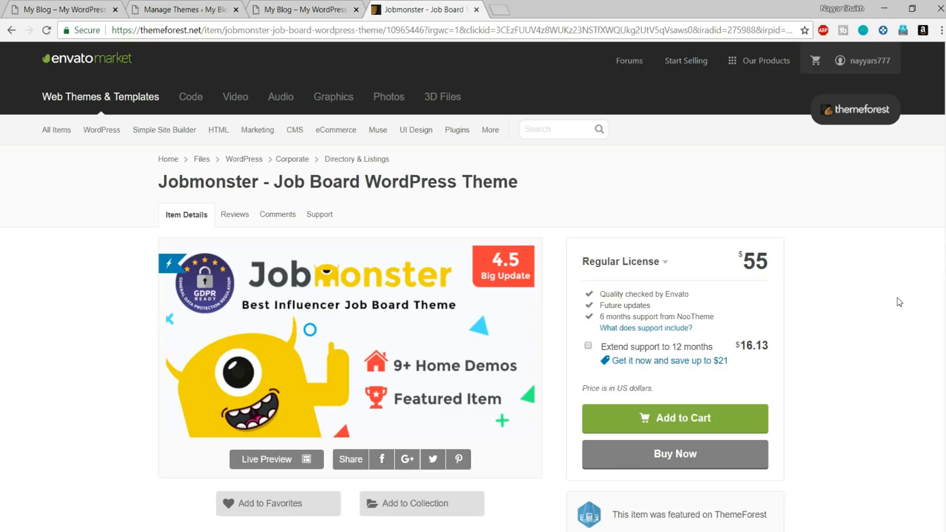
pyautogui.moveTo(736, 266); pyautogui.dragTo(779, 265)
pyautogui.click(777, 266)
pyautogui.scroll(-20, 782, 281)
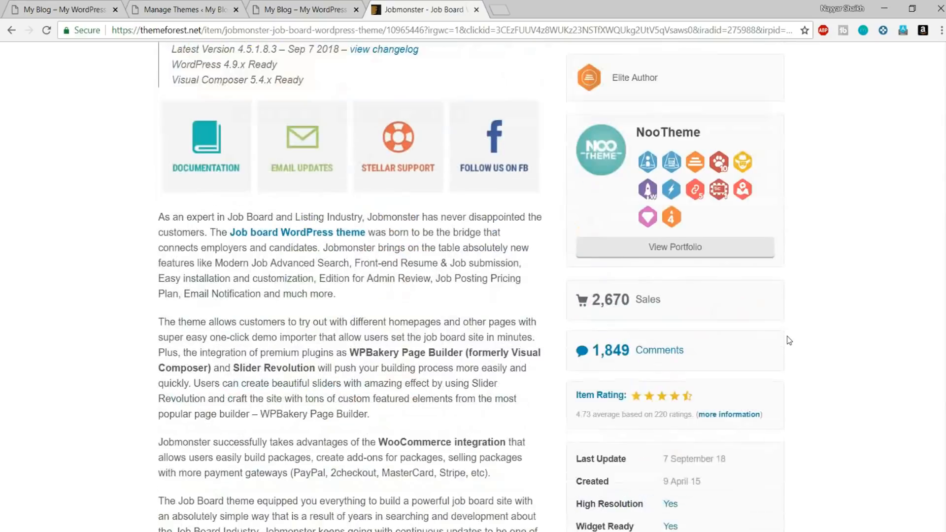
pyautogui.scroll(-20, 788, 348)
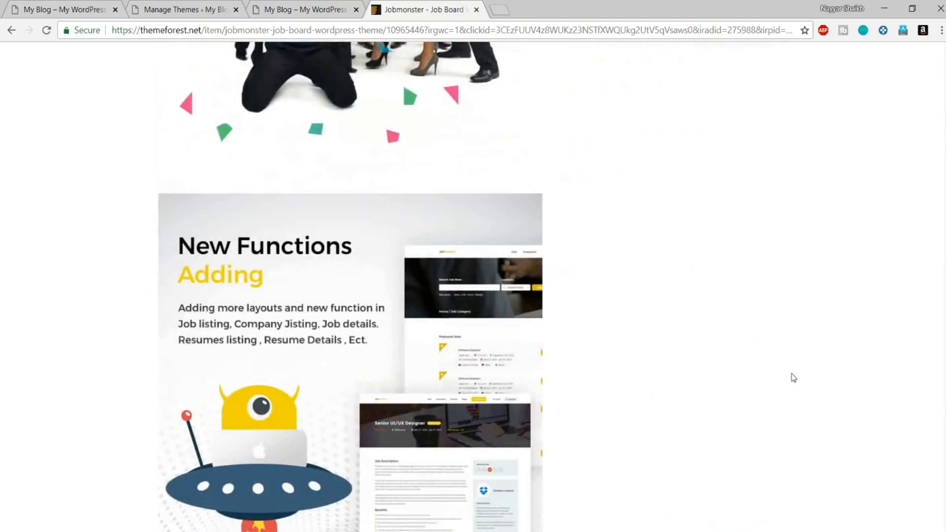
pyautogui.scroll(4, 814, 397)
pyautogui.scroll(-6, 813, 397)
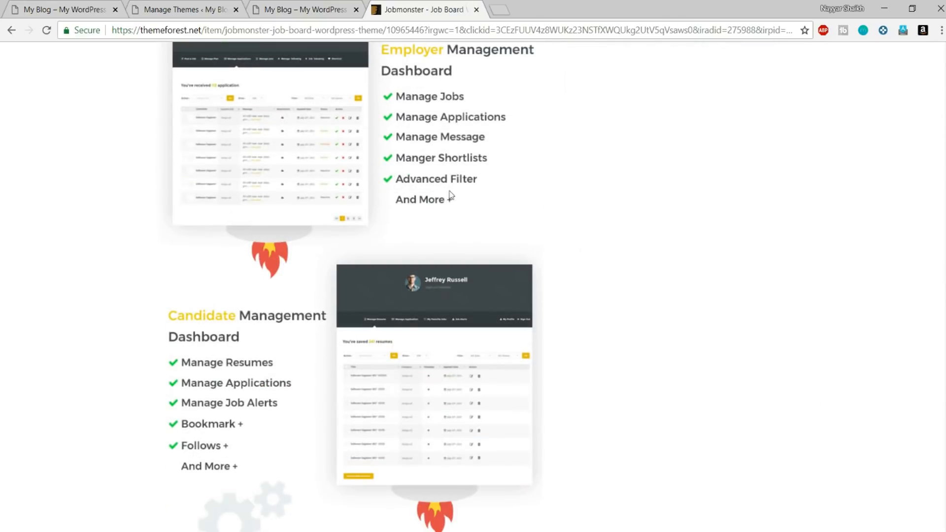
pyautogui.scroll(-18, 577, 291)
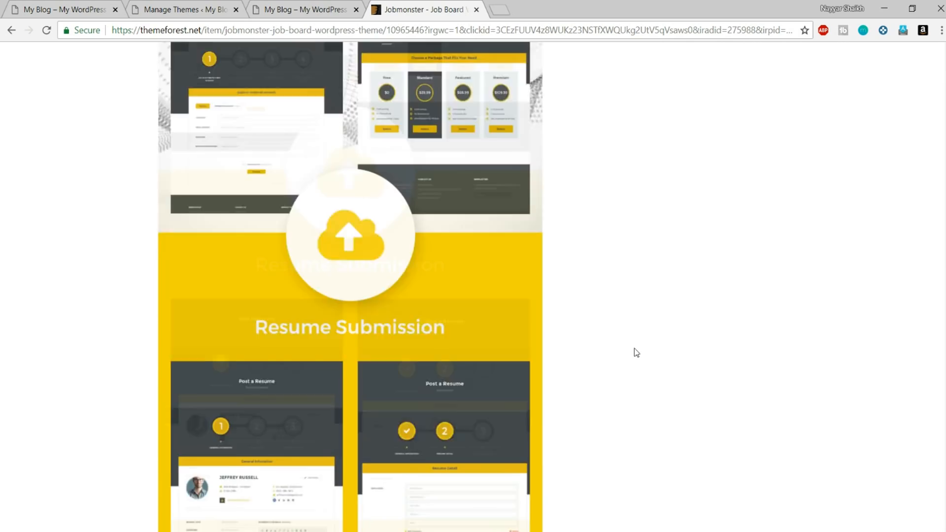
pyautogui.scroll(-20, 621, 351)
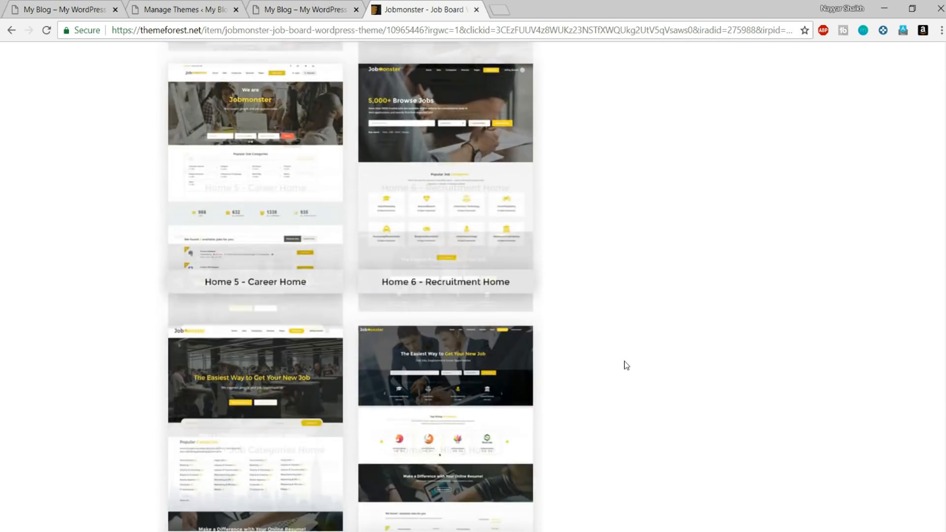
pyautogui.scroll(12, 749, 361)
pyautogui.scroll(20, 749, 363)
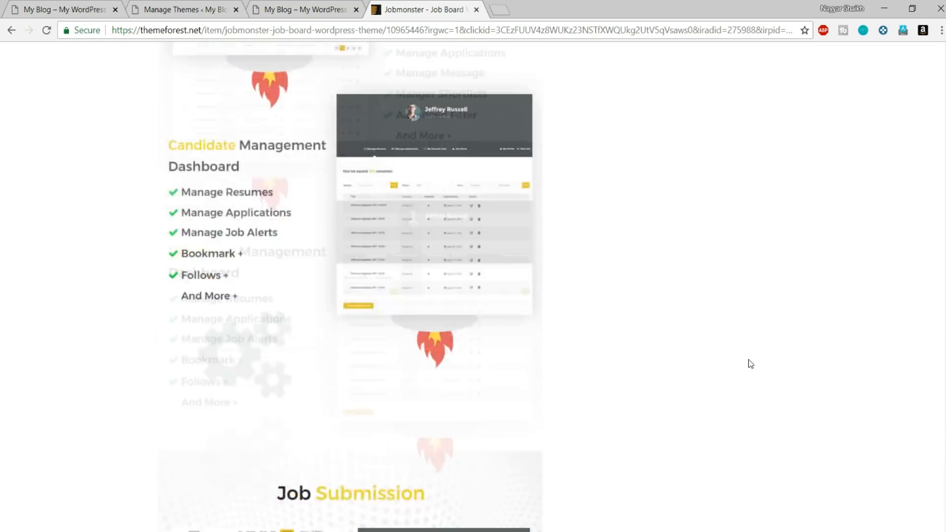
pyautogui.scroll(20, 749, 359)
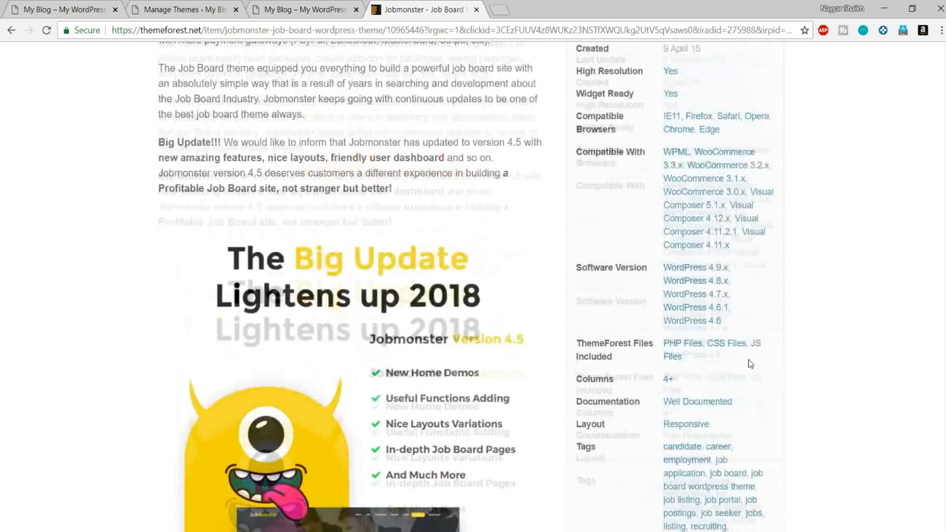
pyautogui.scroll(-4, 626, 343)
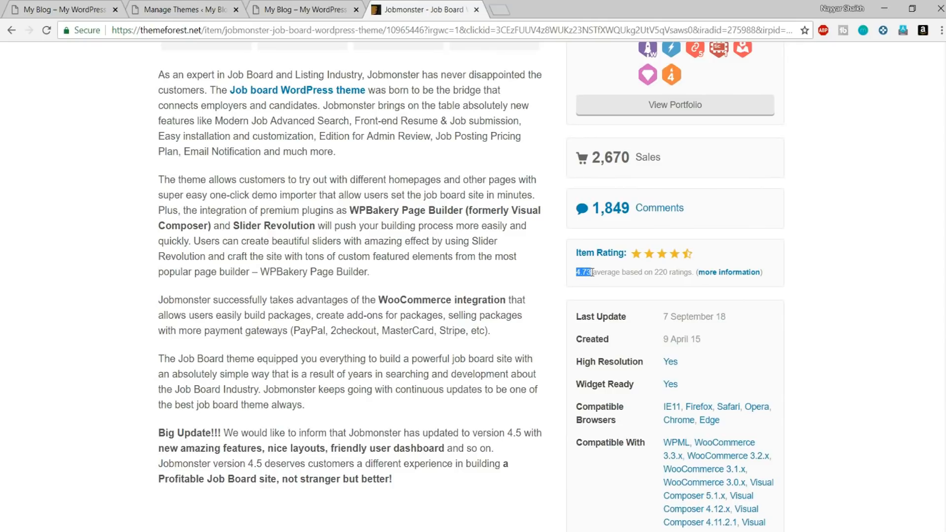
pyautogui.click(577, 275)
pyautogui.click(590, 272)
pyautogui.scroll(3, 879, 286)
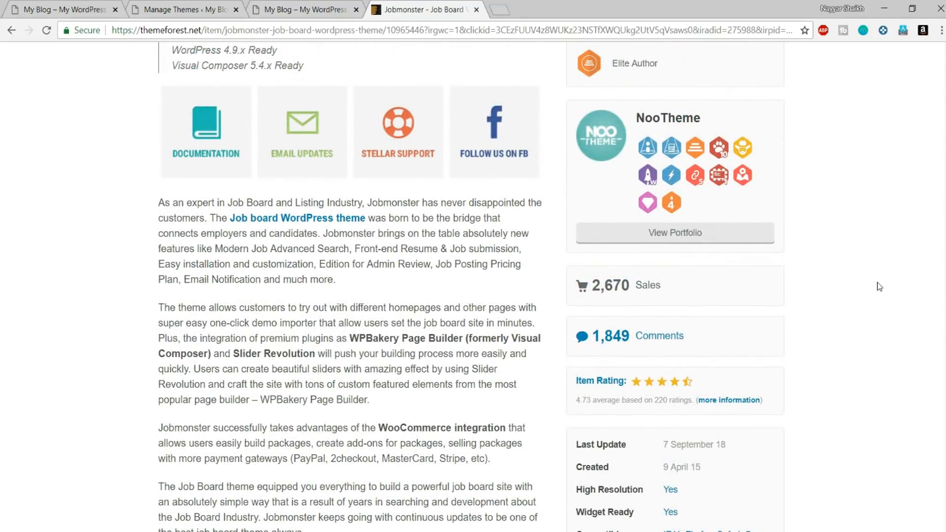
pyautogui.scroll(10, 879, 286)
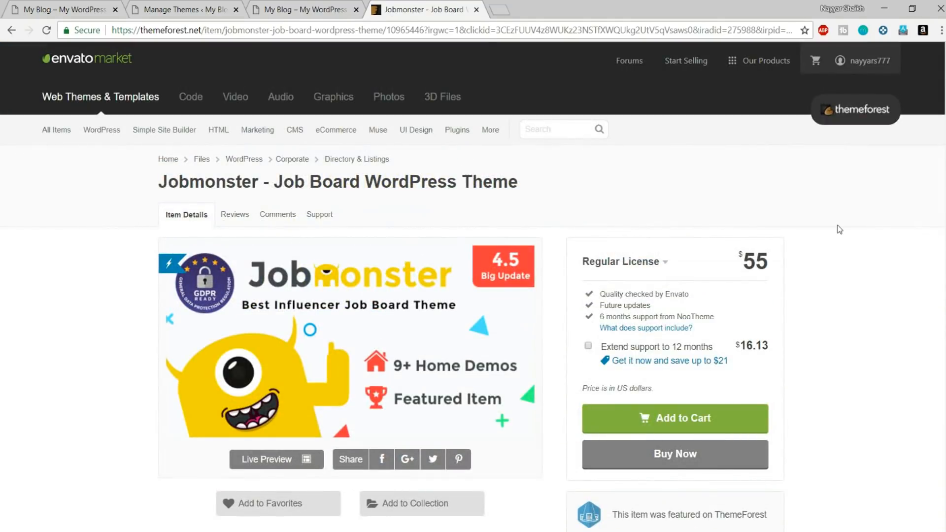
pyautogui.scroll(-3, 847, 302)
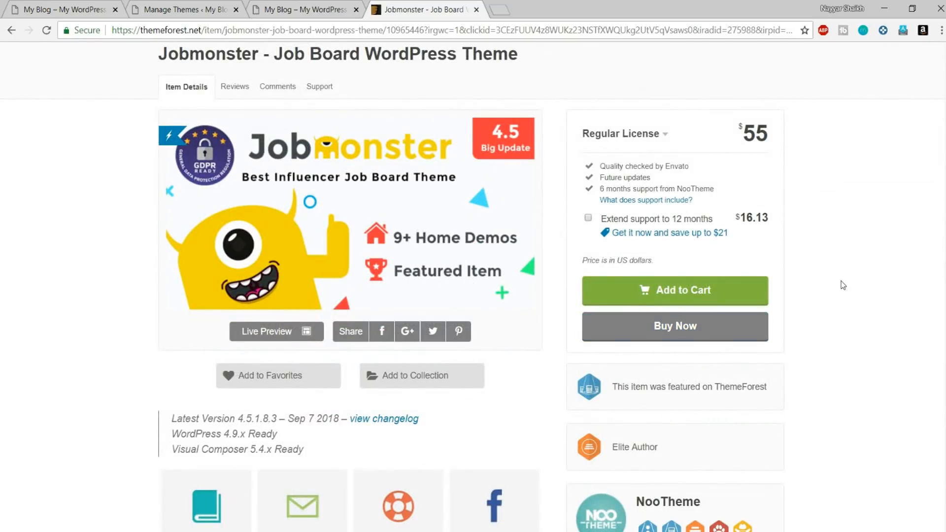
pyautogui.click(475, 10)
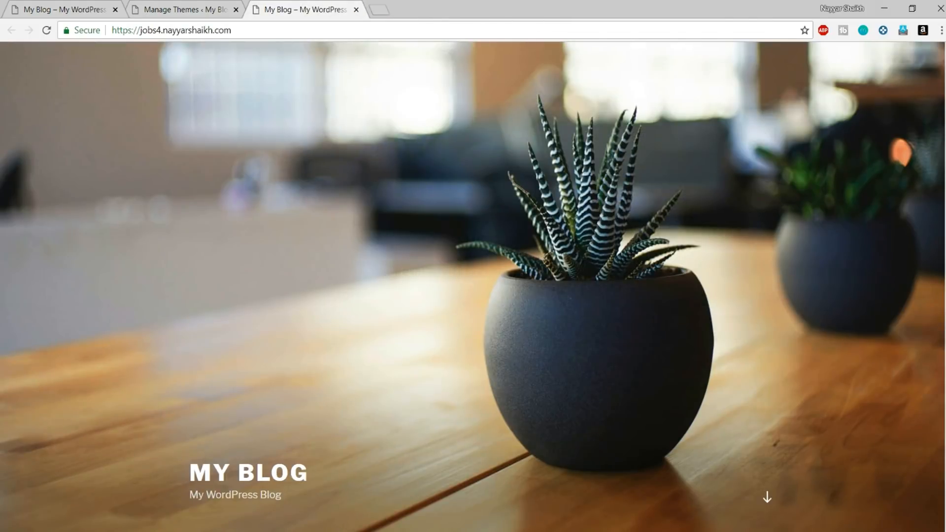
# Bring the Jobs folder window forward and select the extracted JobMonster_Package folder
pyautogui.moveTo(1, 81); pyautogui.dragTo(280, 69)
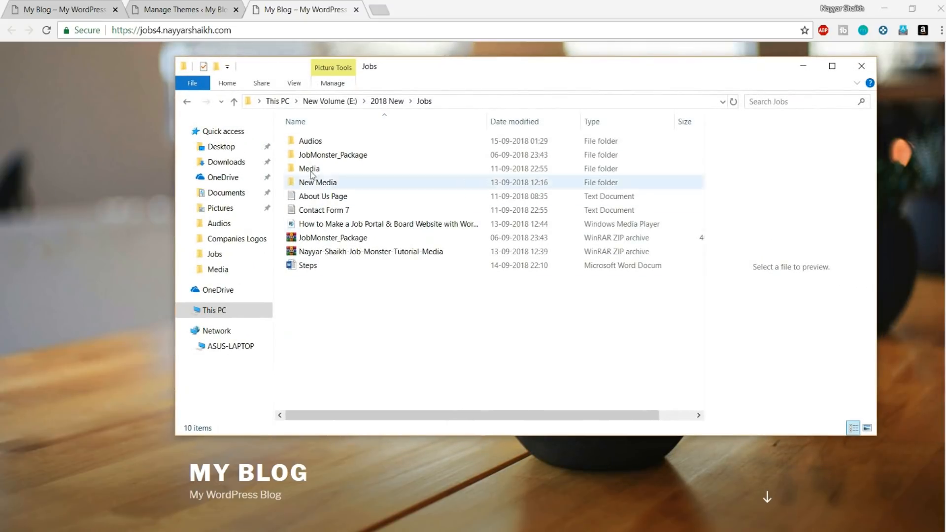
pyautogui.click(321, 239)
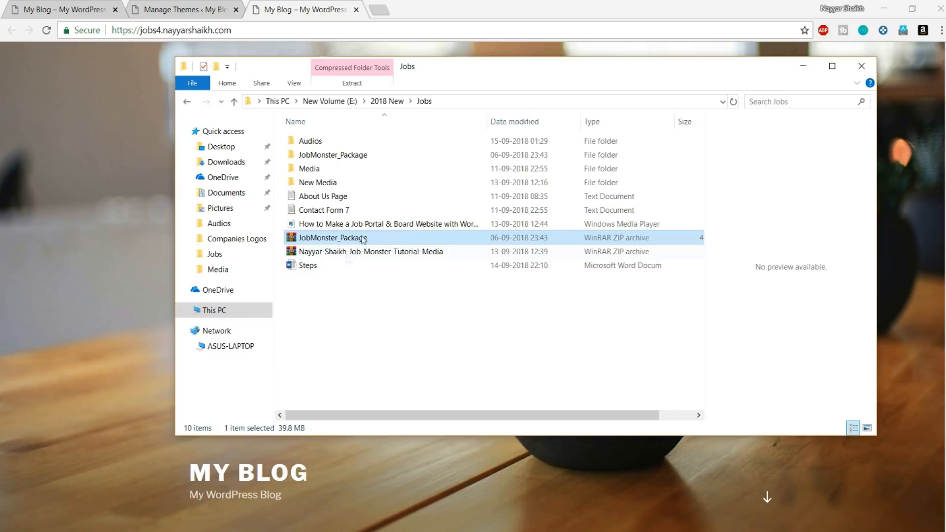
pyautogui.rightClick(339, 241)
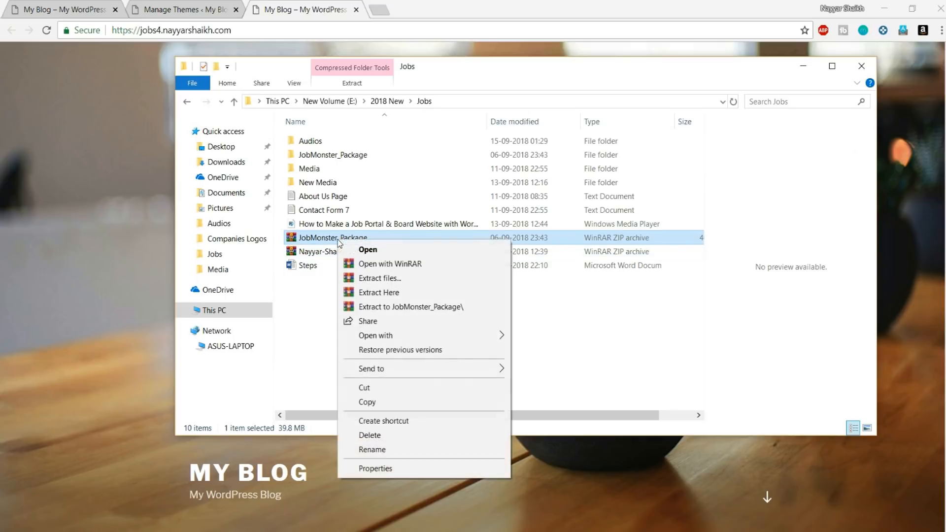
pyautogui.click(314, 295)
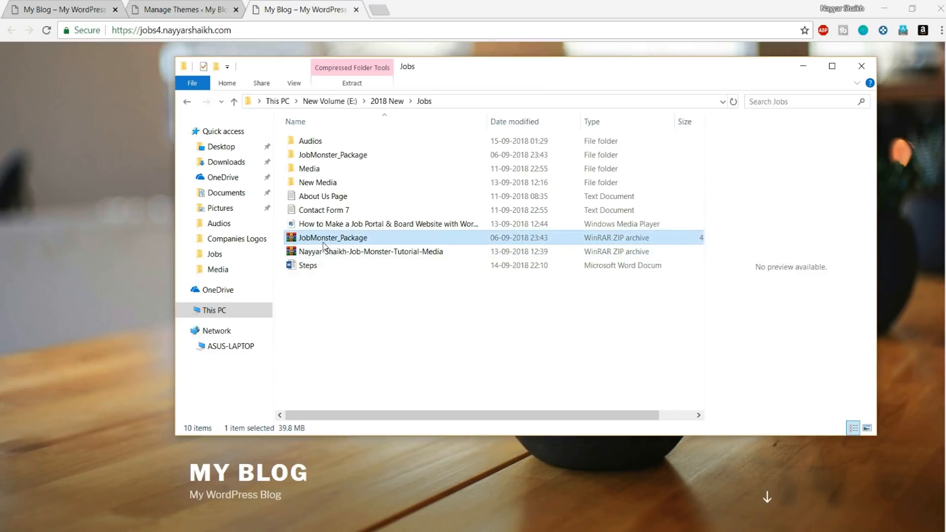
pyautogui.click(316, 158)
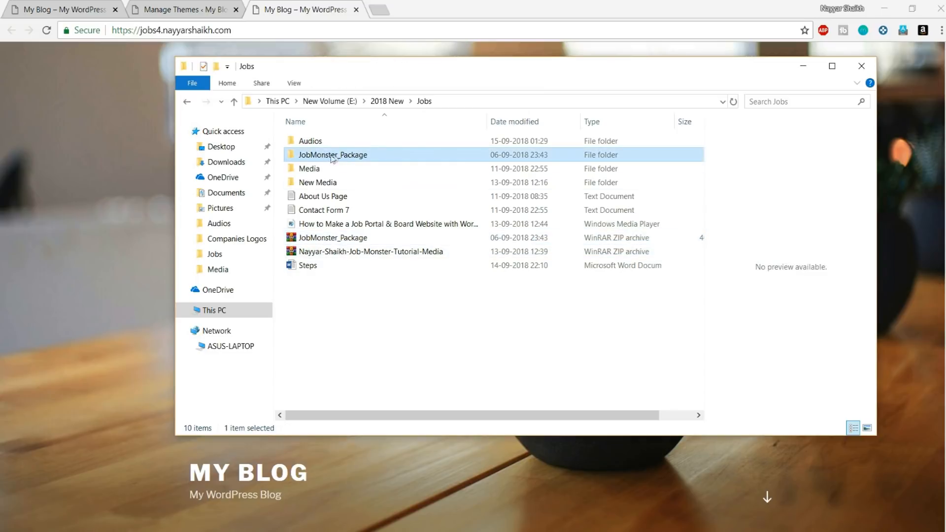
pyautogui.click(333, 239)
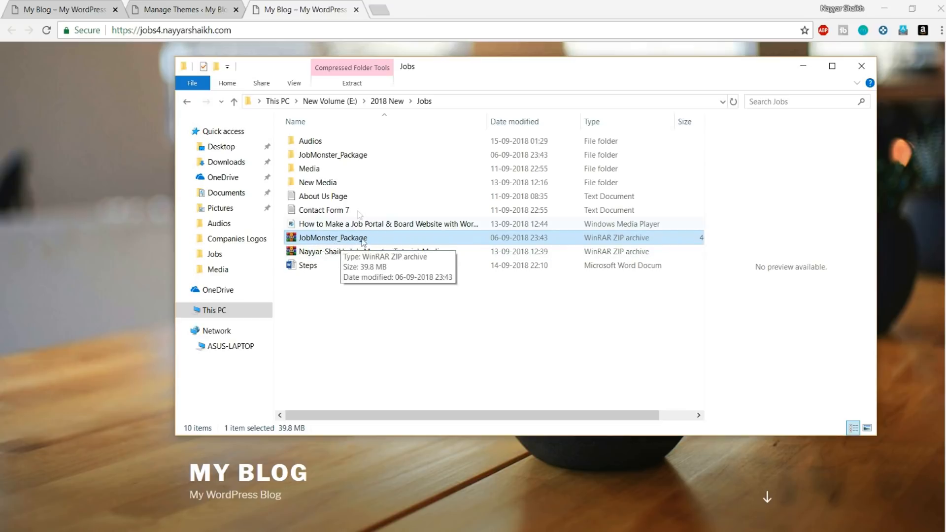
pyautogui.click(321, 157)
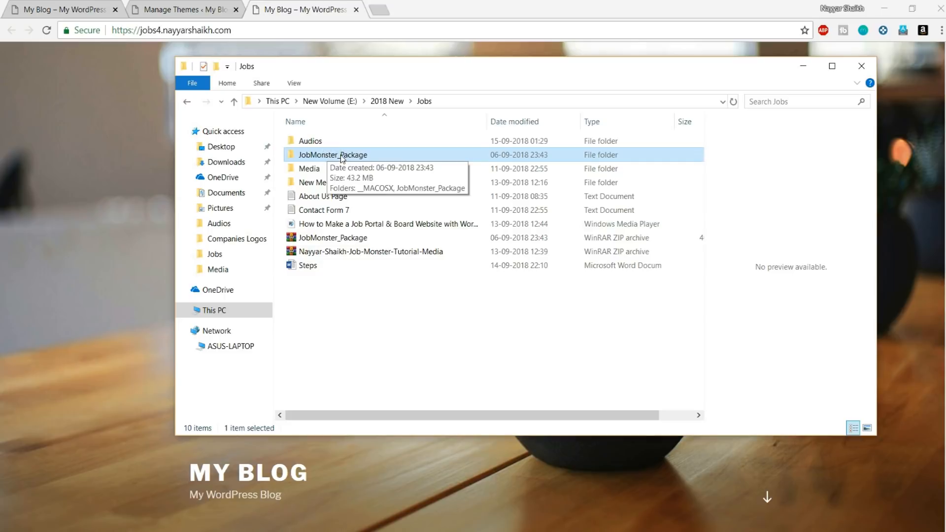
# Browse into JobMonster_Package > JobMonster_Package > Theme Files and select noo-jobmonster
pyautogui.doubleClick(342, 156)
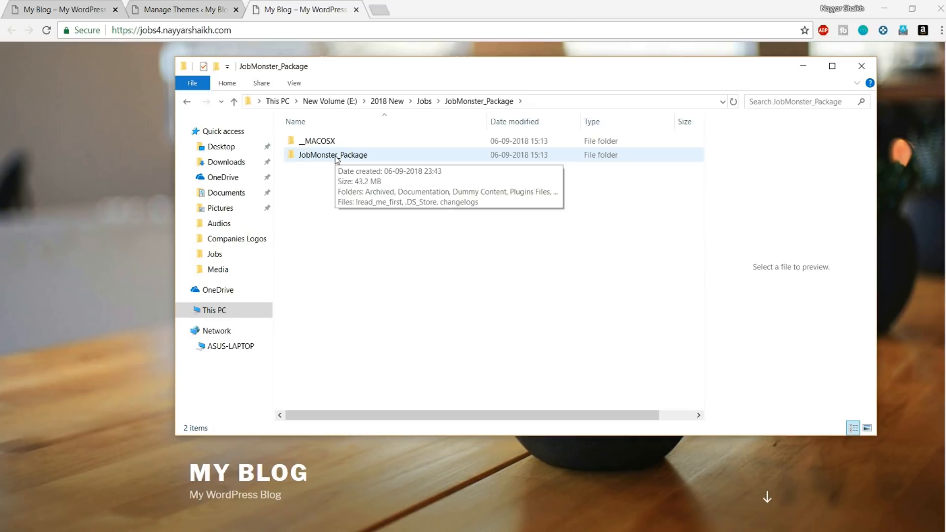
pyautogui.doubleClick(337, 158)
pyautogui.click(335, 195)
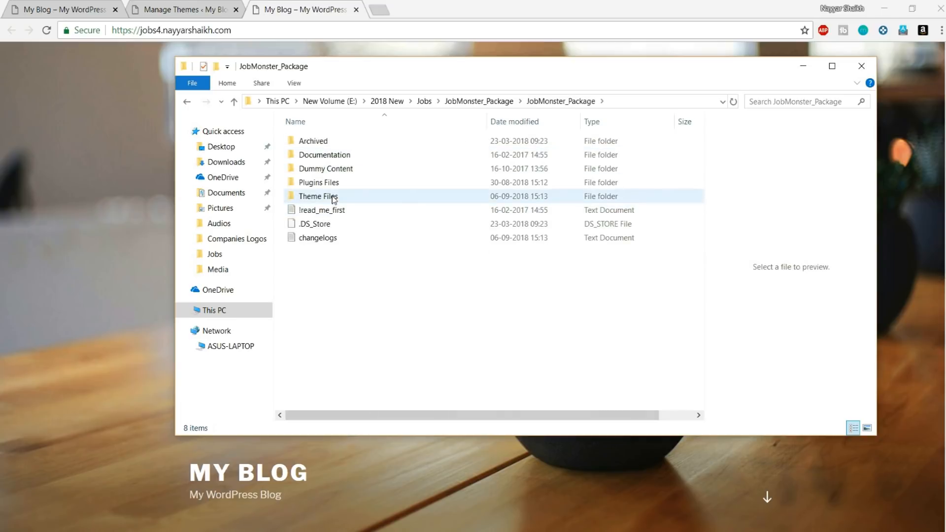
pyautogui.doubleClick(328, 197)
pyautogui.click(325, 155)
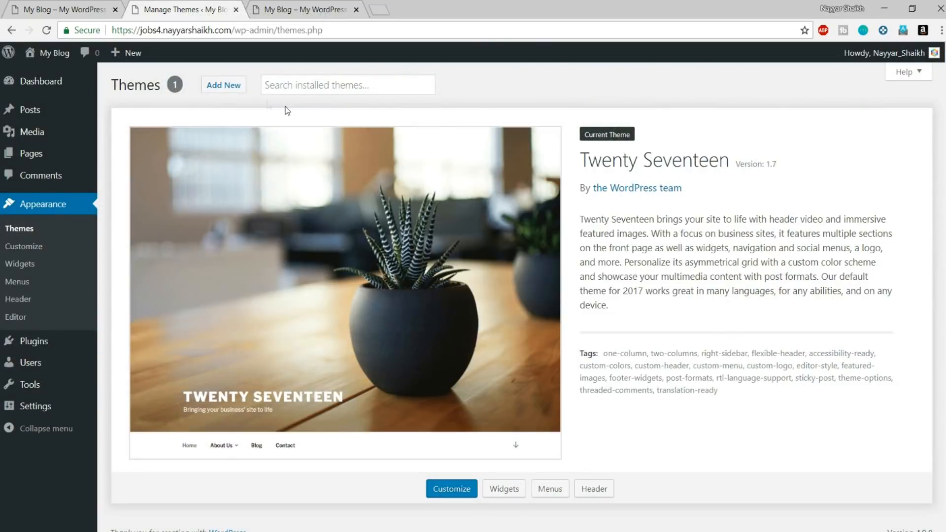
# Start a theme upload and browse to the JobMonster_Package Theme Files folder
pyautogui.click(232, 92)
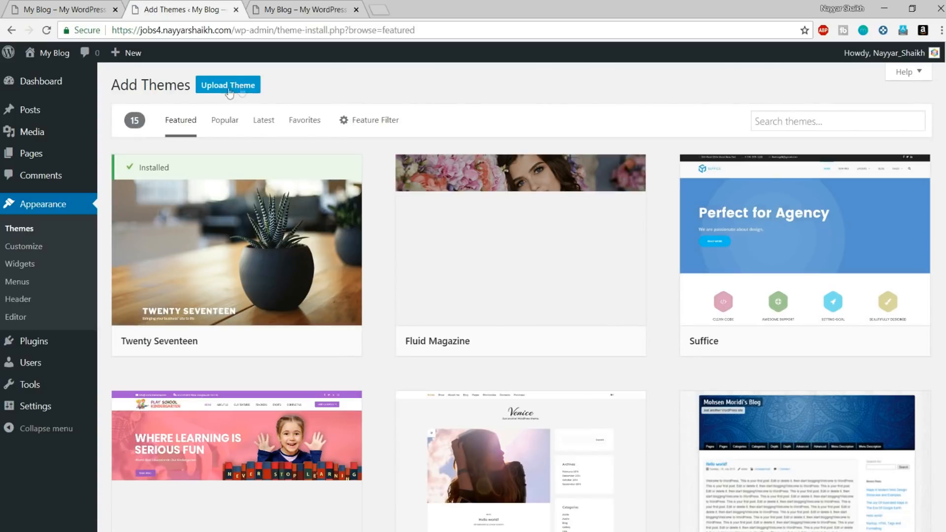
pyautogui.click(240, 88)
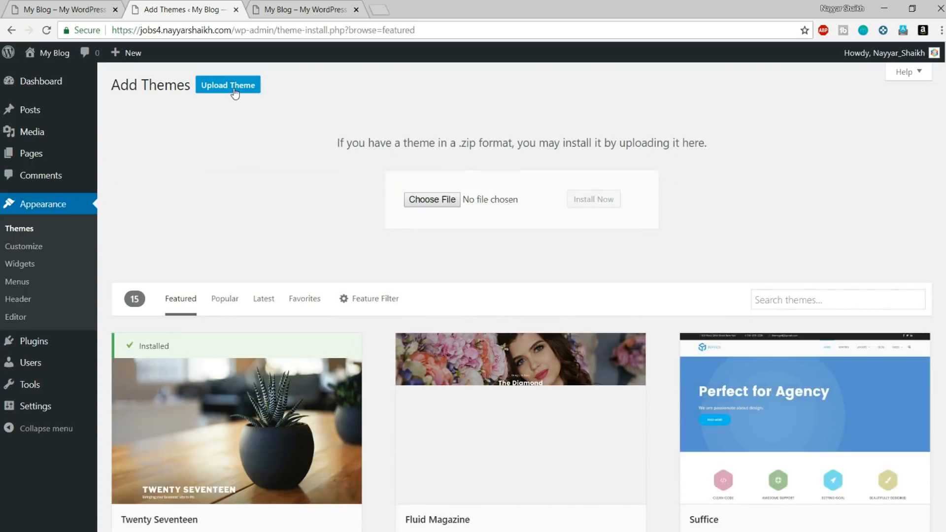
pyautogui.click(436, 201)
pyautogui.click(146, 30)
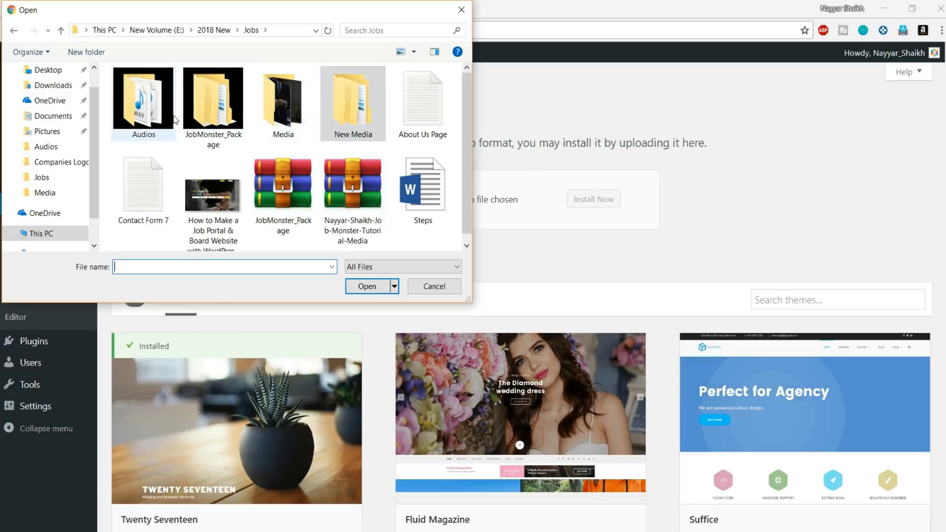
pyautogui.doubleClick(212, 104)
pyautogui.doubleClick(182, 102)
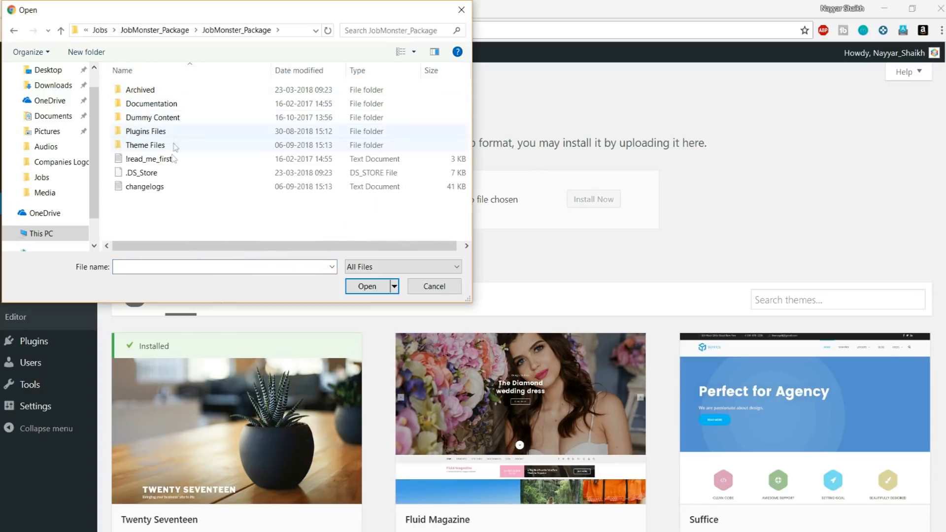
pyautogui.doubleClick(171, 144)
# Upload and install noo-jobmonster.zip, then activate the JobMonster theme
pyautogui.click(166, 94)
pyautogui.click(165, 104)
pyautogui.click(354, 285)
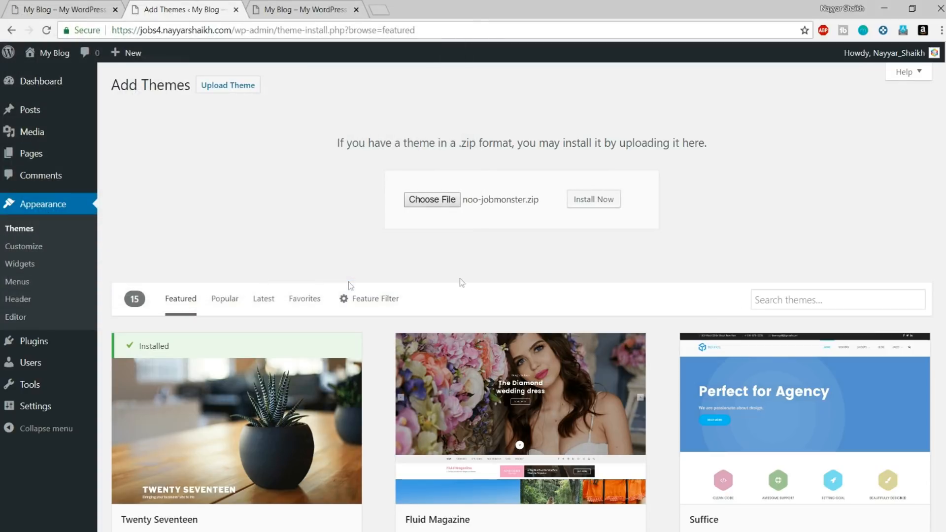
pyautogui.click(581, 204)
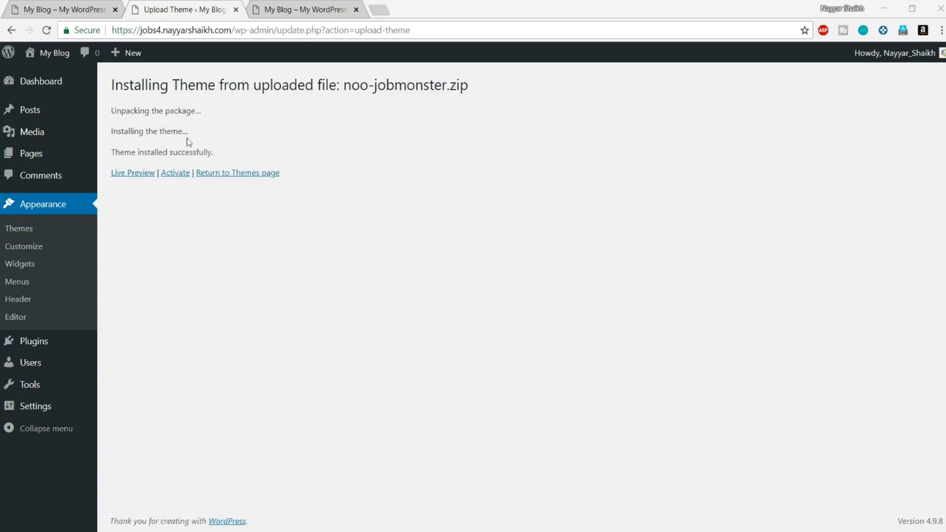
pyautogui.click(174, 180)
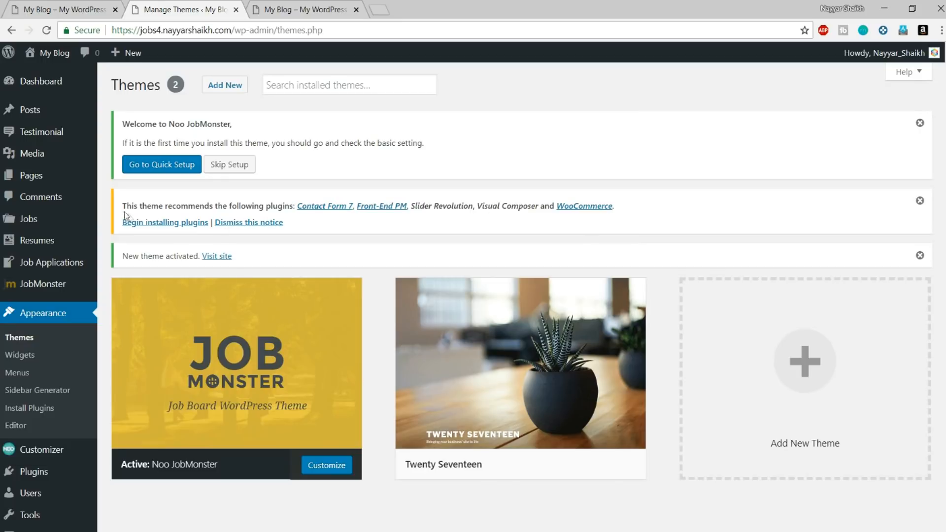
pyautogui.moveTo(121, 206); pyautogui.dragTo(264, 206)
pyautogui.click(335, 235)
pyautogui.moveTo(123, 207); pyautogui.dragTo(287, 207)
pyautogui.click(304, 221)
pyautogui.moveTo(660, 210); pyautogui.dragTo(351, 200)
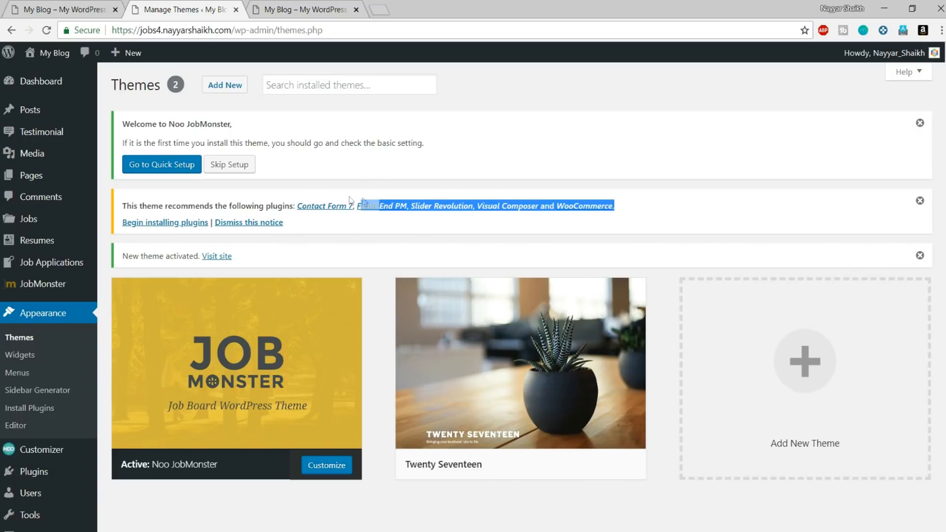
pyautogui.click(349, 190)
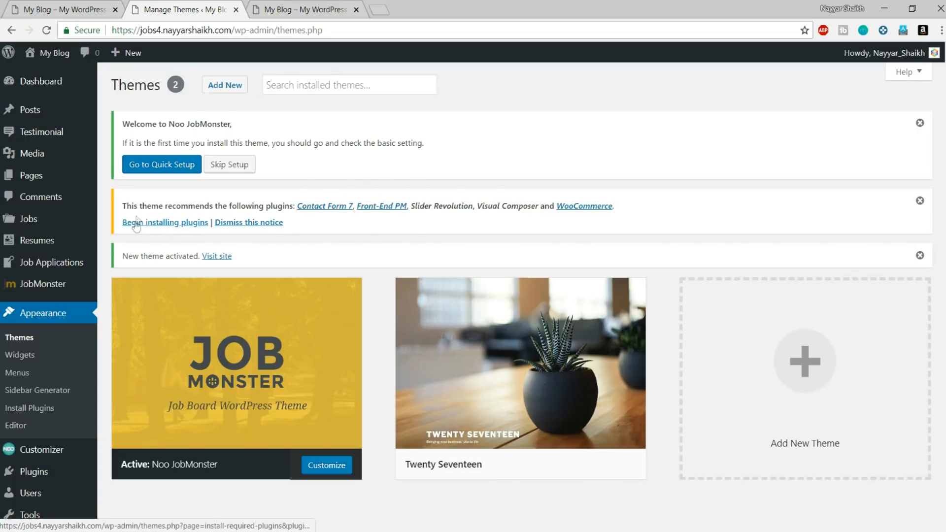
# Bulk-install Contact Form 7, Front-End PM, Slider Revolution, Visual Composer and WooCommerce
pyautogui.click(165, 224)
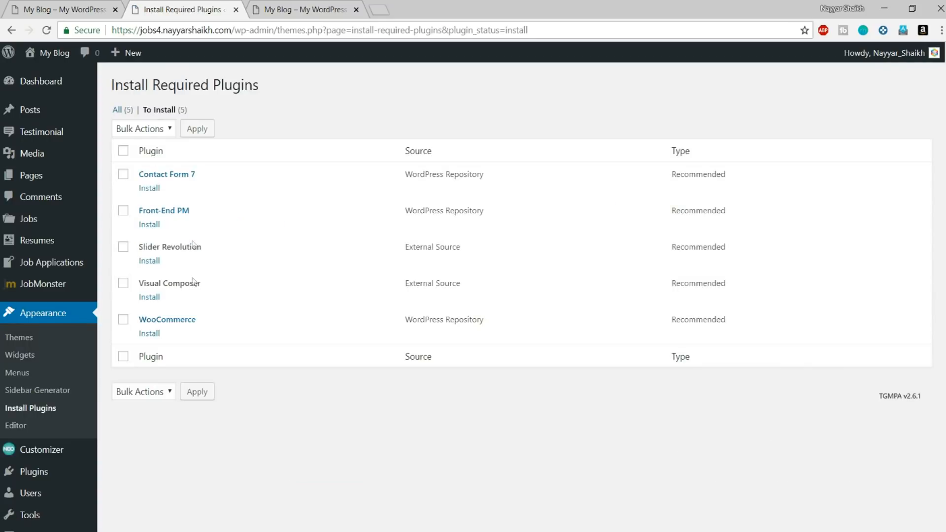
pyautogui.click(123, 151)
pyautogui.click(144, 129)
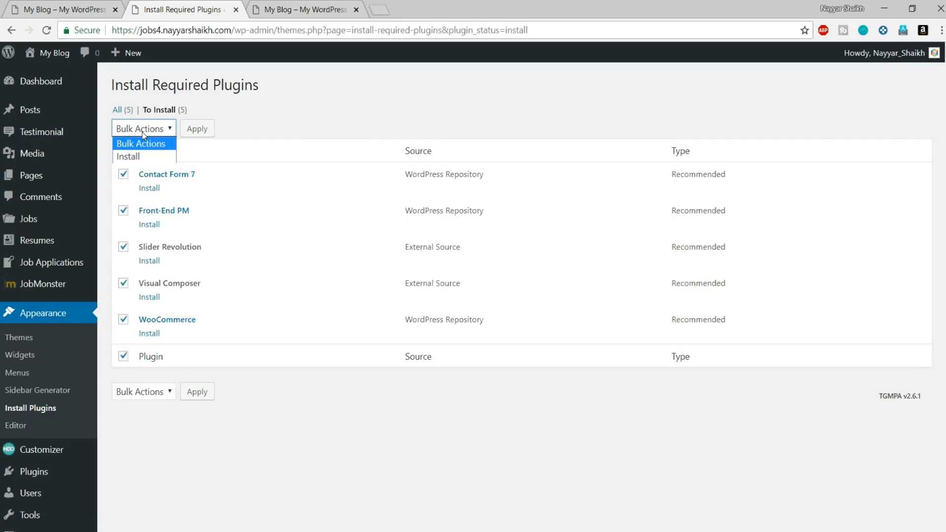
pyautogui.click(148, 156)
pyautogui.click(197, 128)
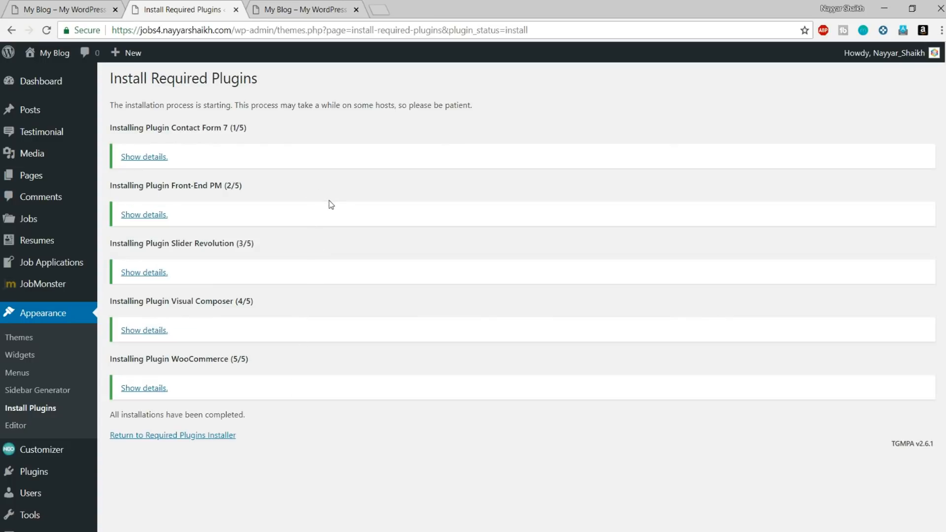
pyautogui.click(185, 436)
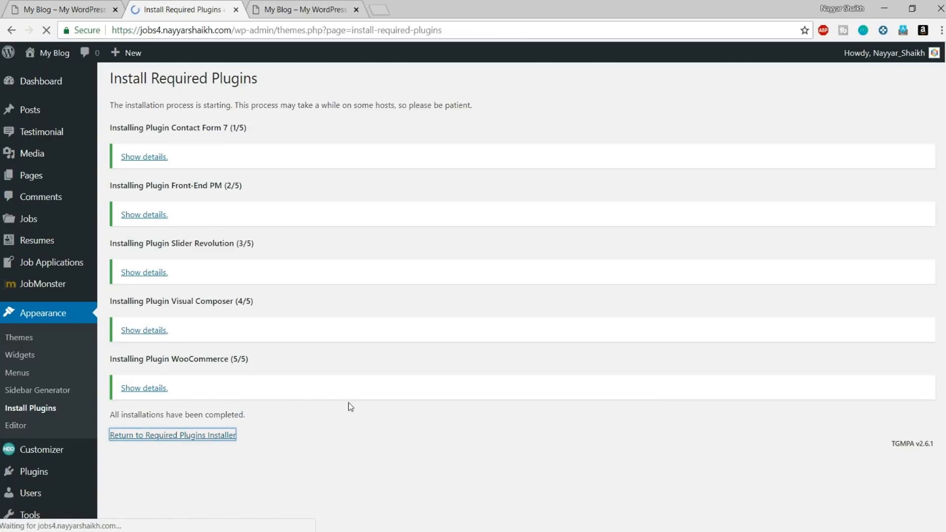
pyautogui.click(124, 150)
pyautogui.click(144, 128)
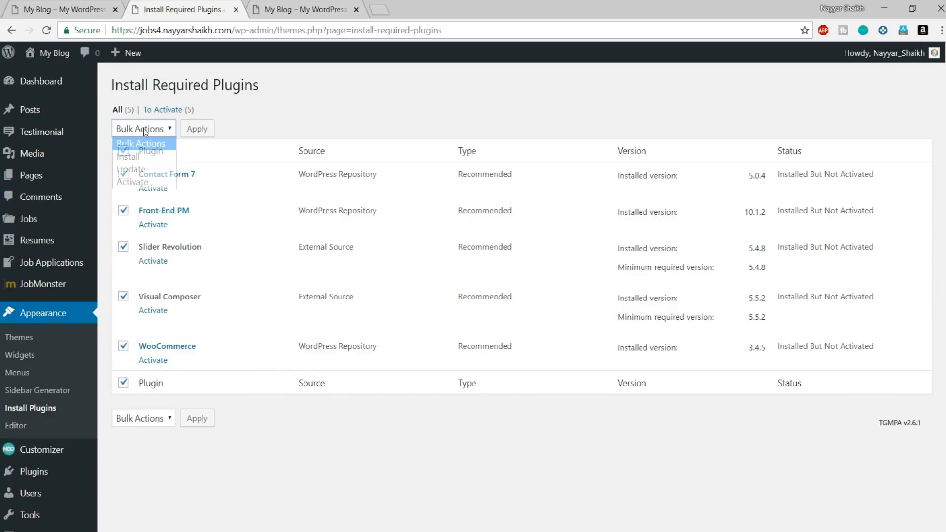
# Bulk-activate all five recommended plugins, then return to the Dashboard
pyautogui.click(144, 182)
pyautogui.click(197, 128)
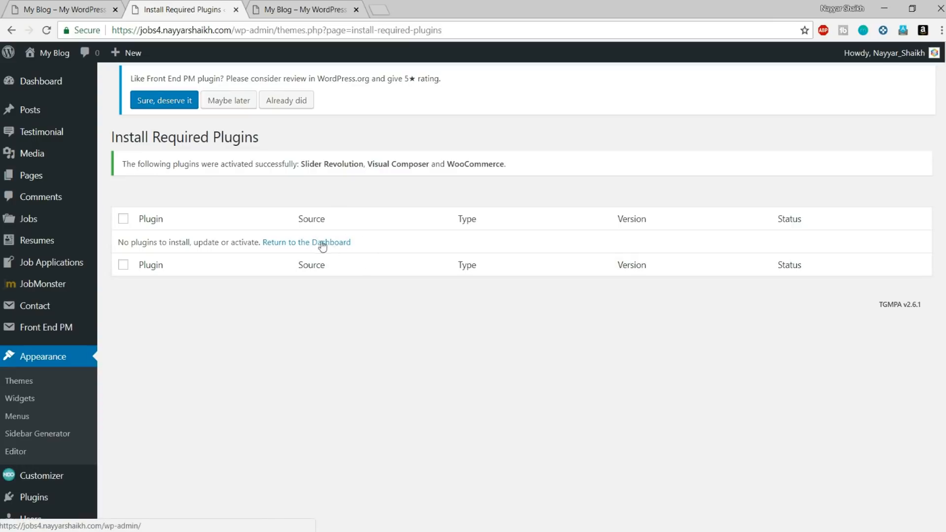
pyautogui.click(45, 84)
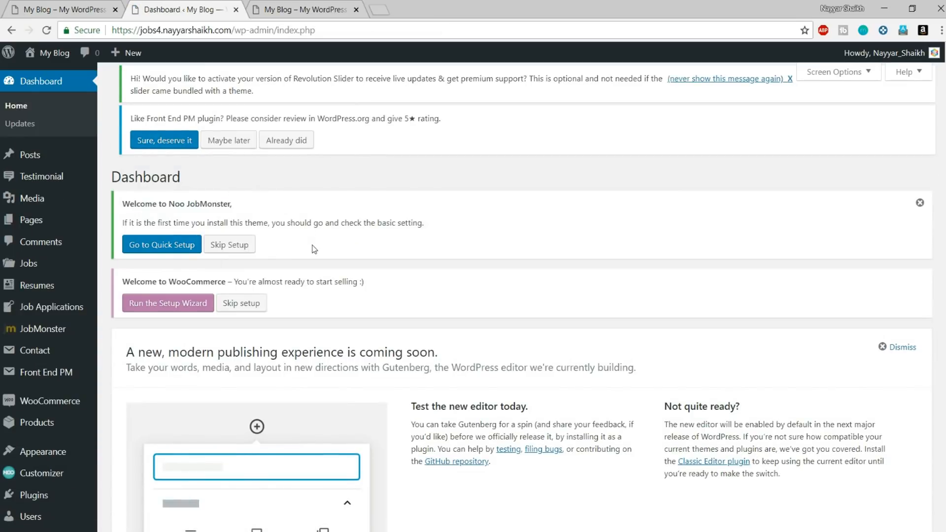
# Dismiss the Revolution Slider and Front End PM notices on the Dashboard
pyautogui.scroll(-4, 522, 211)
pyautogui.scroll(4, 516, 242)
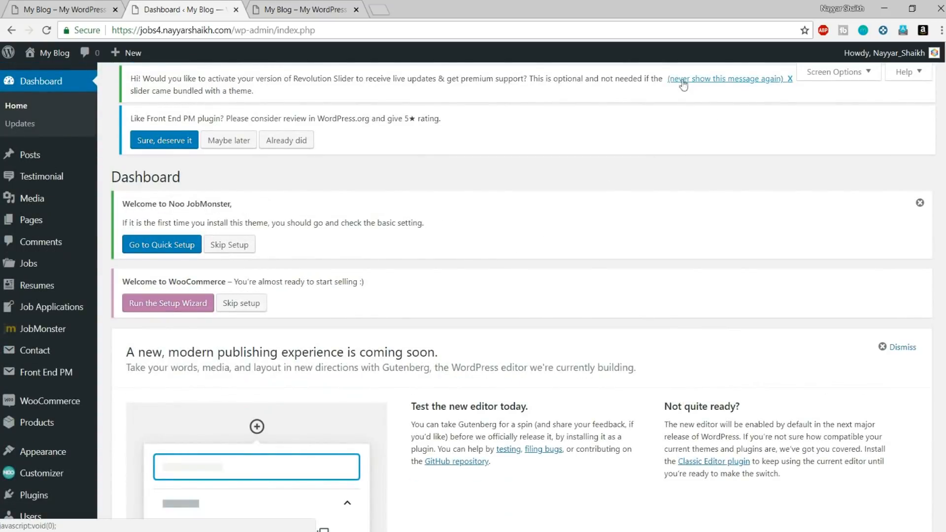
pyautogui.click(709, 85)
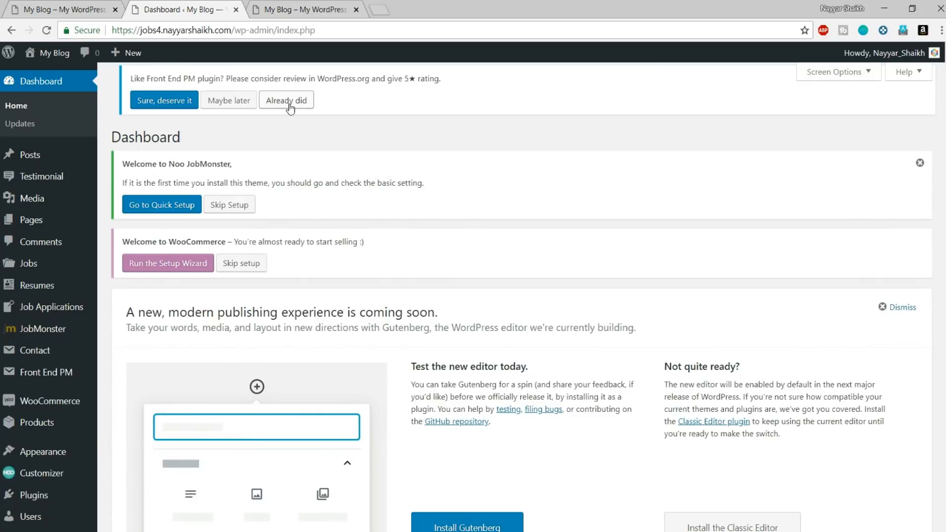
pyautogui.click(303, 99)
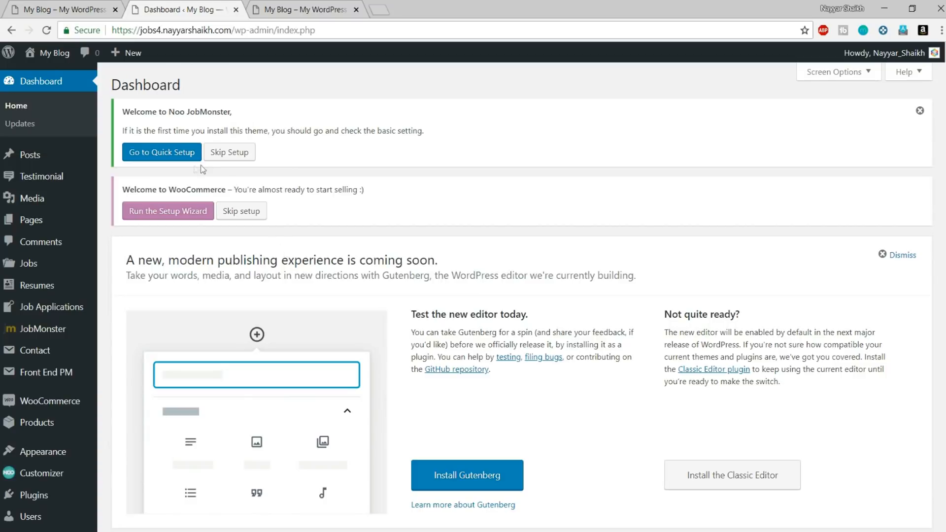
# Open the JobMonster Quick Setup page and review the required pages' status messages
pyautogui.moveTo(120, 116); pyautogui.dragTo(243, 116)
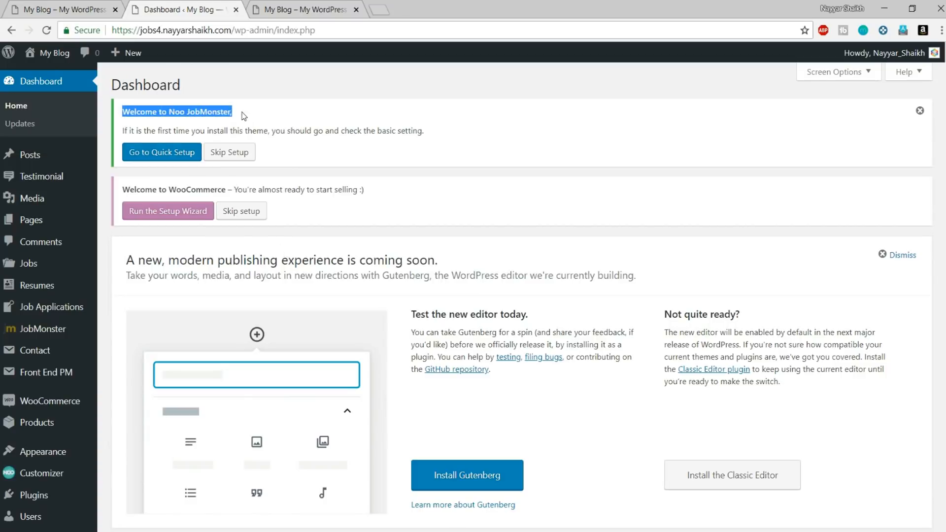
pyautogui.click(300, 120)
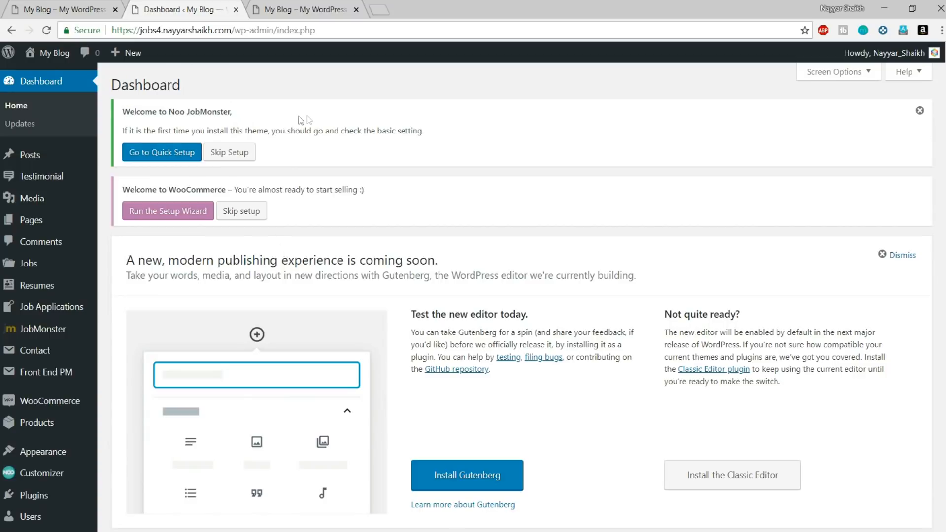
pyautogui.click(162, 159)
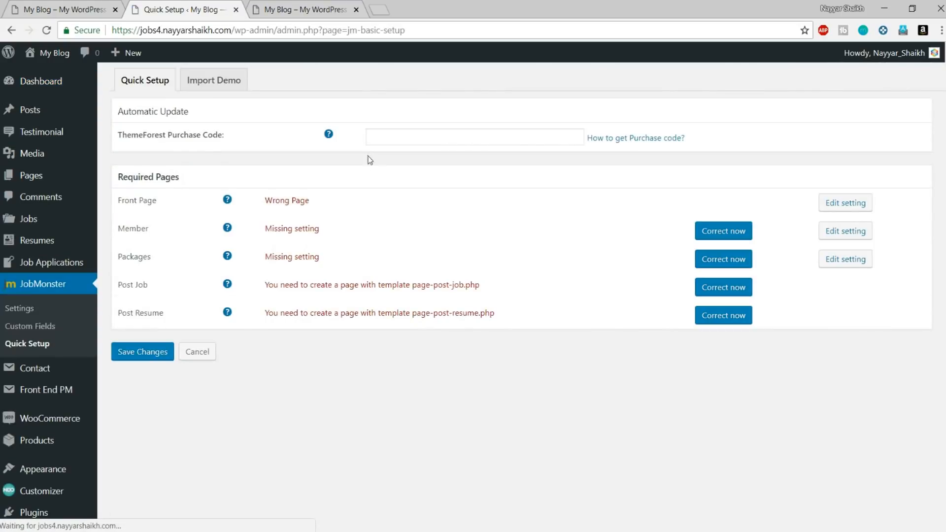
pyautogui.moveTo(264, 212); pyautogui.dragTo(437, 313)
# Point out the ThemeForest Purchase Code field on the Quick Setup page
pyautogui.click(436, 313)
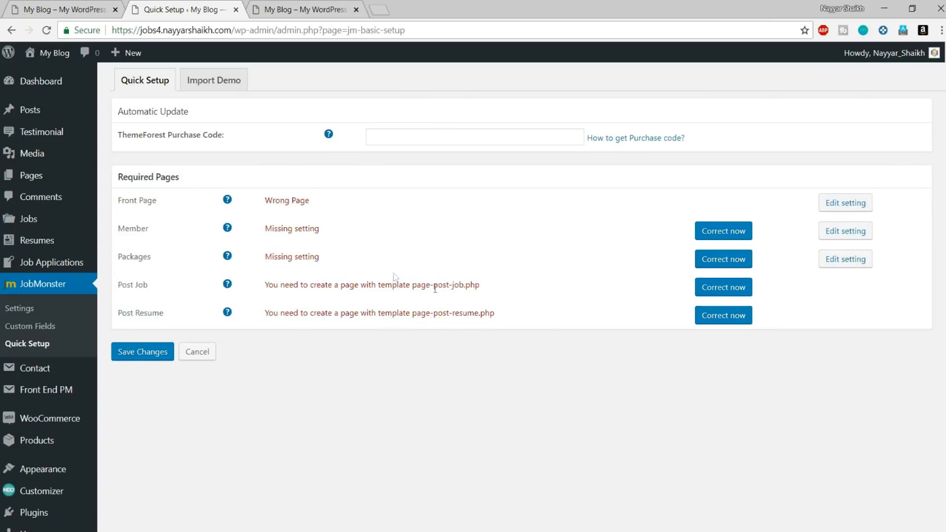
pyautogui.moveTo(235, 140); pyautogui.dragTo(116, 135)
pyautogui.click(266, 141)
pyautogui.click(443, 138)
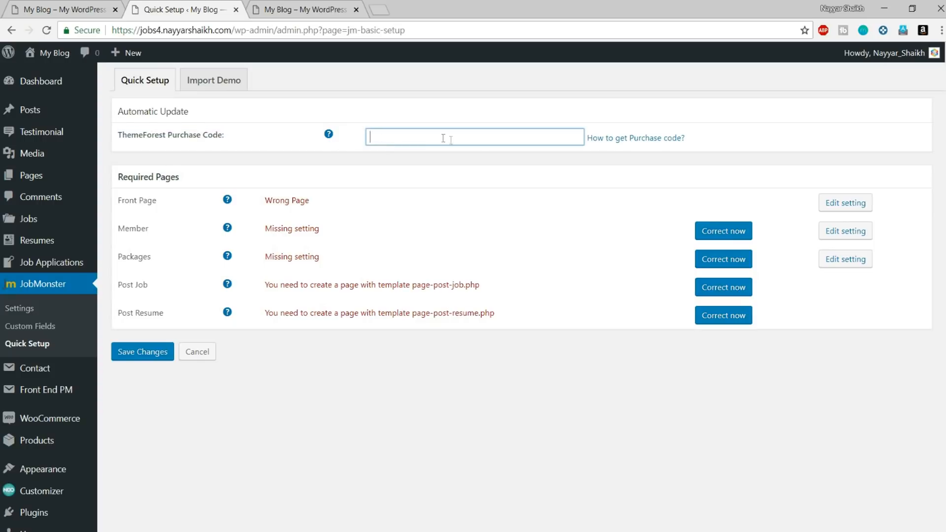
pyautogui.moveTo(238, 139); pyautogui.dragTo(151, 136)
pyautogui.click(434, 140)
# Auto-create the Member, Packages, Post Job and Post Resume pages, then save the settings
pyautogui.click(721, 231)
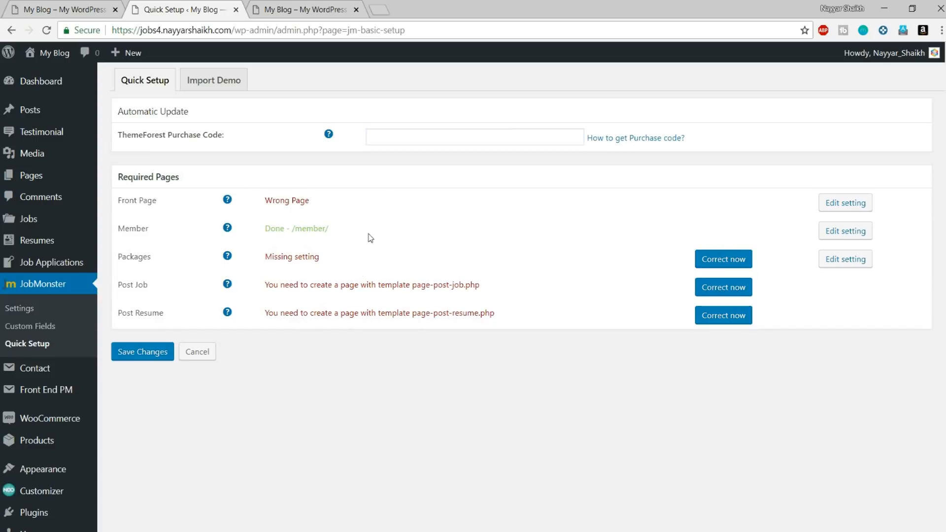
pyautogui.moveTo(369, 236); pyautogui.dragTo(251, 235)
pyautogui.click(722, 265)
pyautogui.click(729, 290)
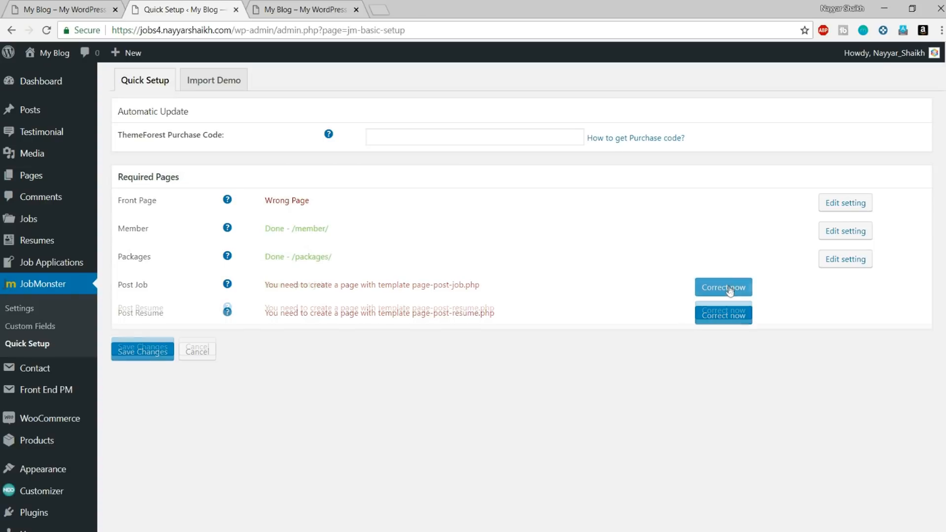
pyautogui.click(730, 318)
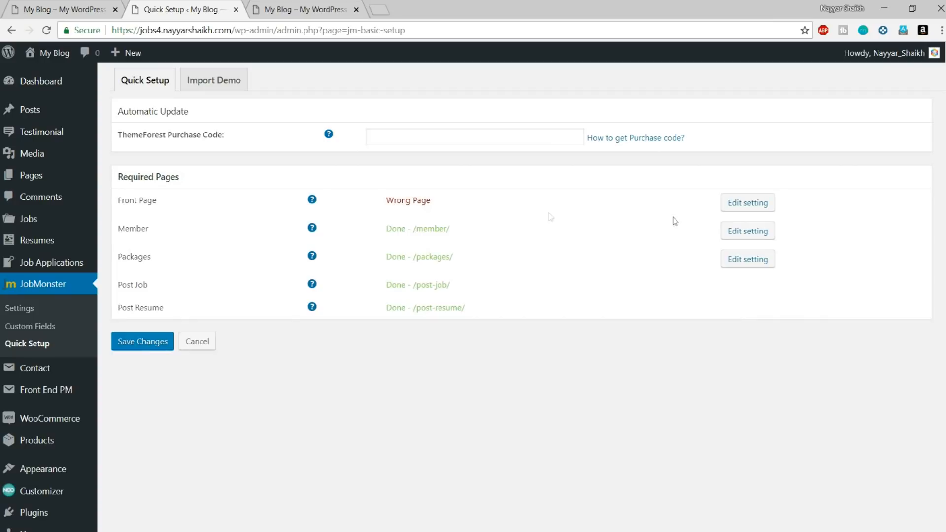
pyautogui.moveTo(467, 207)
pyautogui.mouseDown()
pyautogui.moveTo(383, 202)
pyautogui.moveTo(483, 202)
pyautogui.mouseUp()
pyautogui.click(142, 341)
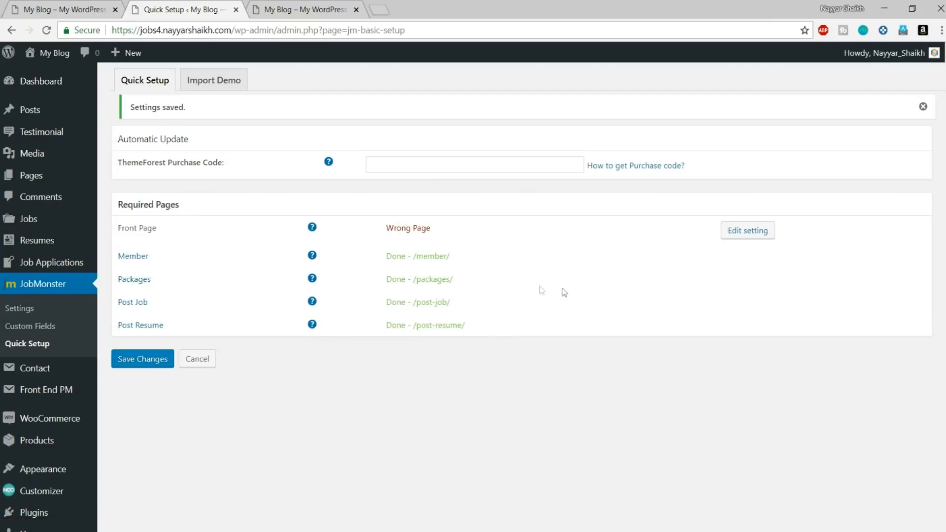
# Review the saved statuses, noting Front Page is still marked Wrong Page
pyautogui.moveTo(151, 257); pyautogui.dragTo(116, 256)
pyautogui.click(501, 411)
pyautogui.moveTo(156, 228); pyautogui.dragTo(118, 228)
pyautogui.click(184, 227)
pyautogui.moveTo(432, 229); pyautogui.dragTo(359, 227)
pyautogui.click(504, 232)
# Create a new page titled 'Home' in a separate tab and publish it
pyautogui.moveTo(36, 178)
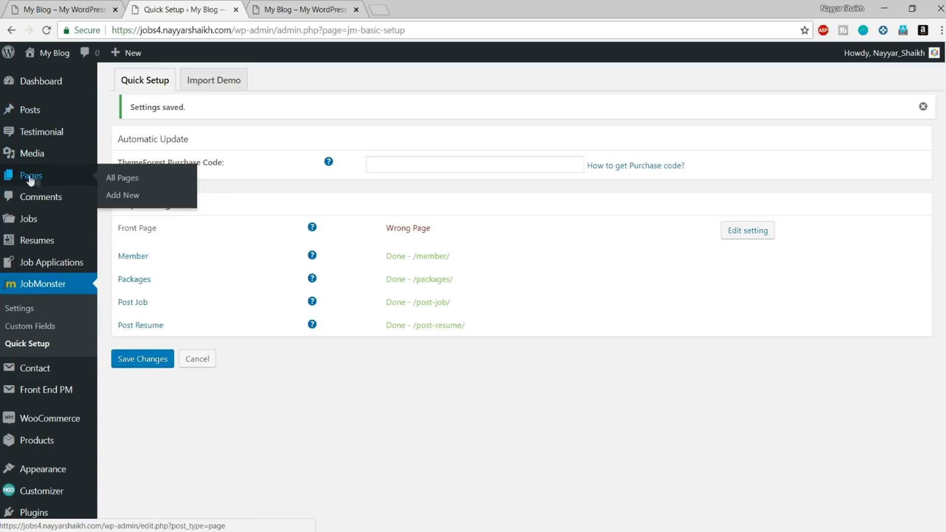
pyautogui.rightClick(124, 200)
pyautogui.click(143, 206)
pyautogui.click(278, 6)
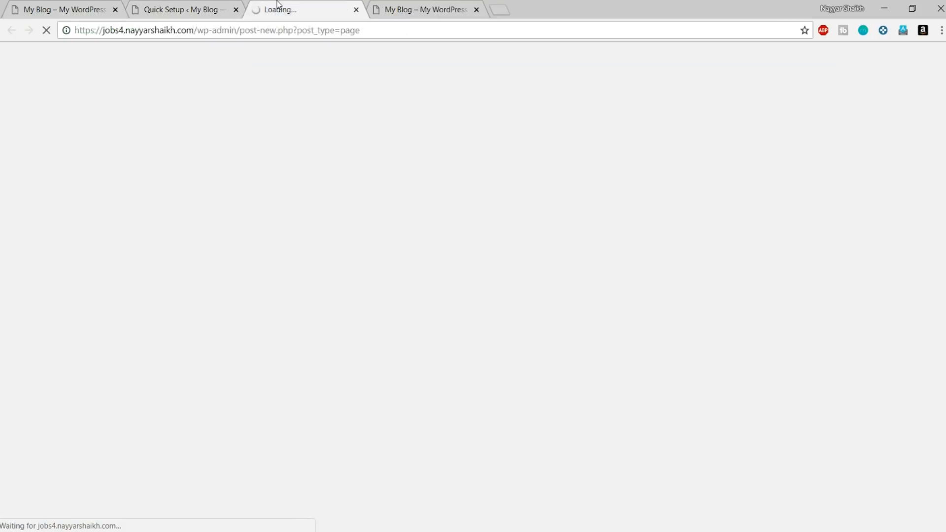
pyautogui.write('Home')
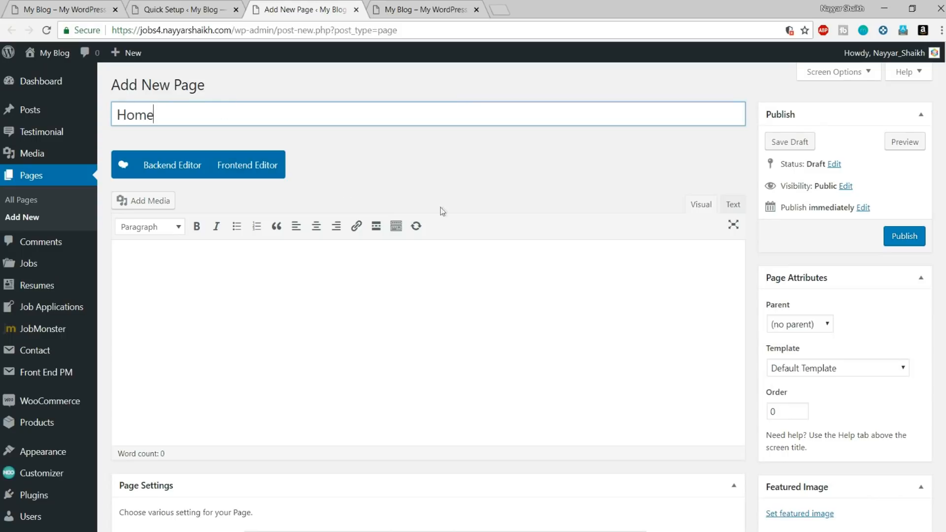
pyautogui.scroll(-1, 509, 260)
pyautogui.scroll(1, 509, 260)
pyautogui.click(904, 236)
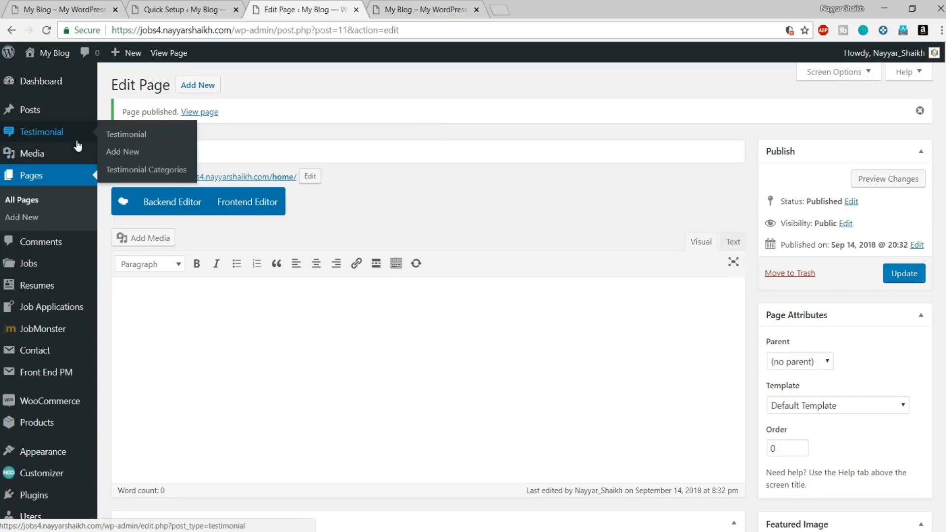
pyautogui.scroll(-4, 55, 220)
# In Reading settings, make the homepage the static 'Home' page and save
pyautogui.moveTo(35, 471)
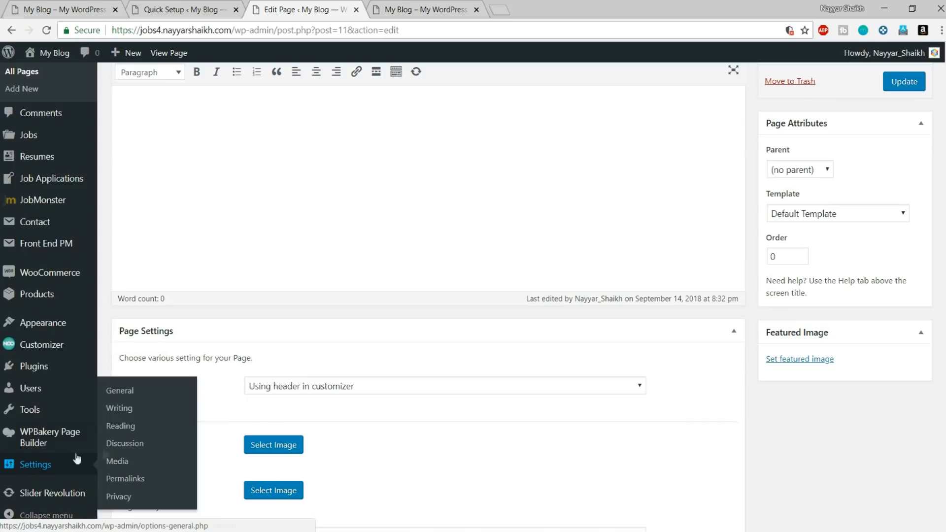
pyautogui.click(121, 426)
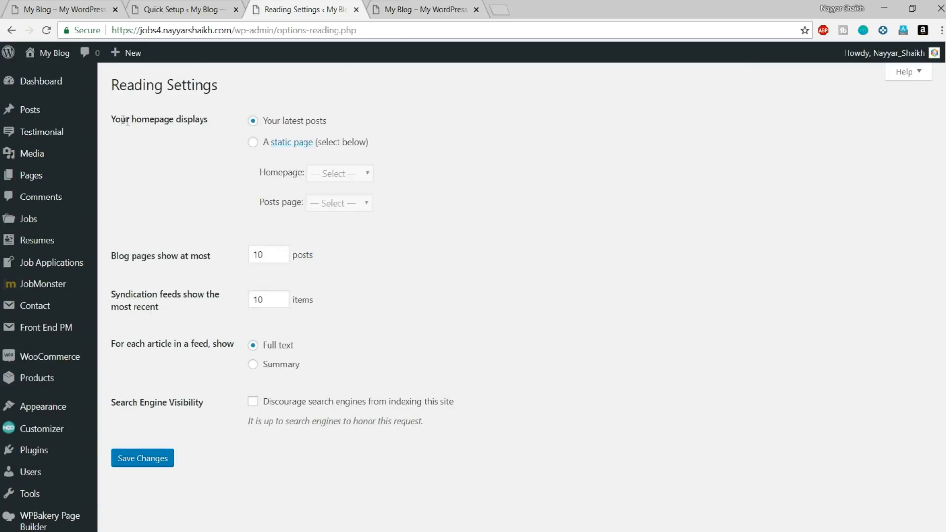
pyautogui.moveTo(111, 120); pyautogui.dragTo(212, 121)
pyautogui.click(212, 121)
pyautogui.moveTo(341, 125); pyautogui.dragTo(259, 125)
pyautogui.click(438, 125)
pyautogui.click(253, 142)
pyautogui.moveTo(260, 179); pyautogui.dragTo(362, 181)
pyautogui.click(362, 181)
pyautogui.click(345, 200)
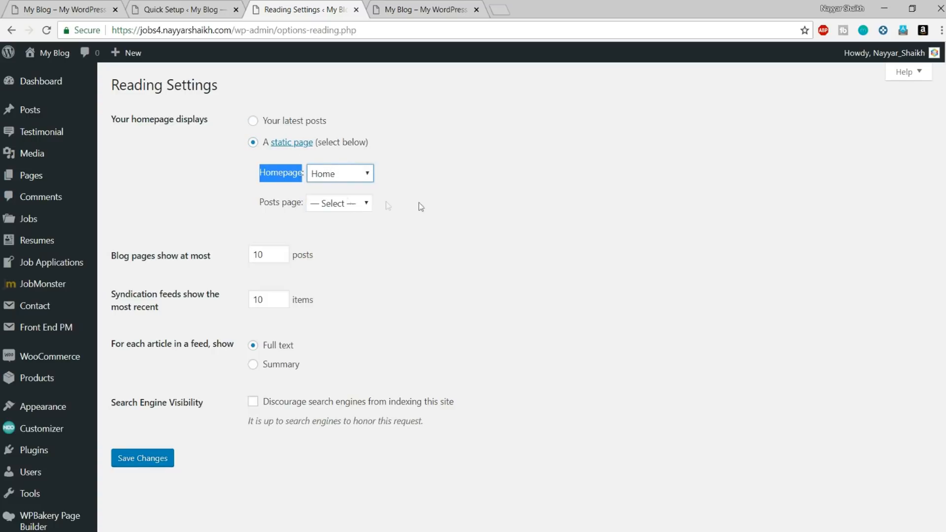
pyautogui.click(447, 176)
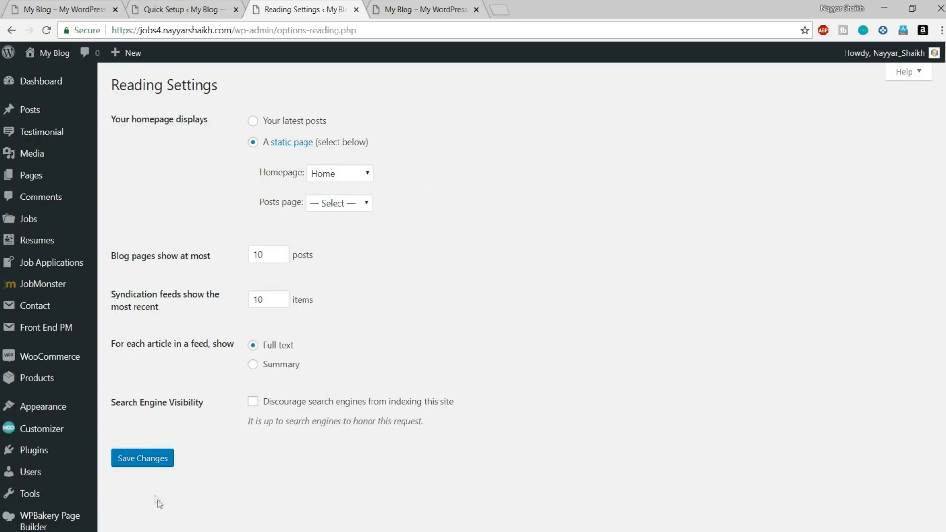
pyautogui.click(147, 460)
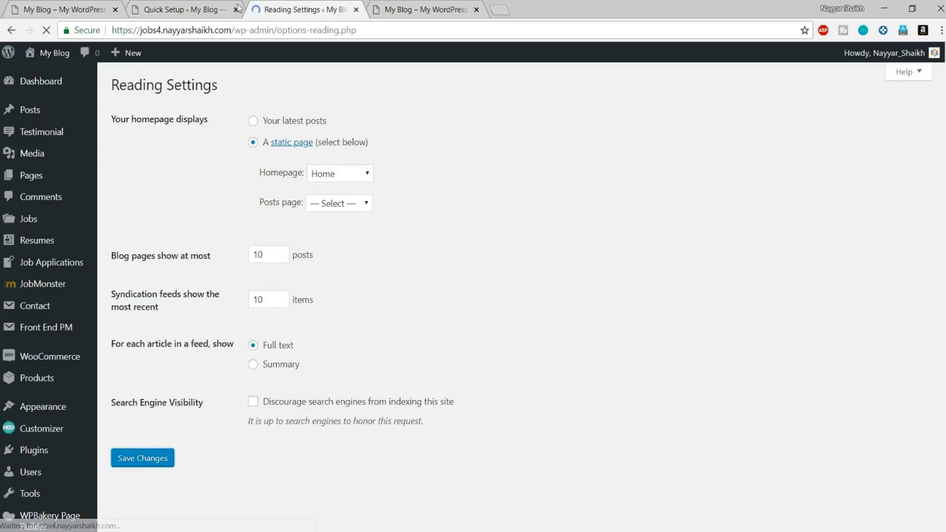
# Reload Quick Setup to confirm Front Page is Done, then close the Reading tab
pyautogui.click(211, 10)
pyautogui.click(47, 30)
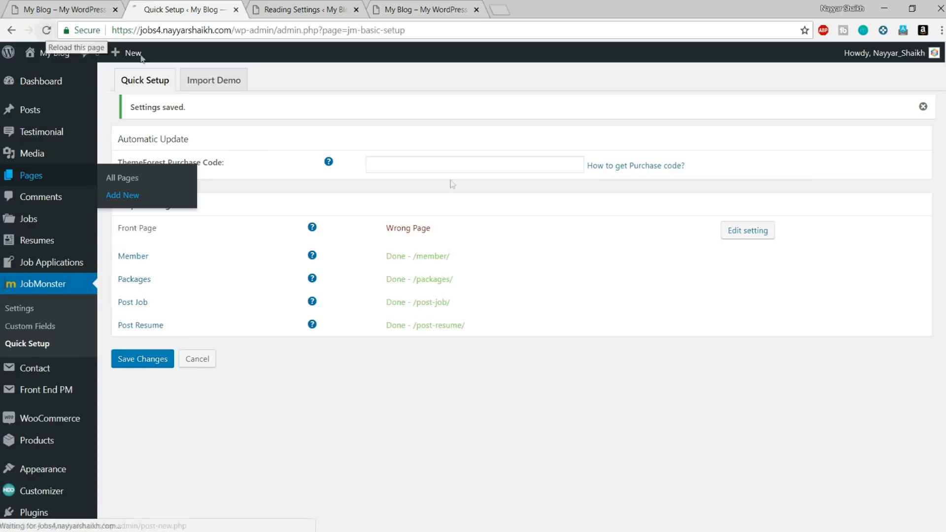
pyautogui.moveTo(495, 204); pyautogui.dragTo(440, 198)
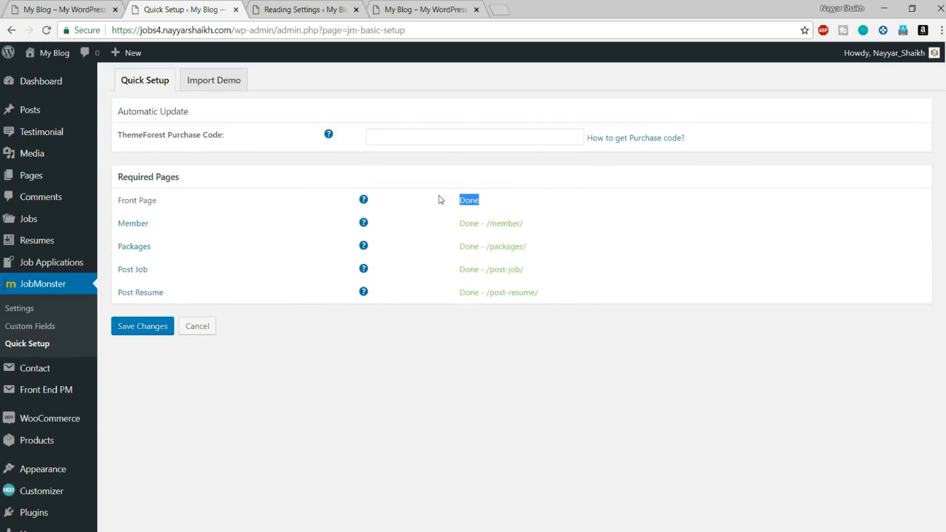
pyautogui.click(356, 9)
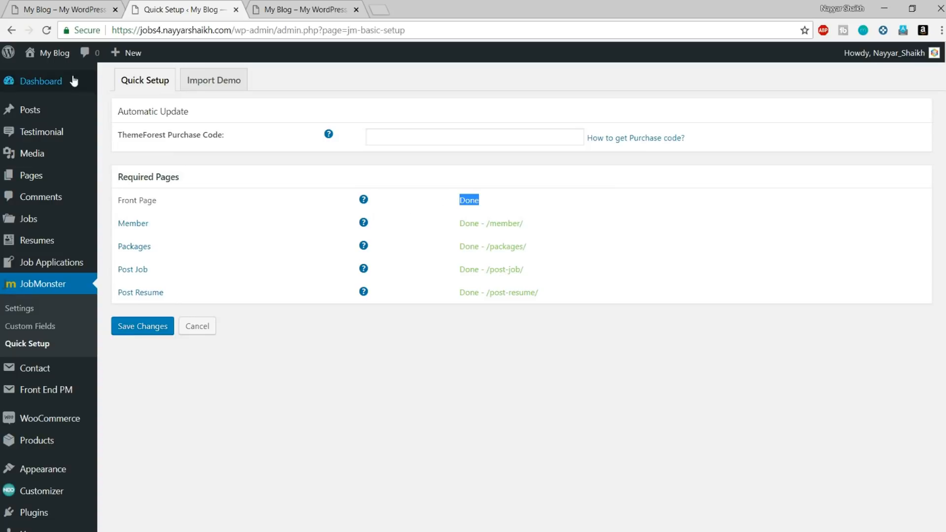
# Launch the WooCommerce Setup Wizard from the Welcome to WooCommerce dashboard notice
pyautogui.moveTo(47, 88)
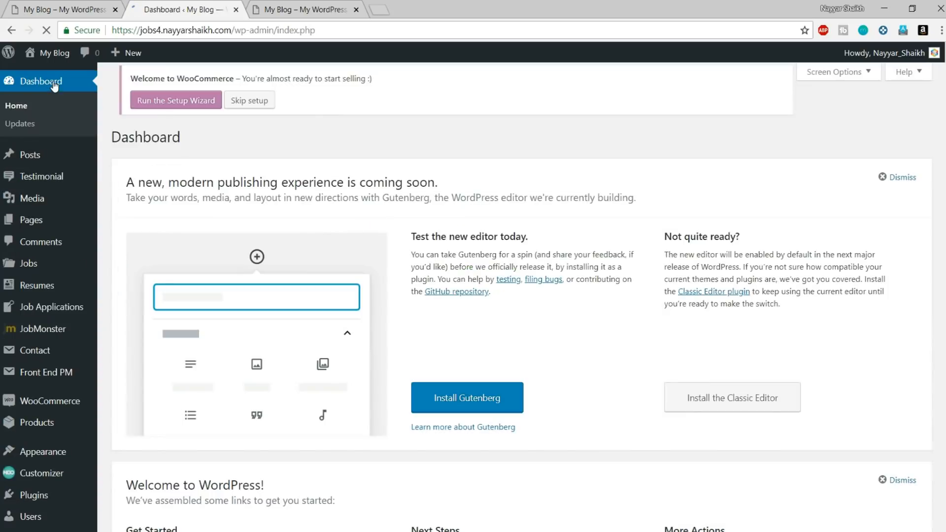
pyautogui.moveTo(125, 111); pyautogui.dragTo(229, 110)
pyautogui.click(230, 109)
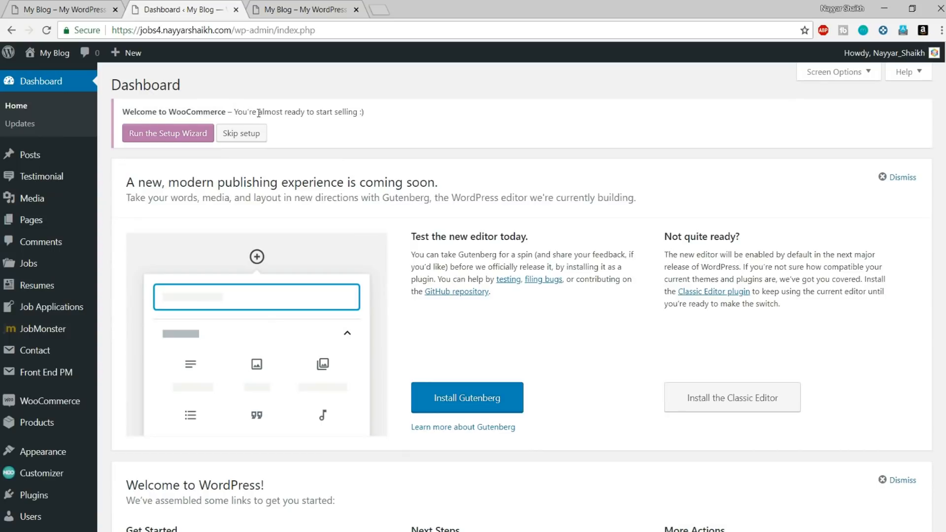
pyautogui.moveTo(369, 115); pyautogui.dragTo(234, 110)
pyautogui.click(382, 111)
pyautogui.click(165, 138)
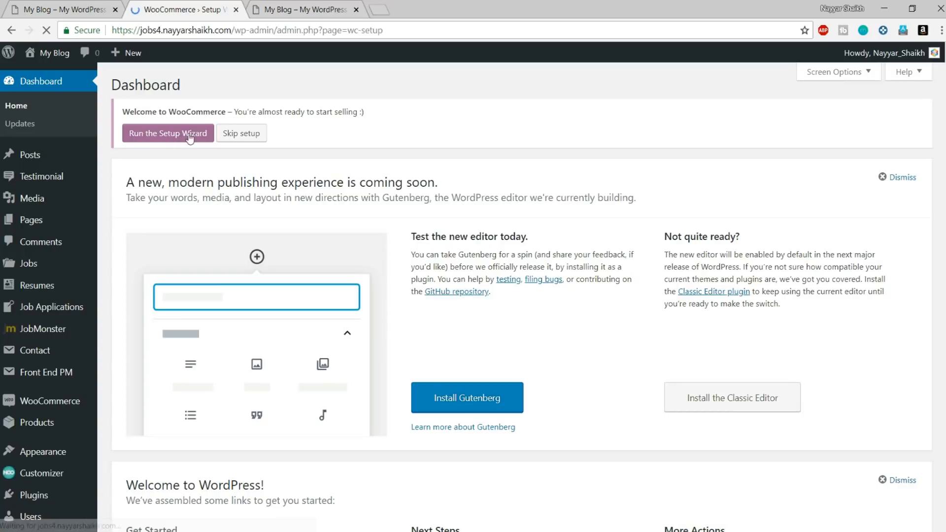
# Set the store location to India, fill in the store address, and choose Maharashtra as state
pyautogui.scroll(-1, 503, 217)
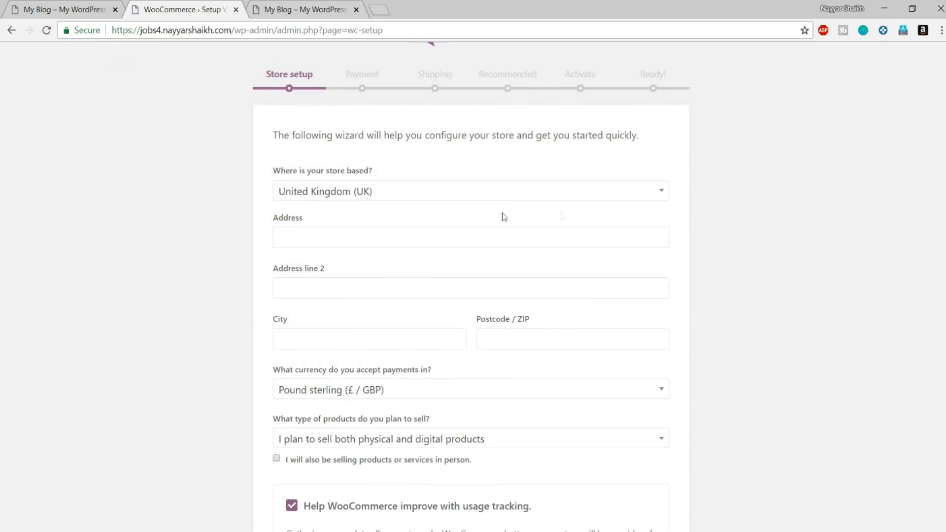
pyautogui.click(428, 199)
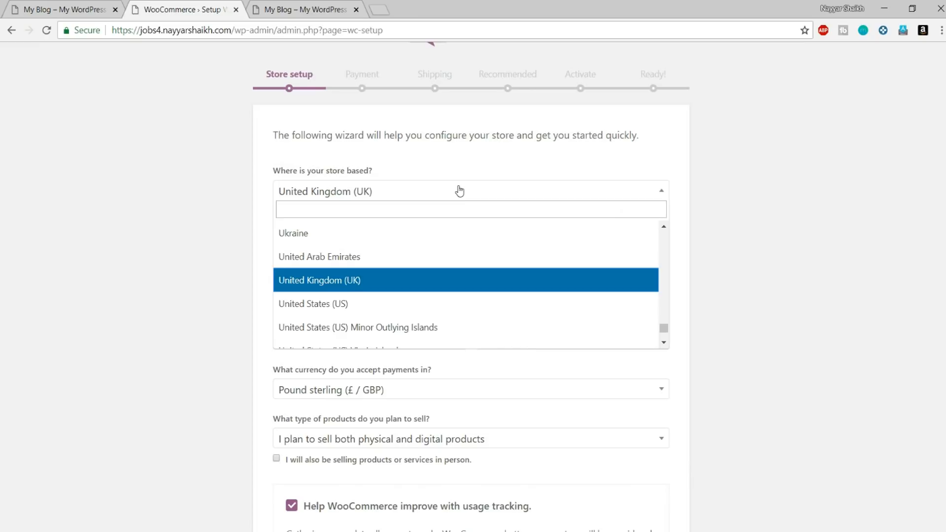
pyautogui.write('india')
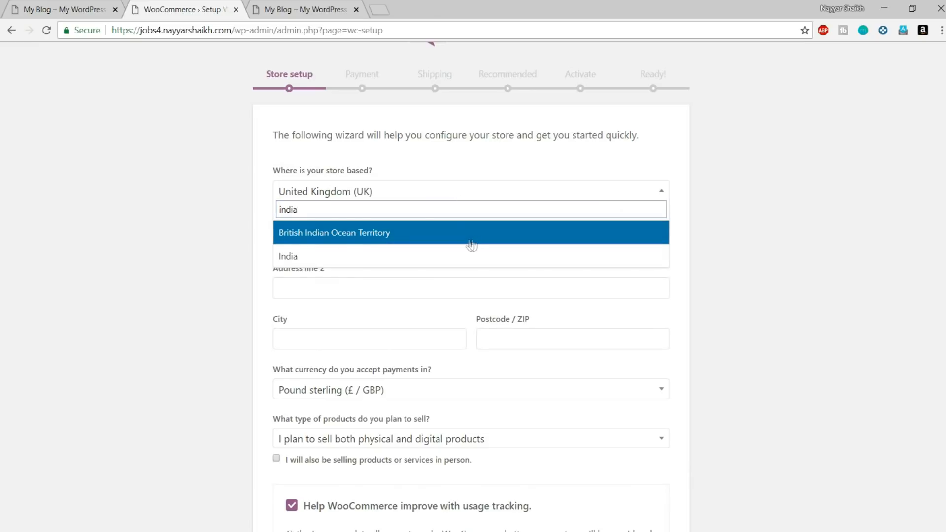
pyautogui.click(433, 255)
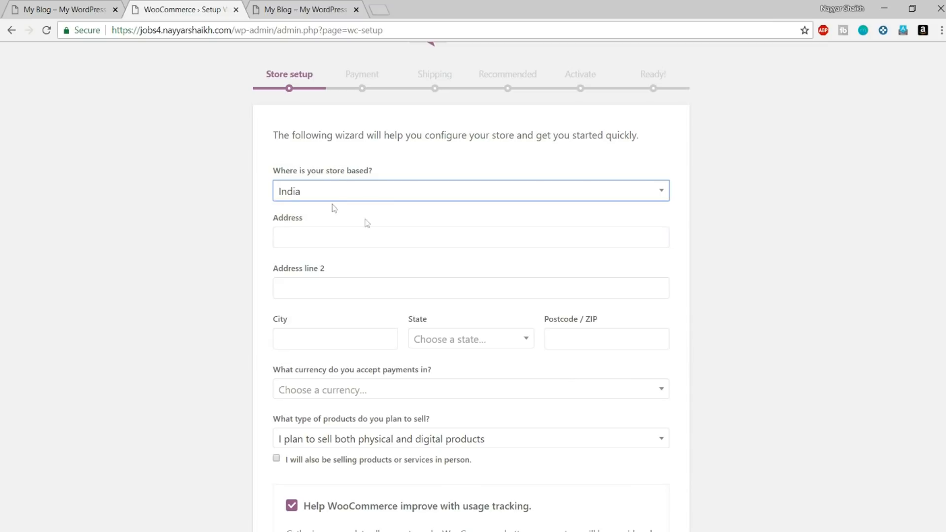
pyautogui.click(333, 242)
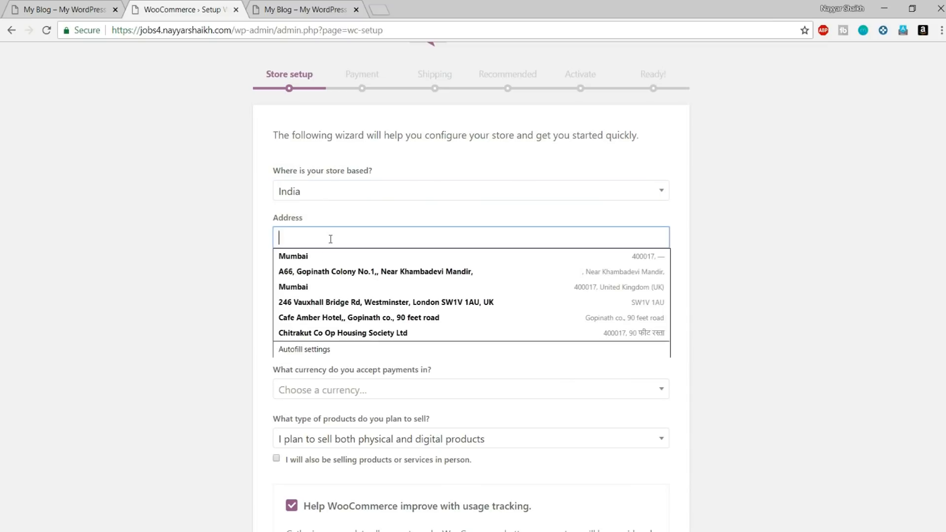
pyautogui.click(320, 256)
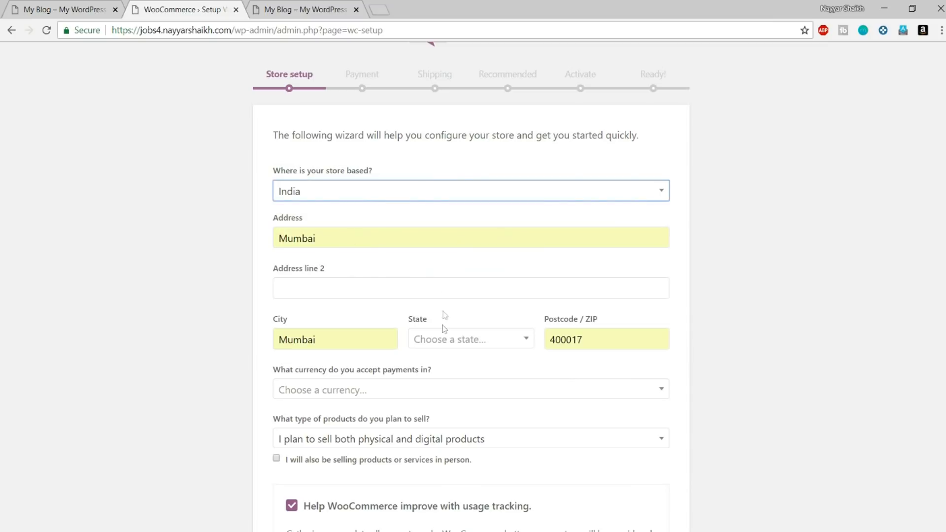
pyautogui.click(444, 341)
pyautogui.write('maha')
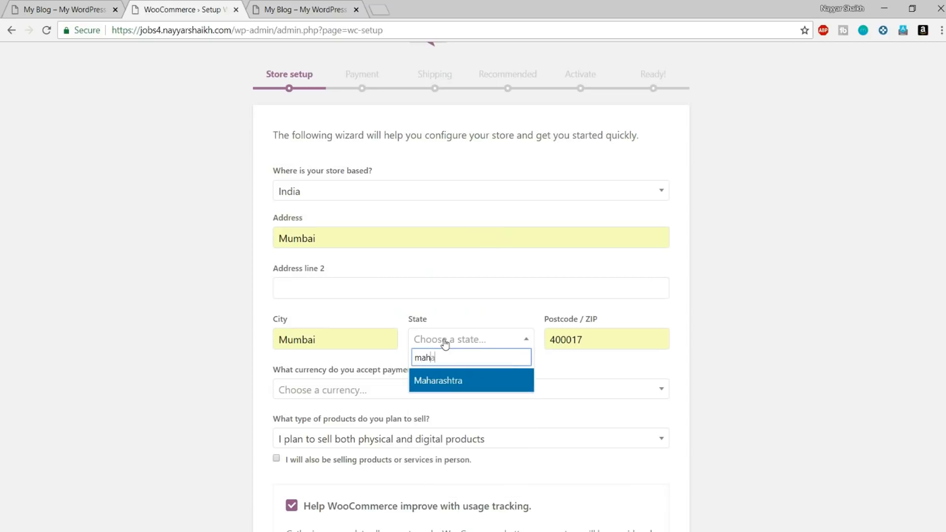
pyautogui.press('Return')
pyautogui.scroll(-4, 783, 309)
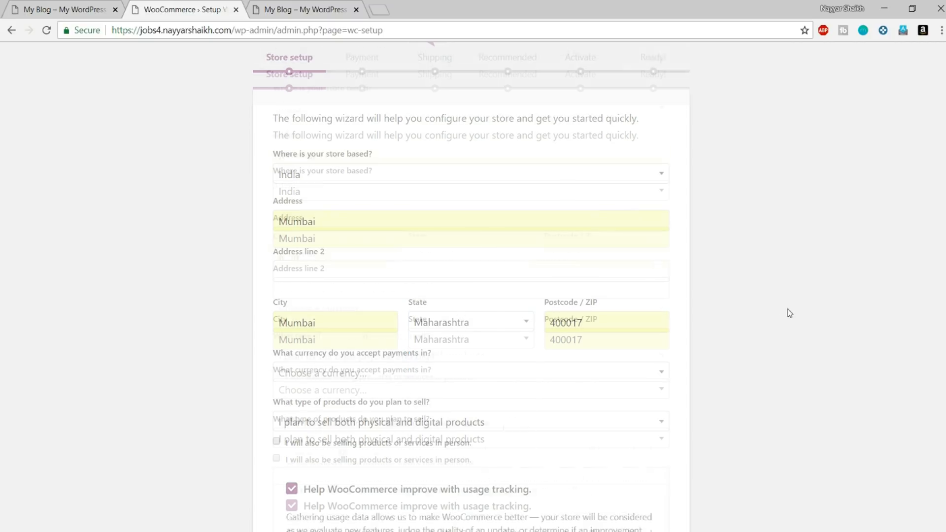
# Set currency to Indian rupee (INR) and keep selling both physical and digital products
pyautogui.click(421, 199)
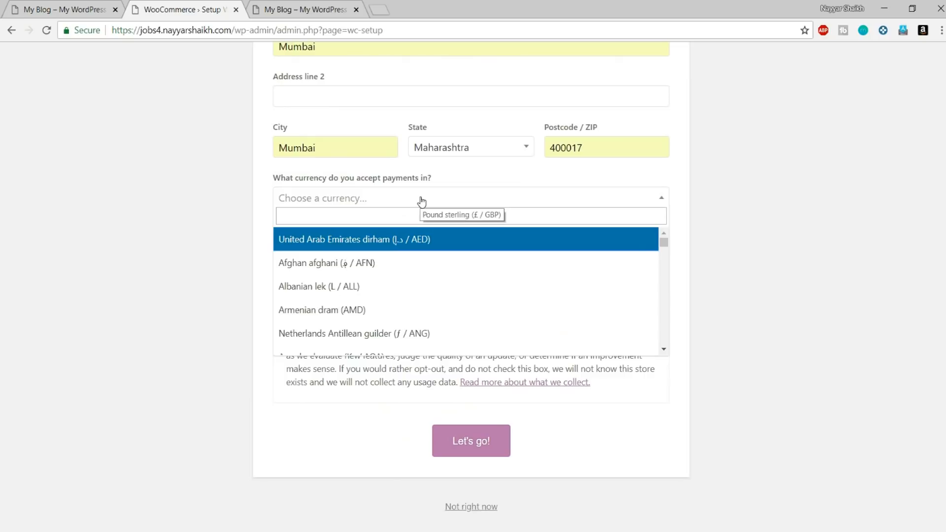
pyautogui.write('indi')
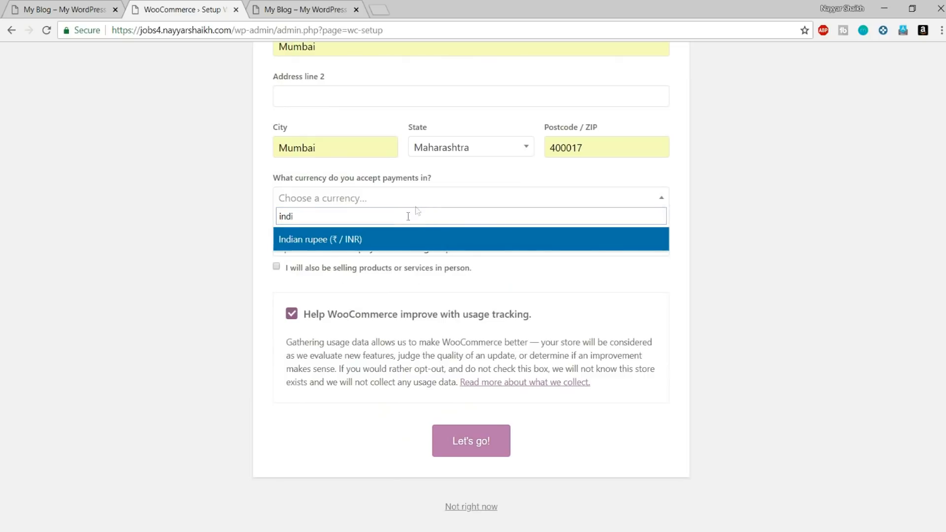
pyautogui.click(392, 240)
pyautogui.click(392, 247)
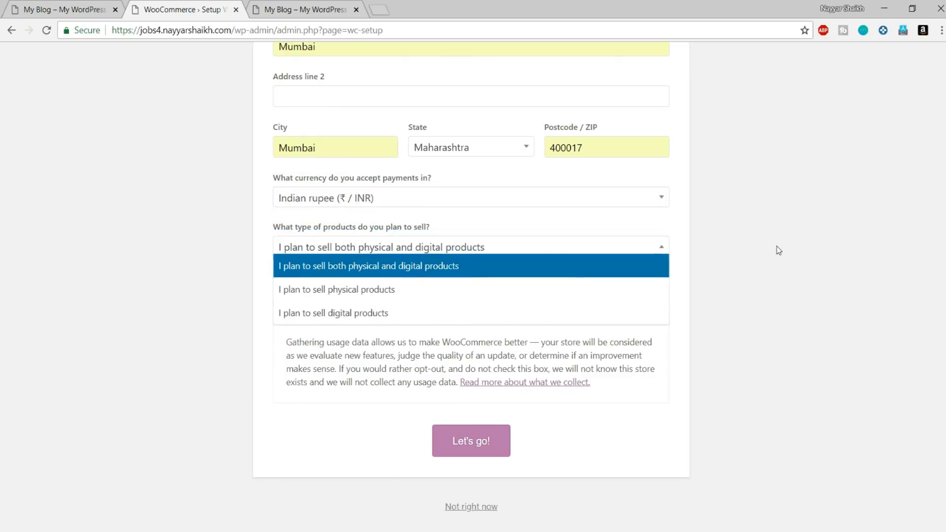
pyautogui.click(399, 251)
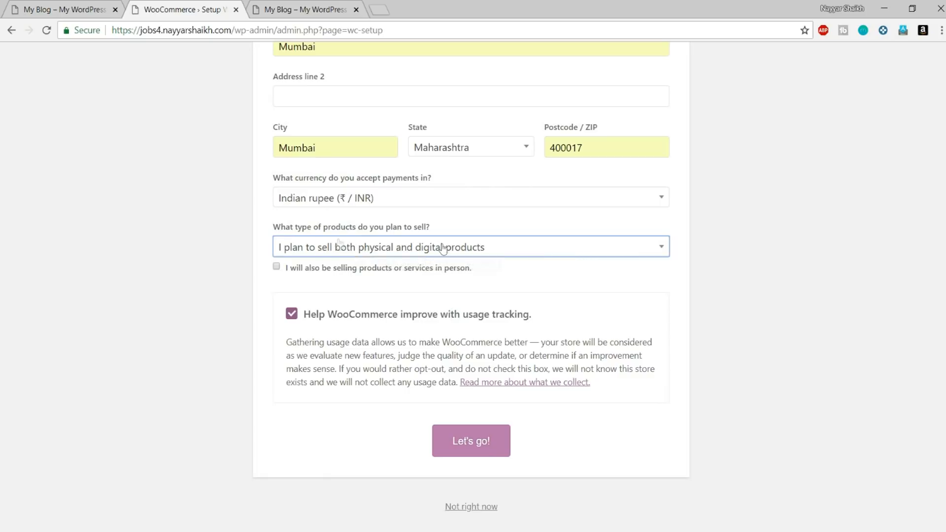
# Submit store details, accept payment defaults, and switch off both flat-rate shipping zones
pyautogui.click(460, 454)
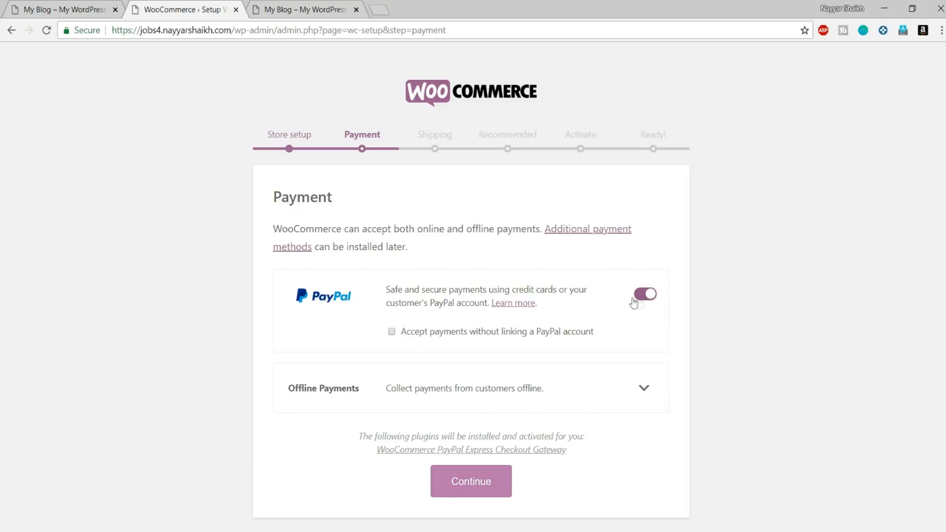
pyautogui.click(485, 489)
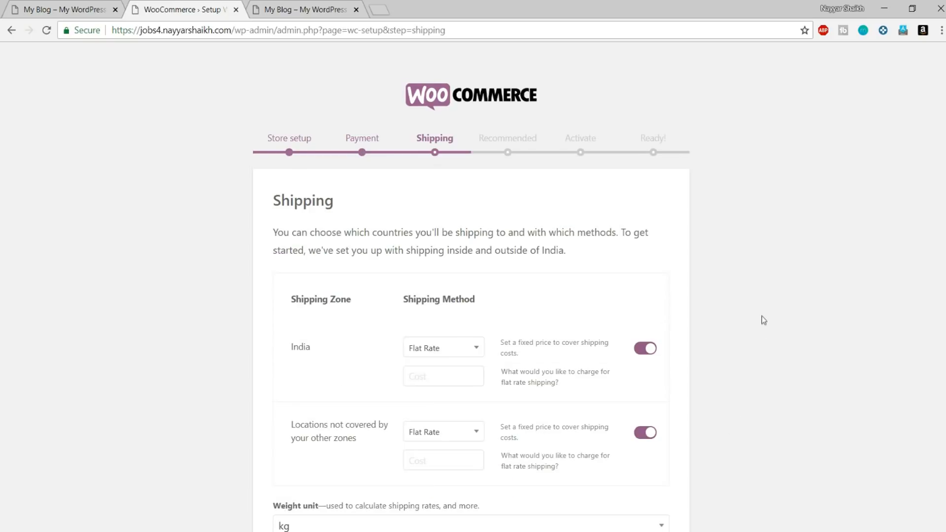
pyautogui.scroll(-1, 764, 320)
pyautogui.click(641, 285)
pyautogui.click(645, 369)
pyautogui.scroll(-1, 762, 355)
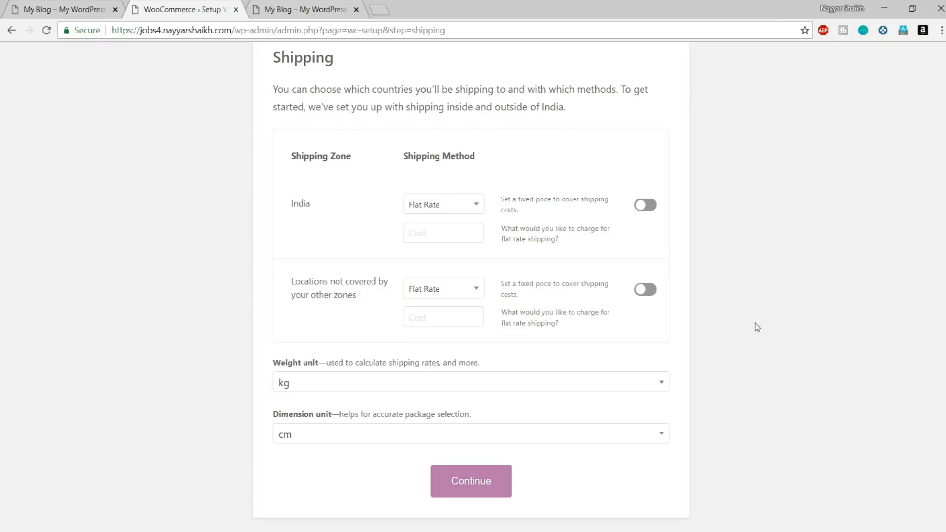
# Continue past shipping, decline MailChimp, and skip the Jetpack step to finish the wizard
pyautogui.click(453, 490)
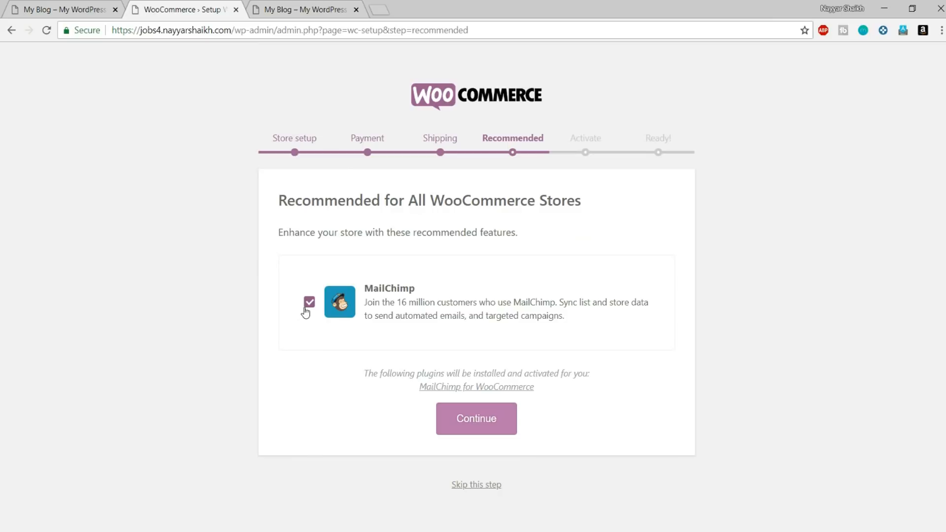
pyautogui.click(309, 302)
pyautogui.click(472, 394)
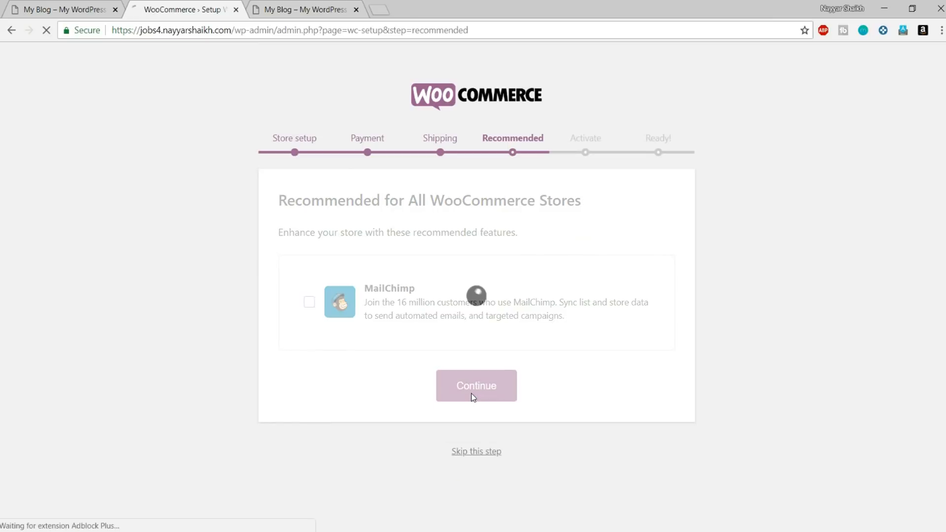
pyautogui.scroll(-4, 534, 405)
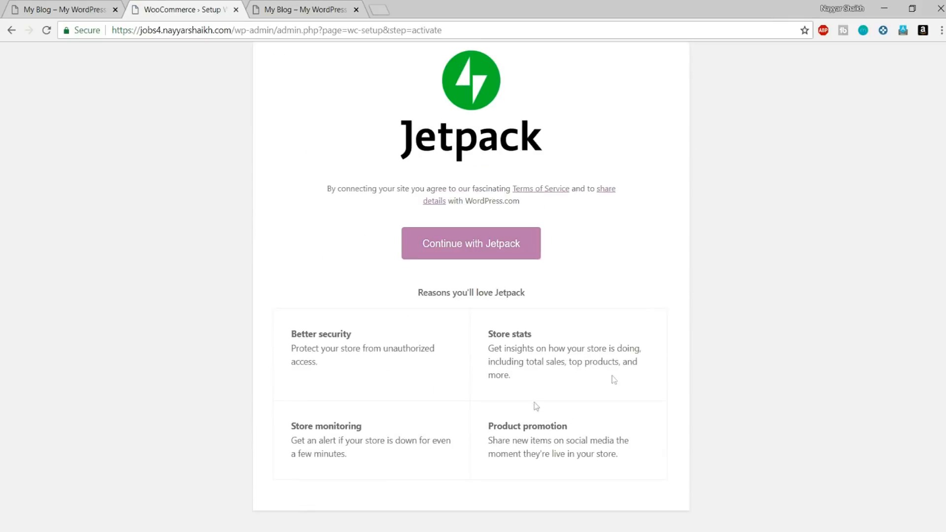
pyautogui.click(471, 504)
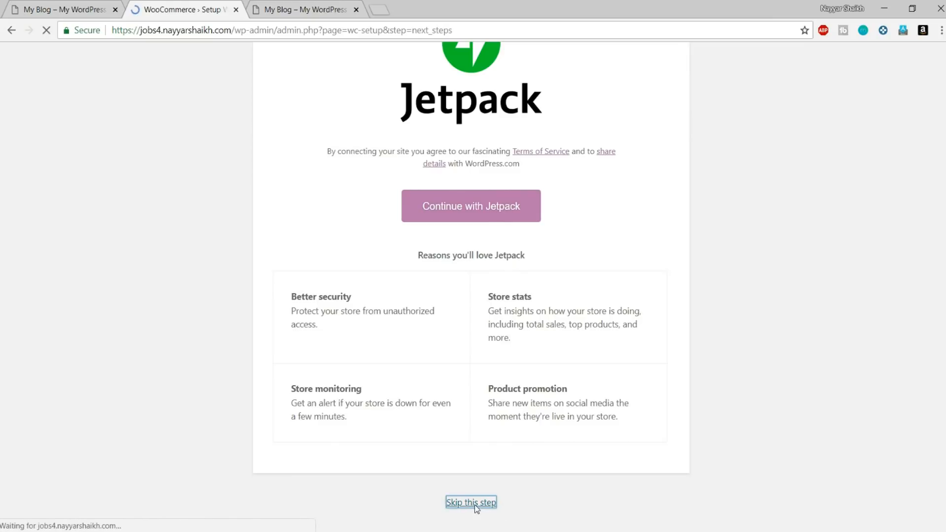
pyautogui.scroll(-3, 650, 431)
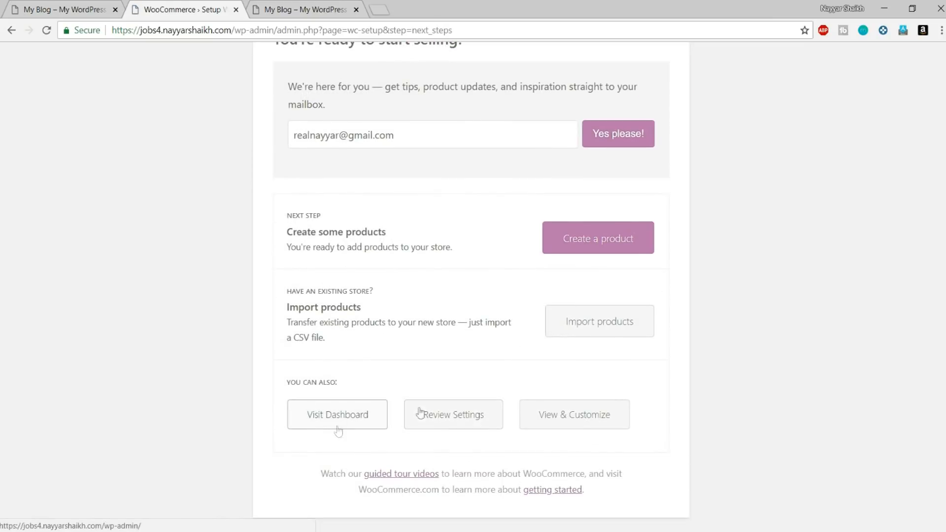
# Return to the dashboard and browse all 11 pages, including new Cart, Checkout, My account and Shop
pyautogui.click(349, 423)
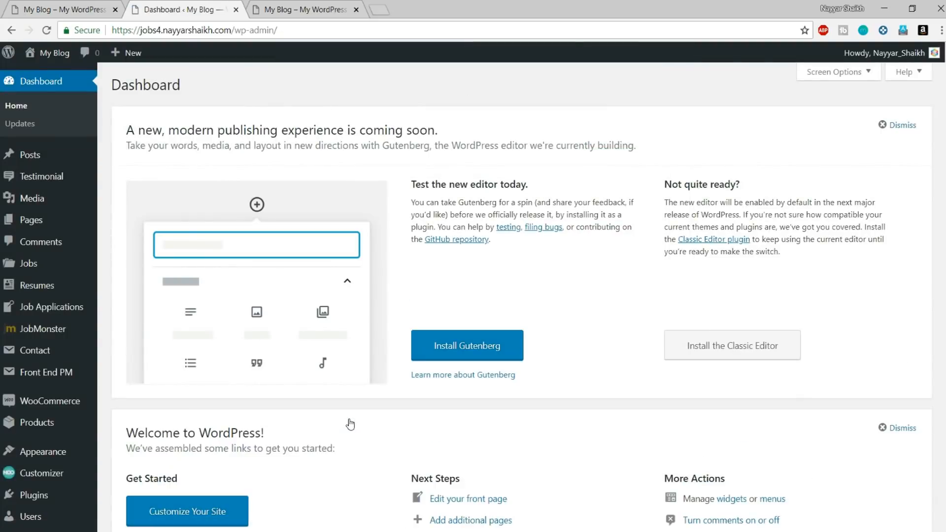
pyautogui.moveTo(42, 231)
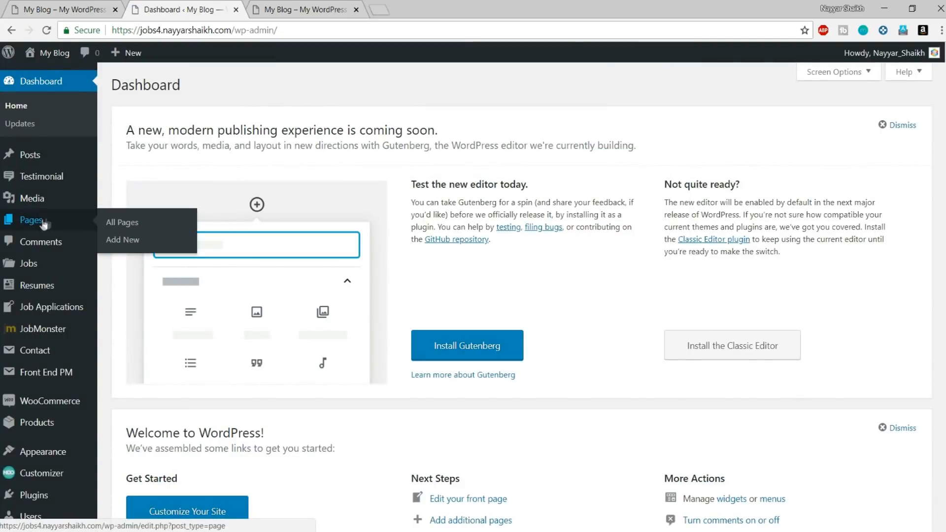
pyautogui.click(42, 229)
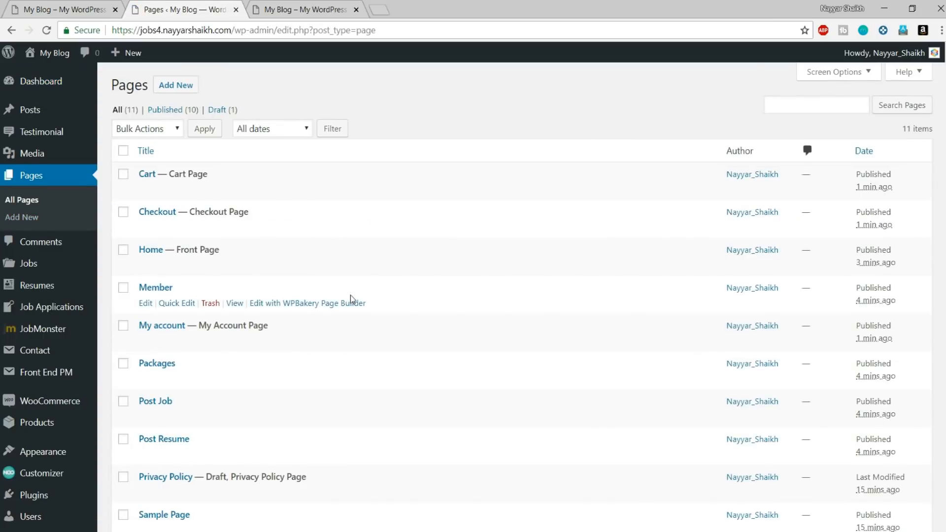
pyautogui.scroll(-4, 350, 296)
pyautogui.scroll(4, 350, 354)
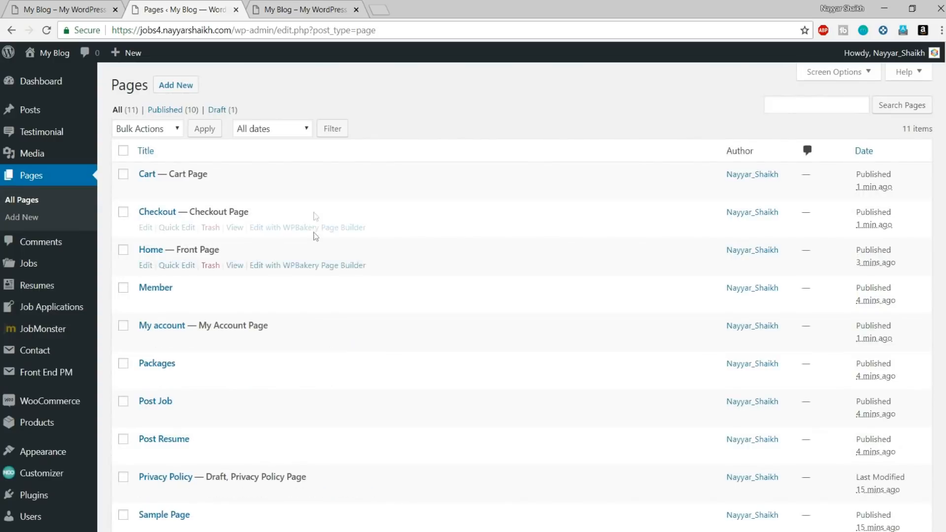
pyautogui.scroll(-1, 215, 400)
pyautogui.scroll(-3, 216, 400)
pyautogui.scroll(4, 211, 395)
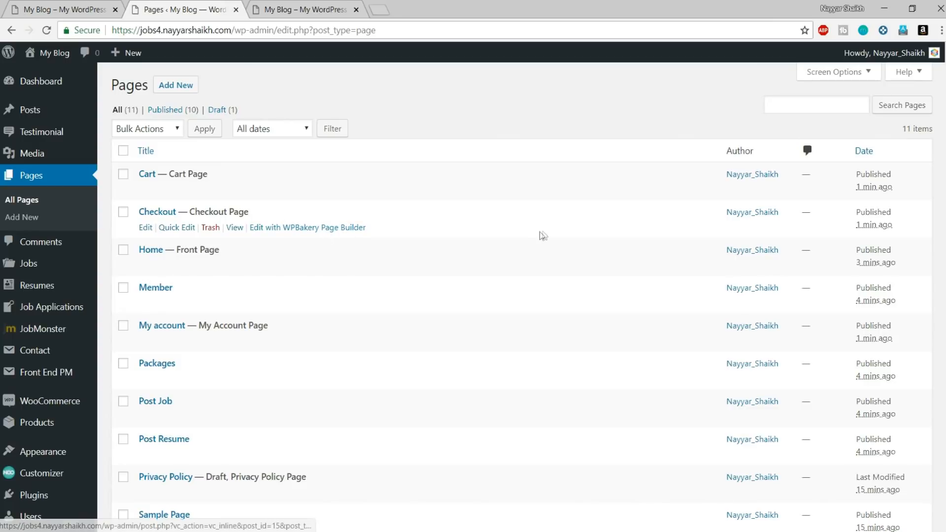
pyautogui.scroll(-3, 542, 233)
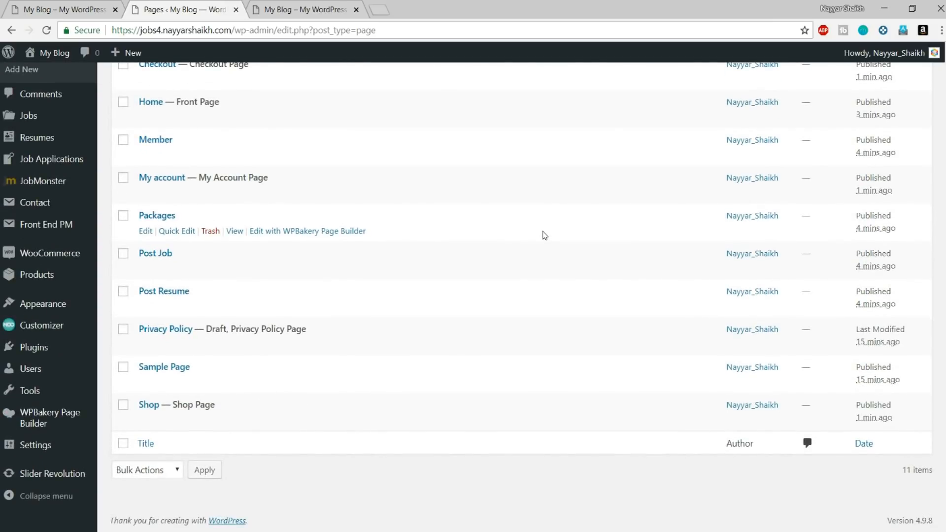
pyautogui.scroll(3, 545, 228)
pyautogui.moveTo(45, 311)
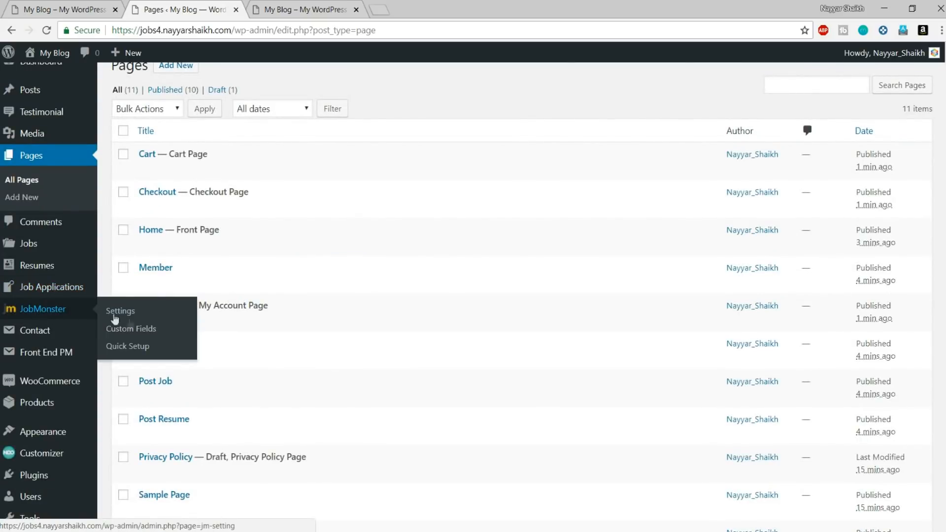
# Open JobMonster's job Custom Fields list (Cover Image, Job Category, Closing Date), then switch to the live site tab
pyautogui.click(134, 333)
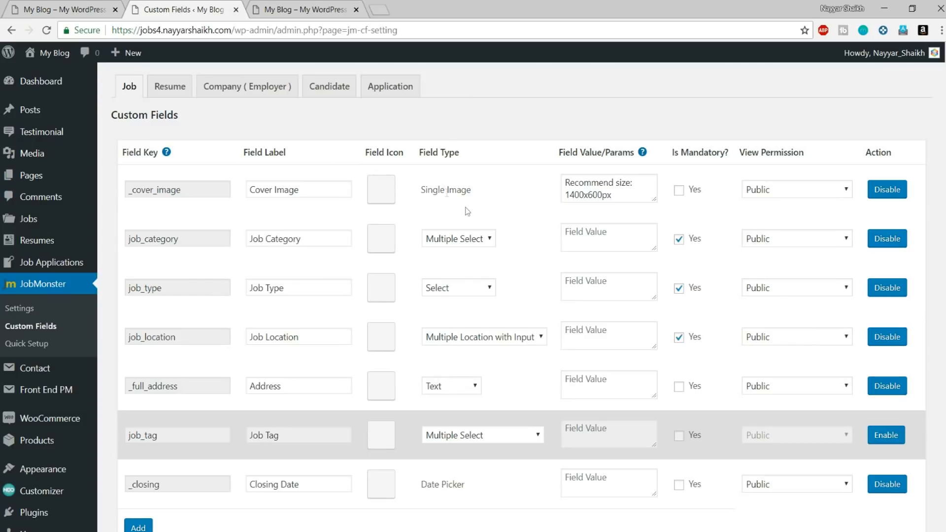
pyautogui.scroll(-4, 494, 203)
pyautogui.scroll(4, 506, 268)
pyautogui.click(74, 5)
pyautogui.click(191, 6)
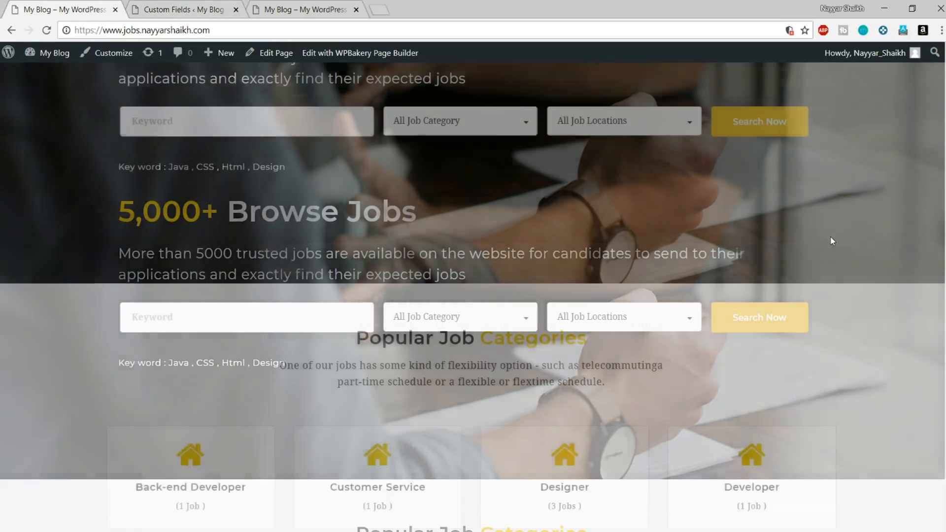
pyautogui.scroll(-12, 831, 241)
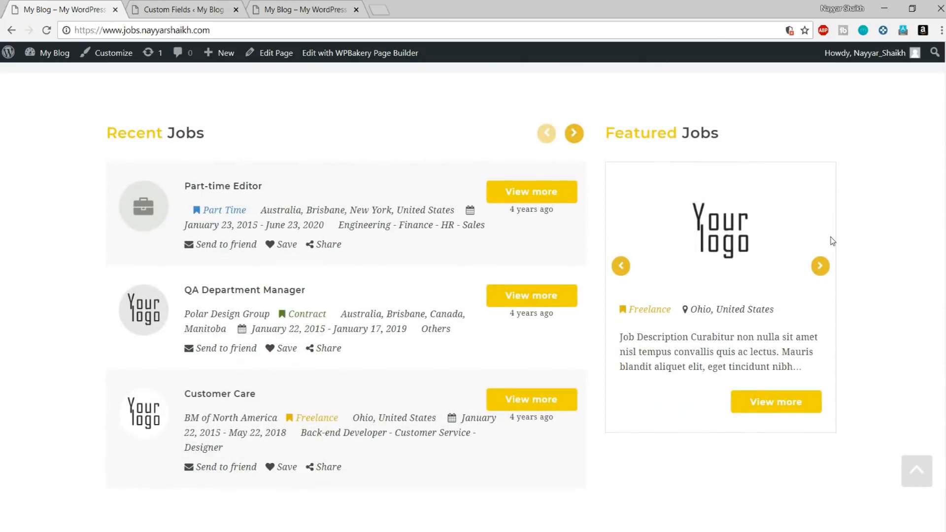
pyautogui.click(377, 229)
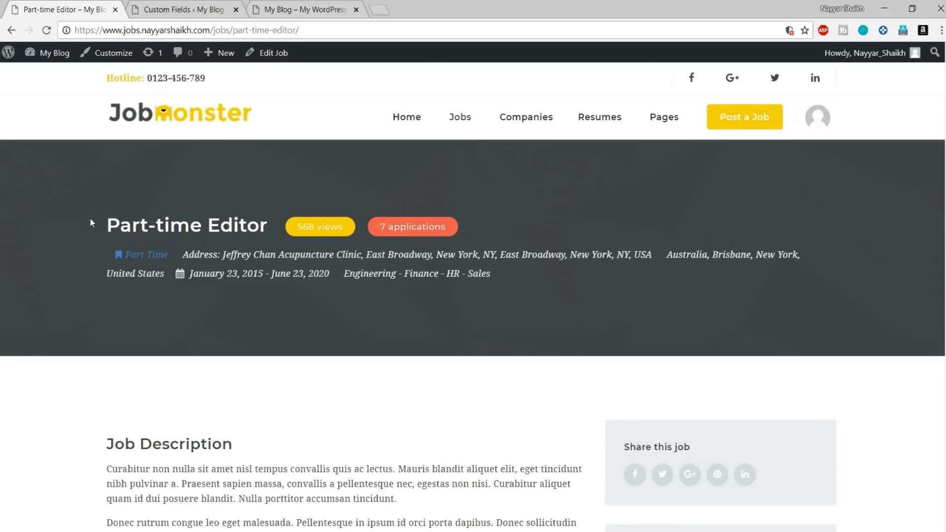
pyautogui.moveTo(90, 223); pyautogui.dragTo(236, 218)
pyautogui.scroll(-15, 312, 294)
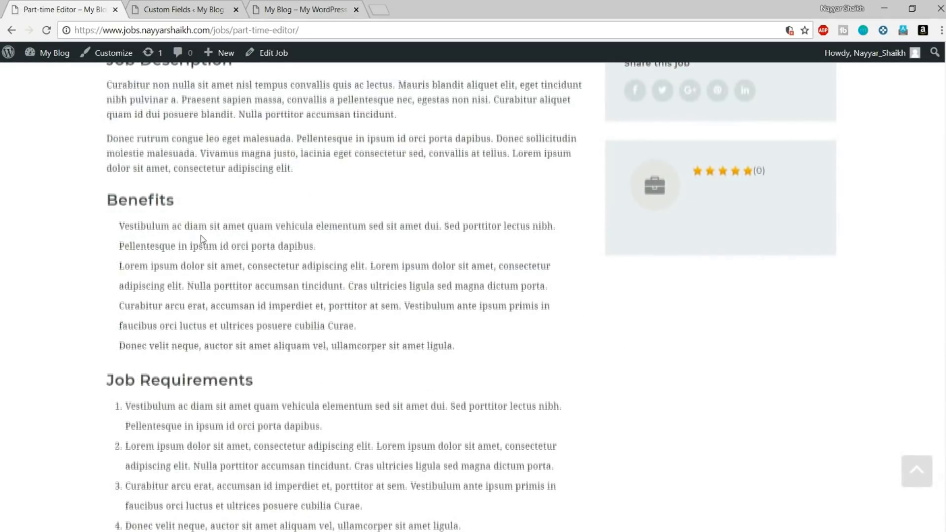
pyautogui.scroll(3, 306, 276)
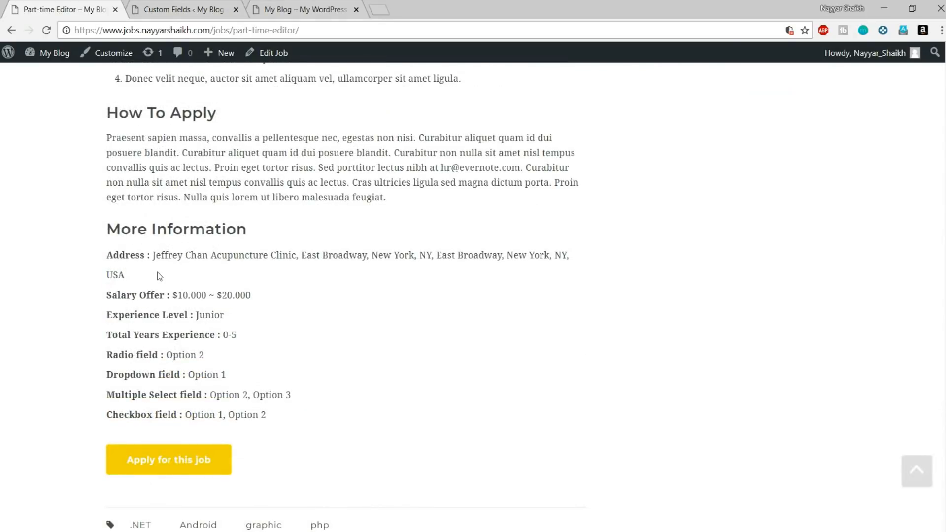
pyautogui.moveTo(106, 301); pyautogui.dragTo(186, 295)
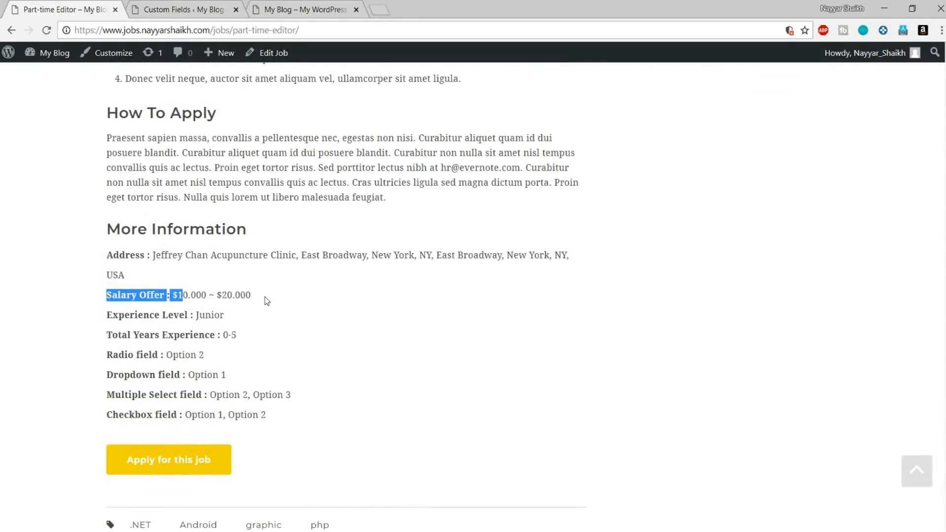
pyautogui.click(266, 301)
pyautogui.moveTo(255, 313); pyautogui.dragTo(103, 317)
pyautogui.moveTo(232, 339); pyautogui.dragTo(120, 335)
pyautogui.scroll(-7, 316, 335)
pyautogui.scroll(7, 308, 353)
pyautogui.scroll(-5, 445, 401)
pyautogui.scroll(-3, 467, 309)
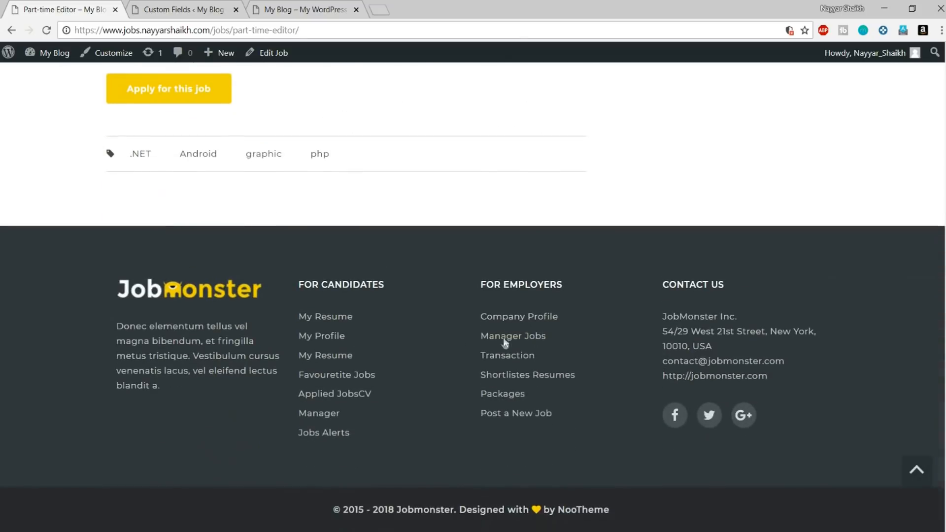
pyautogui.scroll(5, 396, 269)
pyautogui.scroll(5, 399, 270)
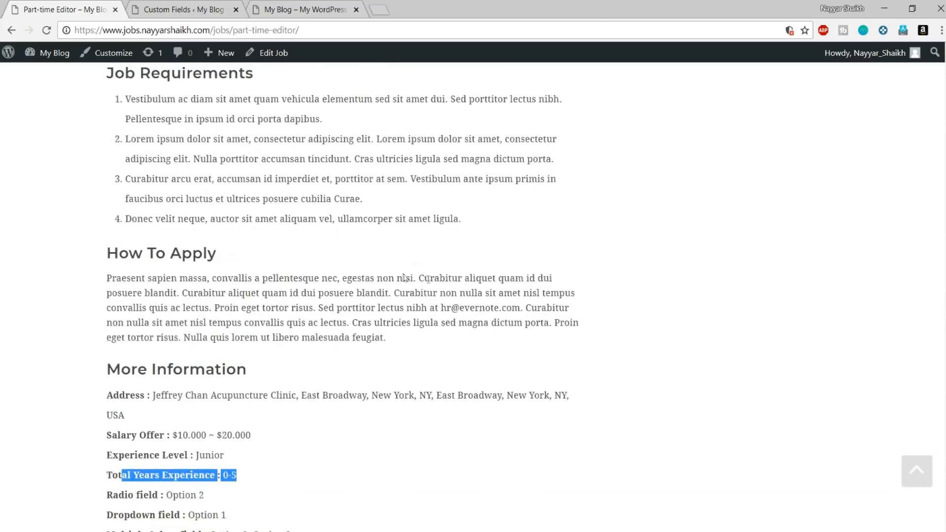
pyautogui.click(403, 277)
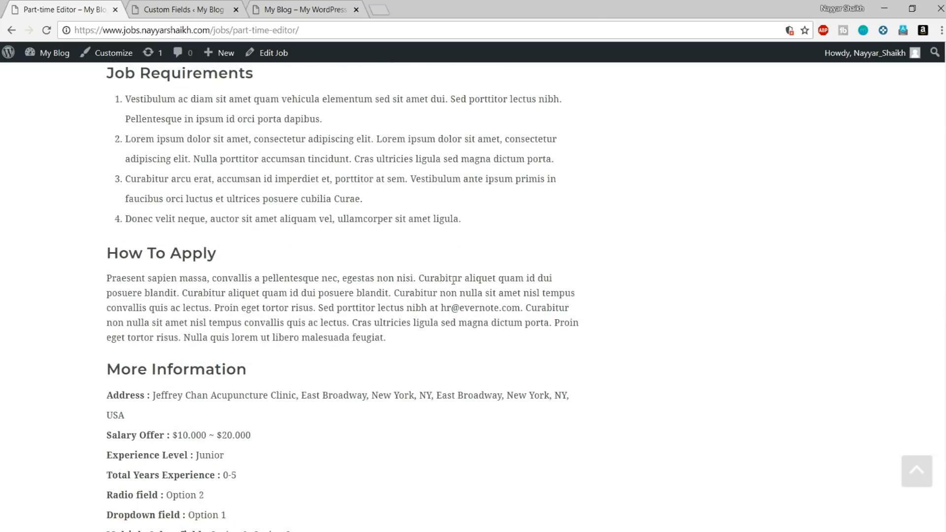
pyautogui.scroll(-4, 453, 280)
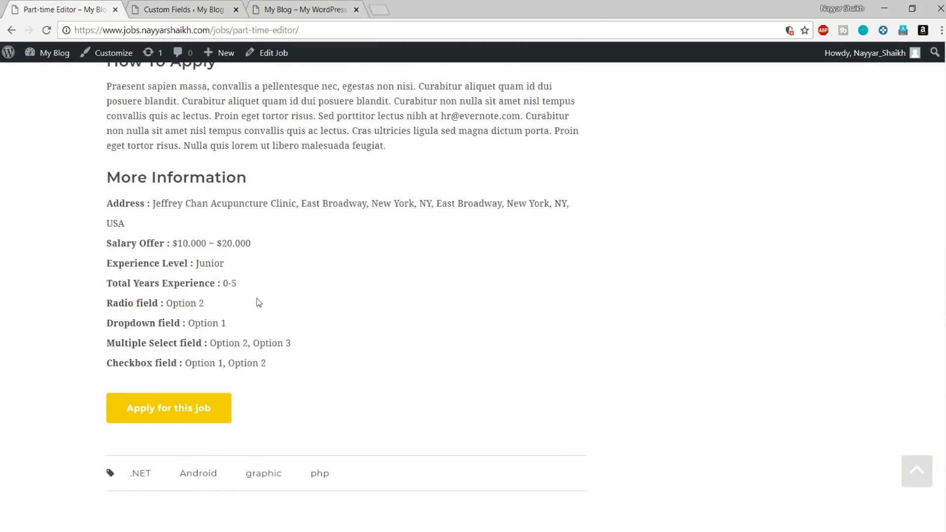
pyautogui.scroll(-1, 259, 302)
pyautogui.hotkey('ctrl', 'Tab')
pyautogui.scroll(-1, 306, 345)
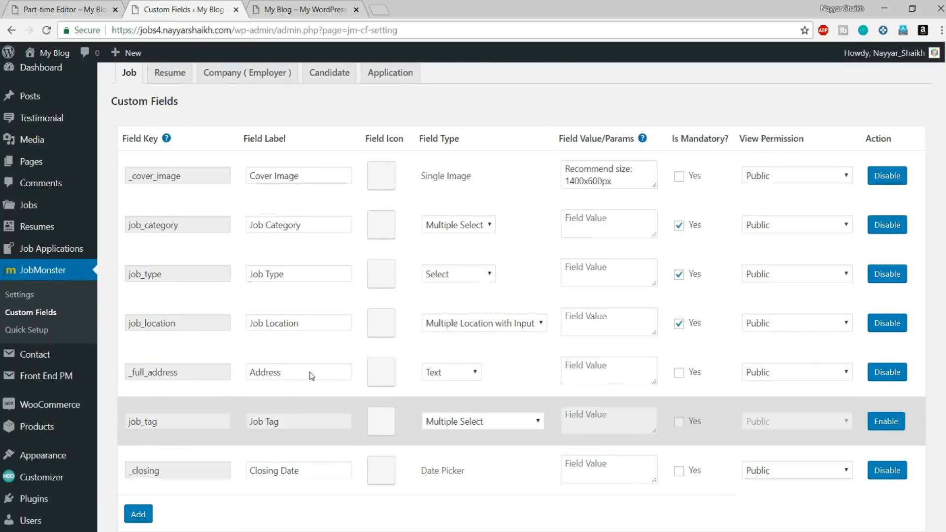
# Compare the Part-time Editor job's Salary Offer and Experience Level lines with the custom fields table
pyautogui.scroll(-2, 311, 375)
pyautogui.click(54, 8)
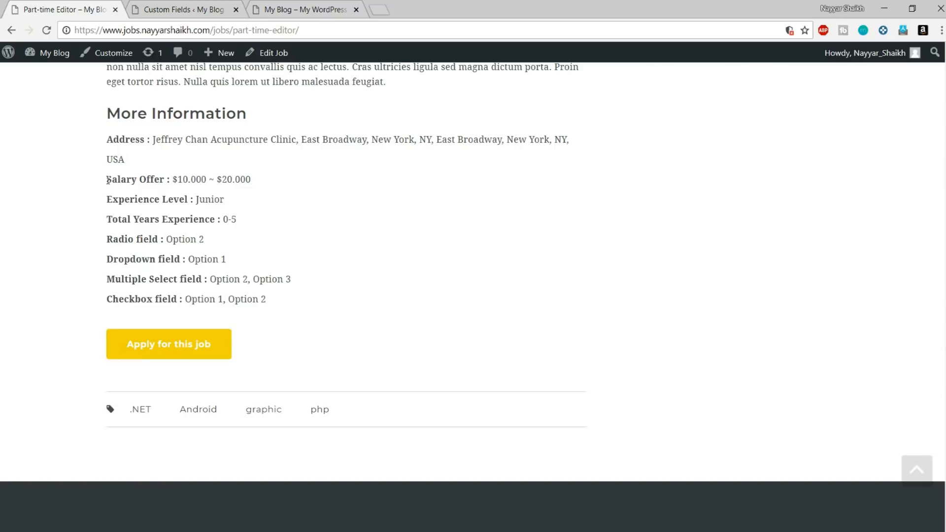
pyautogui.moveTo(108, 180); pyautogui.dragTo(241, 180)
pyautogui.moveTo(107, 199); pyautogui.dragTo(239, 202)
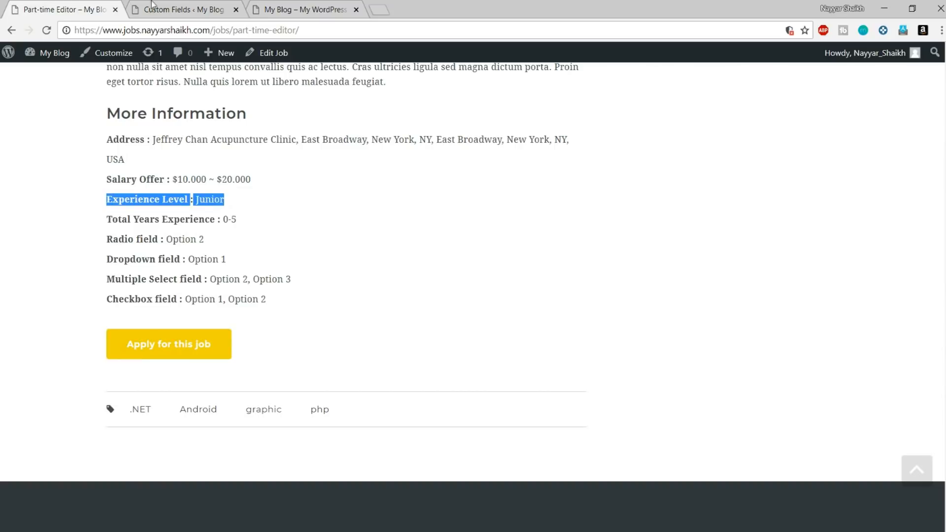
pyautogui.click(151, 9)
pyautogui.scroll(3, 600, 412)
pyautogui.scroll(-6, 600, 411)
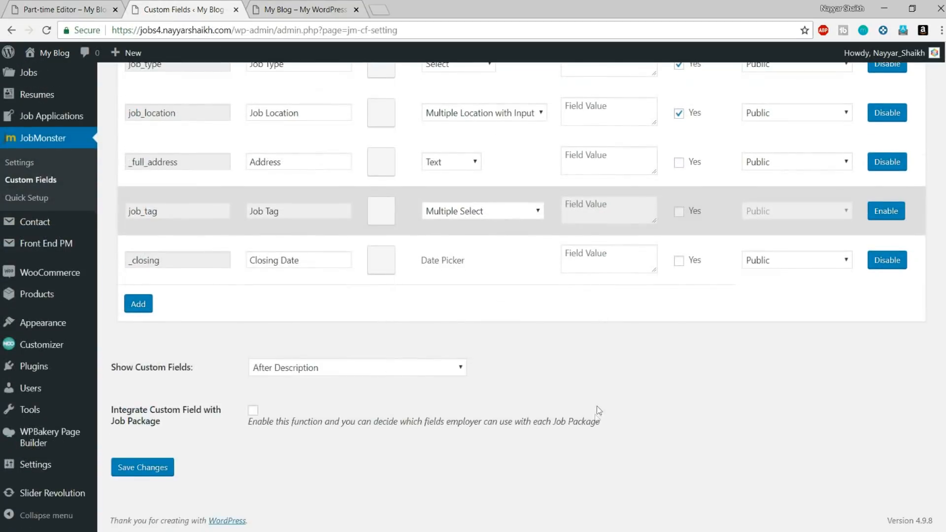
pyautogui.scroll(5, 599, 410)
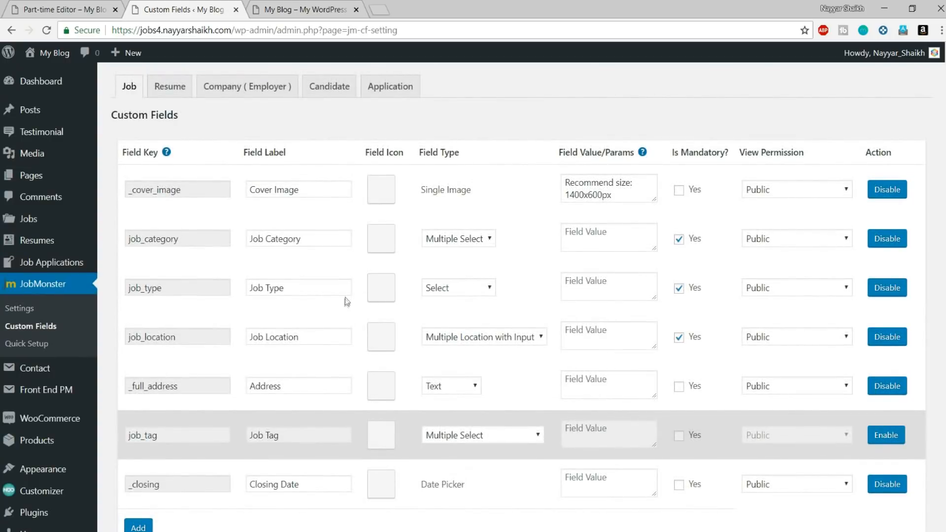
pyautogui.scroll(-3, 349, 334)
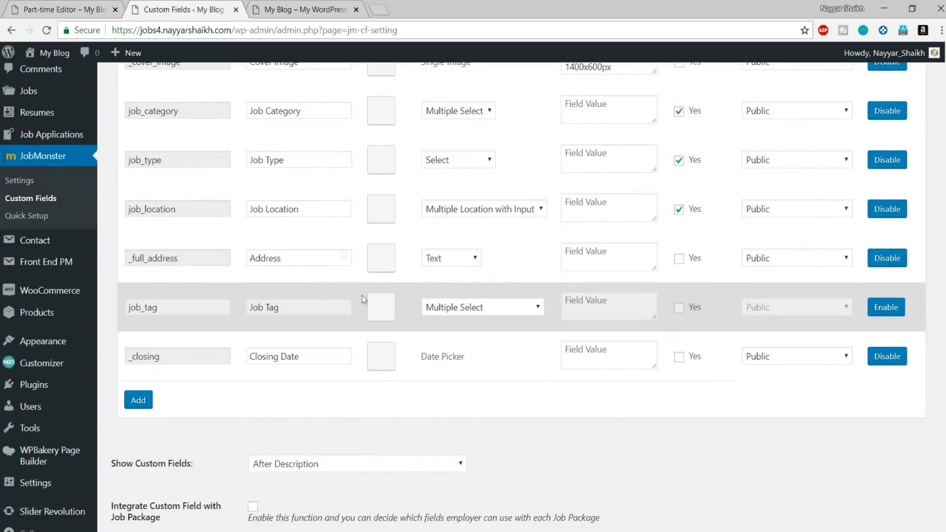
pyautogui.scroll(3, 465, 358)
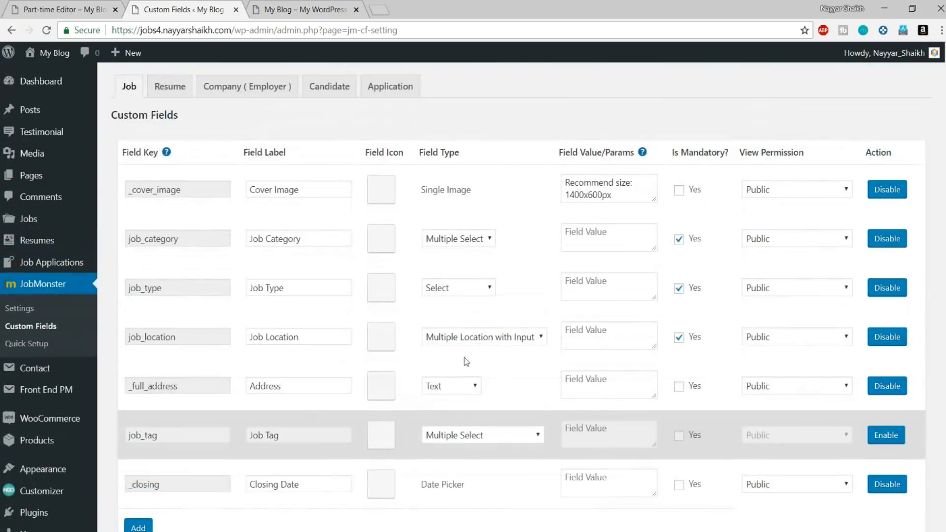
pyautogui.click(86, 12)
pyautogui.click(182, 9)
# Add a new blank custom field row below Closing Date
pyautogui.scroll(-5, 433, 299)
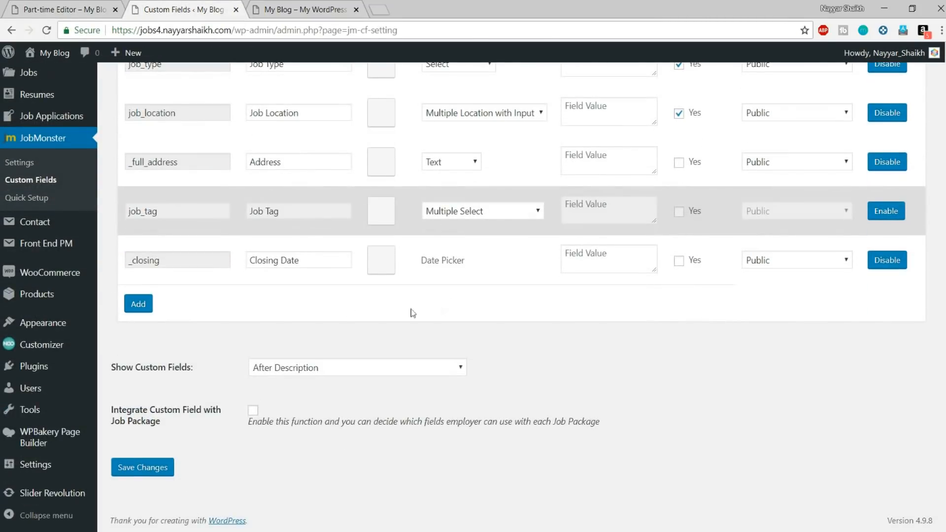
pyautogui.click(139, 304)
pyautogui.scroll(-1, 285, 313)
# Enter 'salary' as the new custom field's key and 'Salary' as its label
pyautogui.click(183, 262)
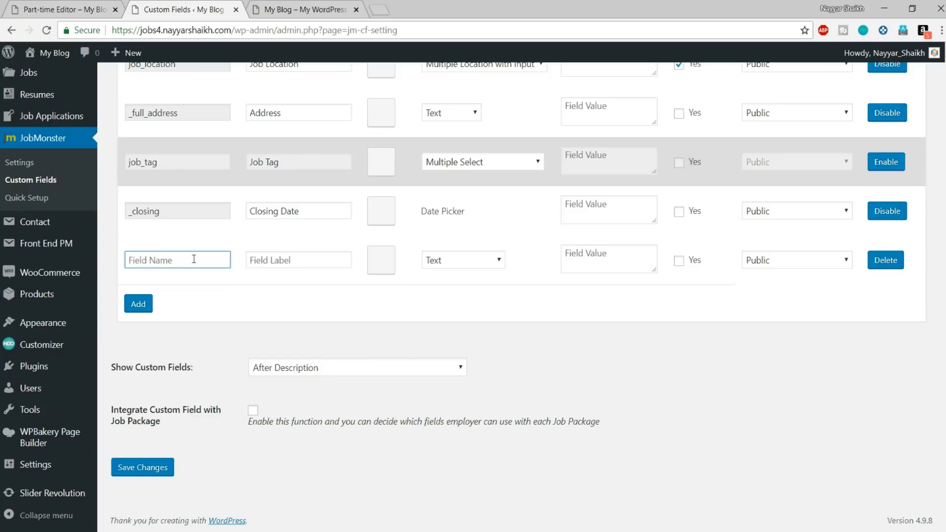
pyautogui.write('salary')
pyautogui.moveTo(185, 258); pyautogui.dragTo(124, 252)
pyautogui.click(186, 258)
pyautogui.click(142, 162)
pyautogui.click(176, 258)
pyautogui.click(143, 162)
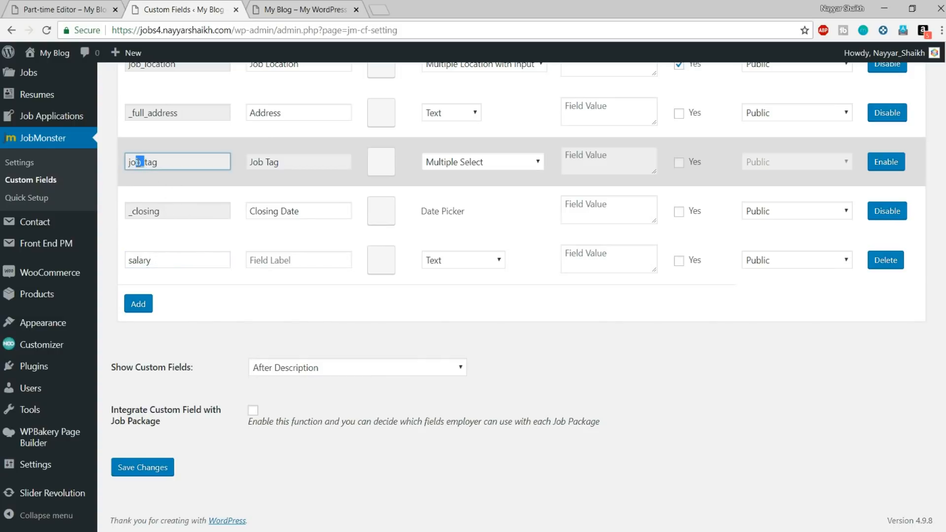
pyautogui.click(182, 263)
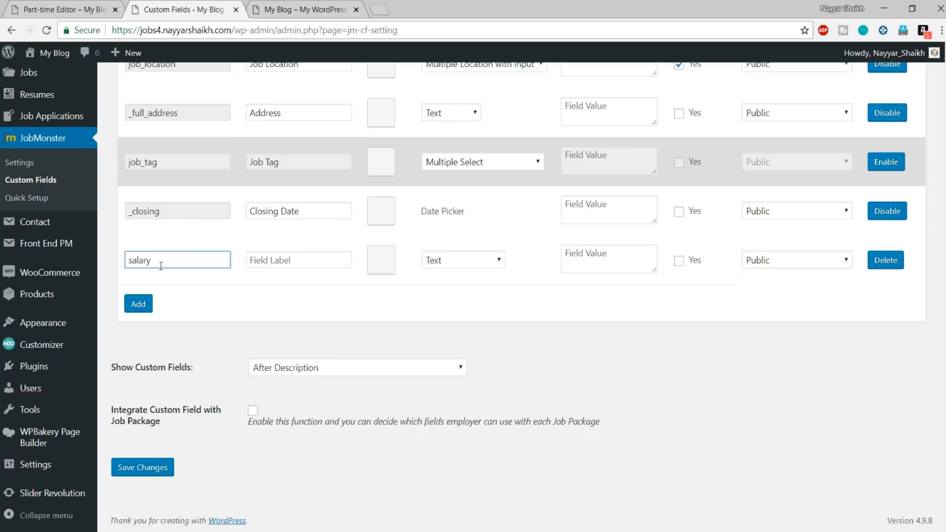
pyautogui.press('Tab')
pyautogui.write('Sala')
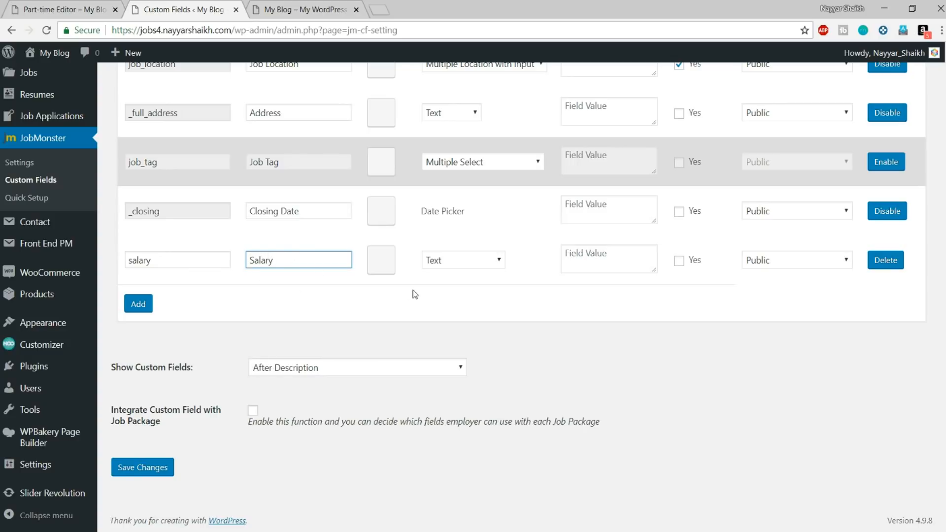
# Give the salary field the Font Awesome money icon, keep type Text, and add another row
pyautogui.click(385, 268)
pyautogui.click(476, 261)
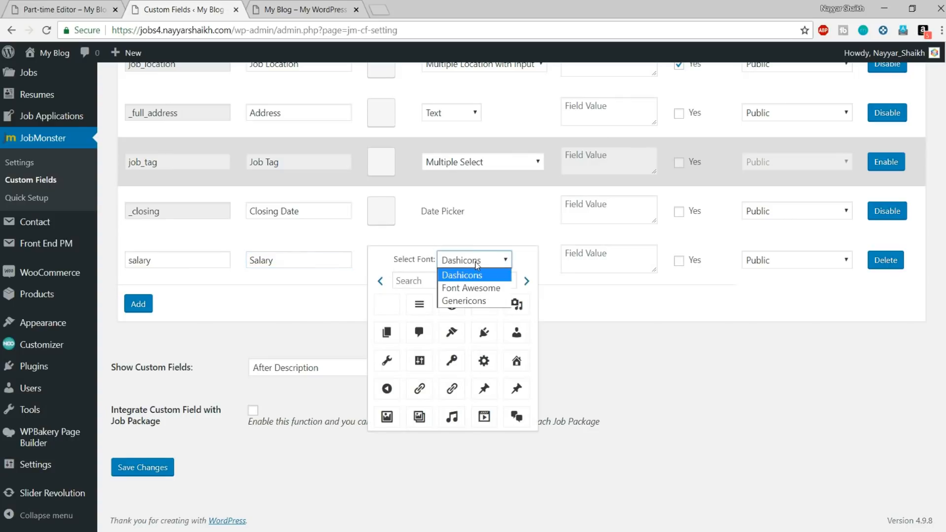
pyautogui.click(476, 288)
pyautogui.click(448, 282)
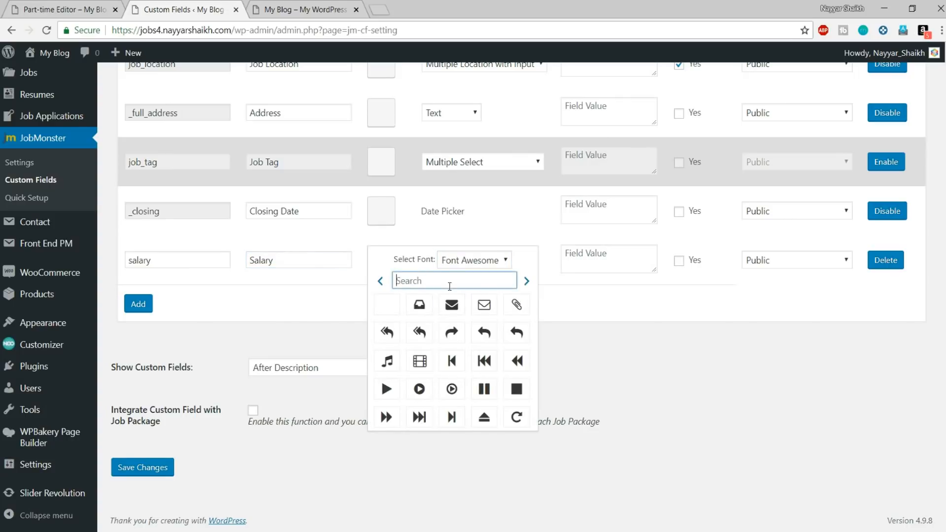
pyautogui.write('mone')
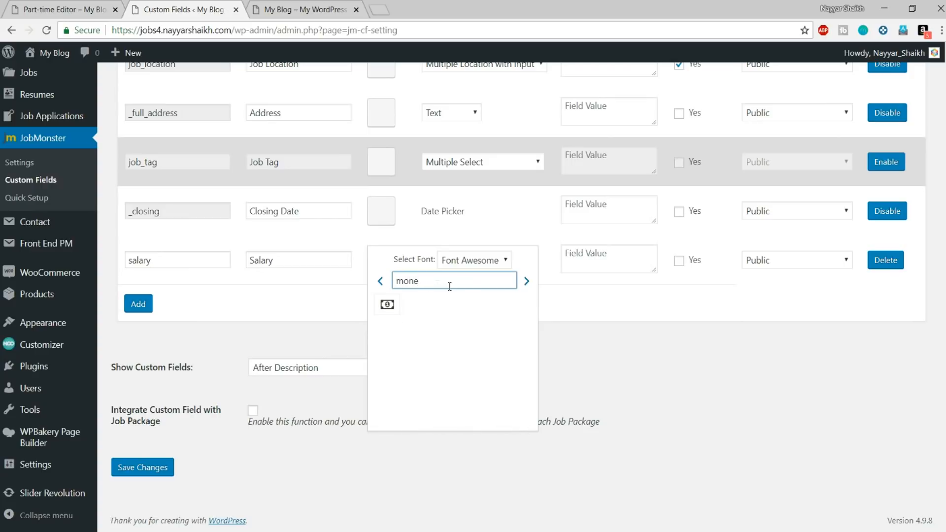
pyautogui.click(388, 306)
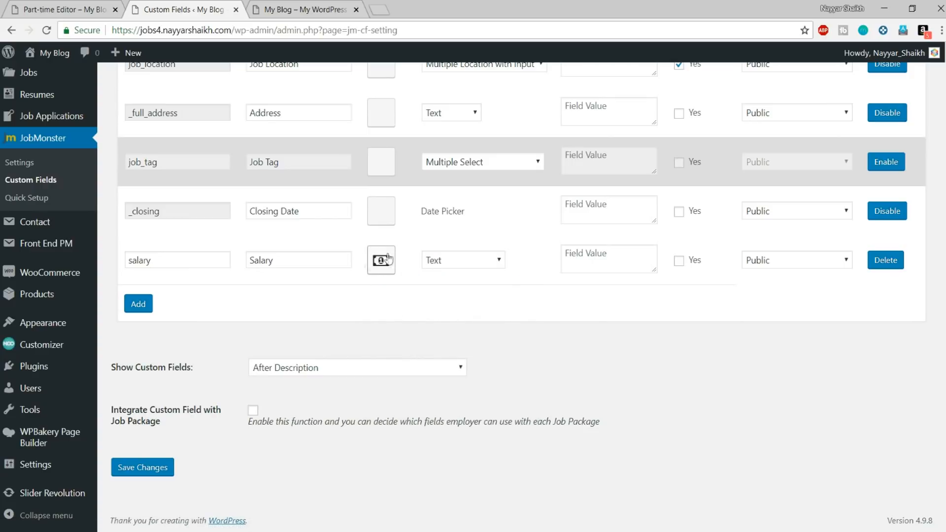
pyautogui.click(463, 261)
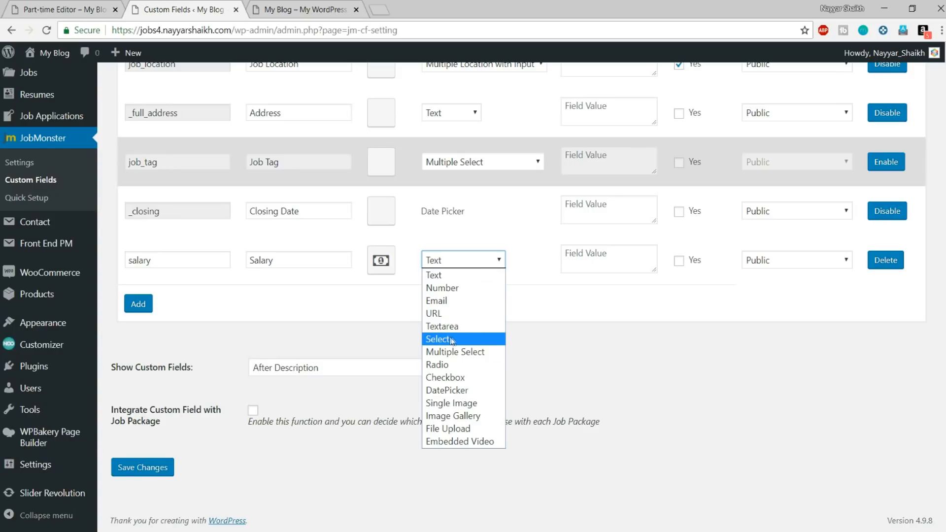
pyautogui.click(447, 277)
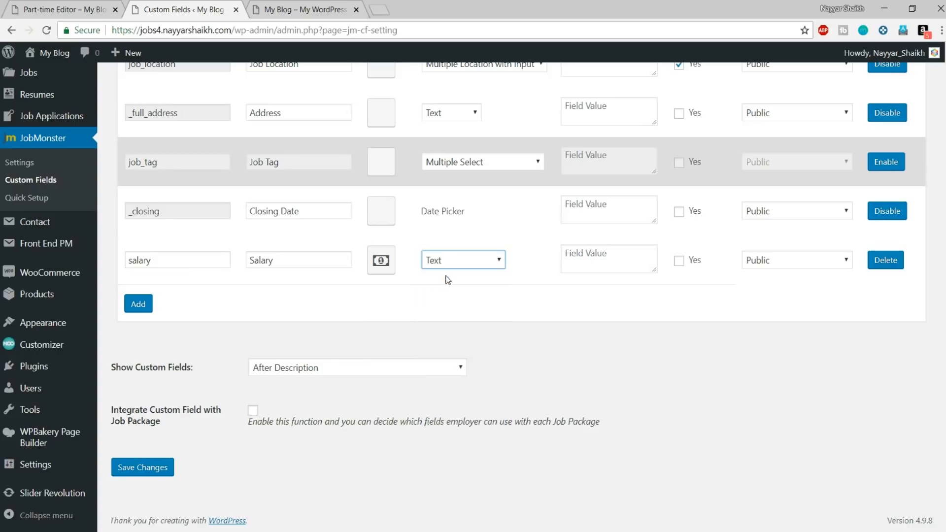
pyautogui.click(595, 258)
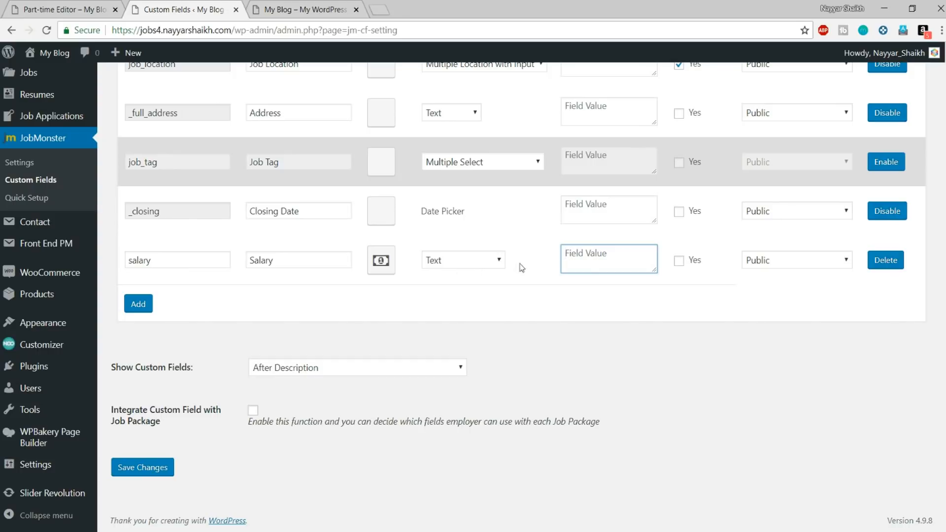
pyautogui.click(134, 305)
# Enter key 'qulaification' and label 'Qualification' for the second new field
pyautogui.click(173, 311)
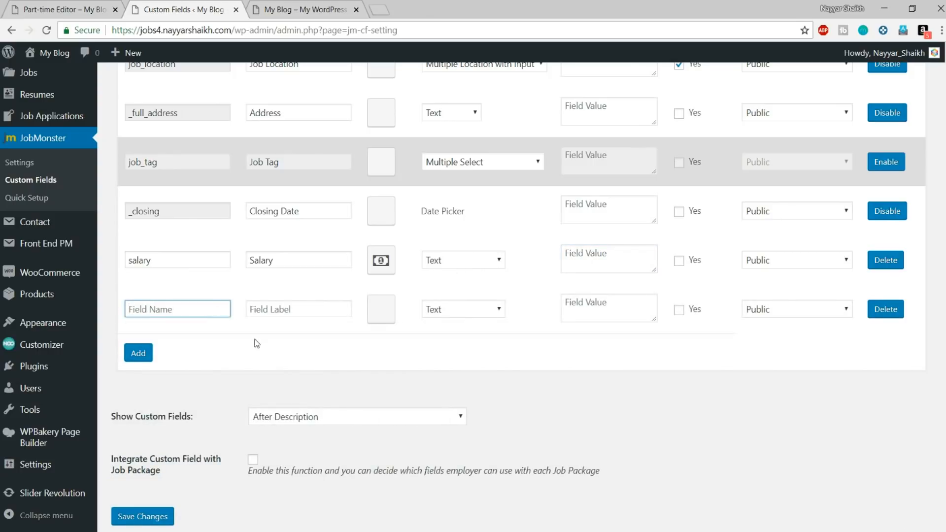
pyautogui.write('qulaification')
pyautogui.press('Tab')
pyautogui.write('Qualifi')
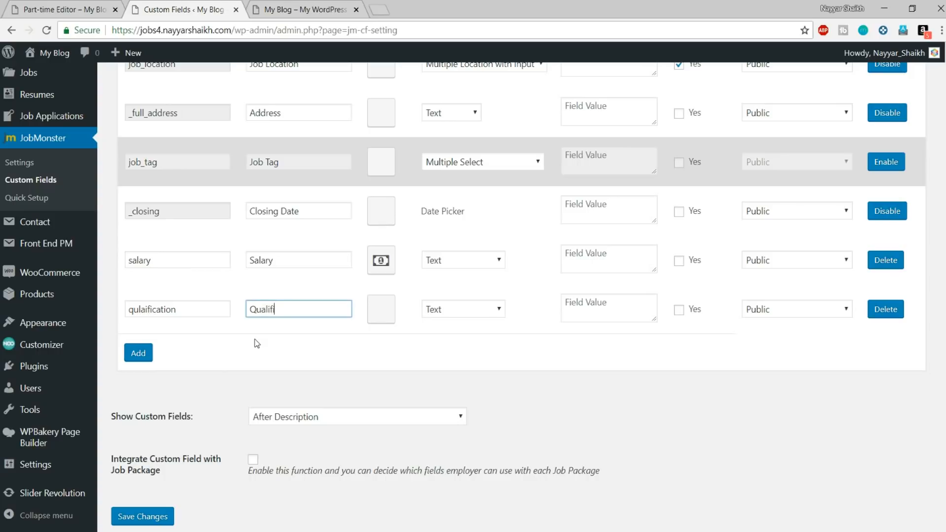
pyautogui.write('cation')
pyautogui.press('Tab')
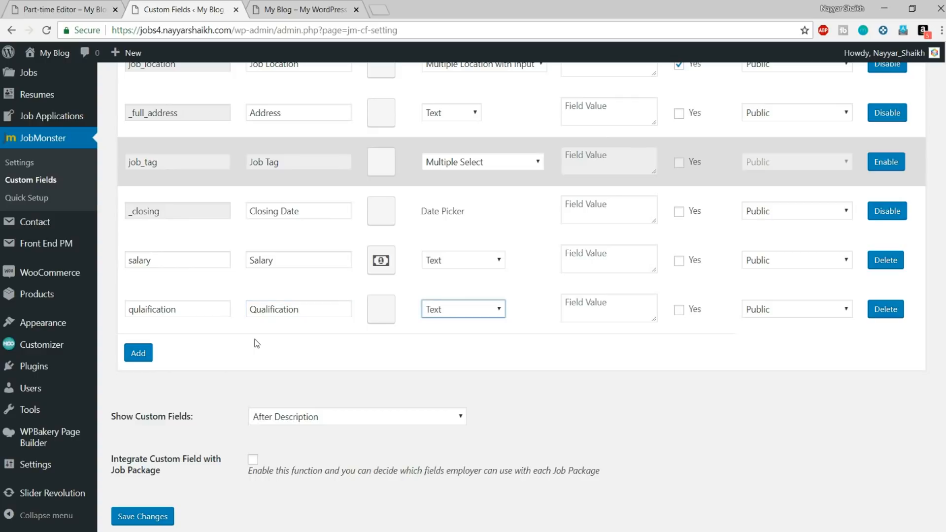
# Give the Qualification field the book icon and keep its type as Text
pyautogui.click(387, 314)
pyautogui.click(454, 325)
pyautogui.write('boo')
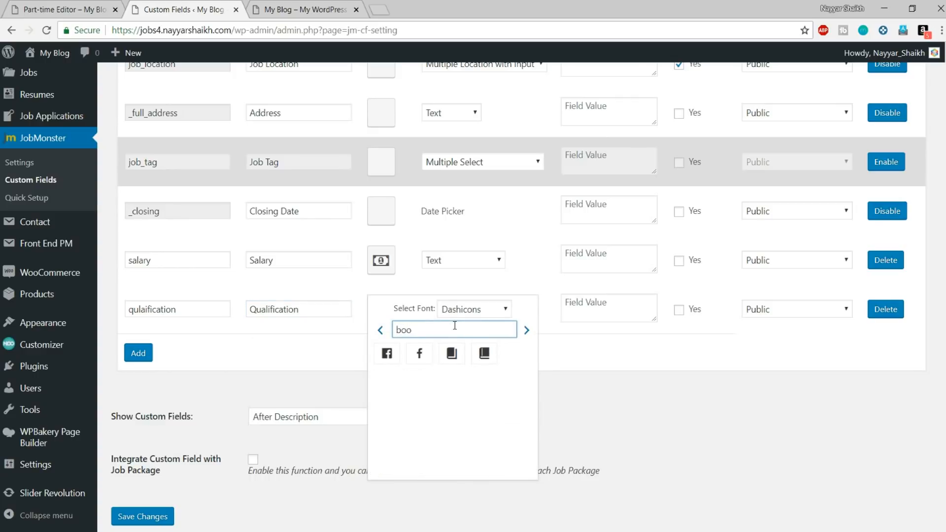
pyautogui.click(485, 354)
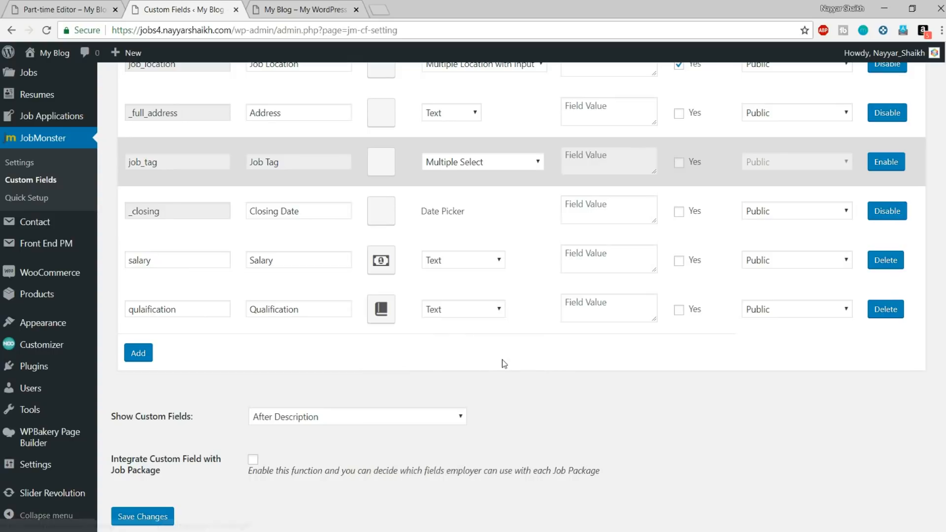
pyautogui.click(456, 313)
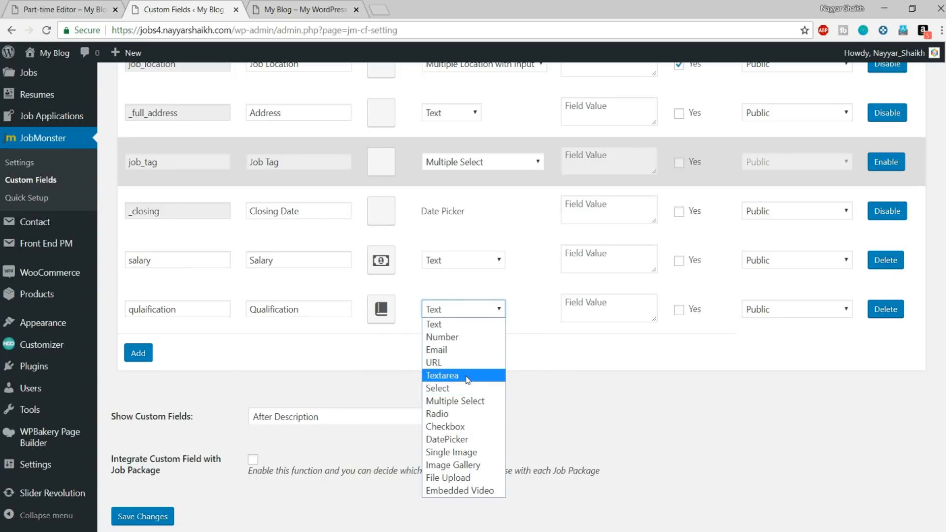
pyautogui.click(443, 324)
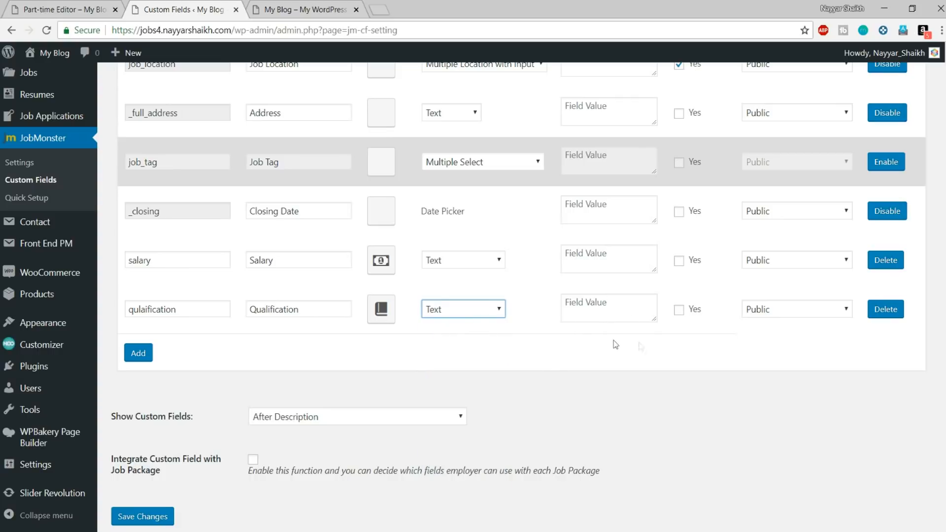
pyautogui.click(605, 309)
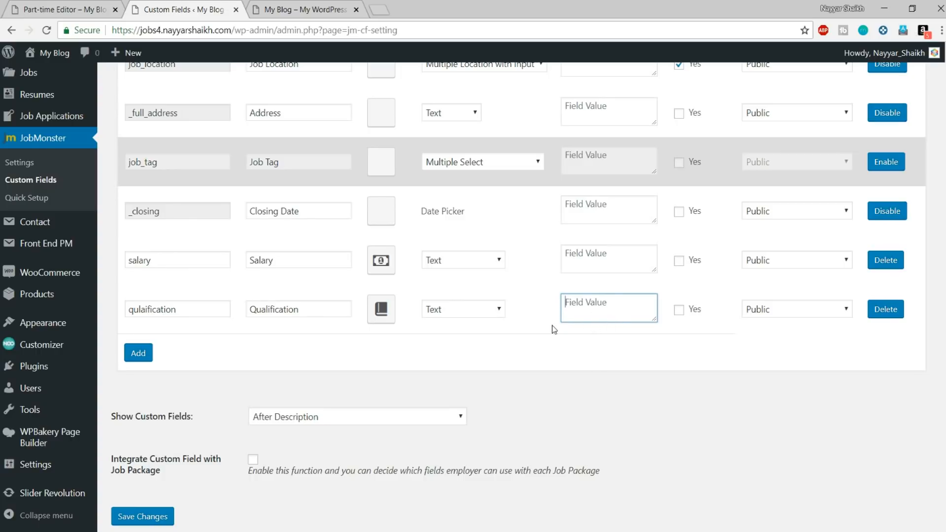
# Add a third field row with key 'experience' and label 'Experience'
pyautogui.click(138, 354)
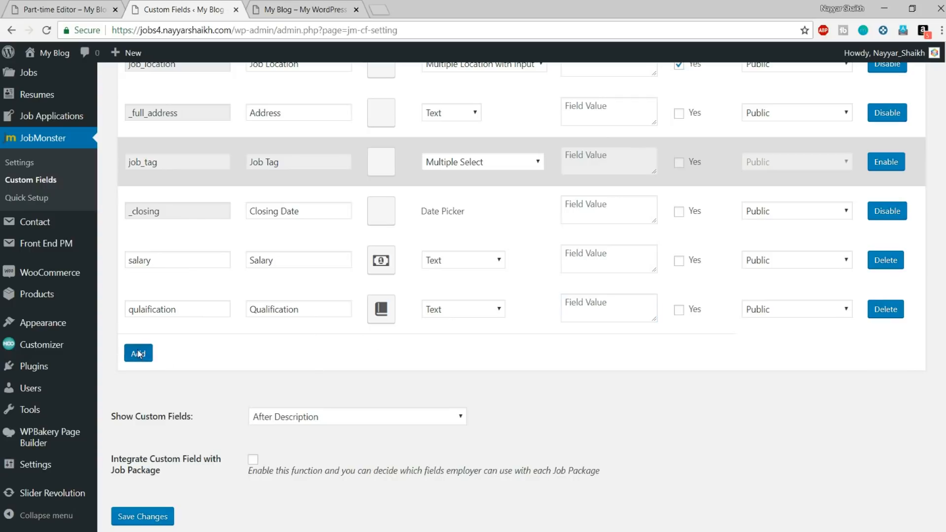
pyautogui.click(179, 357)
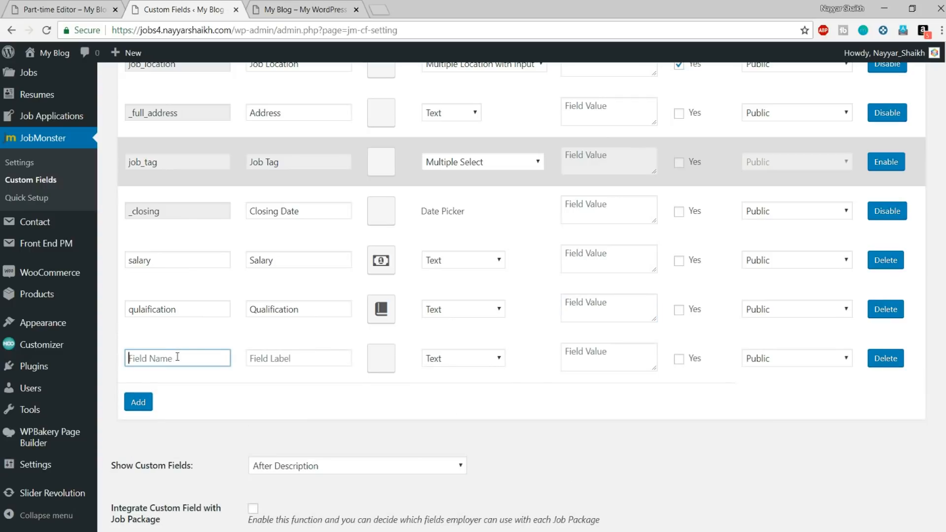
pyautogui.write('experience')
pyautogui.press('Tab')
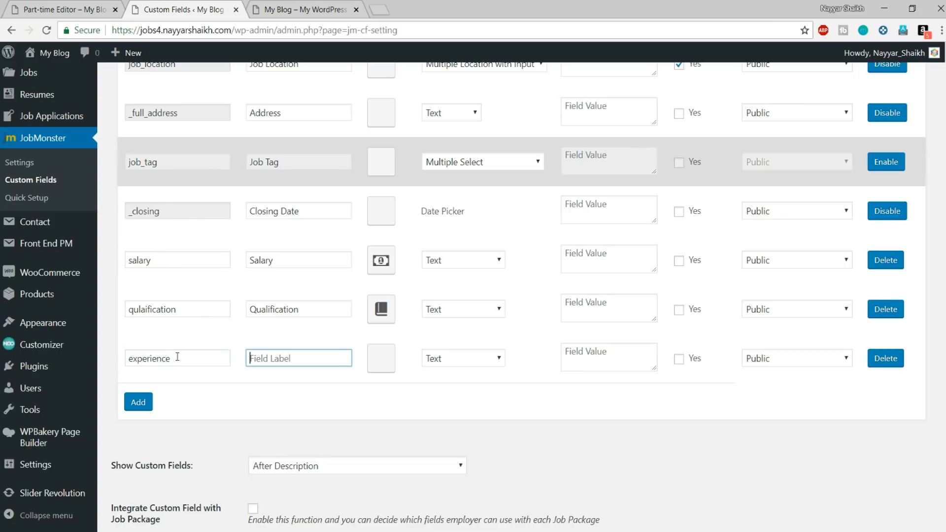
pyautogui.write('Experience')
pyautogui.press('Tab')
# Give Experience the globe icon, set its type to Select, and enlarge its value box
pyautogui.click(385, 359)
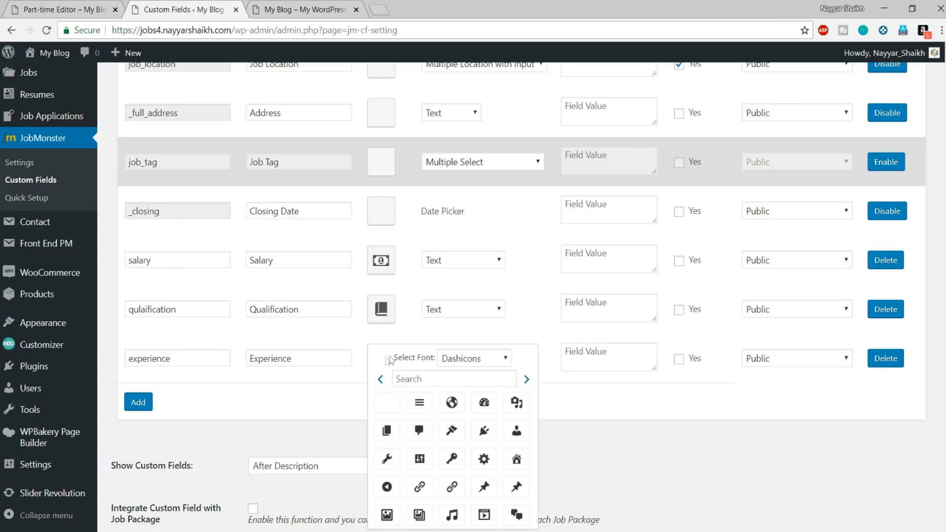
pyautogui.scroll(-1, 495, 391)
pyautogui.click(445, 344)
pyautogui.click(443, 295)
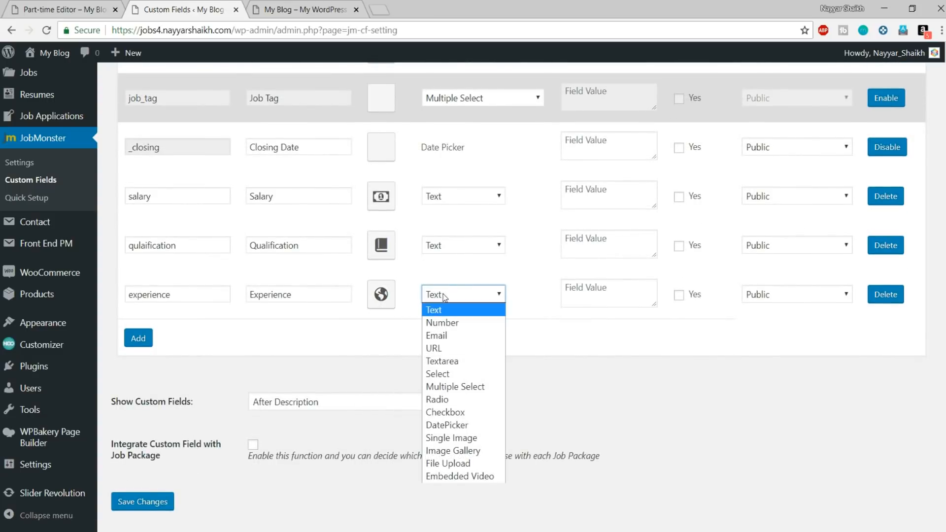
pyautogui.click(455, 375)
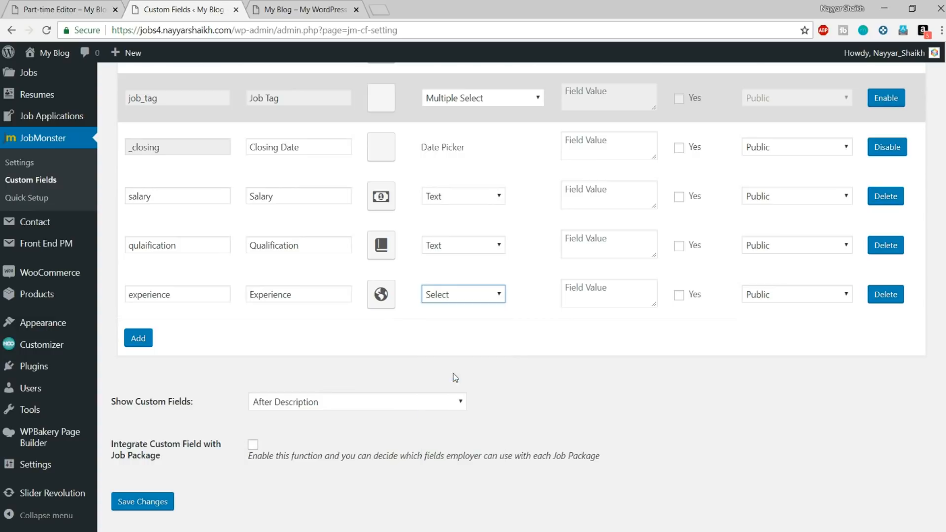
pyautogui.click(572, 302)
pyautogui.moveTo(655, 304); pyautogui.dragTo(695, 388)
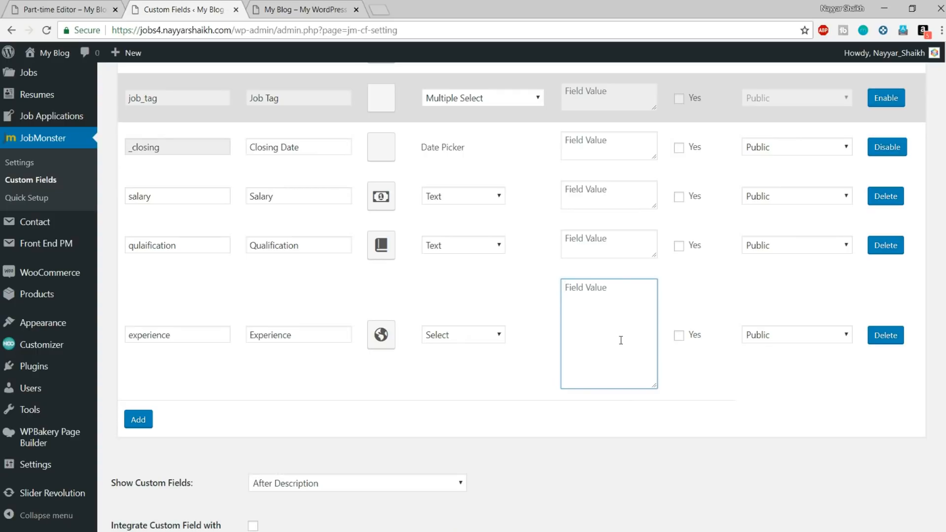
# Enter the Experience options 0 - 2, 2 - 5, 5 - 10, 10 - 15, 15 - 20 Years and 20+
pyautogui.press('BackSpace')
pyautogui.write('0 - ')
pyautogui.write('2 Years ')
pyautogui.write('3')
pyautogui.press('BackSpace')
pyautogui.write('2 - 5')
pyautogui.write(' Years ')
pyautogui.write('5 - 10')
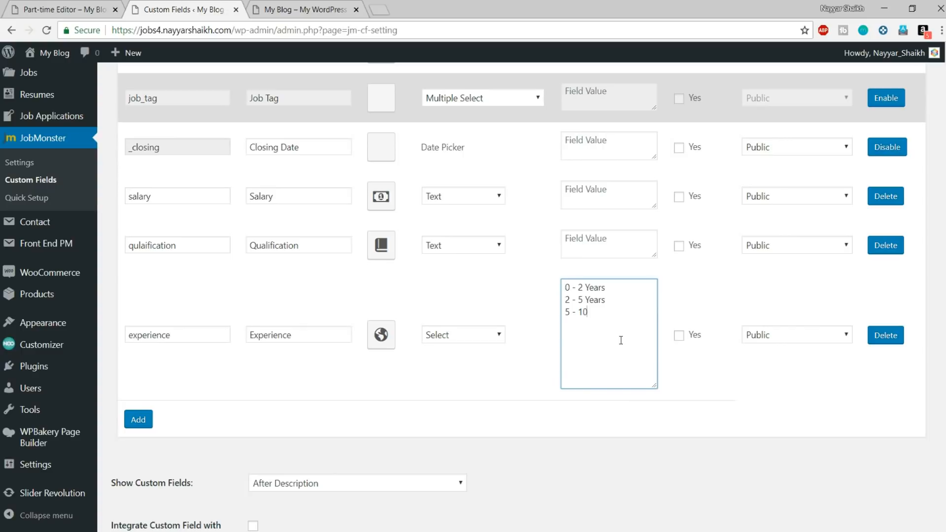
pyautogui.write(' Yeasr')
pyautogui.press('Return')
pyautogui.write('10 - 15 Yeasrs')
pyautogui.press('BackSpace')
pyautogui.press('BackSpace')
pyautogui.write('rs ')
pyautogui.write('15 - 2')
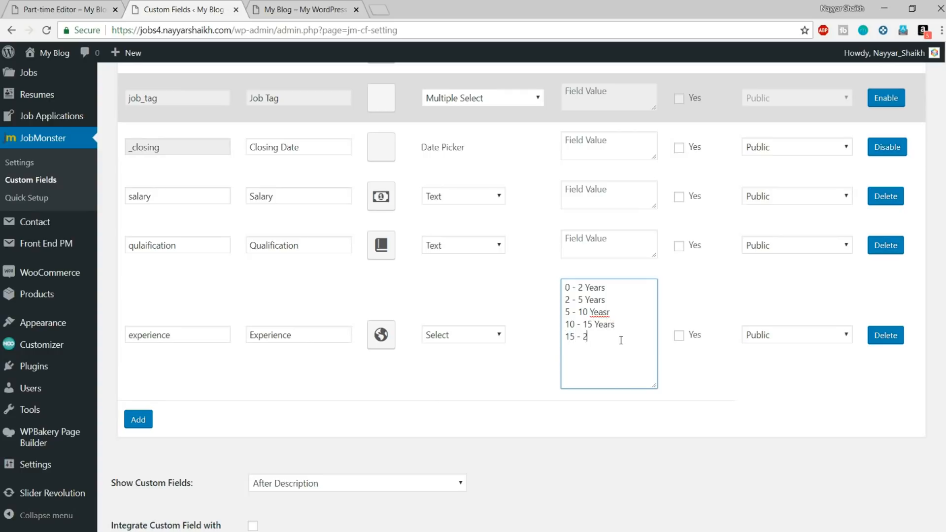
pyautogui.write('0 Years ')
pyautogui.write('20+')
# Correct the misspelled 'Yeasr' to 'Years' using the spellcheck suggestions
pyautogui.rightClick(606, 309)
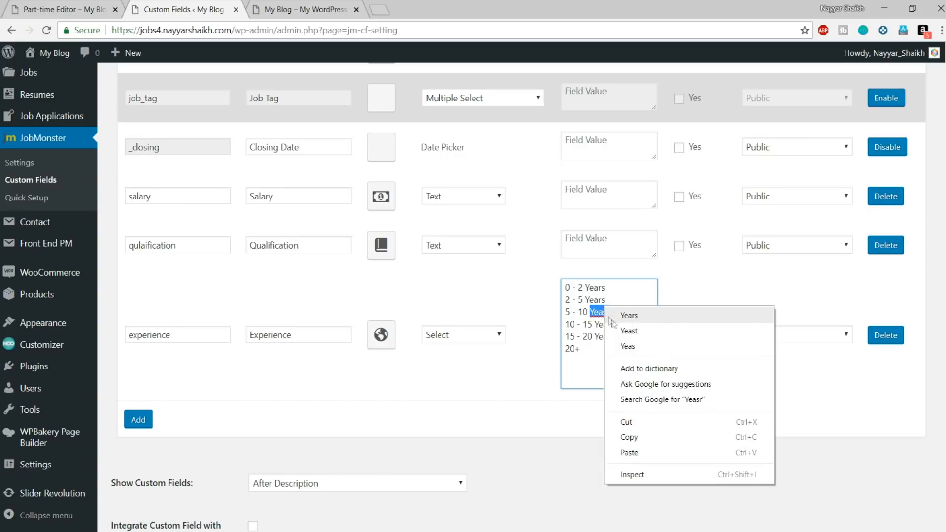
pyautogui.click(613, 318)
pyautogui.moveTo(575, 351); pyautogui.dragTo(558, 288)
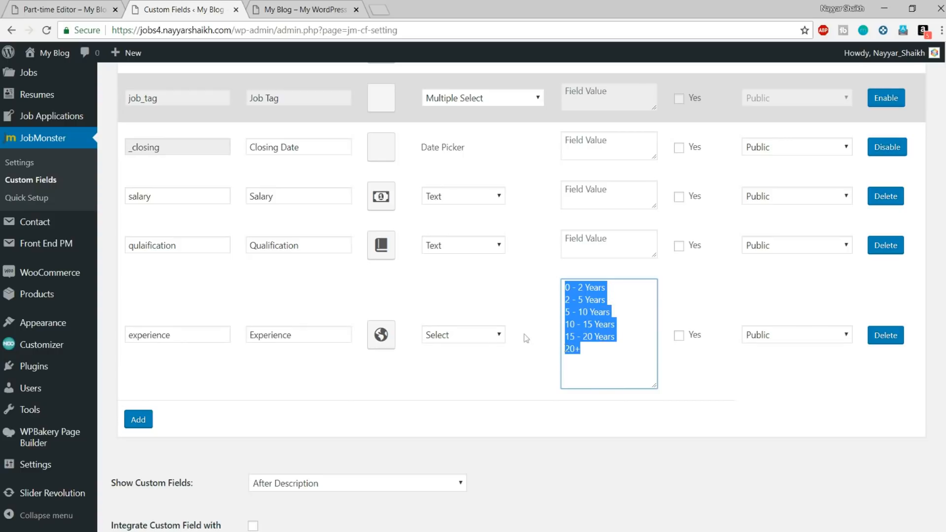
pyautogui.click(472, 337)
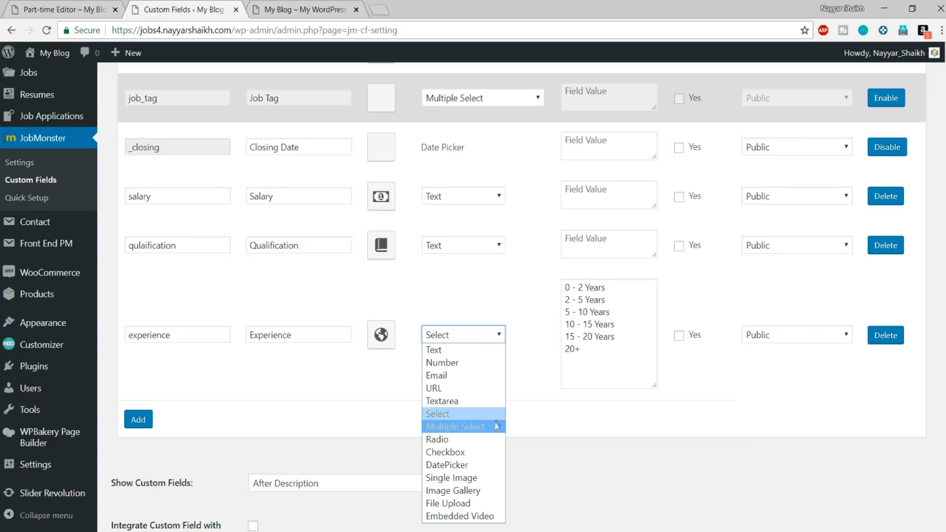
pyautogui.click(586, 400)
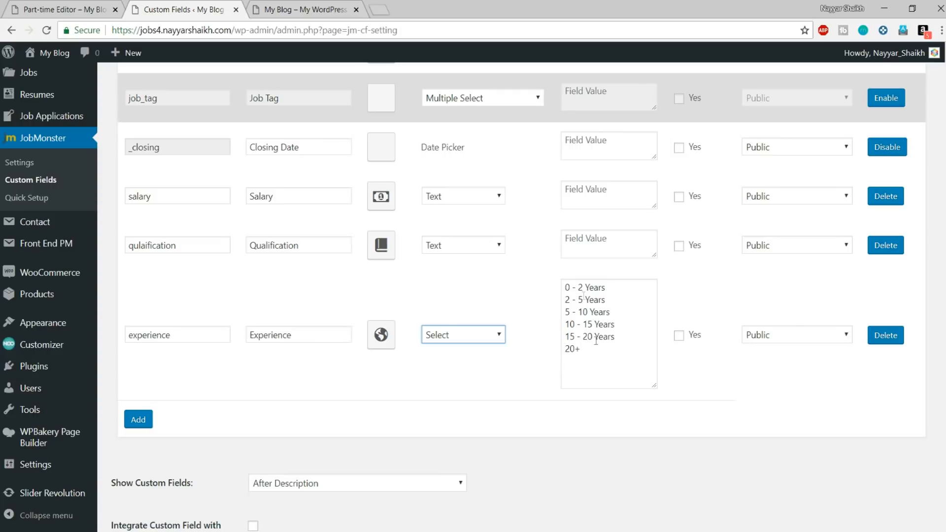
# Add a fourth field row with key 'video' and label 'Video'
pyautogui.click(138, 419)
pyautogui.scroll(-3, 297, 374)
pyautogui.click(174, 263)
pyautogui.write('video')
pyautogui.press('Tab')
pyautogui.write('V')
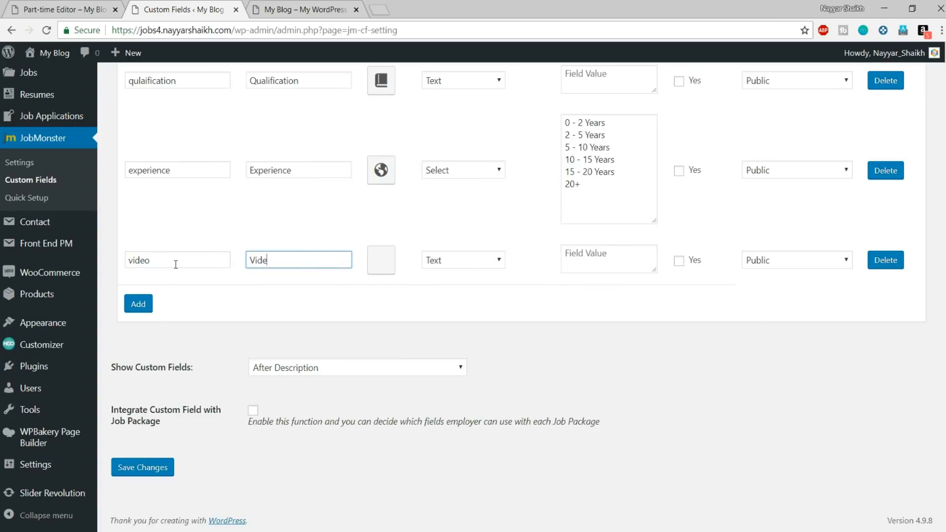
# Give the video field the clapperboard icon and the hint 'Enter the YouTube URL here', then add another row
pyautogui.click(379, 265)
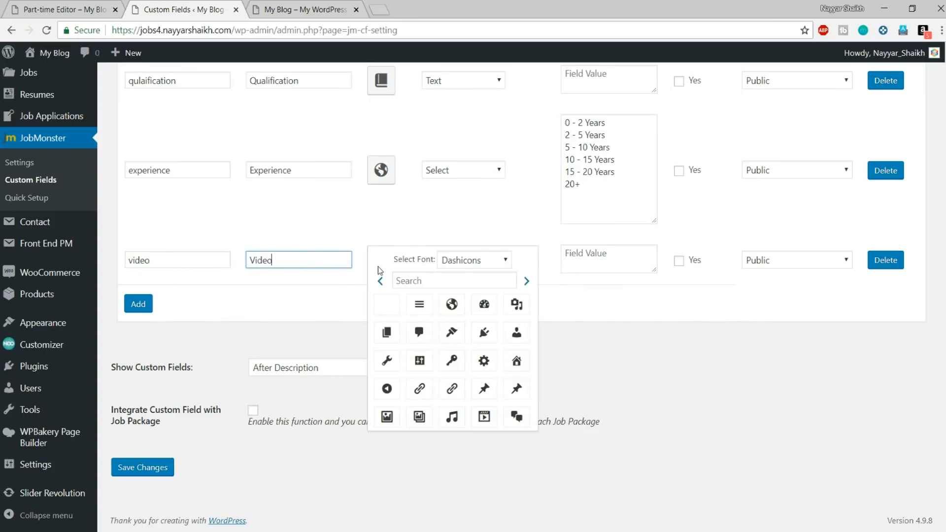
pyautogui.click(437, 278)
pyautogui.write('vide')
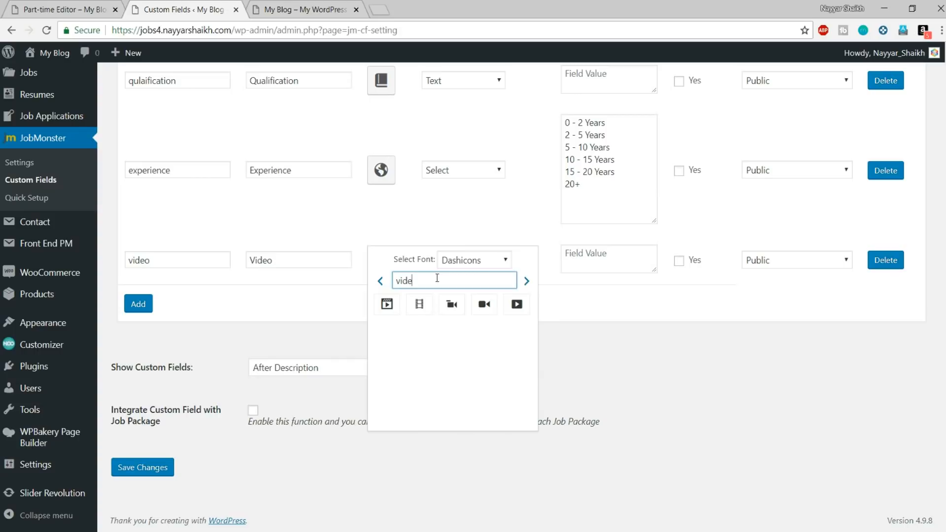
pyautogui.click(387, 304)
pyautogui.click(599, 255)
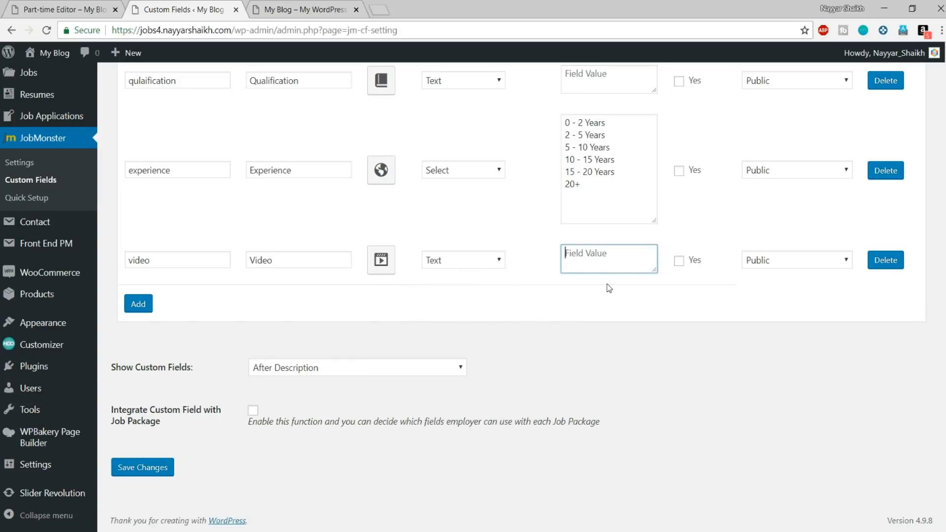
pyautogui.write('Enter the YouTube URL here')
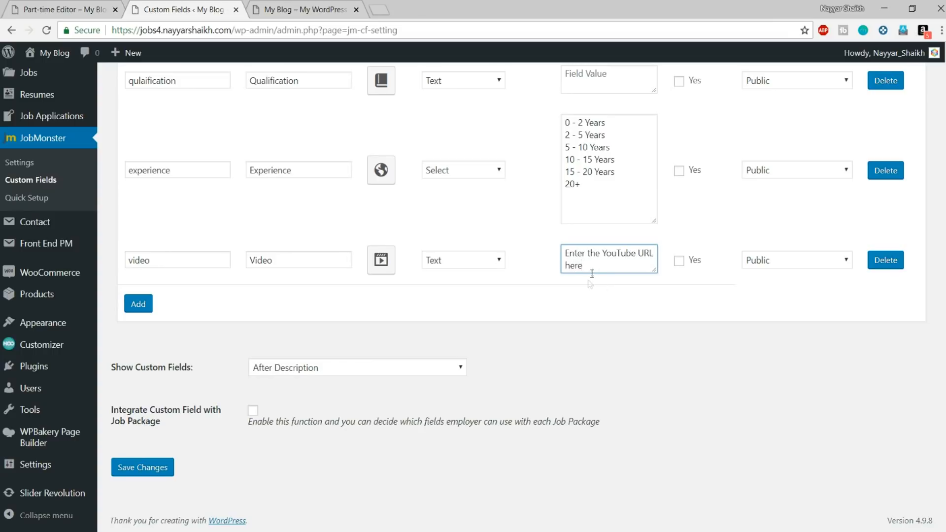
pyautogui.click(138, 303)
# Enter key 'gallery' and label 'Gallery' for the fifth field and give it the gallery icon
pyautogui.click(176, 308)
pyautogui.write('gallery')
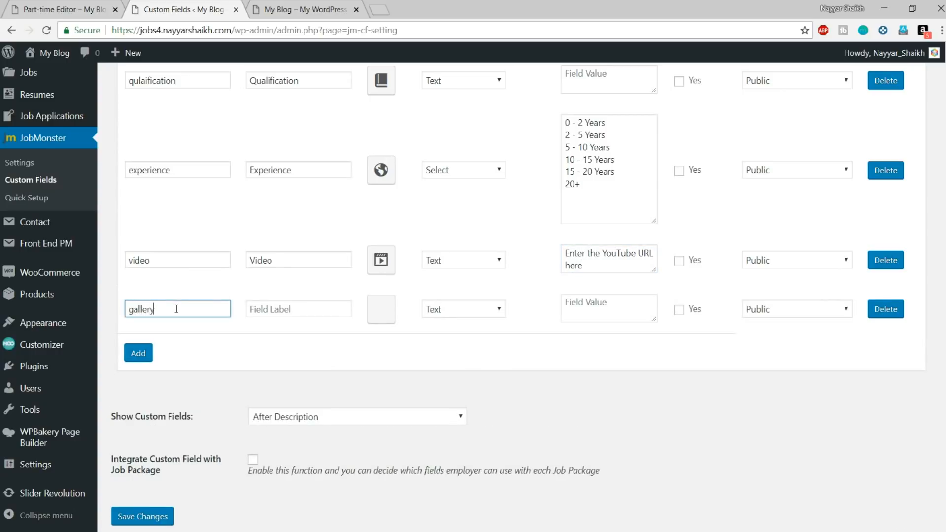
pyautogui.press('Tab')
pyautogui.write('Ga')
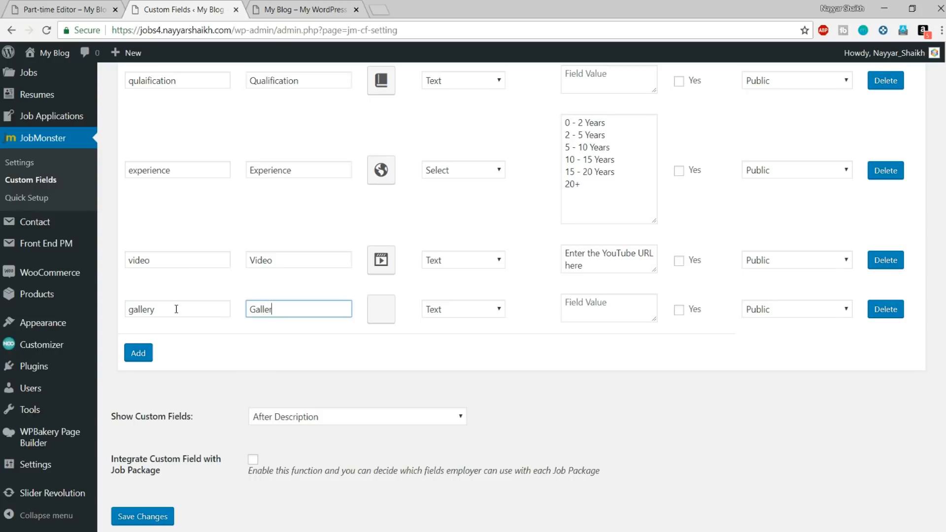
pyautogui.click(380, 309)
pyautogui.click(410, 330)
pyautogui.write('gall')
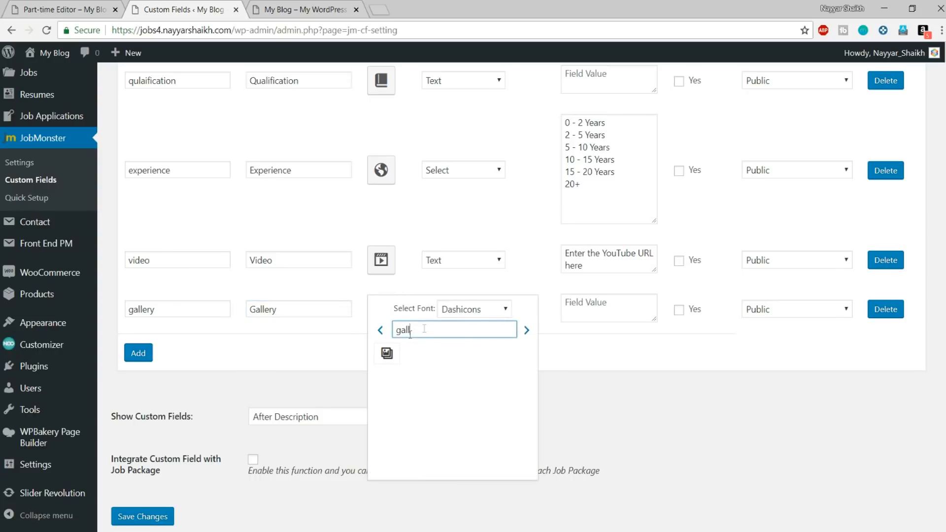
pyautogui.click(387, 353)
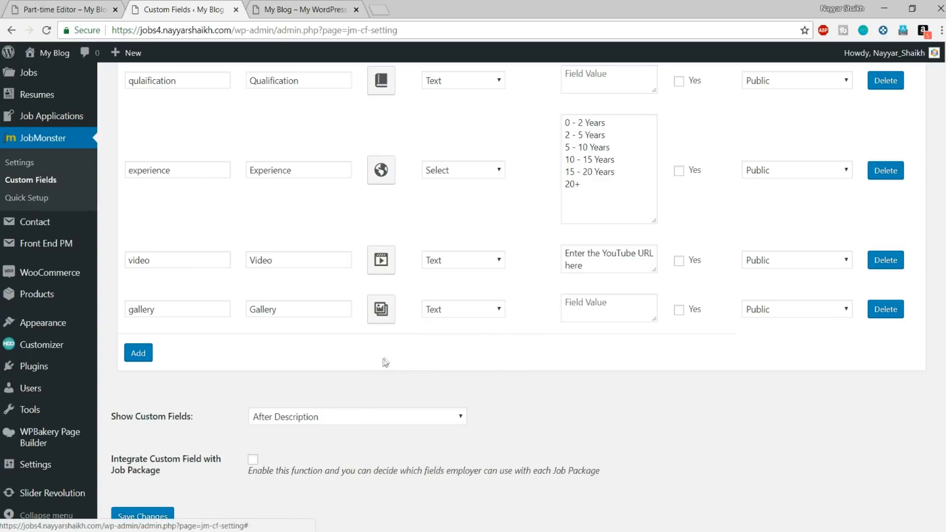
# Set the gallery field's type to Image Gallery and the video field's to Embedded Video
pyautogui.click(459, 309)
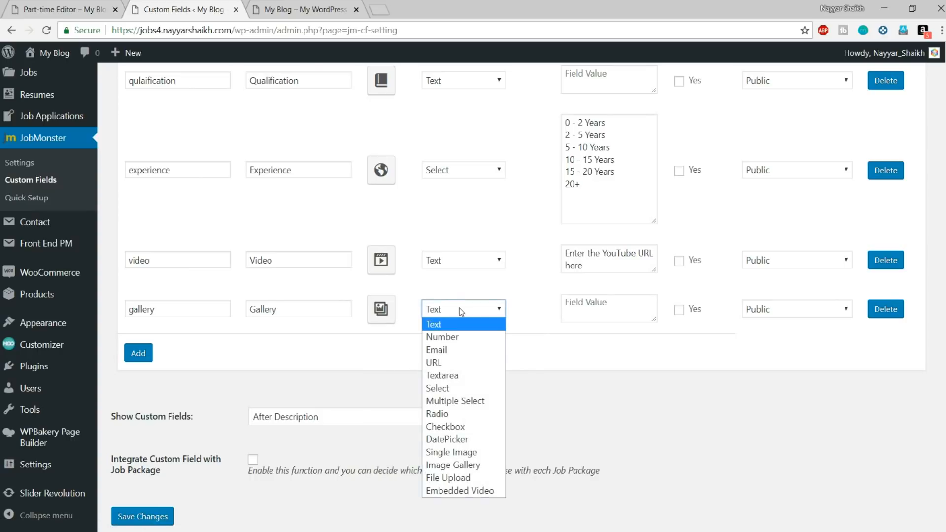
pyautogui.click(476, 464)
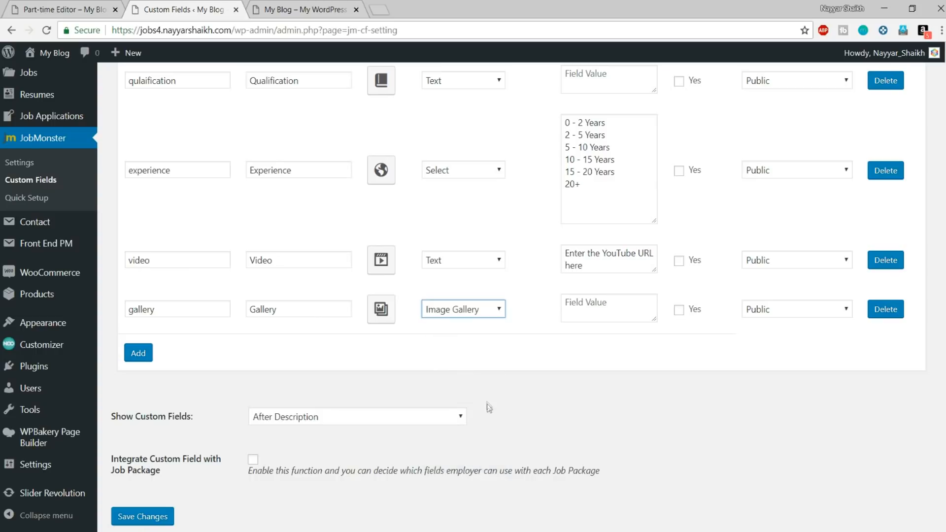
pyautogui.click(457, 269)
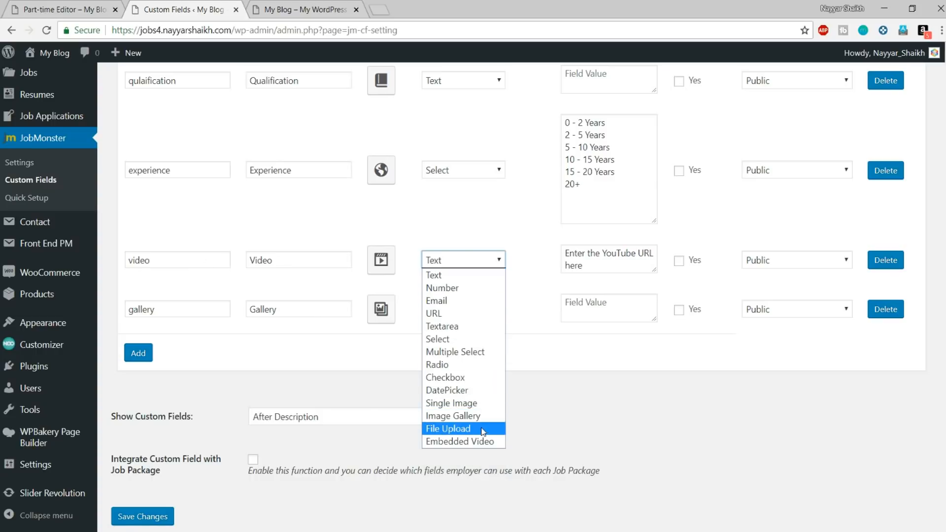
pyautogui.click(470, 442)
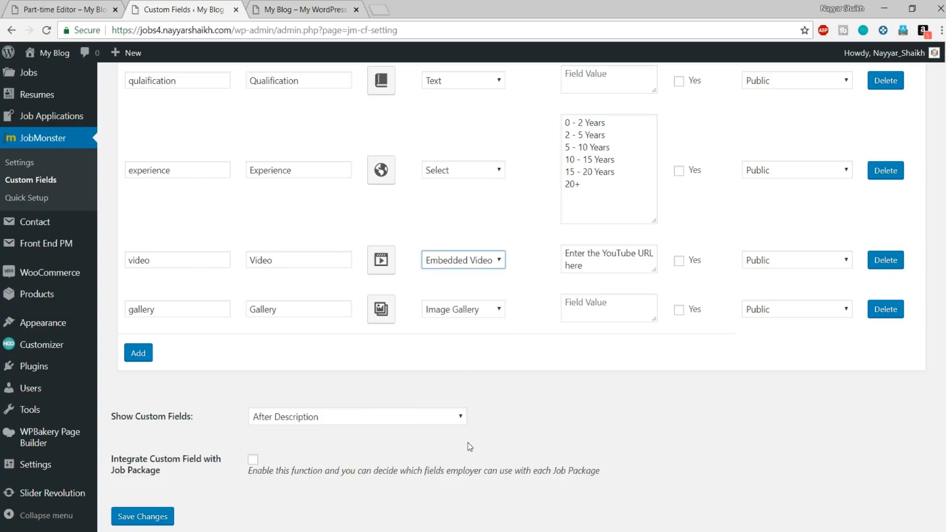
# Copy the cover image's 'Recommend size: 1400x600px' hint into Gallery's value and save the custom fields
pyautogui.scroll(10, 530, 349)
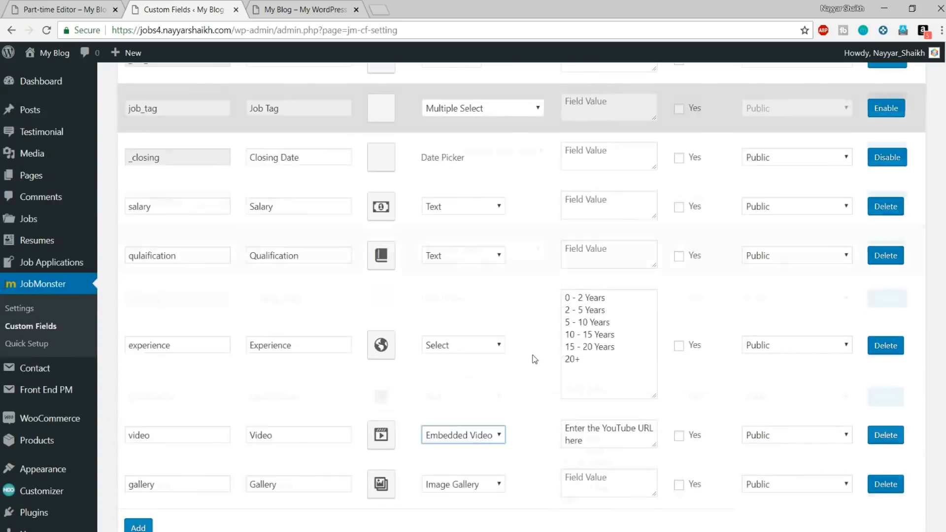
pyautogui.moveTo(635, 196); pyautogui.dragTo(542, 177)
pyautogui.hotkey('ctrl', 'c')
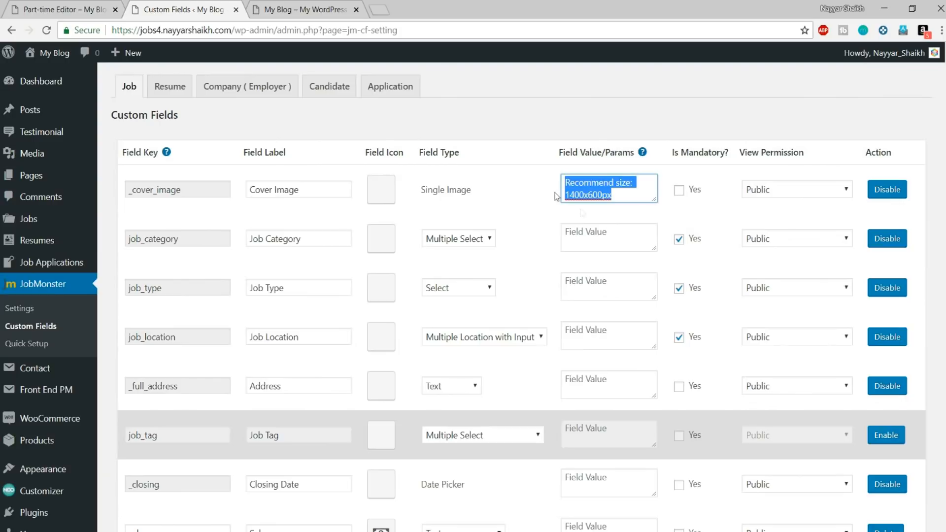
pyautogui.scroll(-10, 541, 176)
pyautogui.click(600, 259)
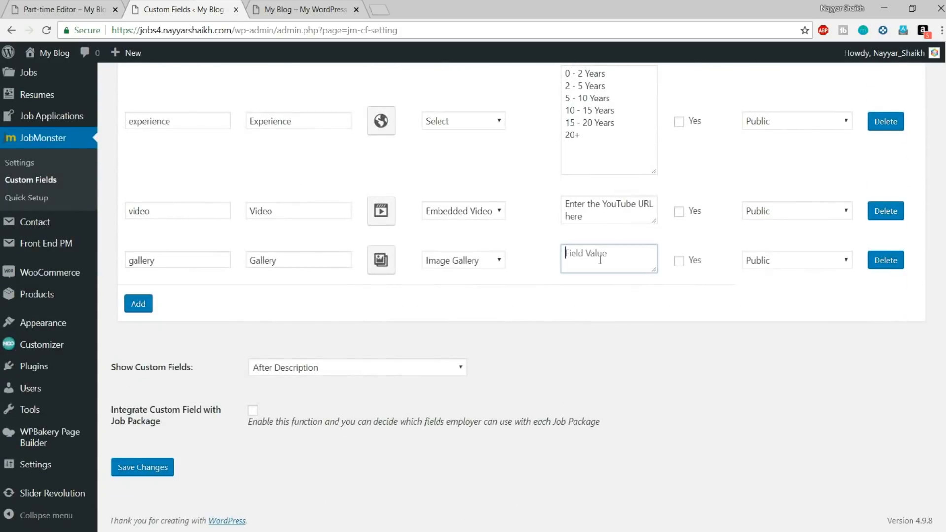
pyautogui.hotkey('ctrl', 'v')
pyautogui.scroll(5, 669, 272)
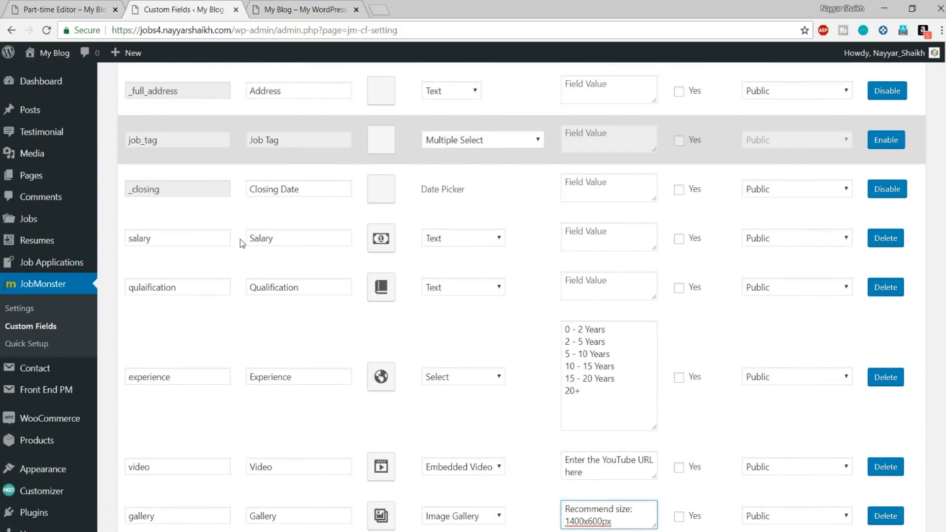
pyautogui.scroll(1, 242, 243)
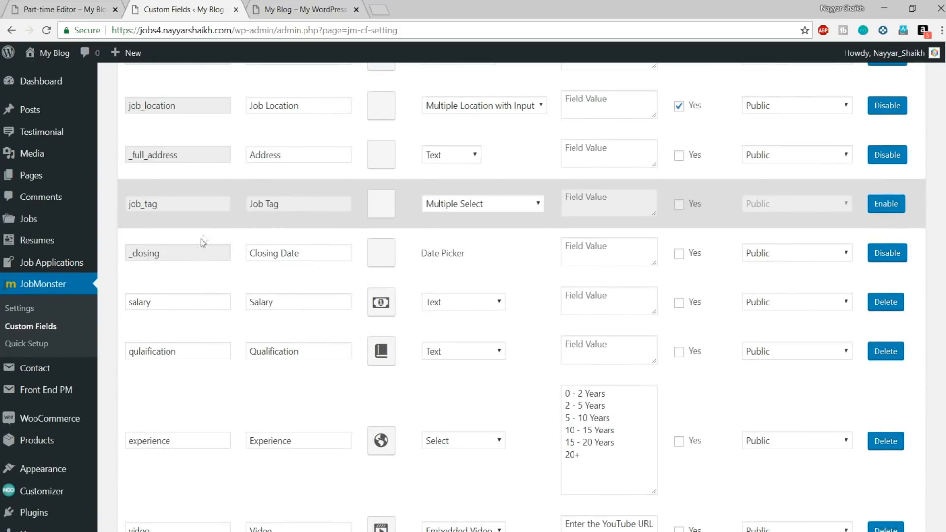
pyautogui.scroll(-5, 493, 284)
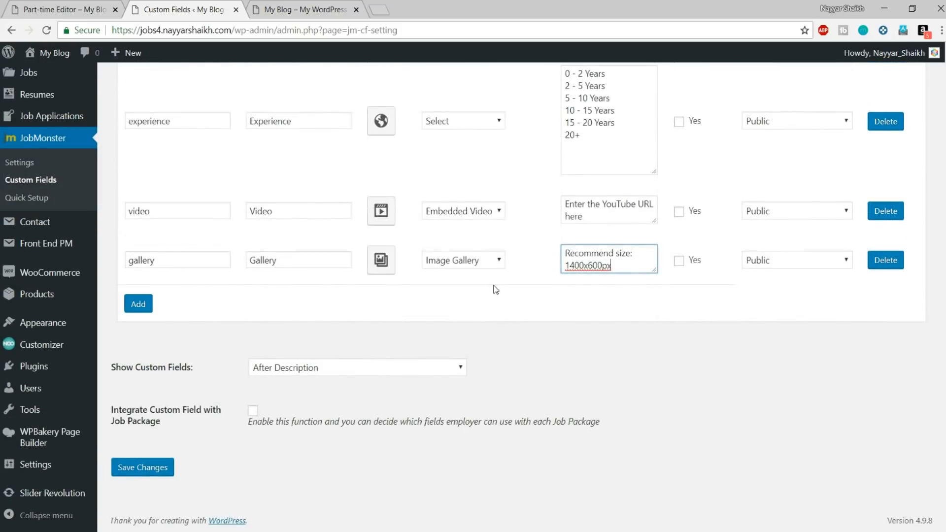
pyautogui.click(163, 468)
pyautogui.scroll(-10, 393, 395)
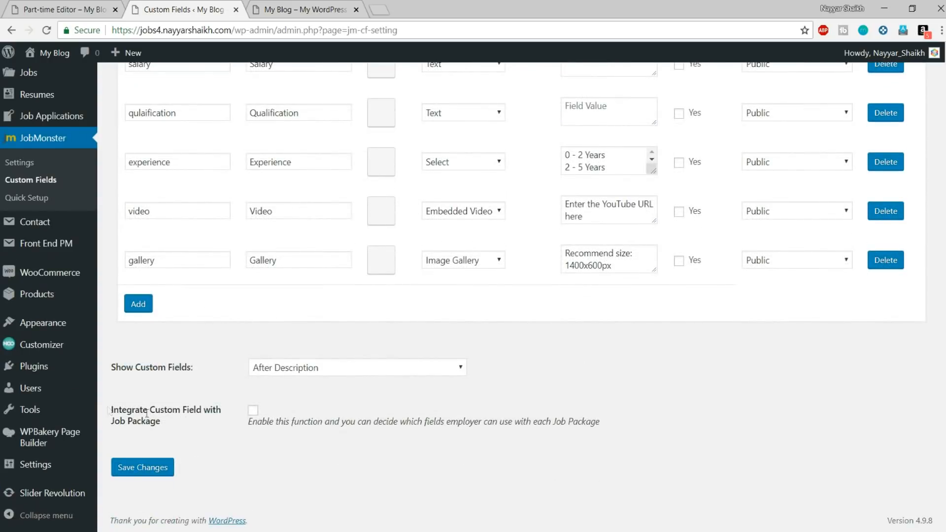
pyautogui.moveTo(110, 409); pyautogui.dragTo(216, 425)
pyautogui.click(216, 425)
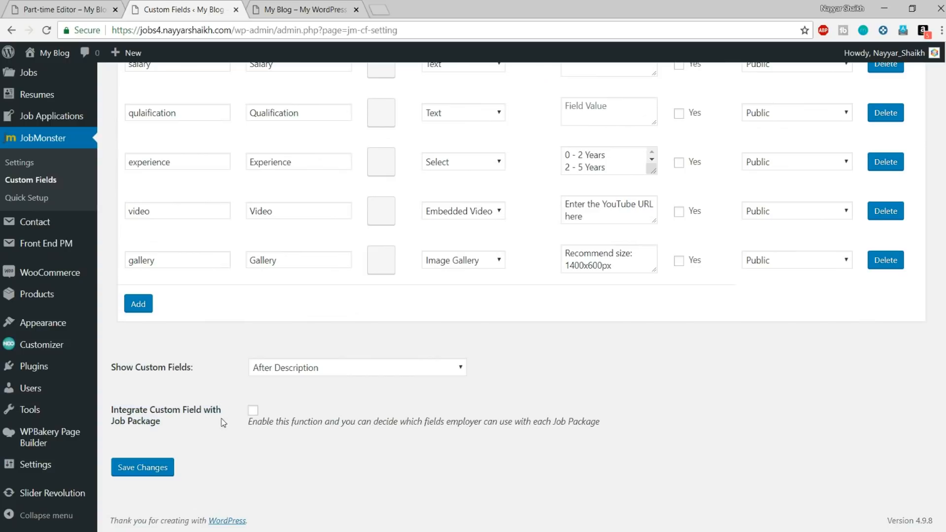
pyautogui.click(253, 410)
pyautogui.scroll(-1, 451, 396)
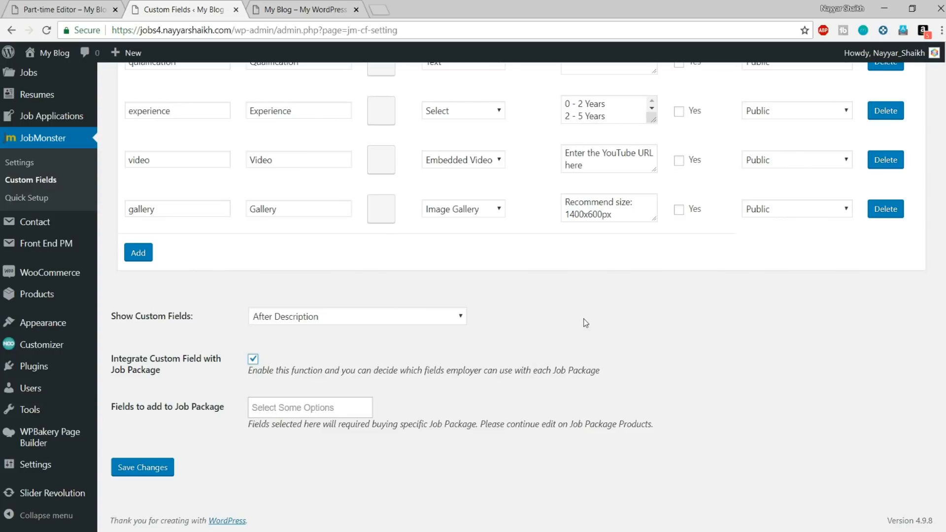
pyautogui.scroll(6, 583, 318)
pyautogui.scroll(-6, 500, 316)
pyautogui.moveTo(109, 358); pyautogui.dragTo(158, 370)
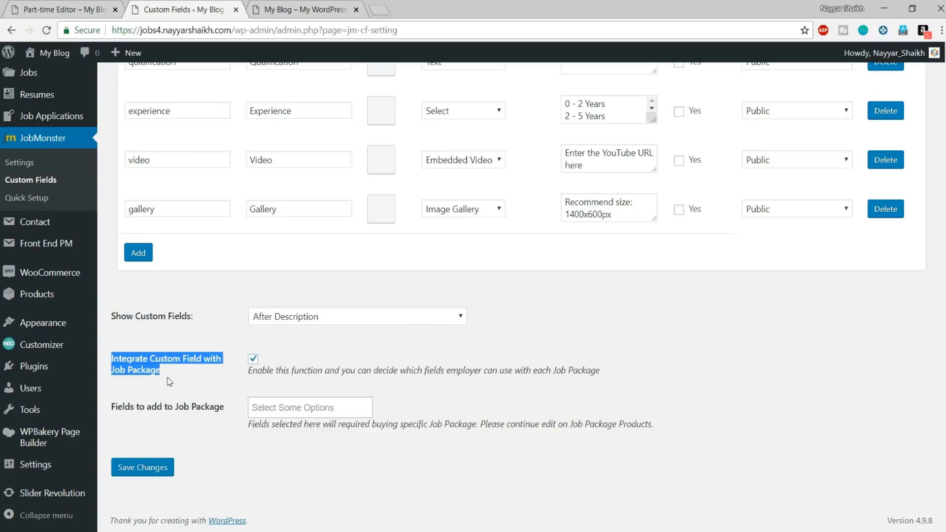
pyautogui.click(183, 364)
pyautogui.scroll(5, 468, 364)
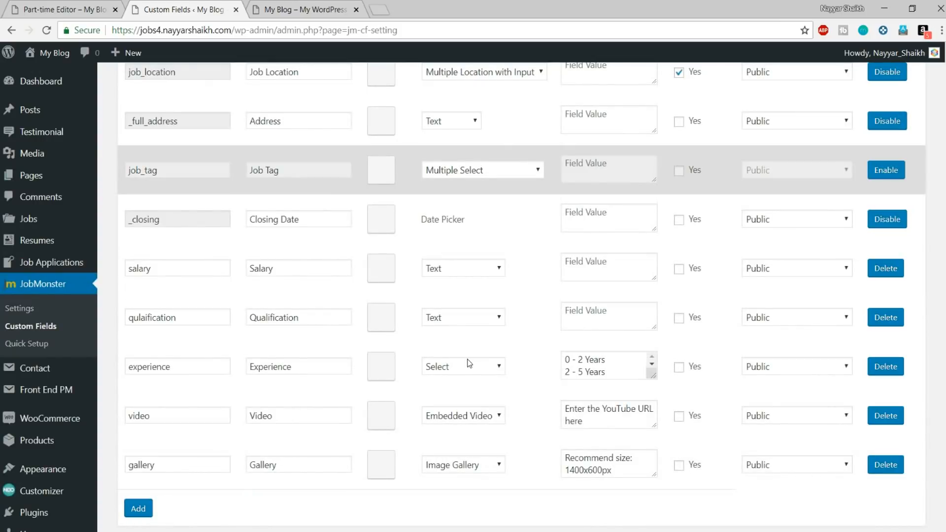
pyautogui.scroll(5, 469, 365)
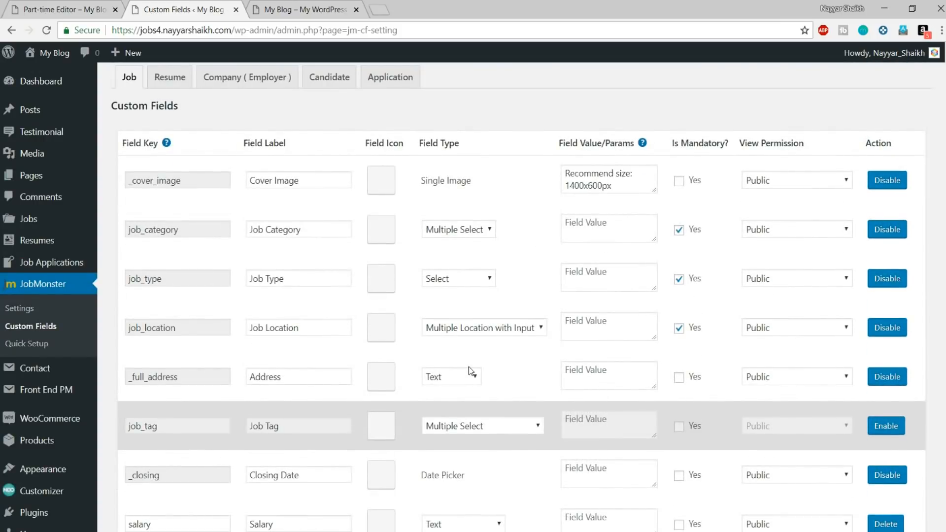
pyautogui.scroll(-4, 469, 370)
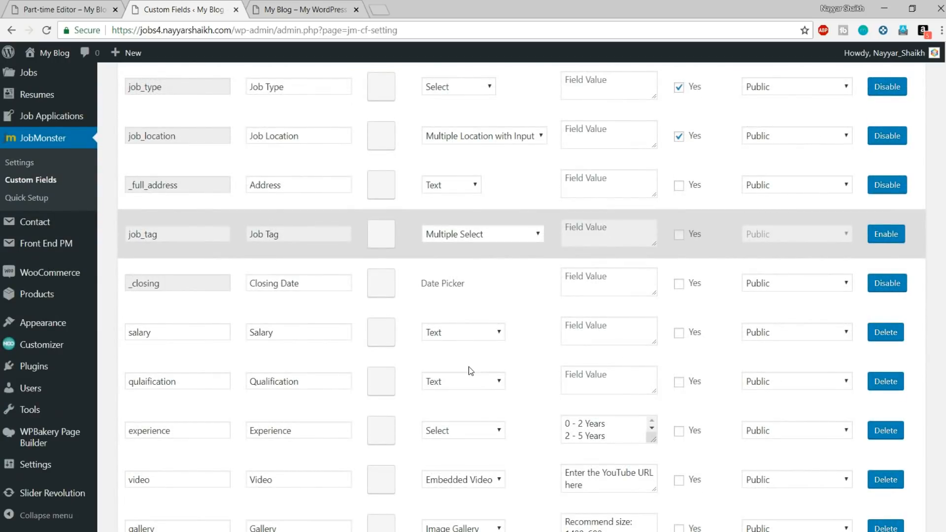
pyautogui.scroll(-4, 468, 367)
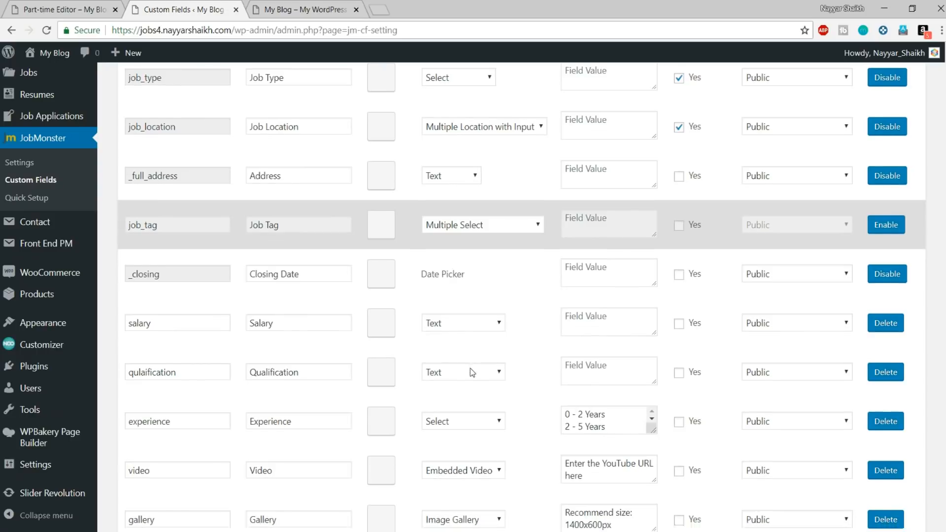
pyautogui.scroll(8, 271, 342)
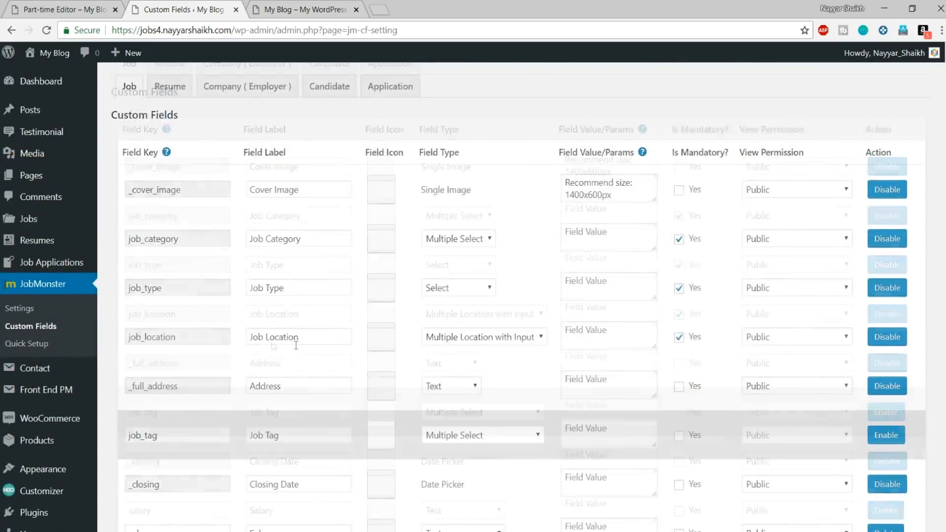
pyautogui.scroll(-10, 351, 359)
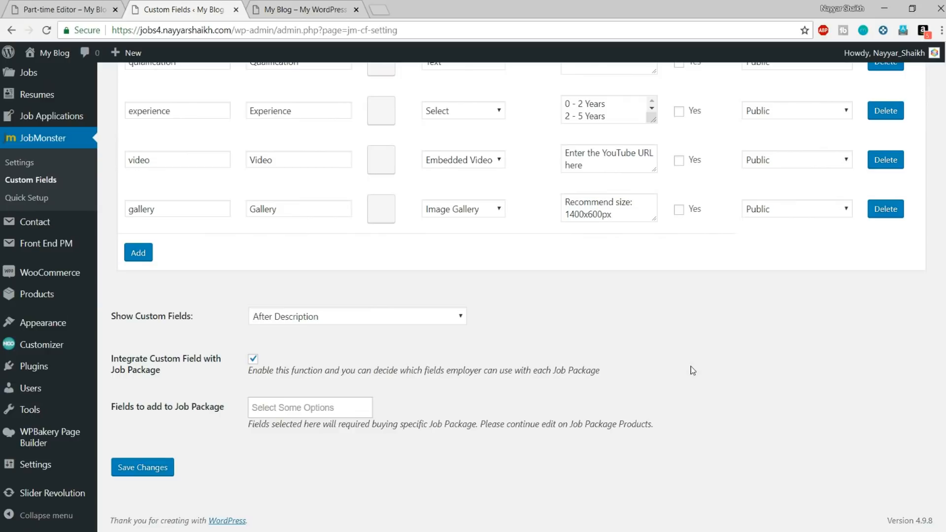
pyautogui.scroll(6, 691, 369)
pyautogui.scroll(-2, 667, 335)
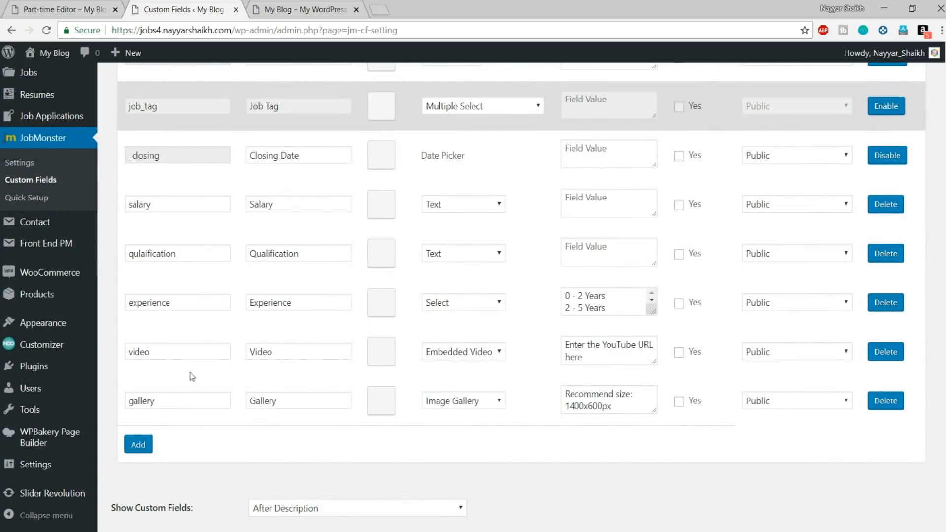
pyautogui.scroll(-2, 248, 343)
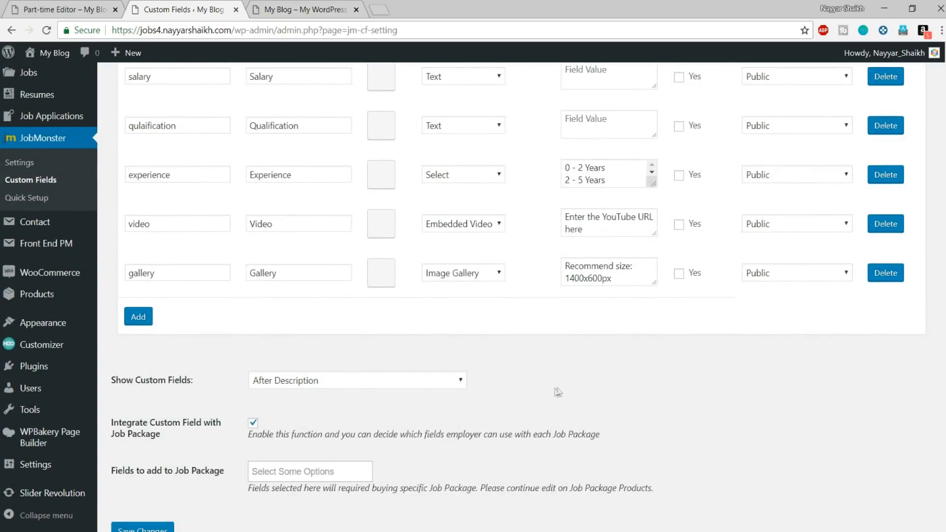
pyautogui.scroll(2, 559, 392)
pyautogui.moveTo(156, 352); pyautogui.dragTo(124, 354)
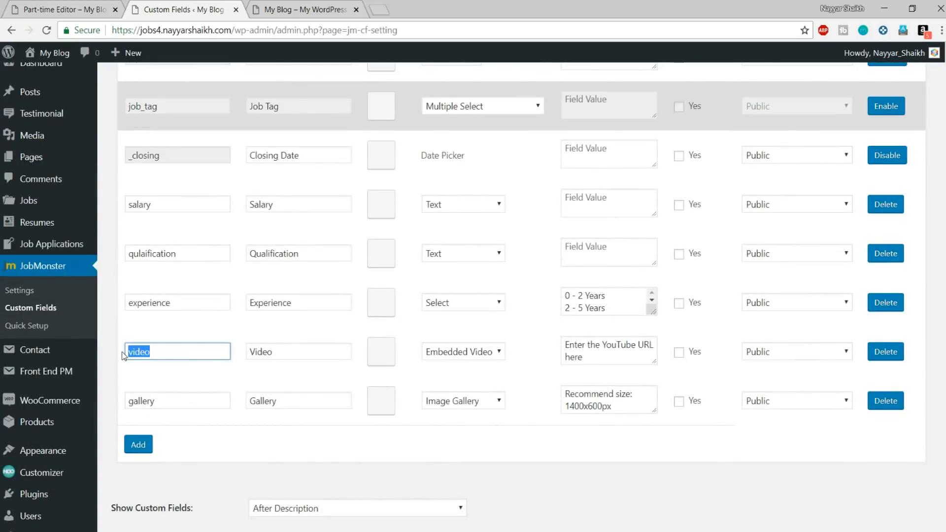
pyautogui.moveTo(190, 403); pyautogui.dragTo(110, 401)
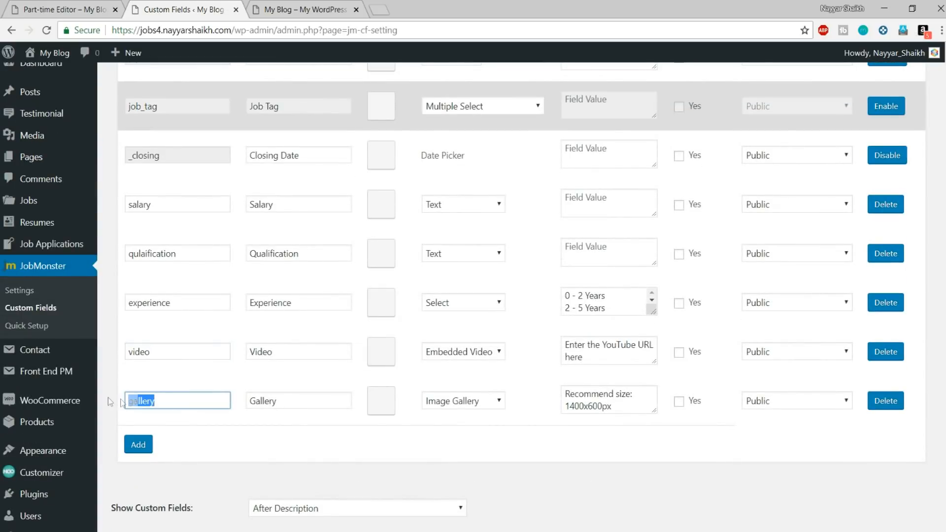
pyautogui.click(611, 451)
pyautogui.scroll(-3, 629, 464)
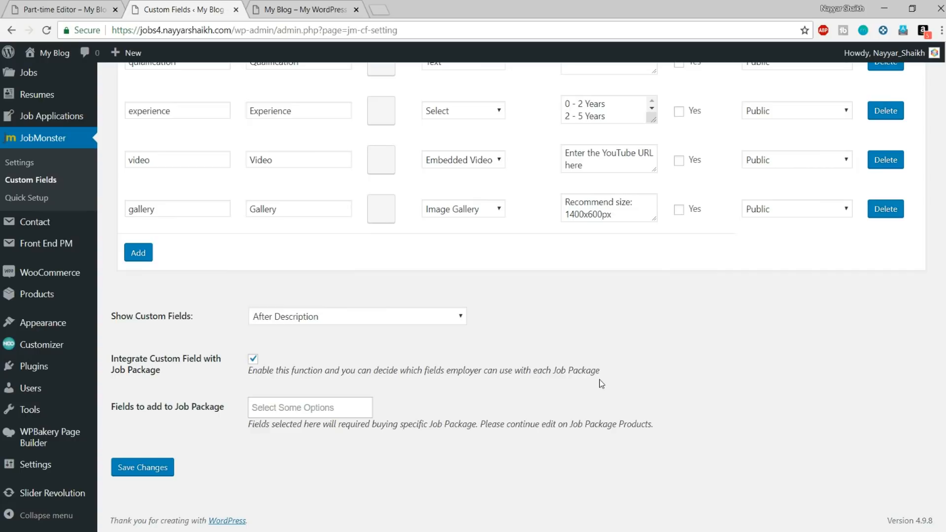
# Add Job Category, Cover Image, Job Location, Job Type and Address to the Job Package fields
pyautogui.click(259, 409)
pyautogui.scroll(-1, 514, 367)
pyautogui.click(322, 413)
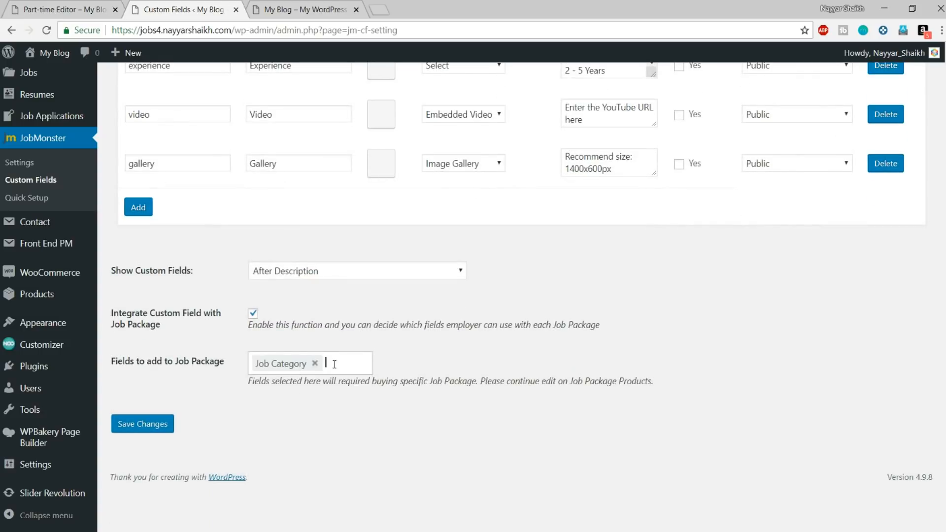
pyautogui.click(335, 363)
pyautogui.click(309, 385)
pyautogui.click(335, 392)
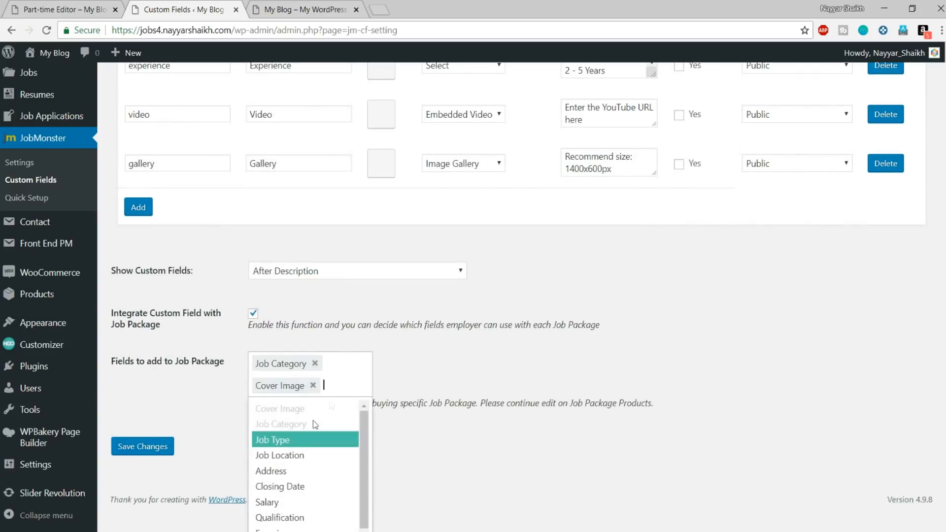
pyautogui.click(291, 452)
pyautogui.click(338, 413)
pyautogui.click(306, 462)
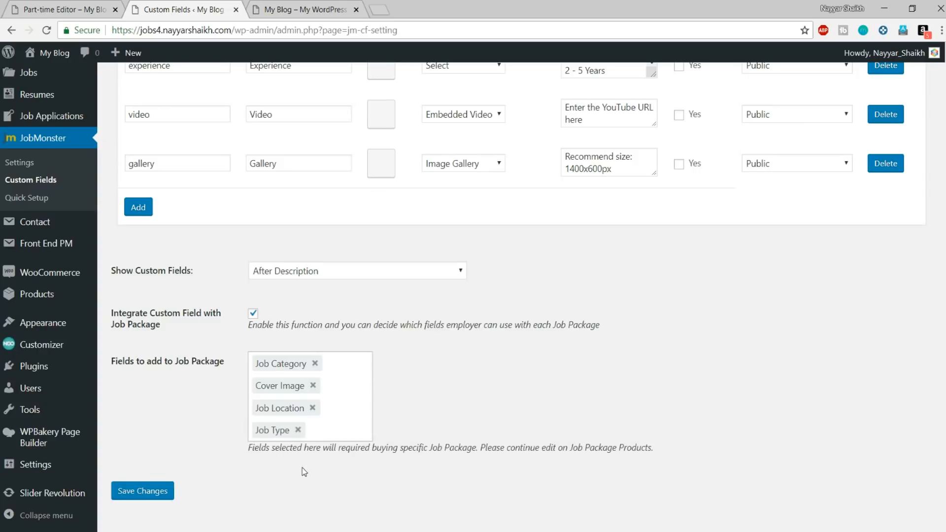
pyautogui.click(335, 431)
pyautogui.scroll(-2, 305, 443)
pyautogui.click(271, 446)
# Add Qualification, Closing Date, Salary, Experience, Gallery and Video to the Job Package fields, then save
pyautogui.click(293, 493)
pyautogui.click(342, 370)
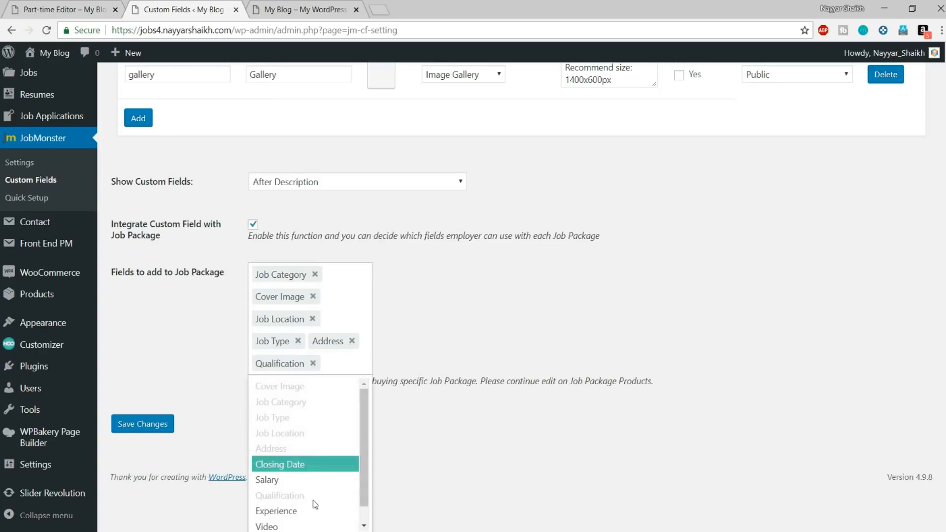
pyautogui.keyDown('ctrl'); pyautogui.click(280, 461); pyautogui.keyUp('ctrl')
pyautogui.keyDown('ctrl'); pyautogui.click(267, 477); pyautogui.keyUp('ctrl')
pyautogui.click(276, 508)
pyautogui.click(335, 371)
pyautogui.scroll(-1, 317, 493)
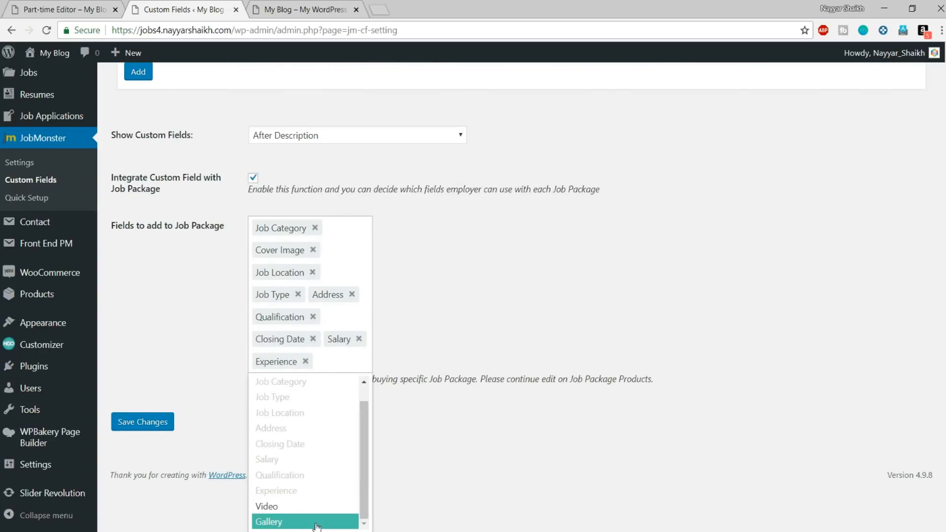
pyautogui.click(317, 519)
pyautogui.click(305, 361)
pyautogui.click(315, 362)
pyautogui.keyDown('ctrl'); pyautogui.click(295, 493); pyautogui.keyUp('ctrl')
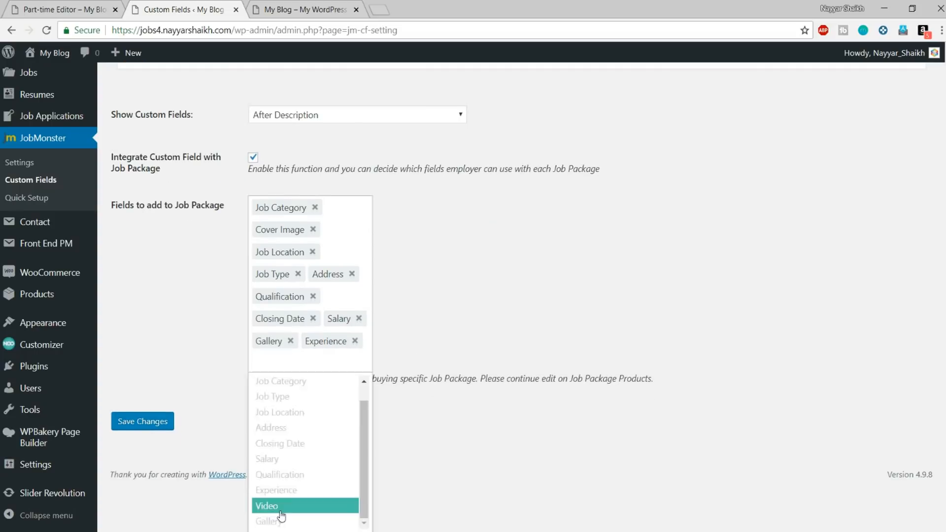
pyautogui.click(310, 508)
pyautogui.click(153, 423)
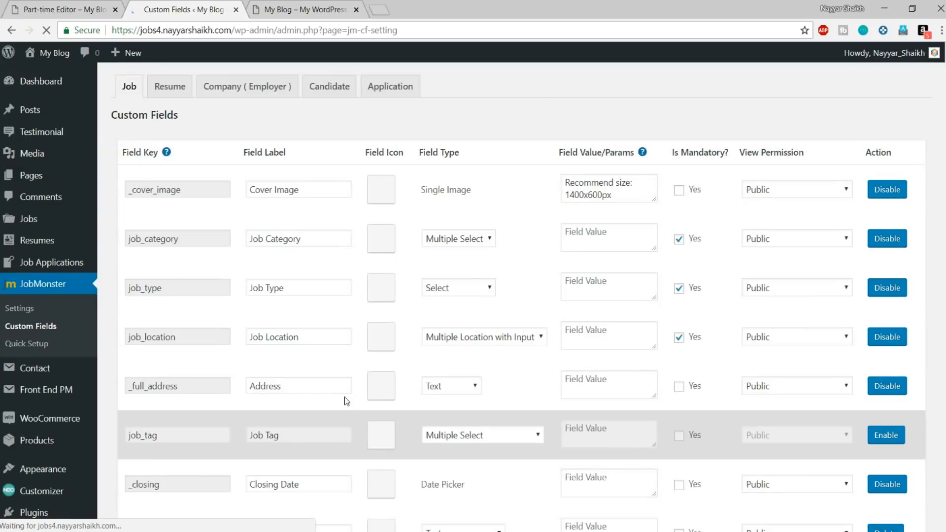
pyautogui.scroll(-5, 445, 445)
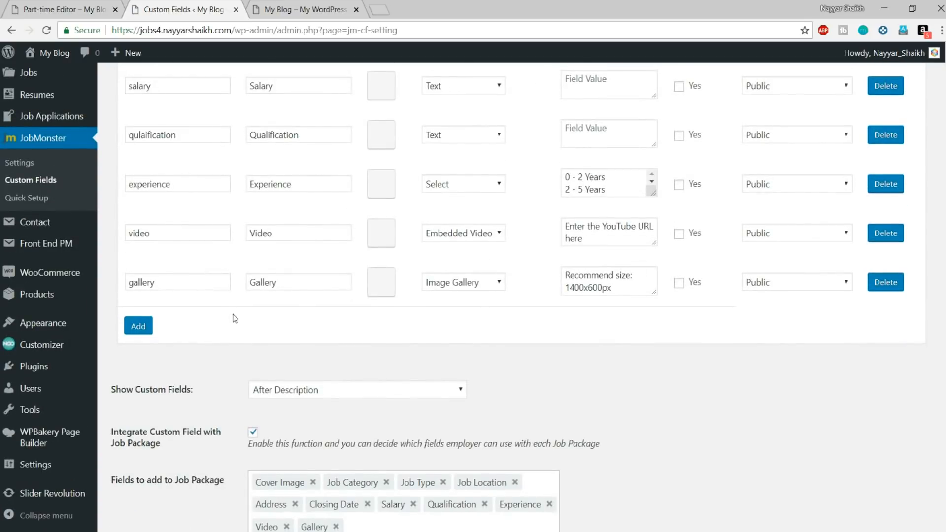
pyautogui.scroll(6, 235, 317)
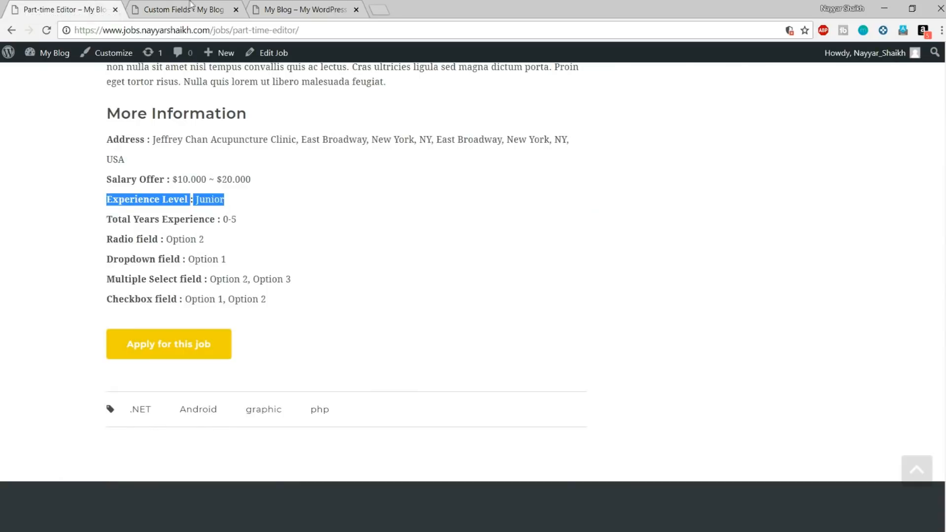
pyautogui.click(65, 9)
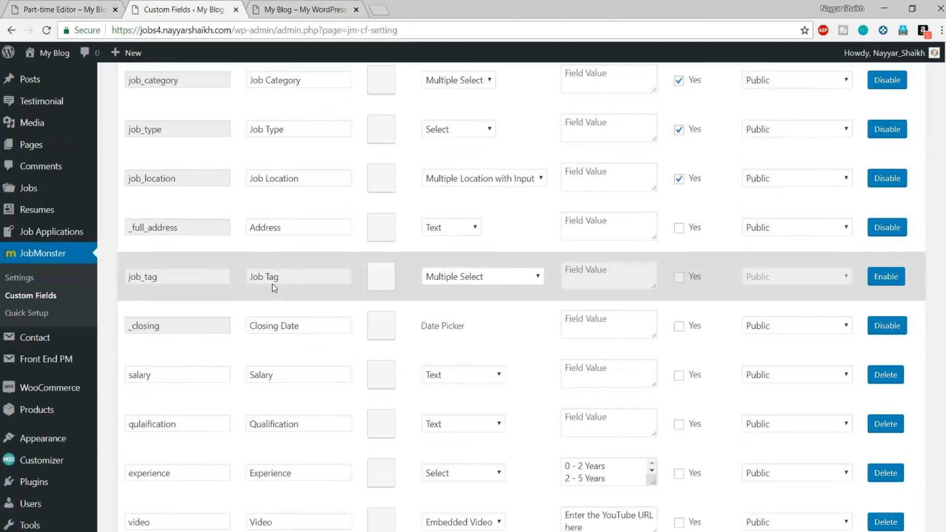
pyautogui.scroll(-4, 274, 288)
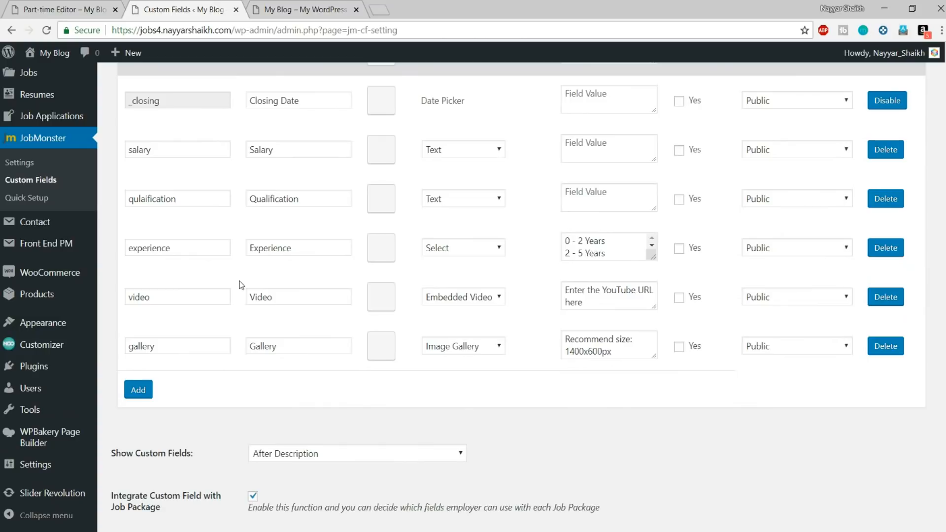
pyautogui.scroll(-3, 369, 274)
pyautogui.scroll(10, 374, 289)
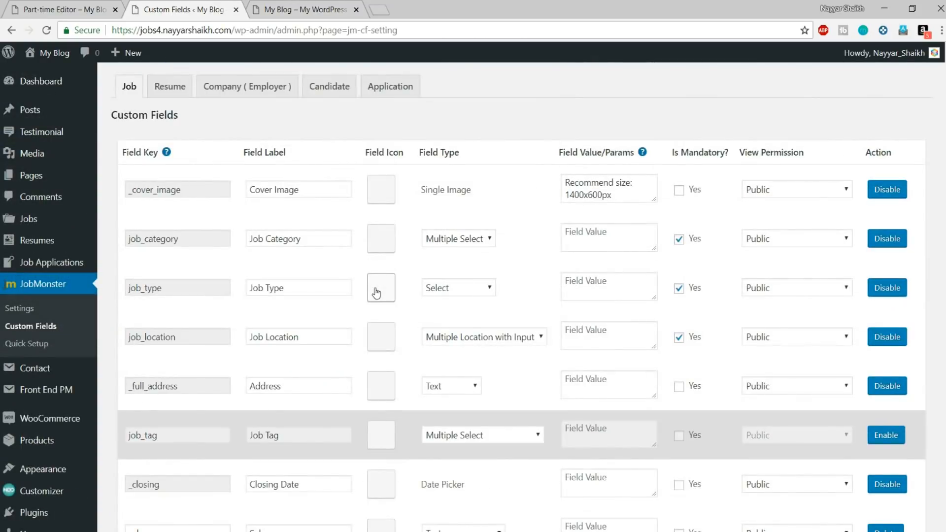
pyautogui.click(178, 89)
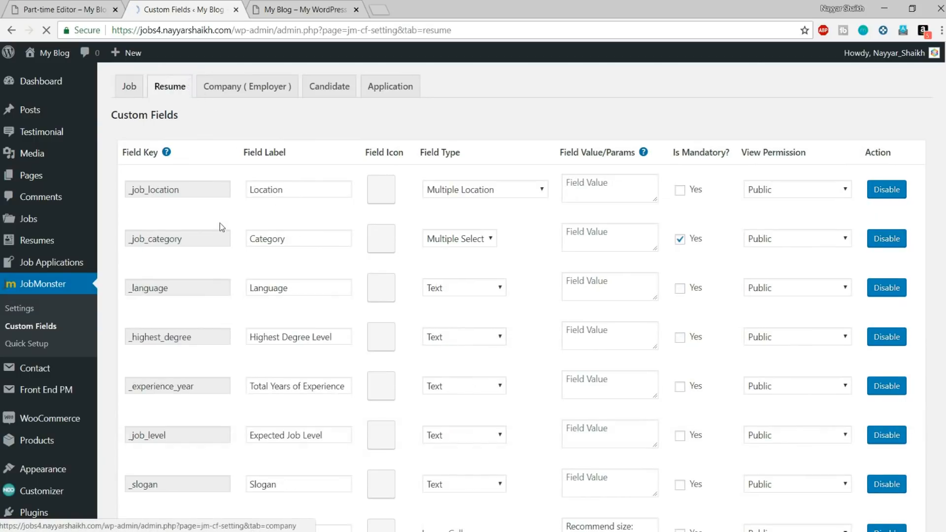
pyautogui.scroll(-10, 296, 266)
pyautogui.scroll(8, 352, 300)
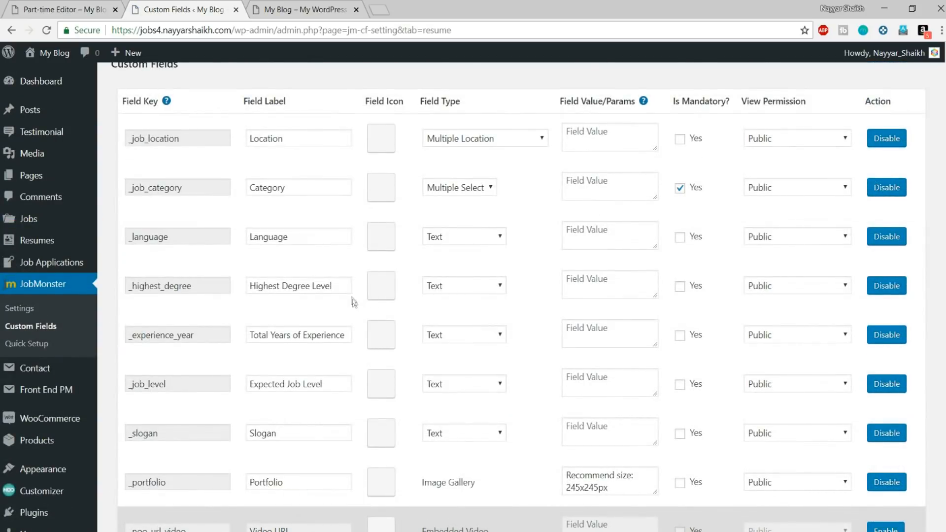
pyautogui.scroll(1, 353, 299)
pyautogui.click(242, 90)
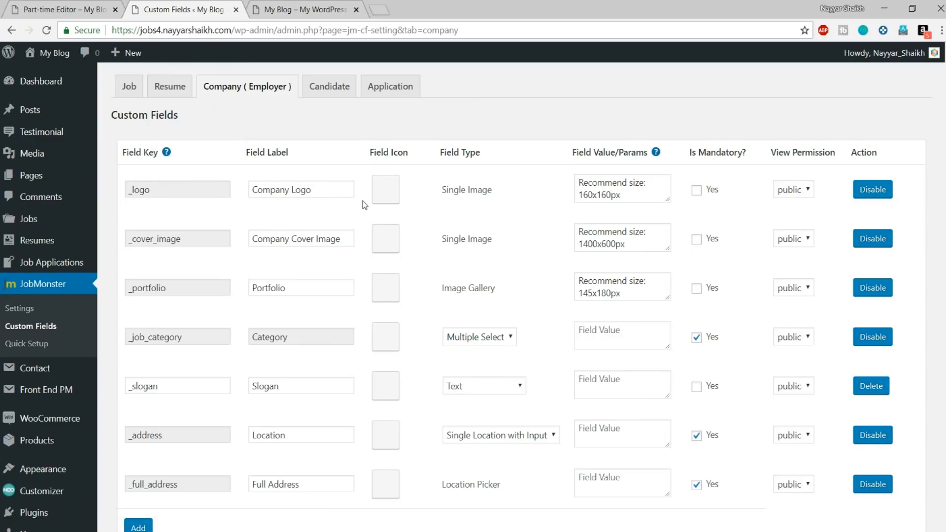
pyautogui.scroll(-5, 364, 205)
pyautogui.scroll(6, 437, 336)
pyautogui.scroll(-1, 286, 230)
pyautogui.scroll(-2, 286, 231)
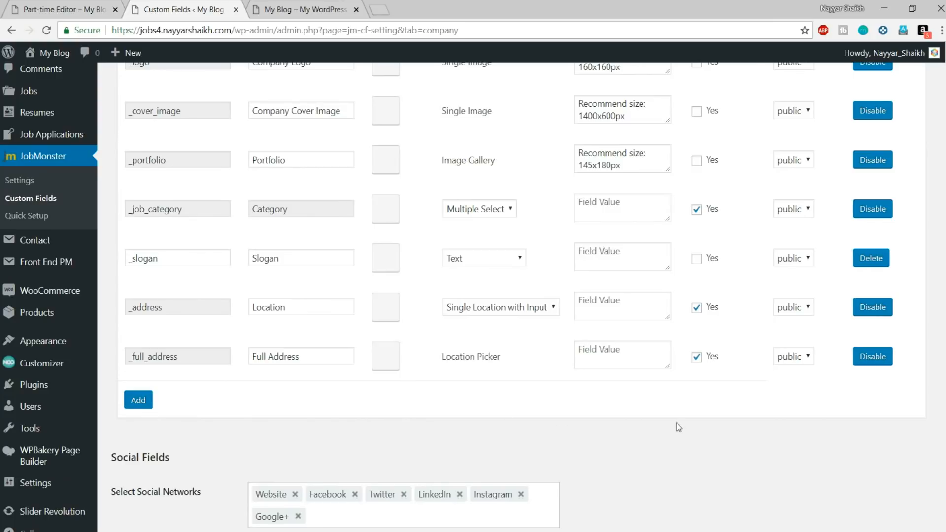
pyautogui.scroll(3, 677, 420)
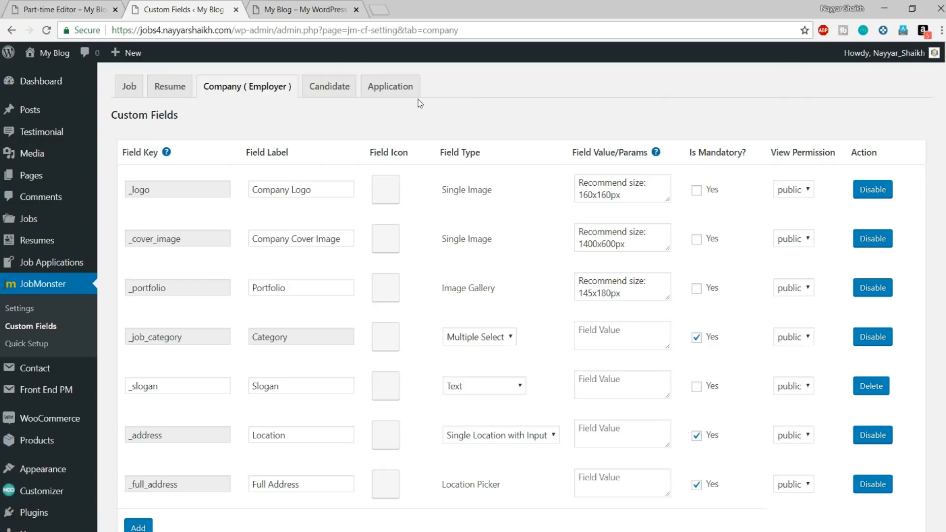
pyautogui.click(132, 91)
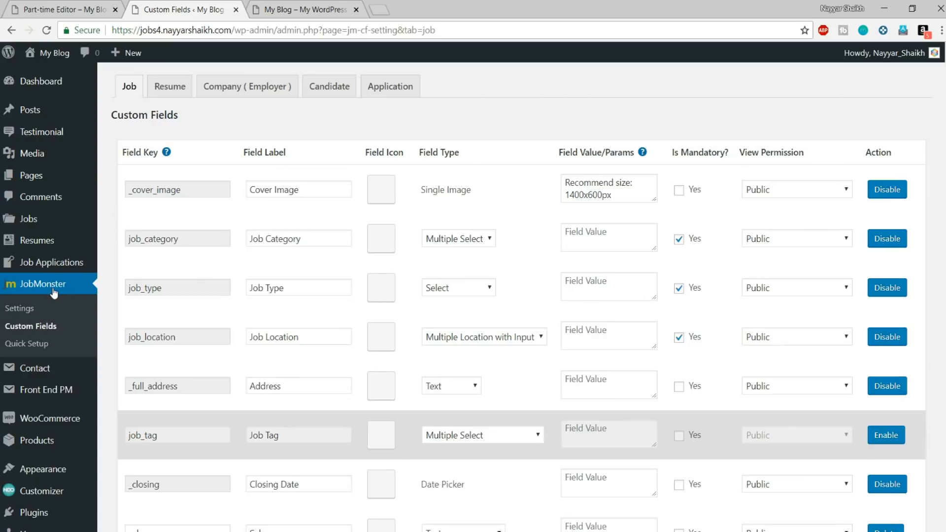
pyautogui.click(23, 309)
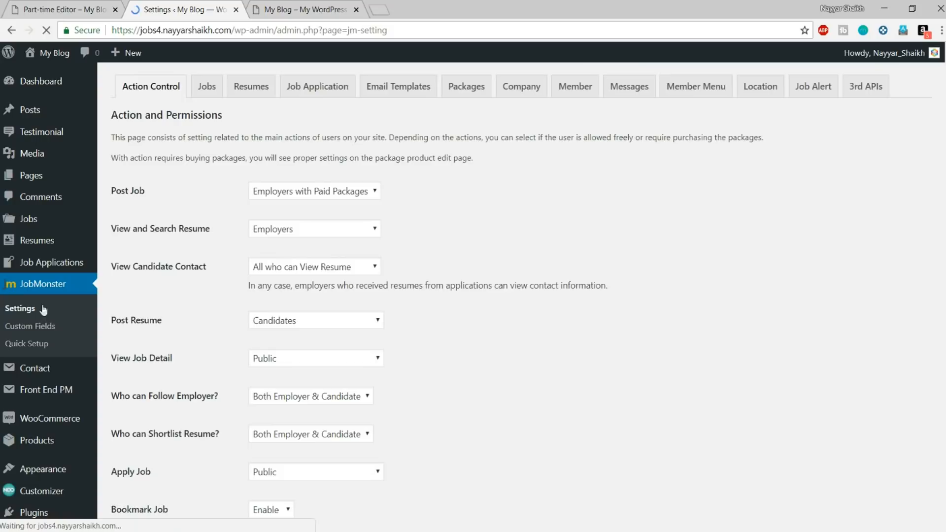
# Set the Post Job permission to Employers with Paid Packages
pyautogui.scroll(-3, 549, 267)
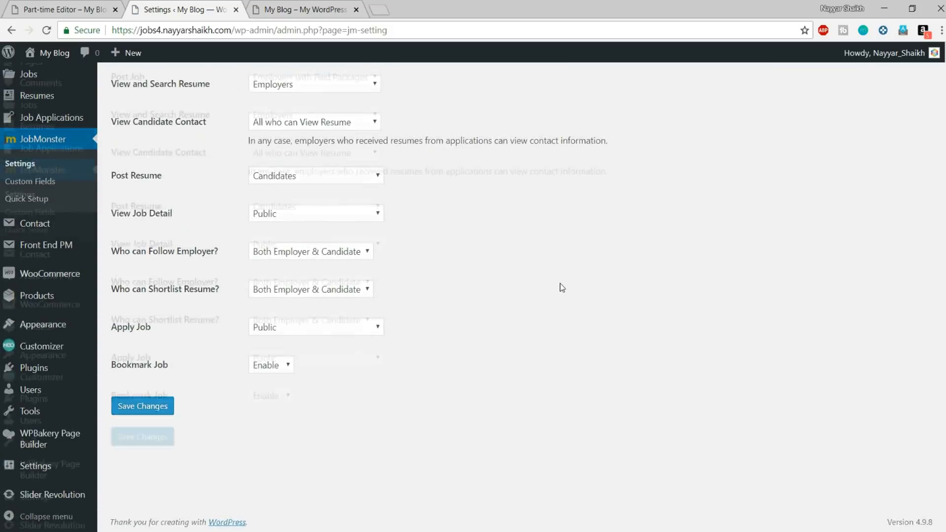
pyautogui.scroll(3, 542, 274)
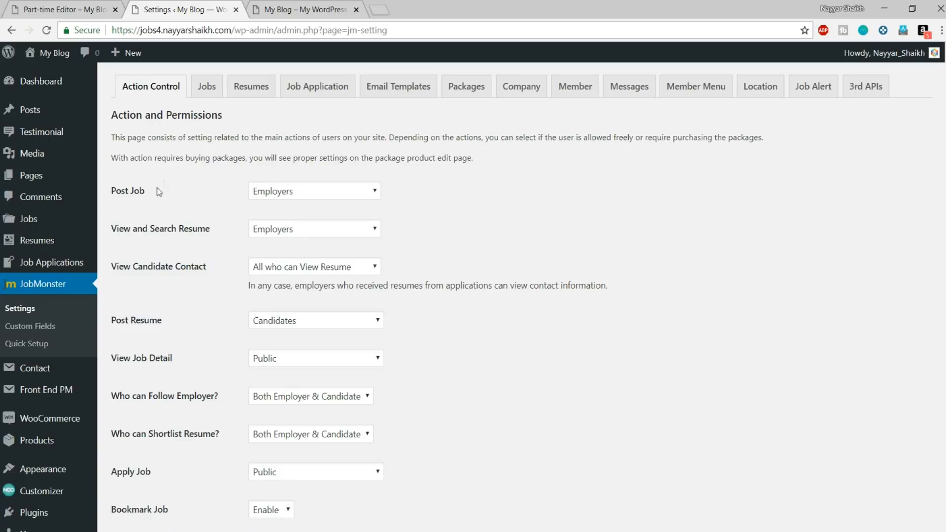
pyautogui.moveTo(151, 196); pyautogui.dragTo(112, 187)
pyautogui.click(349, 191)
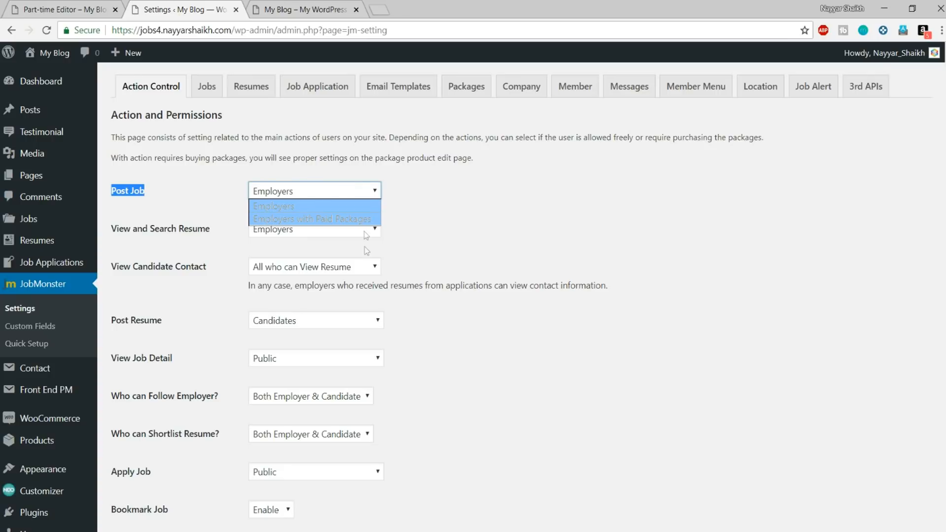
pyautogui.click(294, 208)
pyautogui.click(303, 195)
pyautogui.click(338, 217)
pyautogui.click(335, 197)
pyautogui.click(343, 221)
pyautogui.click(351, 190)
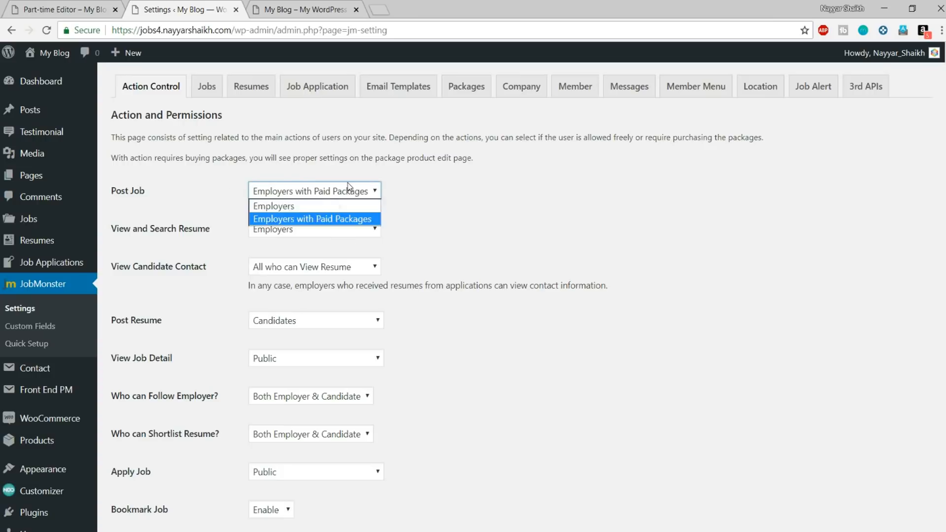
pyautogui.click(291, 217)
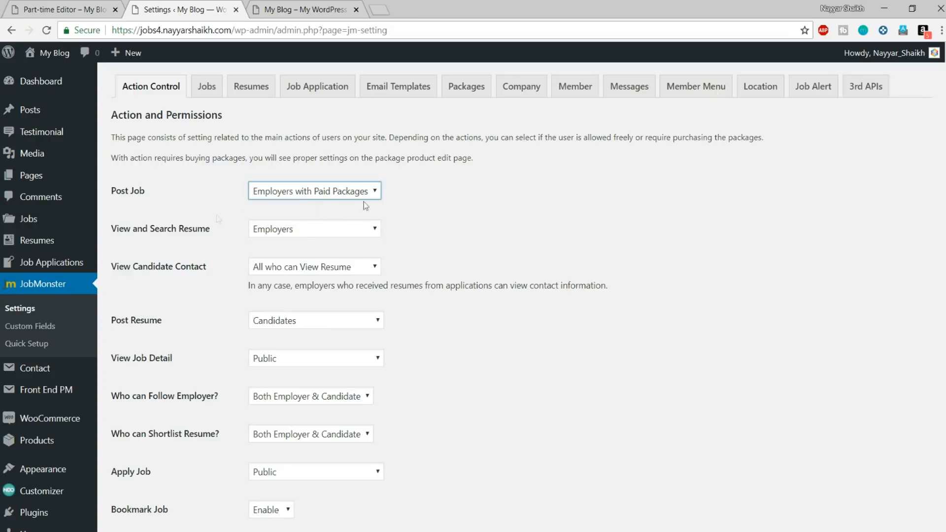
# Set the View and Search Resume permission to Employers with Paid Packages
pyautogui.moveTo(232, 230); pyautogui.dragTo(111, 229)
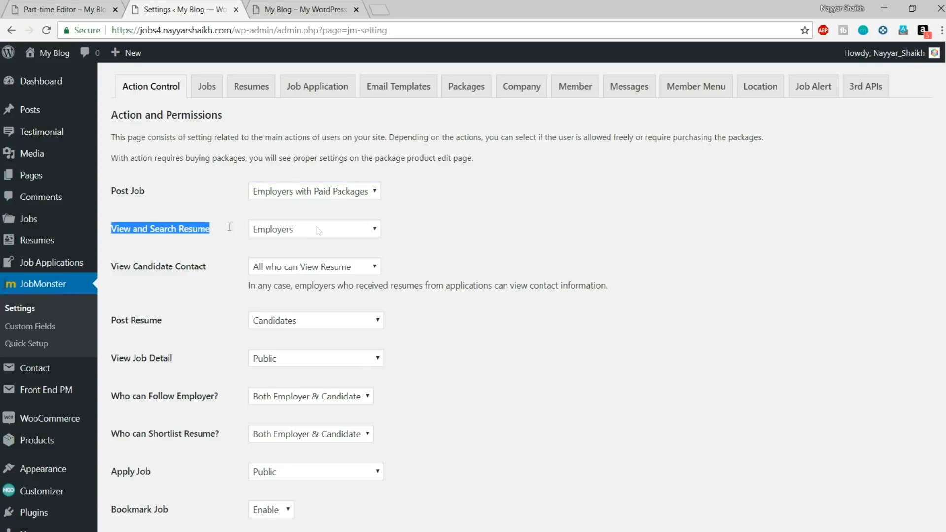
pyautogui.click(295, 229)
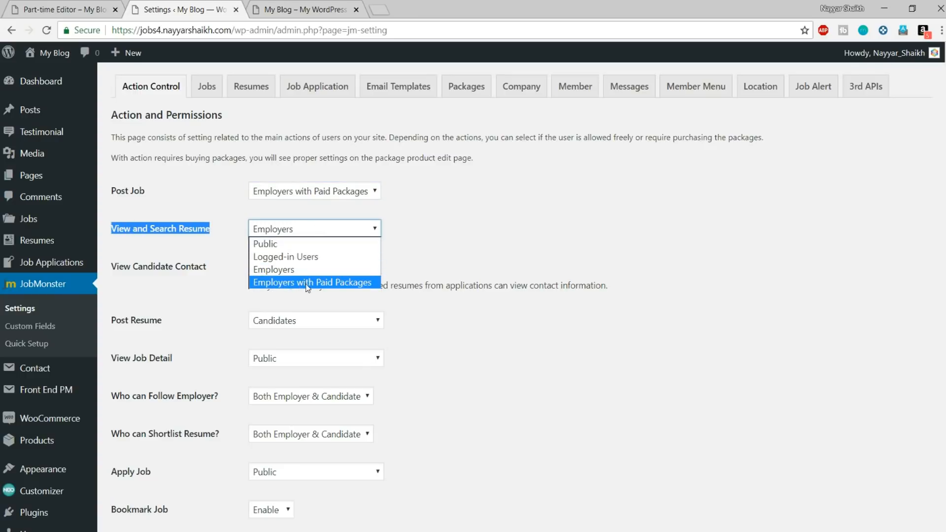
pyautogui.click(306, 285)
pyautogui.click(462, 250)
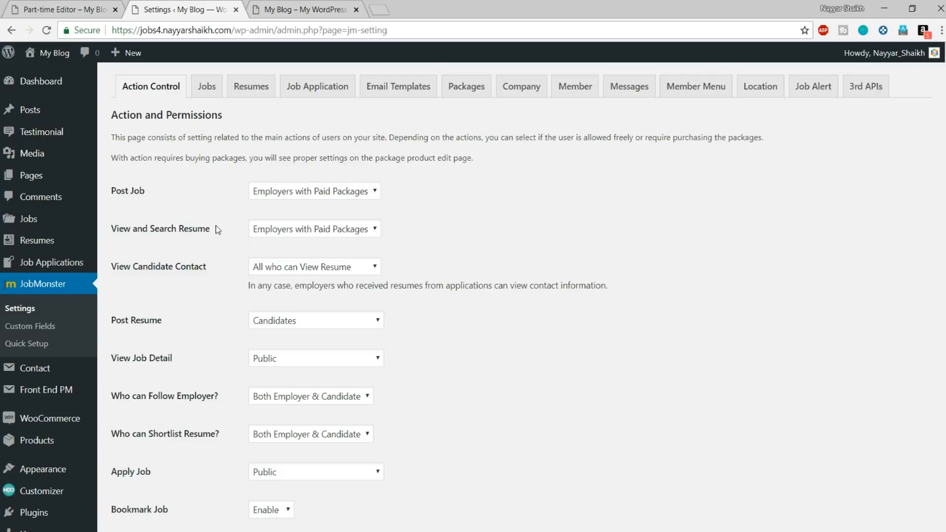
# Keep View and Search Resume at Employers with Paid Packages and review the contact-details permission
pyautogui.click(288, 230)
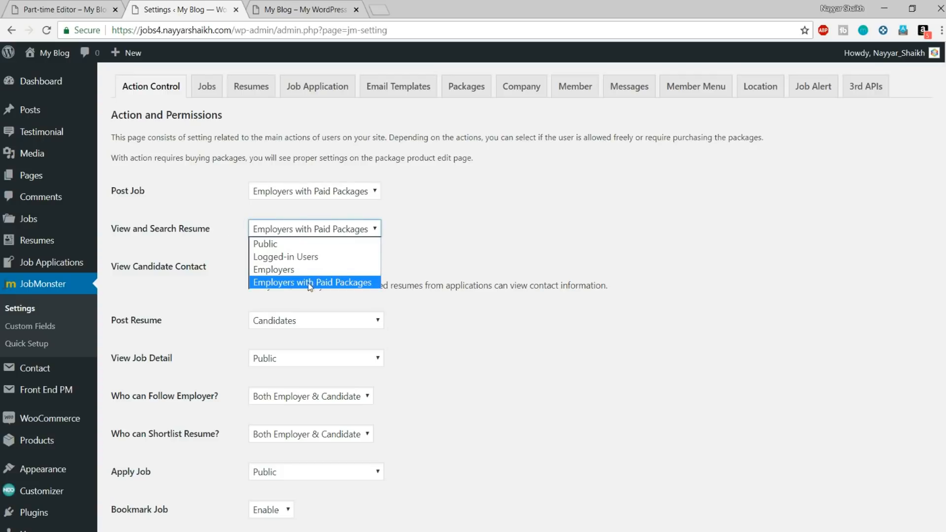
pyautogui.click(312, 283)
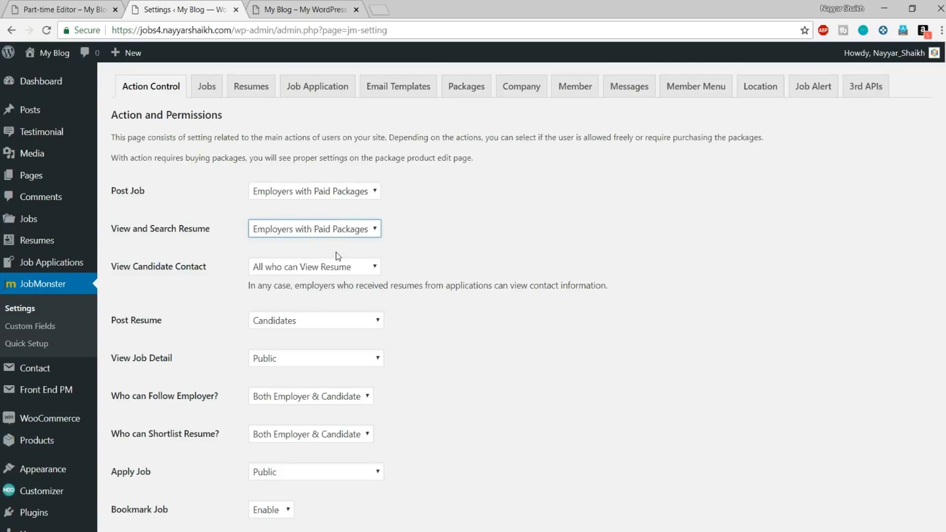
pyautogui.click(343, 229)
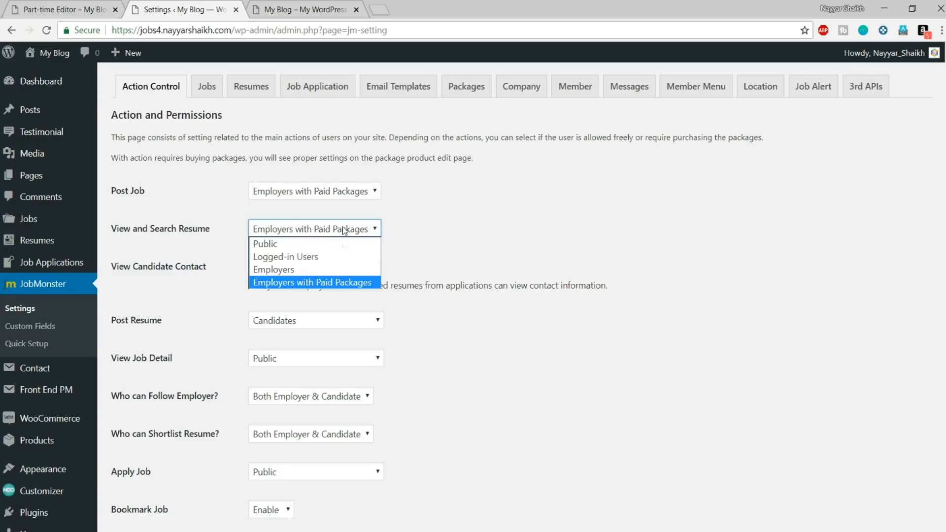
pyautogui.click(342, 284)
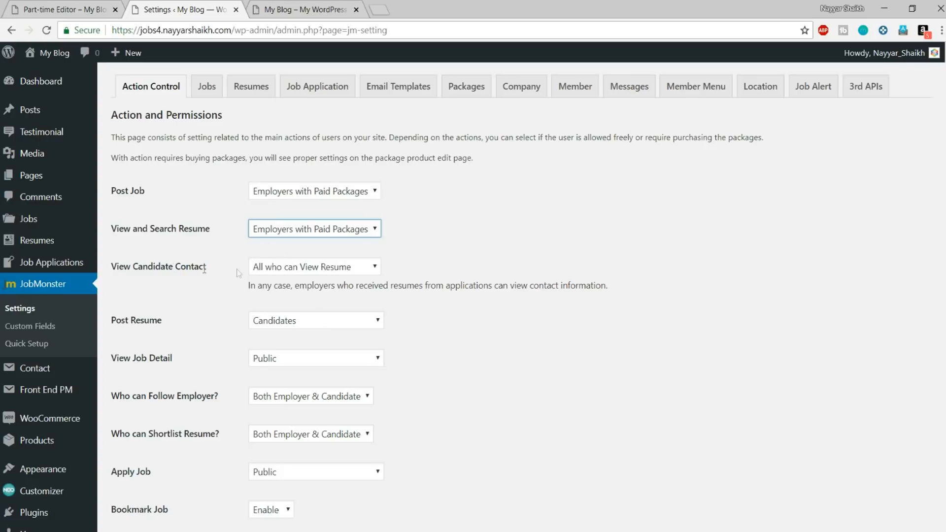
pyautogui.click(305, 267)
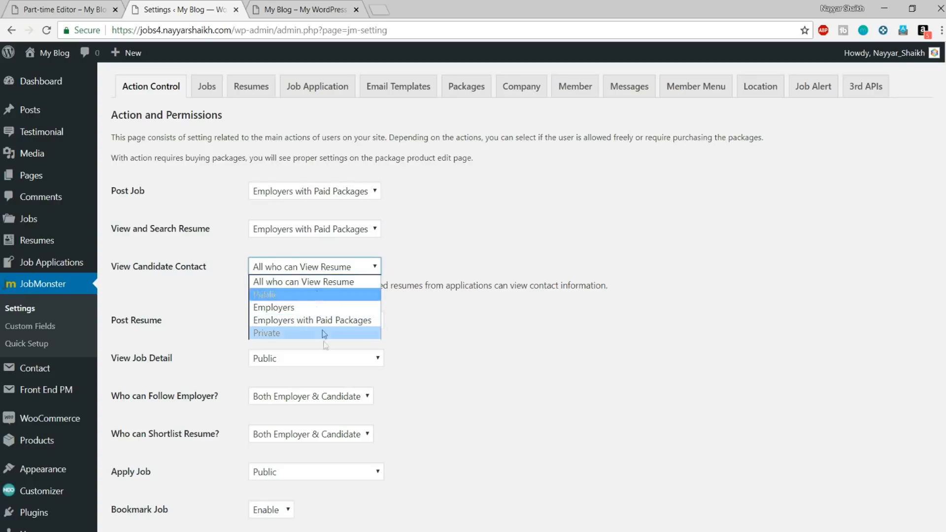
pyautogui.scroll(-3, 335, 315)
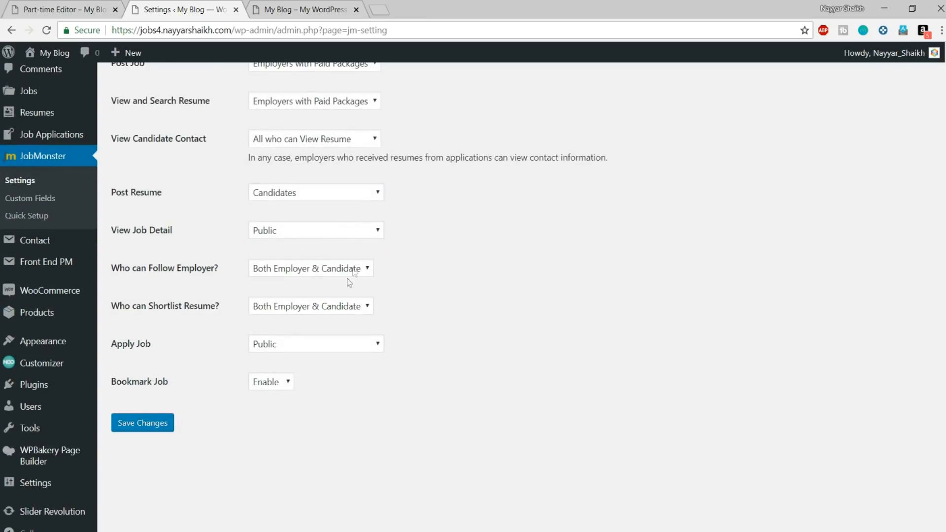
# Leave Post Resume open to Candidates and View Job Detail set to Public
pyautogui.click(288, 197)
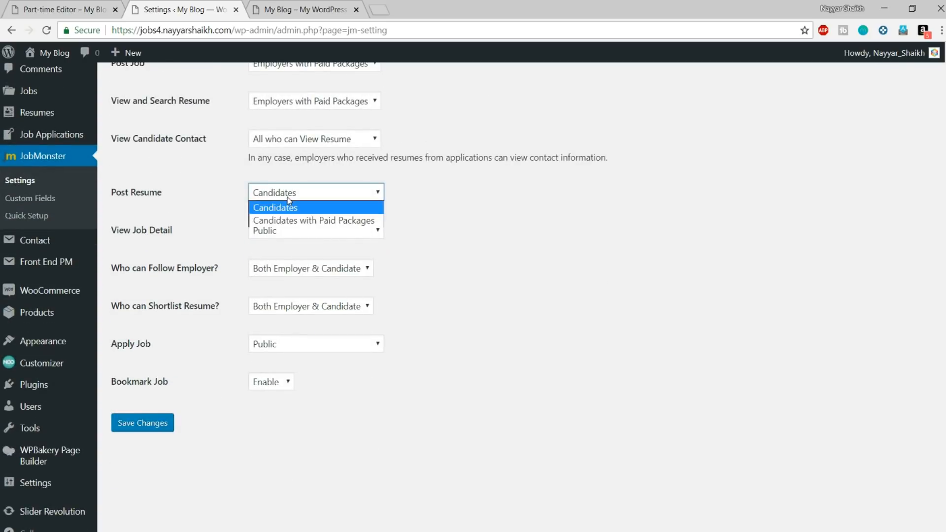
pyautogui.click(287, 209)
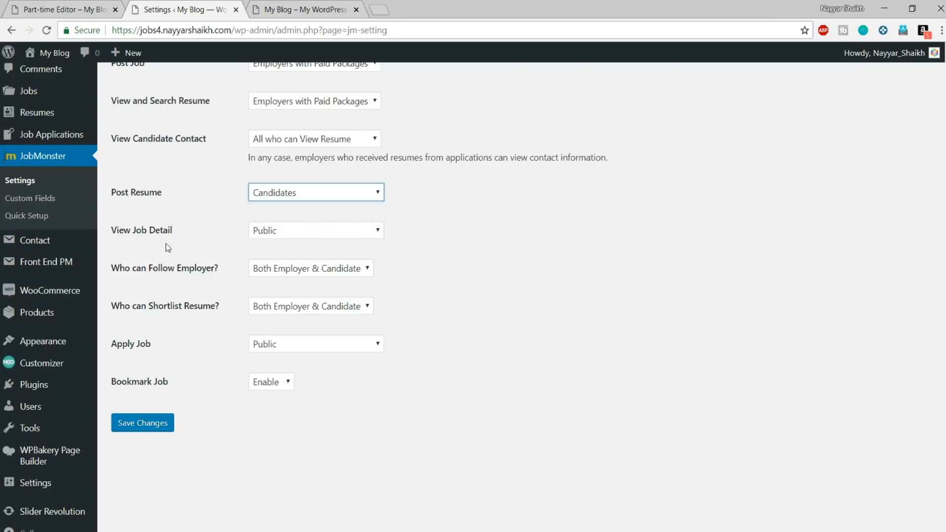
pyautogui.click(295, 231)
pyautogui.click(327, 245)
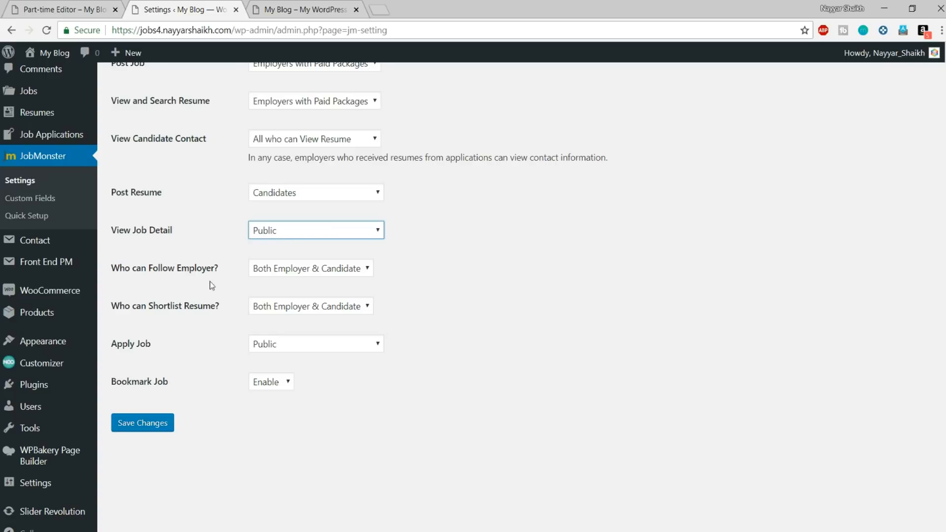
# Point out the follow-employer and shortlist-resume permissions, then save the Action Control settings
pyautogui.moveTo(131, 268); pyautogui.dragTo(218, 269)
pyautogui.click(241, 271)
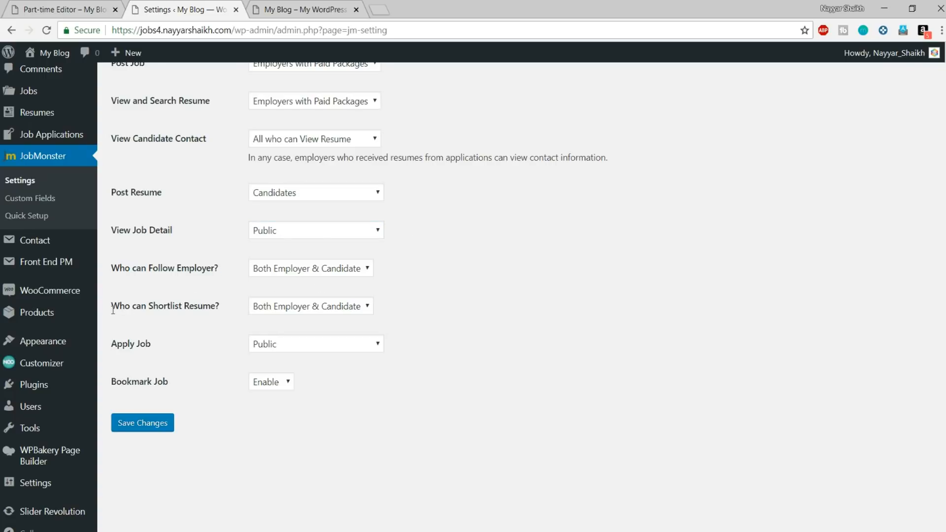
pyautogui.moveTo(172, 306); pyautogui.dragTo(259, 308)
pyautogui.click(180, 347)
pyautogui.click(141, 428)
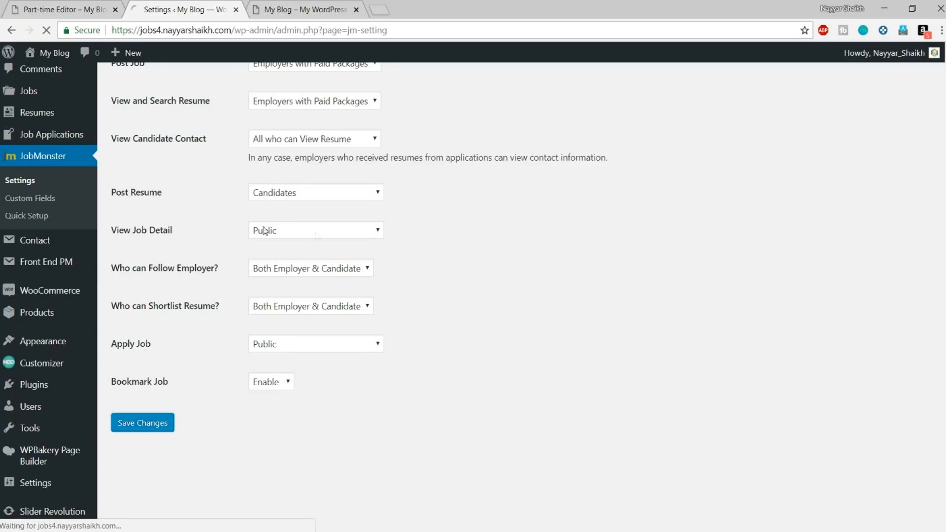
pyautogui.scroll(-3, 359, 329)
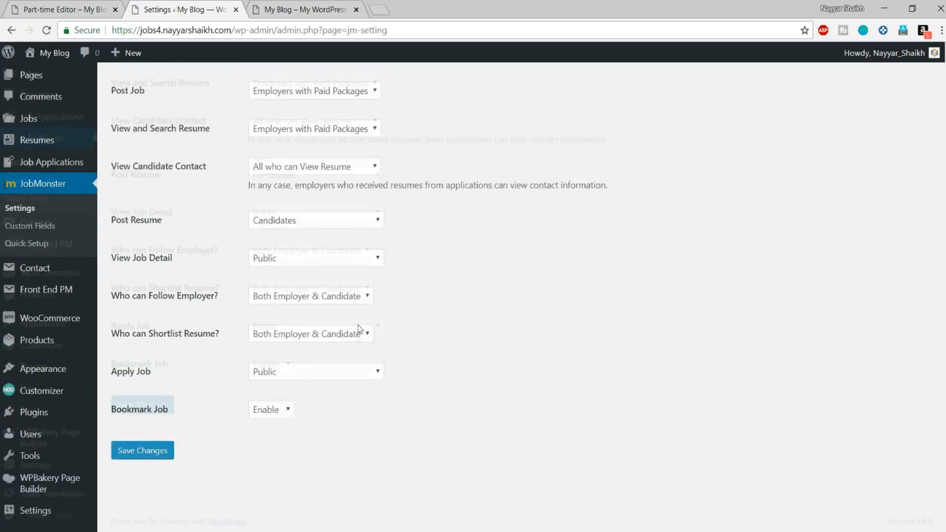
pyautogui.scroll(3, 247, 394)
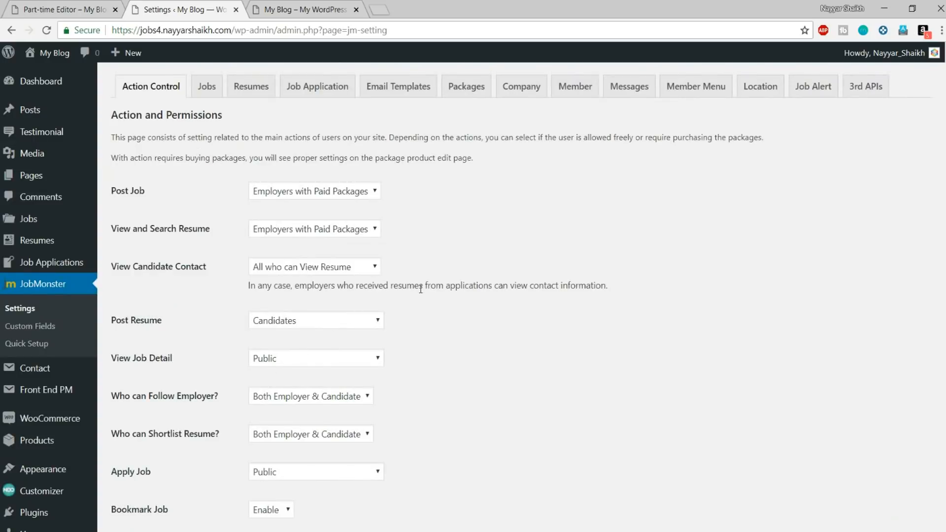
# Open the Jobs settings tab and confirm the Job Archive base slug is 'jobs'
pyautogui.click(213, 93)
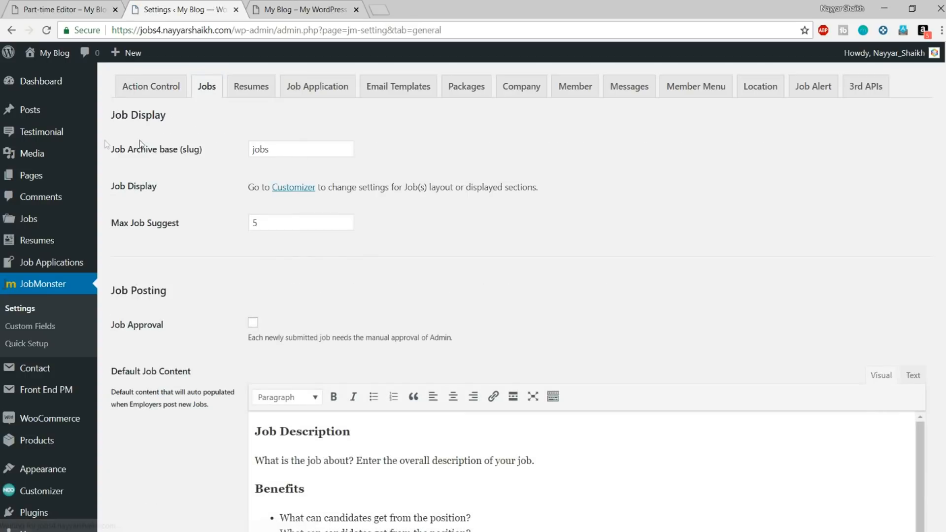
pyautogui.moveTo(112, 148); pyautogui.dragTo(179, 150)
pyautogui.click(207, 149)
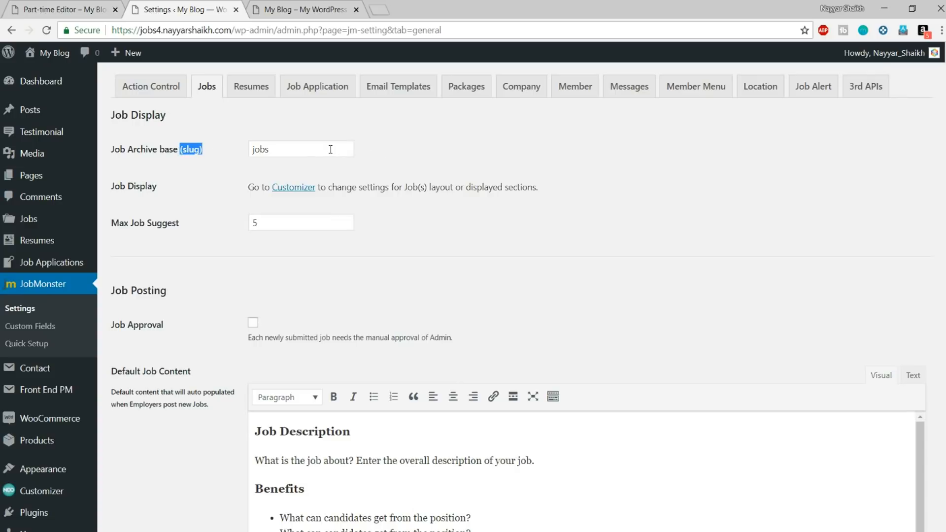
pyautogui.click(458, 151)
pyautogui.moveTo(297, 150); pyautogui.dragTo(251, 152)
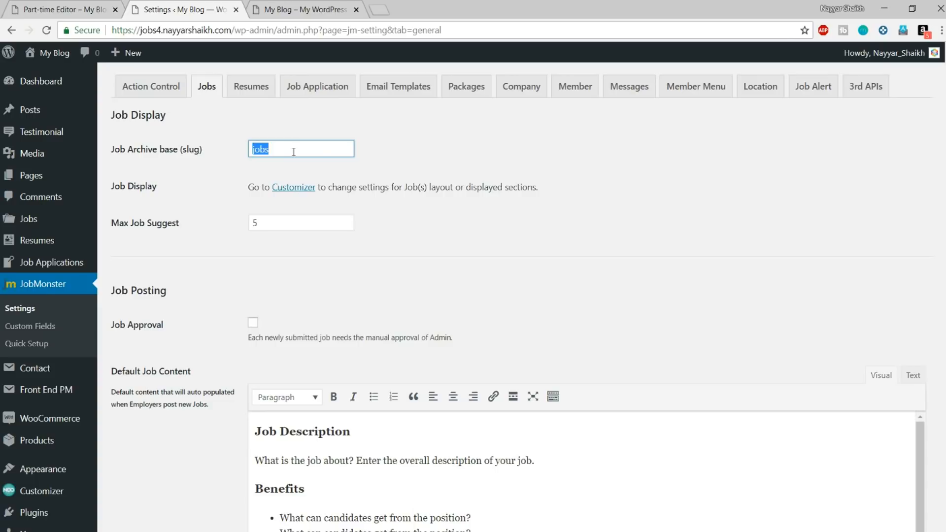
pyautogui.click(401, 146)
pyautogui.click(275, 146)
pyautogui.doubleClick(275, 145)
pyautogui.click(424, 148)
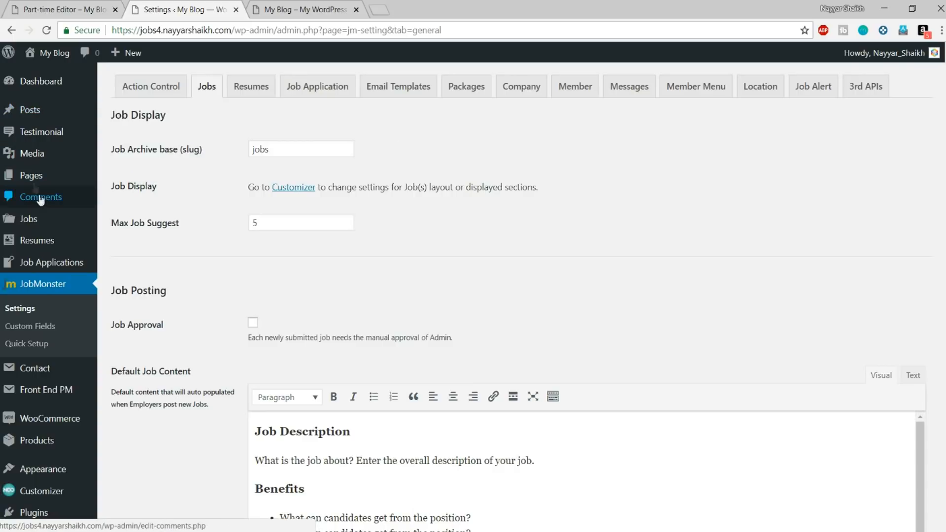
pyautogui.moveTo(34, 176)
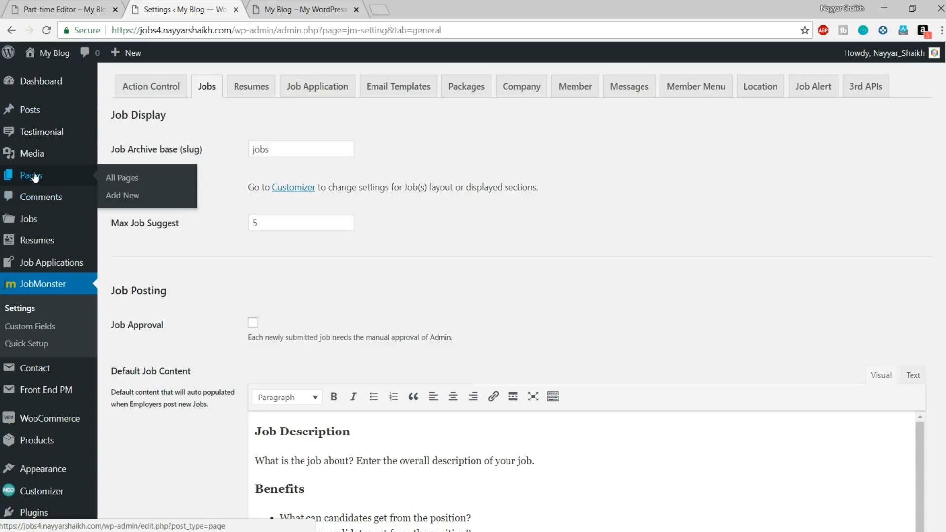
# Create a new page titled 'Jobs' in a separate tab and publish it
pyautogui.rightClick(123, 199)
pyautogui.click(132, 205)
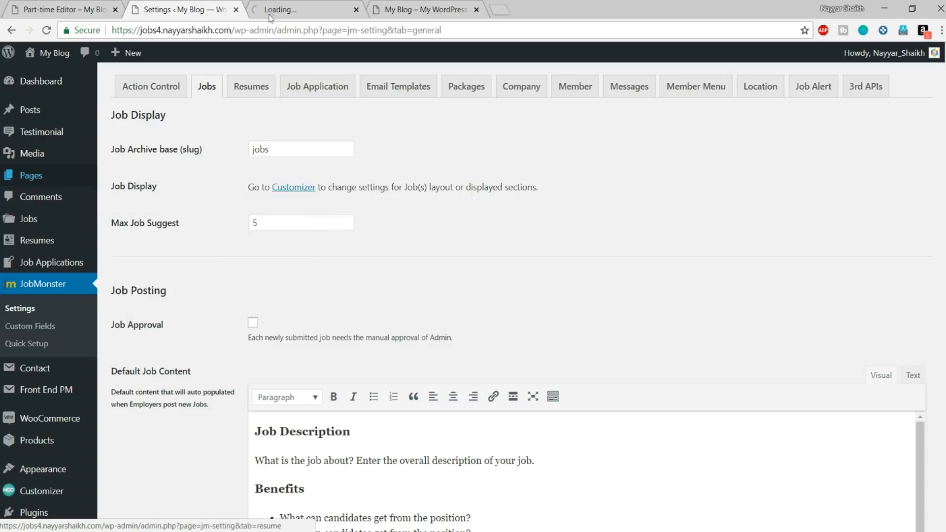
pyautogui.click(276, 6)
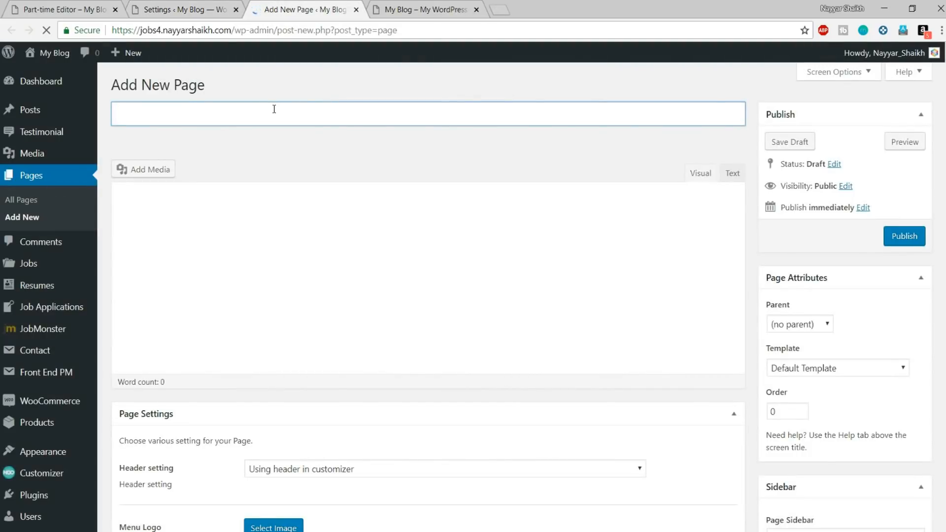
pyautogui.write('Jobs')
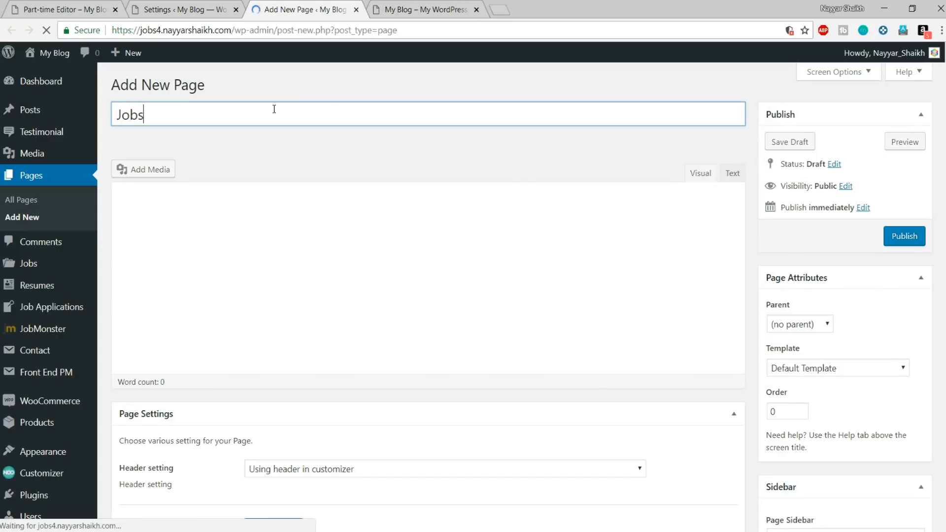
pyautogui.click(262, 249)
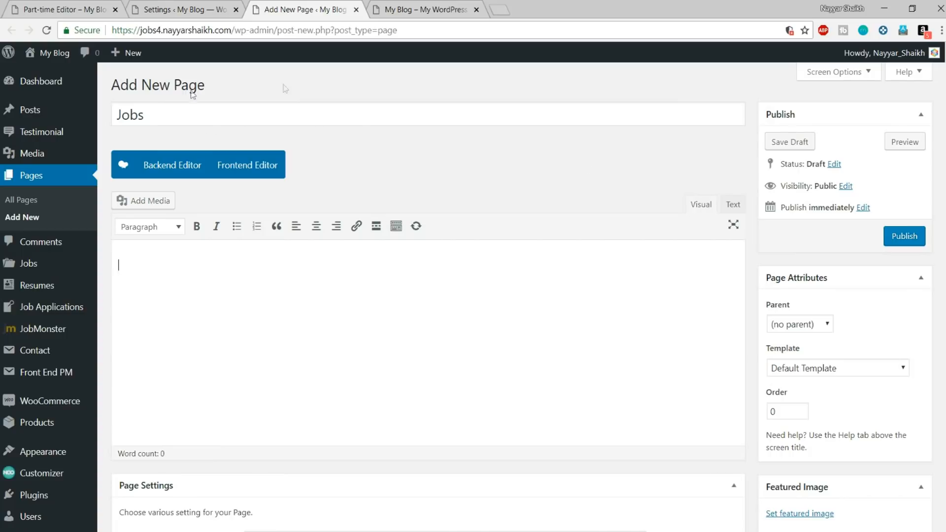
pyautogui.click(902, 239)
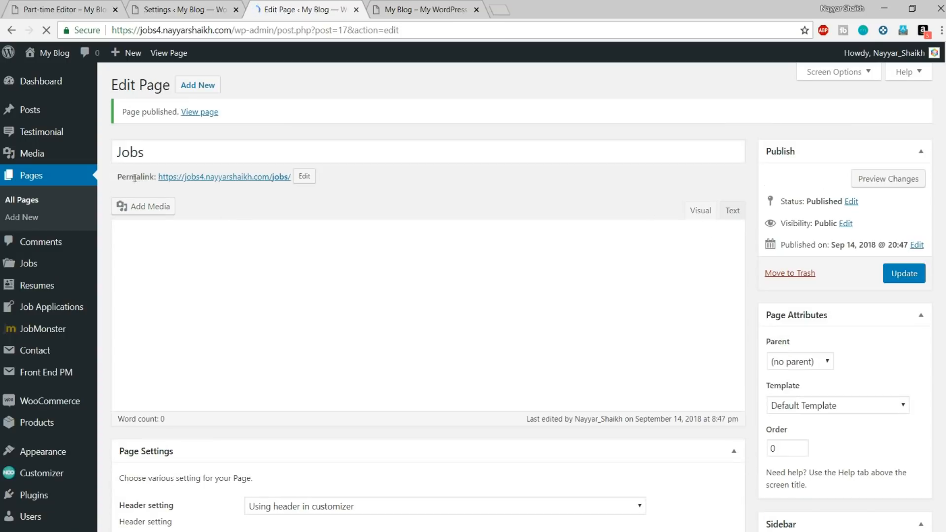
# Compare the Jobs page's /jobs/ permalink with the 'jobs' archive slug in Settings
pyautogui.moveTo(119, 177); pyautogui.dragTo(158, 179)
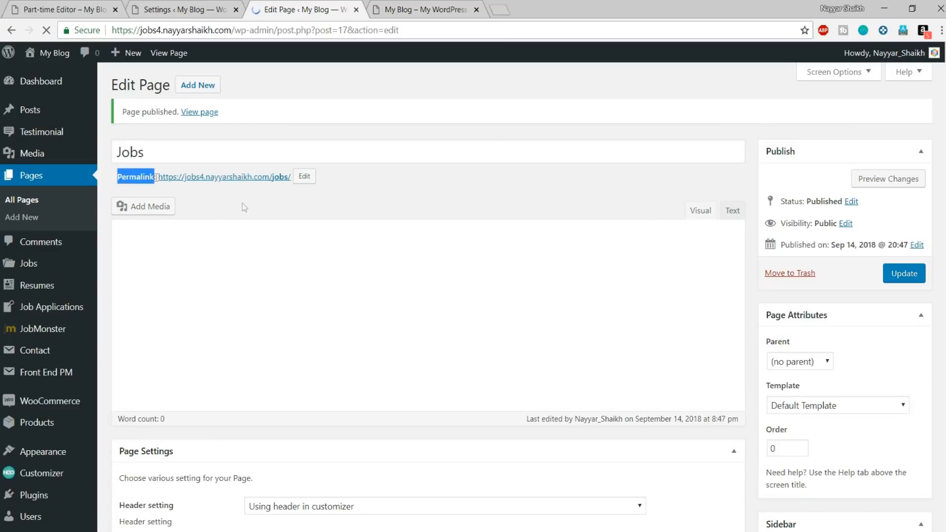
pyautogui.click(233, 196)
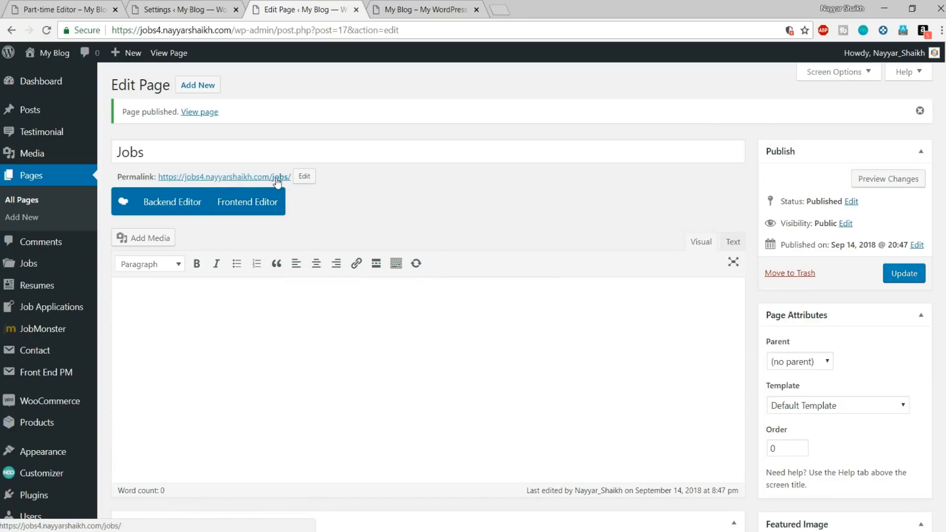
pyautogui.click(182, 9)
pyautogui.moveTo(282, 149); pyautogui.dragTo(224, 140)
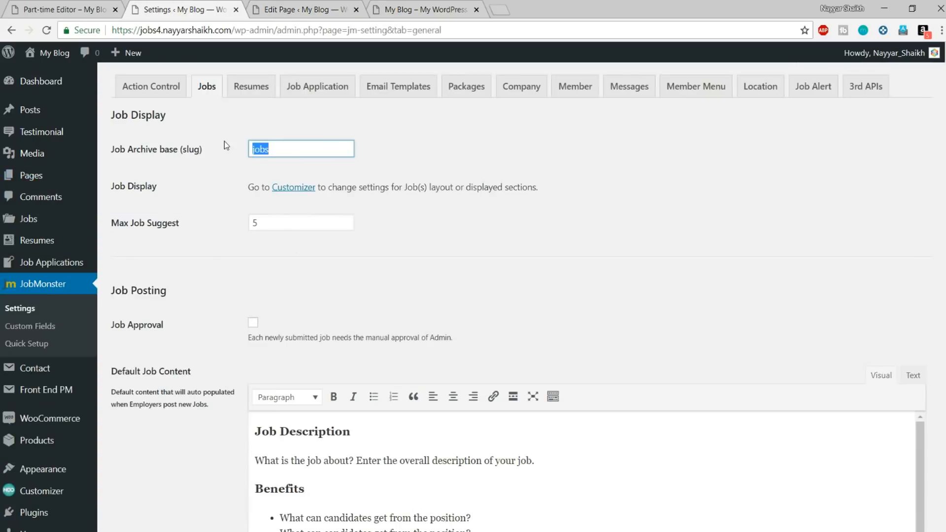
pyautogui.click(291, 10)
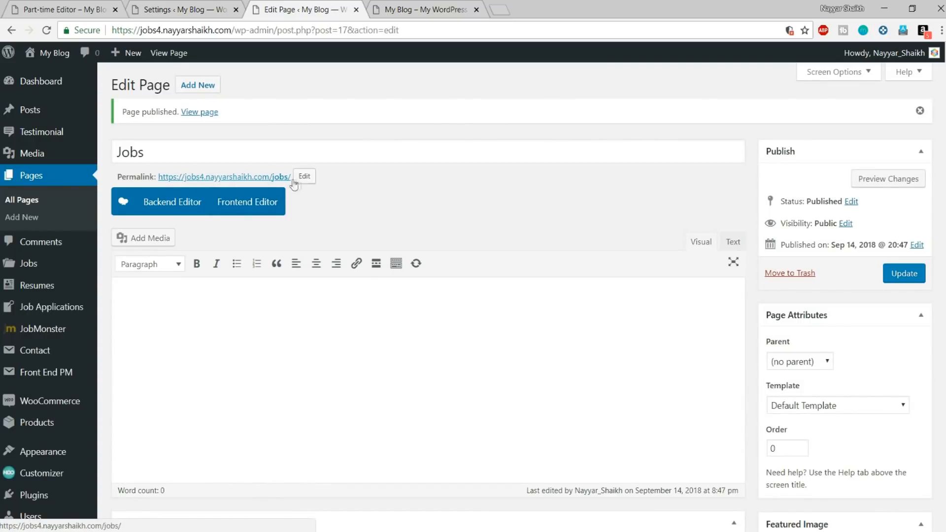
pyautogui.click(191, 5)
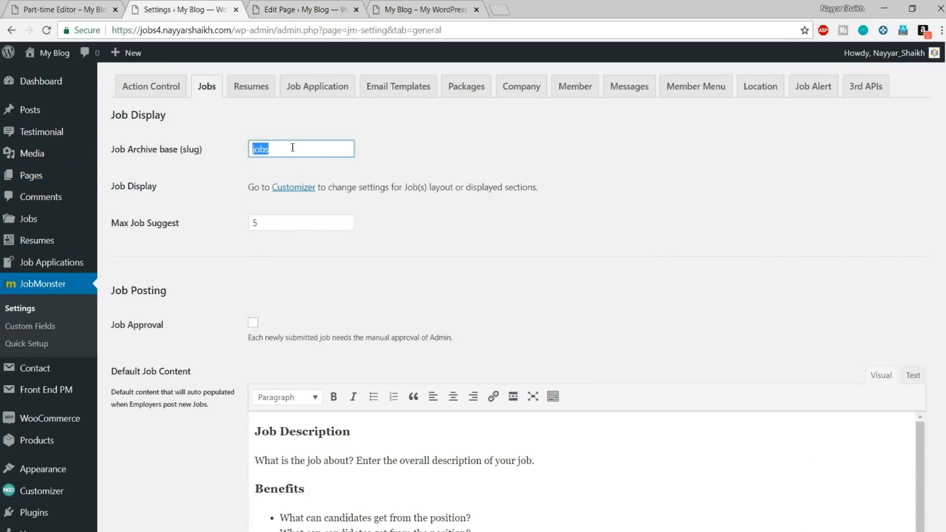
pyautogui.click(275, 9)
pyautogui.click(182, 5)
pyautogui.moveTo(277, 150); pyautogui.dragTo(249, 155)
pyautogui.click(212, 164)
pyautogui.click(293, 7)
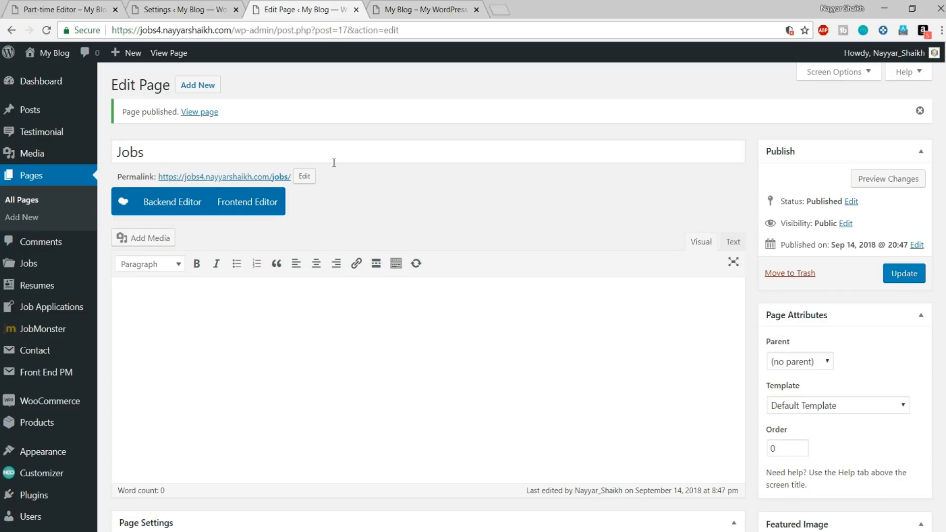
pyautogui.click(221, 9)
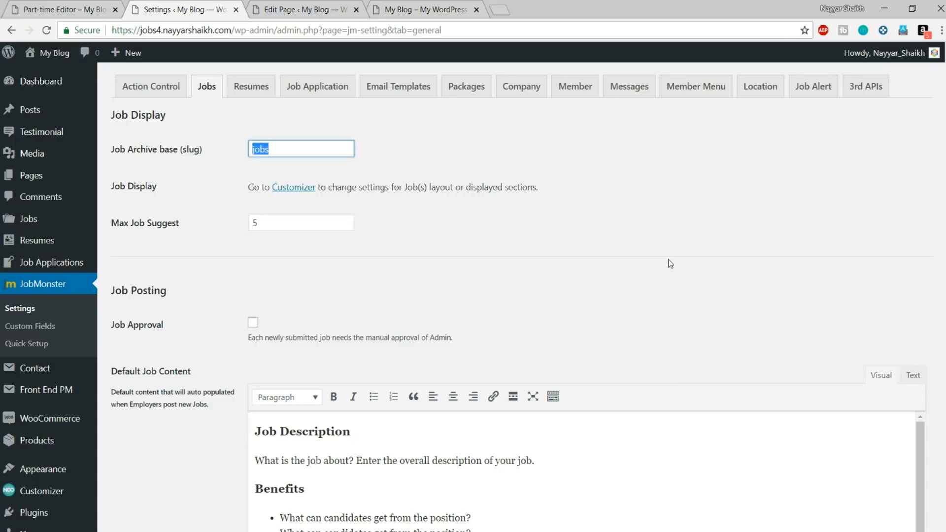
pyautogui.scroll(-1, 201, 276)
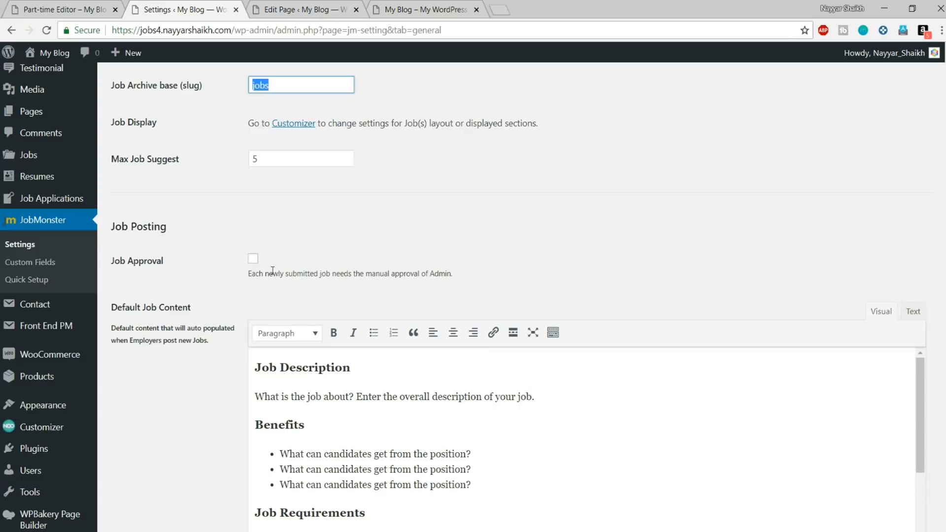
# Review the Job Approval description and move down to the job submission condition
pyautogui.moveTo(243, 274); pyautogui.dragTo(448, 274)
pyautogui.click(298, 269)
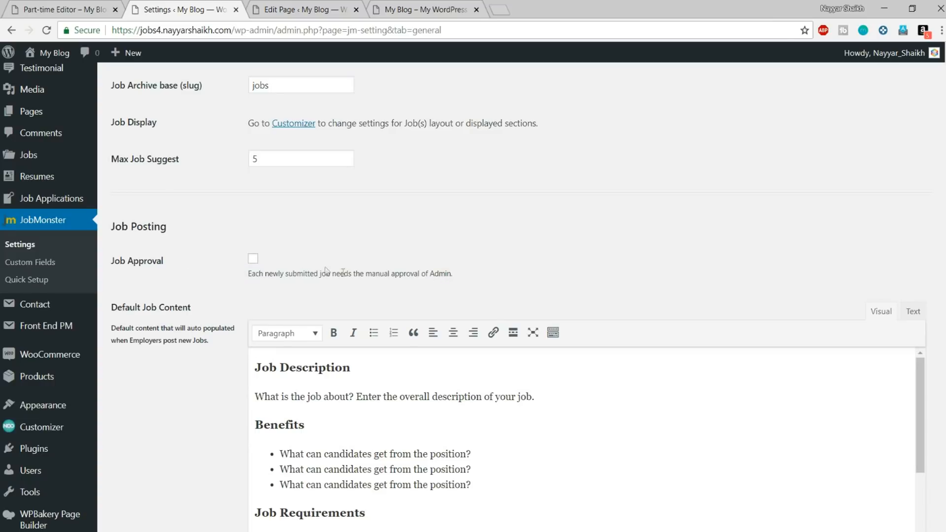
pyautogui.scroll(-4, 325, 270)
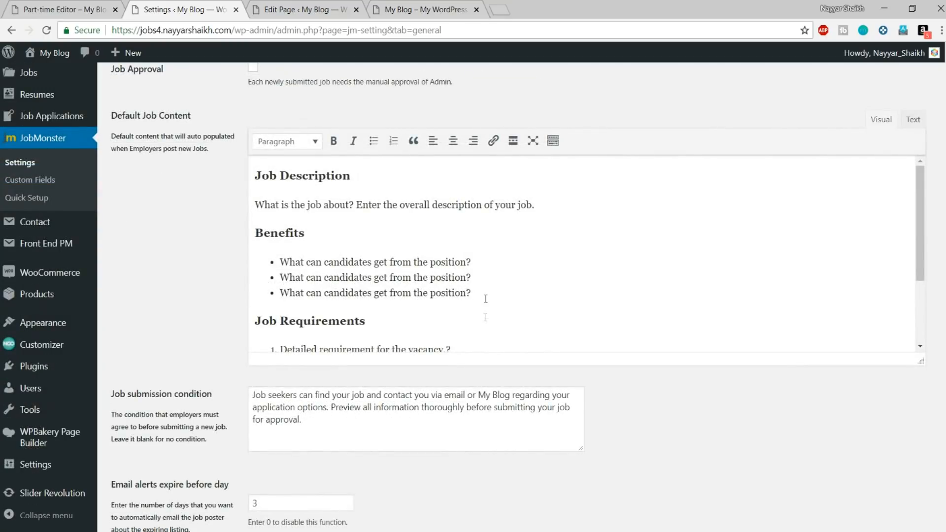
pyautogui.scroll(-2, 170, 340)
pyautogui.moveTo(114, 283); pyautogui.dragTo(211, 285)
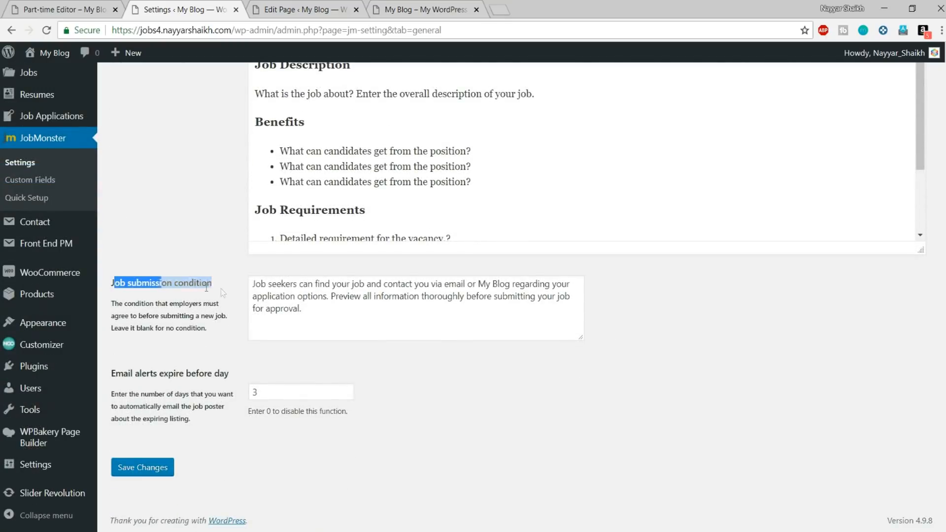
# Check the job submission condition text and save the Jobs settings unchanged
pyautogui.click(331, 309)
pyautogui.hotkey('ctrl', 'a')
pyautogui.click(682, 384)
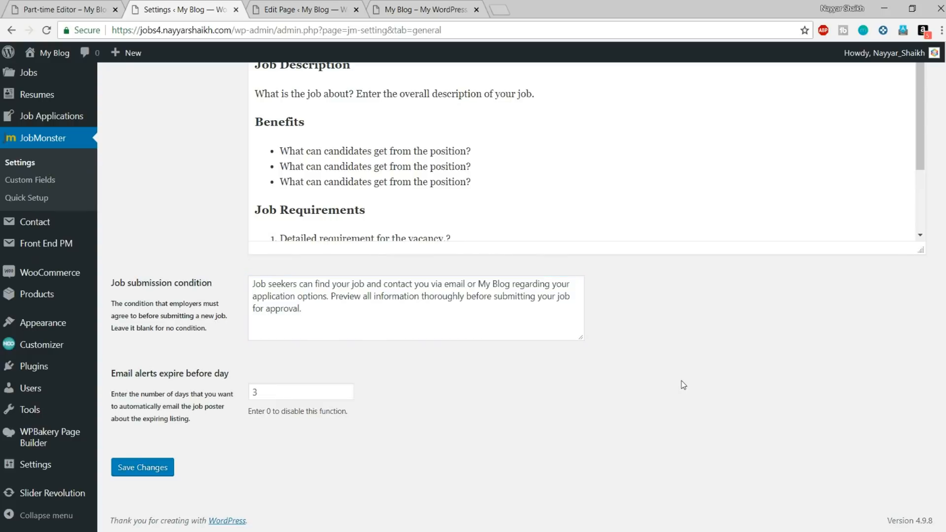
pyautogui.moveTo(339, 325); pyautogui.dragTo(244, 274)
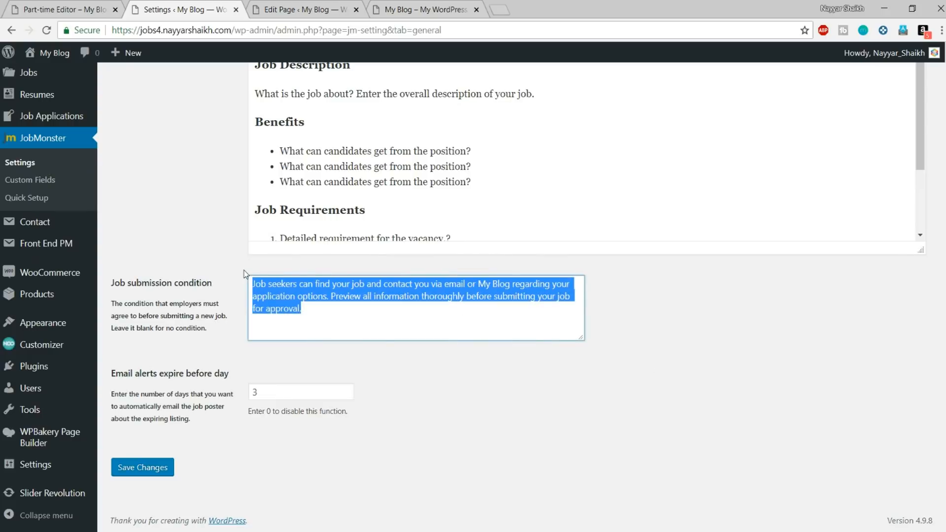
pyautogui.click(322, 319)
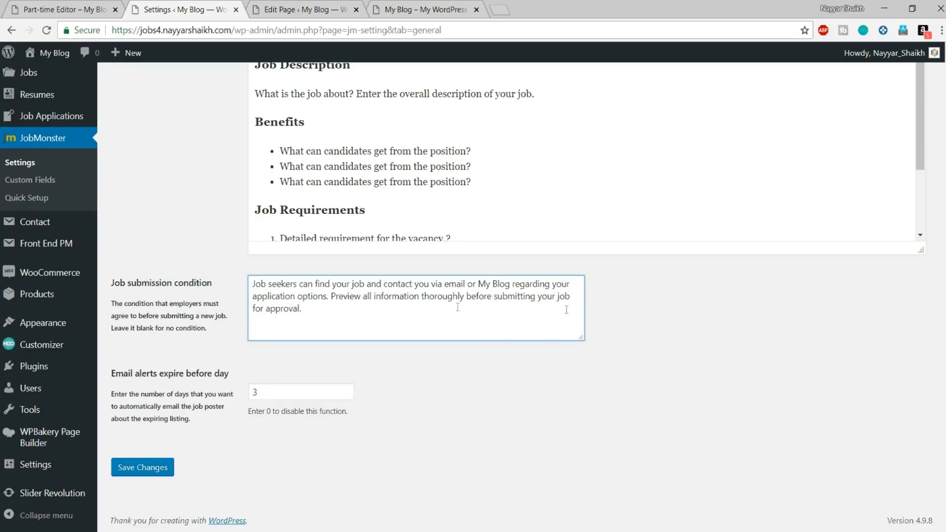
pyautogui.moveTo(343, 314); pyautogui.dragTo(288, 292)
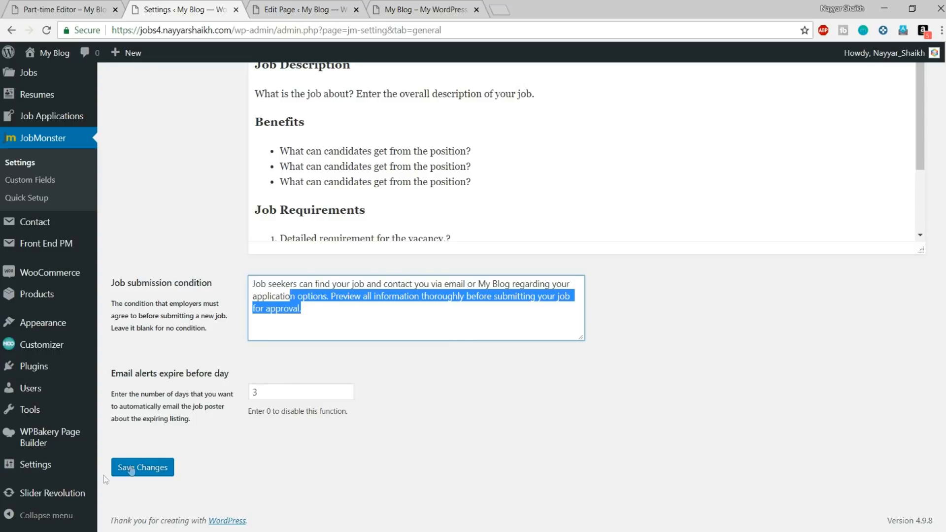
pyautogui.click(148, 466)
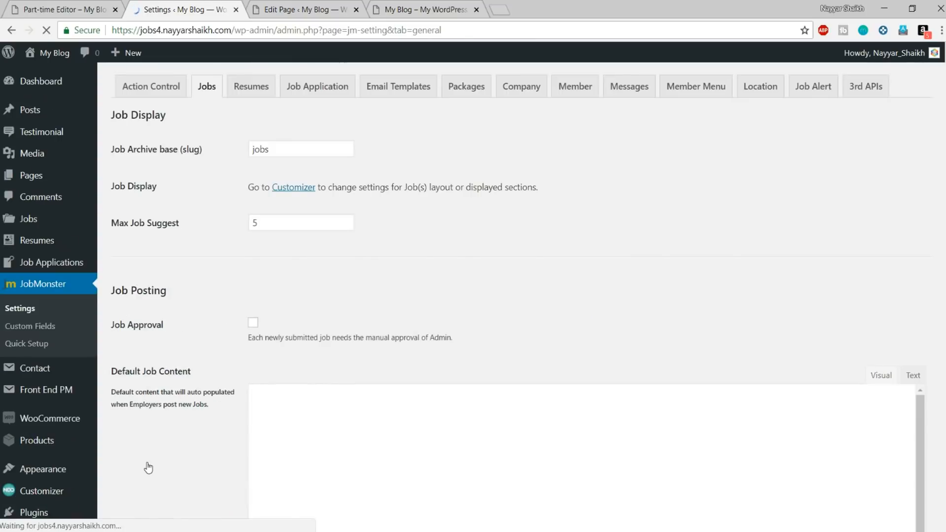
pyautogui.click(250, 86)
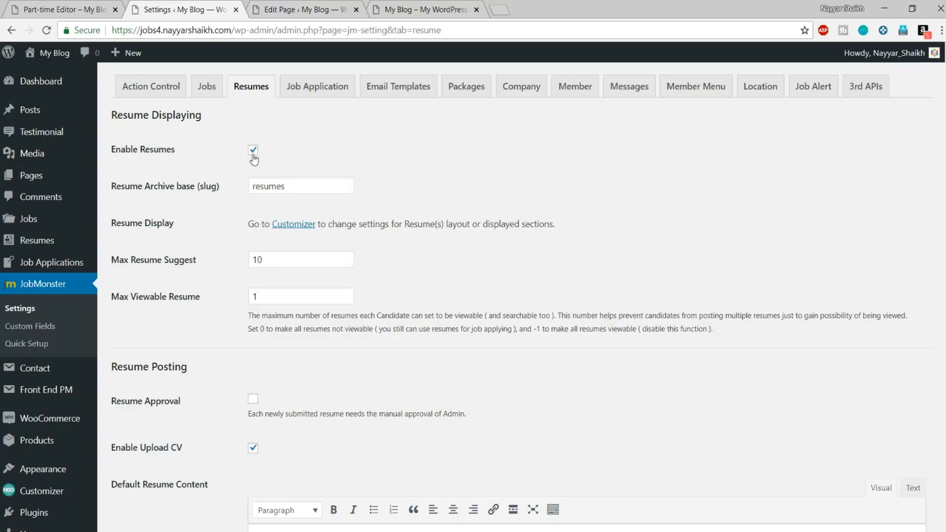
# Check the Resumes display settings and 'resumes' slug, then start a new blank page
pyautogui.moveTo(109, 148); pyautogui.dragTo(195, 186)
pyautogui.click(212, 190)
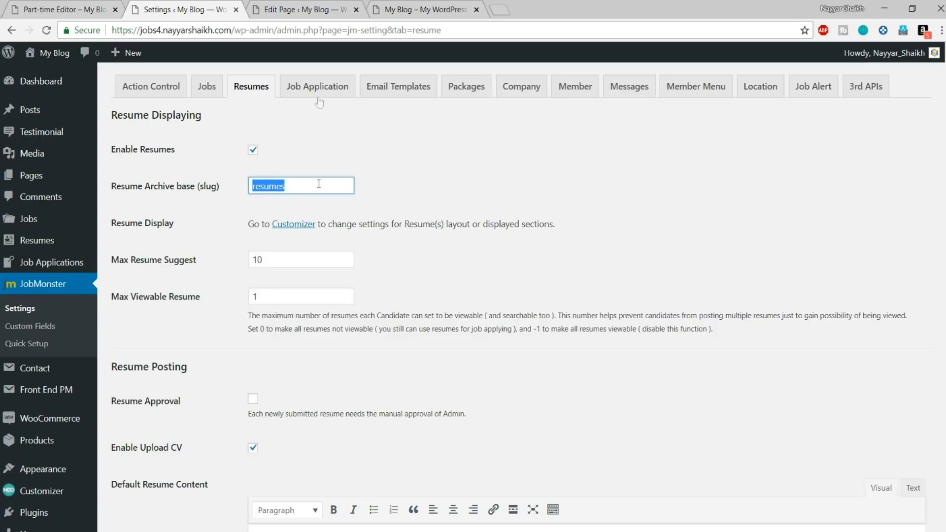
pyautogui.click(315, 10)
pyautogui.click(192, 85)
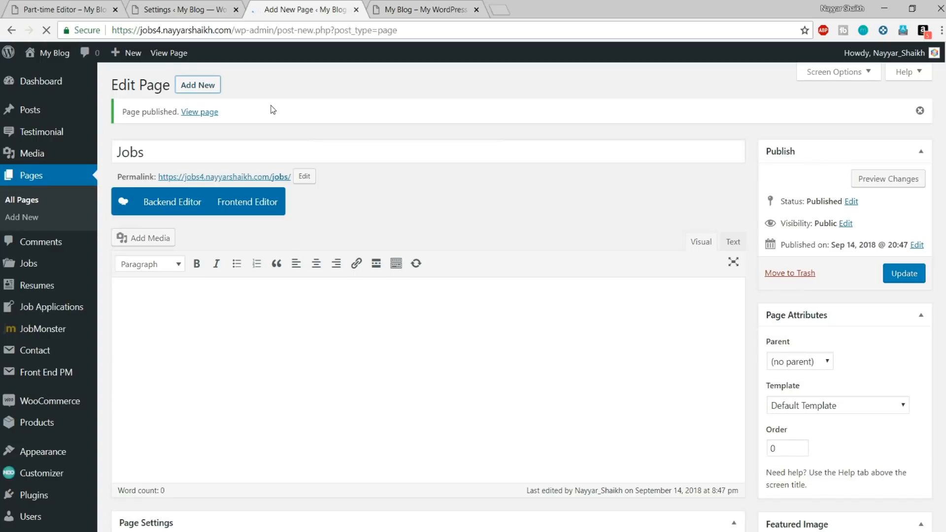
# Title the new page 'Resumes' and publish it at /resumes/
pyautogui.write('Resumes')
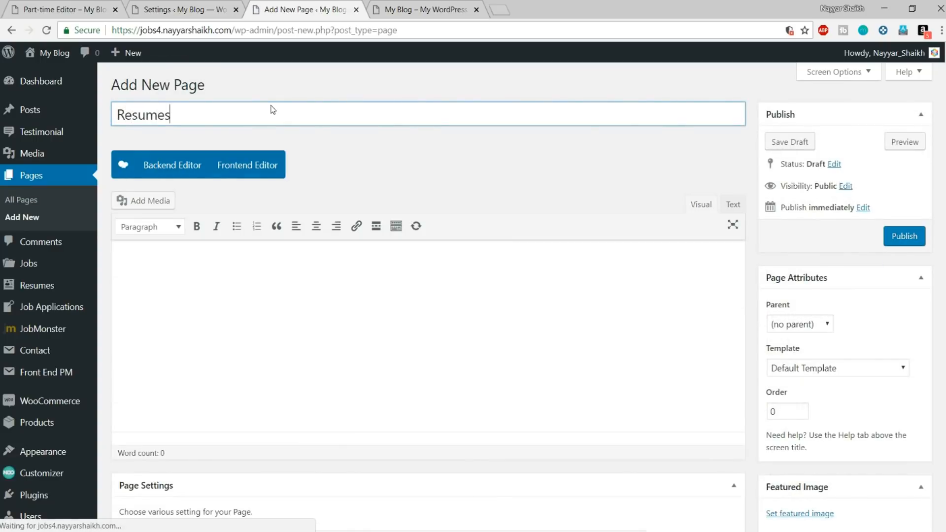
pyautogui.click(908, 238)
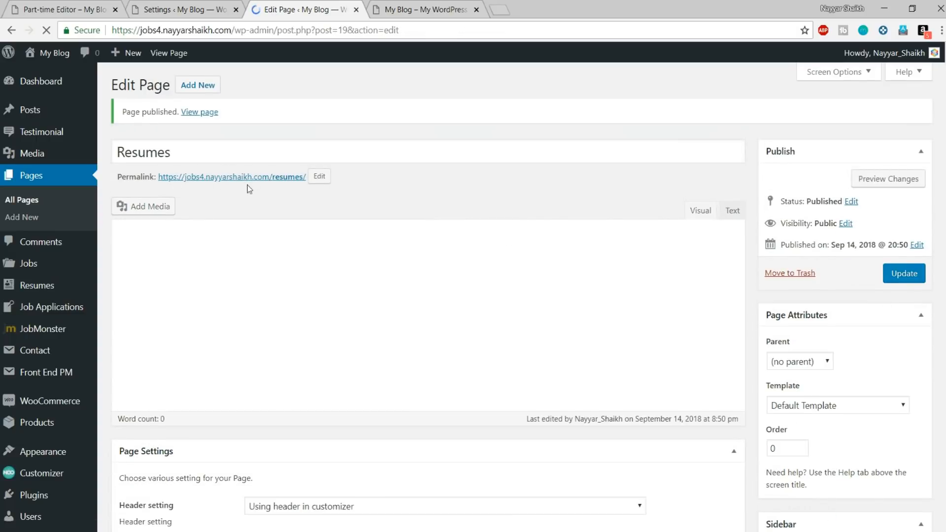
# Review Max Resume Suggest 10, Max Viewable Resume 1 and the Resume Approval option
pyautogui.click(160, 6)
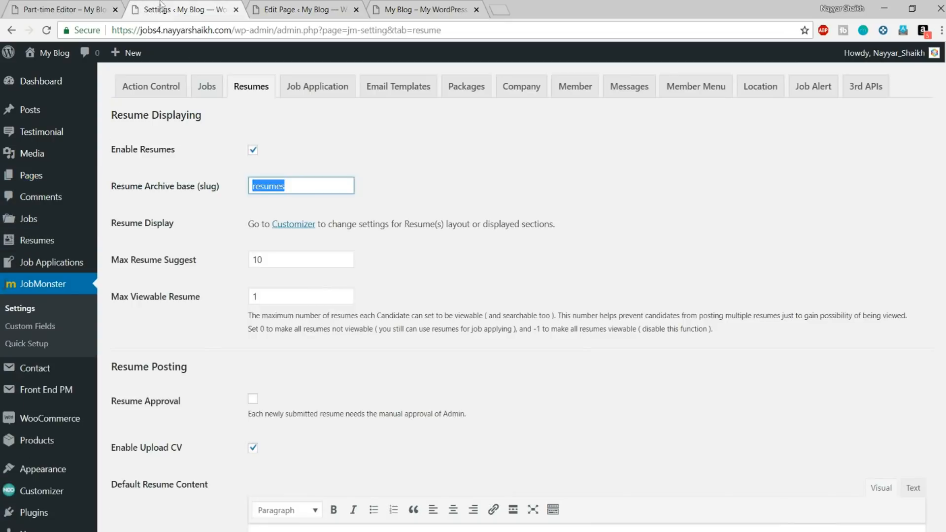
pyautogui.click(518, 178)
pyautogui.scroll(-1, 553, 239)
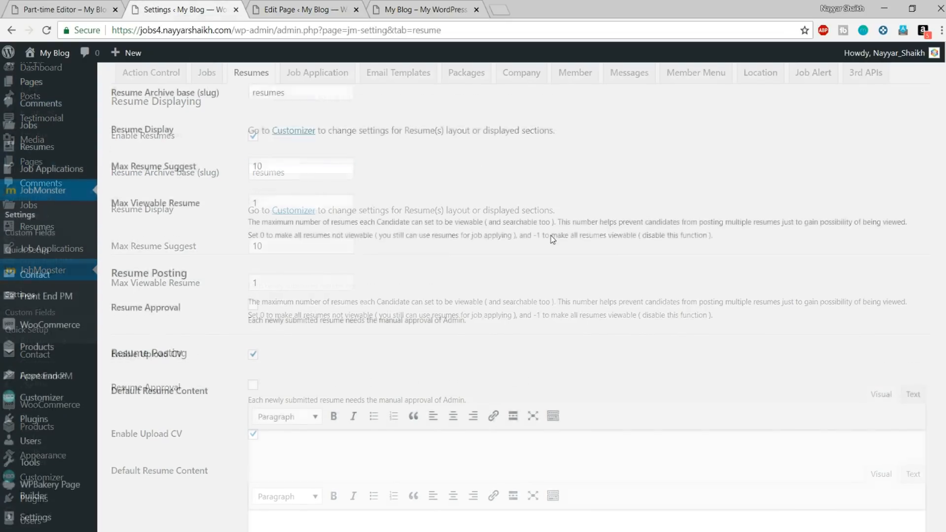
pyautogui.moveTo(284, 133); pyautogui.dragTo(218, 134)
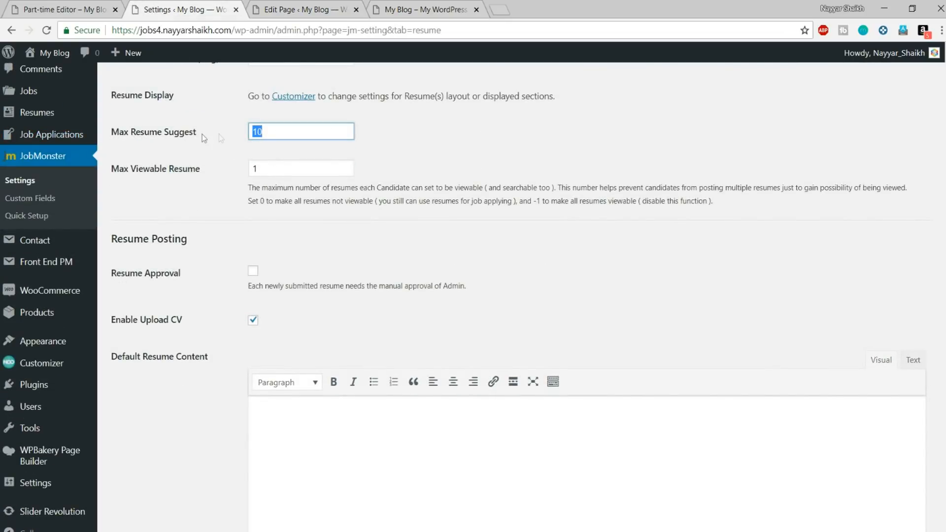
pyautogui.moveTo(288, 168); pyautogui.dragTo(206, 169)
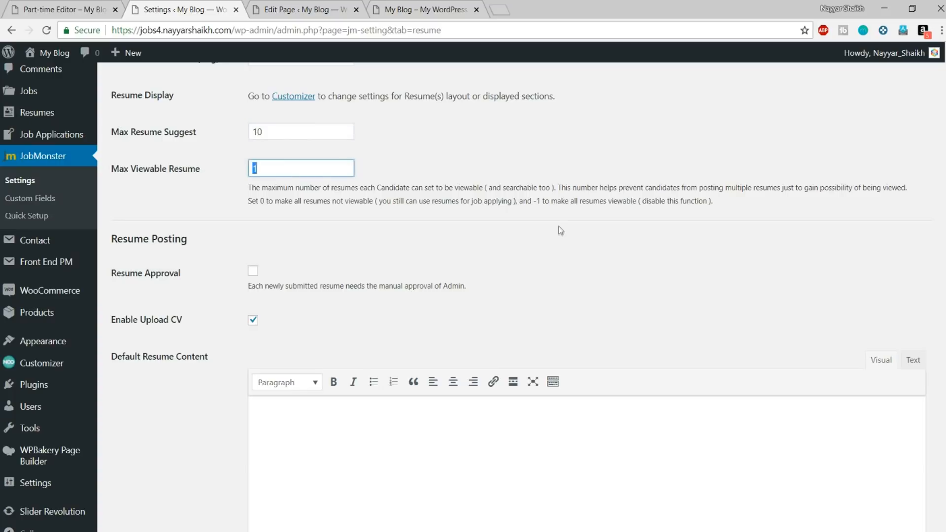
pyautogui.scroll(-1, 559, 229)
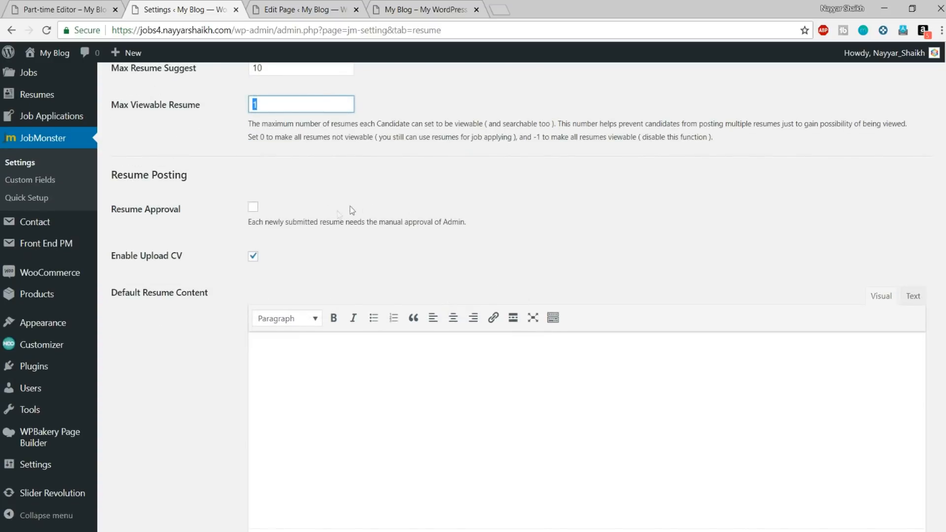
pyautogui.moveTo(250, 223); pyautogui.dragTo(452, 223)
pyautogui.click(464, 223)
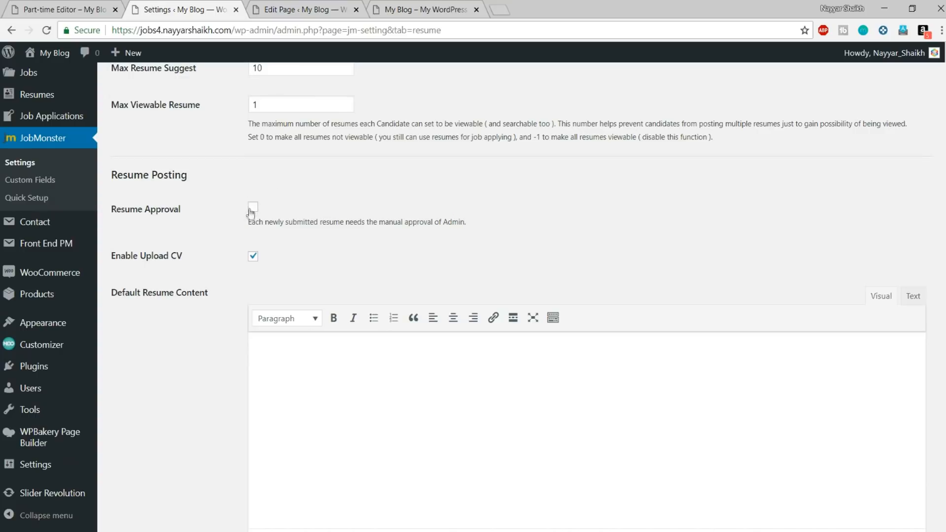
# Confirm CV upload is enabled with doc,docx,pdf file types and save the resume settings
pyautogui.scroll(-3, 435, 220)
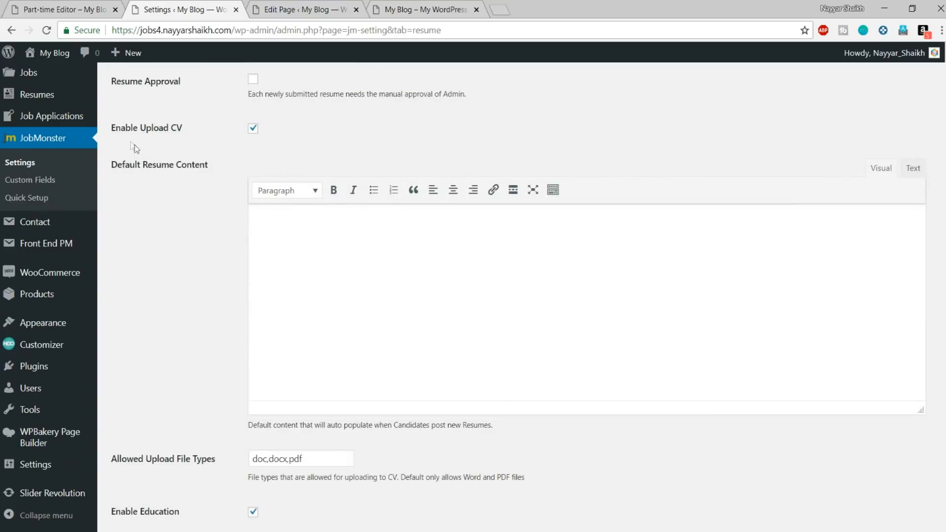
pyautogui.moveTo(113, 128); pyautogui.dragTo(189, 130)
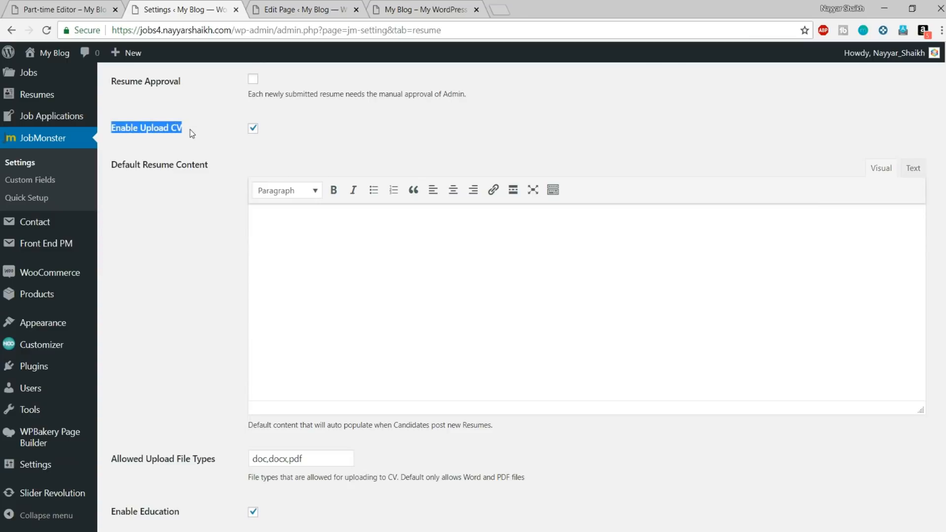
pyautogui.click(190, 130)
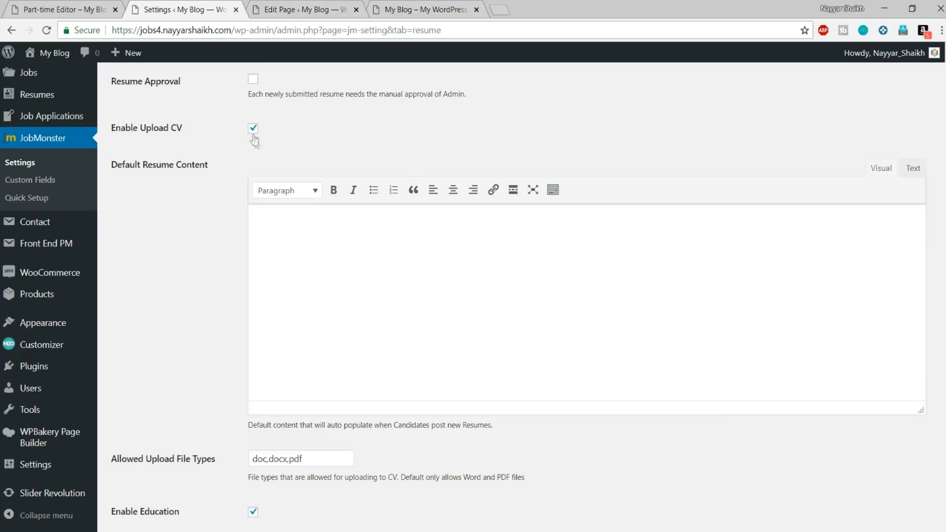
pyautogui.scroll(-4, 321, 327)
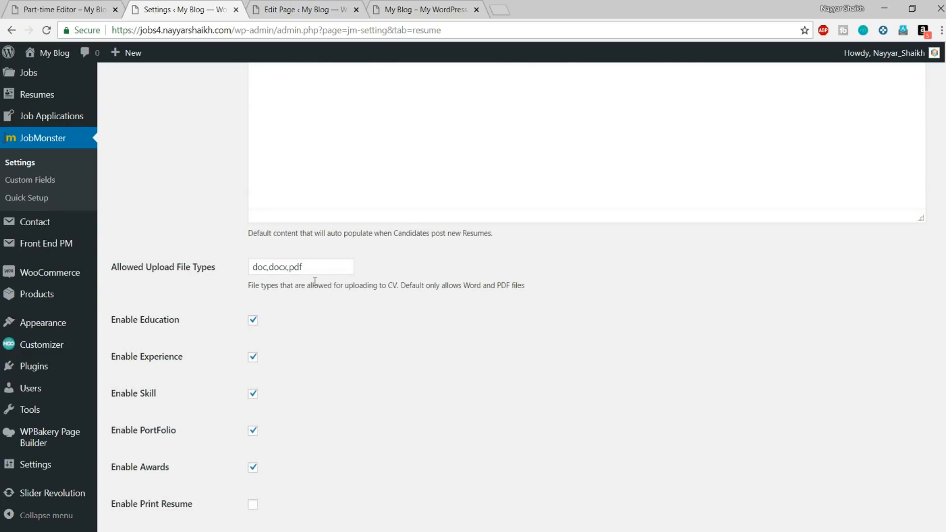
pyautogui.moveTo(320, 265); pyautogui.dragTo(239, 262)
pyautogui.scroll(-2, 549, 296)
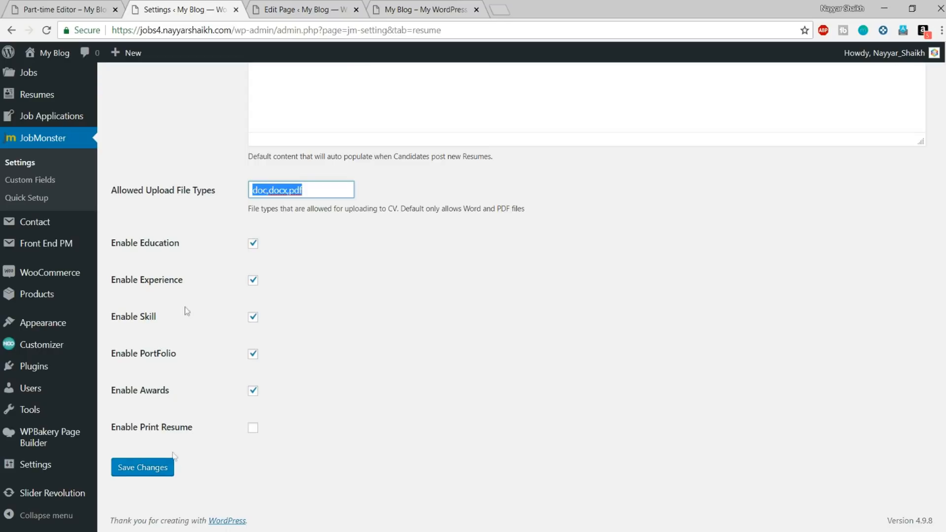
pyautogui.click(154, 471)
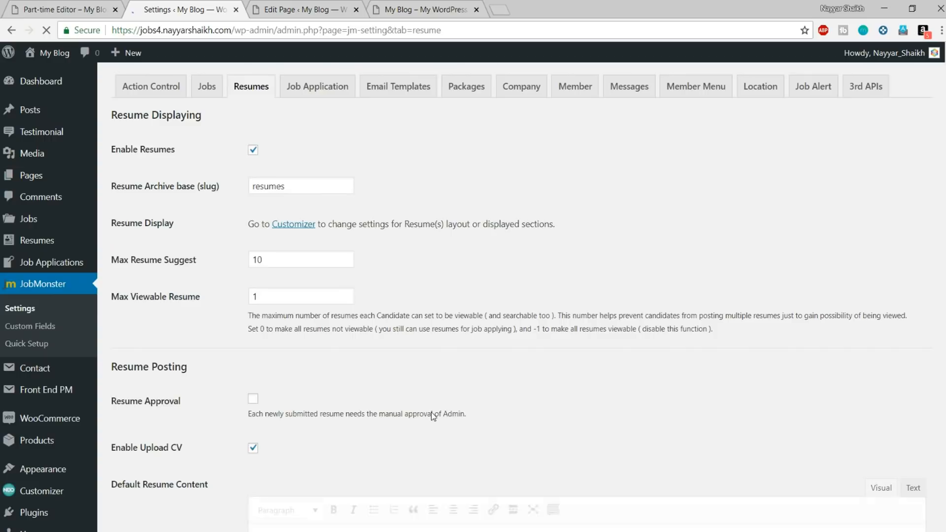
# Enable captcha for job applications on the Job Application settings tab
pyautogui.click(305, 97)
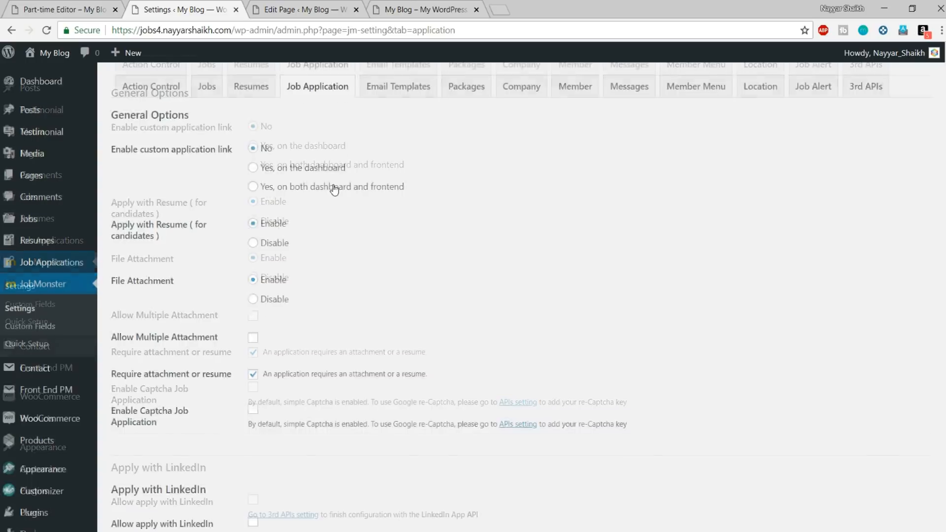
pyautogui.scroll(-3, 334, 190)
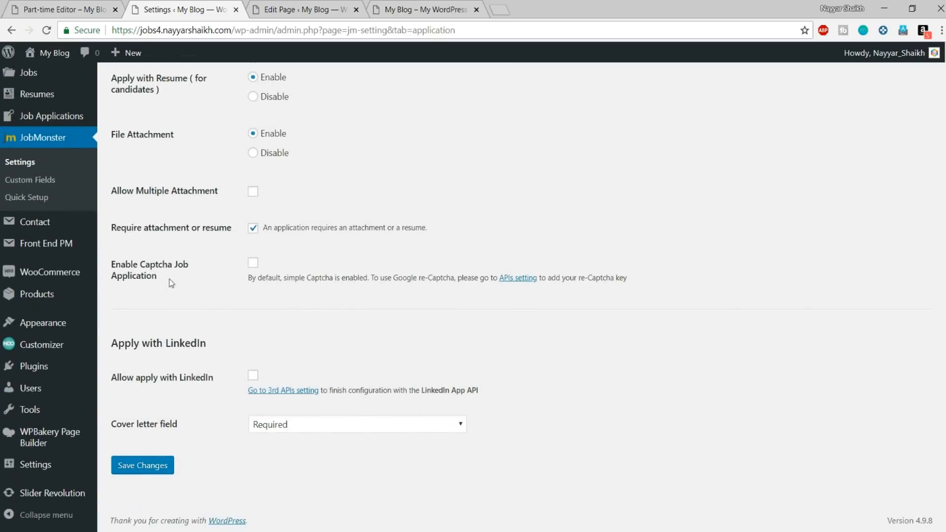
pyautogui.click(253, 263)
pyautogui.moveTo(112, 262); pyautogui.dragTo(191, 276)
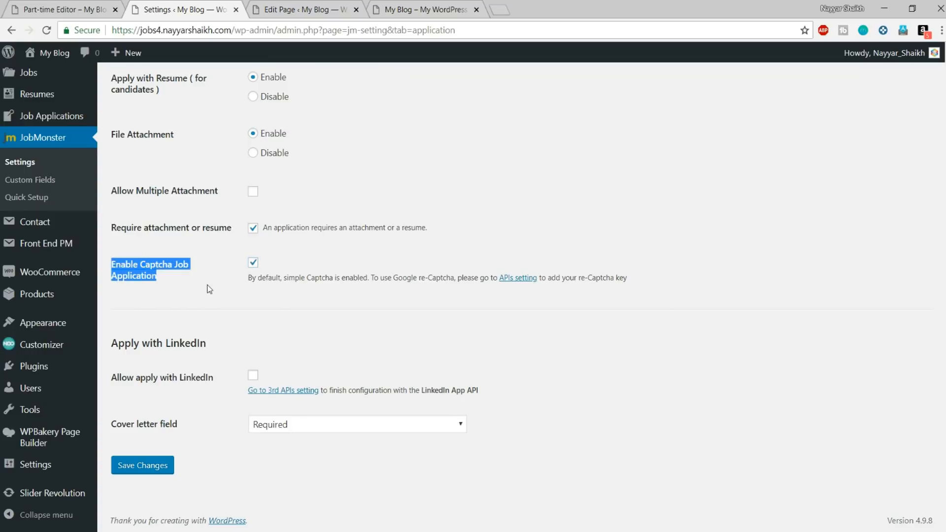
pyautogui.click(206, 289)
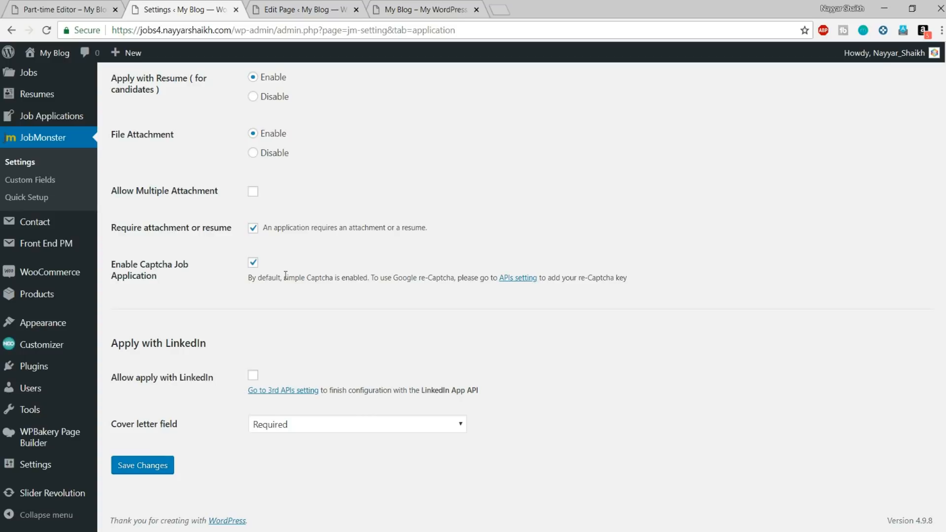
pyautogui.moveTo(420, 276); pyautogui.dragTo(455, 278)
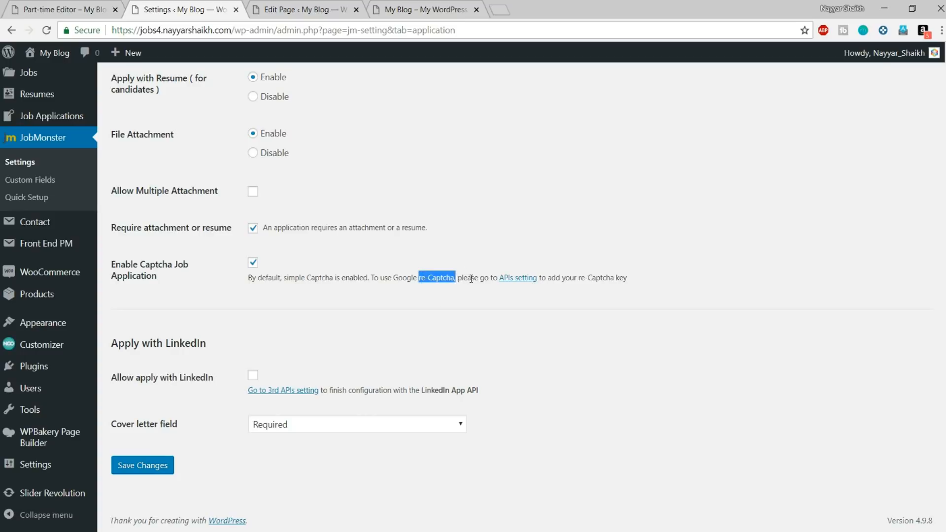
pyautogui.click(471, 279)
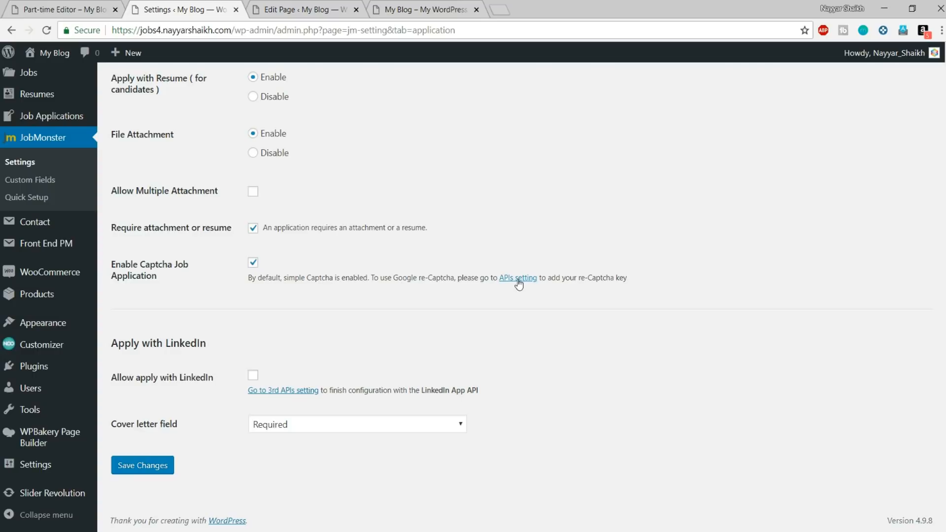
# Turn on Apply with LinkedIn and save the Job Application settings
pyautogui.moveTo(110, 349); pyautogui.dragTo(201, 343)
pyautogui.click(217, 350)
pyautogui.click(253, 376)
pyautogui.click(157, 466)
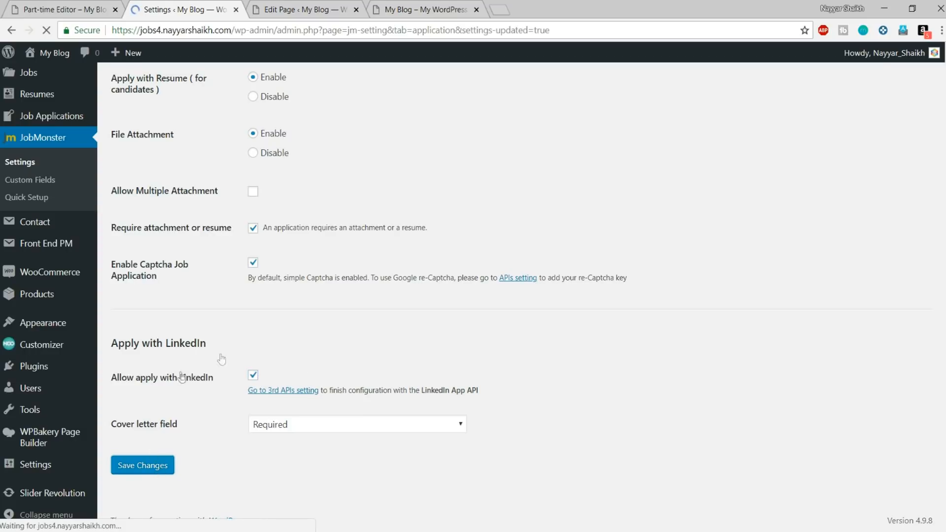
pyautogui.moveTo(214, 377); pyautogui.dragTo(161, 377)
pyautogui.click(209, 375)
pyautogui.scroll(3, 517, 355)
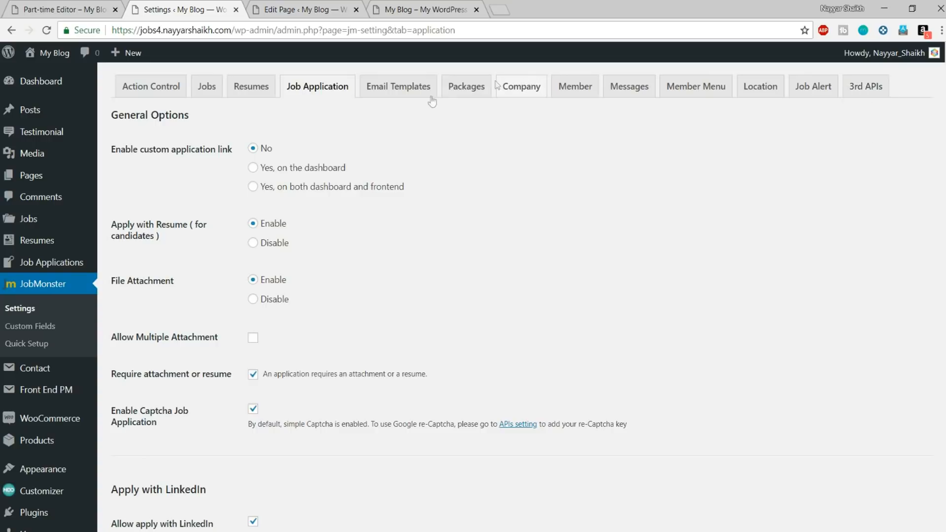
pyautogui.click(388, 89)
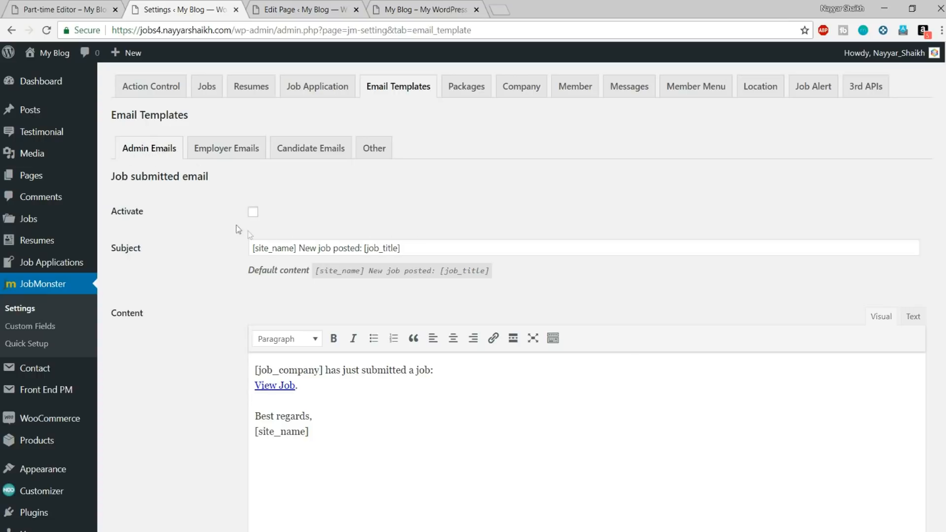
# Review the admin Job submitted email body and its View Job link
pyautogui.moveTo(311, 393); pyautogui.dragTo(252, 362)
pyautogui.click(332, 394)
pyautogui.moveTo(323, 391); pyautogui.dragTo(275, 382)
pyautogui.click(395, 393)
# Look over the remaining admin templates, leaving Resume submitted inactive, then move to Employer Emails
pyautogui.scroll(-6, 445, 327)
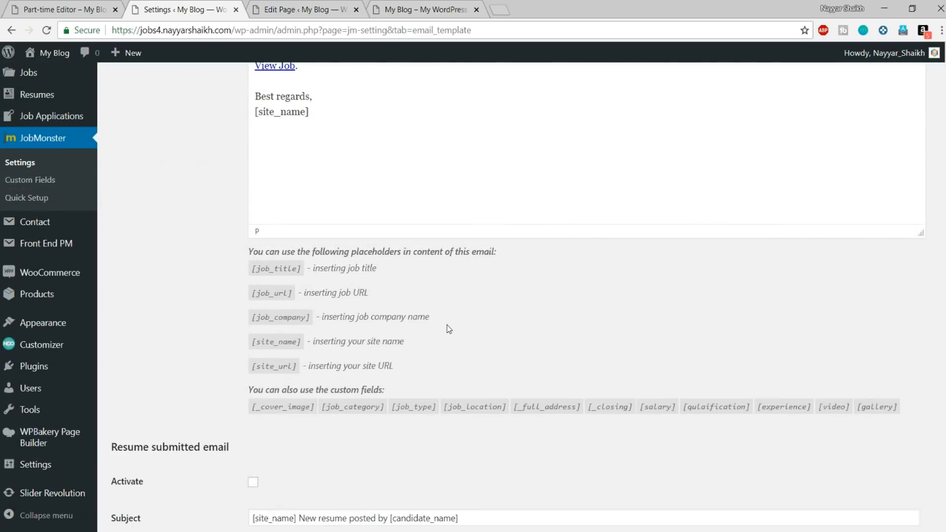
pyautogui.scroll(-2, 448, 328)
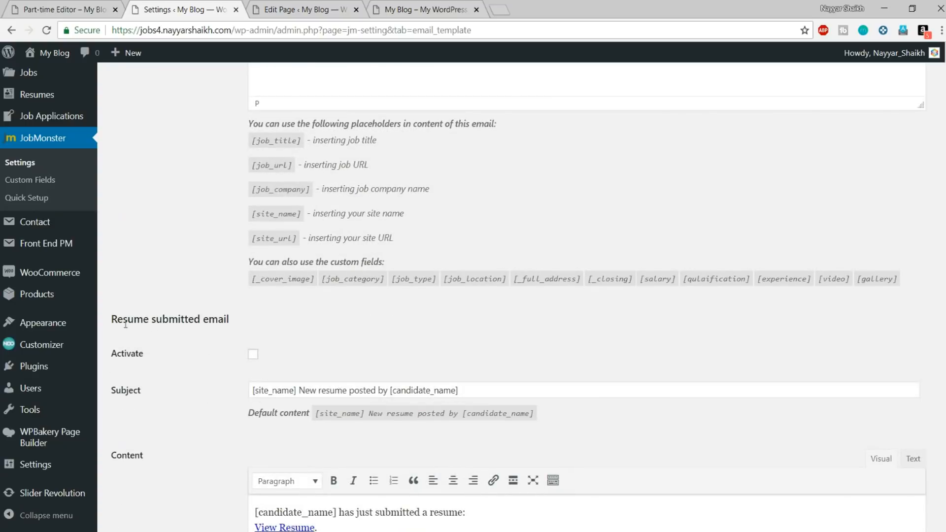
pyautogui.moveTo(113, 319); pyautogui.dragTo(209, 319)
pyautogui.click(281, 340)
pyautogui.scroll(-2, 261, 345)
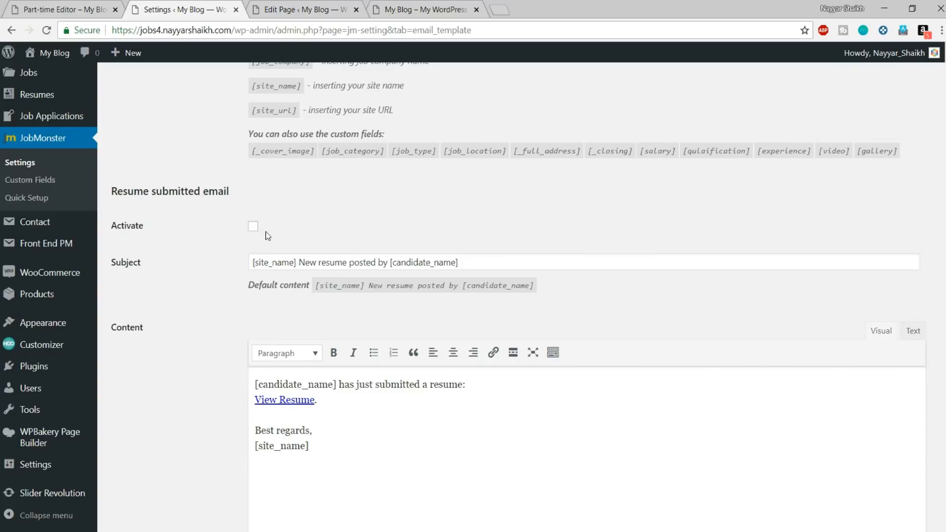
pyautogui.scroll(-6, 386, 323)
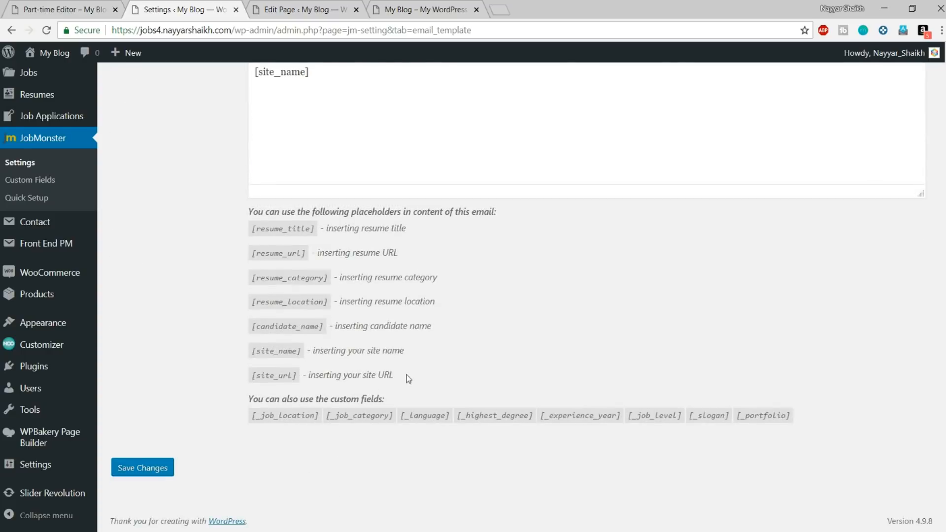
pyautogui.scroll(11, 412, 407)
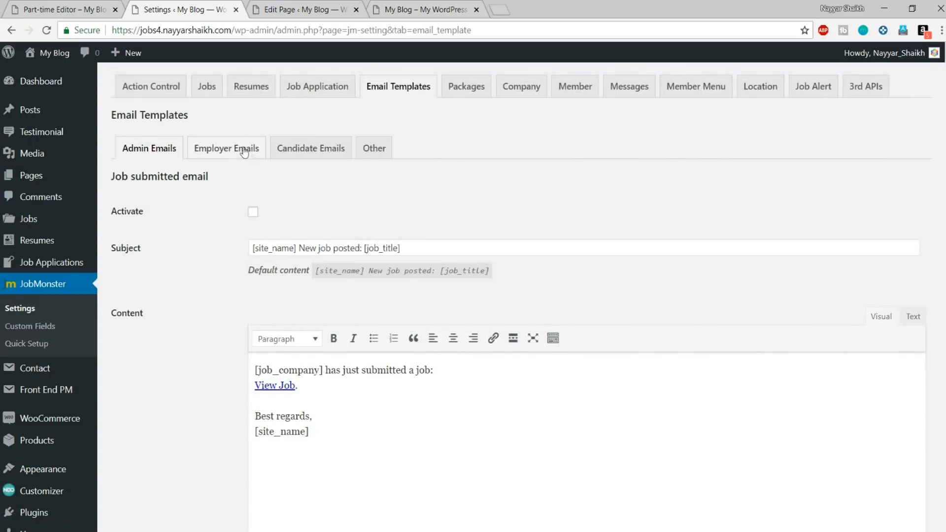
pyautogui.click(214, 155)
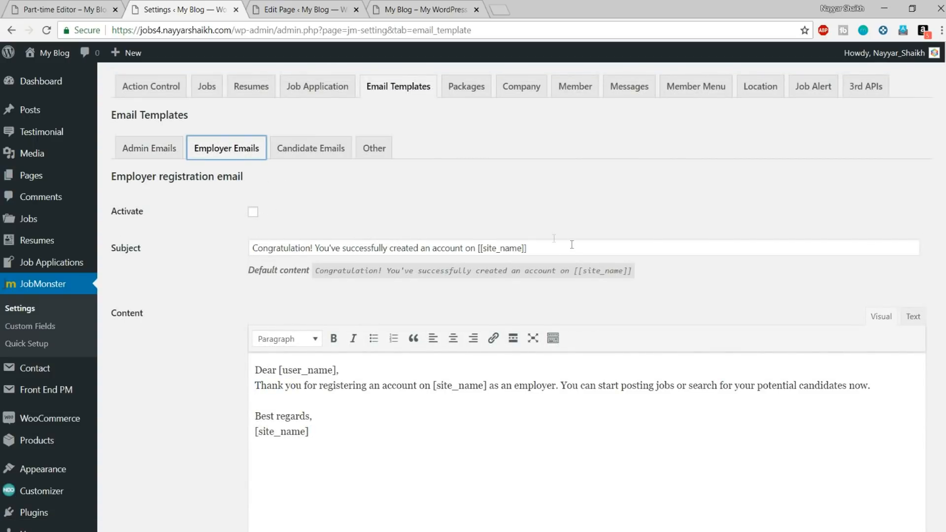
# Activate the Employer registration email, keeping its default subject and body
pyautogui.click(253, 214)
pyautogui.moveTo(116, 177); pyautogui.dragTo(236, 179)
pyautogui.click(236, 179)
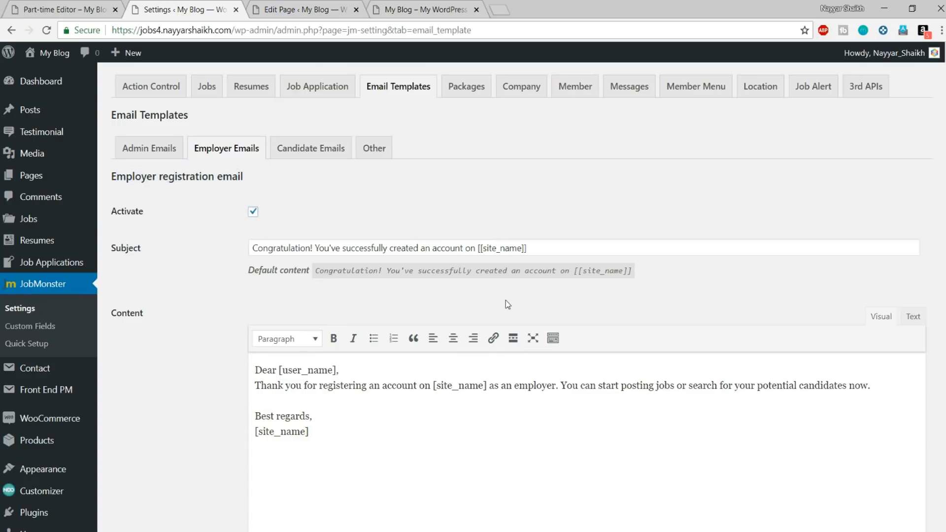
pyautogui.moveTo(543, 242); pyautogui.dragTo(234, 235)
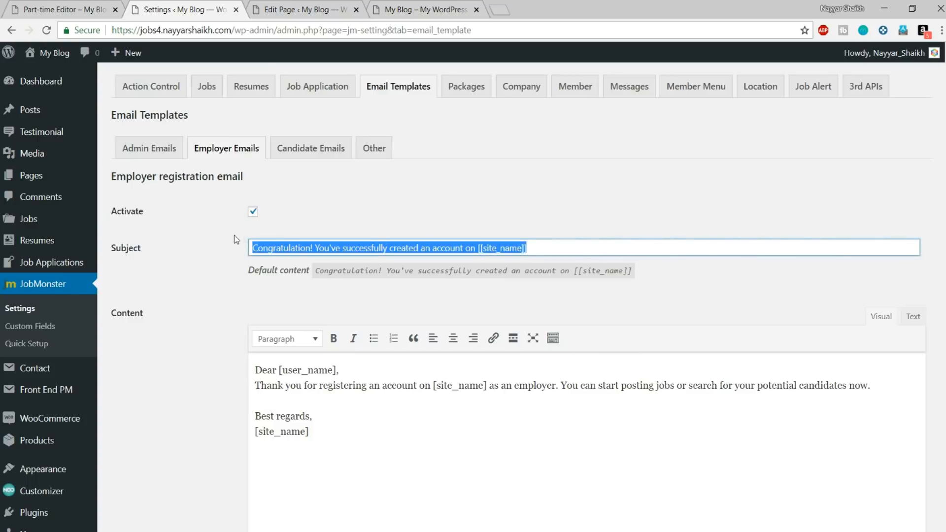
pyautogui.click(301, 291)
pyautogui.moveTo(251, 244); pyautogui.dragTo(570, 250)
pyautogui.click(258, 386)
pyautogui.tripleClick(258, 385)
pyautogui.click(465, 398)
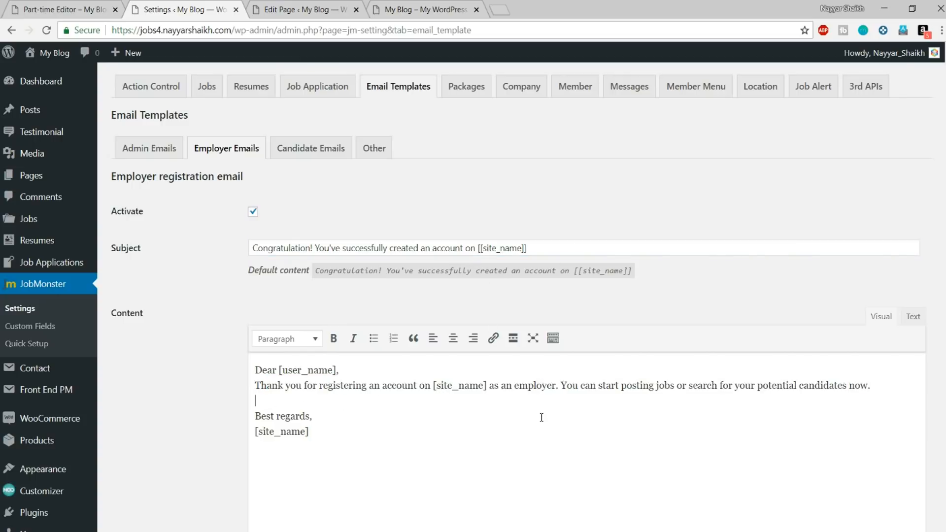
pyautogui.scroll(-8, 539, 418)
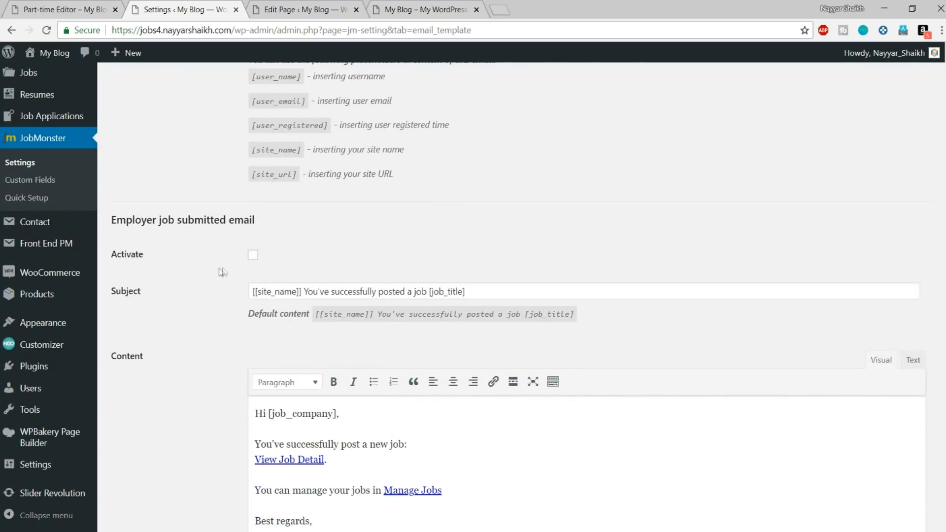
# Activate the employer job submitted, job approved and job rejected emails
pyautogui.click(252, 256)
pyautogui.scroll(-1, 683, 290)
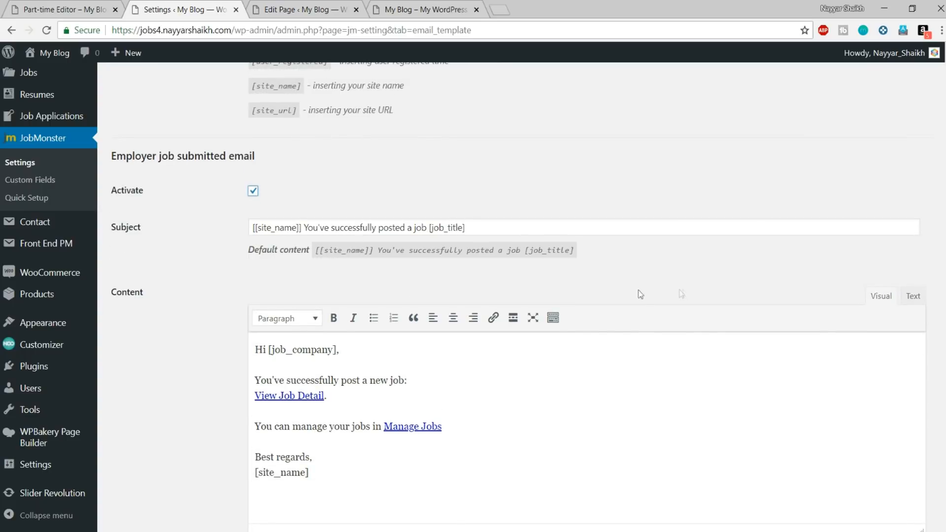
pyautogui.click(498, 226)
pyautogui.hotkey('ctrl', 'a')
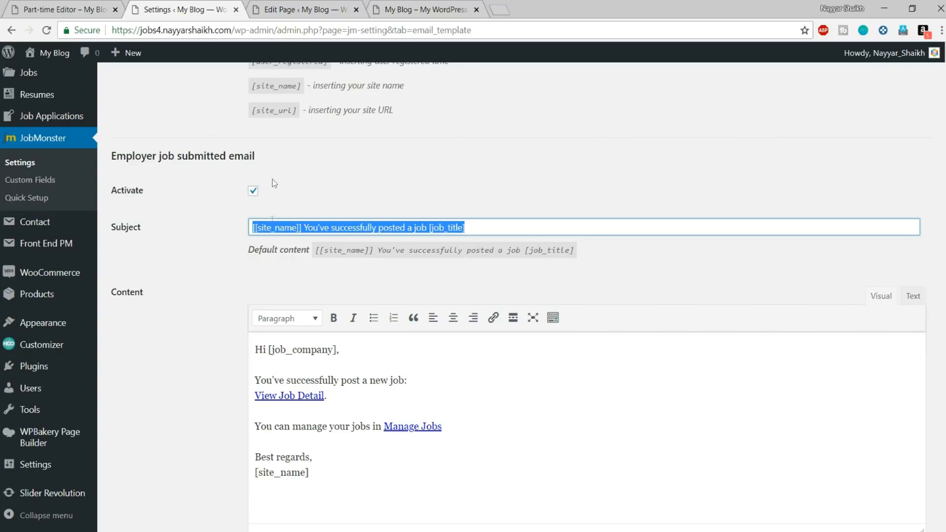
pyautogui.scroll(-10, 236, 227)
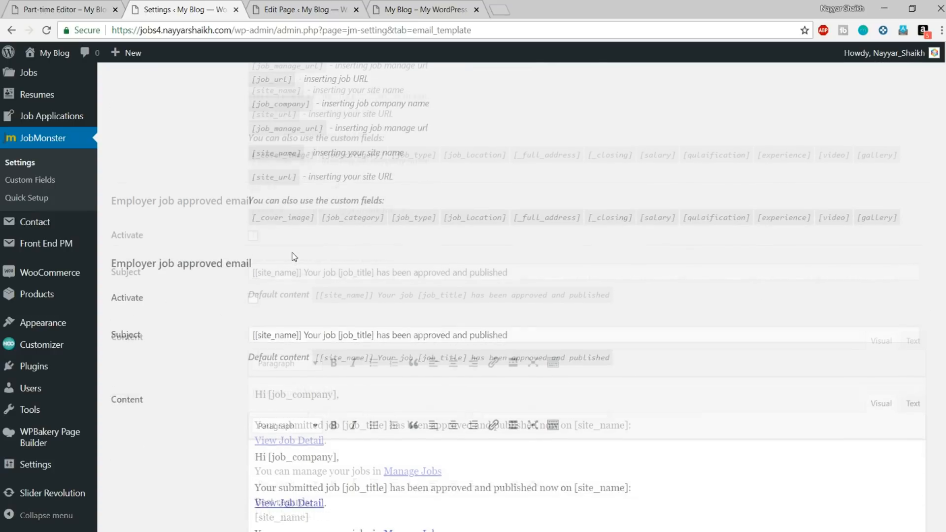
pyautogui.click(254, 236)
pyautogui.scroll(-3, 329, 247)
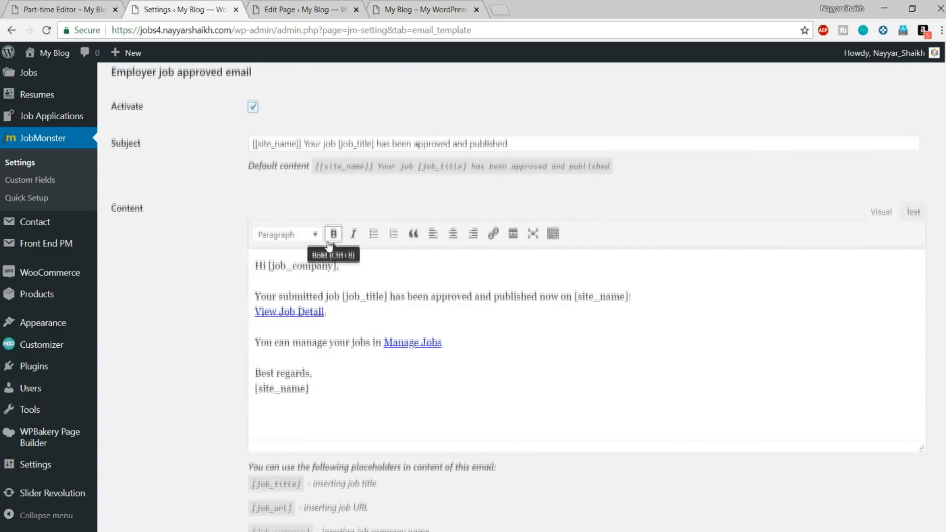
pyautogui.scroll(-10, 463, 290)
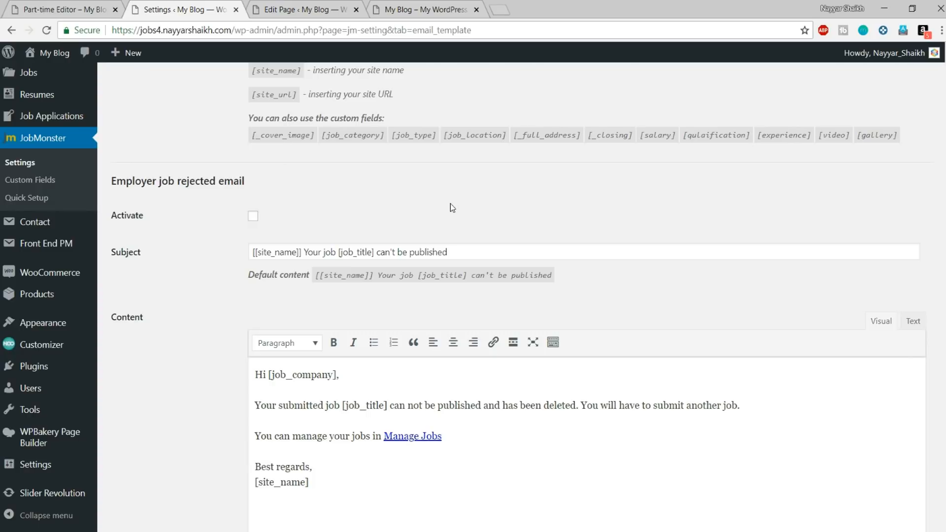
pyautogui.click(252, 216)
pyautogui.scroll(-12, 270, 241)
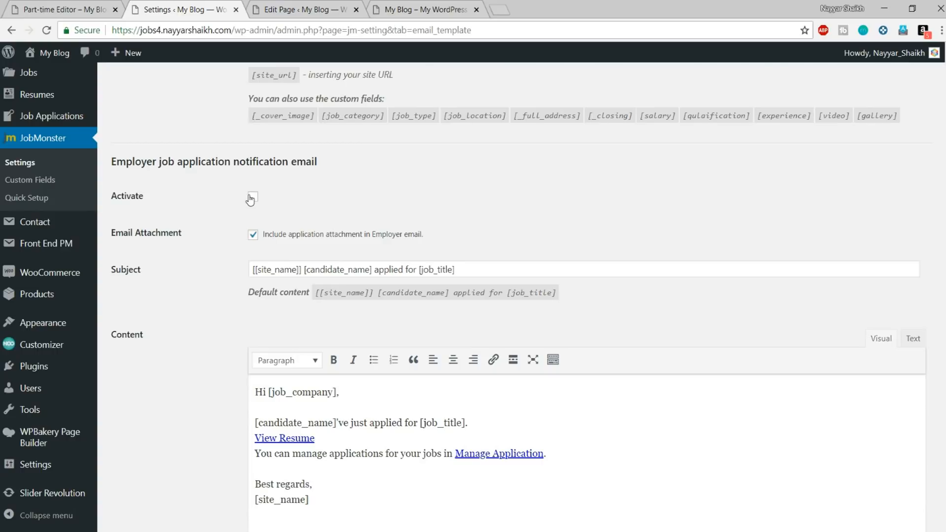
# Activate the job application notification email, check its View Resume link, and save
pyautogui.click(251, 198)
pyautogui.scroll(-3, 335, 414)
pyautogui.moveTo(333, 297); pyautogui.dragTo(264, 310)
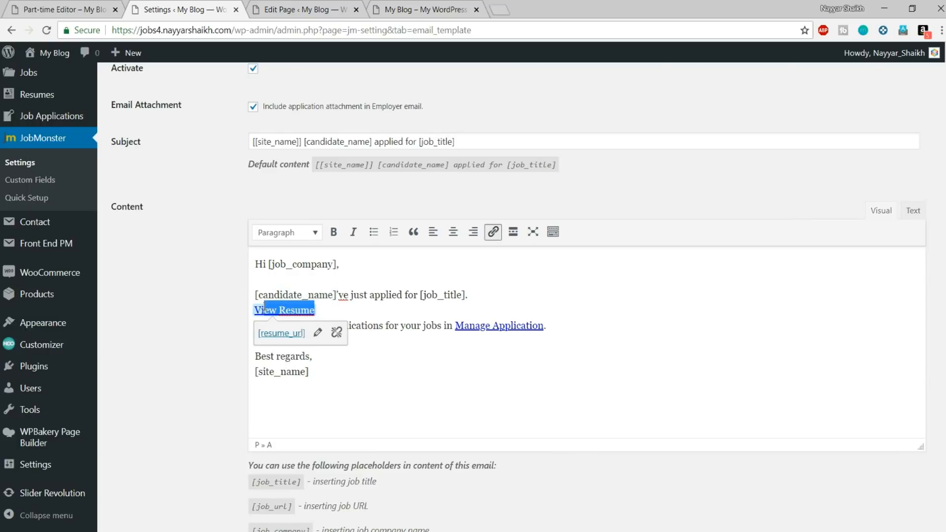
pyautogui.click(277, 309)
pyautogui.click(396, 343)
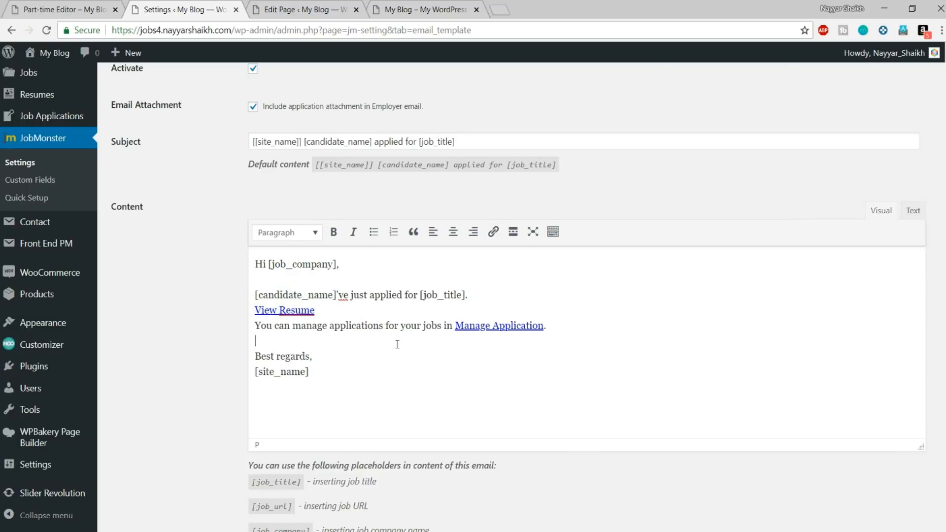
pyautogui.scroll(-13, 533, 314)
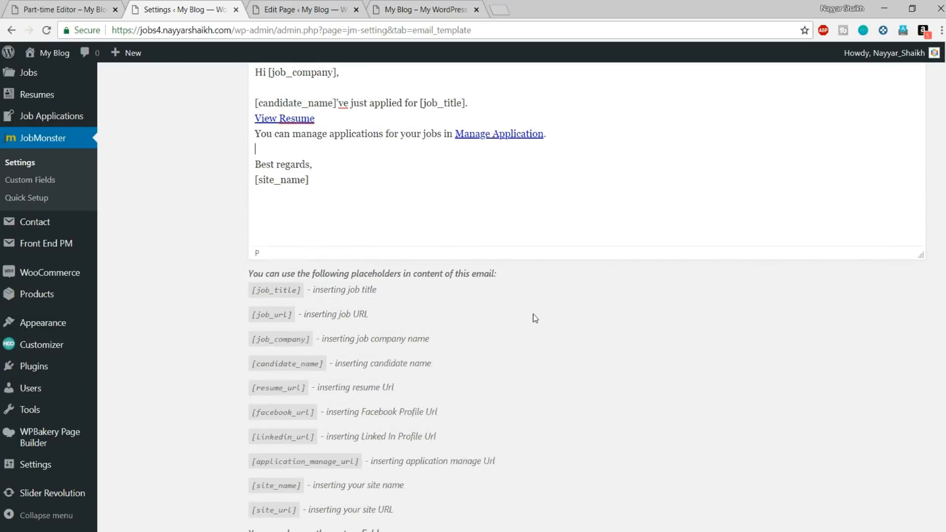
pyautogui.scroll(-6, 533, 314)
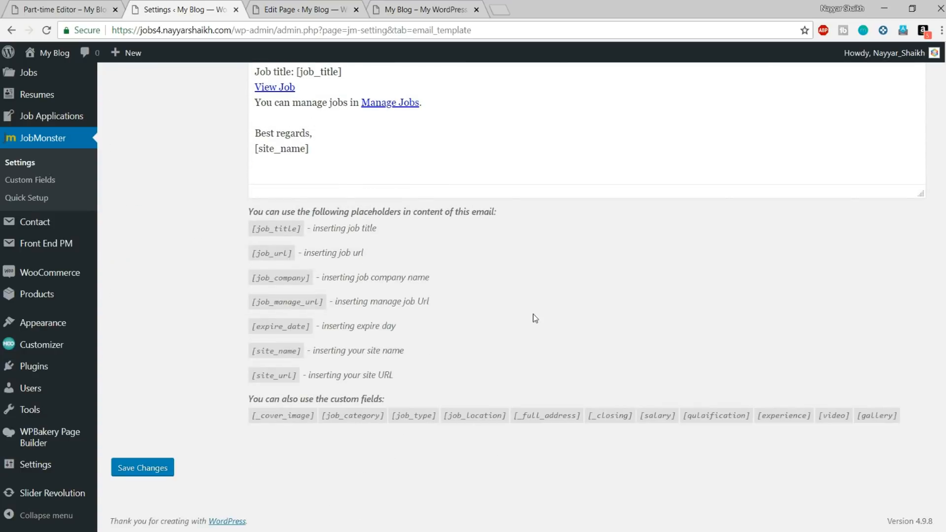
pyautogui.click(145, 470)
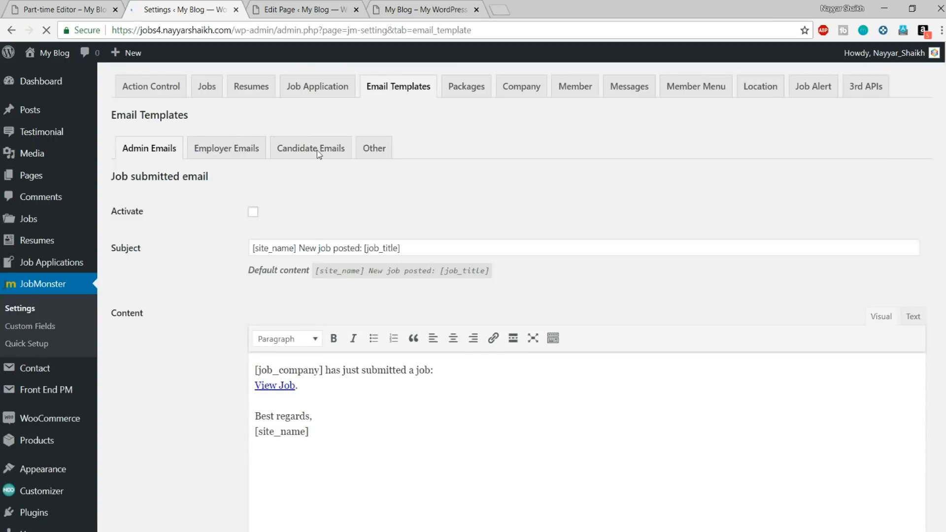
pyautogui.click(317, 155)
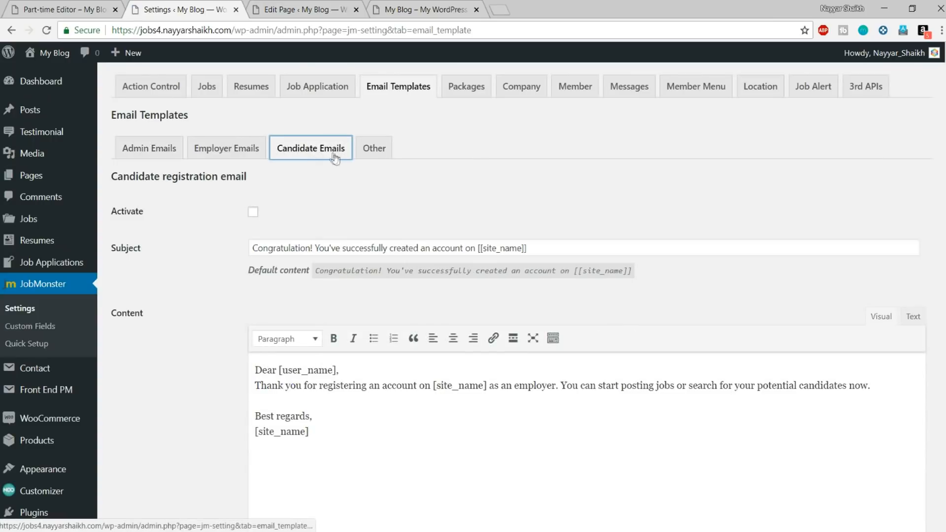
# Activate the Candidate registration email and the job application submitted, approved and rejected emails
pyautogui.click(253, 212)
pyautogui.scroll(-10, 252, 216)
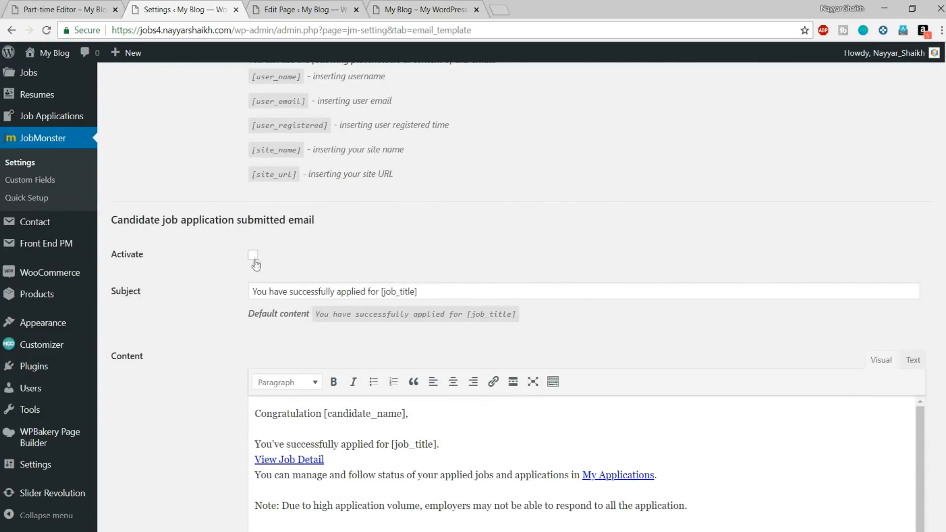
pyautogui.scroll(-2, 273, 271)
pyautogui.click(253, 192)
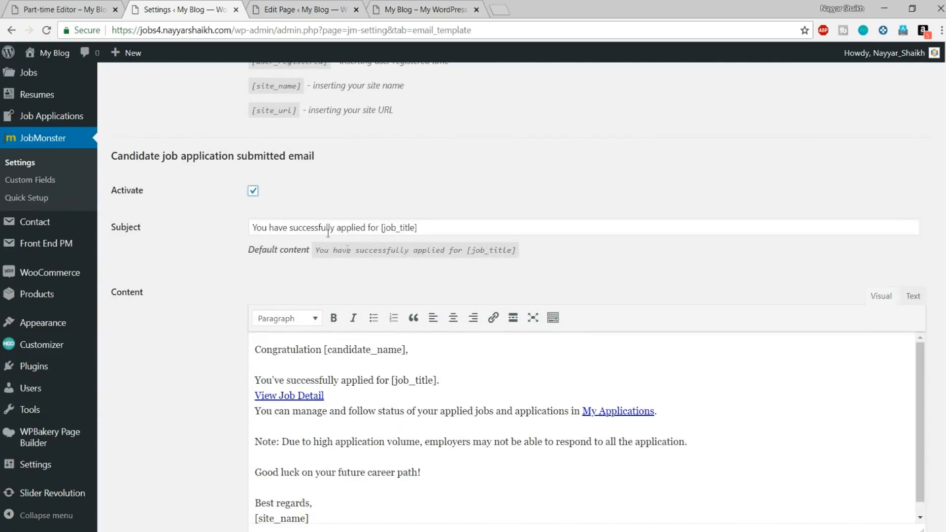
pyautogui.scroll(-12, 256, 232)
pyautogui.click(252, 221)
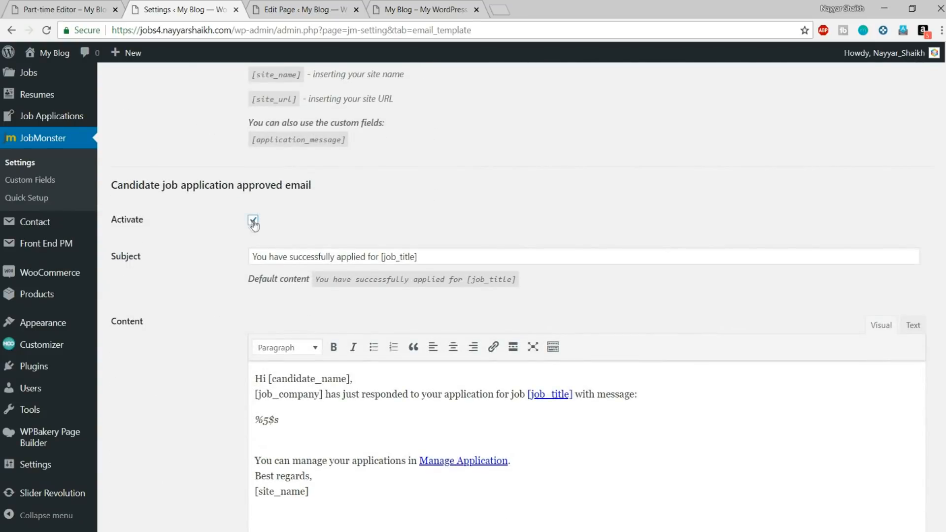
pyautogui.scroll(-10, 251, 219)
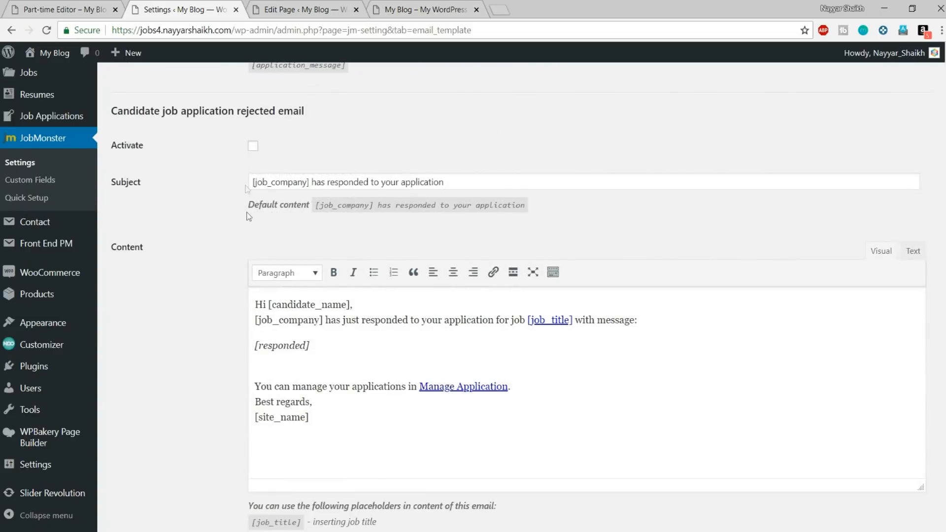
pyautogui.click(253, 146)
# Activate the resume submitted, resume approved and resume rejected emails, then save the candidate email settings
pyautogui.scroll(-10, 252, 148)
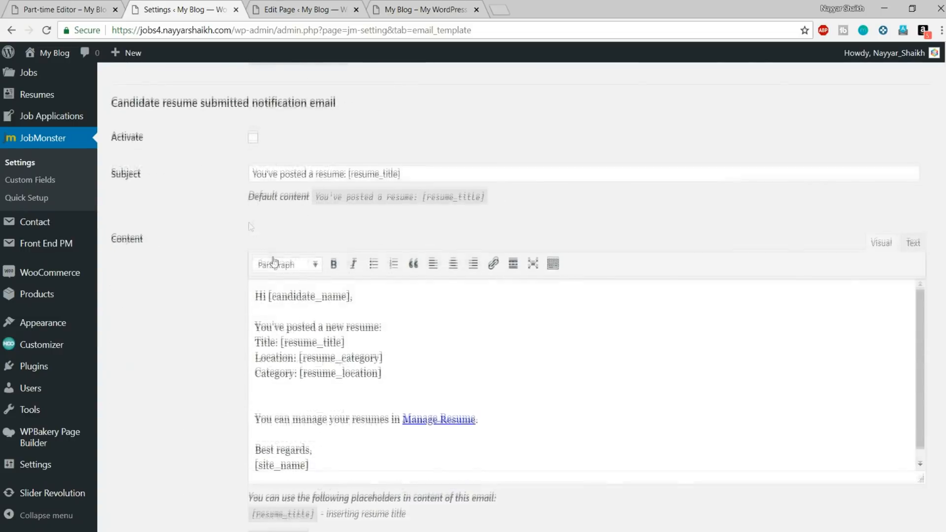
pyautogui.click(253, 138)
pyautogui.scroll(-10, 303, 217)
pyautogui.scroll(-5, 314, 255)
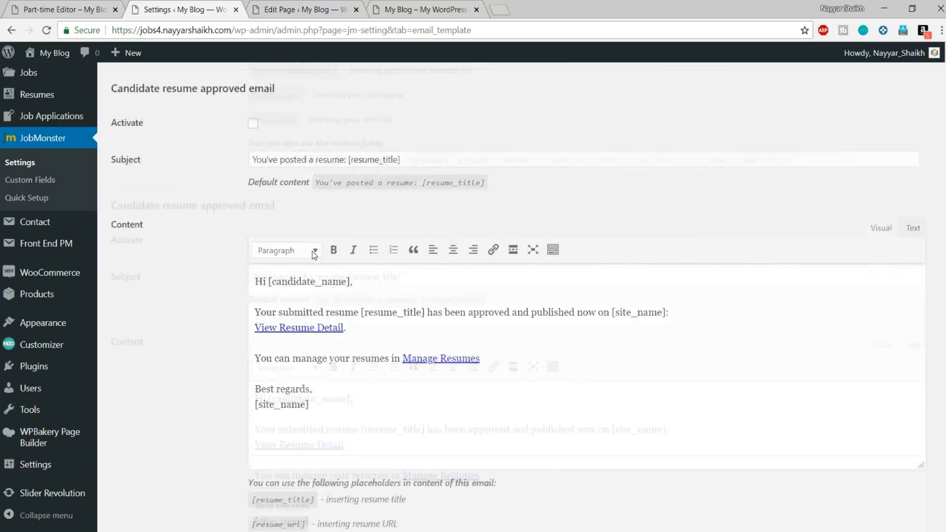
pyautogui.scroll(5, 263, 217)
pyautogui.click(253, 229)
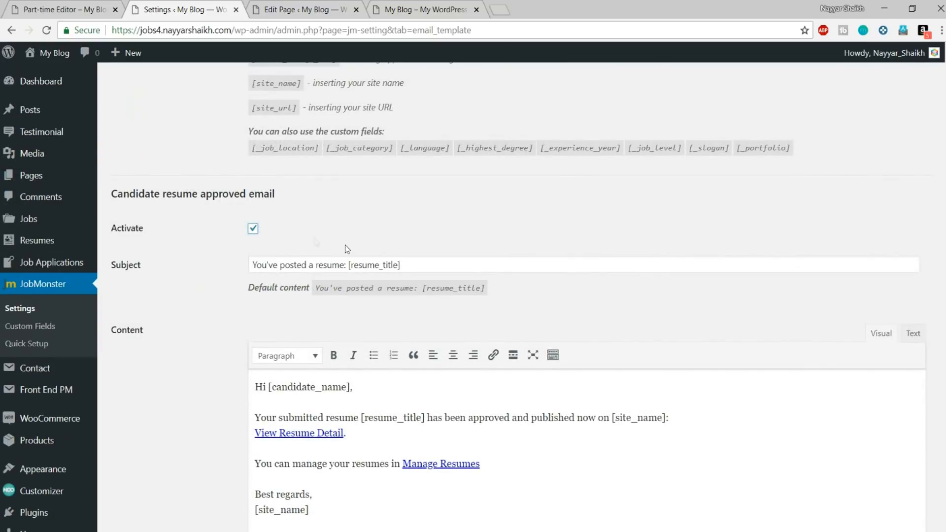
pyautogui.scroll(-10, 316, 285)
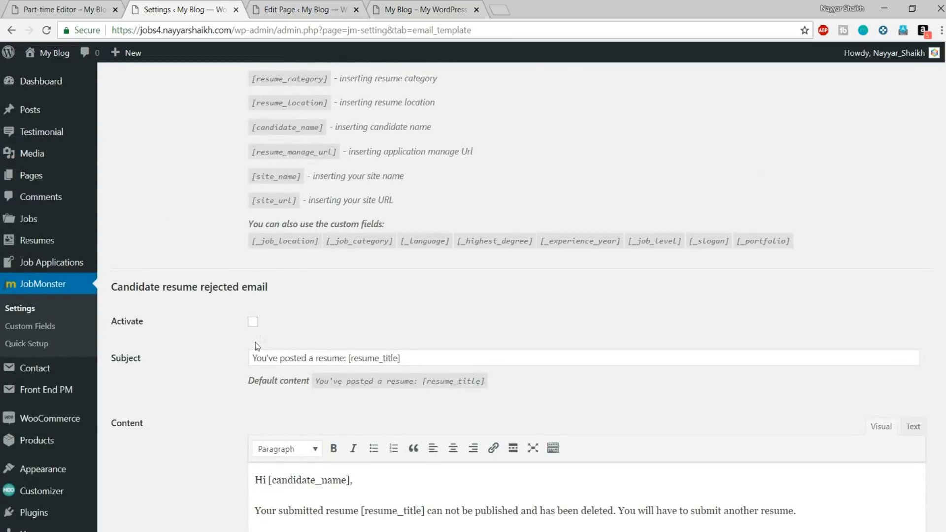
pyautogui.click(253, 321)
pyautogui.scroll(-8, 421, 318)
pyautogui.scroll(-4, 421, 317)
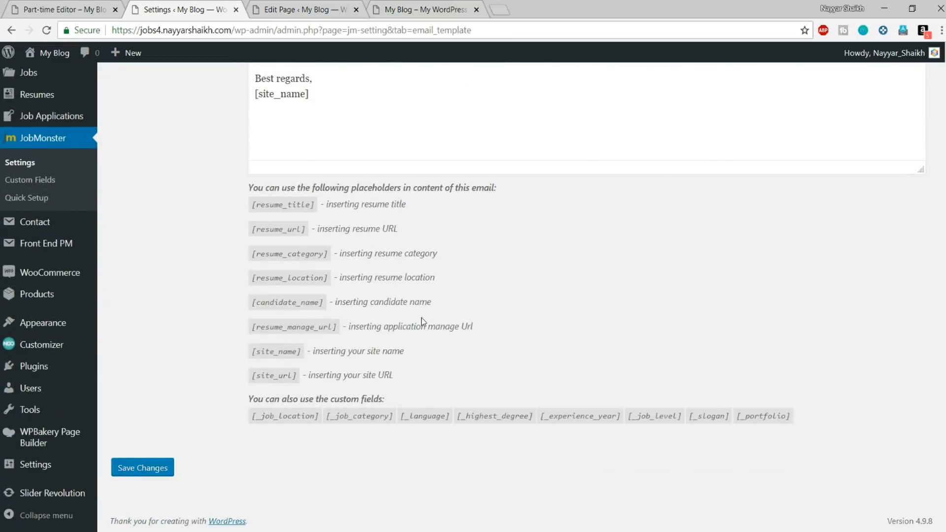
pyautogui.click(163, 469)
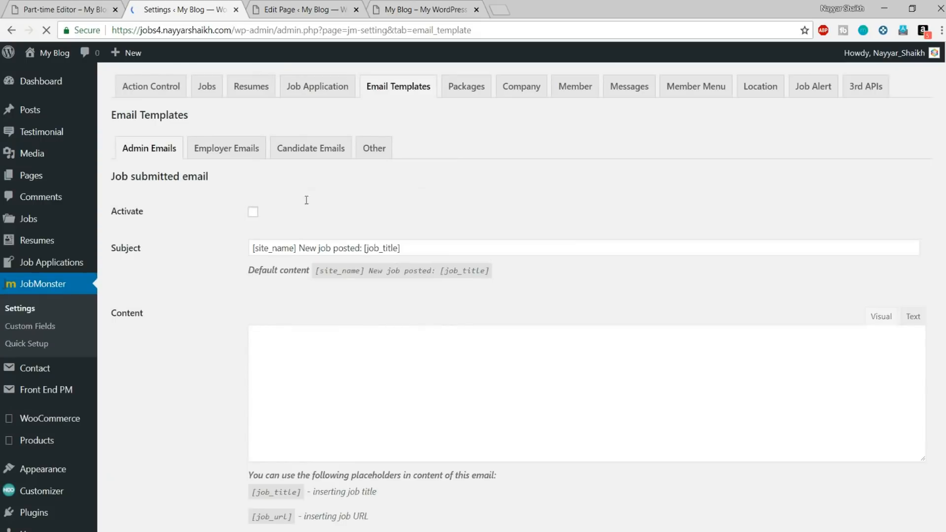
# Create and publish a new page titled 'Resume Packages'
pyautogui.click(475, 94)
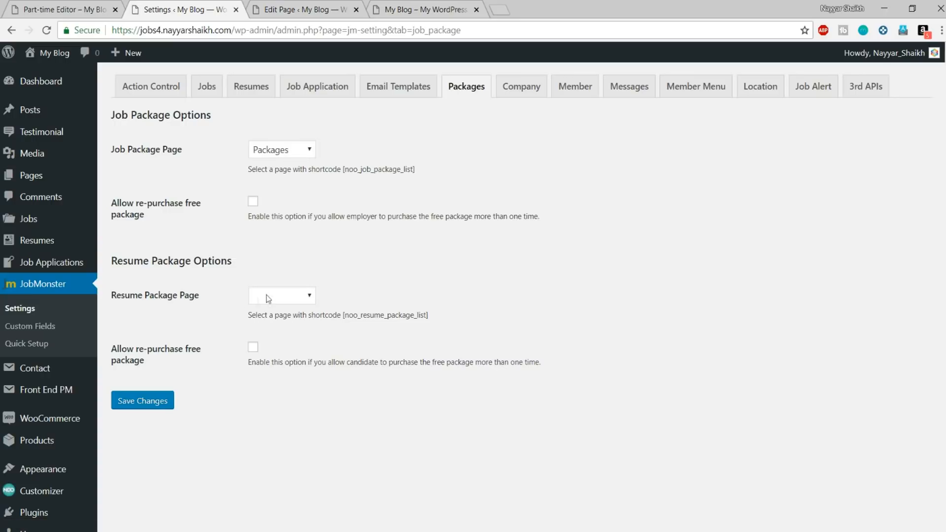
pyautogui.click(280, 299)
pyautogui.click(484, 301)
pyautogui.click(298, 9)
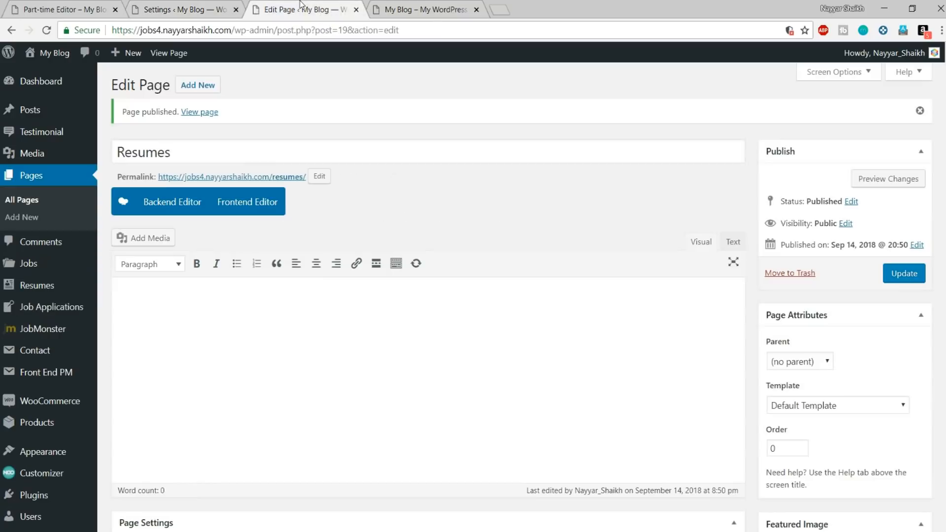
pyautogui.click(200, 87)
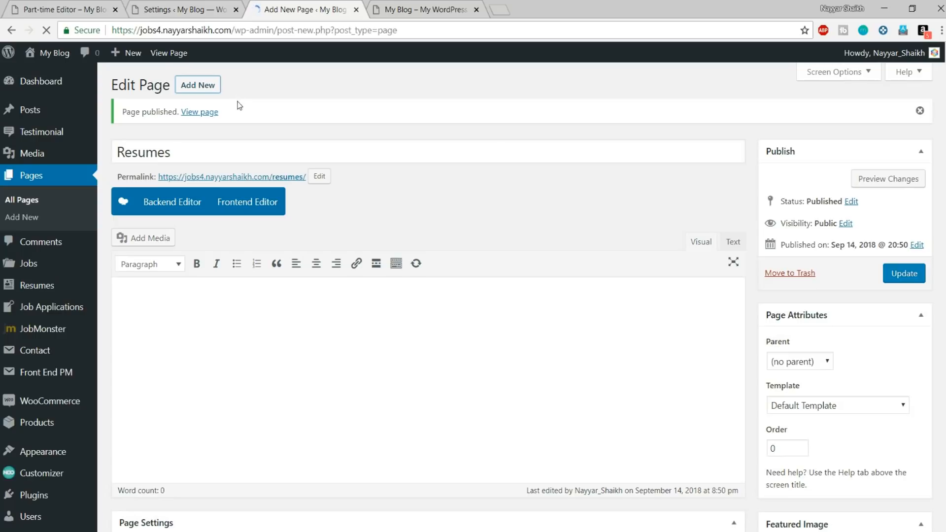
pyautogui.write('Resume Packages')
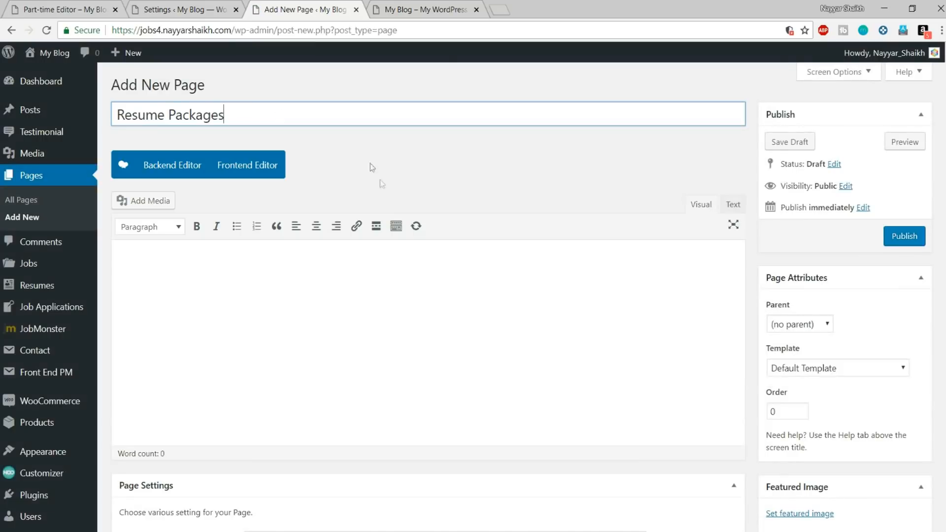
pyautogui.click(442, 321)
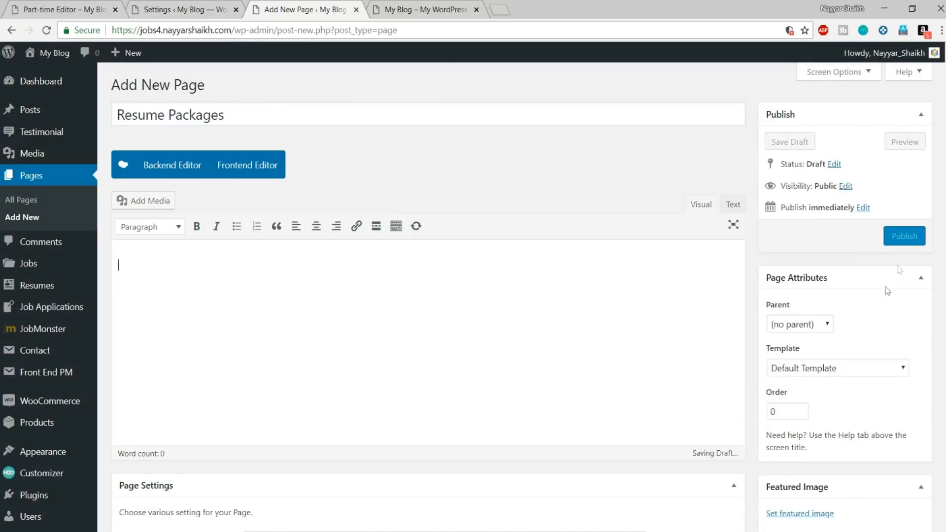
pyautogui.click(911, 235)
# Set JobMonster's Resume Package Page to 'Resume Packages' and save the package settings
pyautogui.click(179, 9)
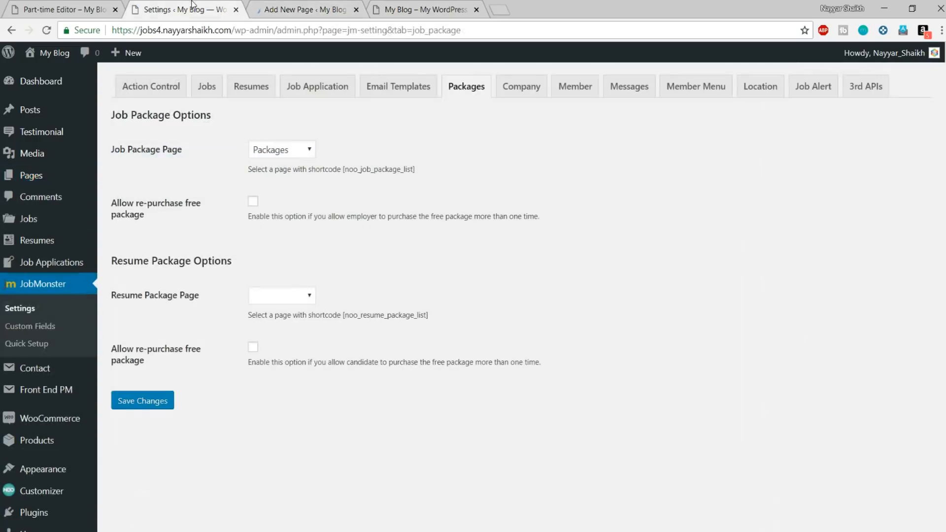
pyautogui.click(47, 30)
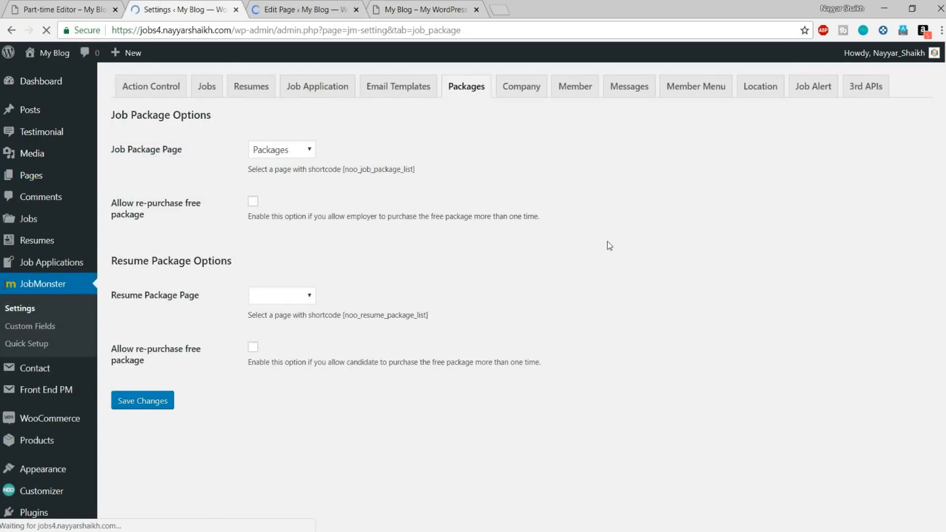
pyautogui.scroll(-1, 366, 287)
pyautogui.click(316, 235)
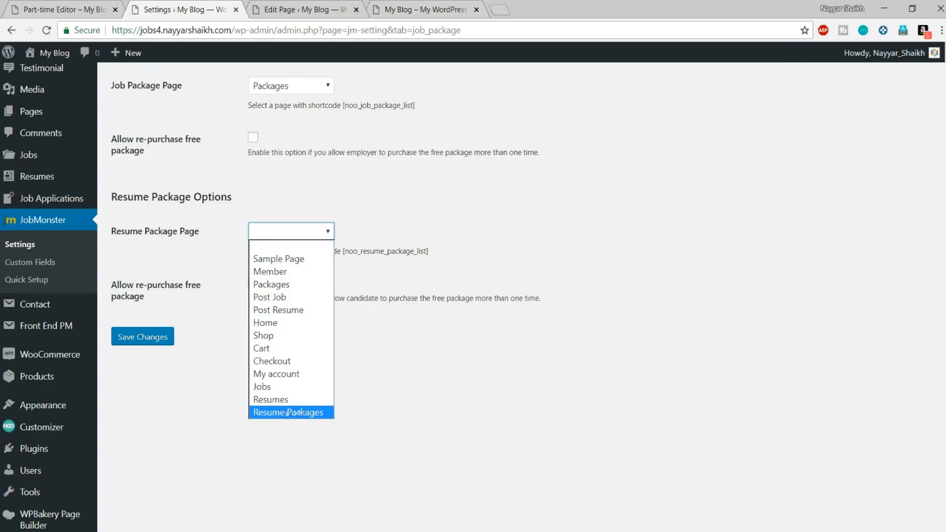
pyautogui.click(300, 401)
pyautogui.click(304, 240)
pyautogui.click(309, 414)
pyautogui.click(146, 343)
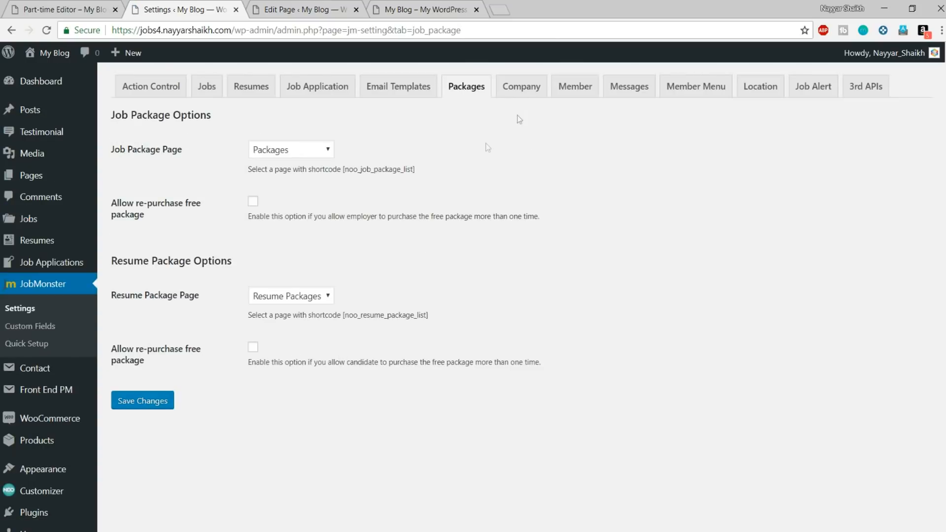
# Select the 'companies' slug text in the Company settings
pyautogui.click(527, 95)
pyautogui.click(319, 149)
pyautogui.moveTo(319, 149); pyautogui.dragTo(234, 153)
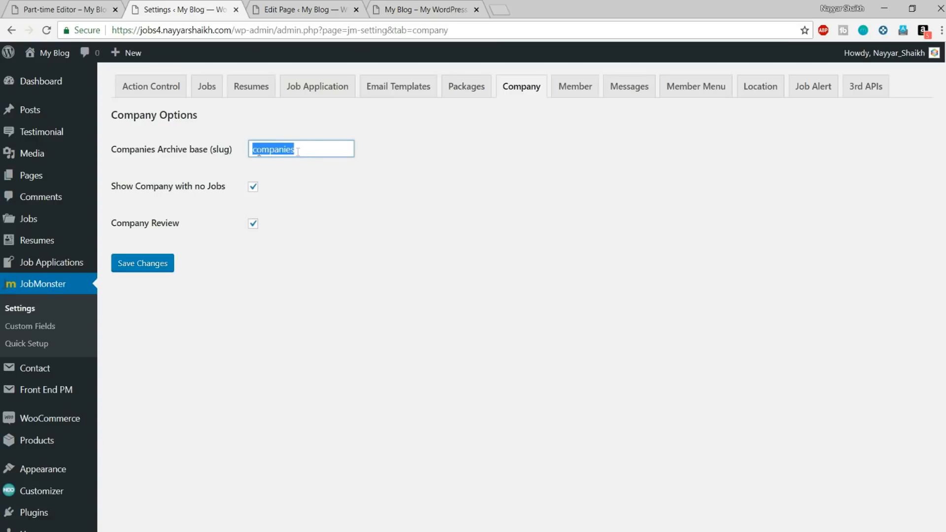
# Create and publish a new page titled 'Companies'
pyautogui.click(276, 6)
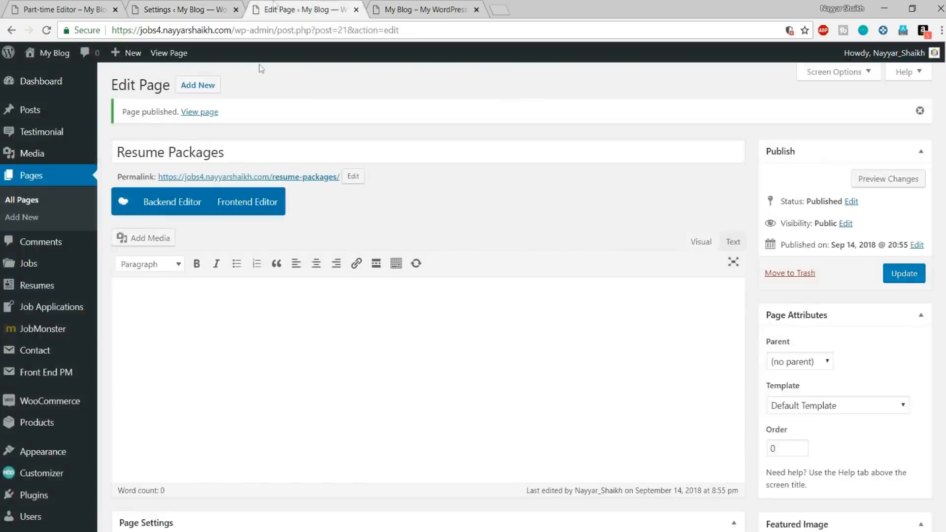
pyautogui.click(197, 85)
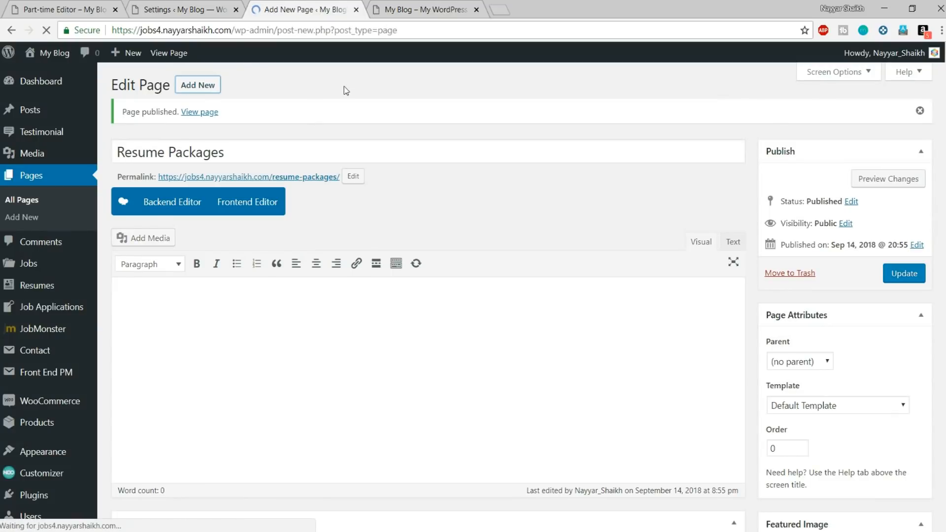
pyautogui.write('Companies')
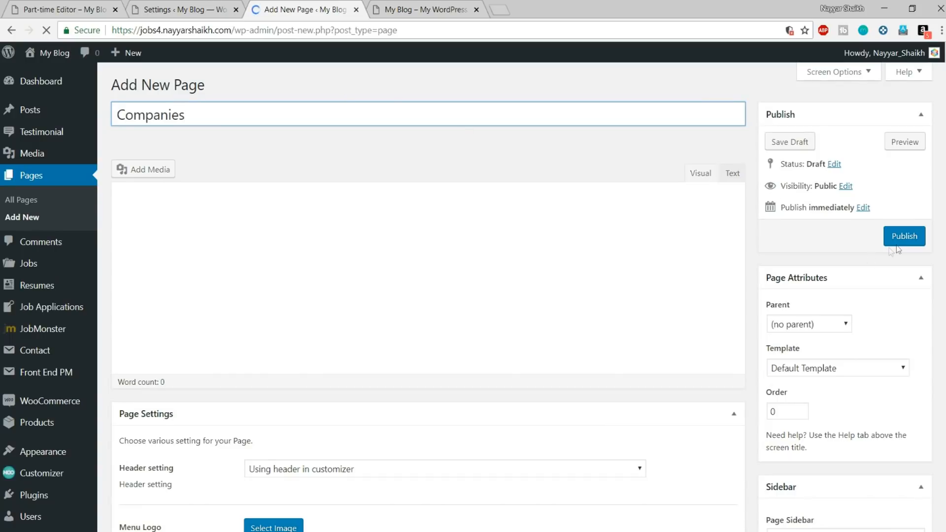
pyautogui.click(899, 243)
# Save the JobMonster Company settings with the companies slug
pyautogui.click(183, 10)
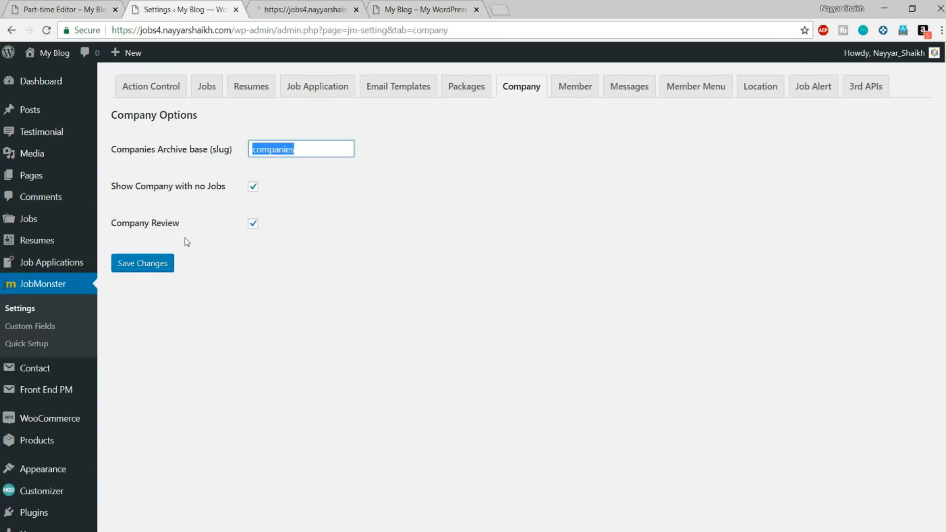
pyautogui.click(165, 266)
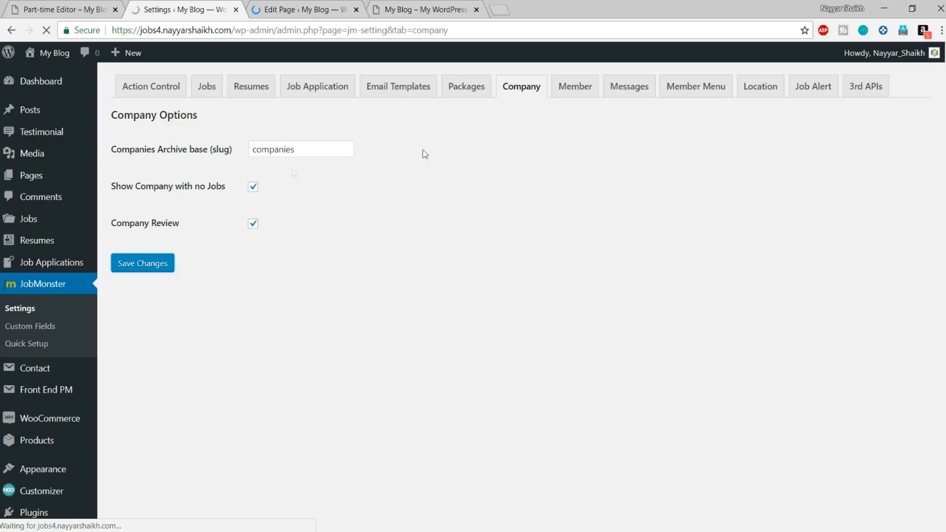
pyautogui.click(581, 94)
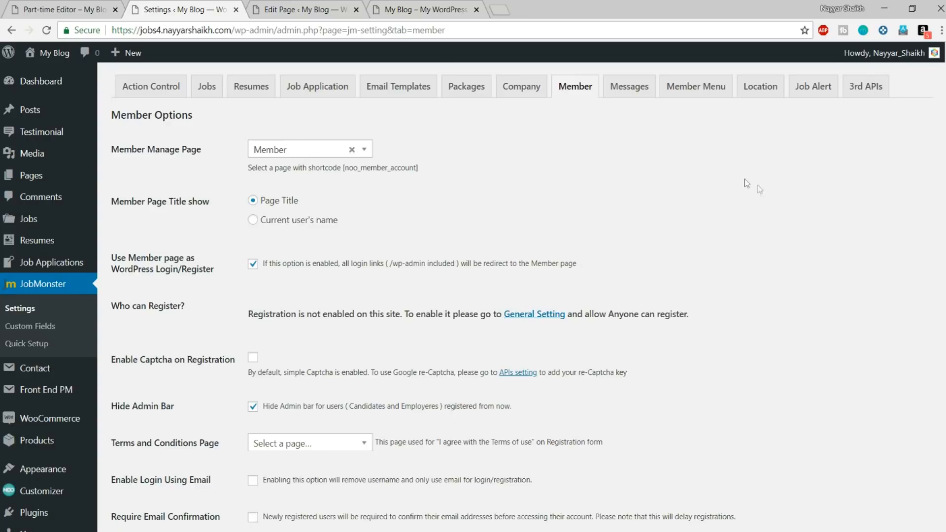
# Open WordPress General Settings in a new tab from the Who can Register? setting's link
pyautogui.scroll(-3, 762, 192)
pyautogui.scroll(-1, 763, 192)
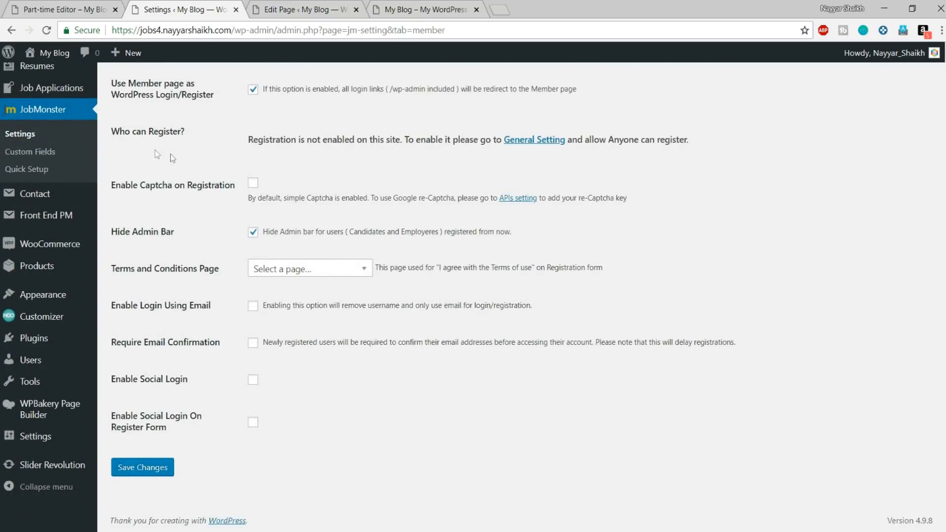
pyautogui.moveTo(112, 131); pyautogui.dragTo(362, 141)
pyautogui.click(391, 149)
pyautogui.rightClick(531, 143)
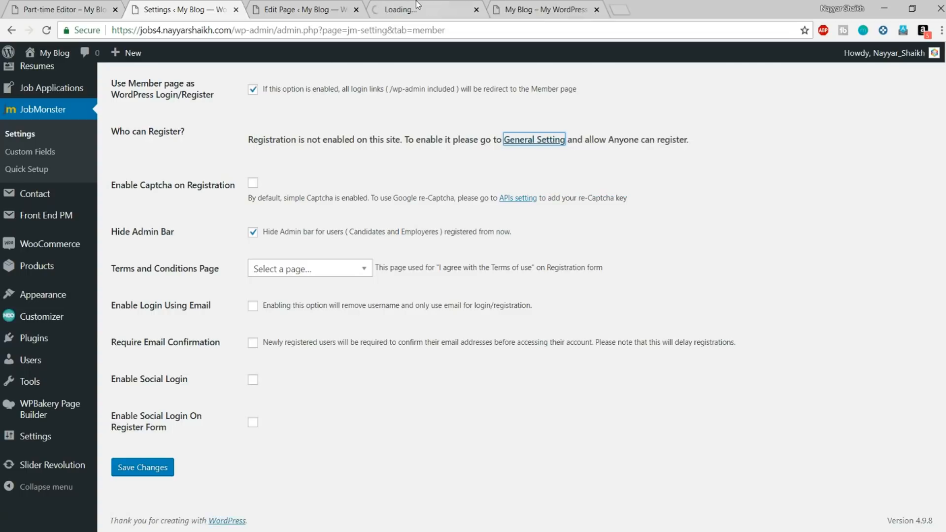
pyautogui.click(504, 143)
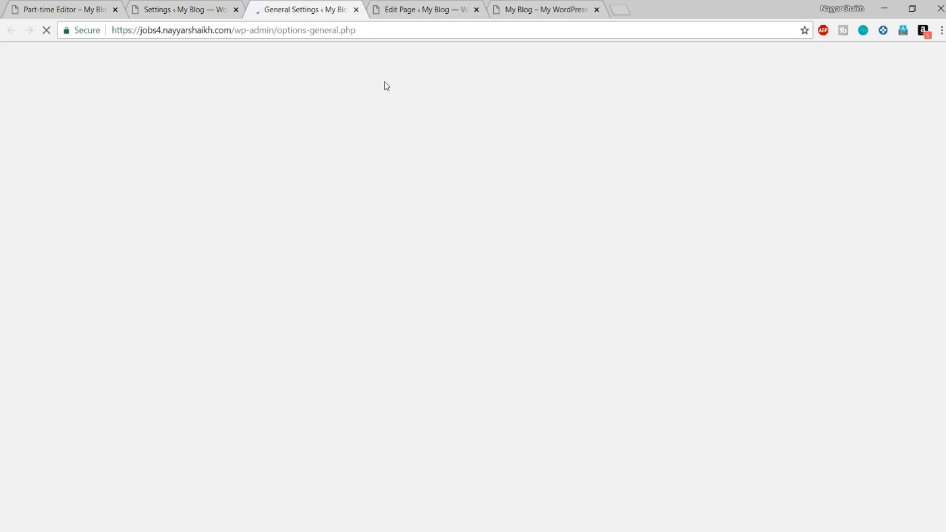
# Tick 'Anyone can register' under Membership, save, and reload the JobMonster Member settings
pyautogui.scroll(-5, 381, 110)
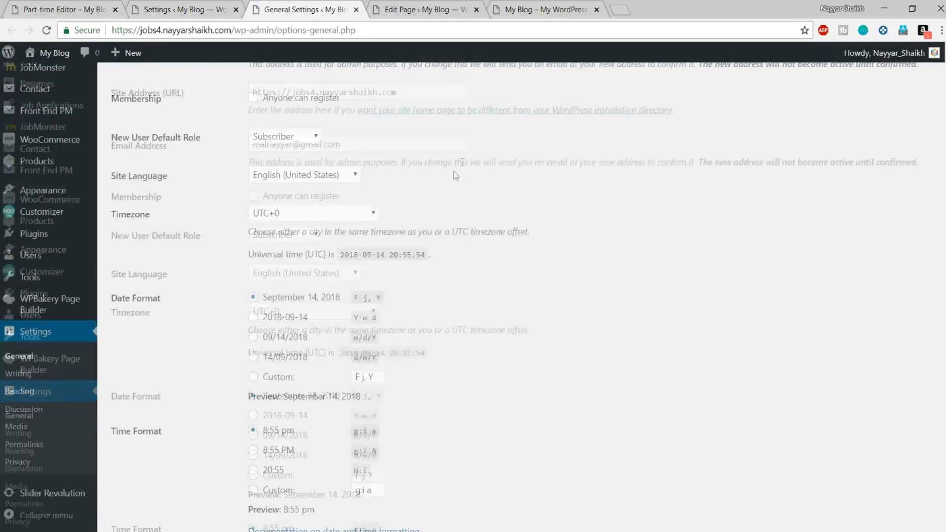
pyautogui.click(282, 101)
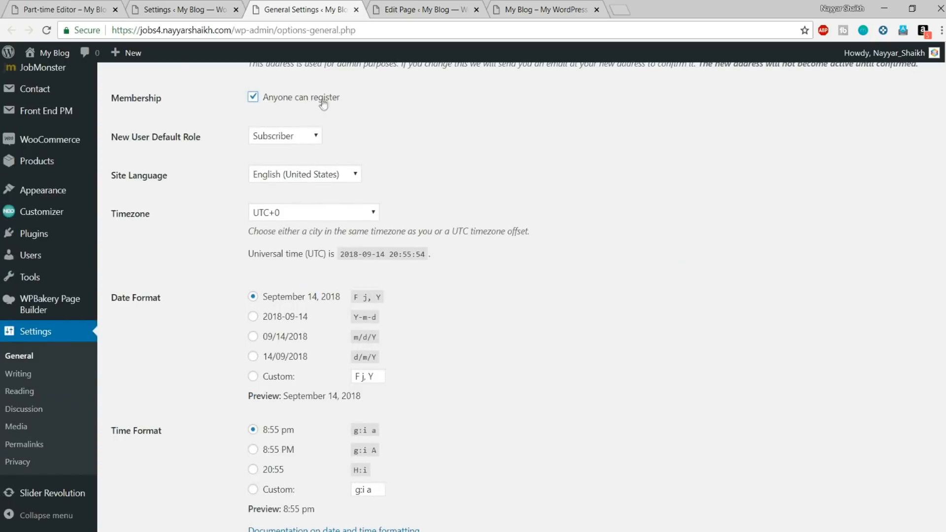
pyautogui.doubleClick(115, 99)
pyautogui.scroll(-1, 409, 157)
pyautogui.scroll(-2, 408, 156)
pyautogui.click(142, 468)
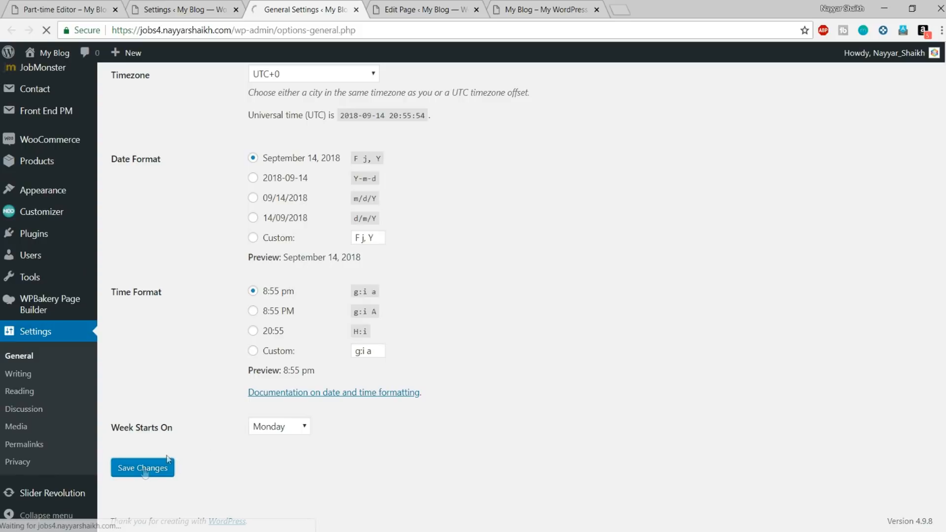
pyautogui.click(178, 9)
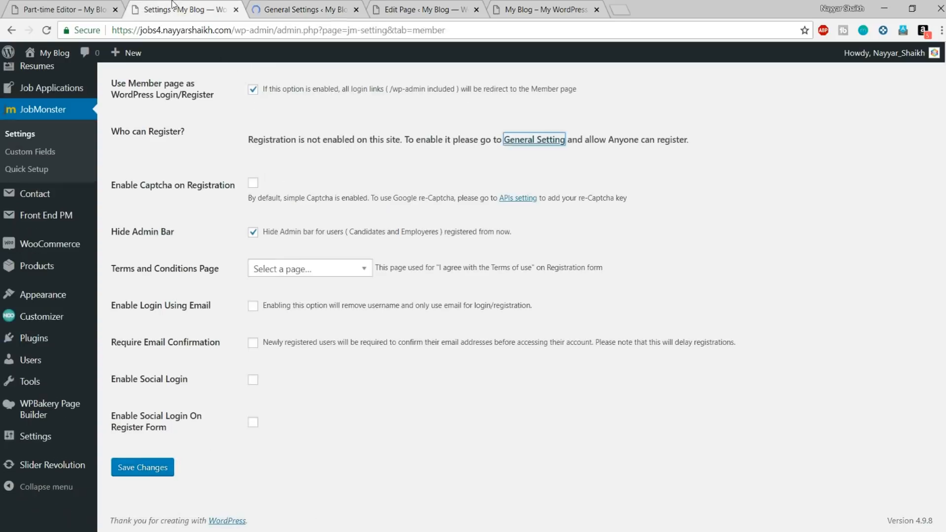
pyautogui.click(51, 28)
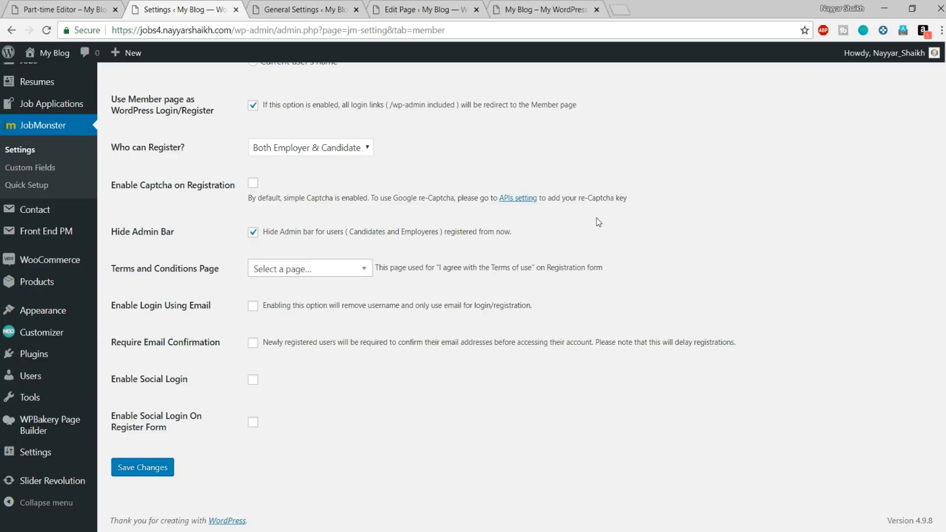
# Enable captcha on the JobMonster registration form, leaving the terms page unchanged
pyautogui.click(254, 183)
pyautogui.click(292, 268)
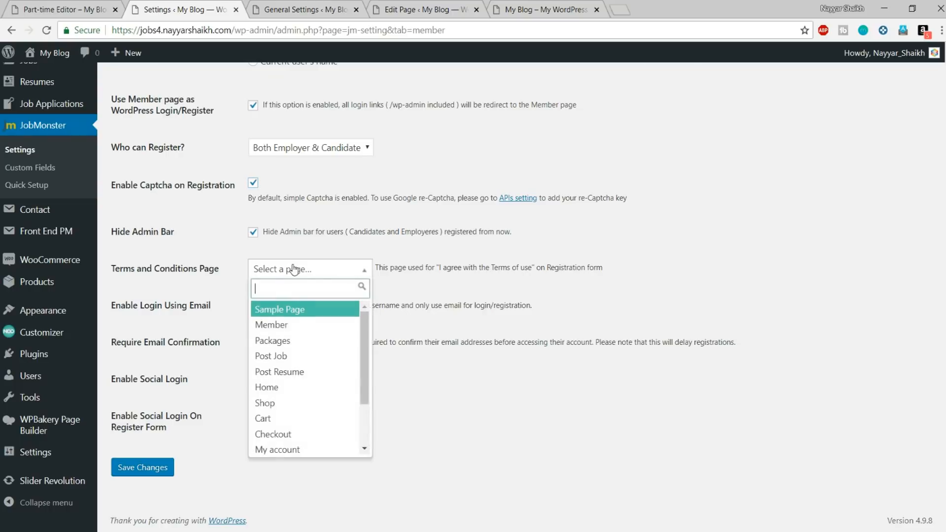
pyautogui.scroll(-2, 310, 419)
pyautogui.click(351, 268)
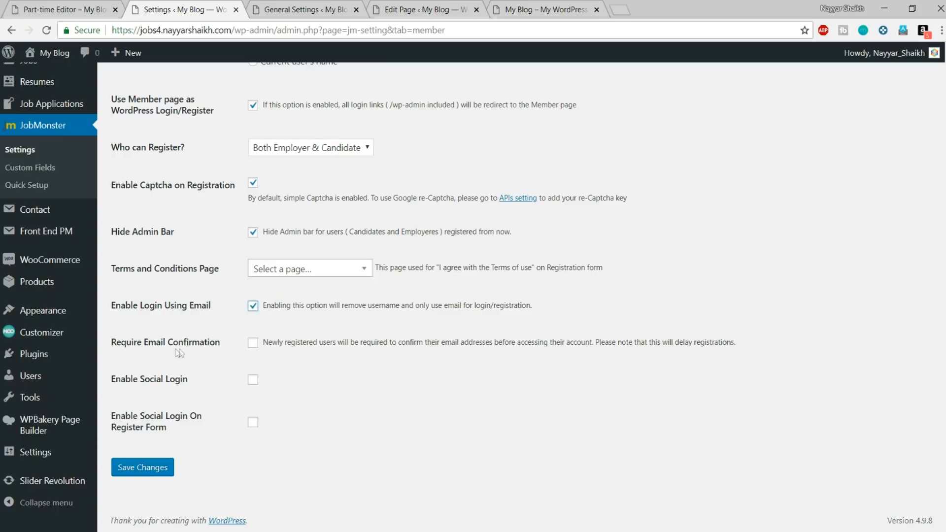
pyautogui.moveTo(215, 345); pyautogui.dragTo(144, 345)
pyautogui.click(146, 346)
# Enable social login, including on the register form, for Facebook, Google and LinkedIn, then save
pyautogui.moveTo(130, 379); pyautogui.dragTo(245, 380)
pyautogui.click(259, 380)
pyautogui.click(253, 379)
pyautogui.scroll(-3, 368, 374)
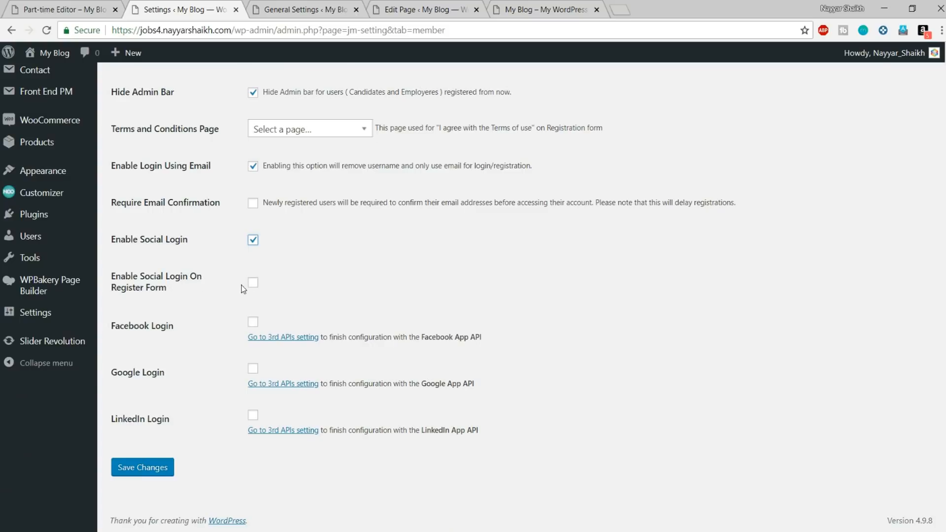
pyautogui.click(253, 323)
pyautogui.click(252, 369)
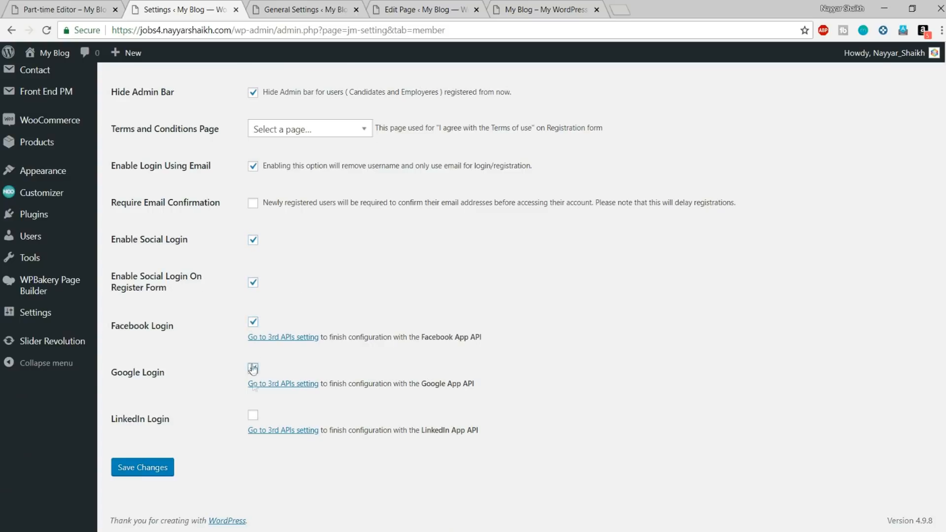
pyautogui.click(254, 417)
pyautogui.click(163, 473)
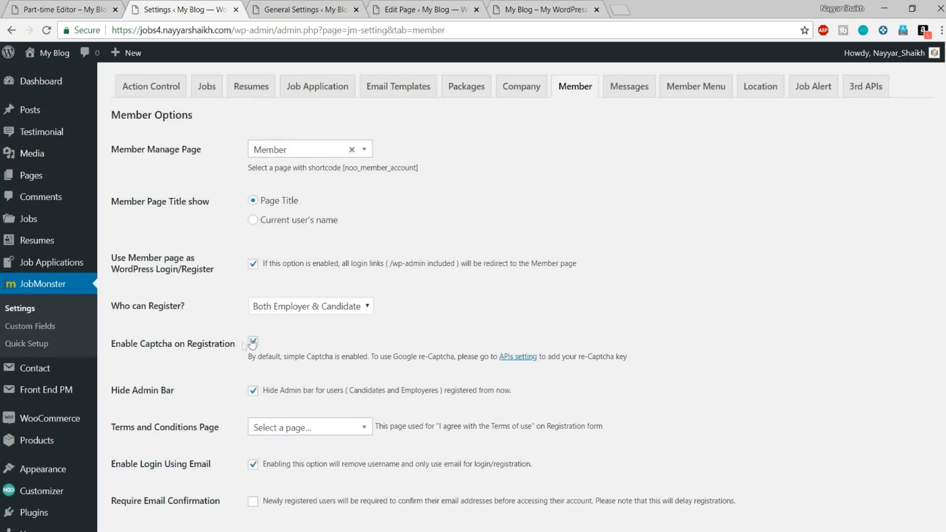
pyautogui.scroll(-6, 309, 344)
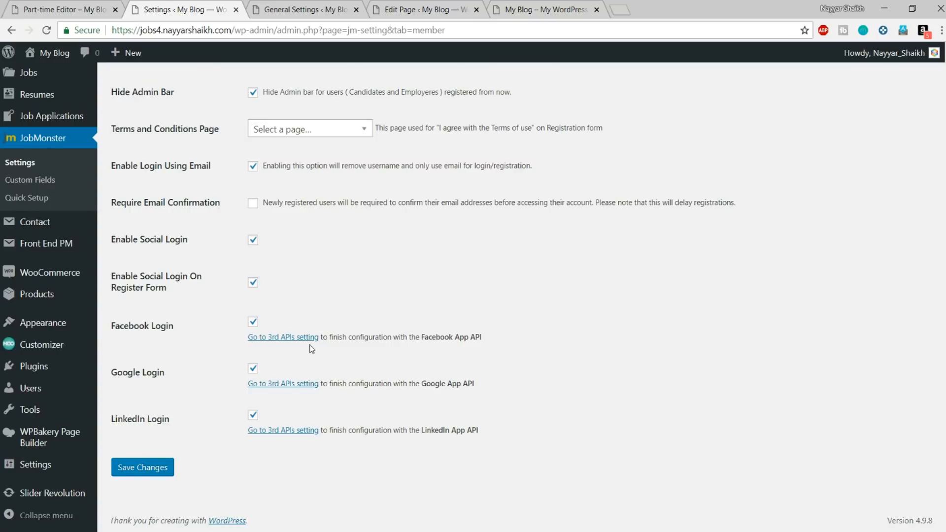
pyautogui.scroll(6, 316, 345)
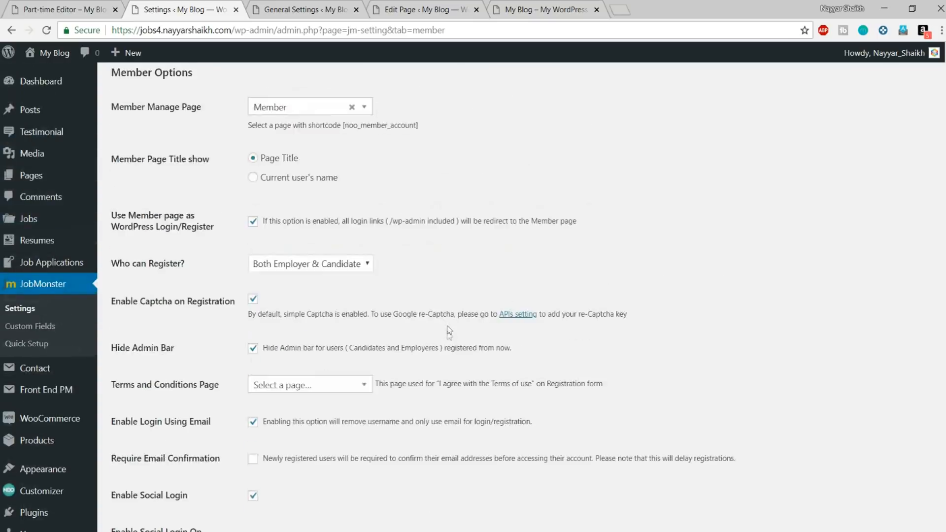
pyautogui.click(612, 95)
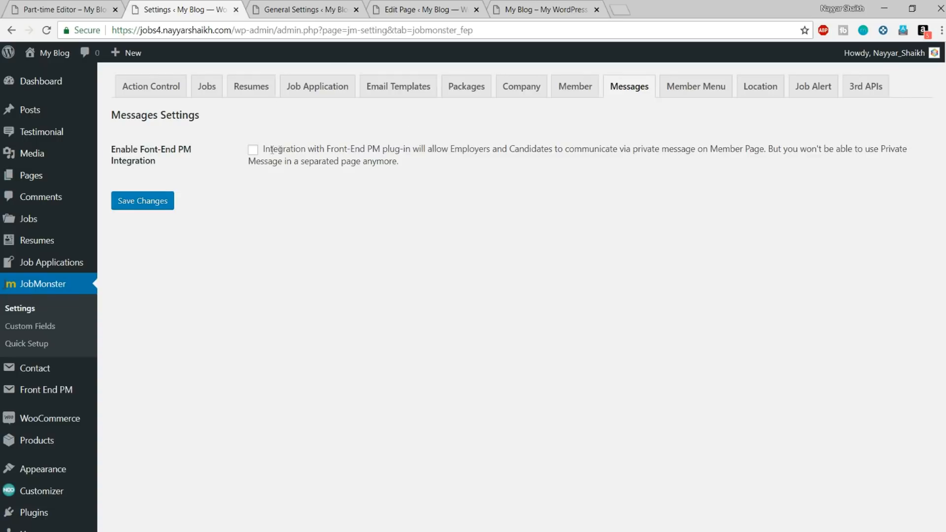
# Go to JobMonster's Location settings and focus the Google Maps API Key field
pyautogui.click(685, 96)
pyautogui.click(743, 102)
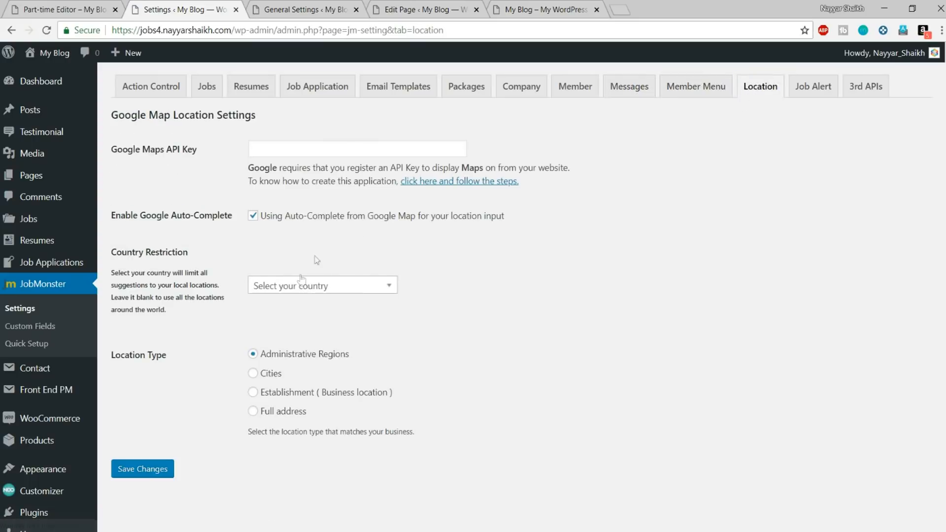
pyautogui.click(316, 148)
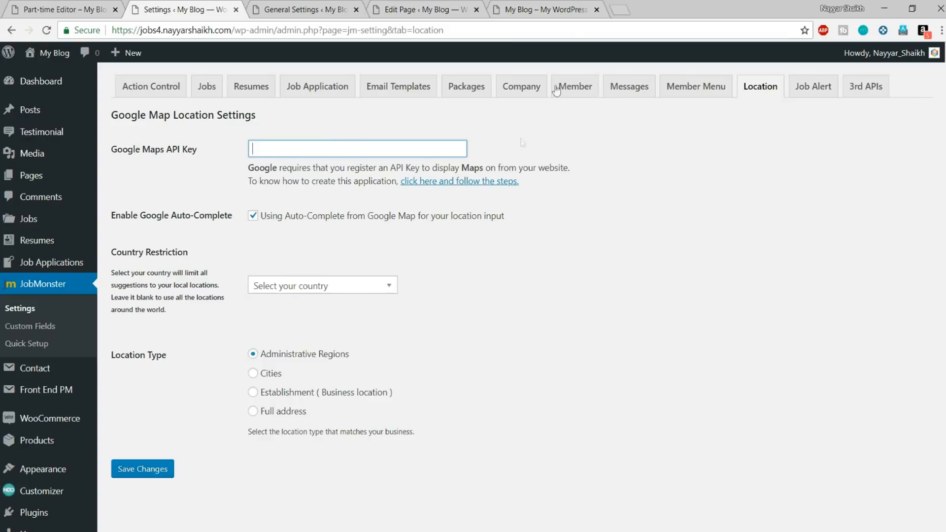
# In a new browser tab, go to console.developers.google.com by typing 'cons'
pyautogui.click(622, 3)
pyautogui.write('cons')
pyautogui.press('Return')
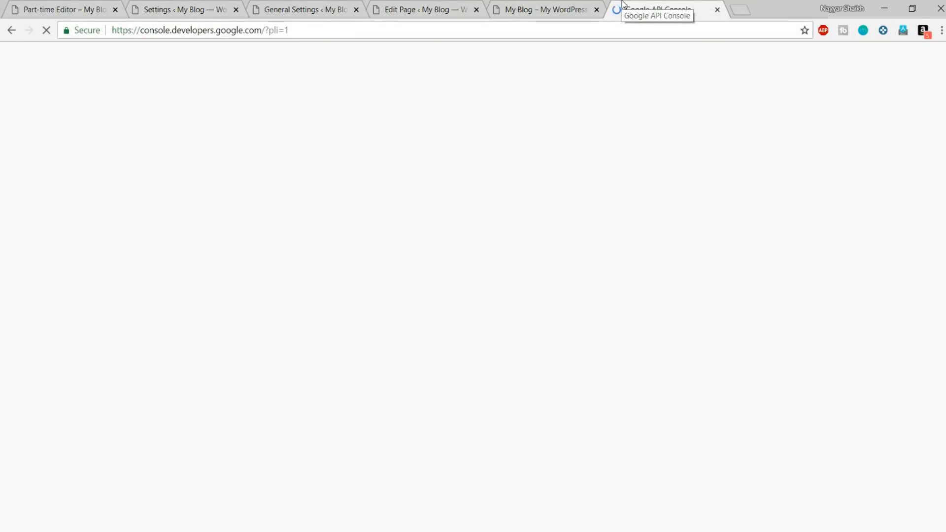
# Create a new Google Cloud project named JobTut
pyautogui.click(141, 58)
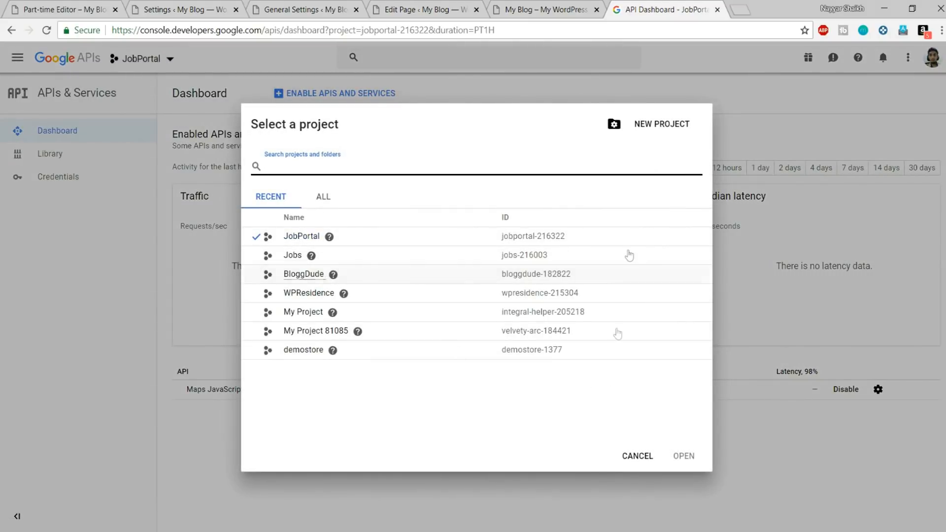
pyautogui.click(645, 127)
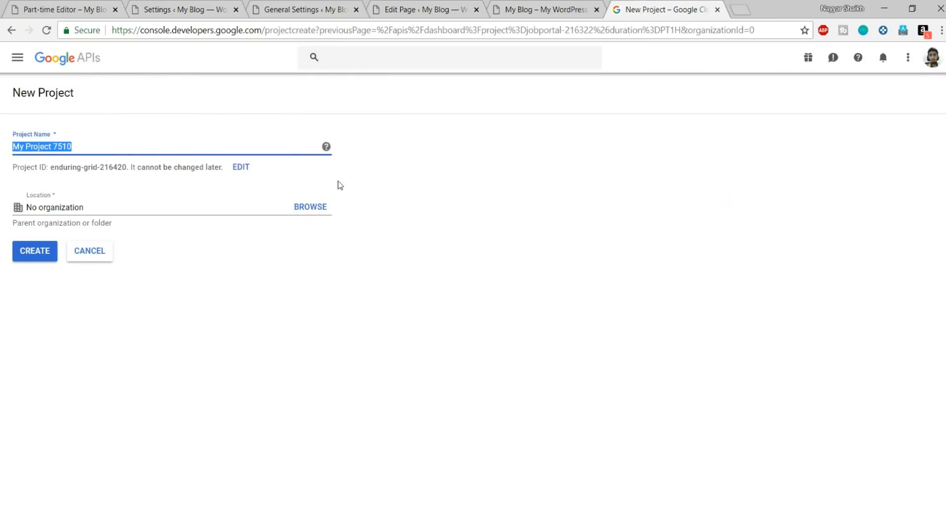
pyautogui.write('JobTut')
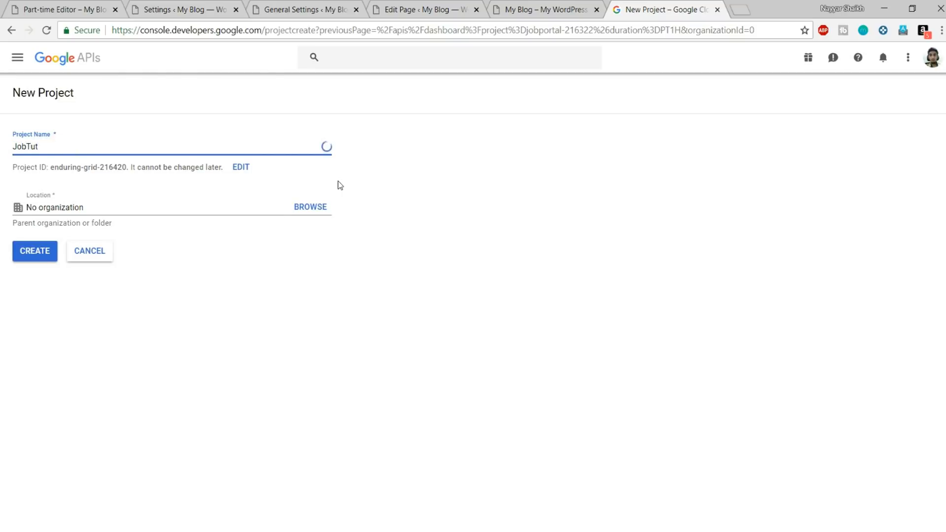
pyautogui.click(37, 252)
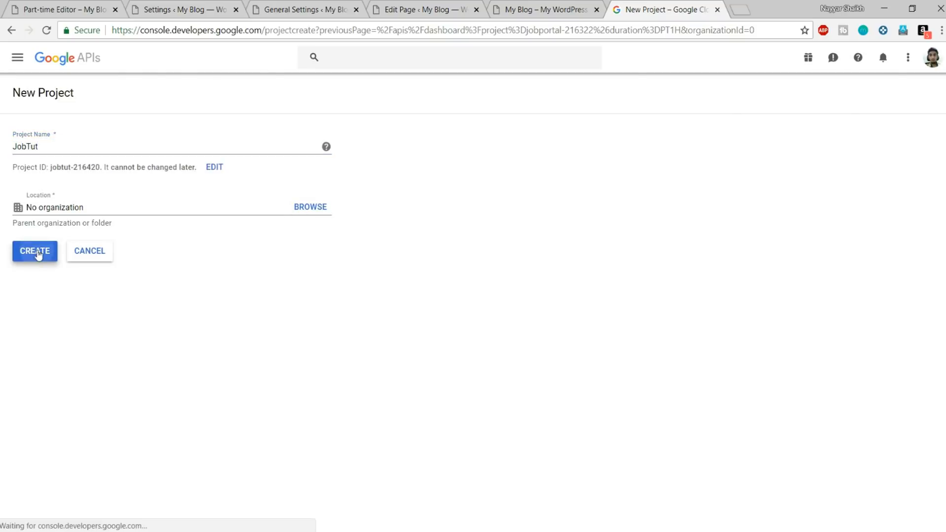
pyautogui.click(728, 279)
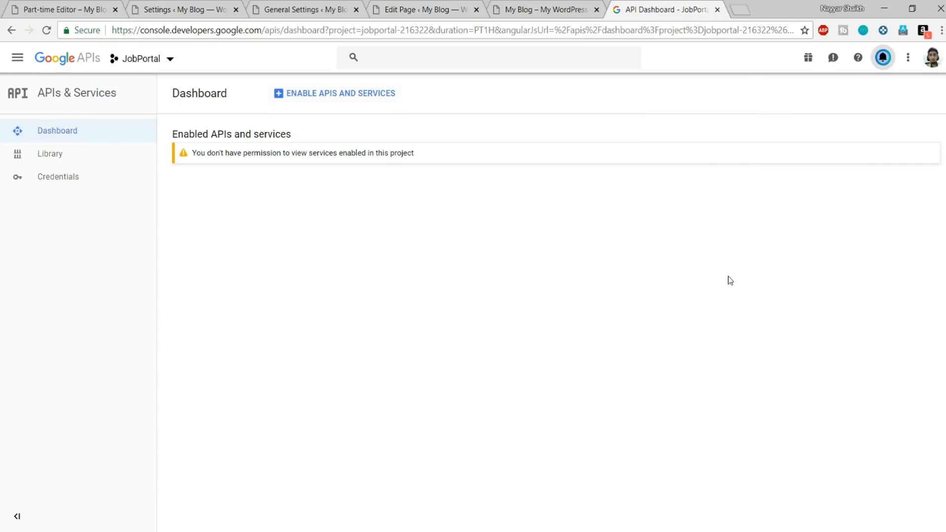
pyautogui.click(64, 64)
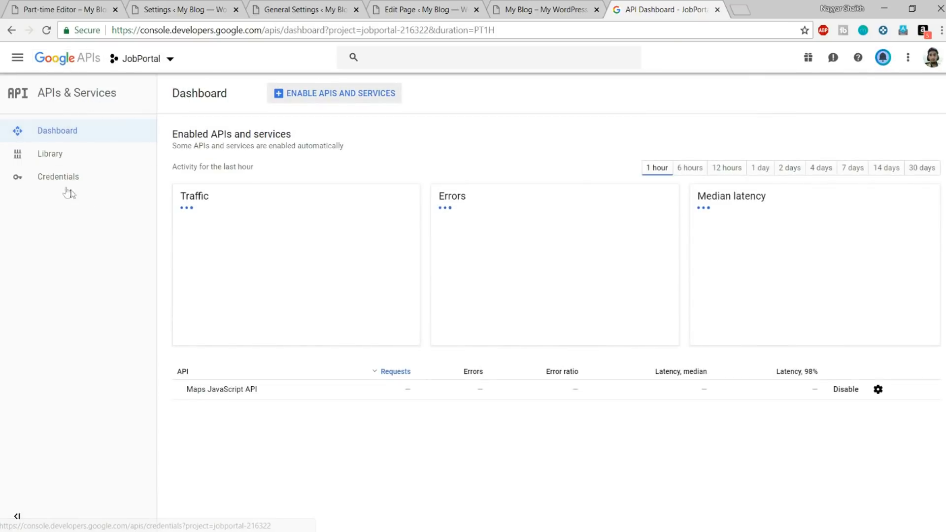
# Switch to the JobTut project and enable the Maps JavaScript API from the Library
pyautogui.click(307, 96)
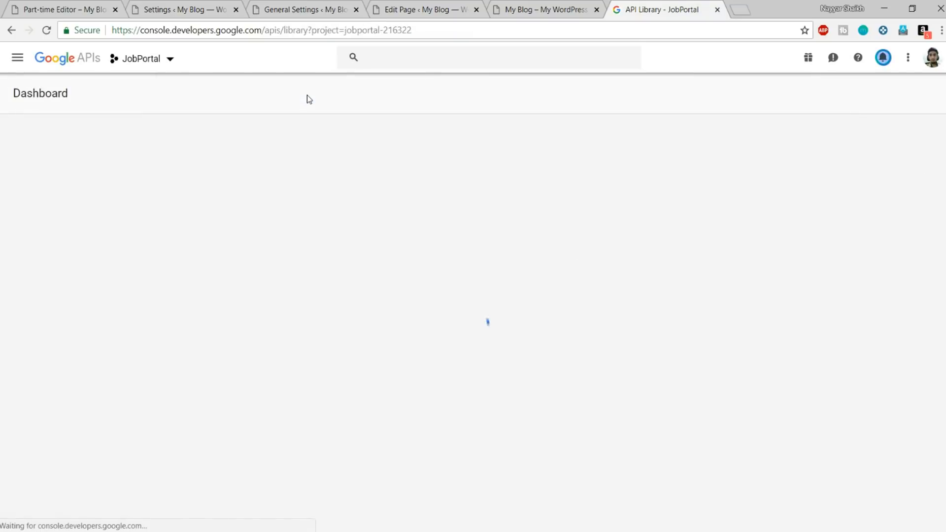
pyautogui.click(164, 62)
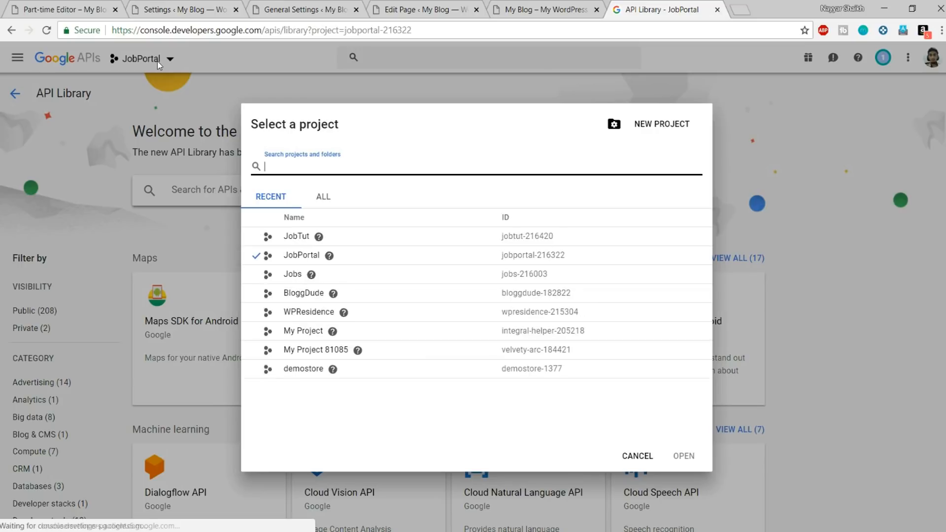
pyautogui.click(292, 238)
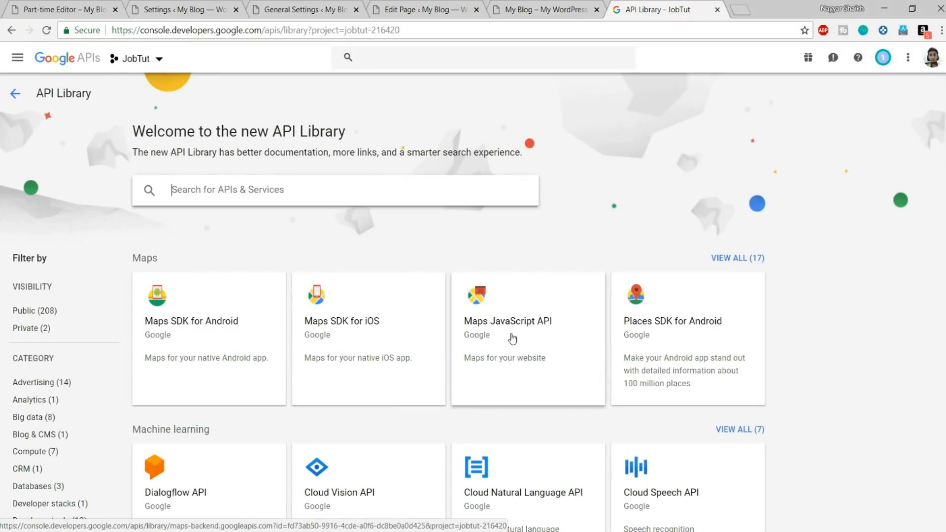
pyautogui.click(512, 339)
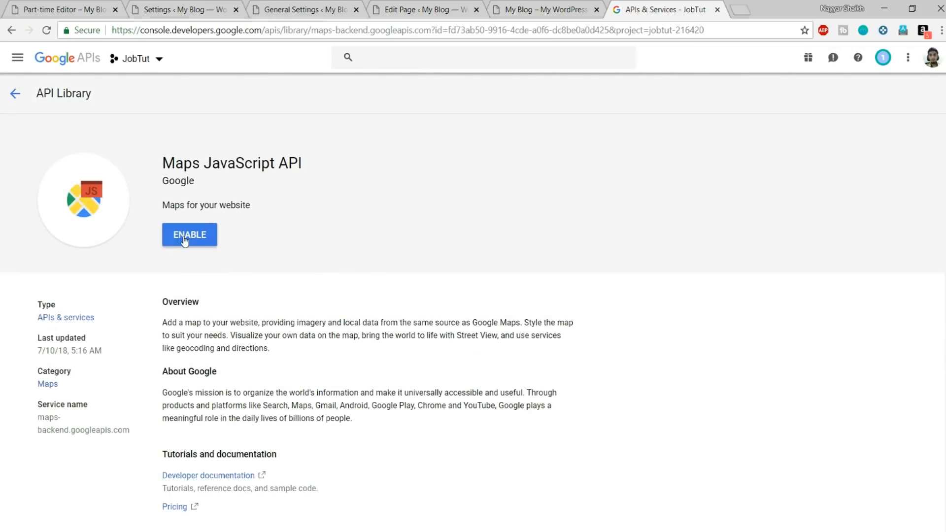
pyautogui.click(178, 237)
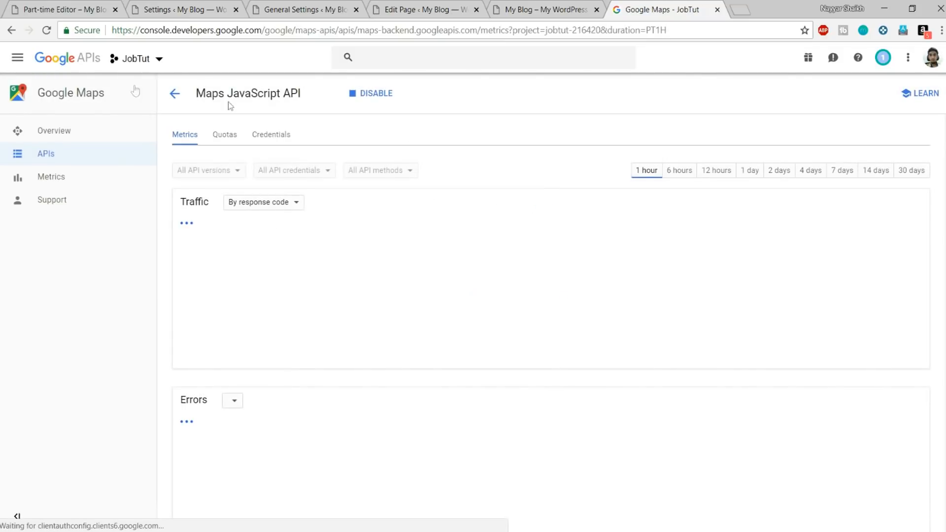
# Create a new API key under the JobTut credentials and copy it
pyautogui.click(63, 69)
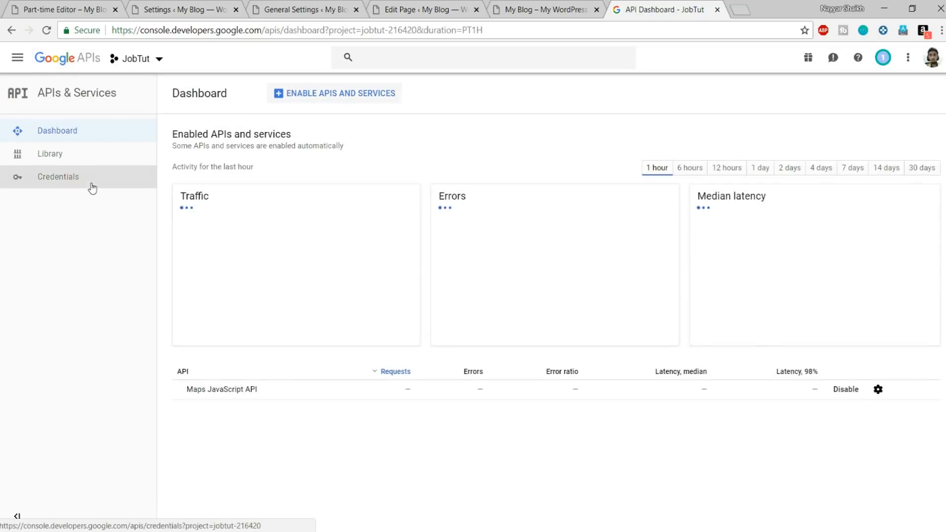
pyautogui.click(64, 184)
pyautogui.click(475, 335)
pyautogui.click(501, 368)
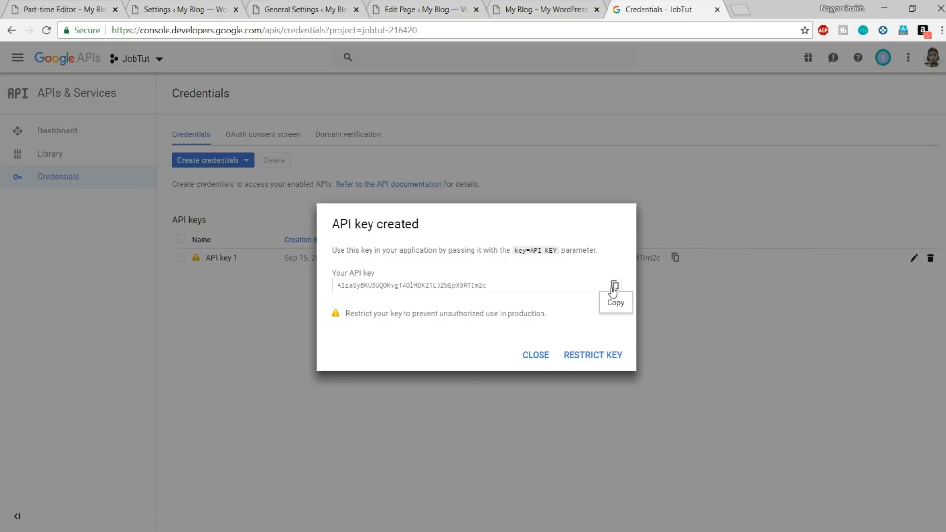
pyautogui.click(614, 288)
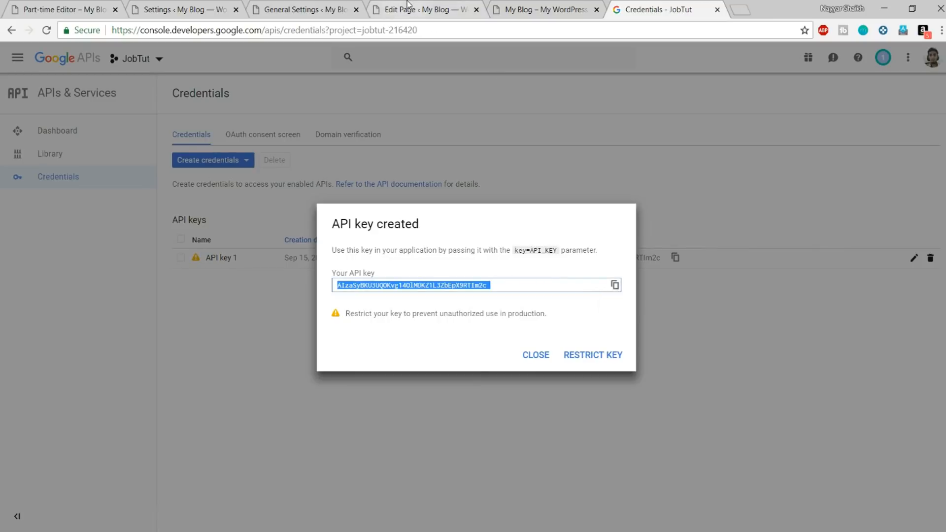
pyautogui.click(290, 9)
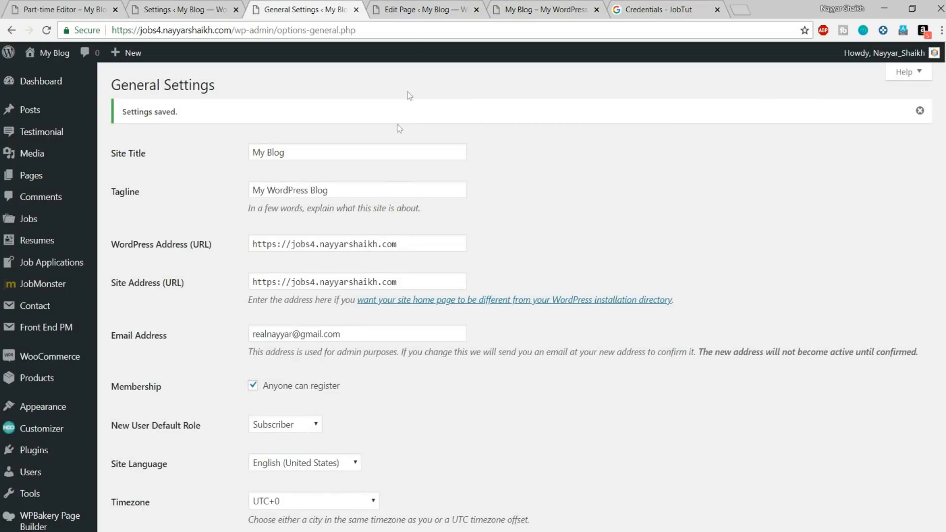
# Paste the API key into JobMonster's Google Maps API Key field, save, and close the key notice
pyautogui.click(442, 8)
pyautogui.click(512, 4)
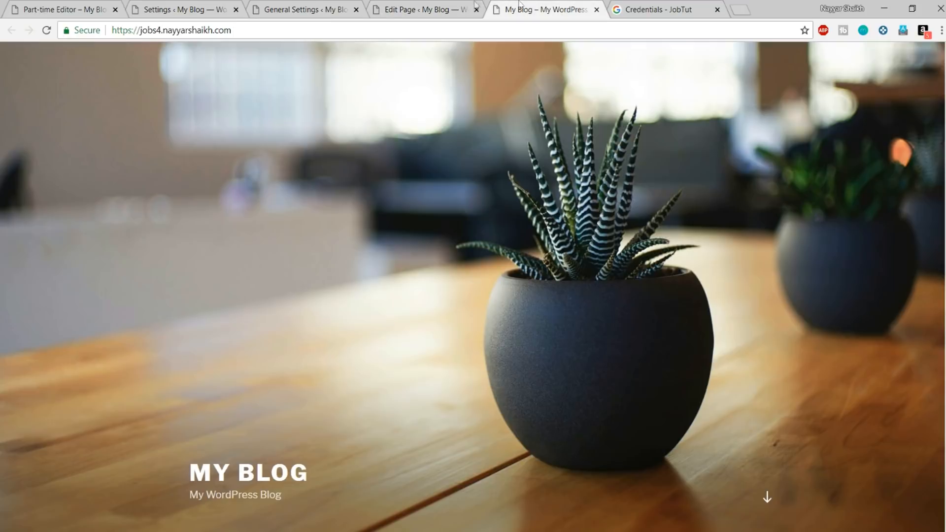
pyautogui.moveTo(182, 9); pyautogui.dragTo(558, 4)
pyautogui.click(331, 150)
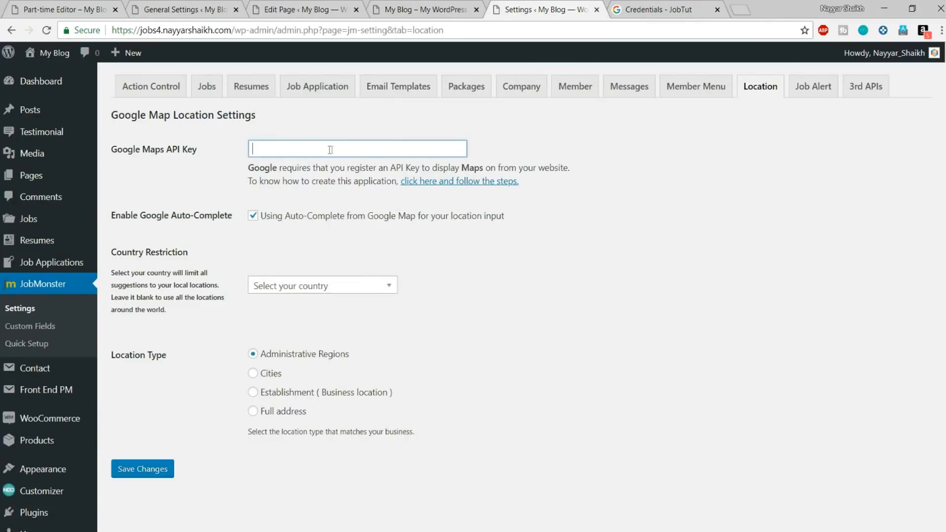
pyautogui.hotkey('ctrl', 'v')
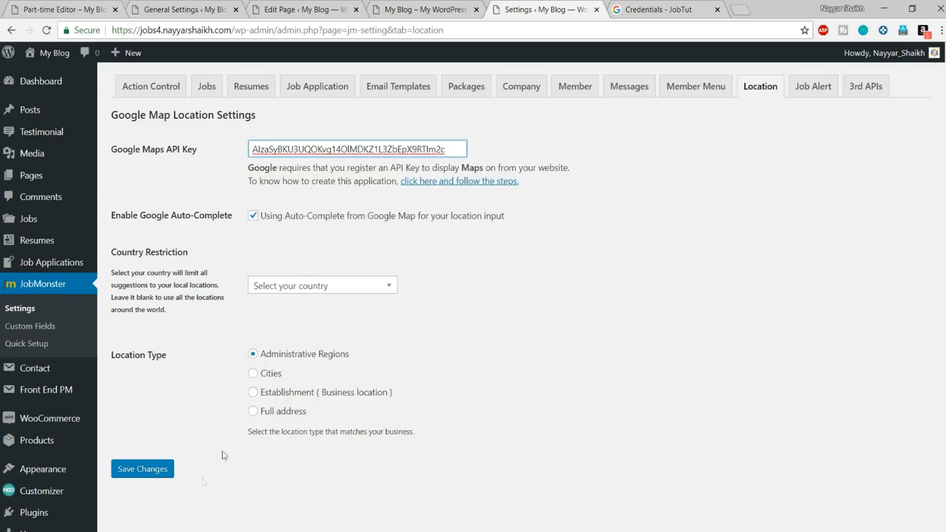
pyautogui.click(139, 469)
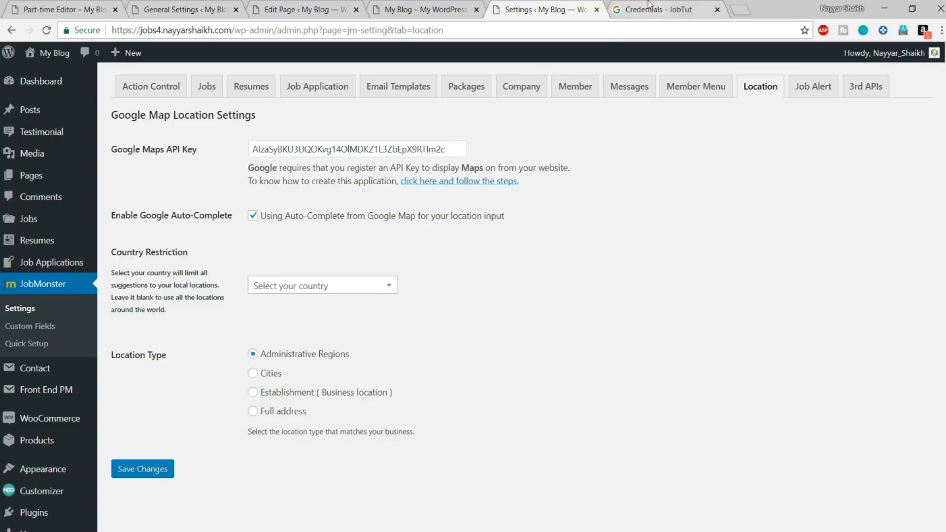
pyautogui.click(647, 10)
pyautogui.click(535, 354)
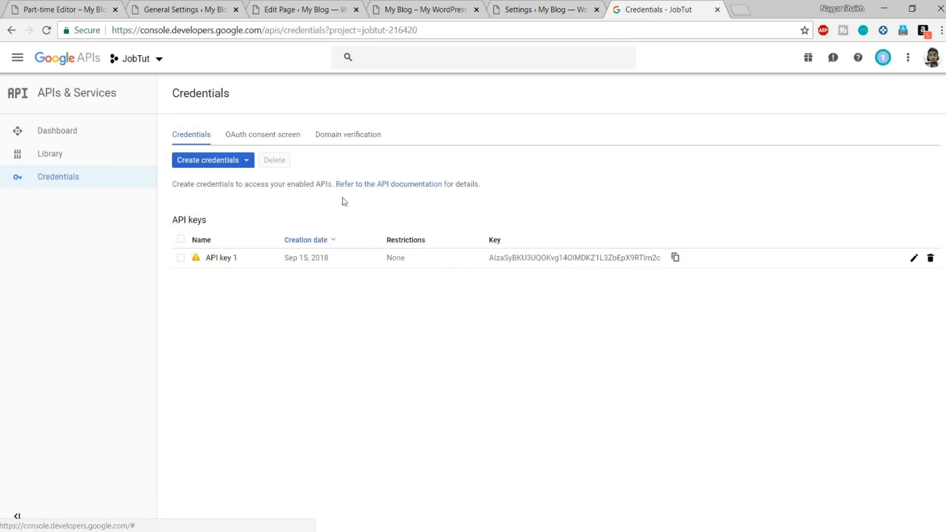
# Add the blog's site URL under Domain verification and open Webmaster Central to verify ownership
pyautogui.click(367, 137)
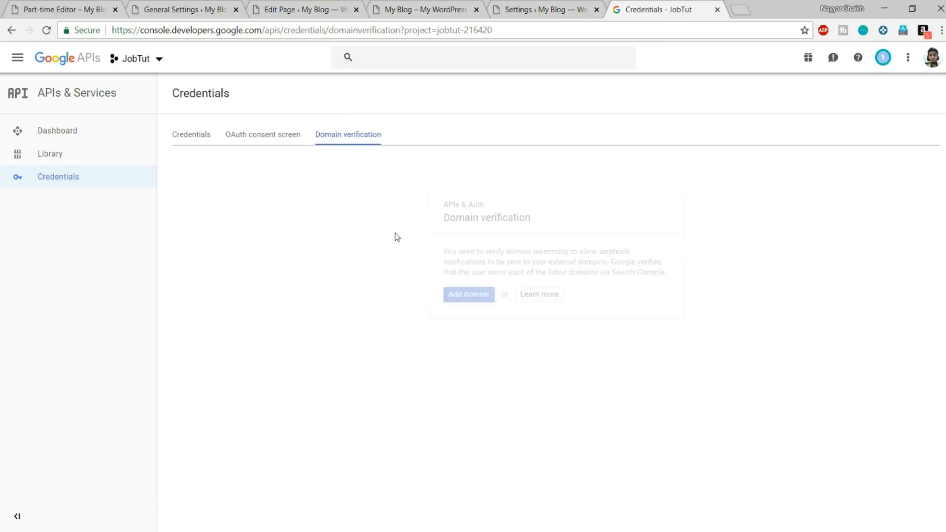
pyautogui.click(475, 297)
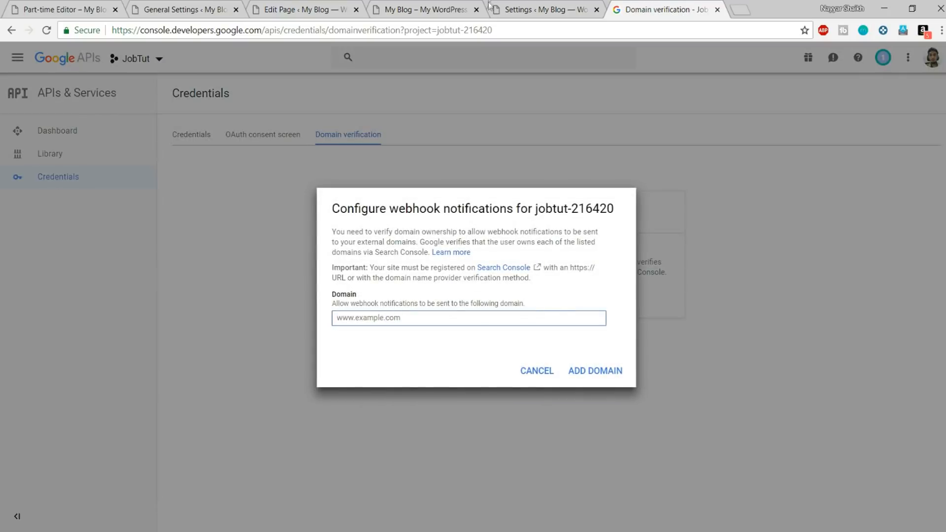
pyautogui.click(540, 7)
pyautogui.moveTo(231, 29); pyautogui.dragTo(69, 28)
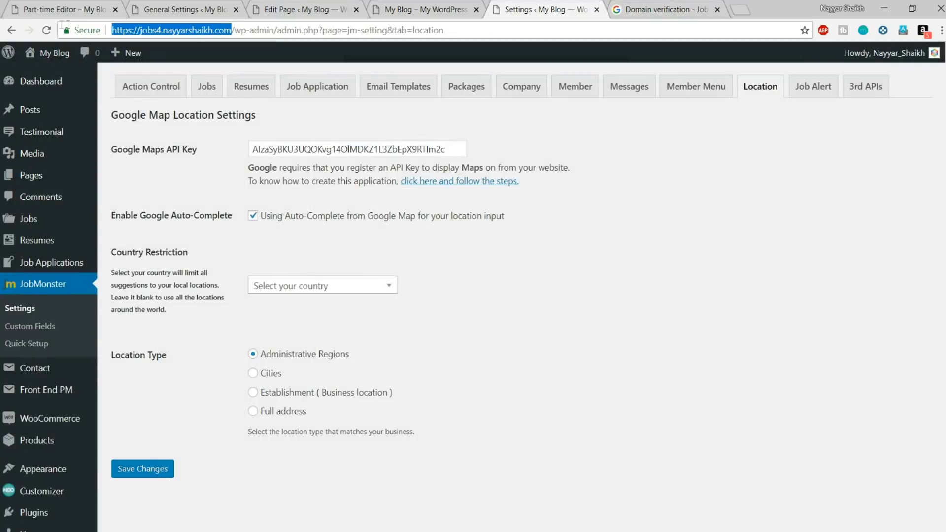
pyautogui.hotkey('ctrl', 'c')
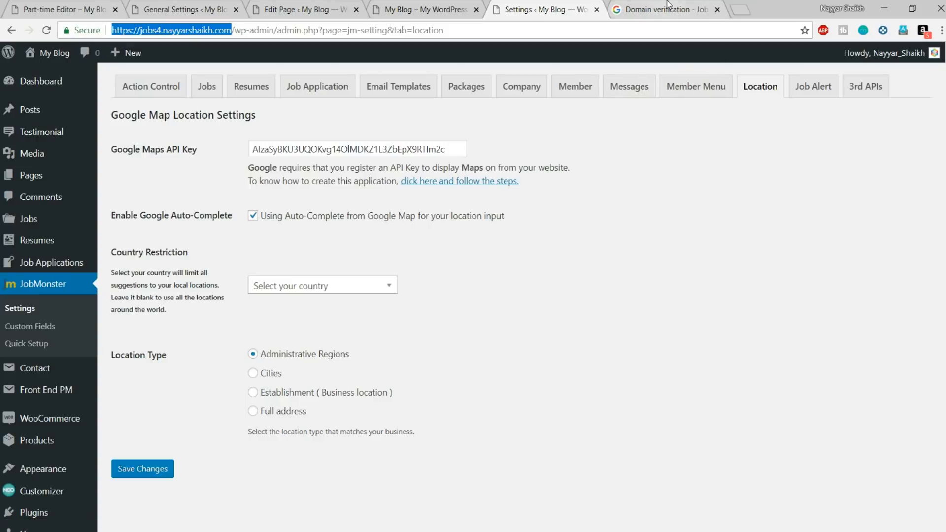
pyautogui.click(660, 10)
pyautogui.hotkey('ctrl', 'v')
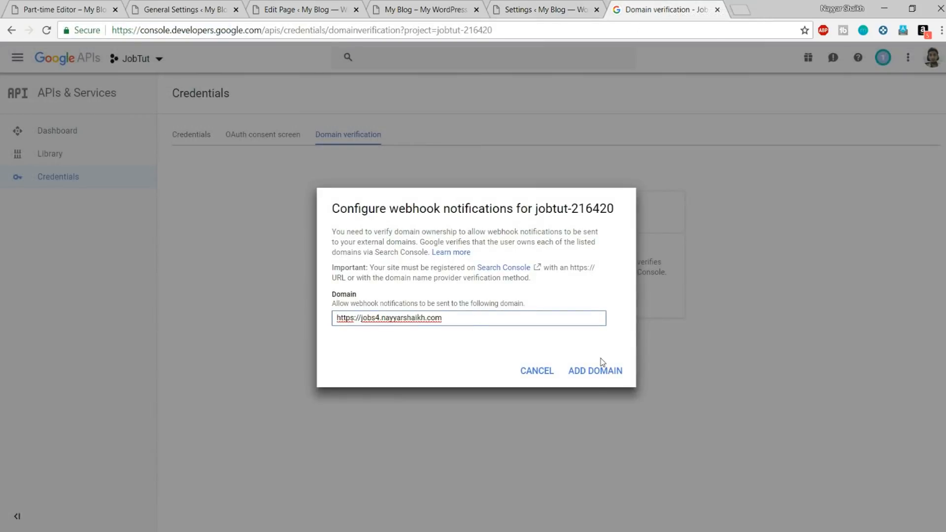
pyautogui.click(594, 378)
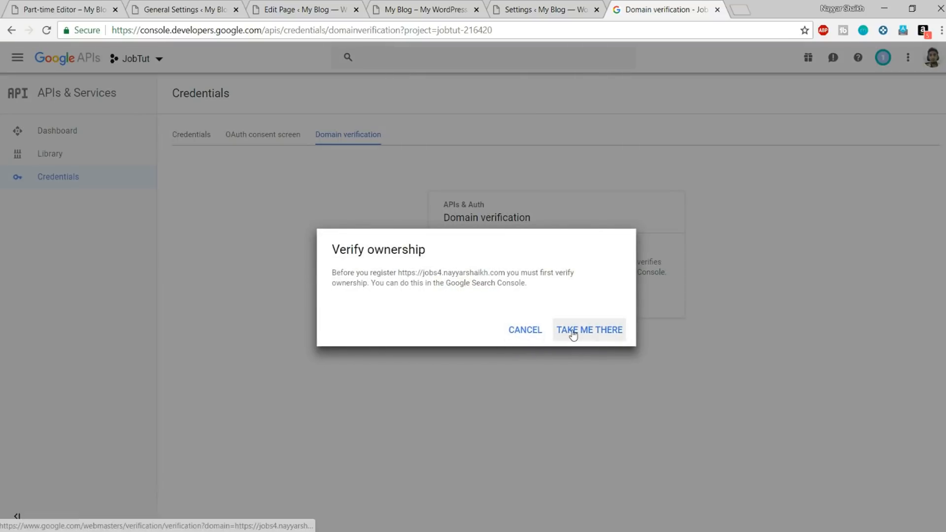
pyautogui.click(572, 334)
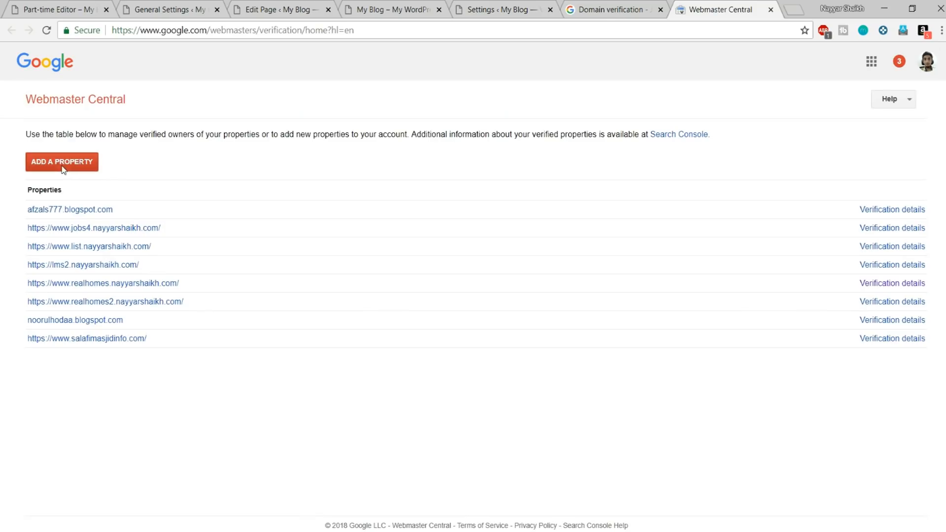
# Add the pasted site URL as a new property in Webmaster Central
pyautogui.click(63, 166)
pyautogui.hotkey('ctrl', 'v')
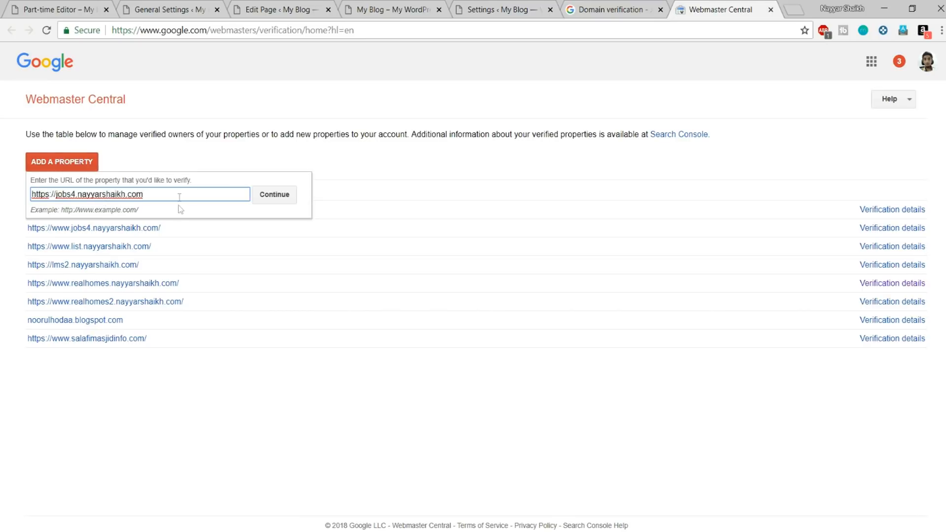
pyautogui.moveTo(179, 194); pyautogui.dragTo(13, 189)
pyautogui.click(280, 199)
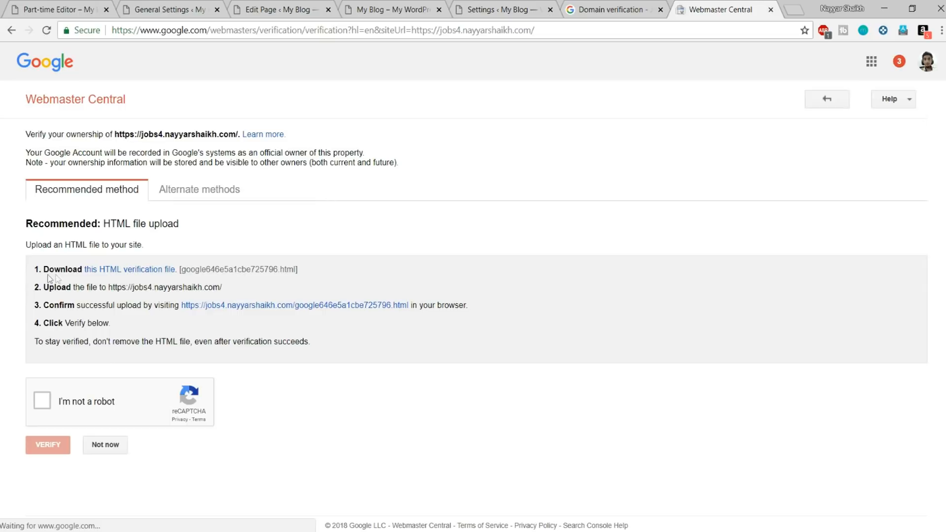
# Download the verification file google646e5a1cbe725796.html and dismiss the downloads bar
pyautogui.moveTo(42, 269); pyautogui.dragTo(74, 269)
pyautogui.click(140, 250)
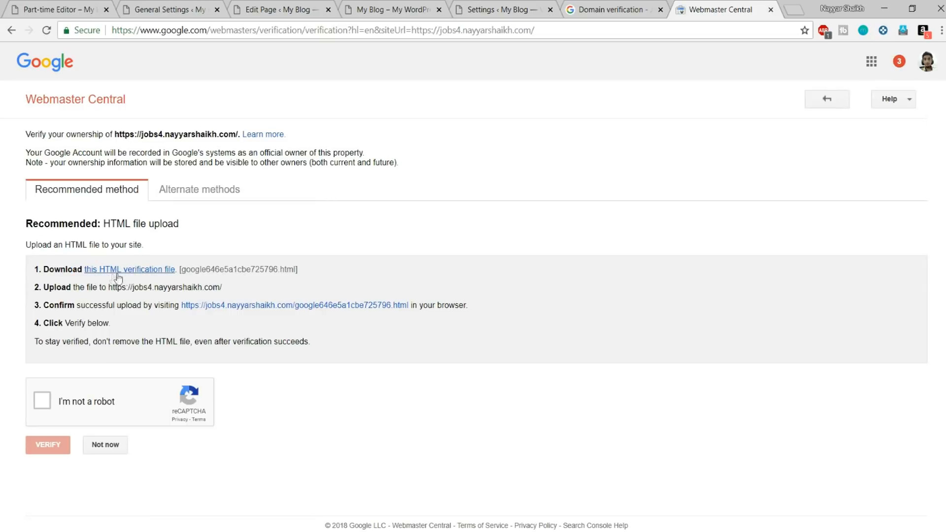
pyautogui.click(123, 271)
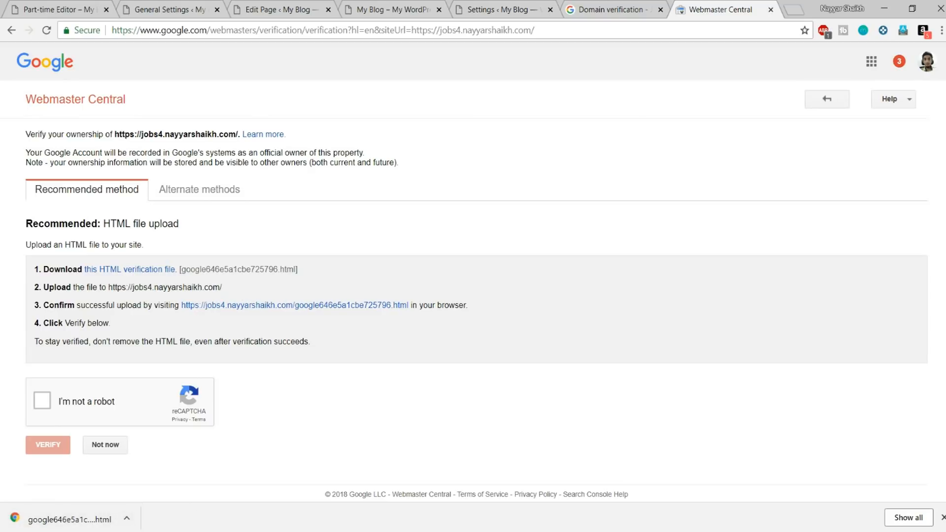
pyautogui.click(943, 518)
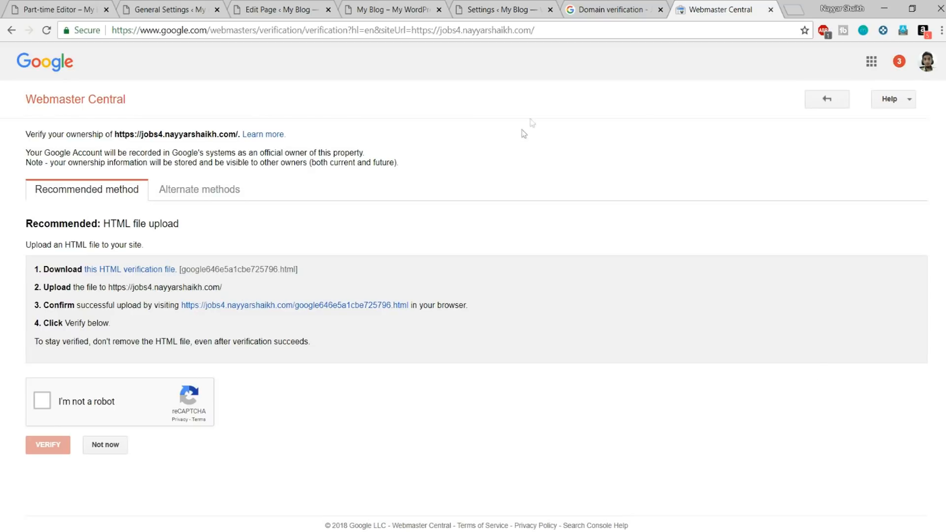
# Open Gmail and follow the hosting welcome email's Control Panel link to log into cPanel
pyautogui.write('g')
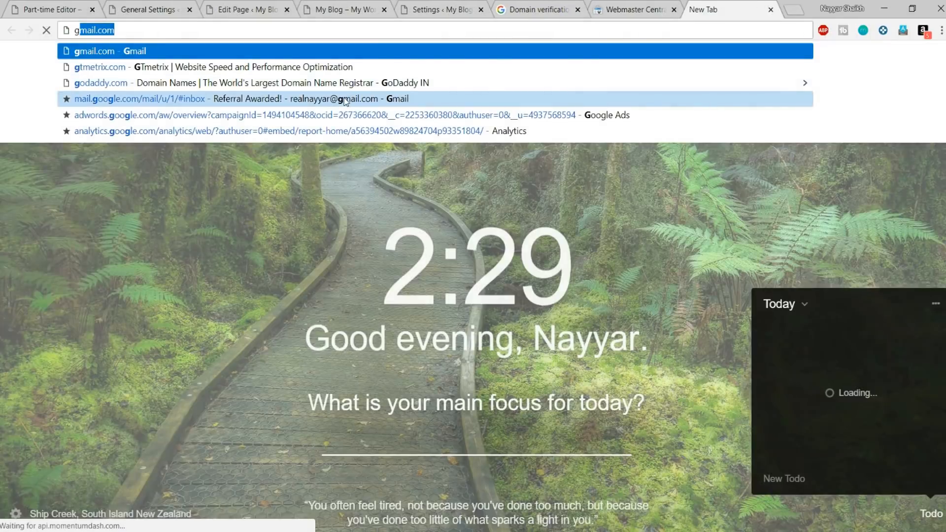
pyautogui.click(344, 99)
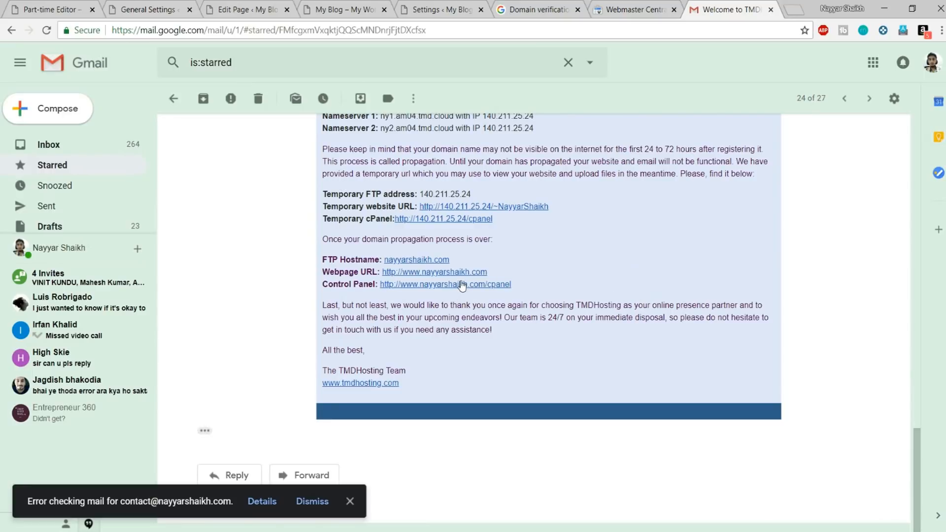
pyautogui.click(448, 285)
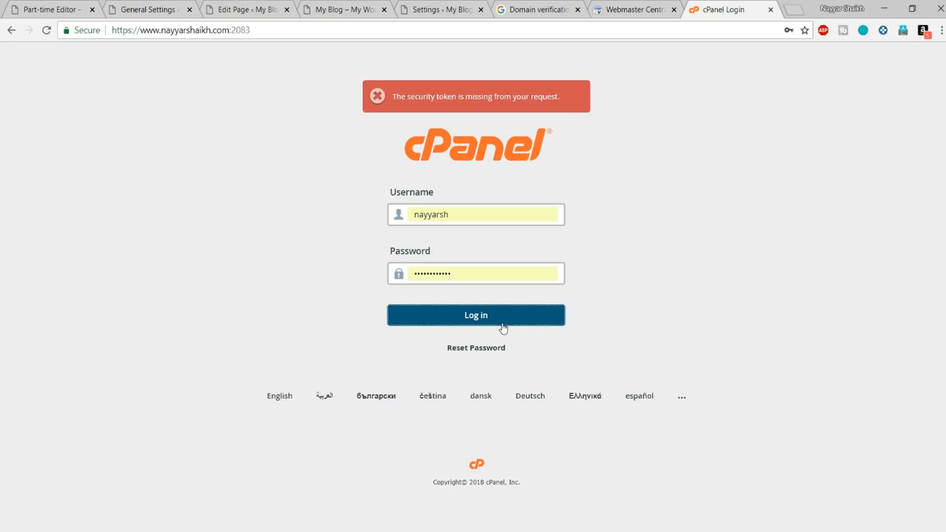
pyautogui.click(502, 325)
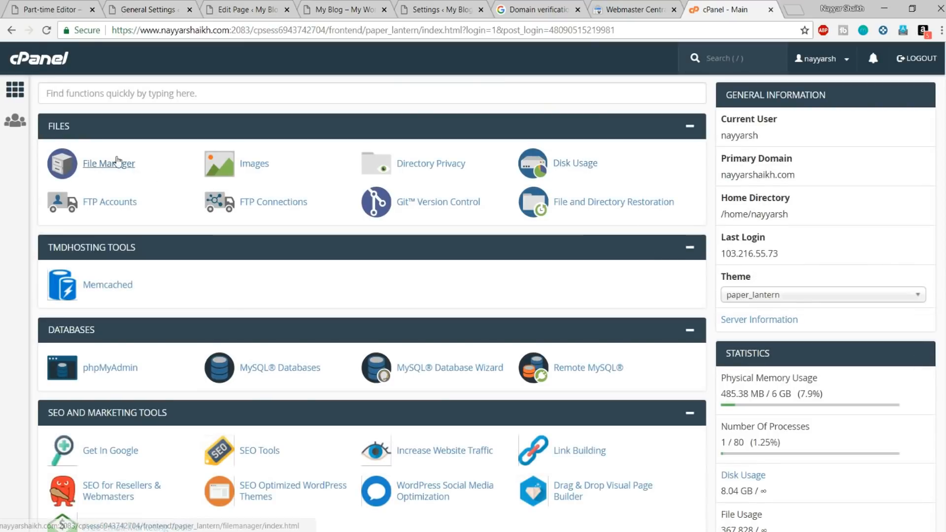
# Open File Manager, enter the public_html folder and go to its Upload page
pyautogui.click(113, 173)
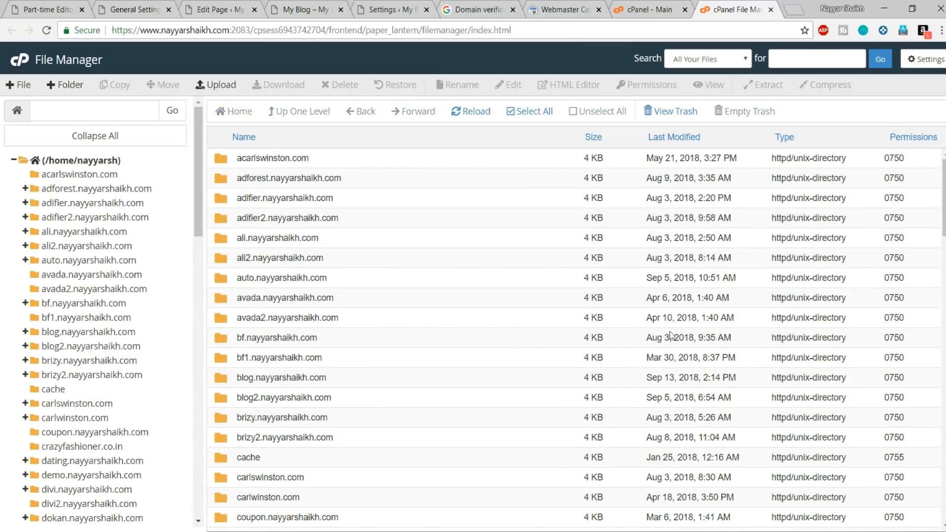
pyautogui.scroll(-20, 670, 335)
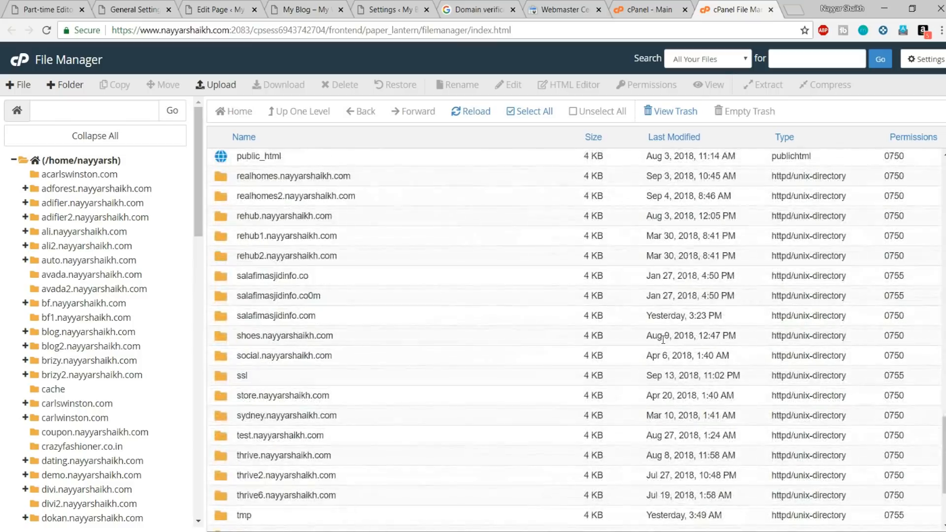
pyautogui.scroll(-3, 663, 339)
pyautogui.scroll(8, 219, 341)
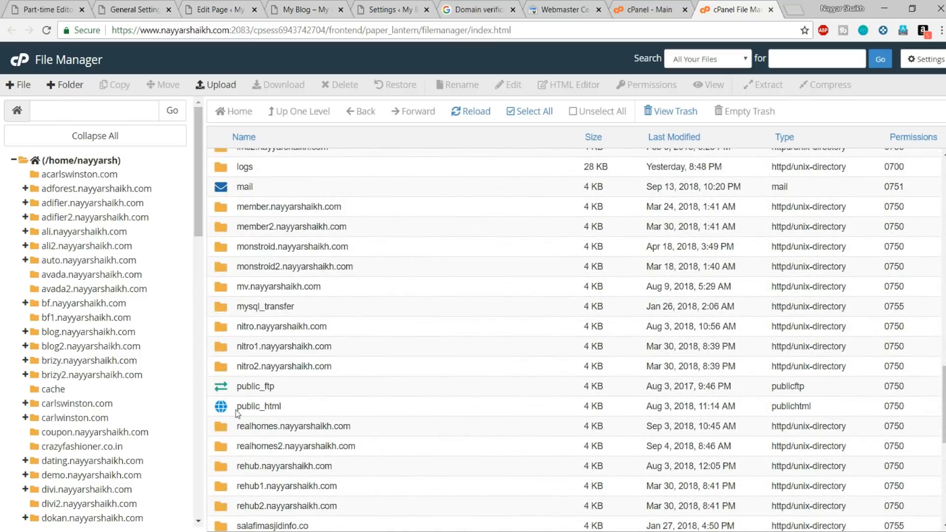
pyautogui.doubleClick(320, 409)
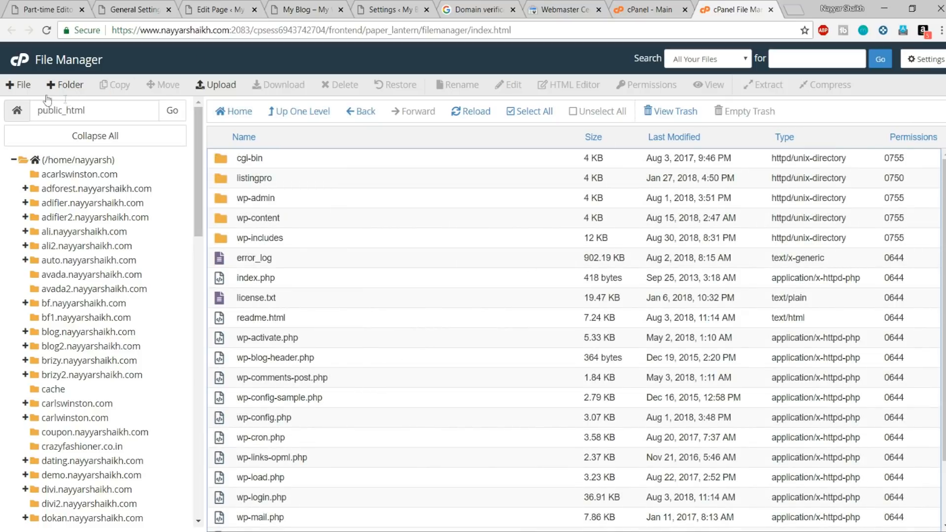
pyautogui.click(210, 85)
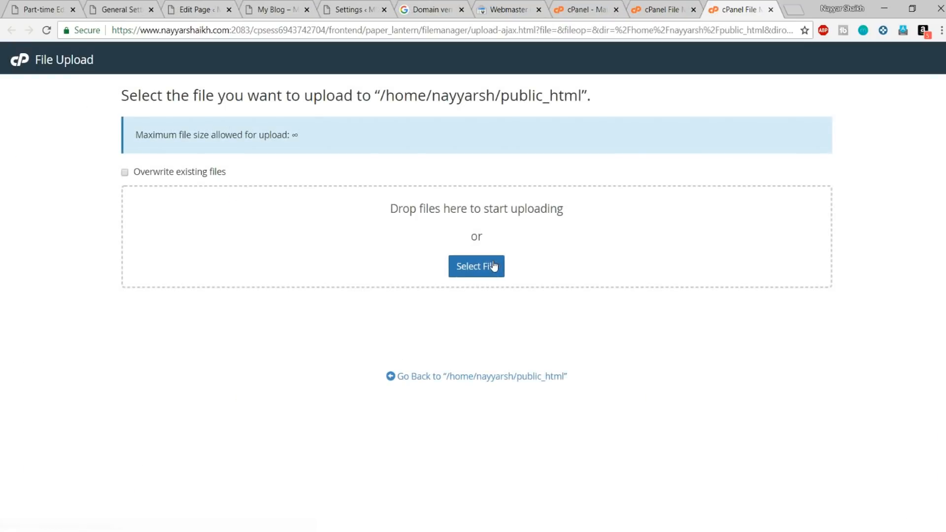
# Upload google646e5a1cbe725796.html from Downloads into public_html
pyautogui.click(476, 266)
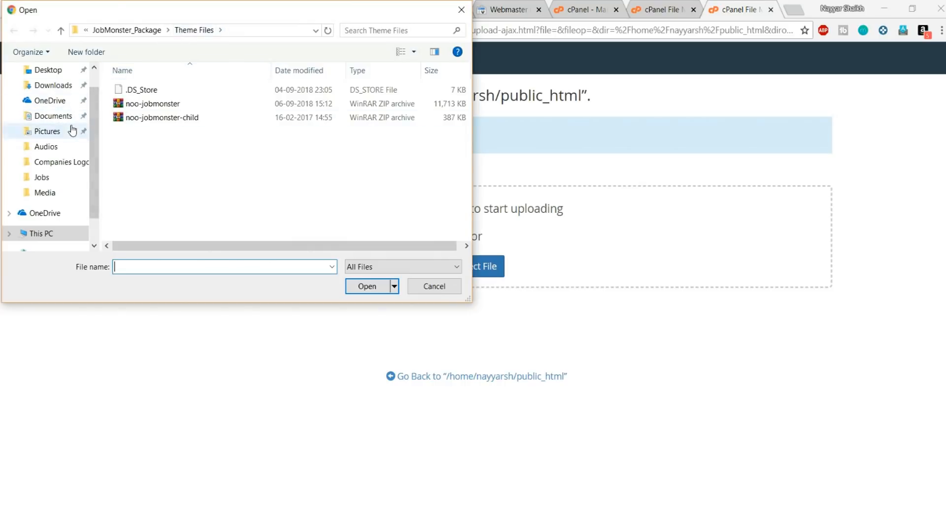
pyautogui.click(54, 86)
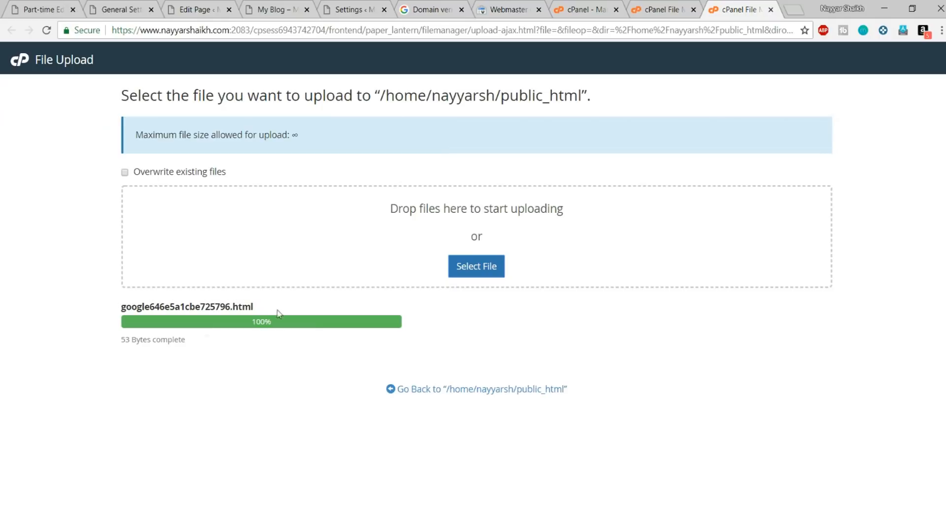
pyautogui.moveTo(122, 307); pyautogui.dragTo(259, 313)
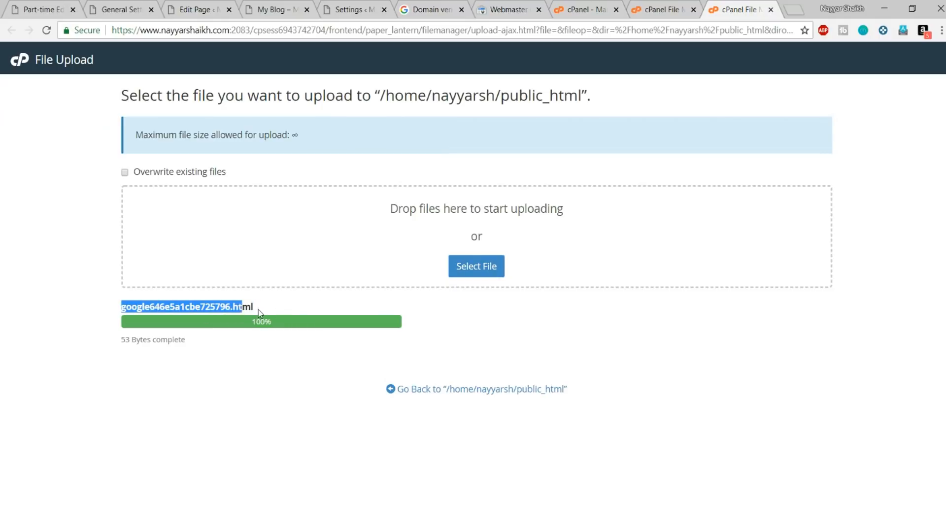
pyautogui.click(358, 310)
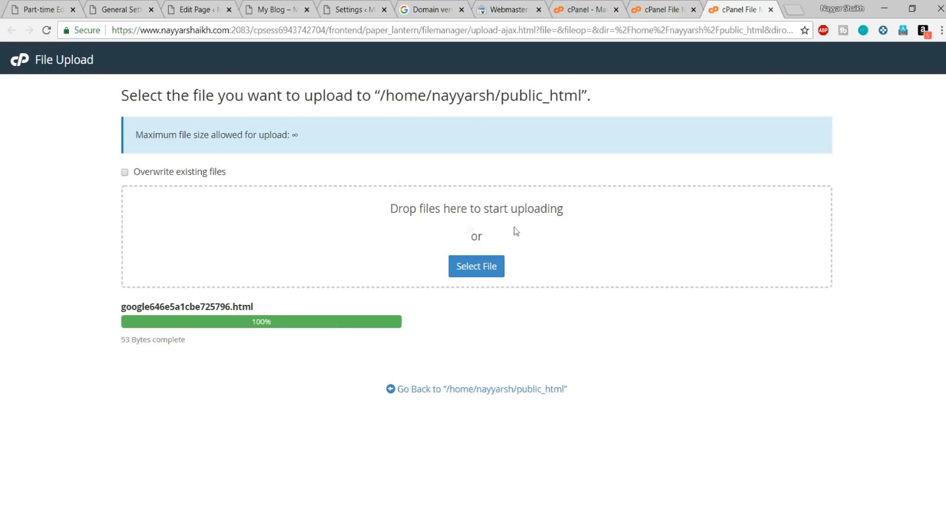
# Upload the same file into the jobs4 site folder, overwriting the existing copy
pyautogui.click(493, 392)
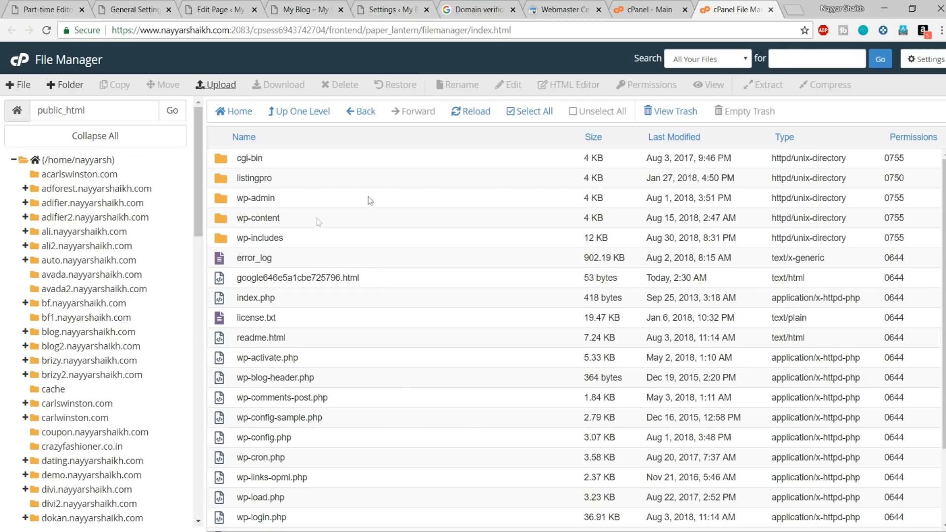
pyautogui.click(346, 113)
pyautogui.scroll(-5, 322, 279)
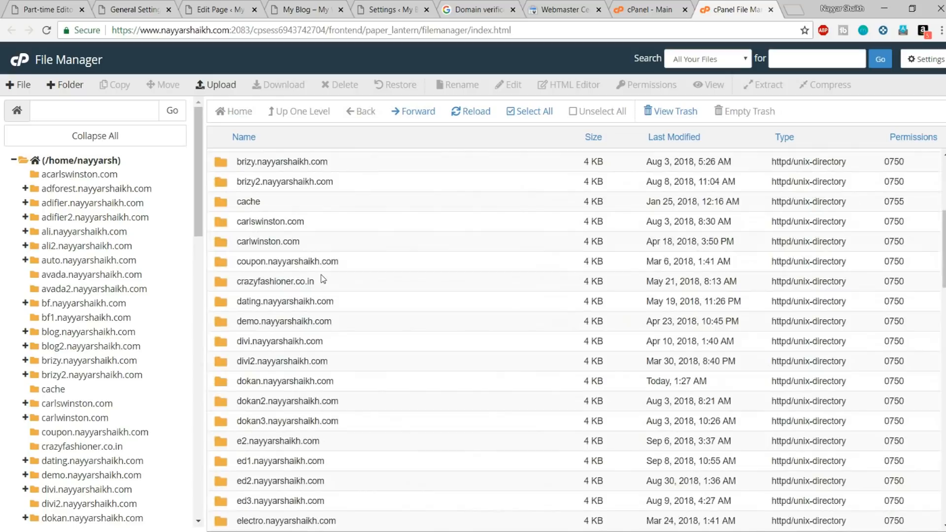
pyautogui.scroll(-4, 322, 279)
pyautogui.scroll(-2, 308, 298)
pyautogui.scroll(-5, 308, 298)
pyautogui.doubleClick(285, 289)
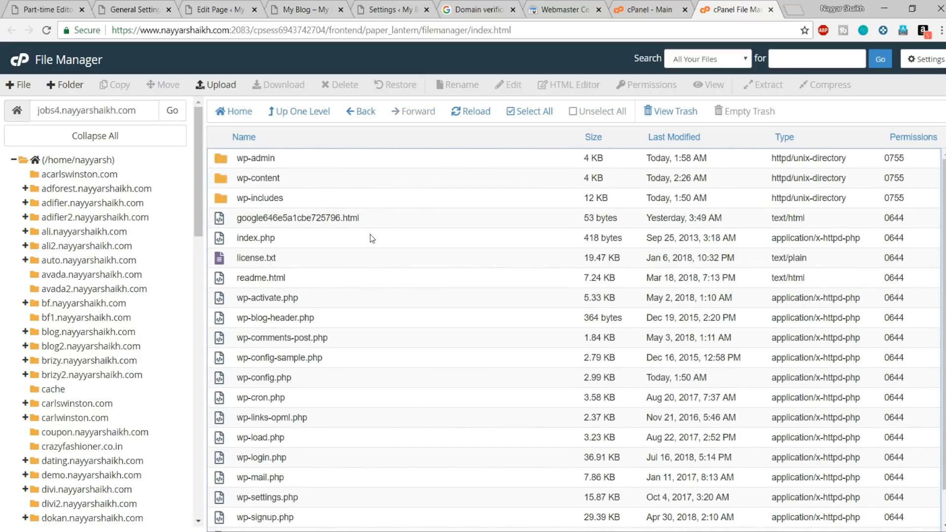
pyautogui.click(211, 85)
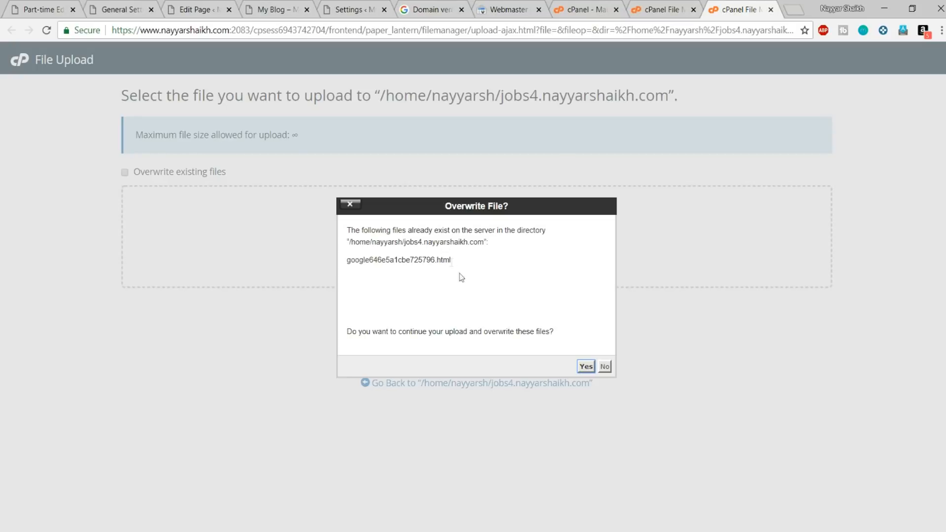
pyautogui.click(586, 367)
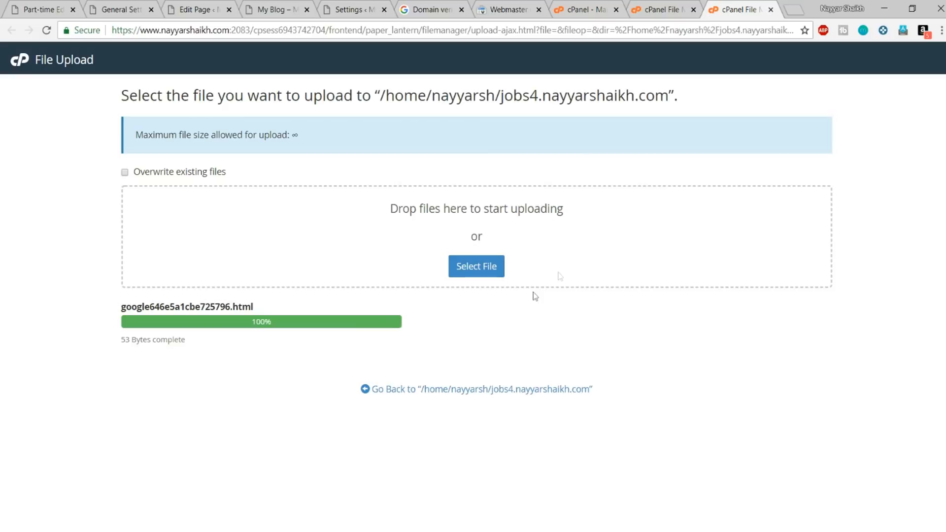
pyautogui.click(770, 9)
pyautogui.click(770, 9)
# Pass the not-a-robot check and verify the jobs4 site in Webmaster Central
pyautogui.click(771, 10)
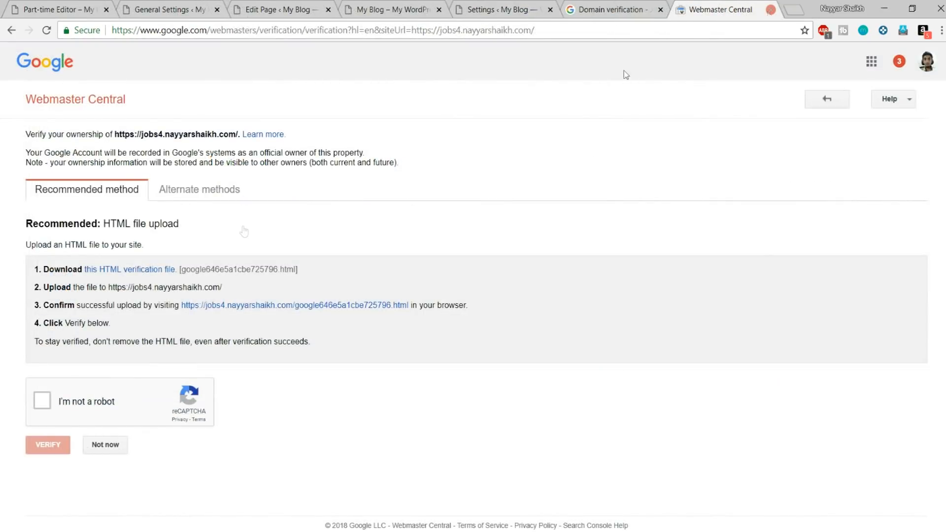
pyautogui.click(43, 400)
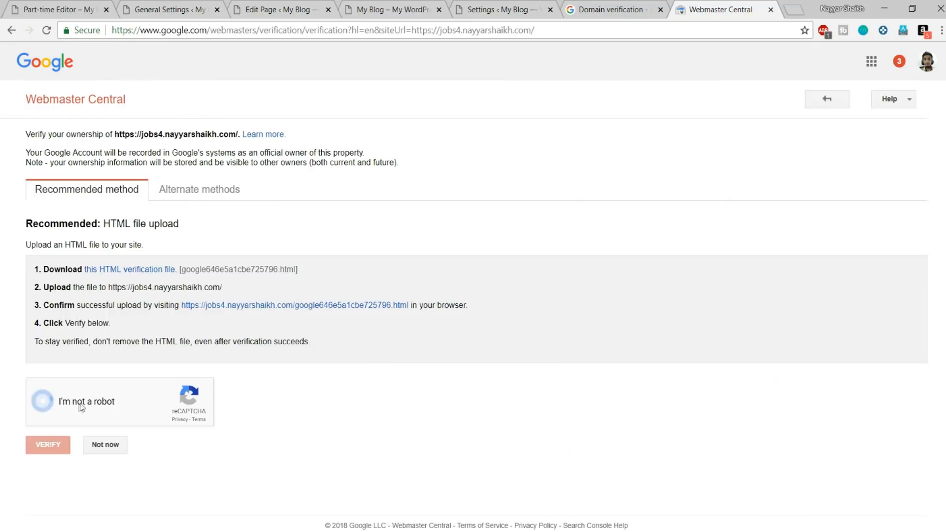
pyautogui.click(47, 451)
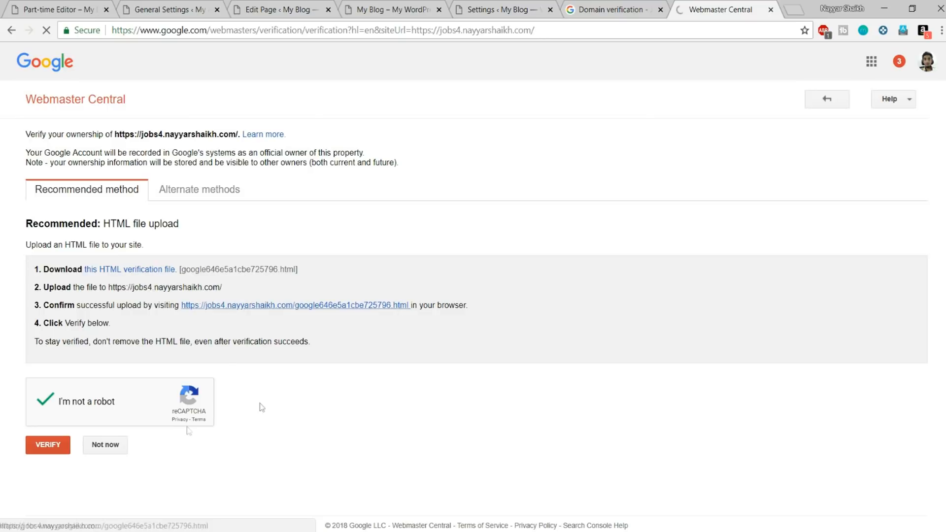
# Add the site's URL as an allowed domain in Google API Console, then return to WordPress
pyautogui.click(630, 9)
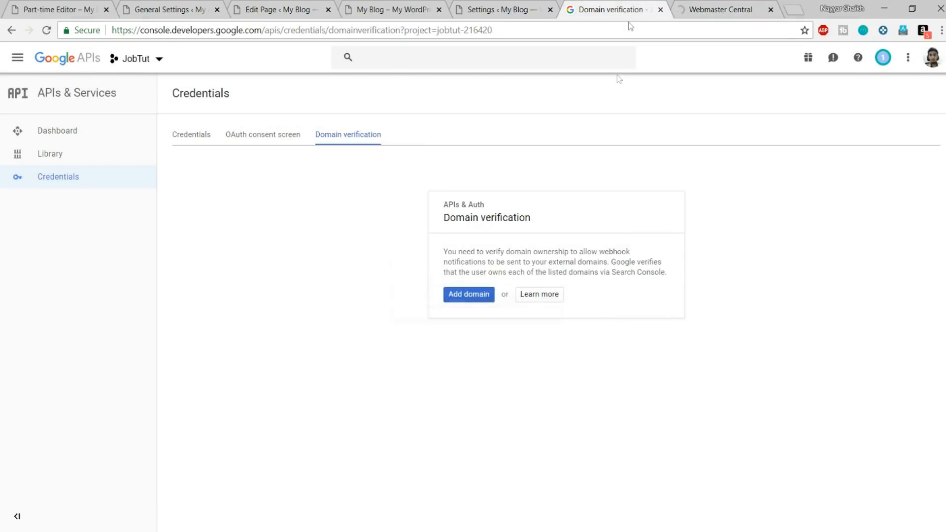
pyautogui.click(466, 294)
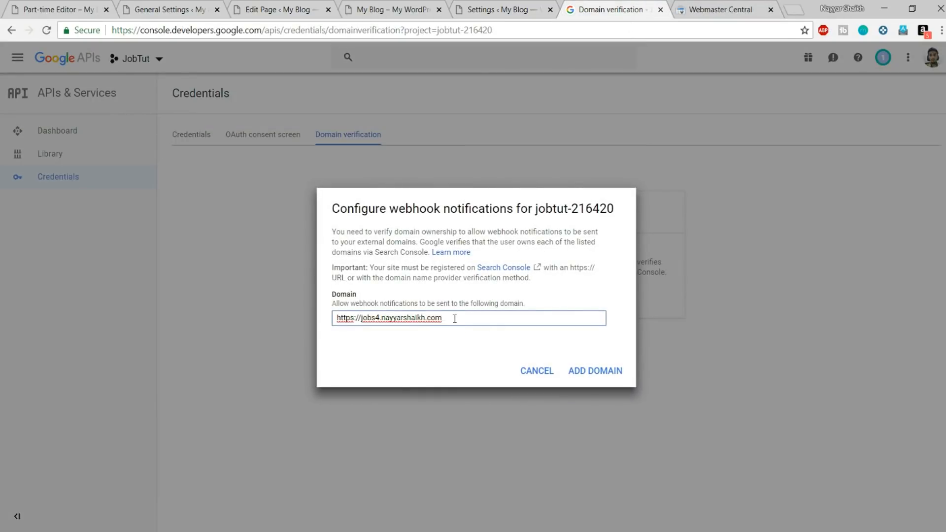
pyautogui.moveTo(454, 318); pyautogui.dragTo(244, 323)
pyautogui.hotkey('ctrl', 'c')
pyautogui.click(595, 371)
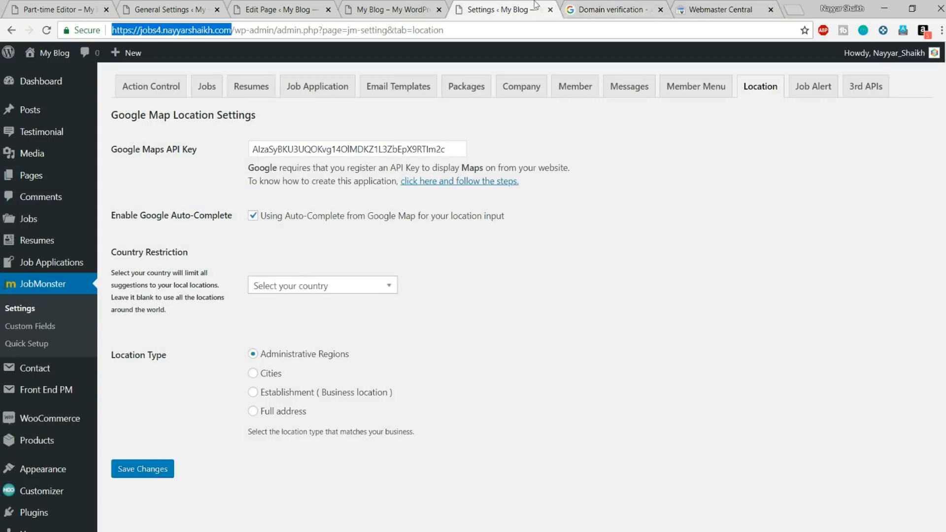
pyautogui.click(545, 7)
# Open JobMonster's 3rd APIs settings and review the empty reCaptcha, LinkedIn and Google App fields
pyautogui.click(810, 87)
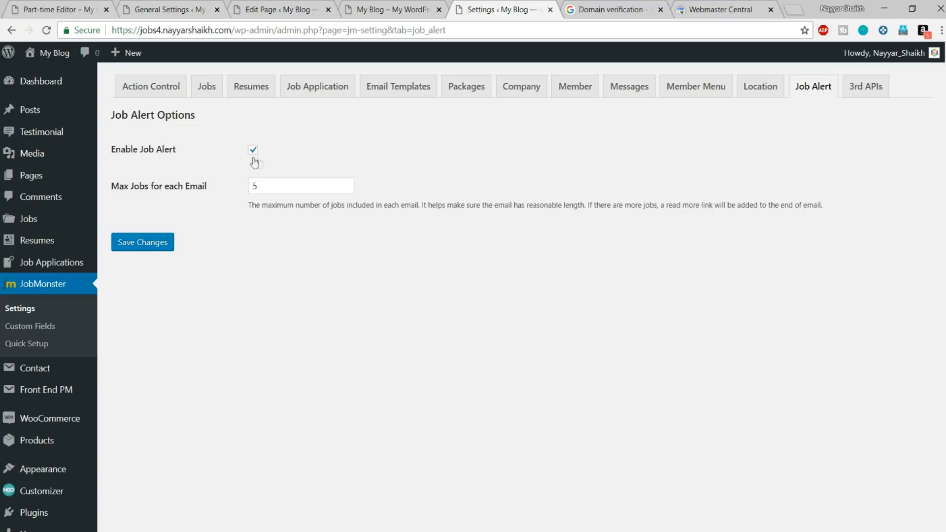
pyautogui.click(867, 95)
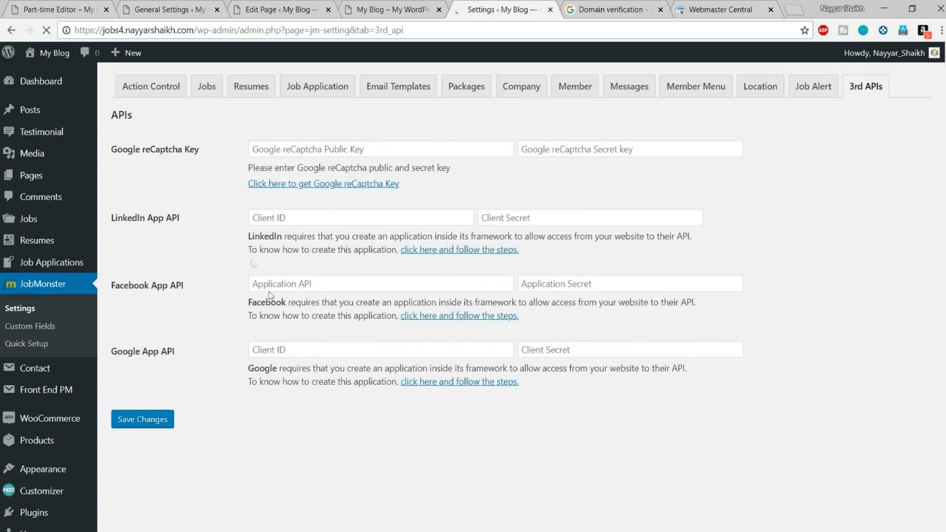
pyautogui.moveTo(114, 151); pyautogui.dragTo(229, 155)
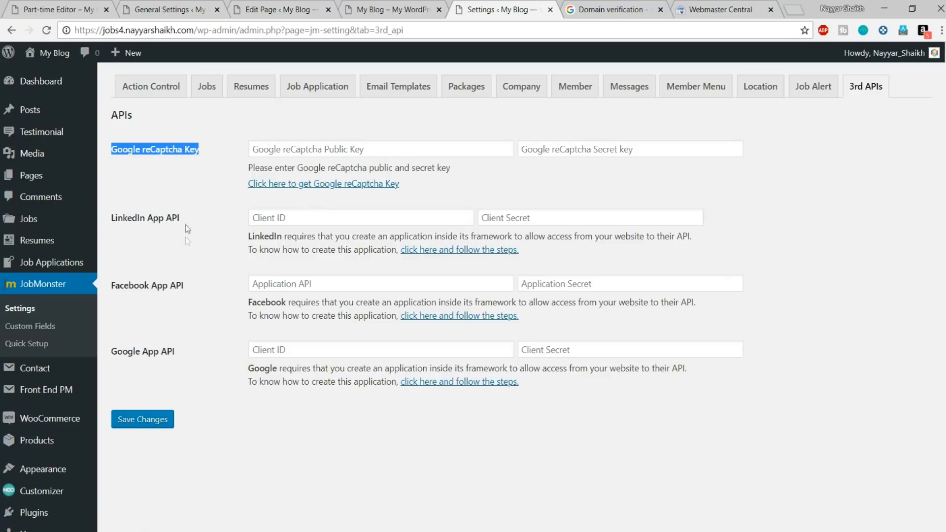
pyautogui.click(181, 217)
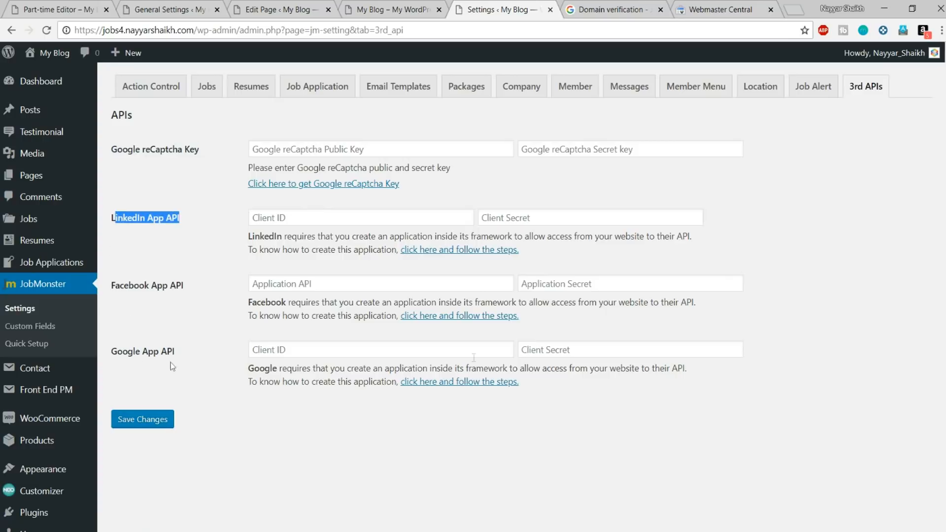
pyautogui.click(609, 9)
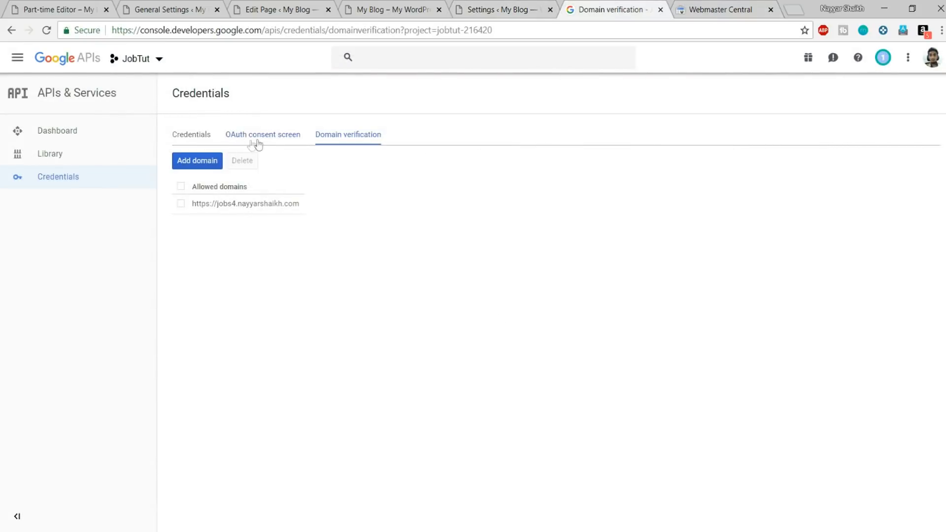
pyautogui.click(540, 6)
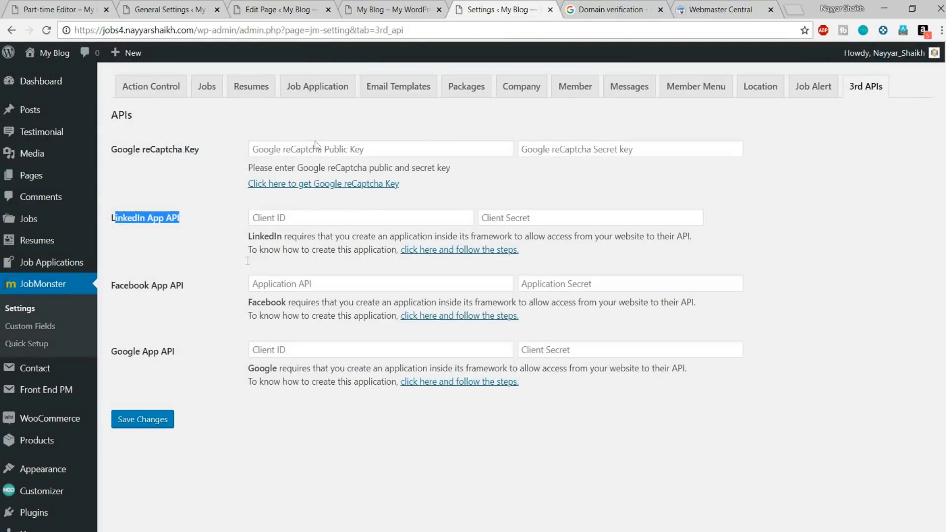
pyautogui.click(327, 349)
pyautogui.moveTo(183, 351); pyautogui.dragTo(117, 352)
pyautogui.click(195, 360)
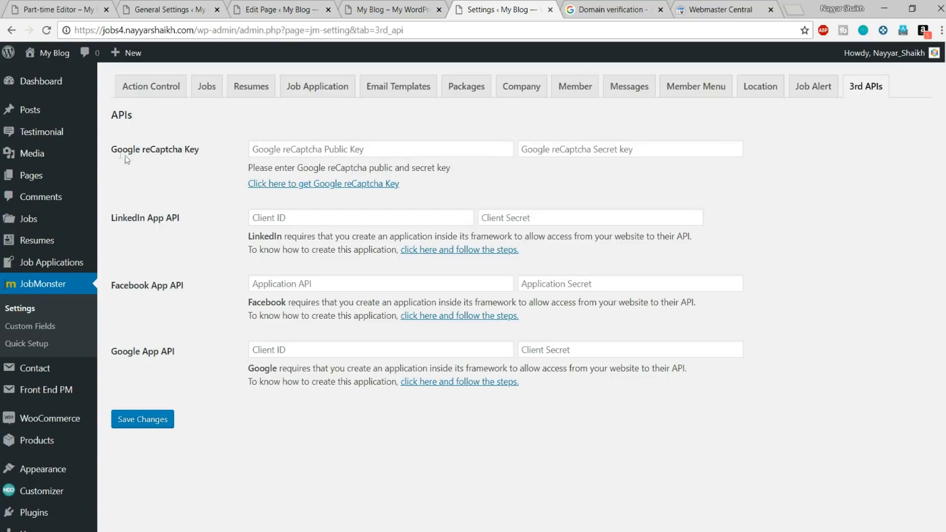
pyautogui.moveTo(111, 149); pyautogui.dragTo(207, 151)
pyautogui.click(185, 153)
# Start a new reCAPTCHA registration with the site URL as label and type reCAPTCHA v2
pyautogui.click(305, 186)
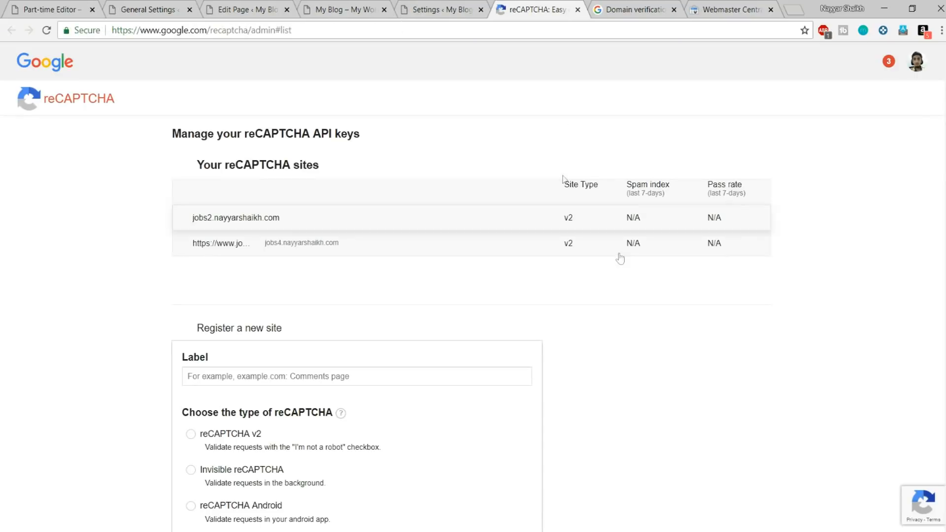
pyautogui.scroll(-2, 493, 272)
pyautogui.click(295, 274)
pyautogui.hotkey('ctrl', 'v')
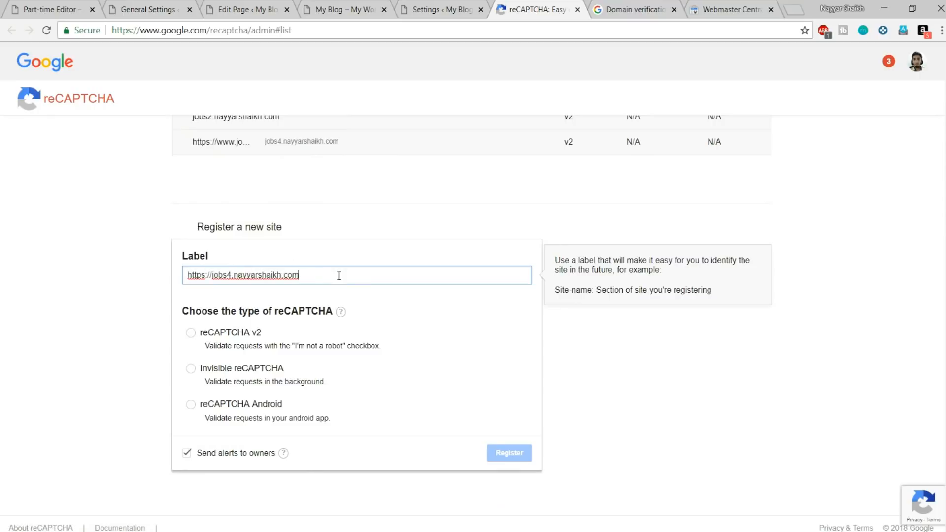
pyautogui.click(243, 334)
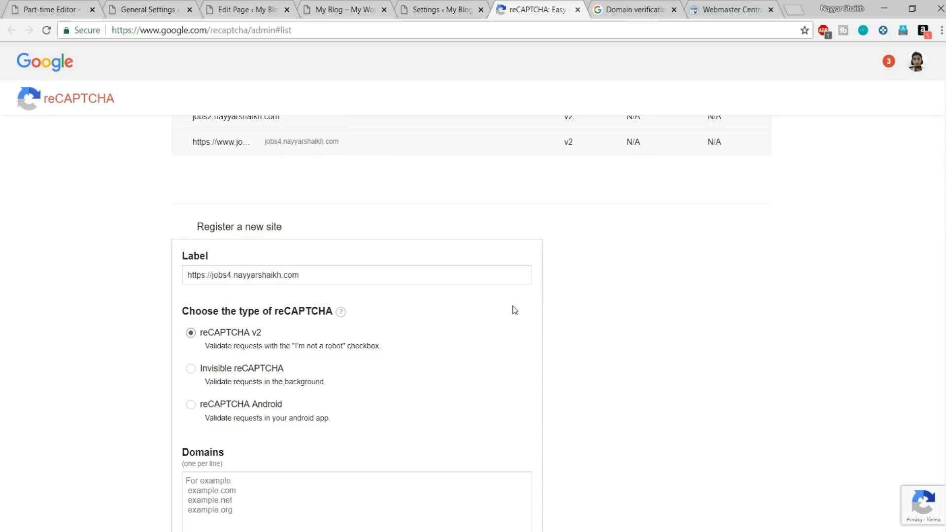
pyautogui.scroll(-4, 348, 361)
pyautogui.click(294, 316)
pyautogui.hotkey('ctrl', 'v')
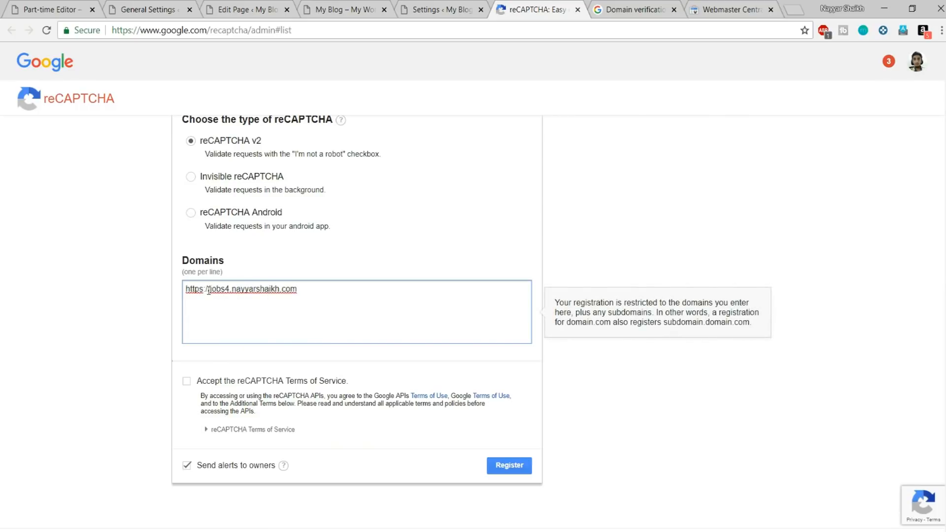
pyautogui.moveTo(212, 289); pyautogui.dragTo(124, 292)
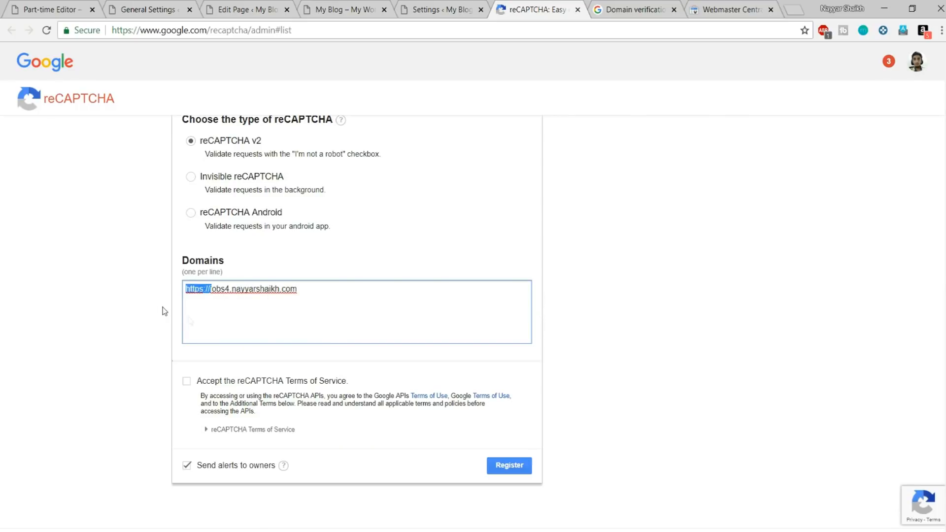
pyautogui.press('BackSpace')
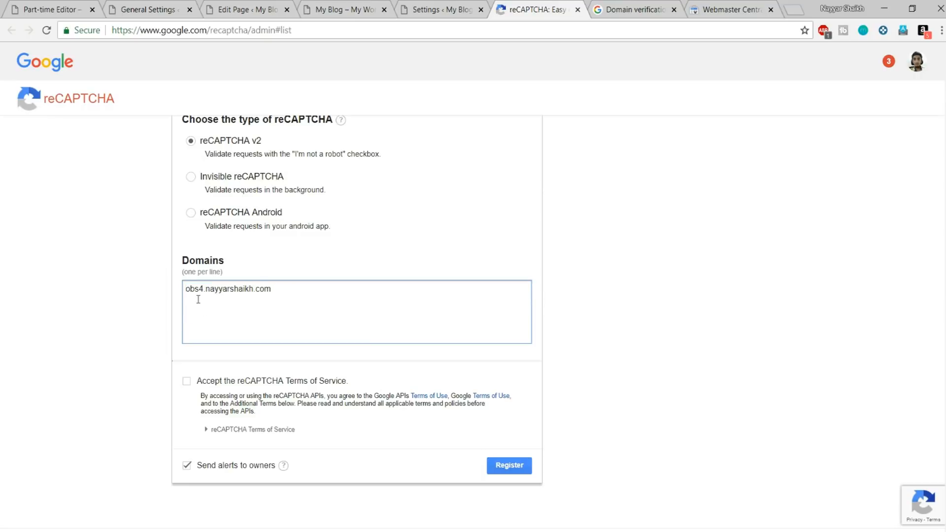
pyautogui.write('j')
pyautogui.moveTo(321, 291); pyautogui.dragTo(137, 298)
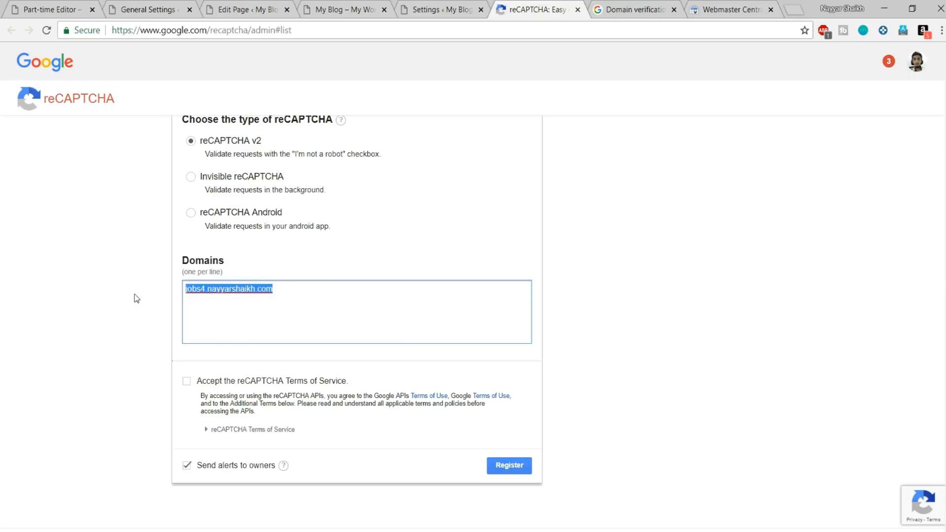
pyautogui.click(188, 382)
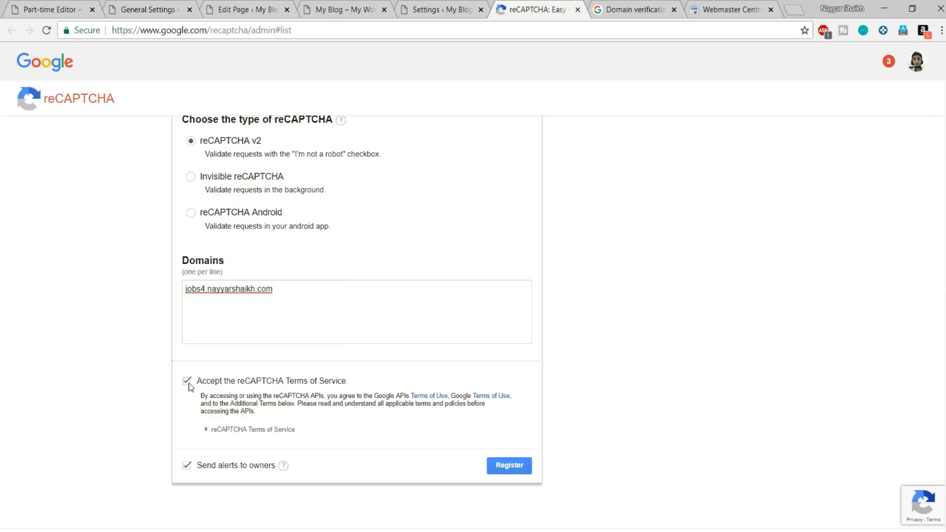
pyautogui.click(507, 468)
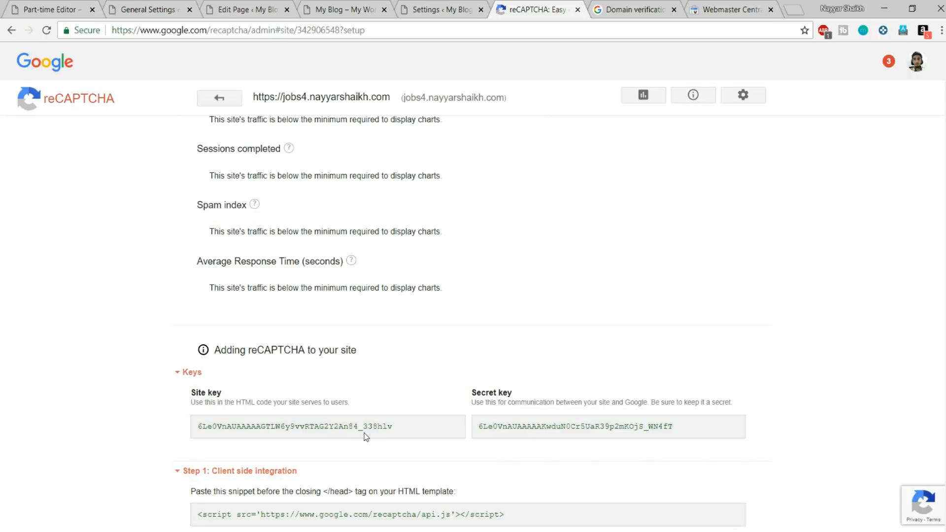
# Copy the reCAPTCHA site key into JobMonster's reCaptcha public key field
pyautogui.scroll(-2, 477, 402)
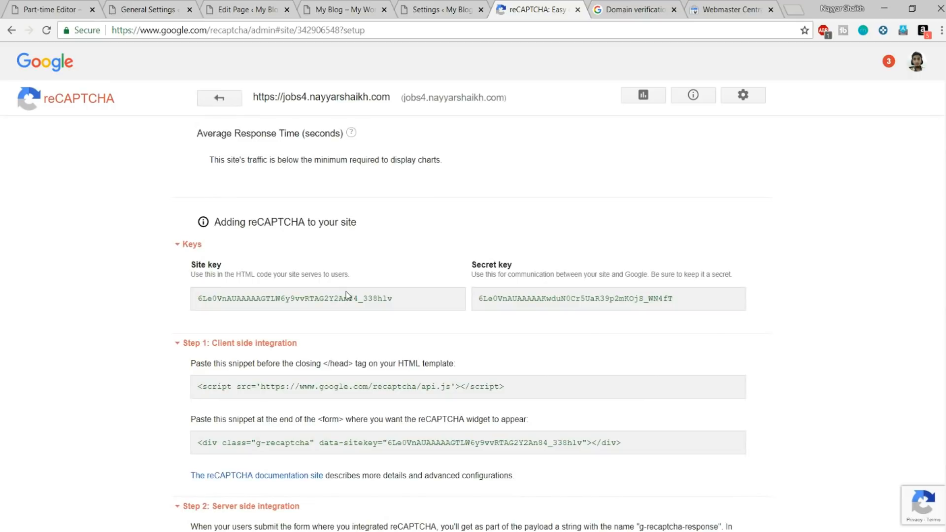
pyautogui.doubleClick(346, 294)
pyautogui.hotkey('ctrl', 'c')
pyautogui.click(440, 9)
pyautogui.click(338, 149)
pyautogui.hotkey('ctrl', 'v')
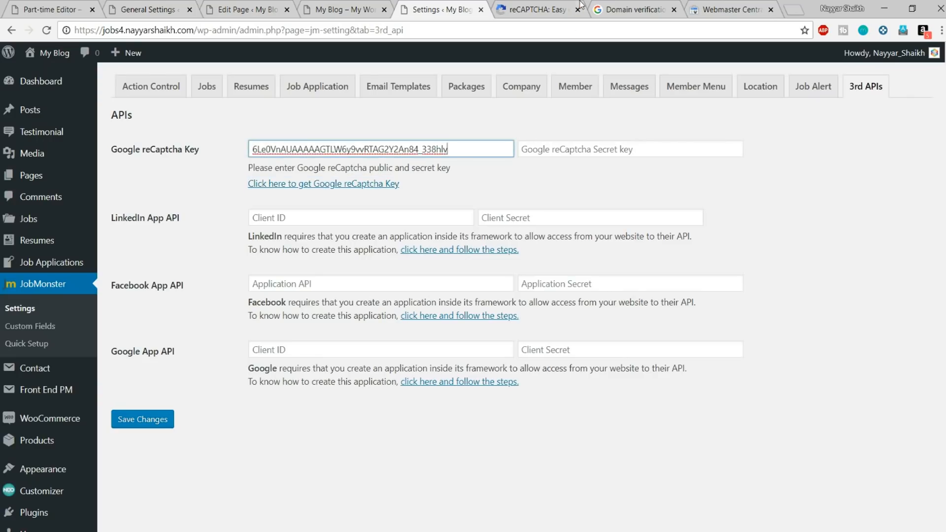
# Copy the secret key into the reCaptcha secret key field and save the settings
pyautogui.click(580, 5)
pyautogui.doubleClick(525, 289)
pyautogui.hotkey('ctrl', 'c')
pyautogui.click(439, 9)
pyautogui.click(551, 149)
pyautogui.hotkey('ctrl', 'v')
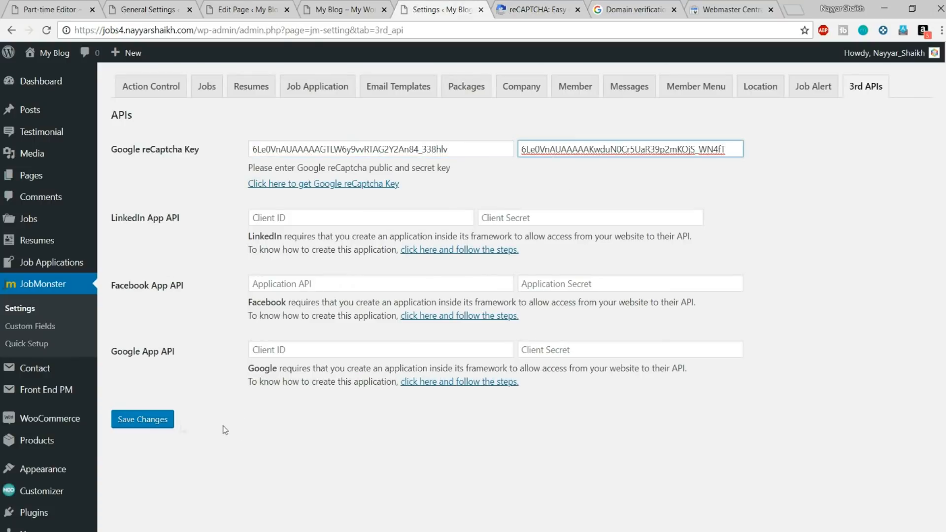
pyautogui.click(142, 419)
# Close the reCAPTCHA page, expand the LinkedIn setup steps, and open LinkedIn Developers separately
pyautogui.click(571, 11)
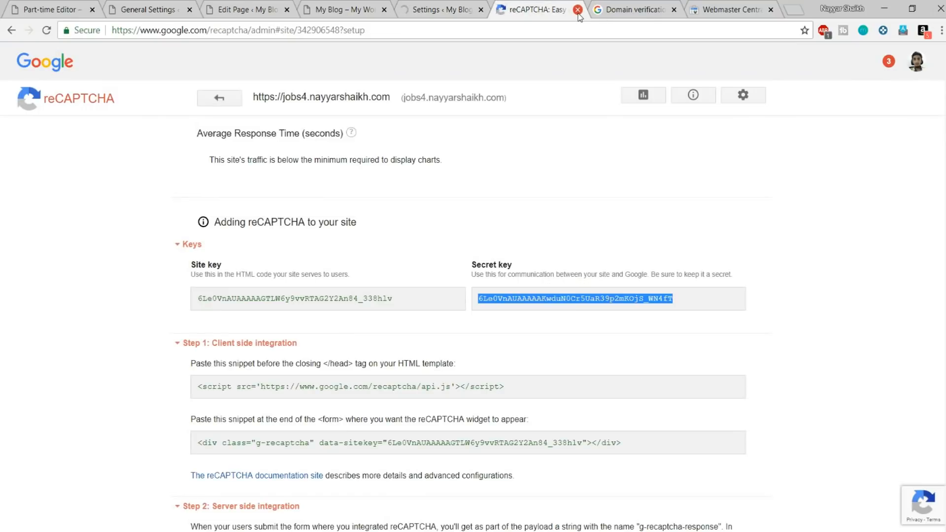
pyautogui.click(578, 9)
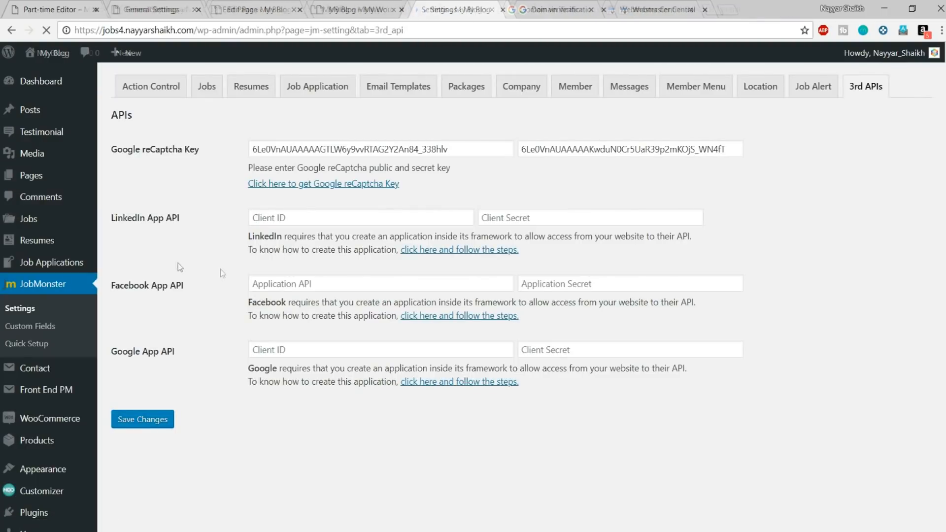
pyautogui.click(467, 250)
pyautogui.scroll(-3, 819, 260)
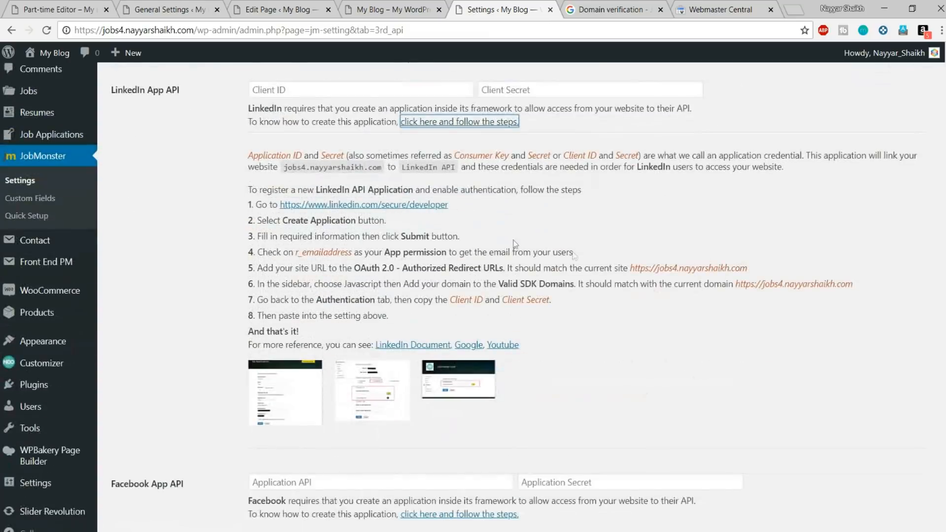
pyautogui.moveTo(262, 204); pyautogui.dragTo(451, 203)
pyautogui.click(520, 208)
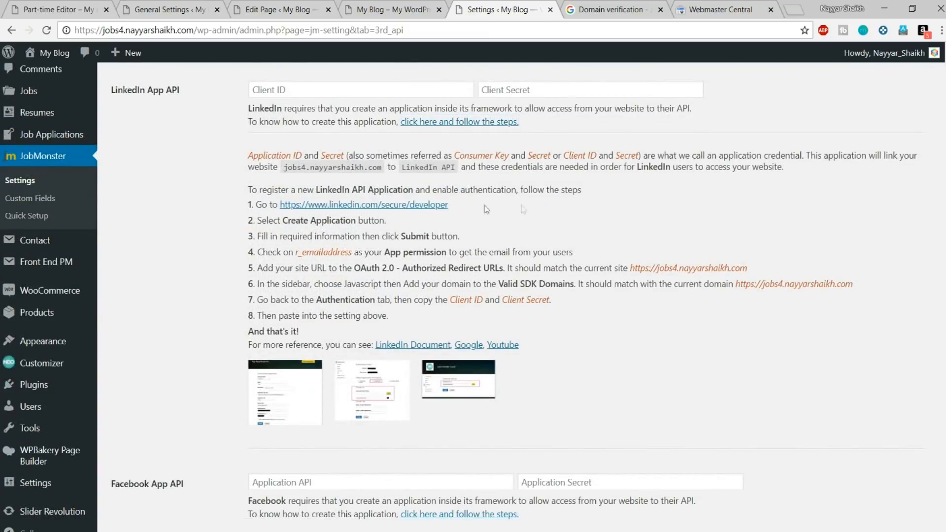
pyautogui.middleClick(388, 204)
# Start a new LinkedIn application named JobTut, with JobTut as its description
pyautogui.click(571, 6)
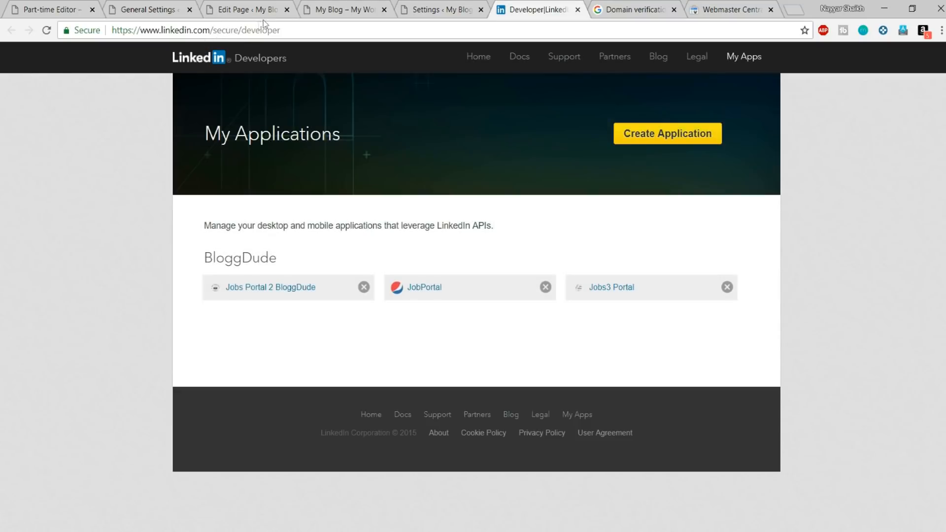
pyautogui.click(659, 140)
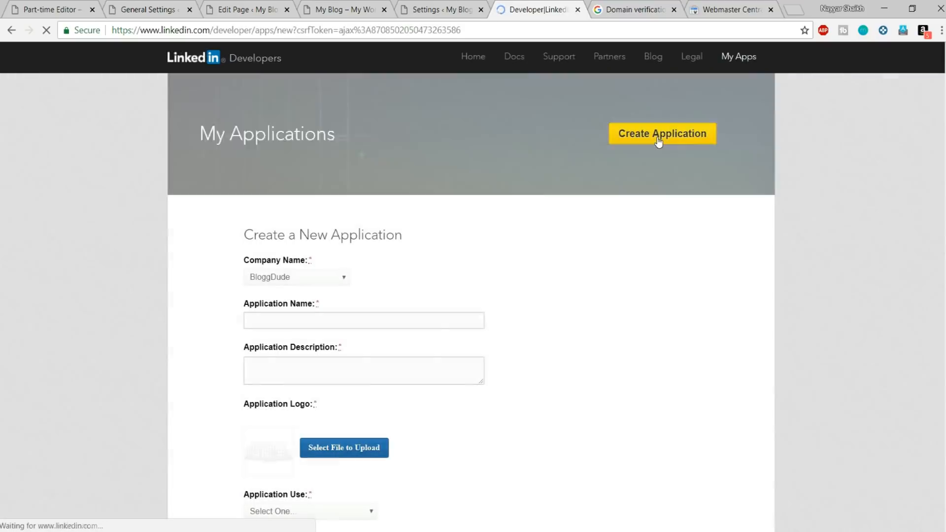
pyautogui.click(407, 319)
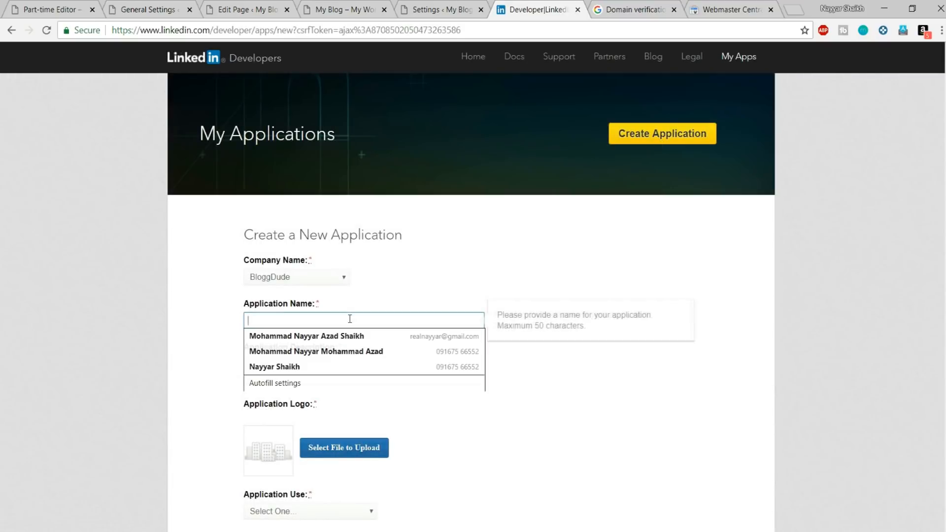
pyautogui.write('JobTut')
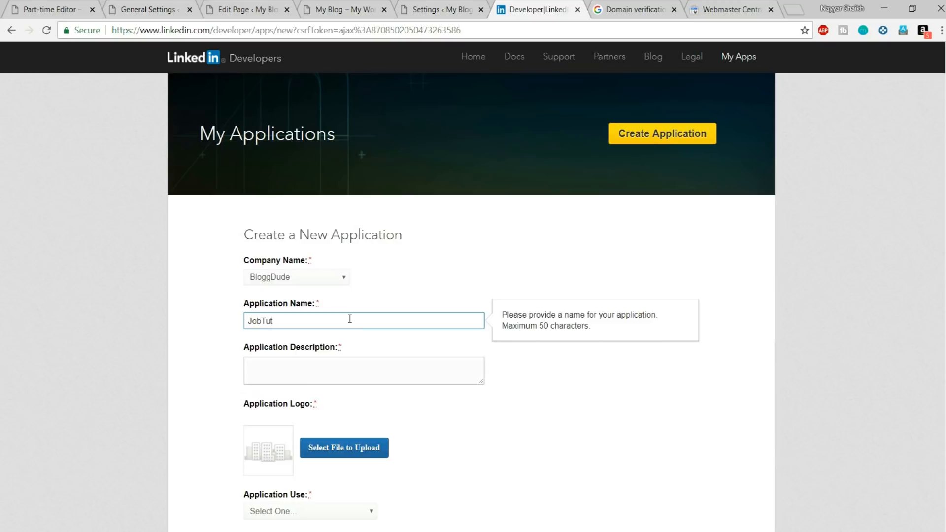
pyautogui.hotkey('ctrl', 'a')
pyautogui.hotkey('ctrl', 'c')
pyautogui.click(349, 378)
pyautogui.hotkey('ctrl', 'v')
pyautogui.hotkey('ctrl', 'v')
pyautogui.hotkey('ctrl', 'v')
pyautogui.hotkey('ctrl', 'v')
pyautogui.hotkey('ctrl', 'v')
pyautogui.hotkey('ctrl', 'v')
pyautogui.hotkey('ctrl', 'v')
pyautogui.hotkey('ctrl', 'v')
pyautogui.hotkey('ctrl', 'v')
pyautogui.hotkey('ctrl', 'v')
pyautogui.hotkey('ctrl', 'v')
pyautogui.hotkey('ctrl', 'v')
pyautogui.hotkey('ctrl', 'v')
pyautogui.hotkey('ctrl', 'v')
pyautogui.hotkey('ctrl', 'v')
pyautogui.hotkey('ctrl', 'v')
pyautogui.hotkey('ctrl', 'v')
pyautogui.hotkey('ctrl', 'v')
pyautogui.hotkey('ctrl', 'v')
pyautogui.hotkey('ctrl', 'v')
pyautogui.hotkey('ctrl', 'v')
pyautogui.hotkey('ctrl', 'v')
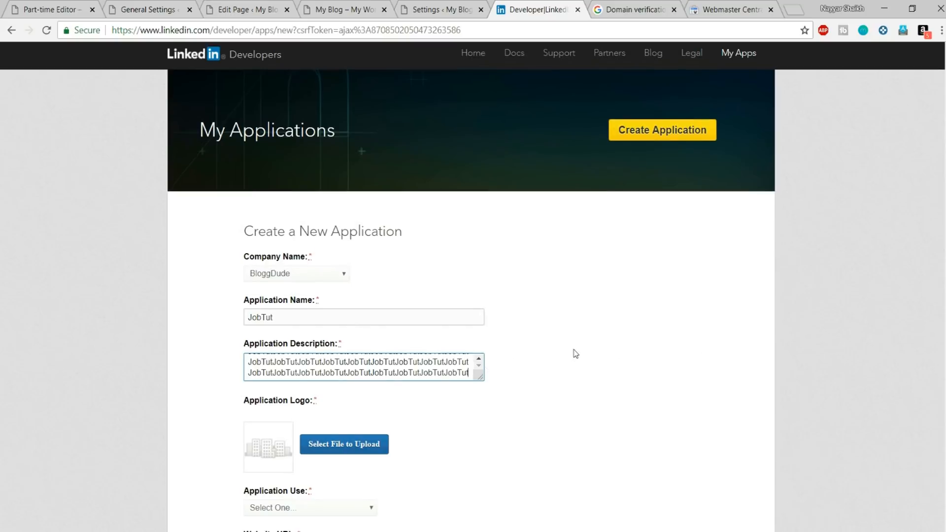
# Open the logo file picker and browse into the New Media folder
pyautogui.scroll(-1, 372, 290)
pyautogui.scroll(-2, 371, 290)
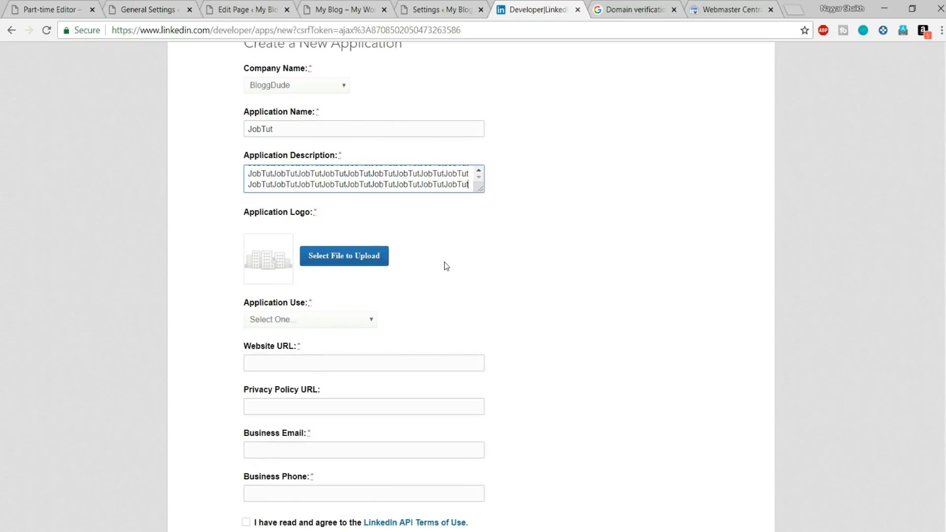
pyautogui.click(364, 256)
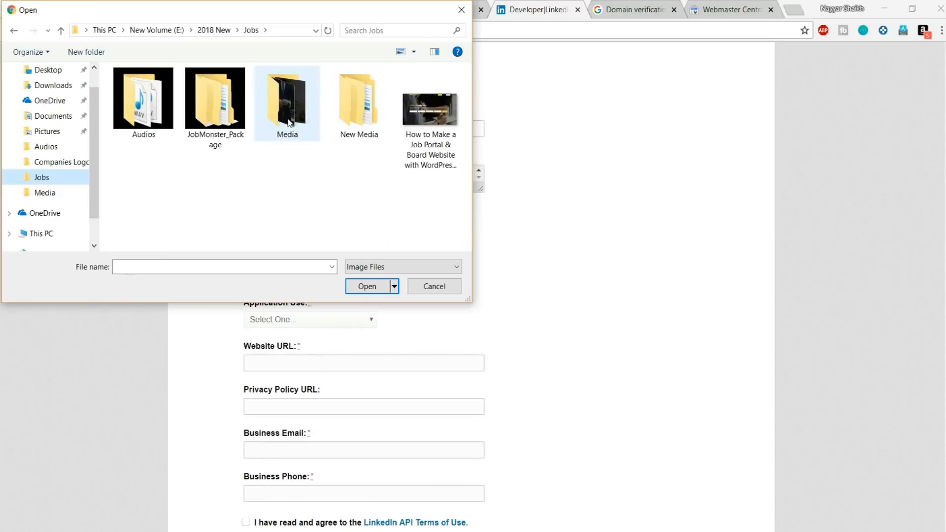
pyautogui.doubleClick(351, 118)
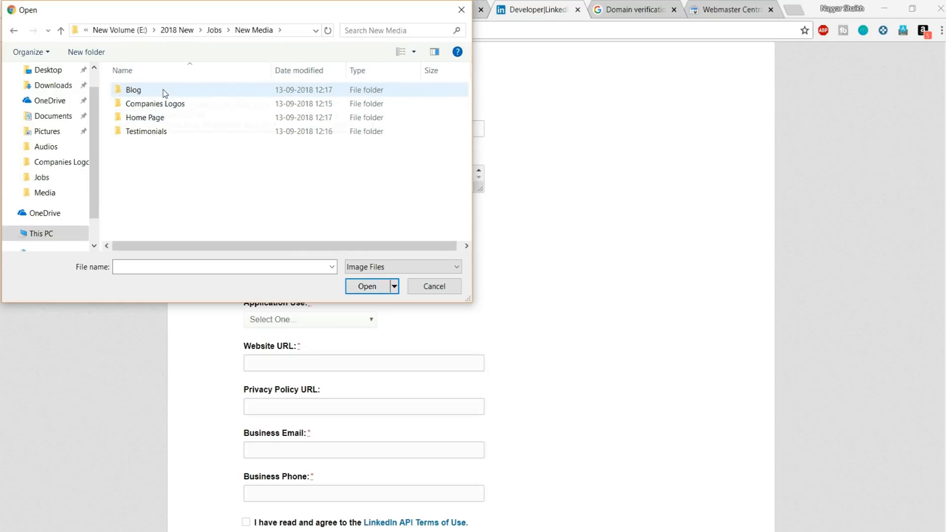
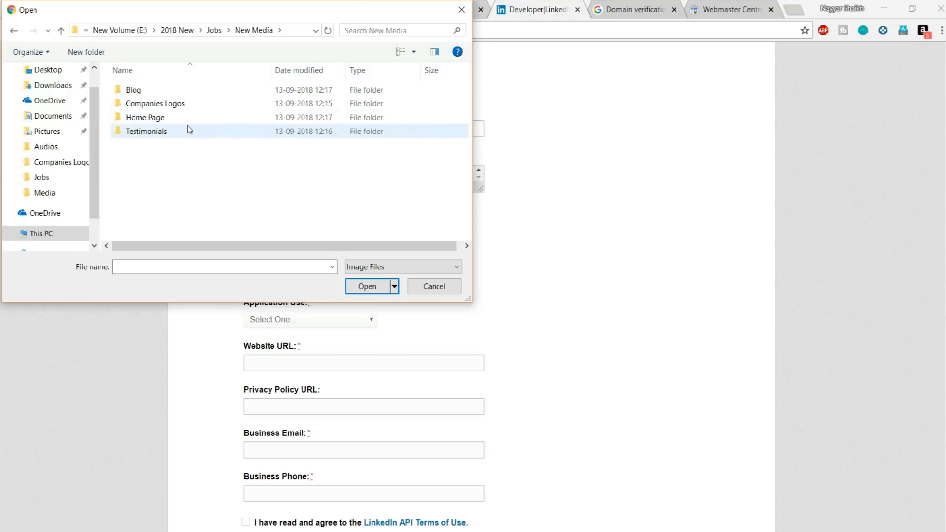
# Upload the pepsi logo from the Companies Logos folder as the application logo
pyautogui.doubleClick(189, 130)
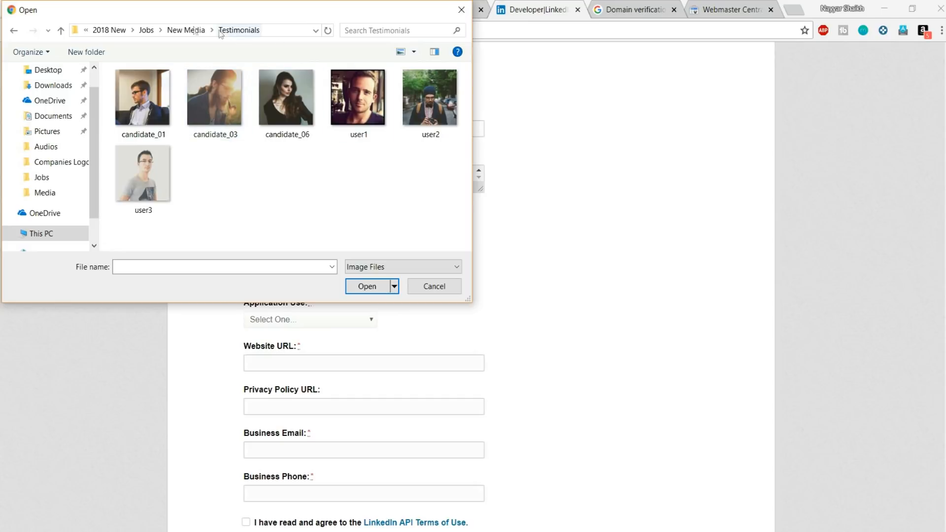
pyautogui.click(186, 30)
pyautogui.doubleClick(180, 102)
pyautogui.click(358, 99)
pyautogui.click(363, 289)
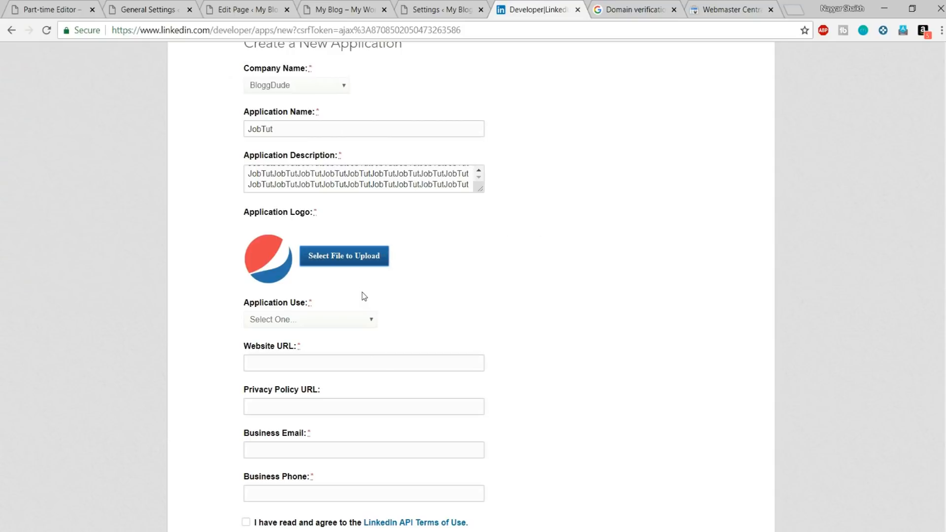
# Set the application use to Jobs and Recruiting and enter the WordPress site address as website URL
pyautogui.scroll(-3, 423, 281)
pyautogui.click(311, 192)
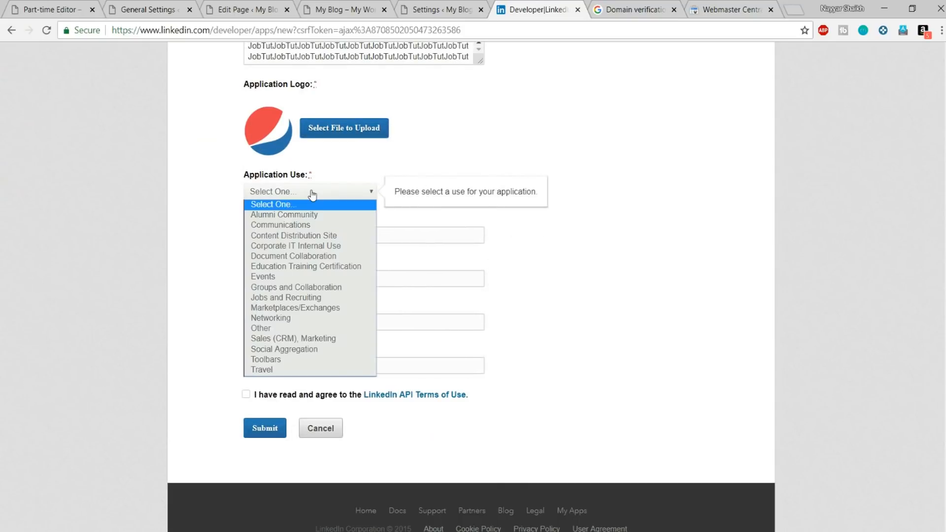
pyautogui.click(314, 300)
pyautogui.click(329, 230)
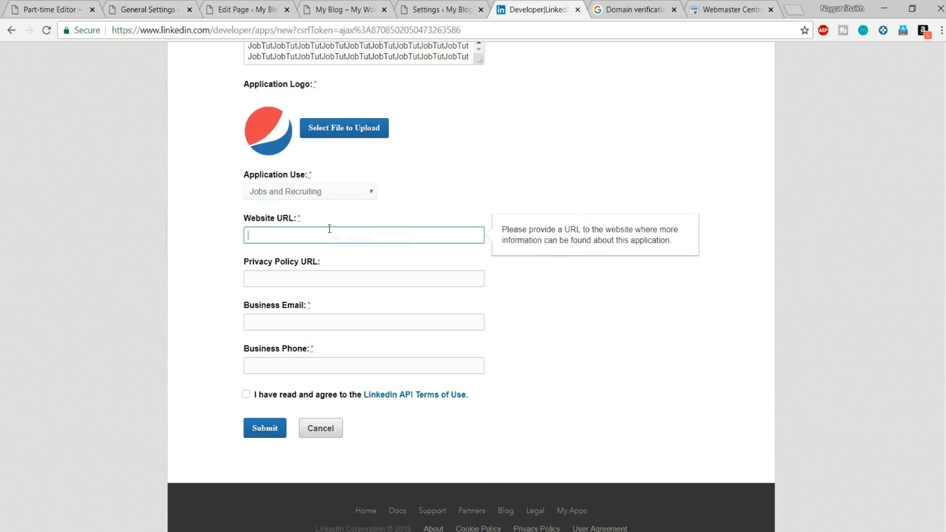
pyautogui.write('JobTut')
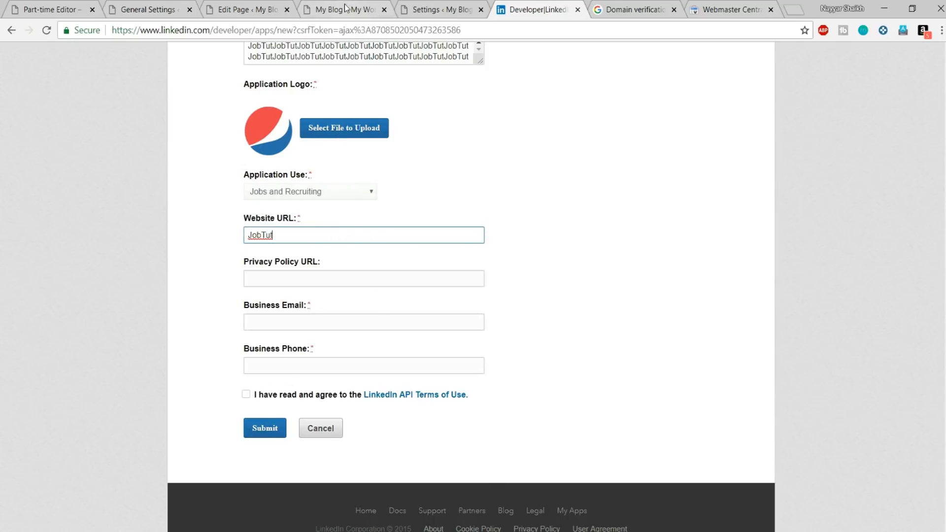
pyautogui.click(429, 9)
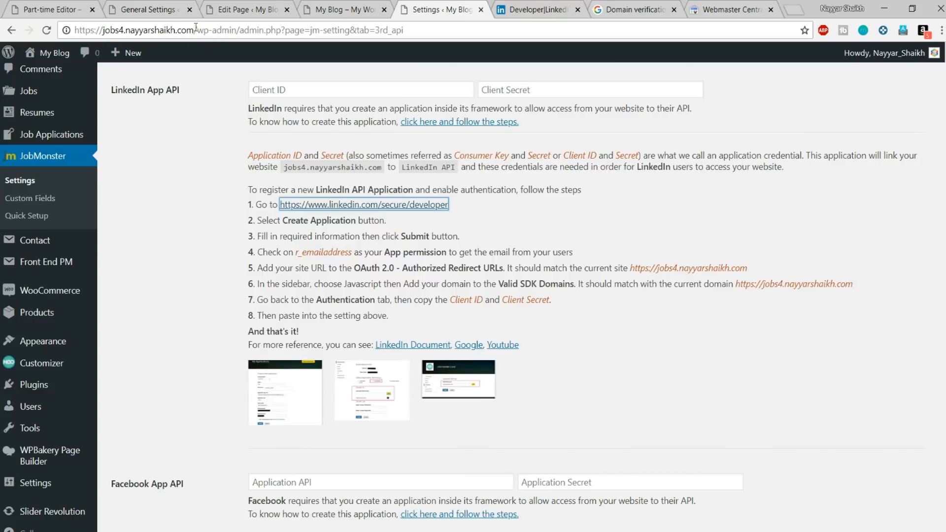
pyautogui.moveTo(196, 27); pyautogui.dragTo(77, 25)
pyautogui.click(565, 11)
pyautogui.tripleClick(362, 230)
pyautogui.click(390, 274)
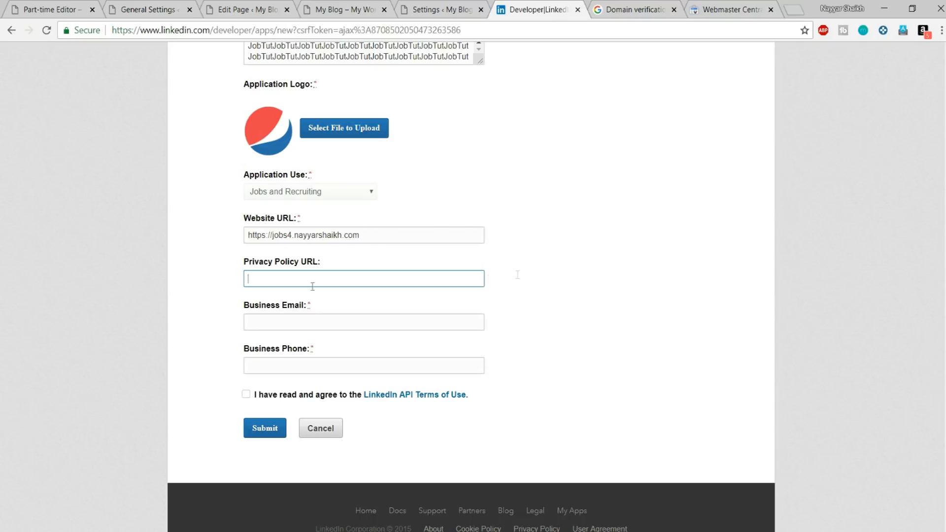
# Fill in the business email and phone, accept the API terms, and submit the application
pyautogui.click(385, 321)
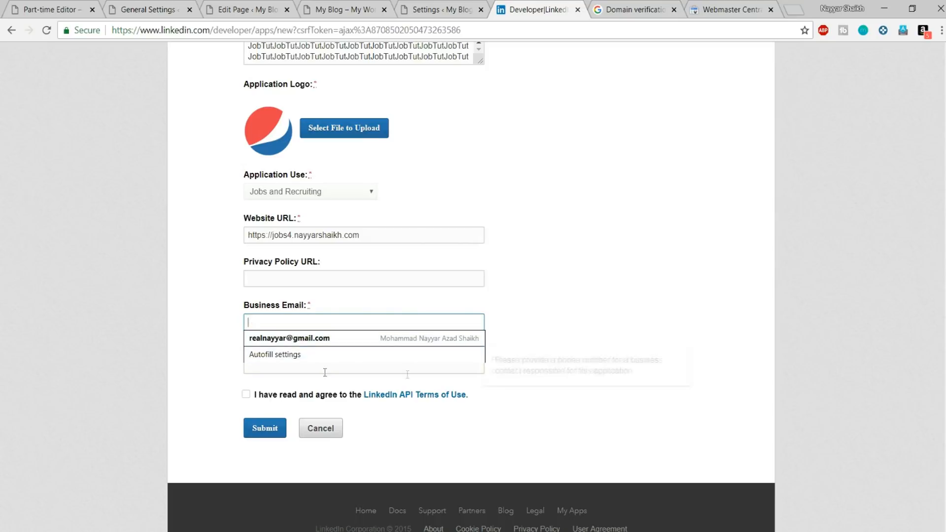
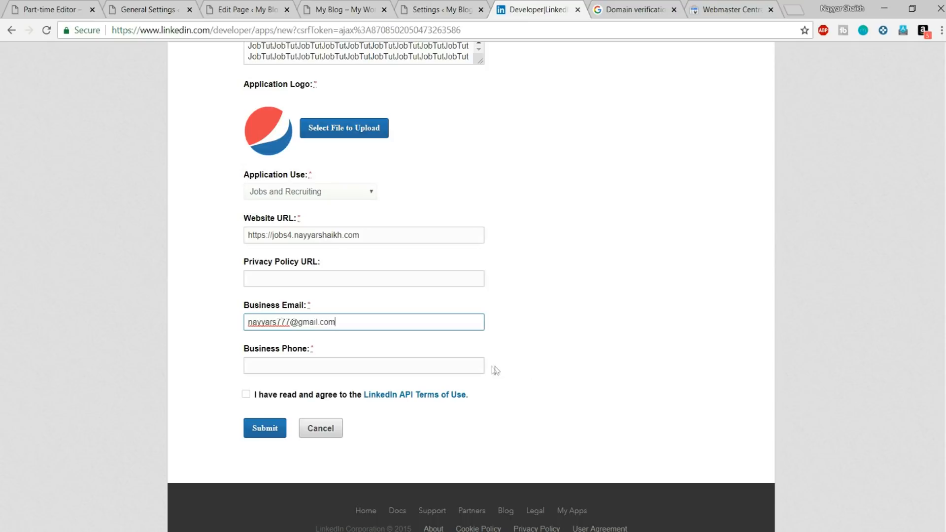
pyautogui.click(416, 367)
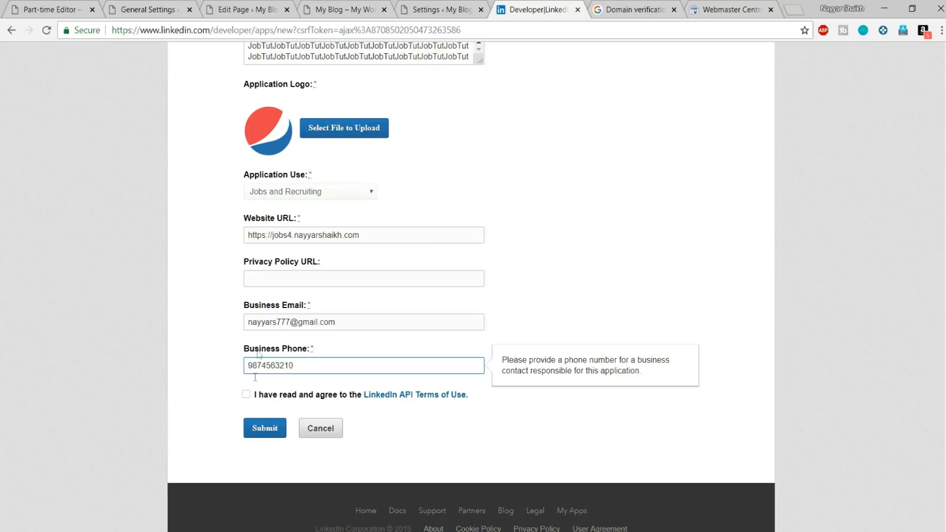
pyautogui.click(246, 394)
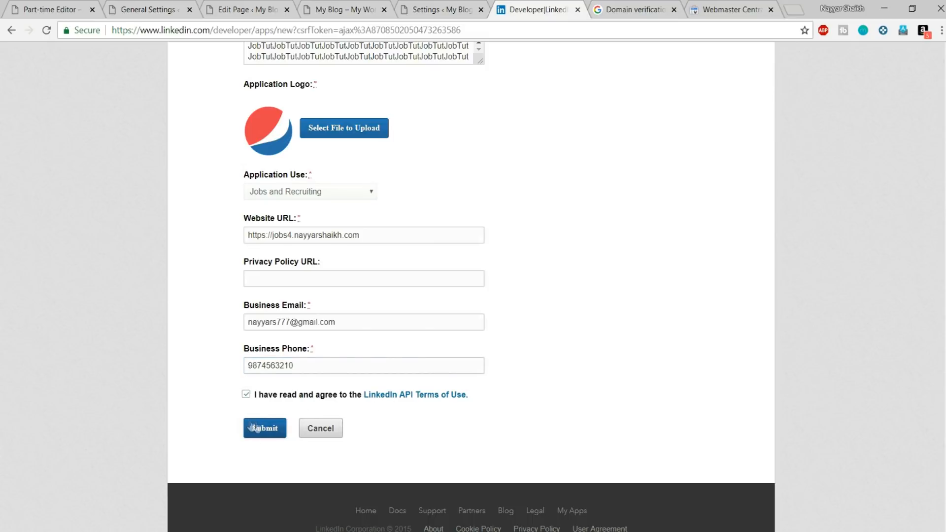
pyautogui.click(262, 434)
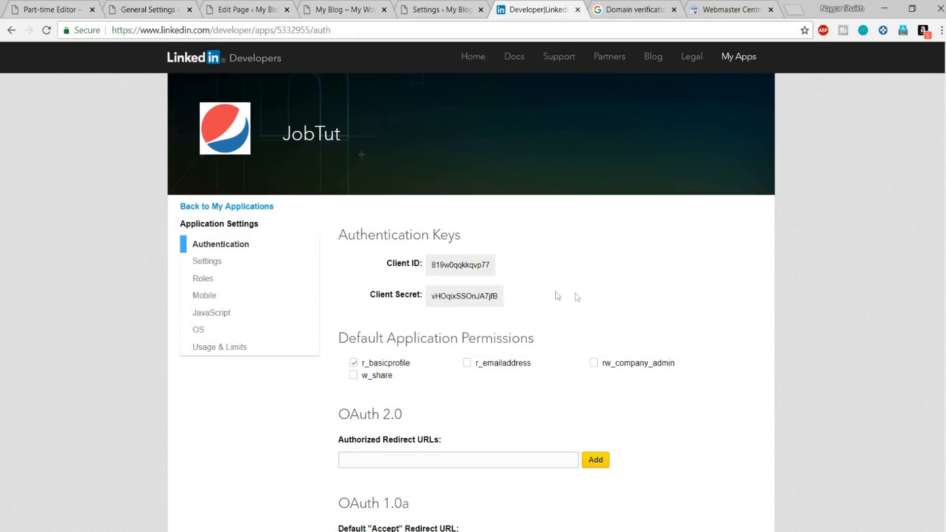
# Copy the LinkedIn Client ID and Client Secret into WordPress's LinkedIn API fields
pyautogui.doubleClick(463, 273)
pyautogui.hotkey('ctrl', 'c')
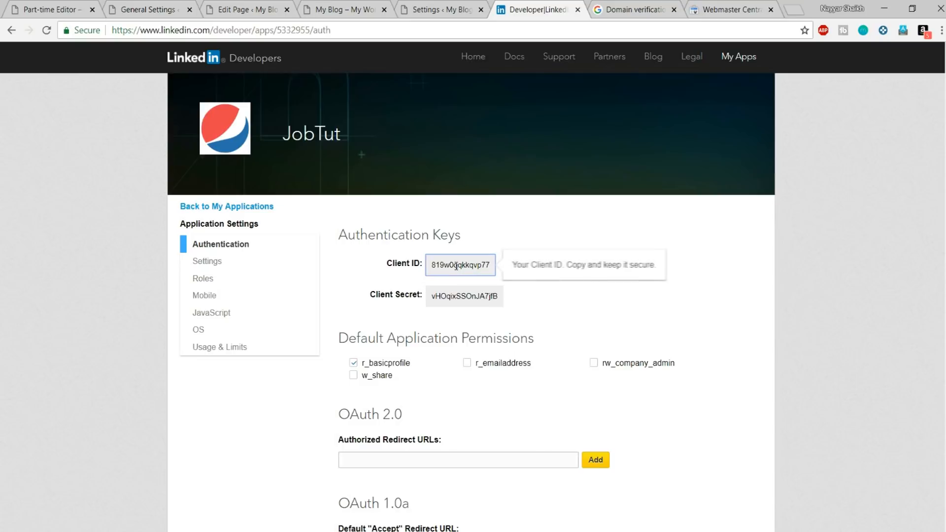
pyautogui.click(443, 10)
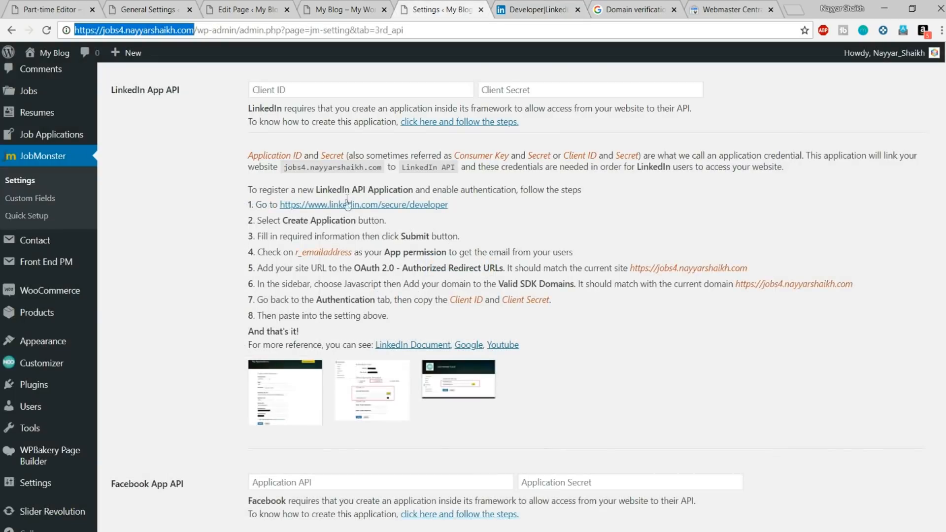
pyautogui.scroll(3, 291, 221)
pyautogui.click(293, 218)
pyautogui.hotkey('ctrl', 'v')
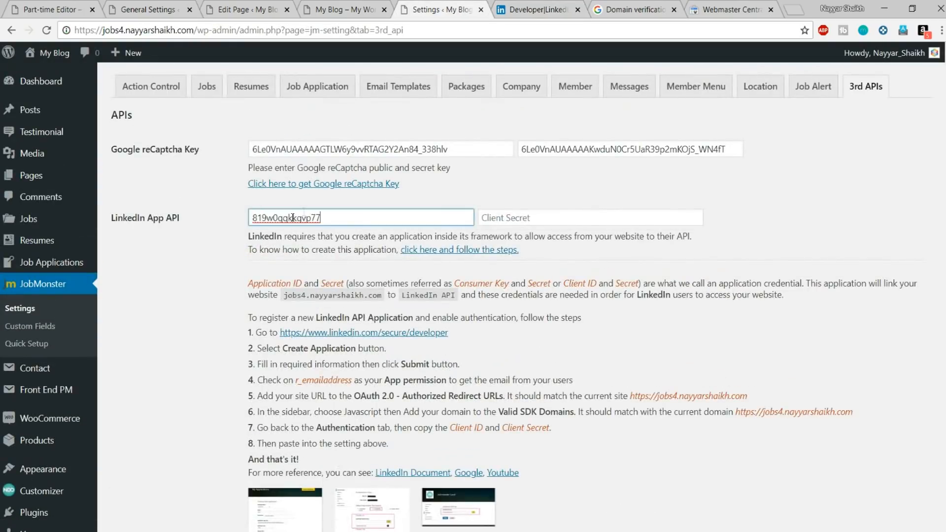
pyautogui.click(539, 9)
pyautogui.click(447, 298)
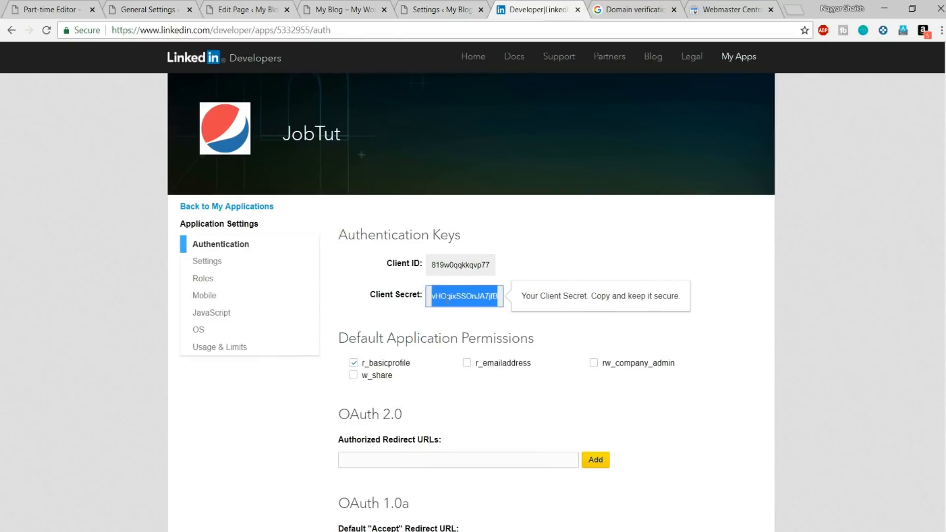
pyautogui.click(402, 9)
pyautogui.click(675, 222)
pyautogui.hotkey('ctrl', 'v')
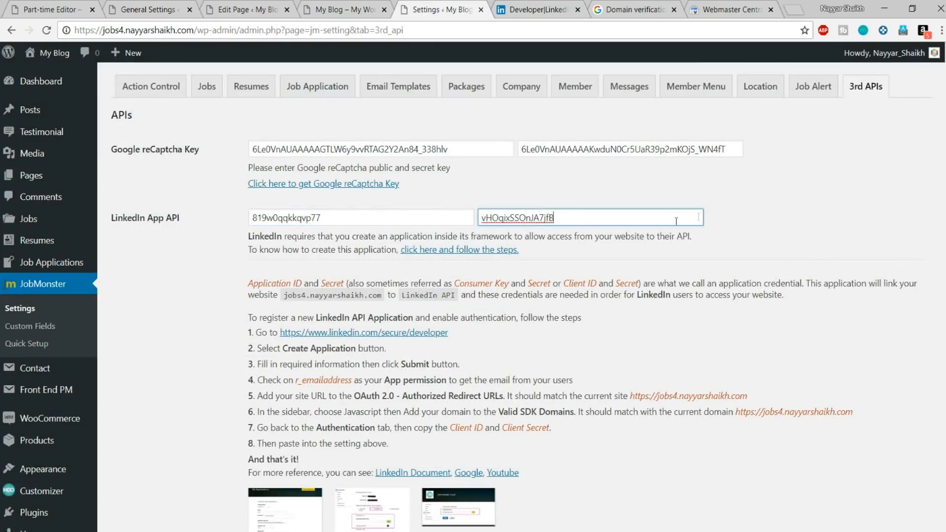
pyautogui.click(765, 250)
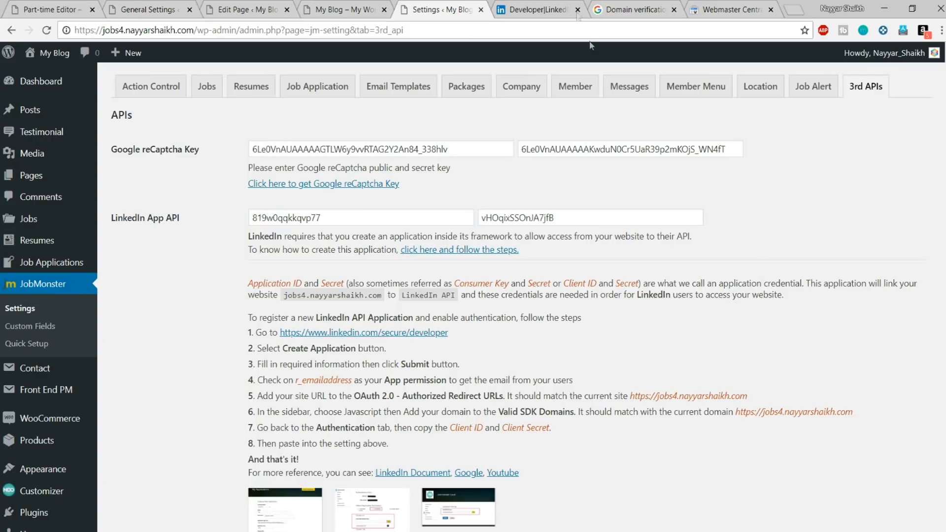
pyautogui.click(539, 10)
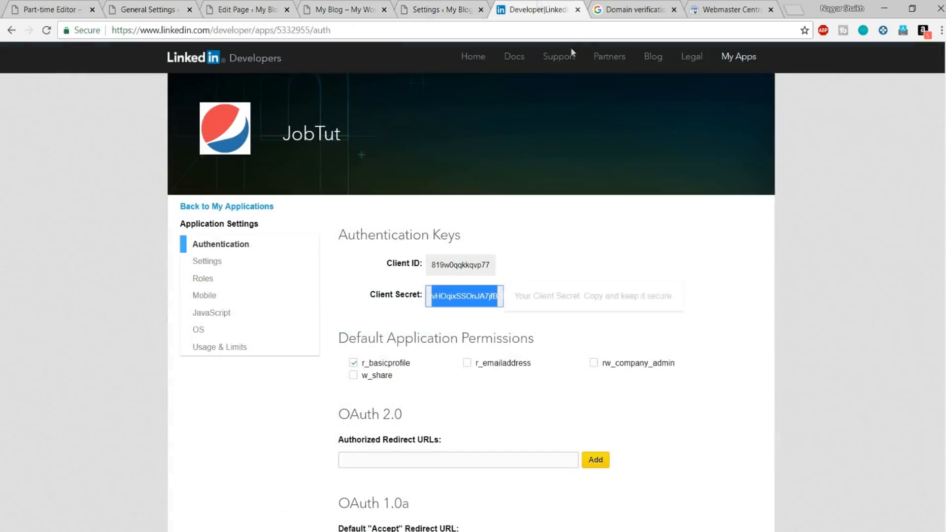
pyautogui.click(224, 317)
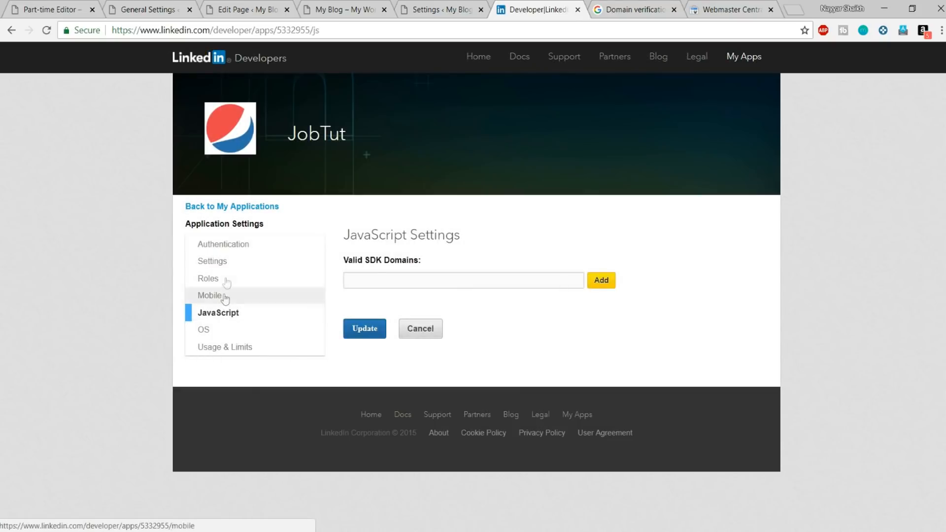
pyautogui.click(10, 30)
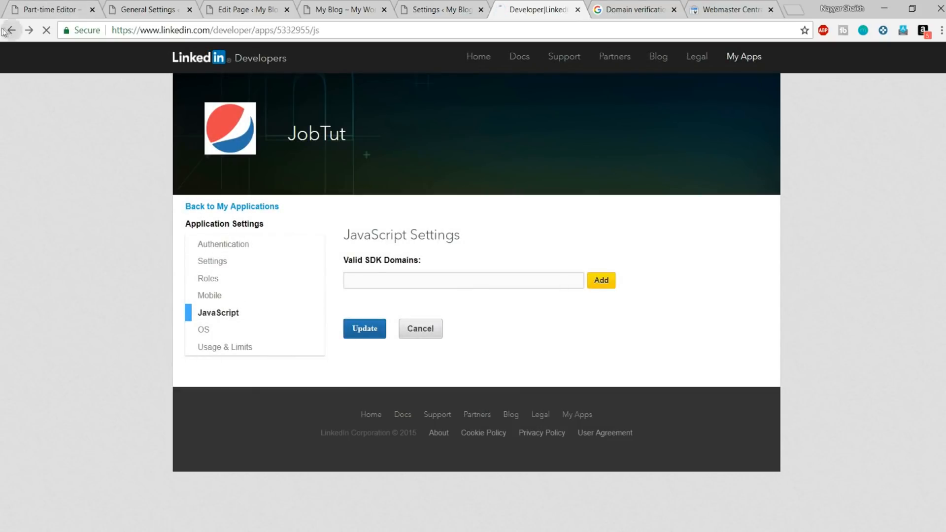
pyautogui.scroll(-1, 540, 321)
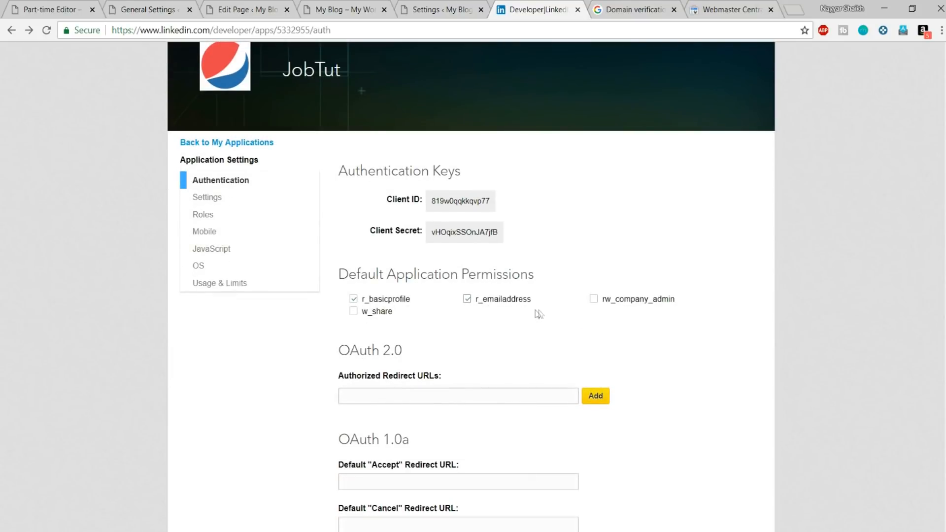
pyautogui.scroll(-2, 543, 315)
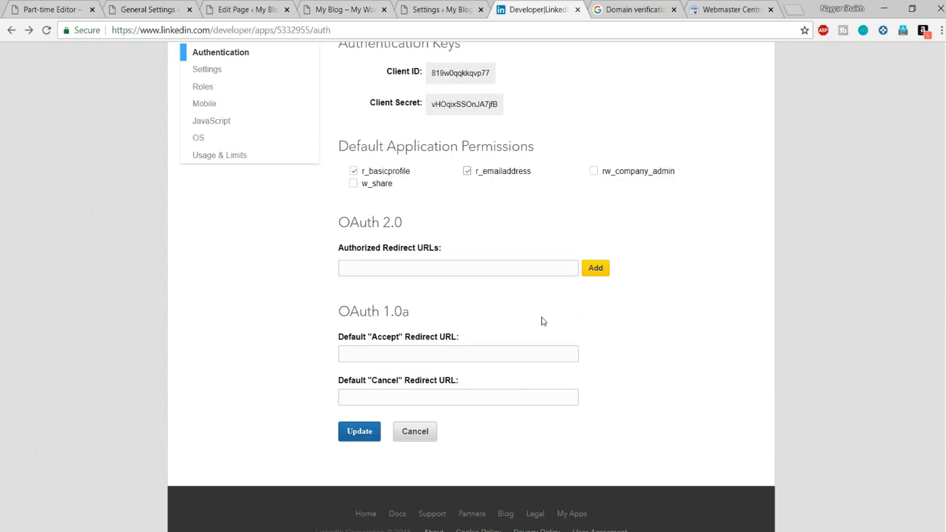
pyautogui.hotkey('ctrl', 'v')
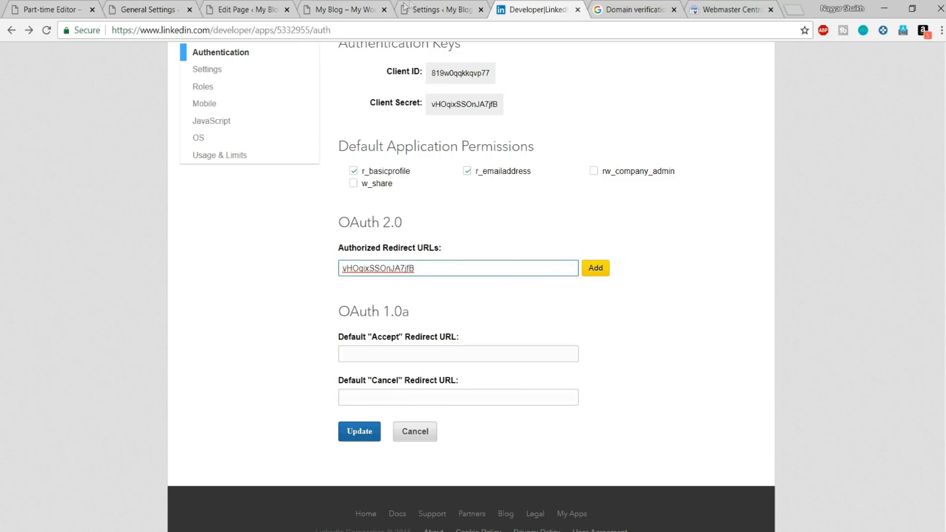
pyautogui.click(434, 9)
pyautogui.moveTo(198, 30); pyautogui.dragTo(75, 30)
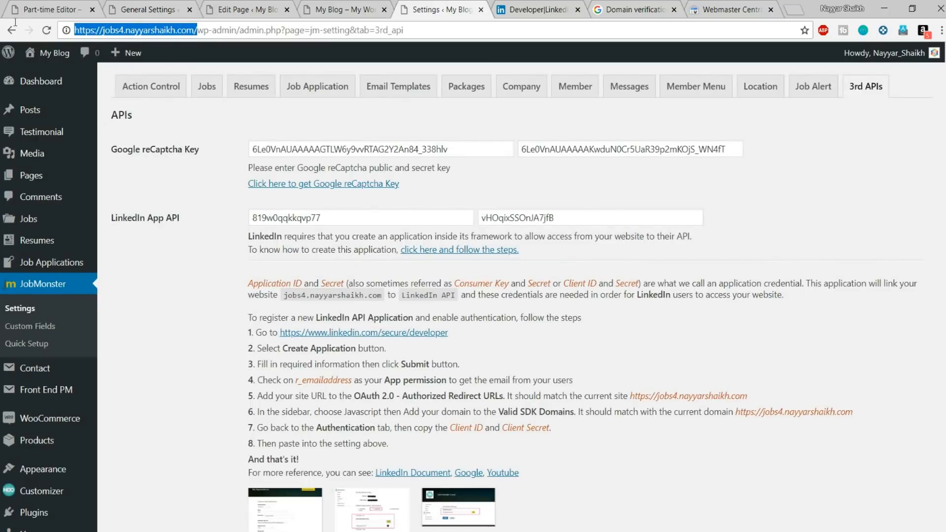
pyautogui.hotkey('ctrl', 'c')
pyautogui.click(571, 11)
pyautogui.hotkey('ctrl', 'a')
pyautogui.hotkey('ctrl', 'v')
pyautogui.moveTo(336, 222); pyautogui.dragTo(387, 220)
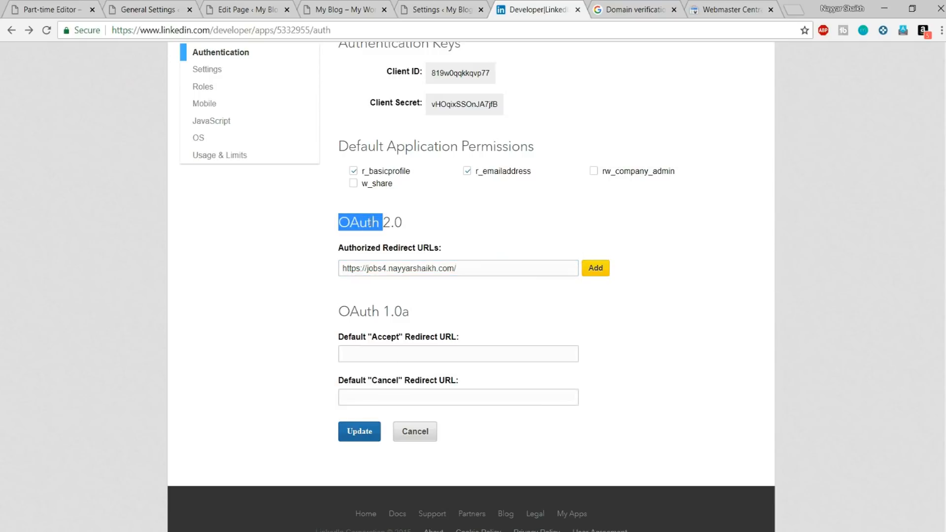
pyautogui.click(337, 227)
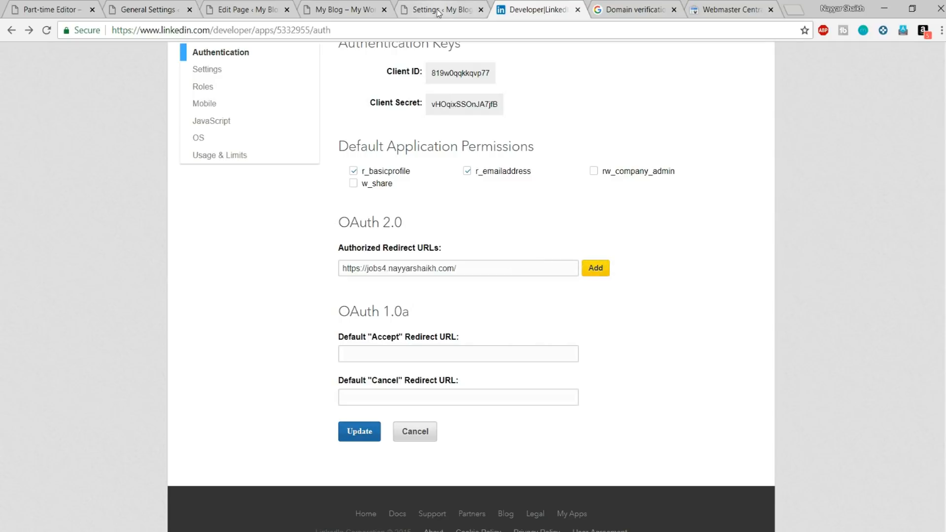
pyautogui.click(360, 432)
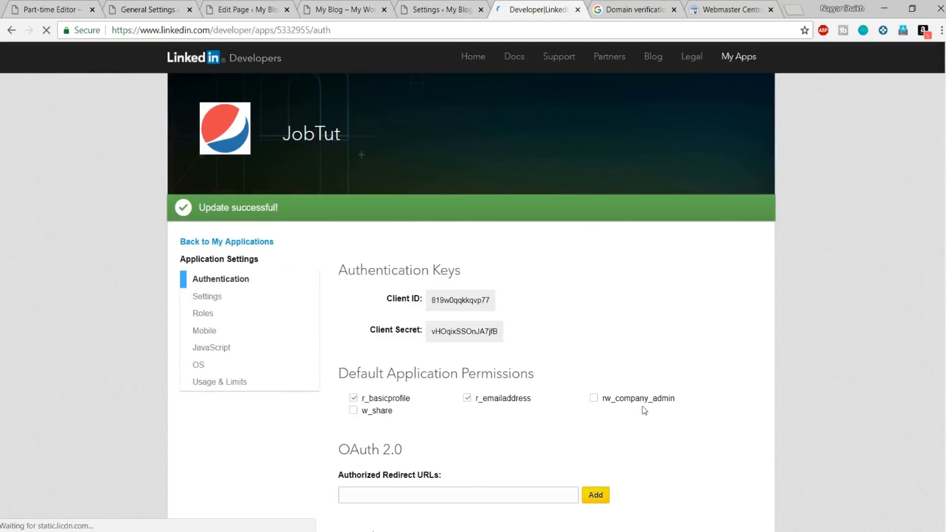
# Add the site address to the authorized redirect URLs and save the authentication settings again
pyautogui.scroll(-5, 687, 373)
pyautogui.click(558, 240)
pyautogui.hotkey('ctrl', 'v')
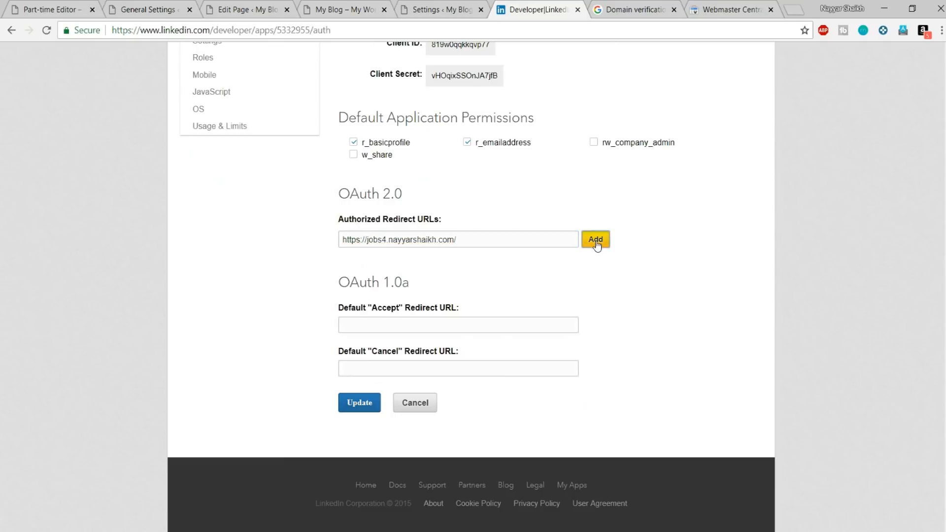
pyautogui.click(596, 240)
pyautogui.click(354, 424)
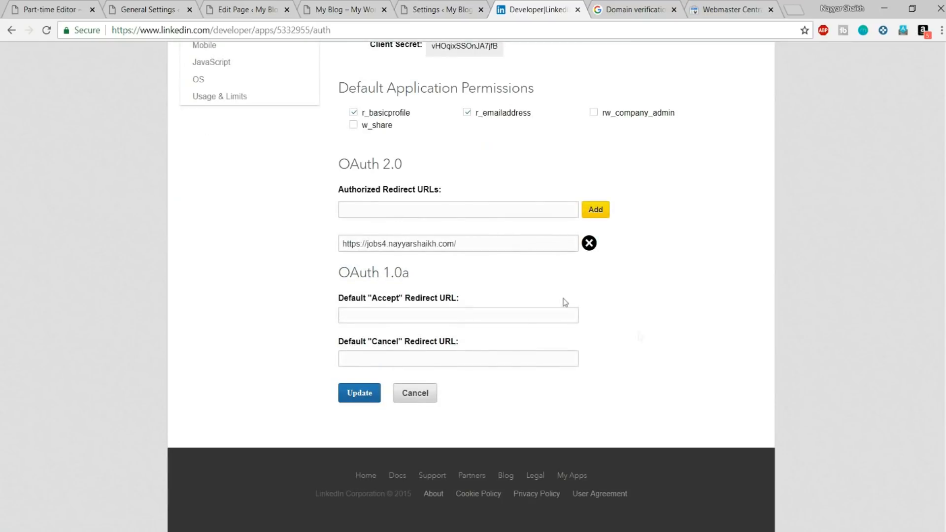
pyautogui.scroll(4, 601, 320)
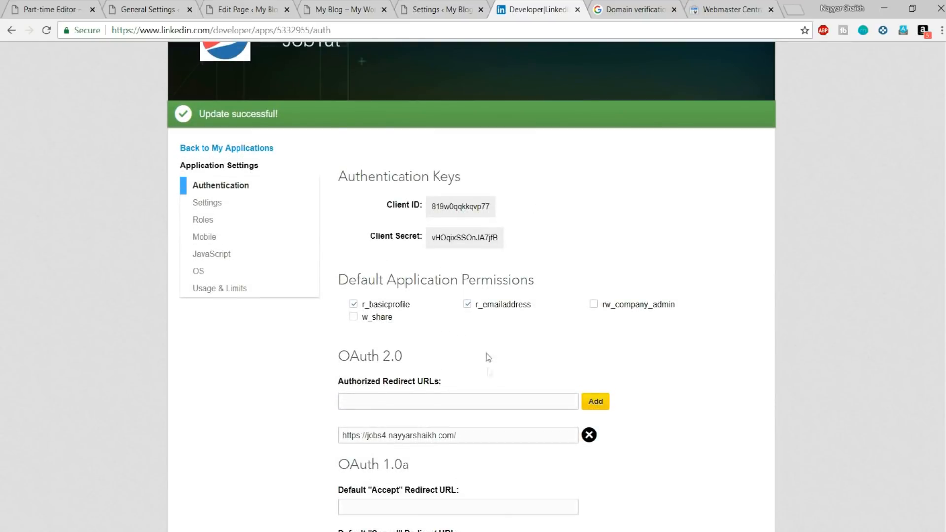
pyautogui.scroll(-3, 487, 357)
pyautogui.scroll(3, 570, 338)
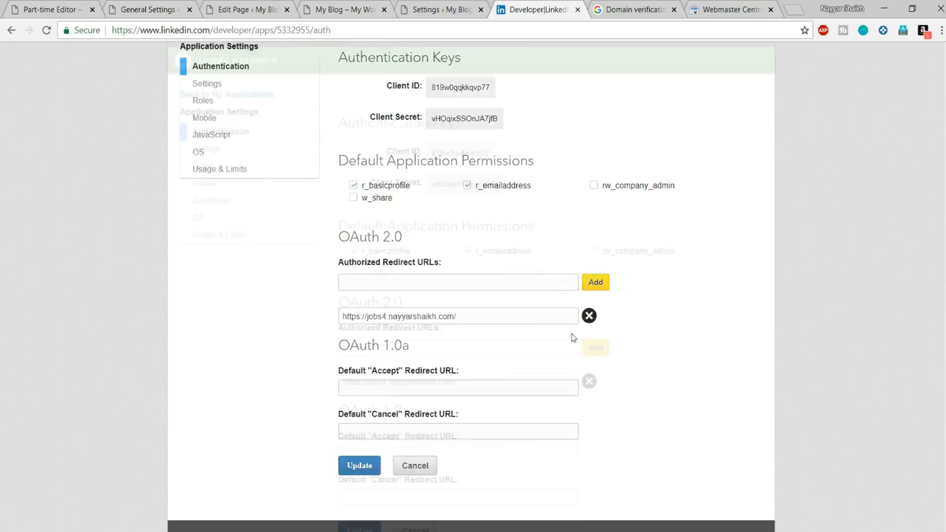
pyautogui.click(226, 262)
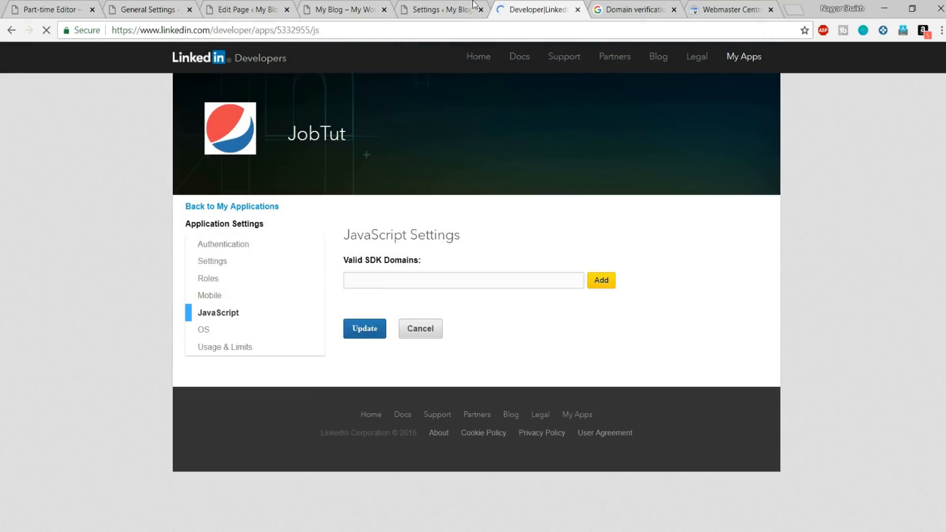
pyautogui.click(450, 280)
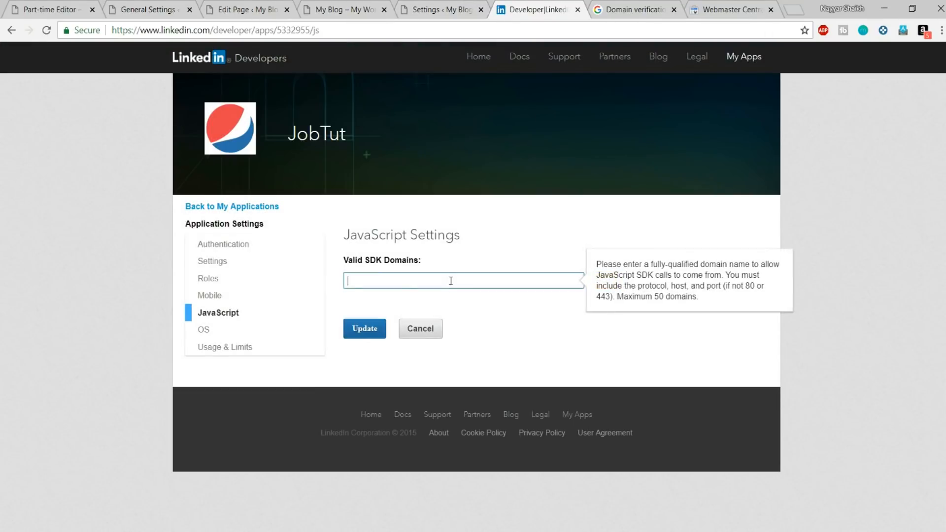
pyautogui.hotkey('ctrl', 'v')
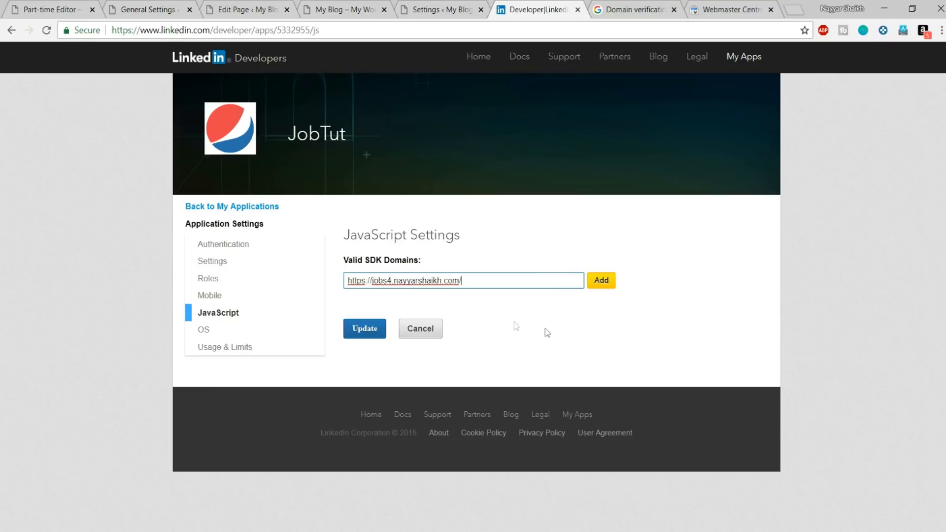
pyautogui.click(609, 285)
pyautogui.click(351, 353)
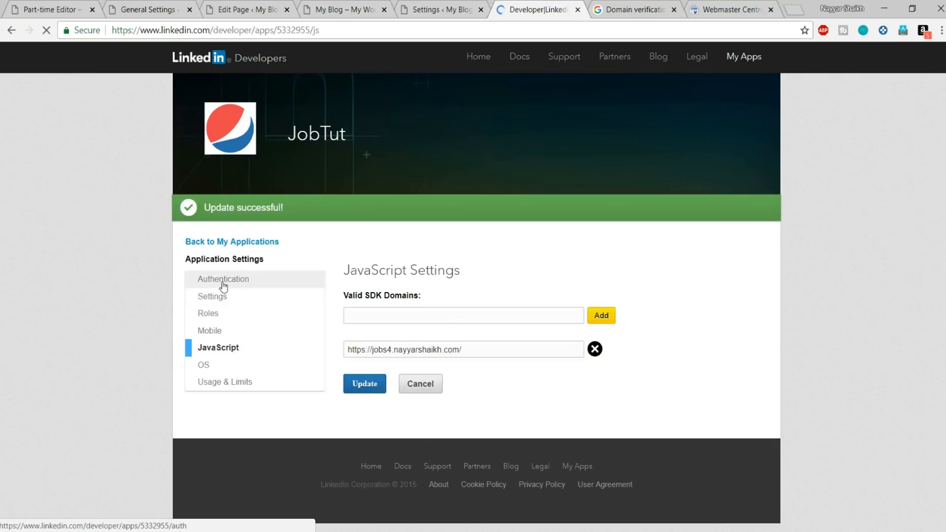
pyautogui.click(231, 278)
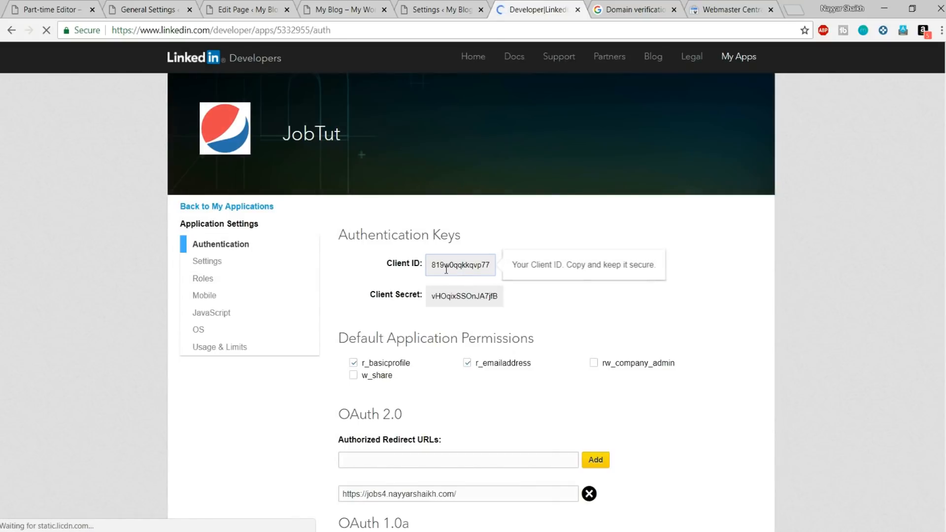
pyautogui.click(470, 270)
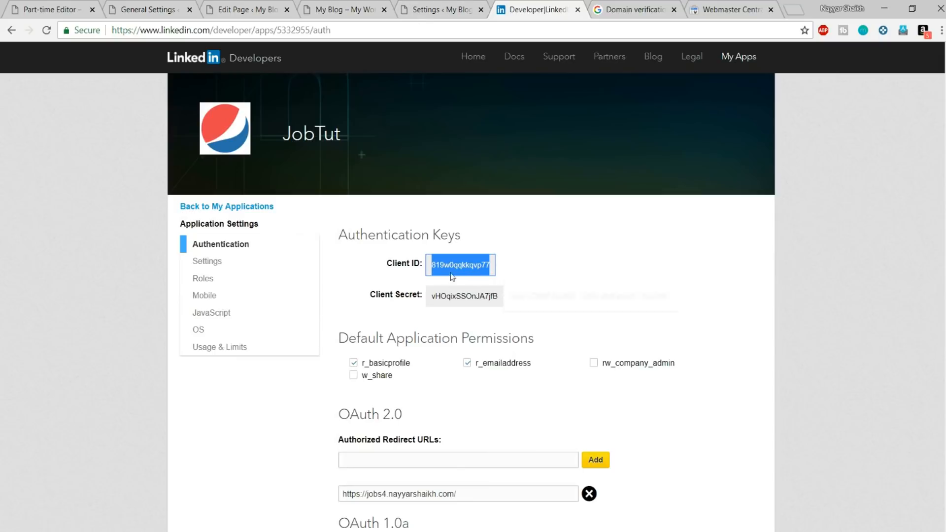
pyautogui.hotkey('ctrl', 'shift', 'Tab')
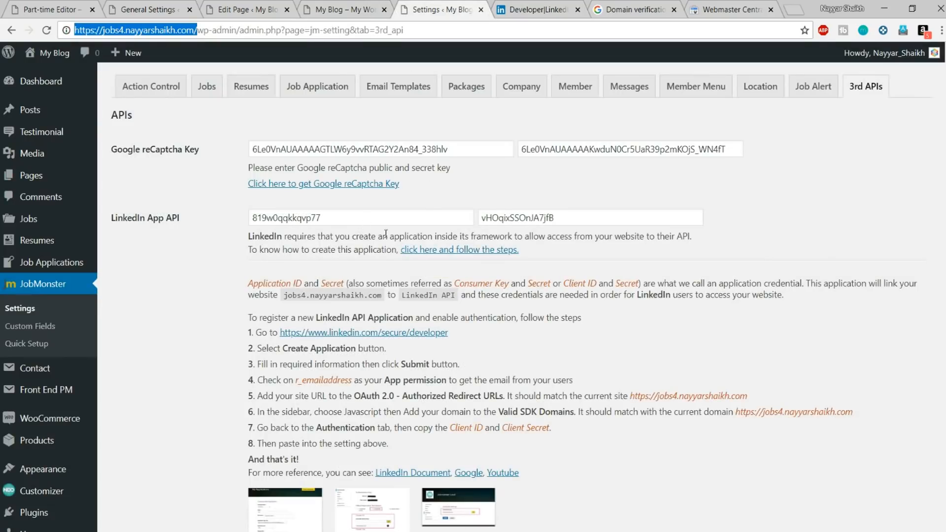
# Save the LinkedIn keys in WordPress and open developers.facebook.com/apps in a new tab
pyautogui.scroll(-6, 640, 260)
pyautogui.click(142, 467)
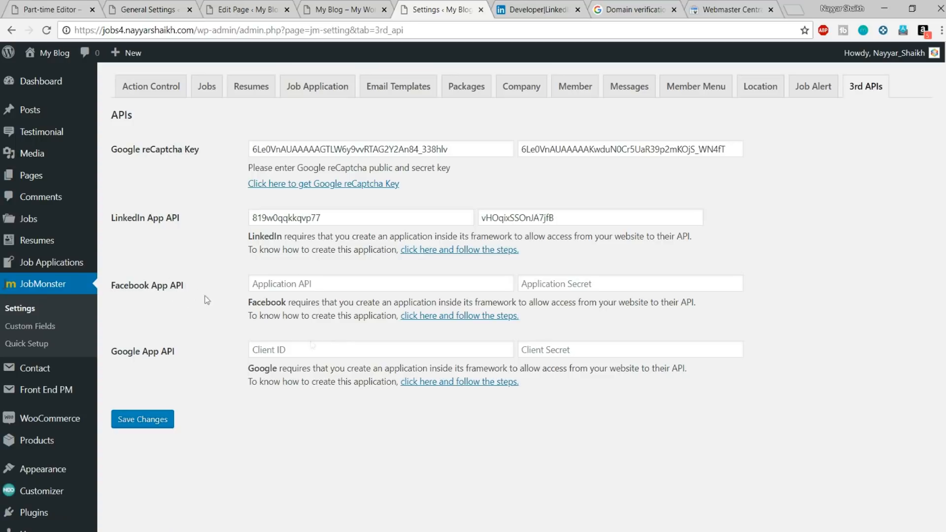
pyautogui.click(468, 315)
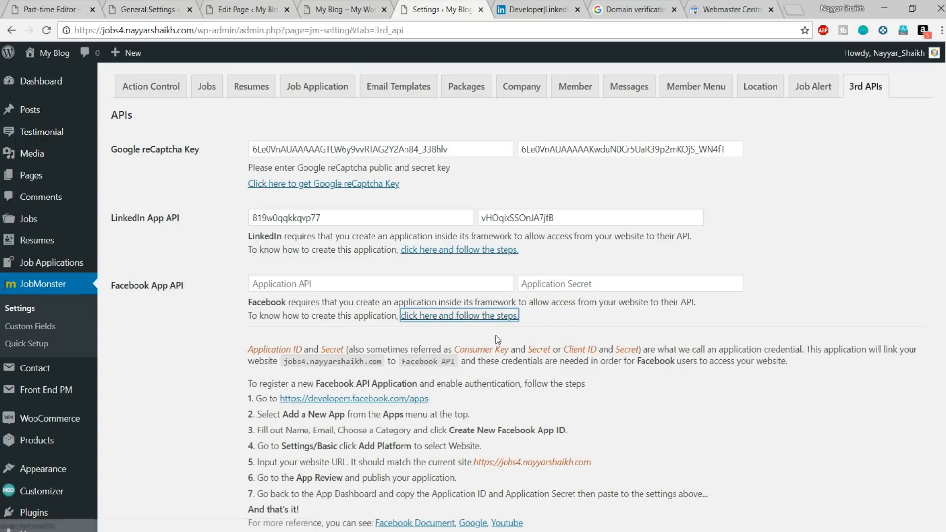
pyautogui.scroll(-1, 496, 335)
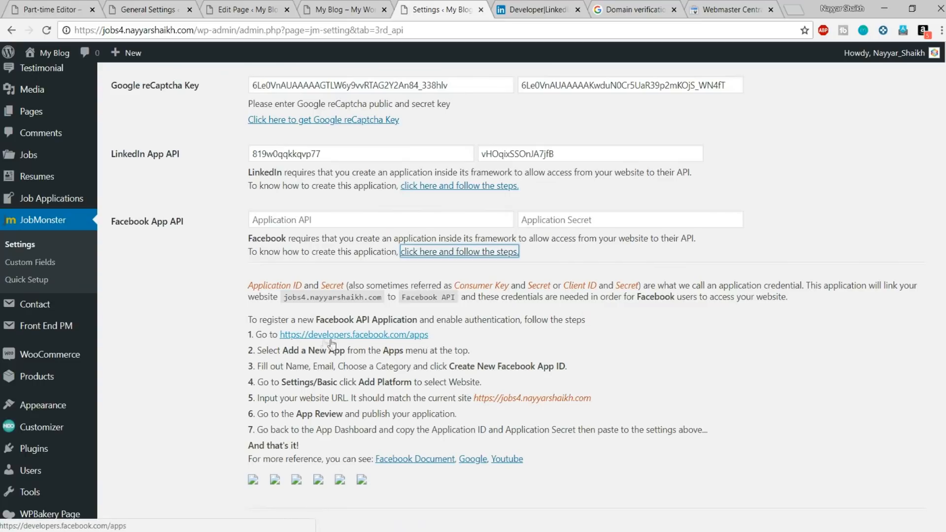
pyautogui.middleClick(358, 339)
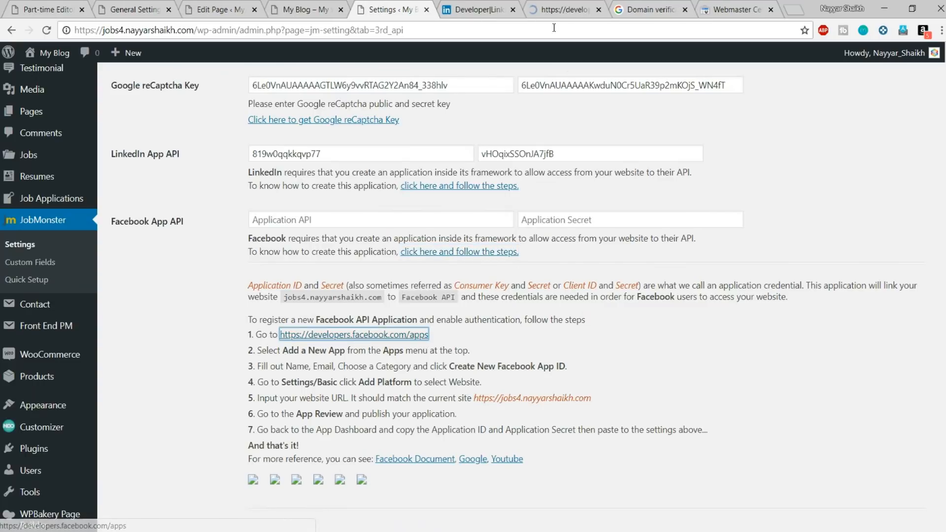
pyautogui.click(553, 6)
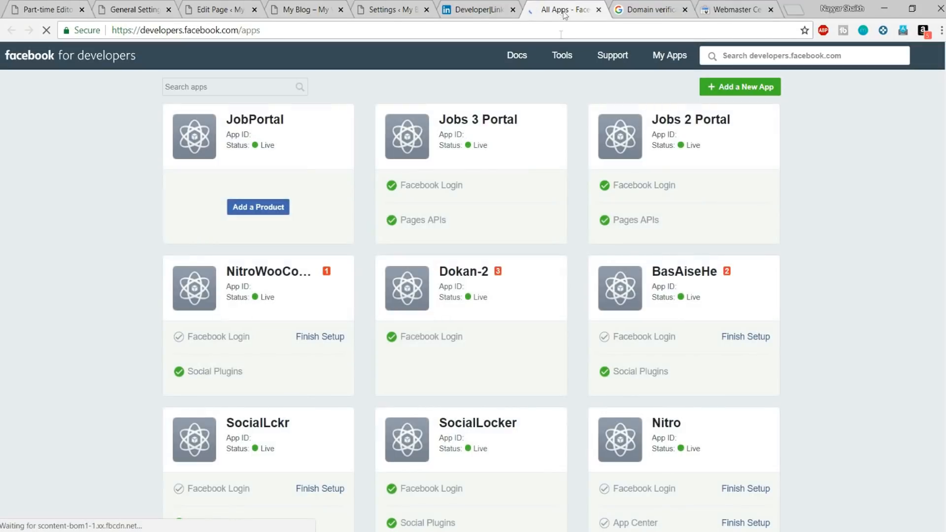
# Close the LinkedIn tab and create a Facebook app named JobTut, passing the security check
pyautogui.click(513, 10)
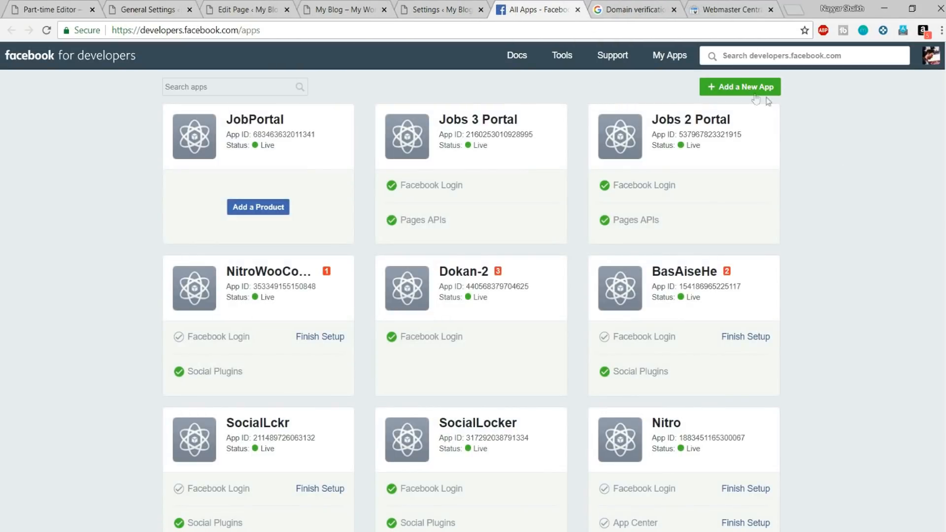
pyautogui.click(747, 94)
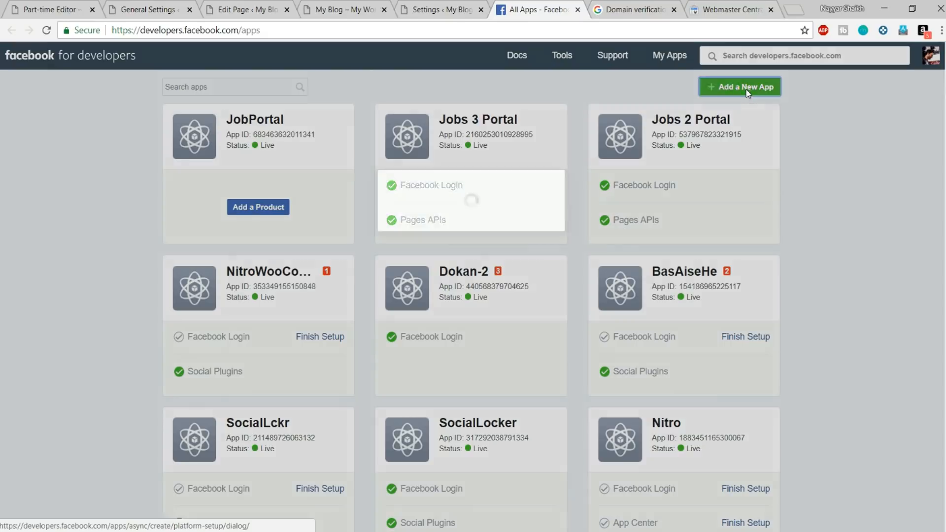
pyautogui.click(391, 245)
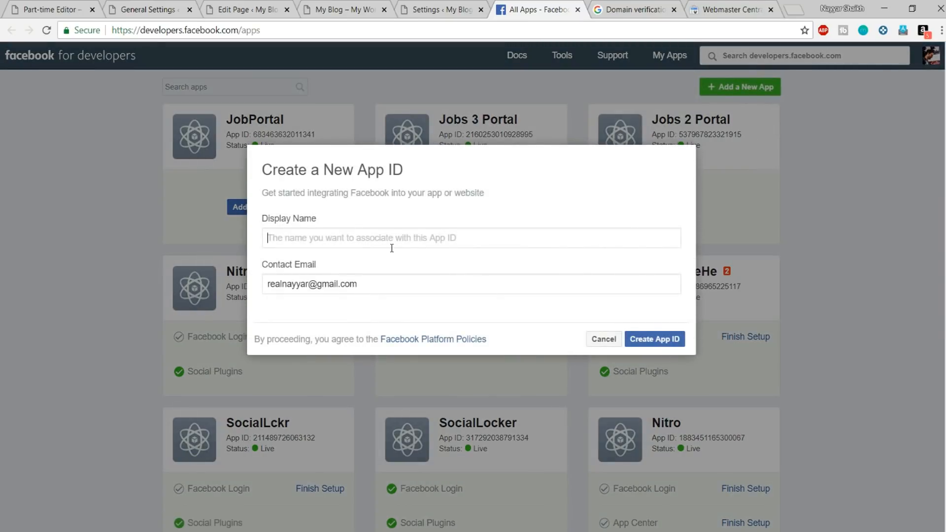
pyautogui.write('JobTut')
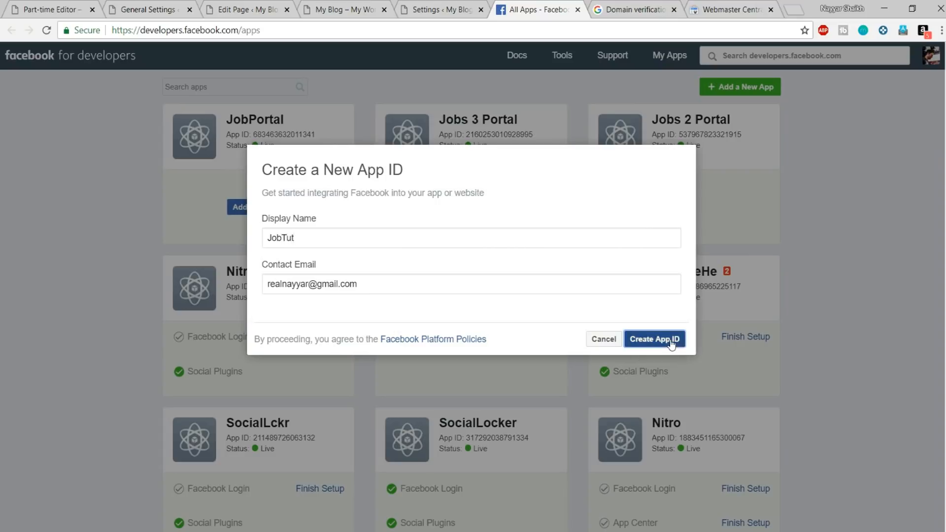
pyautogui.click(674, 340)
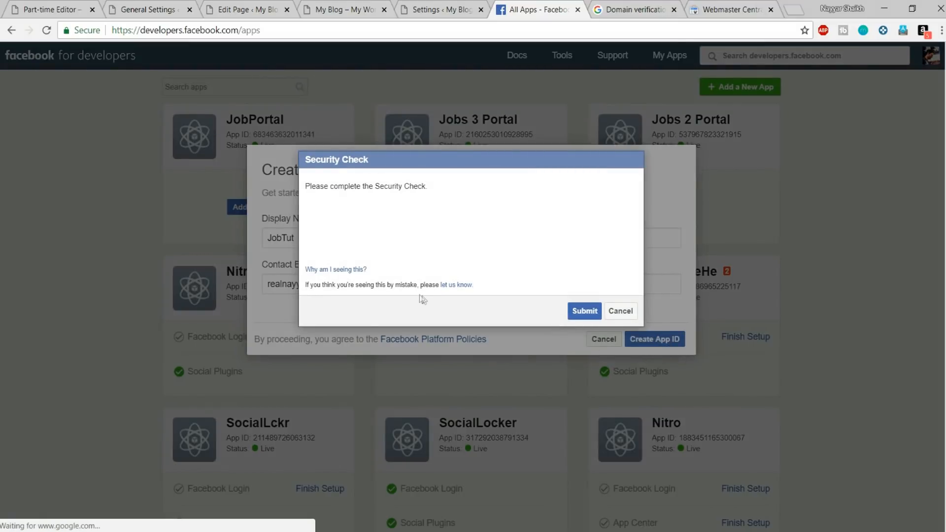
pyautogui.click(372, 224)
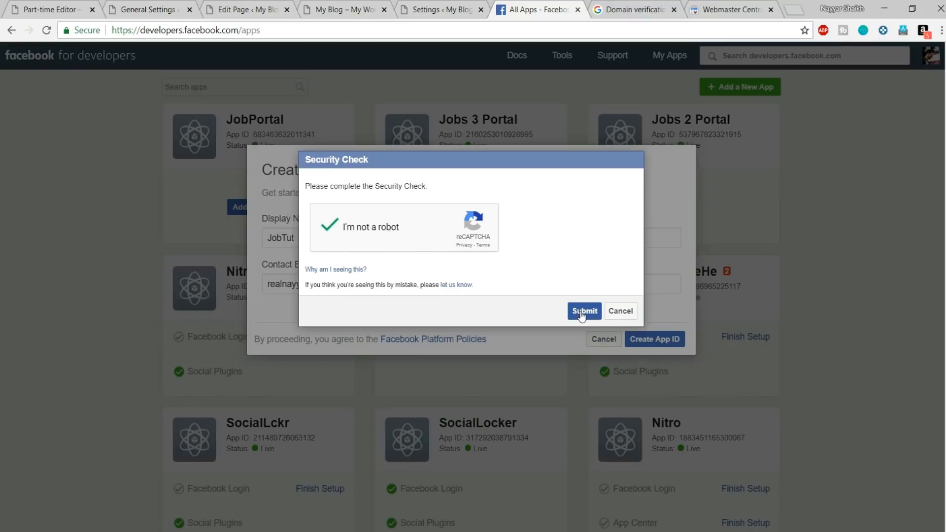
pyautogui.click(583, 311)
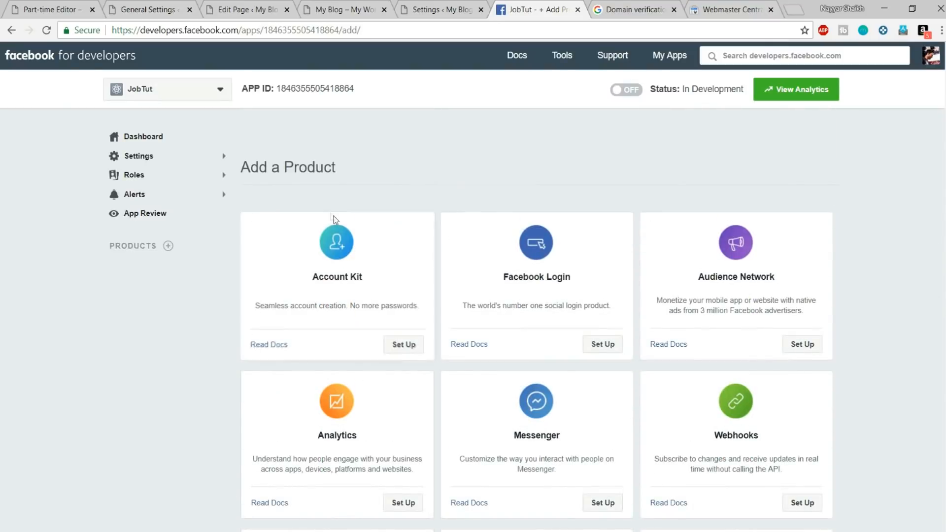
pyautogui.click(183, 164)
pyautogui.click(173, 178)
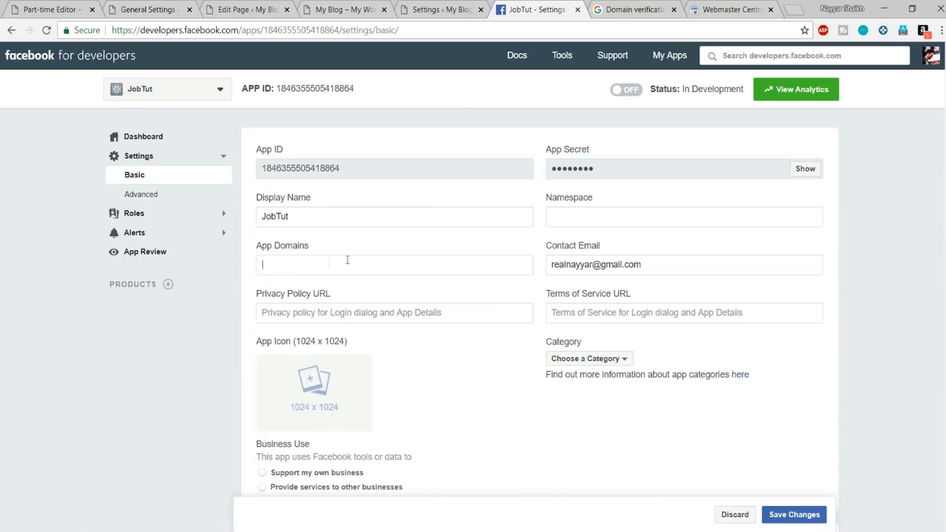
pyautogui.click(344, 258)
pyautogui.press('Return')
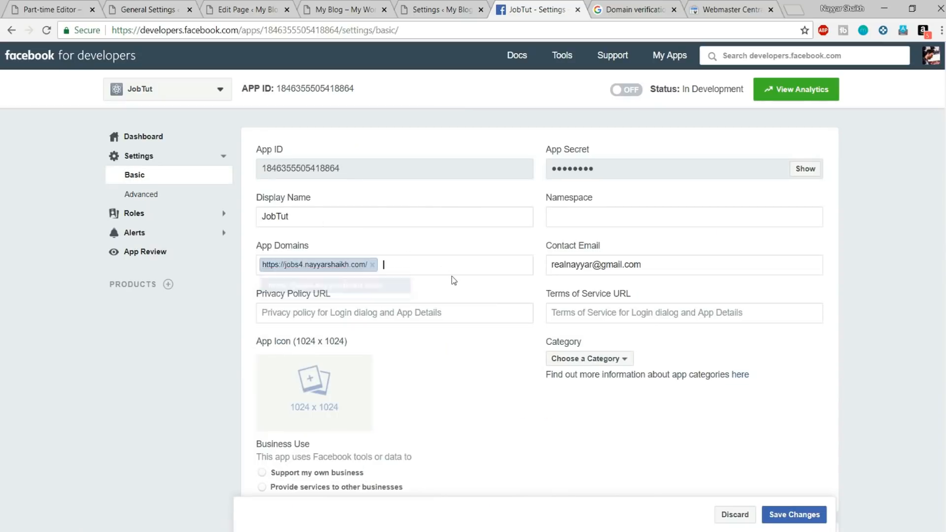
pyautogui.click(422, 306)
pyautogui.hotkey('ctrl', 'v')
pyautogui.click(440, 293)
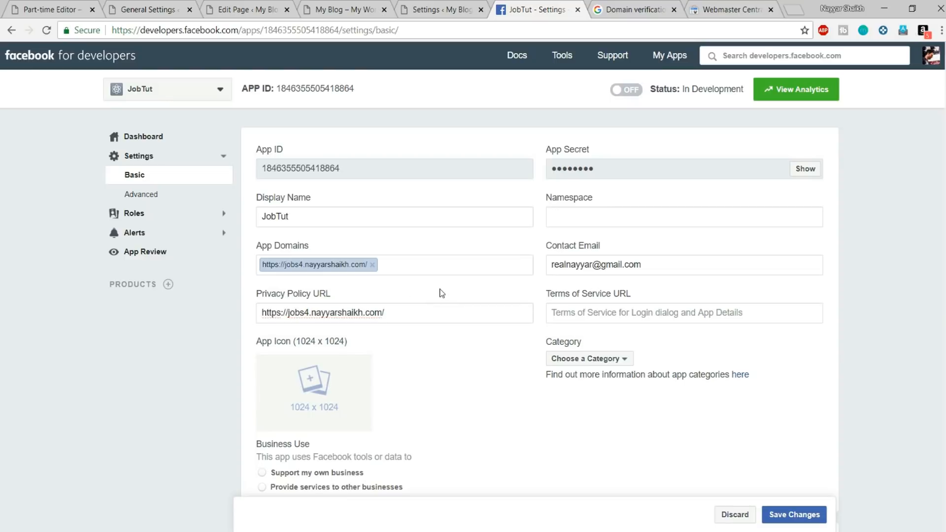
# Choose the Education category, add a Website platform with the site URL, and save
pyautogui.scroll(-1, 373, 267)
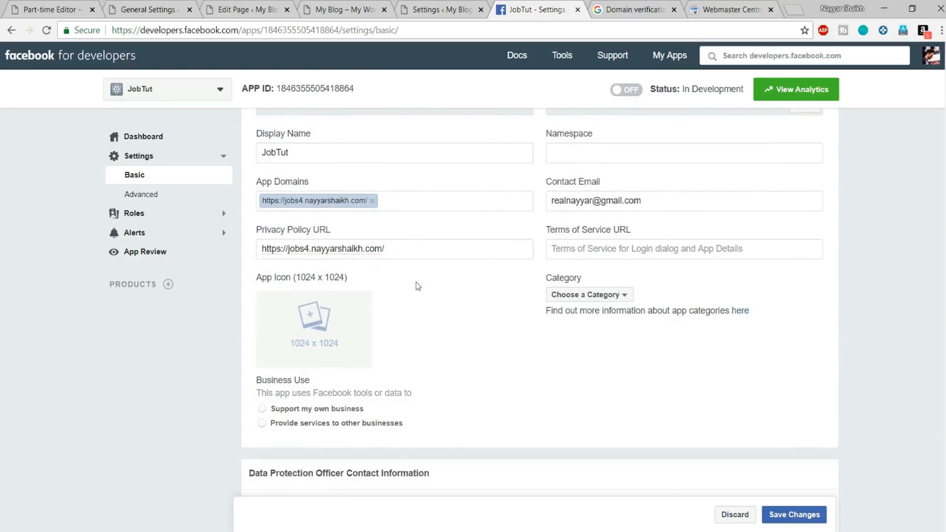
pyautogui.click(564, 297)
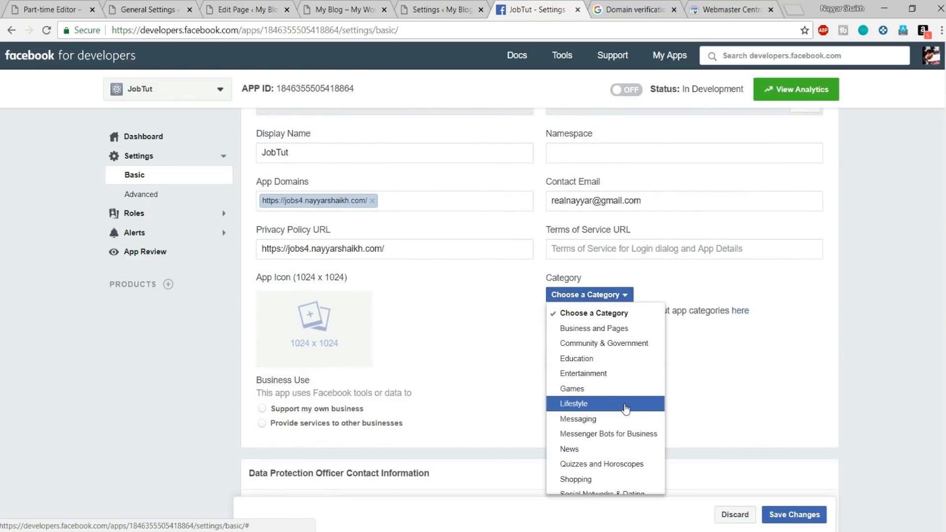
pyautogui.click(600, 360)
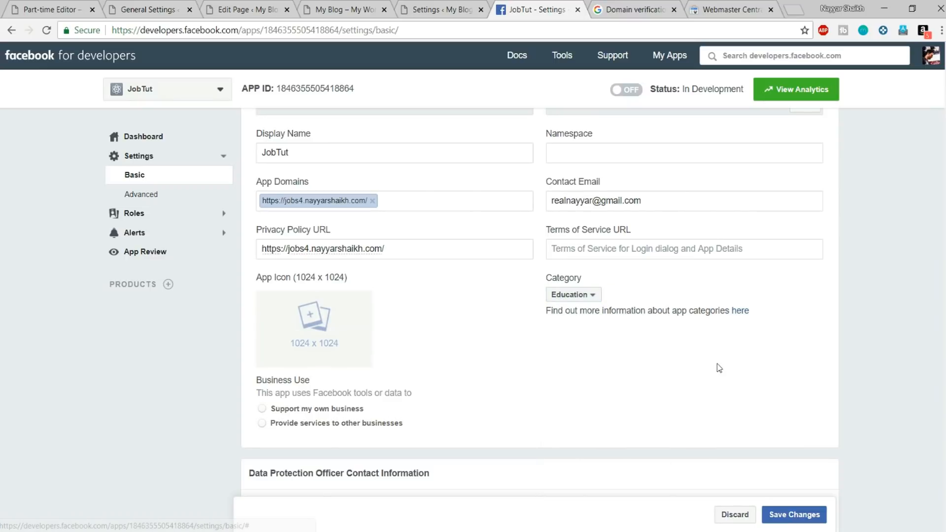
pyautogui.scroll(-2, 690, 362)
pyautogui.scroll(-6, 661, 323)
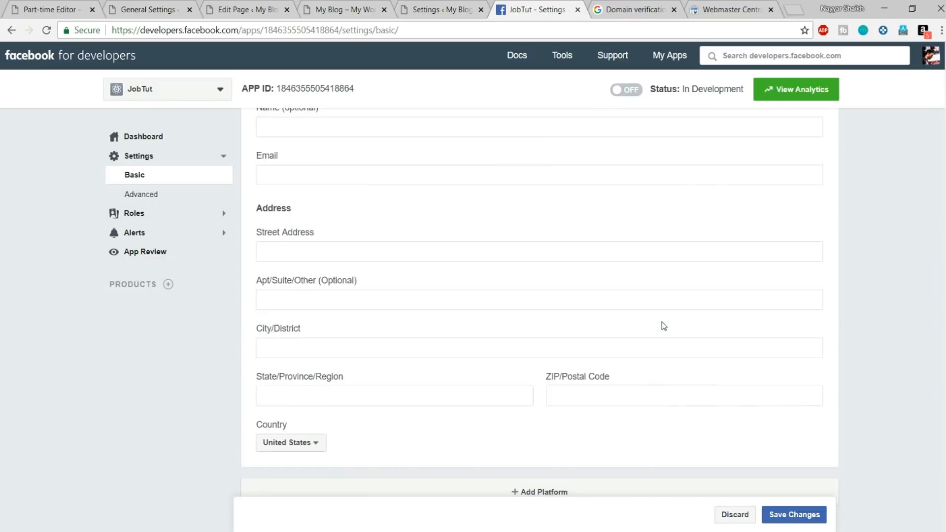
pyautogui.click(547, 447)
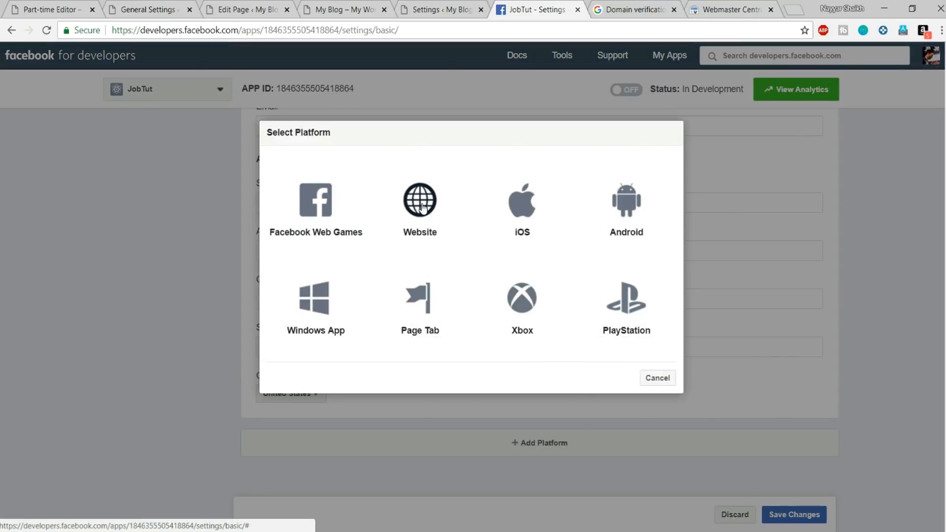
pyautogui.click(422, 237)
pyautogui.click(344, 390)
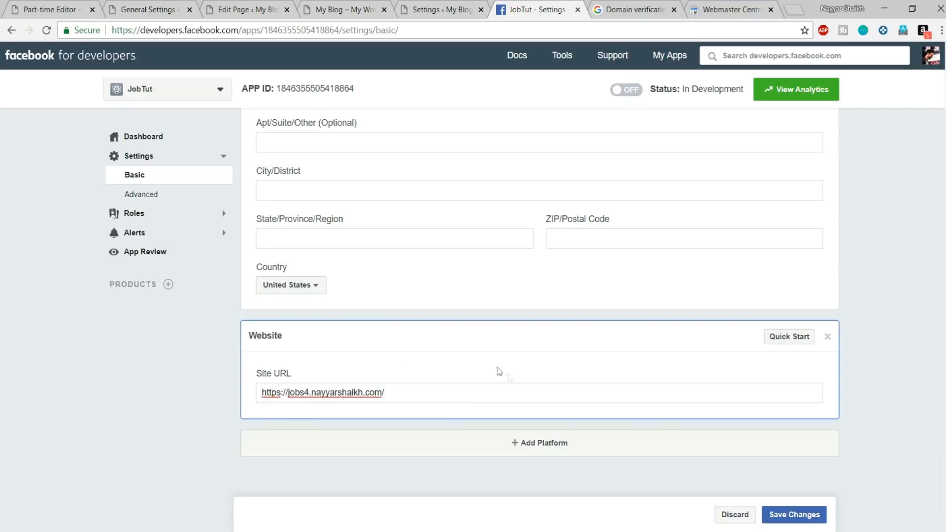
pyautogui.click(813, 518)
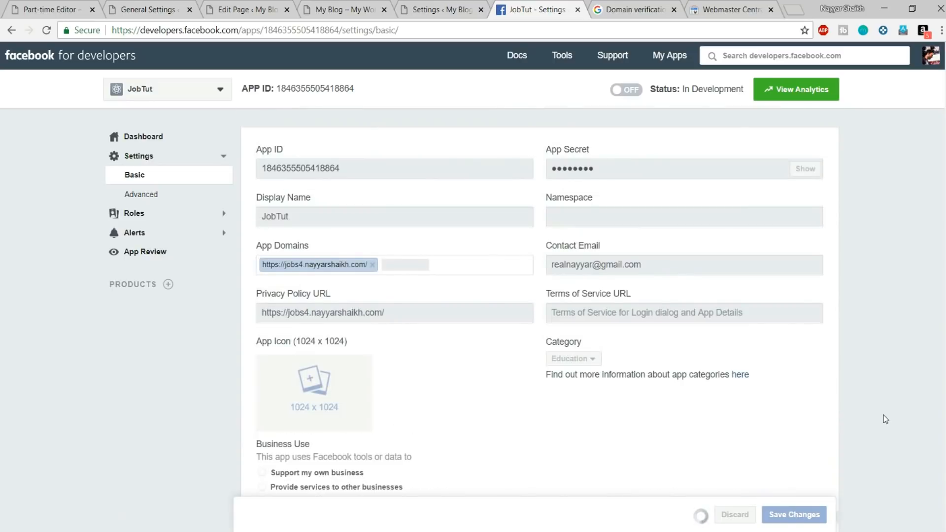
pyautogui.click(168, 258)
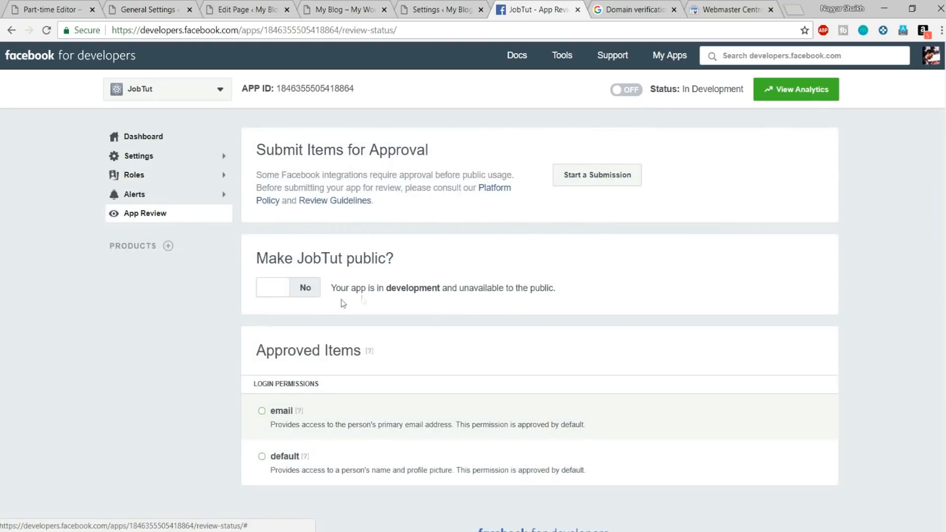
# Make JobTut public by confirming the Make App Public dialog
pyautogui.click(293, 296)
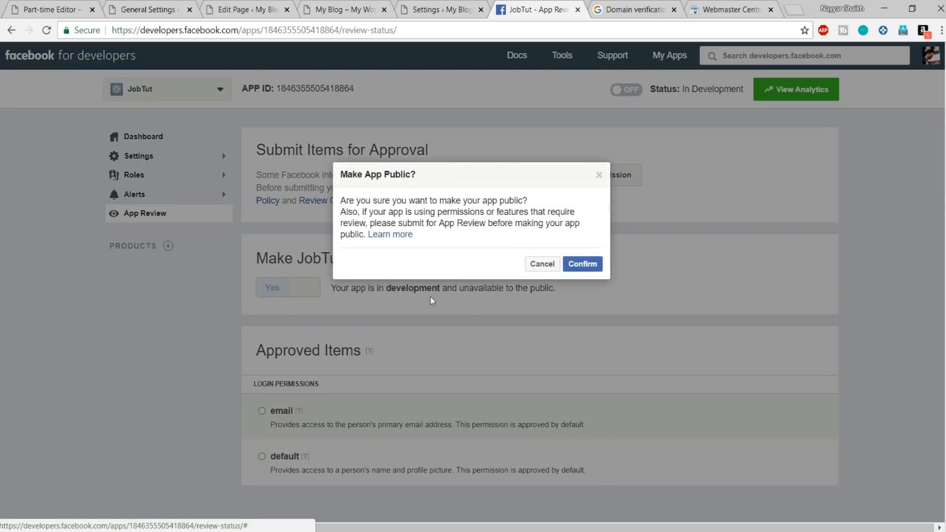
pyautogui.click(585, 264)
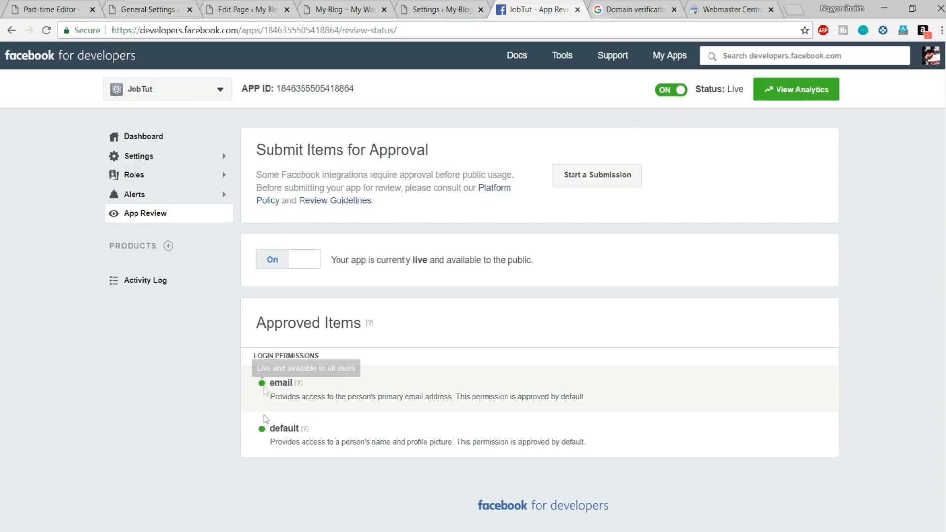
pyautogui.moveTo(275, 383); pyautogui.dragTo(287, 384)
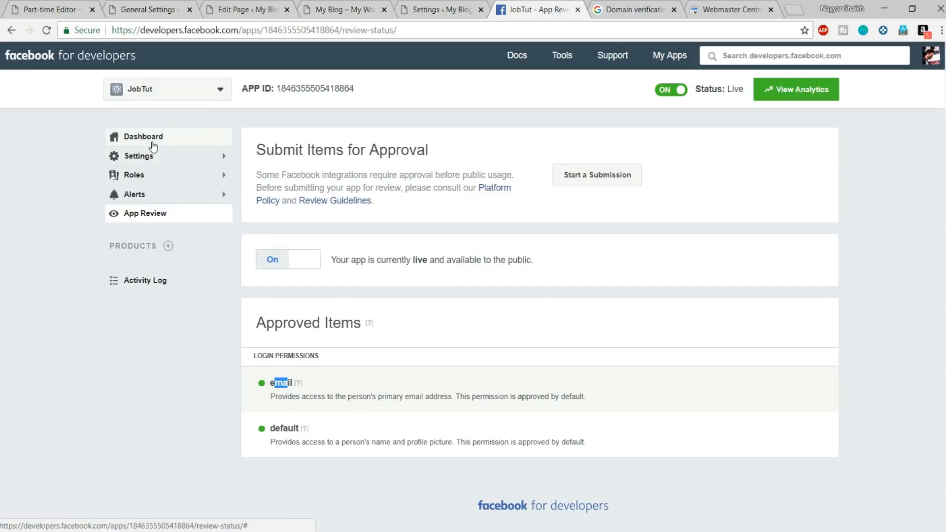
pyautogui.click(149, 157)
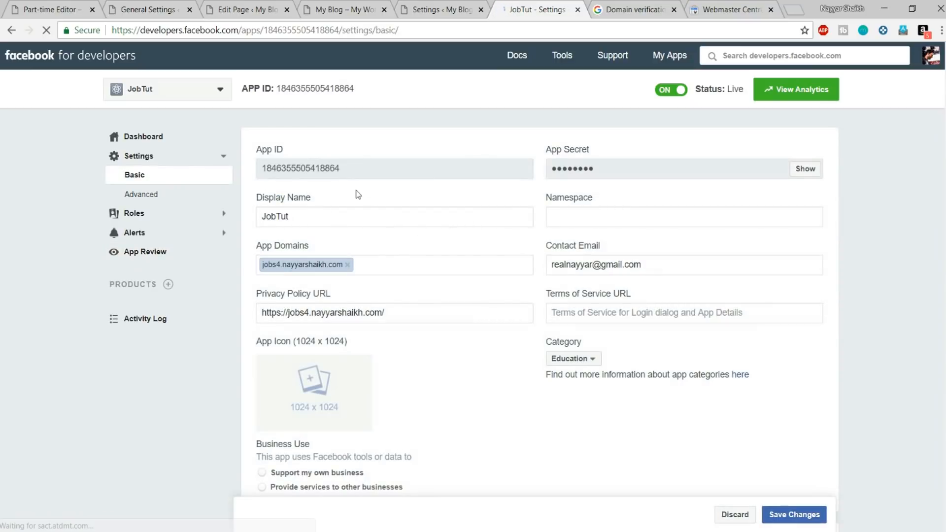
# Copy the Facebook App ID into WordPress's Facebook Application API field
pyautogui.doubleClick(326, 167)
pyautogui.hotkey('ctrl', 'c')
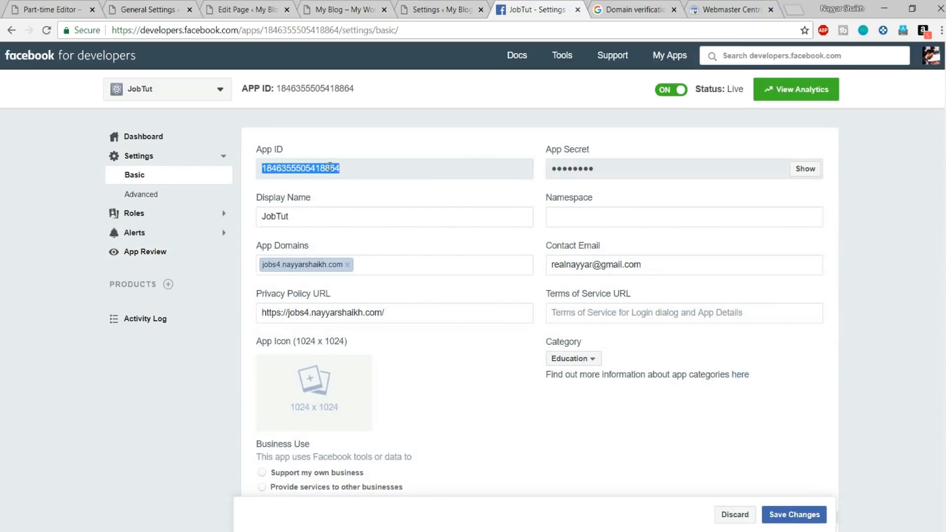
pyautogui.click(441, 10)
pyautogui.click(345, 222)
pyautogui.hotkey('ctrl', 'v')
pyautogui.click(537, 9)
# Clear that field again and re-enter the password to reveal the App Secret
pyautogui.click(807, 169)
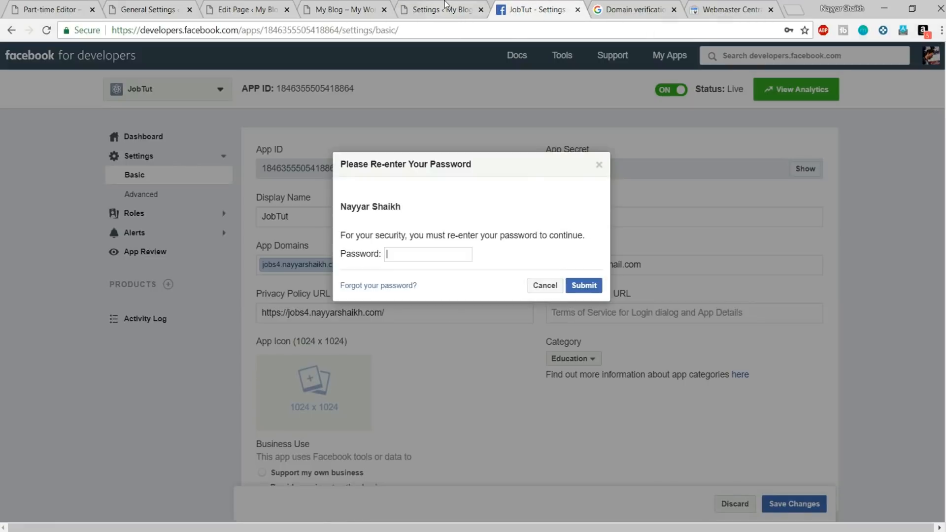
pyautogui.click(443, 10)
pyautogui.hotkey('ctrl', 'a')
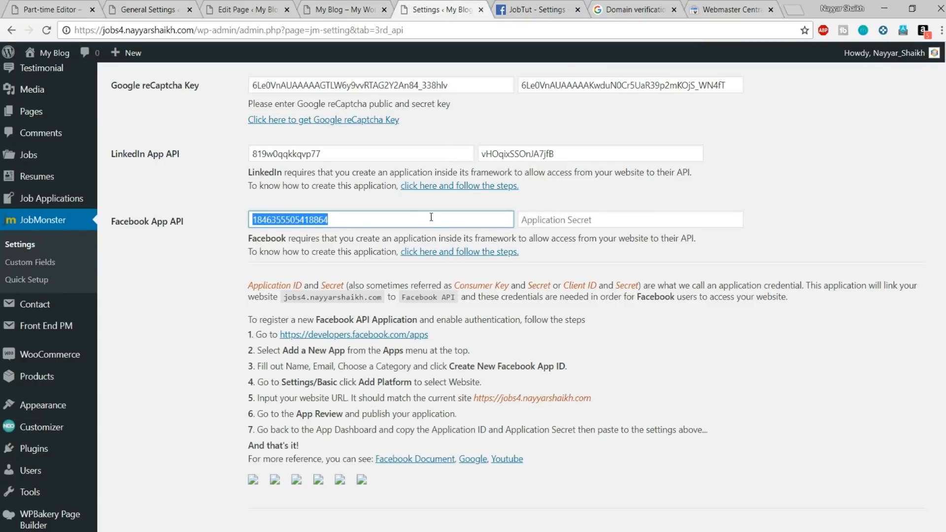
pyautogui.press('BackSpace')
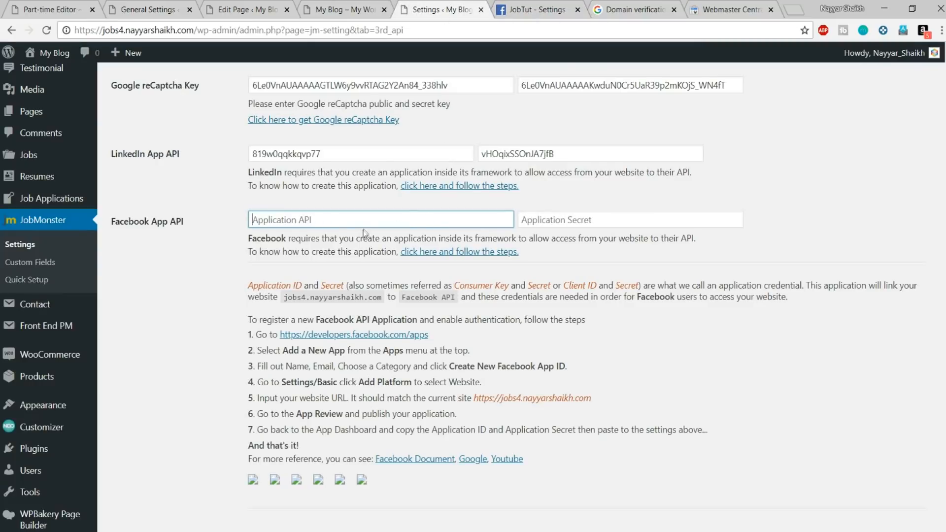
pyautogui.click(351, 210)
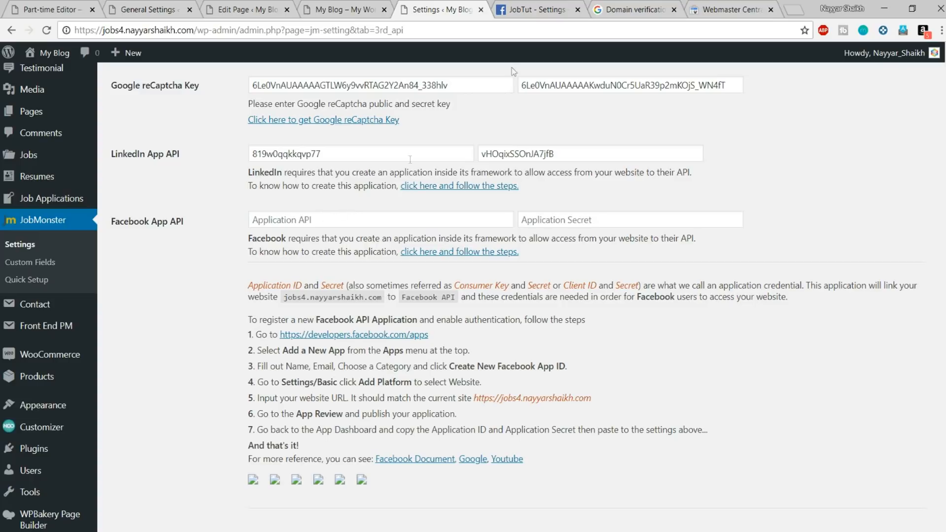
pyautogui.click(527, 8)
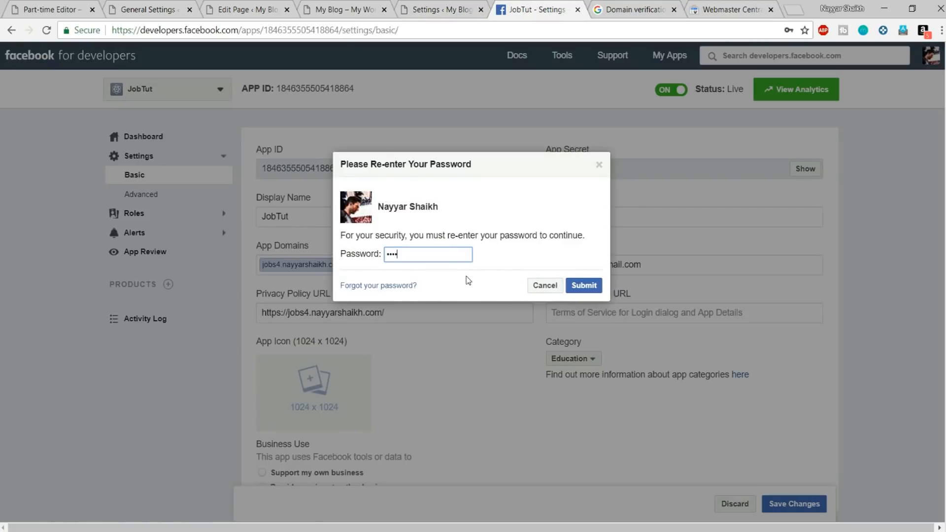
pyautogui.click(584, 285)
# Highlight the WordPress note about copying credentials and reselect the App ID
pyautogui.click(442, 9)
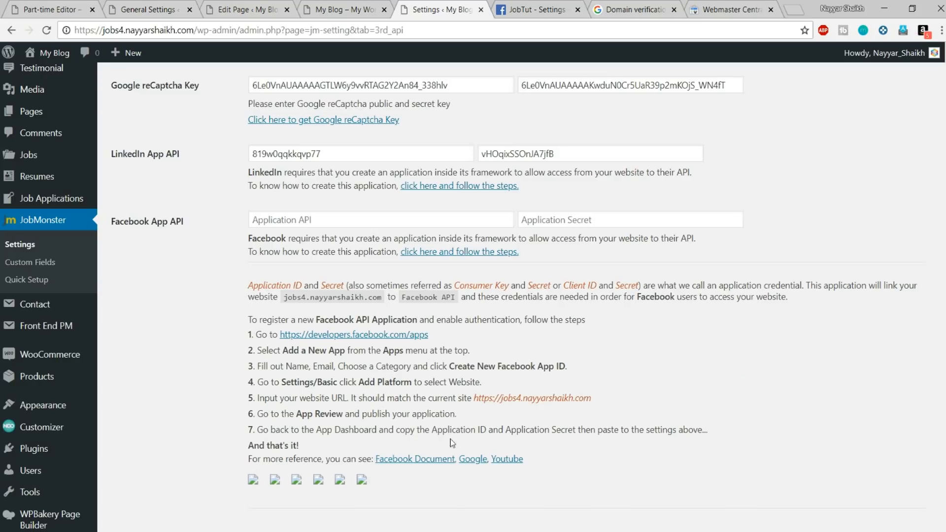
pyautogui.moveTo(307, 430); pyautogui.dragTo(618, 432)
pyautogui.click(447, 436)
pyautogui.click(536, 9)
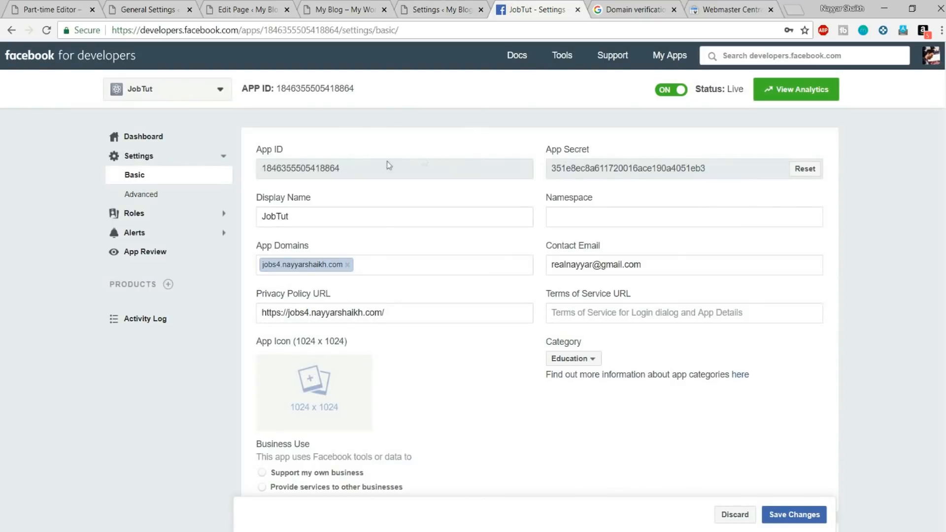
pyautogui.moveTo(370, 163); pyautogui.dragTo(245, 162)
# Paste JobTut's App ID and App Secret into the Facebook App API fields and save
pyautogui.doubleClick(326, 168)
pyautogui.hotkey('ctrl', 'c')
pyautogui.click(454, 7)
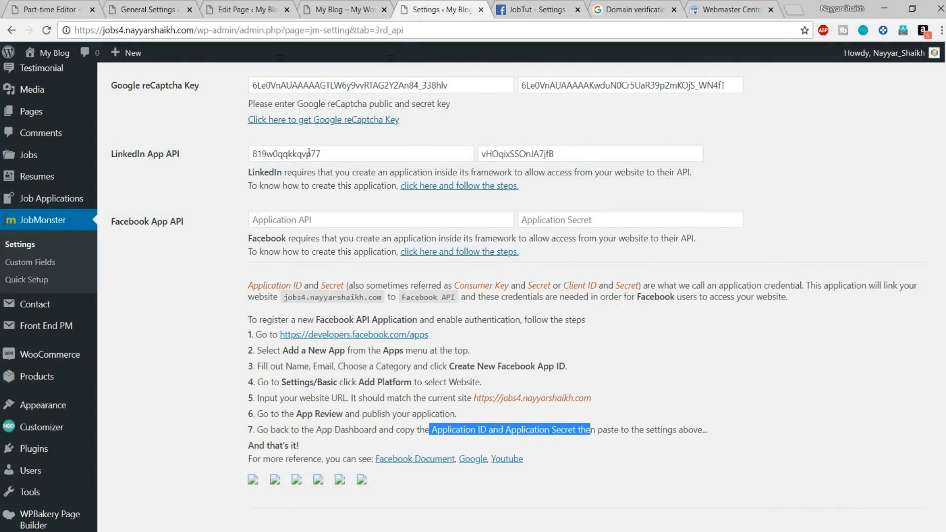
pyautogui.click(343, 220)
pyautogui.hotkey('ctrl', 'v')
pyautogui.click(563, 10)
pyautogui.doubleClick(609, 168)
pyautogui.hotkey('ctrl', 'c')
pyautogui.hotkey('ctrl', 'shift', 'Tab')
pyautogui.click(613, 221)
pyautogui.hotkey('ctrl', 'v')
pyautogui.scroll(-3, 648, 263)
pyautogui.click(127, 470)
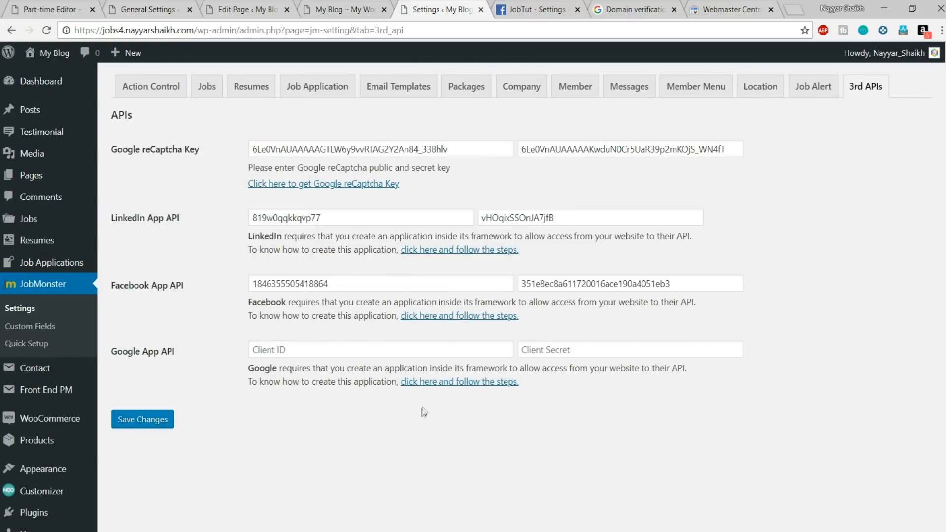
# Highlight the Google App API section and switch to the Google API credentials page
pyautogui.moveTo(174, 351); pyautogui.dragTo(111, 345)
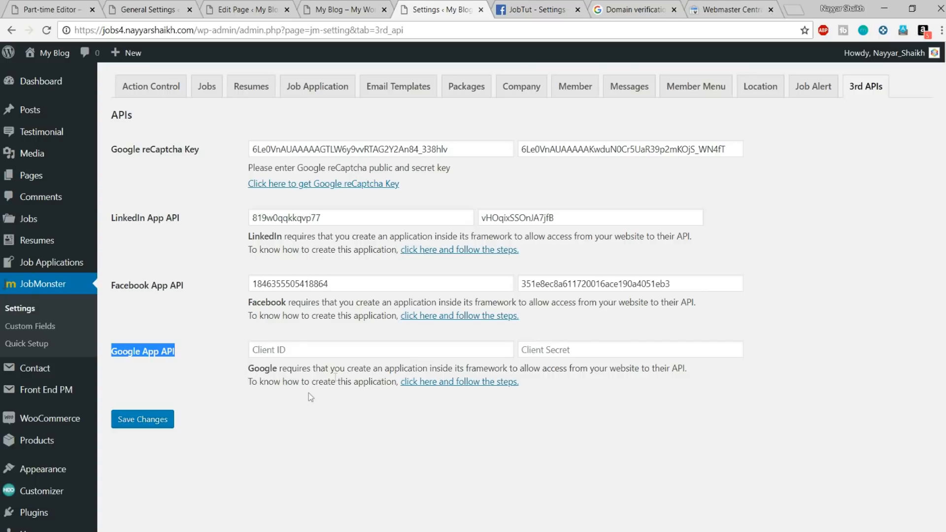
pyautogui.click(193, 370)
pyautogui.click(623, 6)
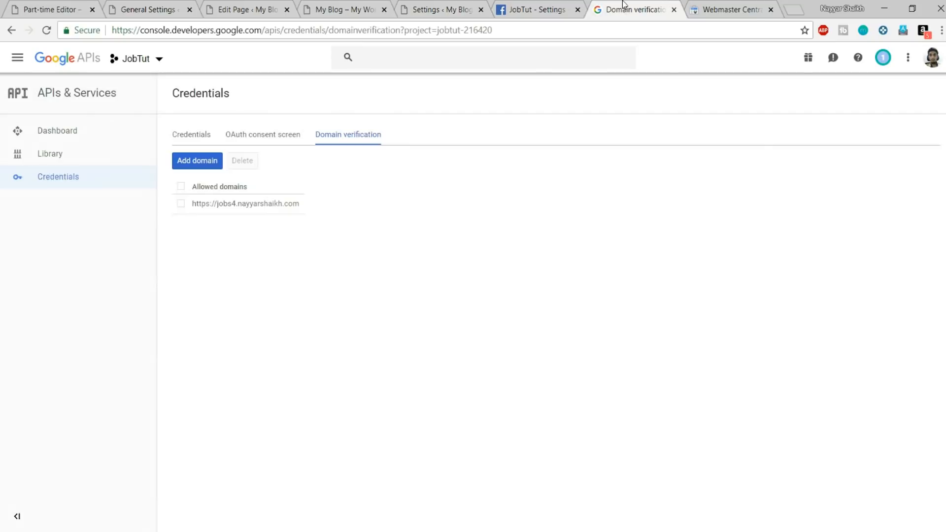
# Set the OAuth consent screen product name to JobTut and save it
pyautogui.click(261, 142)
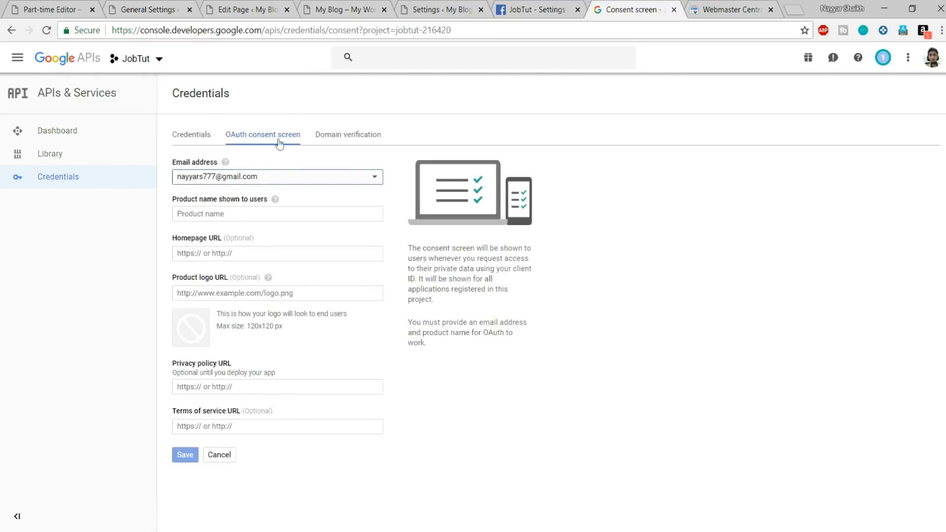
pyautogui.click(286, 214)
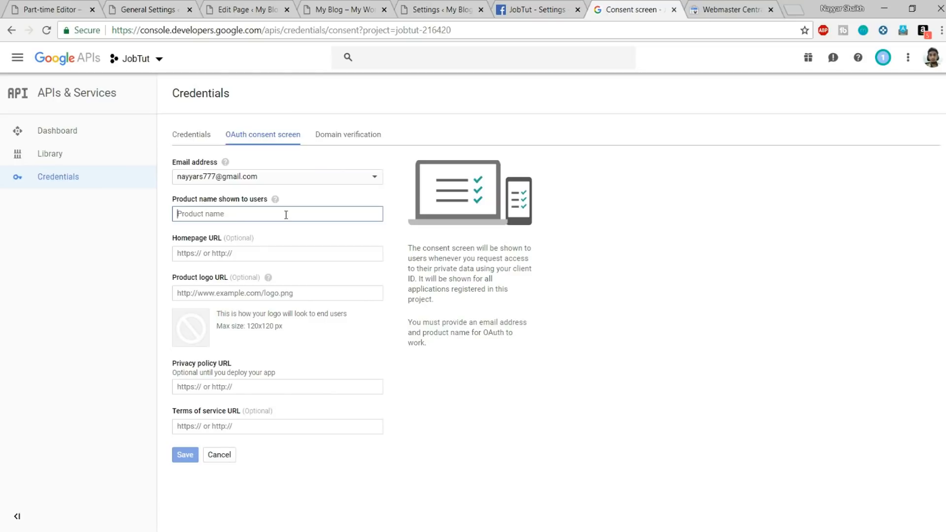
pyautogui.write('JobTut')
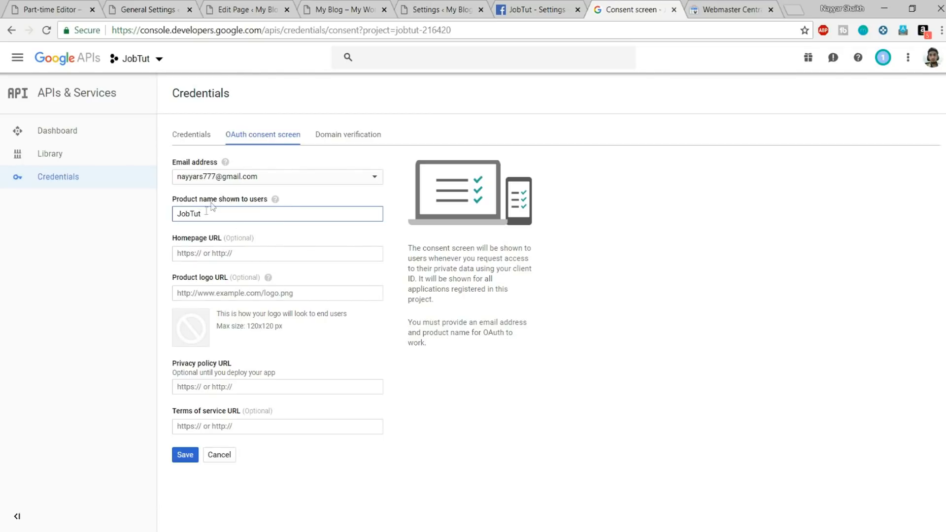
pyautogui.click(188, 454)
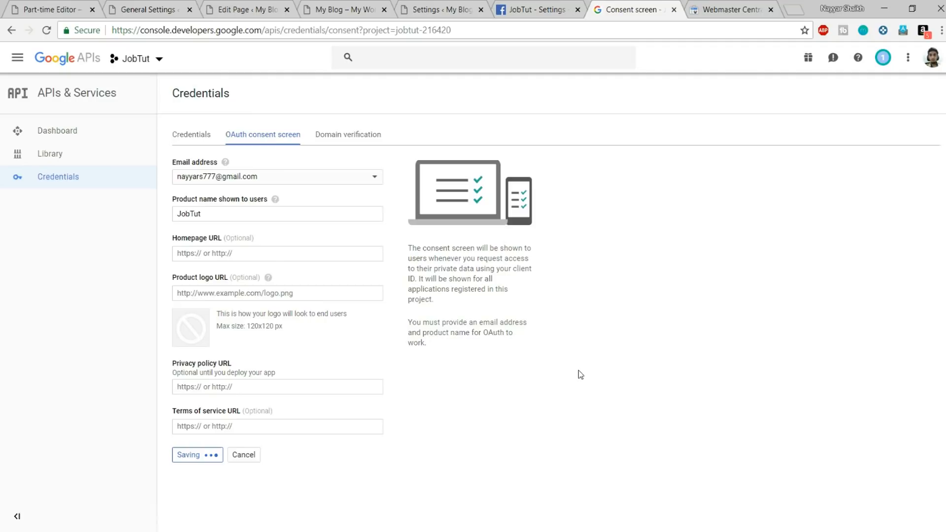
# Start a Web application OAuth client ID, keeping the default name Web client 1
pyautogui.click(219, 162)
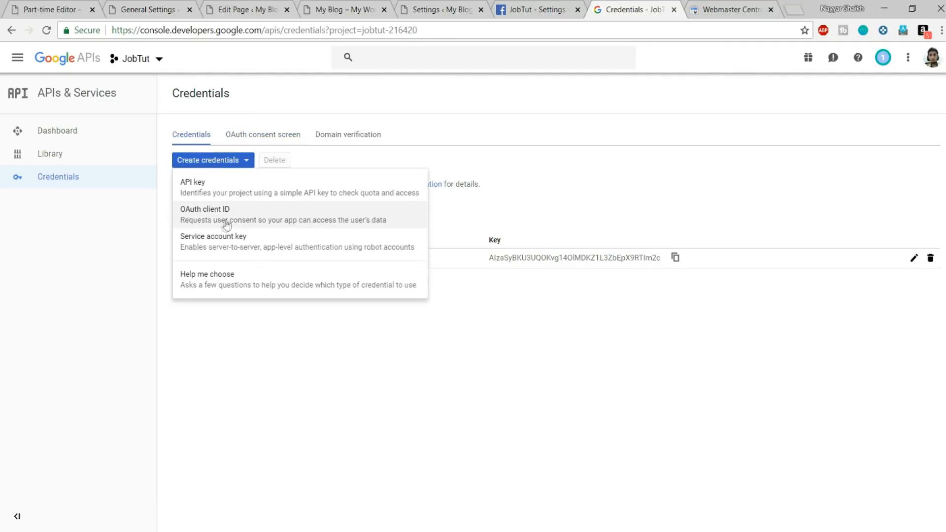
pyautogui.click(250, 220)
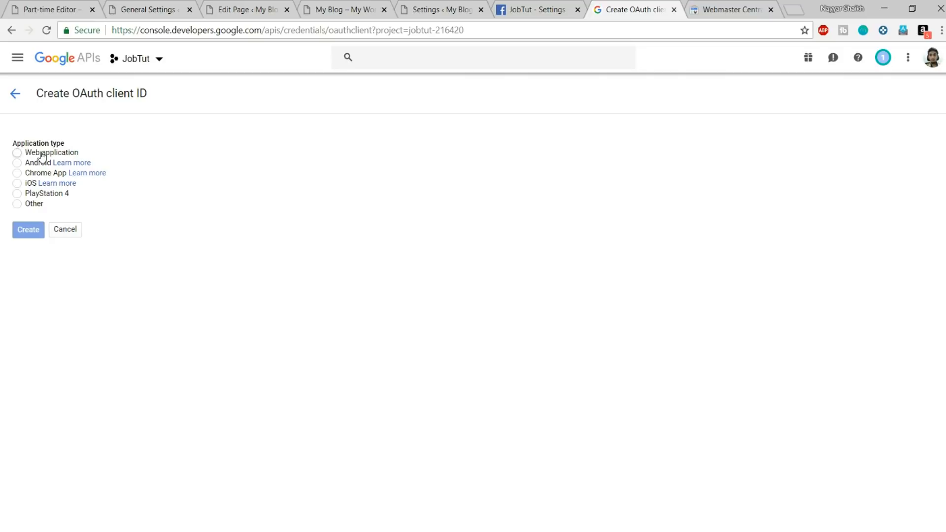
pyautogui.click(41, 157)
pyautogui.moveTo(89, 236); pyautogui.dragTo(13, 241)
pyautogui.write('JobTut')
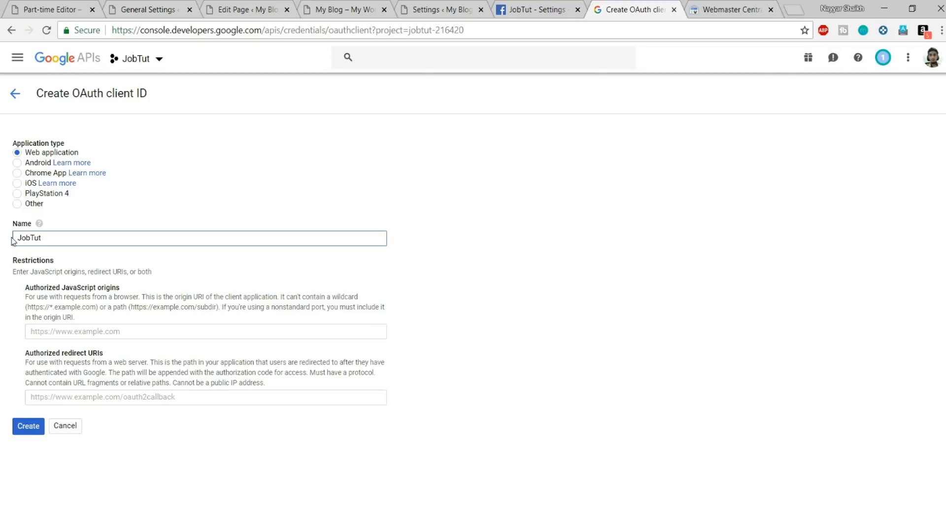
pyautogui.hotkey('ctrl', 'z')
pyautogui.click(17, 295)
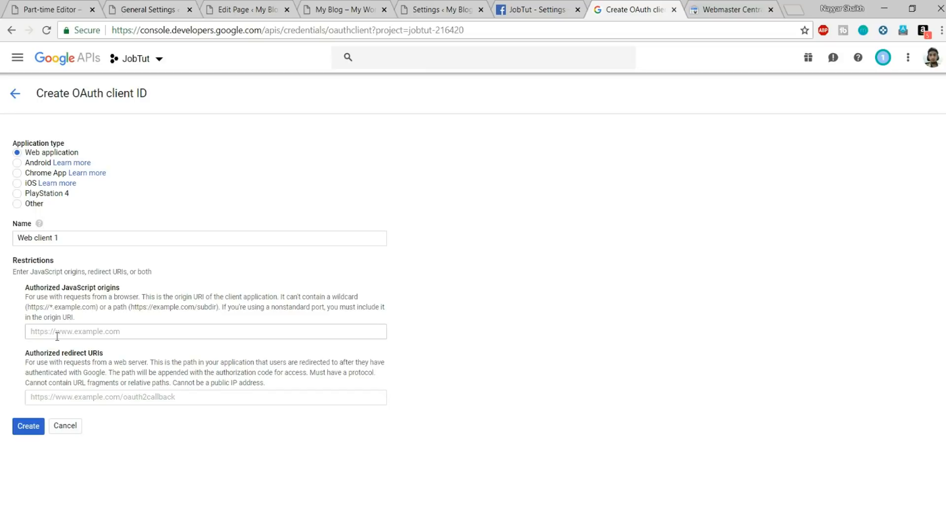
# Add the jobs site URL as an authorized JavaScript origin and redirect URI
pyautogui.click(84, 332)
pyautogui.hotkey('ctrl', 'v')
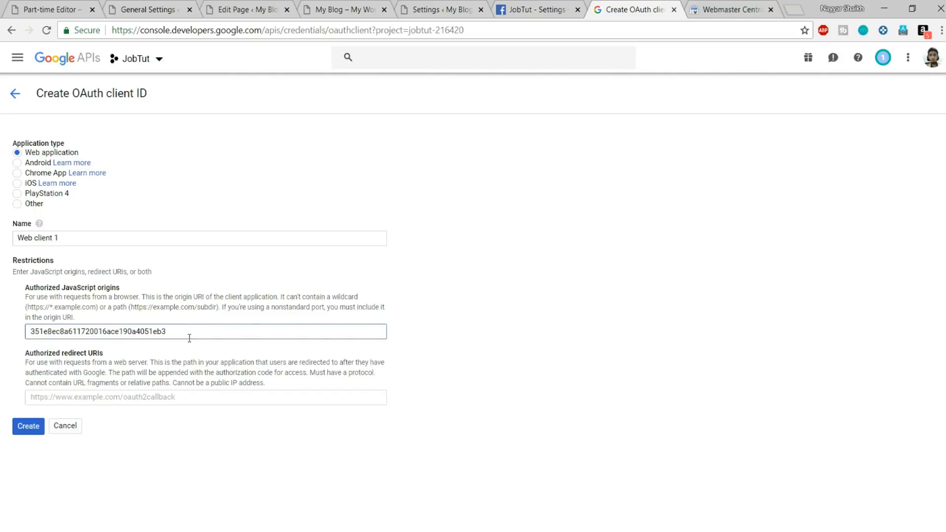
pyautogui.click(440, 7)
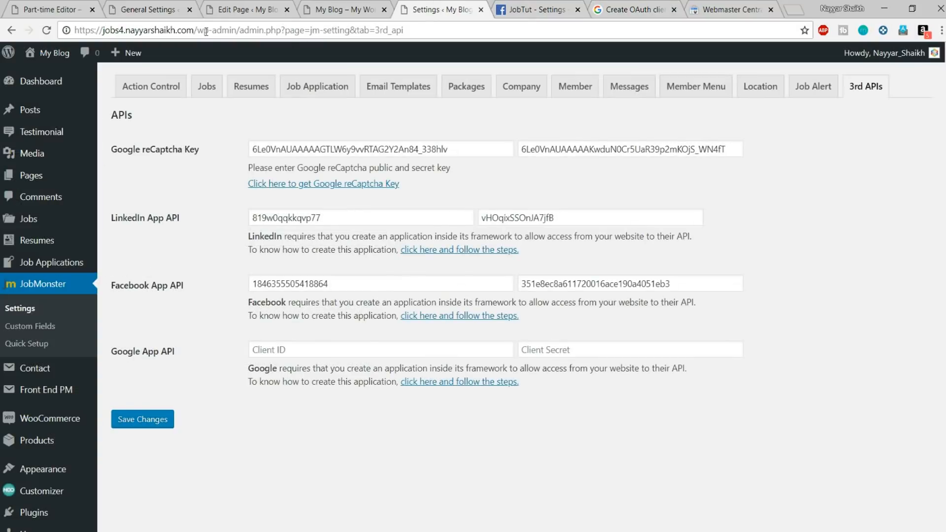
pyautogui.moveTo(196, 30); pyautogui.dragTo(75, 30)
pyautogui.hotkey('ctrl', 'c')
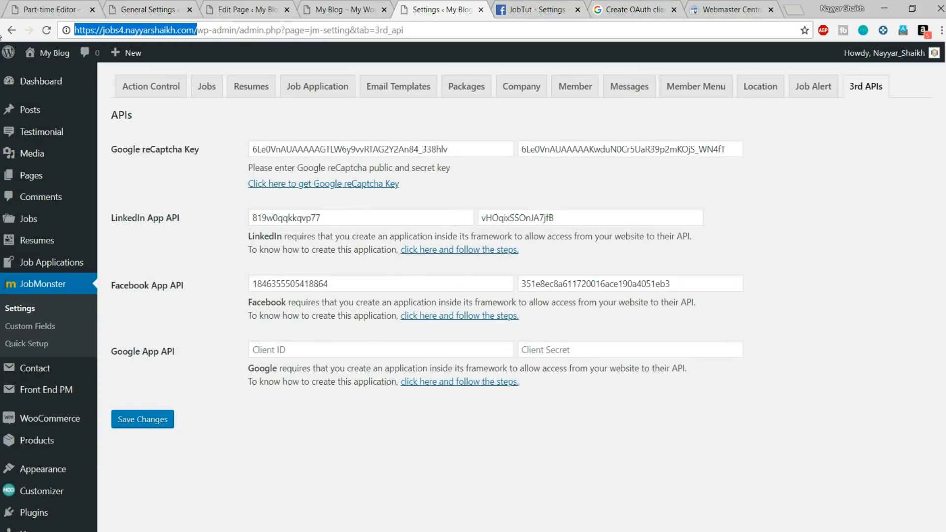
pyautogui.click(535, 6)
pyautogui.click(418, 6)
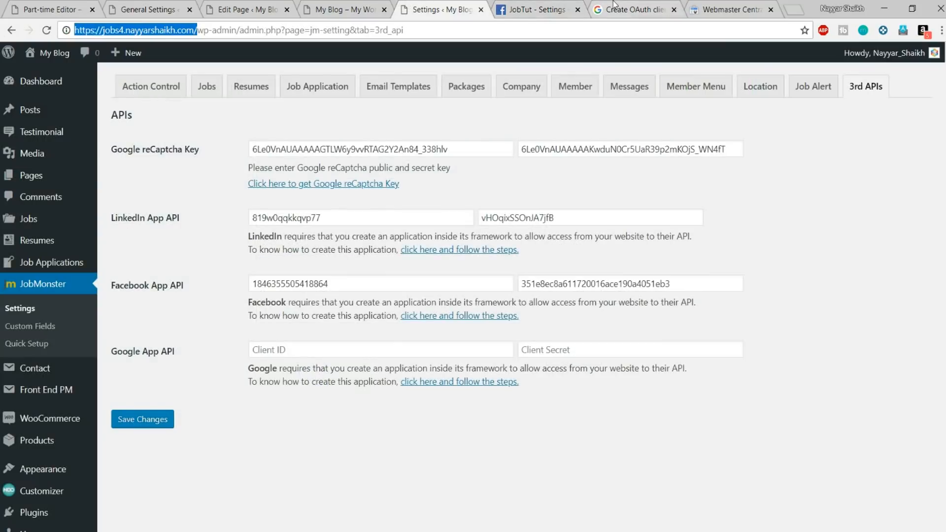
pyautogui.click(613, 5)
pyautogui.hotkey('ctrl', 'v')
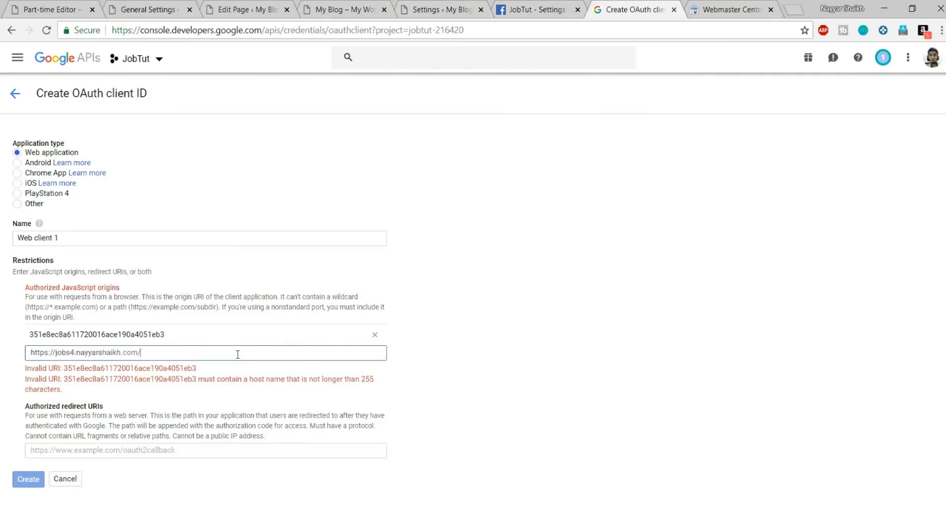
pyautogui.click(374, 335)
pyautogui.click(136, 430)
pyautogui.hotkey('ctrl', 'v')
pyautogui.press('Return')
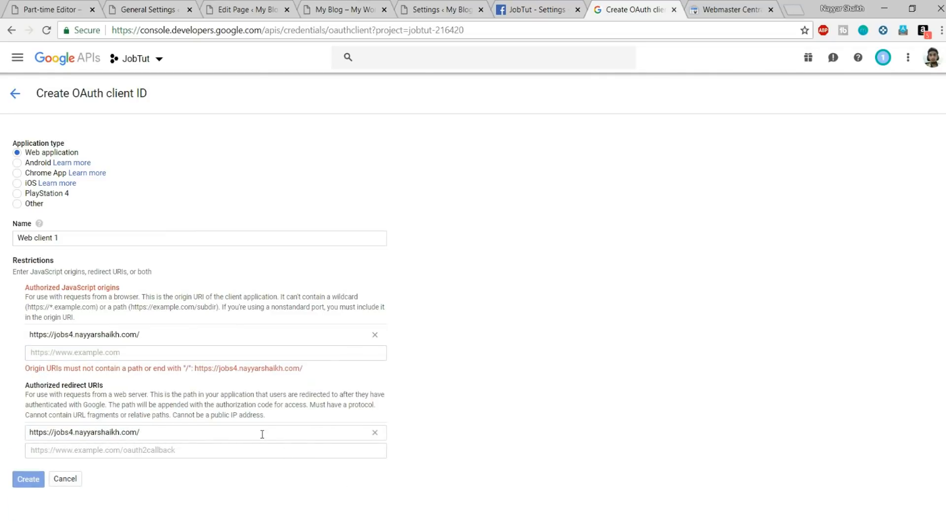
# Remove the trailing slash from the origin, correct the redirect URI, and create the client
pyautogui.click(169, 334)
pyautogui.click(181, 334)
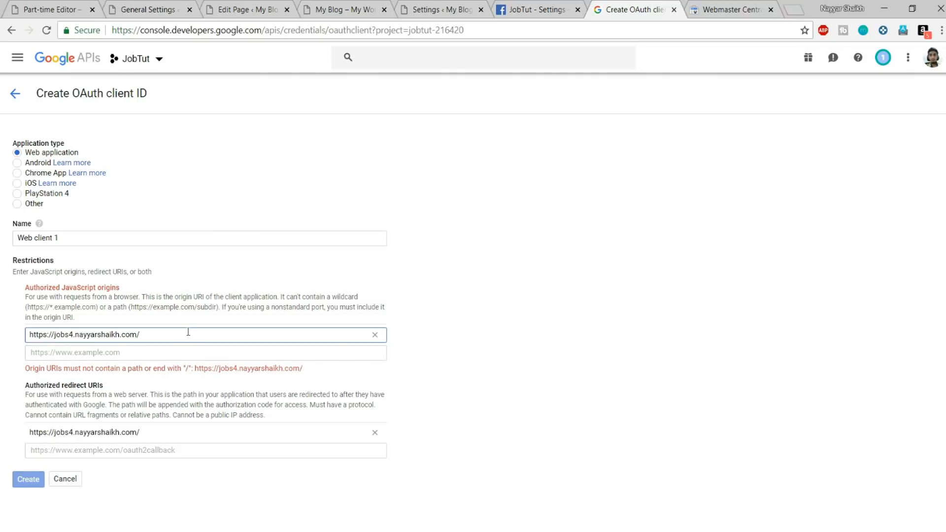
pyautogui.click(437, 338)
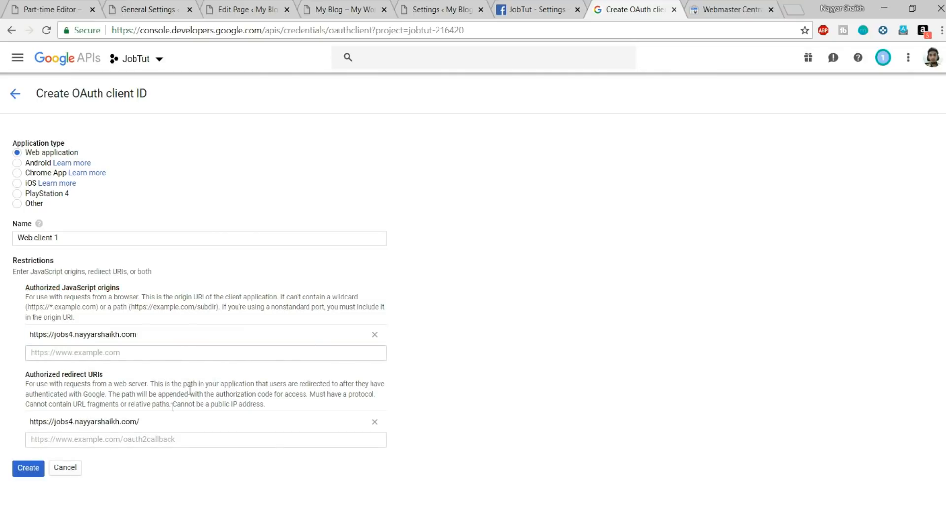
pyautogui.click(171, 424)
pyautogui.click(198, 423)
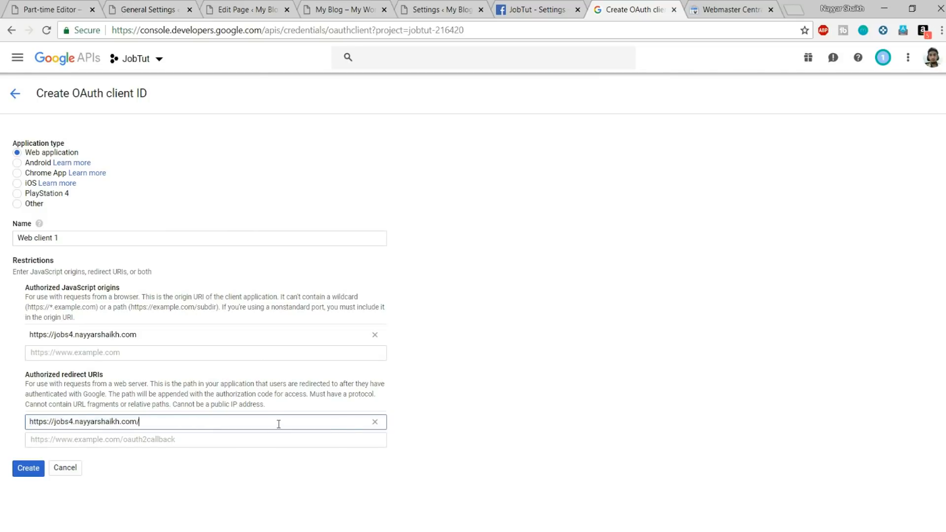
pyautogui.click(611, 448)
pyautogui.click(42, 472)
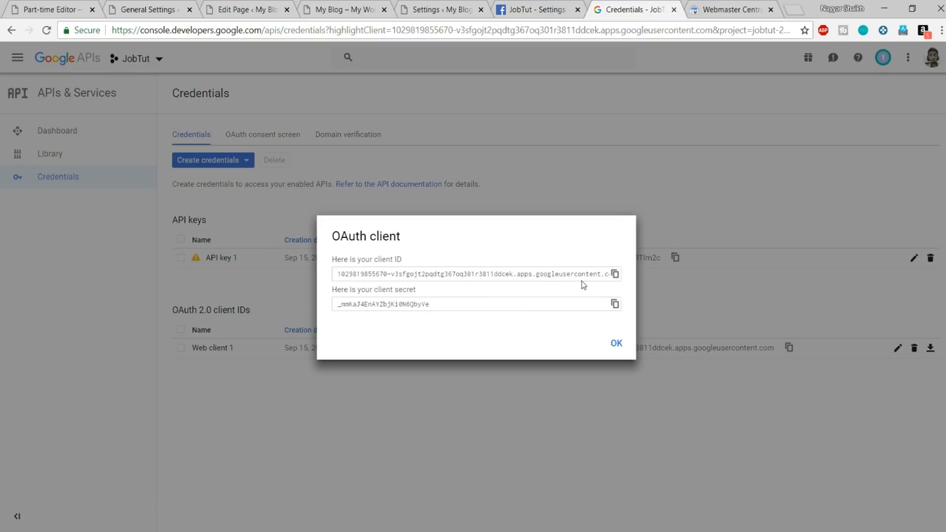
# Paste the Web client 1 client ID and secret into the Google App API fields and save
pyautogui.click(610, 278)
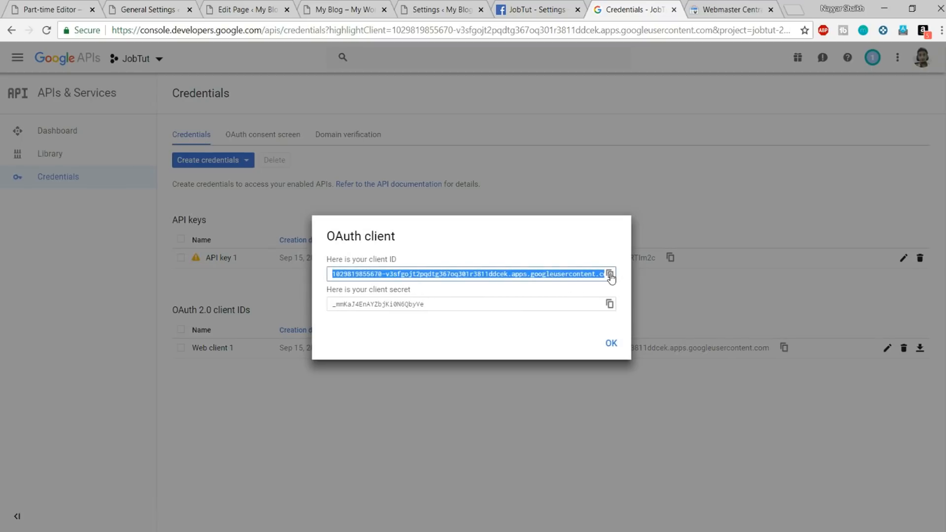
pyautogui.click(438, 9)
pyautogui.click(353, 283)
pyautogui.hotkey('ctrl', 'v')
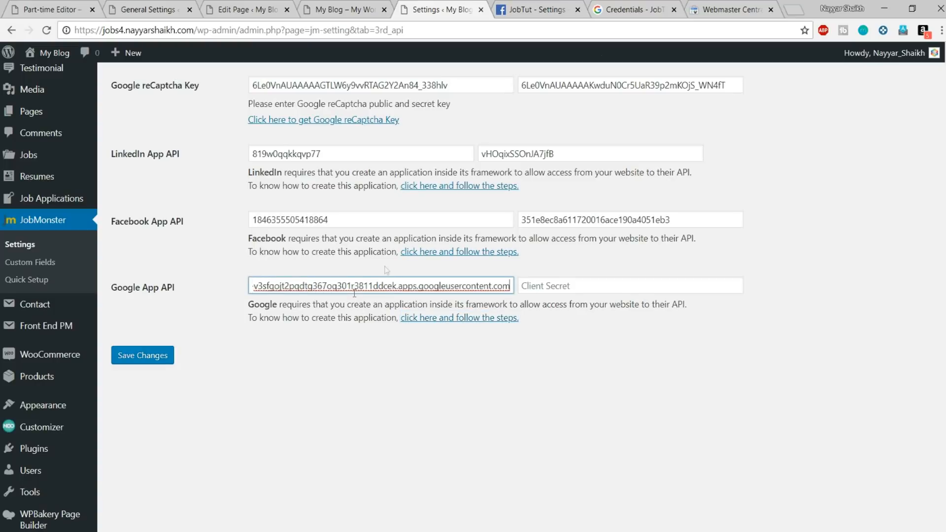
pyautogui.click(633, 9)
pyautogui.click(614, 304)
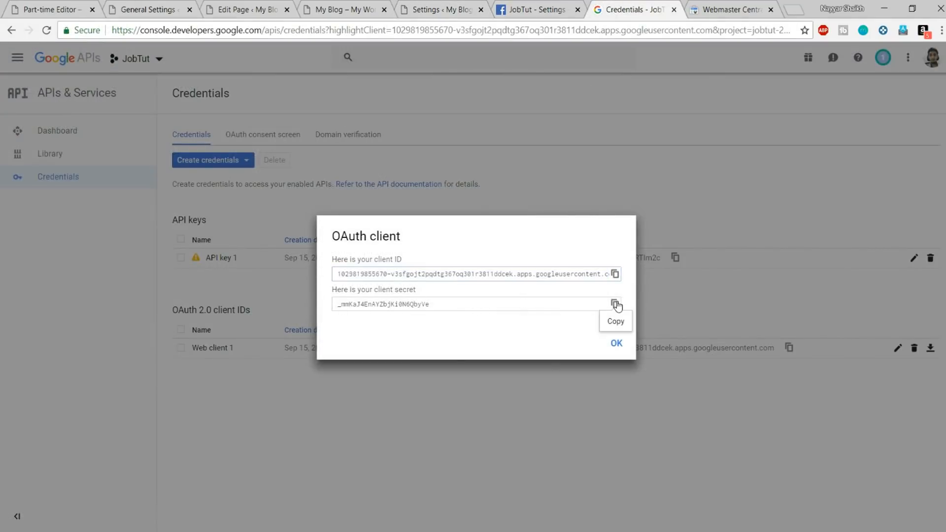
pyautogui.click(438, 10)
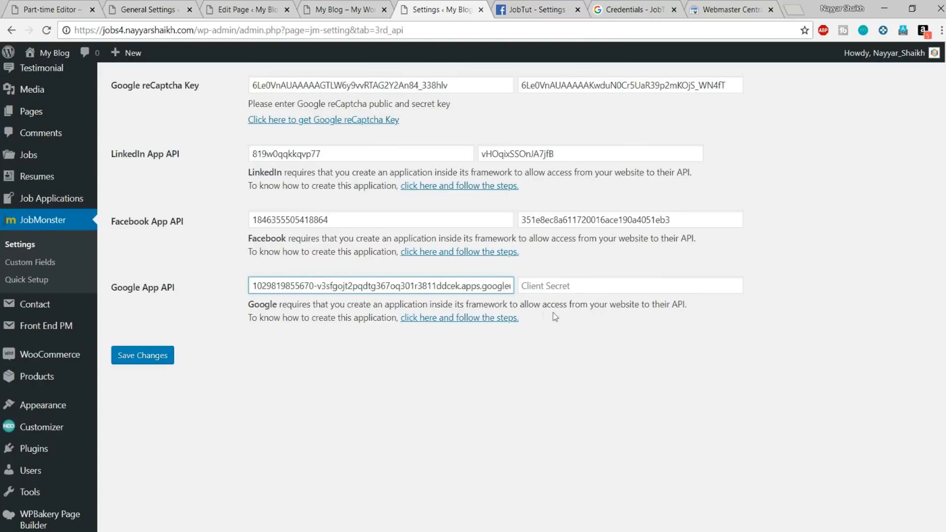
pyautogui.doubleClick(574, 289)
pyautogui.hotkey('ctrl', 'v')
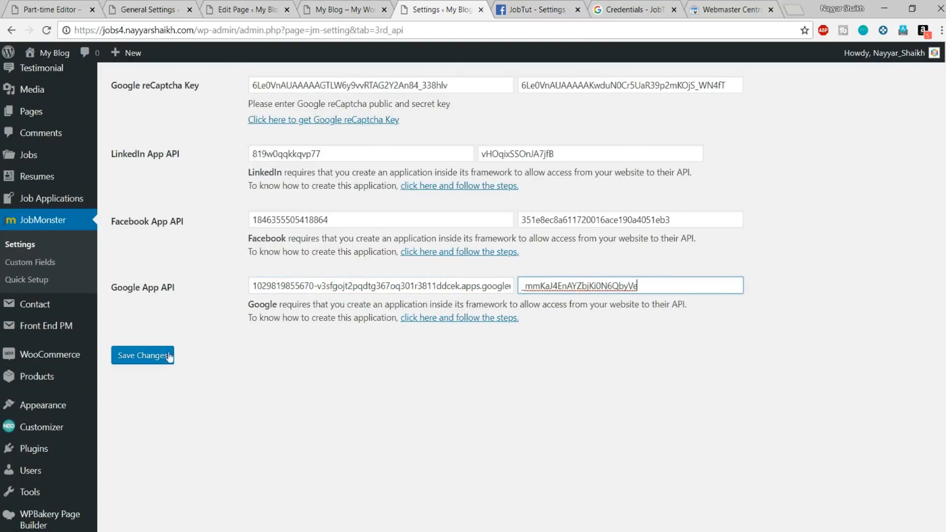
pyautogui.click(152, 356)
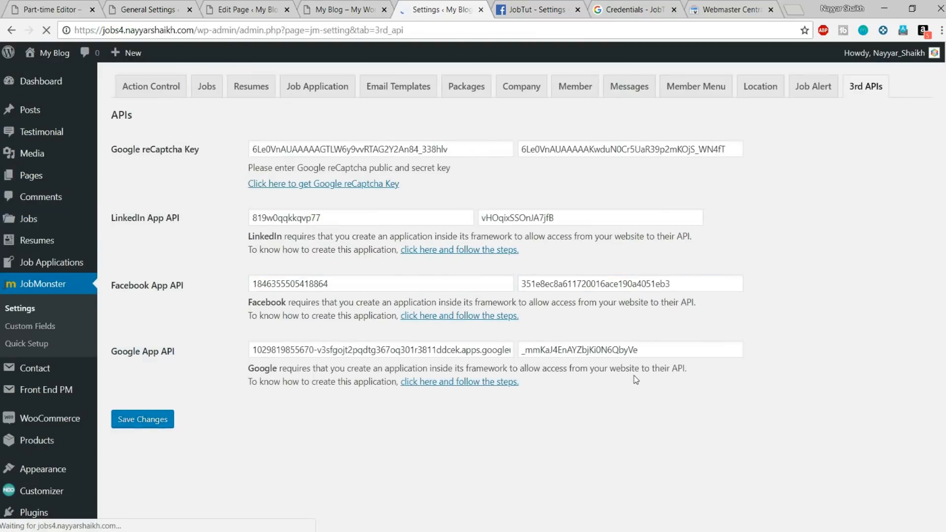
# Close the Facebook app, Google credentials and webmaster tabs
pyautogui.click(579, 8)
pyautogui.click(579, 9)
pyautogui.click(578, 9)
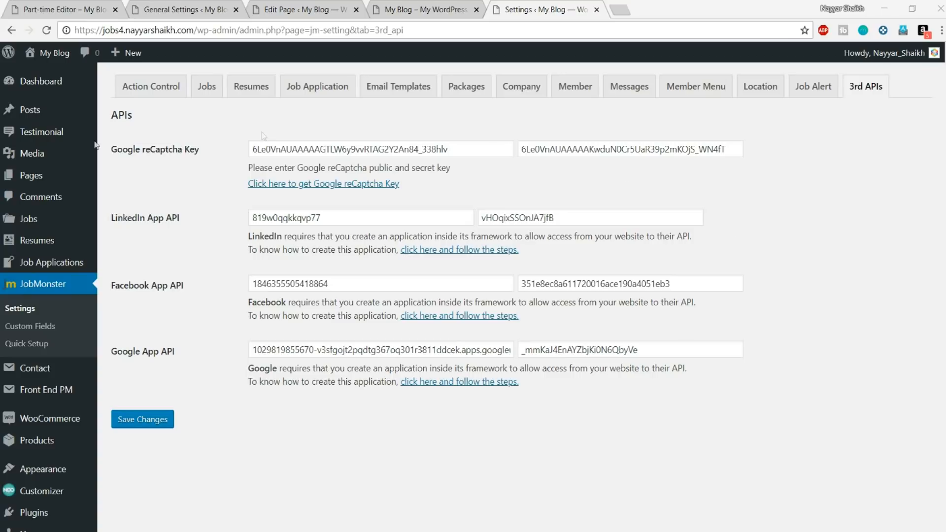
# Add a new product titled Free
pyautogui.scroll(-3, 25, 275)
pyautogui.moveTo(44, 292)
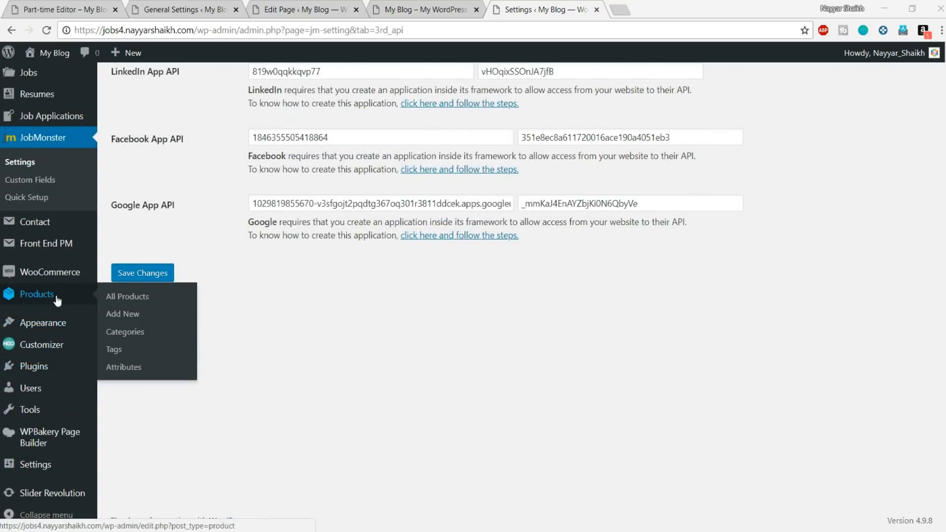
pyautogui.click(131, 315)
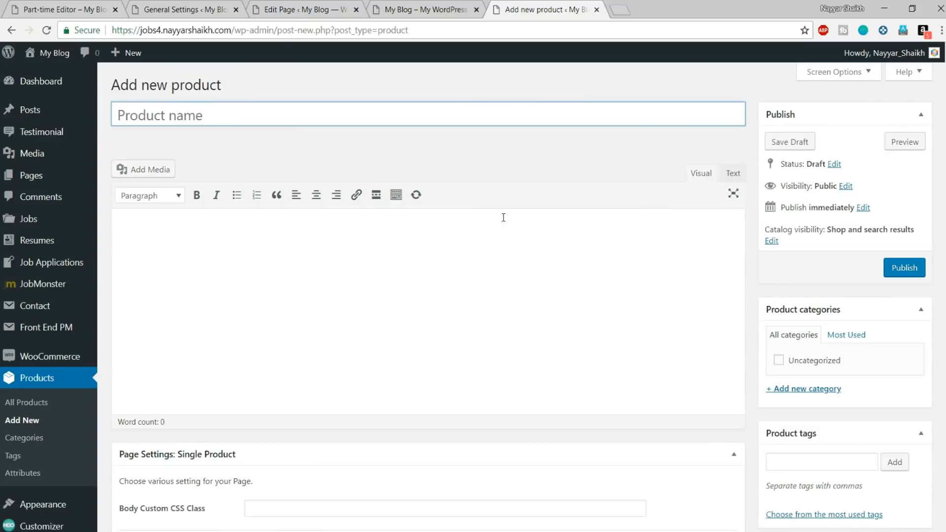
pyautogui.write('Free')
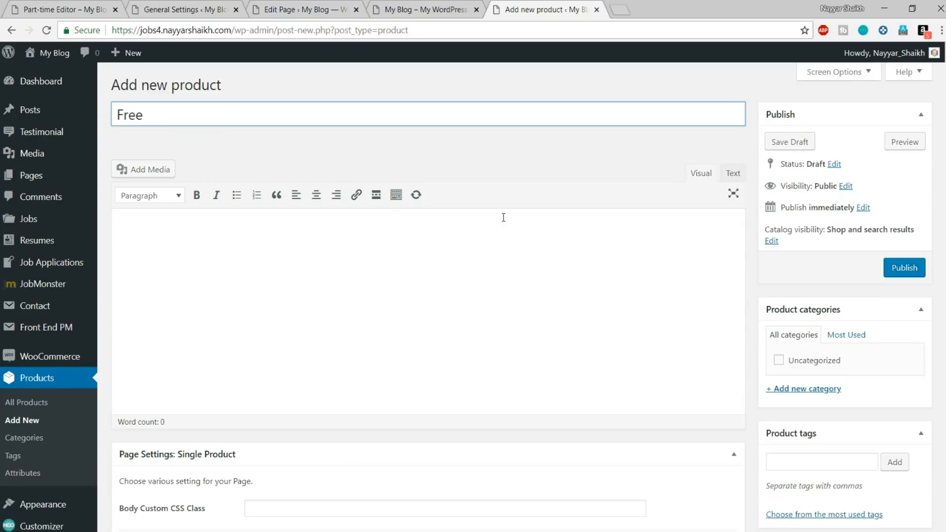
pyautogui.click(281, 236)
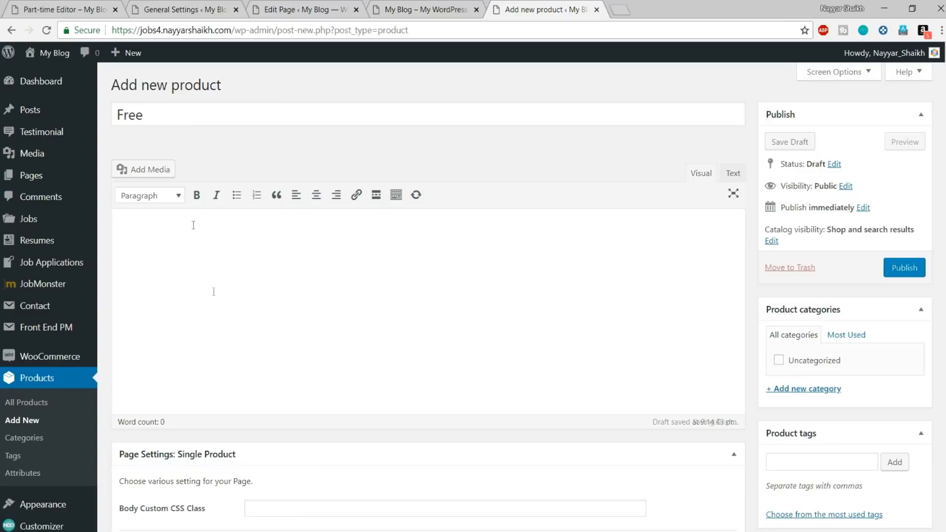
# Generate Lorem ipsum on lipsum.com and paste the first paragraph as Free's description
pyautogui.click(620, 9)
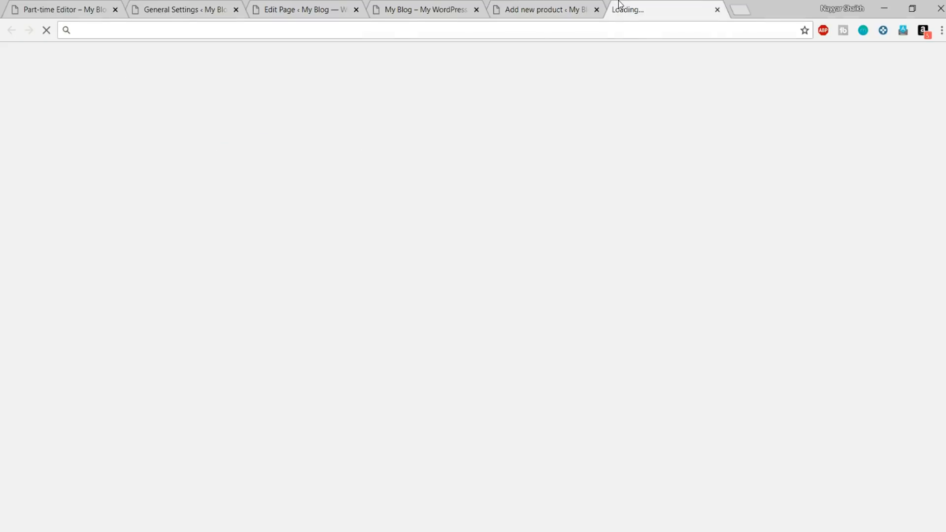
pyautogui.write('lips')
pyautogui.press('Return')
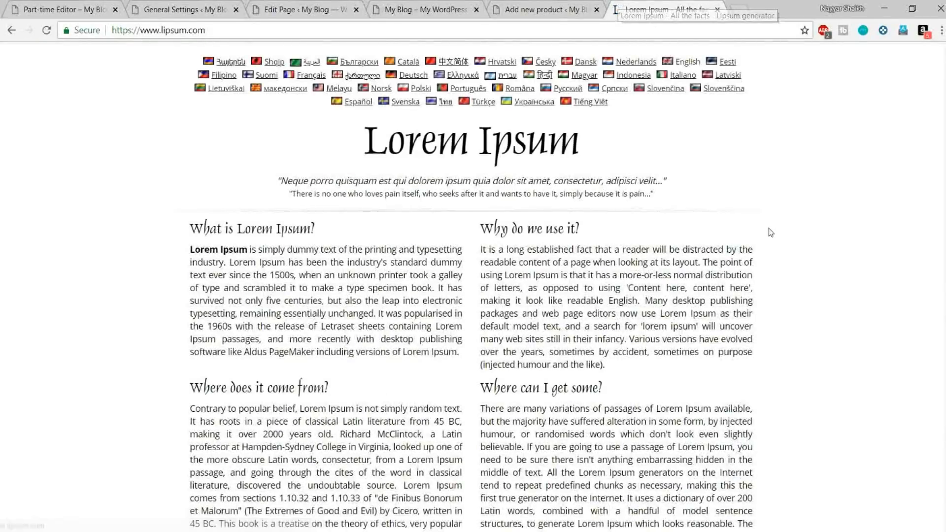
pyautogui.scroll(-5, 764, 283)
pyautogui.click(655, 162)
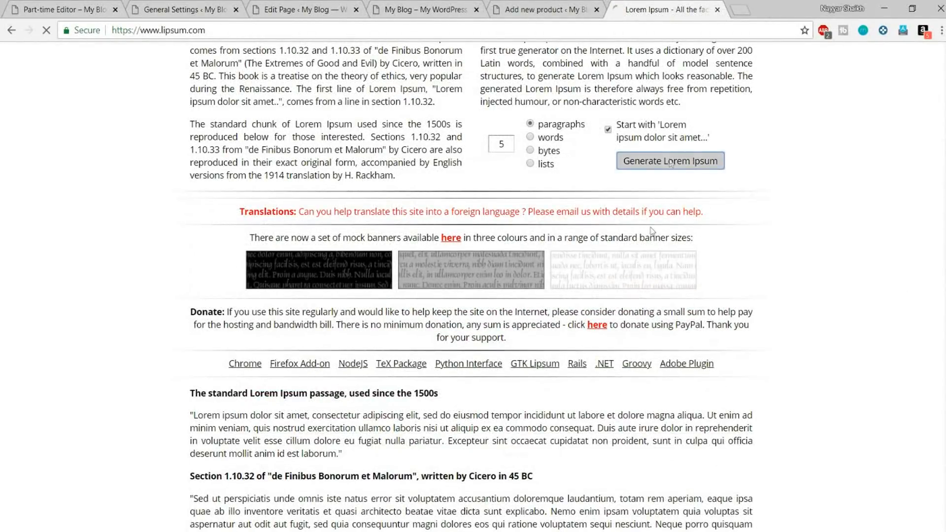
pyautogui.scroll(2, 650, 260)
pyautogui.moveTo(190, 225); pyautogui.dragTo(456, 241)
pyautogui.hotkey('ctrl', 'c')
pyautogui.click(551, 8)
pyautogui.hotkey('ctrl', 'v')
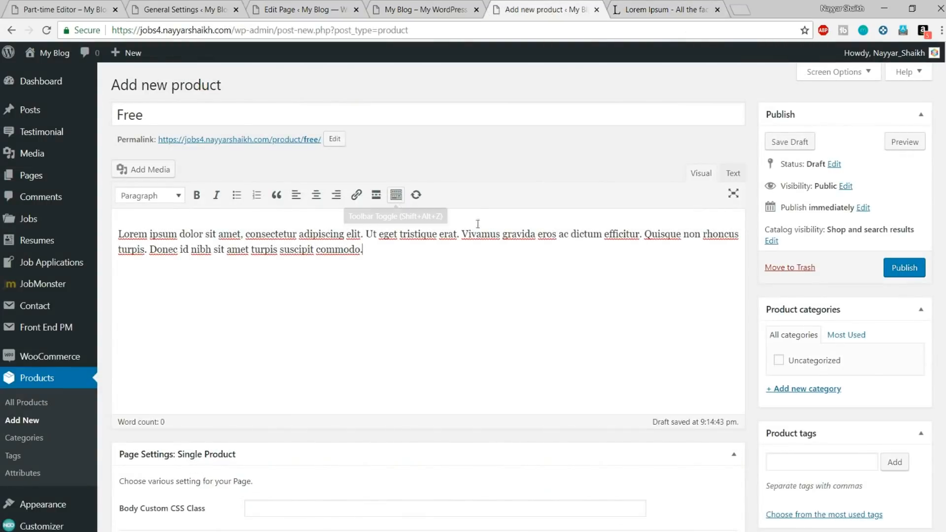
pyautogui.scroll(-5, 526, 253)
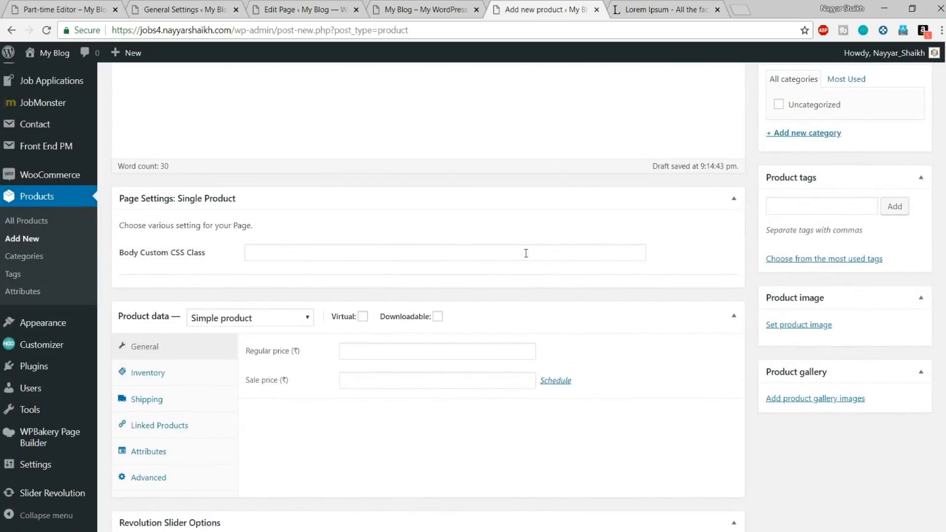
# Make Free a Job Package with a regular price of 0
pyautogui.scroll(-2, 525, 253)
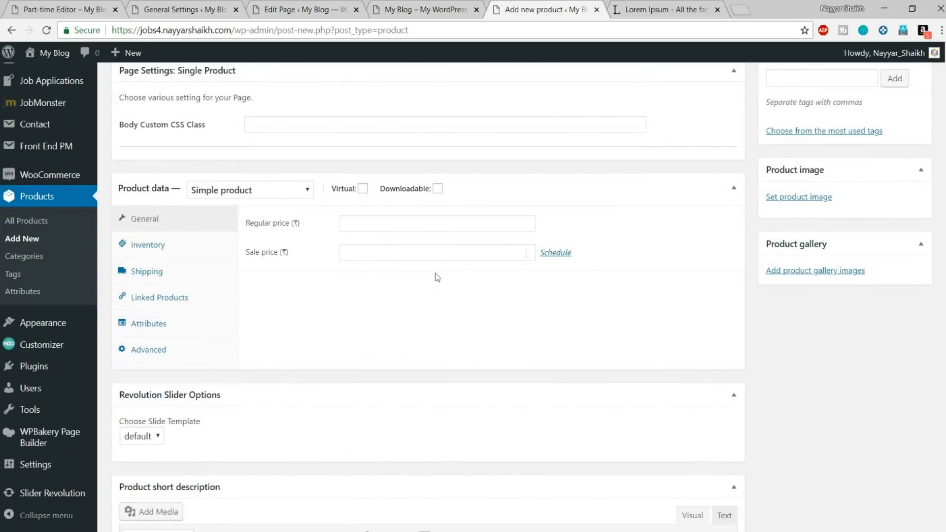
pyautogui.click(250, 191)
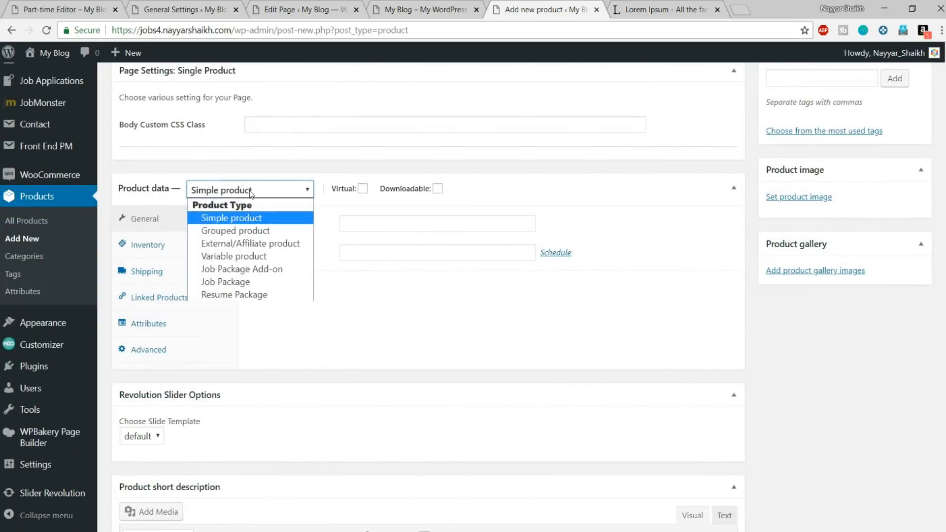
pyautogui.click(258, 283)
pyautogui.click(373, 220)
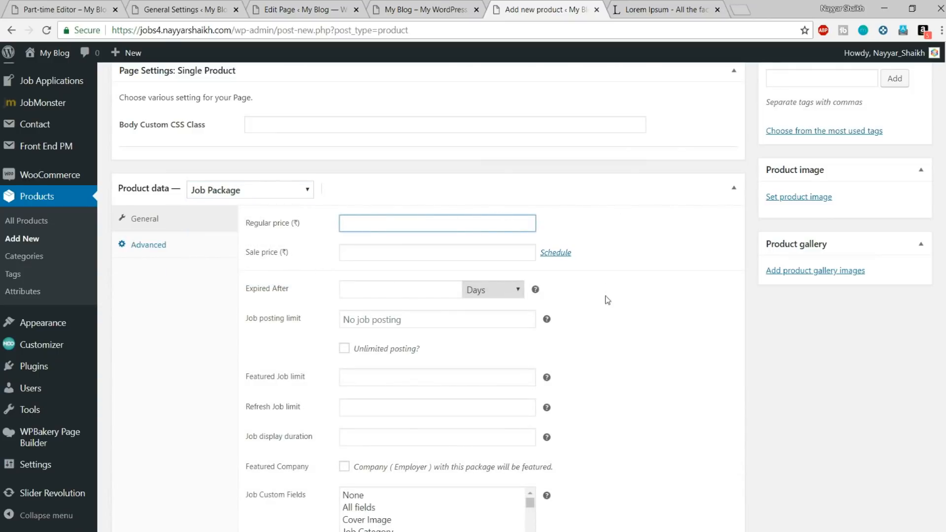
pyautogui.scroll(6, 606, 302)
pyautogui.scroll(-9, 483, 285)
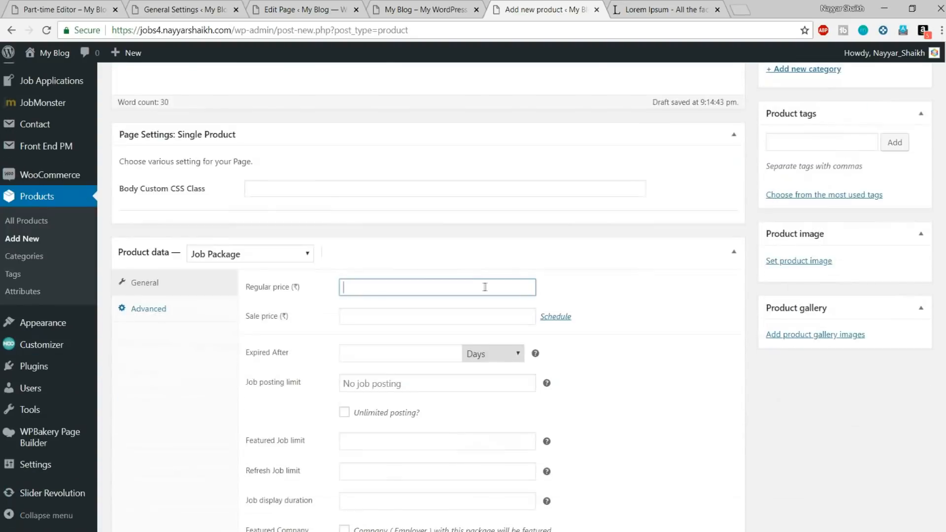
pyautogui.write('0')
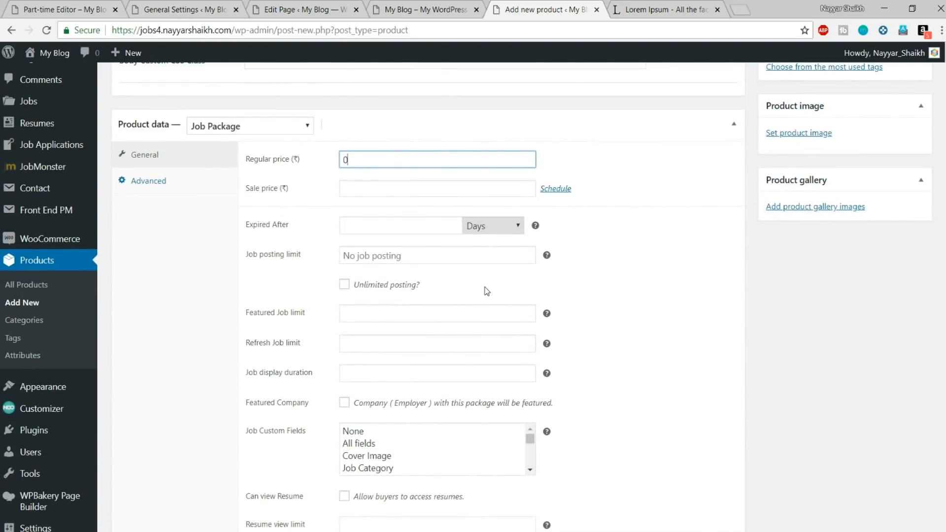
pyautogui.click(622, 270)
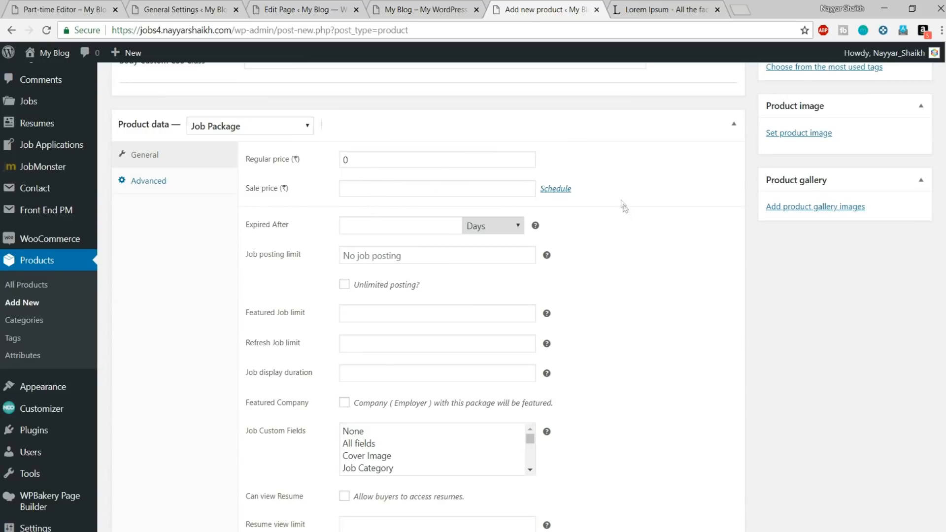
# Set job posting limit 1, featured and refresh limits 0, and display duration 7
pyautogui.click(382, 255)
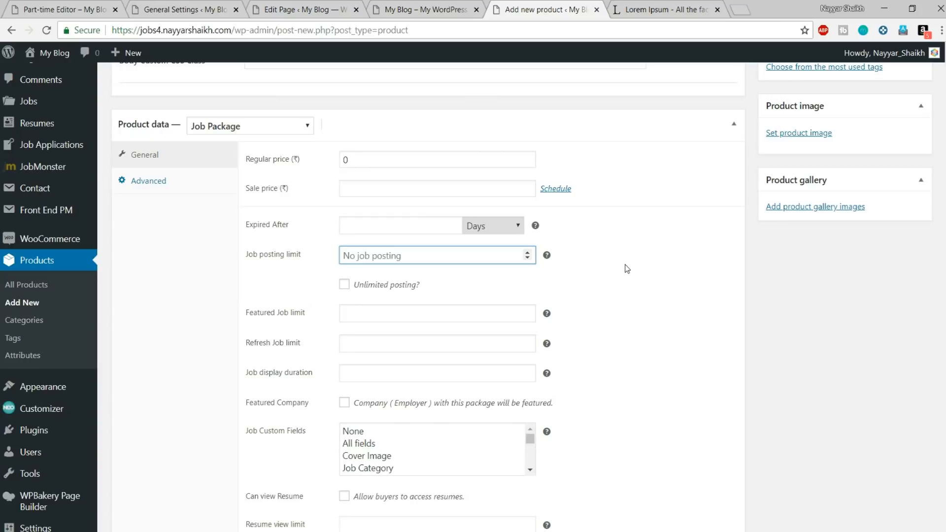
pyautogui.write('1')
pyautogui.click(413, 313)
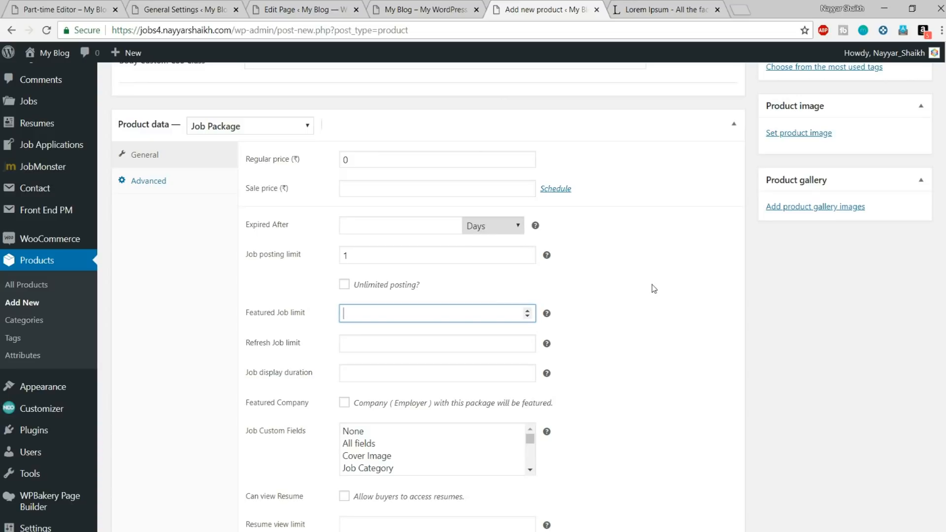
pyautogui.write('0')
pyautogui.press('Tab')
pyautogui.write('0')
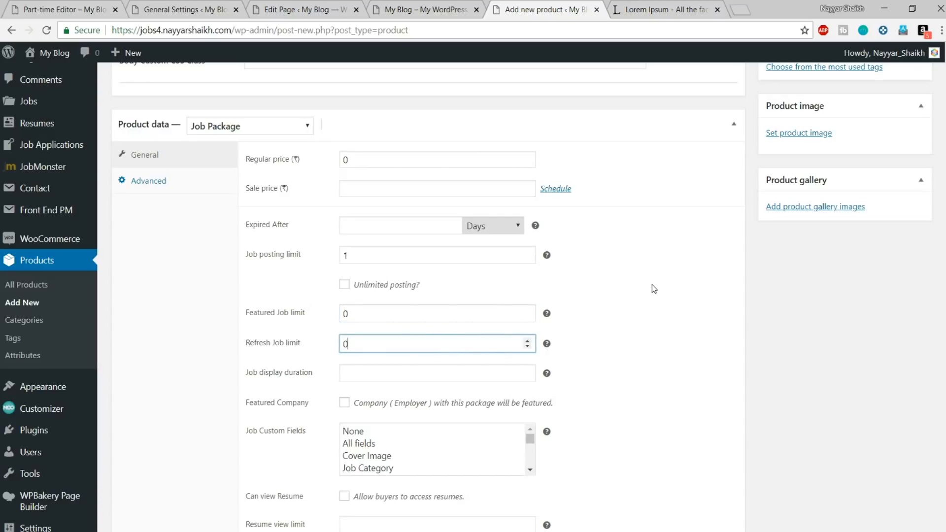
pyautogui.press('Tab')
pyautogui.write('7')
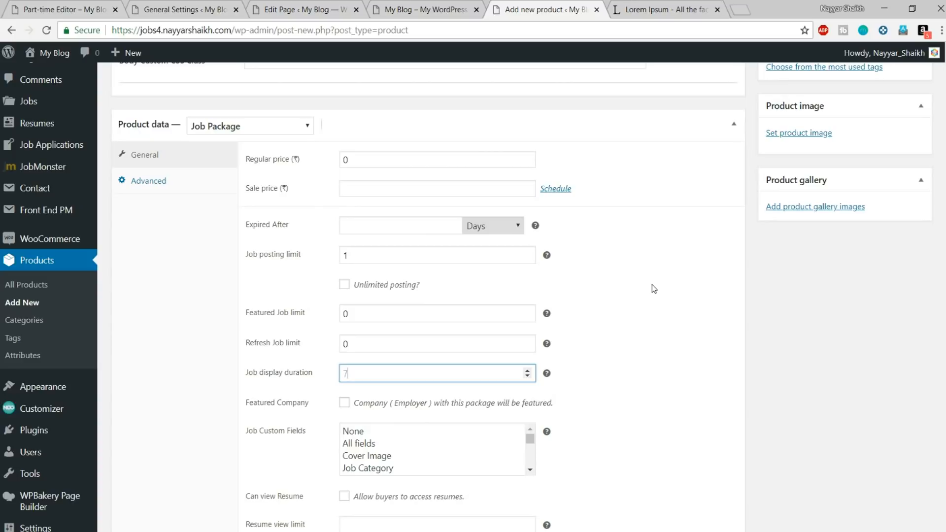
pyautogui.click(746, 256)
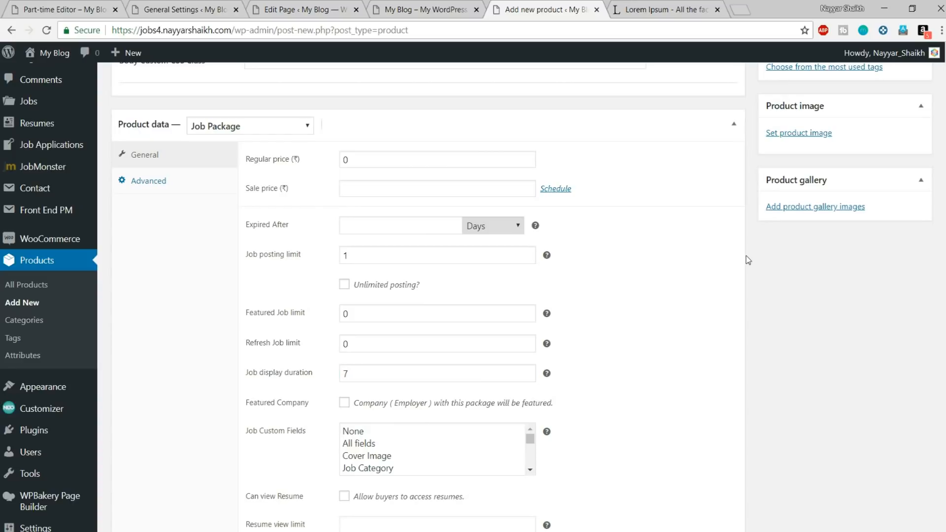
# Set Expired After (Days) to 7 and recheck the Featured and Refresh Job limits
pyautogui.moveTo(283, 225); pyautogui.dragTo(255, 227)
pyautogui.click(407, 231)
pyautogui.write('7')
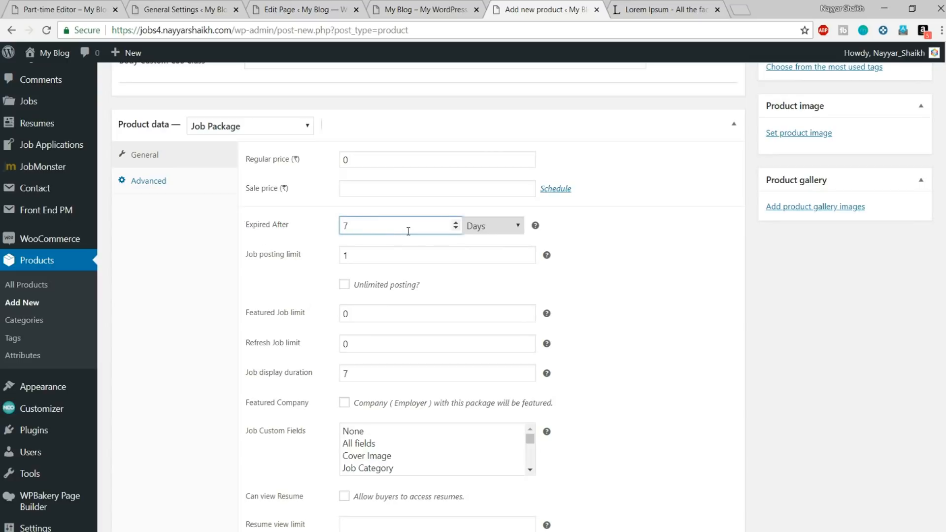
pyautogui.click(657, 251)
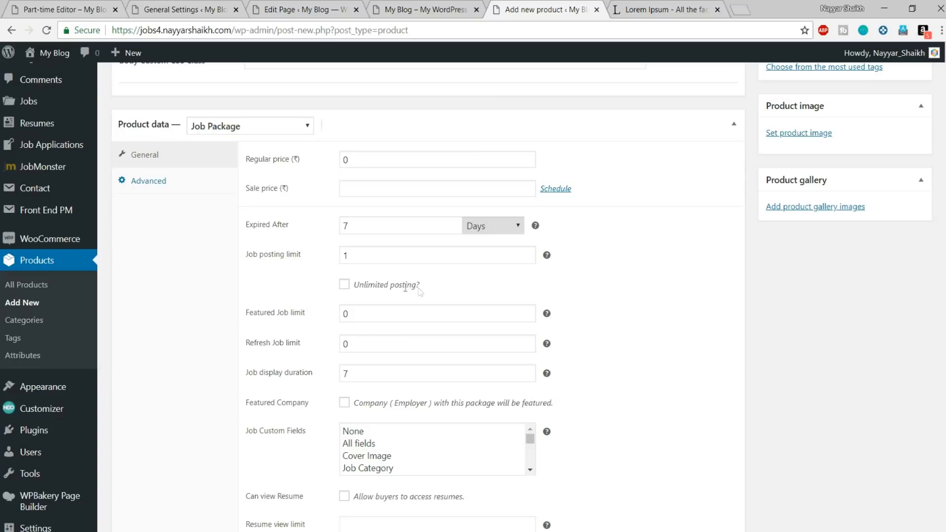
pyautogui.scroll(-1, 685, 289)
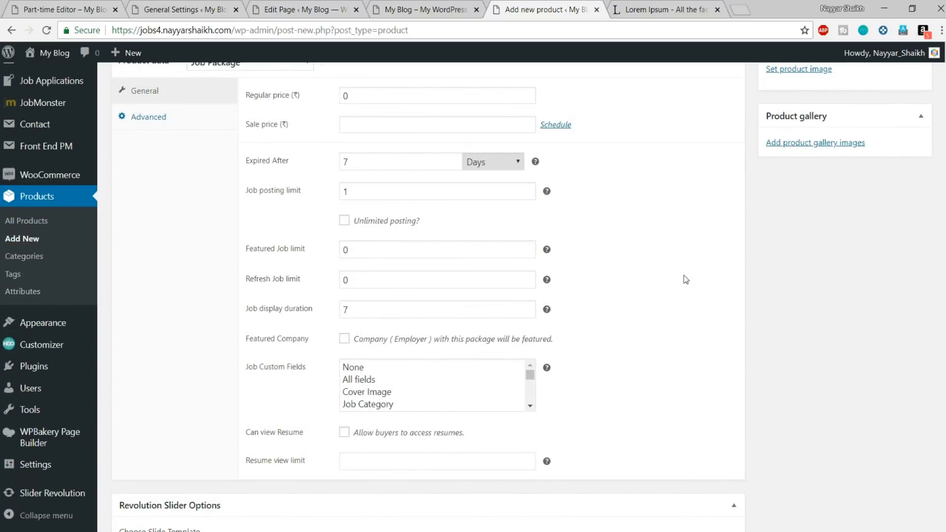
pyautogui.scroll(2, 703, 299)
pyautogui.scroll(-1, 591, 284)
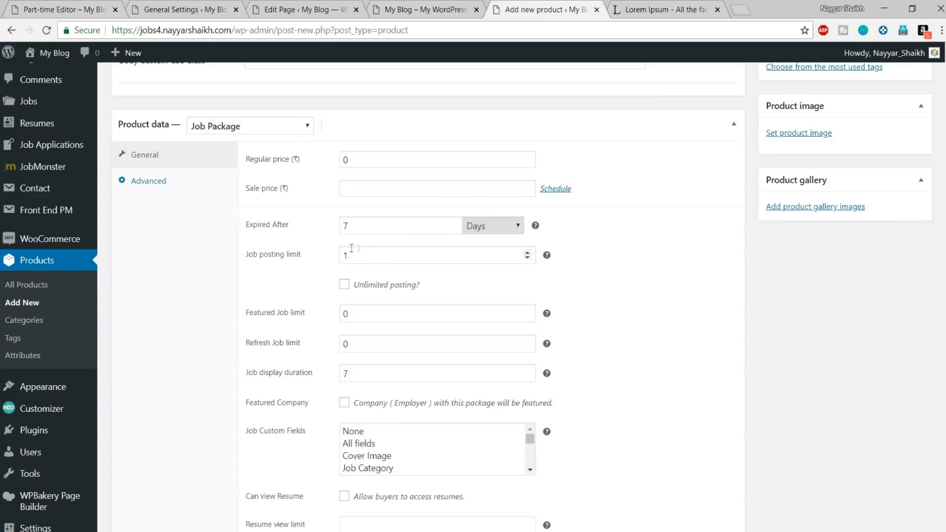
pyautogui.click(267, 318)
pyautogui.moveTo(253, 343); pyautogui.dragTo(304, 347)
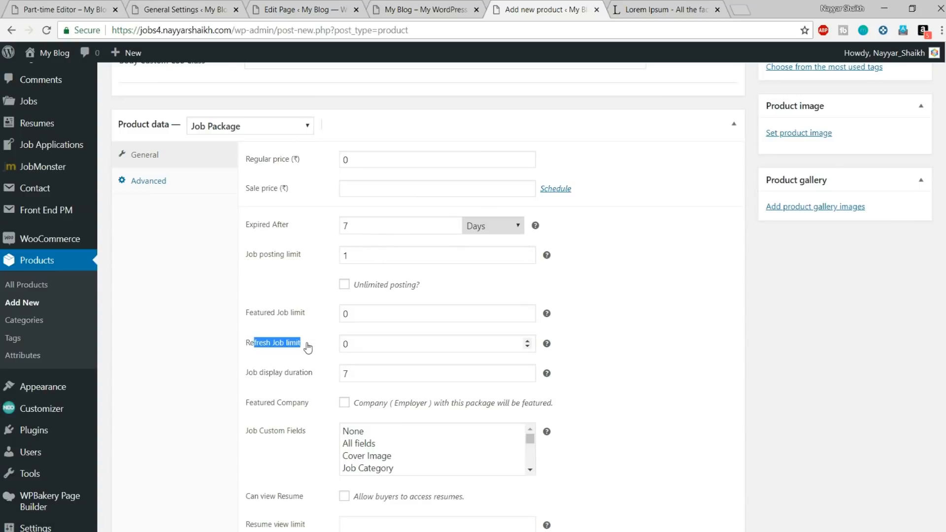
pyautogui.click(317, 343)
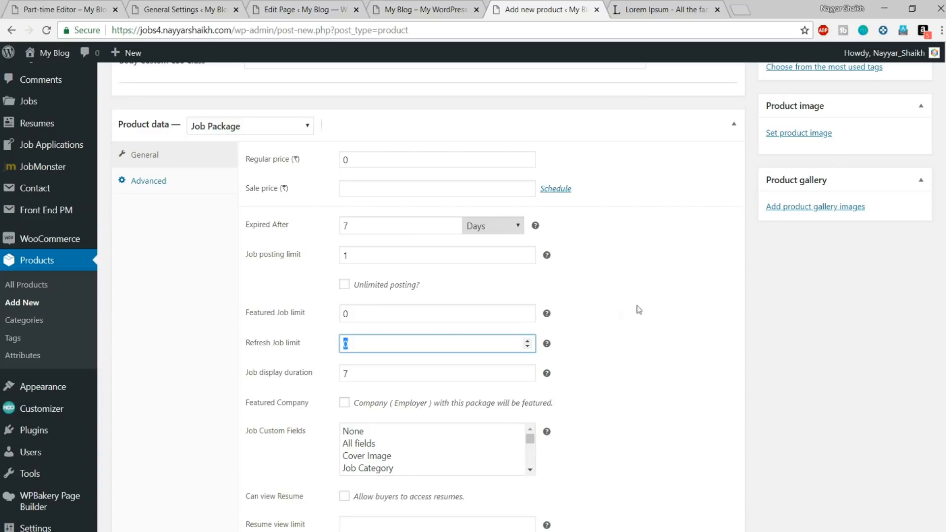
# Select All fields in the Job Custom Fields list
pyautogui.scroll(-1, 640, 320)
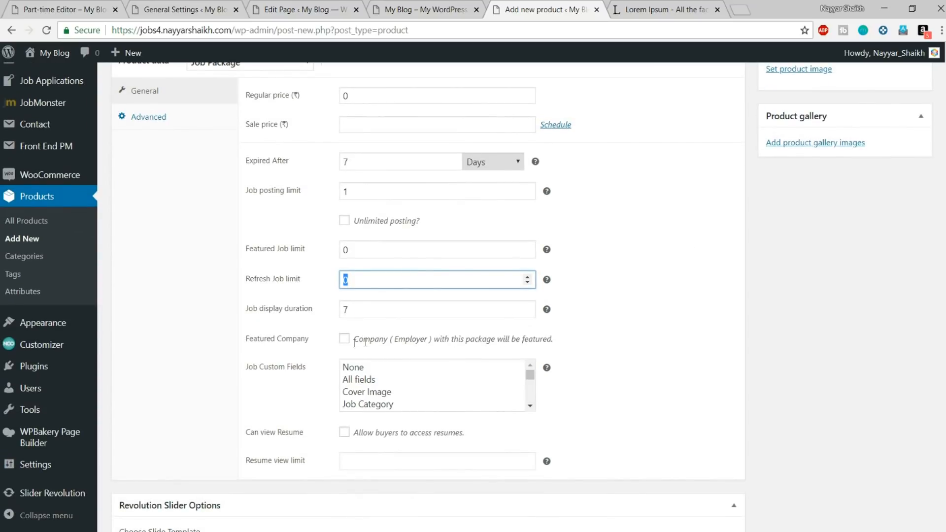
pyautogui.scroll(-1, 644, 363)
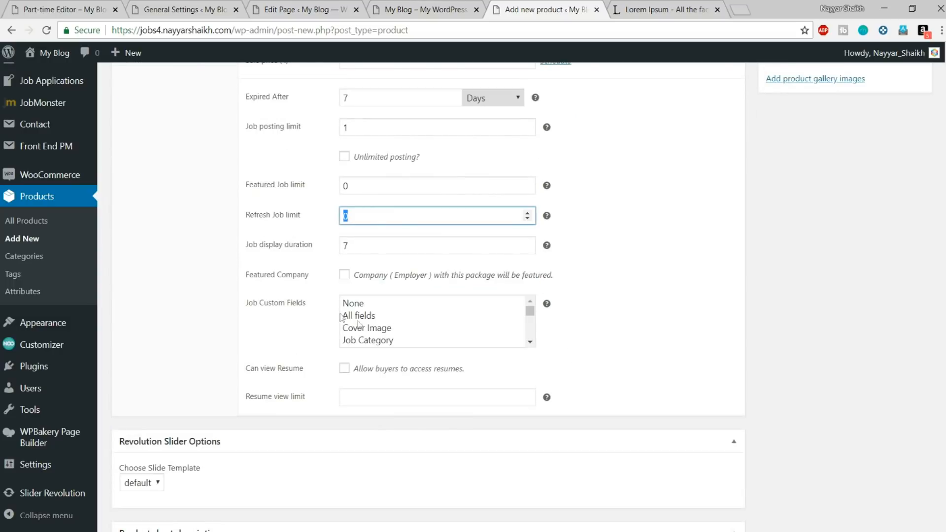
pyautogui.scroll(-1, 371, 329)
pyautogui.scroll(1, 371, 331)
pyautogui.scroll(-2, 452, 332)
pyautogui.scroll(2, 452, 332)
pyautogui.click(391, 328)
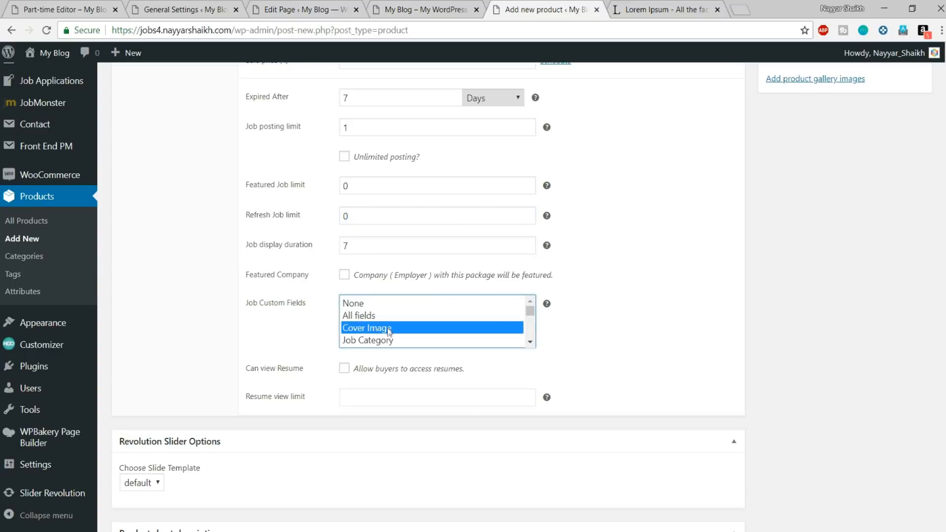
pyautogui.scroll(-2, 391, 331)
pyautogui.click(387, 326)
pyautogui.click(374, 339)
pyautogui.click(374, 328)
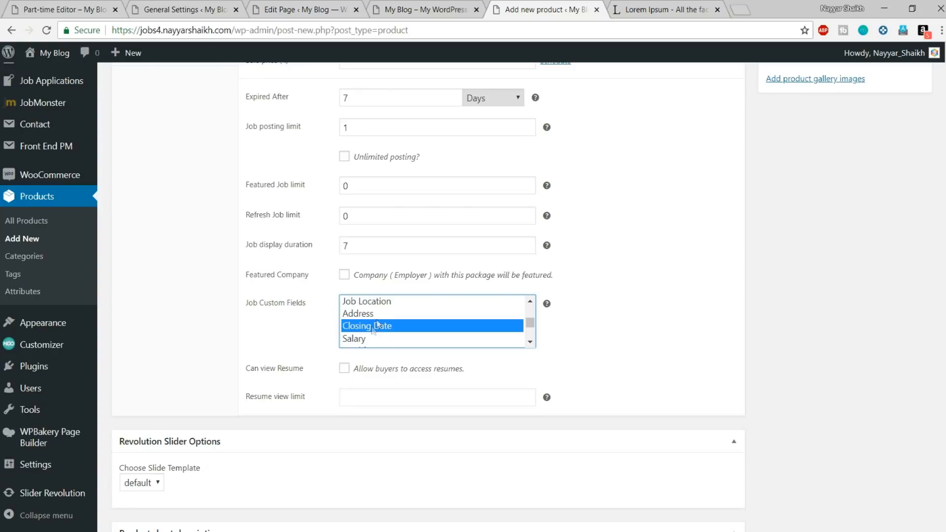
pyautogui.scroll(1, 408, 329)
pyautogui.scroll(2, 407, 329)
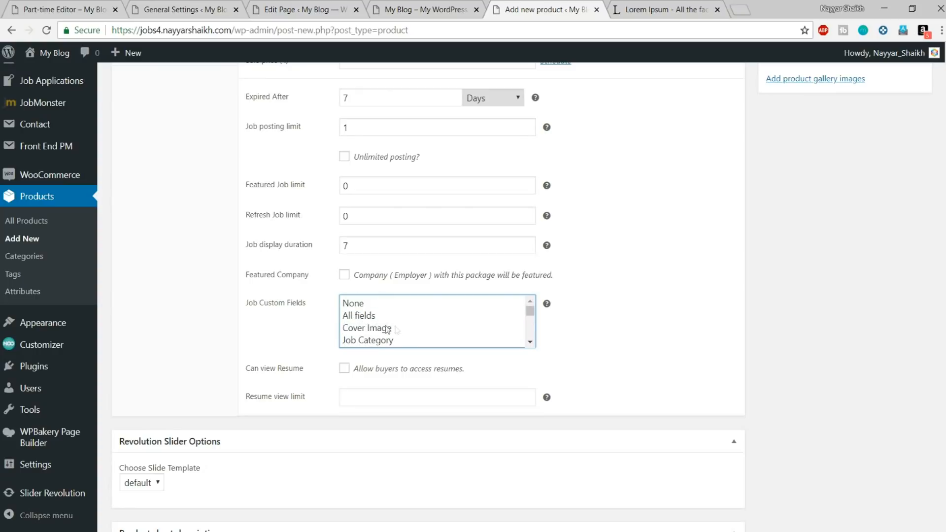
pyautogui.click(375, 317)
pyautogui.scroll(-3, 394, 321)
pyautogui.scroll(4, 394, 315)
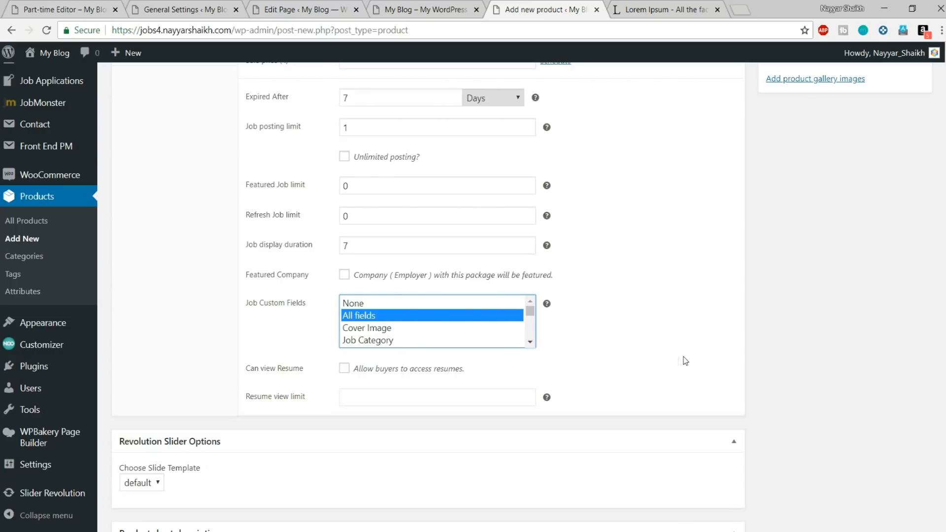
pyautogui.click(683, 356)
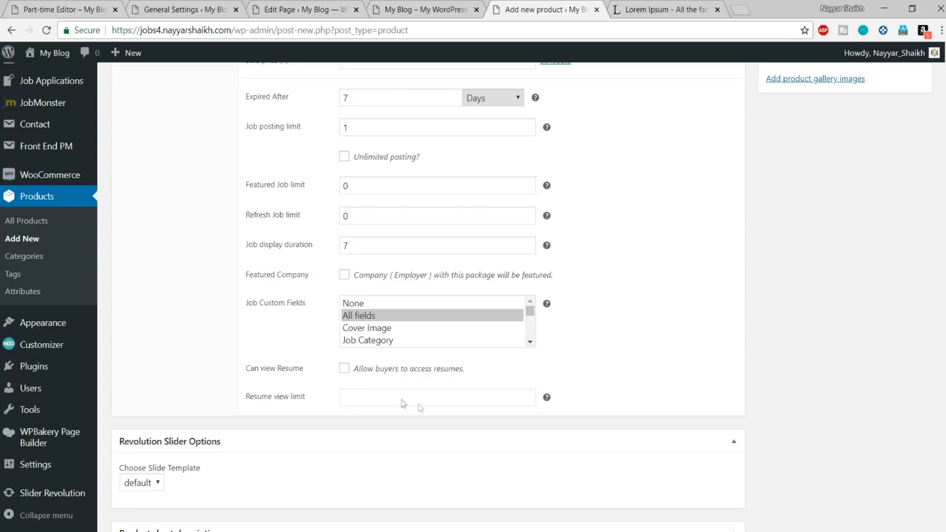
pyautogui.scroll(2, 720, 369)
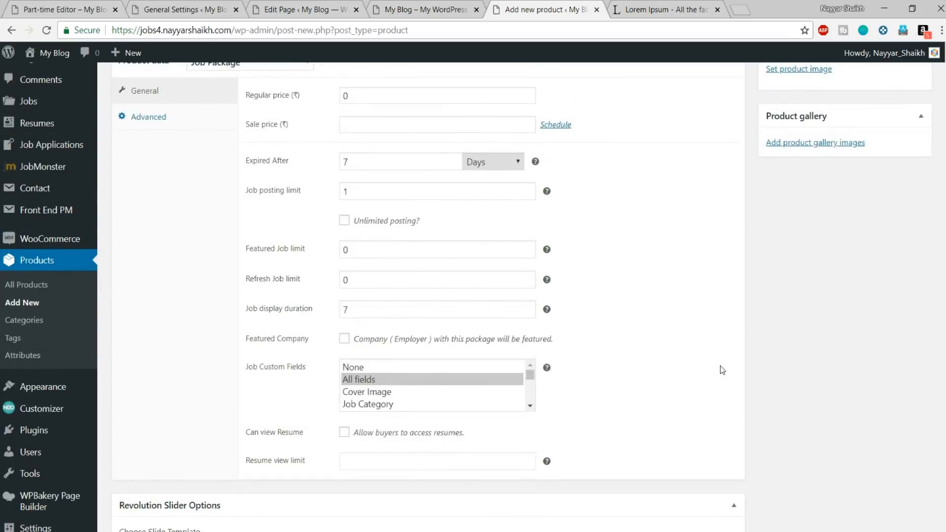
pyautogui.scroll(10, 722, 369)
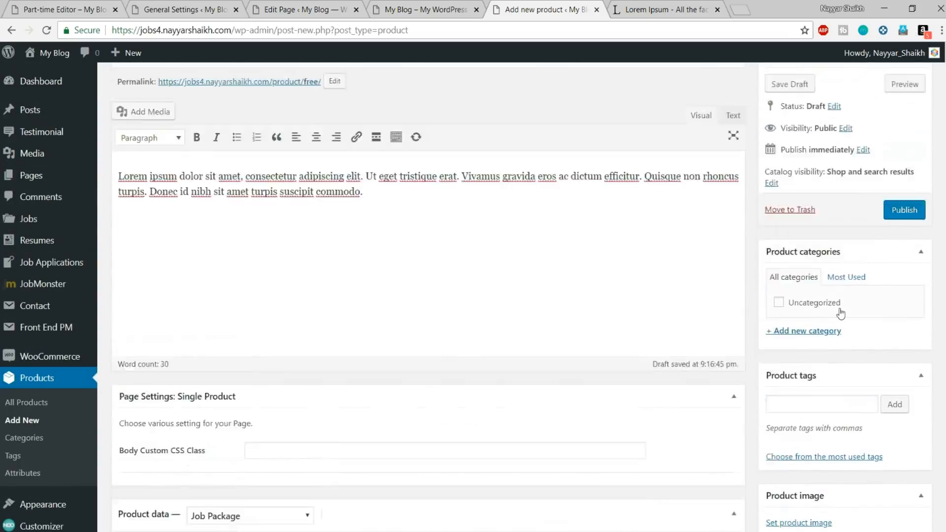
# File Free under a new Job Pacakages category, publish it and dismiss the shipping notice
pyautogui.scroll(-2, 847, 367)
pyautogui.click(838, 325)
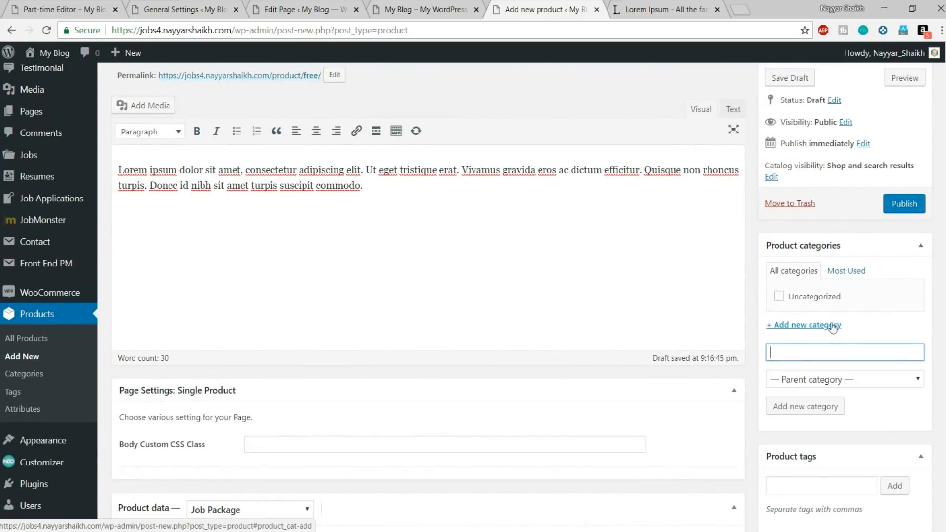
pyautogui.write('Job Pacakages')
pyautogui.click(835, 407)
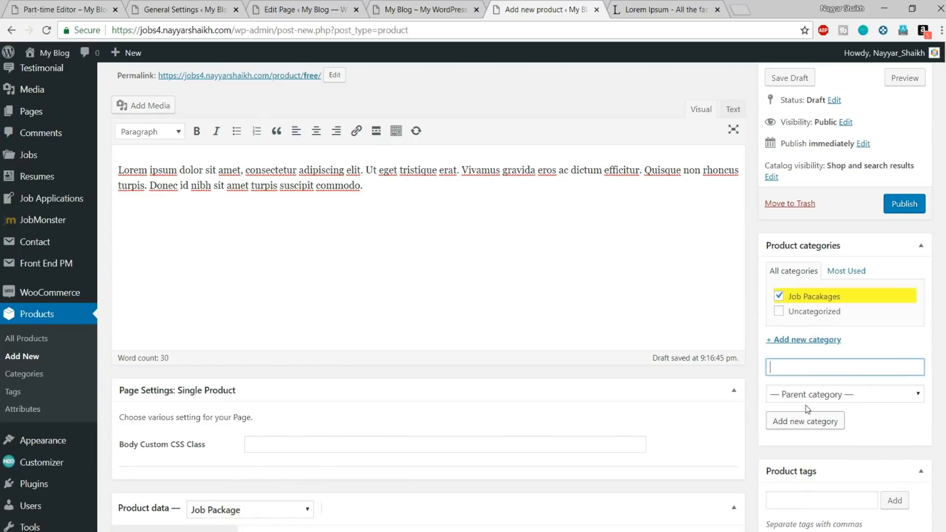
pyautogui.click(904, 203)
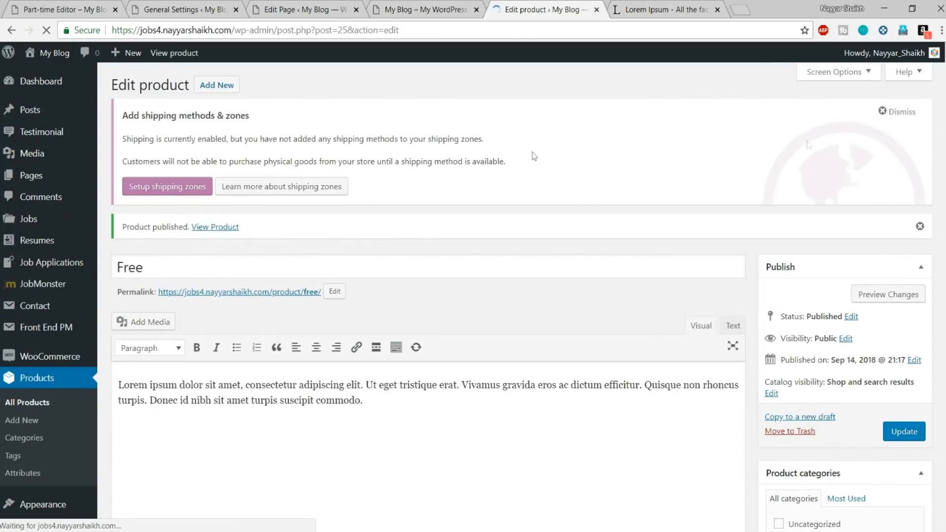
pyautogui.click(898, 111)
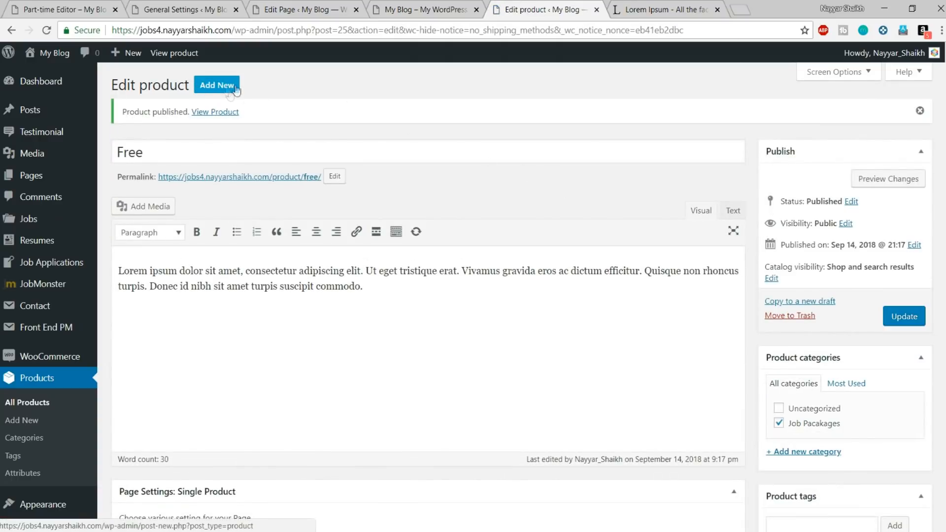
# Add a new product titled Premium with the pasted Lorem ipsum description
pyautogui.click(214, 85)
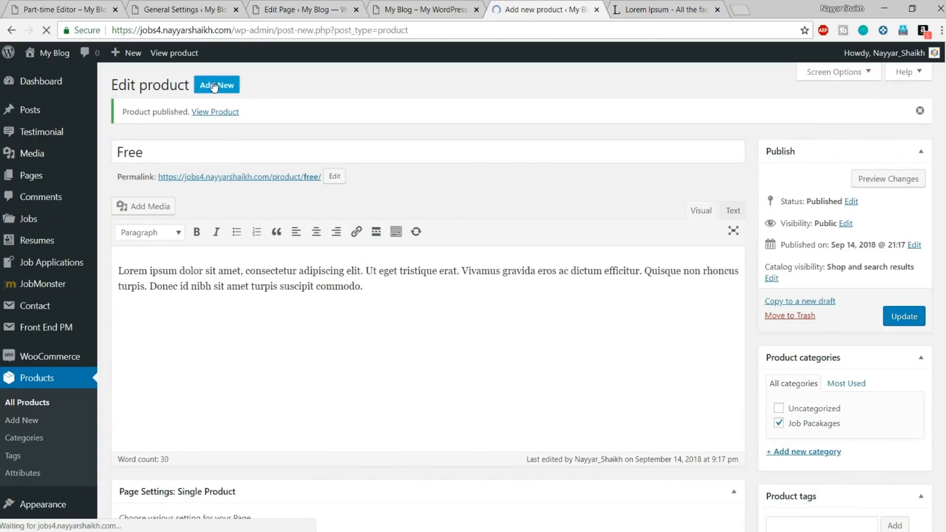
pyautogui.write('Premium')
pyautogui.click(283, 317)
pyautogui.write('Lorem ipsum dolor sit amet, consectetur adipiscing elit. Ut eget tristique erat. Vivamus gravida eros ac dictum efficitur. Quisque non rhoncus turpis. Donec id nibh sit amet turpis suscipit commodo.')
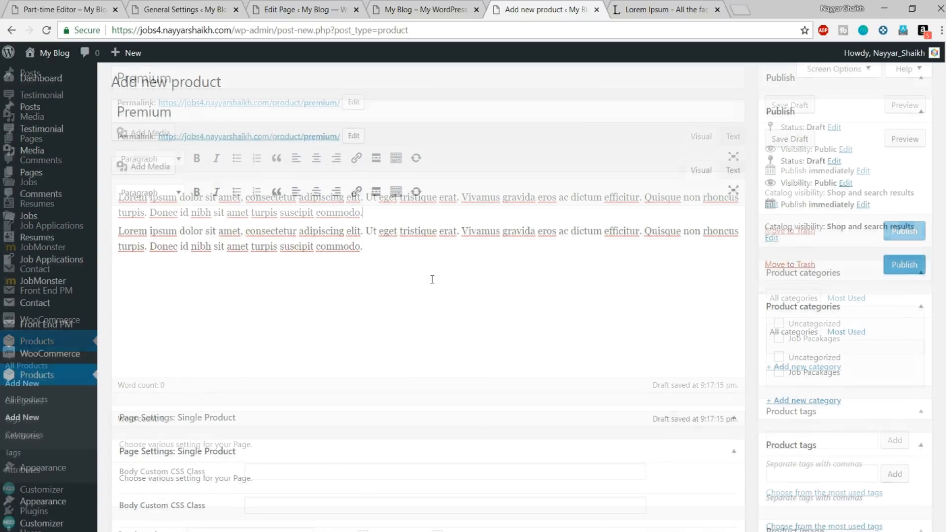
pyautogui.scroll(-6, 431, 278)
# Make Premium a Job Package with a regular price of 100
pyautogui.click(265, 255)
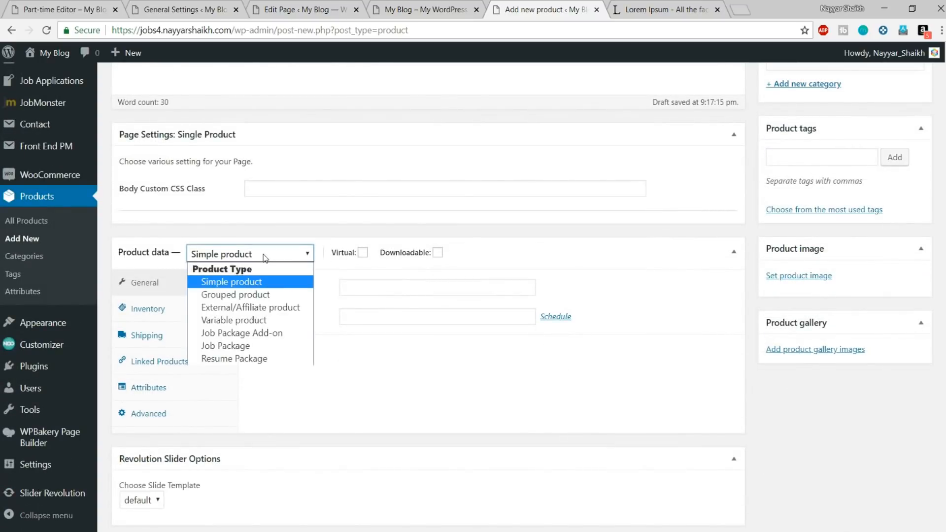
pyautogui.click(254, 345)
pyautogui.click(356, 292)
pyautogui.write('100')
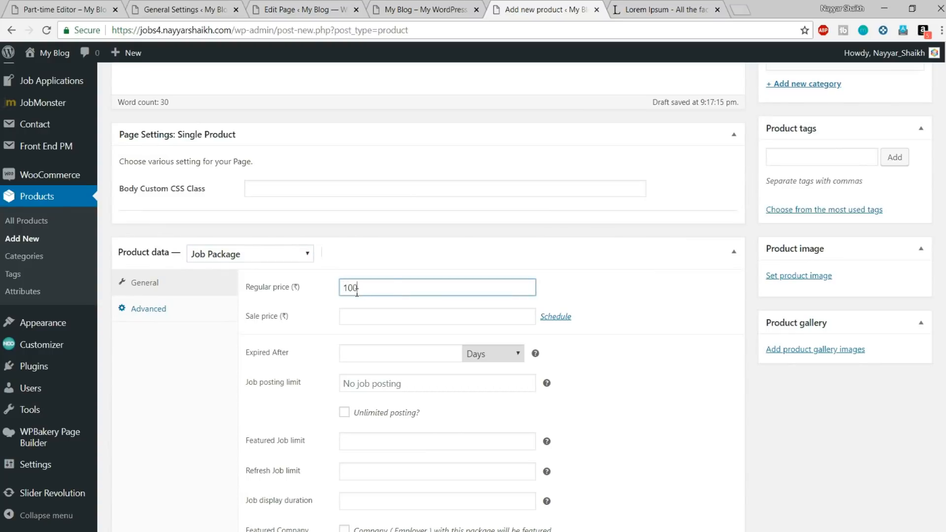
pyautogui.click(684, 257)
pyautogui.click(611, 255)
pyautogui.scroll(-3, 698, 276)
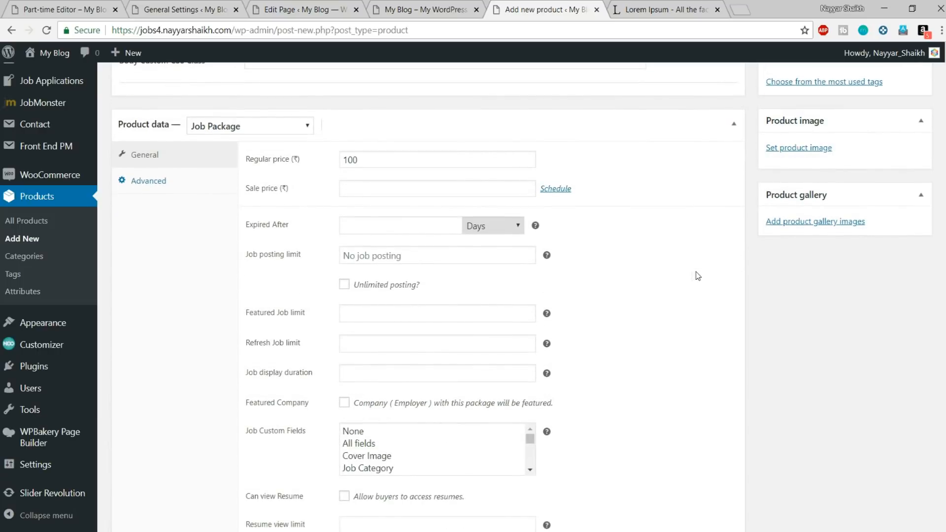
# Set the Premium package to expire after 30 days with a job posting limit of 10
pyautogui.click(379, 226)
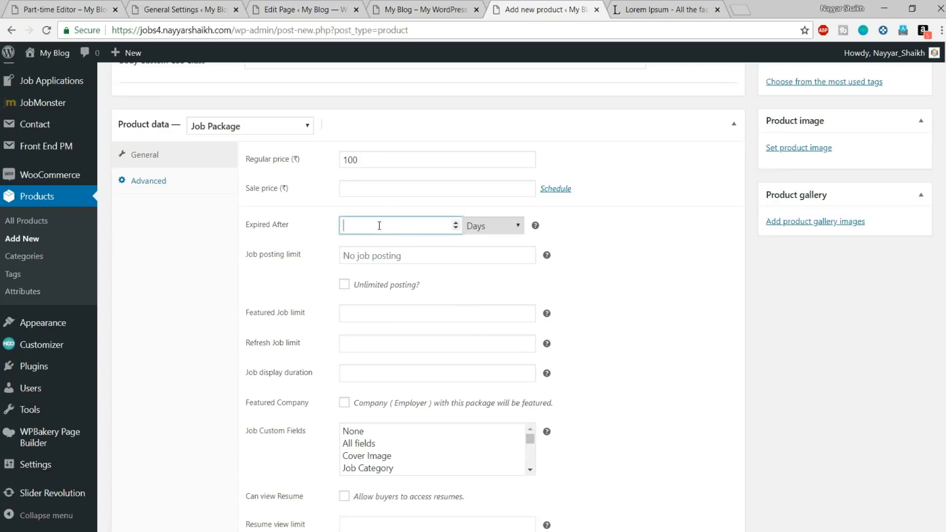
pyautogui.write('30')
pyautogui.click(391, 252)
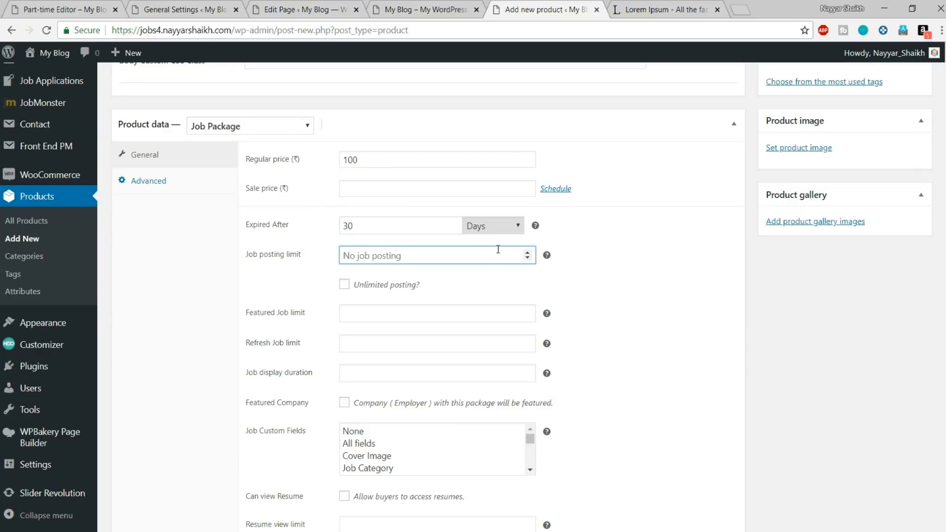
pyautogui.write('10')
pyautogui.click(596, 284)
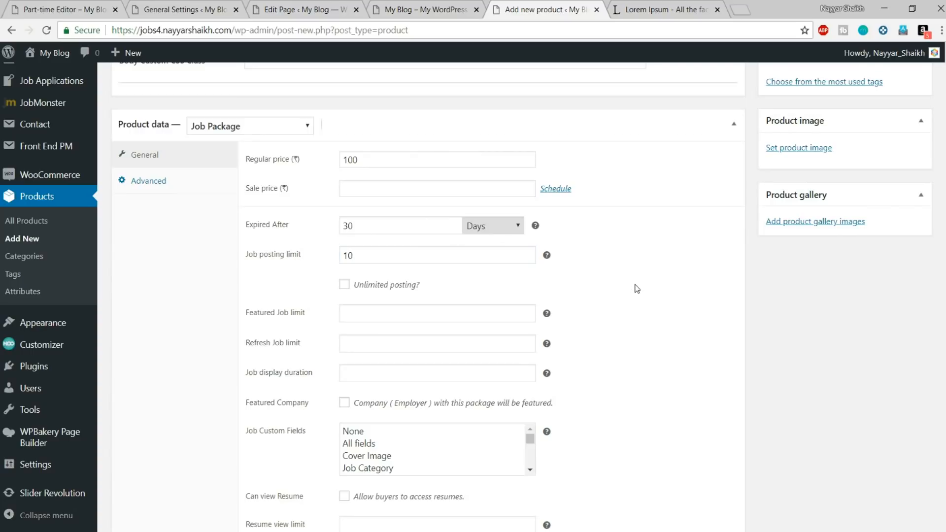
pyautogui.scroll(-3, 561, 289)
# Allow 1 featured job, 0 refreshes and a 30-day job display, and feature the employer's company
pyautogui.click(360, 182)
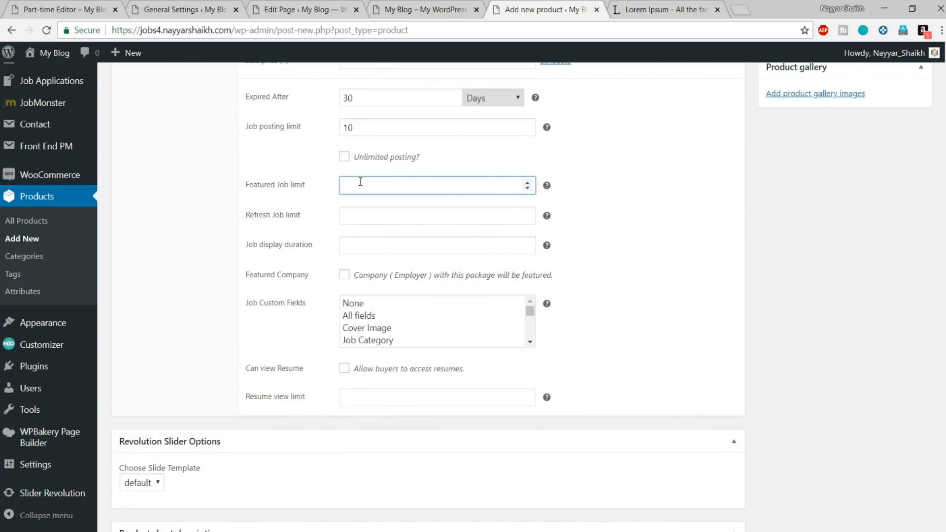
pyautogui.write('1')
pyautogui.click(376, 213)
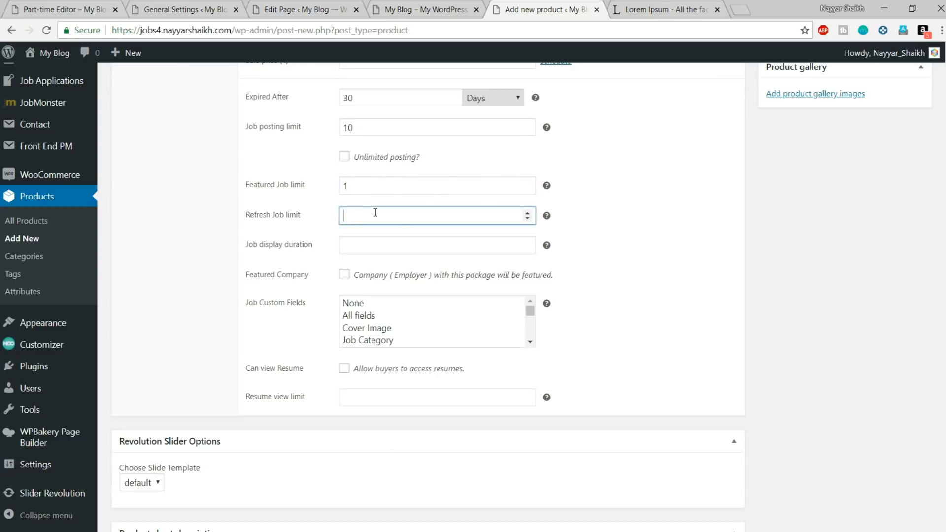
pyautogui.write('0')
pyautogui.click(379, 241)
pyautogui.write('30')
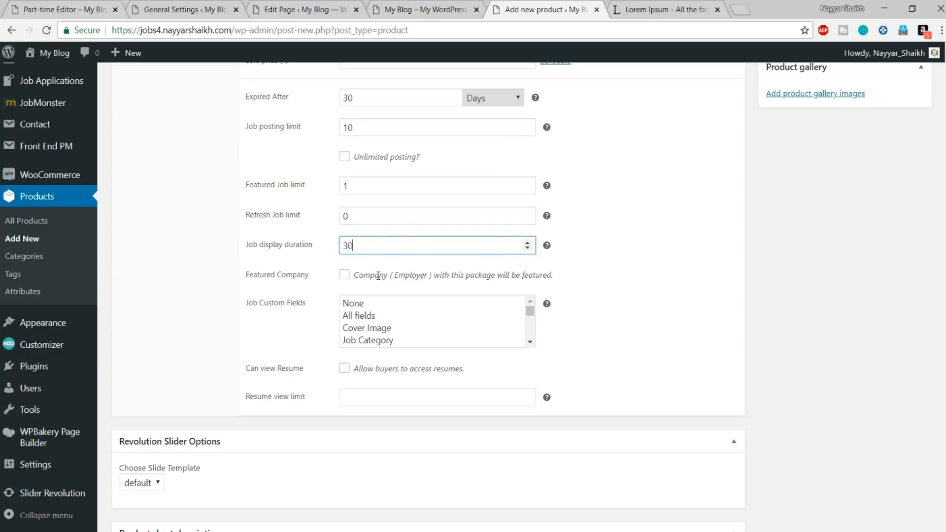
pyautogui.click(343, 274)
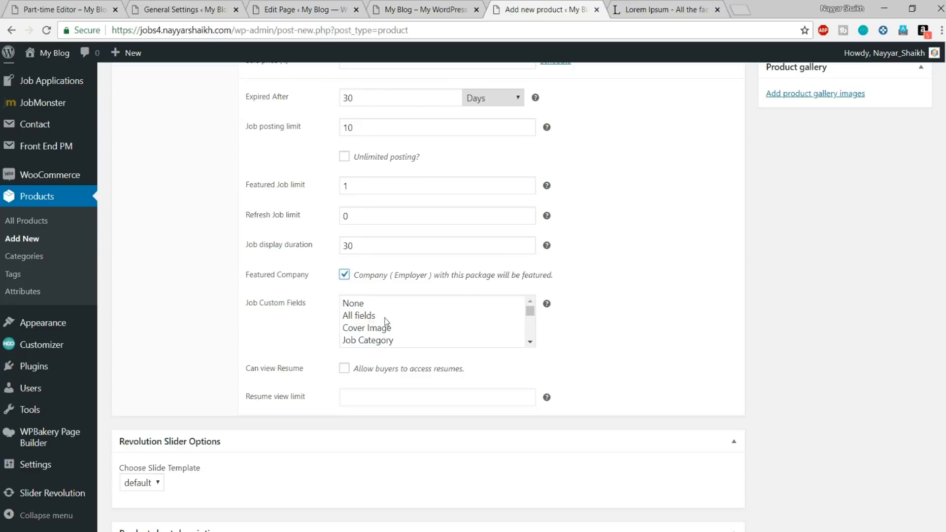
# Select Cover Image, Address and Job Location in the package's Job Custom Fields list
pyautogui.scroll(-2, 434, 329)
pyautogui.scroll(2, 435, 329)
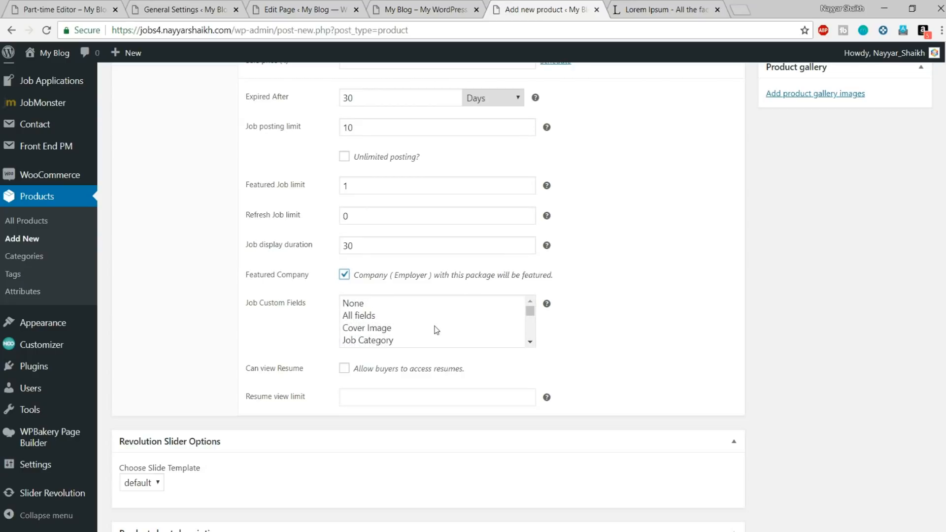
pyautogui.click(378, 328)
pyautogui.scroll(-2, 437, 328)
pyautogui.keyDown('ctrl'); pyautogui.click(374, 313); pyautogui.keyUp('ctrl')
pyautogui.scroll(2, 422, 325)
pyautogui.scroll(-2, 422, 325)
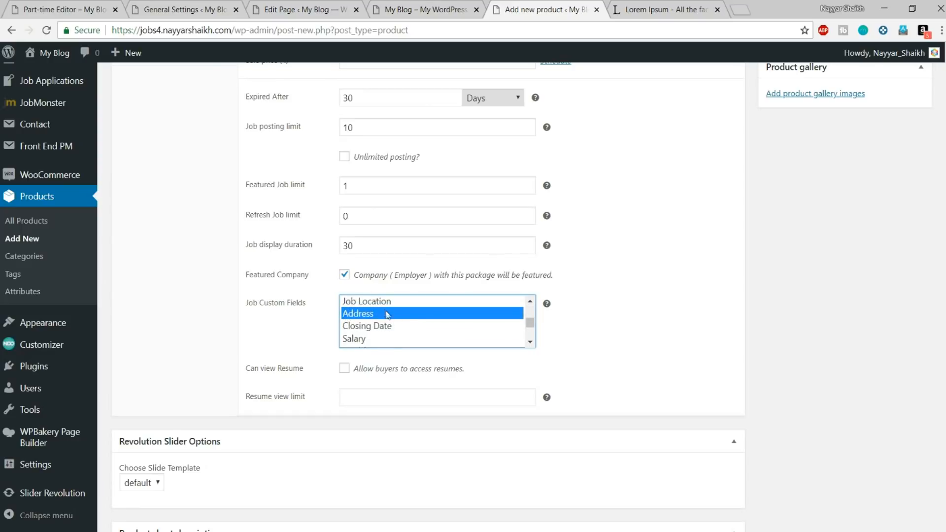
pyautogui.keyDown('ctrl'); pyautogui.click(383, 303); pyautogui.keyUp('ctrl')
pyautogui.scroll(-3, 389, 322)
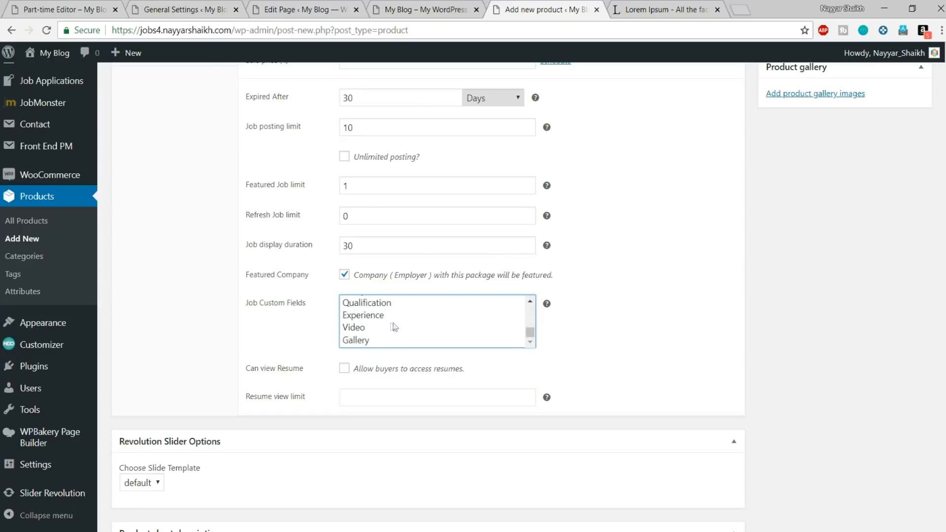
pyautogui.scroll(3, 390, 316)
pyautogui.scroll(-3, 389, 332)
pyautogui.scroll(3, 390, 335)
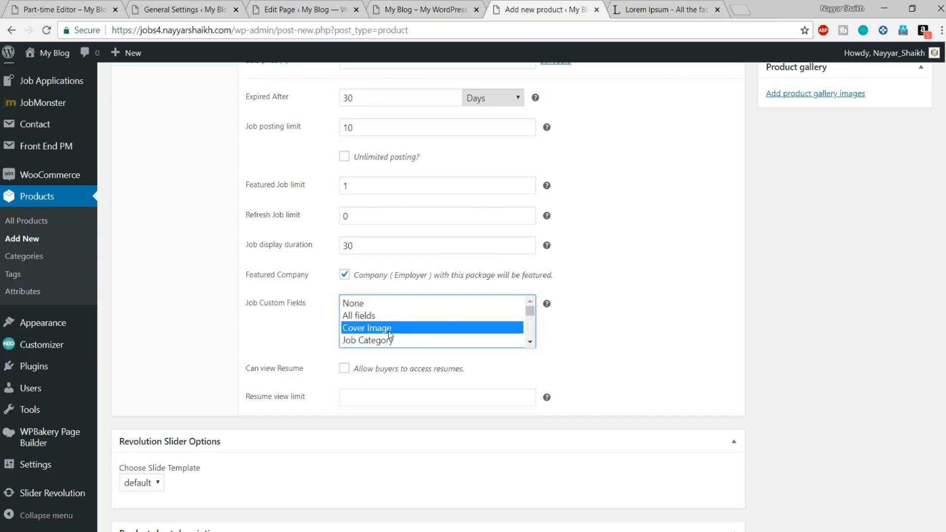
pyautogui.scroll(-3, 394, 324)
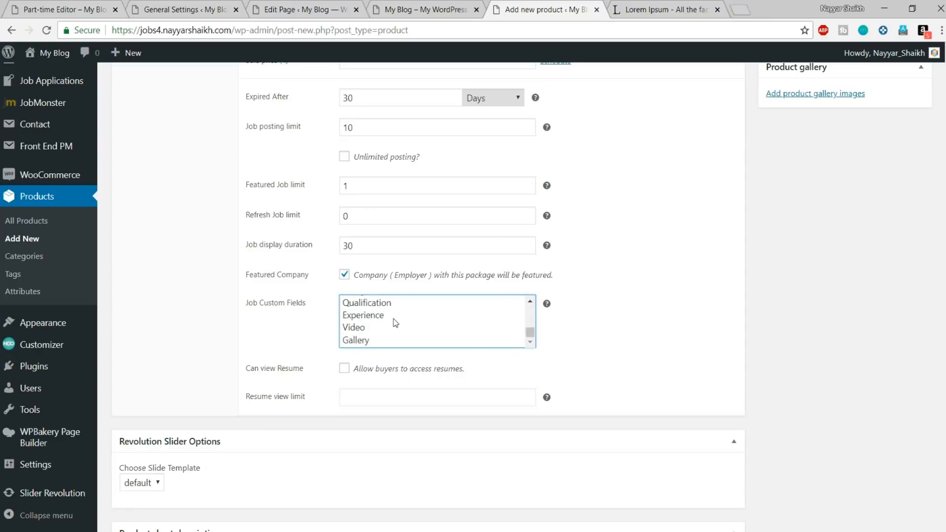
pyautogui.scroll(2, 388, 323)
pyautogui.moveTo(387, 317); pyautogui.dragTo(386, 325)
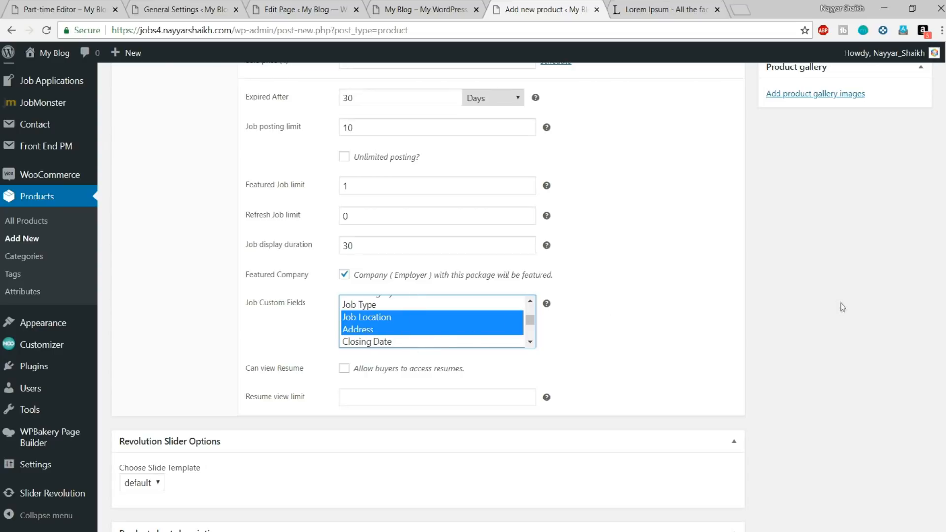
pyautogui.scroll(10, 884, 320)
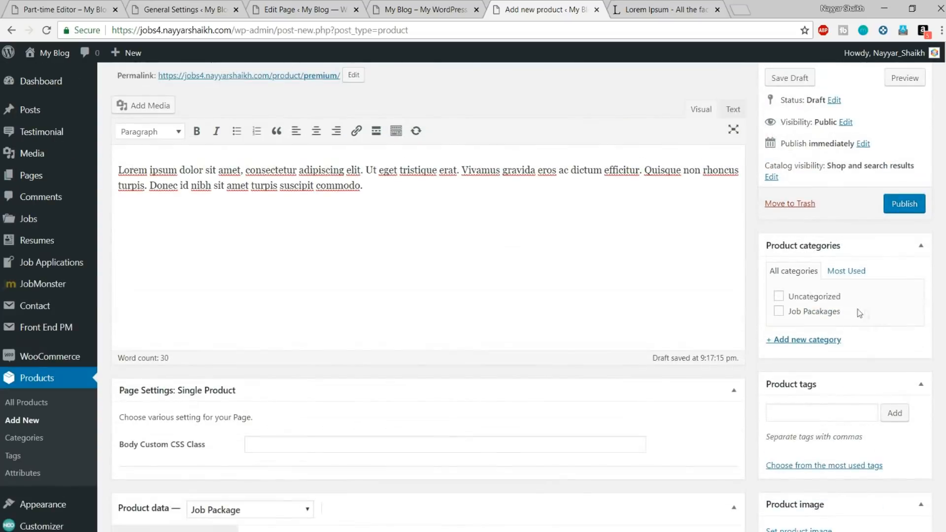
# Publish Premium under Job Pacakages, then start a new product titled 'Free'
pyautogui.click(812, 314)
pyautogui.click(911, 207)
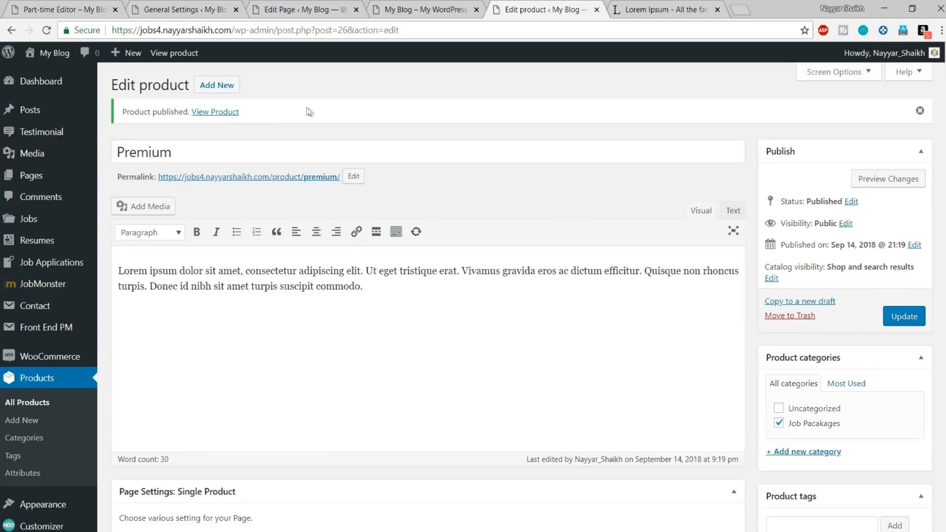
pyautogui.click(220, 88)
pyautogui.write('Free')
pyautogui.click(315, 273)
# Paste the Lorem ipsum description and make Free a Resume Package priced 0, expiring after 7 days
pyautogui.write('Lorem ipsum dolor sit amet, consectetur adipiscing elit. Ut eget tristique erat. Vivamus gravida eros ac dictum efficitur. Quisque non rhoncus turpis. Donec id nibh sit amet turpis suscipit commodo.')
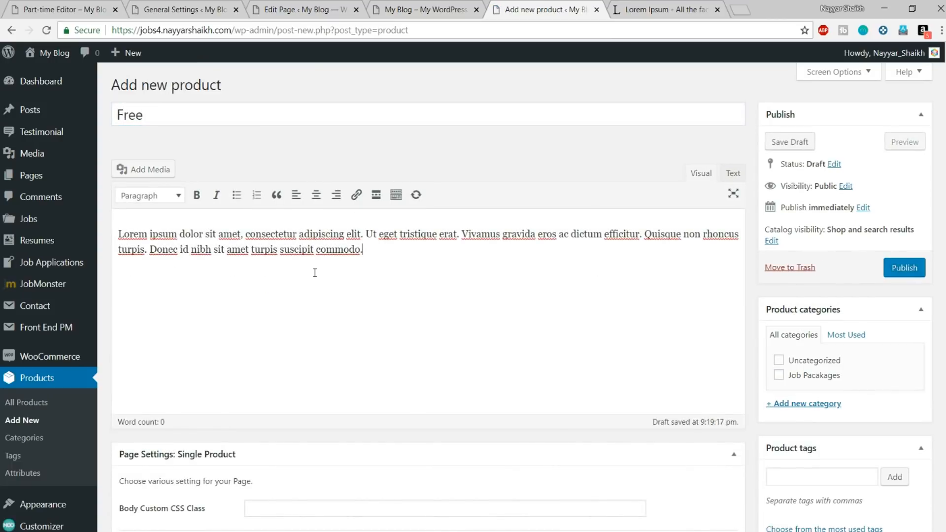
pyautogui.scroll(-8, 412, 242)
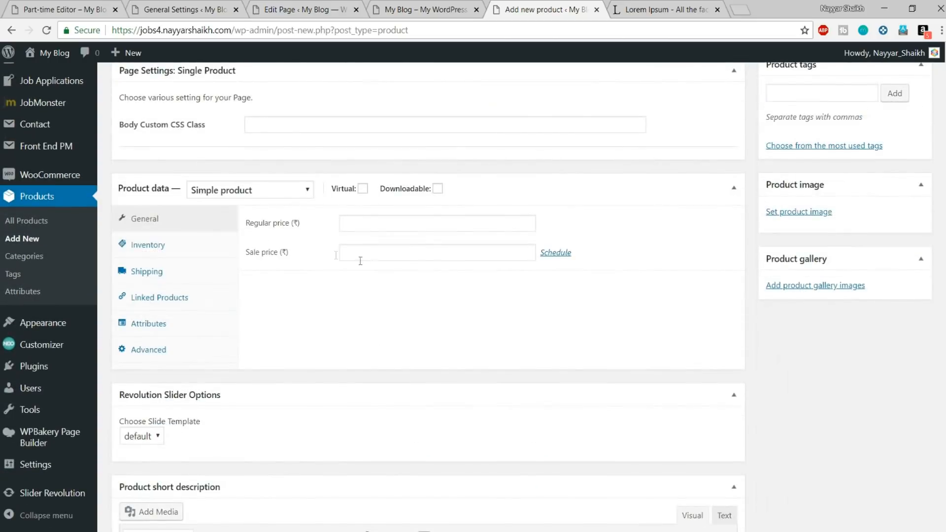
pyautogui.click(279, 191)
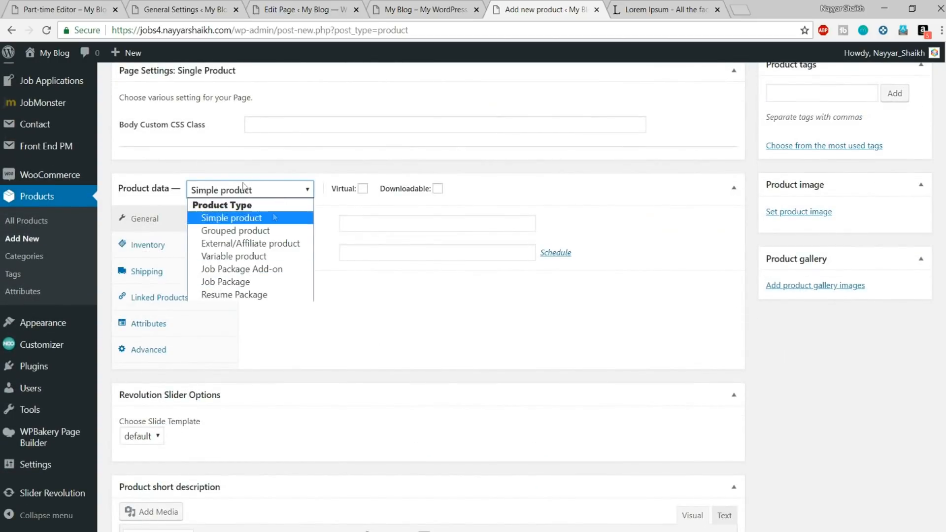
pyautogui.click(242, 296)
pyautogui.click(372, 218)
pyautogui.write('0')
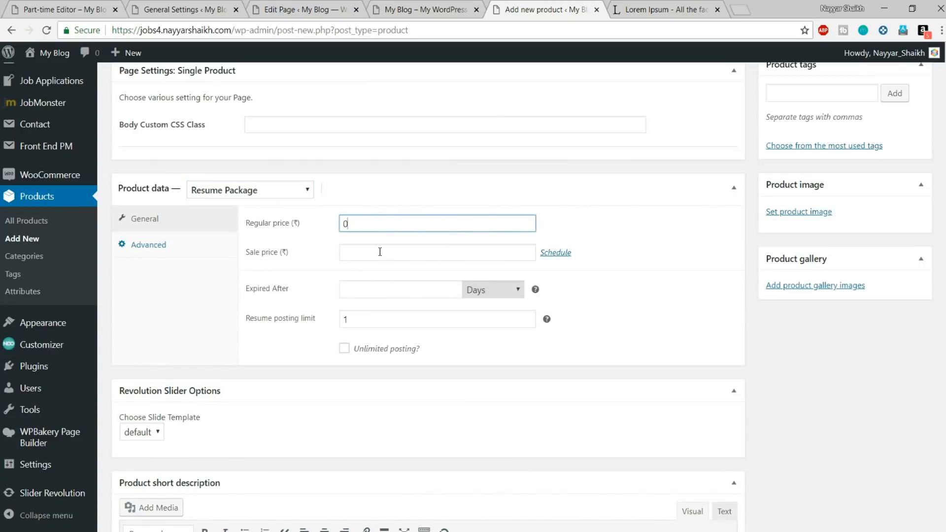
pyautogui.click(374, 289)
pyautogui.write('7')
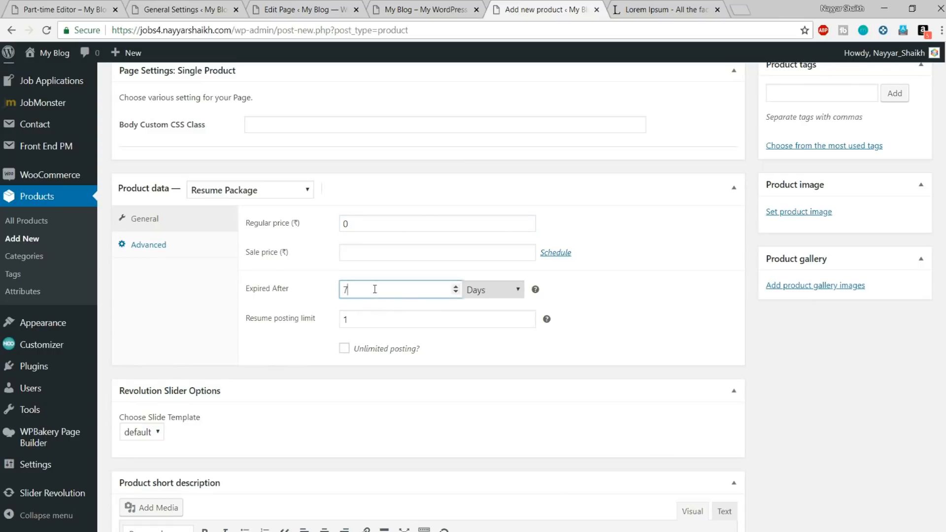
pyautogui.click(358, 324)
pyautogui.click(616, 302)
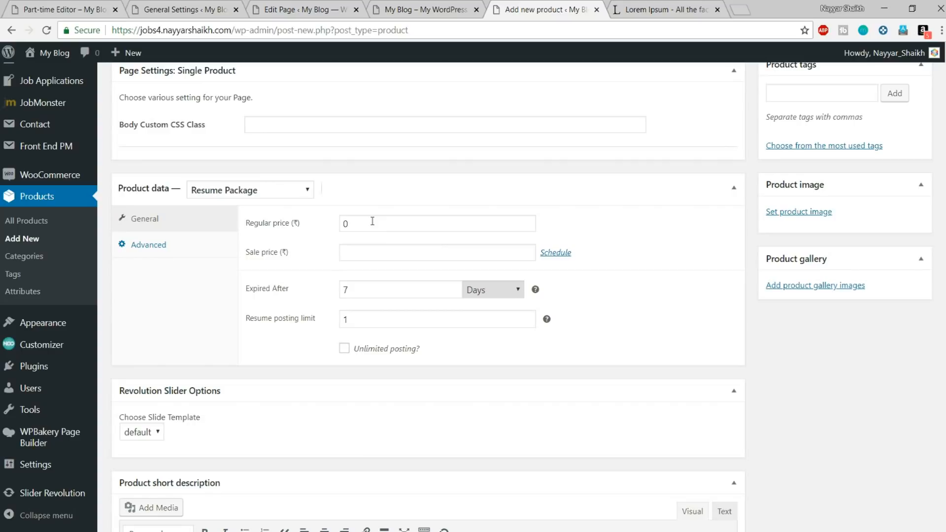
# Double-check the regular price of 0 and the resume posting limit of 1
pyautogui.doubleClick(372, 221)
pyautogui.click(309, 324)
pyautogui.click(306, 221)
pyautogui.click(609, 254)
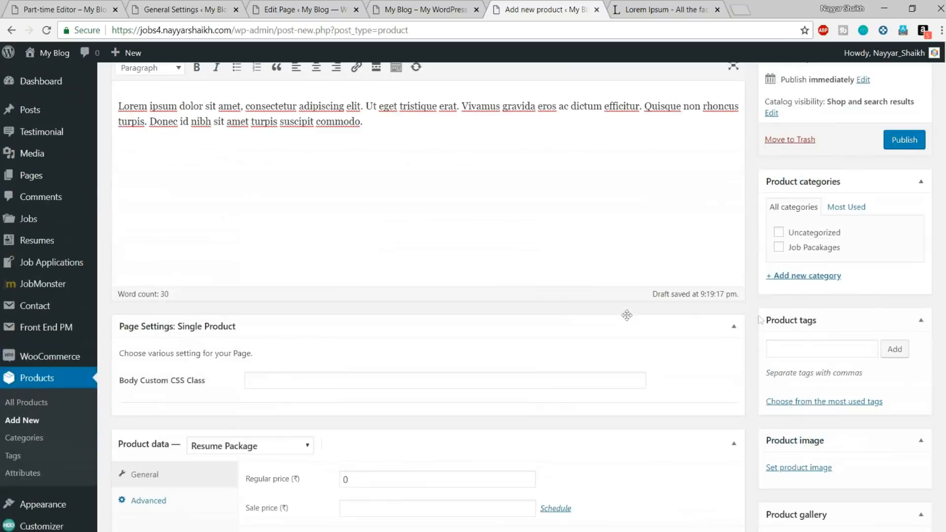
pyautogui.scroll(5, 621, 315)
pyautogui.click(819, 277)
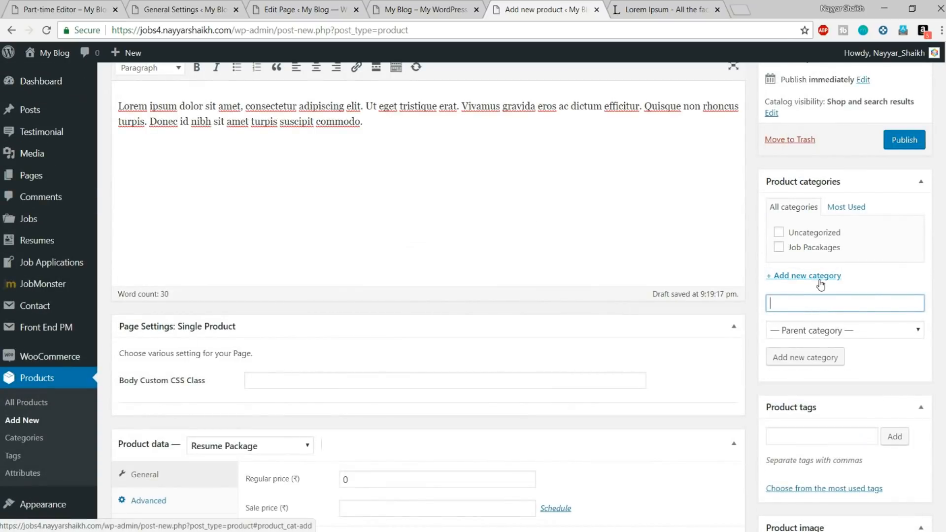
# Create a 'Resume Packages' product category for Free and publish the product
pyautogui.write('re')
pyautogui.hotkey('ctrl', 'a')
pyautogui.write('Resume Packages')
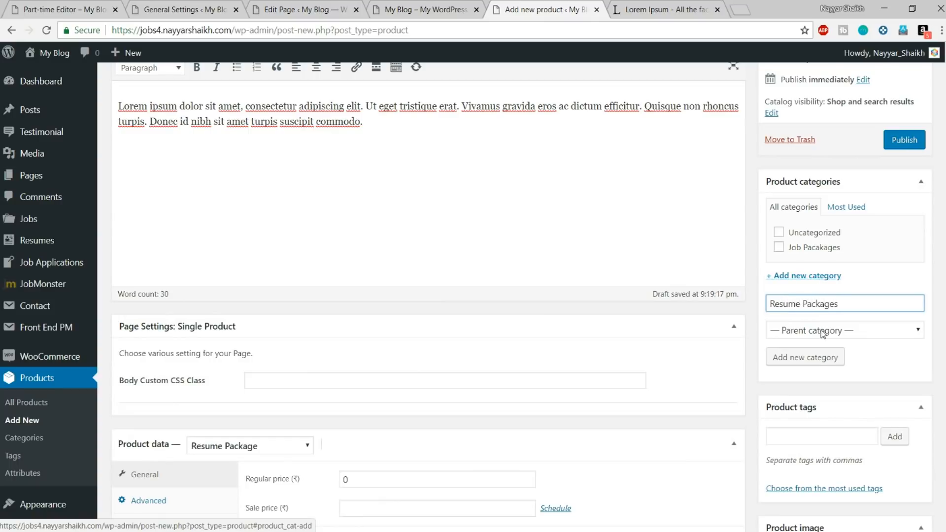
pyautogui.click(818, 358)
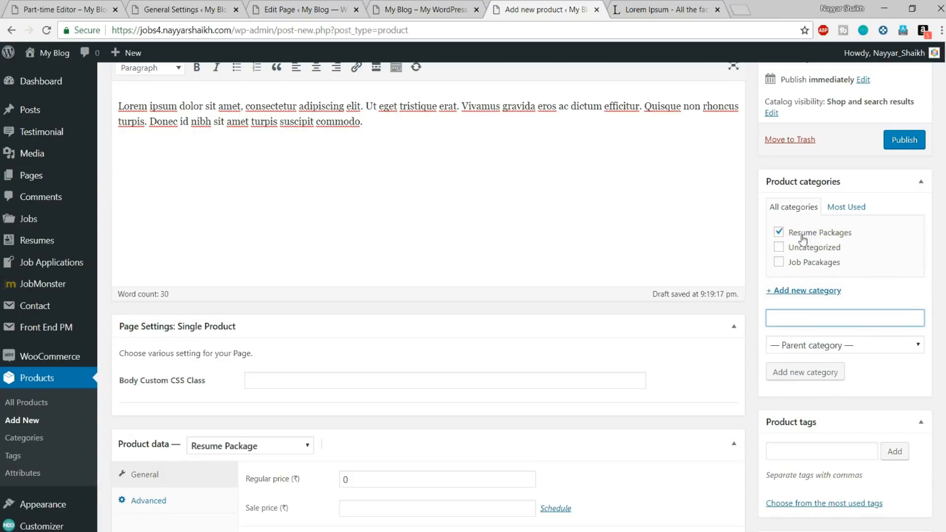
pyautogui.click(900, 148)
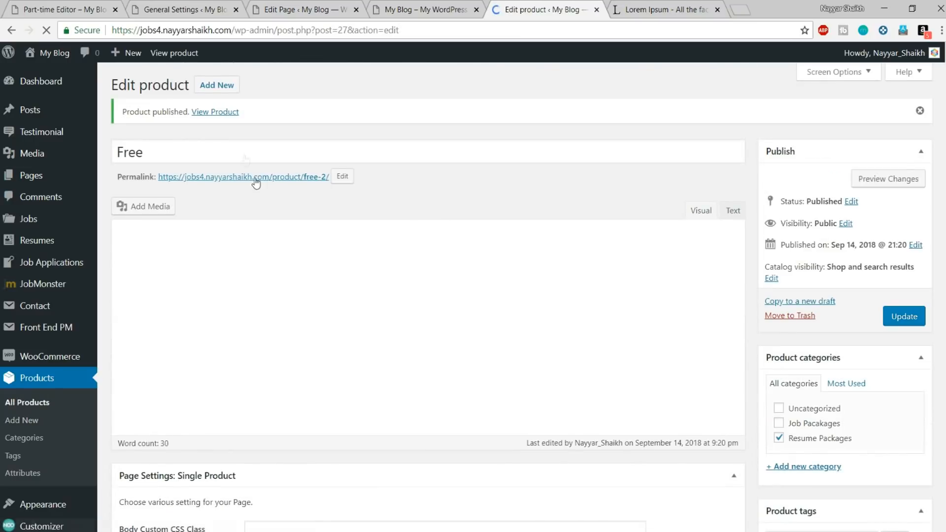
# Start a new Resume Package product titled 'Premium' with the Lorem ipsum description
pyautogui.click(225, 87)
pyautogui.write('Pr')
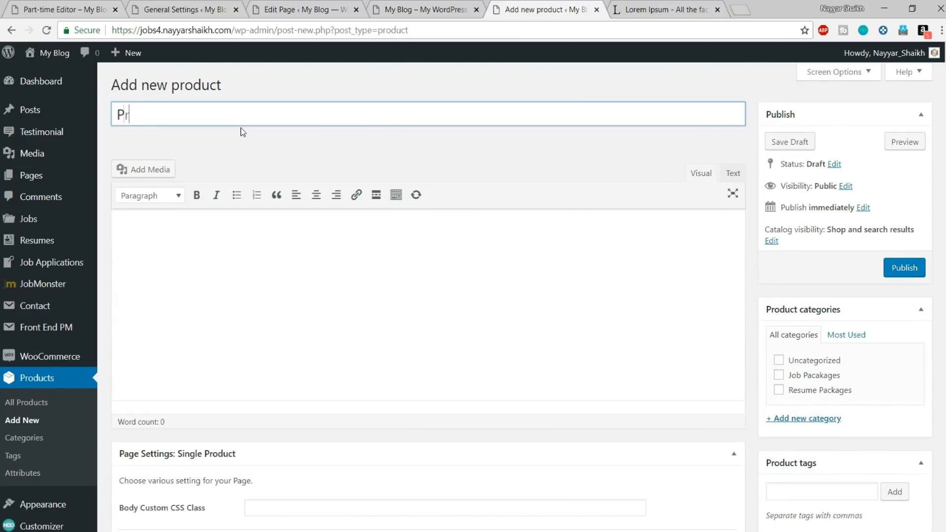
pyautogui.write('emium')
pyautogui.click(271, 282)
pyautogui.write('Lorem ipsum dolor sit amet, consectetur adipiscing elit. Ut eget tristique erat. Vivamus gravida eros ac dictum efficitur. Quisque non rhoncus turpis. Donec id nibh sit amet turpis suscipit commodo.')
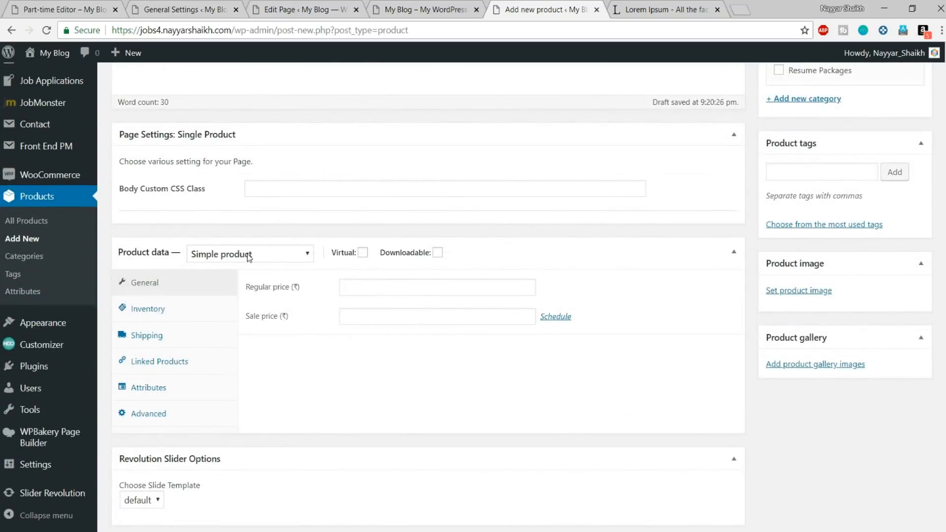
pyautogui.click(247, 254)
pyautogui.click(231, 357)
pyautogui.scroll(-1, 345, 339)
# Set price 50, 30-day expiry and posting limit 10, file under Resume Packages, and publish
pyautogui.click(382, 222)
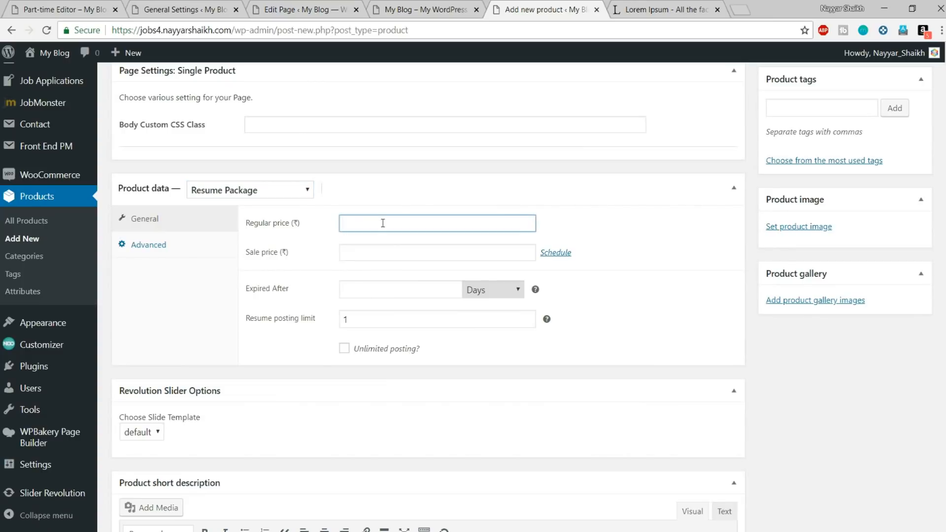
pyautogui.write('50')
pyautogui.click(366, 296)
pyautogui.write('30')
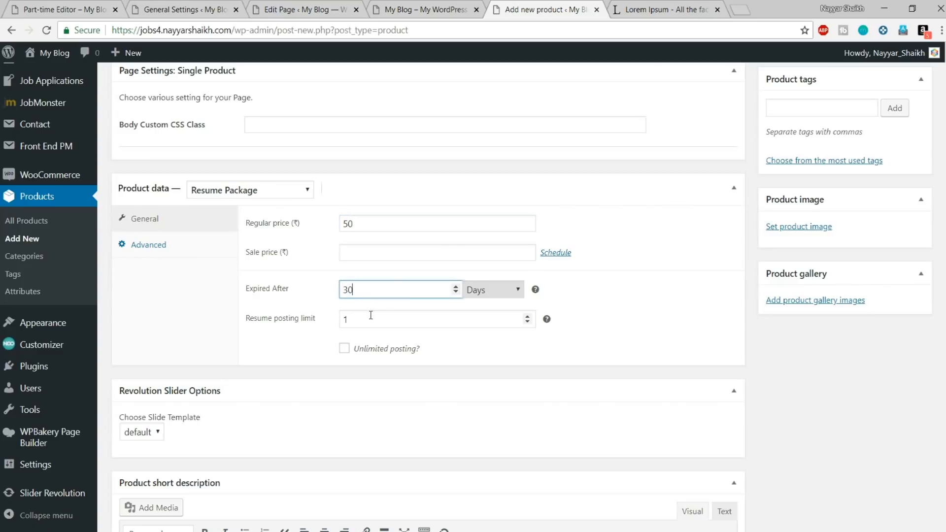
pyautogui.press('Tab')
pyautogui.write('10')
pyautogui.scroll(5, 847, 276)
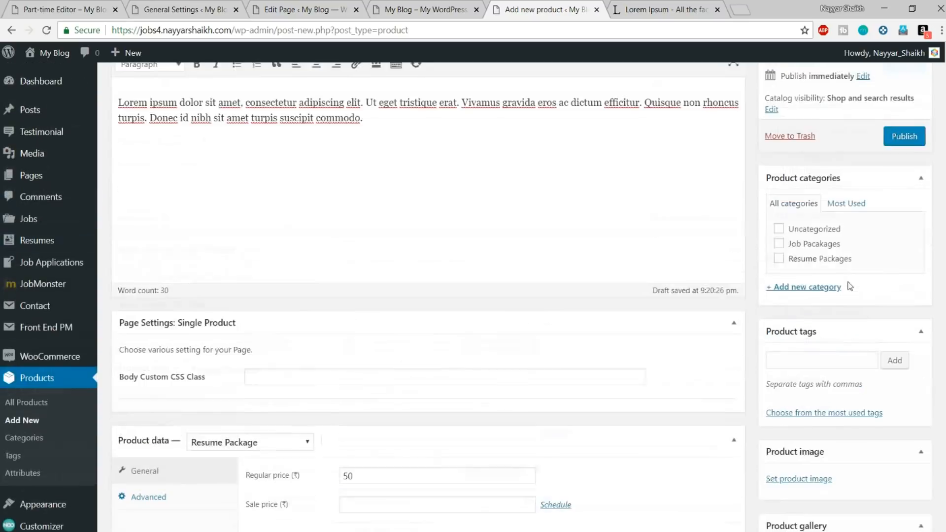
pyautogui.click(804, 264)
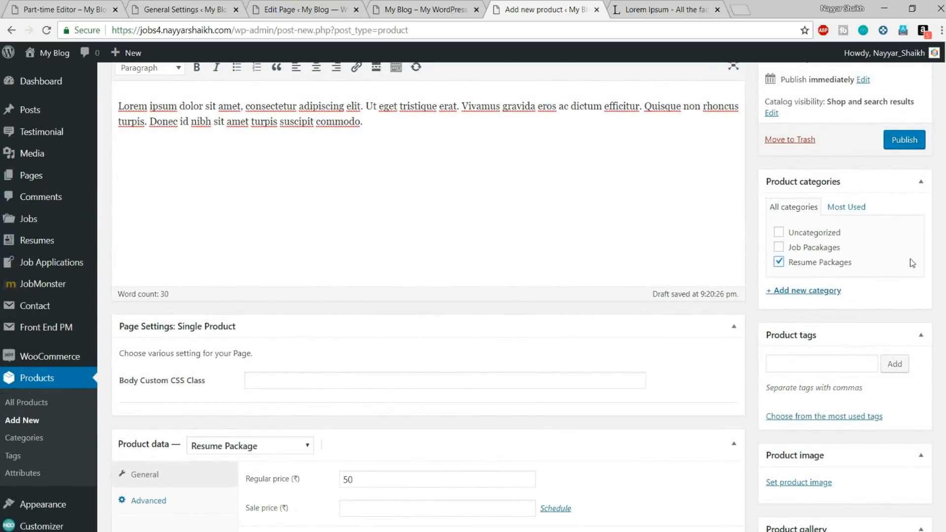
pyautogui.click(906, 139)
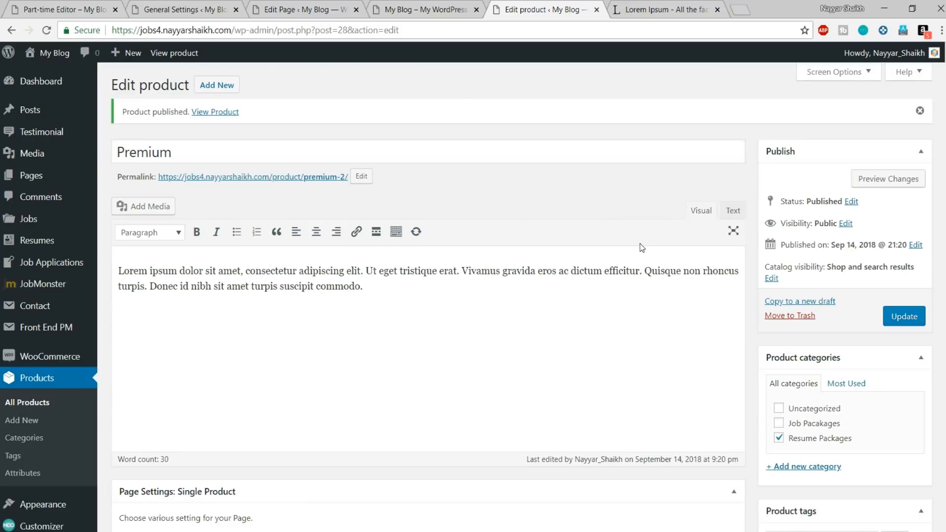
pyautogui.click(434, 7)
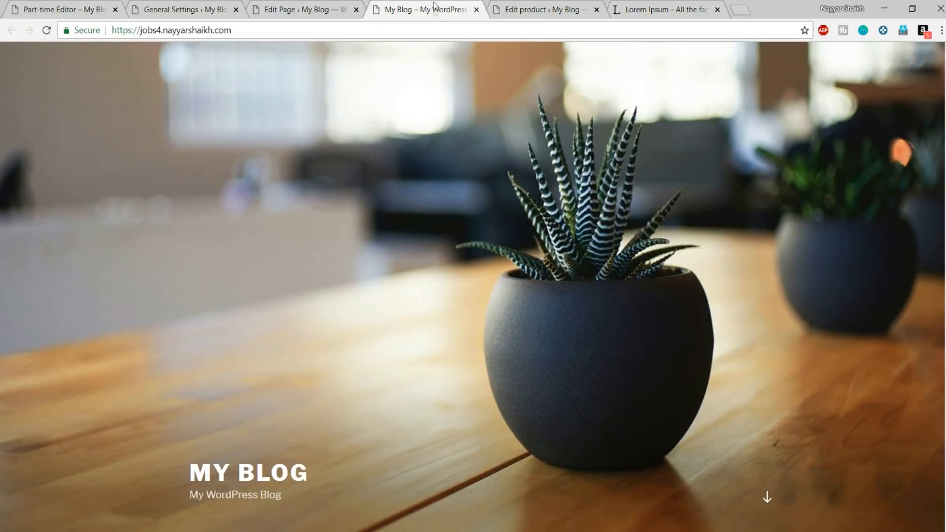
pyautogui.click(509, 6)
pyautogui.click(73, 7)
pyautogui.scroll(5, 580, 303)
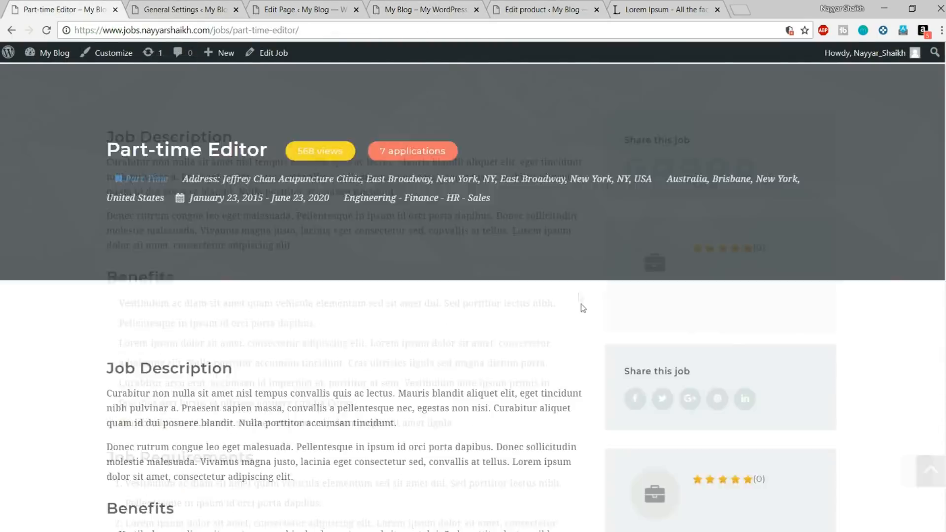
pyautogui.moveTo(841, 120)
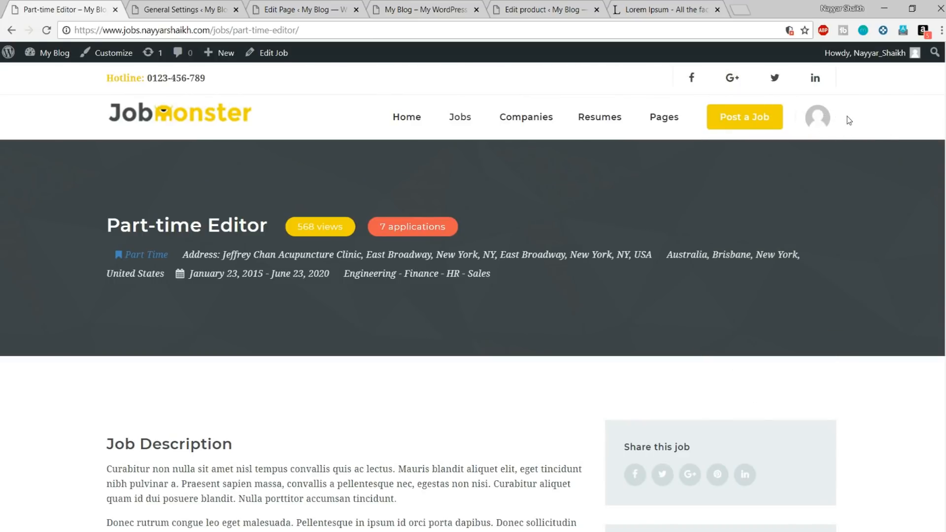
pyautogui.click(538, 5)
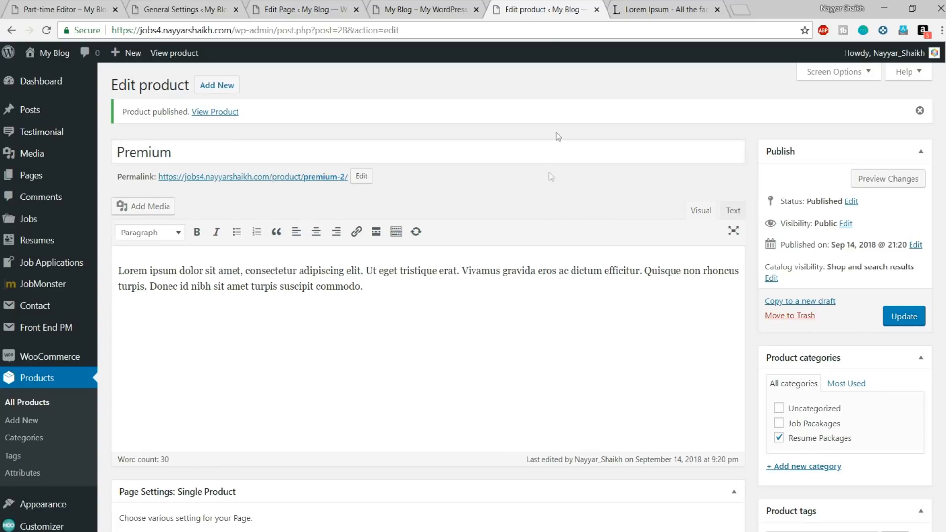
# Go to the Job Category page and name a new category 'Designer'
pyautogui.scroll(-4, 443, 158)
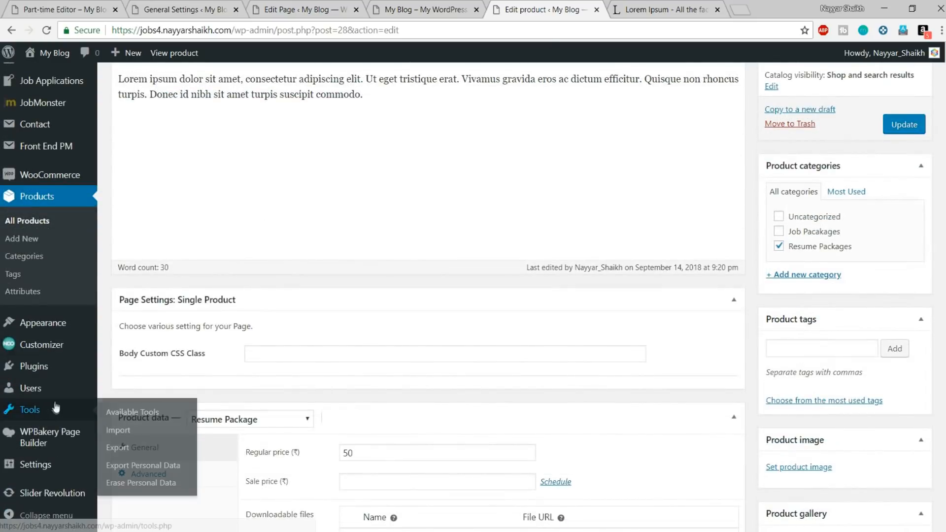
pyautogui.scroll(4, 30, 409)
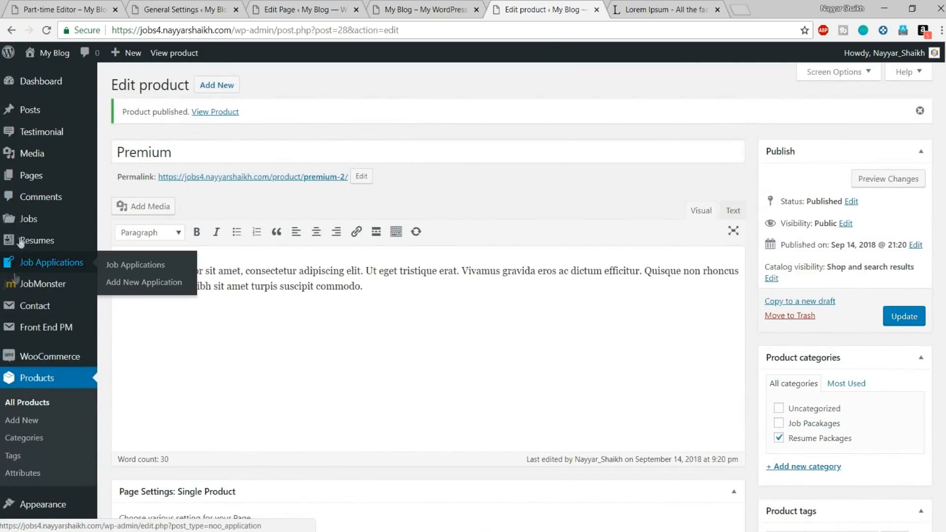
pyautogui.moveTo(27, 219)
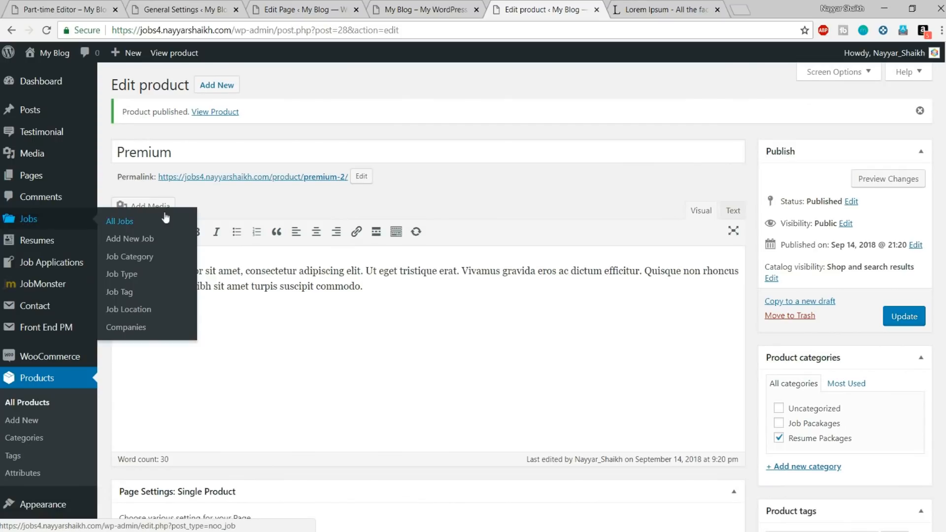
pyautogui.click(139, 258)
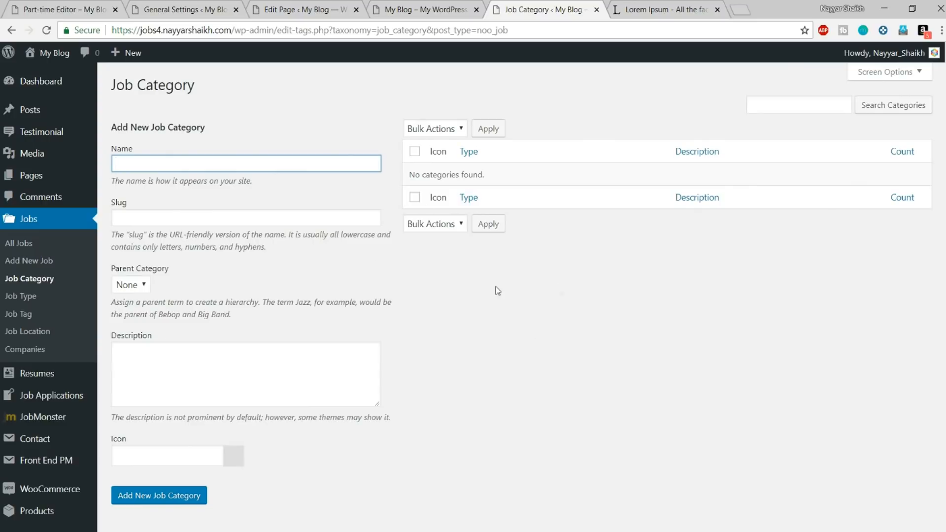
pyautogui.write('Designer')
pyautogui.scroll(-2, 228, 371)
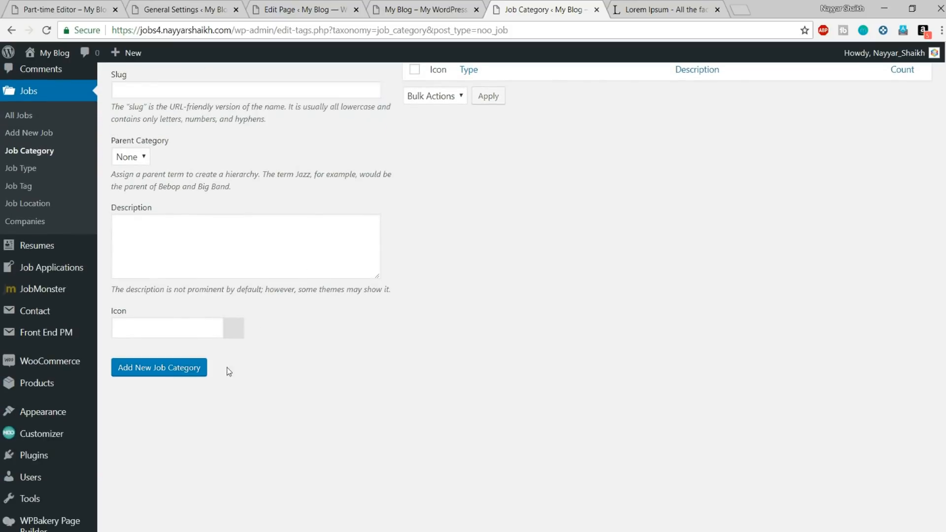
# Give Designer the fa-paint-brush icon and save the category
pyautogui.click(174, 330)
pyautogui.scroll(-1, 173, 275)
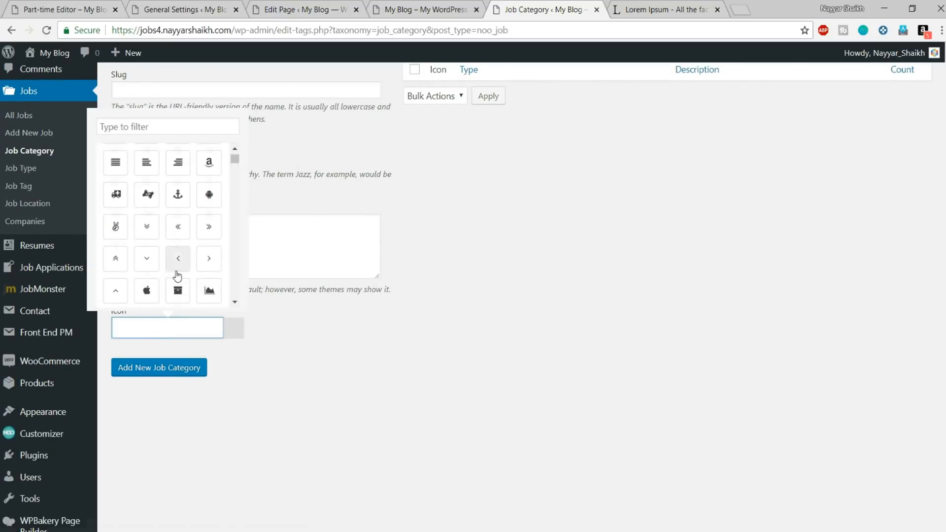
pyautogui.scroll(1, 175, 270)
pyautogui.write('pain')
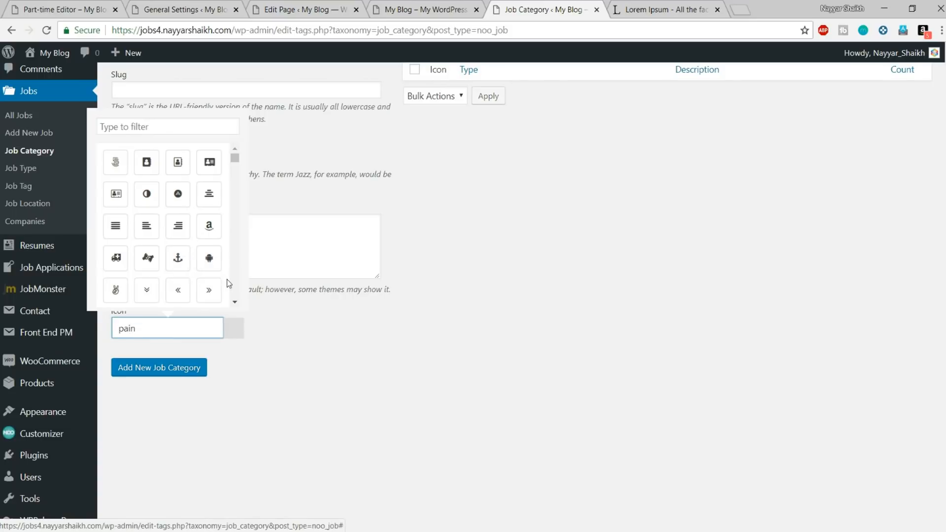
pyautogui.hotkey('ctrl', 'a')
pyautogui.write('brush')
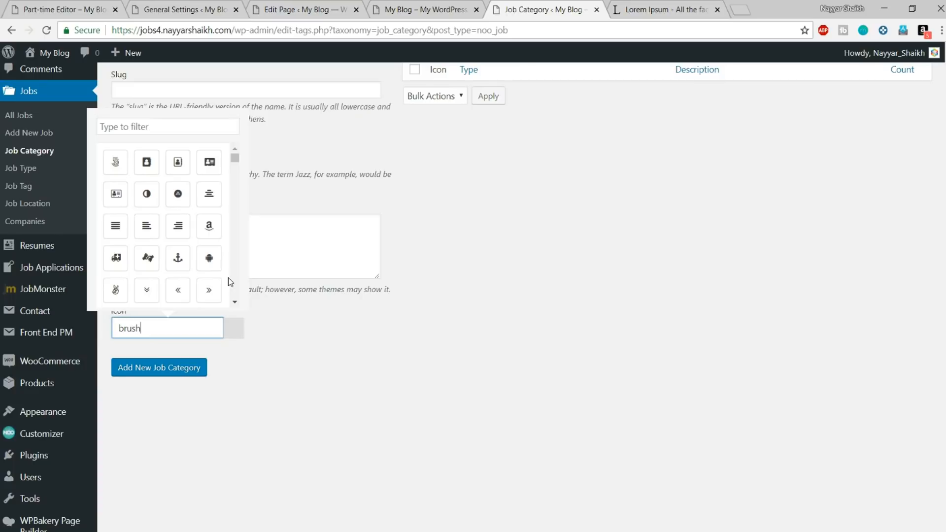
pyautogui.scroll(-3, 164, 274)
pyautogui.moveTo(176, 325); pyautogui.dragTo(119, 328)
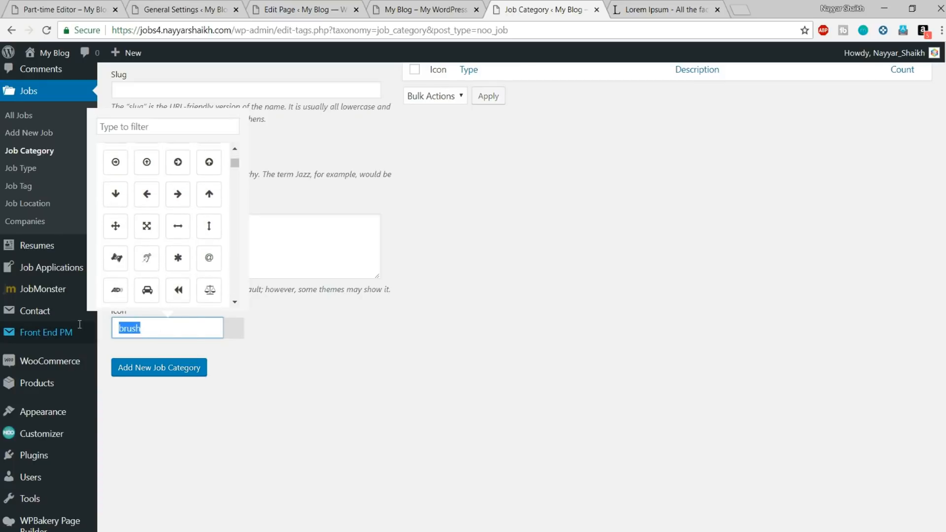
pyautogui.press('Escape')
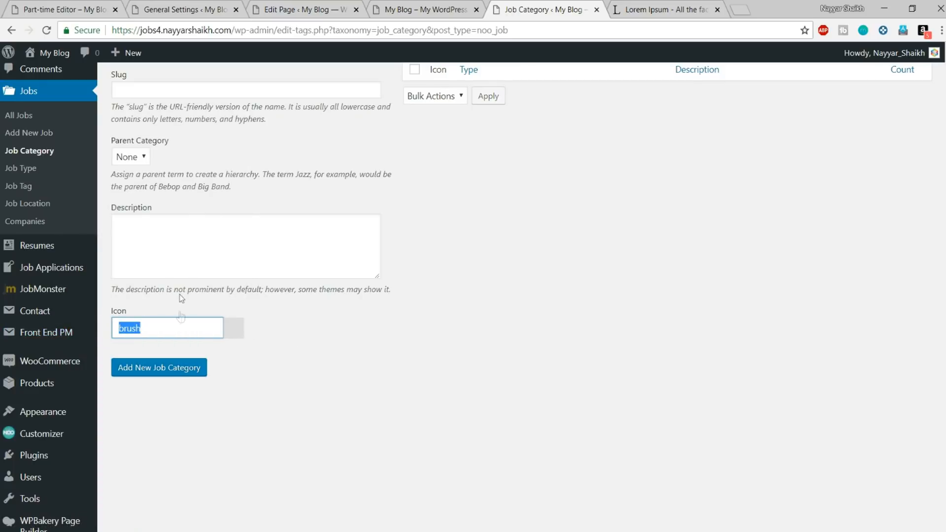
pyautogui.click(231, 334)
pyautogui.click(171, 127)
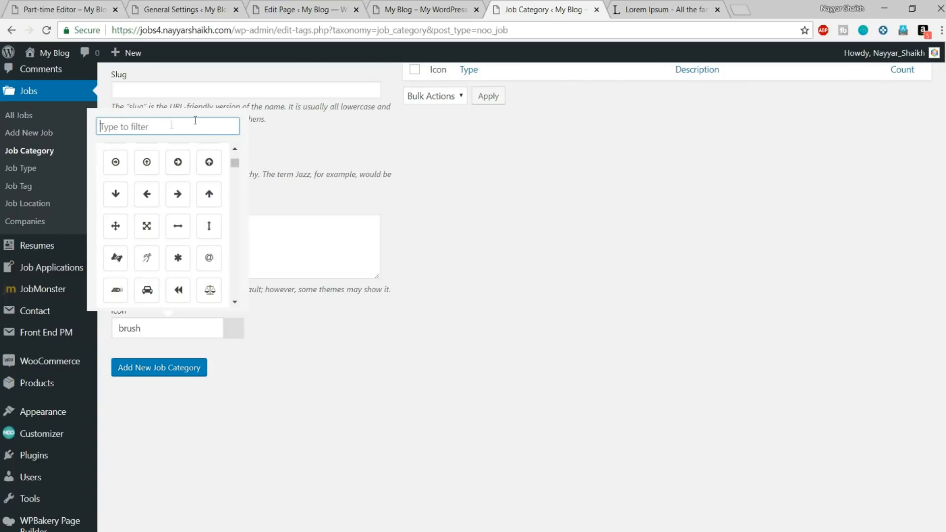
pyautogui.write('brush')
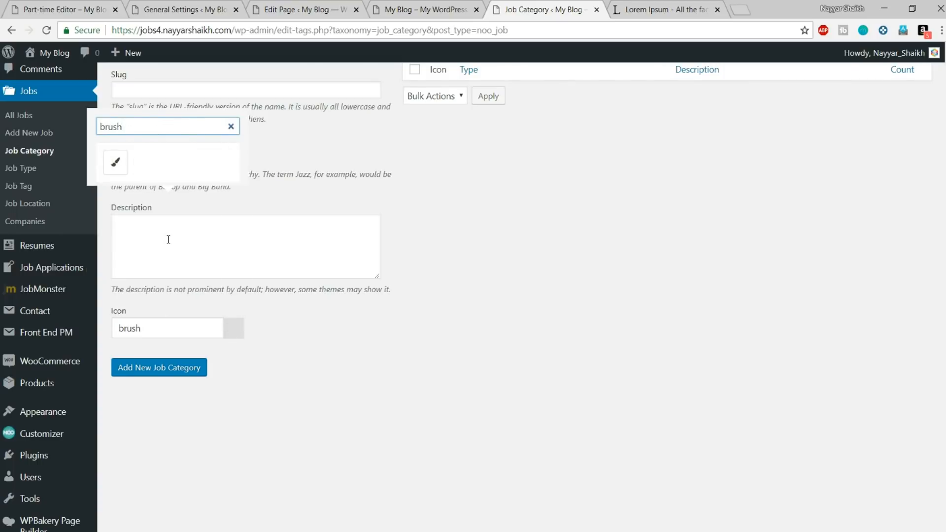
pyautogui.click(119, 167)
pyautogui.click(180, 378)
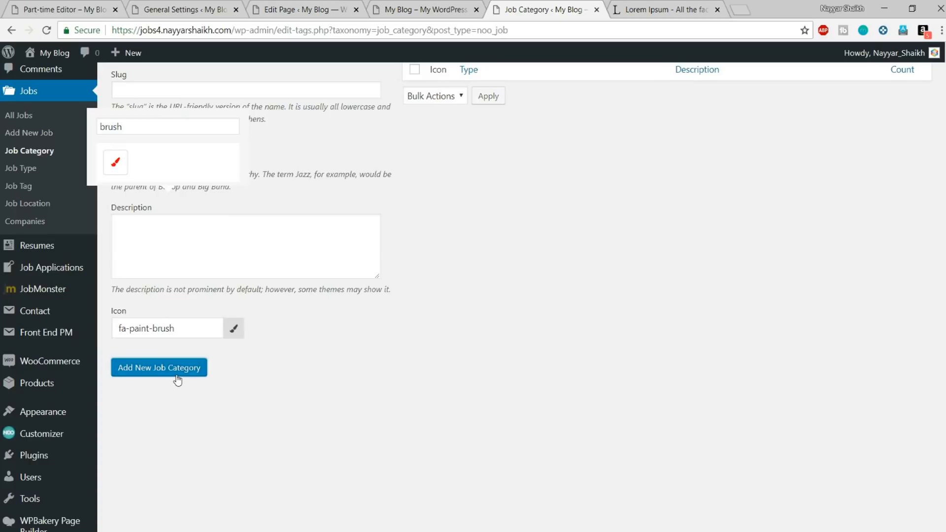
# Add a 'Finance' job category with the fa-dollar icon
pyautogui.scroll(3, 485, 365)
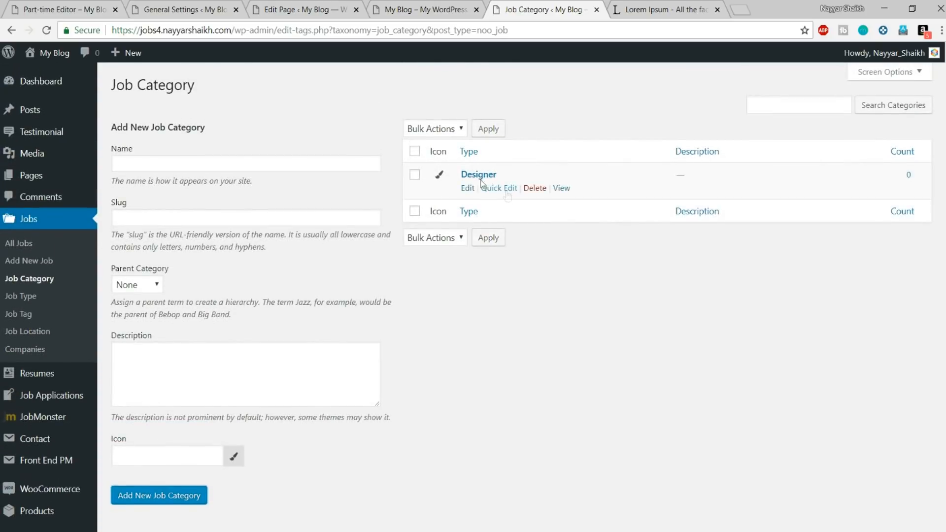
pyautogui.click(137, 166)
pyautogui.write('F')
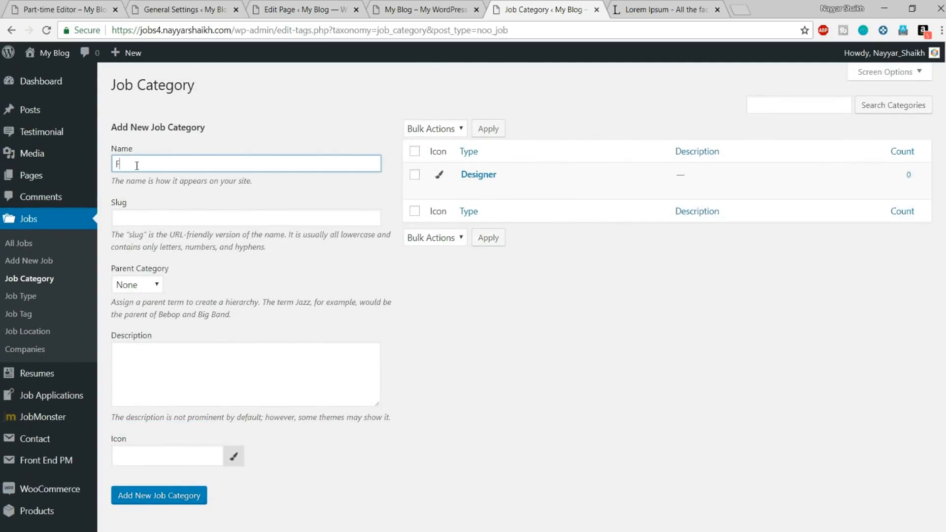
pyautogui.write('inance')
pyautogui.scroll(-4, 393, 316)
pyautogui.click(233, 264)
pyautogui.click(152, 63)
pyautogui.write('doll')
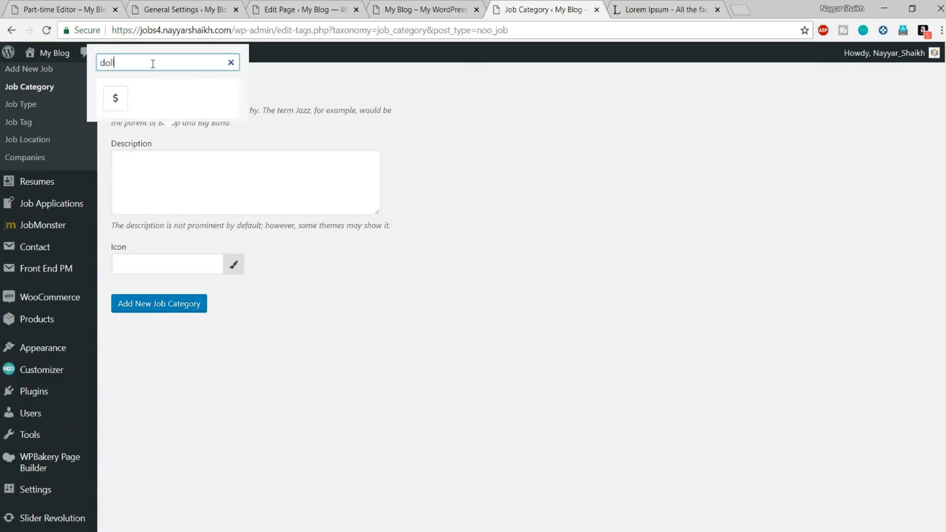
pyautogui.click(115, 98)
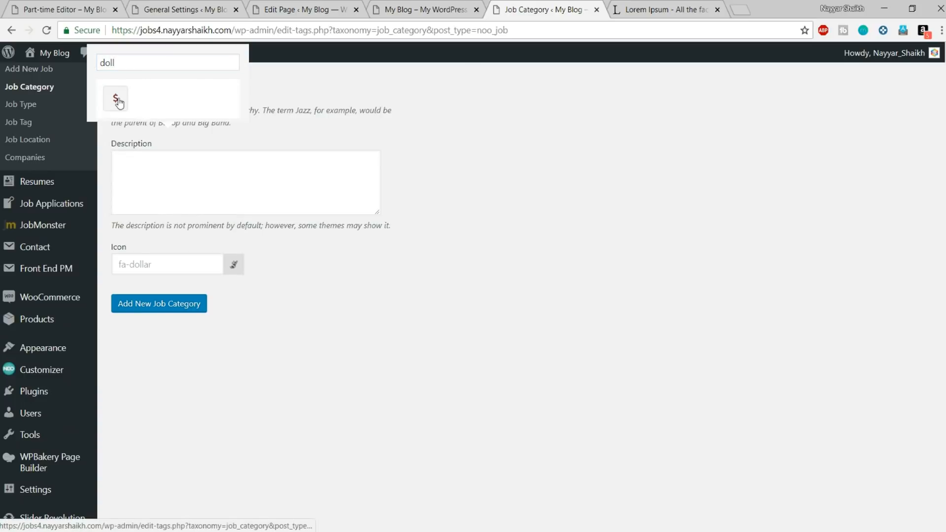
pyautogui.click(154, 308)
pyautogui.scroll(4, 451, 389)
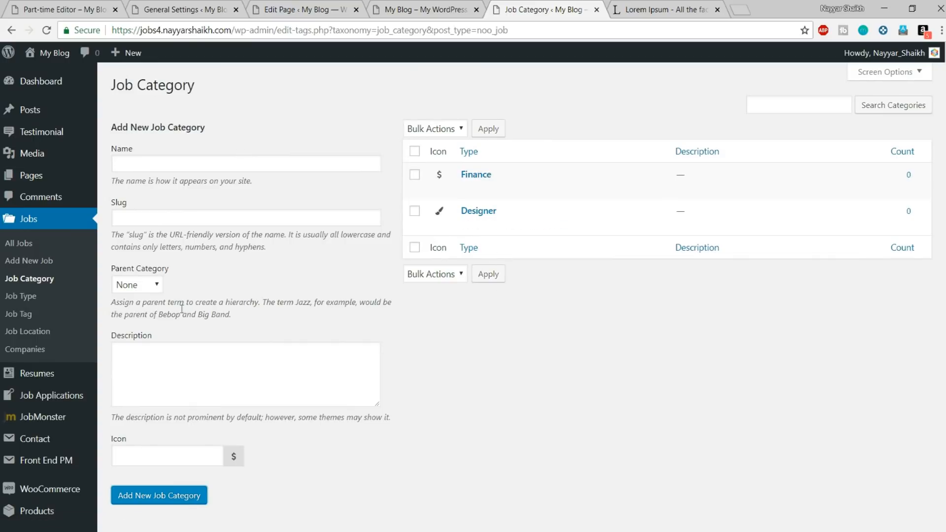
pyautogui.click(30, 297)
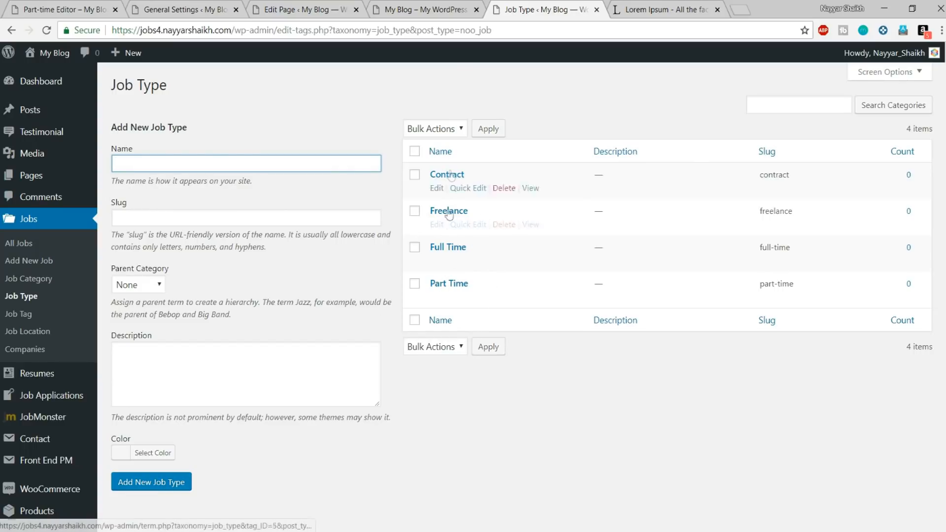
# Go to the Job Tag page after reviewing the four existing job types
pyautogui.click(36, 315)
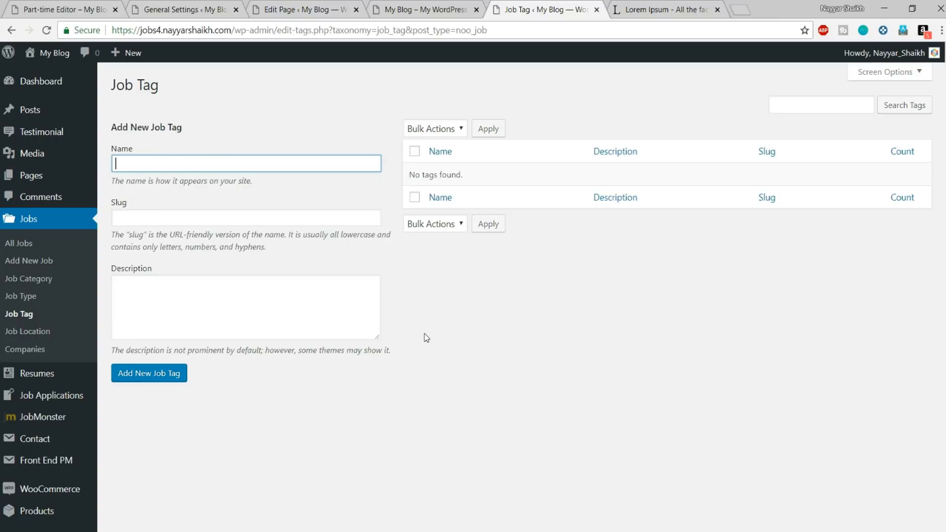
# Add 'Design' as a new job tag
pyautogui.write('Design')
pyautogui.click(157, 376)
pyautogui.click(187, 168)
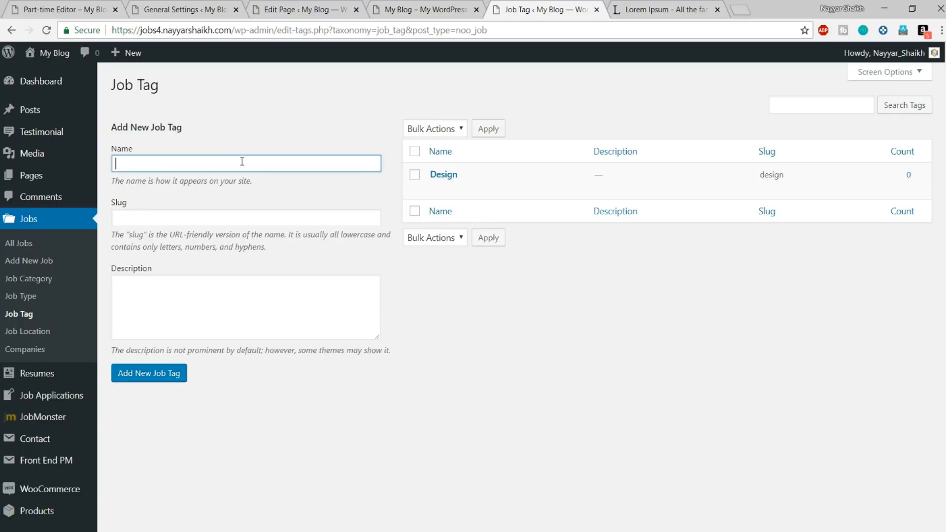
pyautogui.click(38, 334)
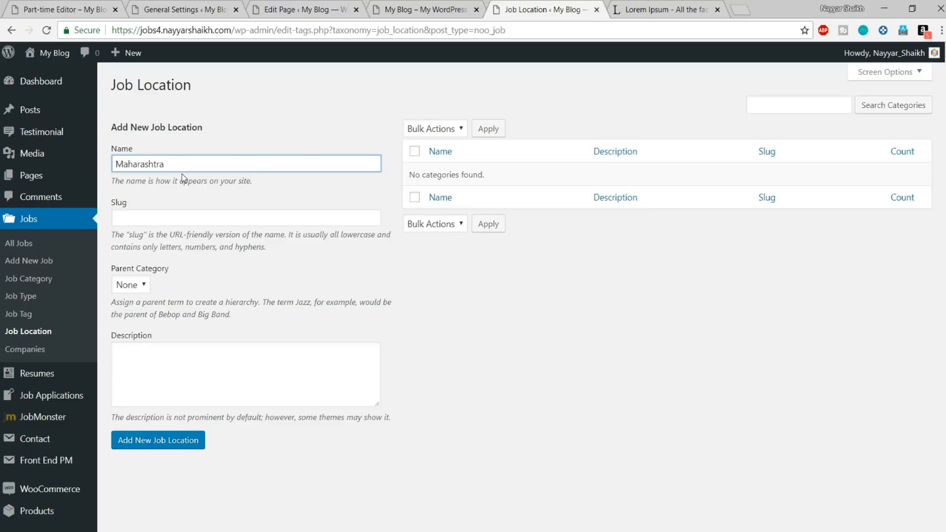
# Save 'Maharashtra' as a job location, then add 'Mumbai' with Maharashtra as its parent
pyautogui.click(196, 443)
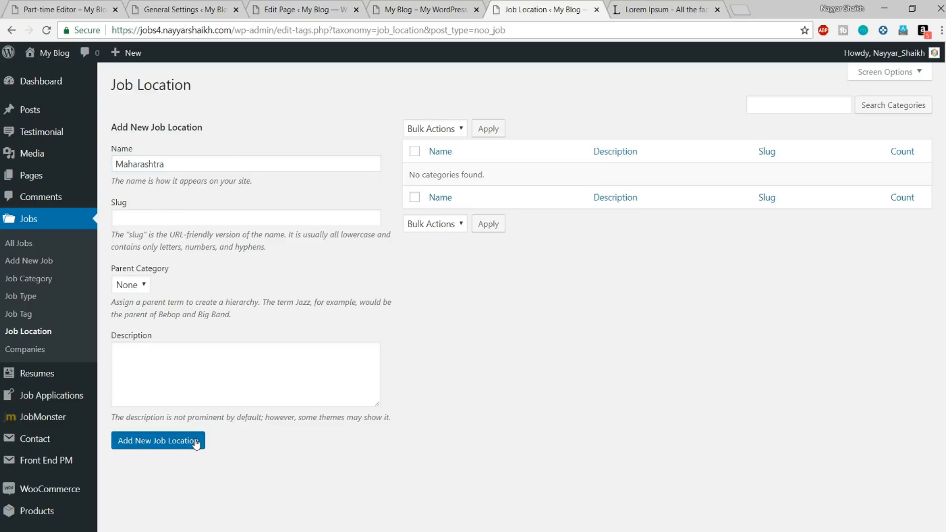
pyautogui.click(190, 165)
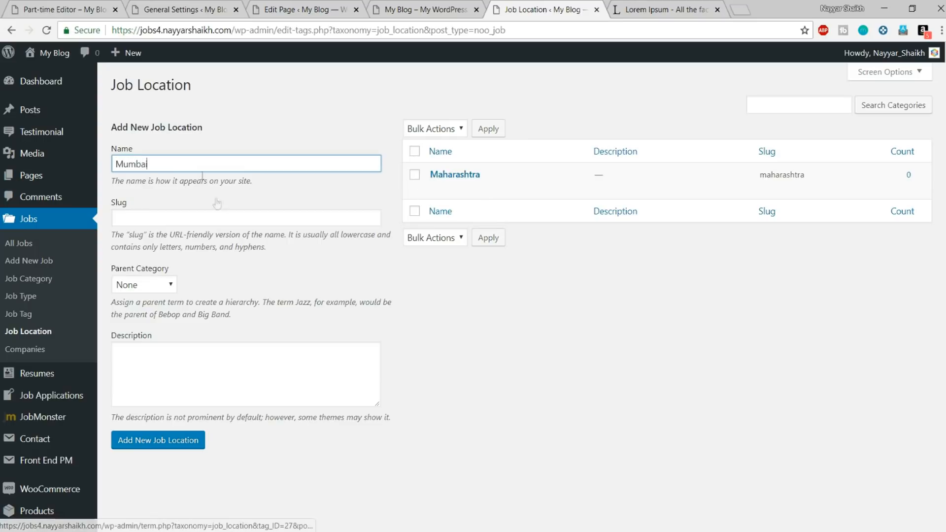
pyautogui.click(141, 285)
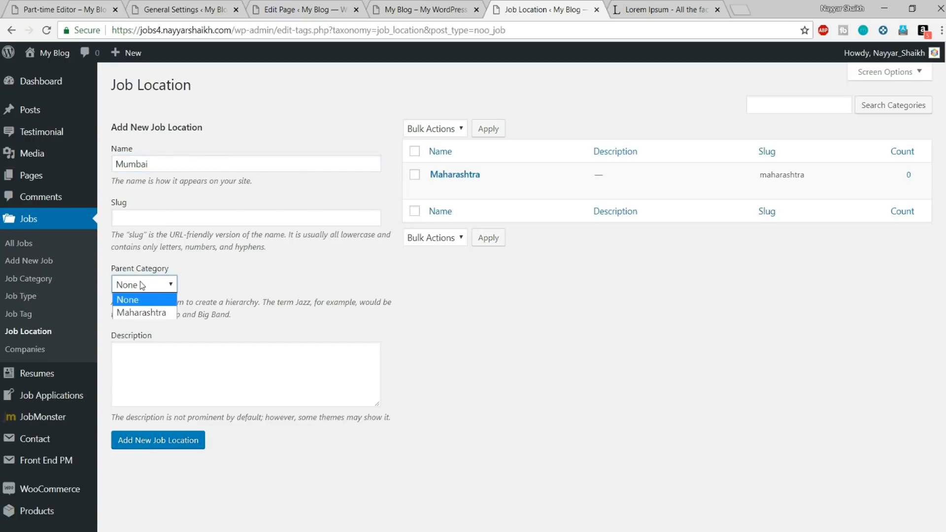
pyautogui.click(155, 314)
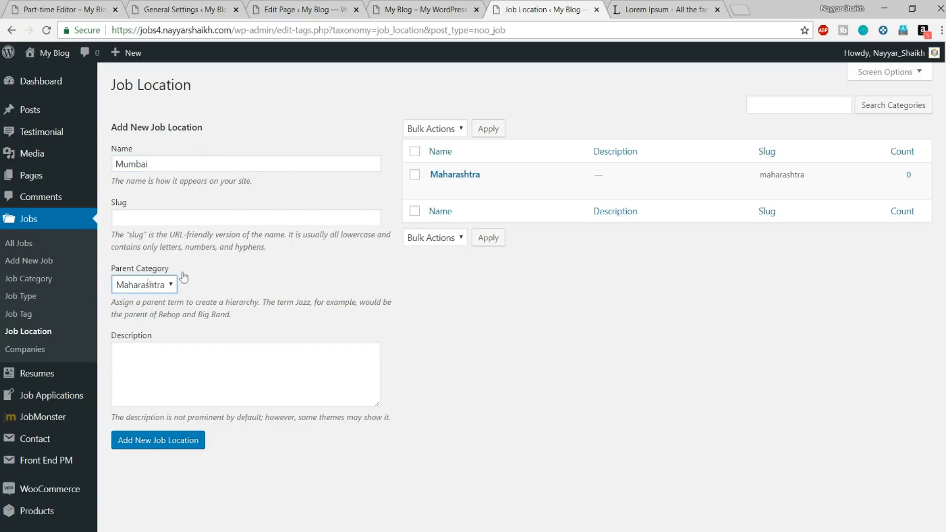
pyautogui.click(171, 444)
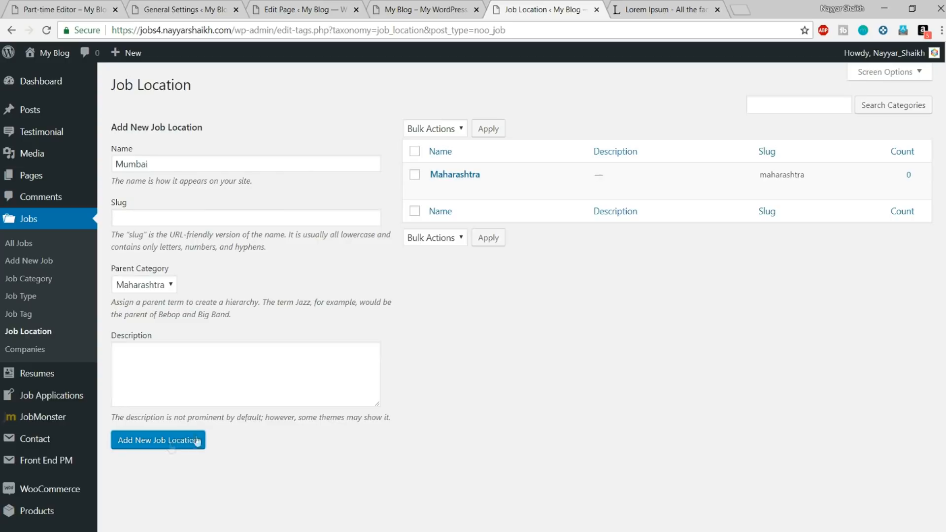
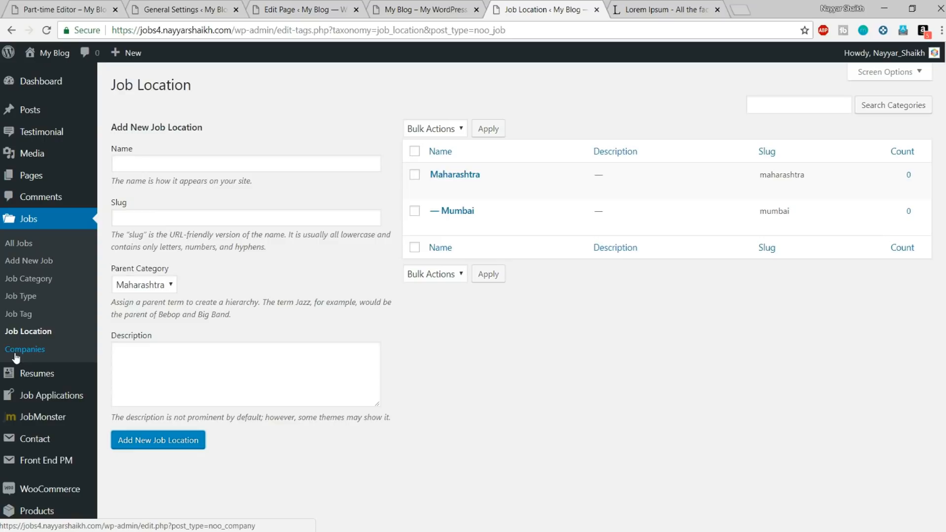
# Start a new company titled 'Microsoft'
pyautogui.click(24, 350)
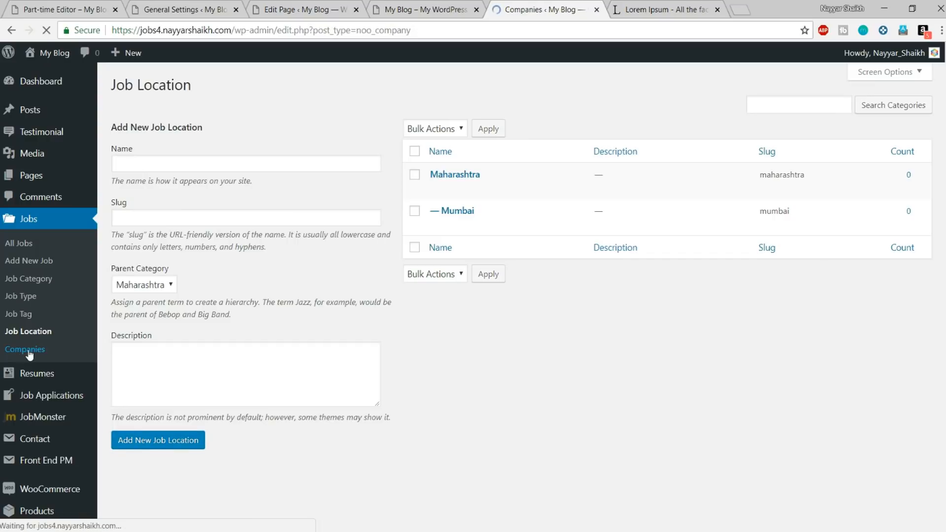
pyautogui.click(215, 85)
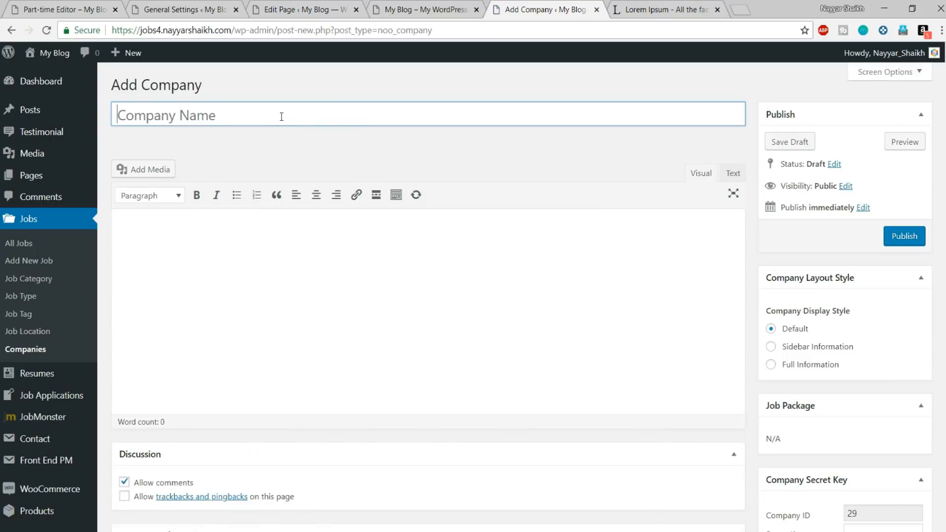
pyautogui.write('Microsoft')
# Fill the company description with a Lorem ipsum paragraph copied from the Lorem Ipsum page
pyautogui.click(513, 268)
pyautogui.write('brush')
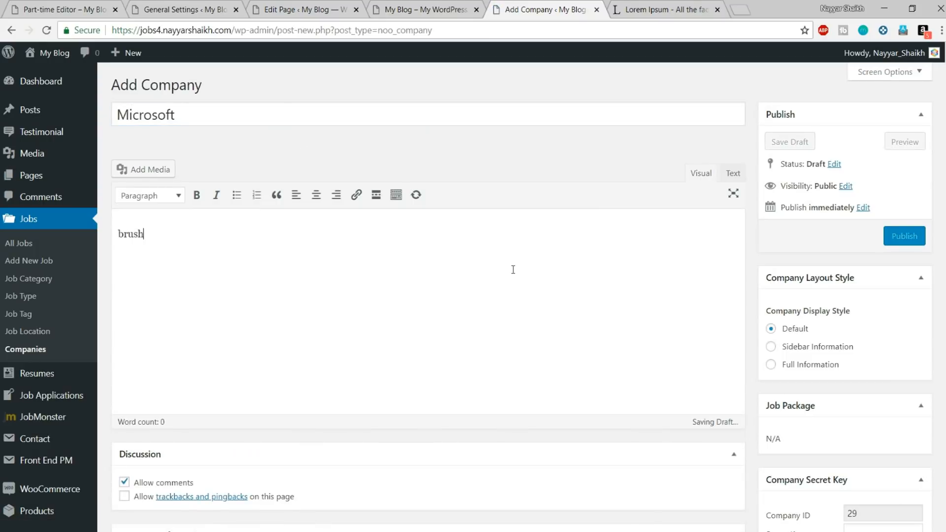
pyautogui.click(710, 5)
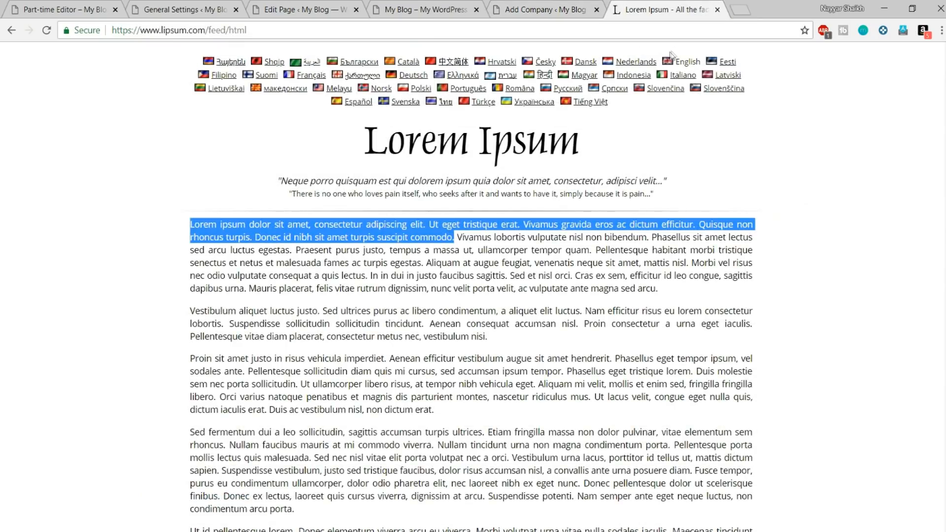
pyautogui.click(551, 9)
pyautogui.hotkey('ctrl', 'a')
pyautogui.write('Lorem ipsum dolor sit amet, consectetur adipiscing elit. Ut eget tristique erat. Vivamus gravida eros ac dictum efficitur. Quisque non rhoncus turpis. Donec id nibh sit amet turpis suscipit commodo.')
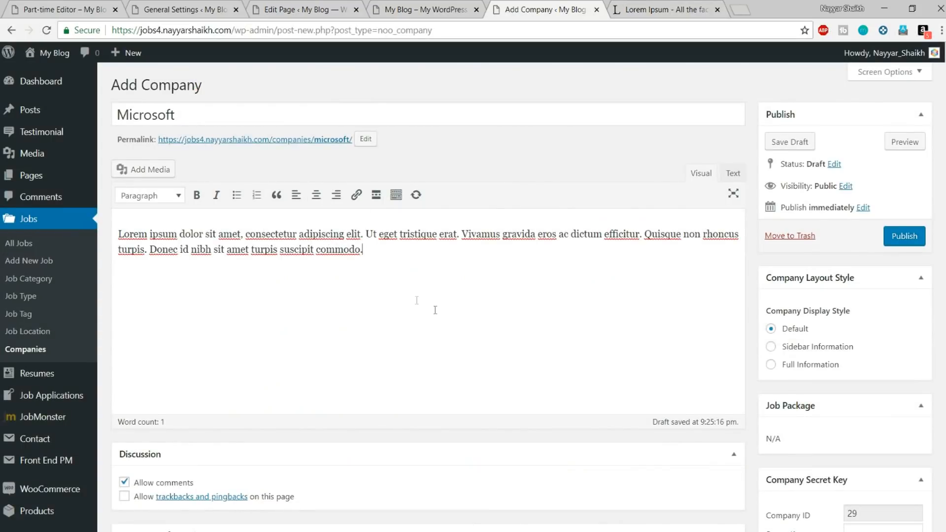
pyautogui.scroll(-5, 416, 299)
pyautogui.scroll(5, 449, 318)
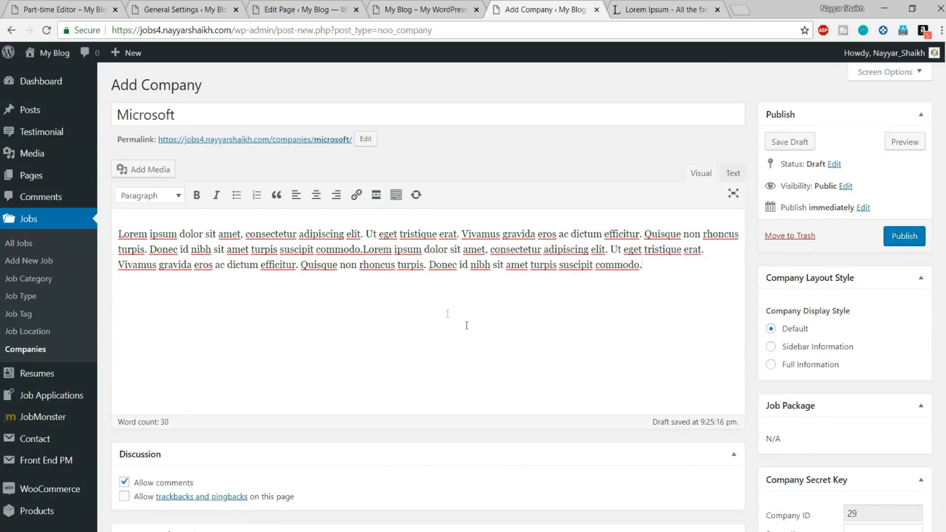
pyautogui.scroll(-8, 471, 327)
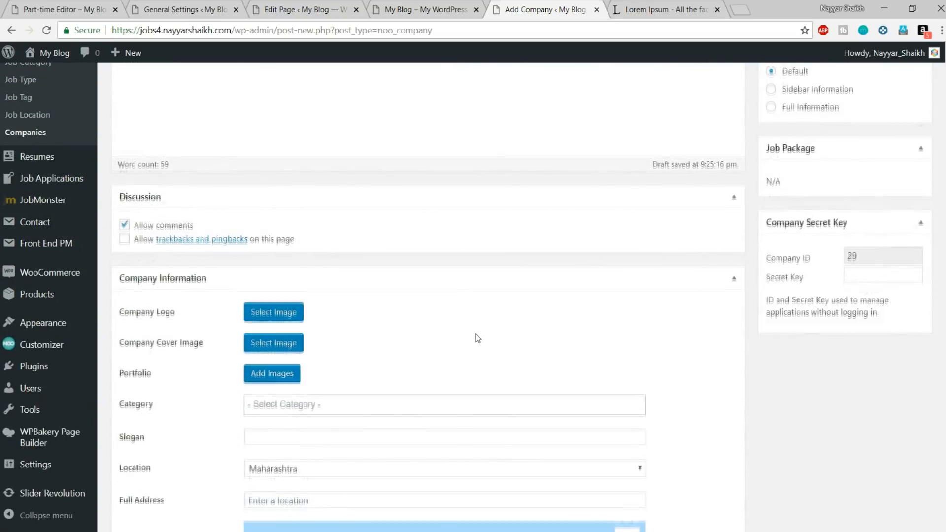
# Upload envato1 and set it as the Company Logo
pyautogui.click(270, 186)
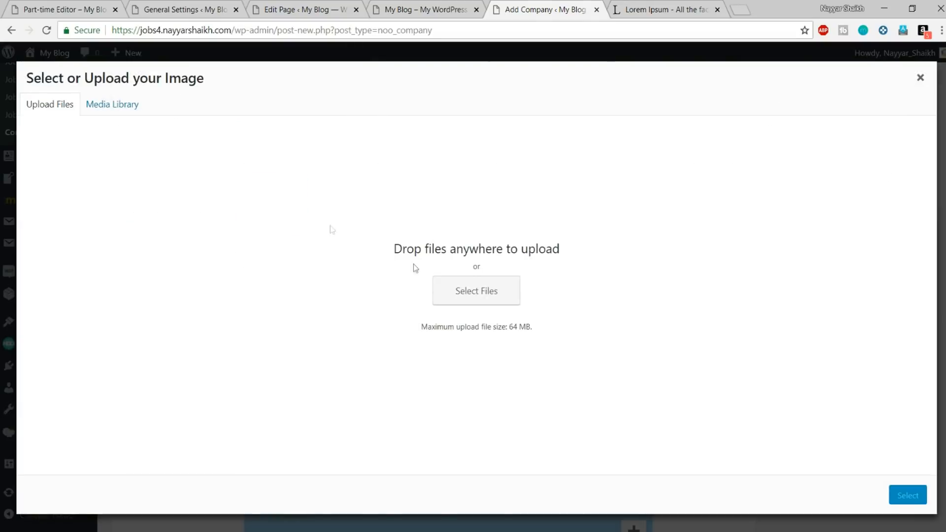
pyautogui.click(478, 295)
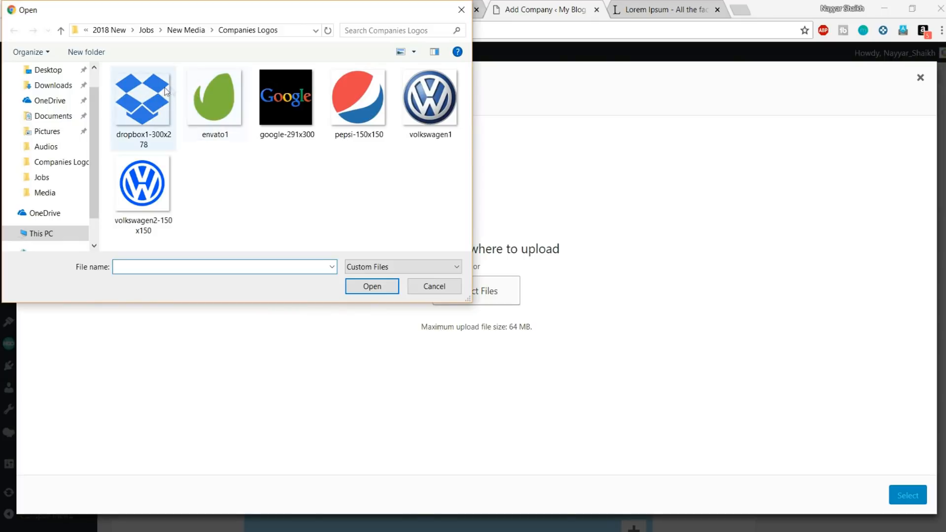
pyautogui.click(223, 101)
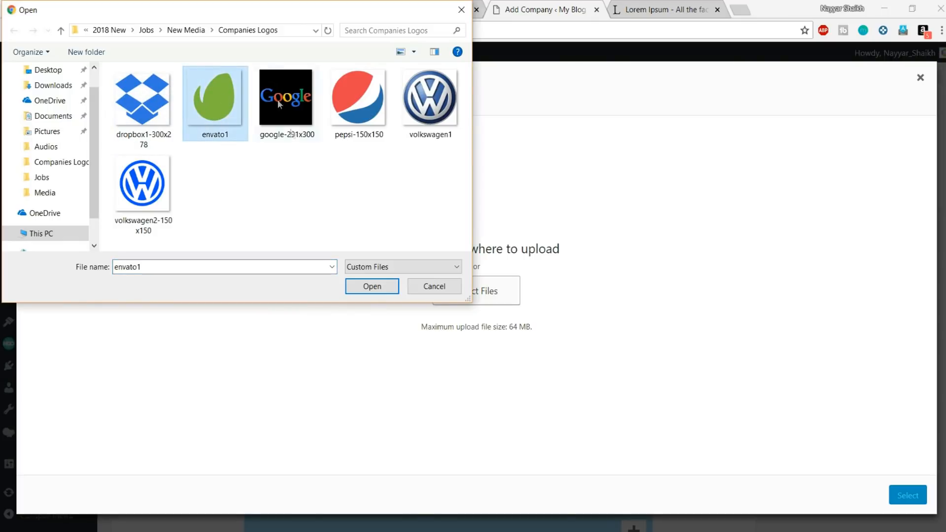
pyautogui.click(364, 286)
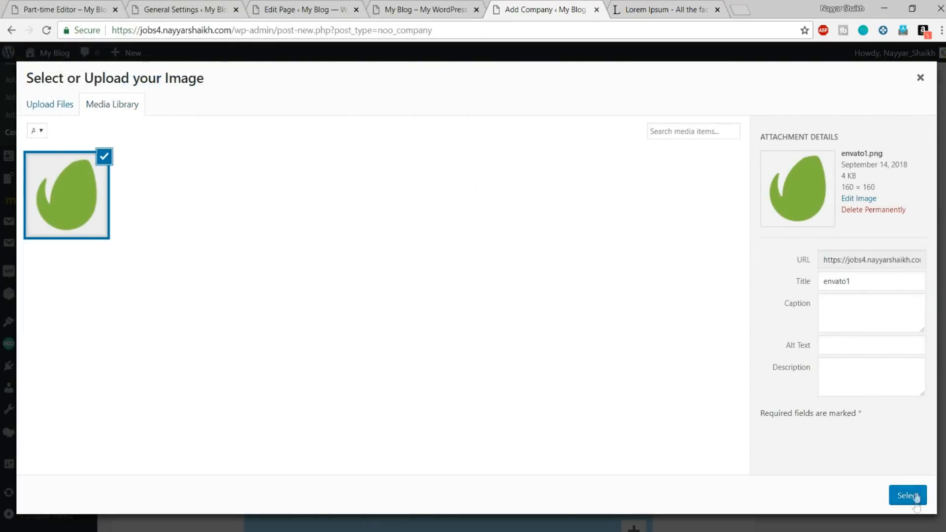
pyautogui.click(907, 495)
# Upload banner-home2-account--1400x379 from the Home Page folder as the Company Cover Image
pyautogui.click(263, 308)
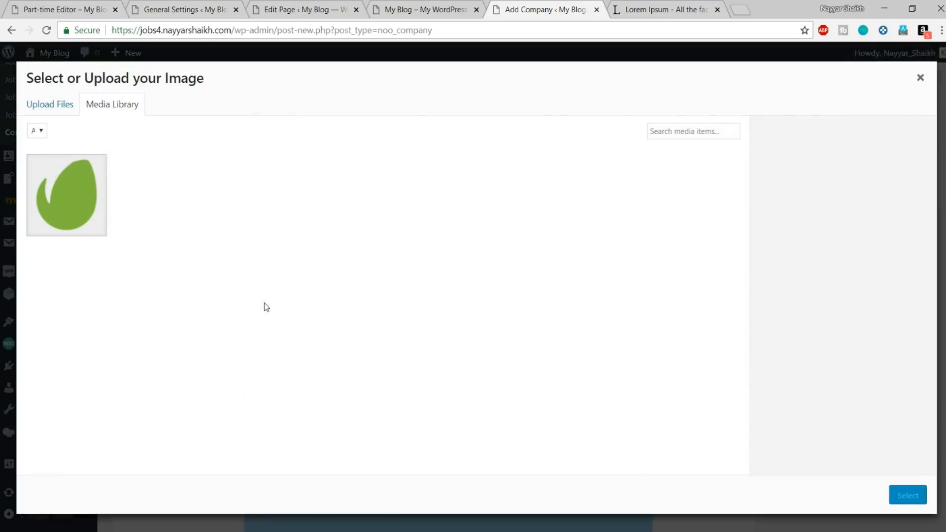
pyautogui.click(76, 103)
pyautogui.click(486, 294)
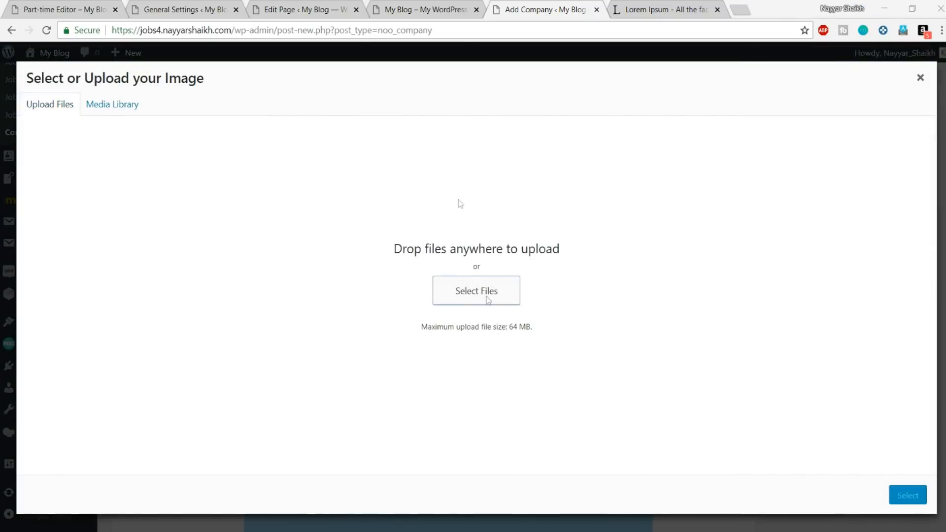
pyautogui.click(183, 30)
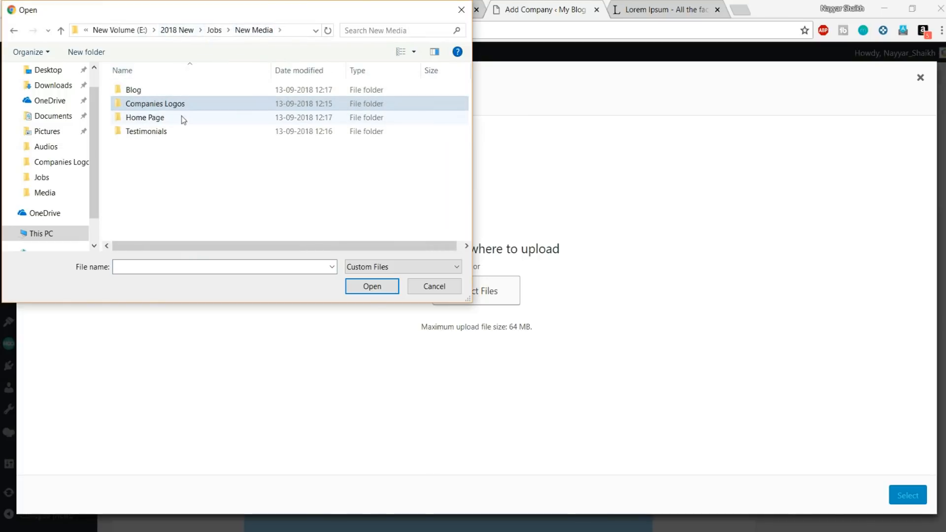
pyautogui.doubleClick(179, 120)
pyautogui.click(365, 124)
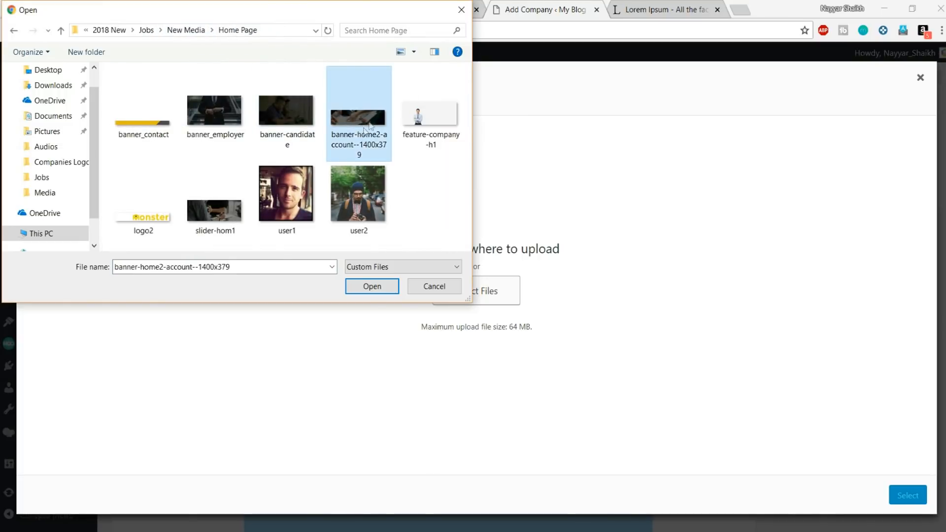
pyautogui.click(363, 281)
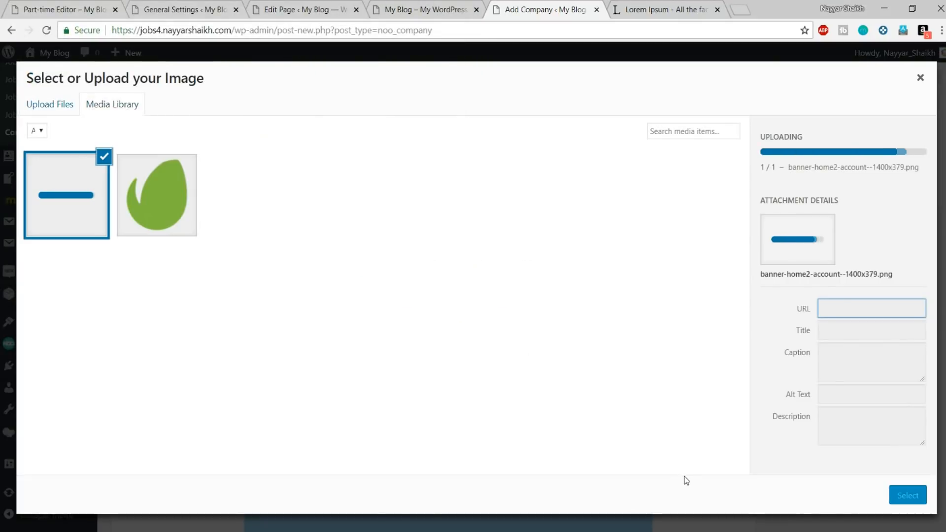
pyautogui.click(909, 499)
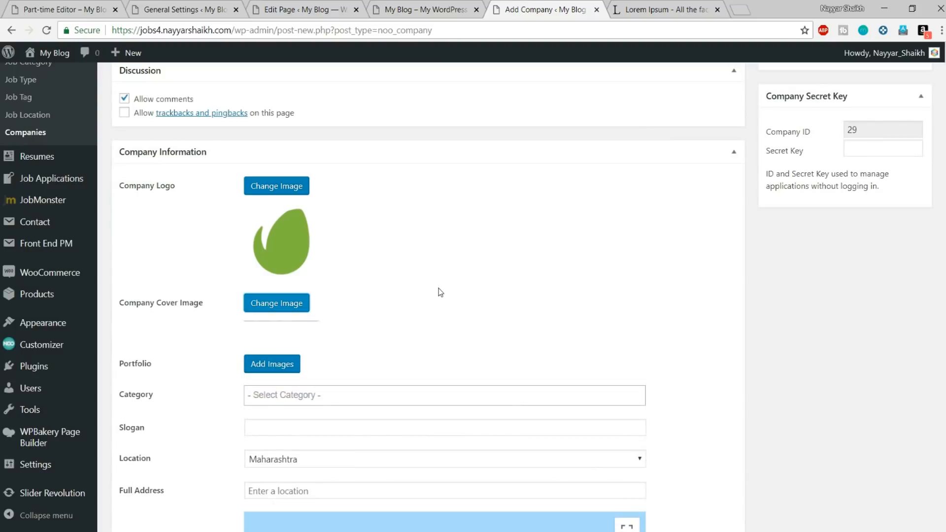
pyautogui.scroll(-2, 440, 300)
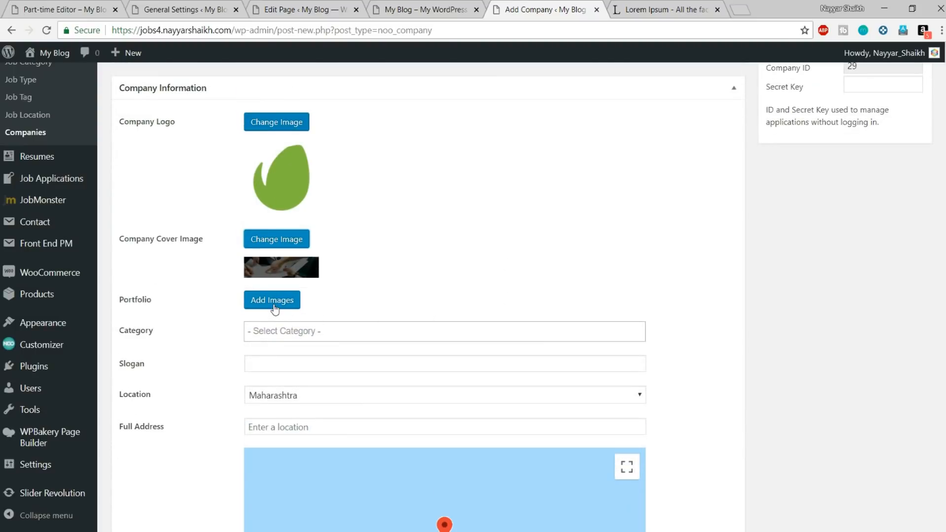
# Upload candidate_01, candidate_03 and candidate_06 from the Testimonials folder to the portfolio
pyautogui.click(274, 305)
pyautogui.click(183, 104)
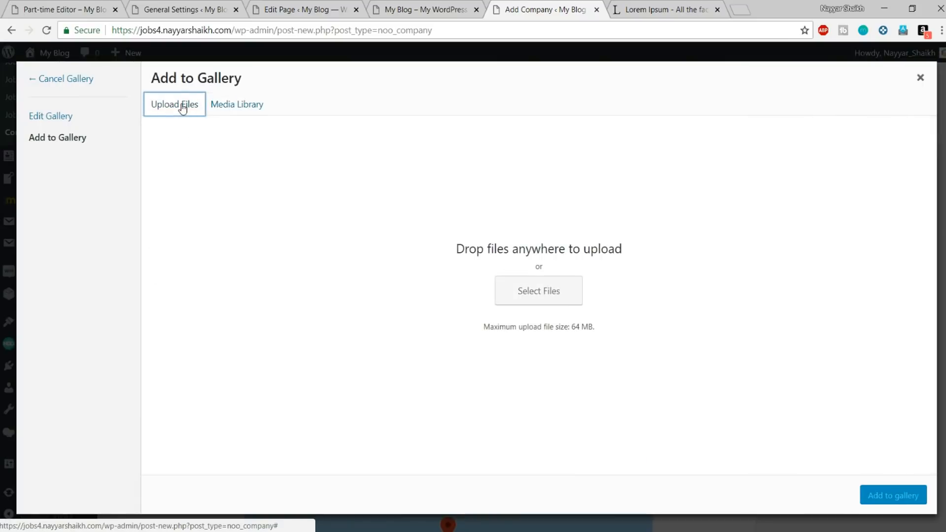
pyautogui.click(505, 289)
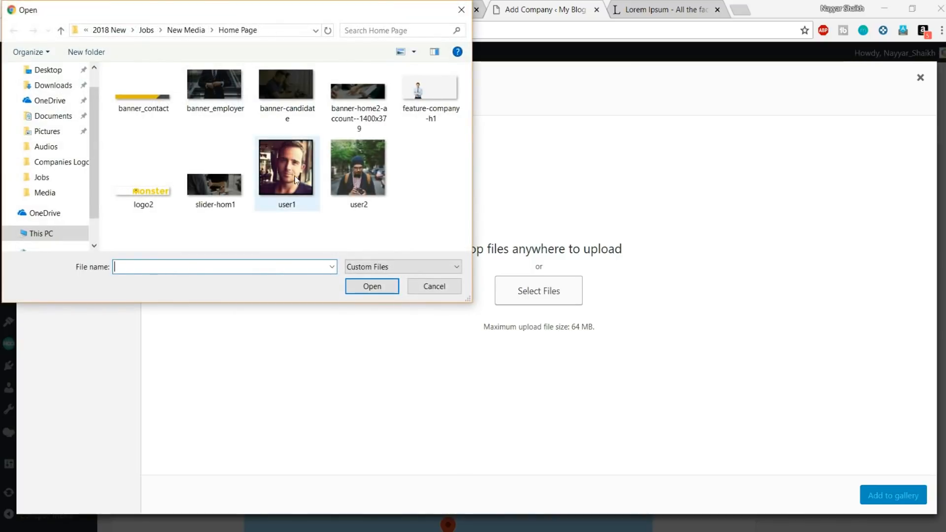
pyautogui.click(175, 30)
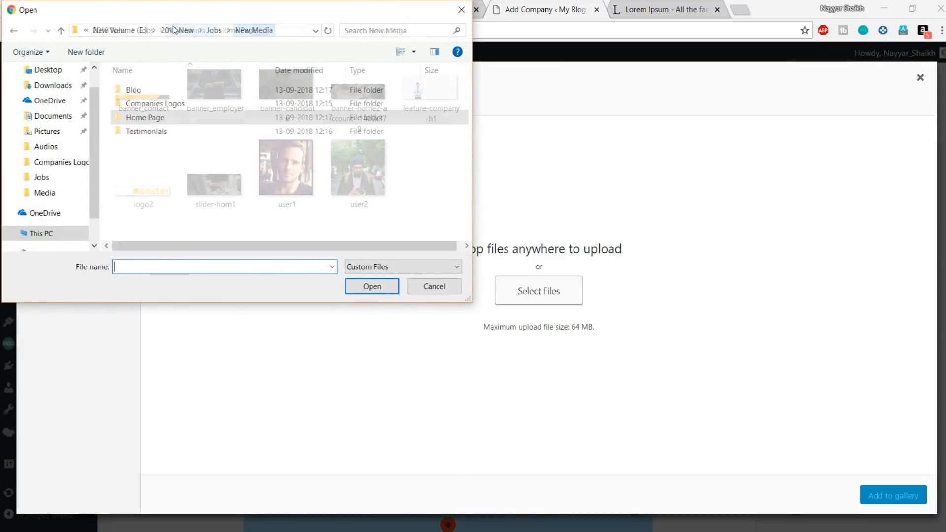
pyautogui.doubleClick(192, 135)
pyautogui.click(147, 106)
pyautogui.keyDown('ctrl'); pyautogui.click(189, 110); pyautogui.keyUp('ctrl')
pyautogui.keyDown('ctrl'); pyautogui.click(288, 110); pyautogui.keyUp('ctrl')
pyautogui.click(371, 290)
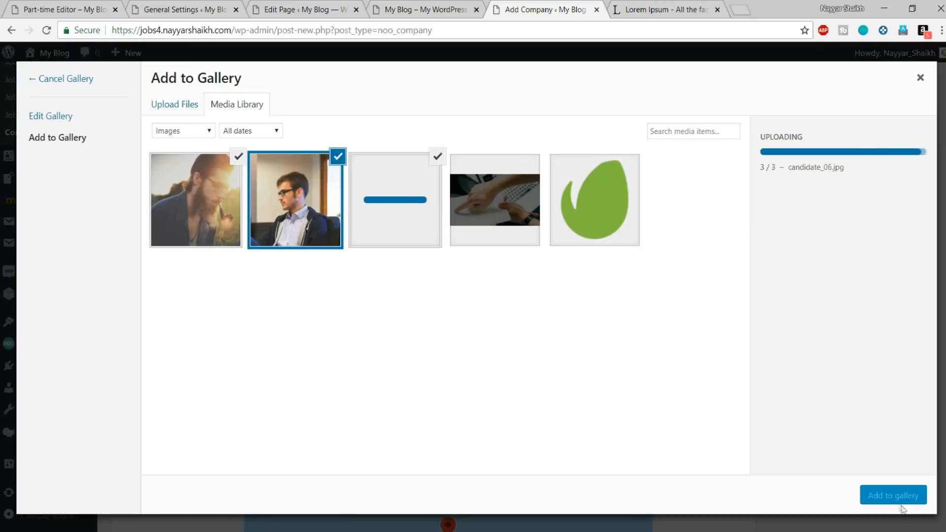
# Insert the three photos as a Full Size gallery
pyautogui.click(900, 507)
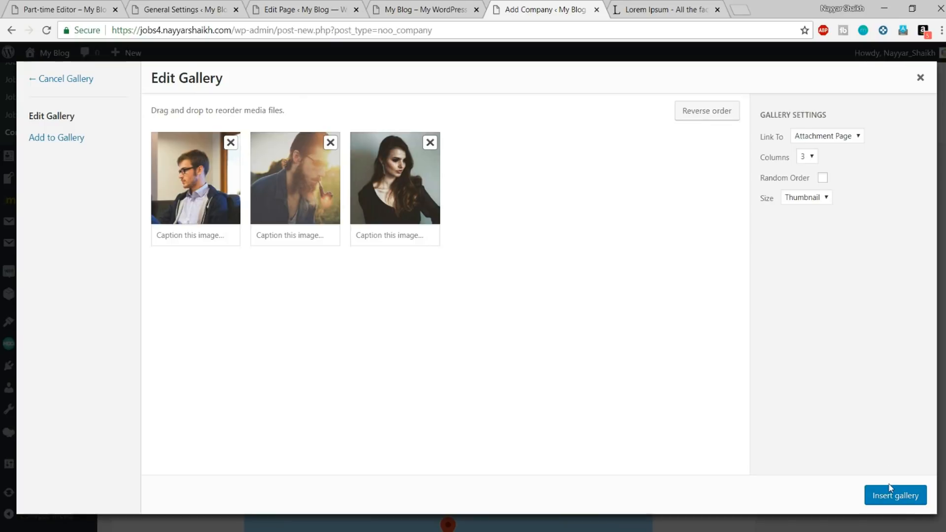
pyautogui.click(810, 195)
pyautogui.click(817, 242)
pyautogui.click(895, 496)
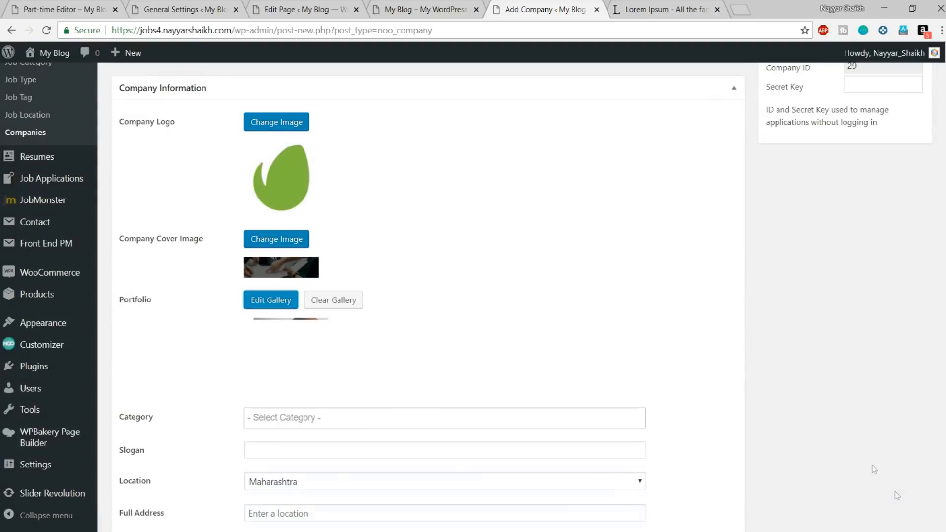
# Set the company category to Finance and fill in the company's full address
pyautogui.scroll(-4, 724, 300)
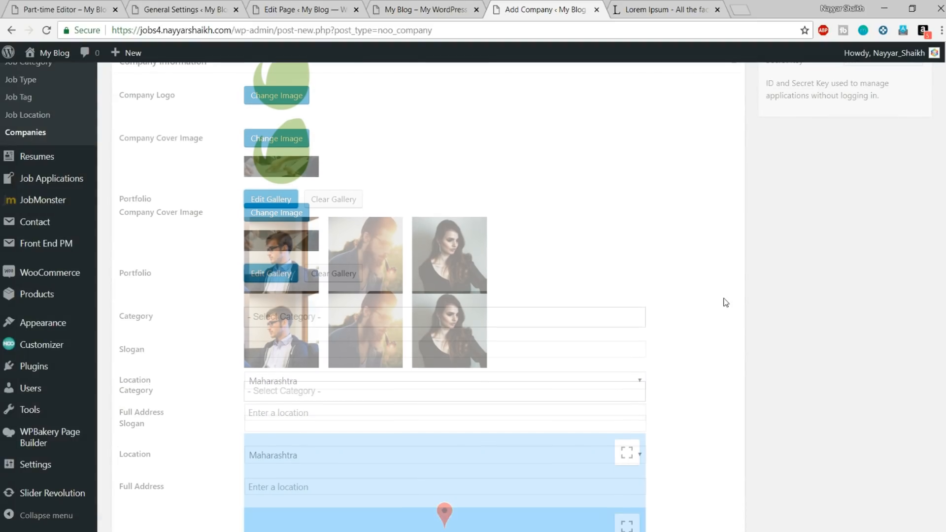
pyautogui.click(317, 219)
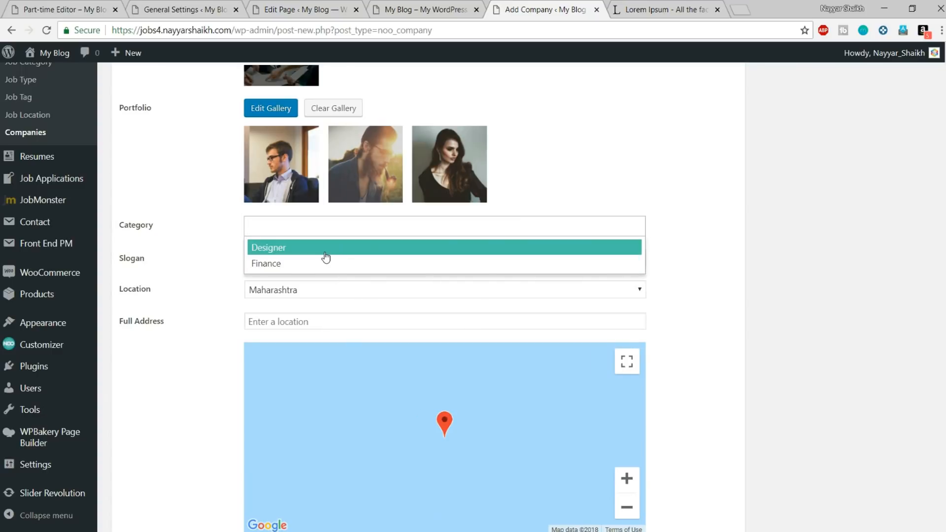
pyautogui.click(291, 264)
pyautogui.click(386, 262)
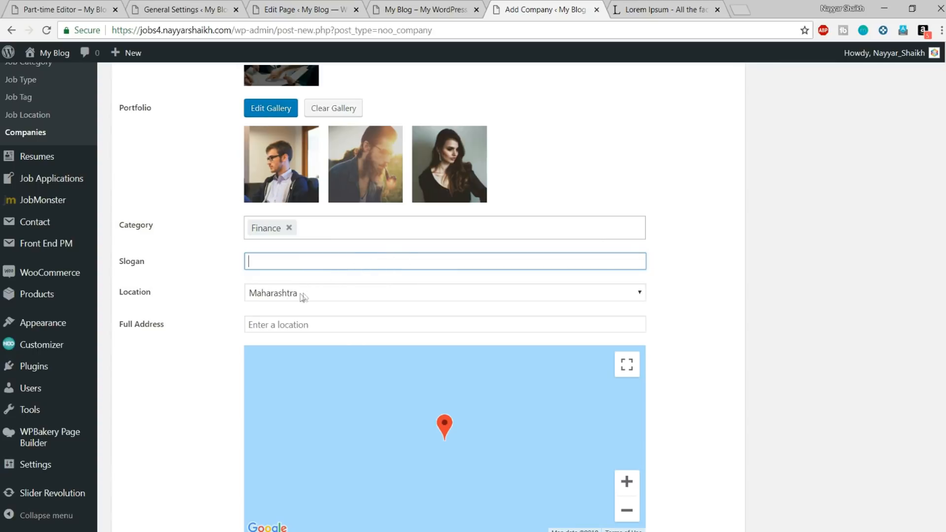
pyautogui.click(291, 329)
pyautogui.write('sion, mumbai')
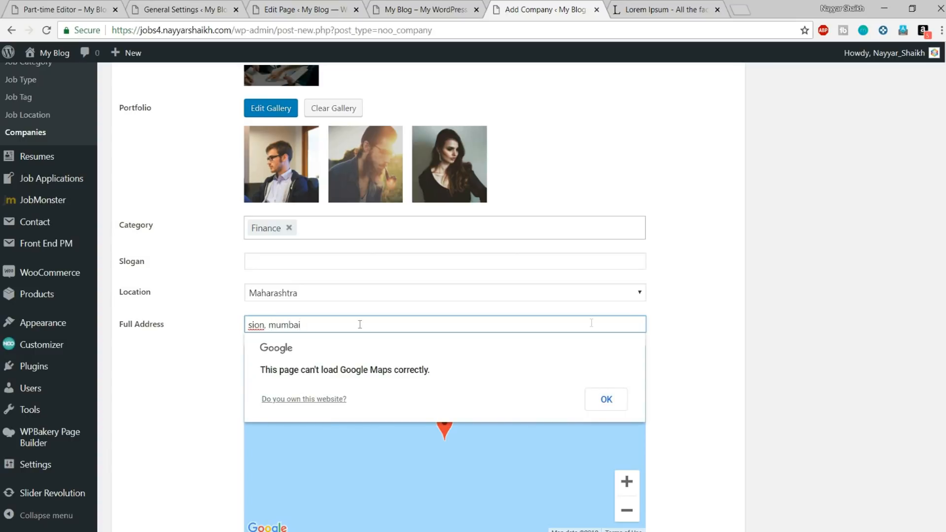
pyautogui.click(905, 309)
pyautogui.scroll(-5, 903, 312)
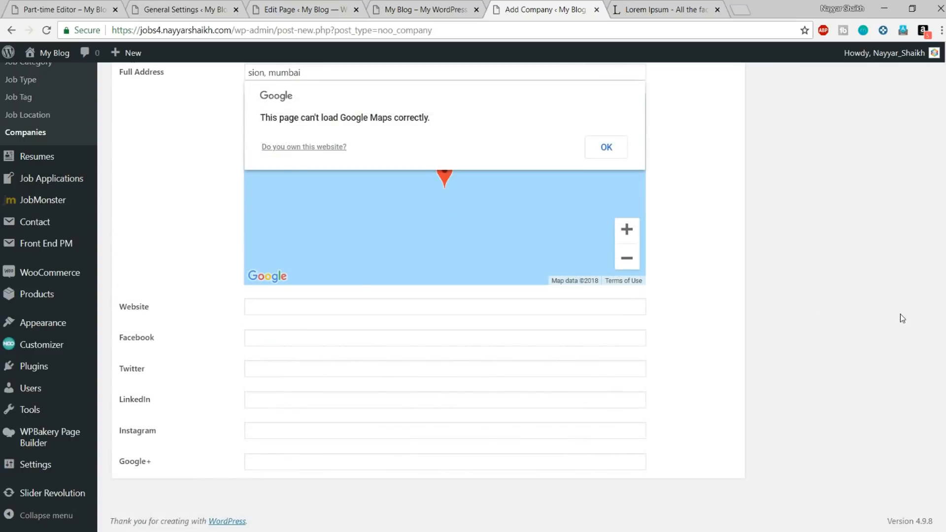
# Put '#' in the Website, Facebook, Twitter, LinkedIn, Instagram and Google+ link fields
pyautogui.click(482, 311)
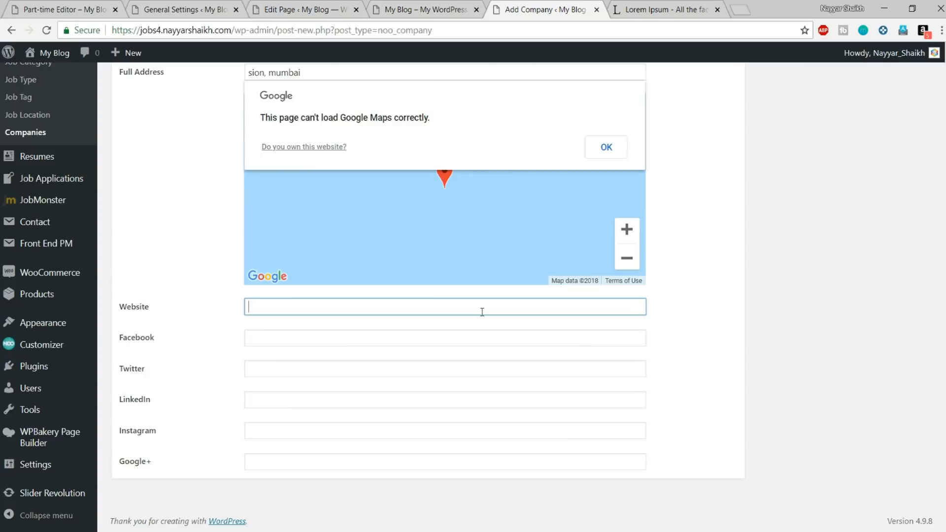
pyautogui.write('#')
pyautogui.press('Tab')
pyautogui.write('#')
pyautogui.press('Tab')
pyautogui.write('#')
pyautogui.press('Tab')
pyautogui.write('#')
pyautogui.press('Tab')
pyautogui.write('#')
pyautogui.press('Tab')
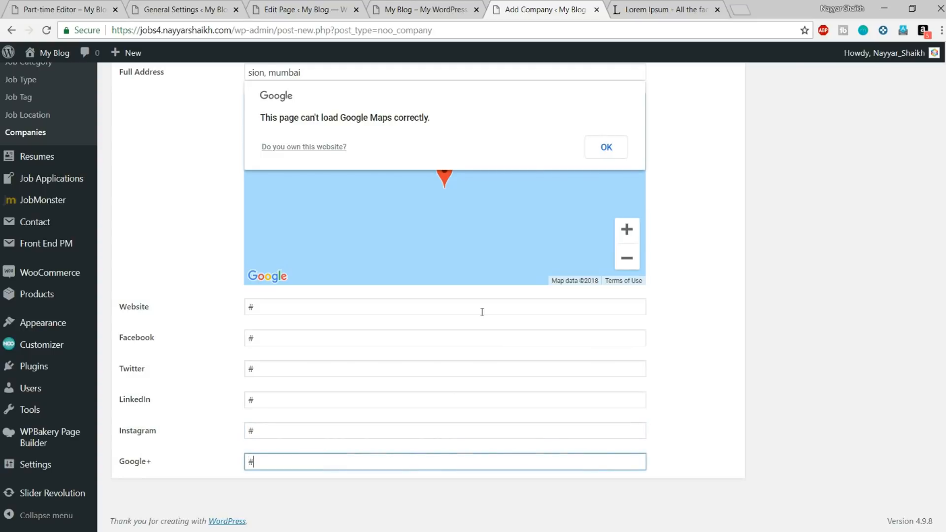
pyautogui.write('#')
pyautogui.scroll(15, 492, 309)
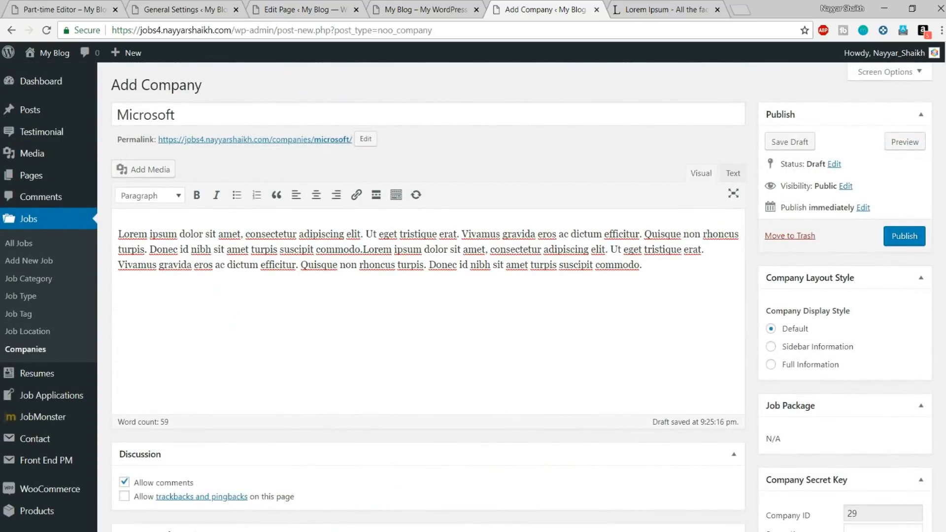
# Publish the company with the Full Information display style and open its page in a new tab
pyautogui.click(794, 366)
pyautogui.click(904, 237)
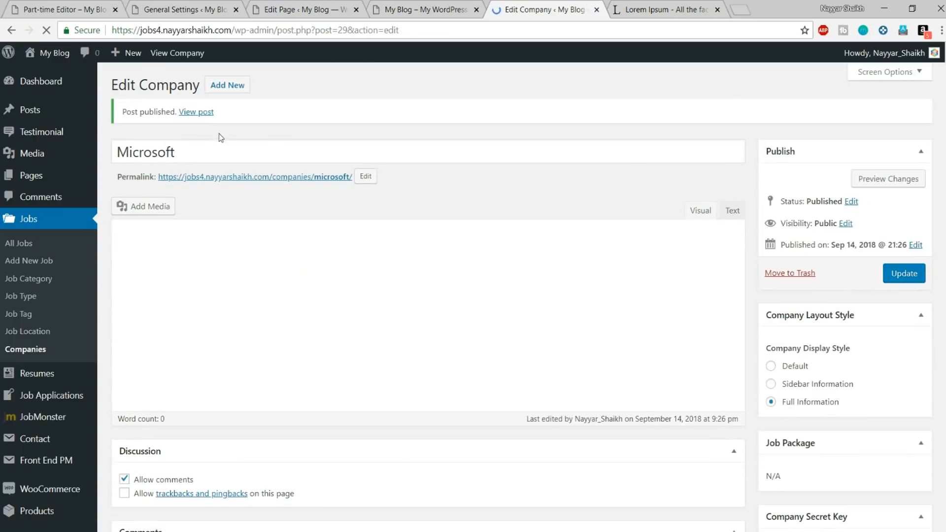
pyautogui.rightClick(198, 114)
pyautogui.click(213, 124)
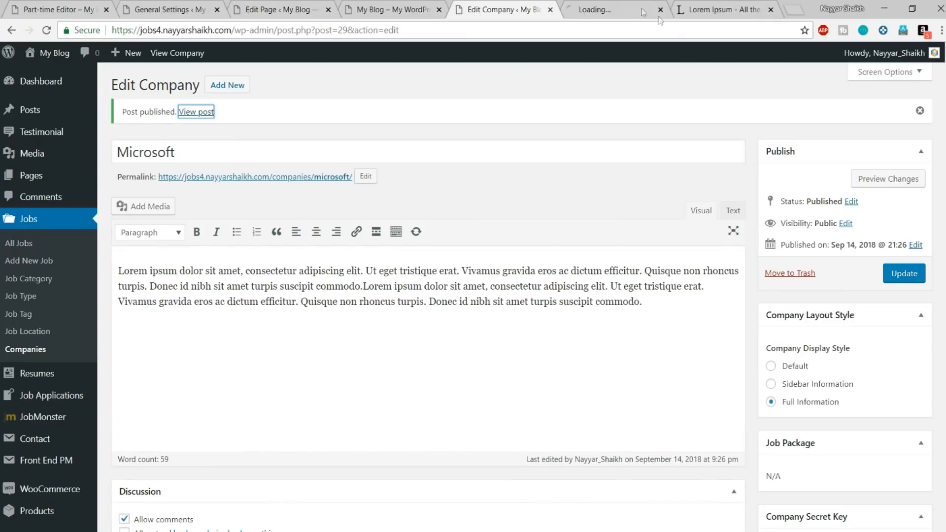
pyautogui.click(611, 9)
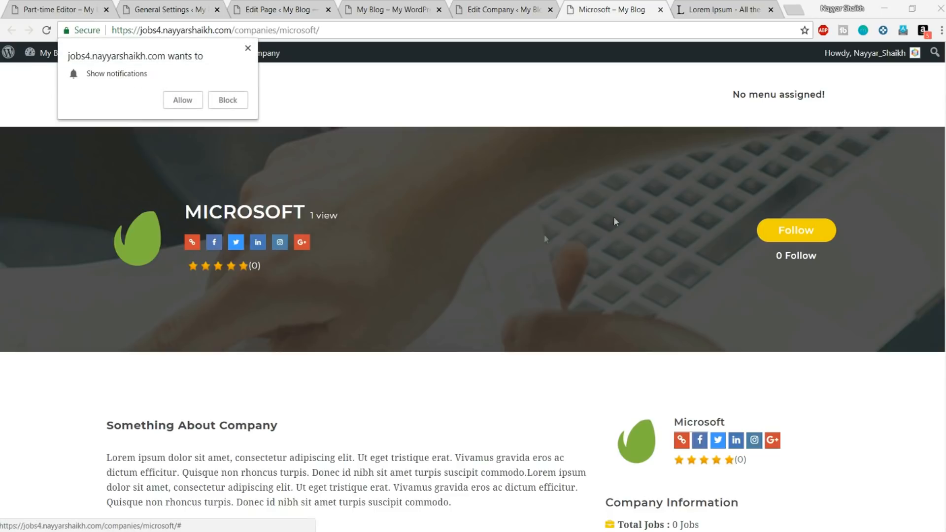
# Scroll through the public company page and block the site's notification request
pyautogui.scroll(-6, 570, 194)
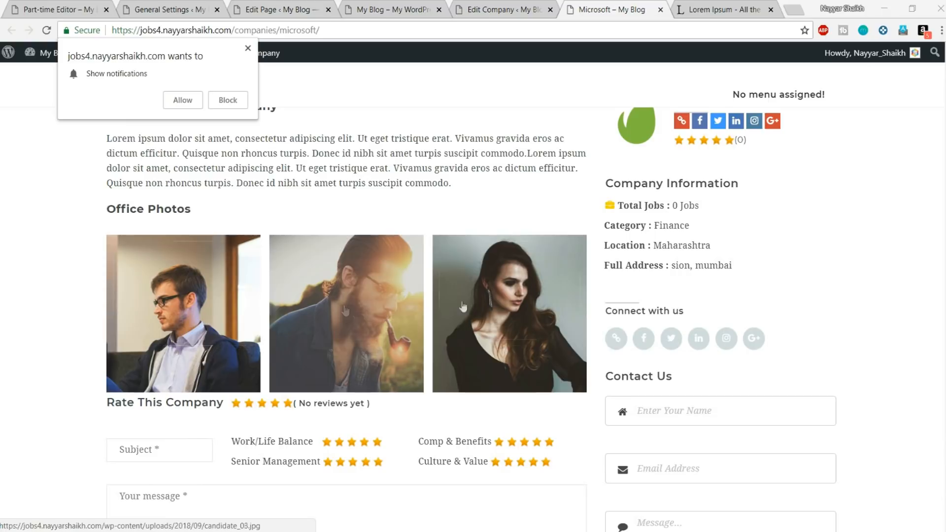
pyautogui.scroll(-2, 461, 296)
pyautogui.click(210, 424)
pyautogui.scroll(3, 276, 392)
pyautogui.scroll(-3, 403, 405)
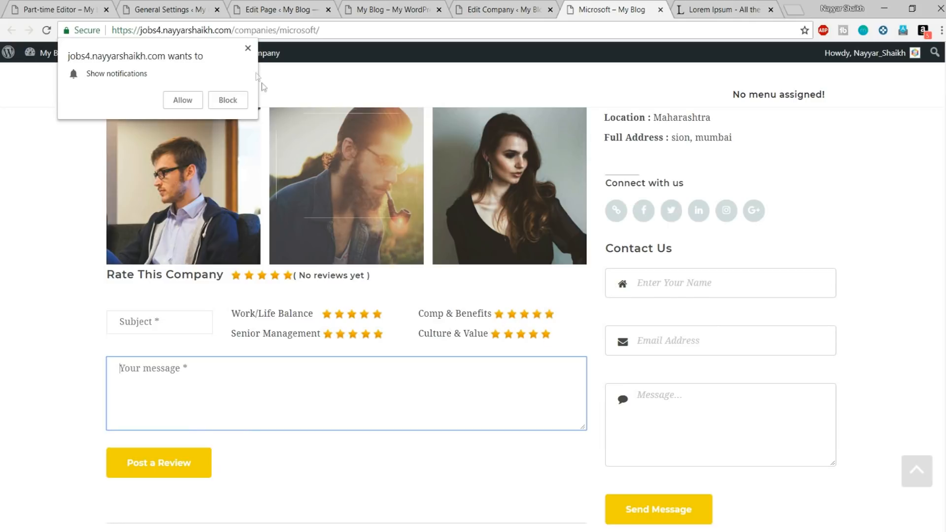
pyautogui.click(226, 100)
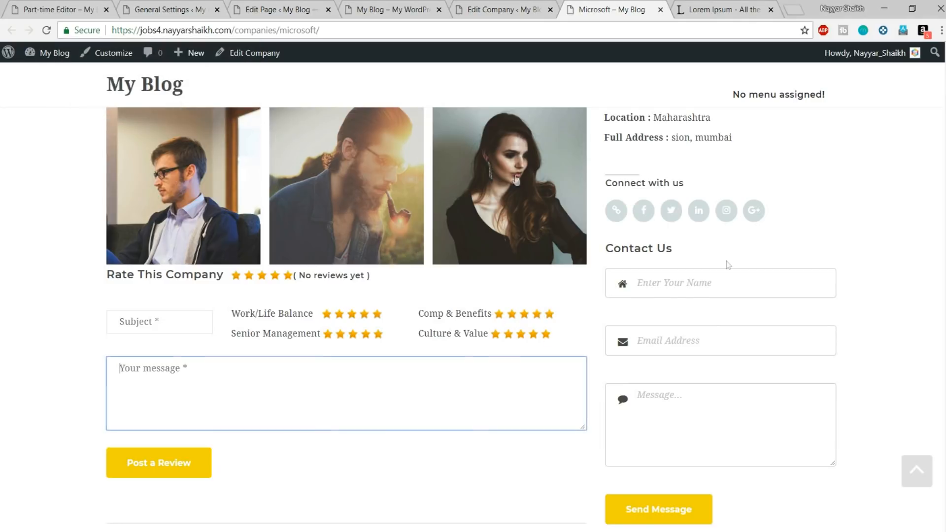
pyautogui.scroll(9, 876, 370)
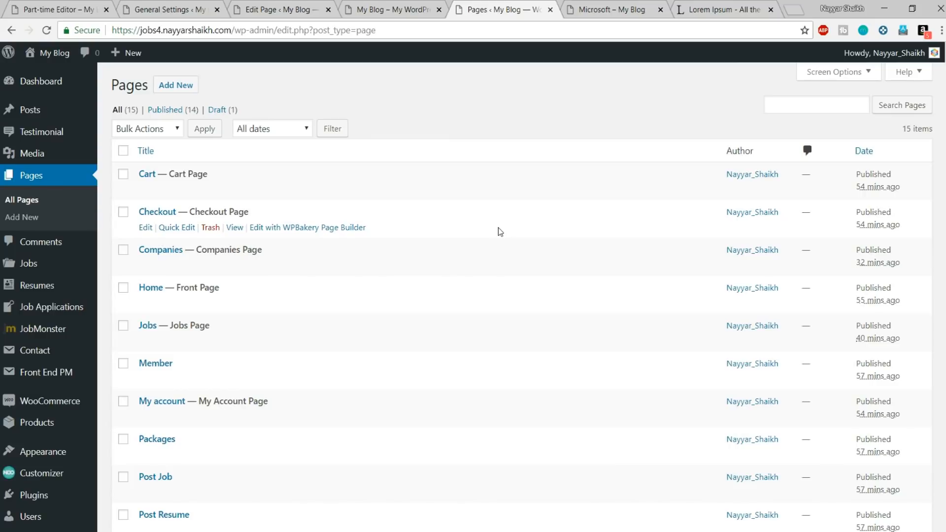
# Open the Member page in a new tab and inspect its raw member account shortcode
pyautogui.scroll(-3, 498, 227)
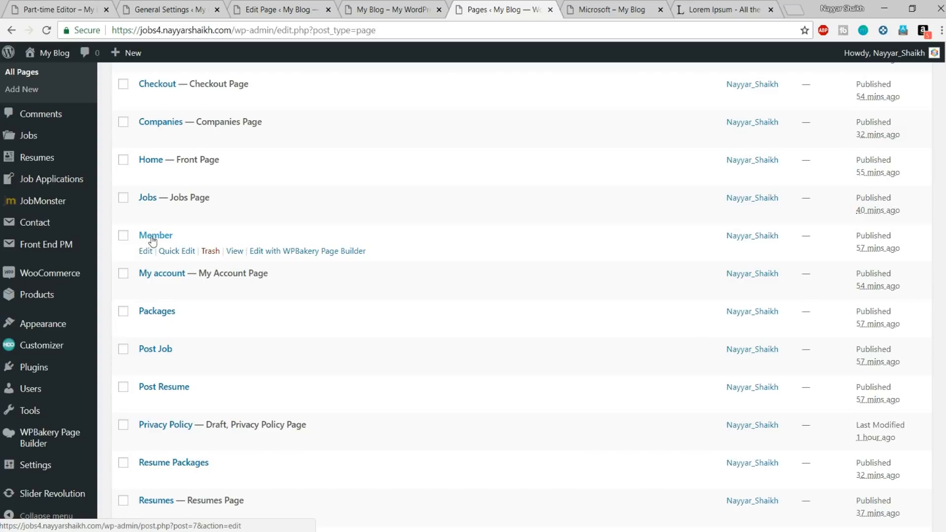
pyautogui.rightClick(238, 252)
pyautogui.click(245, 264)
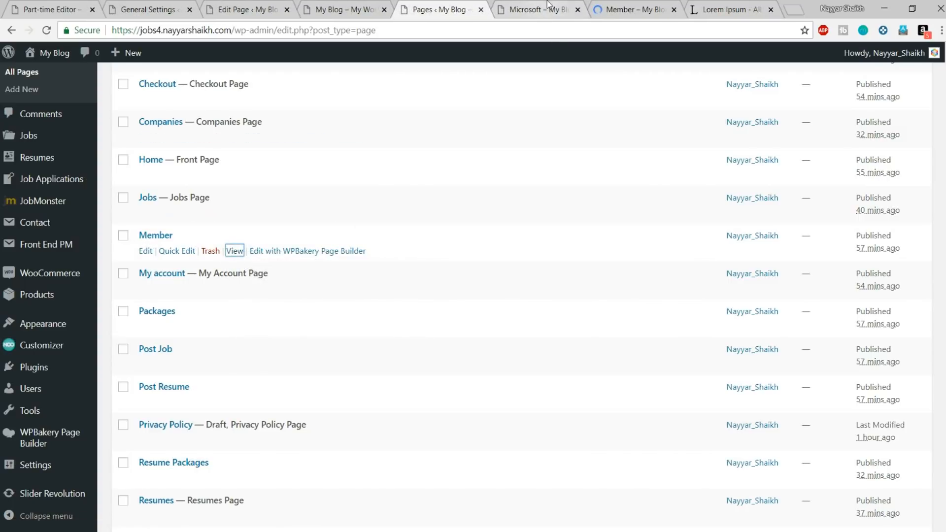
pyautogui.moveTo(636, 9); pyautogui.dragTo(537, 9)
pyautogui.scroll(-1, 580, 235)
pyautogui.scroll(-3, 580, 235)
pyautogui.moveTo(107, 329); pyautogui.dragTo(210, 329)
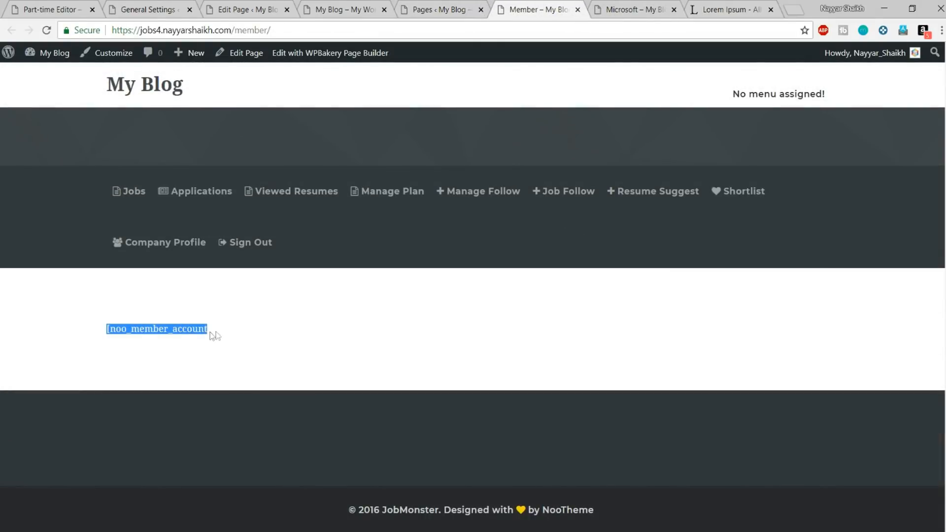
pyautogui.click(186, 340)
pyautogui.moveTo(121, 329); pyautogui.dragTo(275, 336)
pyautogui.press('F5')
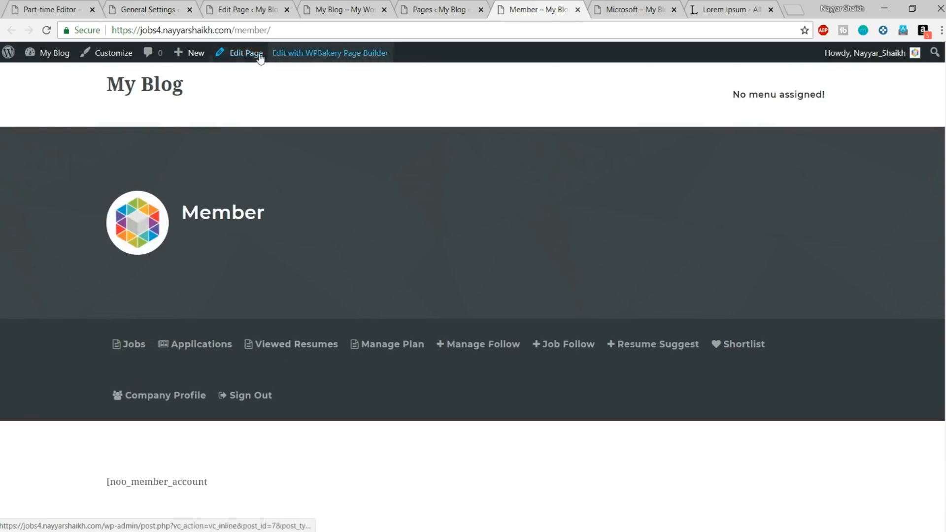
# Correct the [noo_member_account] shortcode, update the page, check the job dashboard, then close the tab
pyautogui.click(244, 54)
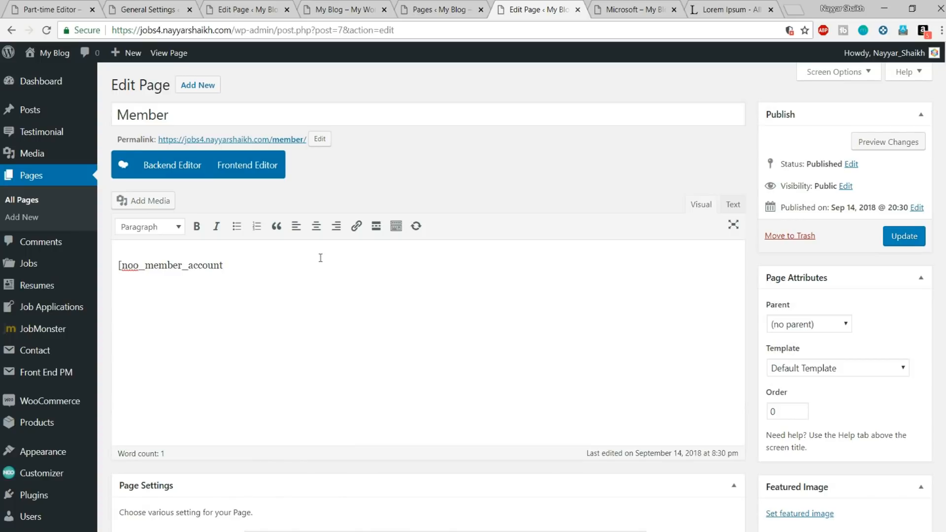
pyautogui.moveTo(227, 266); pyautogui.dragTo(119, 266)
pyautogui.click(138, 284)
pyautogui.click(903, 236)
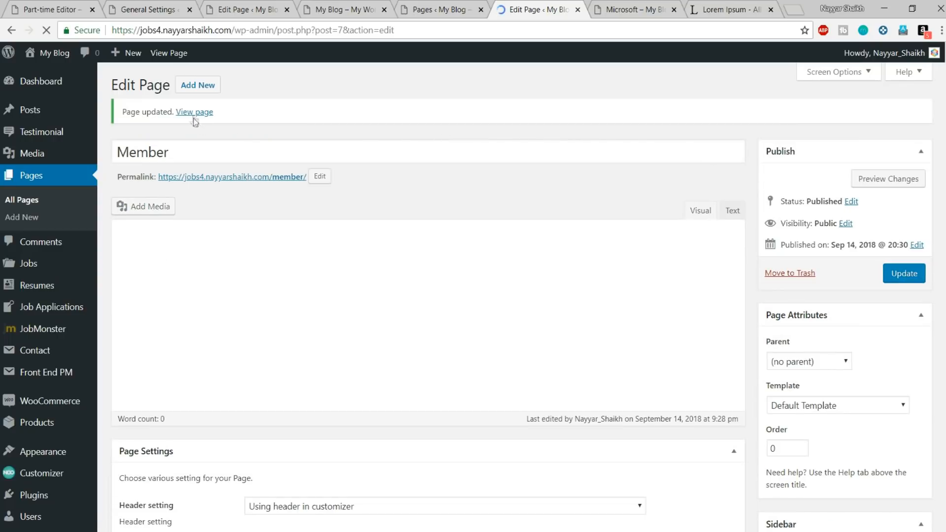
pyautogui.click(195, 113)
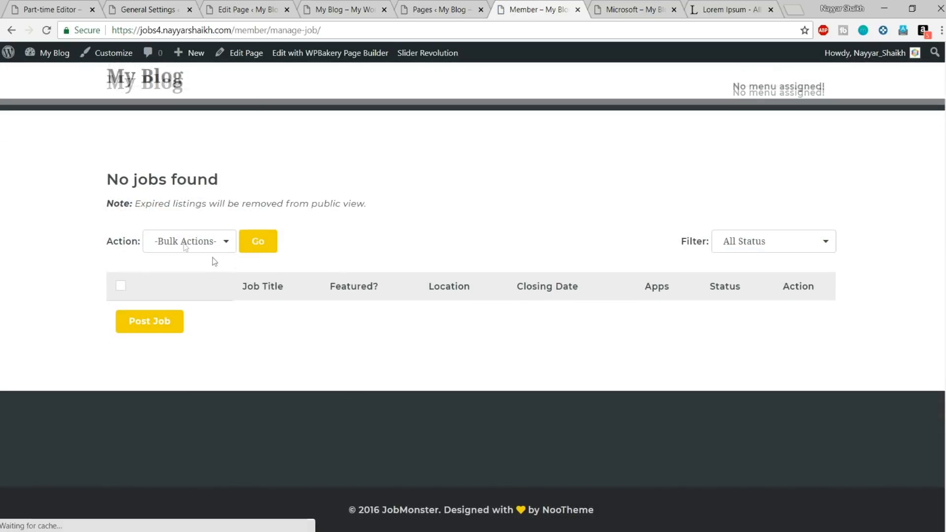
pyautogui.moveTo(101, 178); pyautogui.dragTo(270, 194)
pyautogui.scroll(-4, 419, 360)
pyautogui.scroll(6, 490, 363)
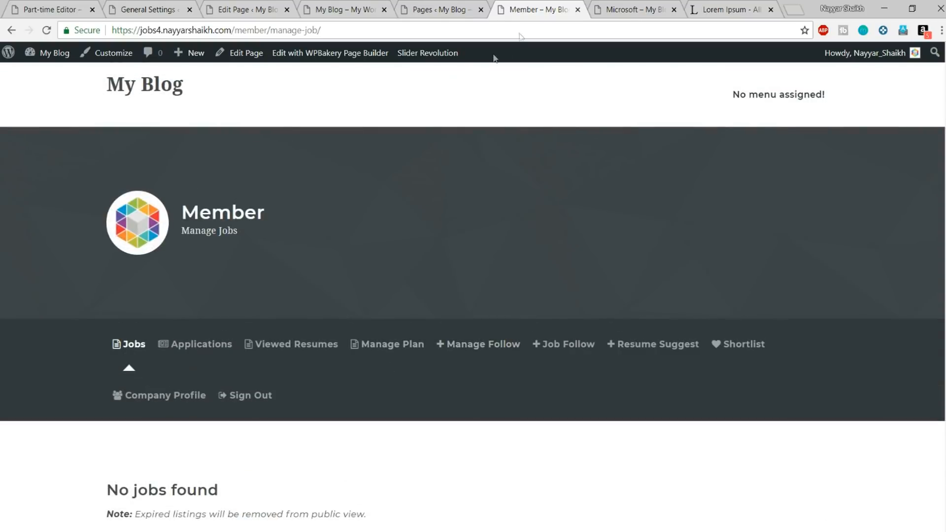
pyautogui.click(578, 10)
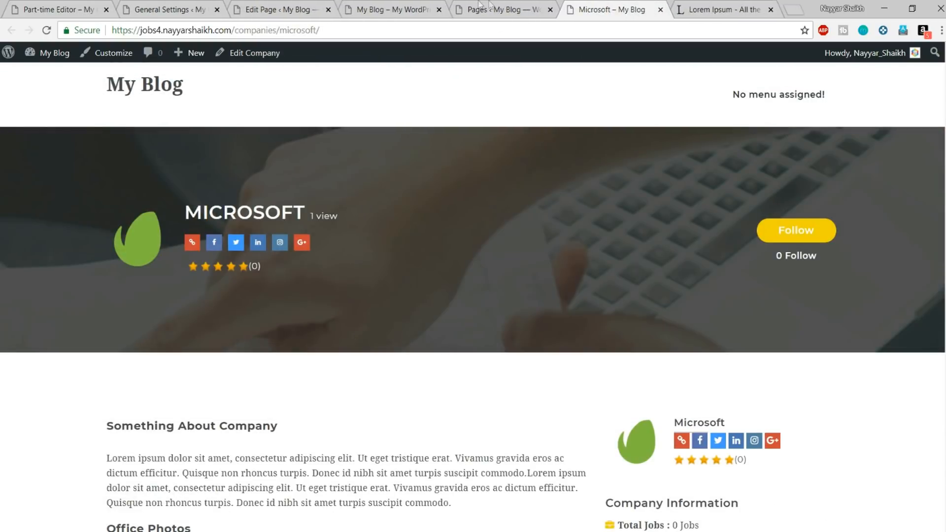
# Open the Packages page, correct its job package shortcode in the editor, and update it
pyautogui.click(513, 10)
pyautogui.scroll(-3, 512, 172)
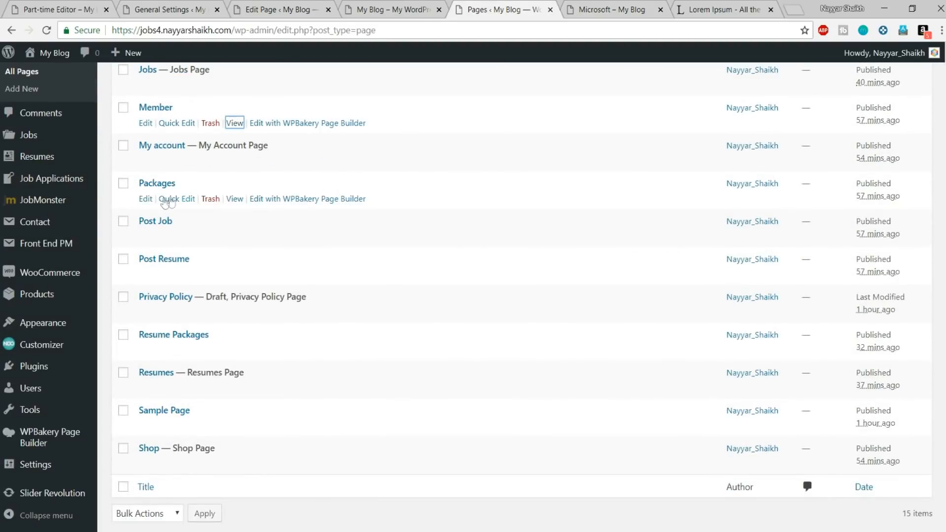
pyautogui.rightClick(236, 200)
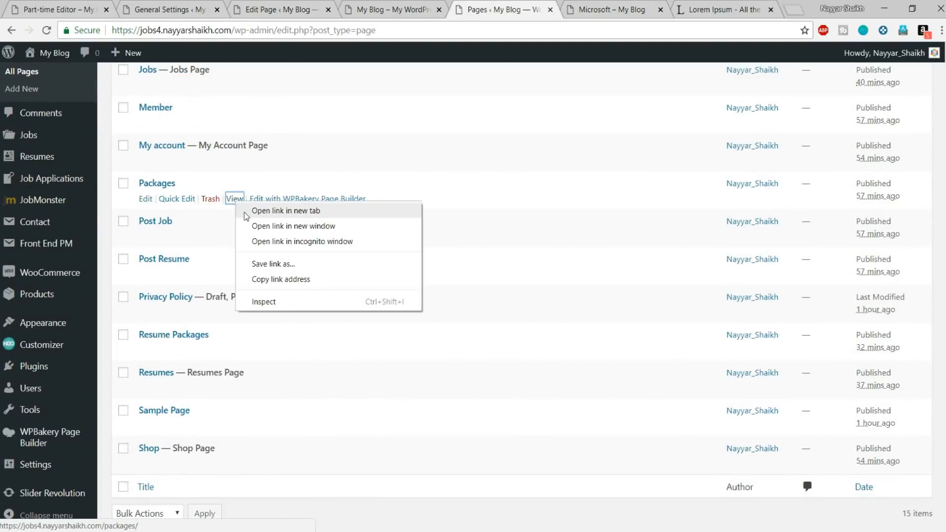
pyautogui.click(286, 211)
pyautogui.click(611, 8)
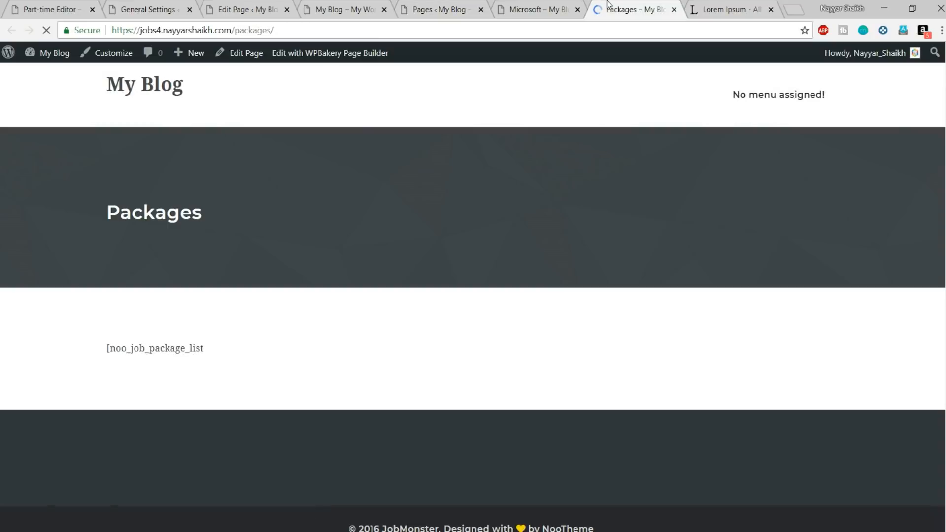
pyautogui.moveTo(224, 348); pyautogui.dragTo(99, 351)
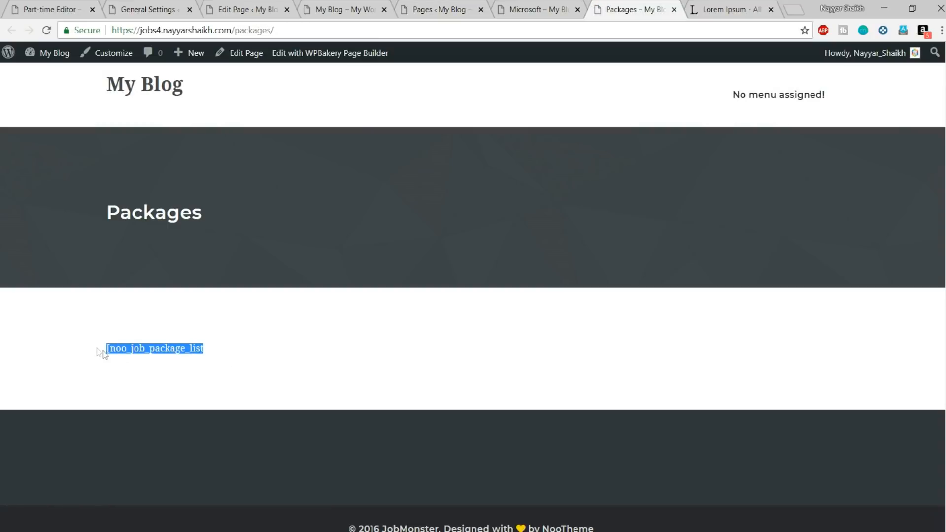
pyautogui.click(248, 53)
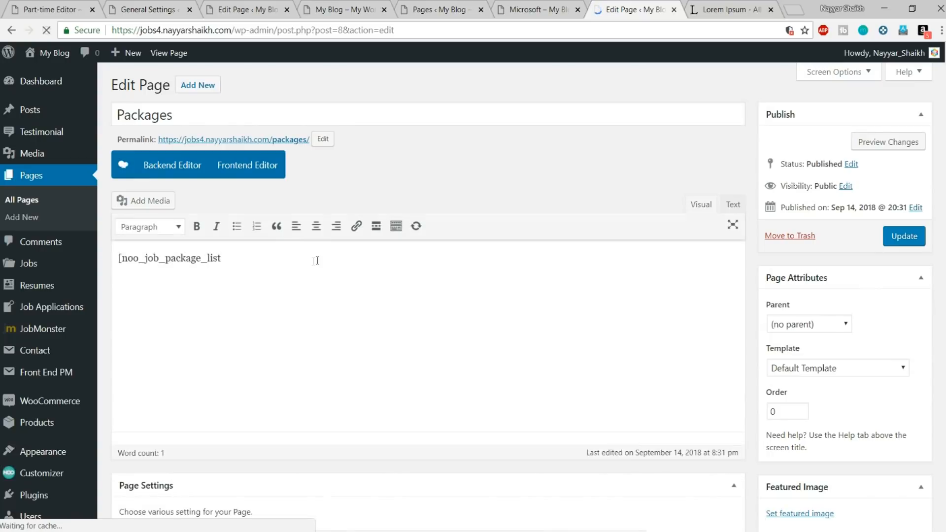
pyautogui.click(903, 236)
pyautogui.click(194, 111)
# Review the Free ₹0.00 plan's feature rows on the Packages page
pyautogui.scroll(-9, 359, 359)
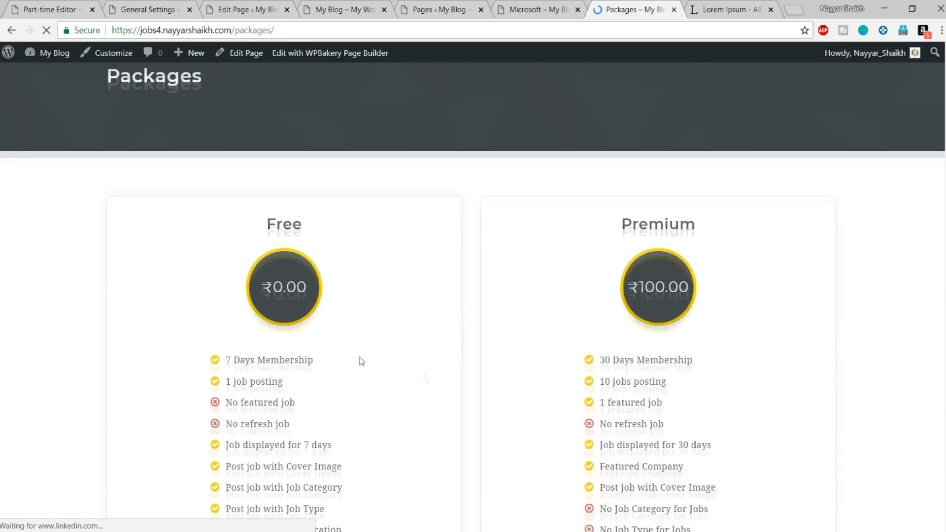
pyautogui.scroll(5, 450, 369)
pyautogui.scroll(4, 455, 382)
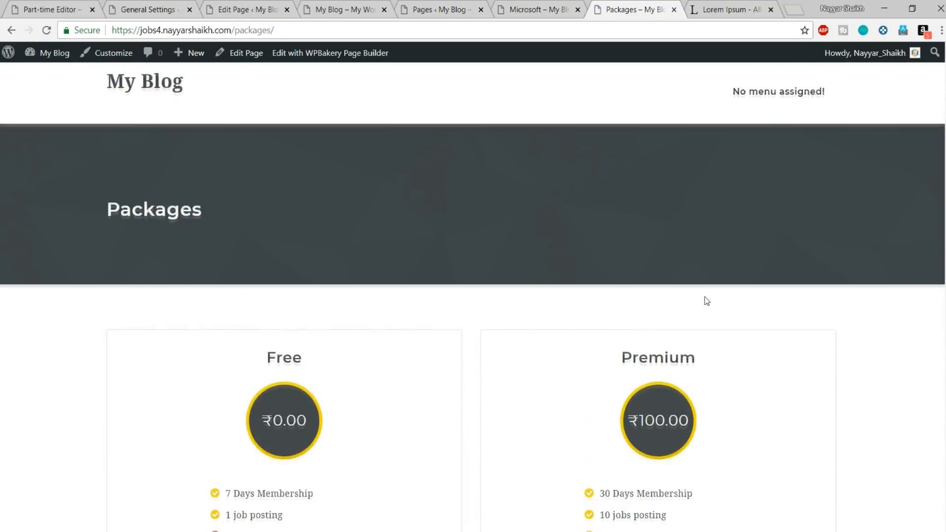
pyautogui.scroll(-9, 776, 301)
pyautogui.scroll(4, 776, 302)
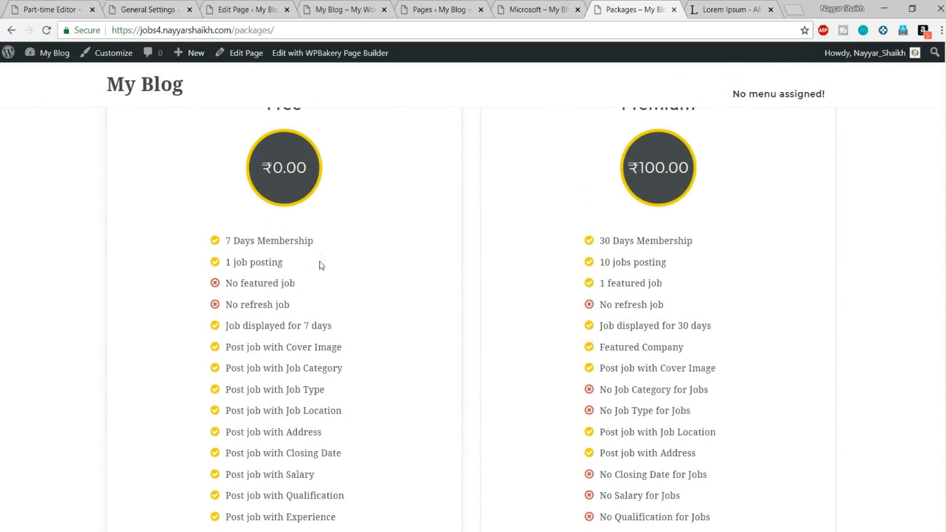
pyautogui.scroll(3, 321, 263)
pyautogui.moveTo(259, 238); pyautogui.dragTo(361, 240)
pyautogui.scroll(-5, 361, 240)
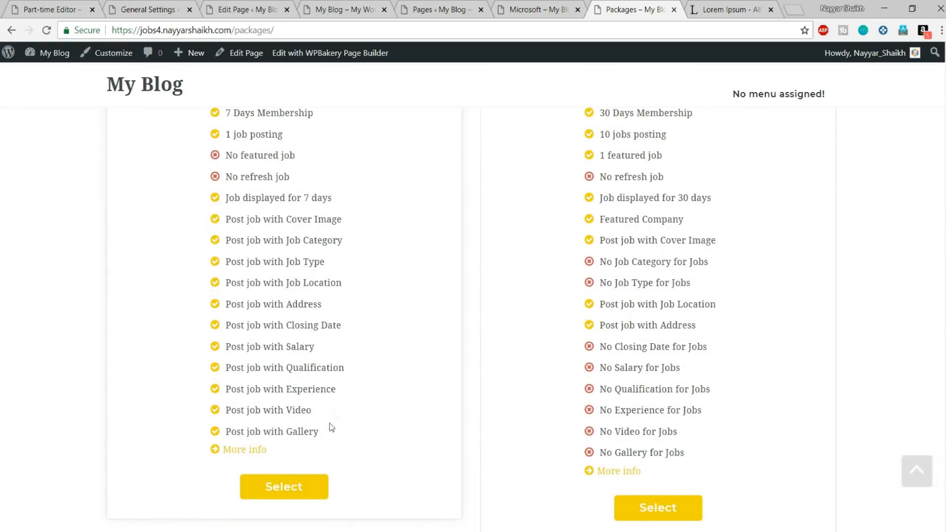
pyautogui.moveTo(289, 418); pyautogui.dragTo(225, 242)
pyautogui.click(224, 217)
# Review the Premium ₹100.00 plan's excluded features, such as No Video and No Gallery for Jobs
pyautogui.scroll(4, 718, 258)
pyautogui.scroll(-6, 714, 345)
pyautogui.moveTo(709, 339); pyautogui.dragTo(591, 222)
pyautogui.click(641, 245)
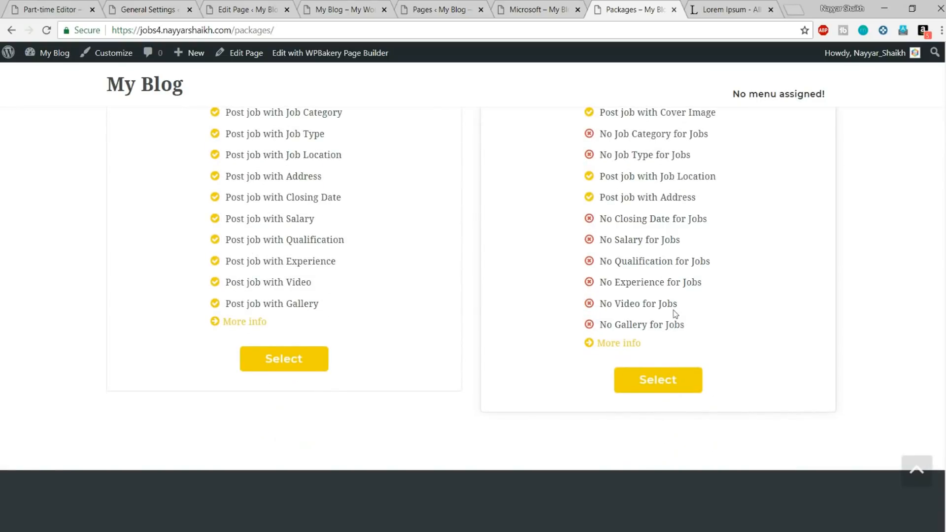
pyautogui.scroll(6, 689, 296)
pyautogui.scroll(-6, 663, 276)
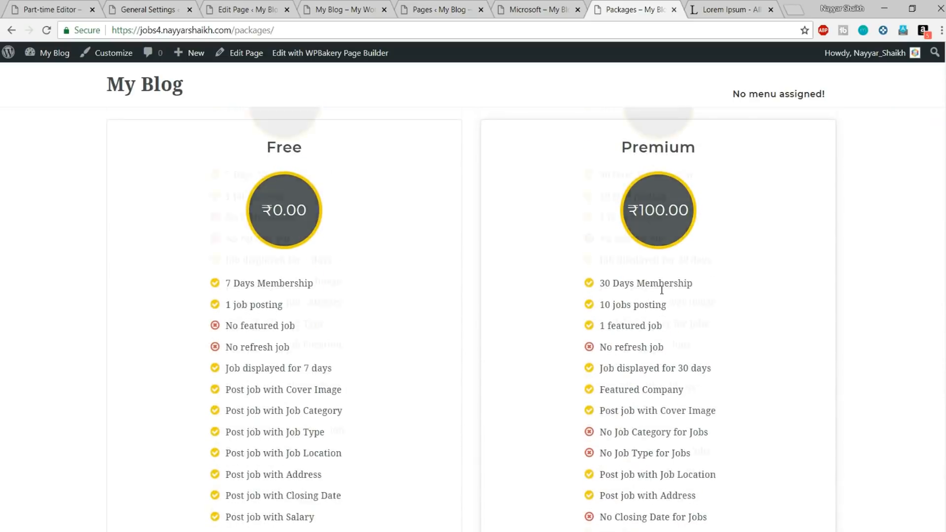
pyautogui.moveTo(694, 309); pyautogui.dragTo(606, 303)
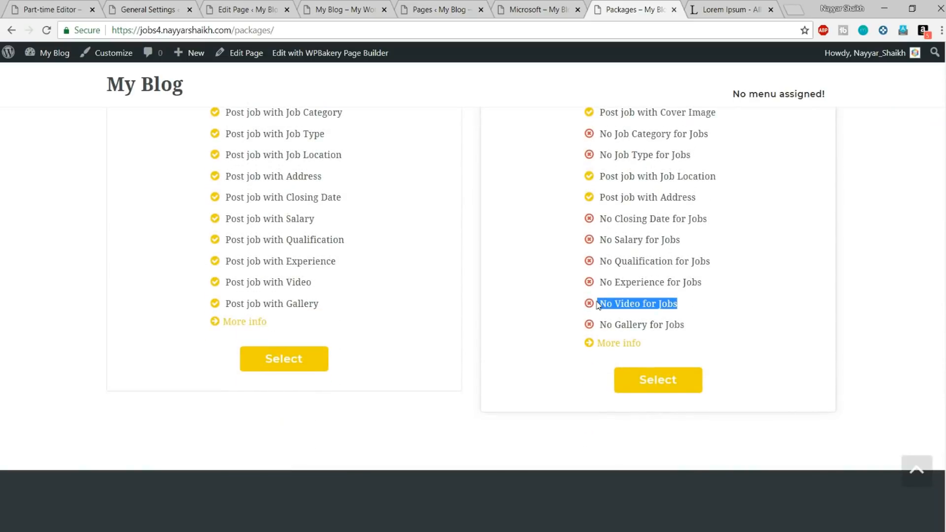
pyautogui.click(637, 305)
pyautogui.moveTo(683, 308); pyautogui.dragTo(601, 304)
pyautogui.click(694, 304)
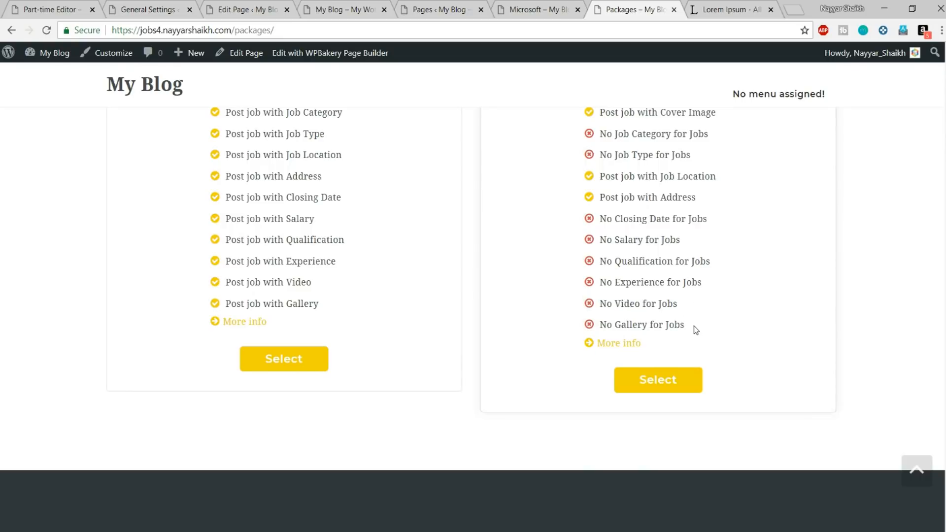
pyautogui.moveTo(680, 325); pyautogui.dragTo(599, 324)
pyautogui.click(657, 323)
pyautogui.scroll(10, 344, 285)
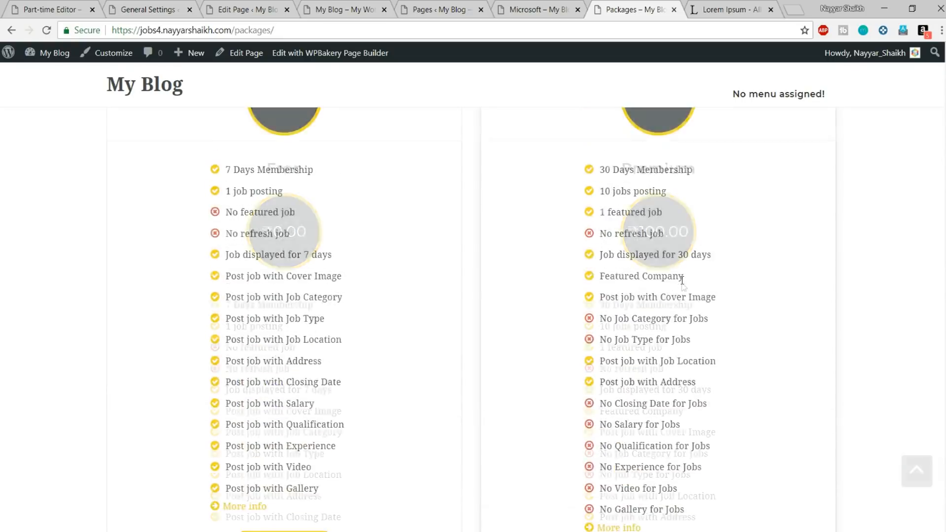
pyautogui.scroll(-5, 211, 184)
pyautogui.scroll(3, 241, 178)
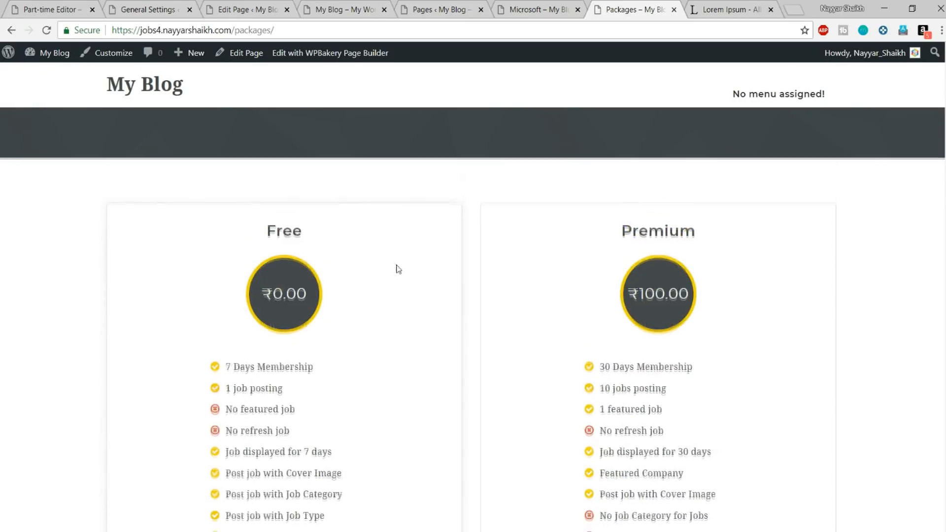
pyautogui.scroll(-6, 394, 267)
pyautogui.moveTo(352, 371); pyautogui.dragTo(236, 124)
pyautogui.click(361, 268)
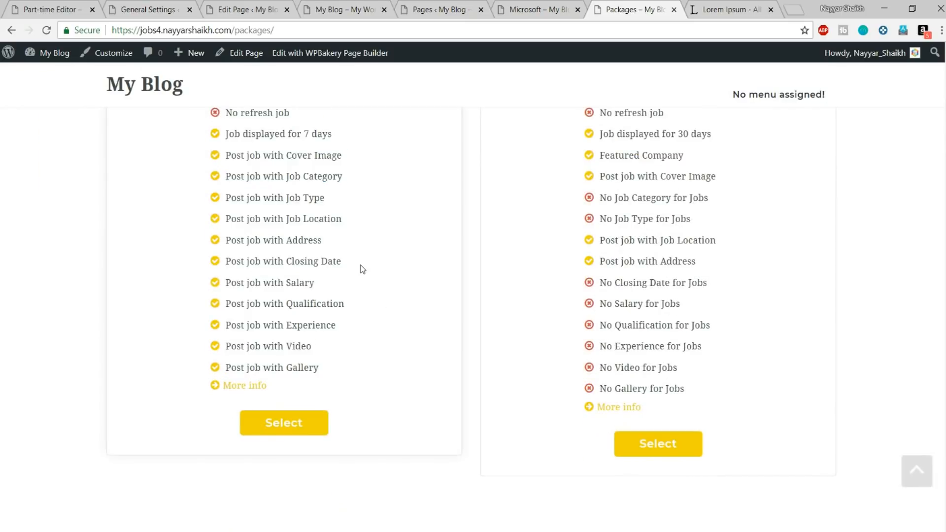
pyautogui.scroll(9, 361, 267)
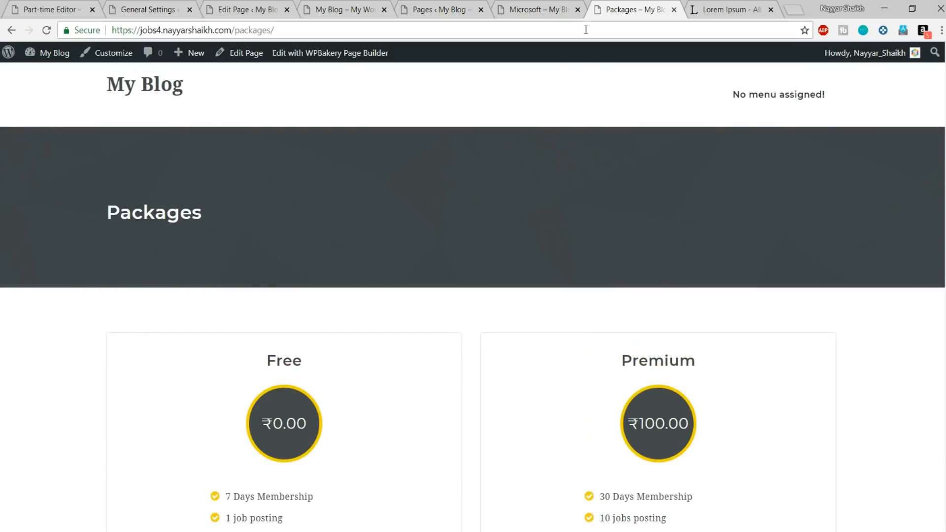
pyautogui.click(564, 13)
# Close the Packages tab, then check the Post Job page in a new tab and close it
pyautogui.click(577, 10)
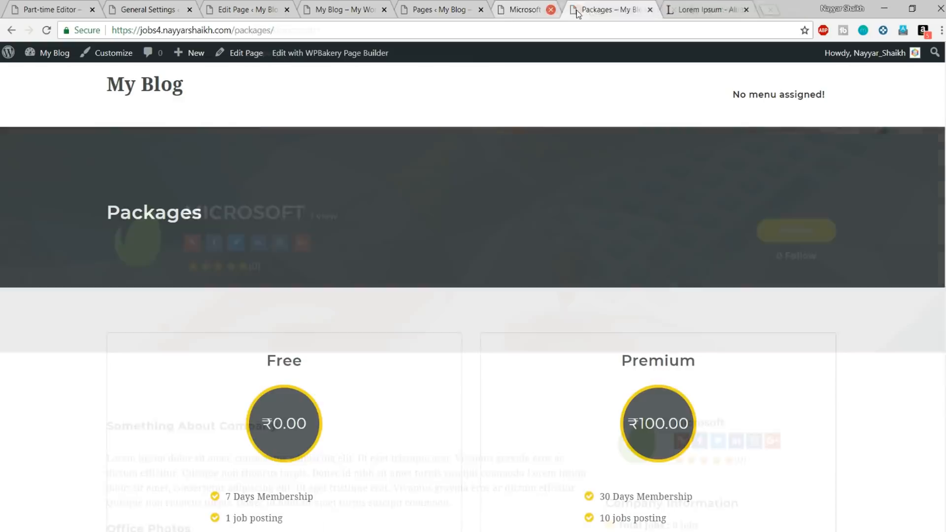
pyautogui.click(577, 10)
pyautogui.scroll(-1, 384, 191)
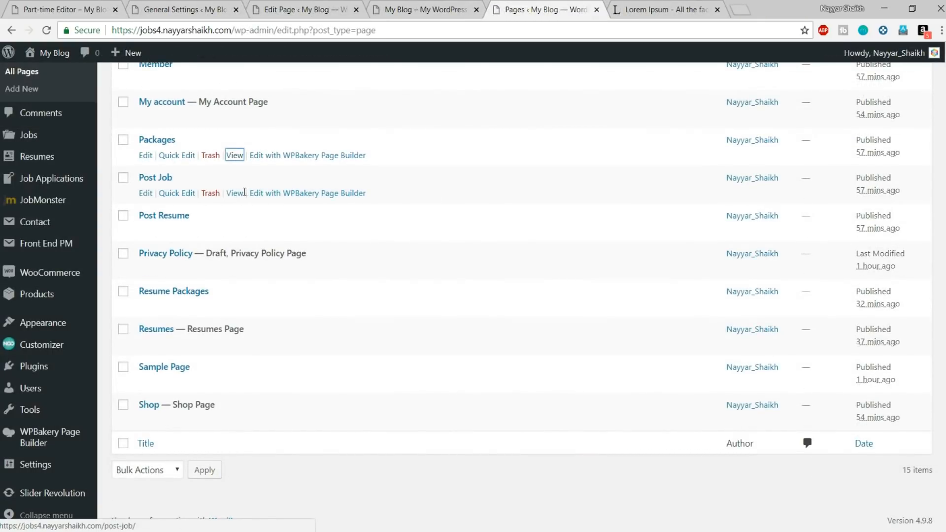
pyautogui.rightClick(218, 195)
pyautogui.rightClick(233, 194)
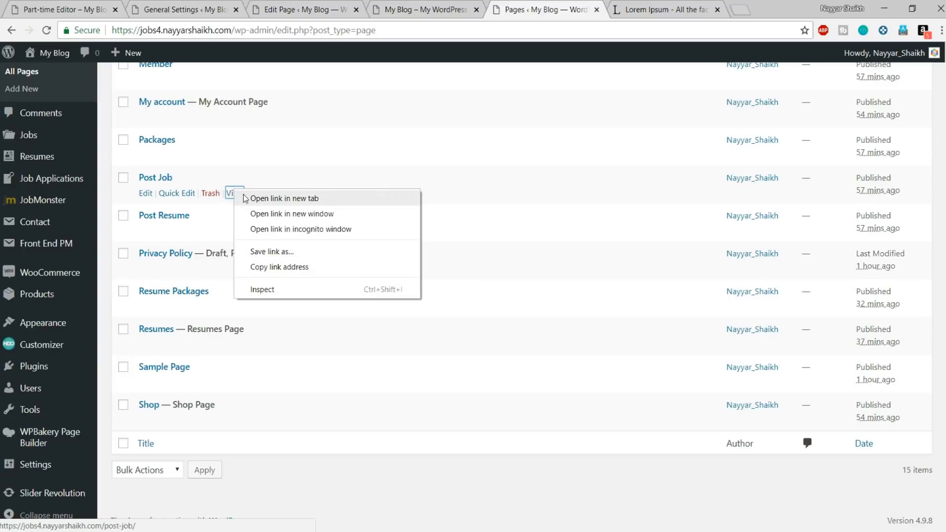
pyautogui.click(268, 198)
pyautogui.hotkey('ctrl', 'Tab')
pyautogui.scroll(-5, 560, 270)
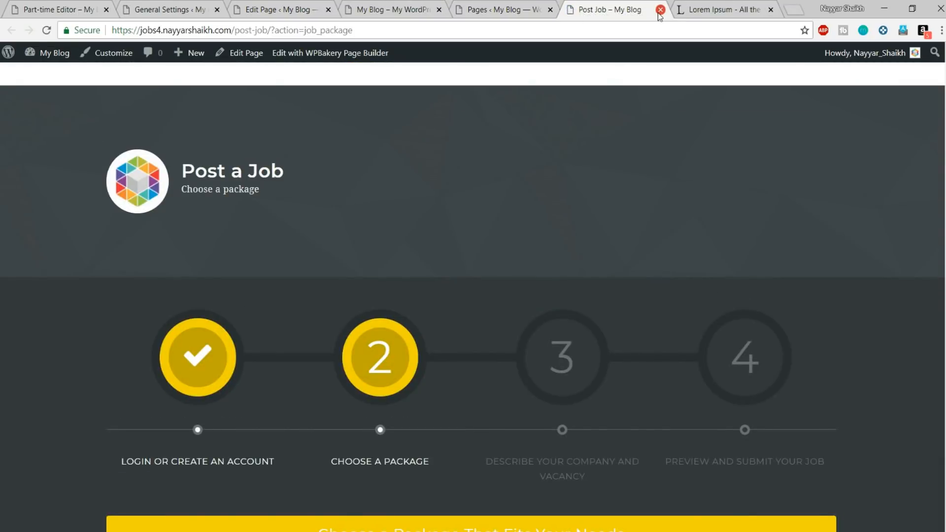
pyautogui.click(659, 9)
# Check the Post Resume and Resume Packages pages in new tabs, closing each afterwards
pyautogui.rightClick(232, 231)
pyautogui.click(269, 239)
pyautogui.click(650, 5)
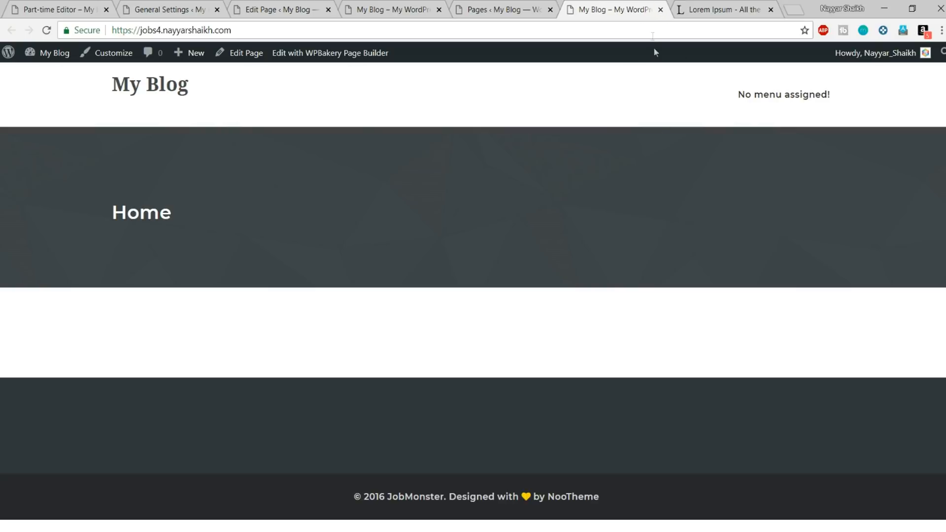
pyautogui.click(660, 10)
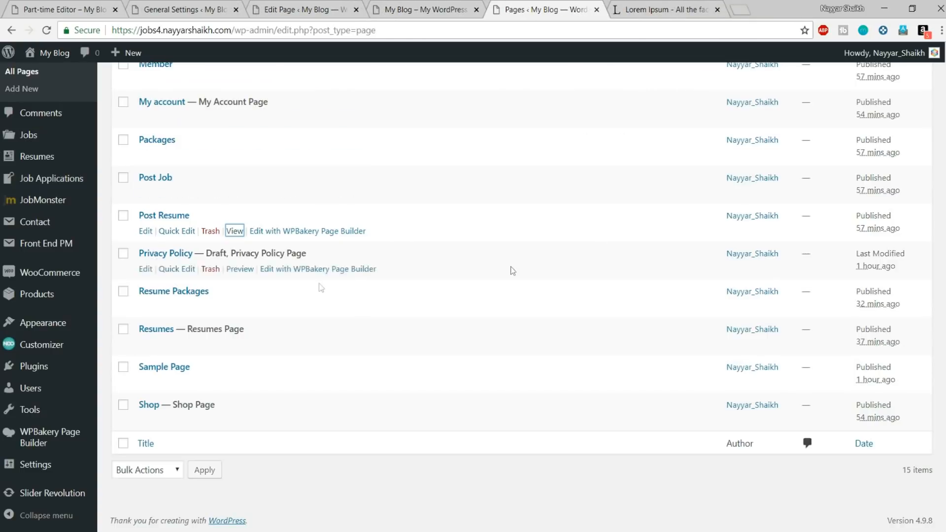
pyautogui.rightClick(235, 307)
pyautogui.click(249, 313)
pyautogui.click(608, 16)
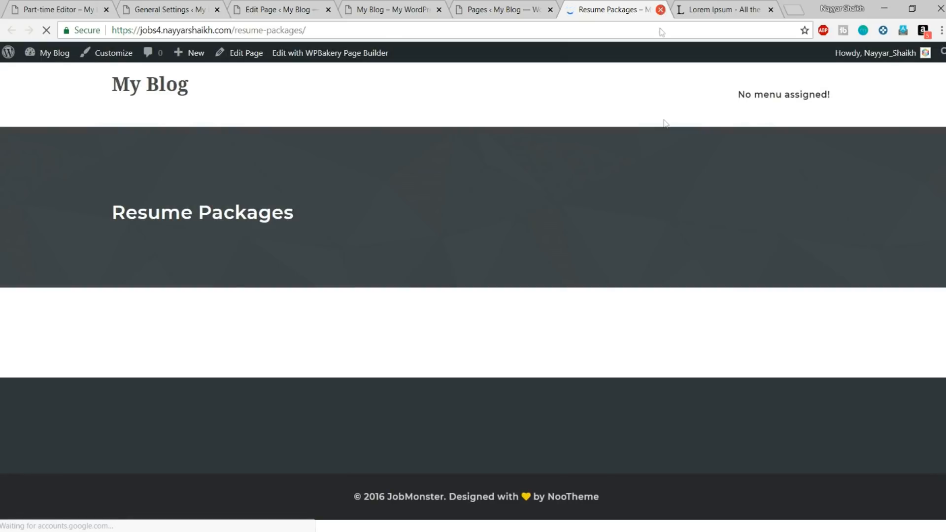
pyautogui.click(660, 9)
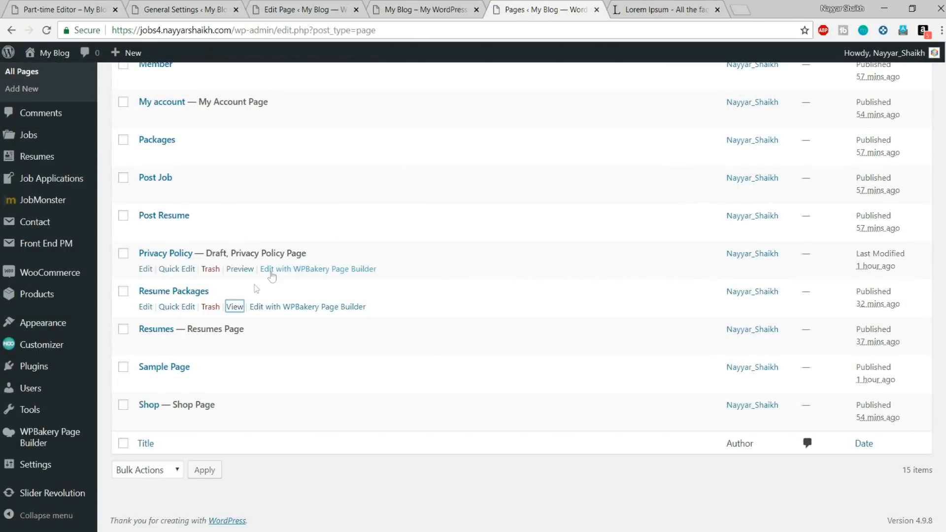
# Move Sample Page to the Trash
pyautogui.scroll(5, 285, 370)
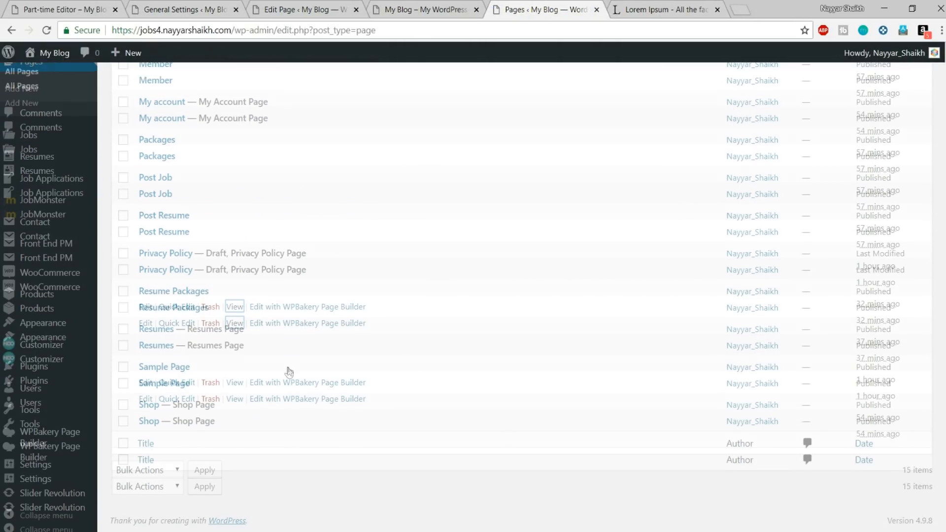
pyautogui.scroll(-4, 288, 371)
pyautogui.scroll(-1, 288, 371)
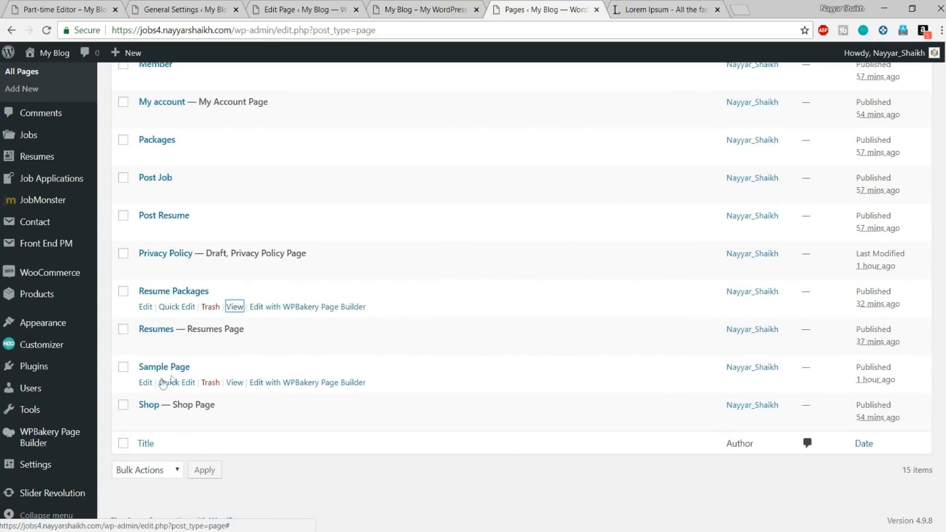
pyautogui.click(210, 383)
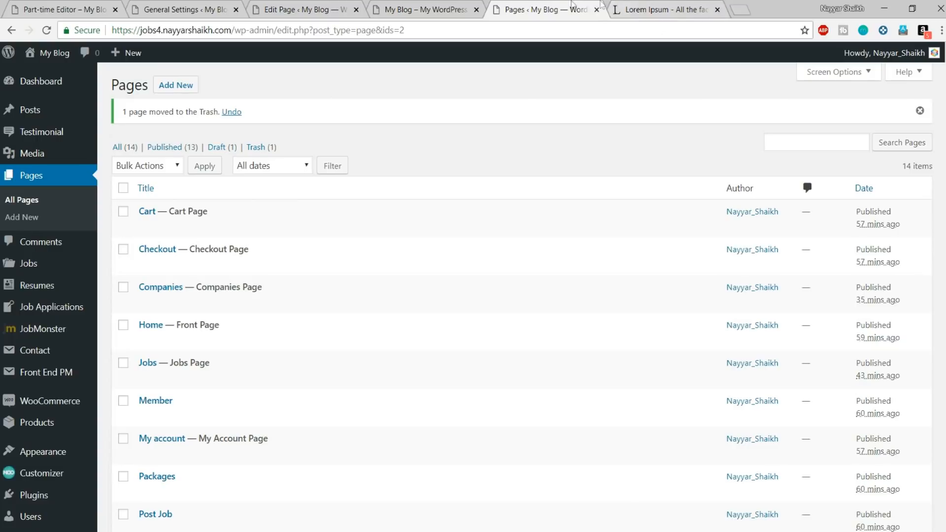
# Reload the site front page to show the Home page, and close the Pages admin tab
pyautogui.click(429, 7)
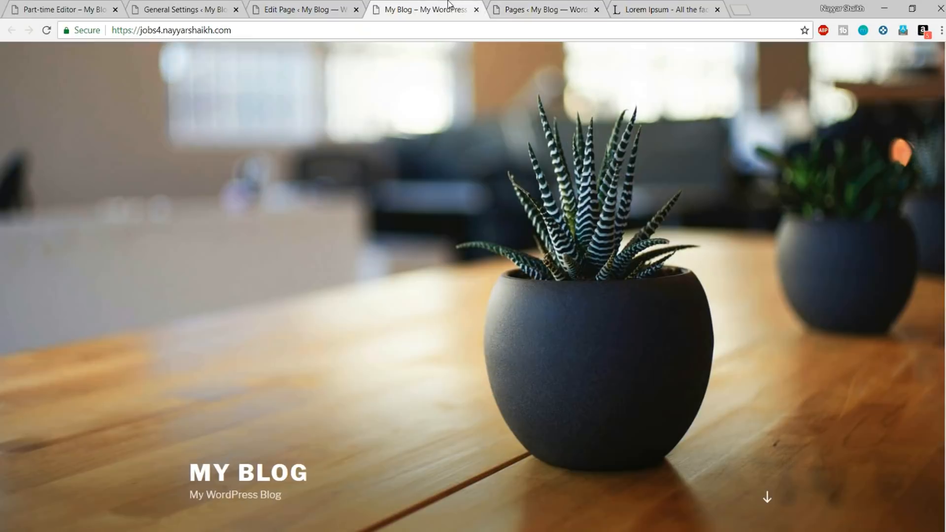
pyautogui.click(46, 31)
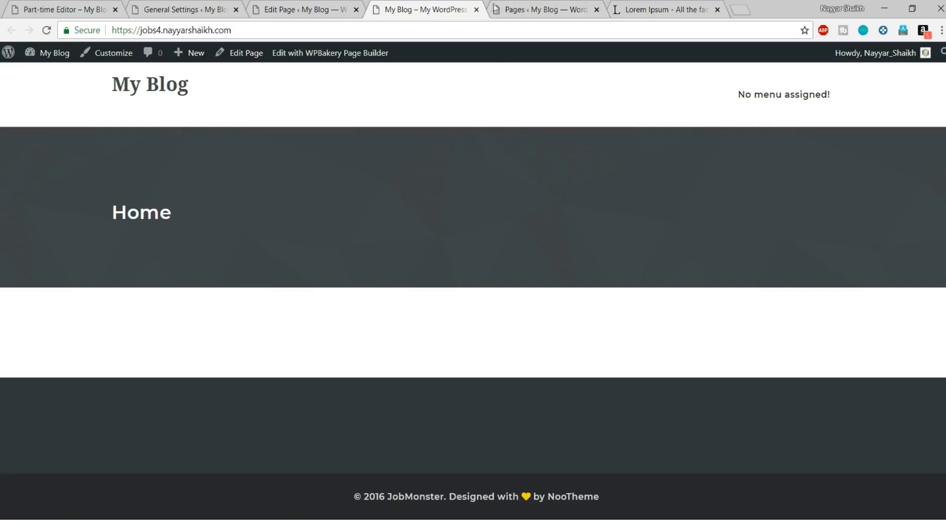
pyautogui.click(597, 10)
pyautogui.hotkey('ctrl', 'shift', 'Tab')
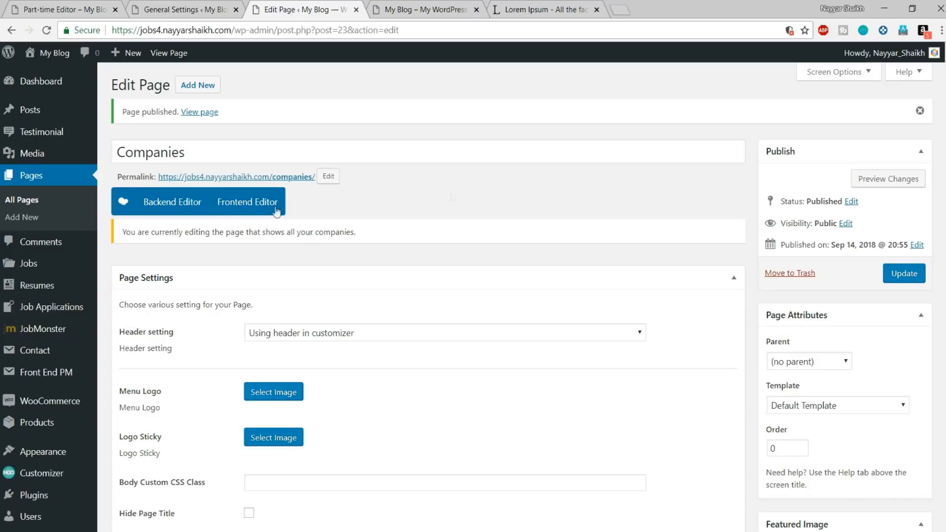
# Create a new menu named Main Menu assigned to the Primary Menu location
pyautogui.moveTo(42, 269)
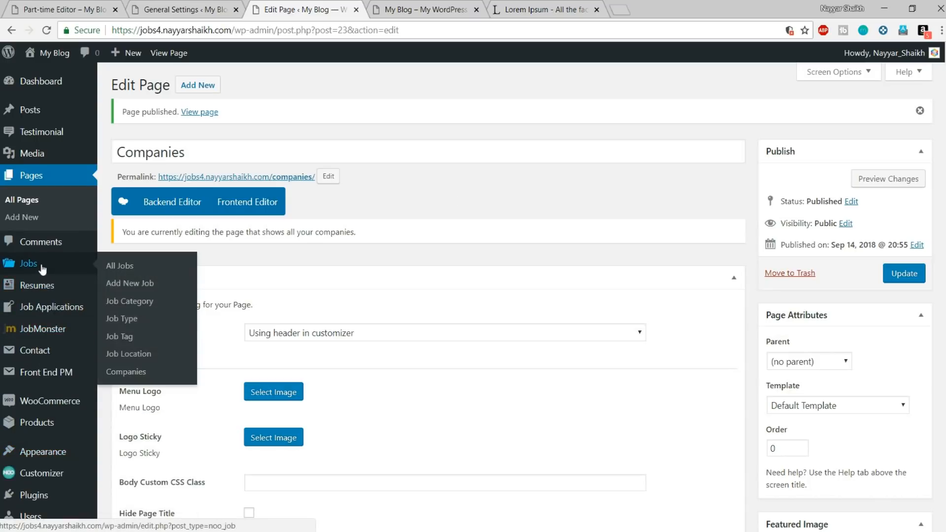
pyautogui.scroll(-4, 44, 328)
pyautogui.moveTo(44, 333)
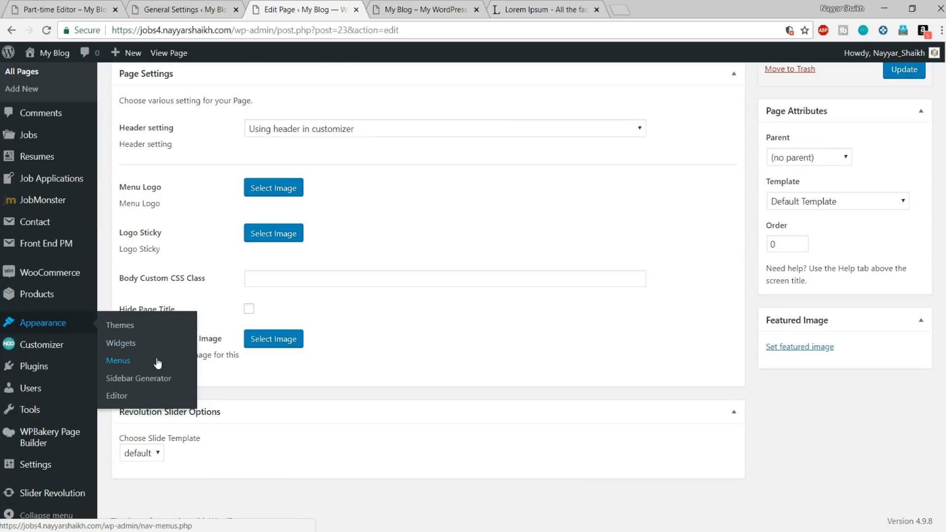
pyautogui.click(118, 360)
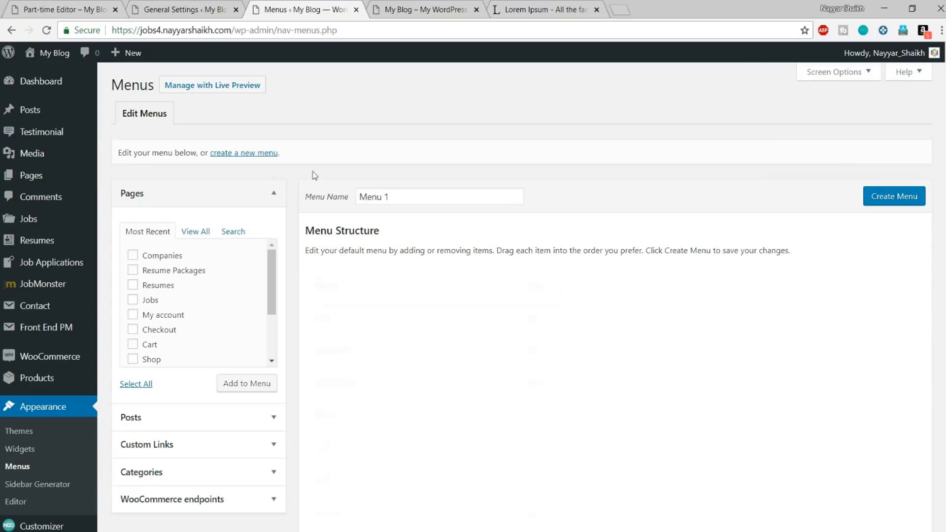
pyautogui.click(250, 153)
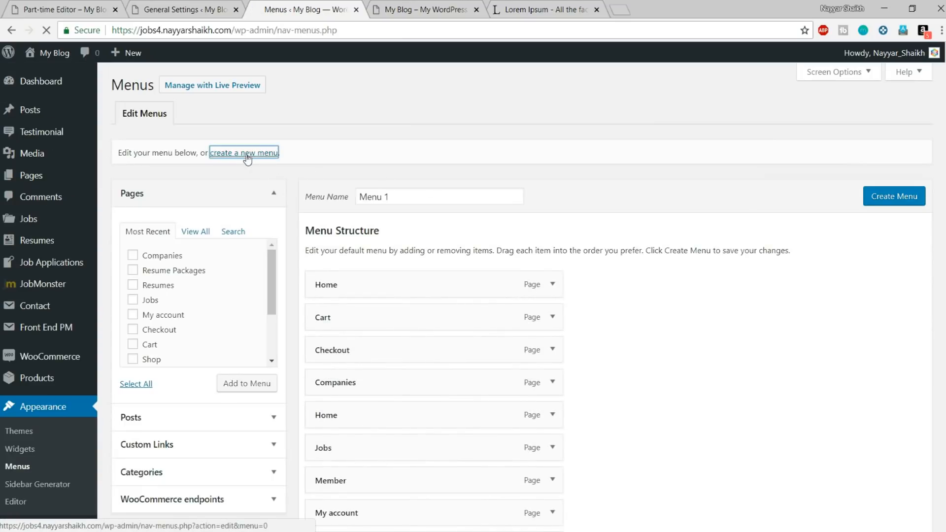
pyautogui.click(384, 202)
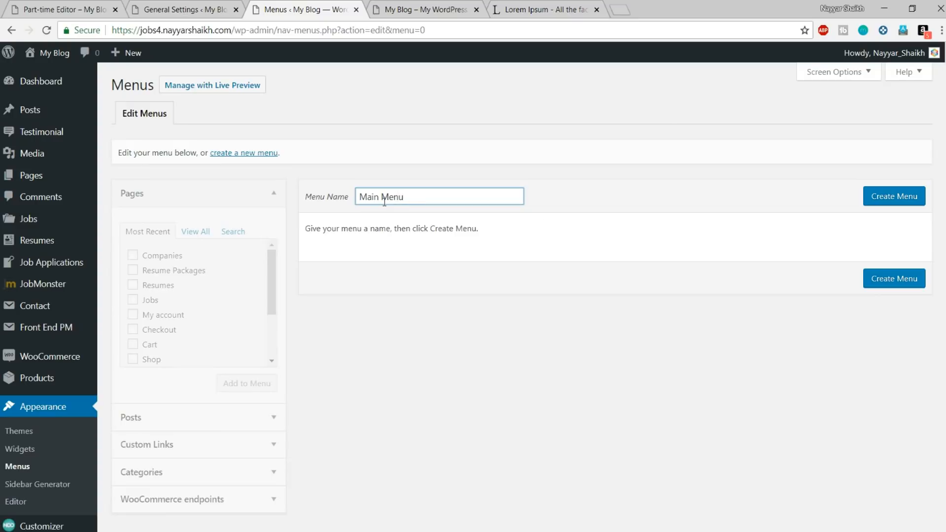
pyautogui.click(887, 197)
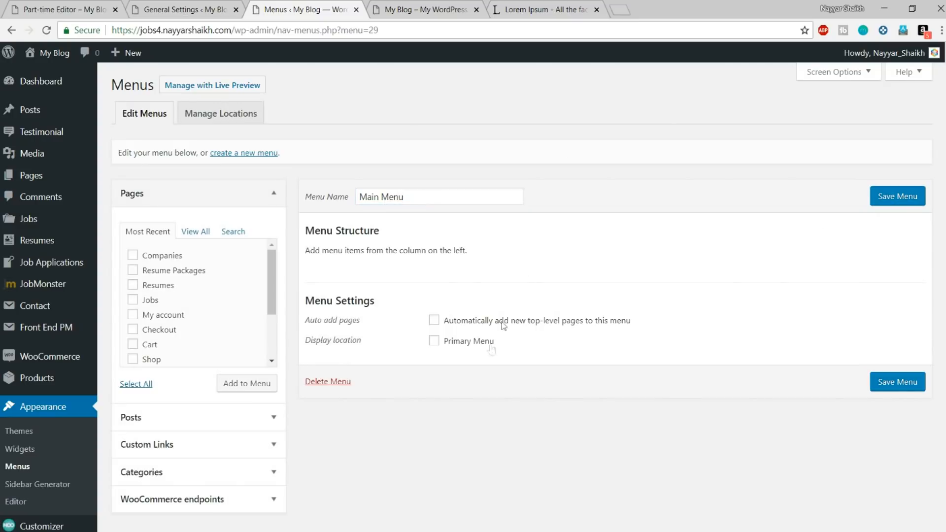
pyautogui.click(476, 343)
# Add the Resume Packages, Home, Packages and other selected pages to Main Menu
pyautogui.scroll(-3, 175, 327)
pyautogui.scroll(3, 175, 327)
pyautogui.click(170, 272)
pyautogui.scroll(-2, 178, 328)
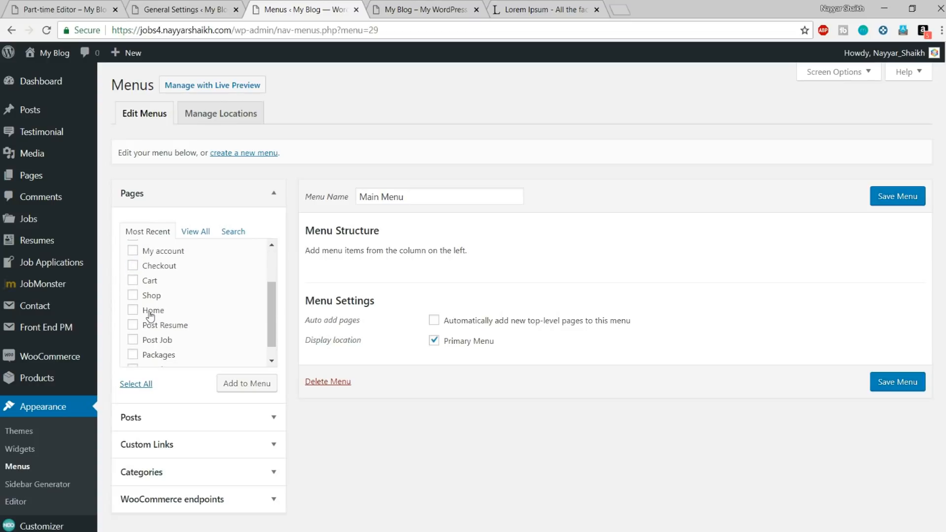
pyautogui.click(166, 327)
pyautogui.click(164, 341)
pyautogui.scroll(2, 216, 337)
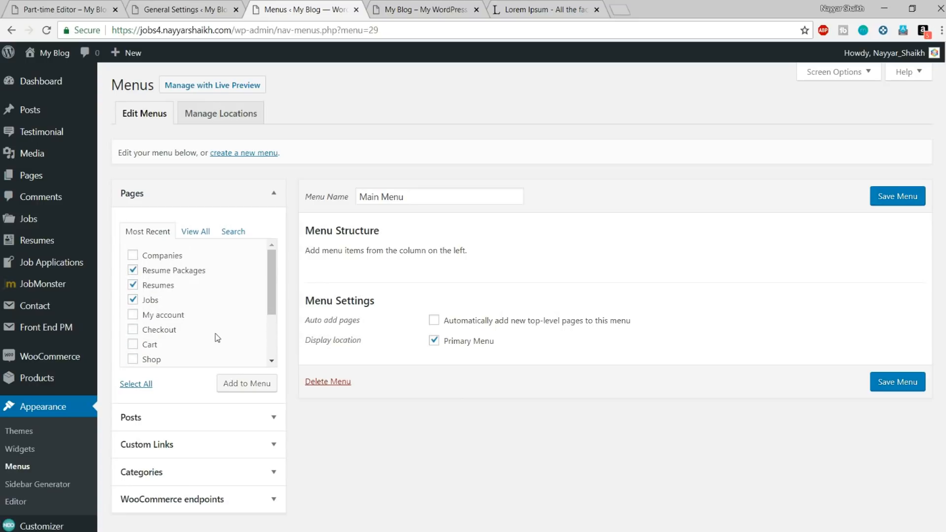
pyautogui.scroll(-3, 219, 335)
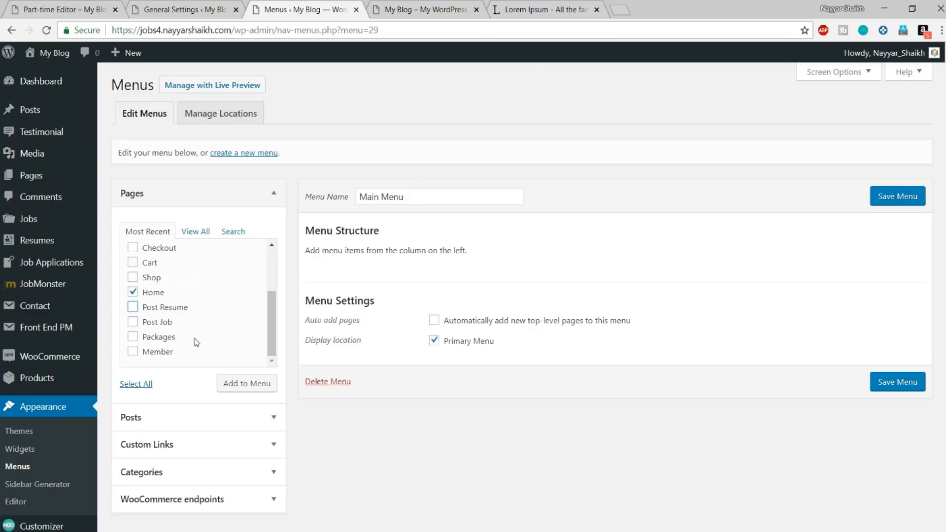
pyautogui.scroll(3, 197, 343)
pyautogui.scroll(-3, 197, 308)
pyautogui.scroll(3, 183, 334)
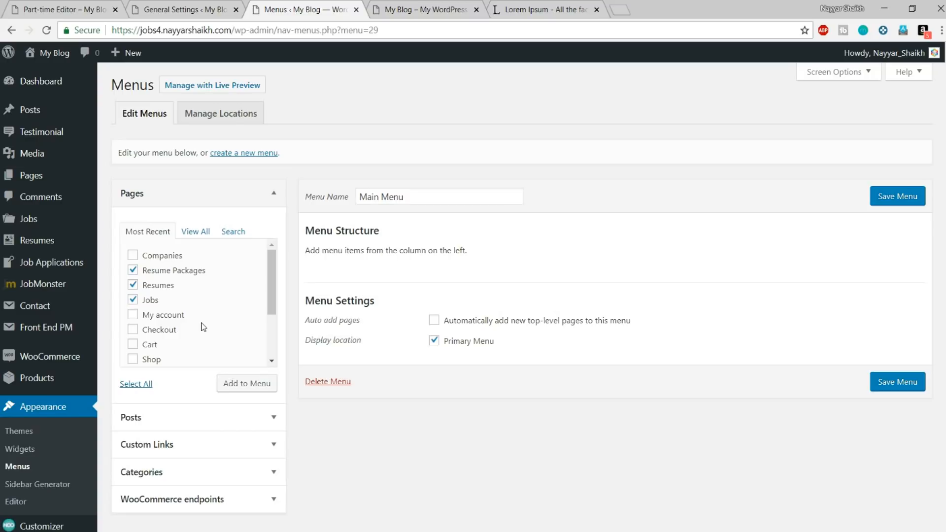
pyautogui.scroll(-3, 202, 327)
pyautogui.click(171, 338)
pyautogui.click(256, 383)
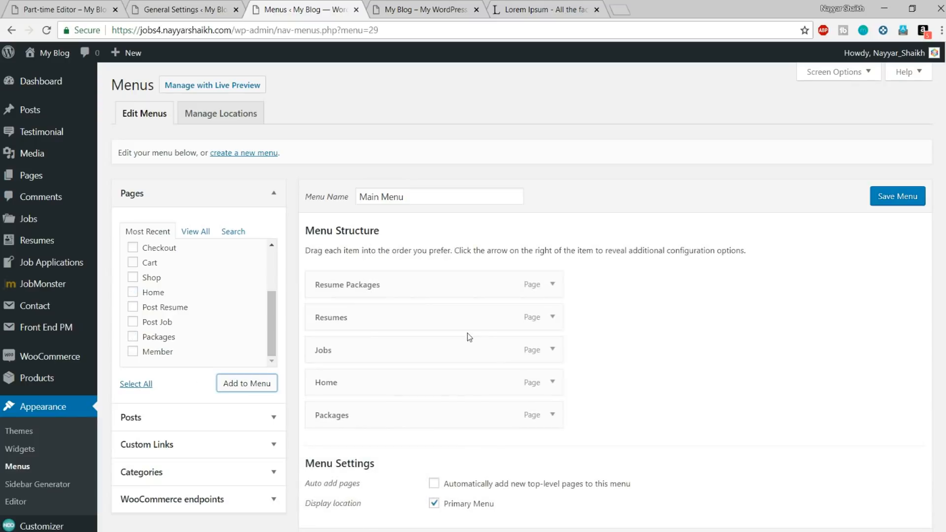
# Put Home first, nest Packages under Jobs and Resume Packages under Resumes, then save
pyautogui.moveTo(393, 385); pyautogui.dragTo(390, 293)
pyautogui.moveTo(373, 382); pyautogui.dragTo(375, 316)
pyautogui.moveTo(369, 400); pyautogui.dragTo(394, 418)
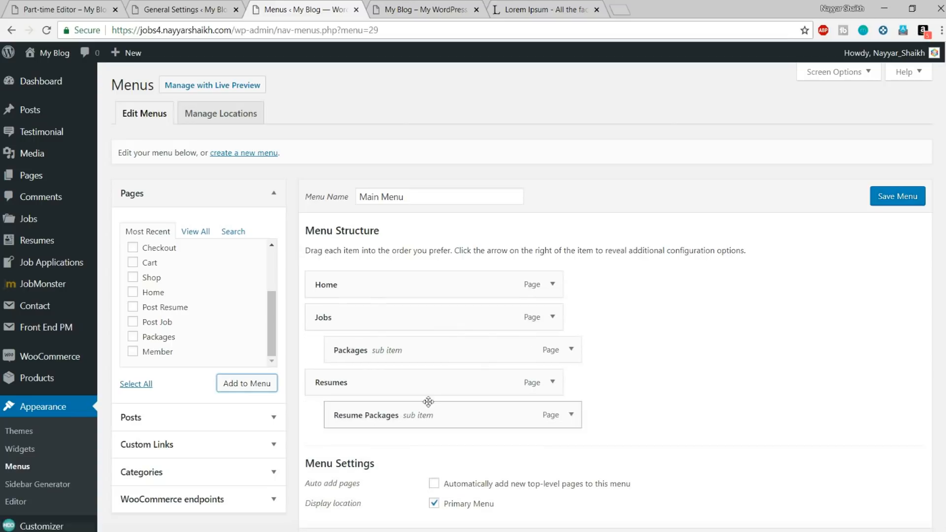
pyautogui.click(891, 196)
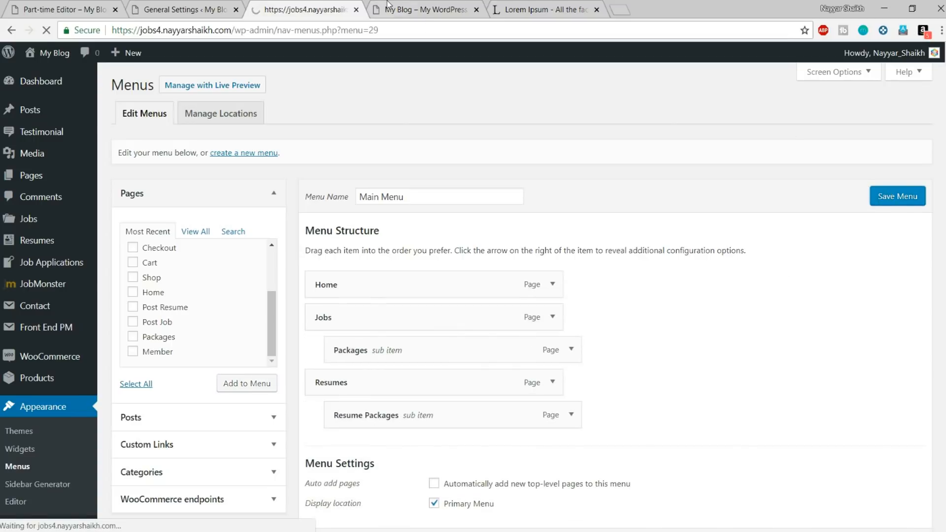
pyautogui.click(423, 9)
# Reload the home page, start Post a Job from the header and select the Free package
pyautogui.click(48, 29)
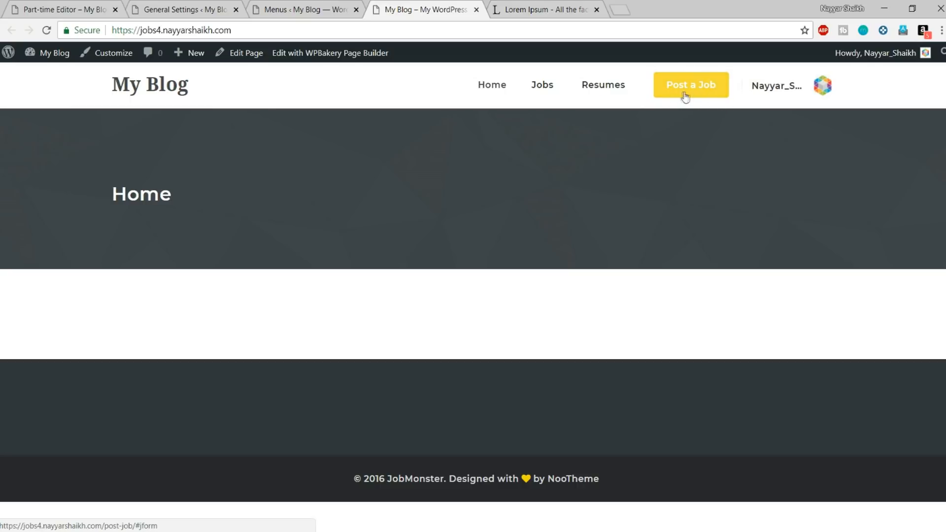
pyautogui.moveTo(812, 95)
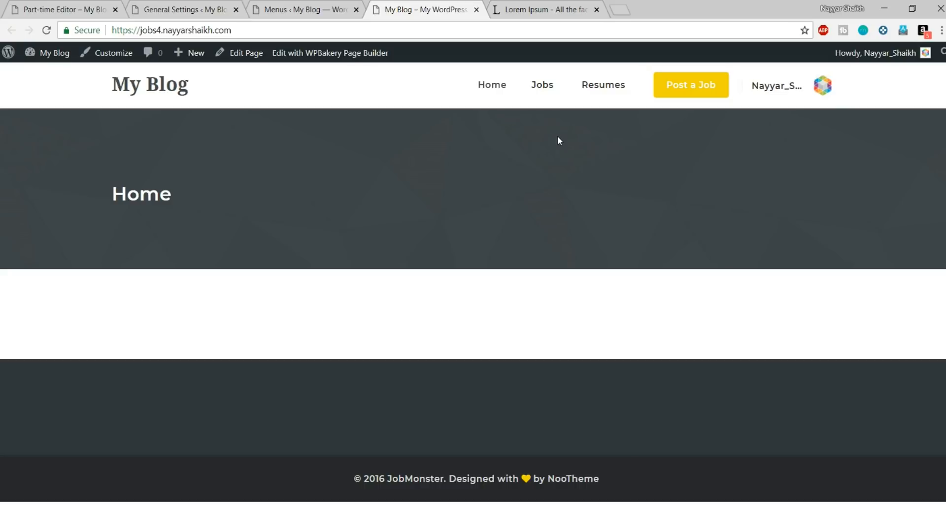
pyautogui.click(697, 94)
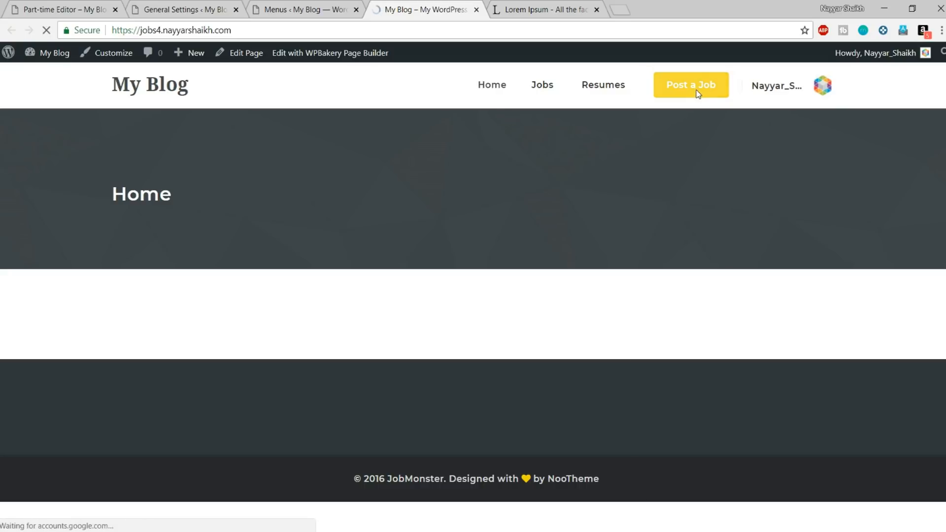
pyautogui.scroll(-10, 660, 196)
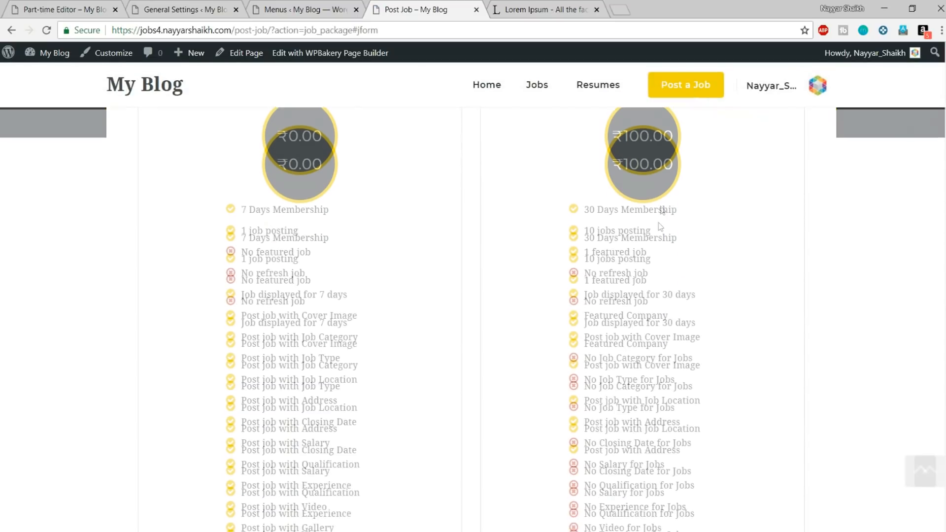
pyautogui.scroll(10, 657, 232)
pyautogui.scroll(5, 661, 274)
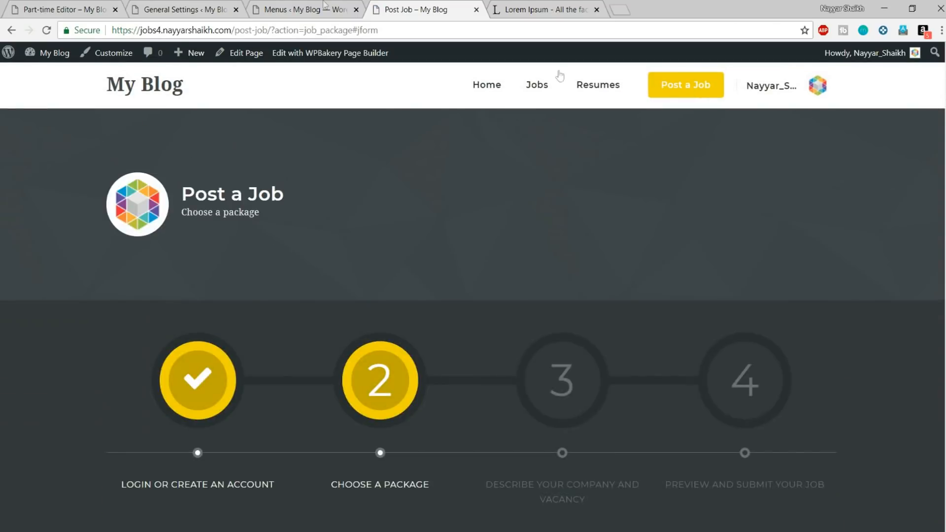
pyautogui.scroll(-4, 531, 184)
pyautogui.scroll(-6, 530, 184)
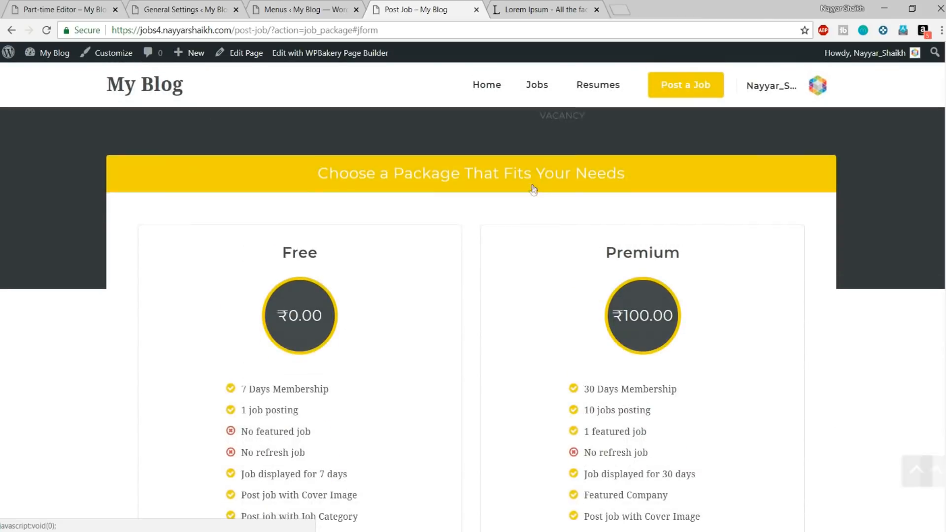
pyautogui.scroll(8, 504, 186)
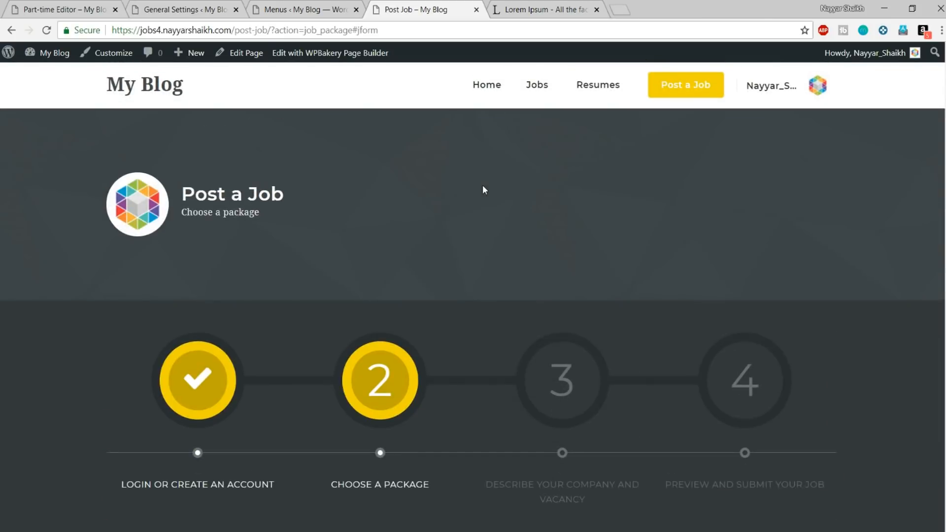
pyautogui.scroll(-10, 483, 190)
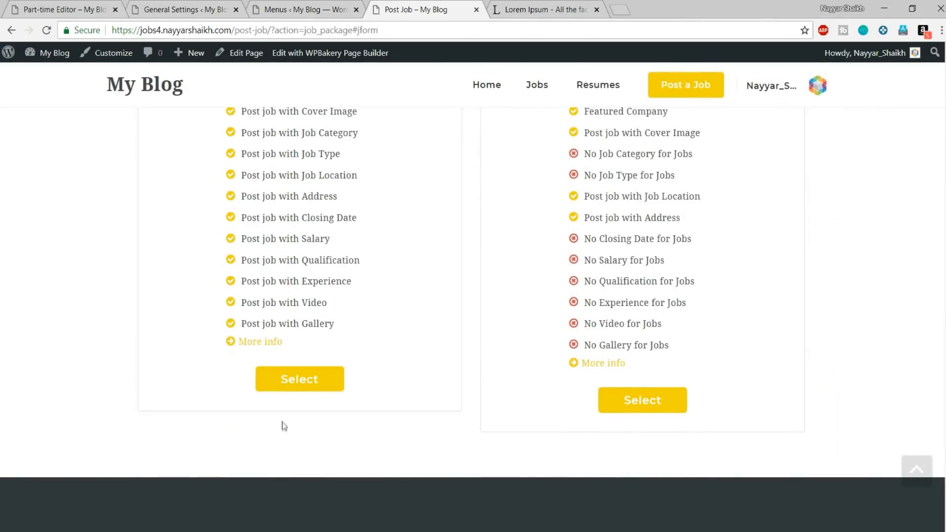
pyautogui.click(298, 387)
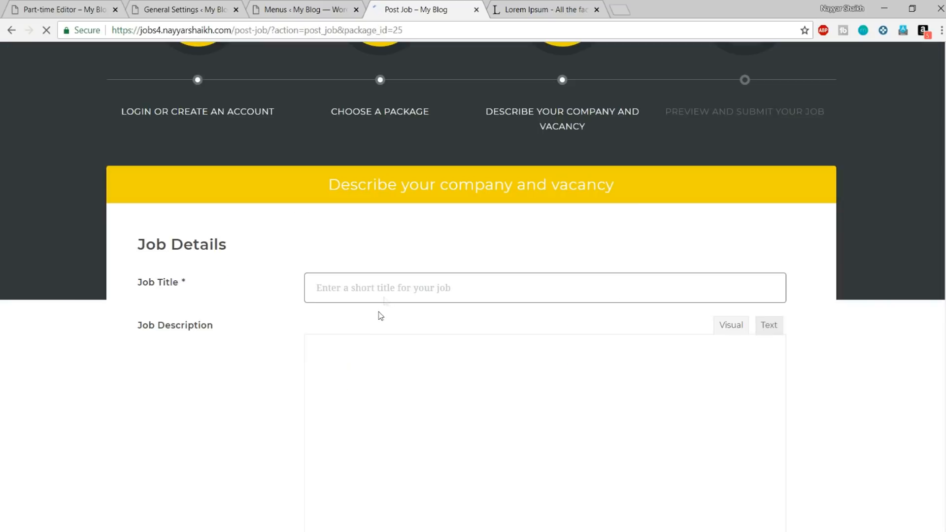
# Copy 'Part-time Editor' from the existing job page and paste it as the Job Title
pyautogui.moveTo(64, 10); pyautogui.dragTo(317, 27)
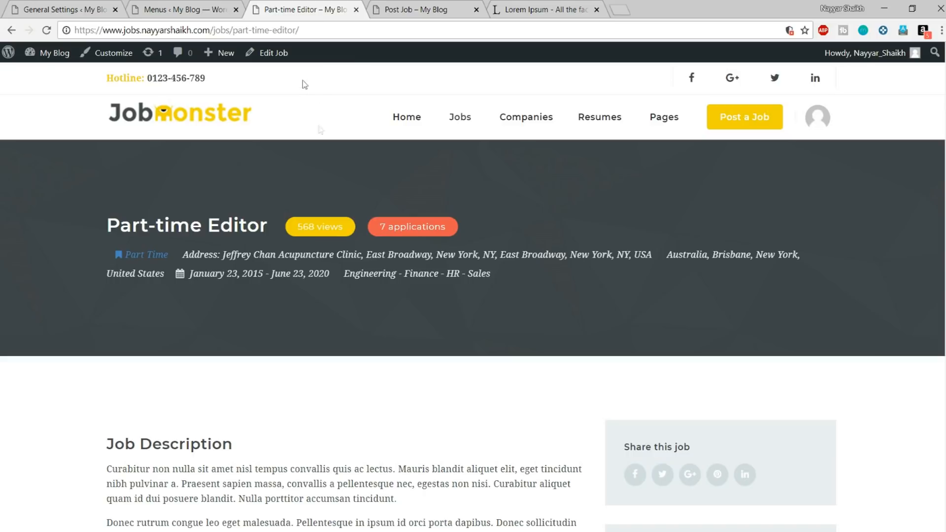
pyautogui.moveTo(105, 223); pyautogui.dragTo(263, 224)
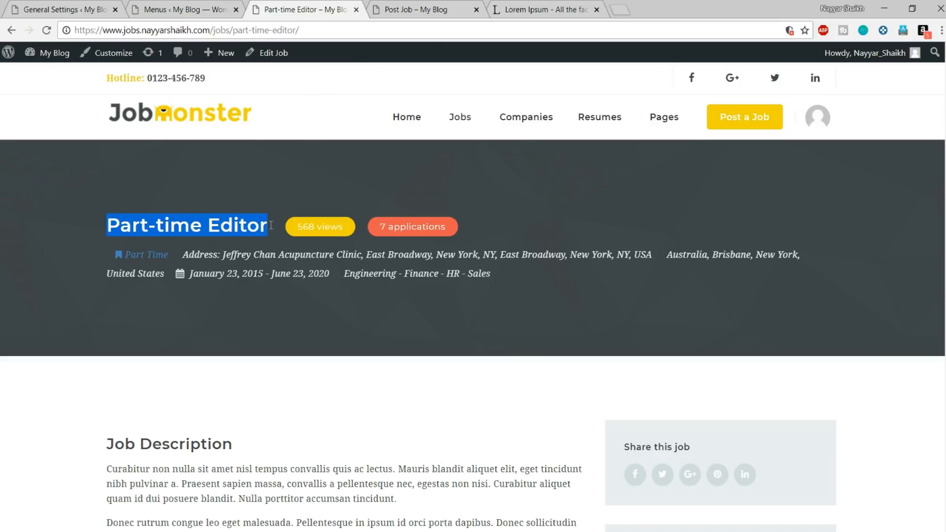
pyautogui.click(435, 12)
pyautogui.click(401, 228)
pyautogui.write('Part-time Editor')
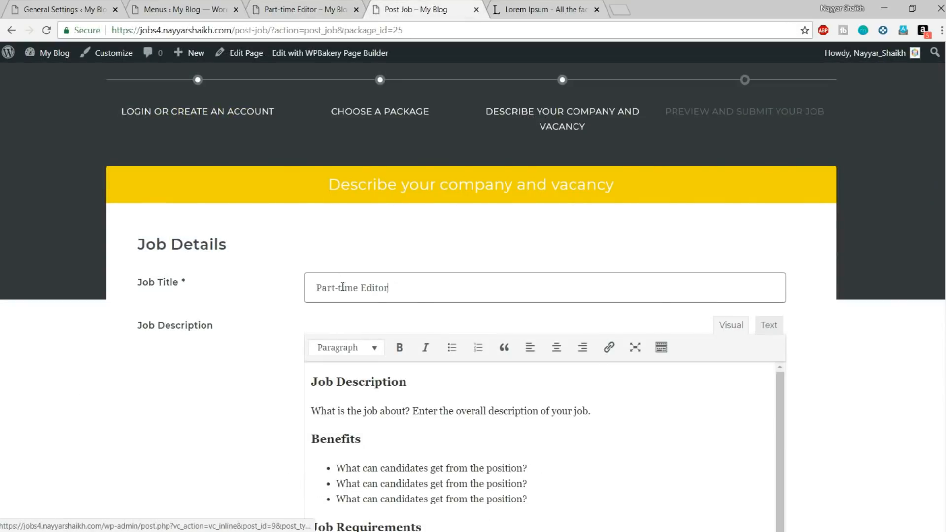
# Select part of the sample job description and place the caret in How To Apply
pyautogui.scroll(-1, 468, 281)
pyautogui.scroll(-3, 469, 282)
pyautogui.scroll(-2, 495, 330)
pyautogui.scroll(2, 495, 339)
pyautogui.click(522, 377)
pyautogui.moveTo(521, 377); pyautogui.dragTo(213, 204)
pyautogui.scroll(-5, 461, 263)
pyautogui.click(456, 203)
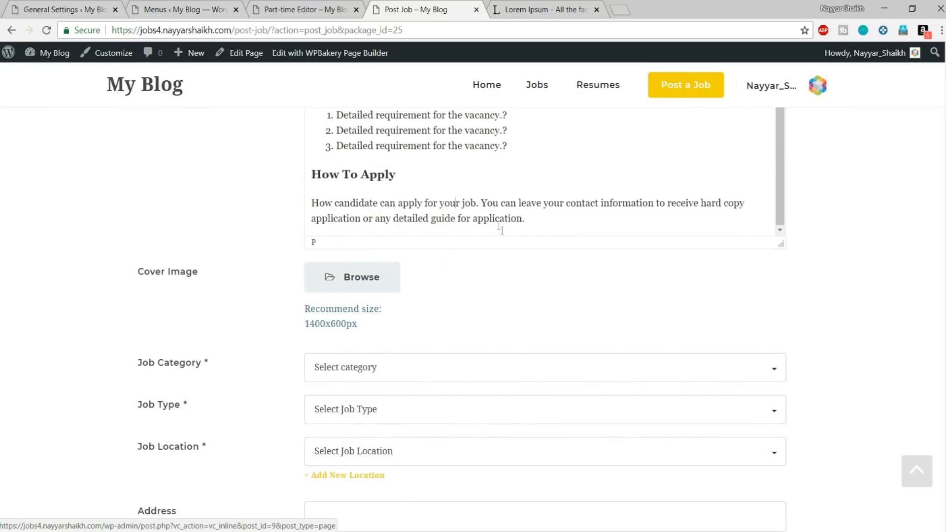
pyautogui.scroll(2, 501, 230)
pyautogui.scroll(-2, 502, 231)
# Upload banner-home2-account--1400x379 from the Home Page image folder as the cover image
pyautogui.click(352, 277)
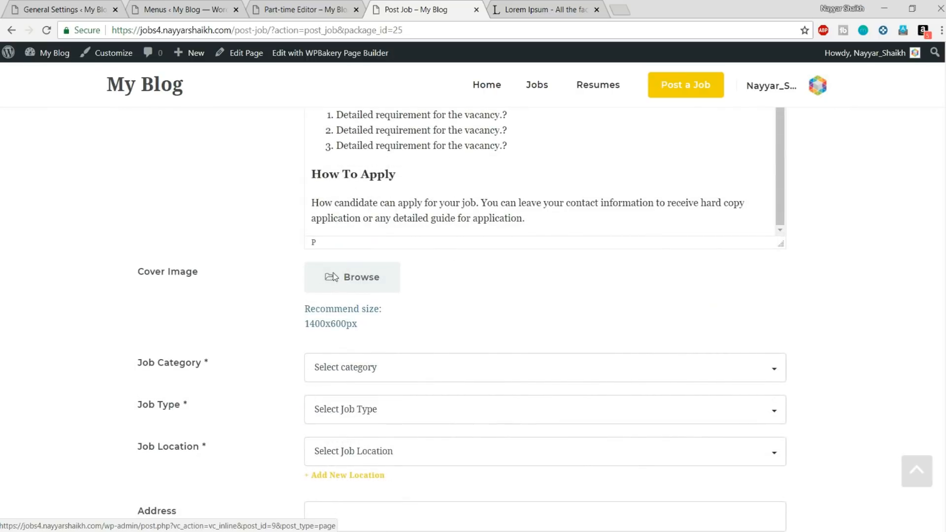
pyautogui.click(183, 30)
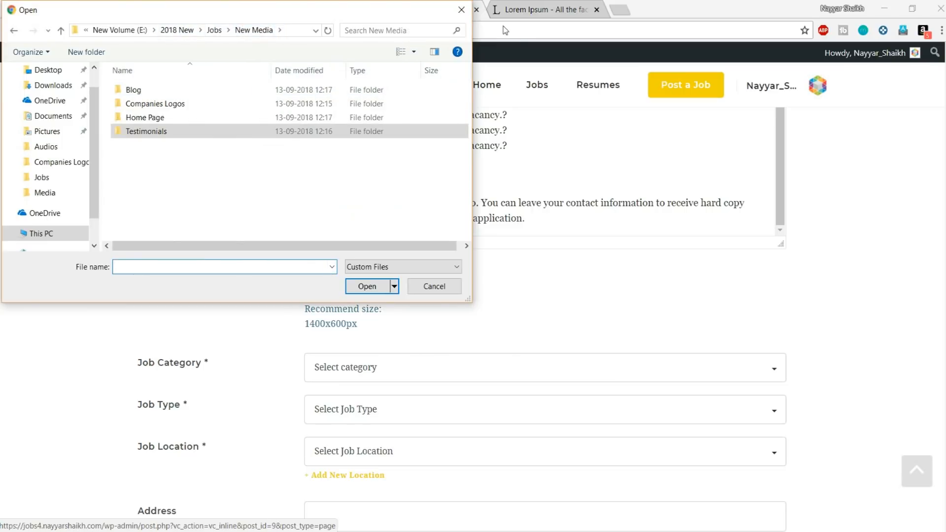
pyautogui.click(154, 135)
pyautogui.doubleClick(155, 120)
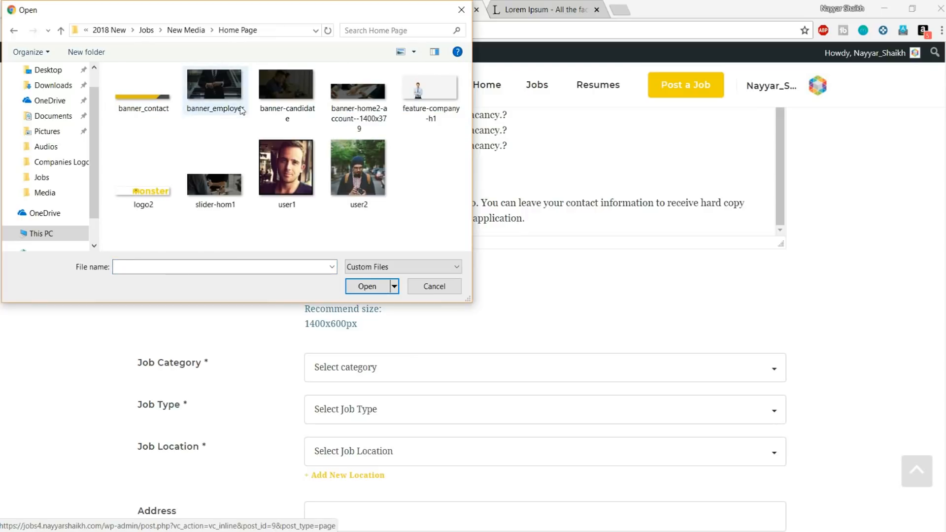
pyautogui.click(373, 101)
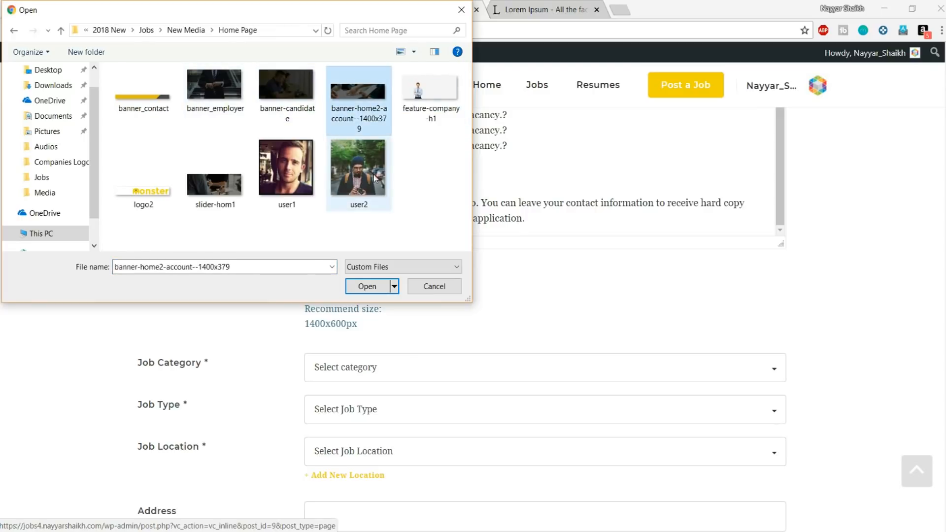
pyautogui.click(204, 187)
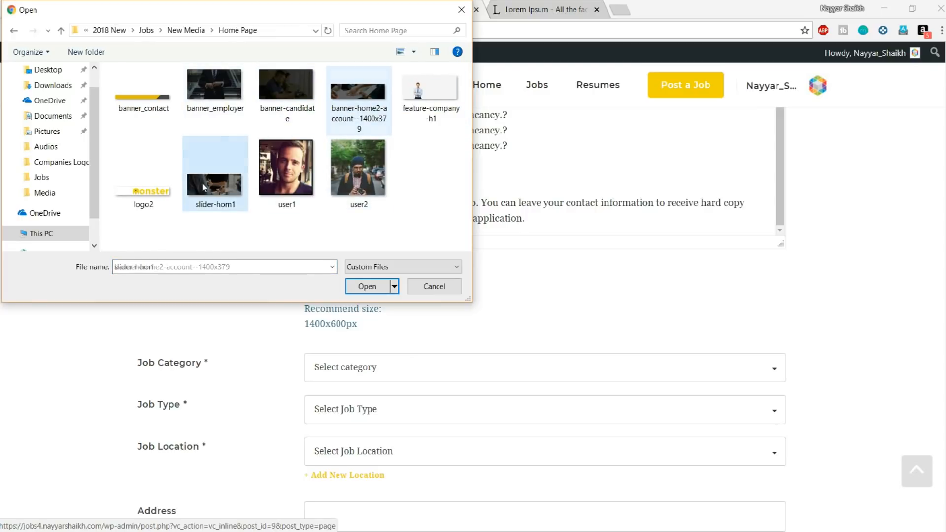
pyautogui.click(230, 97)
pyautogui.click(373, 99)
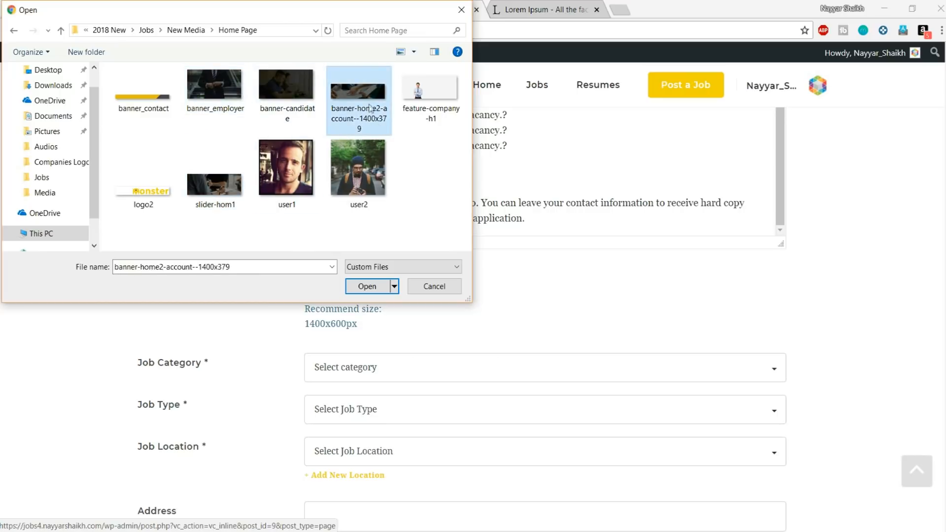
pyautogui.click(376, 291)
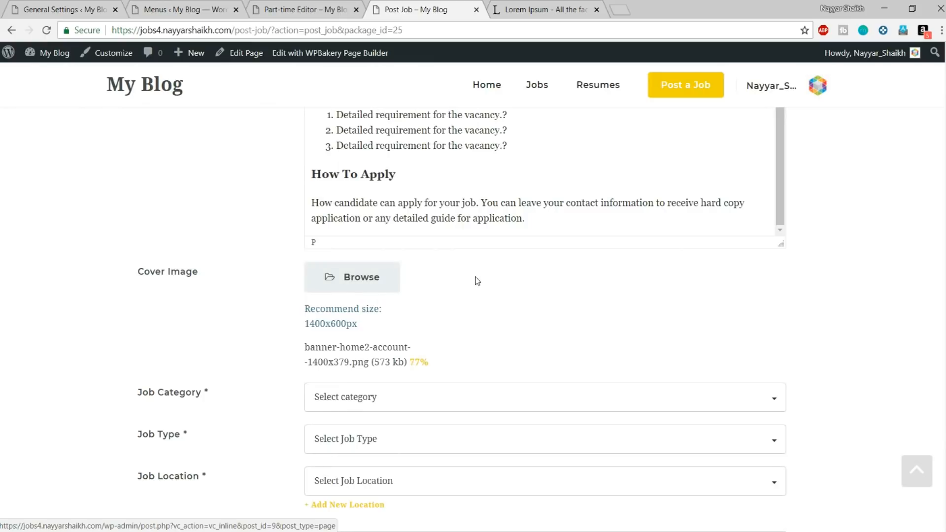
# Set the job category to Designer and the job type to Full Time
pyautogui.scroll(-3, 525, 296)
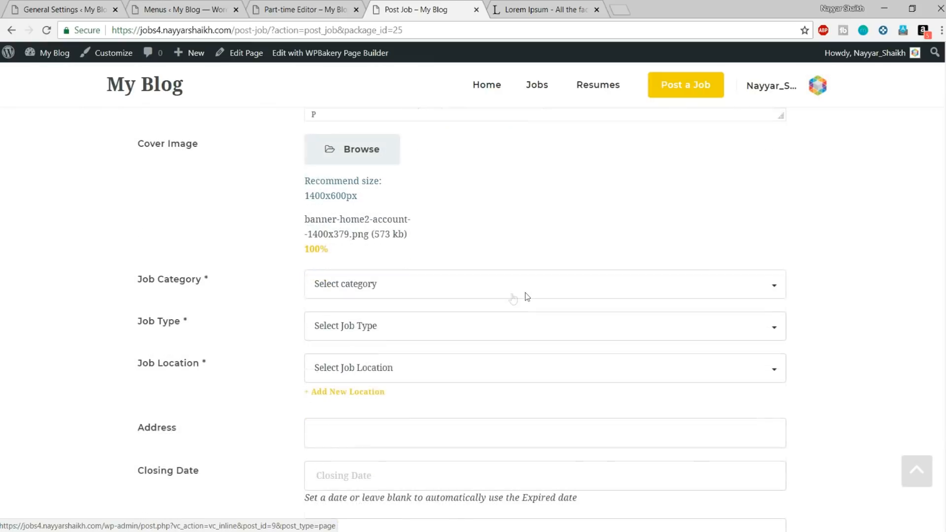
pyautogui.click(384, 287)
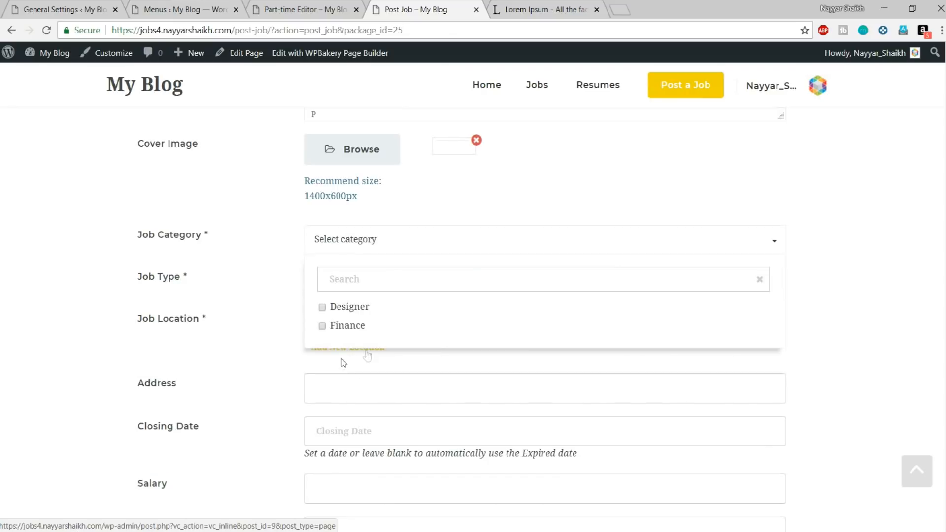
pyautogui.click(339, 310)
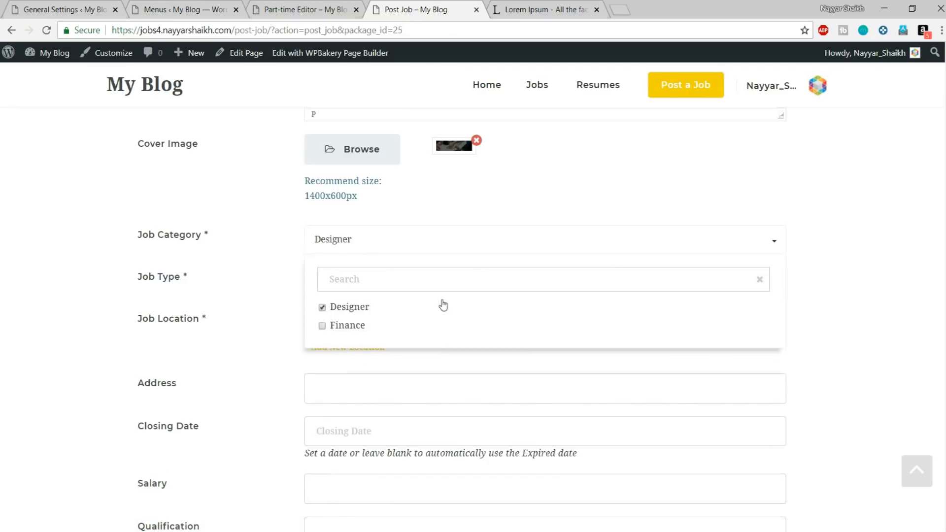
pyautogui.click(300, 300)
pyautogui.click(386, 283)
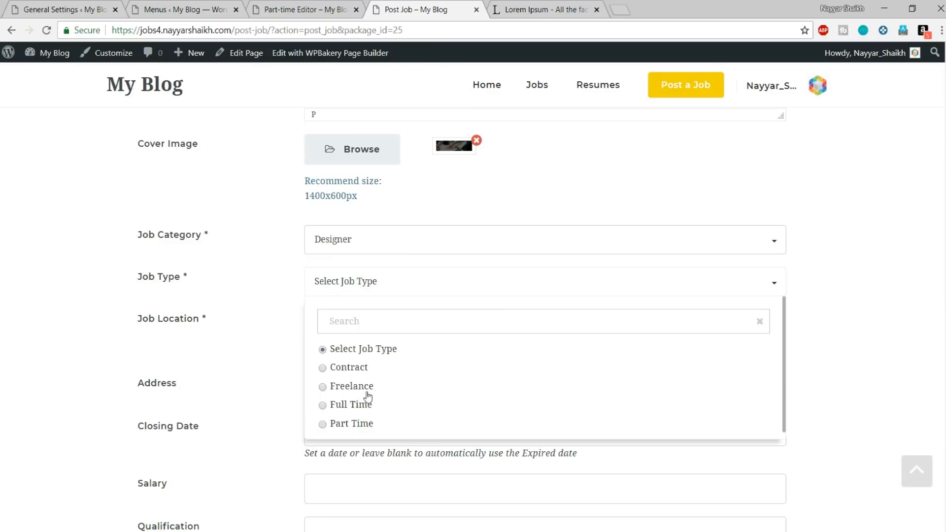
pyautogui.click(358, 409)
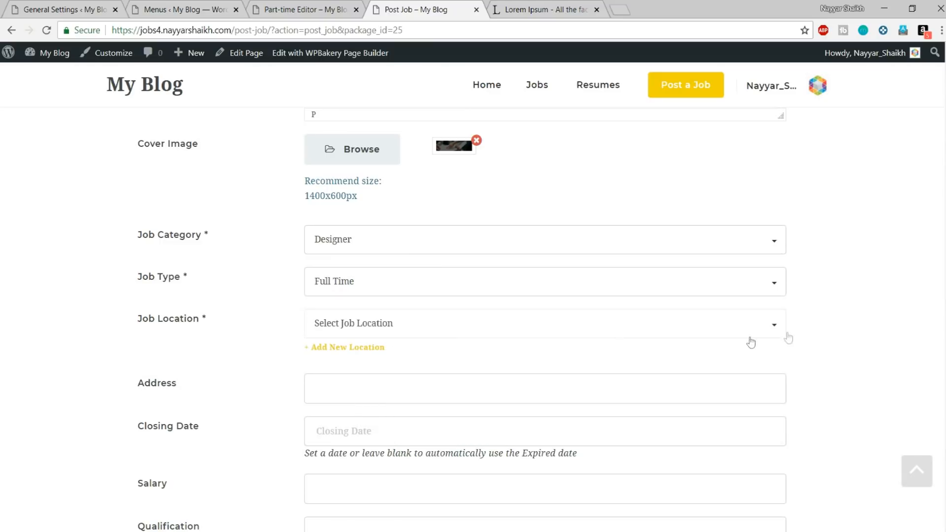
# Set the job location to Mumbai
pyautogui.scroll(-4, 808, 293)
pyautogui.moveTo(135, 126); pyautogui.dragTo(207, 130)
pyautogui.click(246, 150)
pyautogui.click(322, 131)
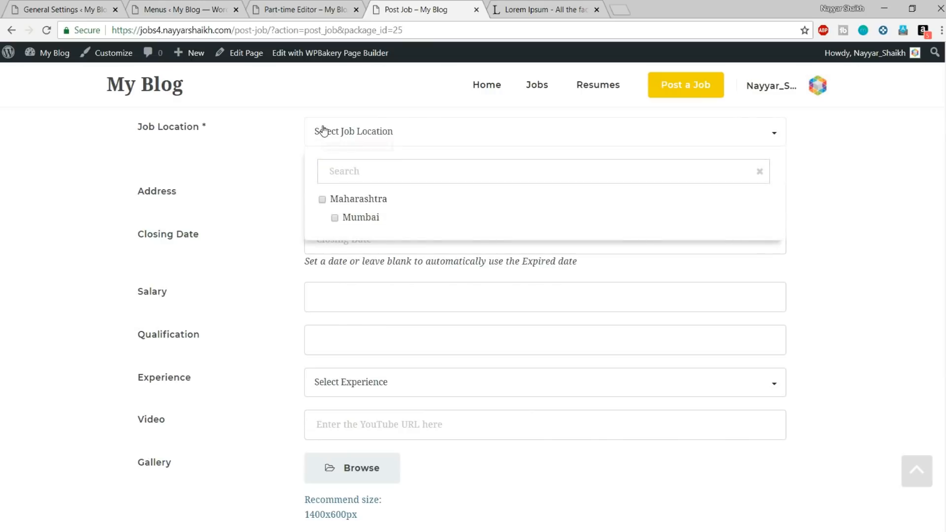
pyautogui.click(348, 219)
pyautogui.click(870, 237)
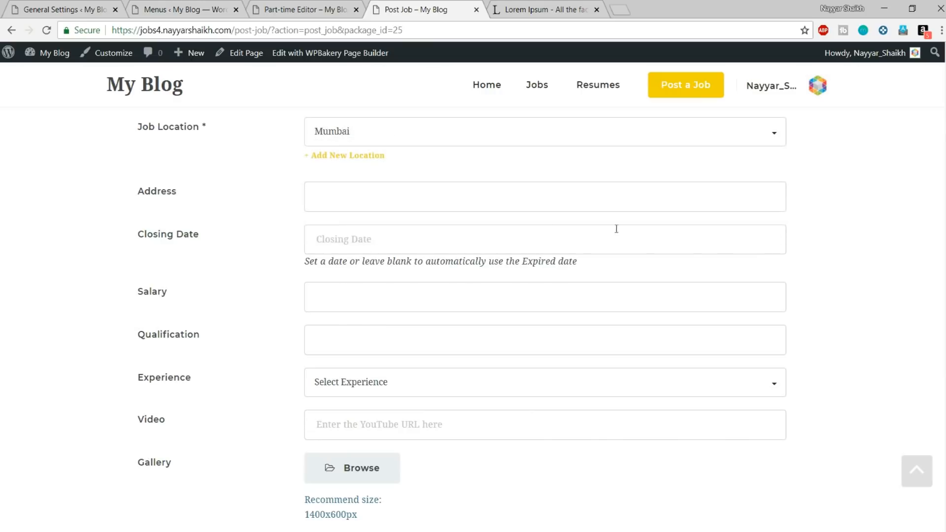
pyautogui.scroll(1, 549, 228)
# Enter Mumbai as the address and set the closing date to September 30, 2018
pyautogui.click(368, 252)
pyautogui.click(361, 286)
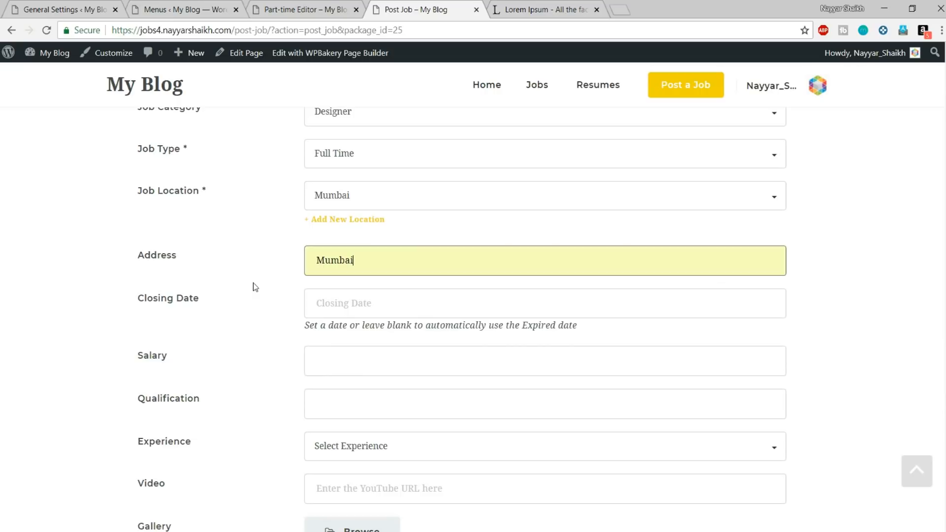
pyautogui.click(336, 305)
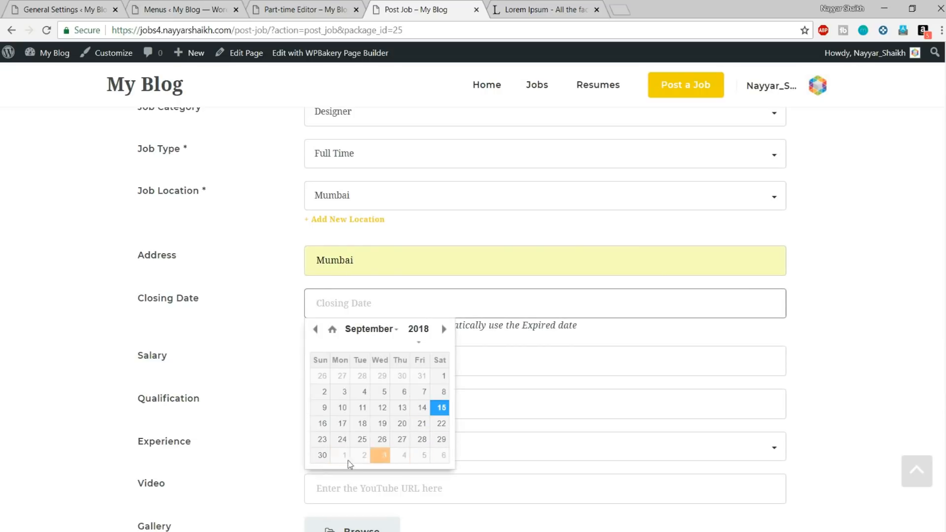
pyautogui.click(323, 458)
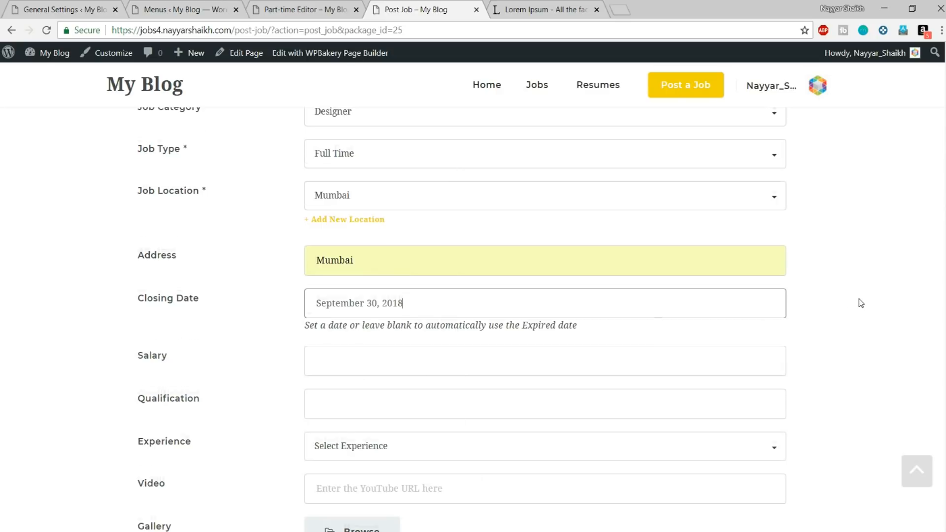
pyautogui.scroll(-3, 858, 299)
# Fill in salary ₹50,000, qualification 'CSS, Phosghop Expert' and experience 2 - 5 Years
pyautogui.click(360, 239)
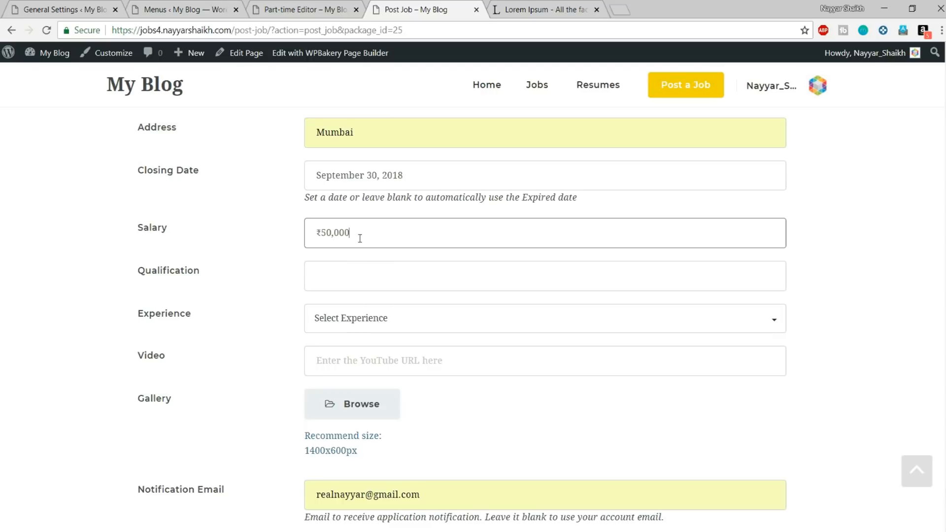
pyautogui.moveTo(363, 230); pyautogui.dragTo(294, 231)
pyautogui.click(364, 267)
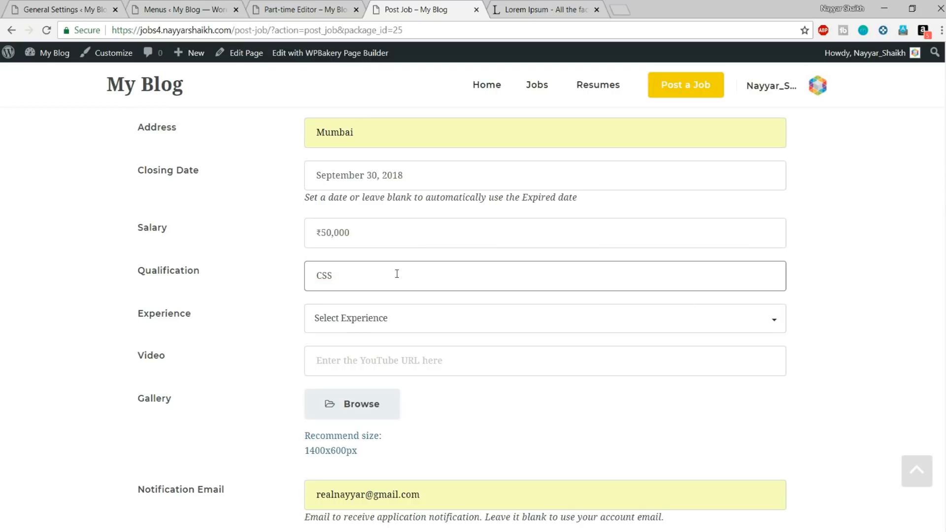
pyautogui.write('Phosghop Expert')
pyautogui.click(392, 319)
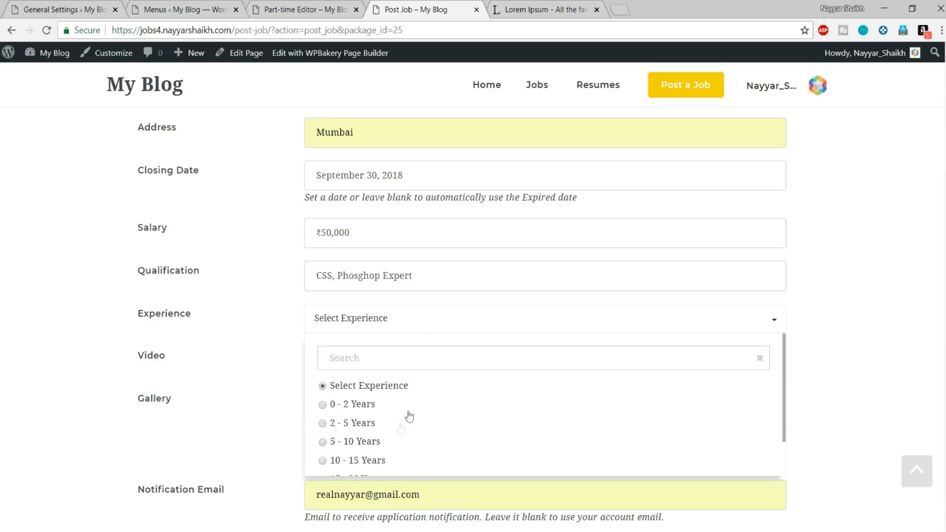
pyautogui.click(359, 423)
# Copy a YouTube video link from a new tab and paste it into the Video field
pyautogui.click(369, 371)
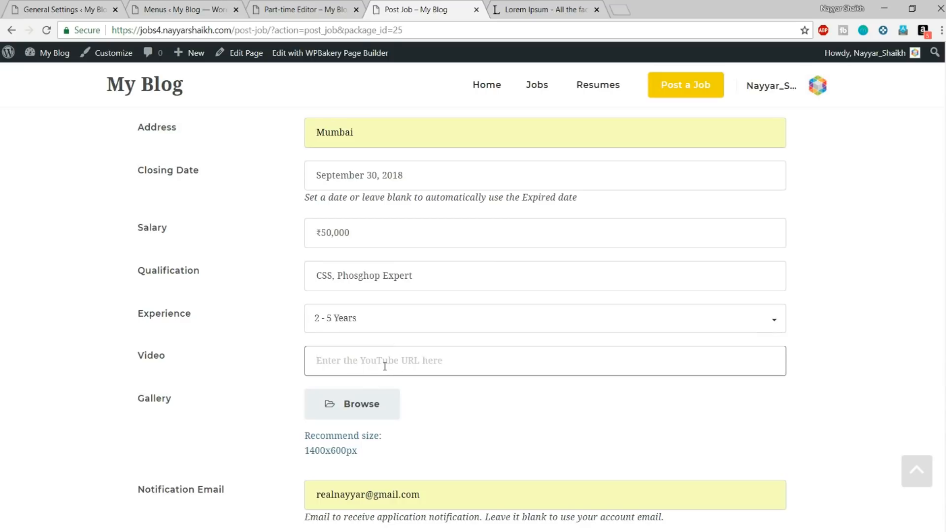
pyautogui.click(617, 6)
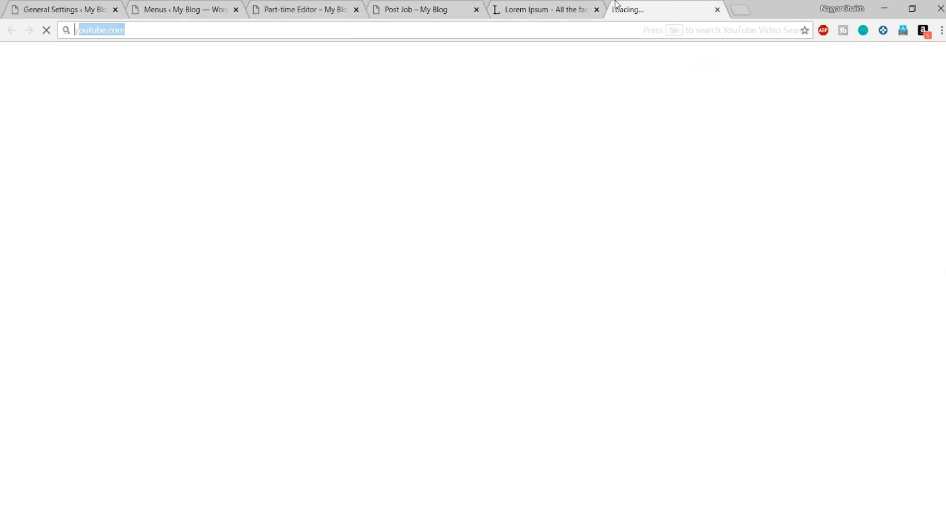
pyautogui.write('y')
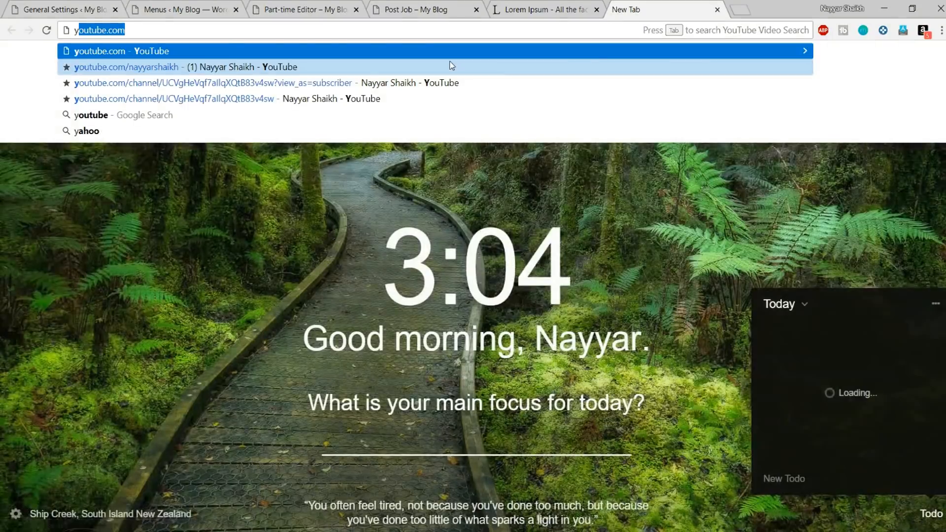
pyautogui.press('Return')
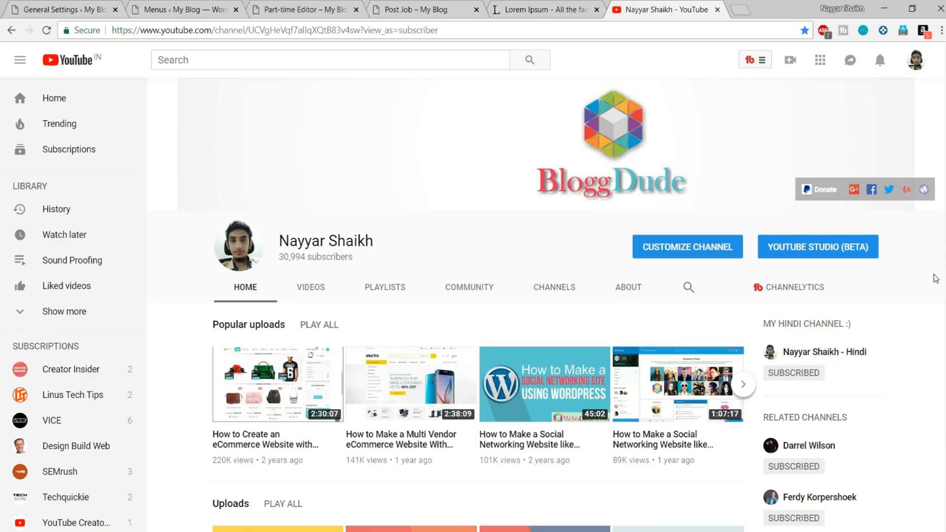
pyautogui.scroll(-6, 935, 279)
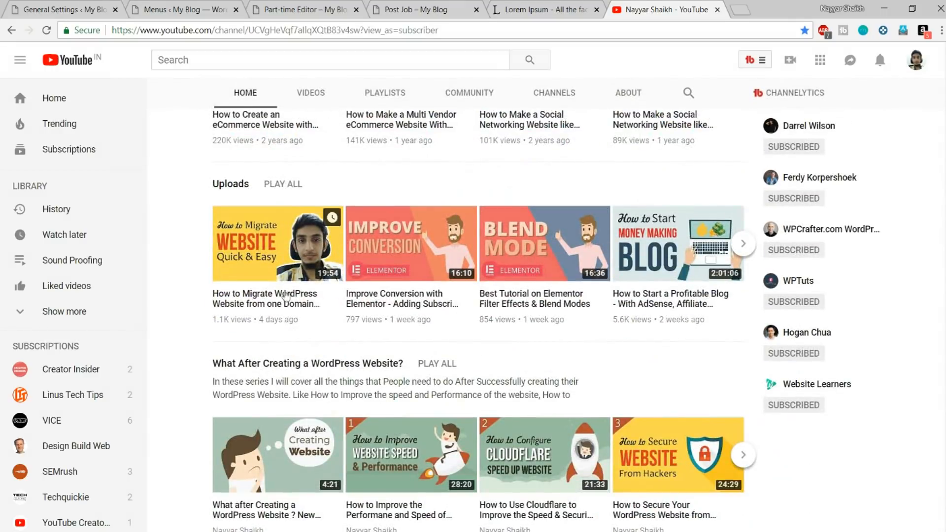
pyautogui.rightClick(279, 294)
pyautogui.click(324, 369)
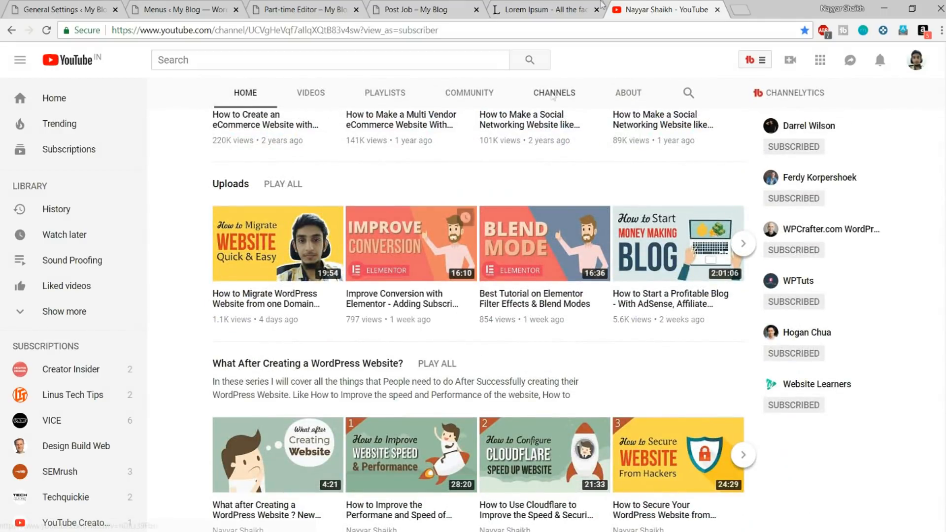
pyautogui.click(420, 4)
pyautogui.hotkey('ctrl', 'v')
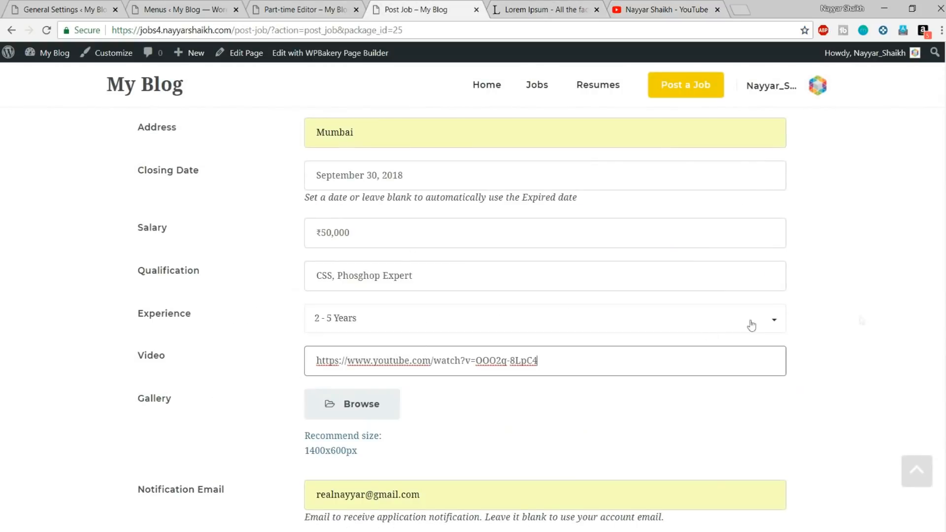
pyautogui.scroll(-5, 870, 275)
pyautogui.scroll(1, 426, 198)
# Add candidate_06, user1 and user2 from New Media > Testimonials to the job's Gallery
pyautogui.click(358, 218)
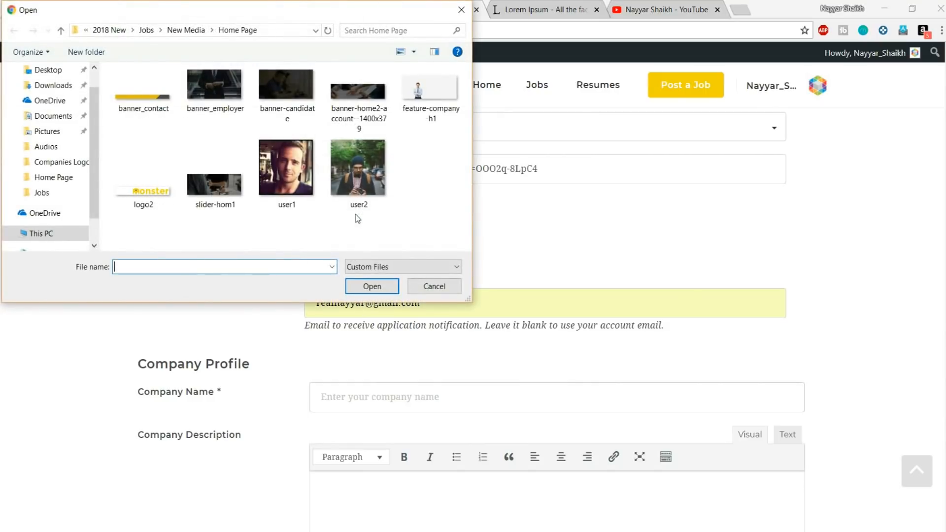
pyautogui.click(187, 31)
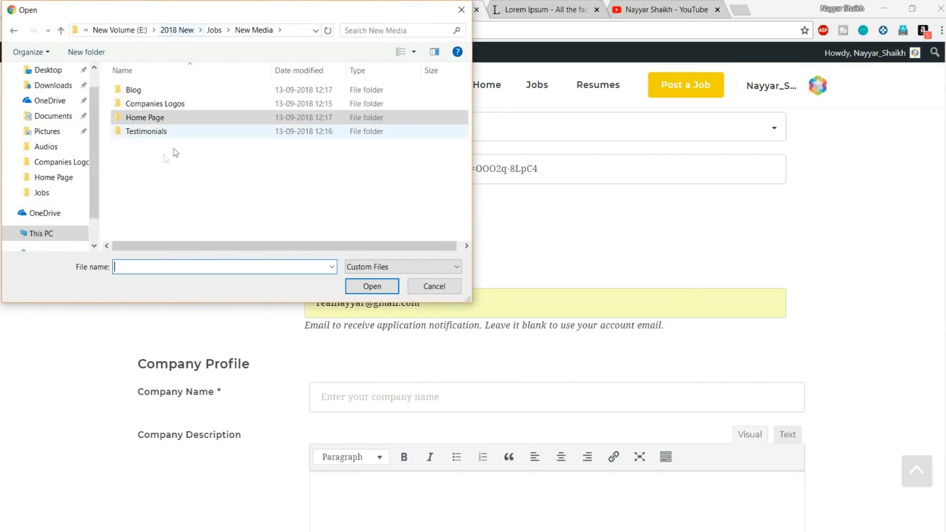
pyautogui.doubleClick(177, 131)
pyautogui.click(289, 120)
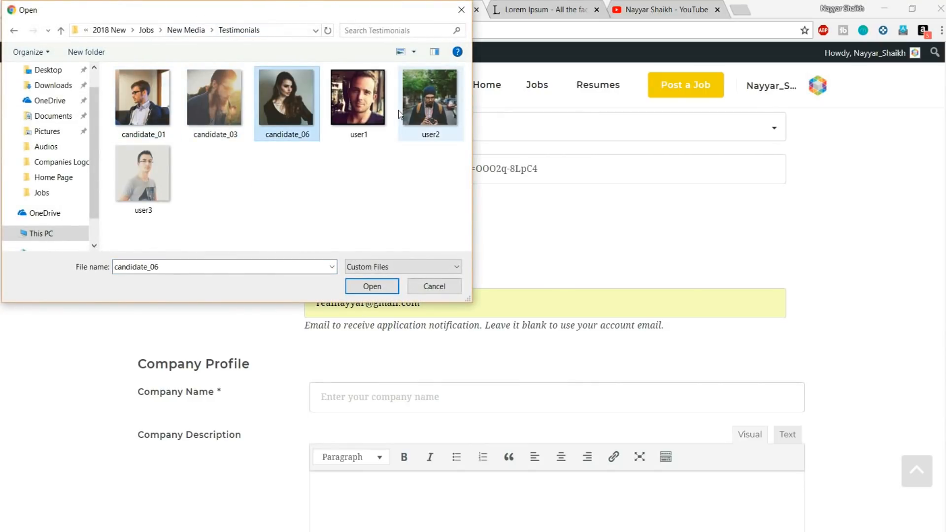
pyautogui.keyDown('ctrl'); pyautogui.click(357, 101); pyautogui.keyUp('ctrl')
pyautogui.keyDown('ctrl'); pyautogui.click(430, 101); pyautogui.keyUp('ctrl')
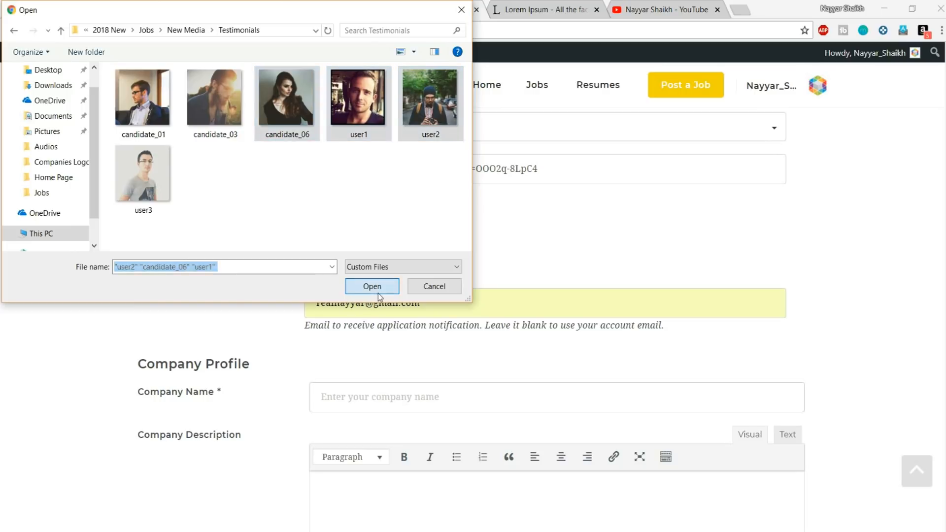
pyautogui.click(382, 287)
# Enter Apple Inc as the Company Name, replacing the first text typed
pyautogui.scroll(-2, 660, 280)
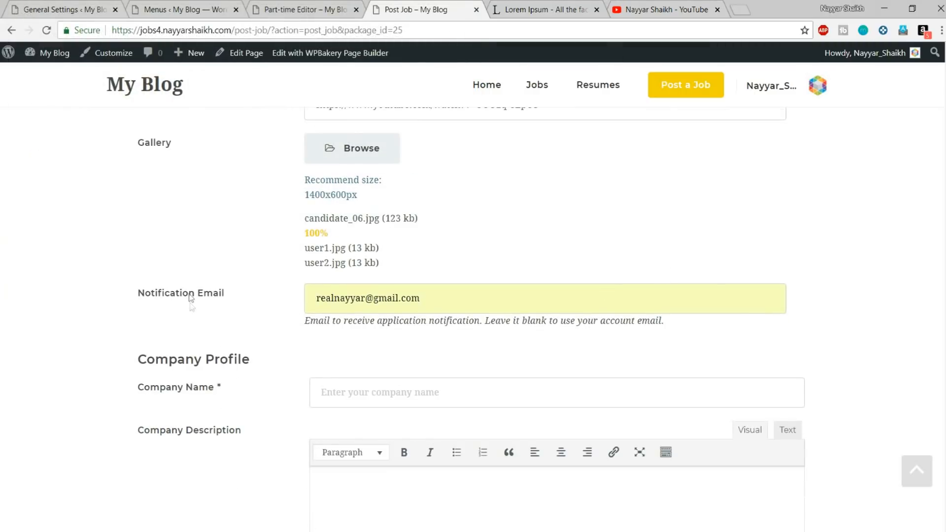
pyautogui.scroll(-3, 505, 246)
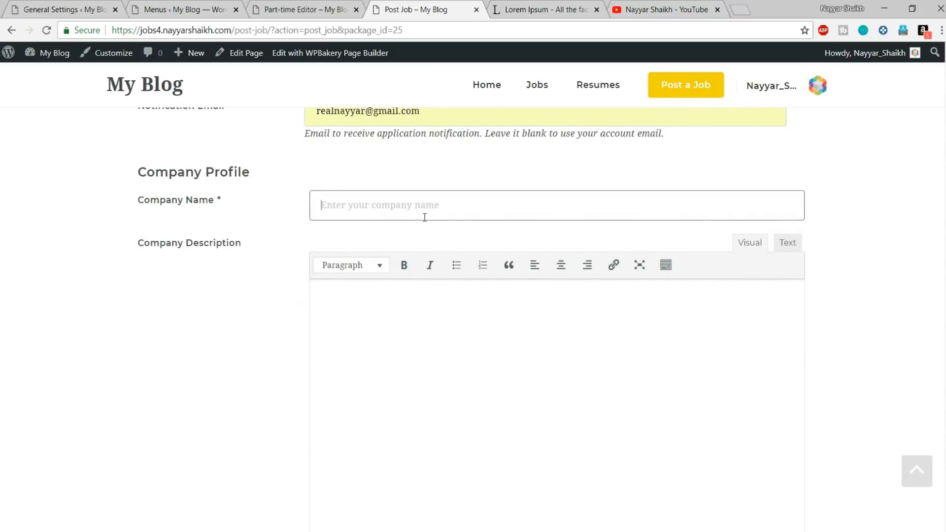
pyautogui.write('Micro')
pyautogui.hotkey('ctrl', 'a')
pyautogui.write('A')
# Copy Lorem Ipsum text from the other tab and paste it into Company Description
pyautogui.scroll(-1, 422, 261)
pyautogui.click(421, 309)
pyautogui.click(675, 9)
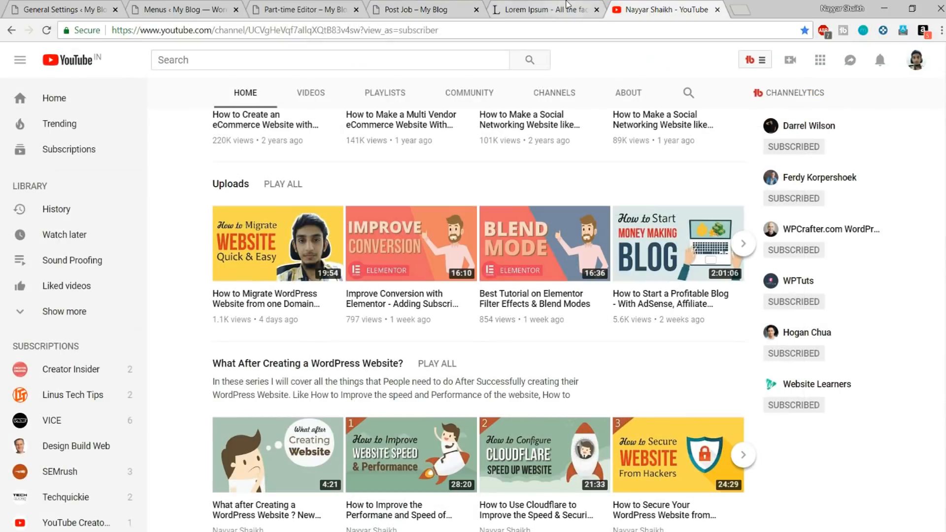
pyautogui.click(541, 9)
pyautogui.hotkey('ctrl', 'c')
pyautogui.click(428, 10)
pyautogui.hotkey('ctrl', 'v')
pyautogui.hotkey('ctrl', 'v')
pyautogui.scroll(-3, 564, 364)
pyautogui.scroll(-5, 564, 367)
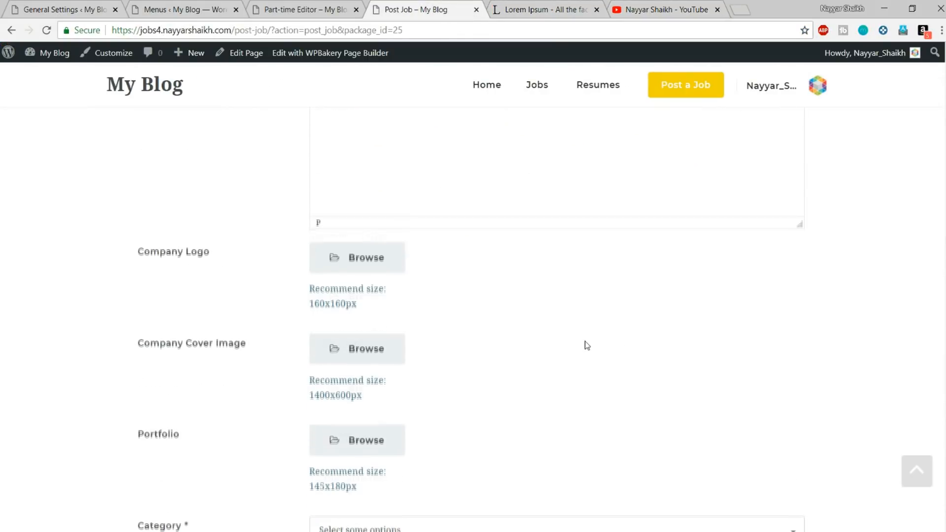
# Upload pepsi-150x150 from New Media > Companies Logos as the company logo
pyautogui.click(368, 121)
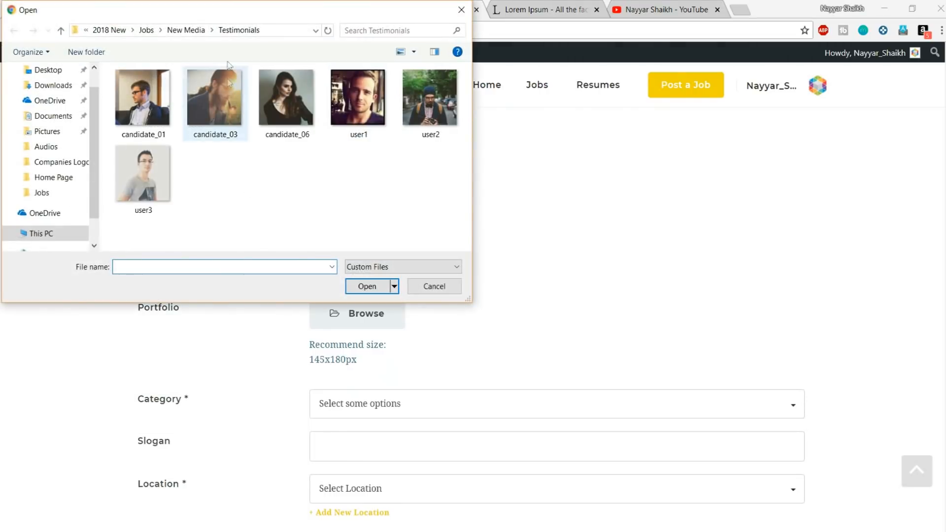
pyautogui.click(210, 30)
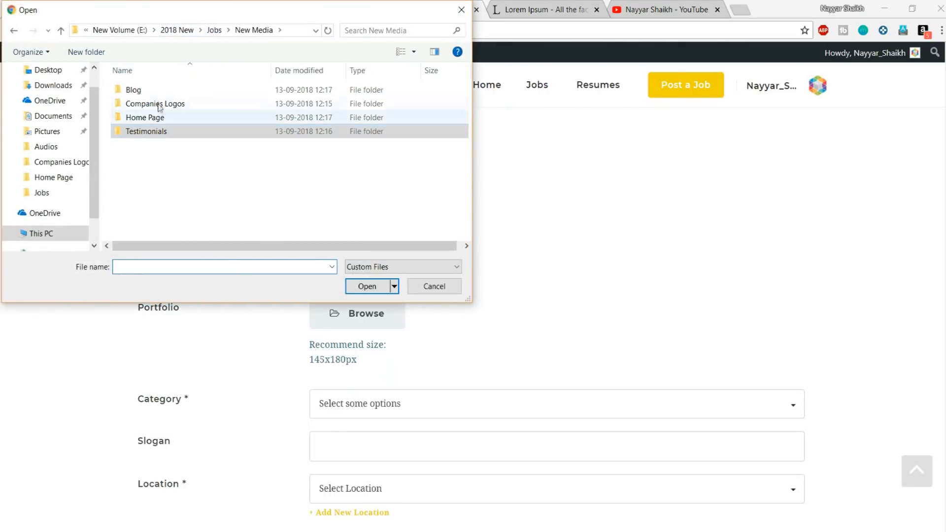
pyautogui.click(175, 118)
pyautogui.doubleClick(173, 105)
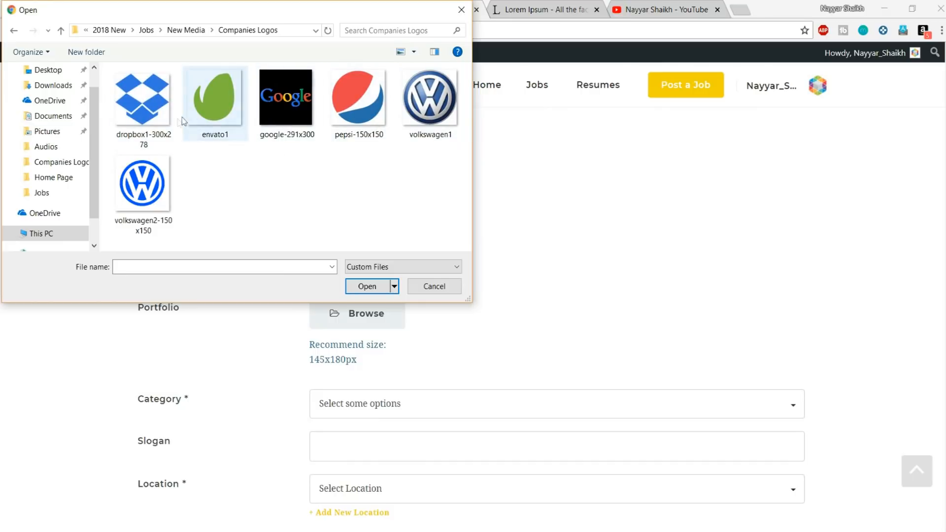
pyautogui.click(356, 121)
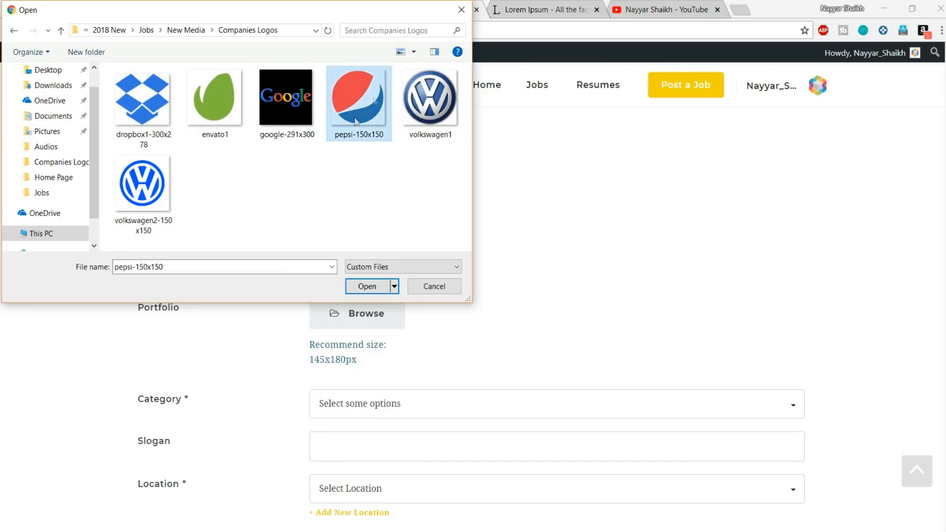
pyautogui.click(368, 289)
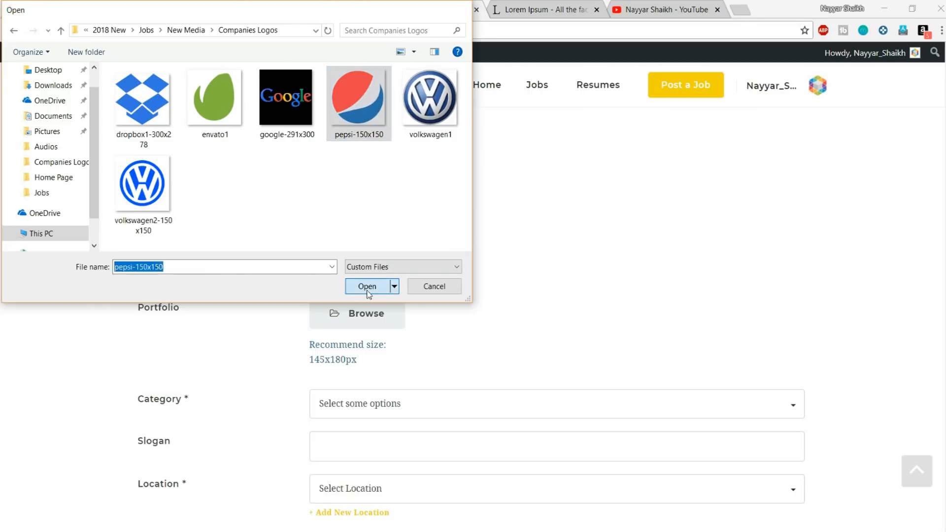
# Upload banner-home2-account--1400x379 from the Home Page folder as the cover image
pyautogui.scroll(-2, 618, 279)
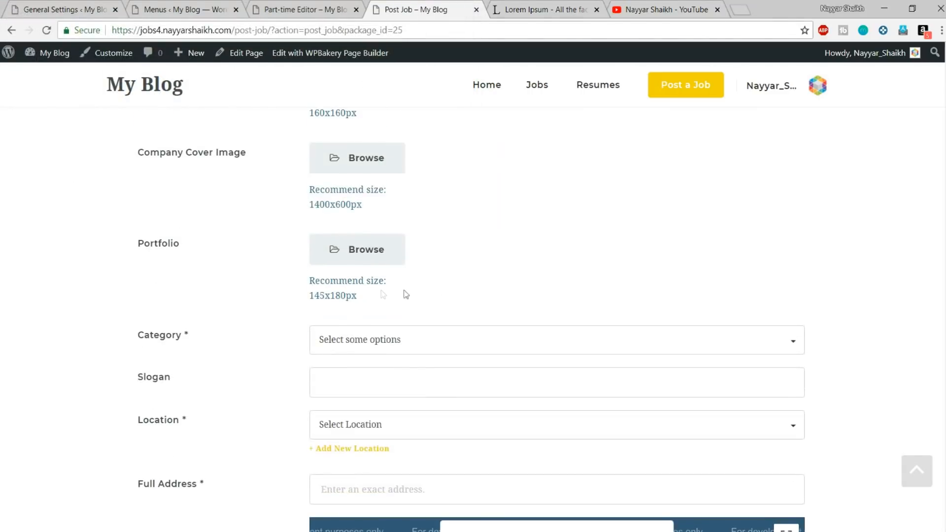
pyautogui.click(371, 157)
pyautogui.click(174, 31)
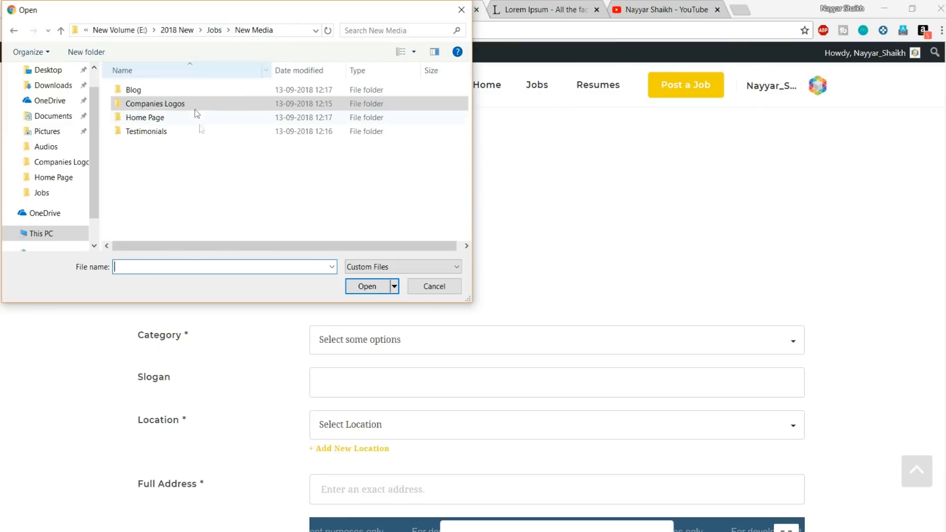
pyautogui.doubleClick(179, 120)
pyautogui.click(360, 131)
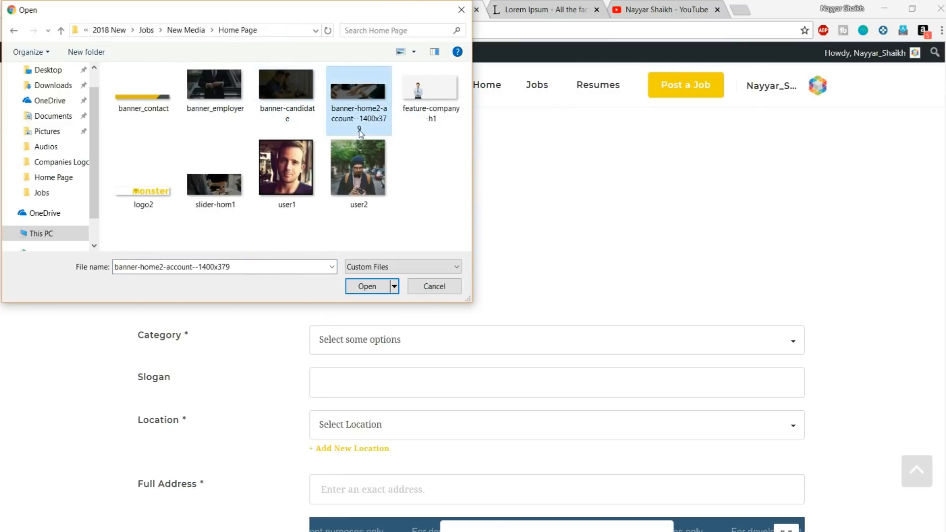
pyautogui.click(368, 286)
pyautogui.scroll(-3, 414, 283)
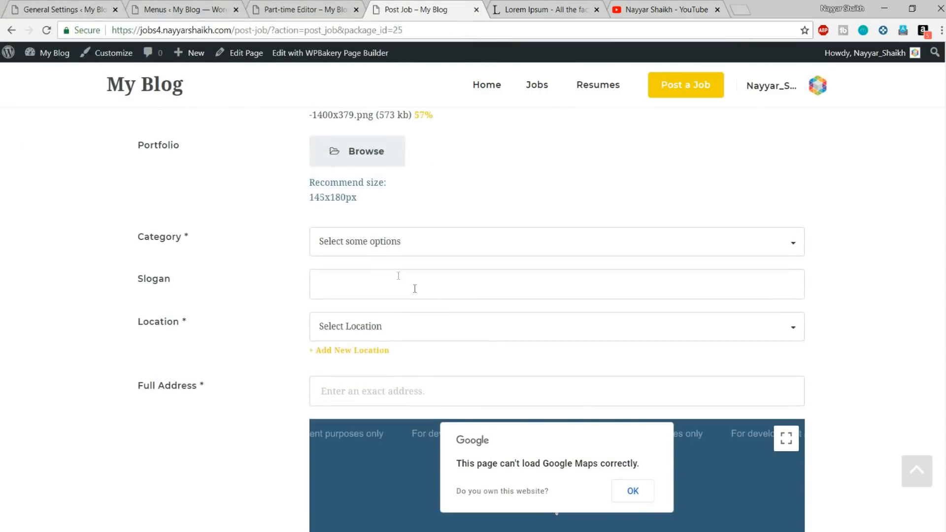
# Upload candidate_01, candidate_03, candidate_06, user1, user2 and user3 to Portfolio, and tick Finance as Category
pyautogui.click(361, 166)
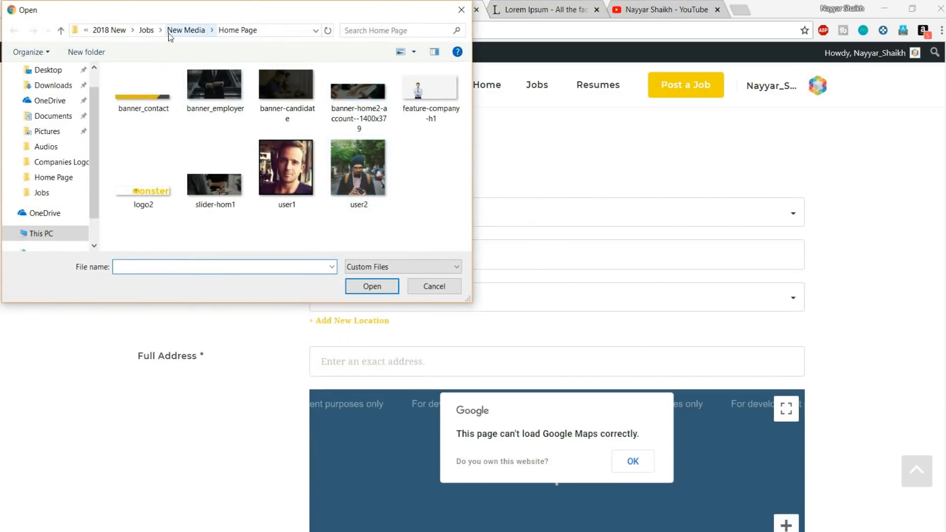
pyautogui.click(169, 31)
pyautogui.click(166, 133)
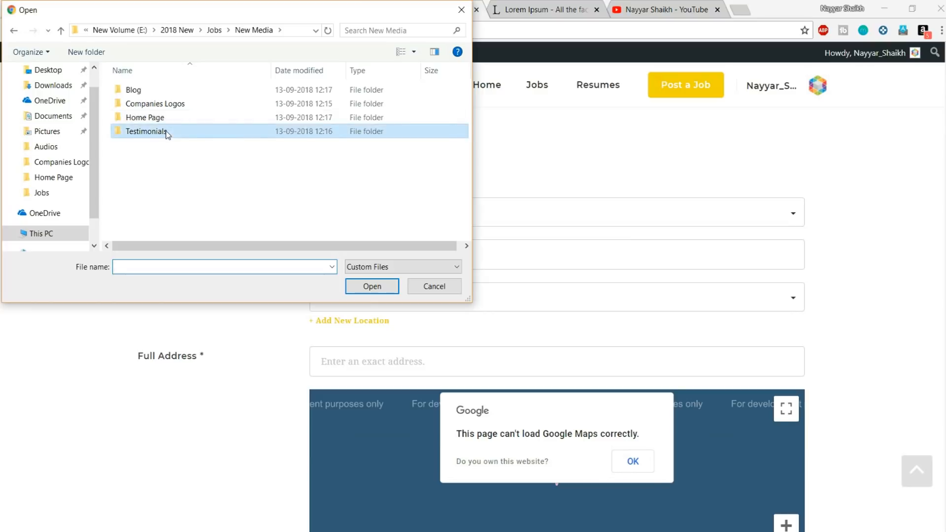
pyautogui.doubleClick(166, 133)
pyautogui.click(157, 102)
pyautogui.keyDown('ctrl'); pyautogui.click(215, 101); pyautogui.keyUp('ctrl')
pyautogui.keyDown('ctrl'); pyautogui.click(287, 101); pyautogui.keyUp('ctrl')
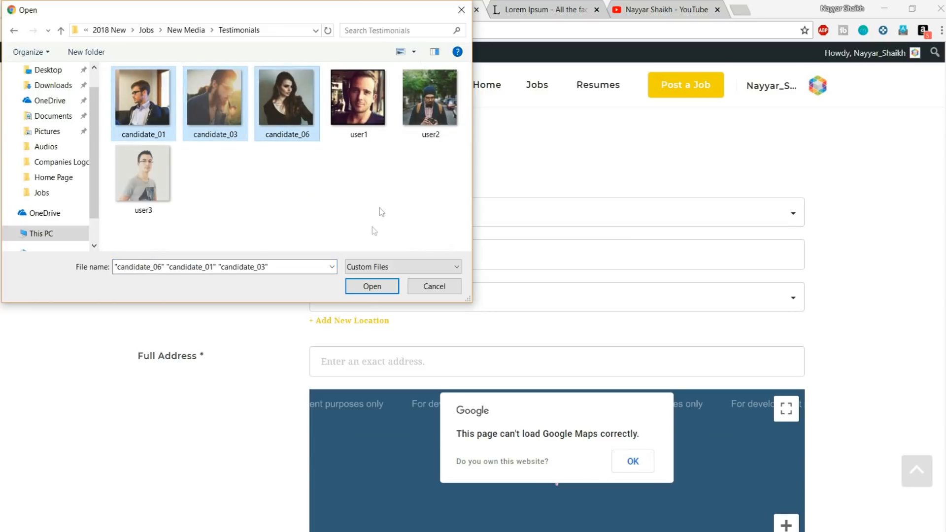
pyautogui.keyDown('ctrl'); pyautogui.click(358, 101); pyautogui.keyUp('ctrl')
pyautogui.keyDown('ctrl'); pyautogui.click(427, 108); pyautogui.keyUp('ctrl')
pyautogui.keyDown('ctrl'); pyautogui.click(125, 188); pyautogui.keyUp('ctrl')
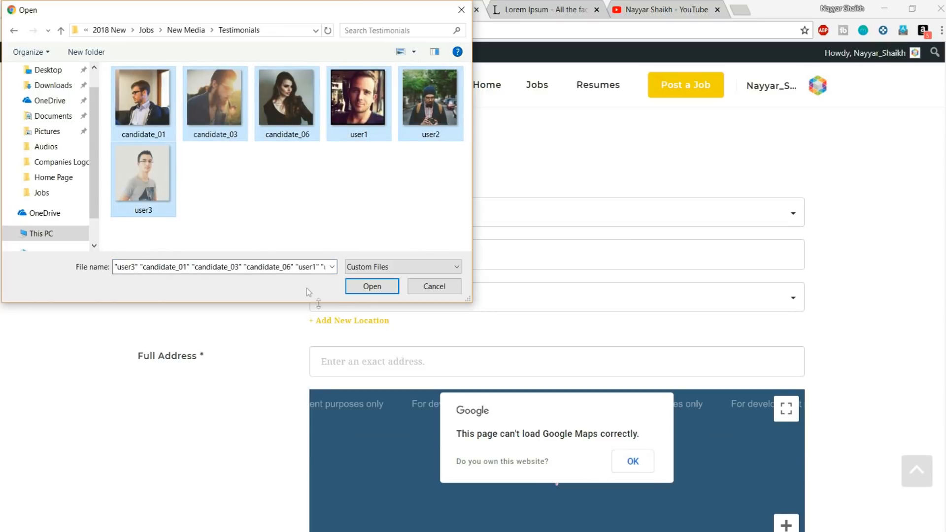
pyautogui.click(362, 288)
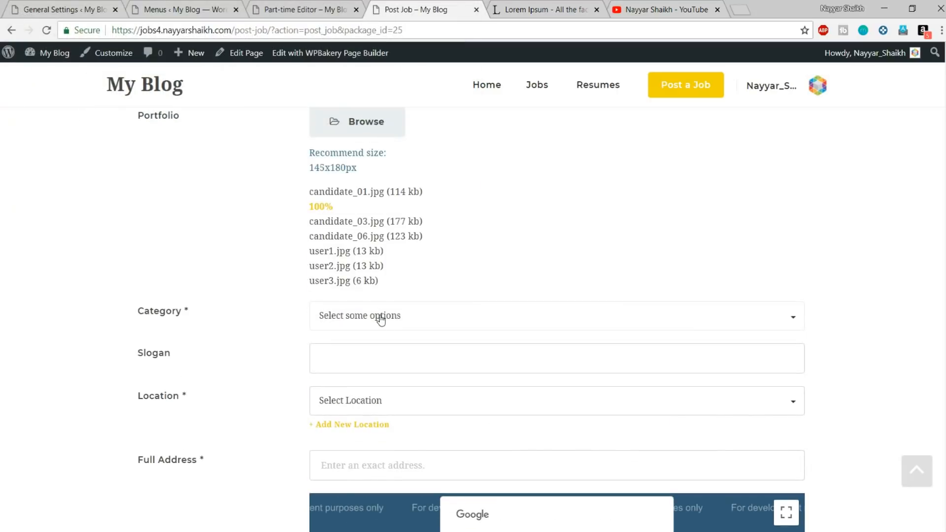
pyautogui.click(381, 320)
pyautogui.click(351, 347)
# Set the Location to Mumbai and autofill the Full Address with Mumbai
pyautogui.click(857, 341)
pyautogui.scroll(-3, 473, 249)
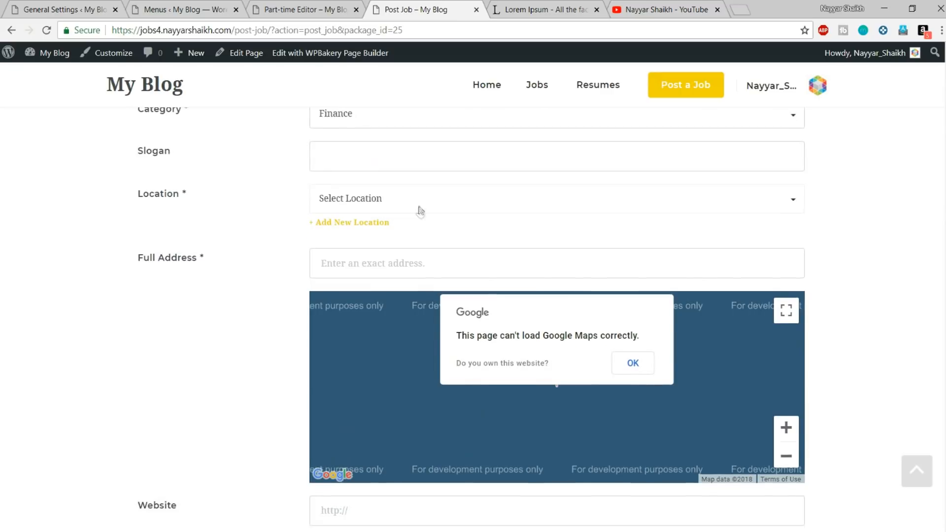
pyautogui.click(416, 169)
pyautogui.click(362, 274)
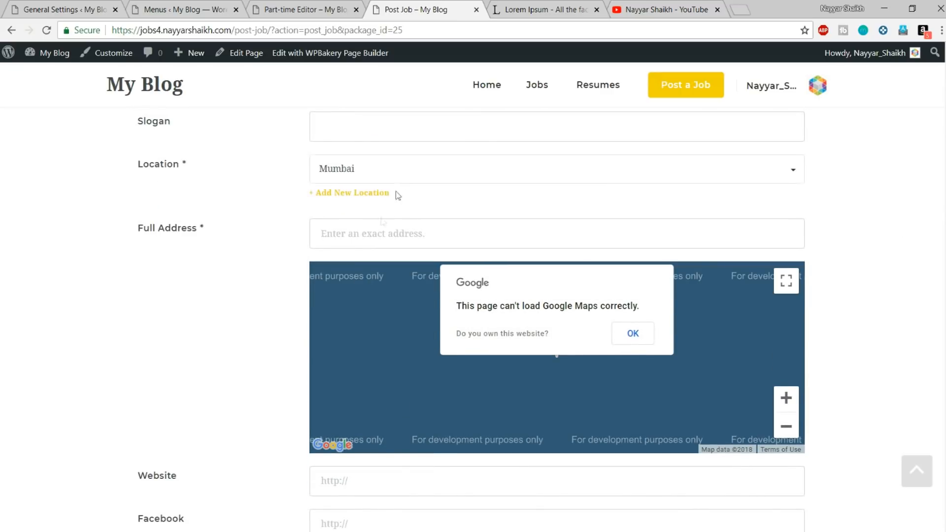
pyautogui.click(375, 234)
pyautogui.click(517, 254)
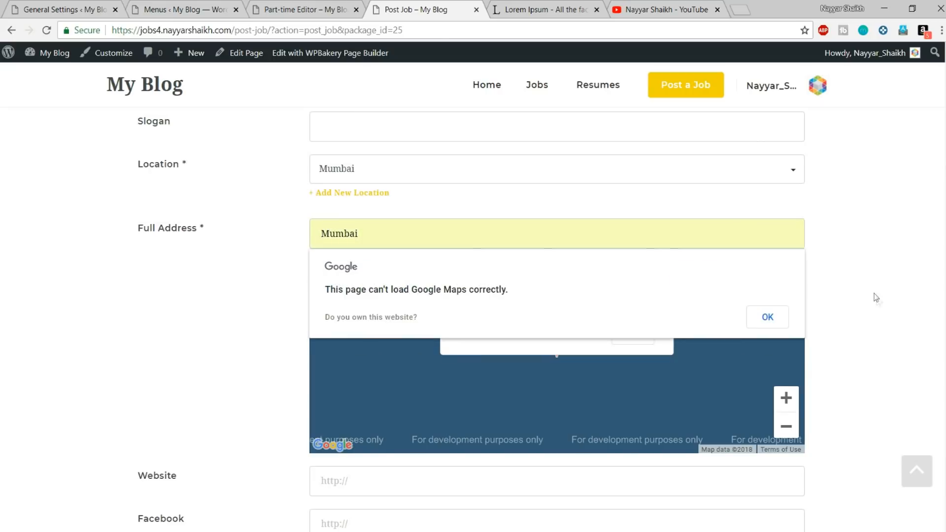
# Put # in the Website and every social link field, then continue to the preview
pyautogui.scroll(-4, 876, 297)
pyautogui.click(422, 303)
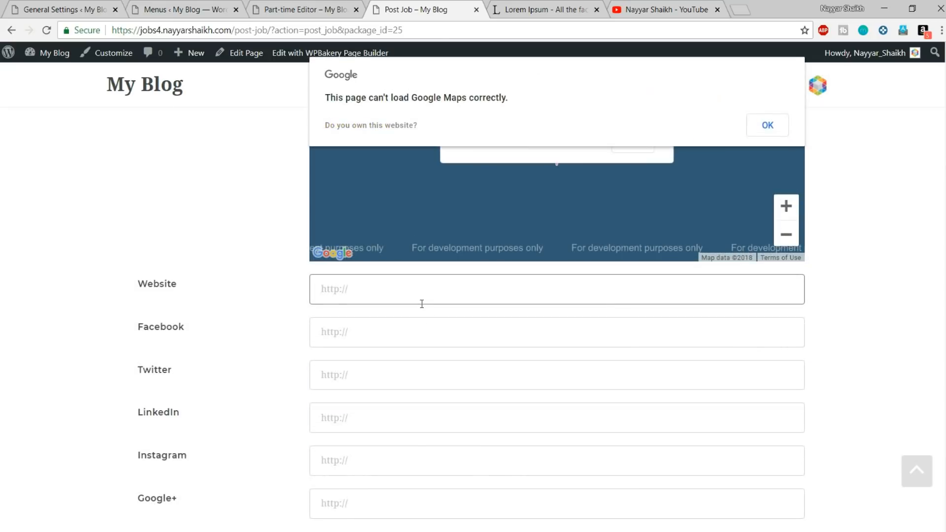
pyautogui.write('#')
pyautogui.press('Tab')
pyautogui.write('#')
pyautogui.press('Tab')
pyautogui.write('#')
pyautogui.press('Tab')
pyautogui.write('#')
pyautogui.hotkey('shift', 'Tab')
pyautogui.press('BackSpace')
pyautogui.write('#')
pyautogui.press('Tab')
pyautogui.press('Tab')
pyautogui.write('#')
pyautogui.press('Tab')
pyautogui.write('#')
pyautogui.scroll(-4, 422, 303)
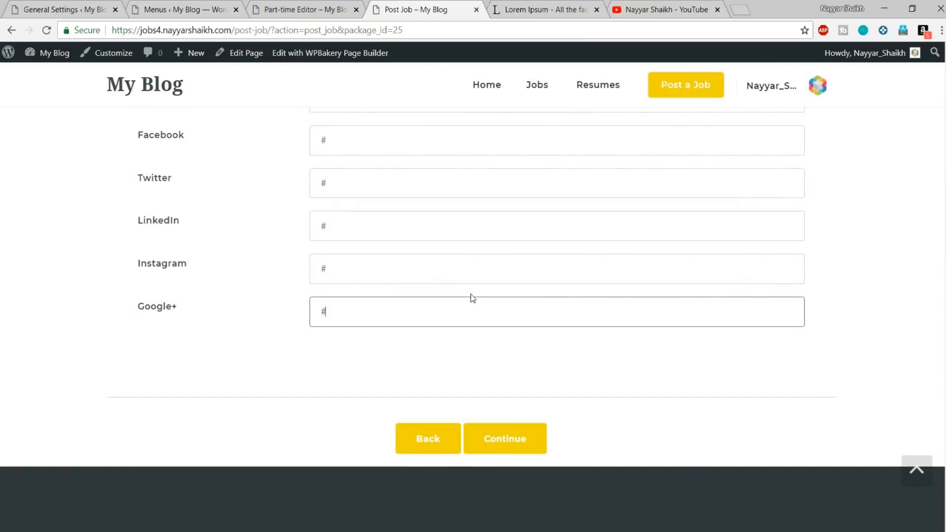
pyautogui.click(501, 441)
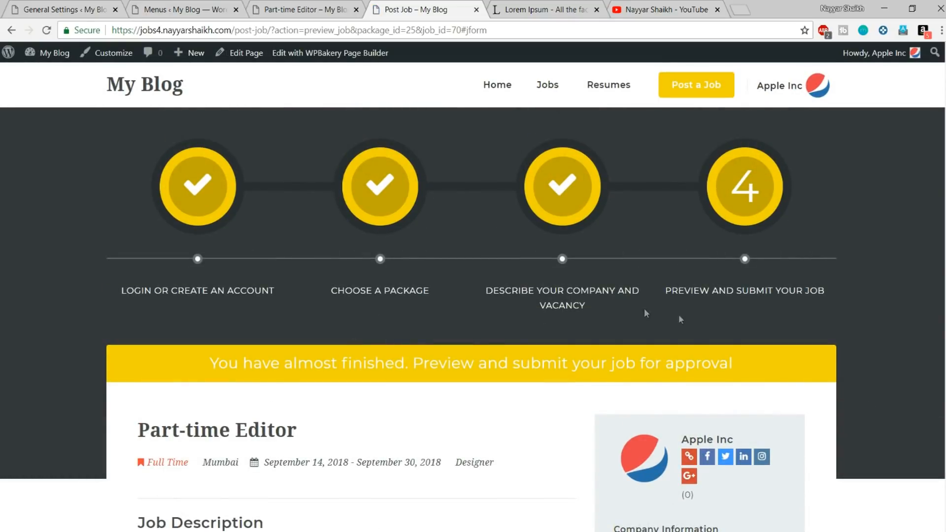
# Review the job preview, accept the posting terms and submit the Part-time Editor job
pyautogui.scroll(-15, 781, 281)
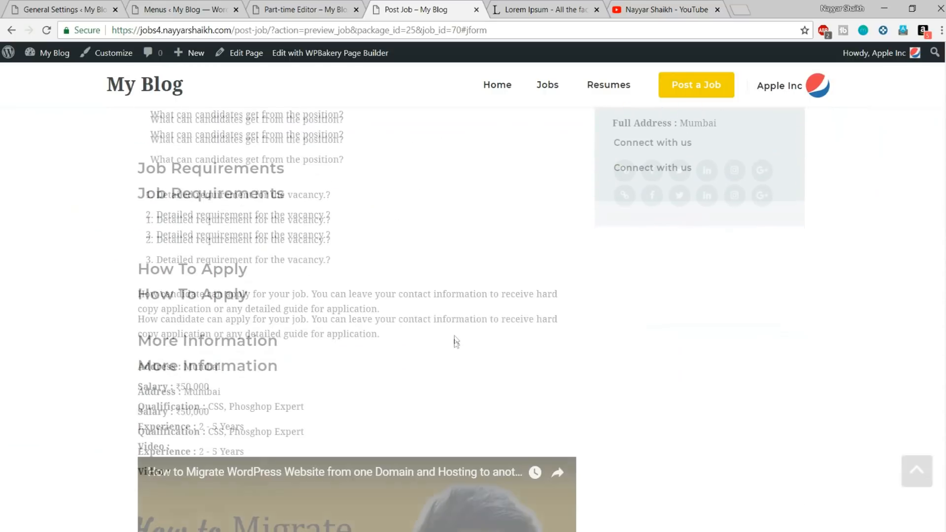
pyautogui.scroll(-6, 451, 355)
pyautogui.scroll(4, 452, 368)
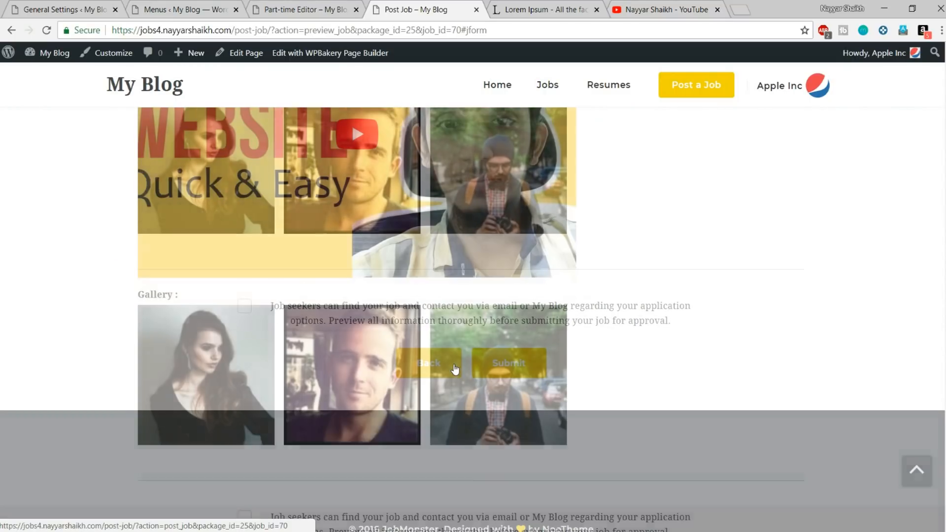
pyautogui.scroll(15, 715, 407)
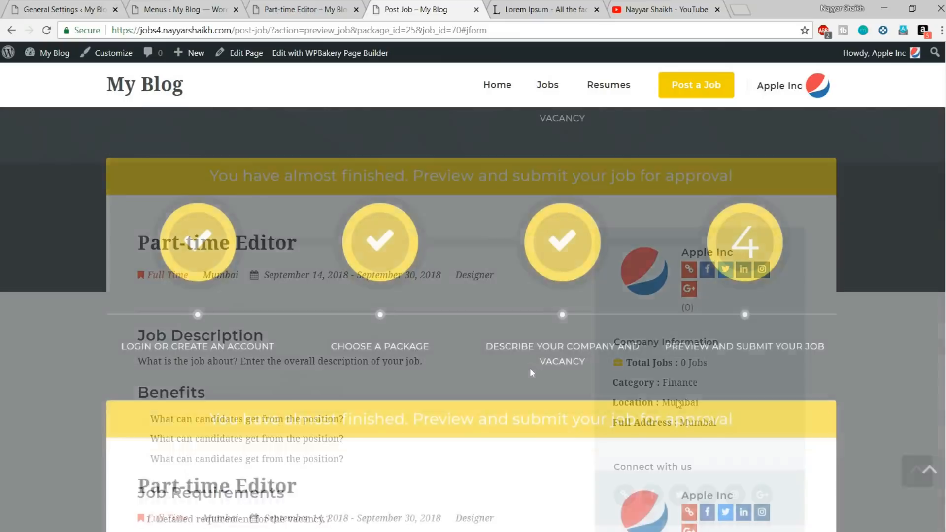
pyautogui.scroll(-4, 530, 372)
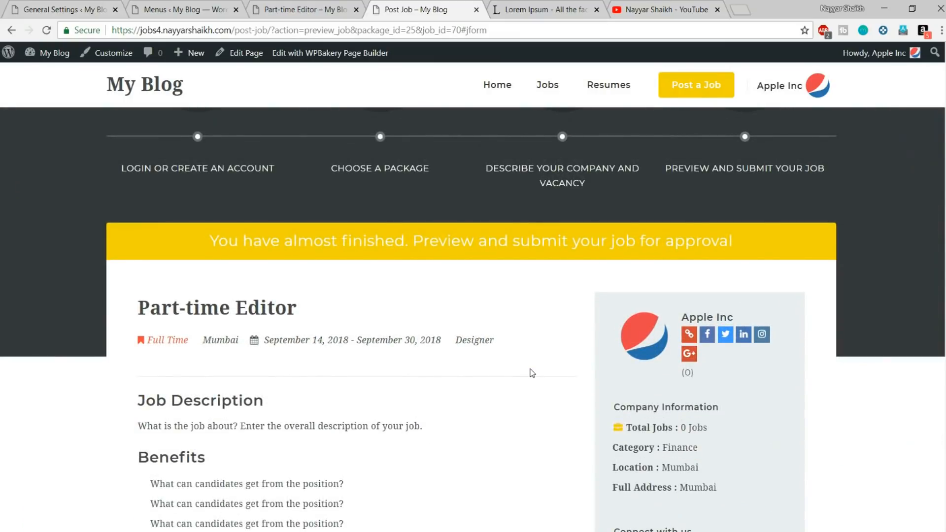
pyautogui.scroll(-3, 532, 373)
pyautogui.scroll(-4, 375, 363)
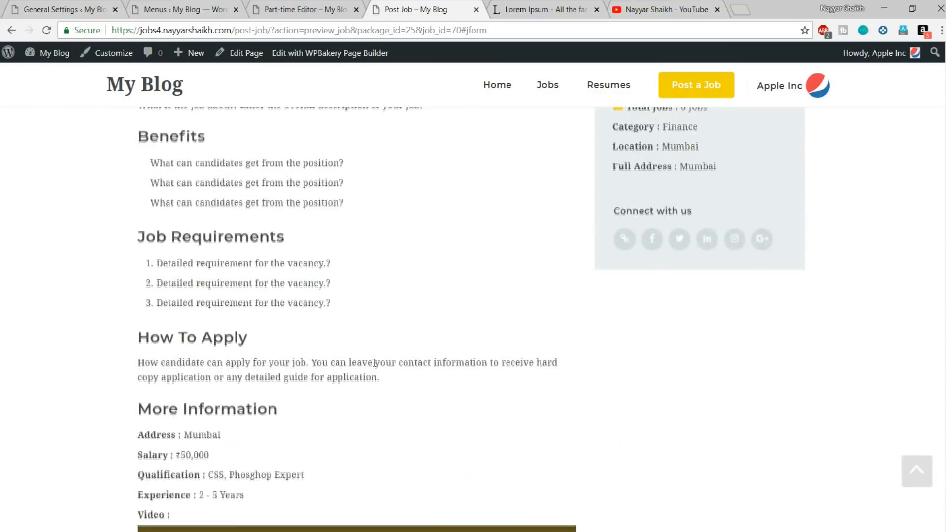
pyautogui.scroll(-9, 375, 363)
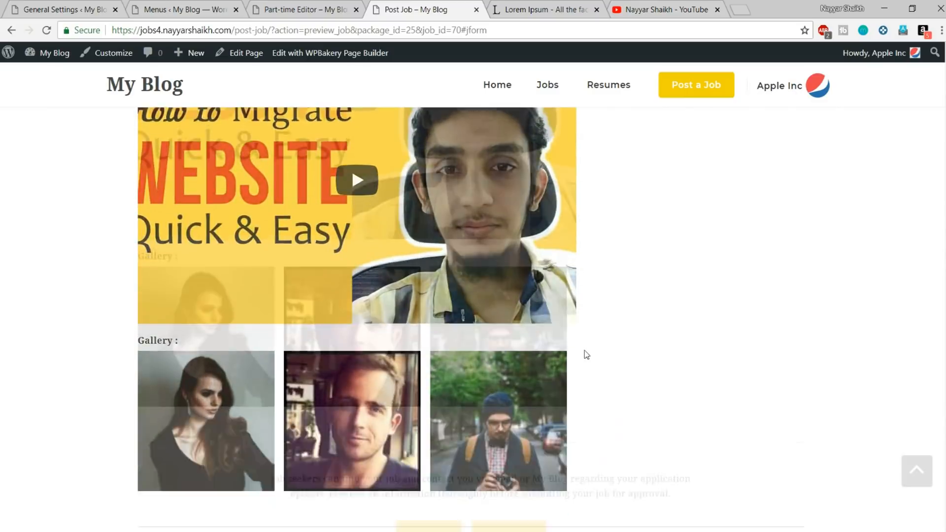
pyautogui.scroll(-5, 586, 354)
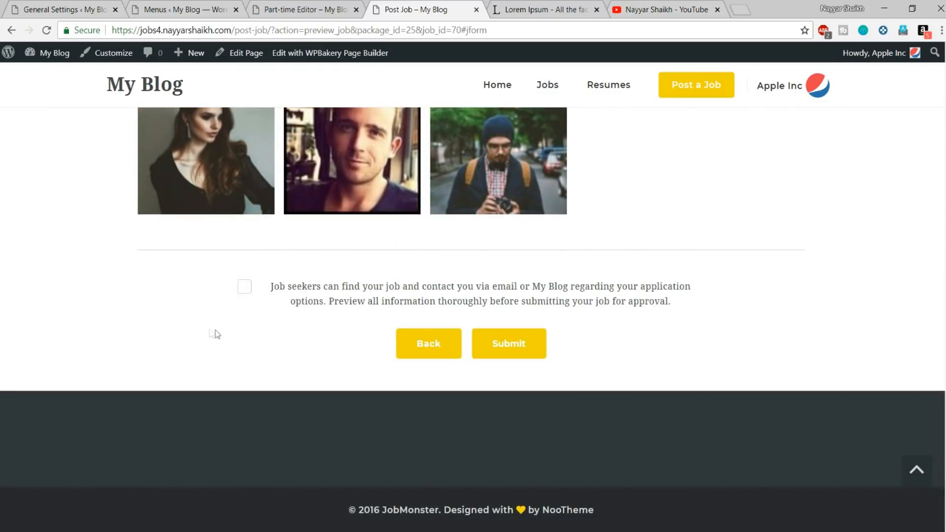
pyautogui.click(248, 291)
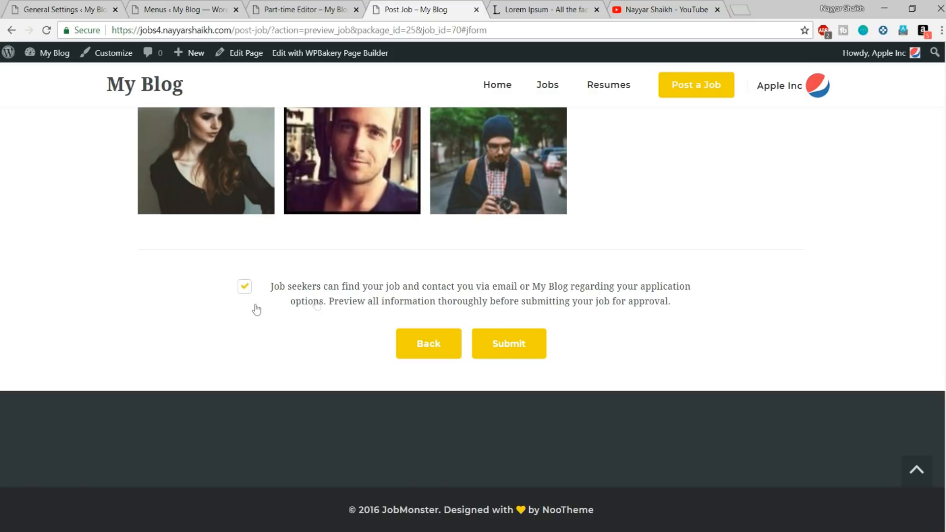
pyautogui.click(530, 342)
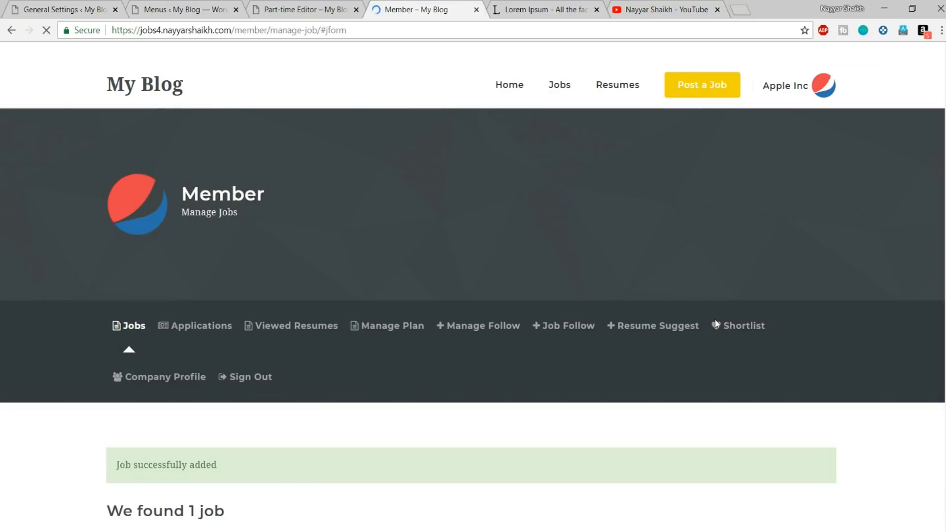
# Reload the member's Jobs list to confirm the job is Active
pyautogui.scroll(-3, 201, 378)
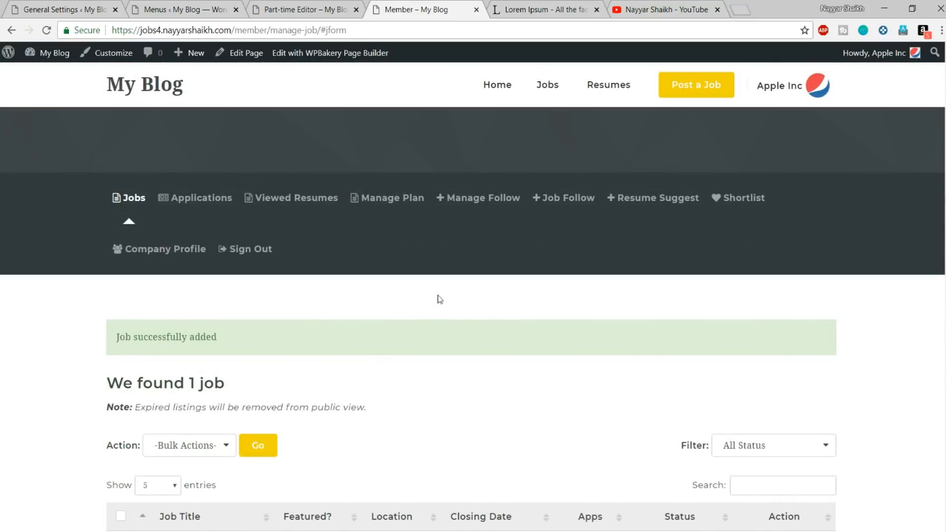
pyautogui.click(134, 199)
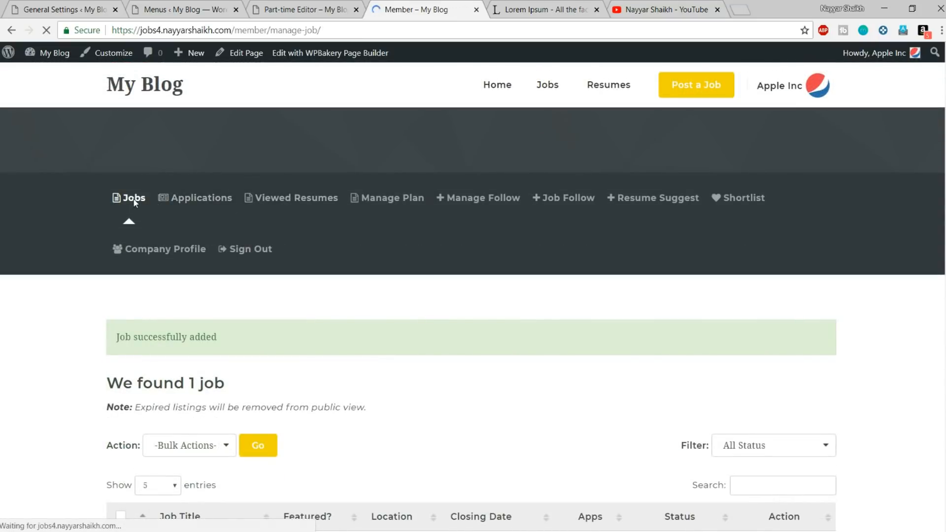
pyautogui.scroll(-5, 275, 374)
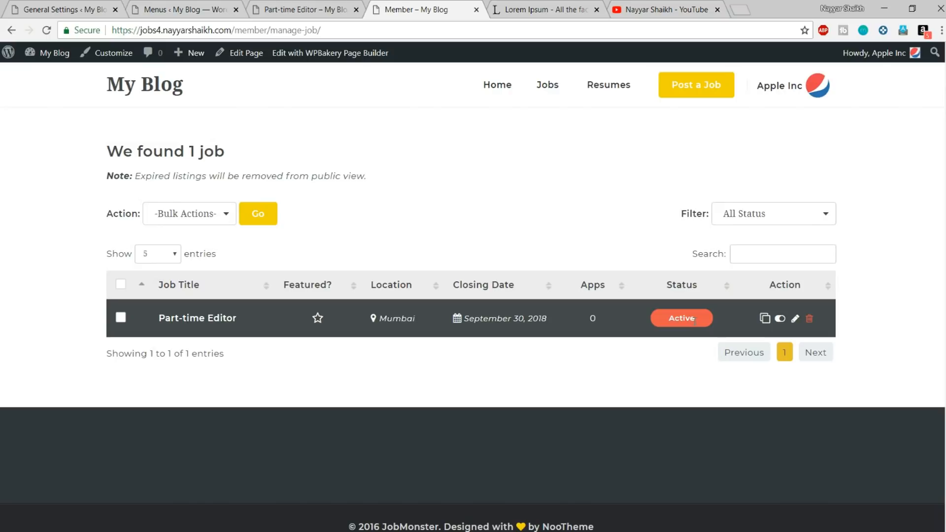
# Check the other open tabs and return to the member's Manage Jobs page
pyautogui.scroll(5, 695, 319)
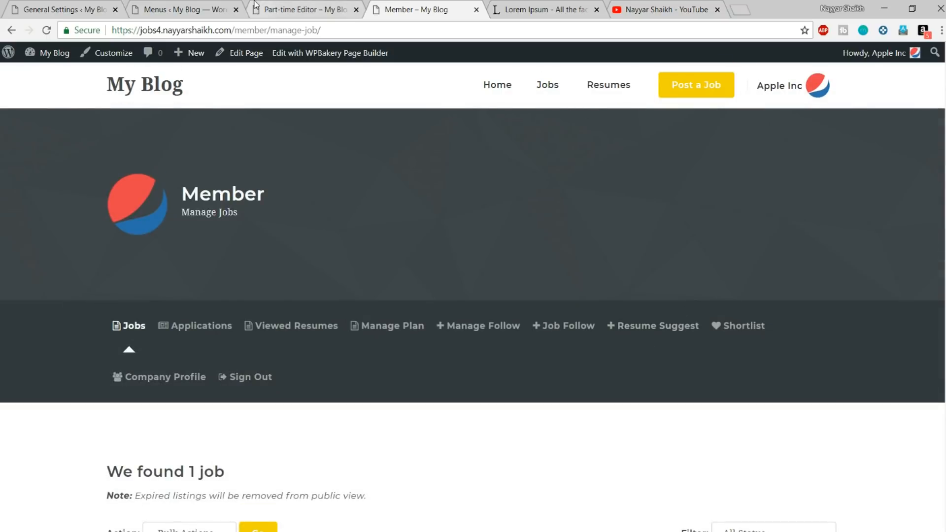
pyautogui.click(276, 10)
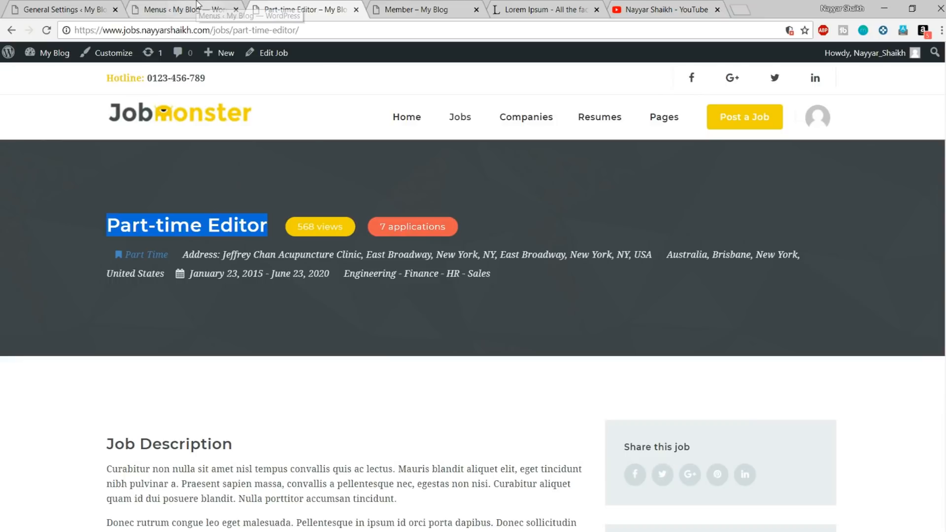
pyautogui.click(226, 9)
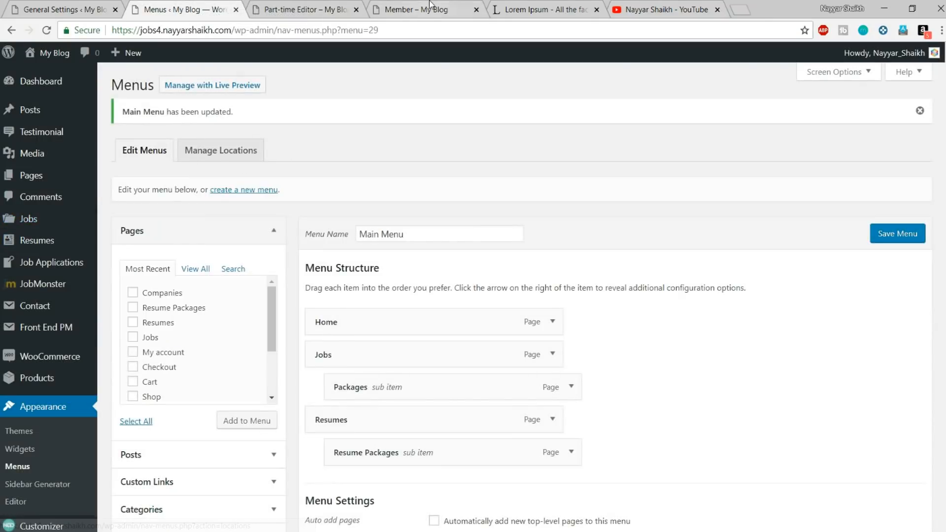
pyautogui.click(414, 9)
pyautogui.scroll(-5, 512, 264)
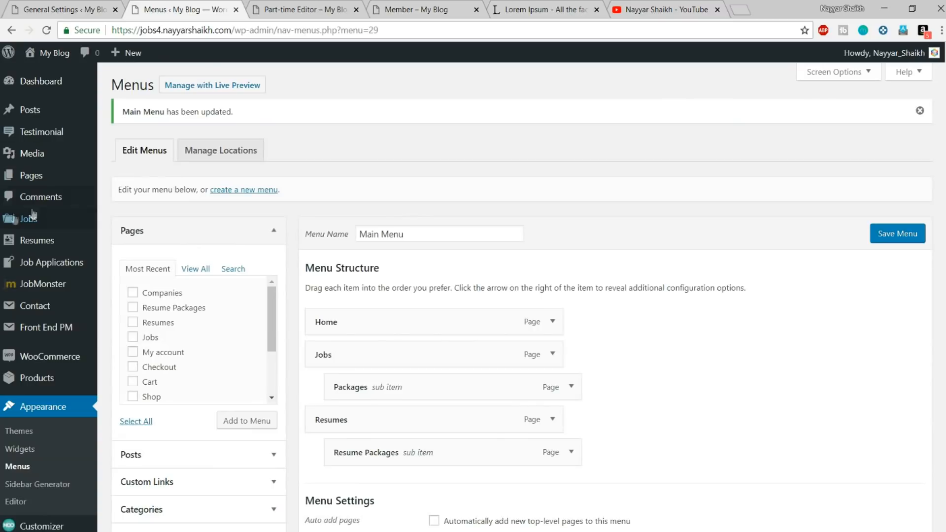
# In wp-admin Jobs > All Jobs, open the Part-time Editor job for editing
pyautogui.moveTo(28, 220)
pyautogui.click(36, 220)
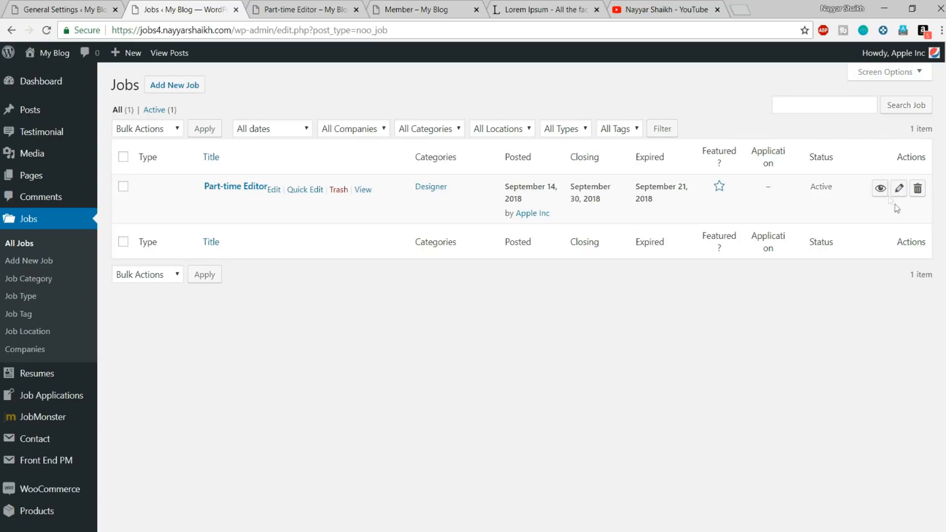
pyautogui.moveTo(831, 187); pyautogui.dragTo(802, 190)
pyautogui.click(830, 185)
pyautogui.click(817, 187)
pyautogui.doubleClick(820, 186)
pyautogui.click(860, 190)
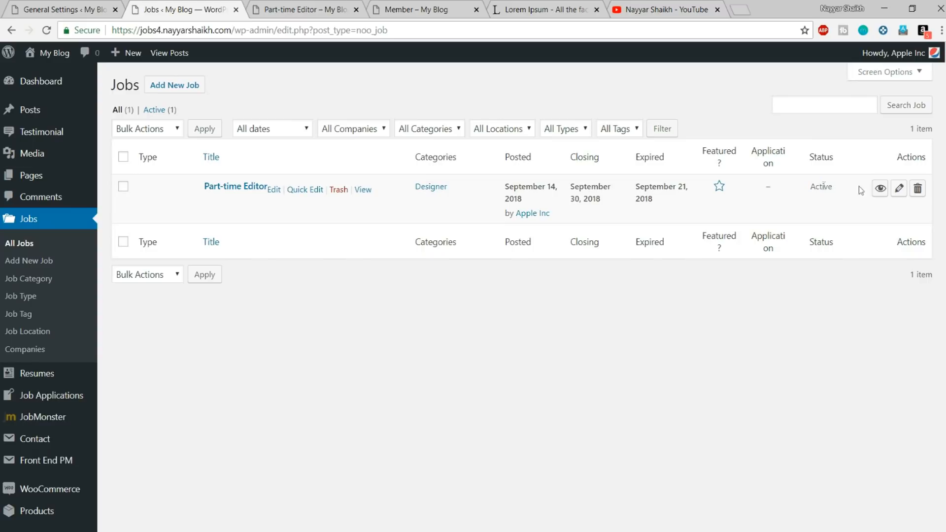
pyautogui.click(896, 192)
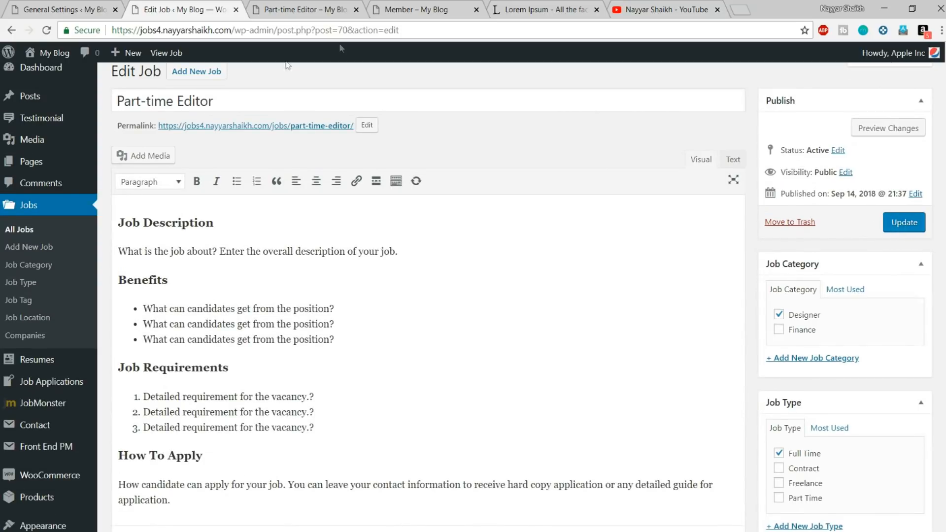
# Go back to the Member tab and follow the logo to the site's Home page
pyautogui.click(427, 7)
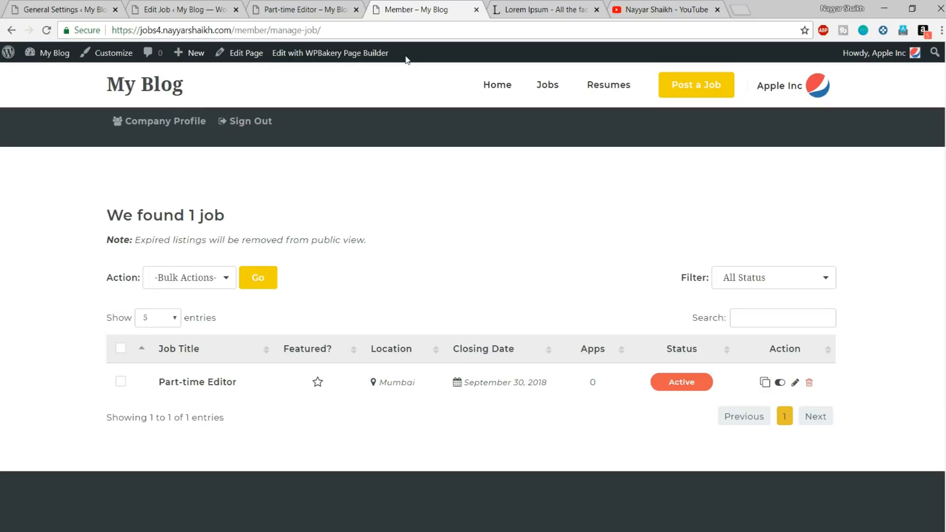
pyautogui.scroll(5, 386, 133)
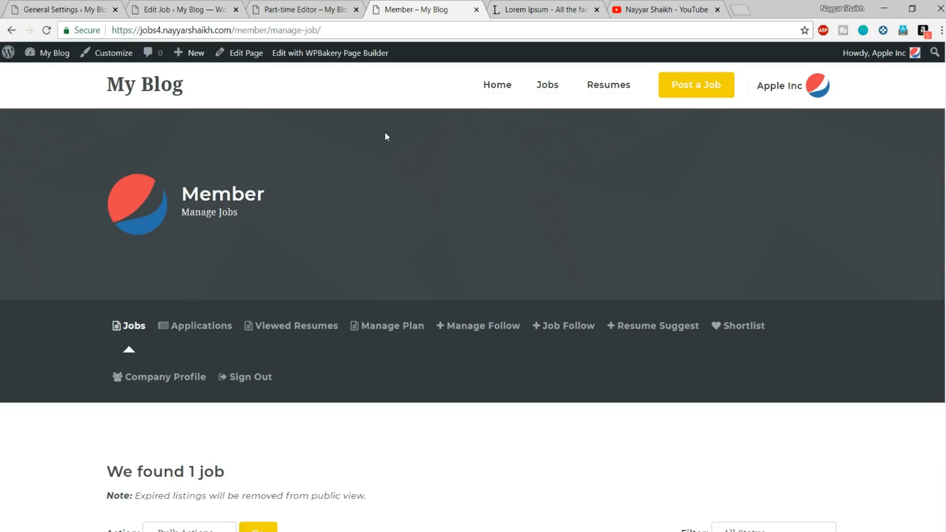
pyautogui.click(170, 87)
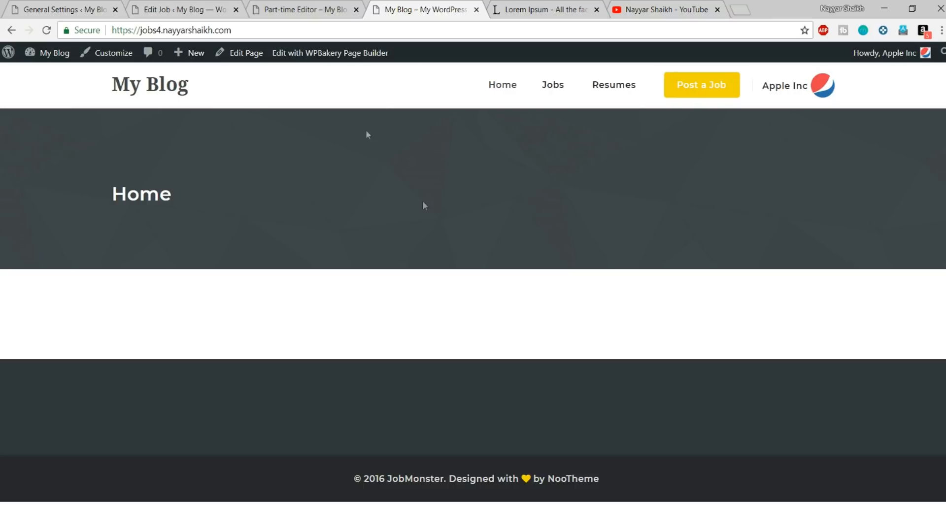
# Close the Part-time Editor job editing tab
pyautogui.click(319, 10)
pyautogui.click(224, 6)
pyautogui.click(236, 10)
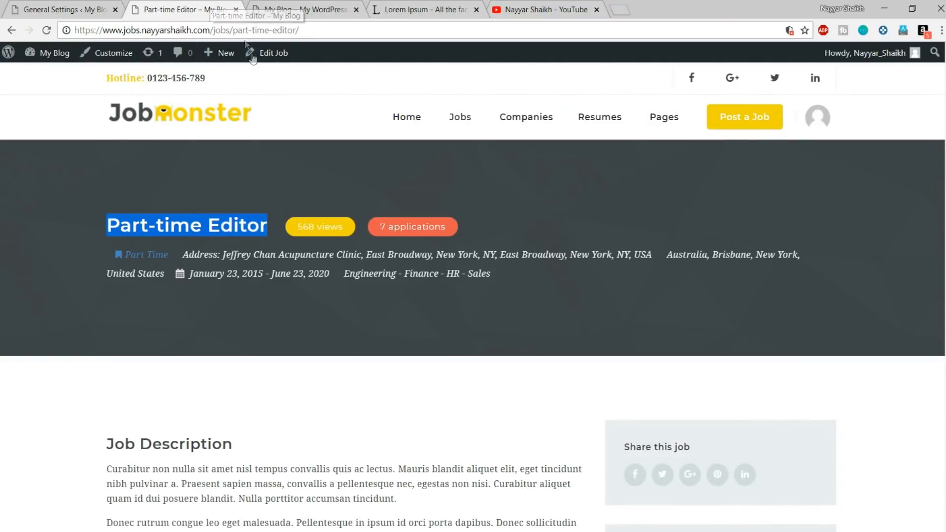
pyautogui.click(286, 9)
pyautogui.click(176, 6)
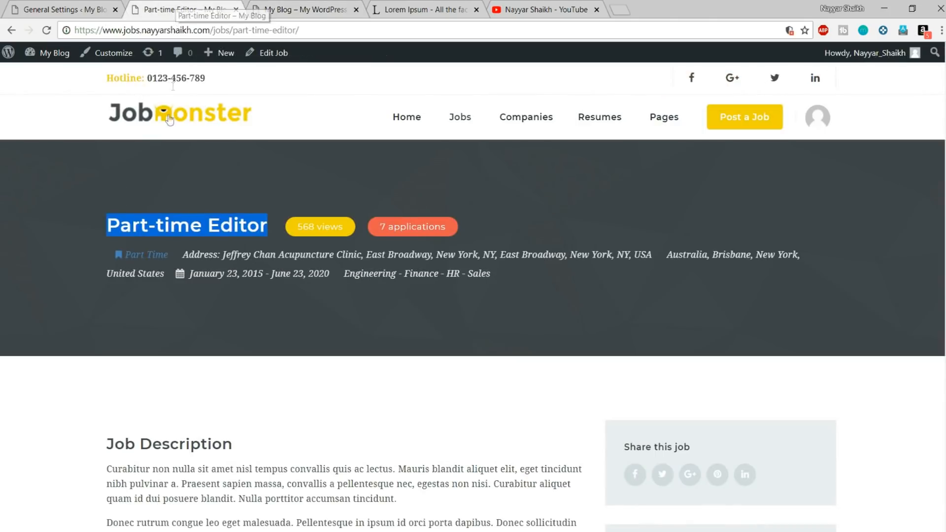
# Open the Home page for editing from the admin dashboard's Pages list
pyautogui.click(47, 55)
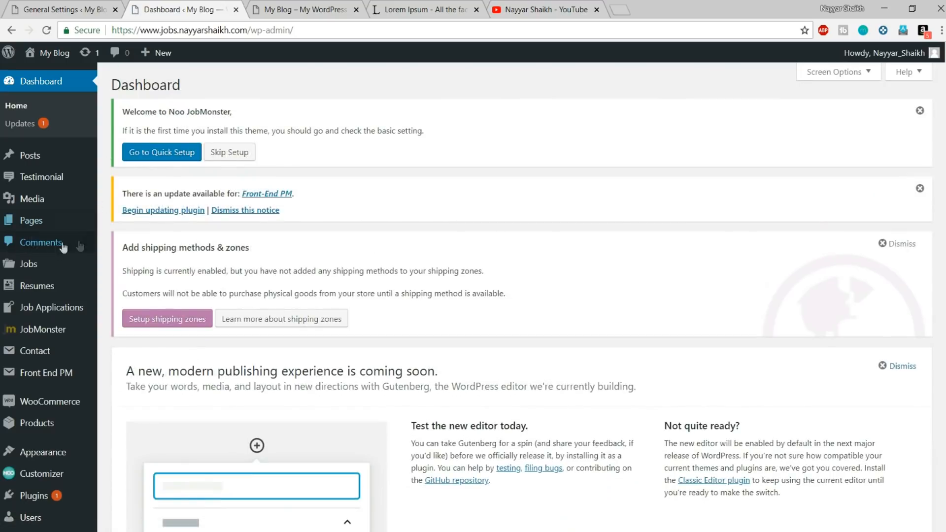
pyautogui.moveTo(32, 225)
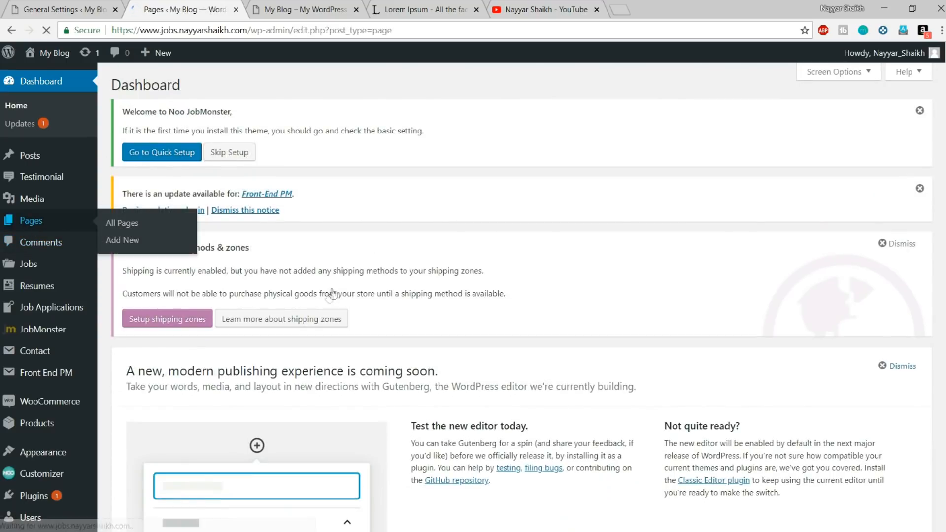
pyautogui.scroll(-3, 332, 288)
pyautogui.scroll(-7, 334, 289)
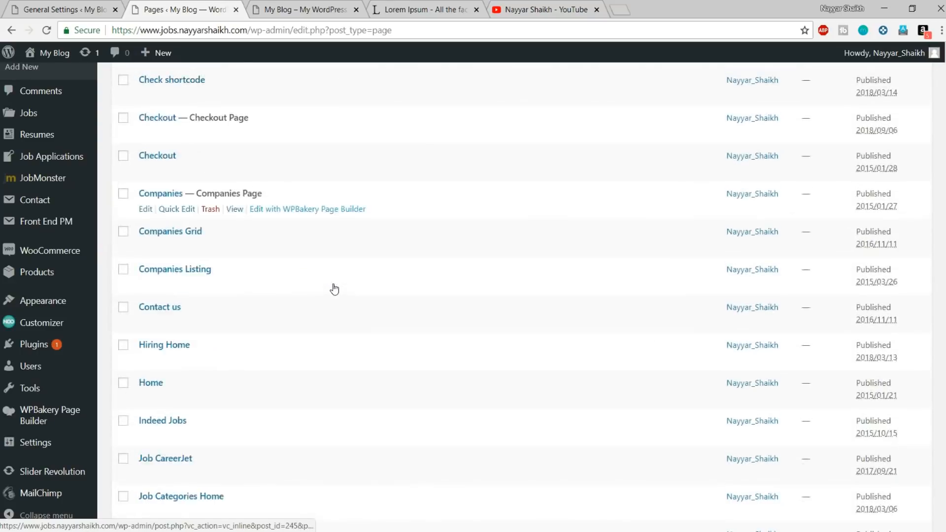
pyautogui.click(144, 282)
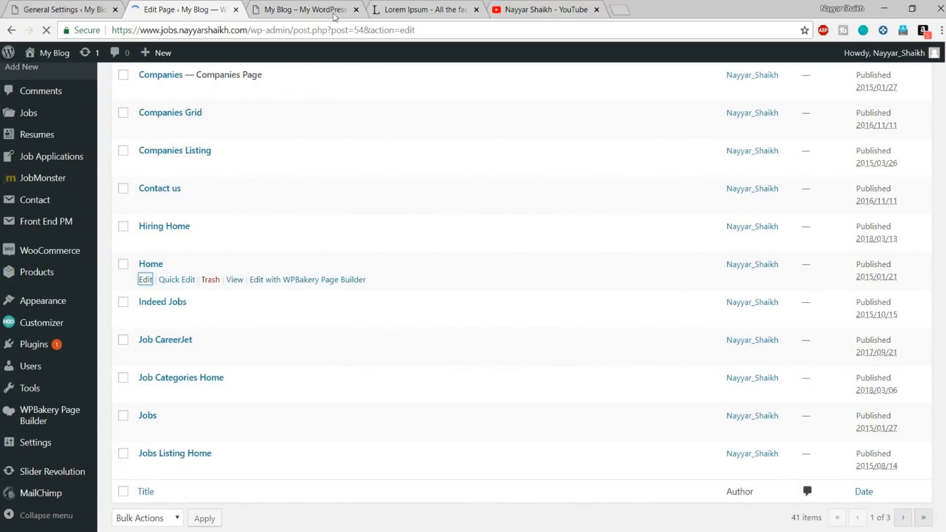
pyautogui.click(315, 10)
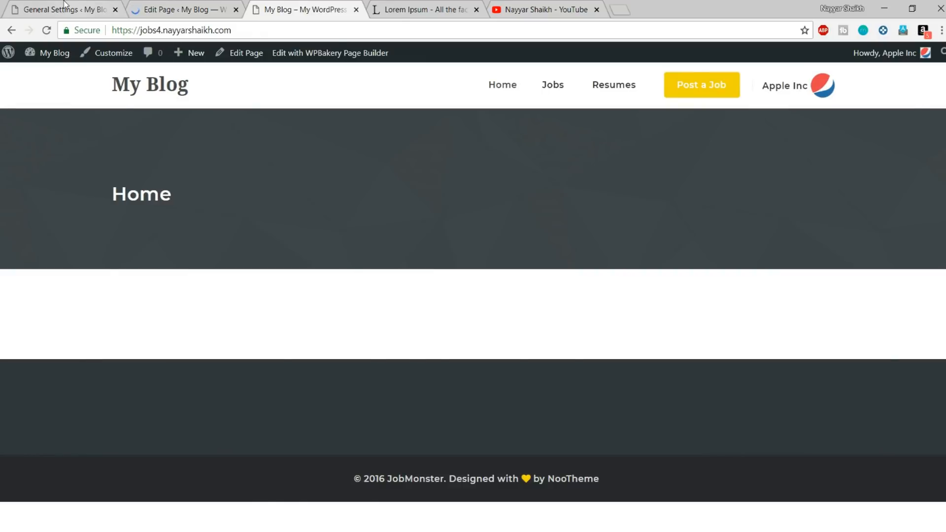
pyautogui.click(64, 5)
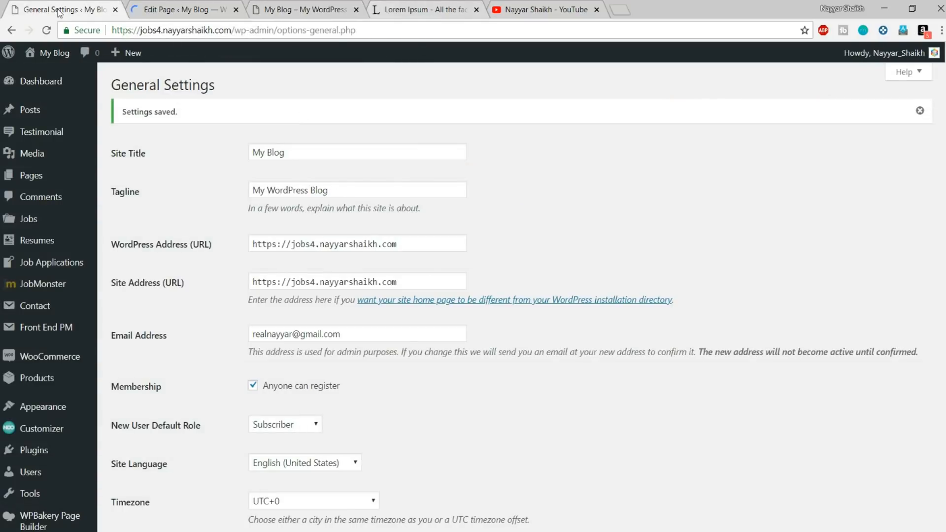
pyautogui.click(305, 9)
pyautogui.click(82, 11)
pyautogui.click(187, 35)
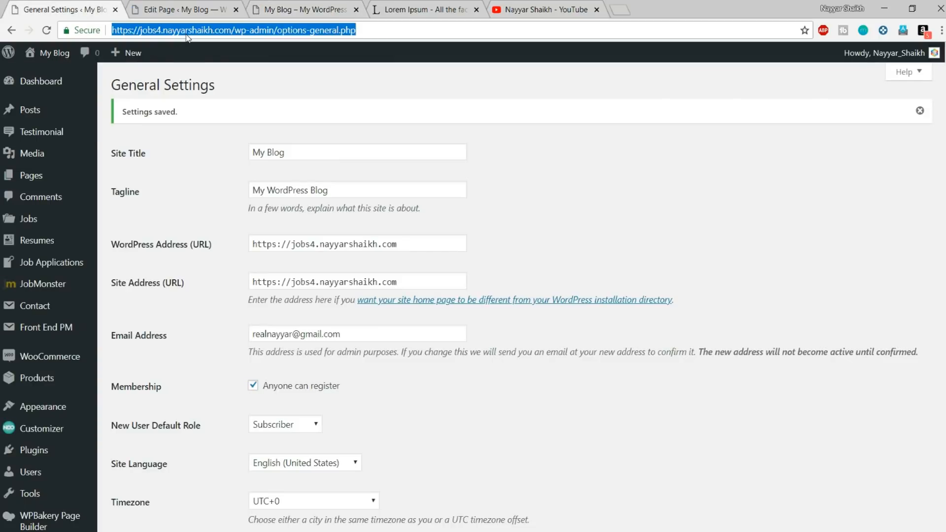
pyautogui.write('jobs.')
pyautogui.press('Return')
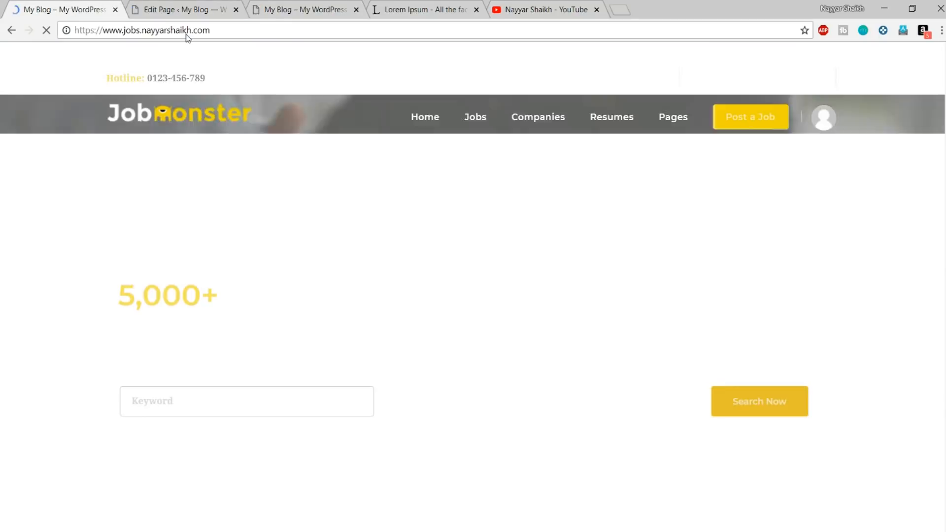
# Compare the demo home page with the site's plain Home page and open its edit screen
pyautogui.scroll(-1, 321, 128)
pyautogui.scroll(-3, 622, 308)
pyautogui.scroll(5, 622, 308)
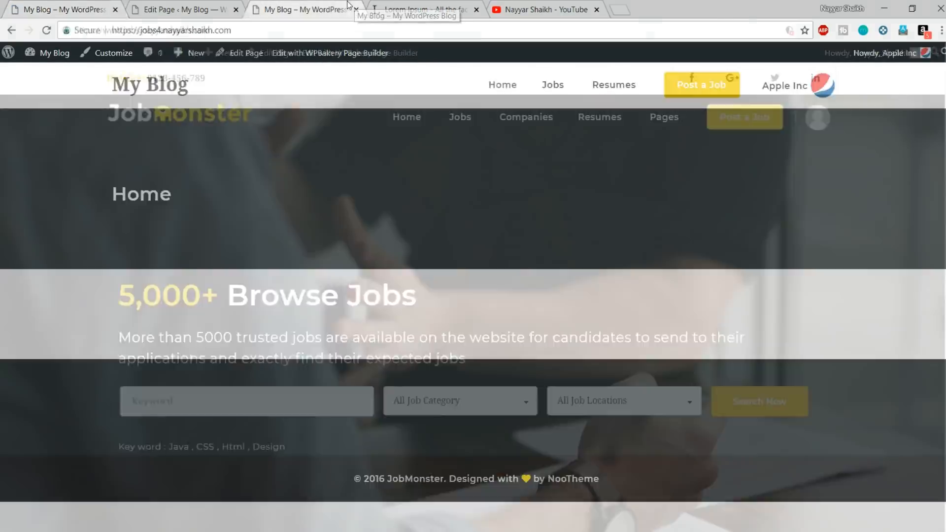
pyautogui.click(310, 9)
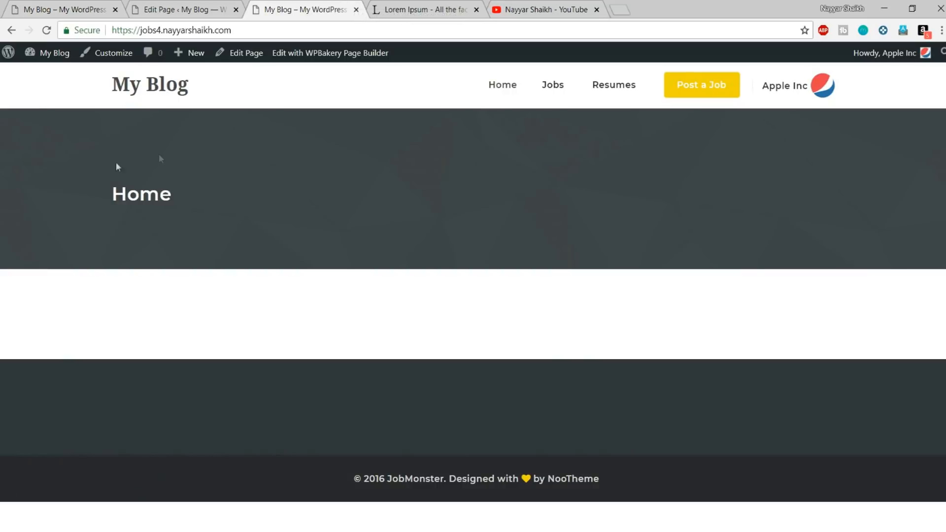
pyautogui.moveTo(72, 166); pyautogui.dragTo(201, 208)
pyautogui.click(96, 143)
pyautogui.click(72, 9)
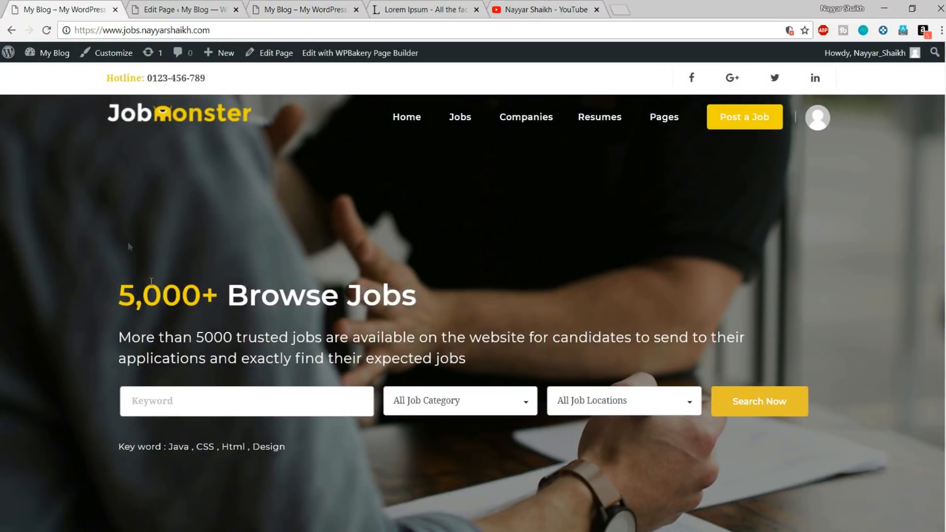
pyautogui.click(279, 8)
pyautogui.moveTo(128, 193); pyautogui.dragTo(220, 198)
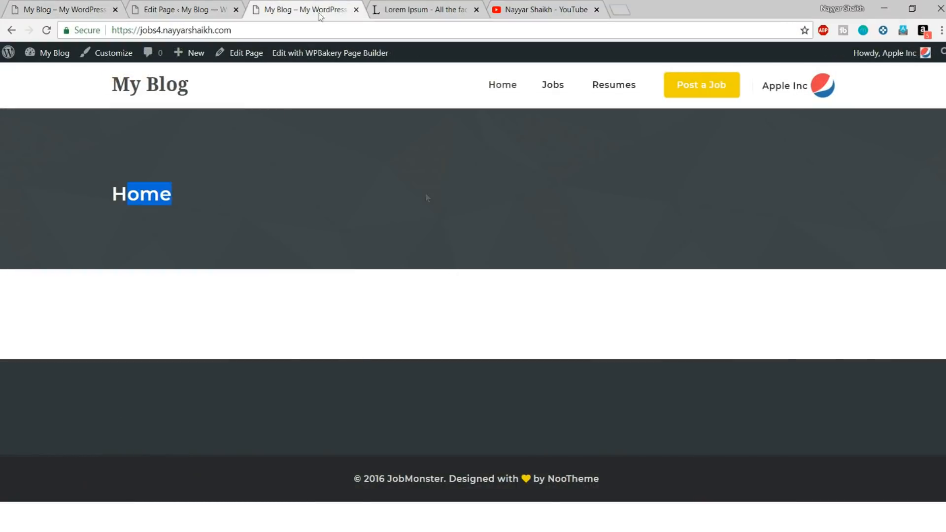
pyautogui.click(130, 6)
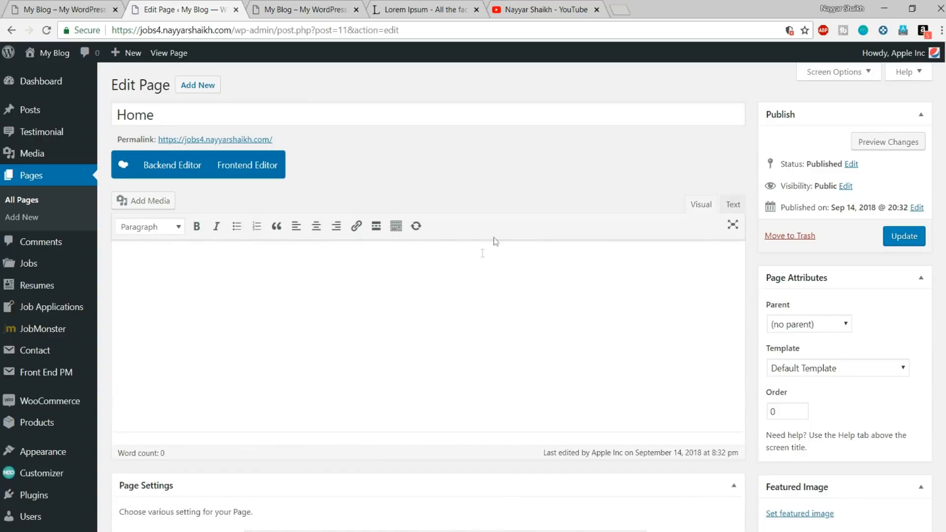
# Set the Home page template to Full Width and the header setting to Header Transparent
pyautogui.scroll(-3, 553, 269)
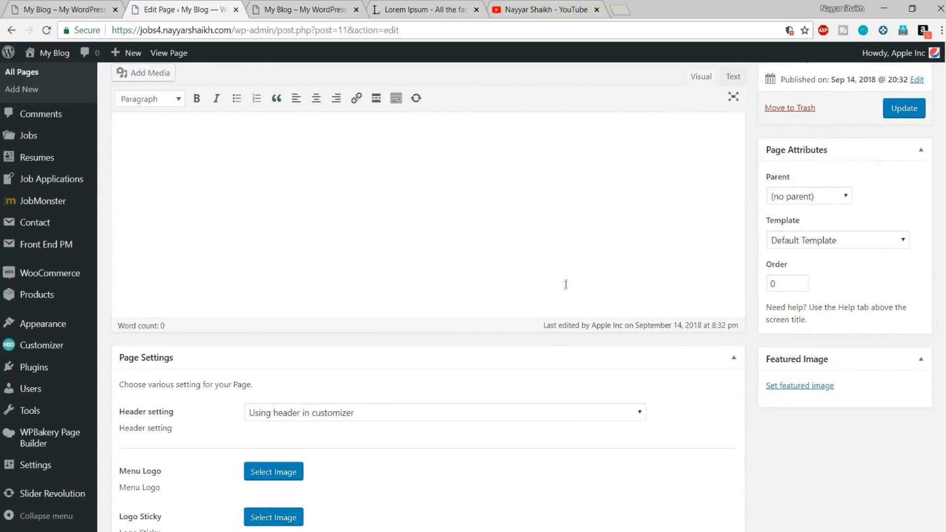
pyautogui.scroll(-3, 565, 283)
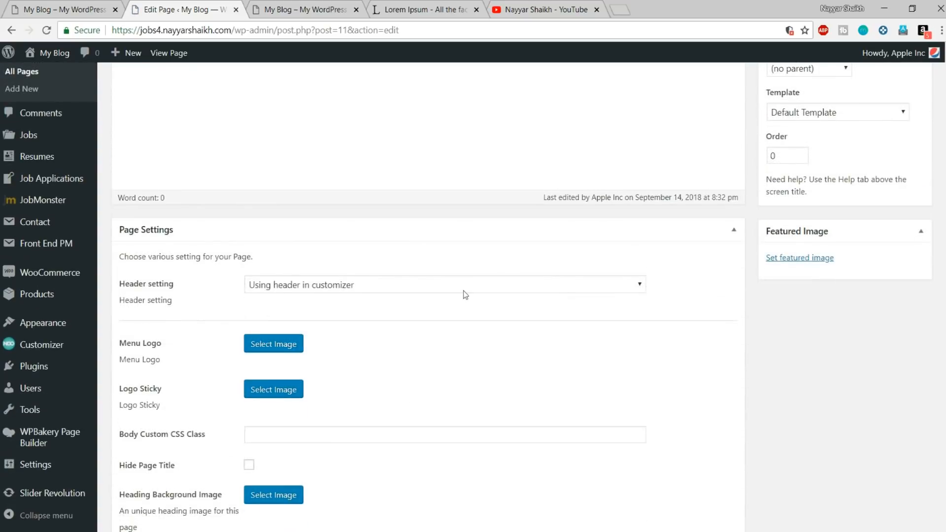
pyautogui.click(837, 113)
pyautogui.click(813, 154)
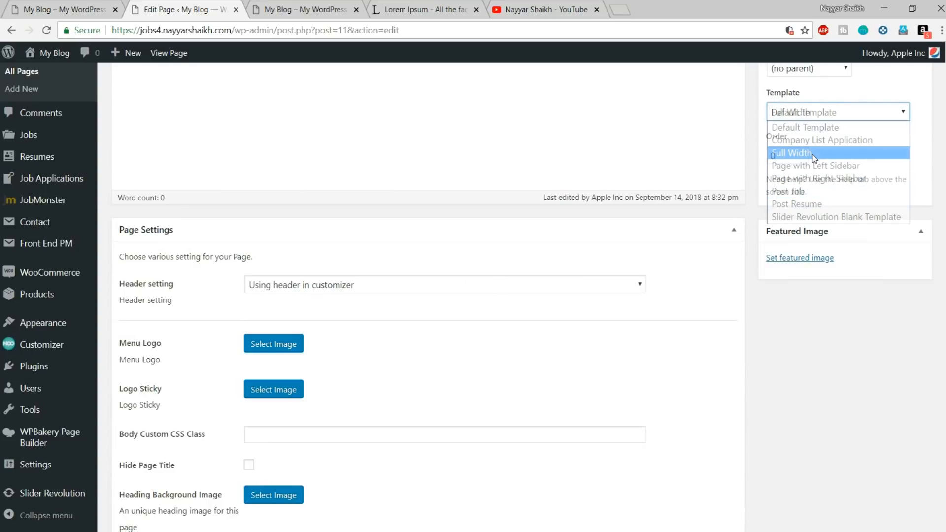
pyautogui.scroll(2, 851, 222)
pyautogui.scroll(-5, 636, 236)
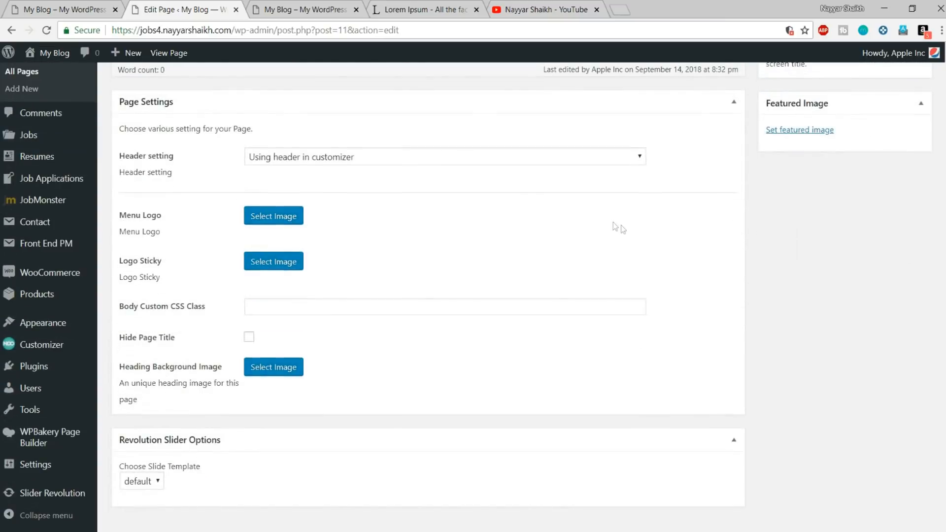
pyautogui.click(316, 157)
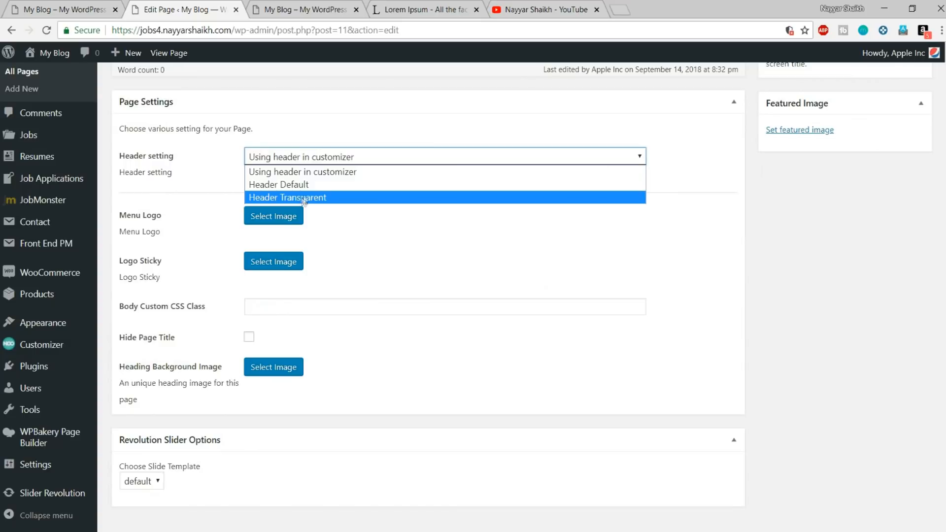
pyautogui.click(304, 198)
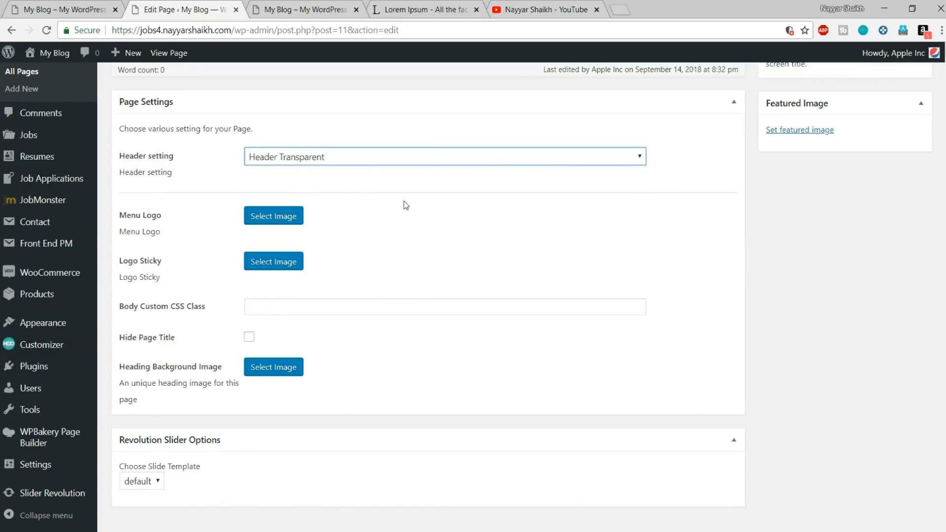
# Upload logo2.png from the Home Page images folder and set it as the Menu Logo
pyautogui.click(291, 216)
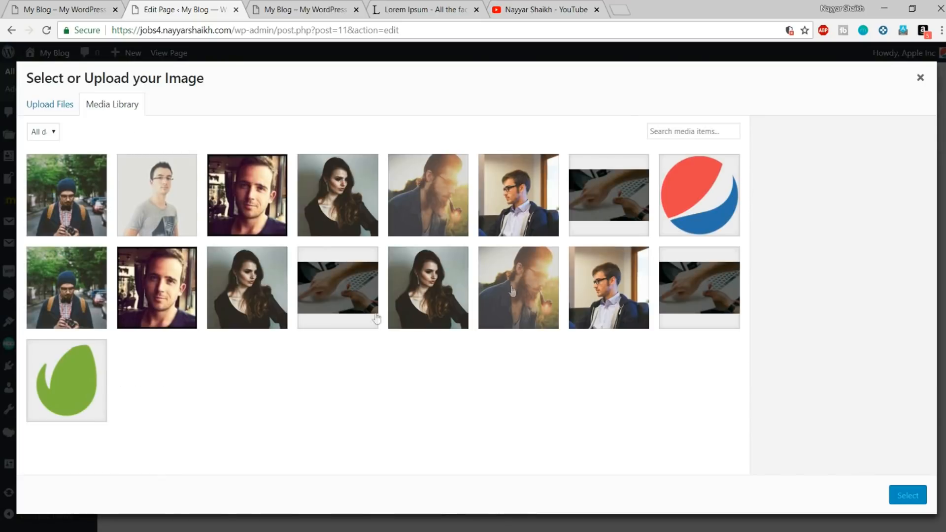
pyautogui.click(50, 104)
pyautogui.click(509, 297)
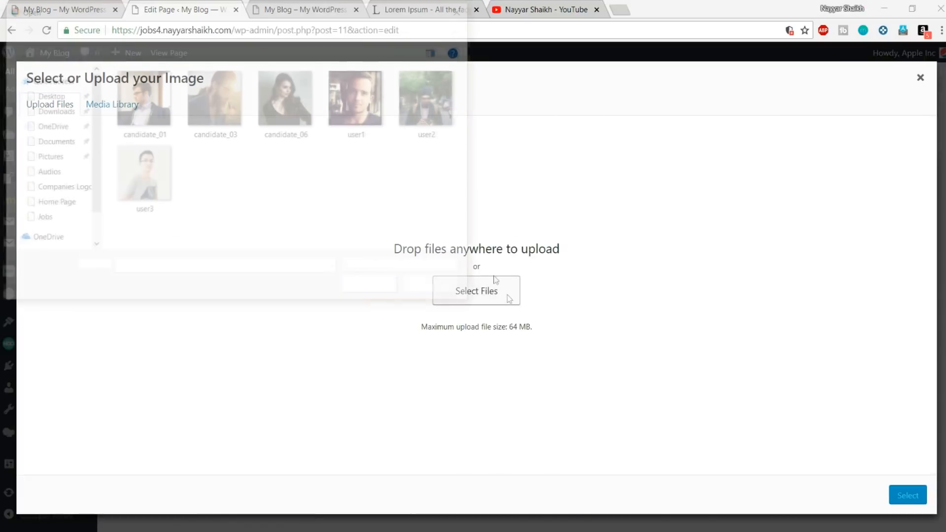
pyautogui.click(185, 30)
pyautogui.doubleClick(163, 118)
pyautogui.click(132, 90)
pyautogui.click(140, 165)
pyautogui.click(367, 285)
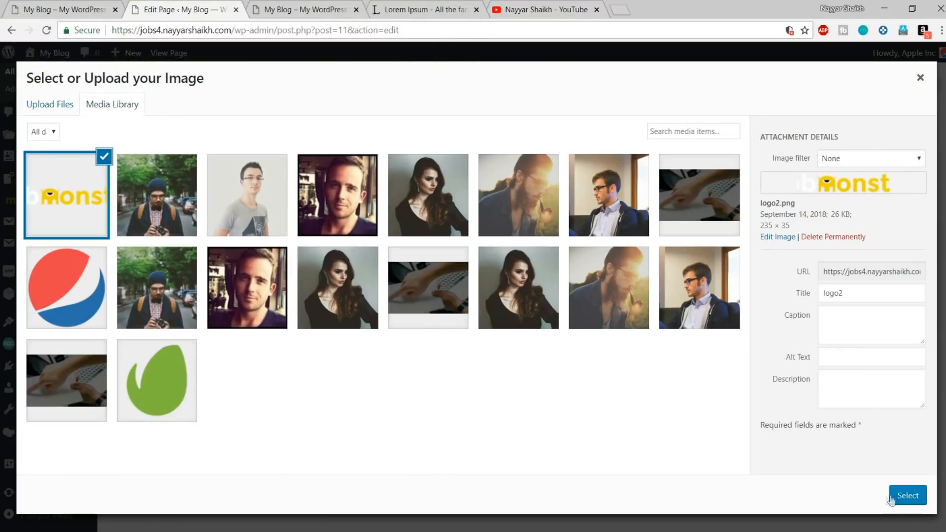
pyautogui.click(924, 499)
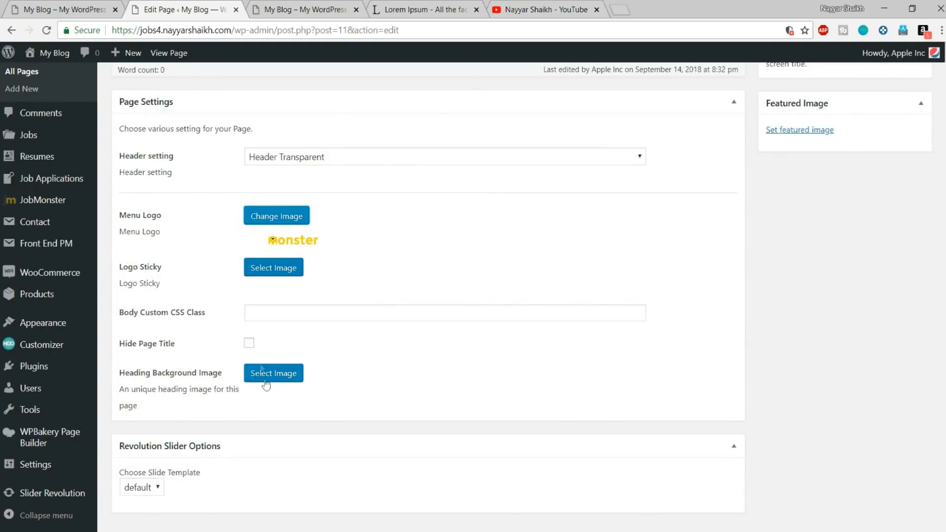
# Tick Hide Page Title and update the Home page
pyautogui.moveTo(125, 343); pyautogui.dragTo(178, 350)
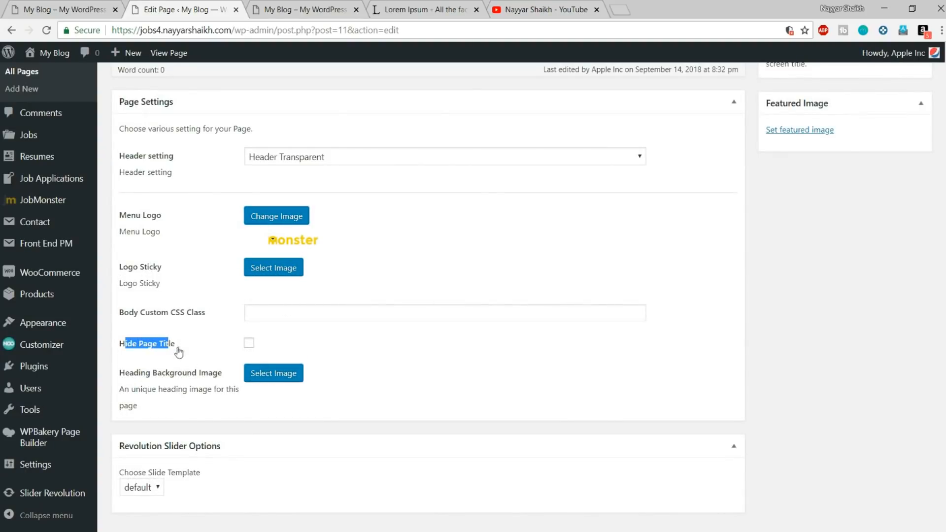
pyautogui.click(249, 343)
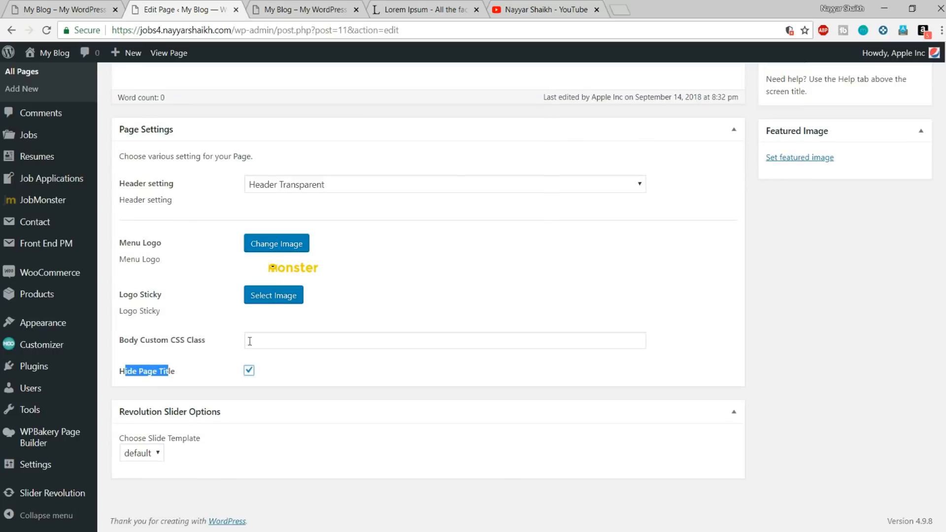
pyautogui.scroll(7, 749, 415)
pyautogui.click(904, 236)
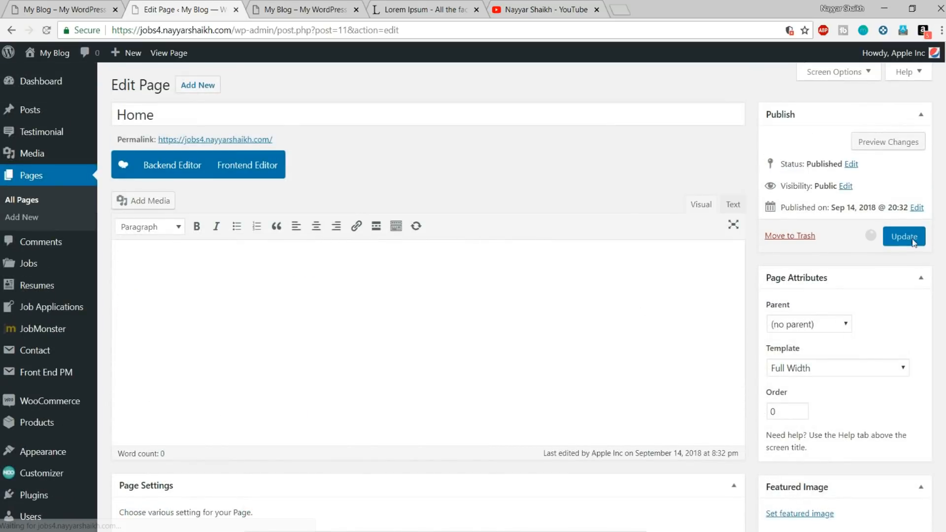
# Reload the front-end Home page to check it, then open it in the WPBakery backend editor
pyautogui.click(306, 9)
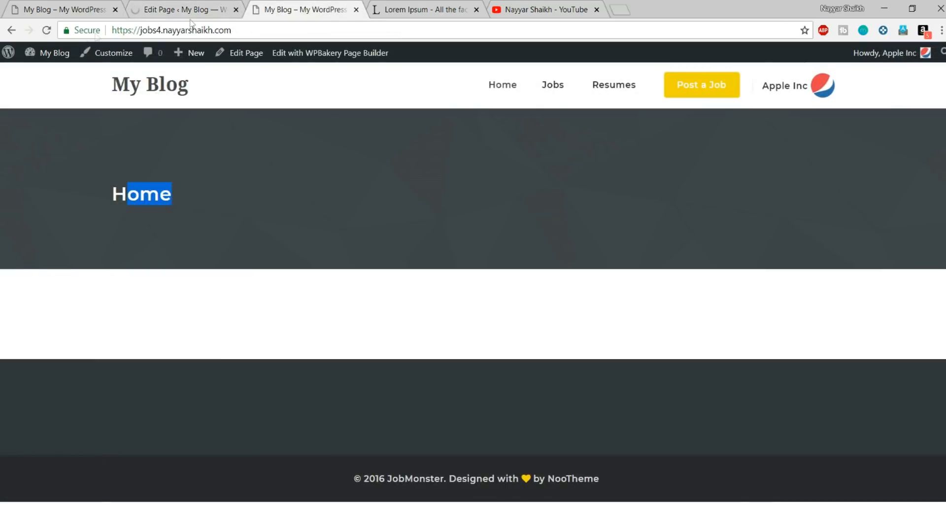
pyautogui.click(46, 31)
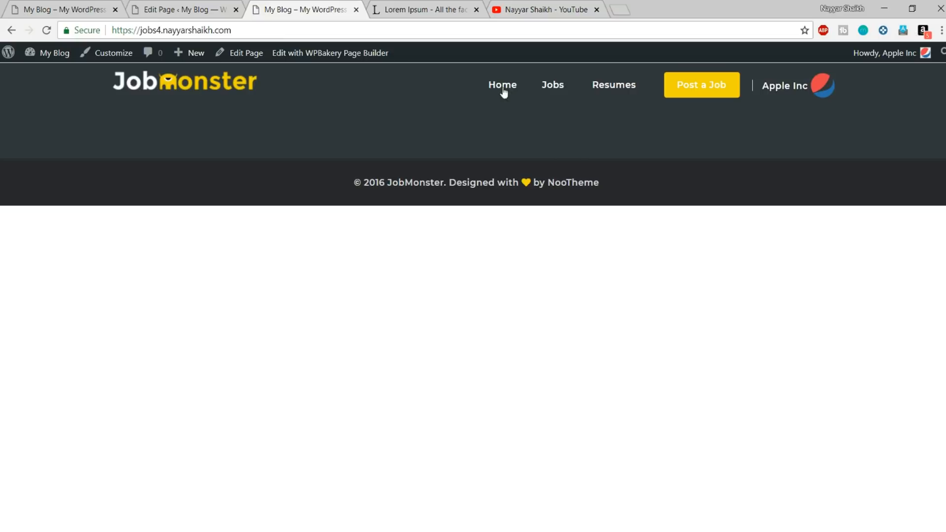
pyautogui.click(189, 8)
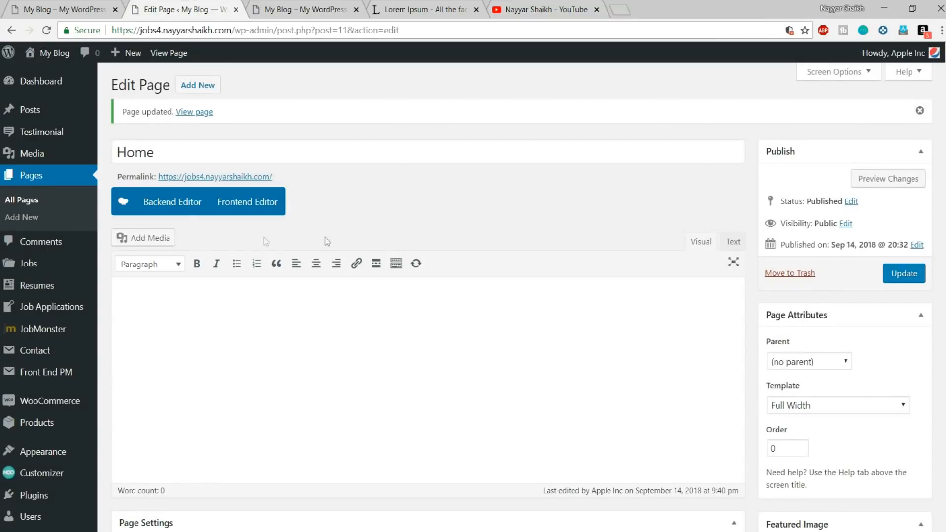
pyautogui.click(174, 206)
pyautogui.scroll(-3, 344, 221)
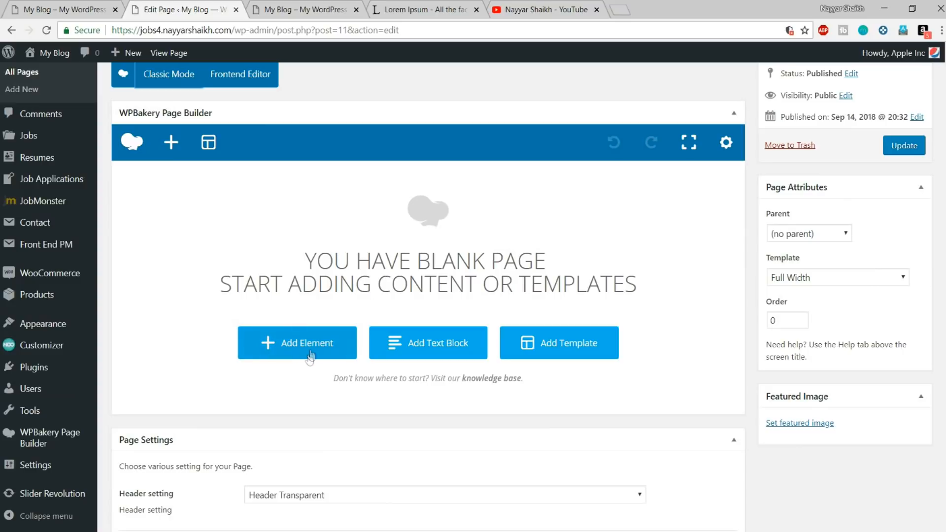
# Check the reference job-search hero, then add an Advanced Search element found by searching 'adva'
pyautogui.click(81, 5)
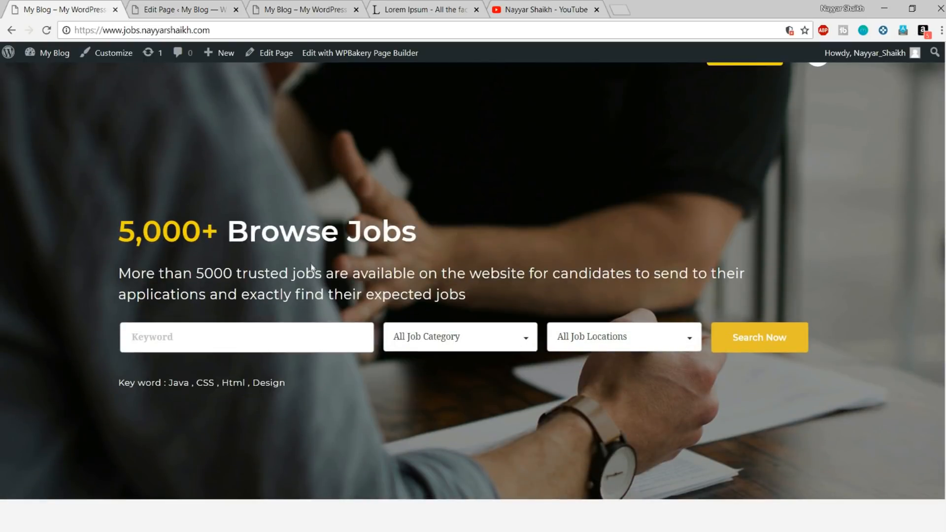
pyautogui.tripleClick(106, 324)
pyautogui.click(887, 321)
pyautogui.click(197, 9)
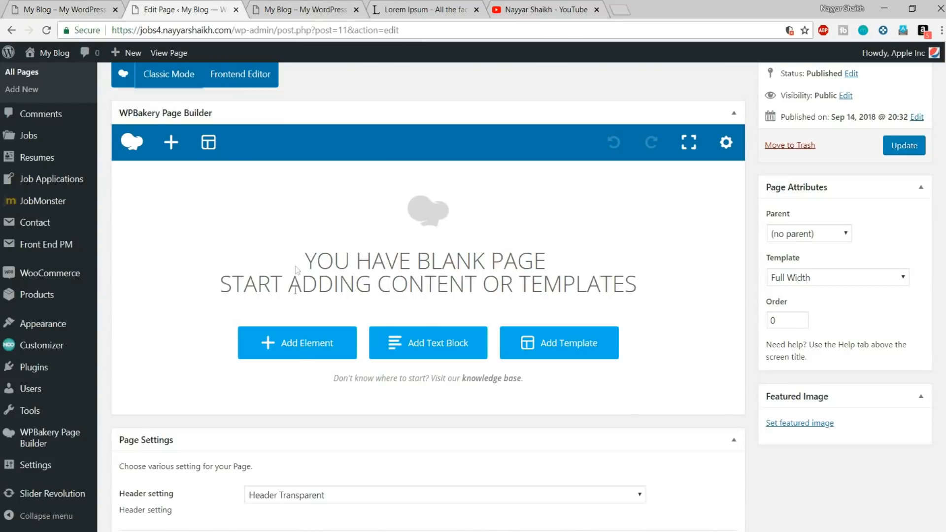
pyautogui.click(321, 352)
pyautogui.write('advan')
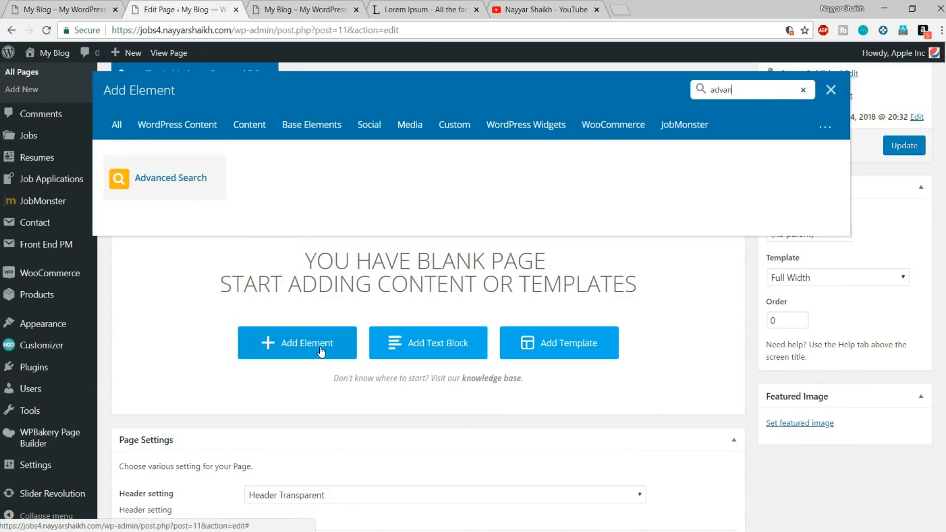
pyautogui.click(151, 186)
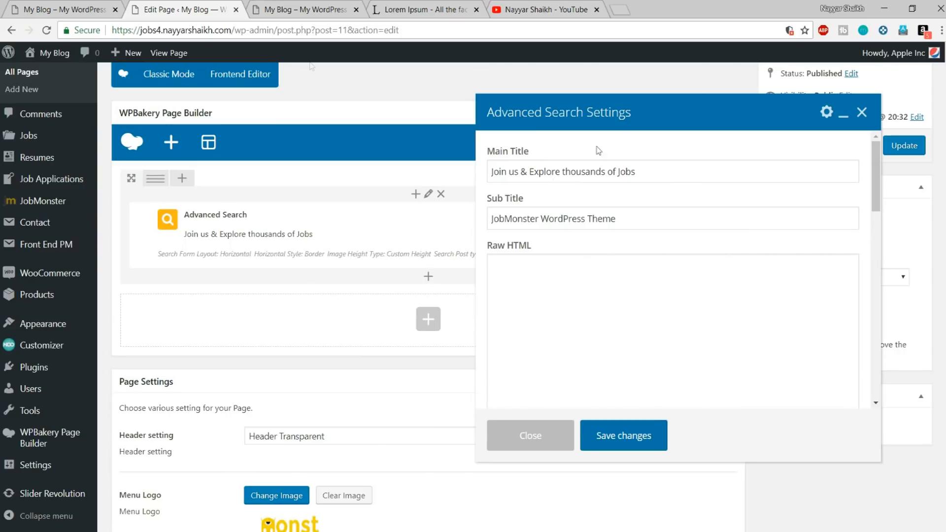
# Copy the reference heading '5,000+ Browse Jobs' into the Main Title field
pyautogui.click(85, 7)
pyautogui.moveTo(123, 224); pyautogui.dragTo(492, 227)
pyautogui.hotkey('ctrl', 'c')
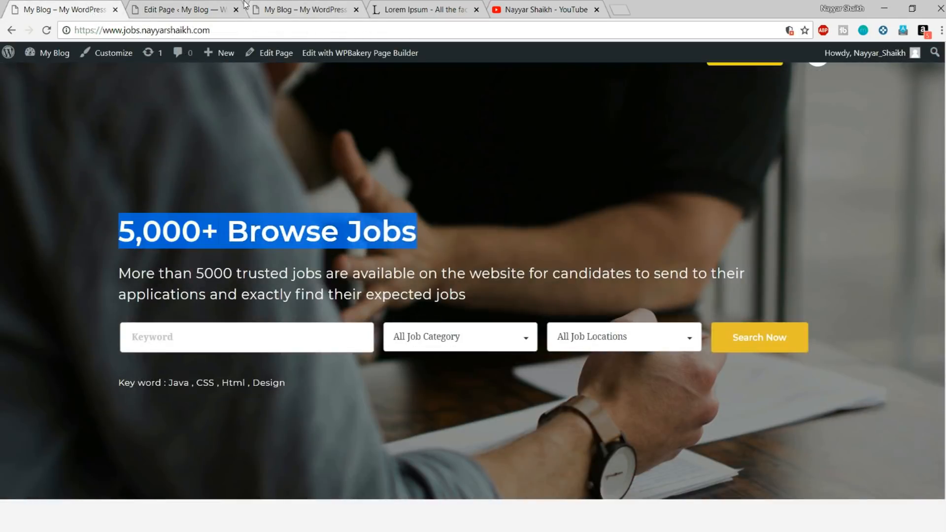
pyautogui.click(178, 7)
pyautogui.click(587, 178)
pyautogui.hotkey('ctrl', 'a')
pyautogui.hotkey('ctrl', 'v')
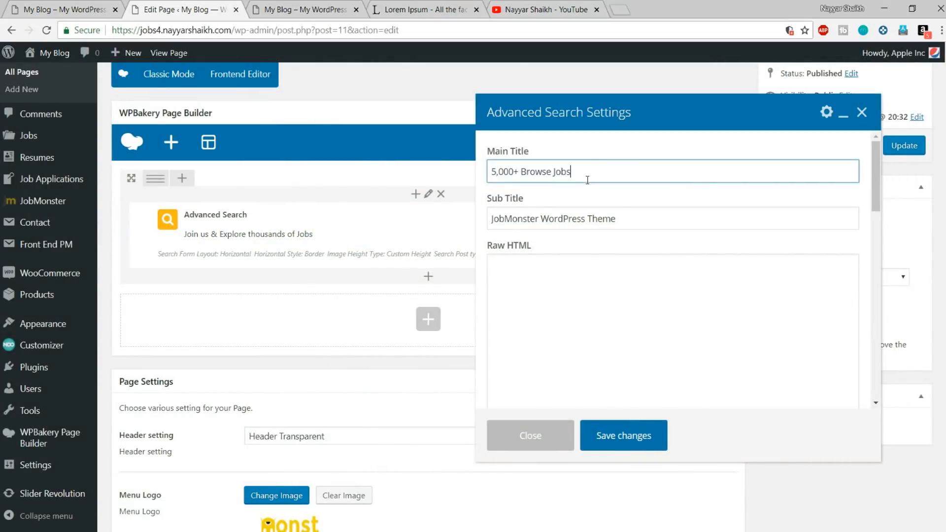
# Copy the reference descriptive paragraph into the Sub Title field
pyautogui.click(52, 8)
pyautogui.moveTo(102, 267)
pyautogui.mouseDown()
pyautogui.moveTo(495, 302)
pyautogui.moveTo(120, 265)
pyautogui.mouseUp()
pyautogui.hotkey('ctrl', 'c')
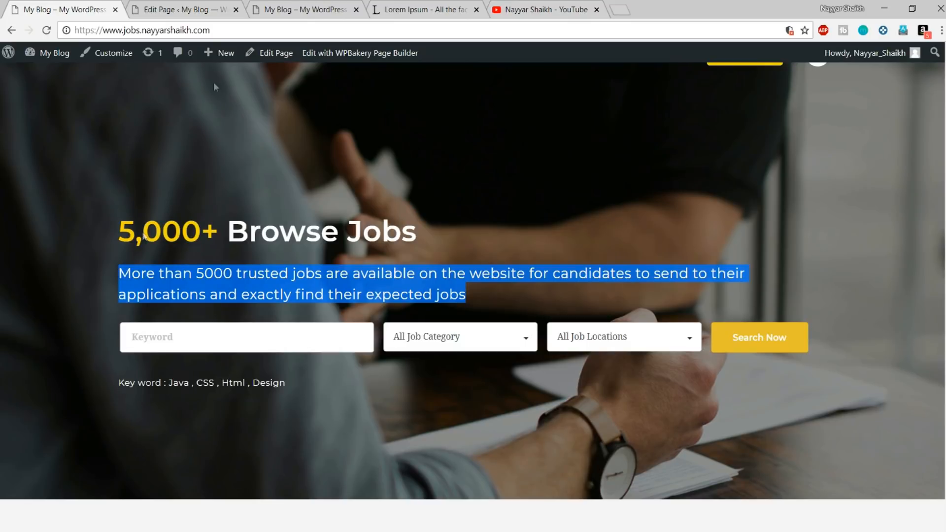
pyautogui.click(295, 9)
pyautogui.click(224, 9)
pyautogui.press('Tab')
pyautogui.hotkey('ctrl', 'v')
pyautogui.click(585, 291)
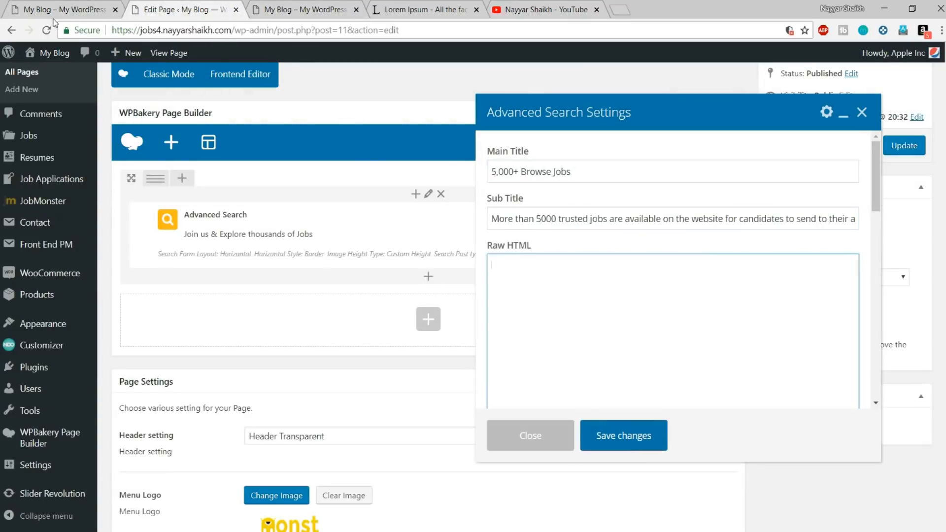
# Set Alignment Title to Left and Color Title to white (#ffffff)
pyautogui.scroll(-4, 638, 313)
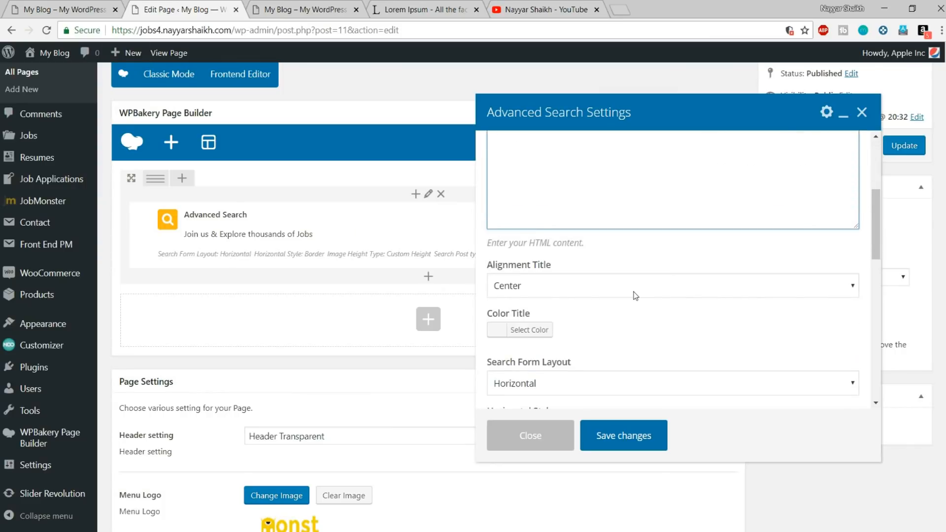
pyautogui.click(586, 285)
pyautogui.click(536, 317)
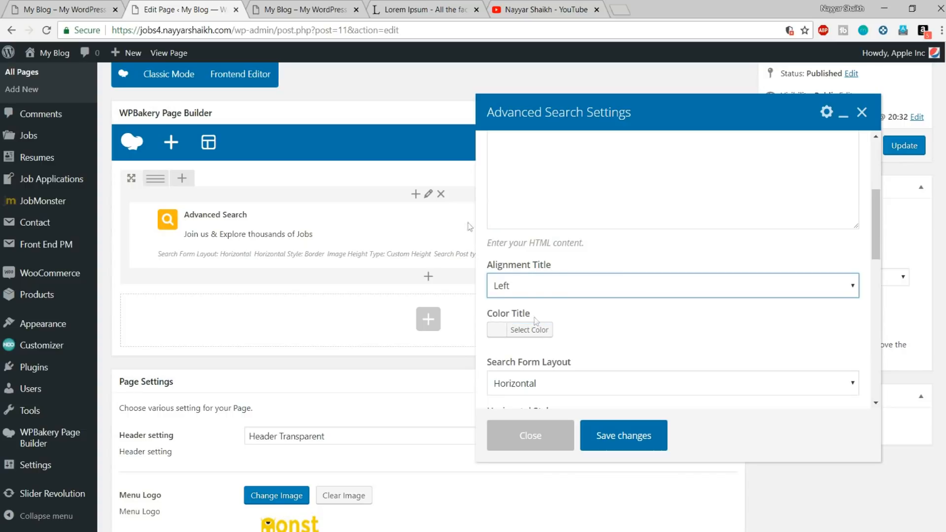
pyautogui.click(64, 9)
pyautogui.click(173, 255)
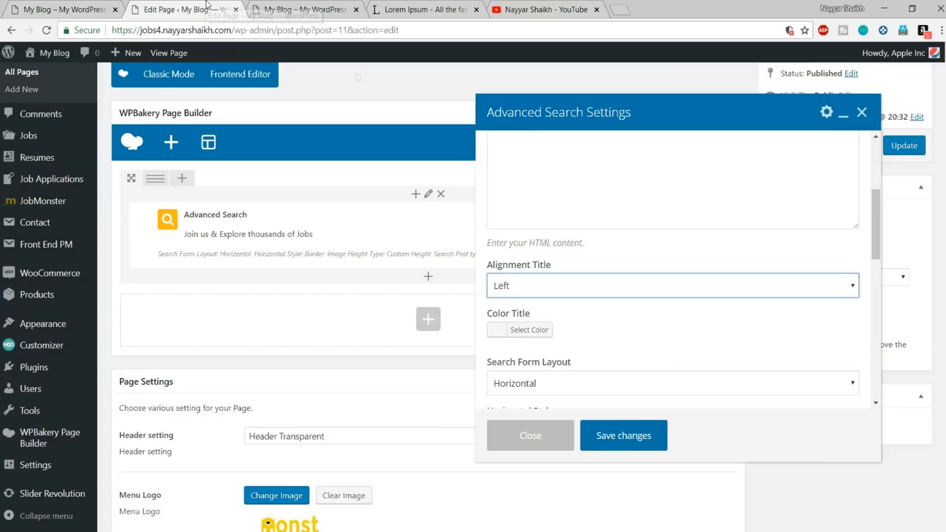
pyautogui.click(212, 10)
pyautogui.scroll(-1, 672, 228)
pyautogui.click(532, 266)
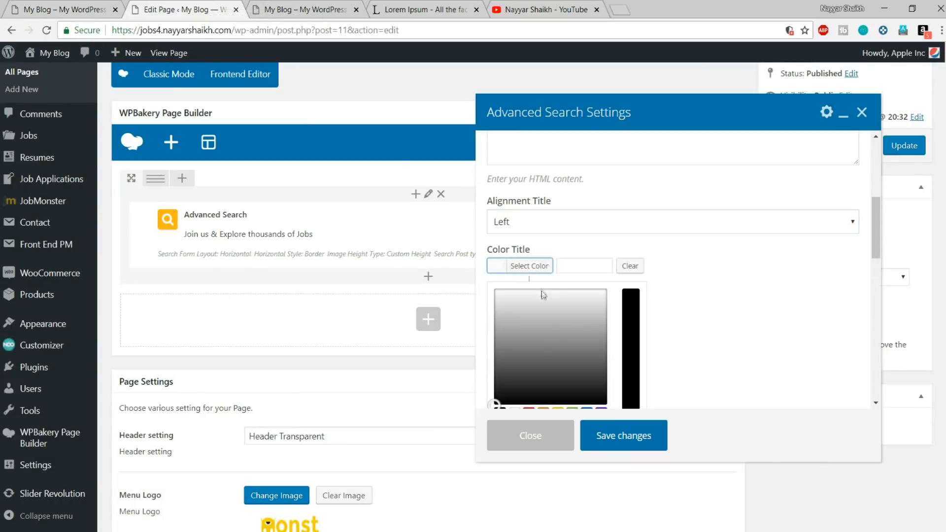
pyautogui.moveTo(494, 303); pyautogui.dragTo(418, 231)
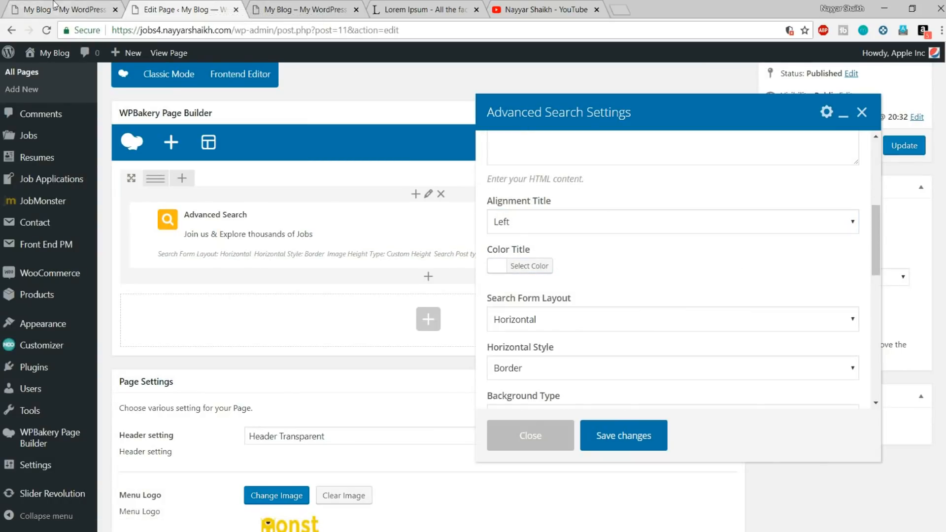
# Examine how 5,000+ is styled in the reference heading
pyautogui.click(64, 9)
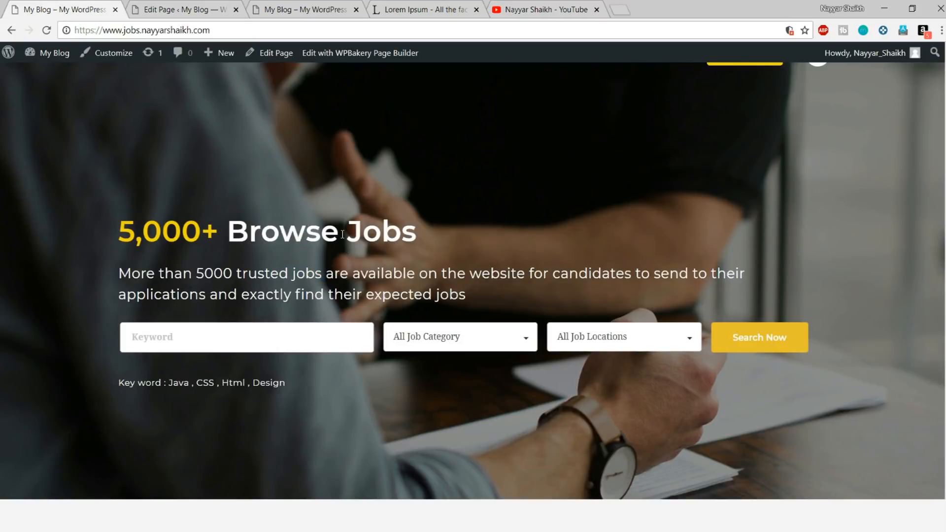
pyautogui.moveTo(214, 225); pyautogui.dragTo(96, 215)
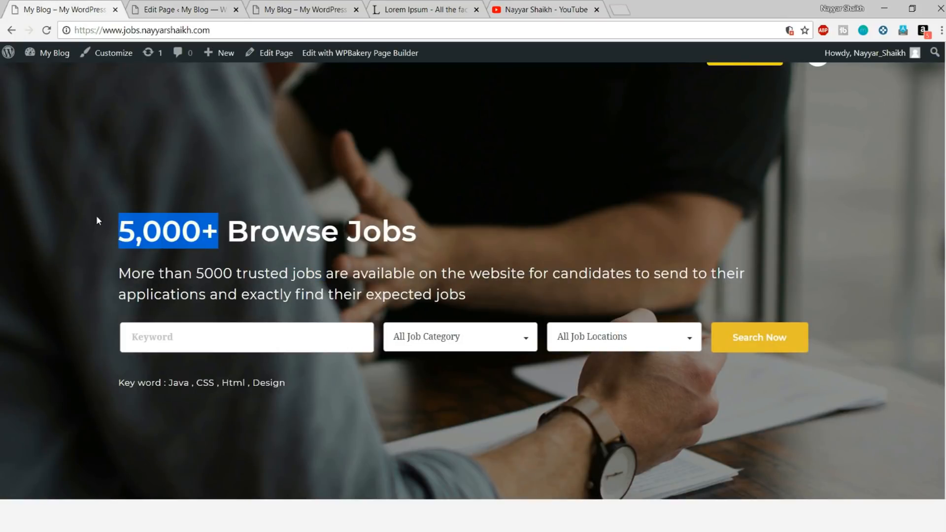
pyautogui.click(96, 216)
pyautogui.doubleClick(122, 230)
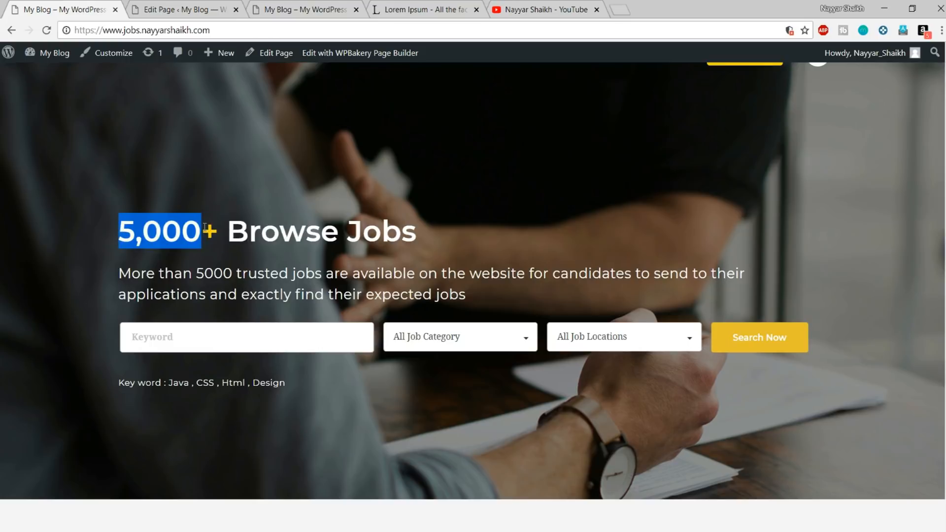
pyautogui.click(236, 233)
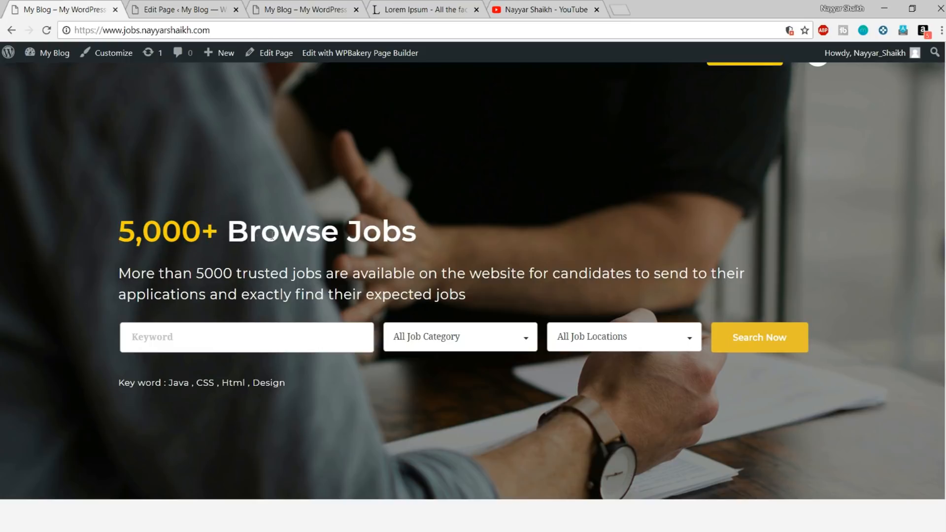
pyautogui.moveTo(222, 229); pyautogui.dragTo(106, 213)
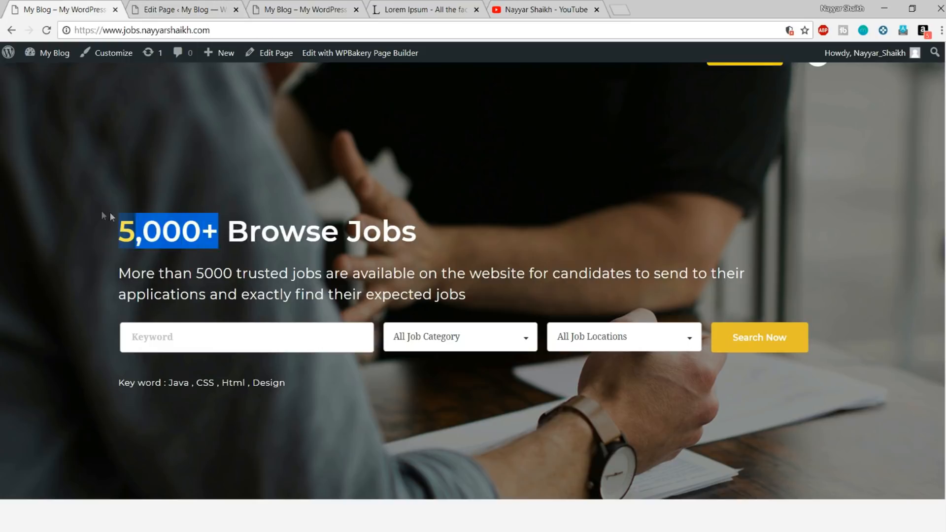
pyautogui.click(116, 235)
pyautogui.doubleClick(163, 229)
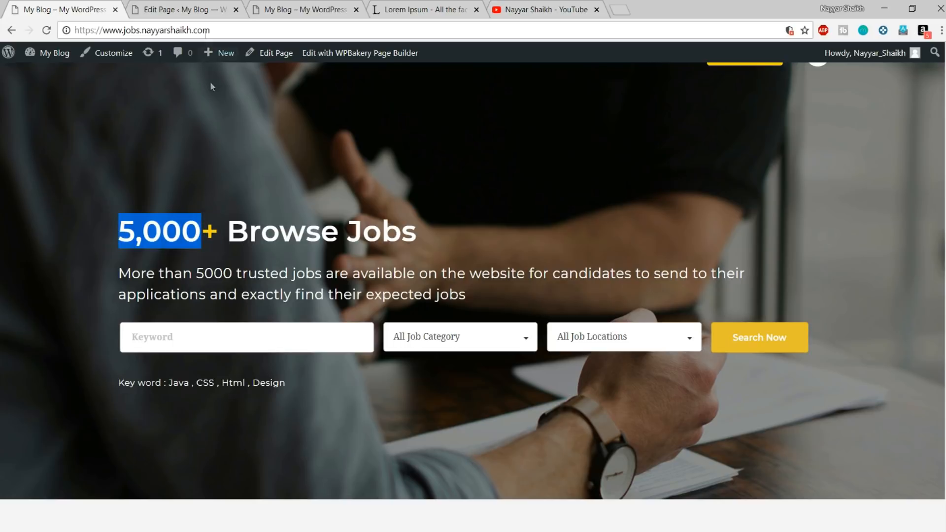
pyautogui.click(197, 4)
pyautogui.scroll(10, 552, 313)
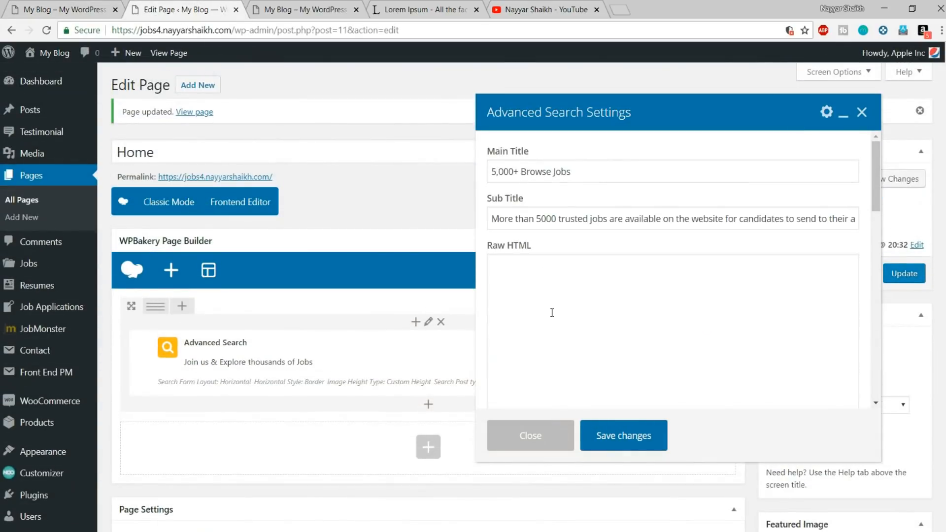
# Wrap 5,000+ in <b></b> tags in the Main Title
pyautogui.click(491, 174)
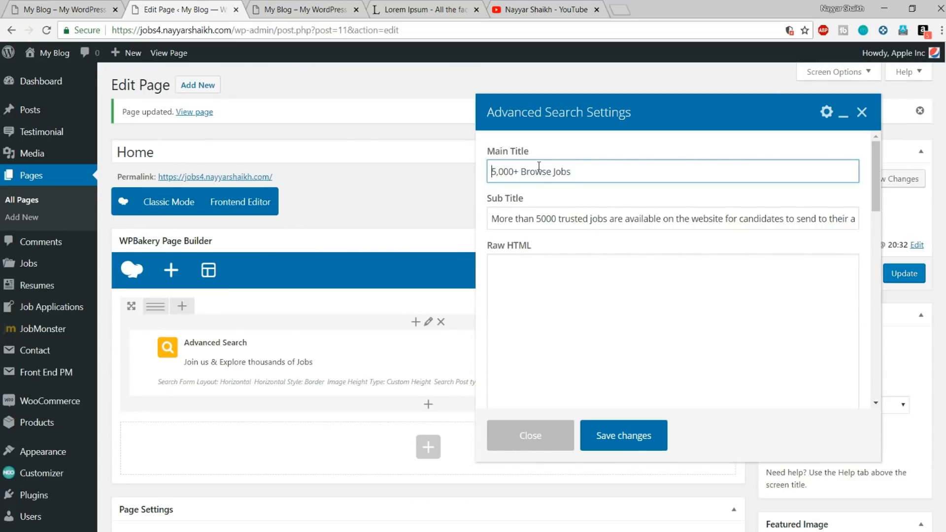
pyautogui.write('<b>')
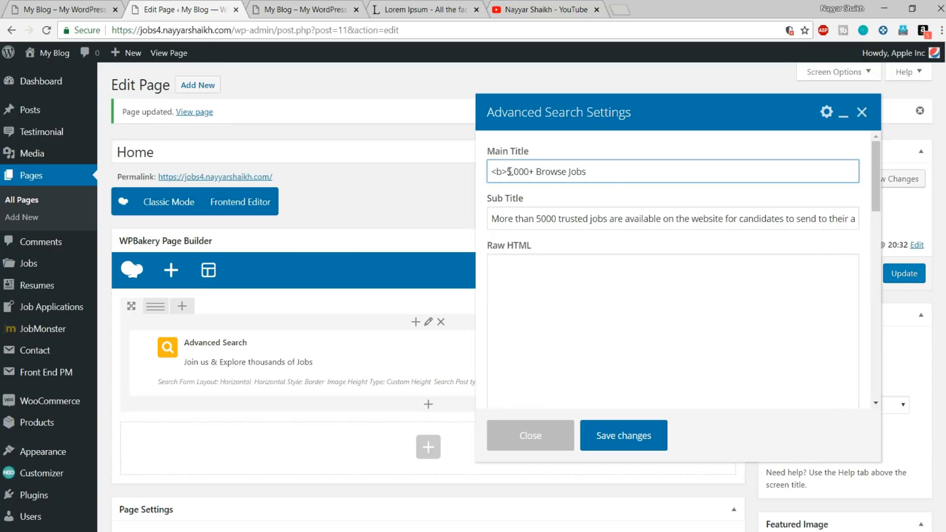
pyautogui.moveTo(507, 171); pyautogui.dragTo(485, 173)
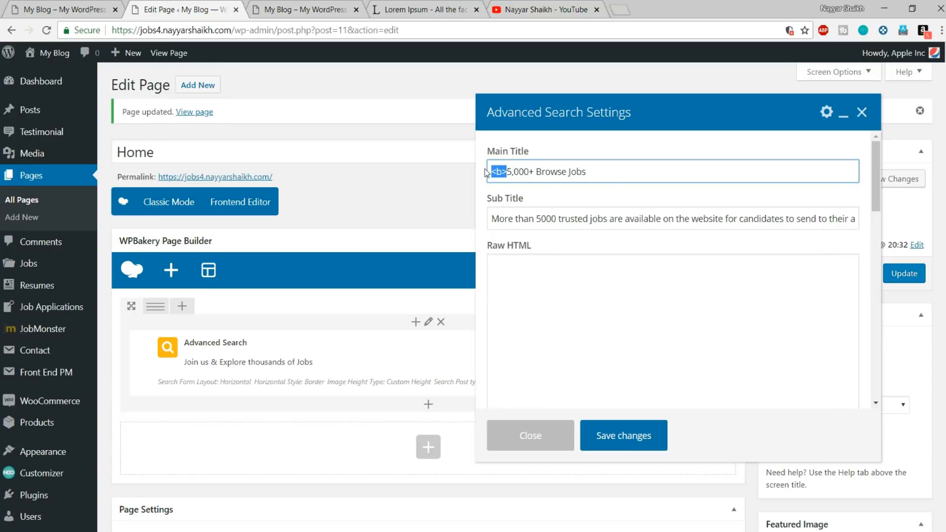
pyautogui.click(532, 172)
pyautogui.write('</')
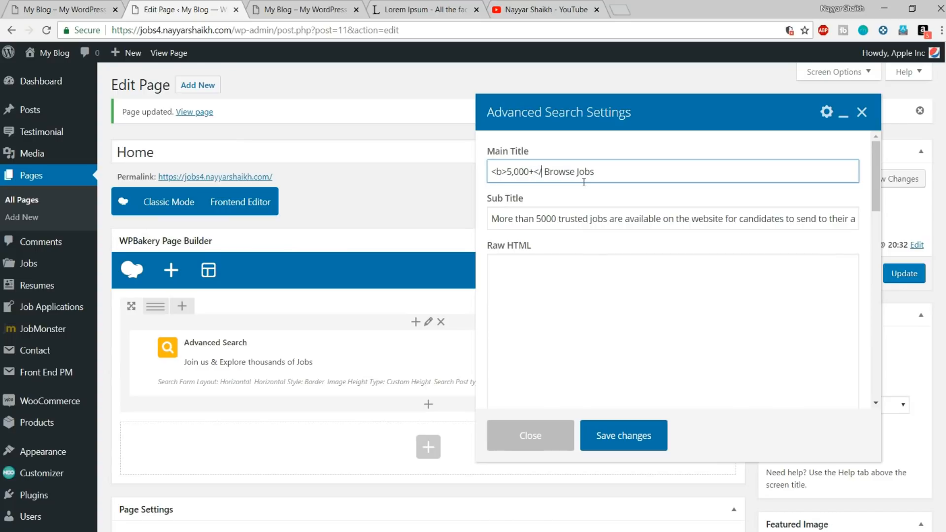
pyautogui.write('b>')
pyautogui.moveTo(552, 173); pyautogui.dragTo(490, 175)
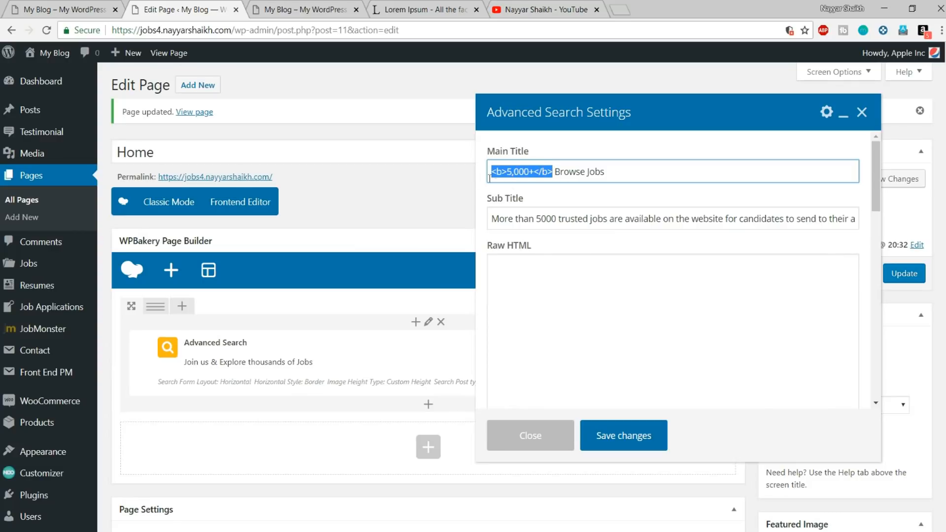
# Scroll down to the Background Type setting and open its choices
pyautogui.scroll(-8, 658, 327)
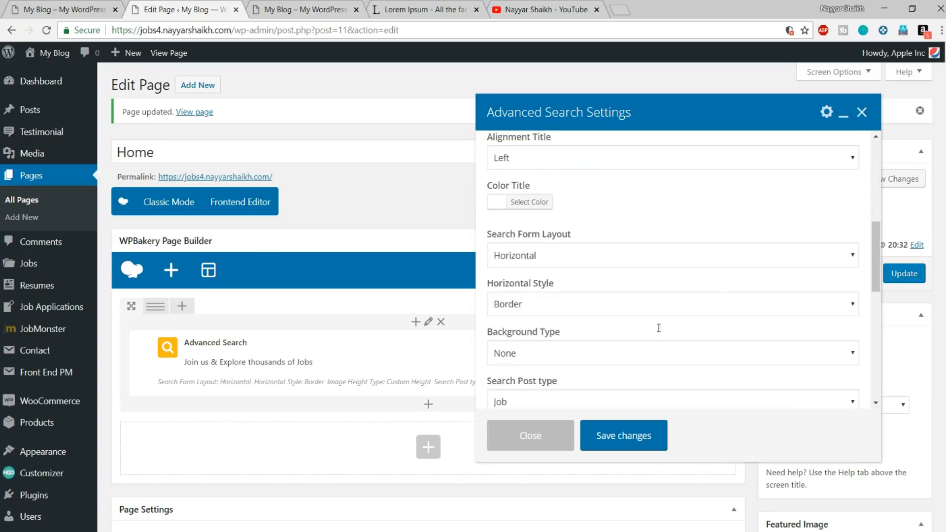
pyautogui.scroll(3, 658, 328)
pyautogui.scroll(-2, 590, 276)
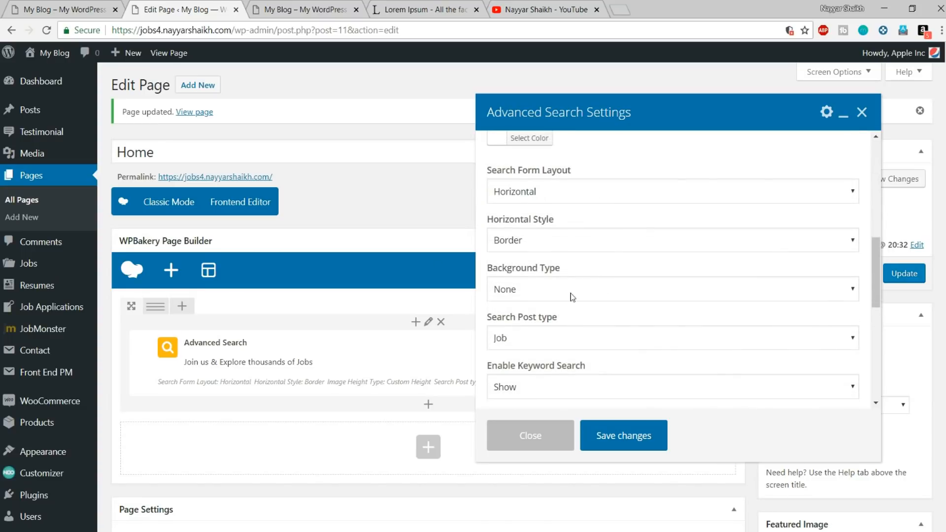
pyautogui.click(572, 297)
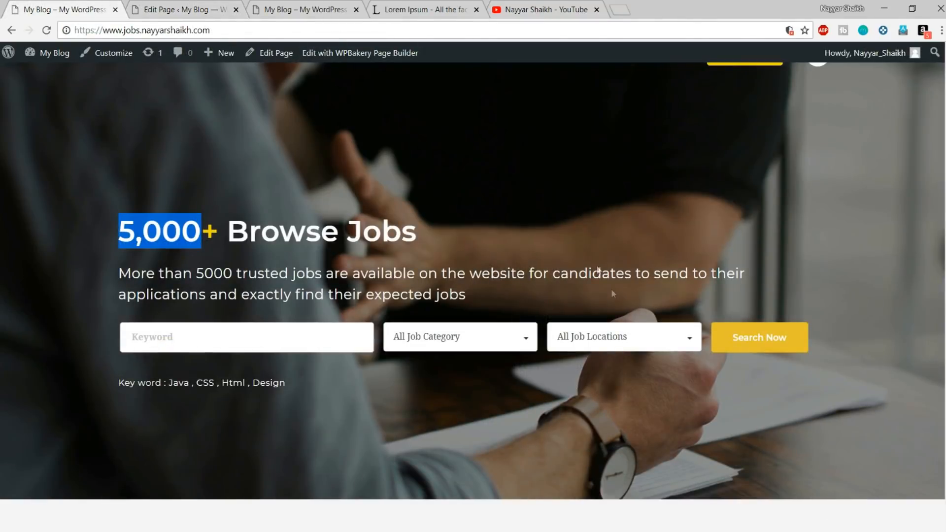
pyautogui.scroll(2, 487, 230)
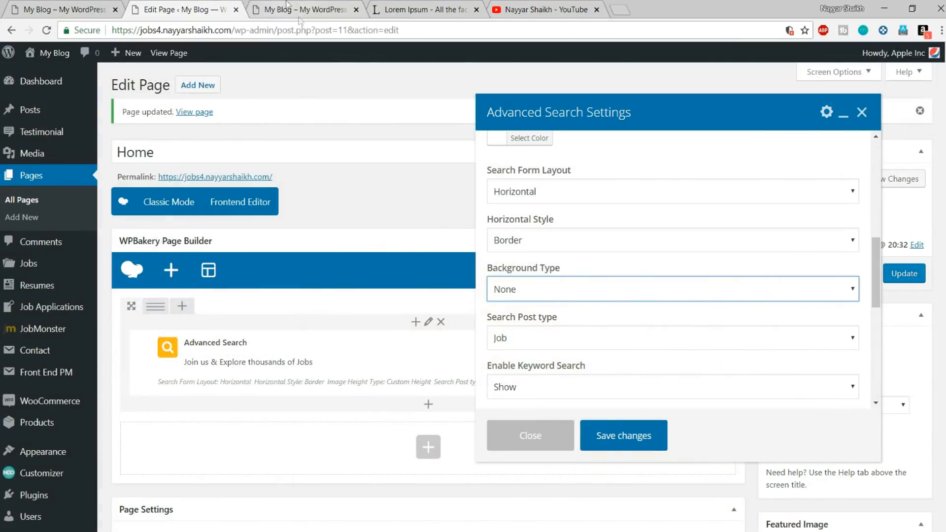
# Set Background Type to One Image and upload slider-hom1 as the background image
pyautogui.click(555, 293)
pyautogui.click(548, 334)
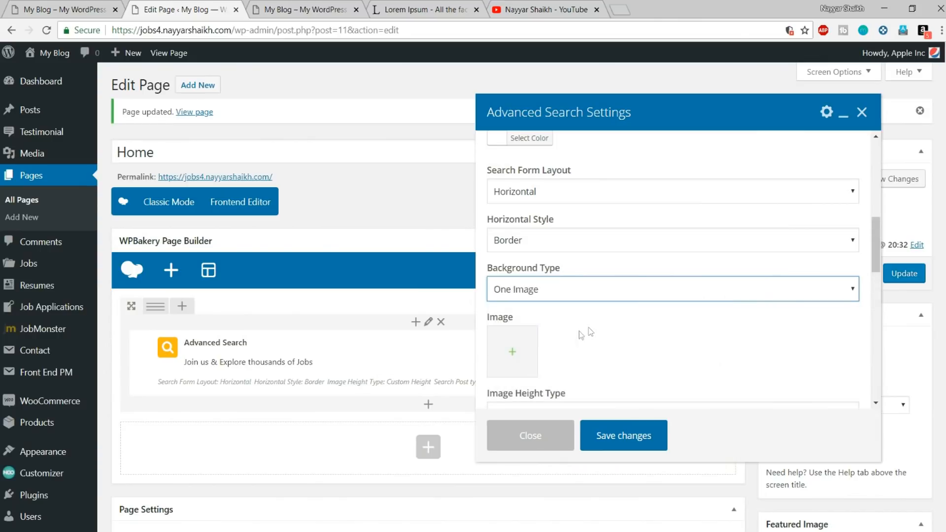
pyautogui.scroll(-1, 578, 330)
pyautogui.click(521, 288)
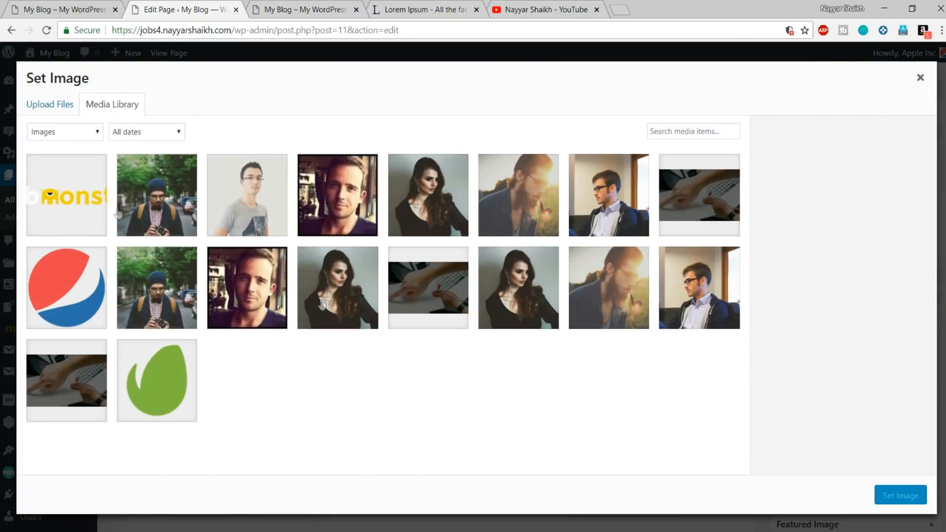
pyautogui.click(30, 106)
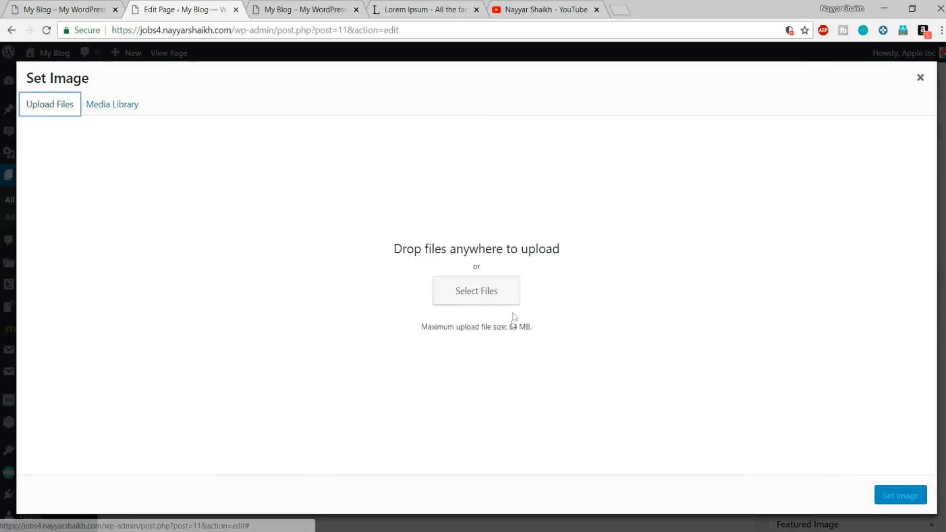
pyautogui.click(501, 295)
pyautogui.click(191, 196)
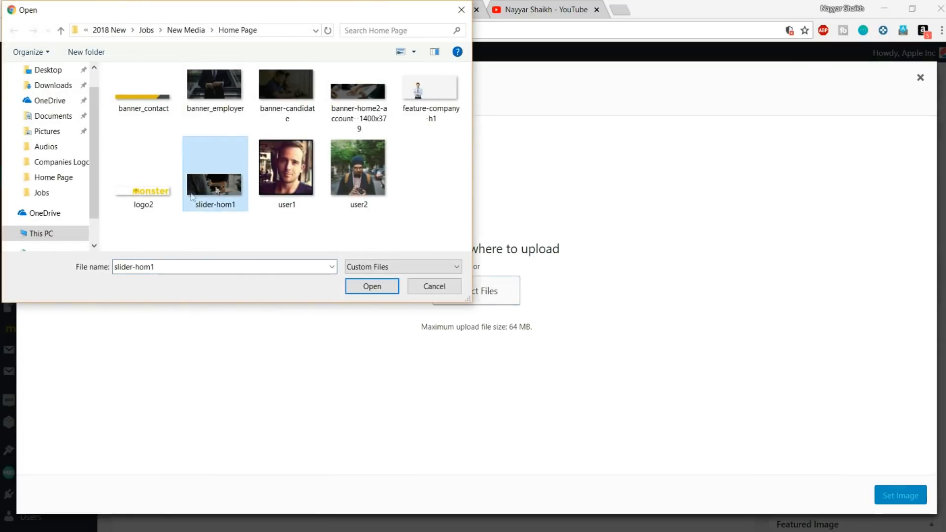
pyautogui.click(371, 287)
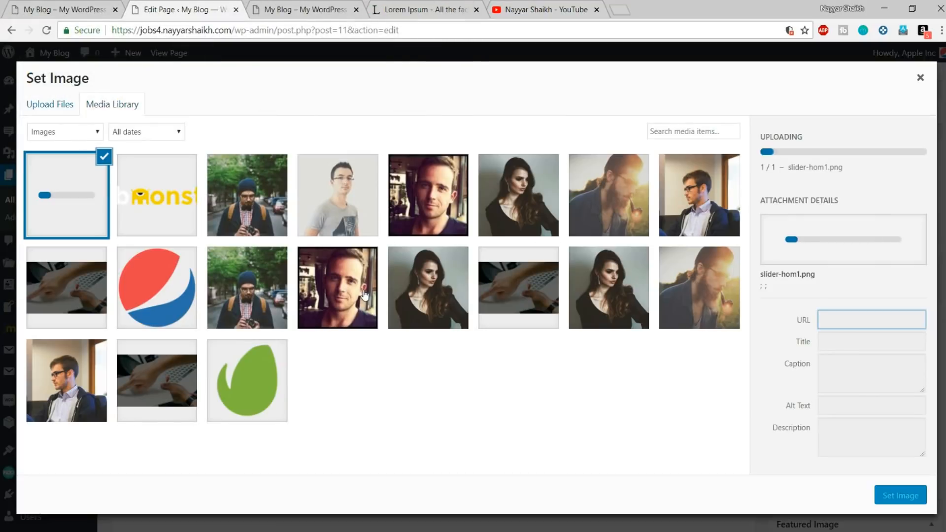
pyautogui.click(903, 499)
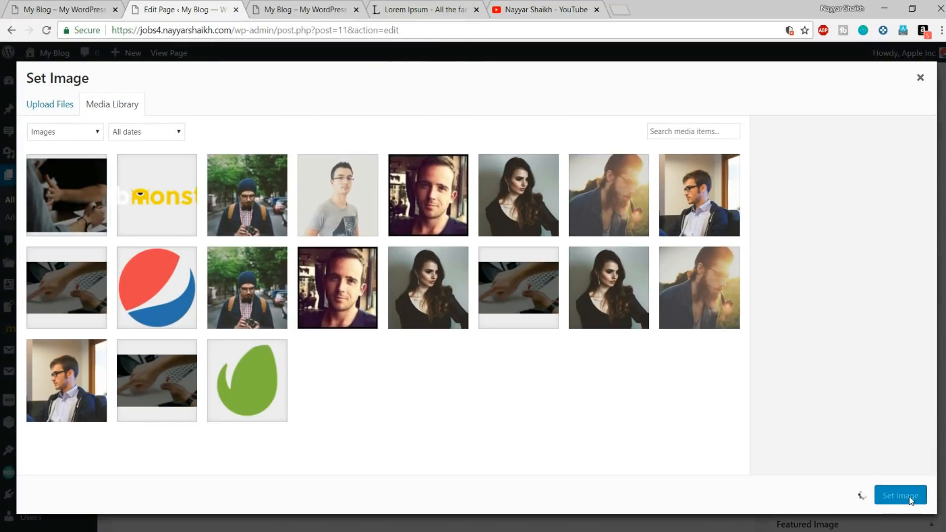
pyautogui.scroll(-3, 658, 315)
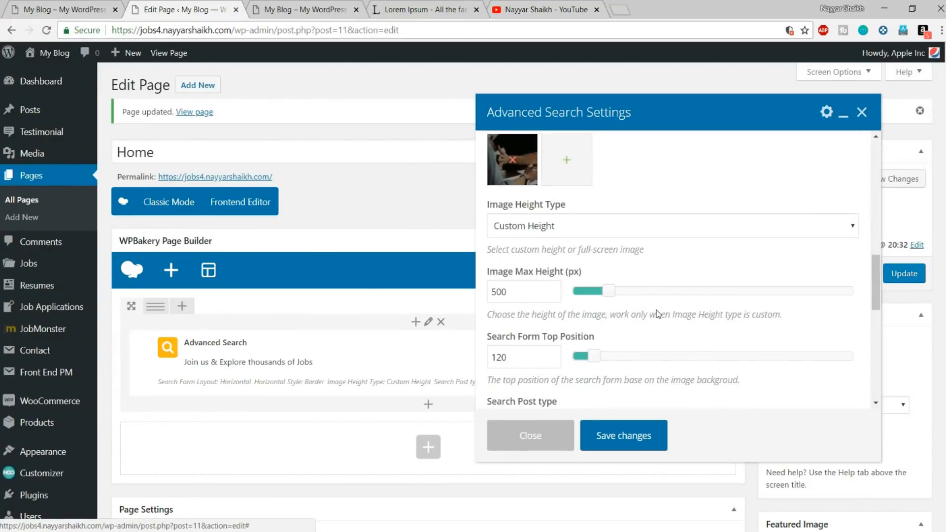
# Set Image Max Height to 700 and Search Form Top Position to 260
pyautogui.moveTo(609, 296); pyautogui.dragTo(680, 298)
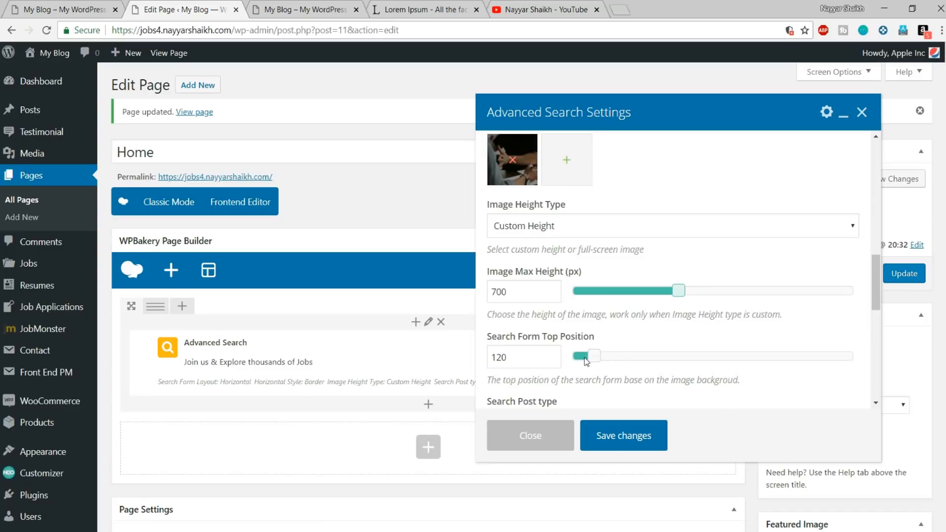
pyautogui.moveTo(587, 360); pyautogui.dragTo(637, 358)
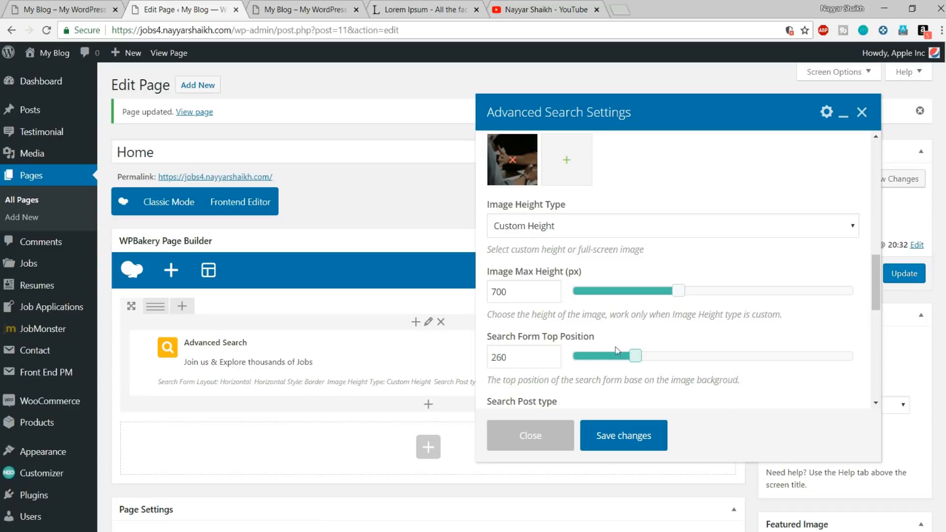
pyautogui.scroll(-4, 644, 312)
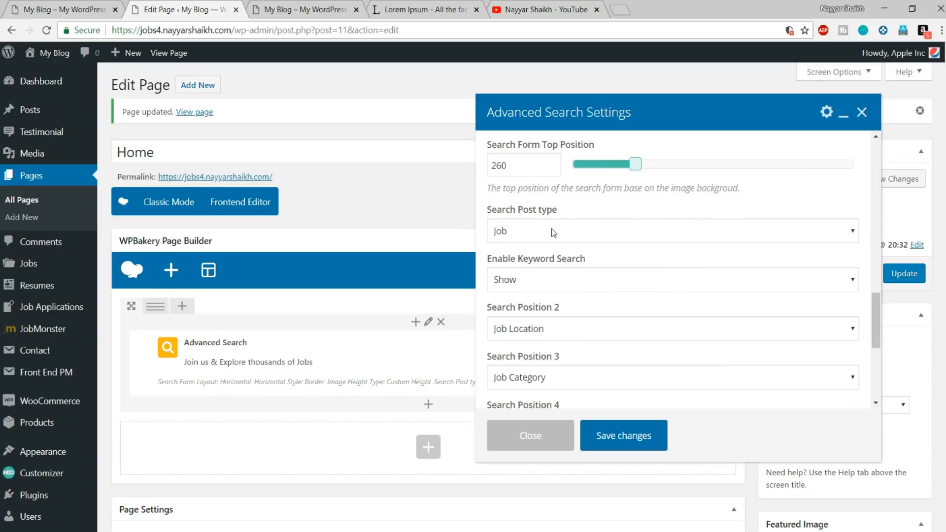
# Review the Search Post Type and Keyword Search options against the reference keyword box
pyautogui.moveTo(496, 209); pyautogui.dragTo(545, 240)
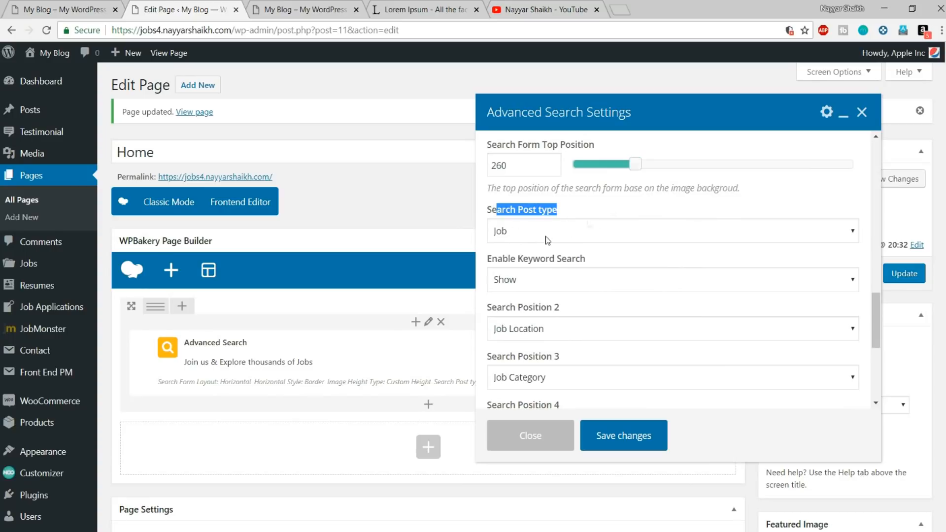
pyautogui.click(612, 212)
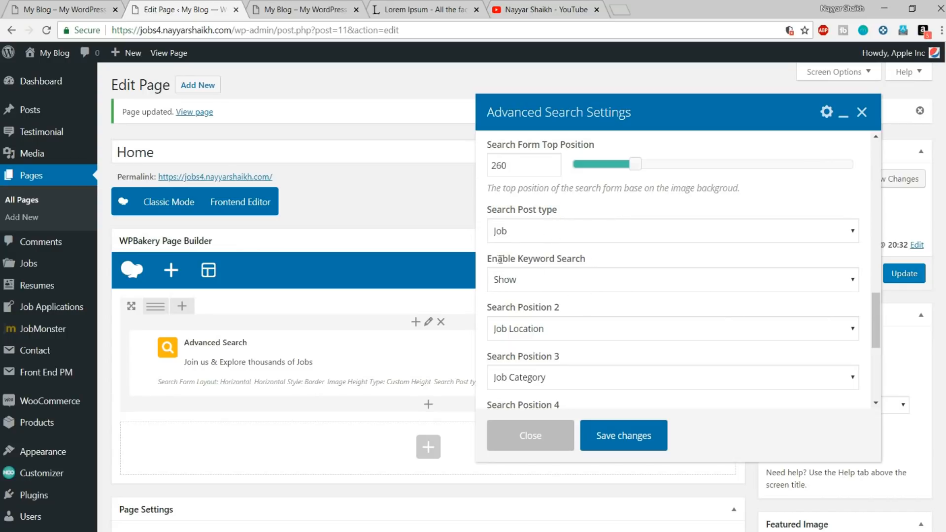
pyautogui.moveTo(501, 260); pyautogui.dragTo(626, 264)
pyautogui.scroll(-2, 567, 282)
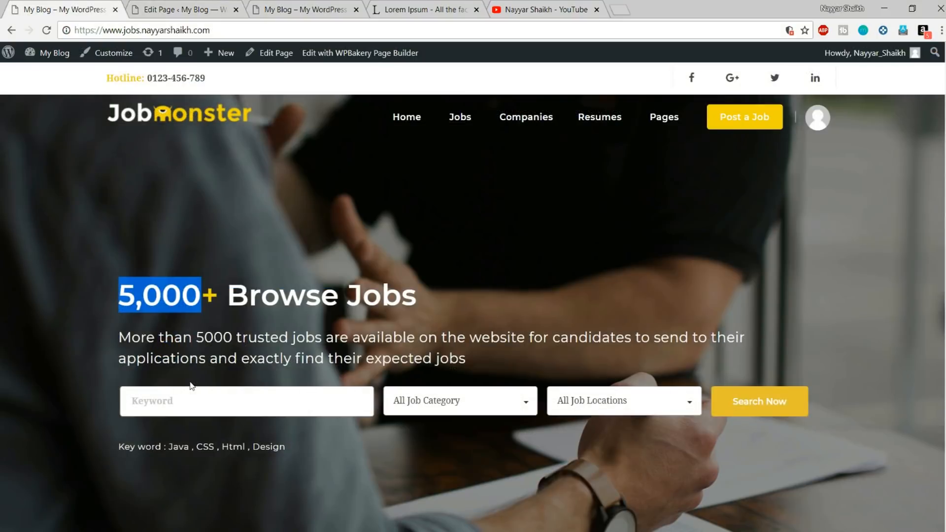
pyautogui.click(192, 396)
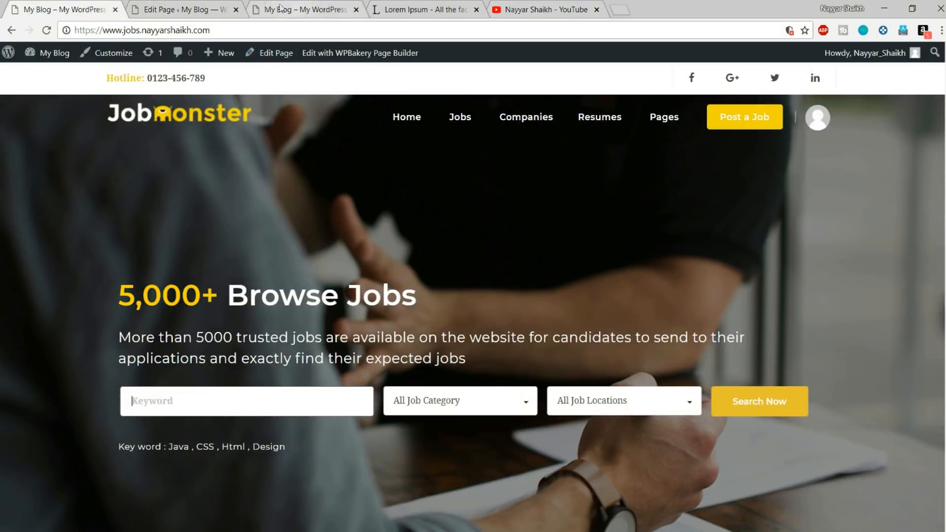
pyautogui.click(218, 5)
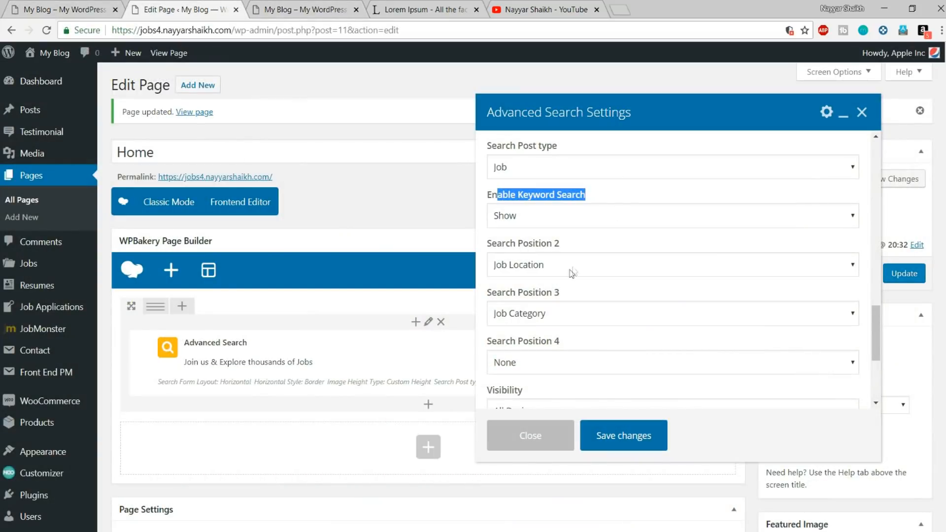
pyautogui.scroll(-1, 589, 271)
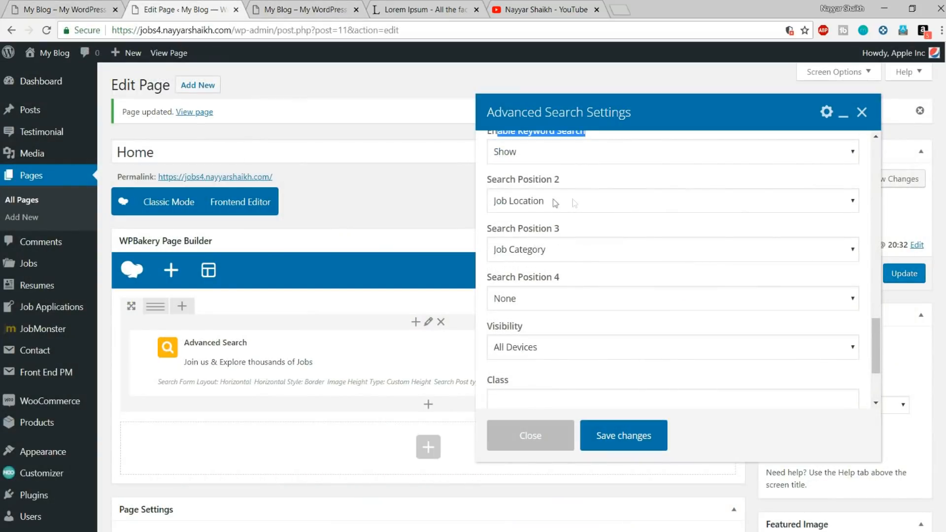
# Set search positions 2–4 to Job Category, Job Type and Job Location, then save and update
pyautogui.click(554, 205)
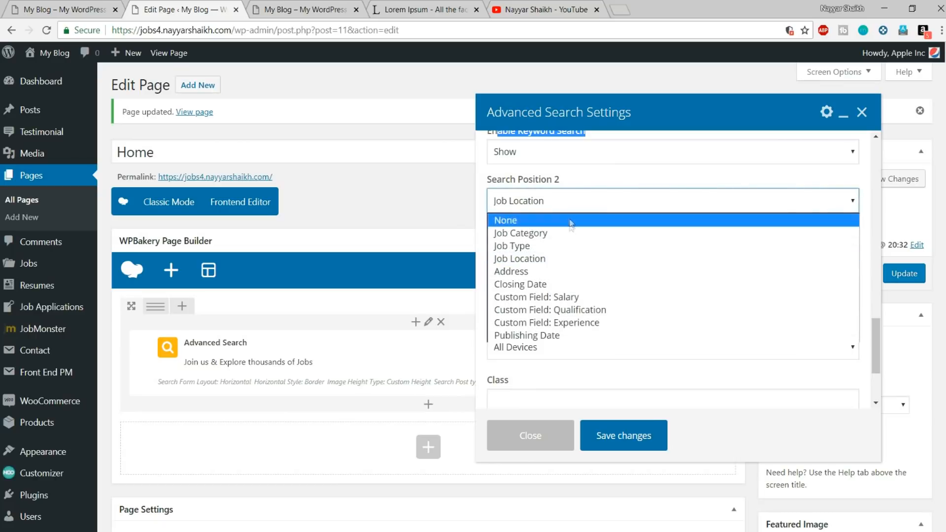
pyautogui.click(550, 234)
pyautogui.click(549, 252)
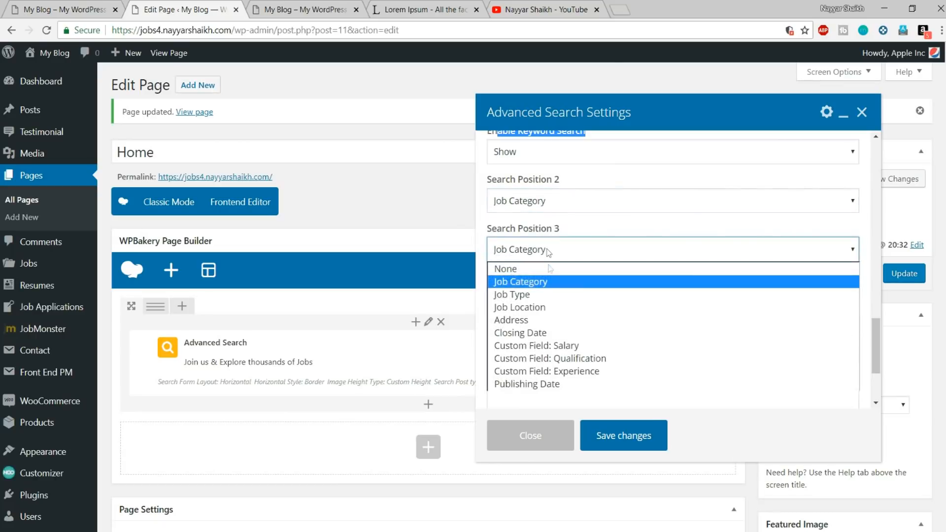
pyautogui.click(546, 294)
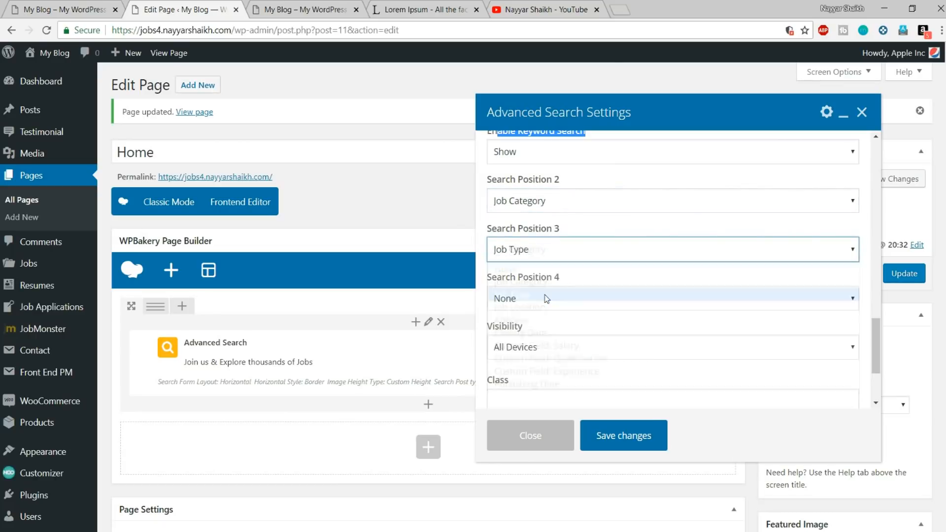
pyautogui.click(546, 298)
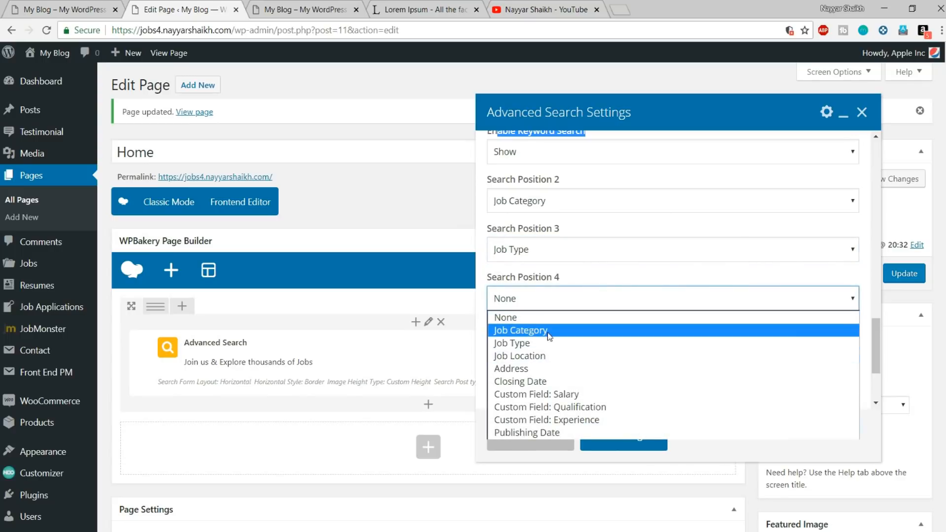
pyautogui.click(549, 356)
pyautogui.scroll(-2, 610, 346)
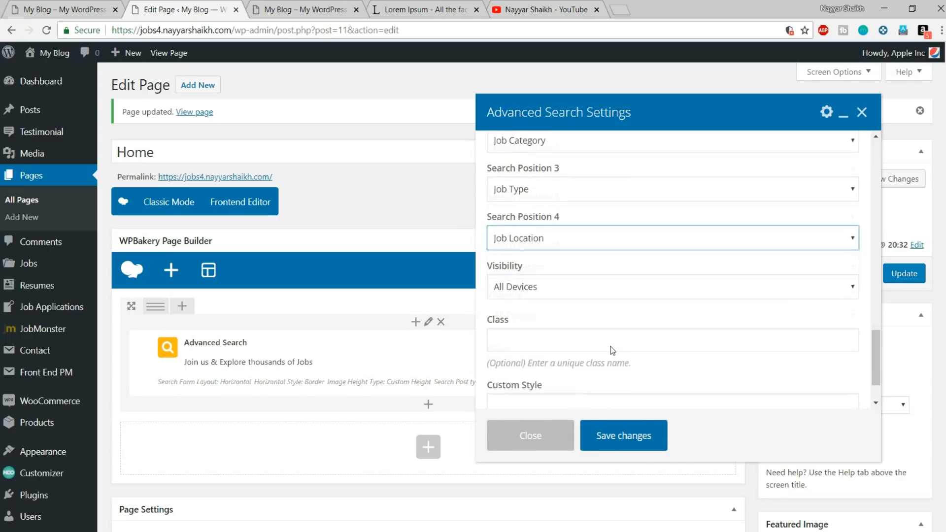
pyautogui.scroll(-1, 604, 340)
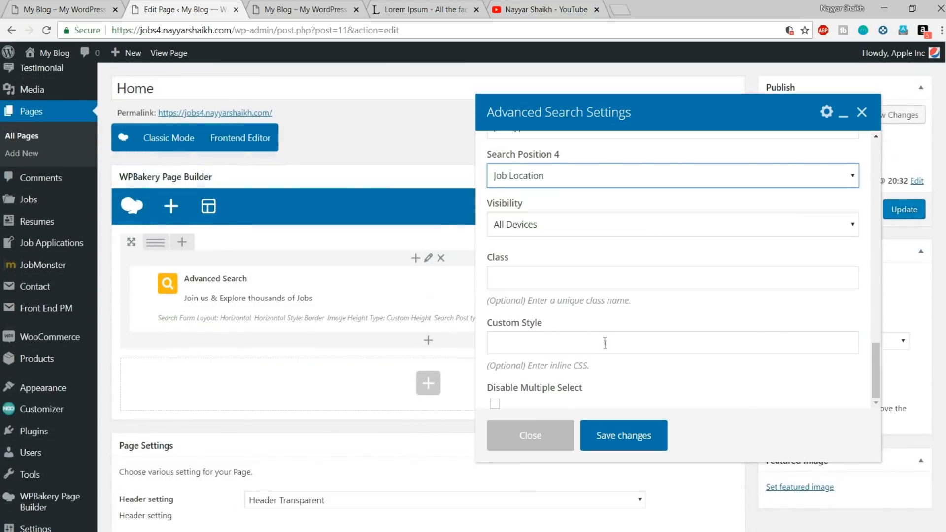
pyautogui.click(650, 447)
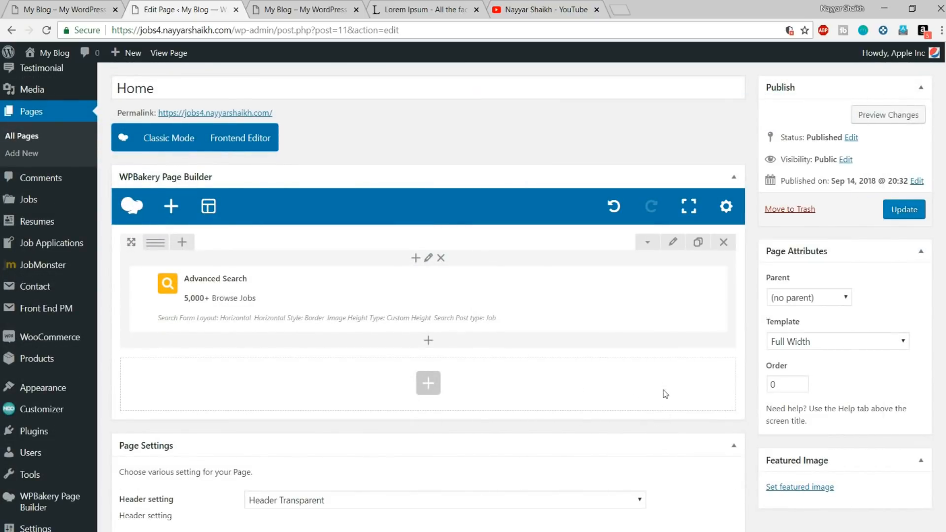
pyautogui.click(909, 211)
# Reload the live Home page and try its Job Category, Job Type and Job Location dropdowns
pyautogui.click(282, 15)
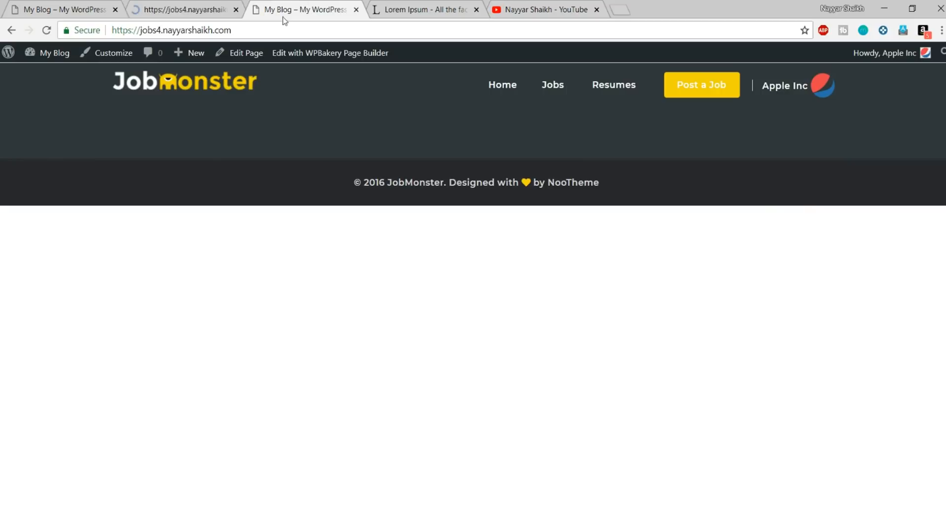
pyautogui.click(47, 30)
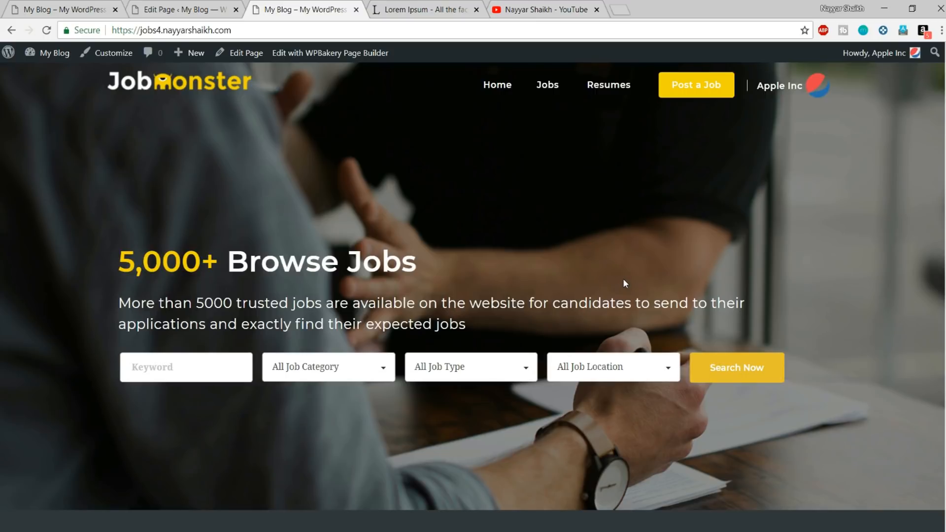
pyautogui.scroll(-3, 622, 296)
pyautogui.scroll(3, 622, 302)
pyautogui.click(327, 376)
pyautogui.click(491, 379)
pyautogui.click(580, 379)
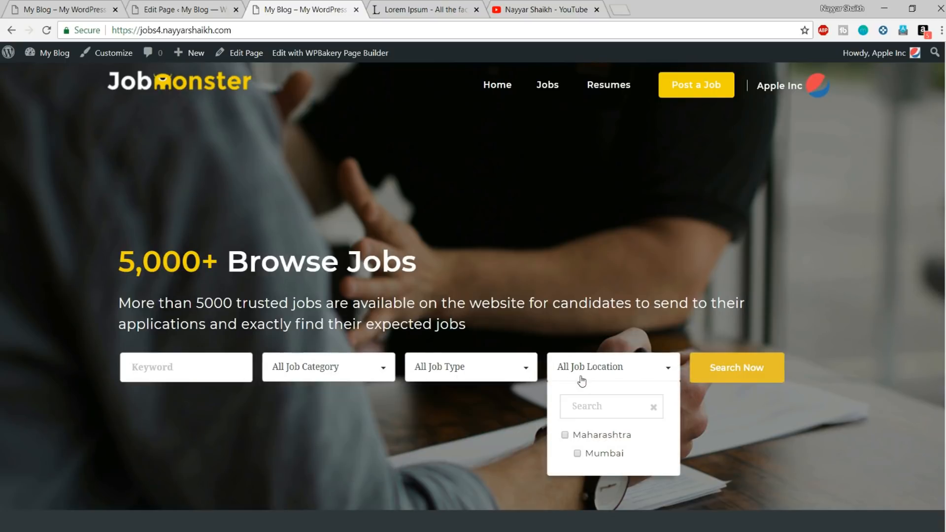
pyautogui.click(62, 4)
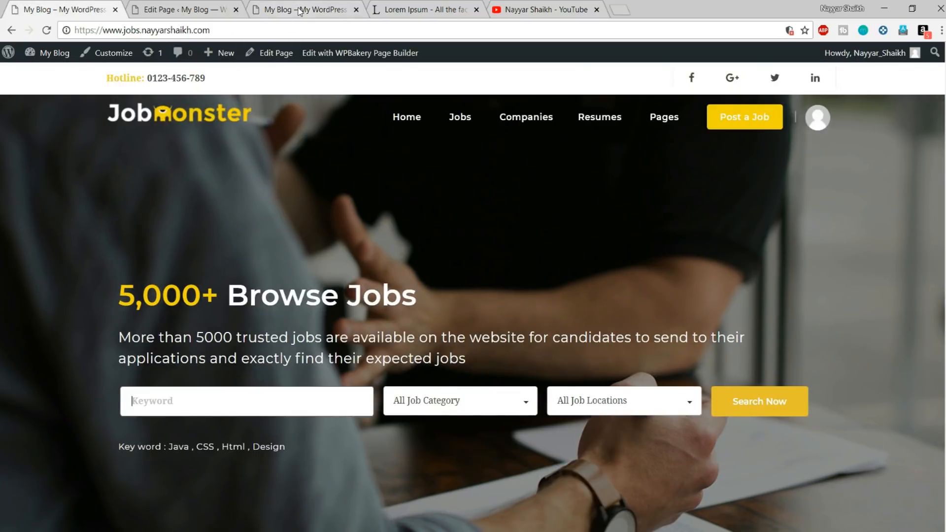
pyautogui.click(199, 3)
pyautogui.click(301, 6)
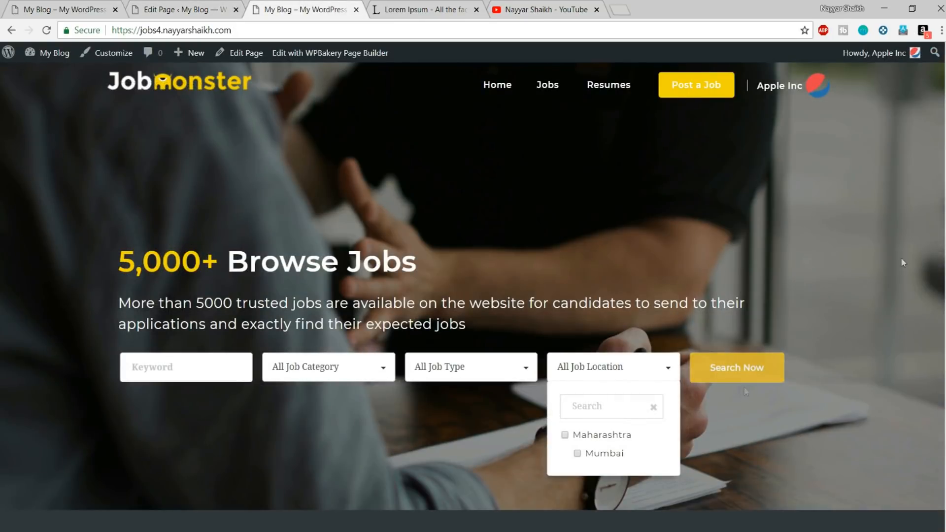
pyautogui.click(918, 234)
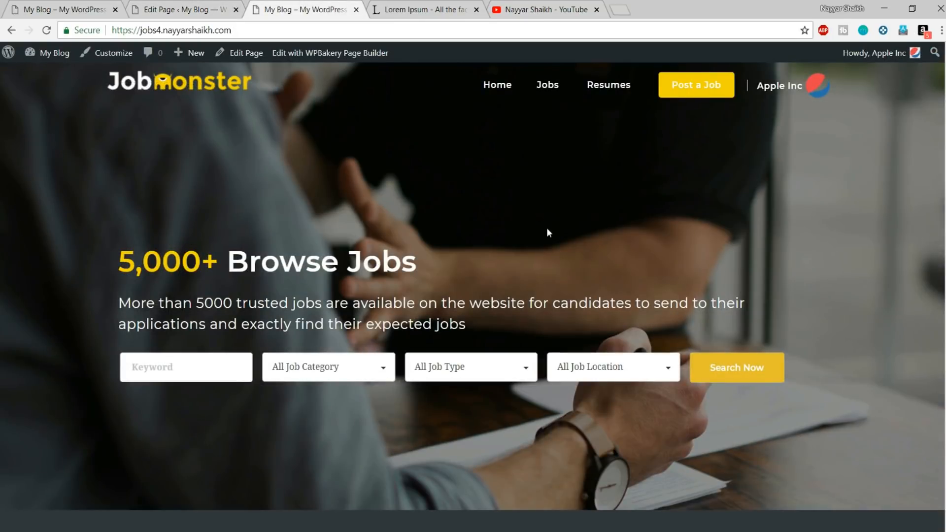
# Look over the reference Popular Job Categories section, then go back to the editor
pyautogui.click(215, 6)
pyautogui.hotkey('ctrl', '1')
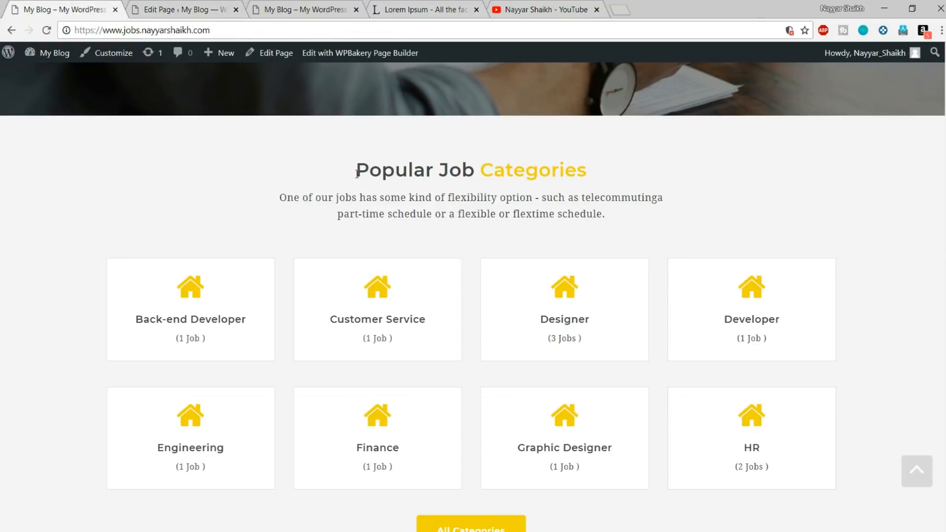
pyautogui.moveTo(351, 165); pyautogui.dragTo(642, 224)
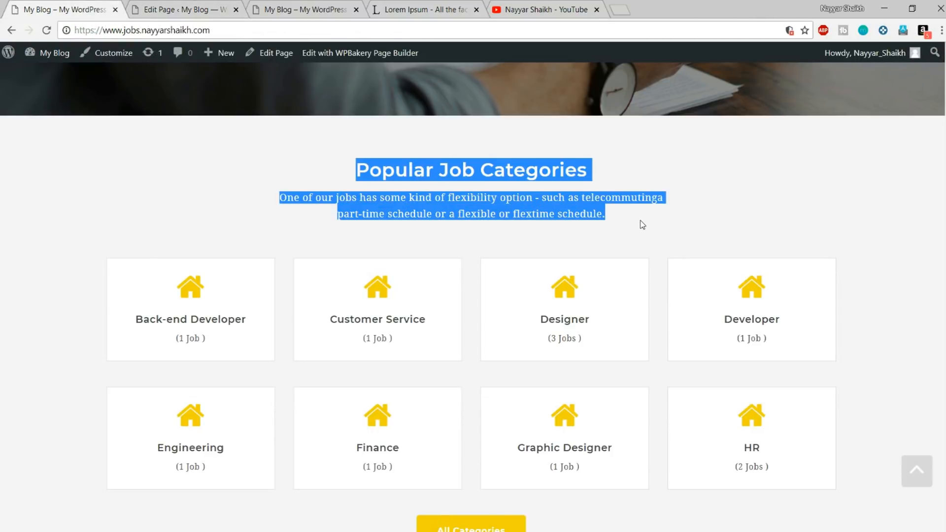
pyautogui.click(427, 186)
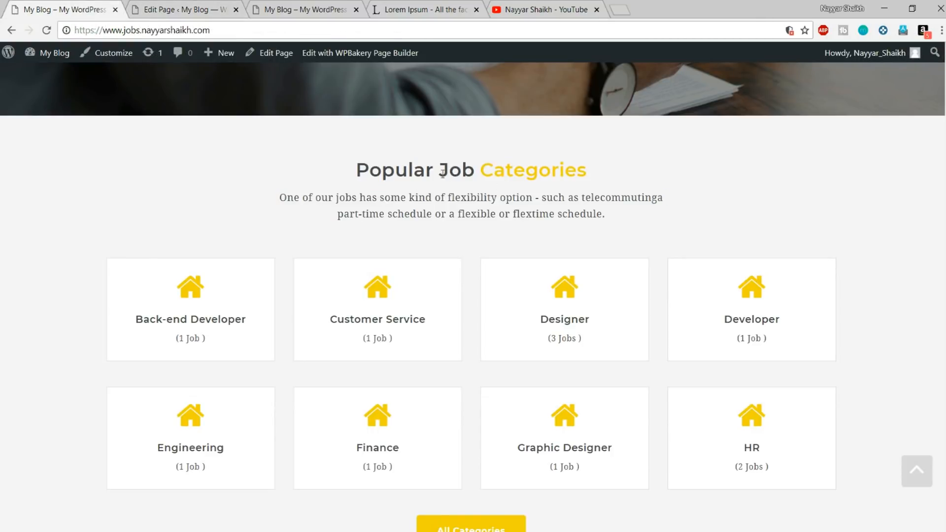
pyautogui.click(155, 5)
pyautogui.scroll(-1, 428, 177)
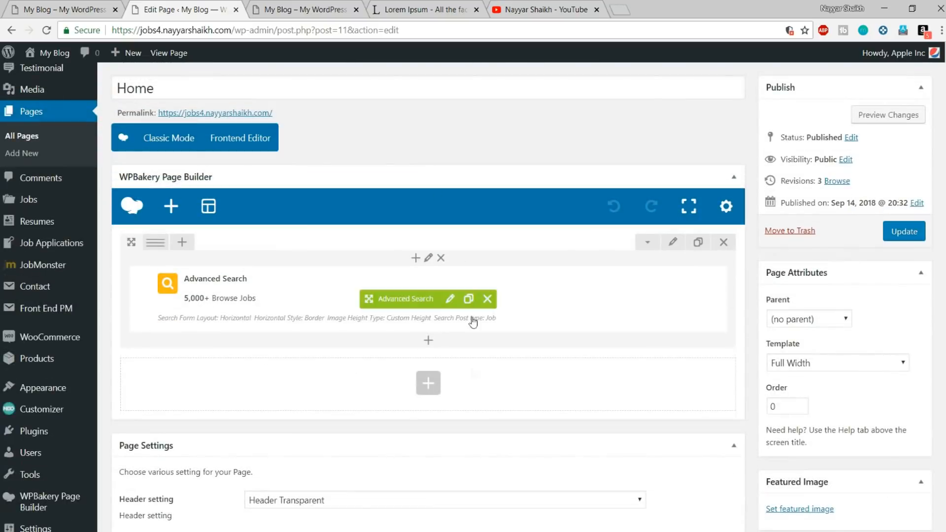
# Add a new Row below the Advanced Search row, after selecting the reference Popular Job Categories text
pyautogui.click(427, 383)
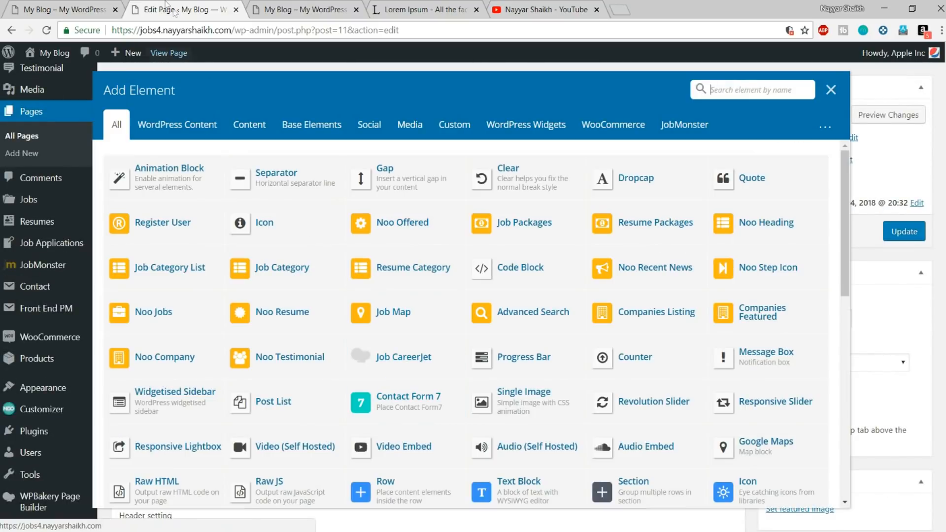
pyautogui.click(55, 6)
pyautogui.moveTo(353, 164); pyautogui.dragTo(575, 217)
pyautogui.click(546, 203)
pyautogui.moveTo(337, 168); pyautogui.dragTo(649, 228)
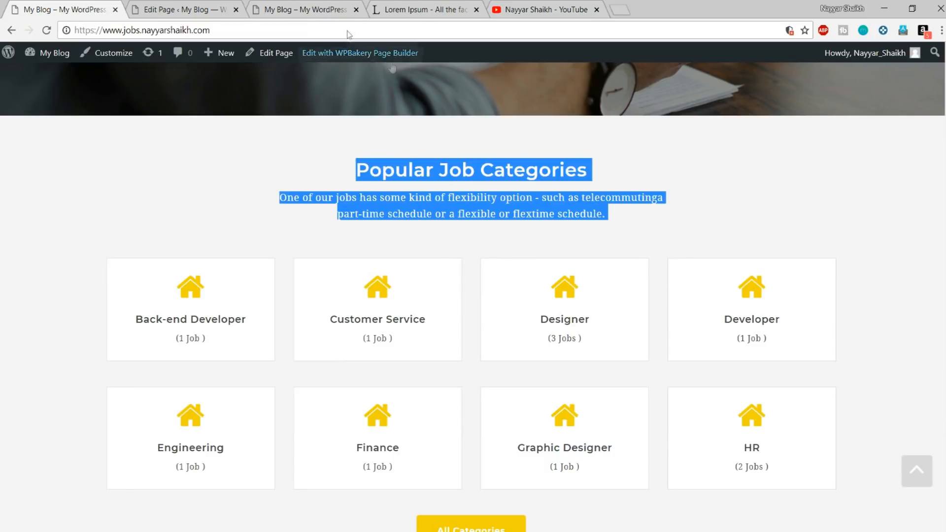
pyautogui.click(179, 7)
pyautogui.write('row')
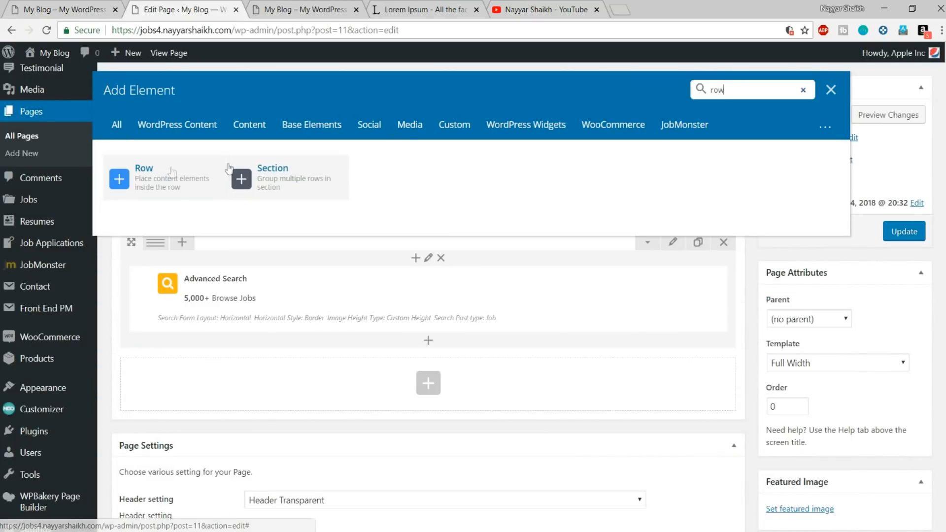
pyautogui.click(170, 177)
# Nest an inner Row inside the new row
pyautogui.scroll(-1, 443, 274)
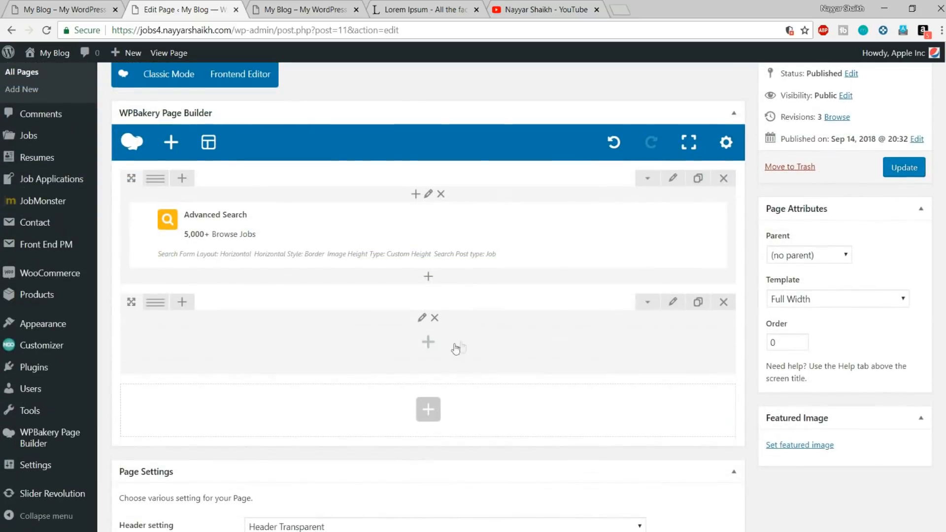
pyautogui.click(427, 342)
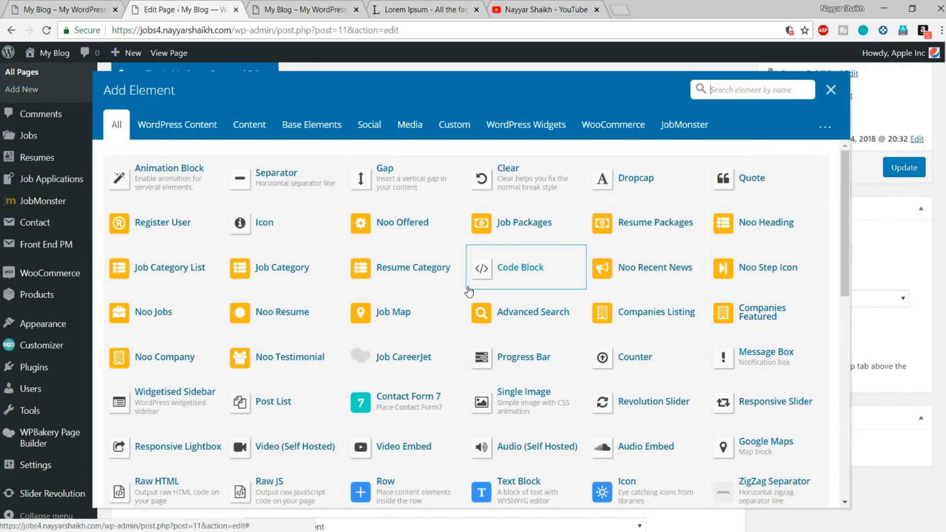
pyautogui.write('row')
pyautogui.click(214, 199)
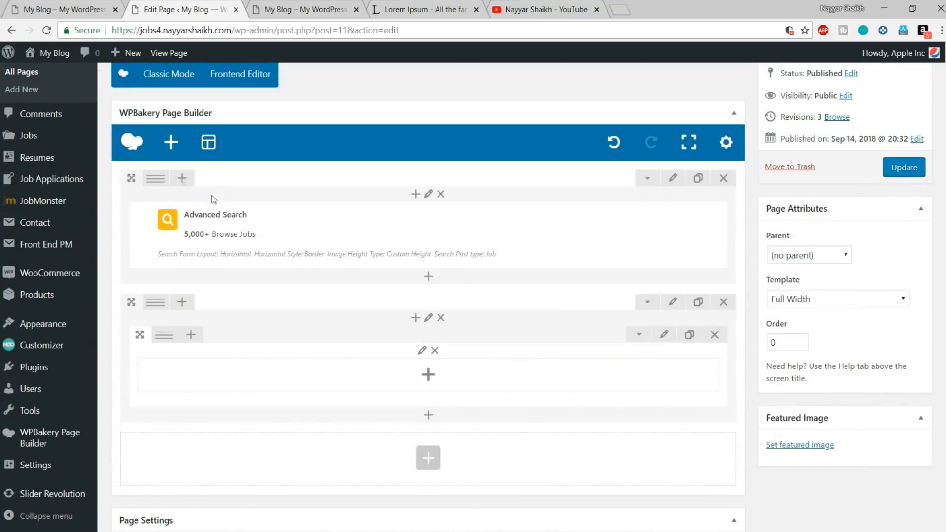
pyautogui.scroll(-2, 291, 279)
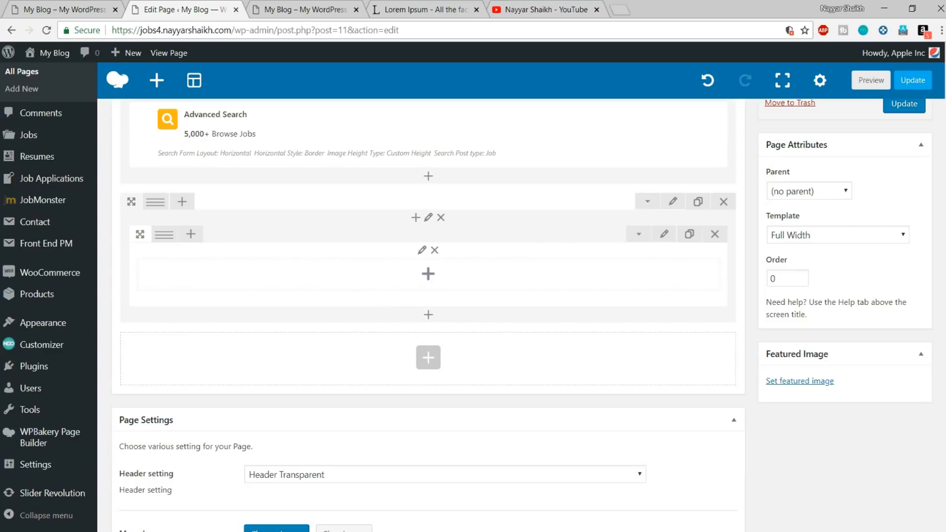
pyautogui.click(61, 10)
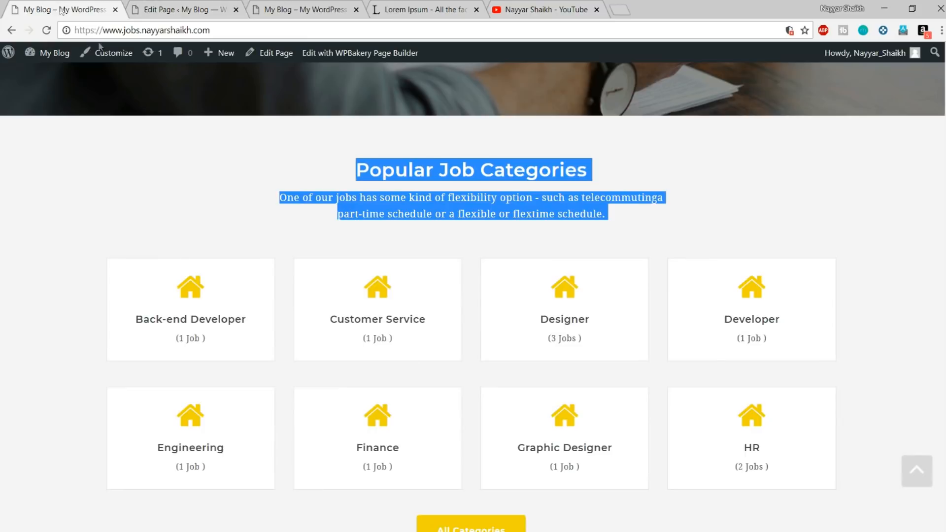
# Add a Job Category element to the inner row and open its settings
pyautogui.click(374, 155)
pyautogui.moveTo(437, 169); pyautogui.dragTo(610, 164)
pyautogui.click(610, 164)
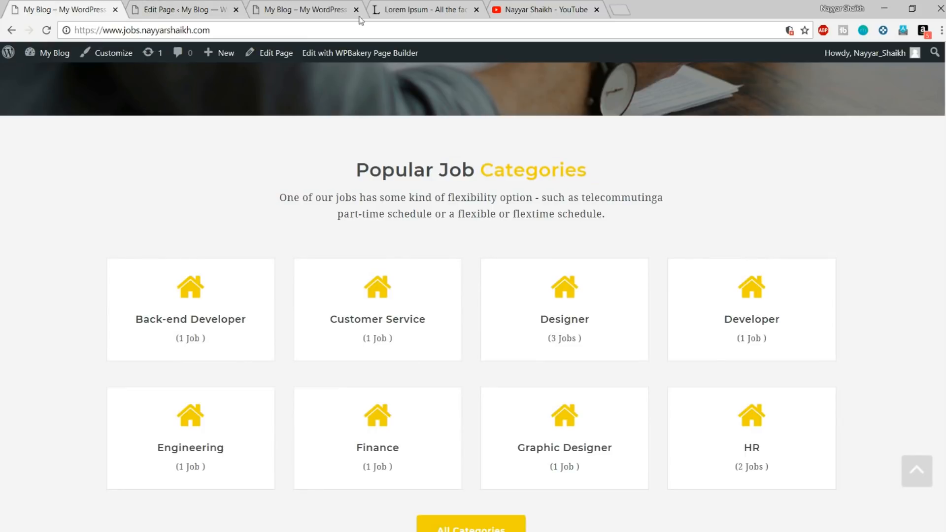
pyautogui.click(168, 6)
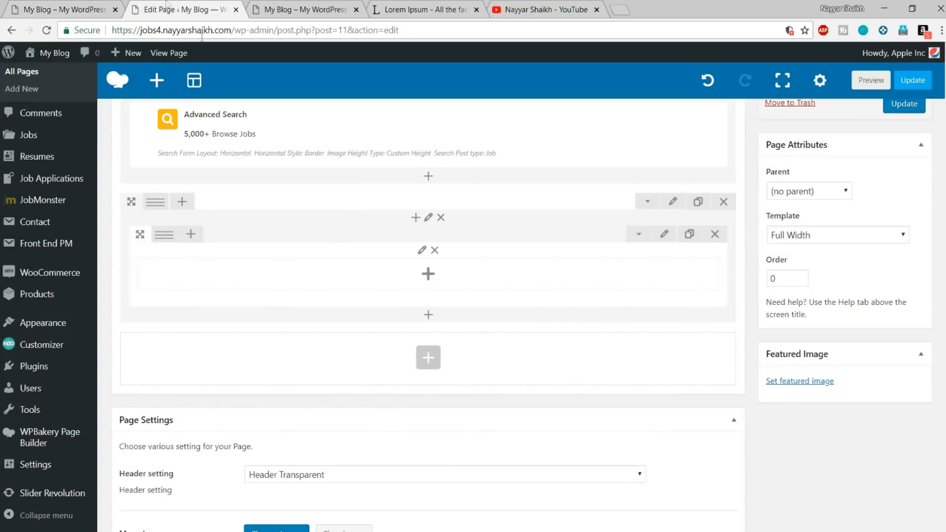
pyautogui.click(428, 274)
pyautogui.write('jo')
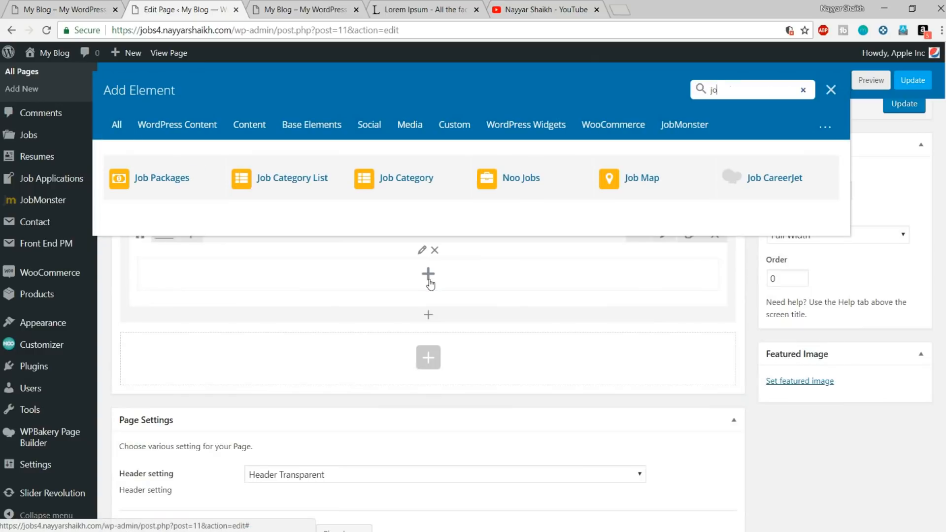
pyautogui.click(412, 181)
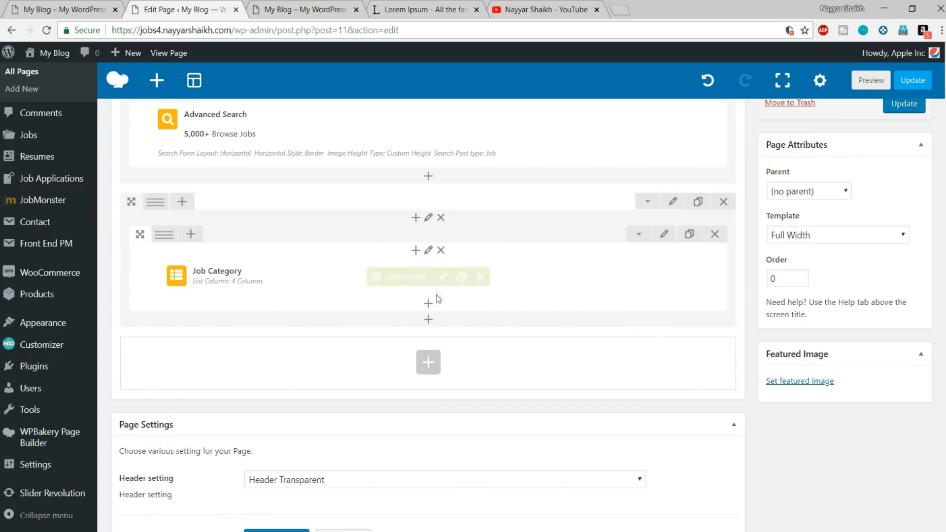
pyautogui.click(443, 276)
# Paste 'Popular Job Categories' as the heading and mark Categories bold with a <b> tag
pyautogui.click(550, 176)
pyautogui.hotkey('ctrl', '1')
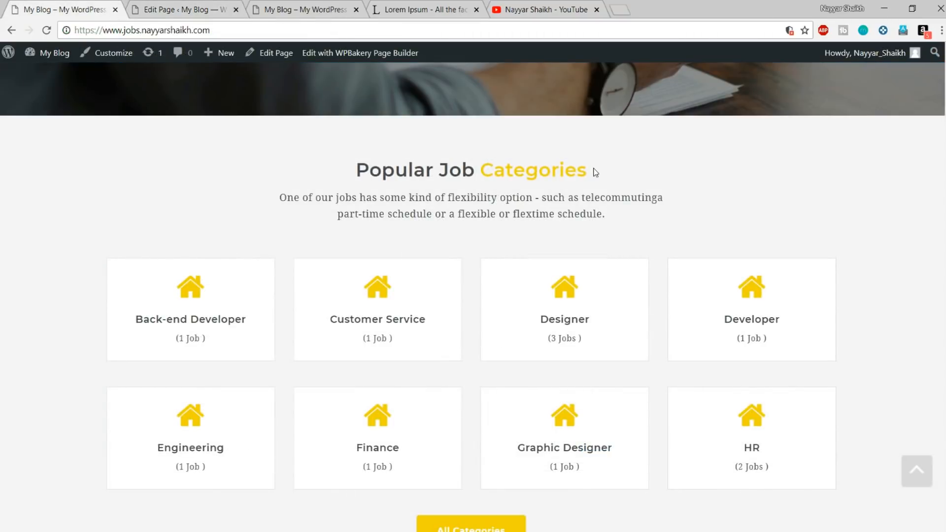
pyautogui.moveTo(595, 171); pyautogui.dragTo(339, 158)
pyautogui.hotkey('ctrl', 'c')
pyautogui.hotkey('ctrl', '2')
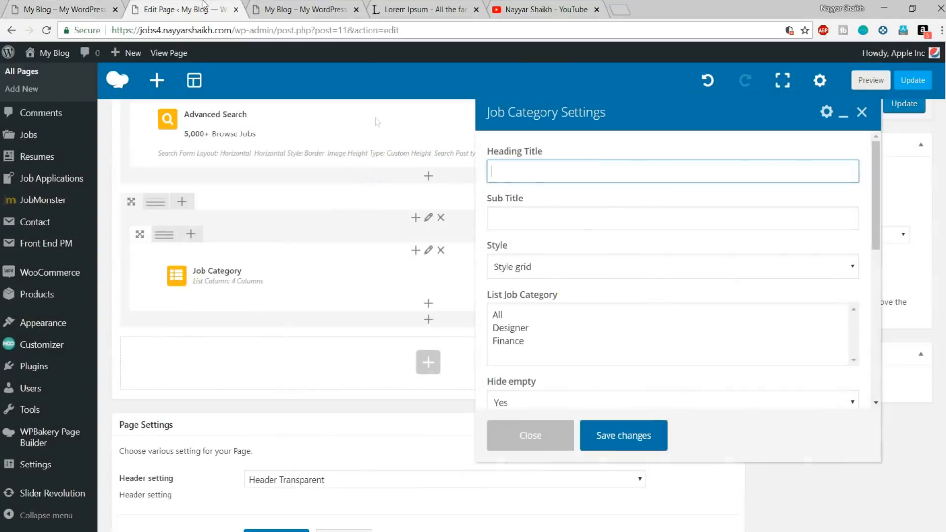
pyautogui.hotkey('ctrl', 'v')
pyautogui.hotkey('ctrl', '1')
pyautogui.click(447, 197)
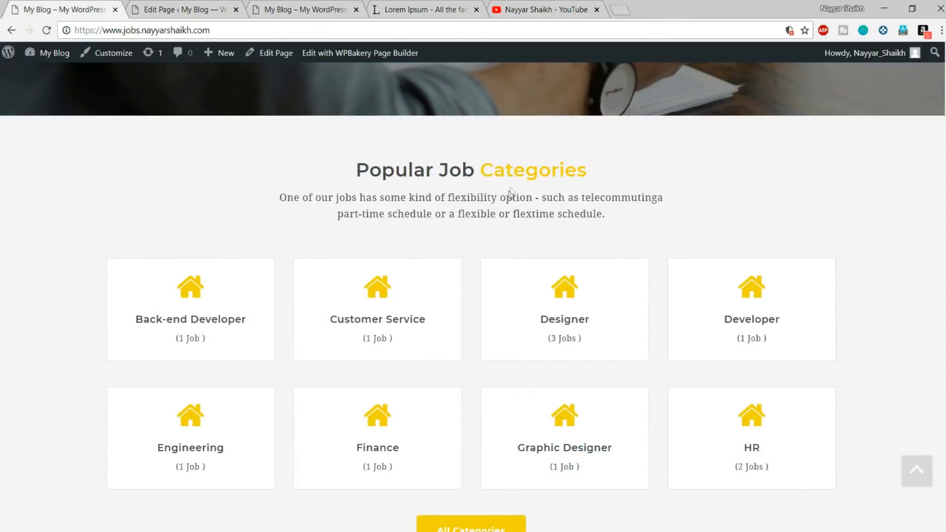
pyautogui.moveTo(482, 170); pyautogui.dragTo(601, 173)
pyautogui.click(192, 10)
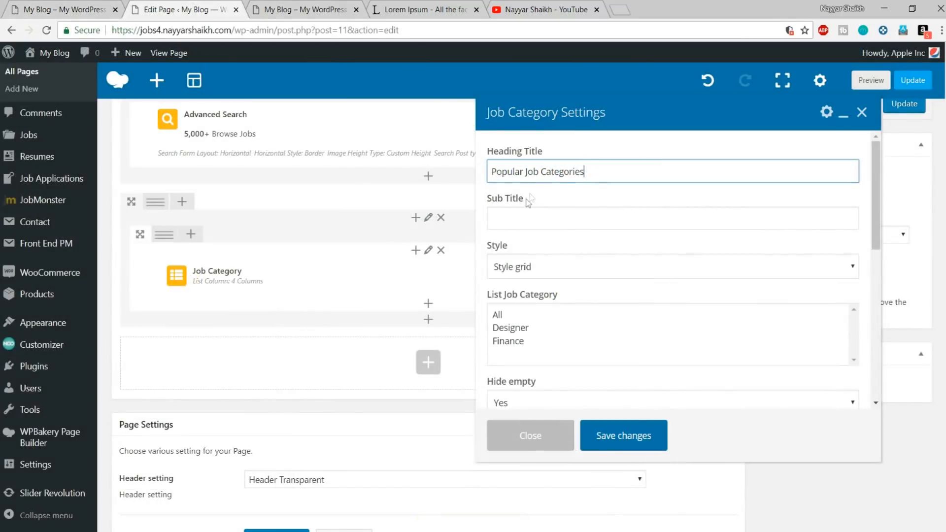
pyautogui.write('<b>')
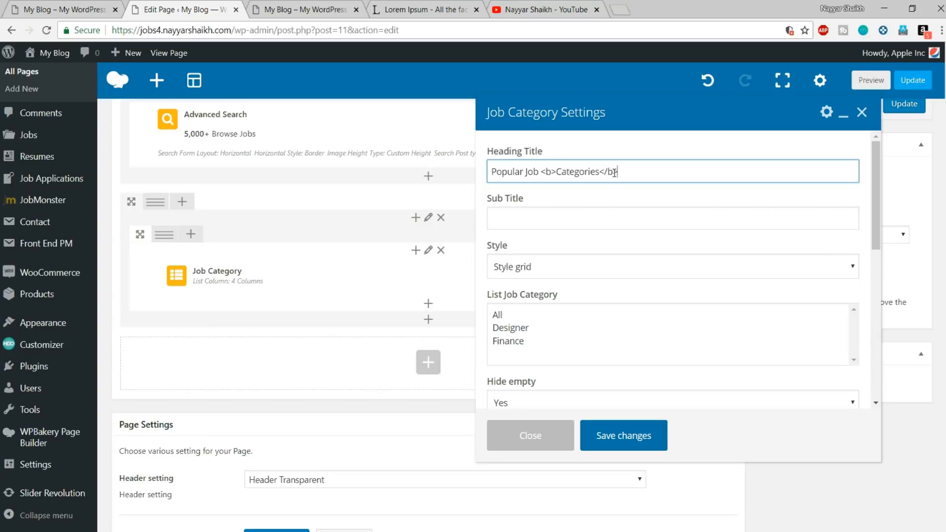
# Paste the reference flexibility sentence as the Job Category subtitle
pyautogui.hotkey('ctrl', 'shift', 'Tab')
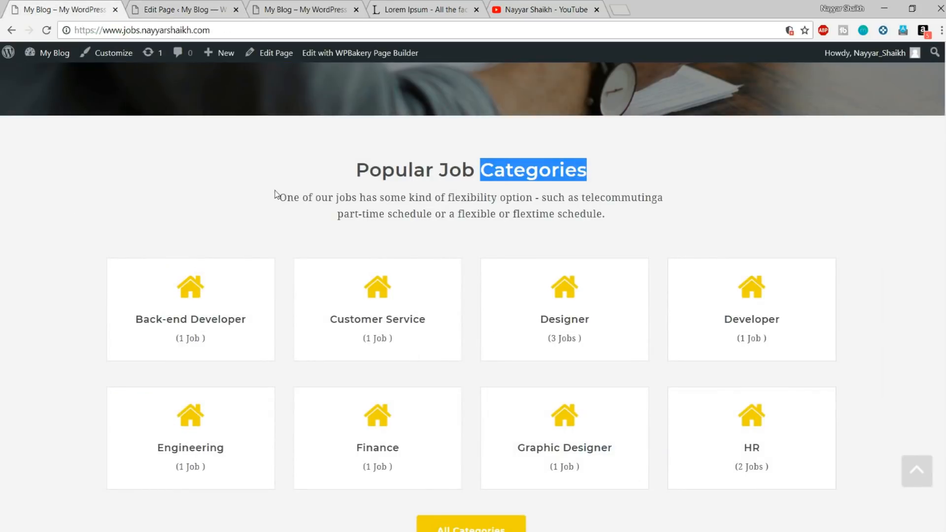
pyautogui.moveTo(274, 194); pyautogui.dragTo(630, 227)
pyautogui.click(330, 9)
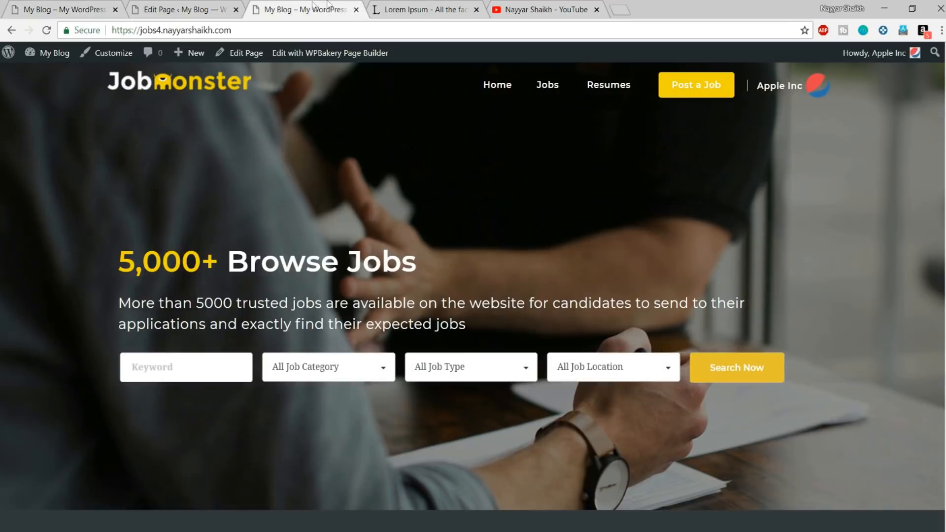
pyautogui.click(182, 8)
pyautogui.click(565, 217)
pyautogui.hotkey('ctrl', 'v')
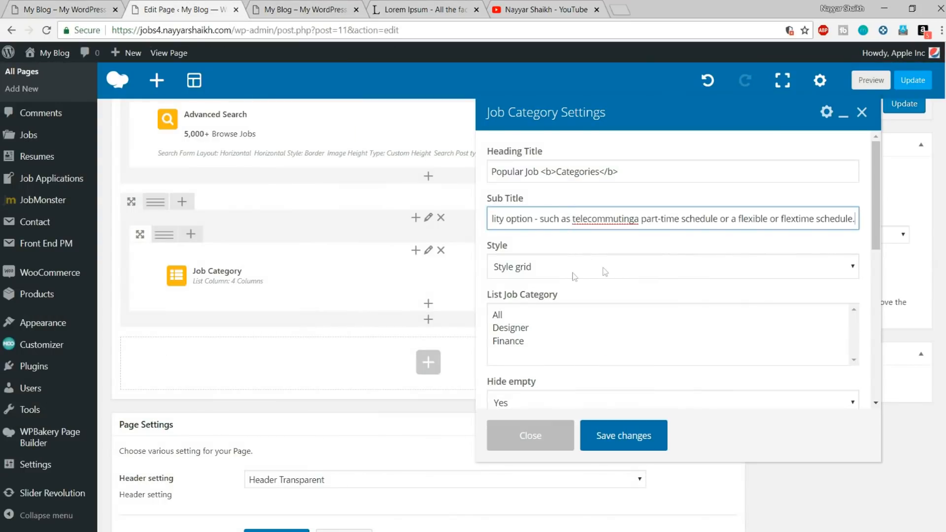
pyautogui.scroll(-1, 619, 257)
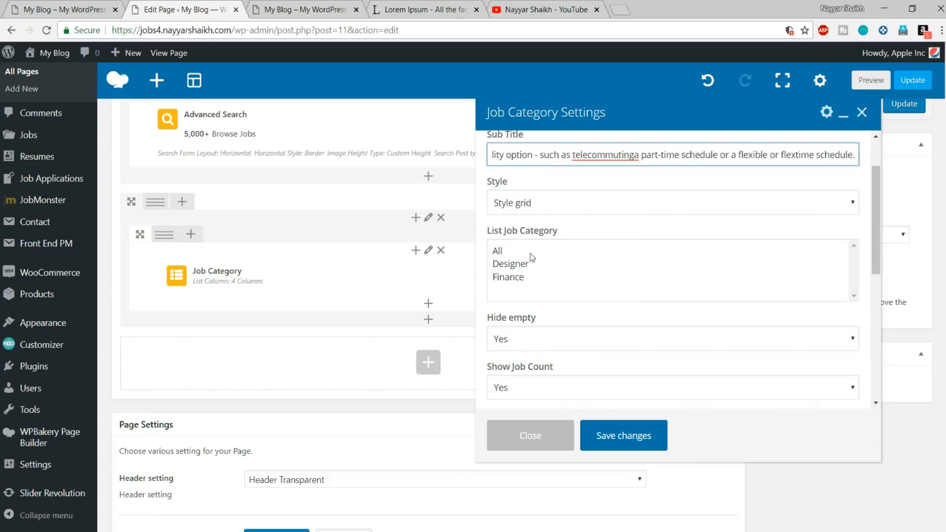
# Show All job categories, set hide empty to No, and limit the list to 8
pyautogui.click(500, 251)
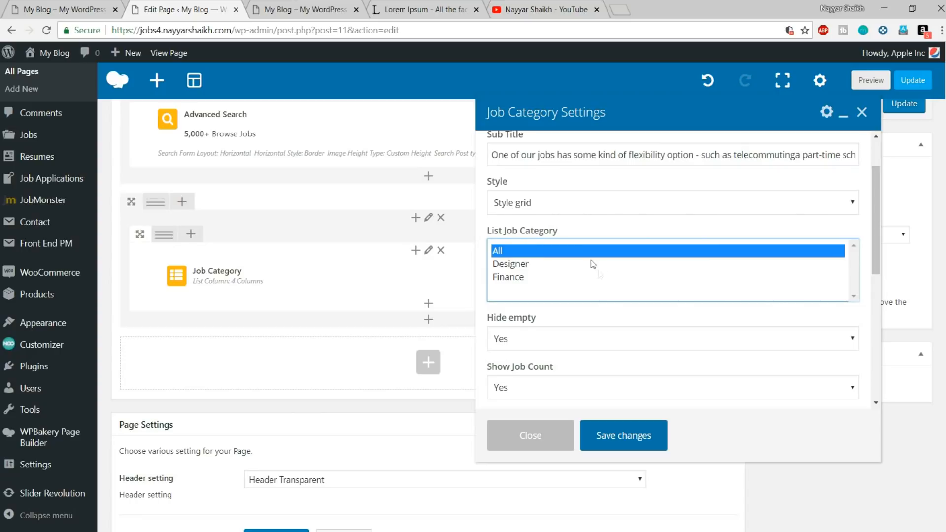
pyautogui.scroll(-1, 523, 290)
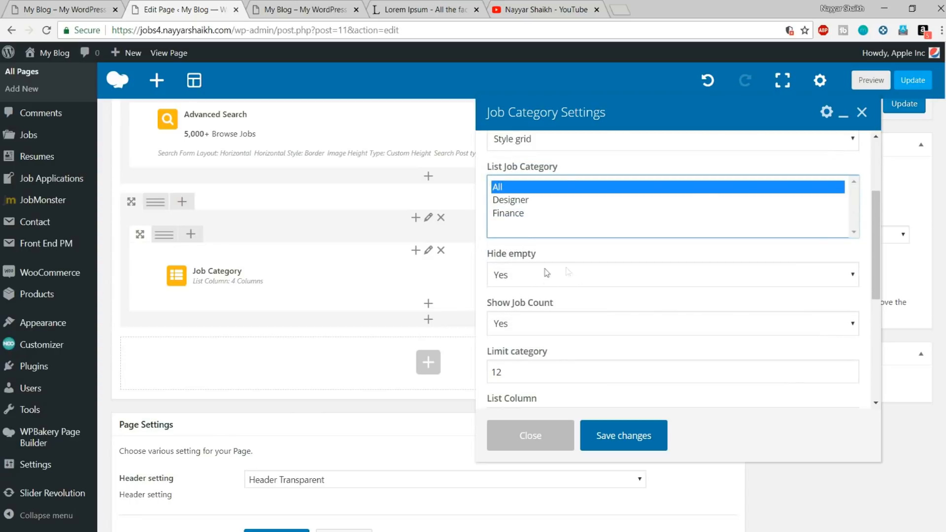
pyautogui.click(545, 272)
pyautogui.click(539, 302)
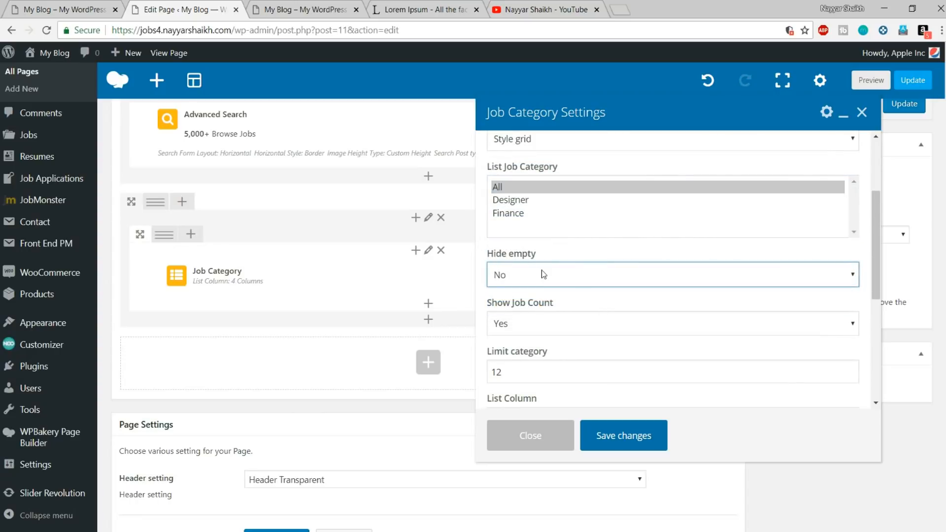
pyautogui.scroll(-1, 626, 308)
pyautogui.click(544, 213)
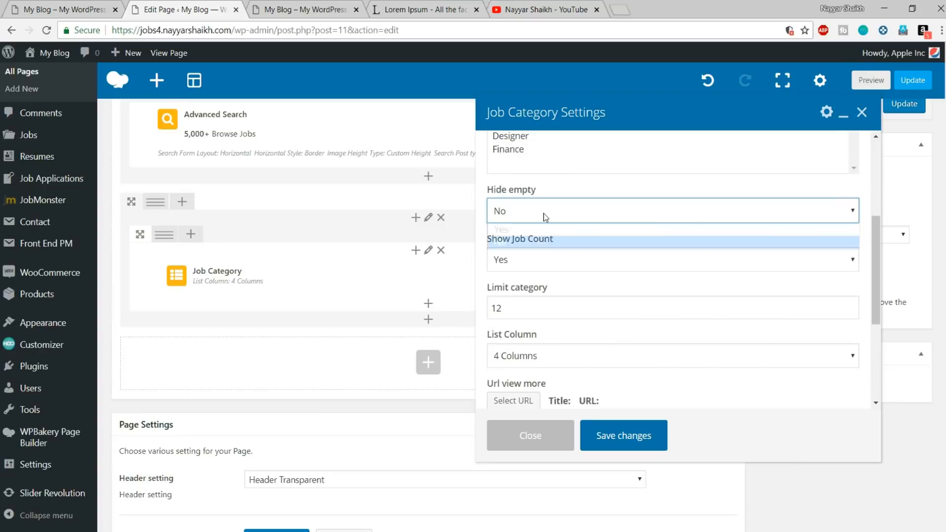
pyautogui.click(546, 243)
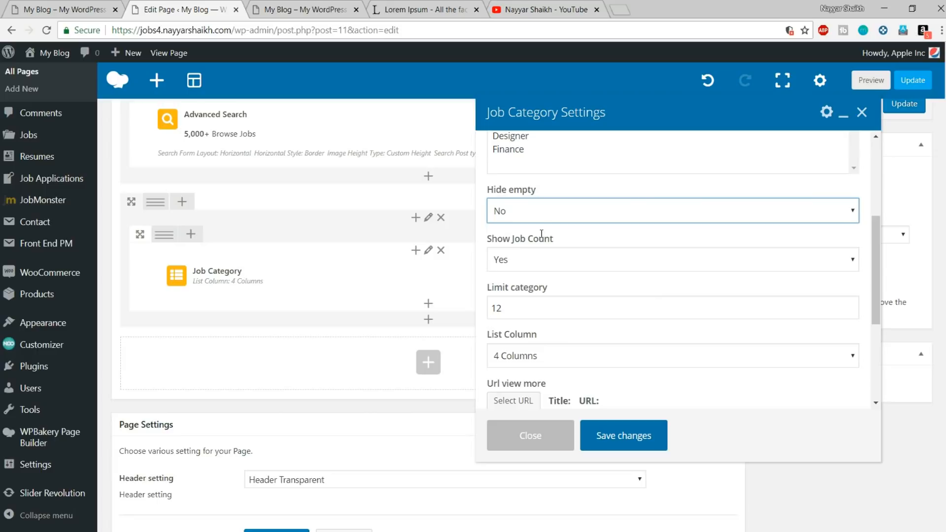
pyautogui.scroll(2, 586, 241)
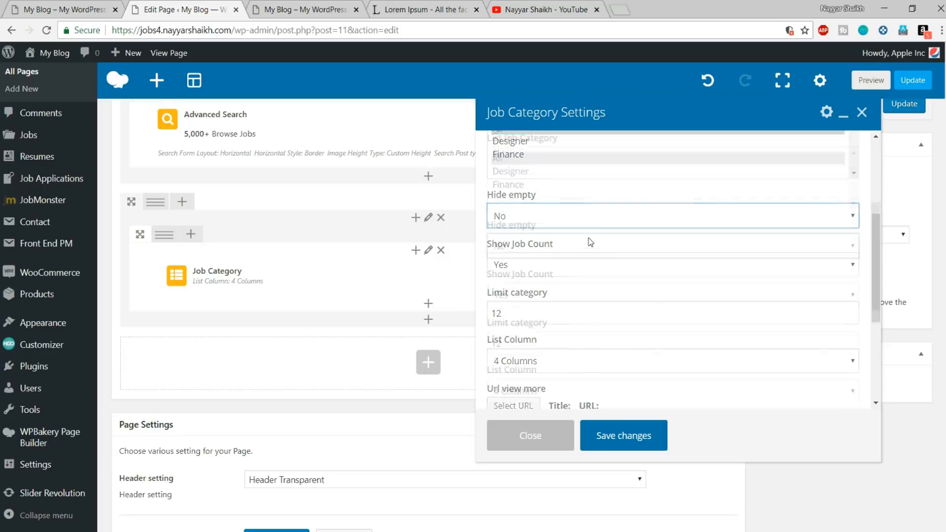
pyautogui.scroll(-1, 606, 256)
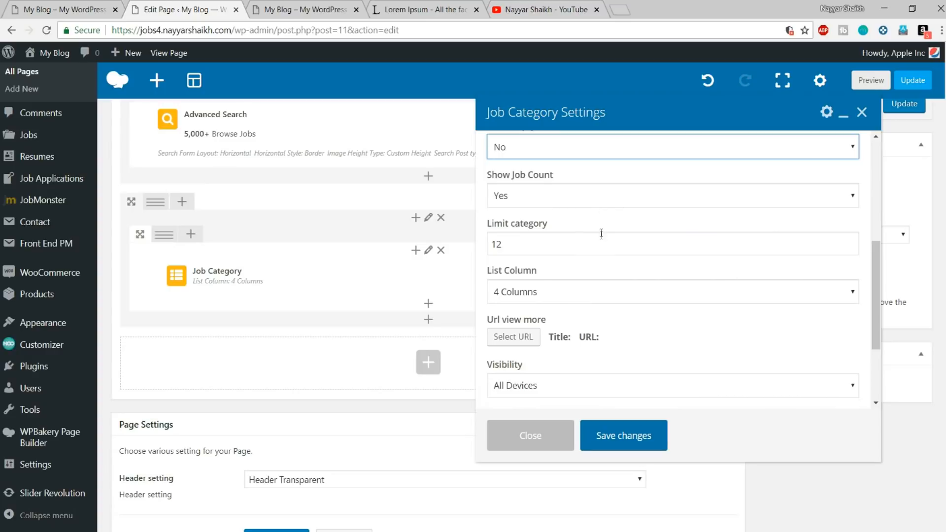
pyautogui.doubleClick(574, 246)
pyautogui.write('8')
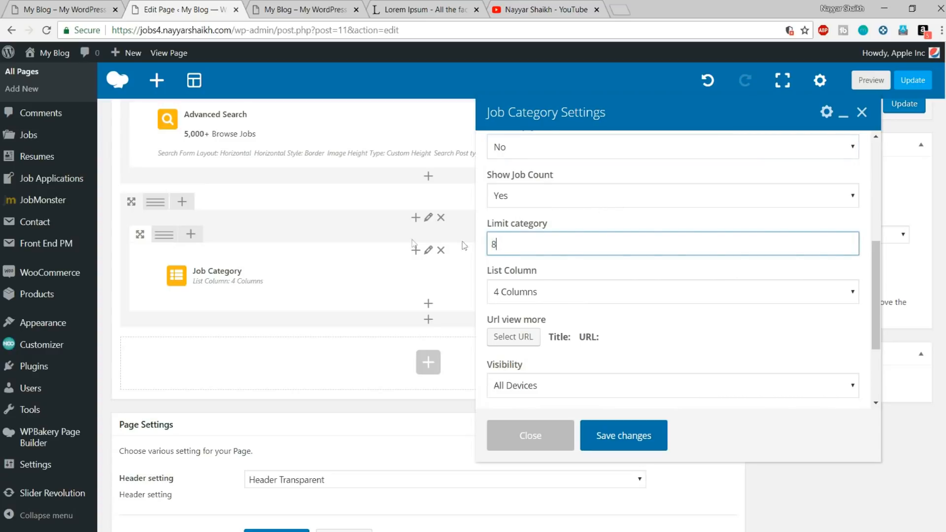
# Compare with the live page, then save the Popular Job Categories element settings
pyautogui.click(56, 5)
pyautogui.scroll(-2, 194, 228)
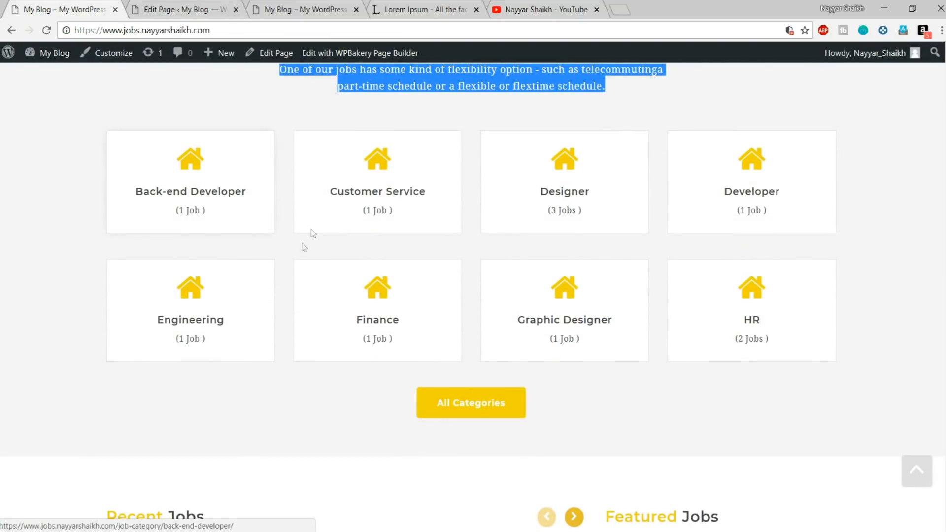
pyautogui.click(196, 6)
pyautogui.scroll(-2, 654, 262)
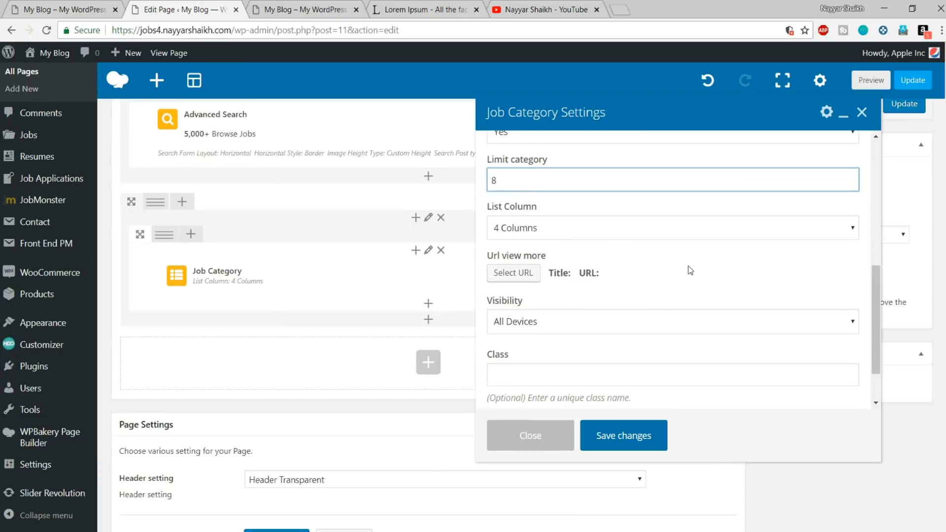
pyautogui.scroll(-2, 685, 272)
pyautogui.scroll(-2, 635, 279)
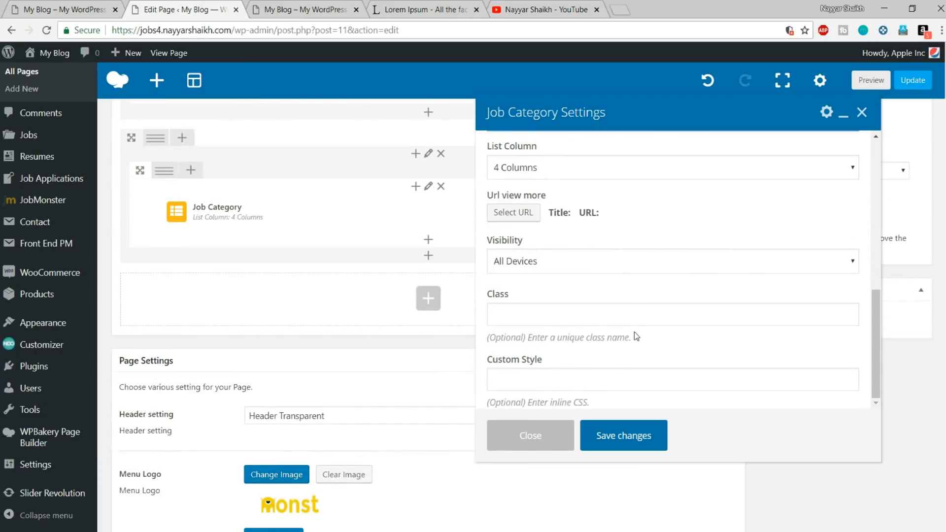
pyautogui.scroll(10, 634, 337)
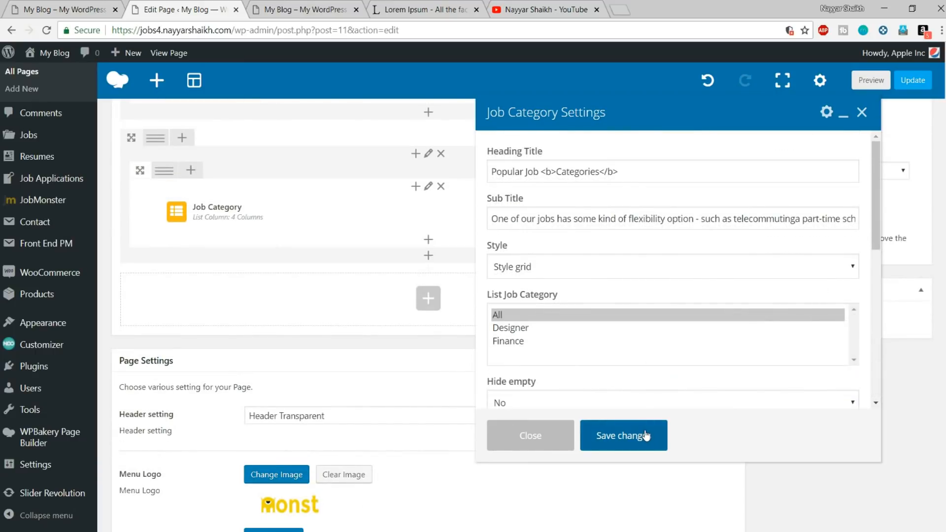
pyautogui.click(646, 435)
# Update the Home page and reload the live JobMonster site
pyautogui.scroll(1, 655, 365)
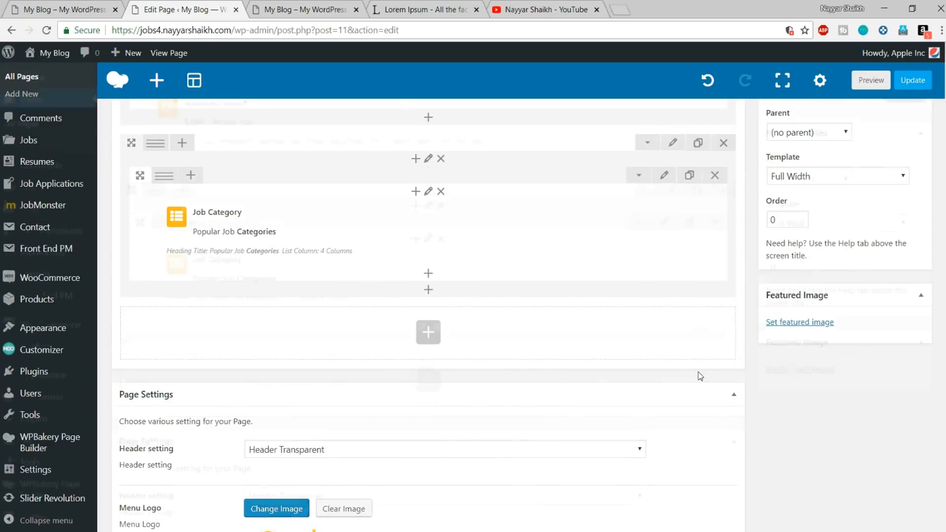
pyautogui.click(912, 81)
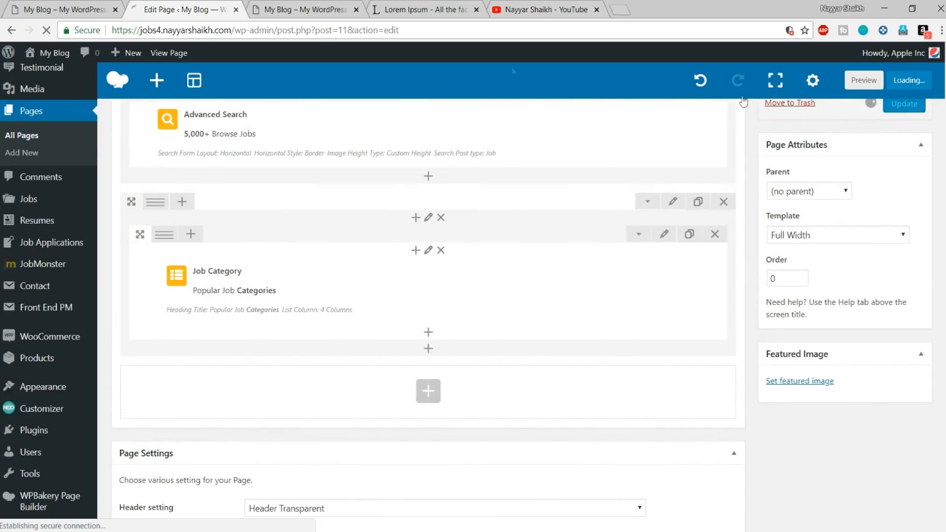
pyautogui.click(305, 10)
pyautogui.click(46, 30)
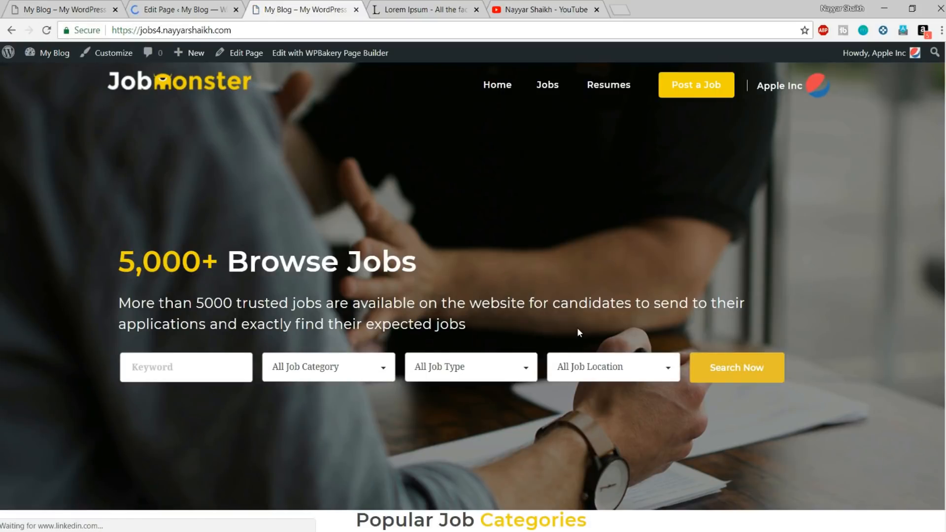
# Compare the live Popular Job Categories section with the reference demo site
pyautogui.scroll(-7, 577, 330)
pyautogui.scroll(4, 577, 330)
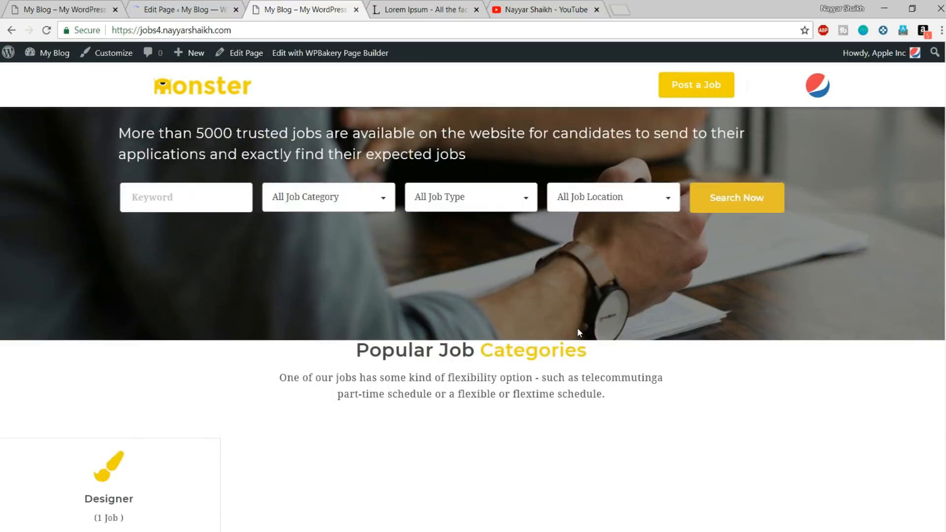
pyautogui.scroll(-1, 577, 327)
pyautogui.moveTo(339, 297); pyautogui.dragTo(656, 354)
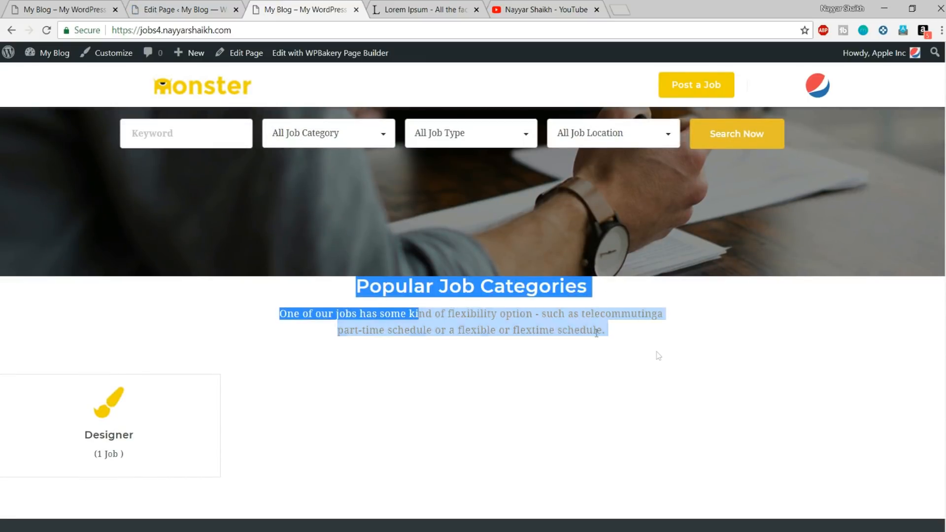
pyautogui.hotkey('ctrl', '1')
pyautogui.scroll(4, 378, 358)
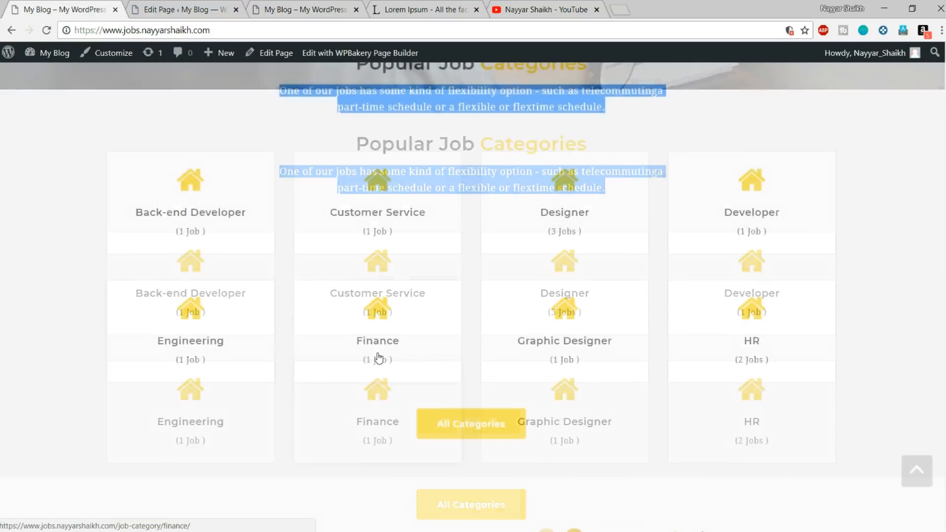
pyautogui.scroll(-4, 379, 358)
pyautogui.click(84, 432)
pyautogui.scroll(-1, 83, 432)
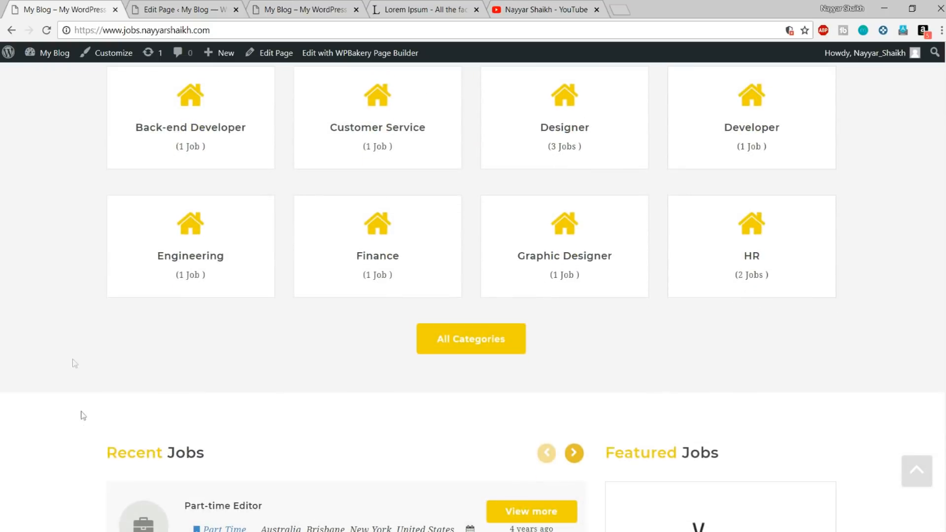
pyautogui.scroll(5, 552, 382)
pyautogui.scroll(-5, 500, 342)
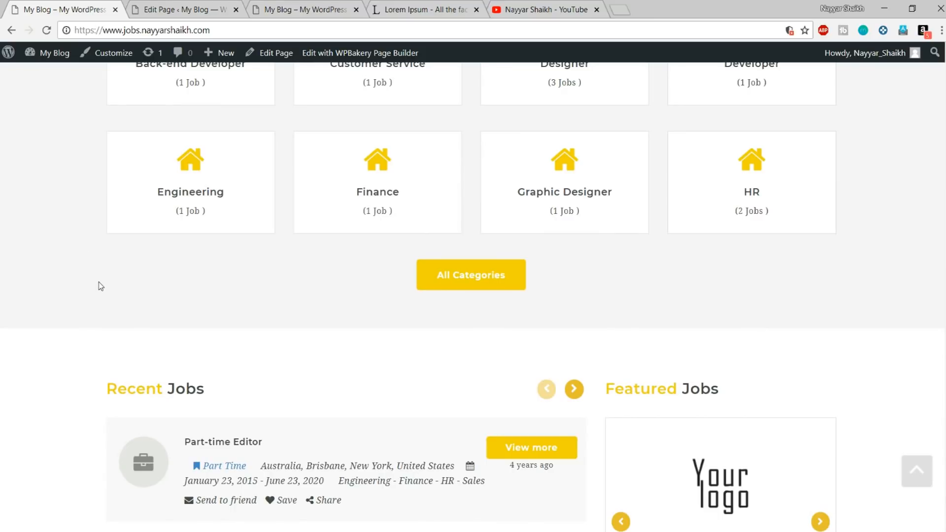
pyautogui.scroll(4, 111, 303)
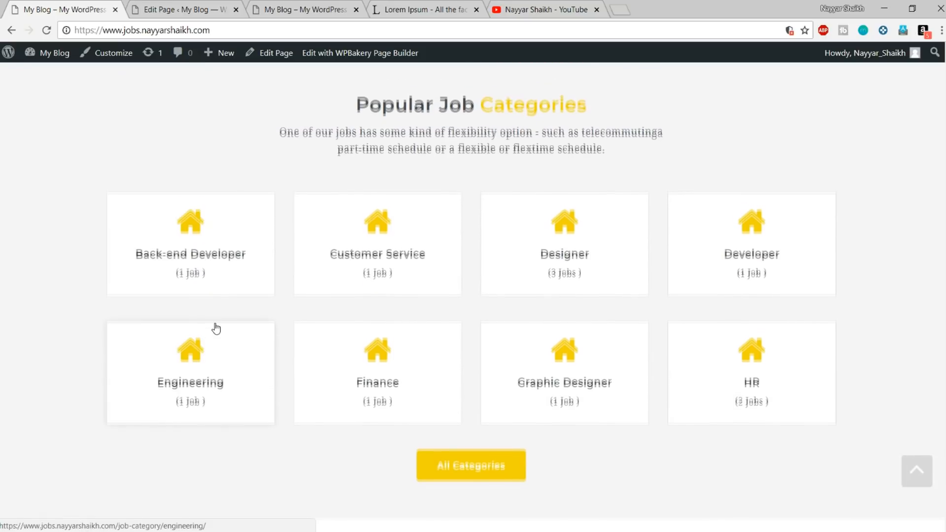
pyautogui.scroll(1, 177, 323)
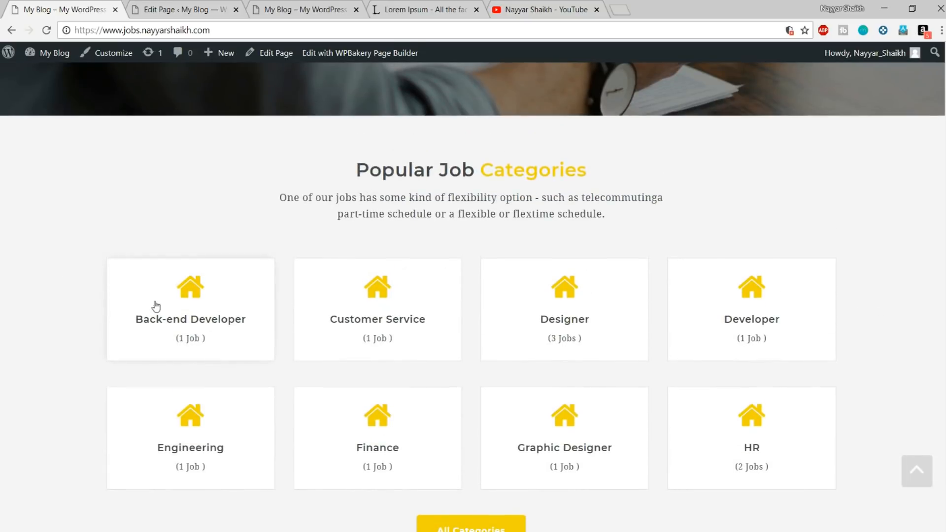
# Recheck the live JobMonster page, then return to the Home page editor
pyautogui.click(245, 6)
pyautogui.click(266, 6)
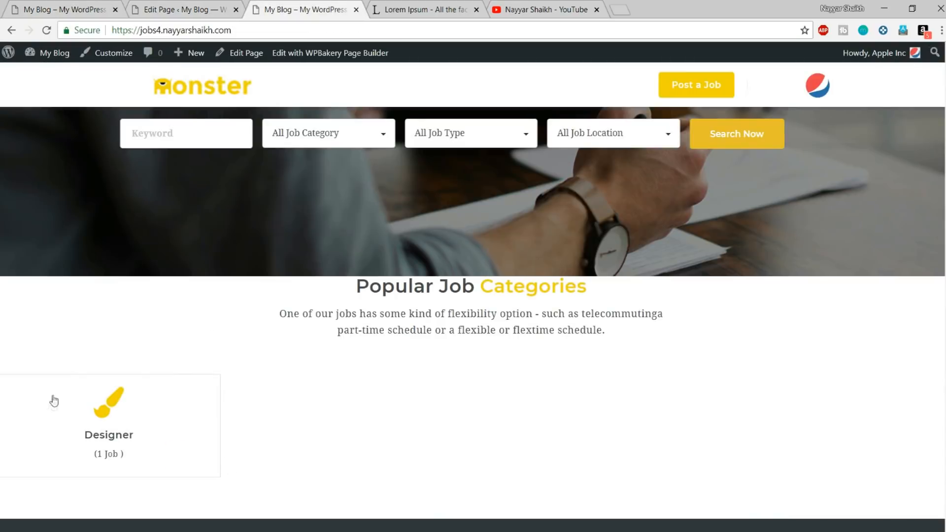
pyautogui.scroll(-3, 54, 400)
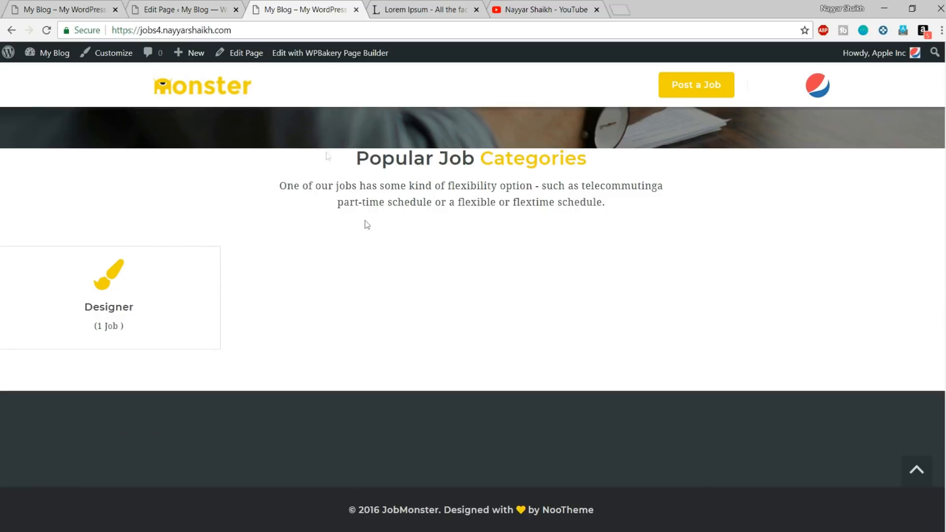
pyautogui.click(181, 6)
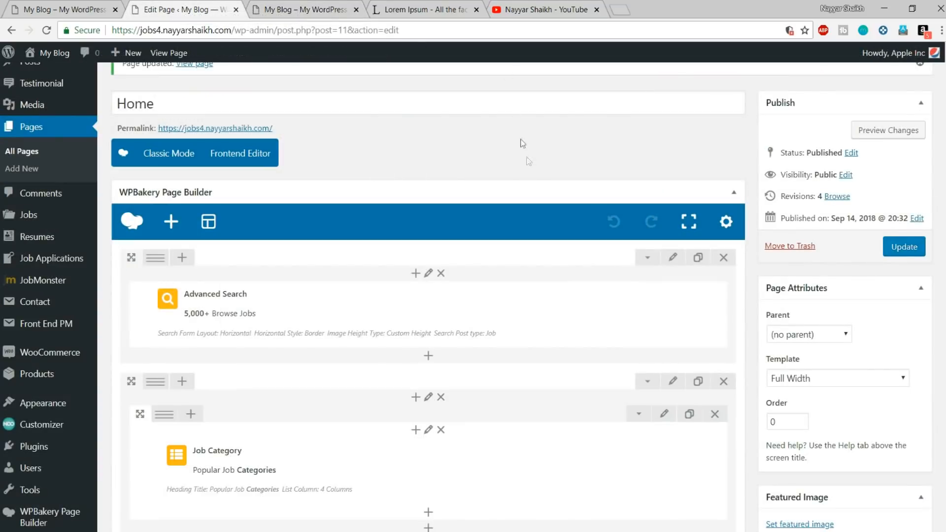
# Enable Has Container on the Job Category inner row
pyautogui.scroll(-3, 564, 235)
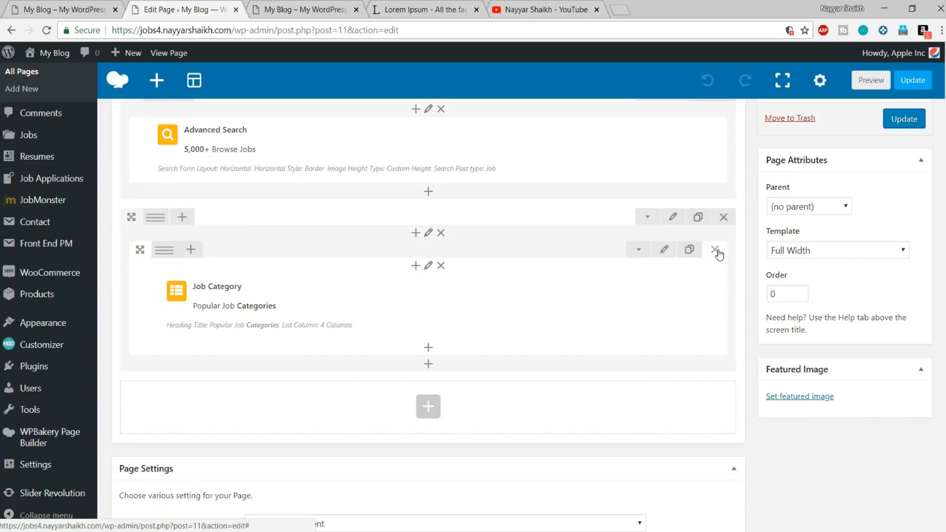
pyautogui.click(665, 253)
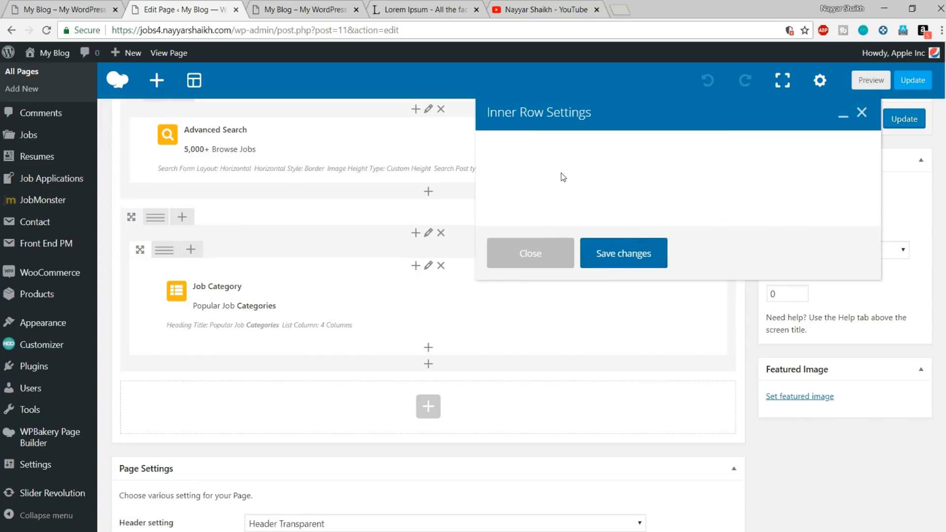
pyautogui.click(495, 197)
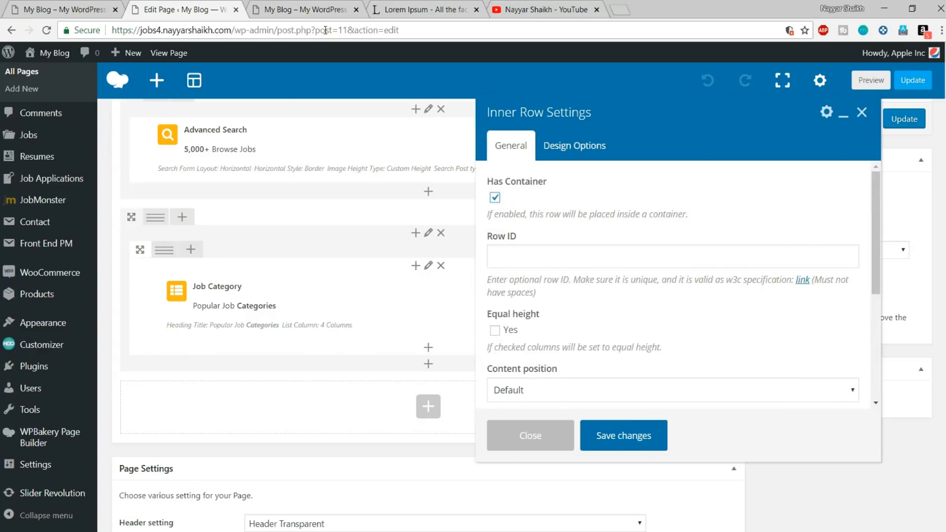
pyautogui.click(290, 6)
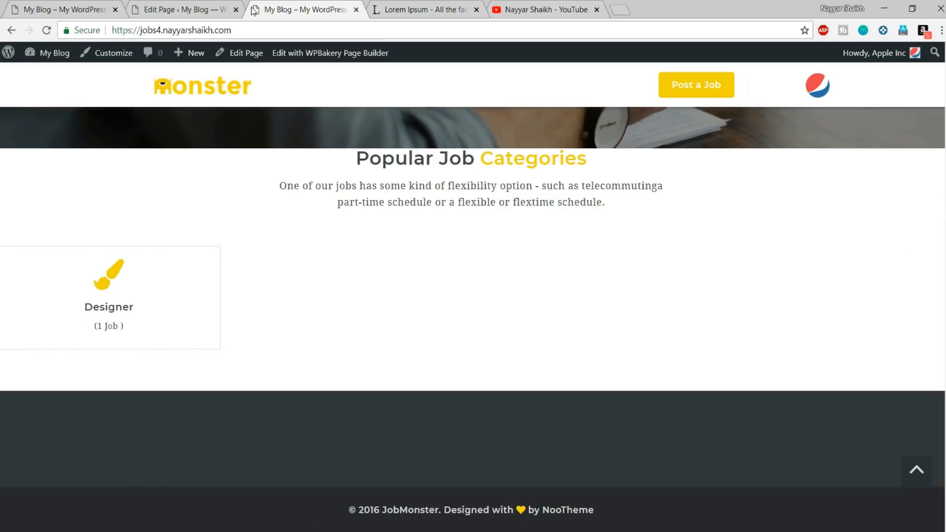
pyautogui.click(215, 7)
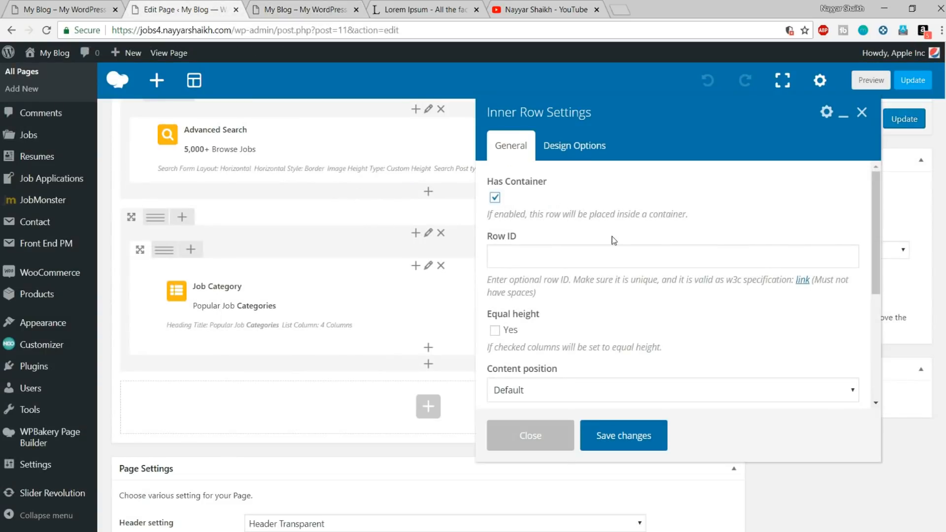
# Give the inner row 3% top and bottom padding and save it
pyautogui.click(581, 149)
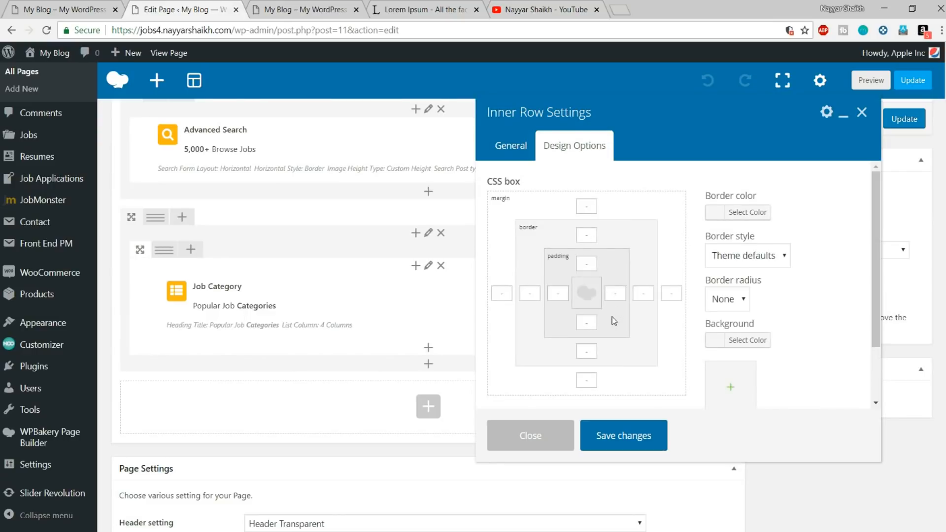
pyautogui.click(591, 265)
pyautogui.click(587, 323)
pyautogui.click(271, 6)
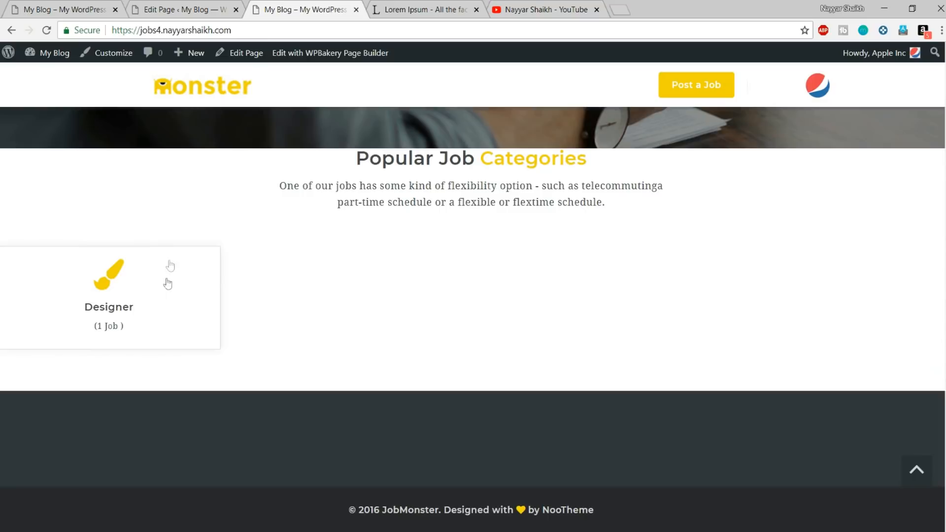
pyautogui.click(170, 9)
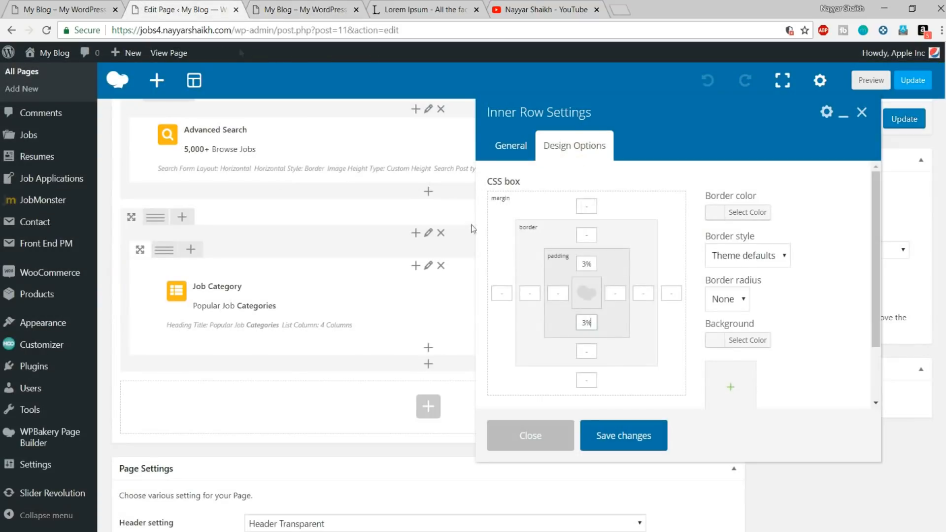
pyautogui.click(640, 437)
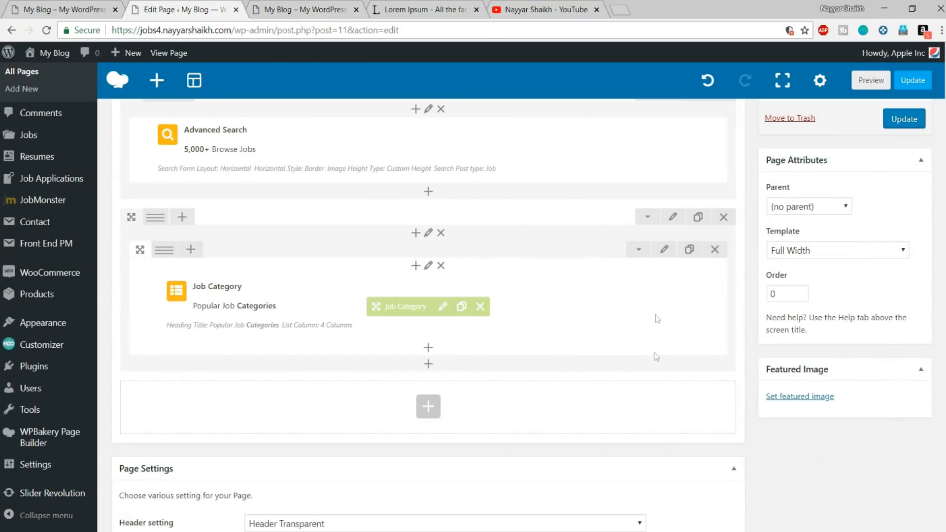
pyautogui.click(672, 217)
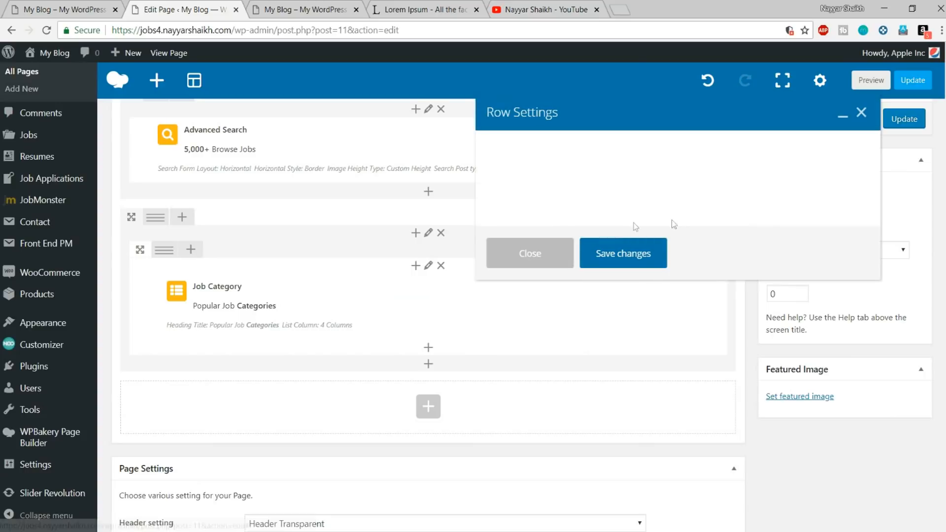
# Give the outer categories row a #f5f5f5 background, save it, and update the Home page
pyautogui.click(573, 156)
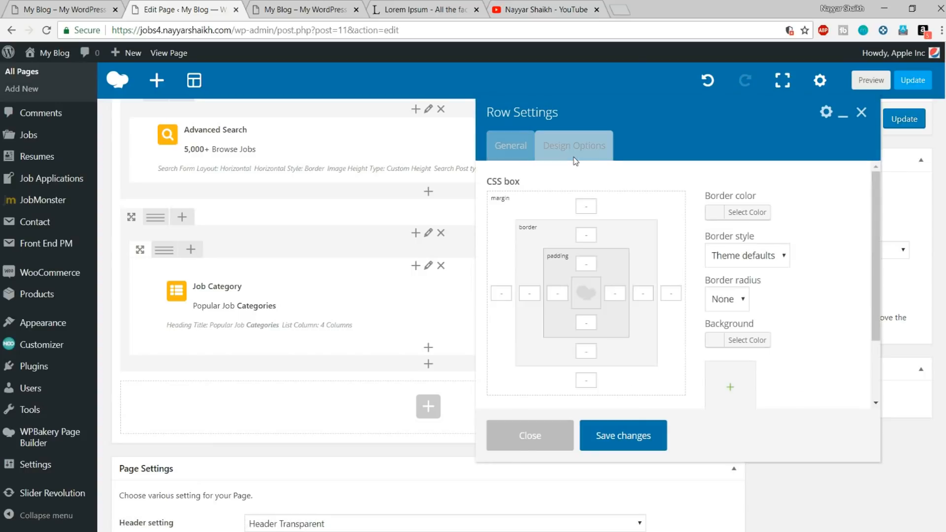
pyautogui.scroll(-1, 745, 337)
pyautogui.click(745, 284)
pyautogui.write('#f5f5f')
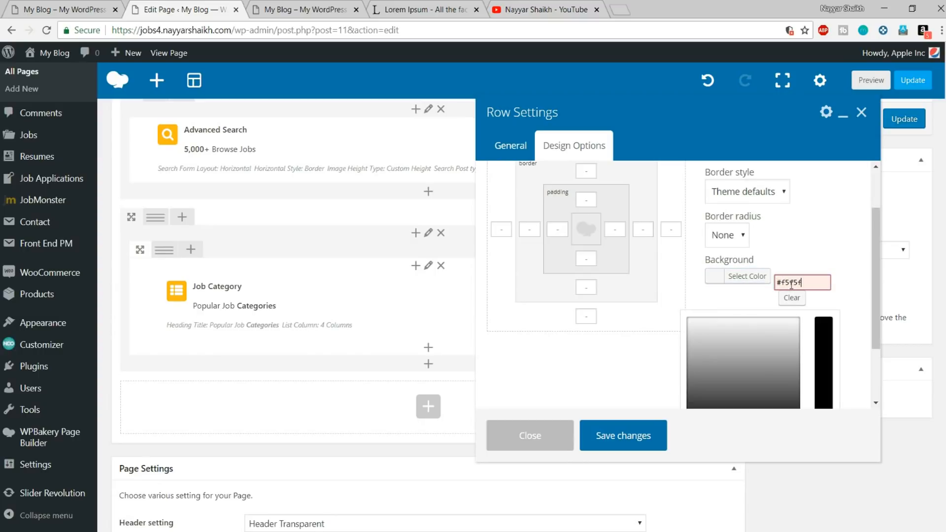
pyautogui.write('5')
pyautogui.click(741, 276)
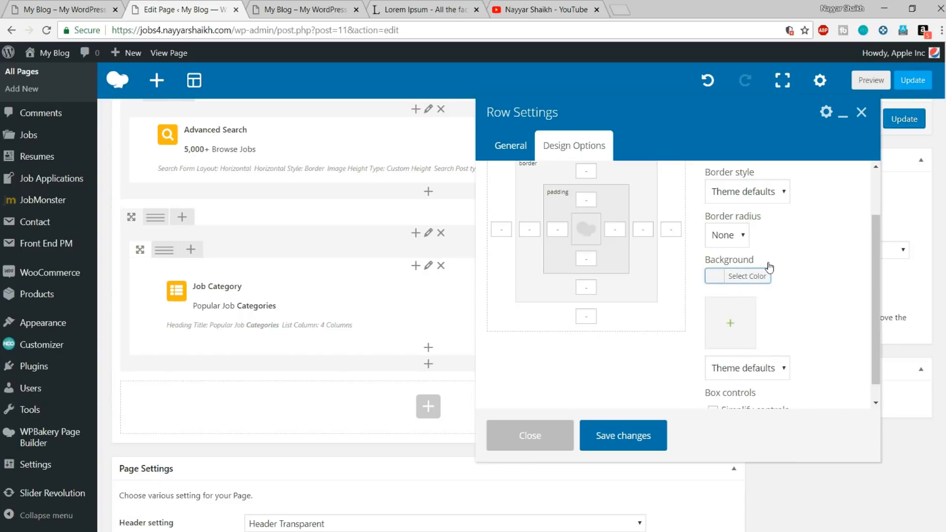
pyautogui.click(642, 440)
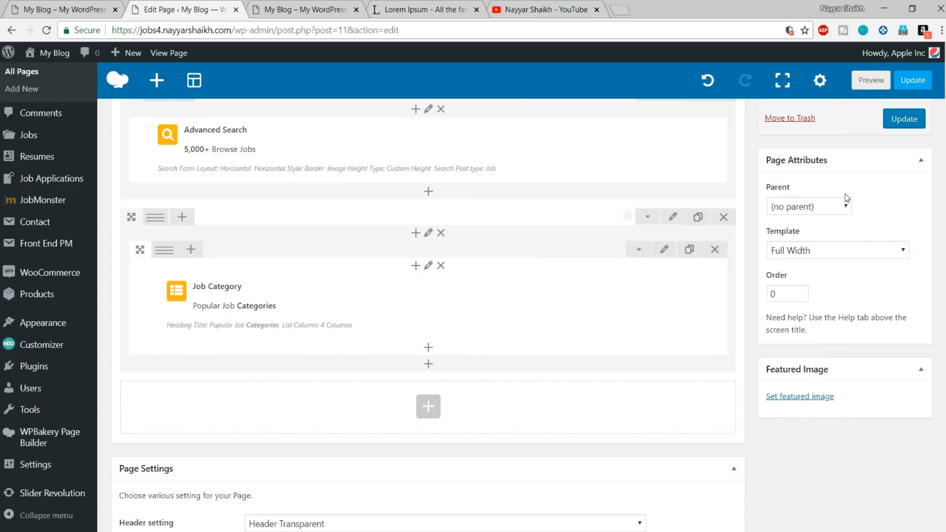
pyautogui.click(898, 124)
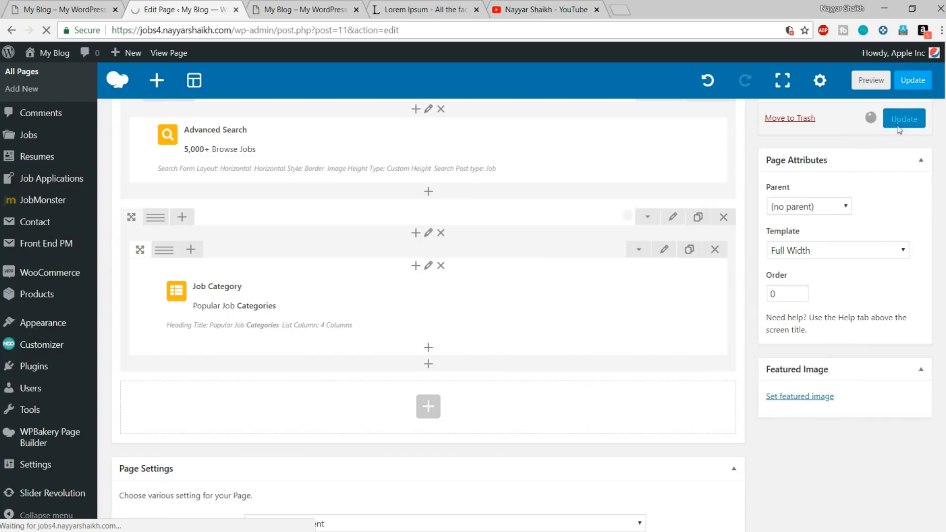
pyautogui.click(305, 9)
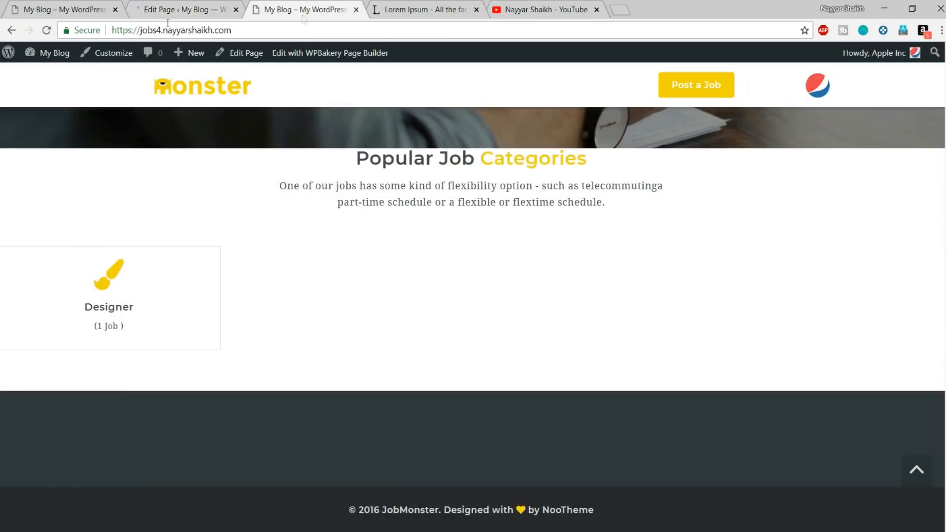
# Reload the live site and review its Recent Jobs heading before returning to the editor
pyautogui.click(47, 31)
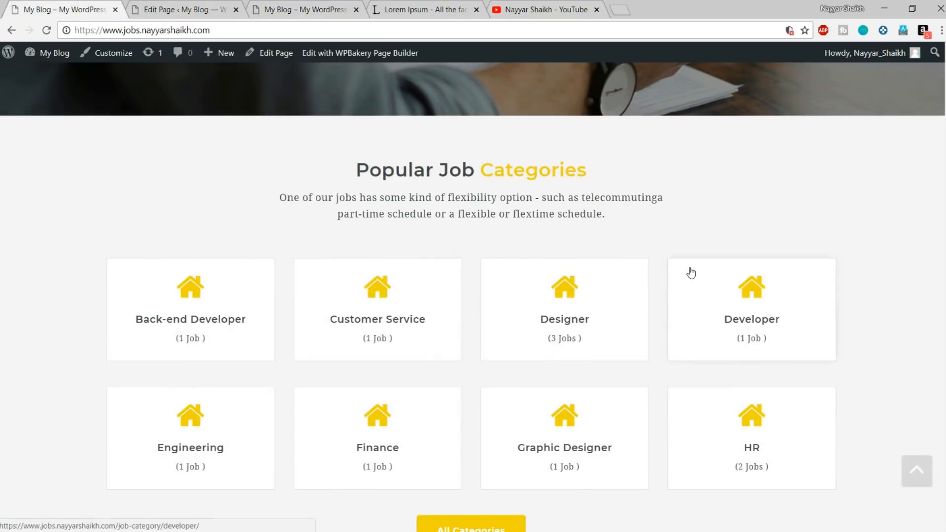
pyautogui.scroll(-9, 686, 280)
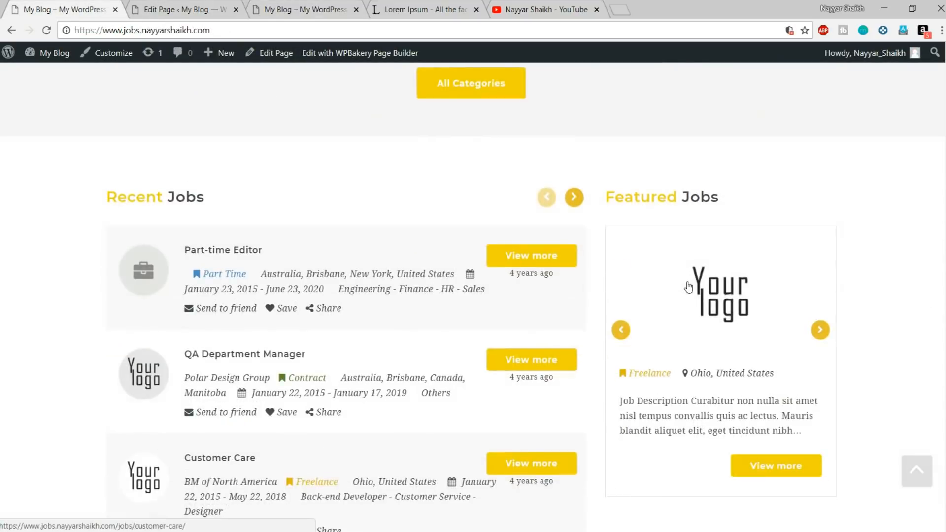
pyautogui.scroll(-1, 687, 284)
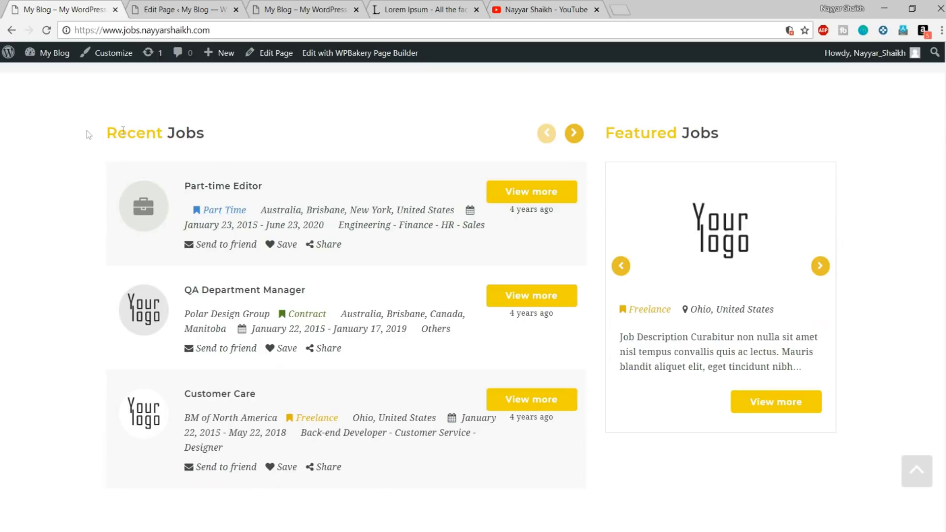
pyautogui.moveTo(88, 134); pyautogui.dragTo(377, 130)
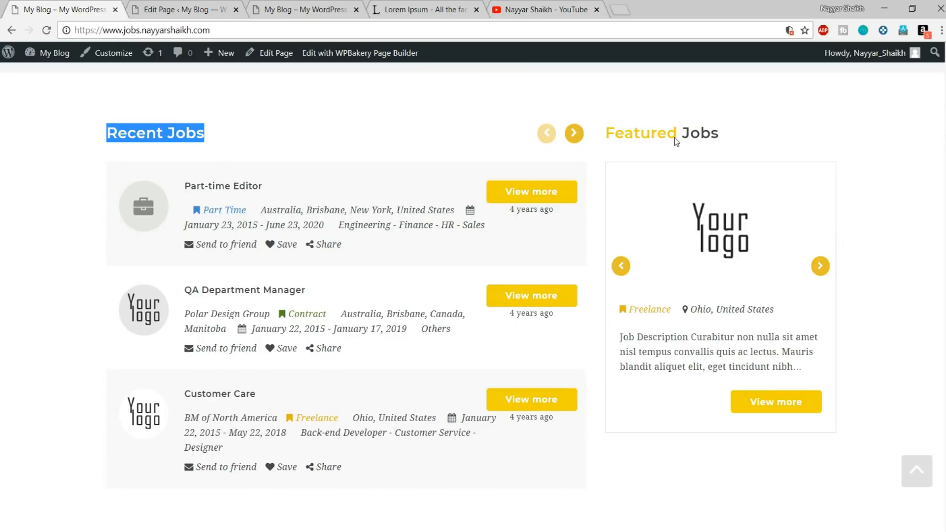
pyautogui.click(176, 10)
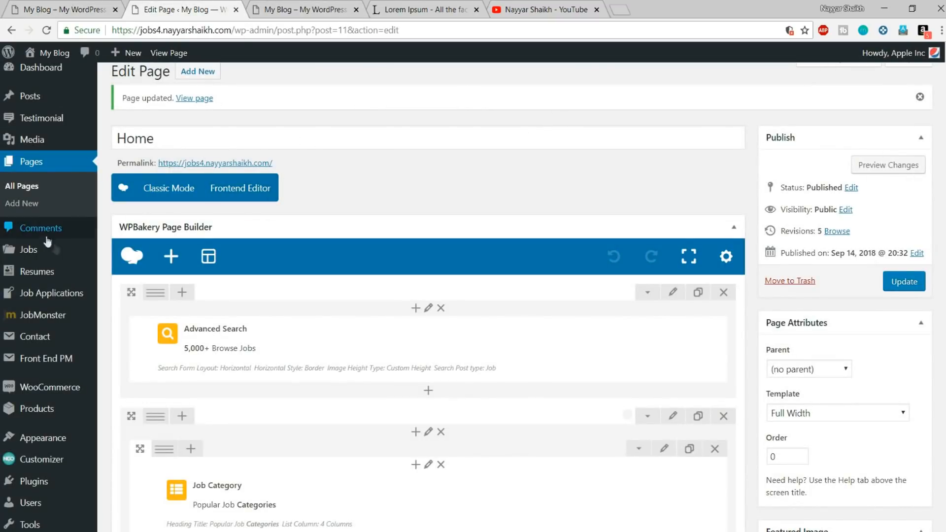
# Mark the Part-time Editor job as featured in a separate All Jobs tab
pyautogui.middleClick(29, 250)
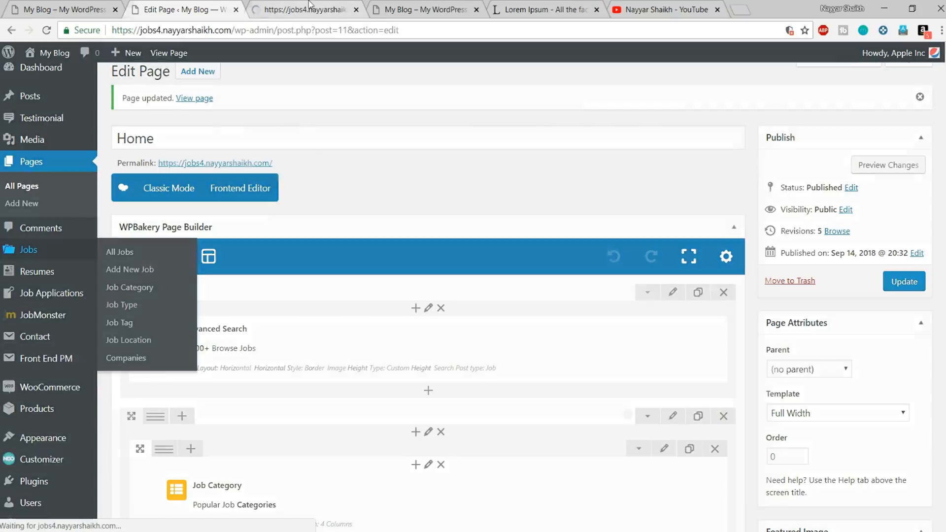
pyautogui.hotkey('ctrl', 'Tab')
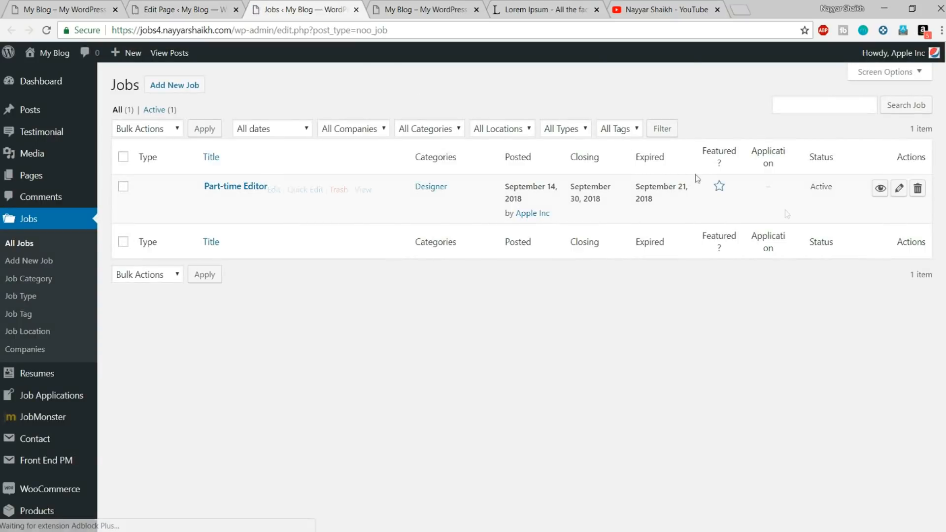
pyautogui.click(719, 187)
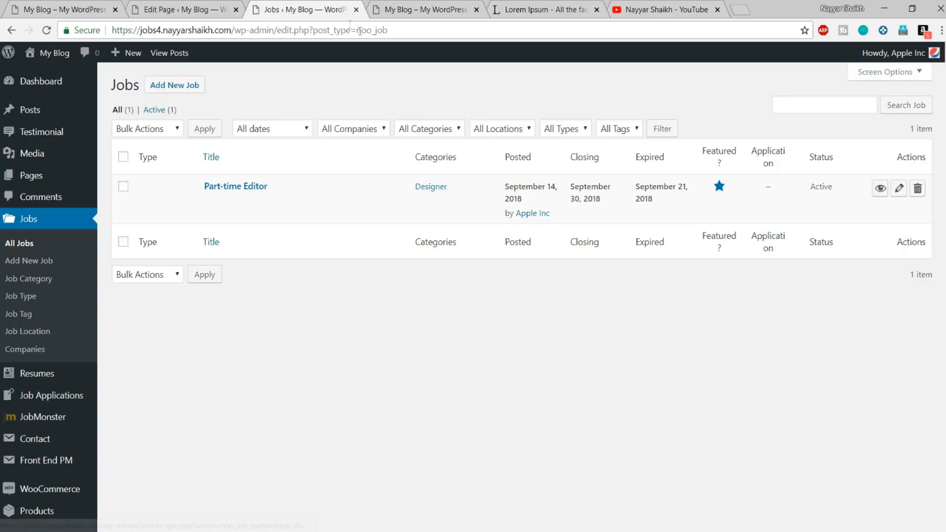
pyautogui.click(356, 9)
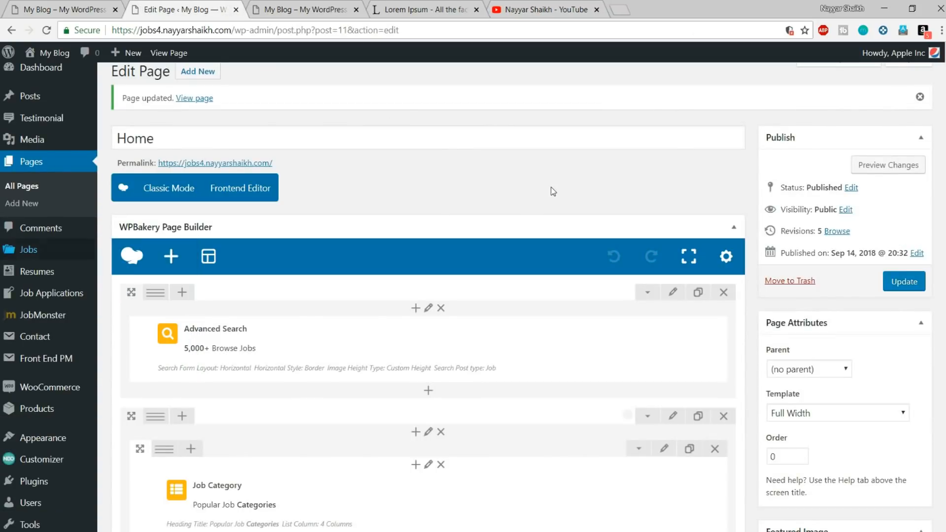
pyautogui.scroll(-3, 554, 190)
pyautogui.click(23, 4)
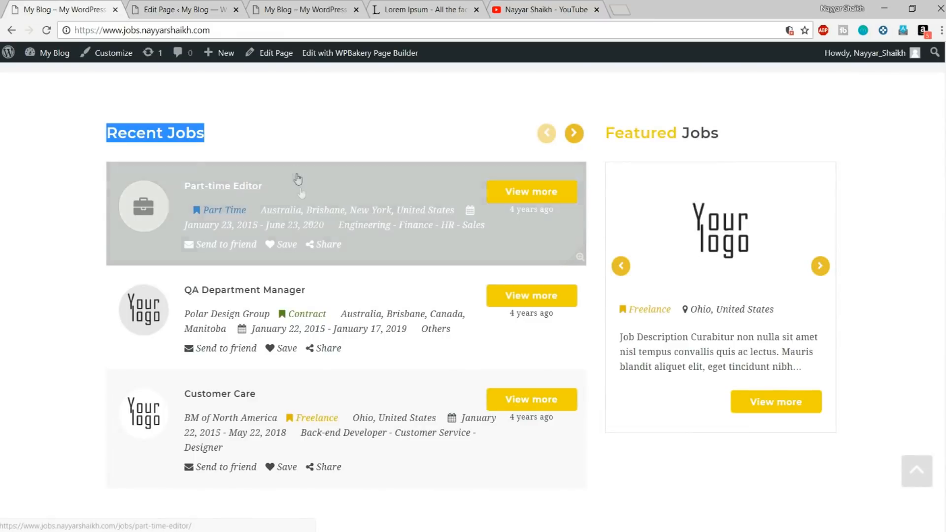
pyautogui.scroll(2, 291, 236)
pyautogui.scroll(-2, 562, 394)
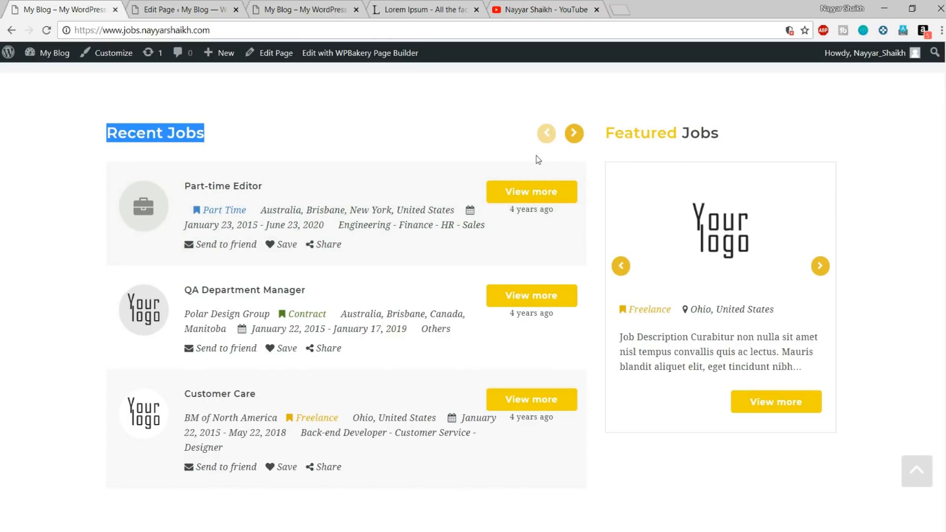
pyautogui.click(198, 10)
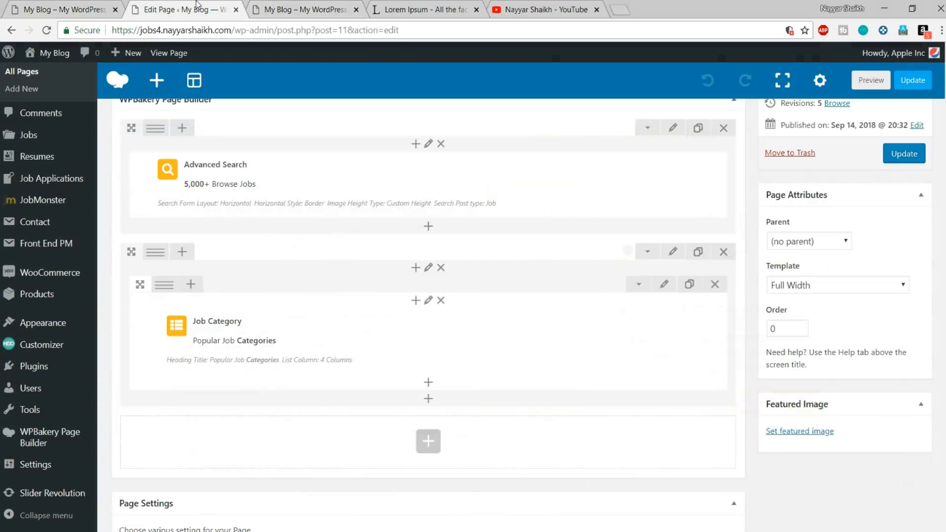
# Add a new Row below the categories section with an empty inner Row nested inside
pyautogui.scroll(-2, 468, 402)
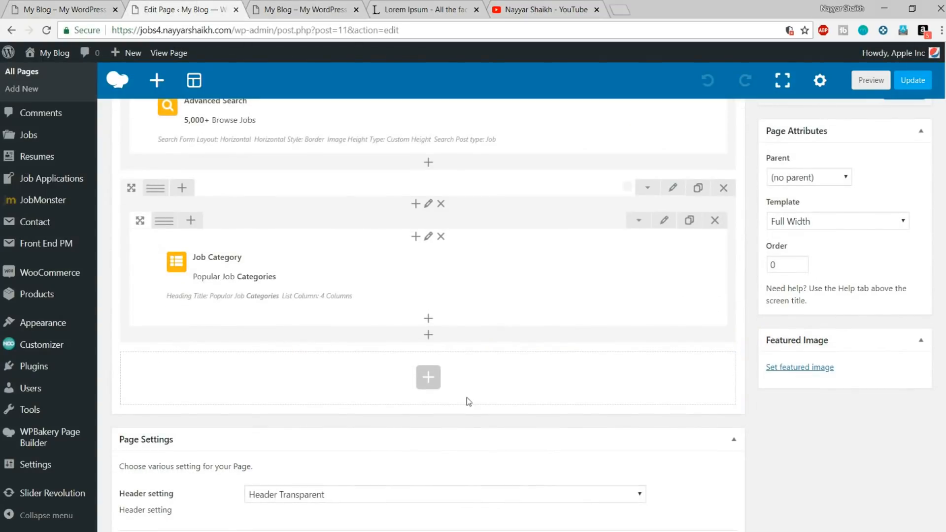
pyautogui.click(428, 377)
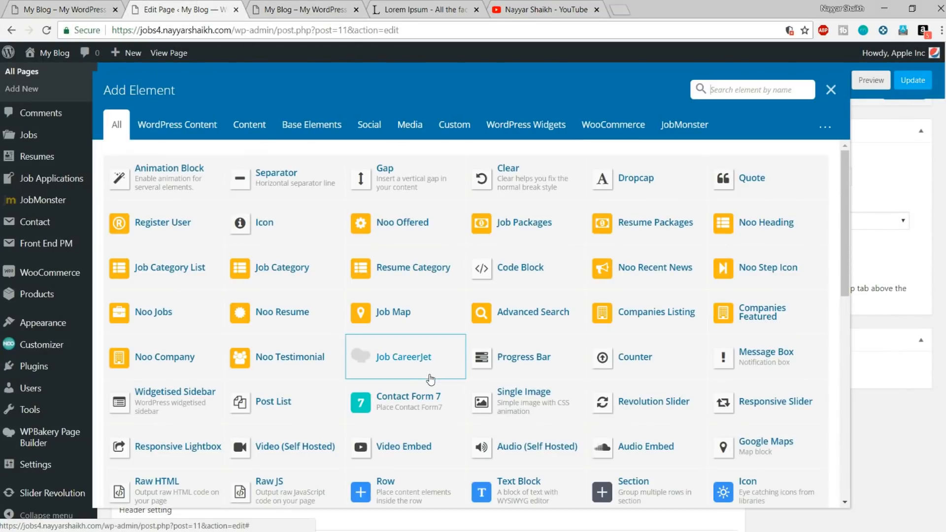
pyautogui.write('row')
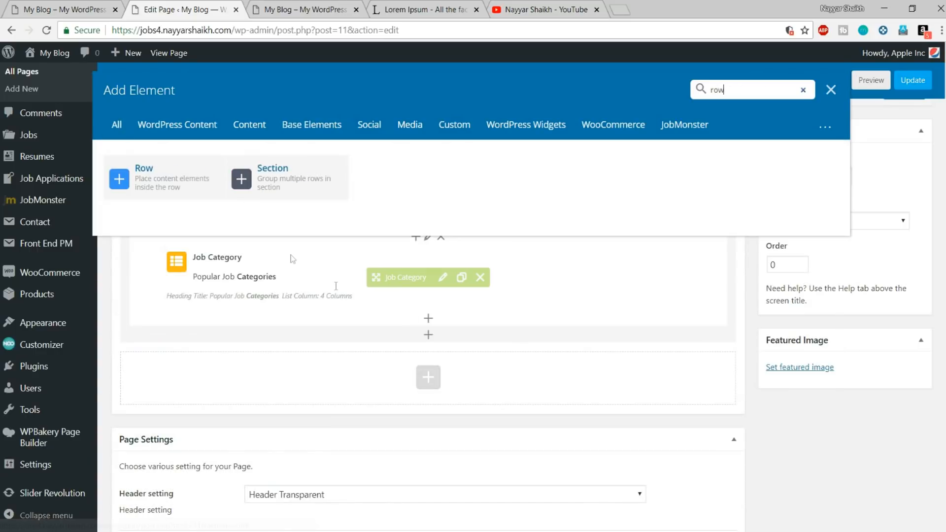
pyautogui.click(163, 165)
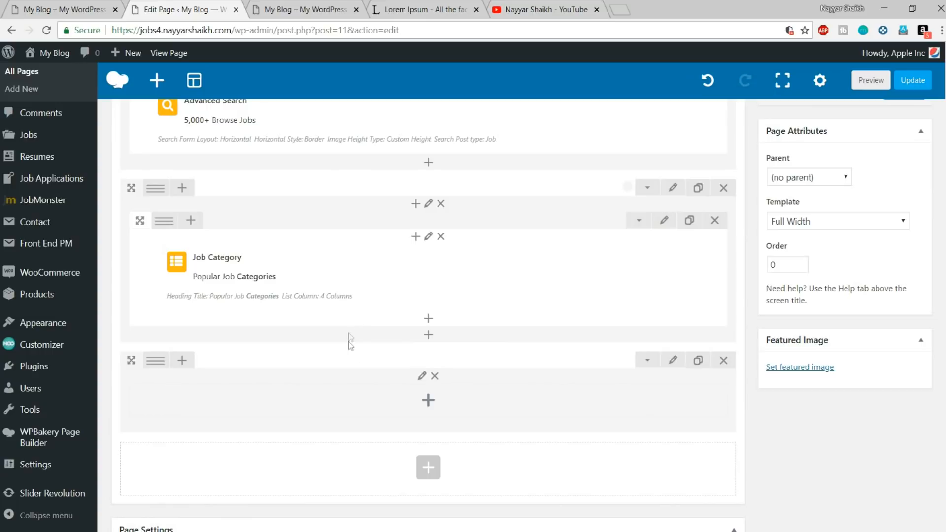
pyautogui.click(429, 402)
pyautogui.write('row')
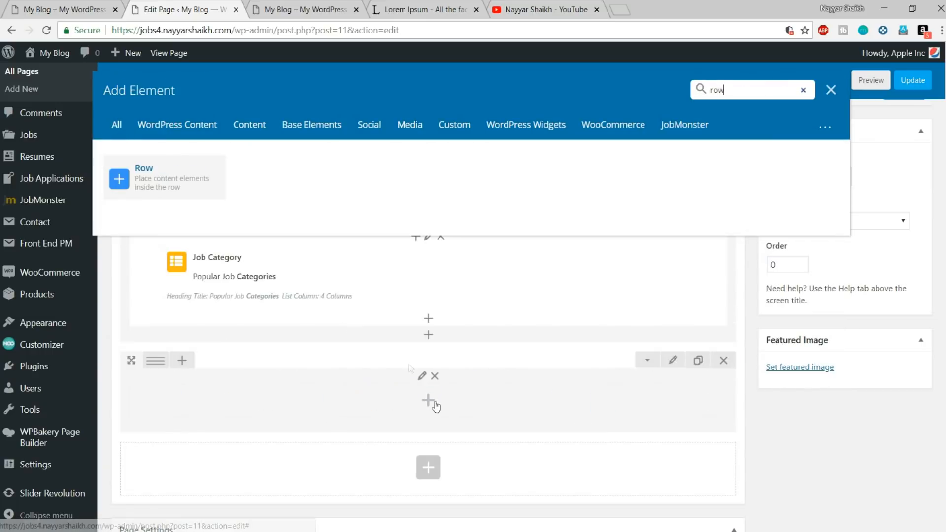
pyautogui.click(158, 200)
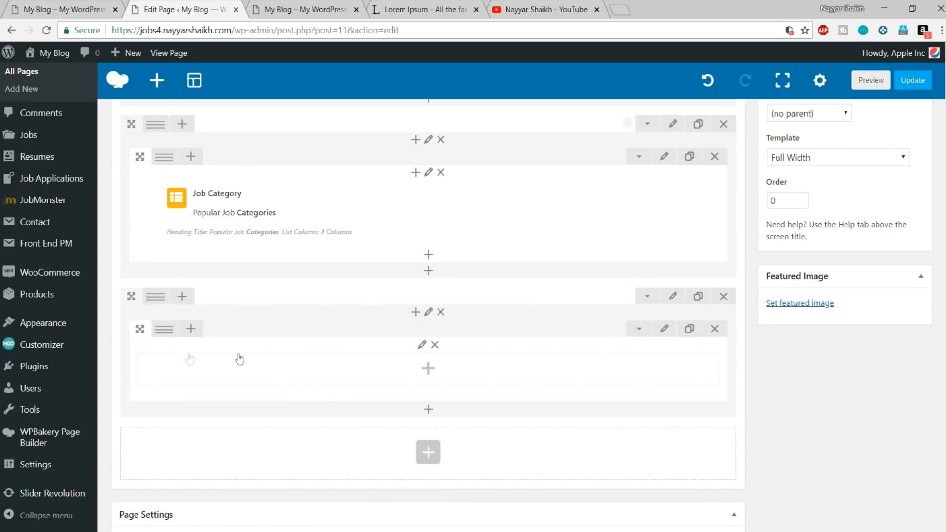
# Set the new inner row to a 2/3 + 1/3 column layout
pyautogui.moveTo(165, 331)
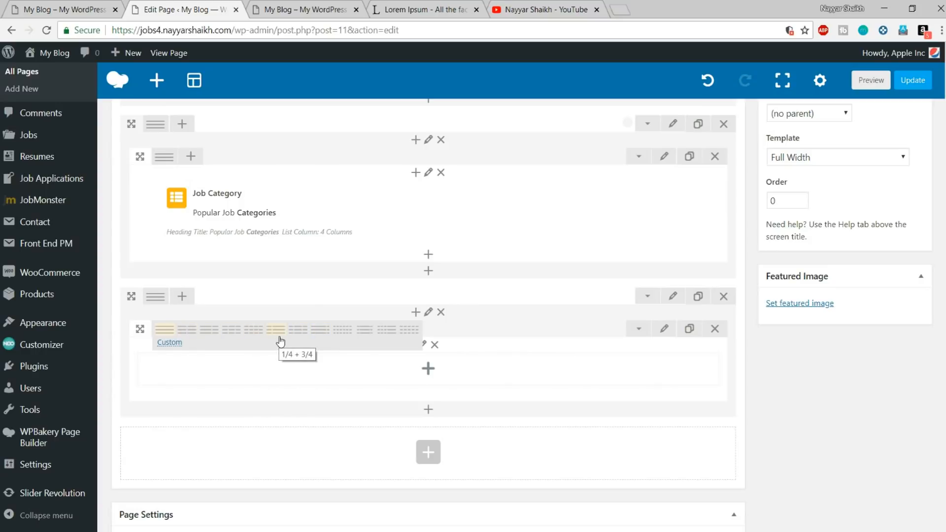
pyautogui.click(209, 329)
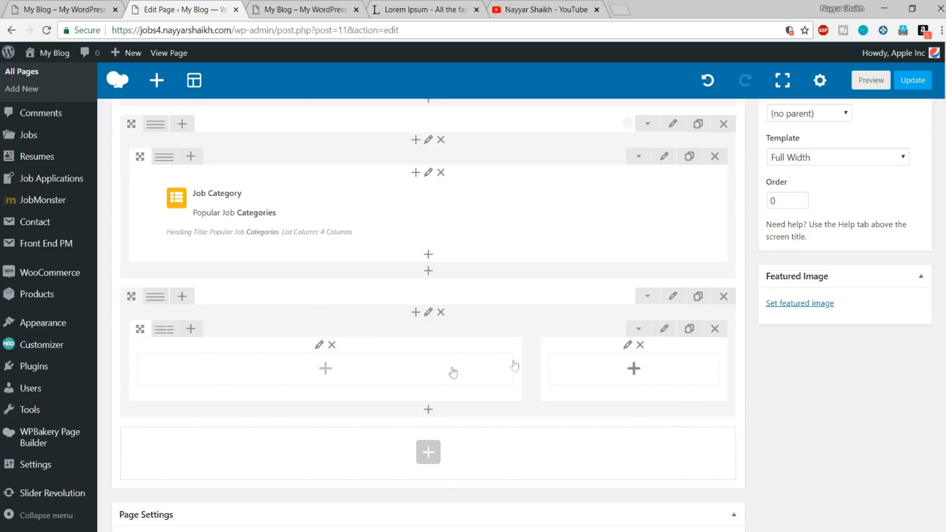
# Add a Noo Jobs element to the 2/3 column showing recent jobs
pyautogui.click(343, 368)
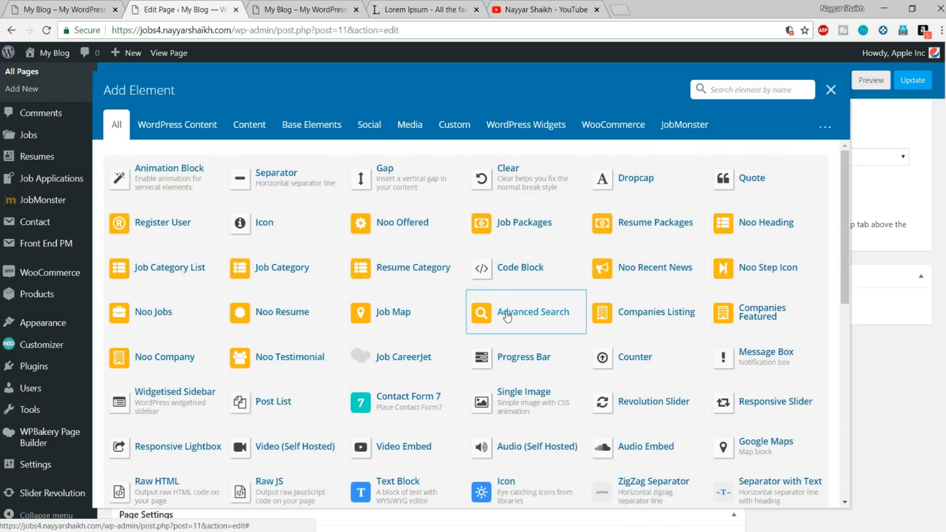
pyautogui.write('noo jobs')
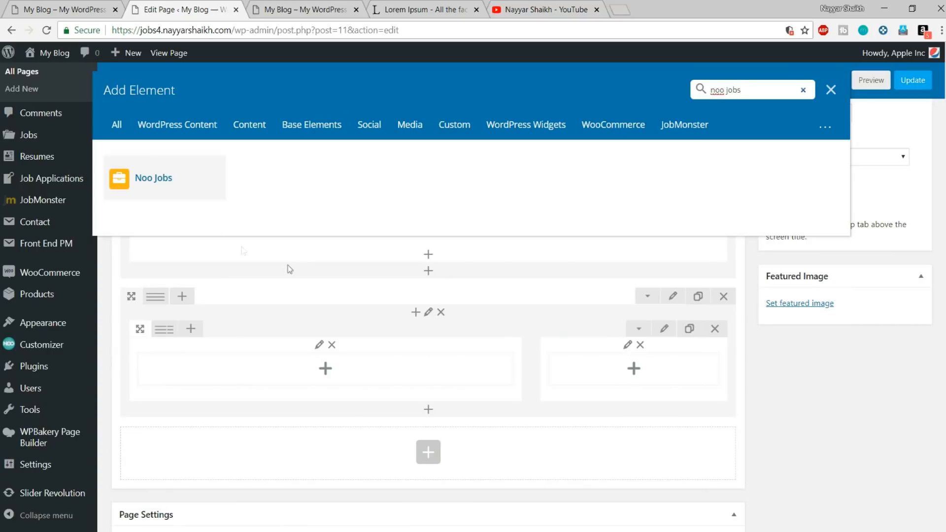
pyautogui.click(190, 187)
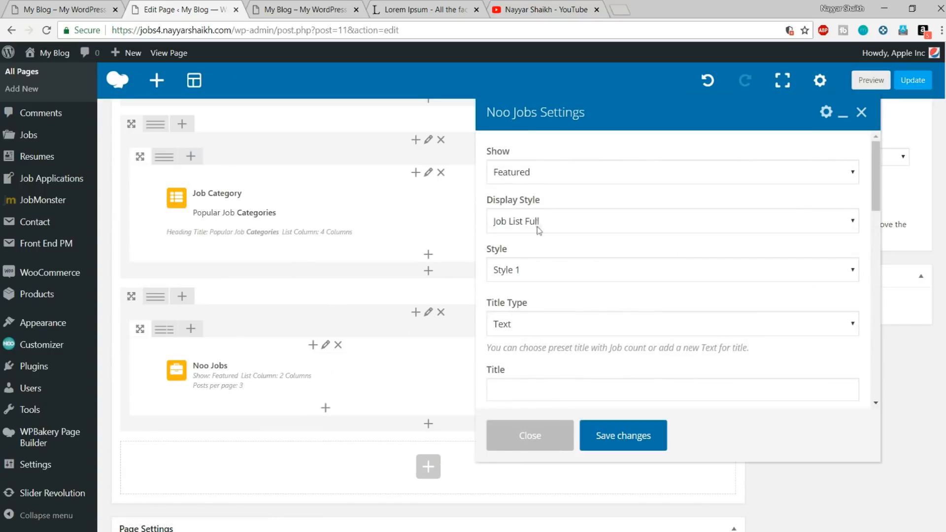
pyautogui.click(528, 173)
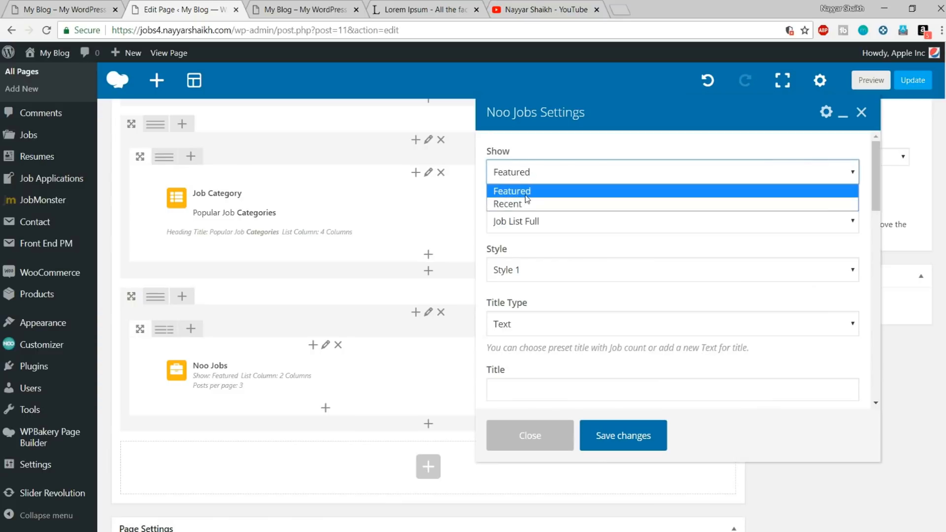
pyautogui.click(527, 201)
pyautogui.click(80, 5)
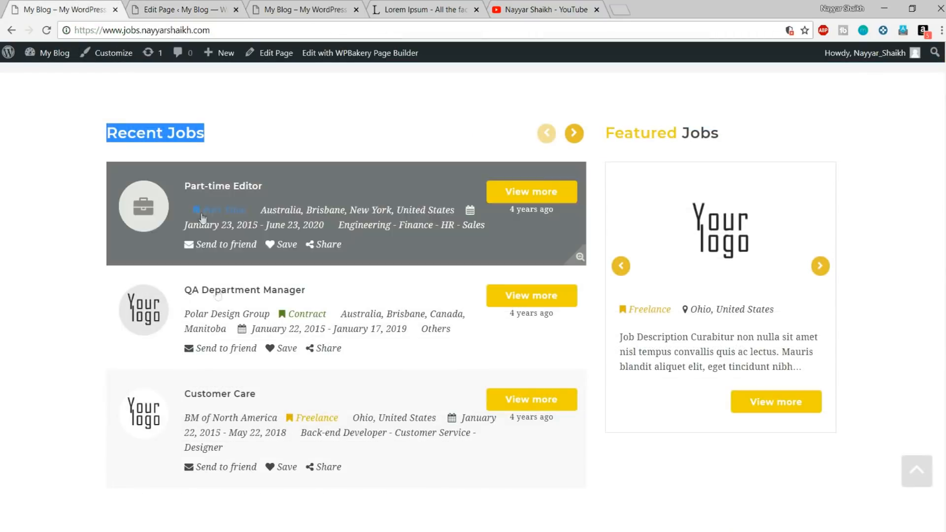
pyautogui.click(212, 152)
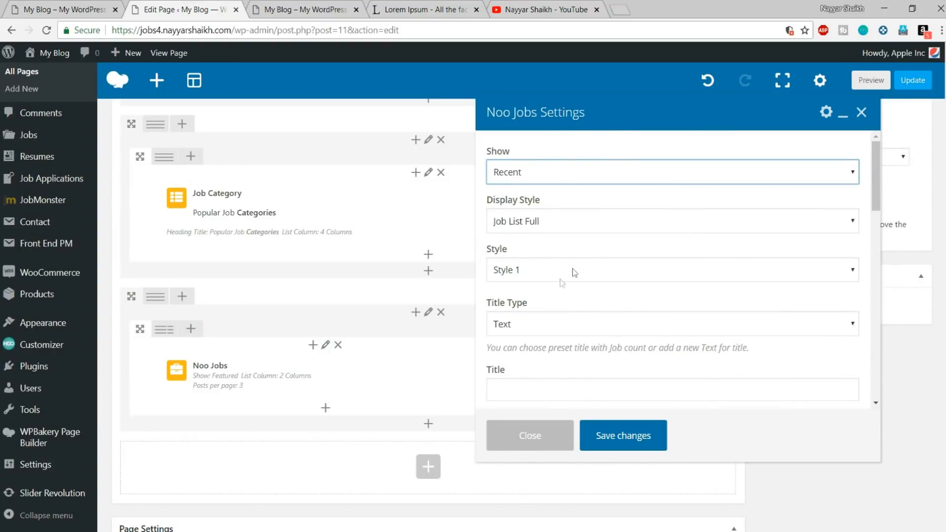
pyautogui.scroll(-1, 565, 270)
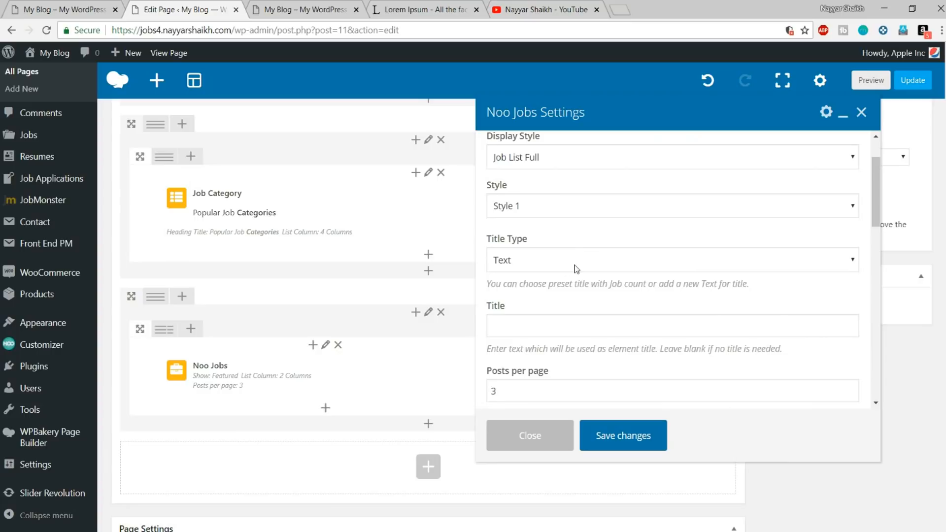
pyautogui.scroll(-1, 574, 254)
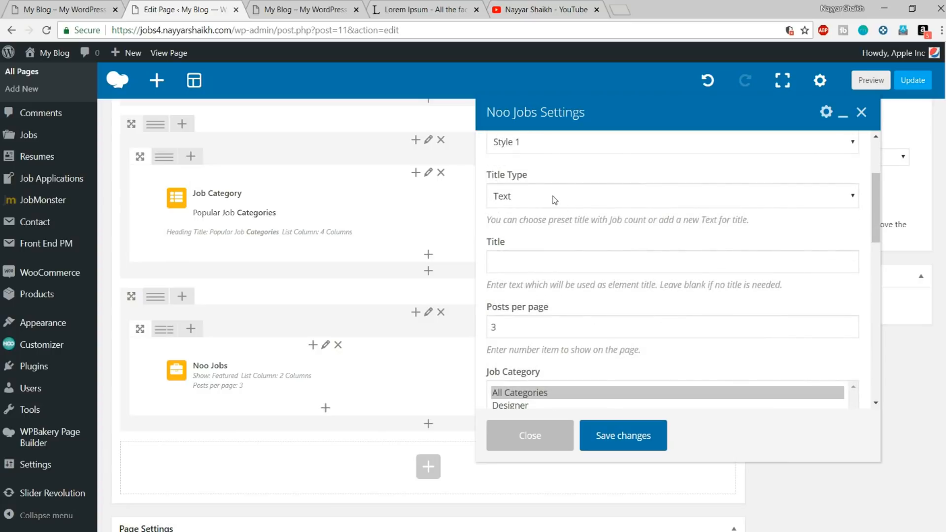
# Title the element '<b>Recent</b> Jobs', copying the heading from the live page
pyautogui.click(558, 267)
pyautogui.click(102, 6)
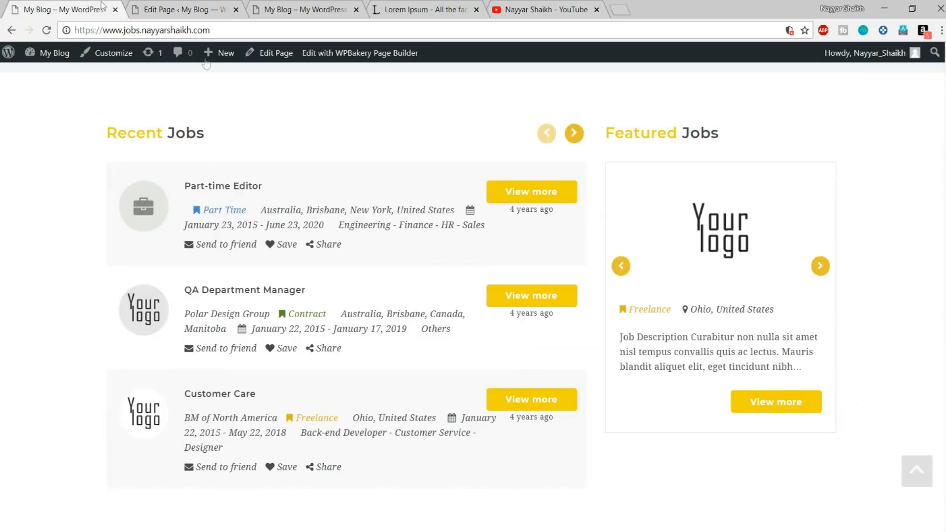
pyautogui.moveTo(254, 145); pyautogui.dragTo(97, 125)
pyautogui.hotkey('ctrl', 'c')
pyautogui.click(215, 7)
pyautogui.hotkey('ctrl', 'v')
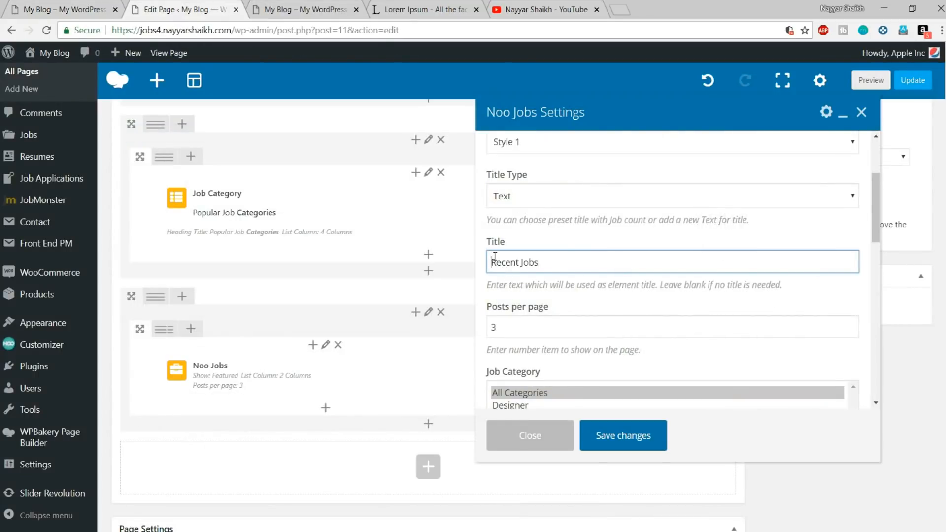
pyautogui.click(495, 261)
pyautogui.write('<b>')
pyautogui.click(534, 262)
pyautogui.write('</b>')
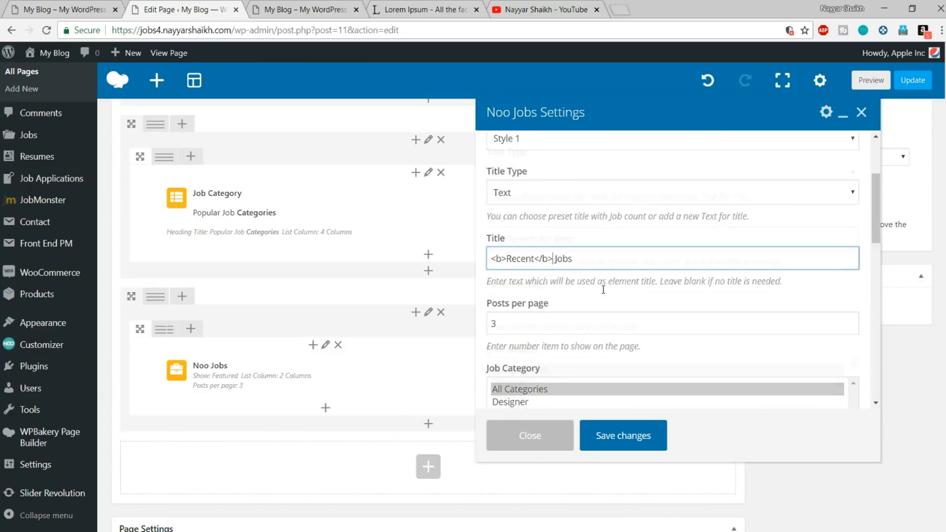
# Set posts per page to 4 and save the Recent Jobs element
pyautogui.scroll(-1, 559, 246)
pyautogui.moveTo(557, 266); pyautogui.dragTo(487, 267)
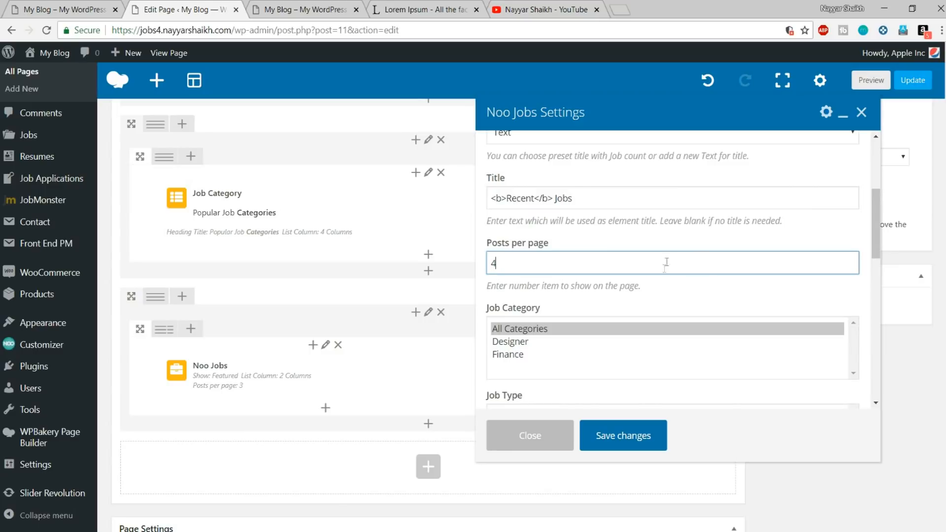
pyautogui.scroll(-1, 664, 262)
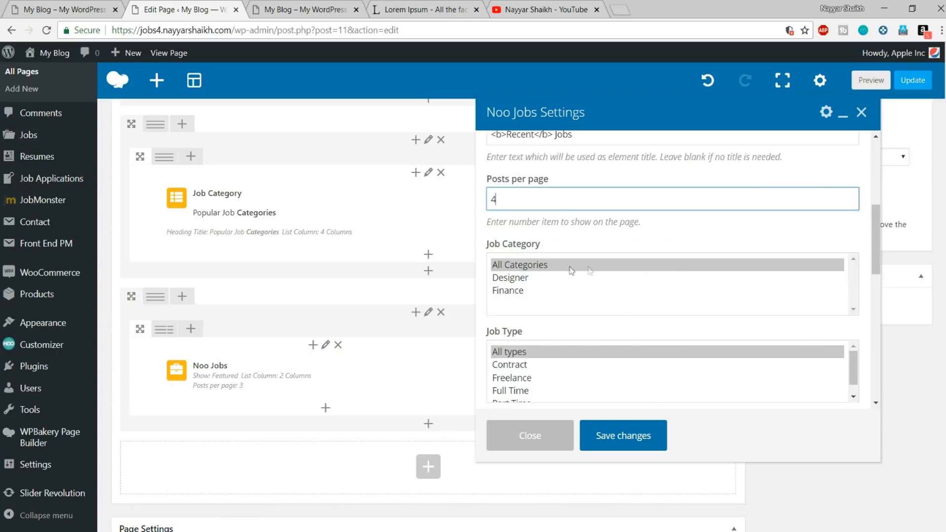
pyautogui.scroll(-2, 561, 252)
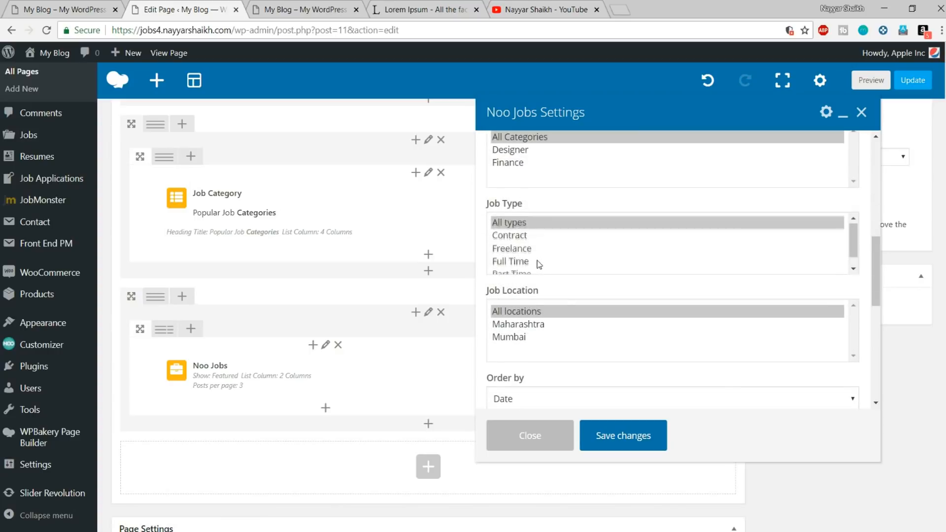
pyautogui.scroll(-4, 558, 304)
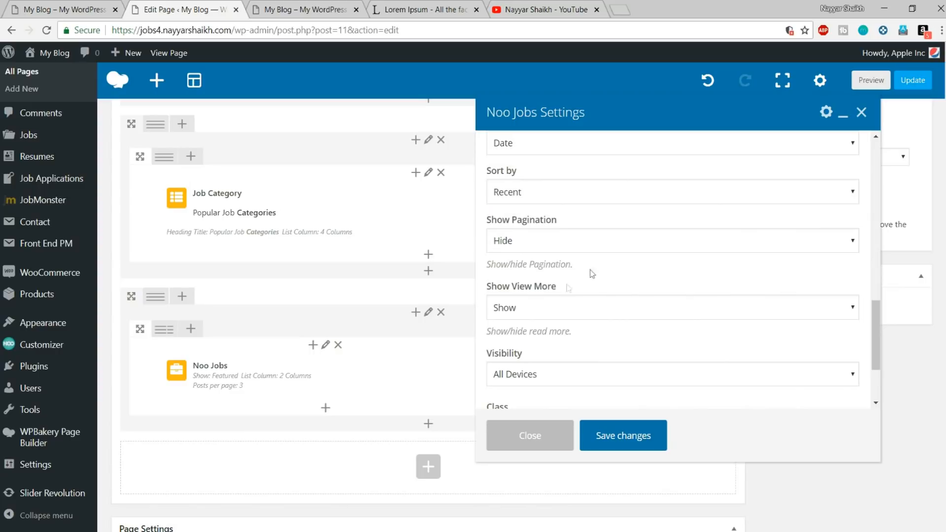
pyautogui.scroll(-5, 586, 257)
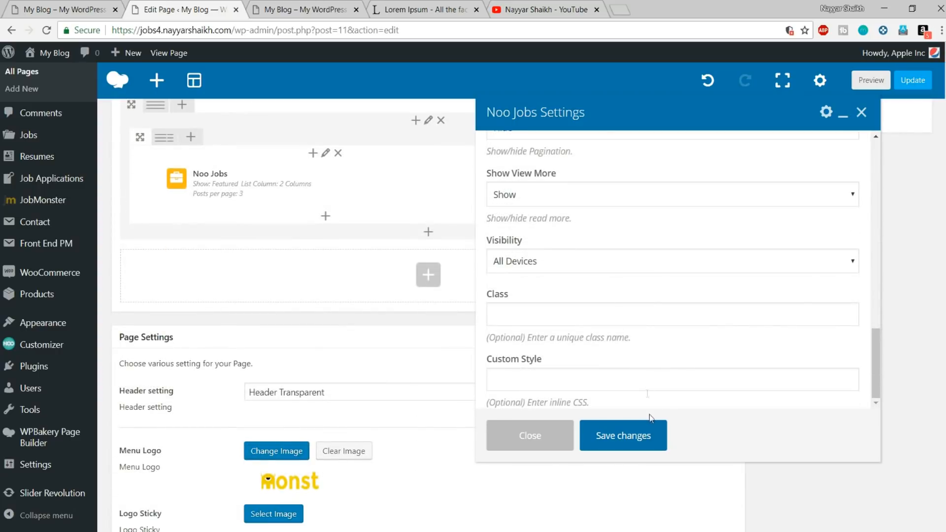
pyautogui.click(630, 449)
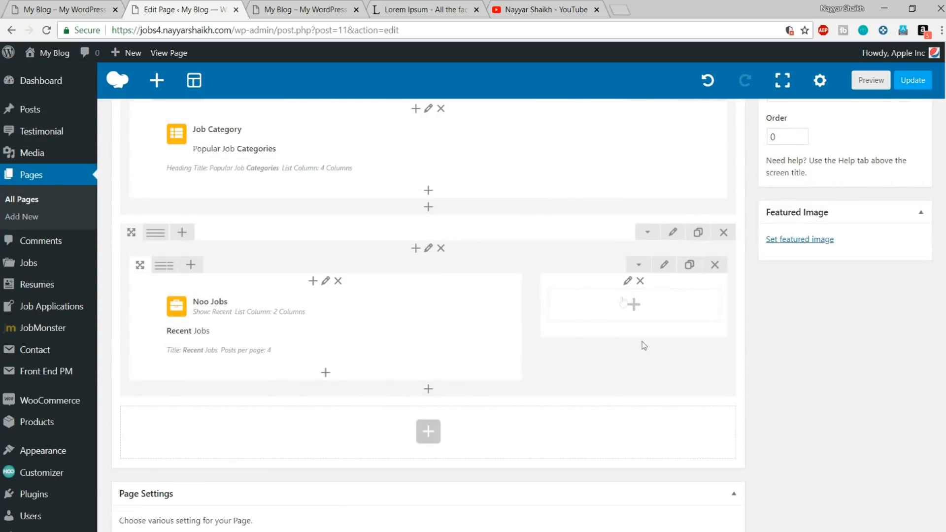
# Add a Noo Jobs element to the 1/3 column using Style 2
pyautogui.click(635, 305)
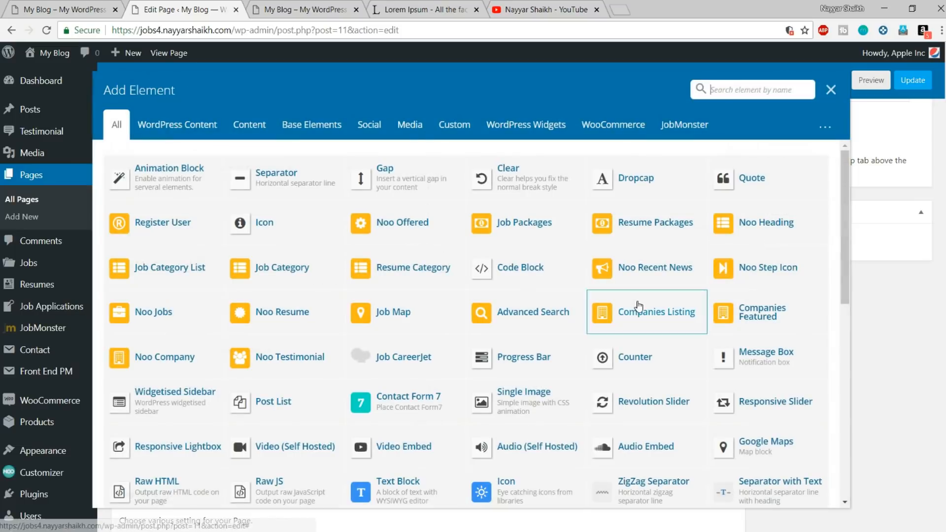
pyautogui.write('noo')
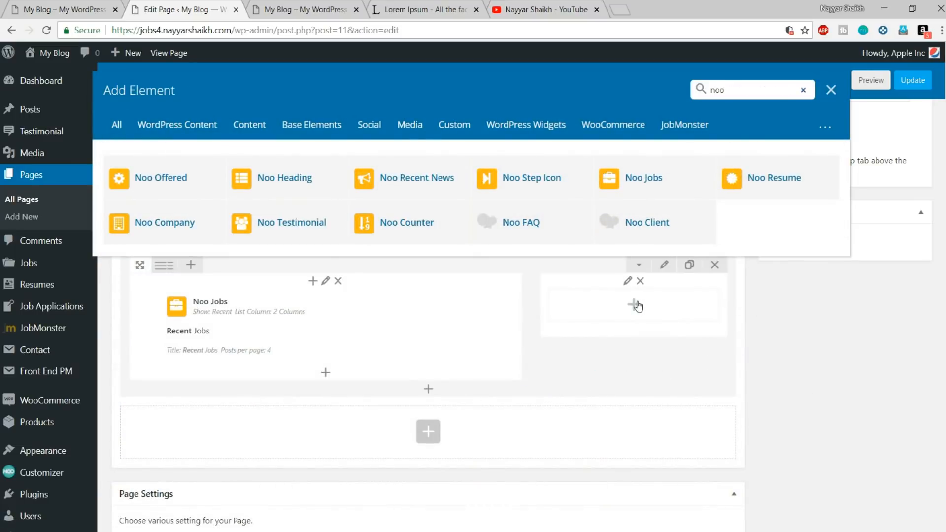
pyautogui.write(' jobs')
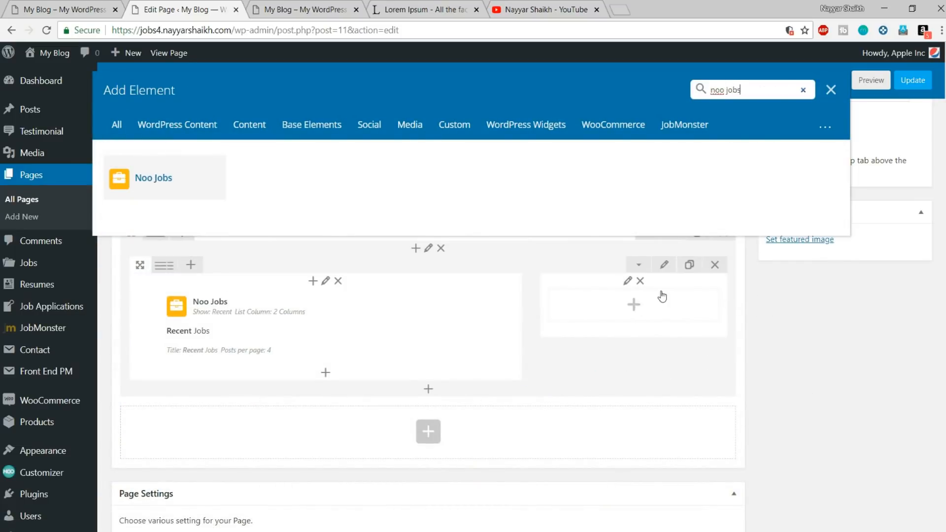
pyautogui.click(215, 185)
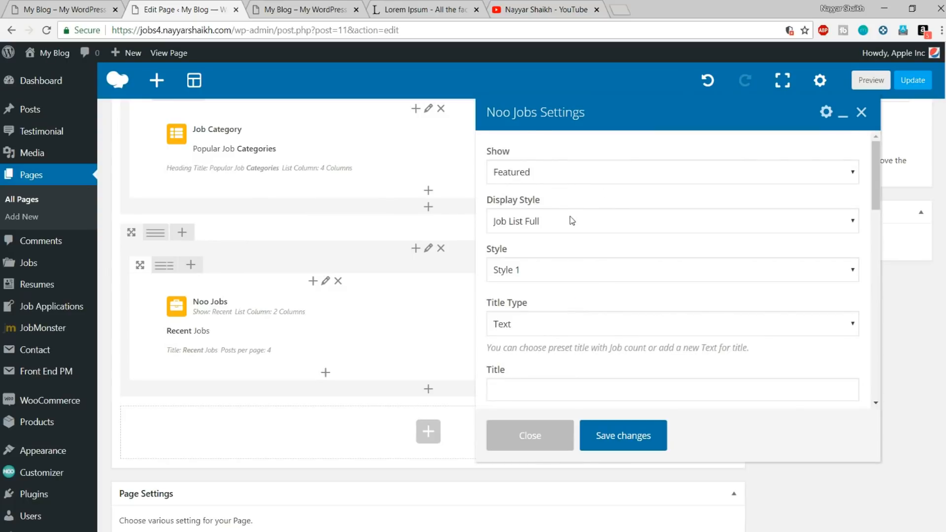
pyautogui.scroll(-2, 575, 252)
pyautogui.scroll(2, 567, 256)
pyautogui.click(558, 268)
pyautogui.click(552, 302)
# Review the reference page's Featured Jobs carousel and heading
pyautogui.click(103, 4)
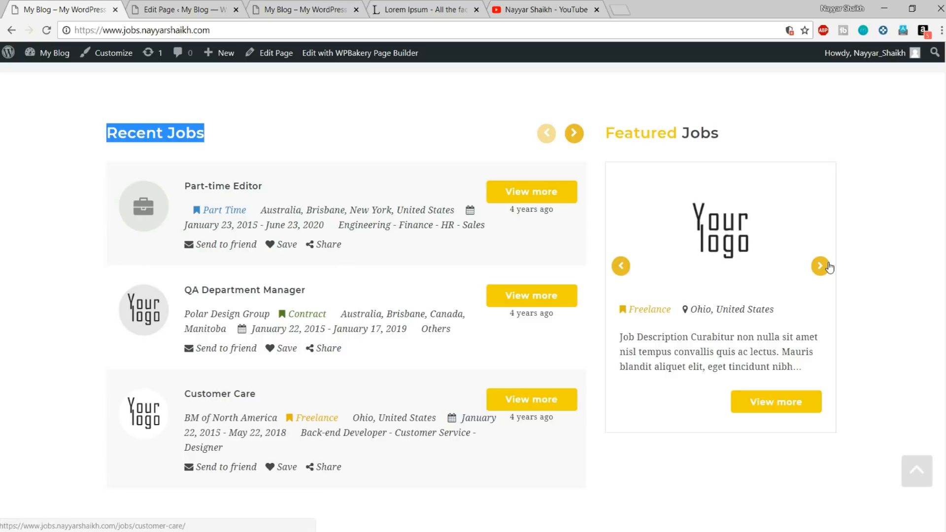
pyautogui.click(819, 266)
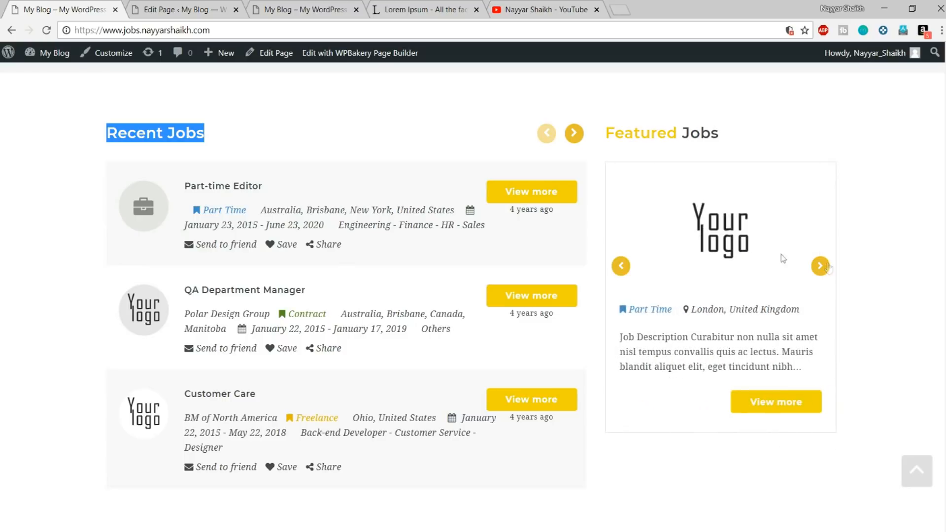
pyautogui.click(621, 266)
pyautogui.click(820, 266)
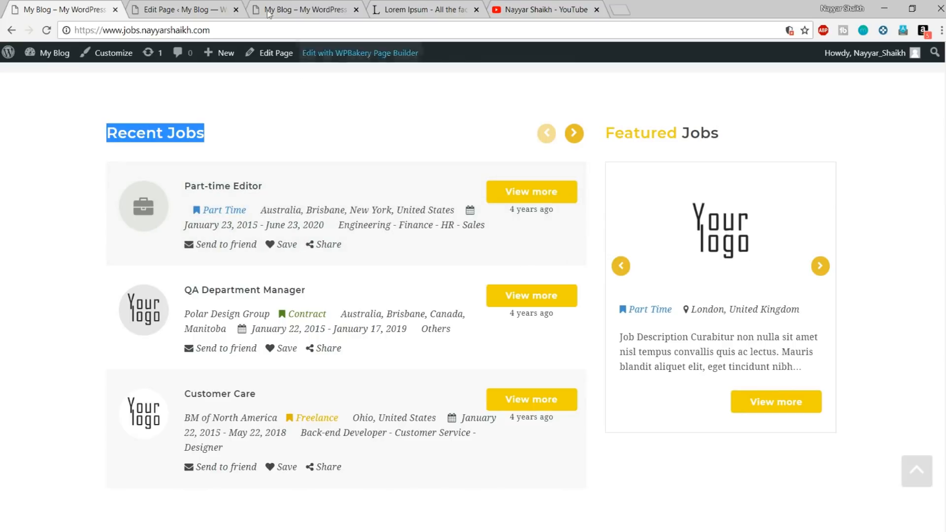
pyautogui.click(180, 10)
pyautogui.scroll(-2, 595, 321)
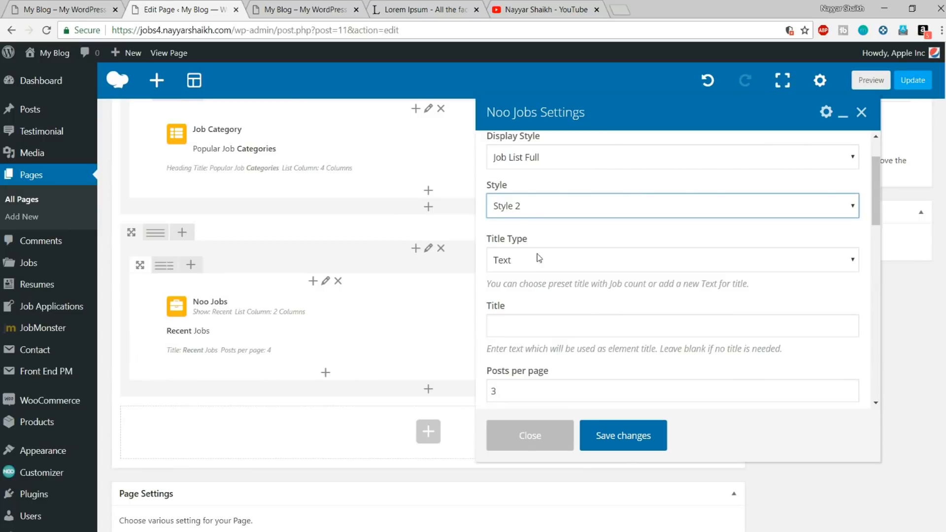
pyautogui.click(80, 5)
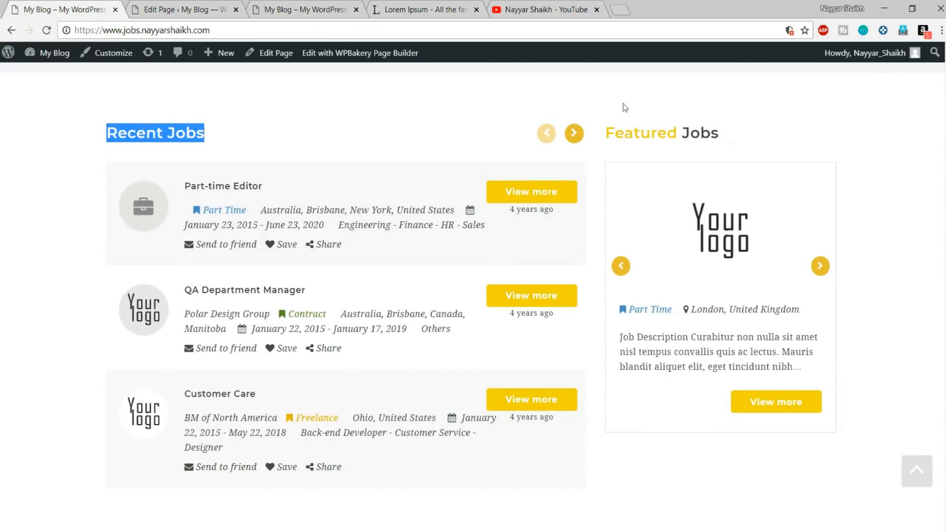
pyautogui.click(167, 9)
# Title the element '<b>Featured</b> Jobs', set 4 per page, and save it
pyautogui.click(522, 323)
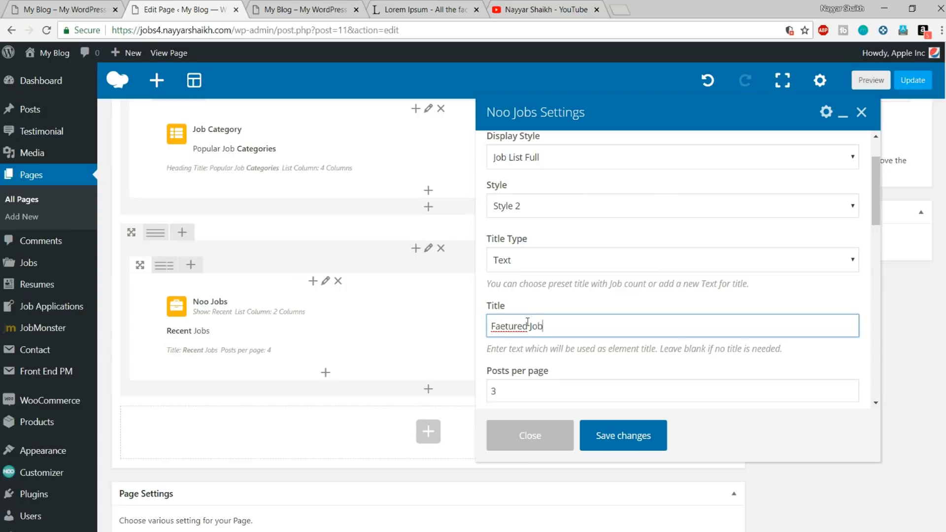
pyautogui.rightClick(508, 323)
pyautogui.click(517, 328)
pyautogui.write('<b>Fe')
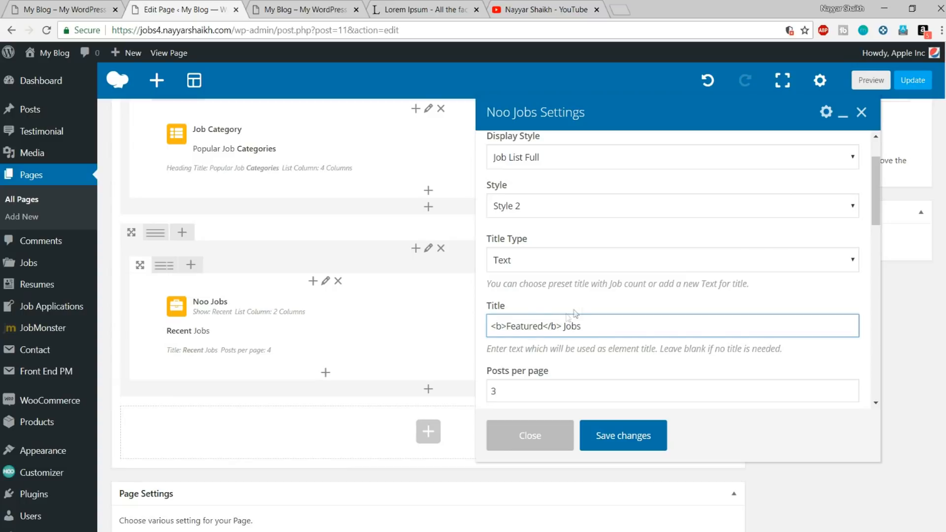
pyautogui.scroll(-3, 574, 314)
pyautogui.click(497, 257)
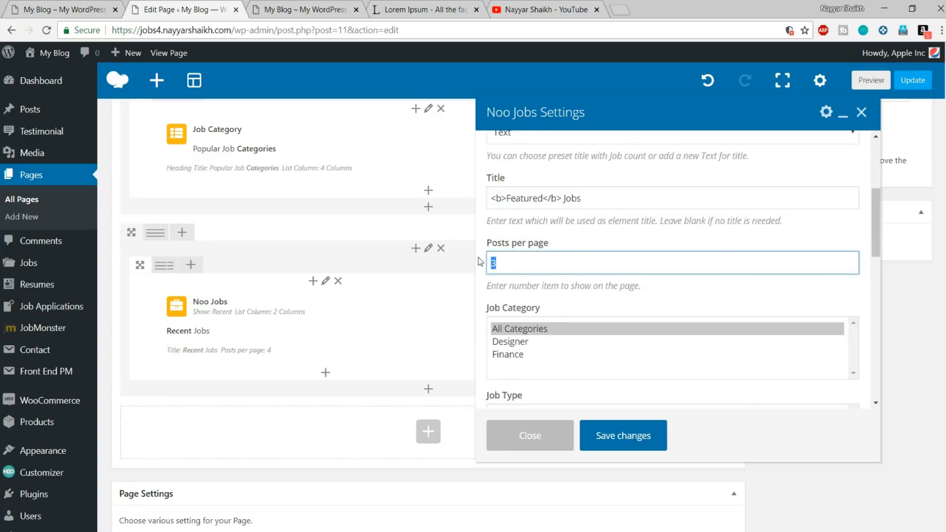
pyautogui.scroll(-4, 566, 345)
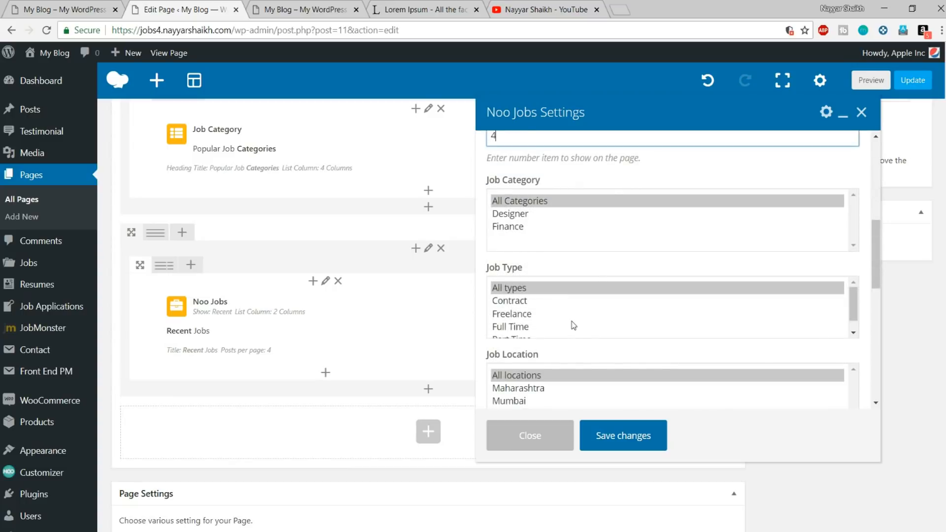
pyautogui.click(620, 442)
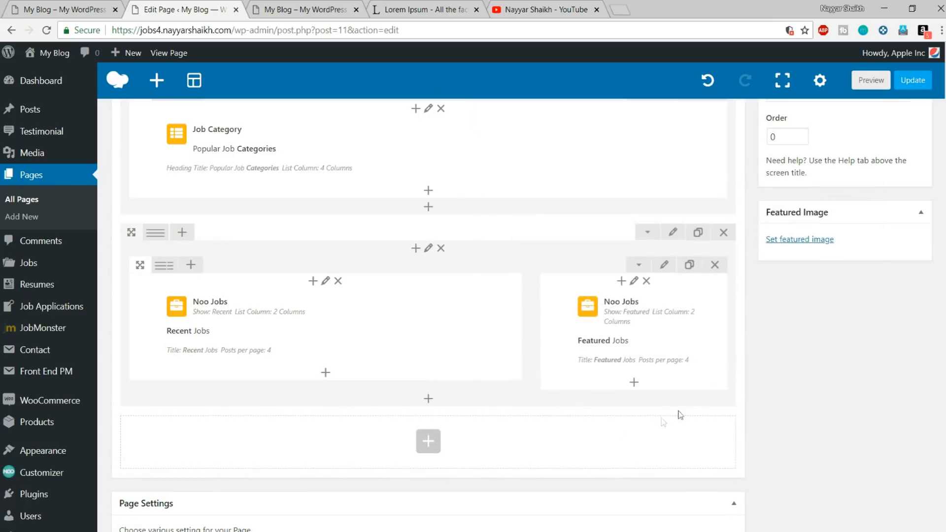
# Update the Home page to save the side-by-side jobs layout
pyautogui.scroll(10, 800, 401)
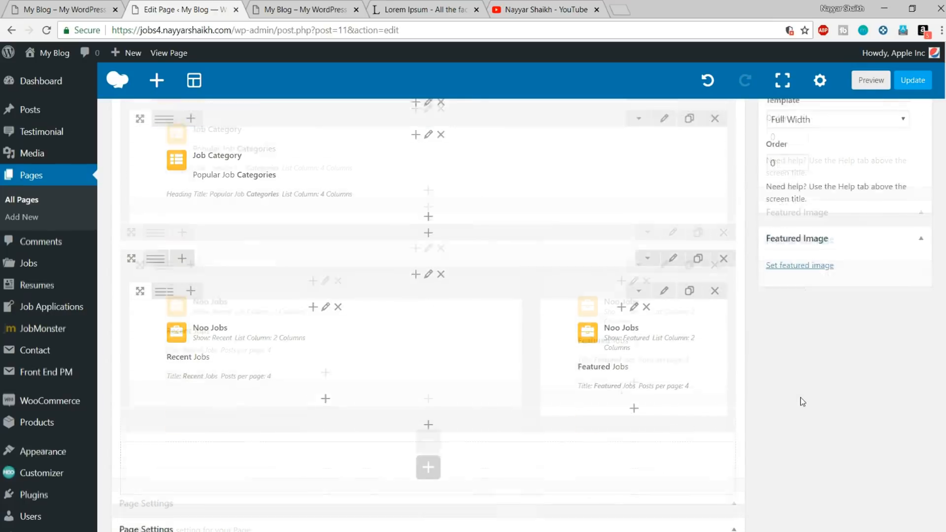
pyautogui.scroll(-4, 886, 361)
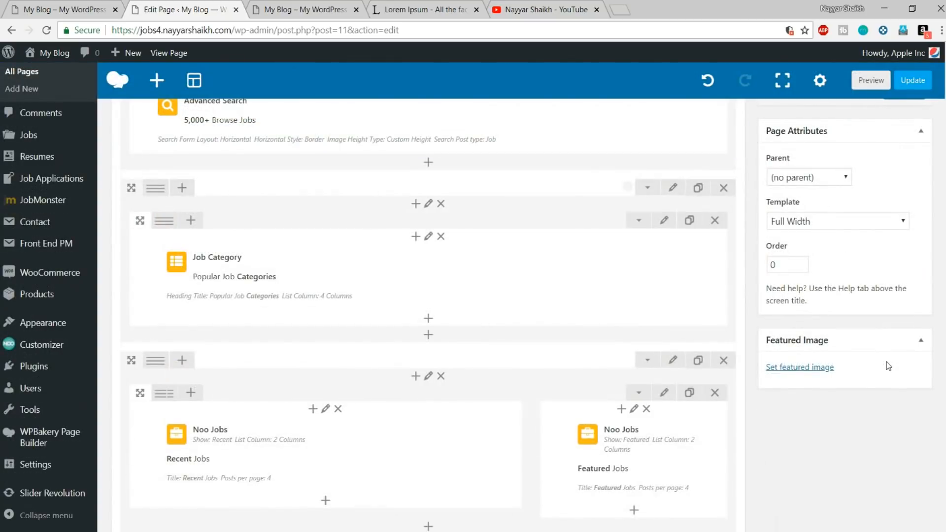
pyautogui.scroll(-1, 872, 367)
pyautogui.scroll(5, 854, 369)
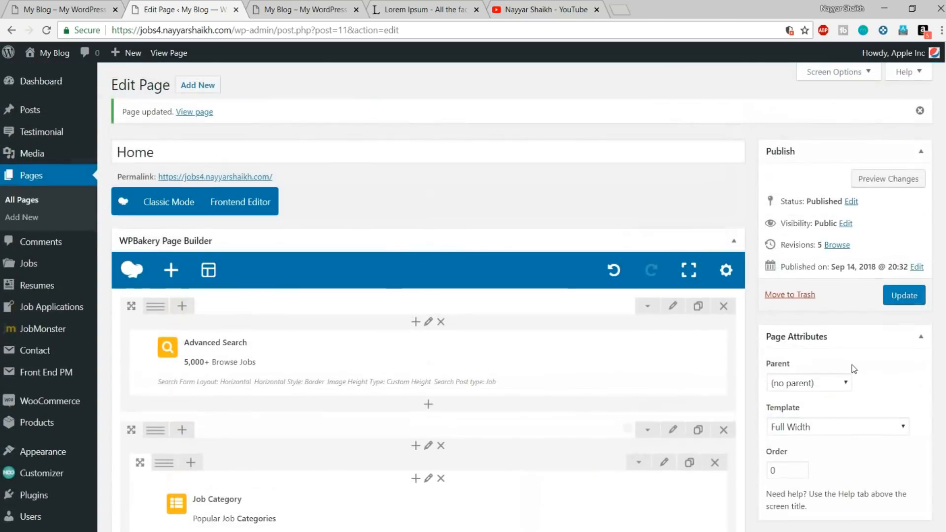
pyautogui.click(903, 295)
# Reload the live site to check Recent Jobs and Featured Jobs, then return to the editor
pyautogui.click(261, 13)
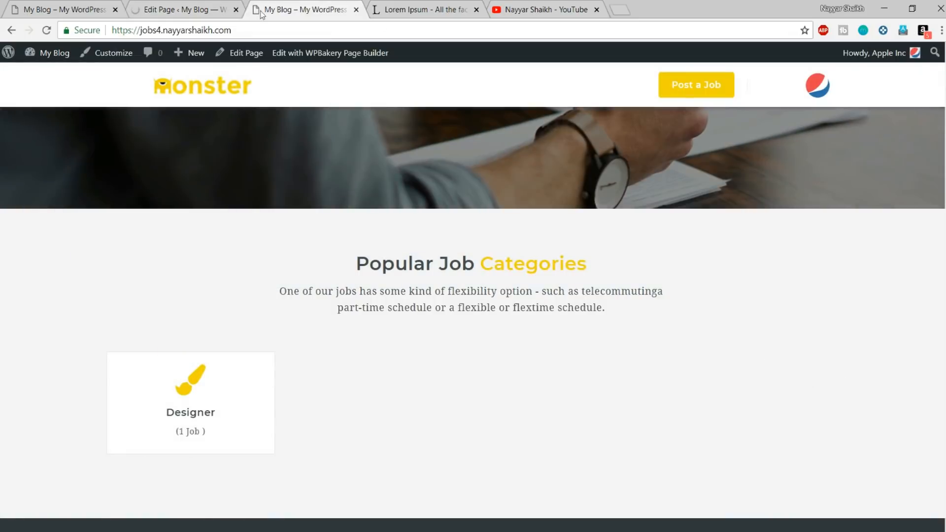
pyautogui.click(46, 30)
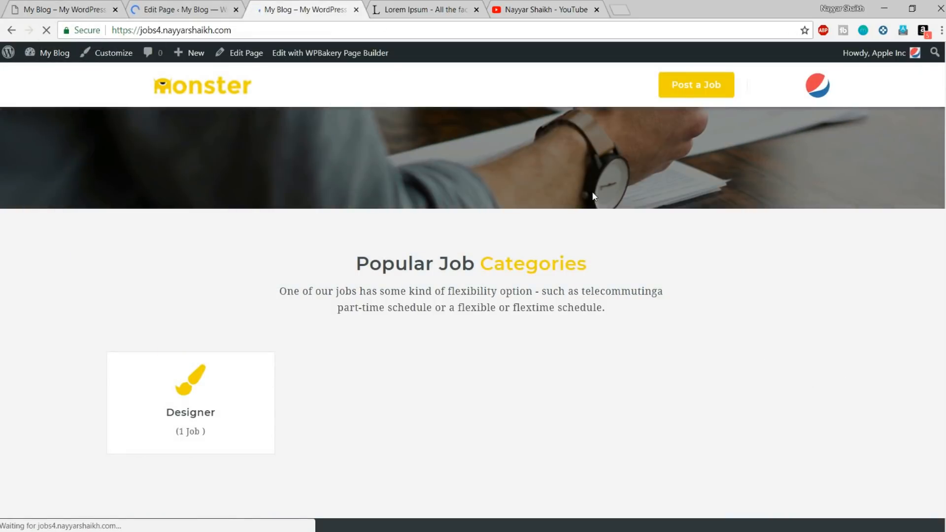
pyautogui.scroll(-6, 592, 196)
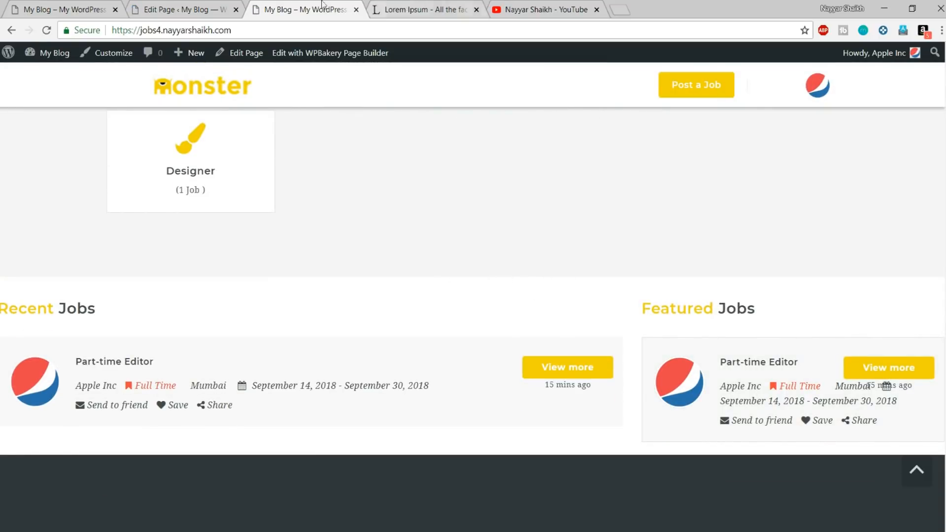
pyautogui.click(176, 5)
pyautogui.scroll(-10, 559, 280)
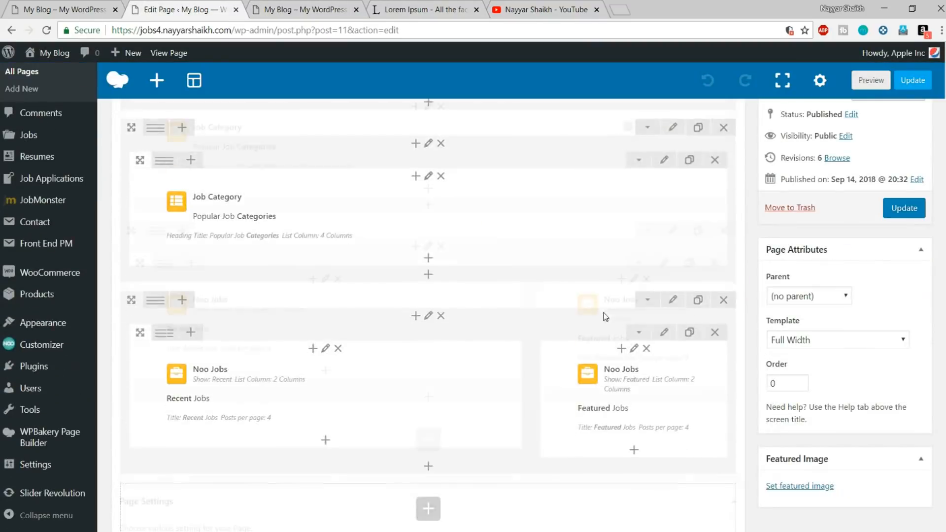
# Put the jobs row in a container with 50 top and 80 bottom padding, then update the page
pyautogui.click(672, 115)
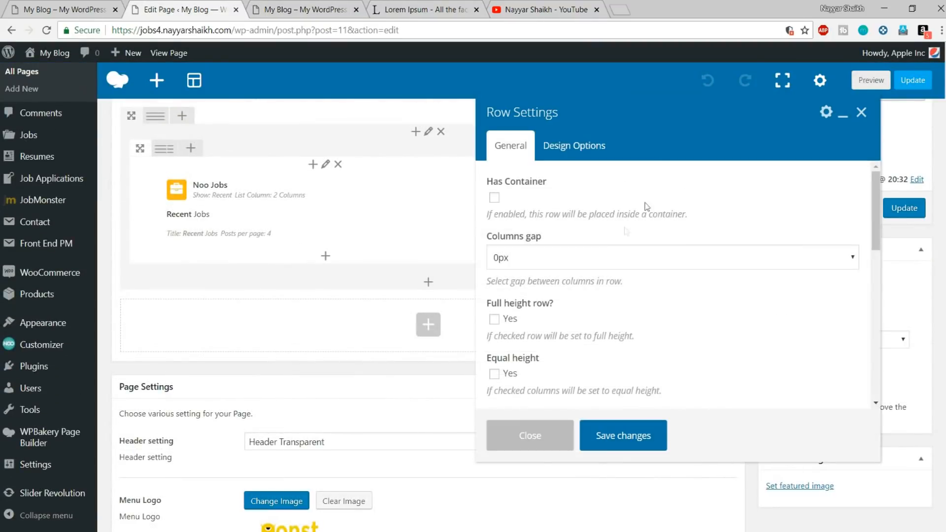
pyautogui.click(495, 197)
pyautogui.click(579, 156)
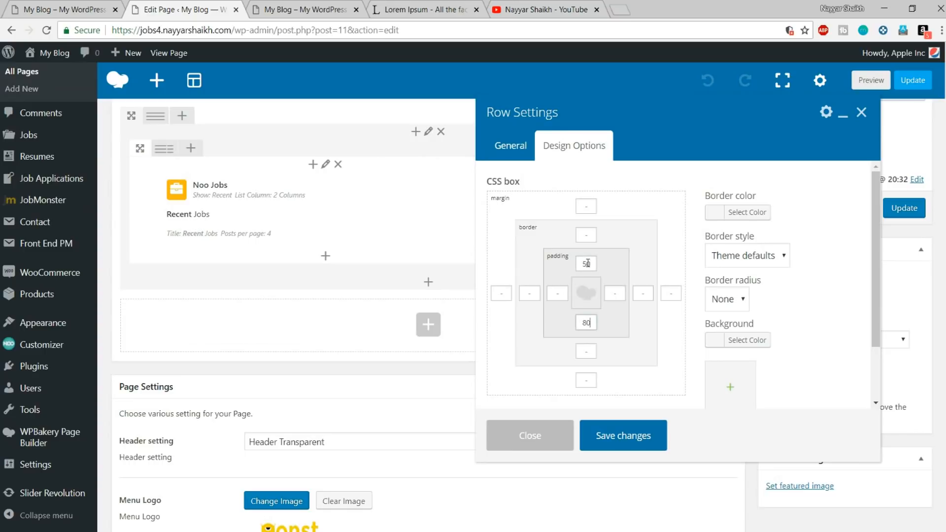
pyautogui.moveTo(582, 266); pyautogui.dragTo(596, 265)
pyautogui.click(623, 435)
pyautogui.click(902, 208)
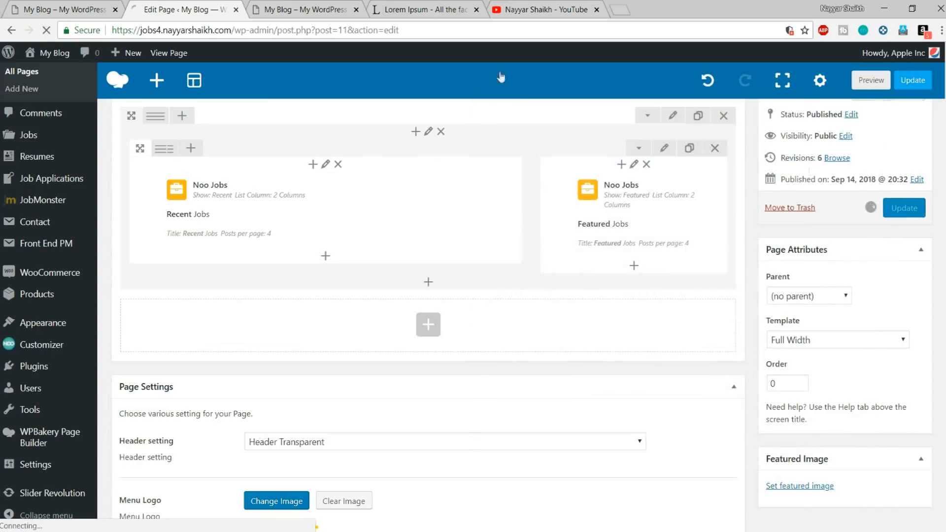
pyautogui.click(315, 10)
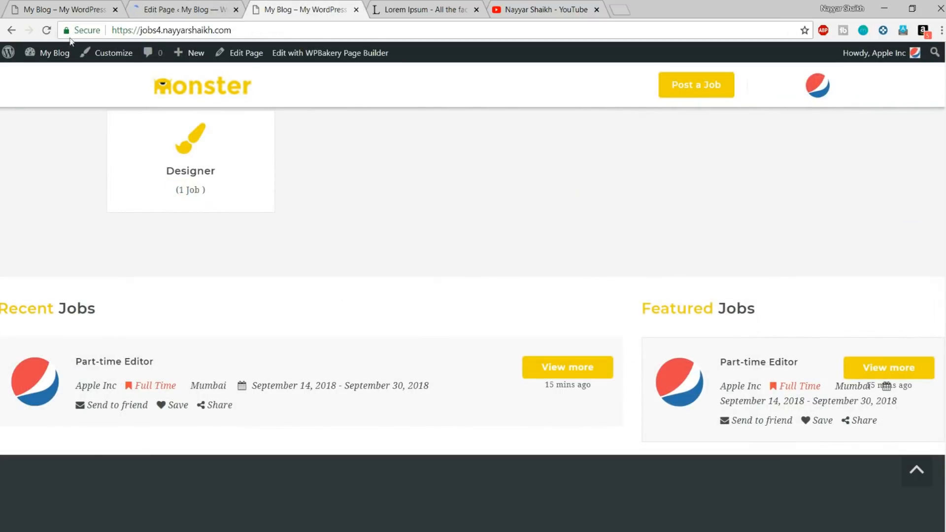
# Check the padded jobs section live, then study the demo site's Featured Employer section
pyautogui.click(42, 31)
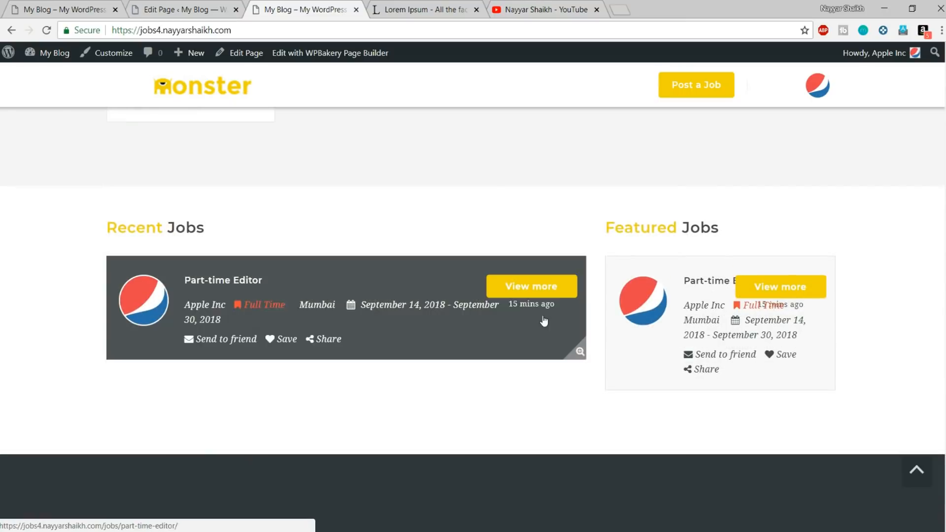
pyautogui.click(58, 6)
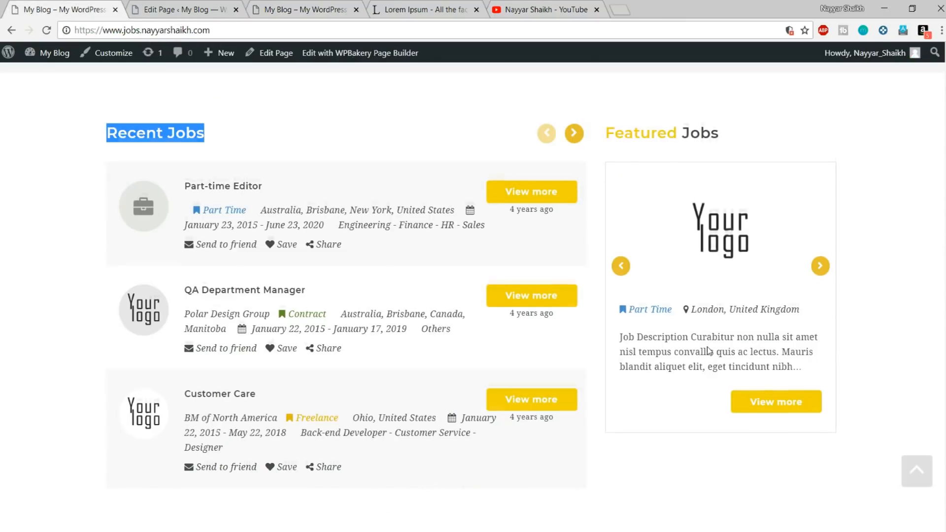
pyautogui.scroll(-9, 708, 351)
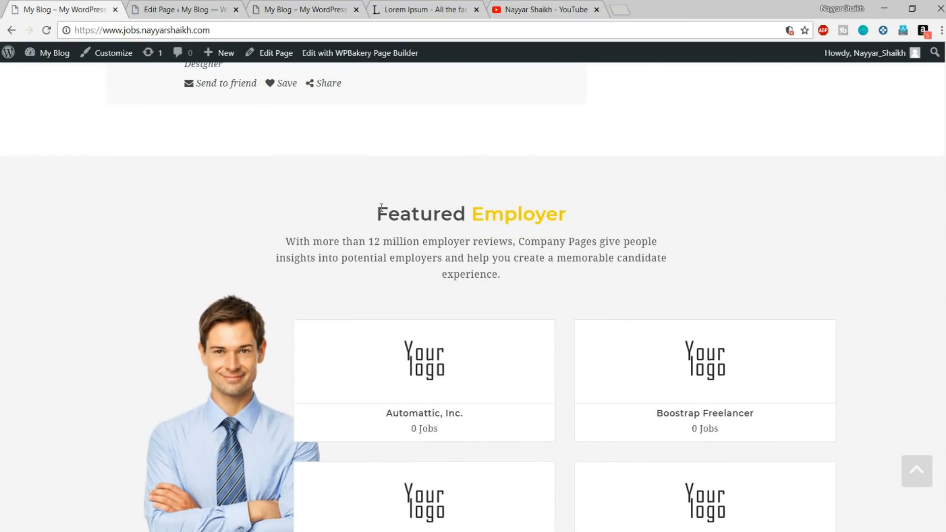
pyautogui.moveTo(384, 207); pyautogui.dragTo(608, 281)
pyautogui.click(610, 282)
pyautogui.scroll(-2, 367, 225)
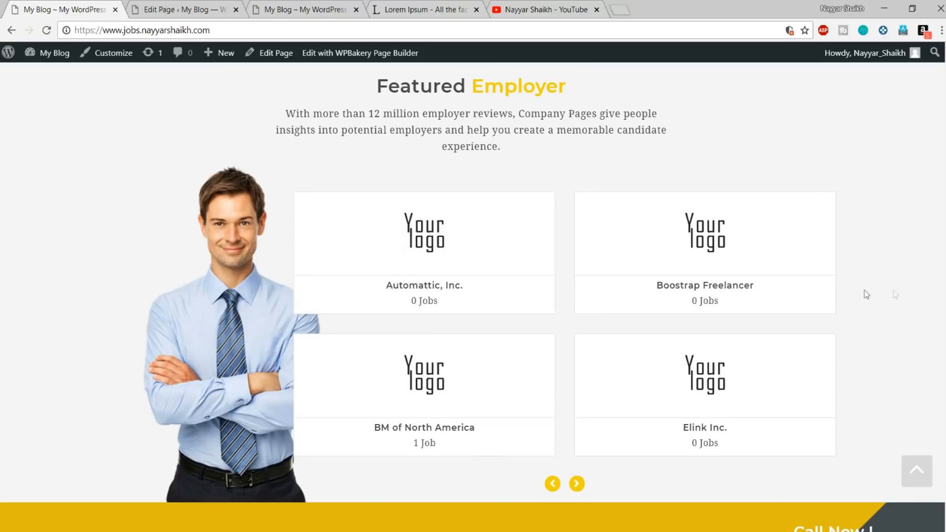
pyautogui.scroll(10, 898, 251)
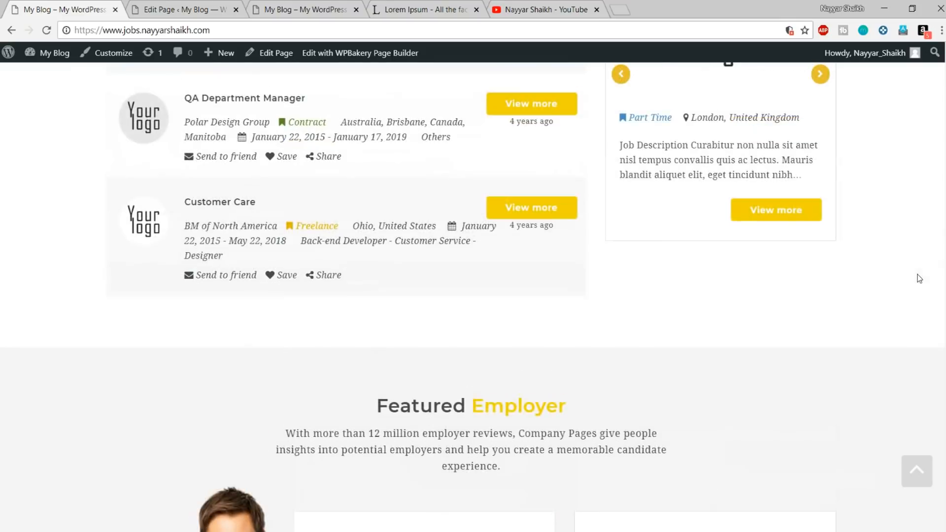
pyautogui.scroll(10, 900, 236)
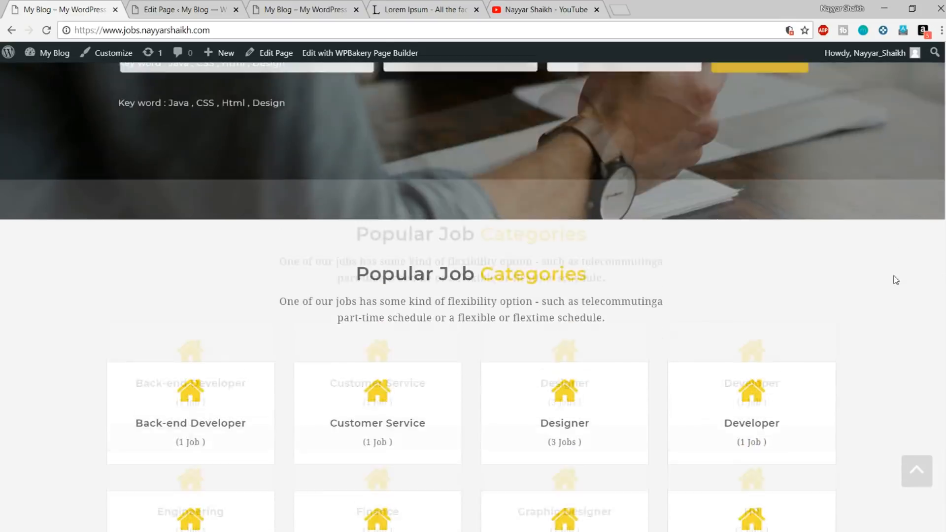
pyautogui.scroll(-15, 895, 280)
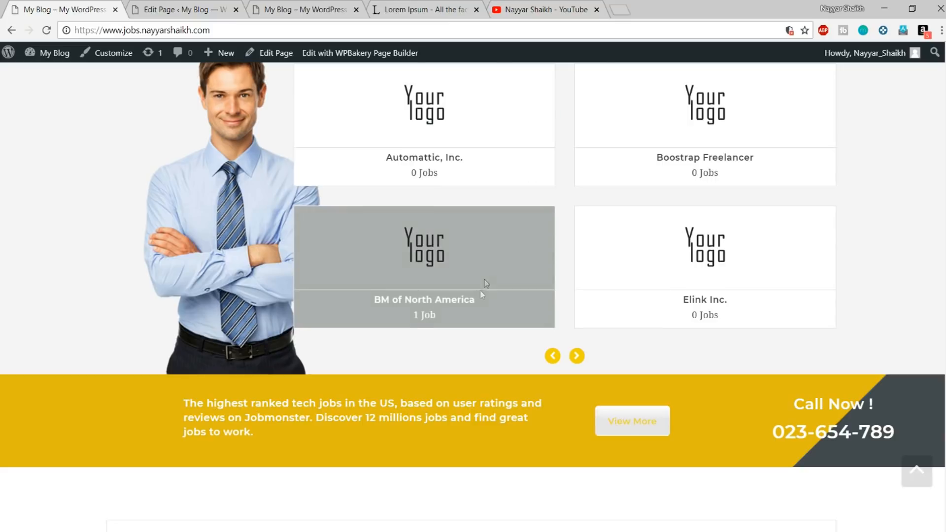
pyautogui.scroll(3, 484, 279)
pyautogui.click(148, 4)
# Add a new row below the jobs row with an inner row nested in its column
pyautogui.scroll(-10, 443, 281)
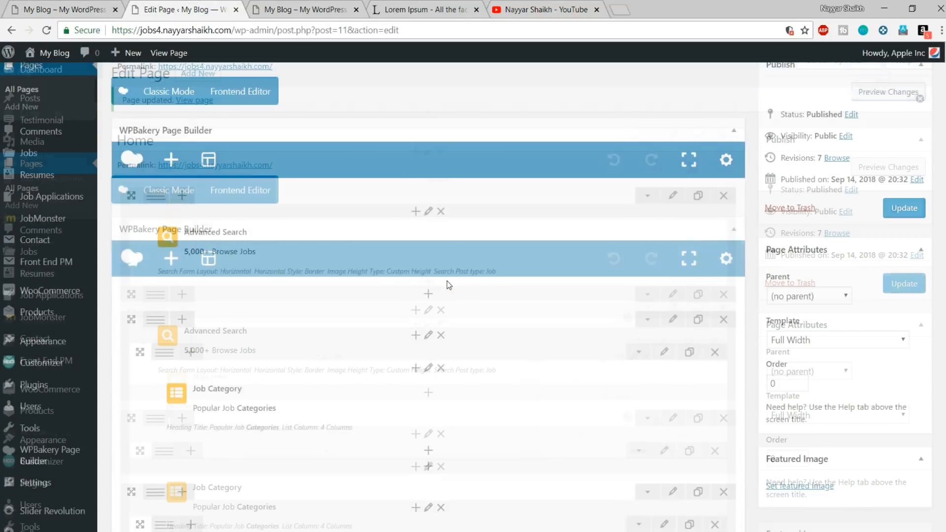
pyautogui.click(427, 208)
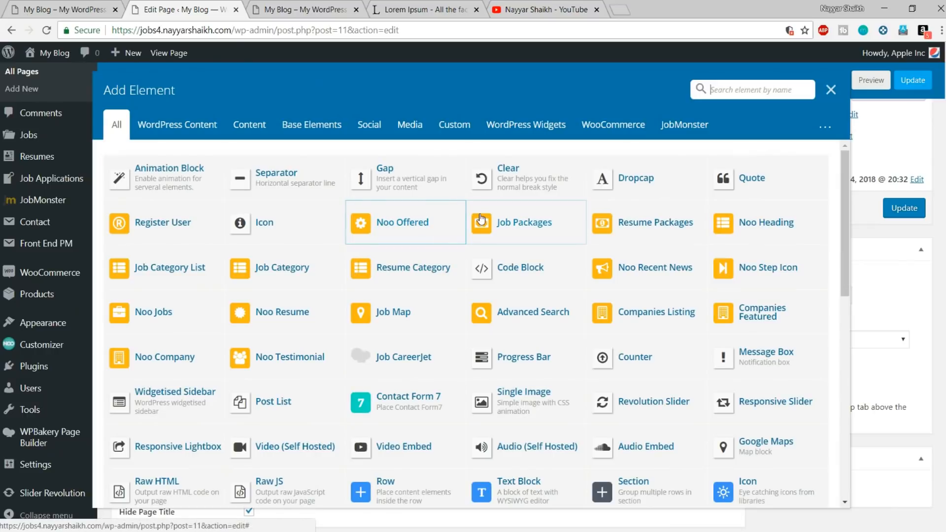
pyautogui.write('rdw')
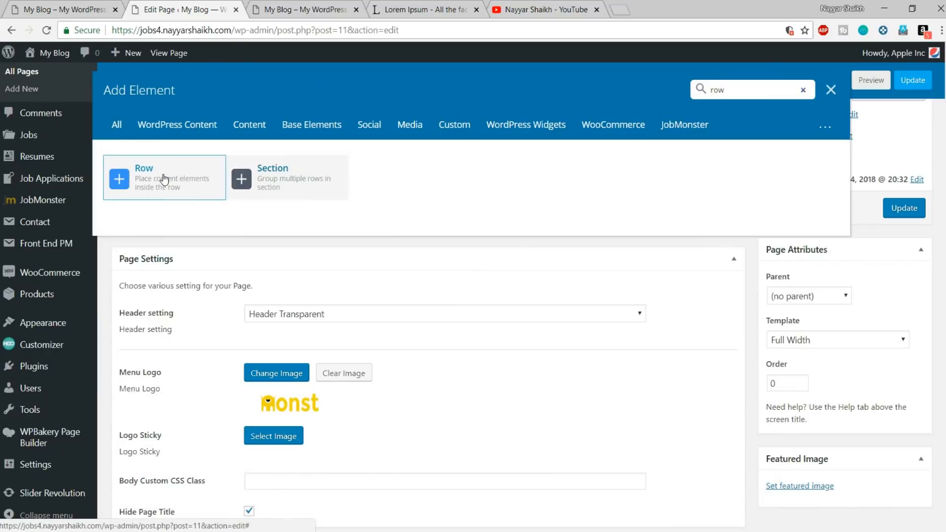
pyautogui.click(162, 179)
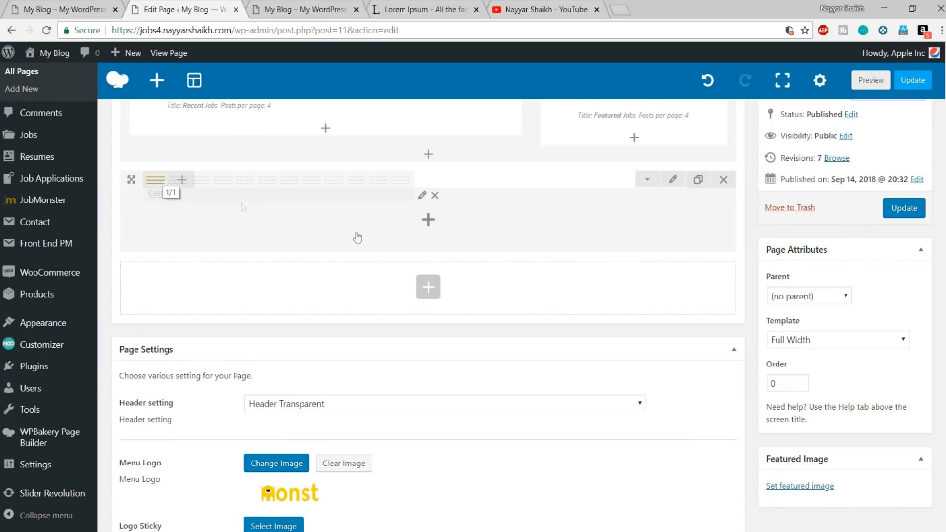
pyautogui.click(428, 220)
pyautogui.write('row')
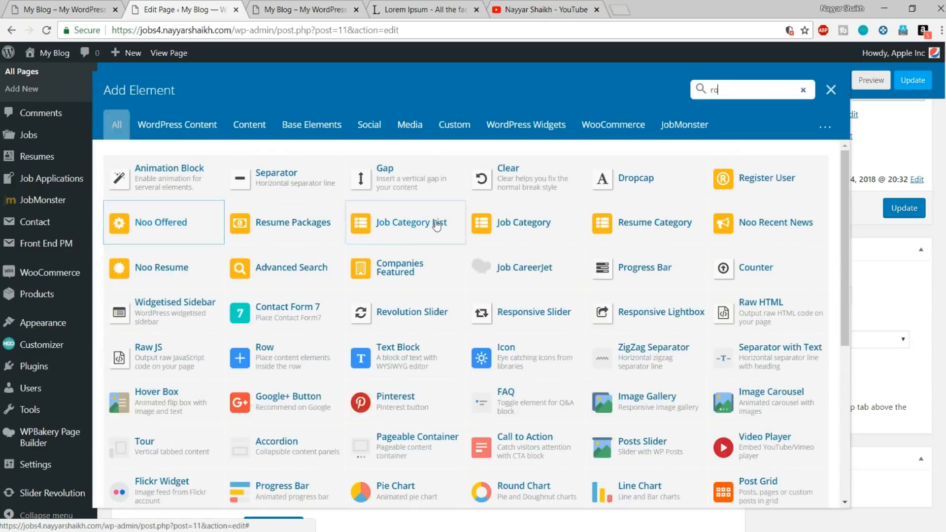
pyautogui.click(160, 182)
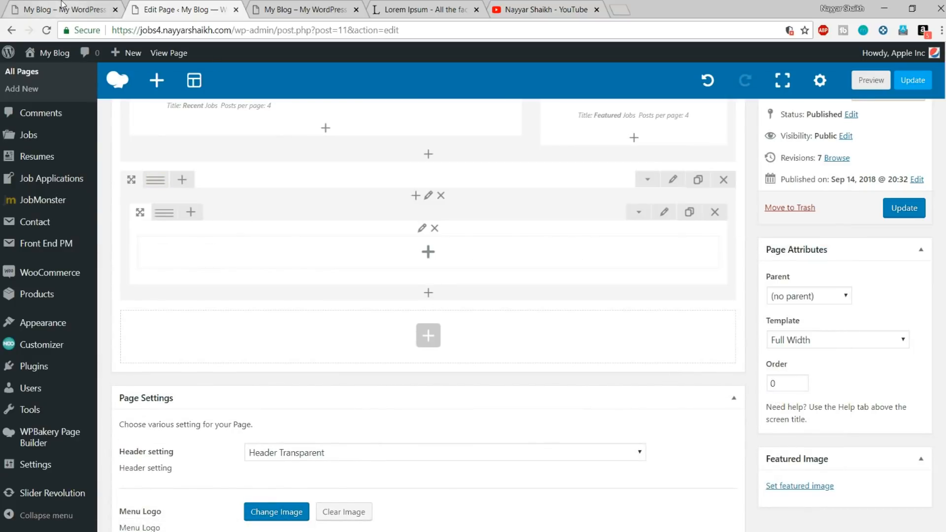
# Add a Gap element to the inner row and save its size setting
pyautogui.click(111, 14)
pyautogui.scroll(5, 450, 244)
pyautogui.click(190, 10)
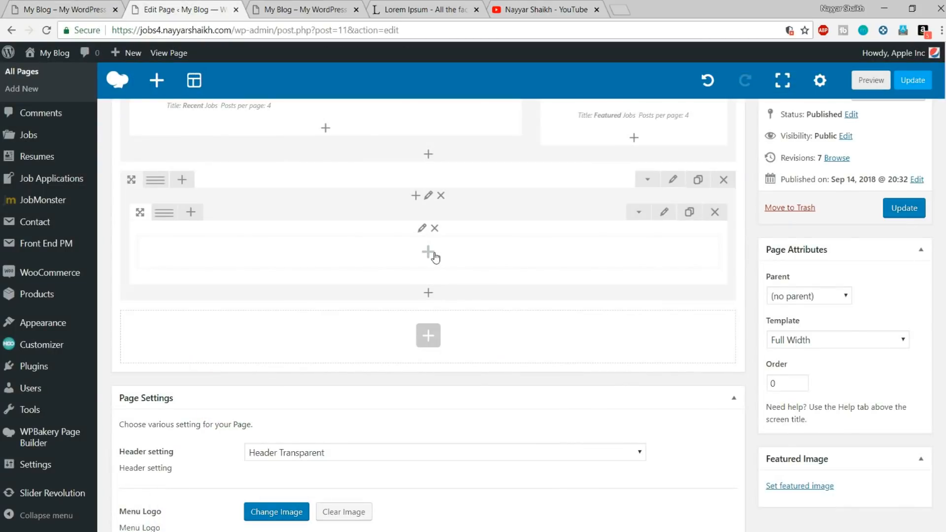
pyautogui.click(428, 252)
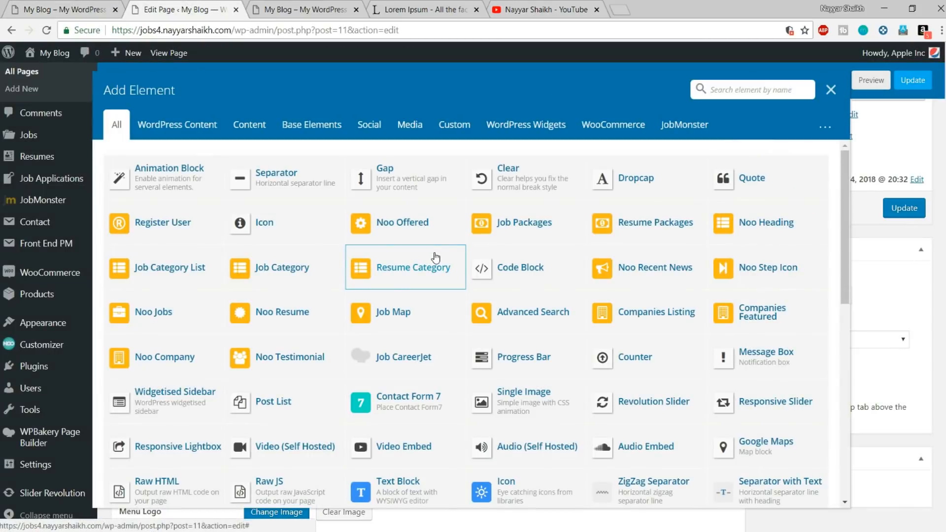
pyautogui.write('gap')
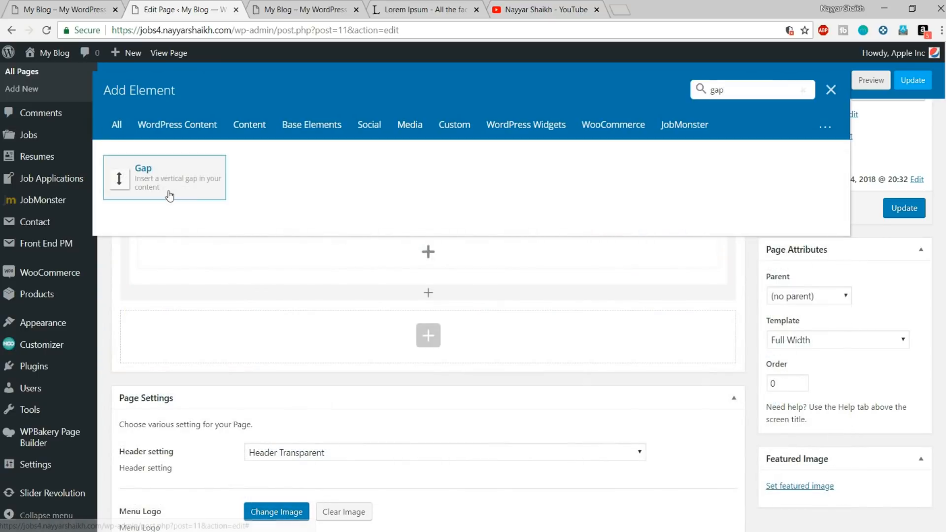
pyautogui.click(169, 195)
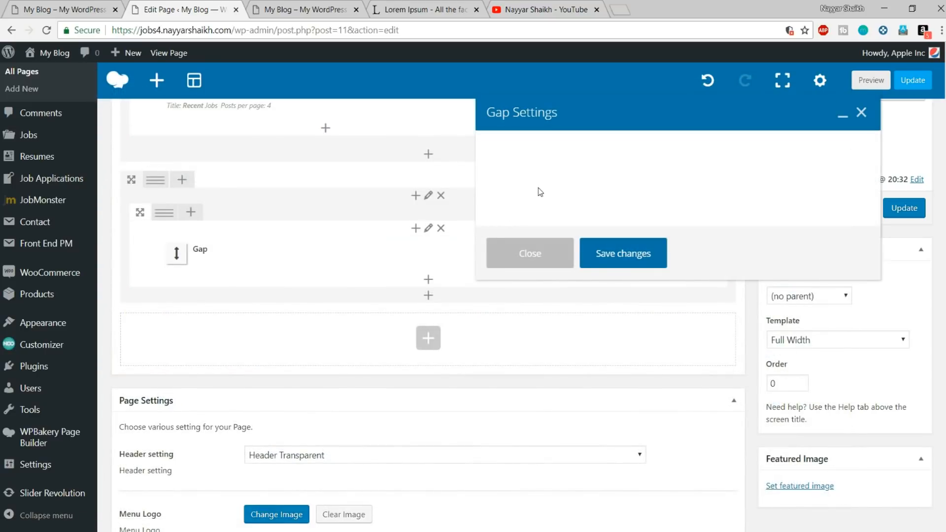
pyautogui.click(560, 175)
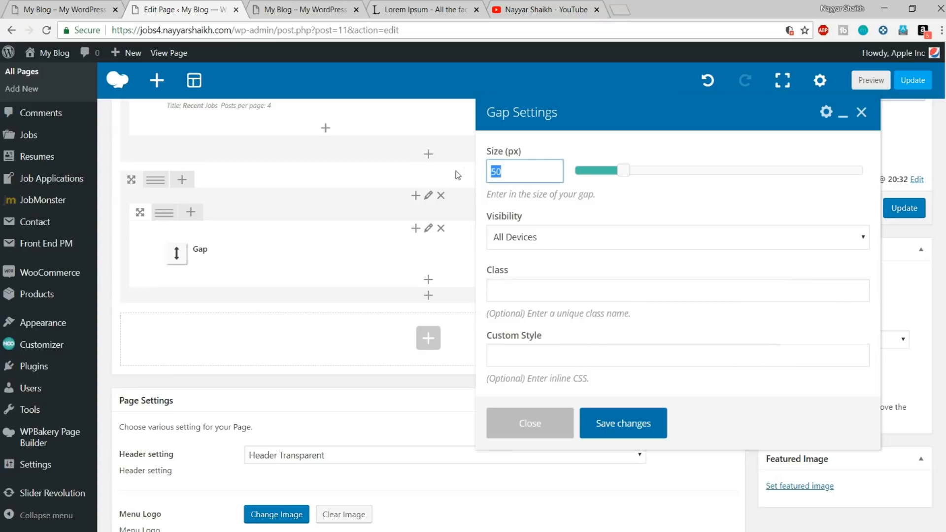
pyautogui.click(642, 418)
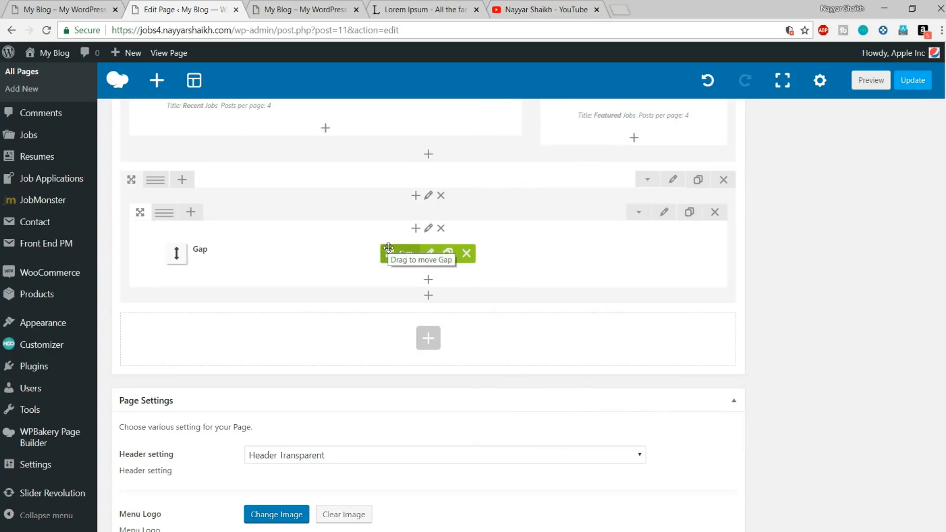
# Add a Noo Heading element below the Gap
pyautogui.click(272, 6)
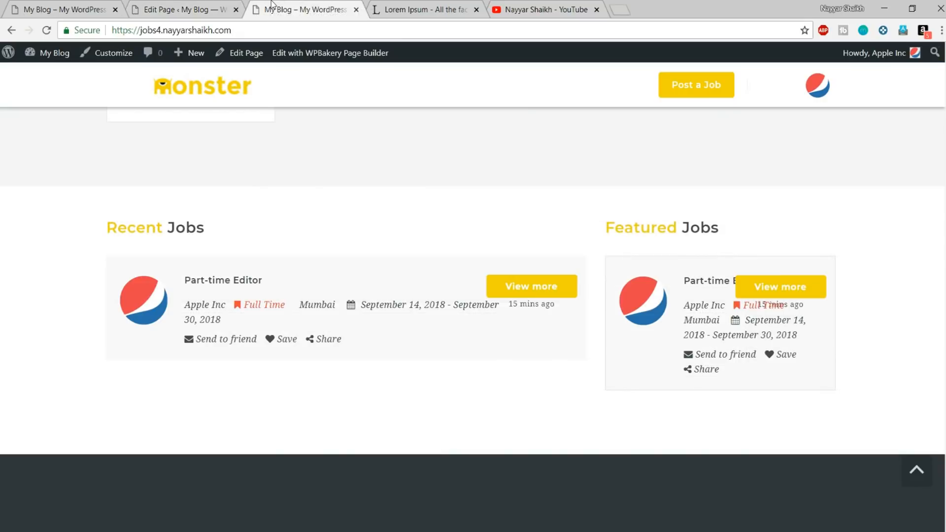
pyautogui.click(66, 6)
pyautogui.moveTo(371, 274); pyautogui.dragTo(612, 343)
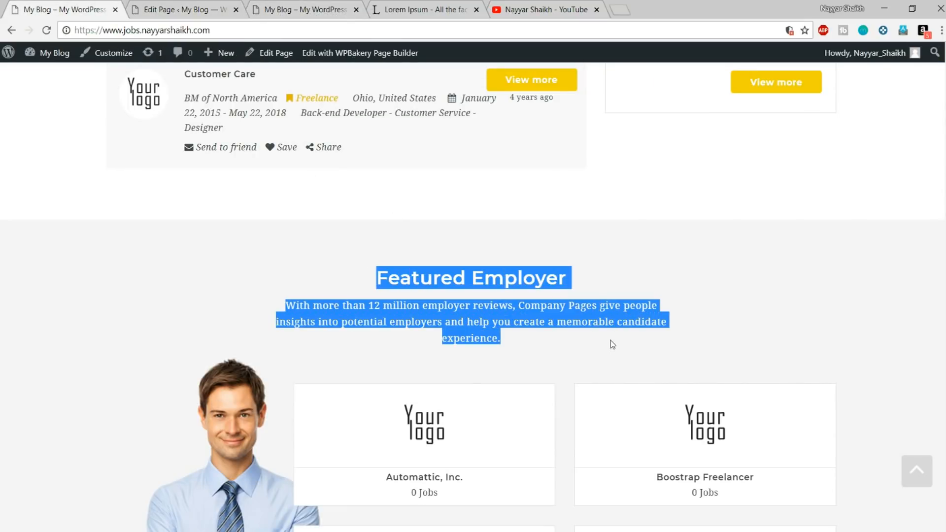
pyautogui.click(213, 6)
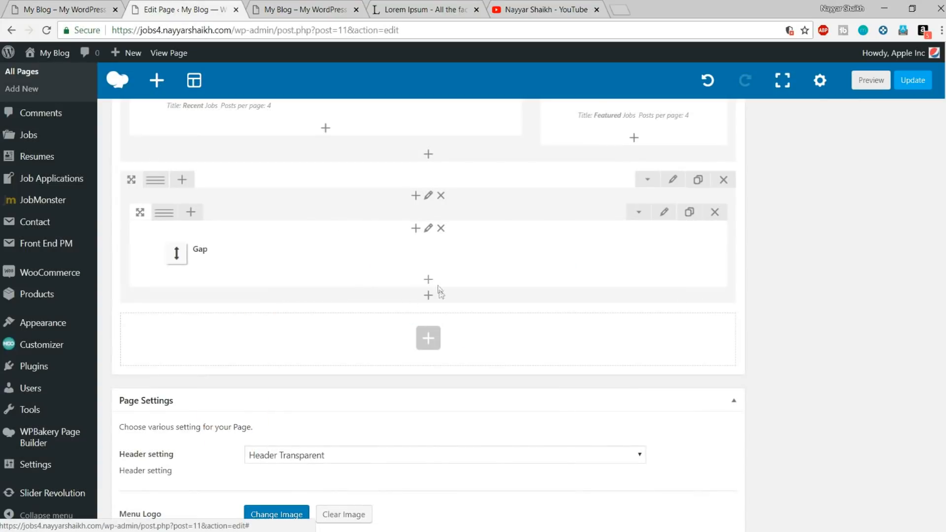
pyautogui.click(427, 298)
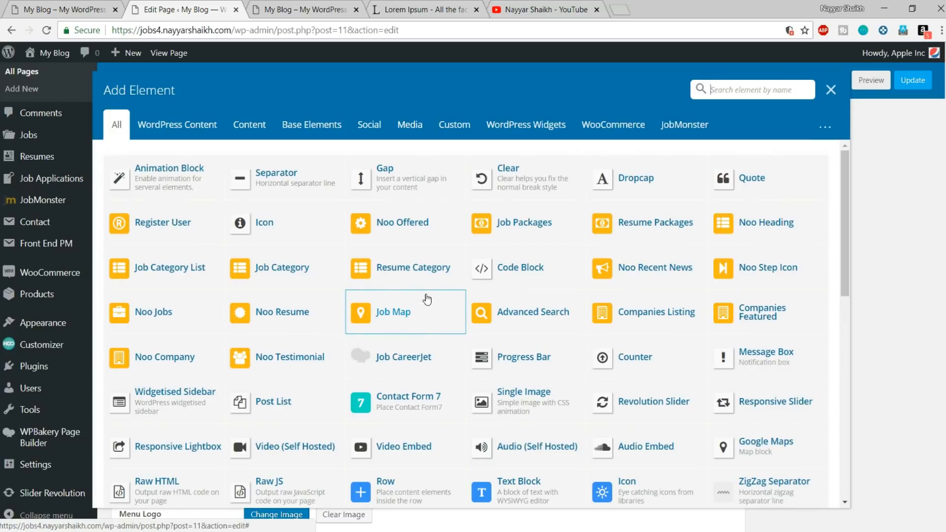
pyautogui.write('nno')
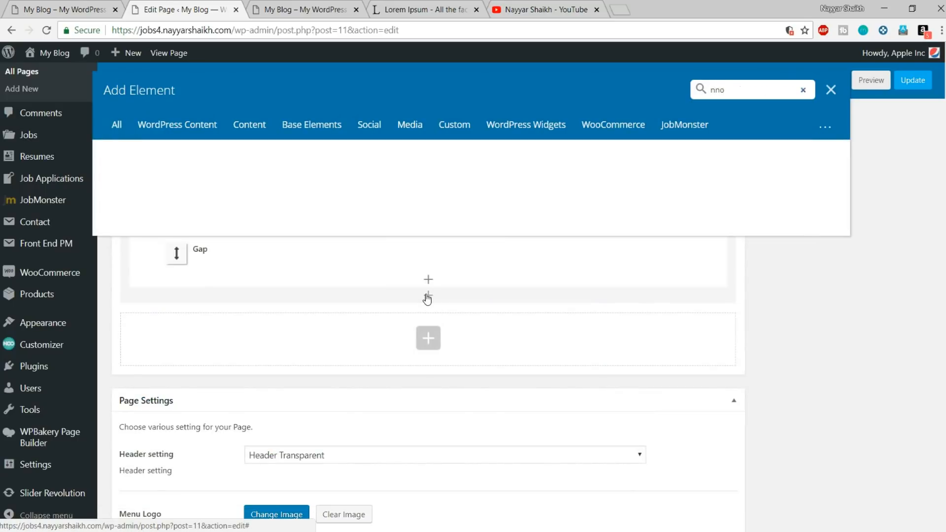
pyautogui.press('BackSpace')
pyautogui.write('noo h')
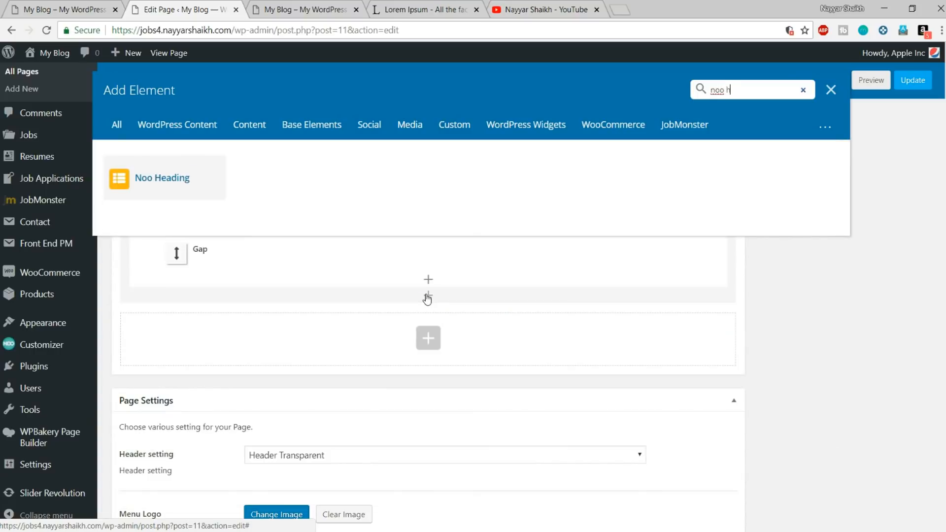
pyautogui.click(197, 186)
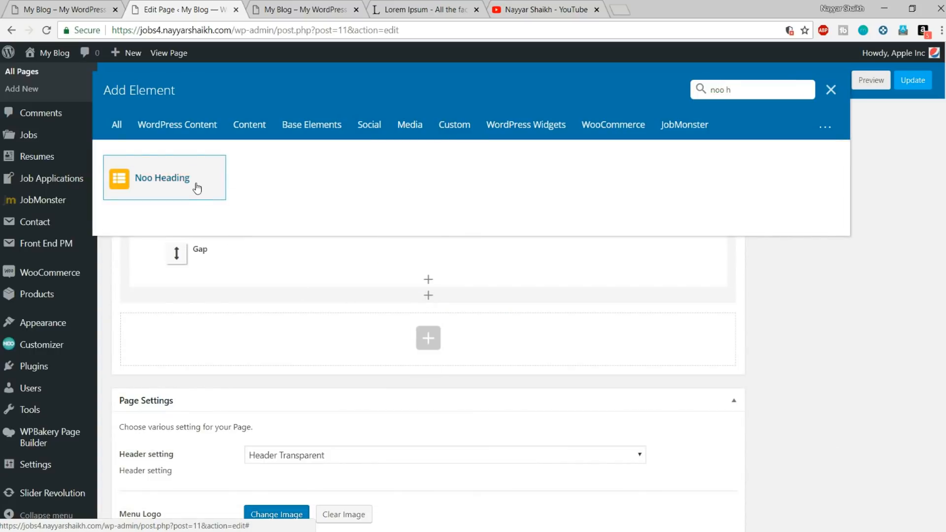
# Paste 'Featured Employer' from the demo site as the heading title
pyautogui.click(94, 8)
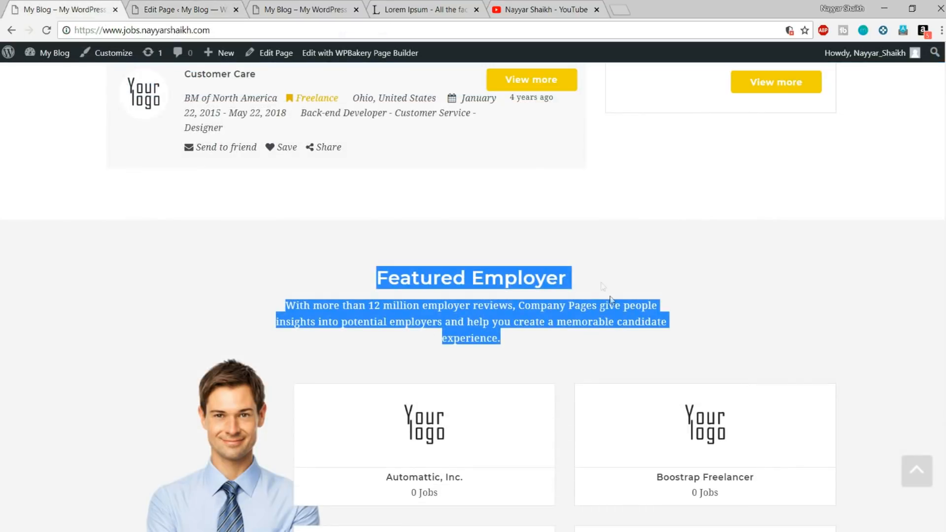
pyautogui.click(569, 281)
pyautogui.moveTo(382, 279); pyautogui.dragTo(577, 277)
pyautogui.hotkey('ctrl', 'c')
pyautogui.click(178, 8)
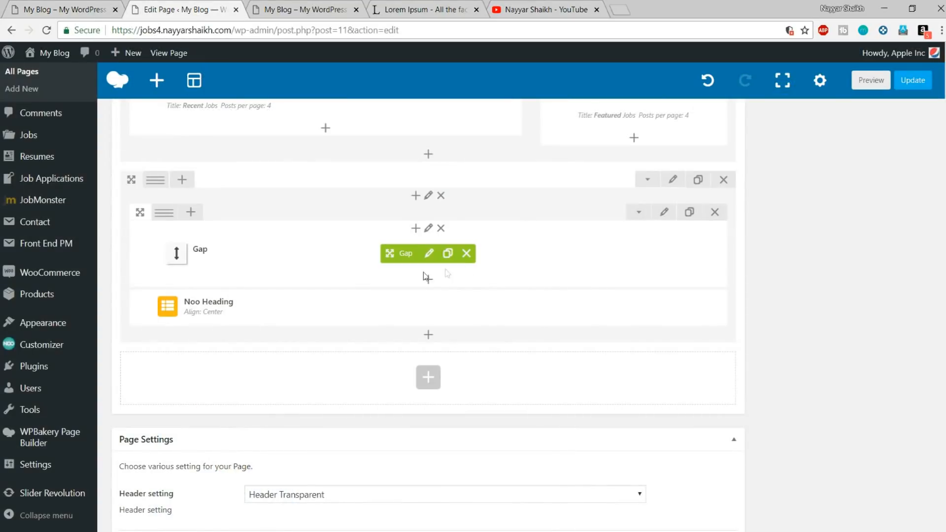
pyautogui.click(444, 309)
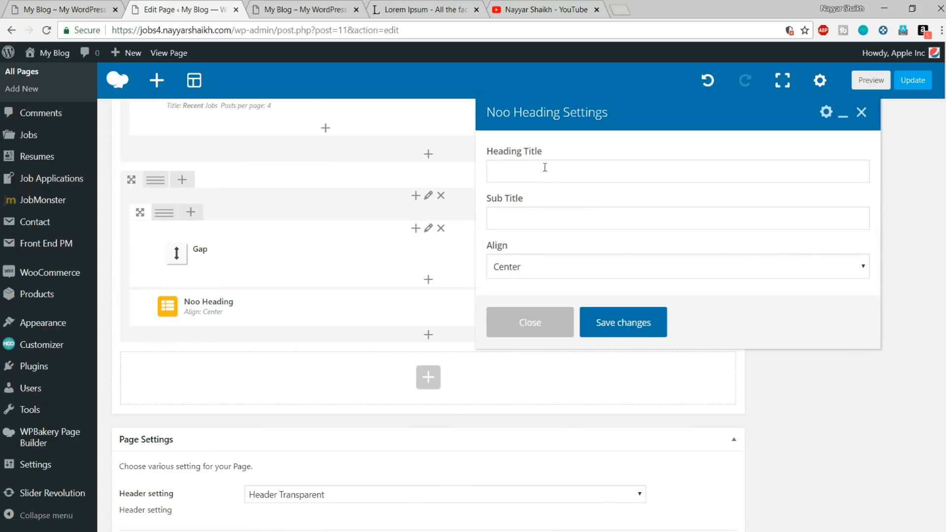
pyautogui.click(544, 167)
pyautogui.hotkey('ctrl', 'v')
# Copy the demo's employer-reviews paragraph into the Sub Title and save the heading
pyautogui.click(71, 9)
pyautogui.tripleClick(455, 320)
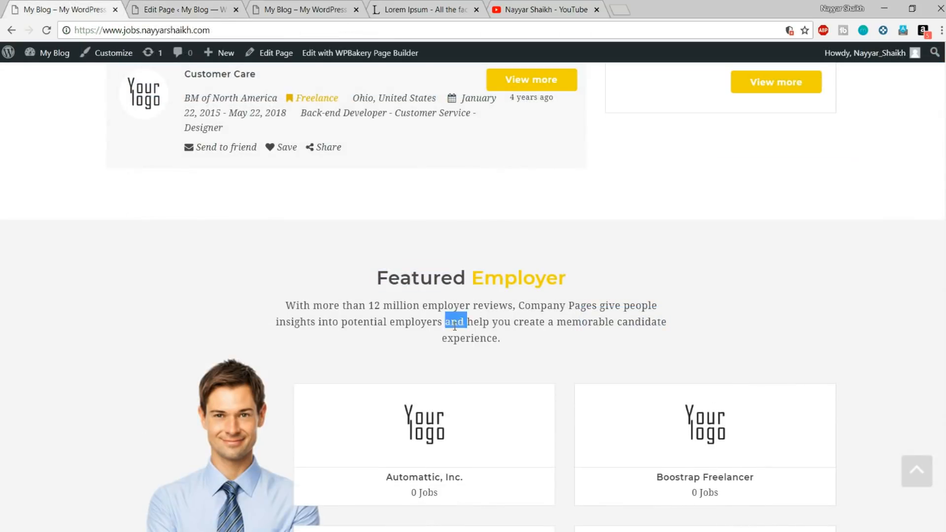
pyautogui.hotkey('ctrl', 'c')
pyautogui.click(183, 9)
pyautogui.click(569, 218)
pyautogui.hotkey('ctrl', 'v')
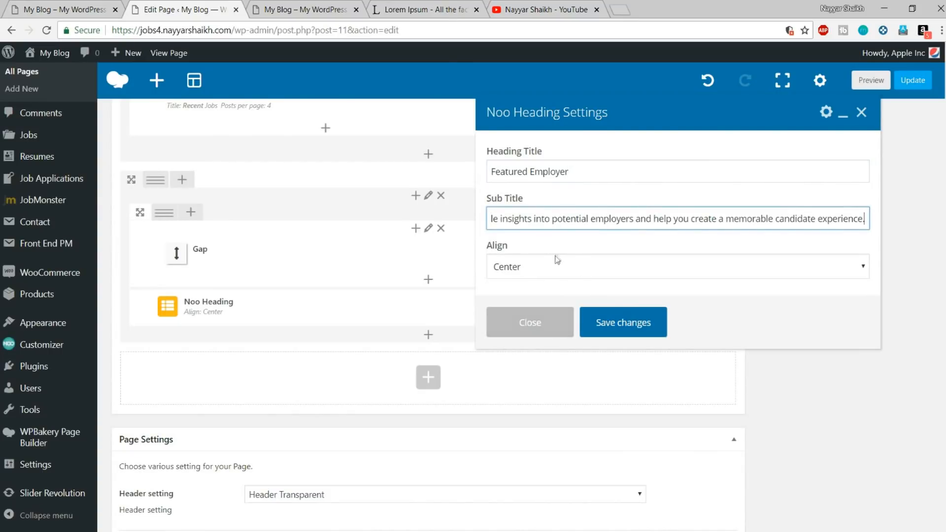
pyautogui.scroll(-3, 556, 259)
pyautogui.click(622, 322)
pyautogui.scroll(3, 598, 316)
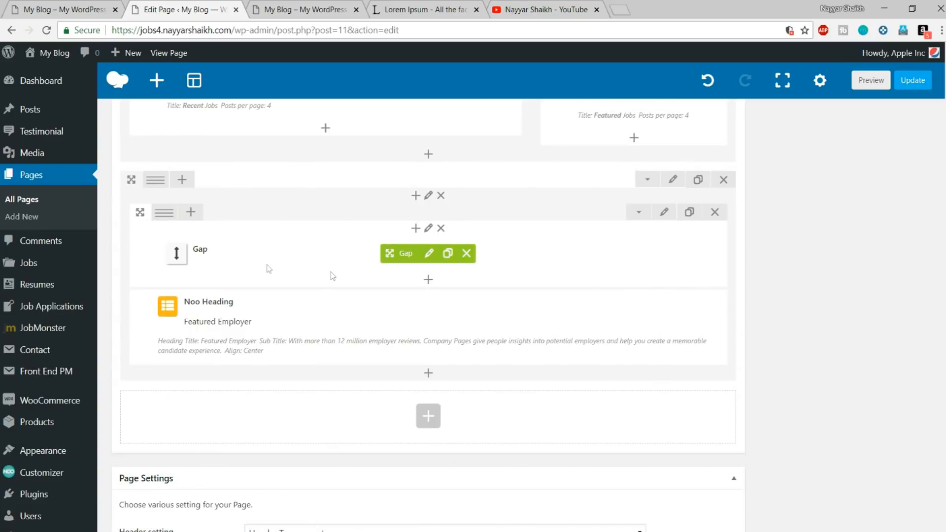
# Add a row below the Featured Employer heading with a 1/4 + 3/4 column layout
pyautogui.click(432, 377)
pyautogui.write('rdw')
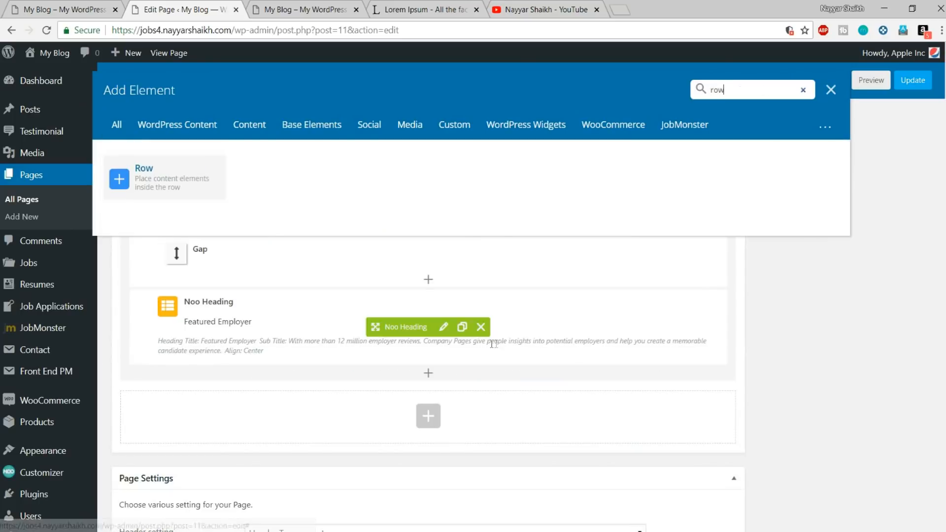
pyautogui.click(147, 179)
pyautogui.moveTo(159, 386)
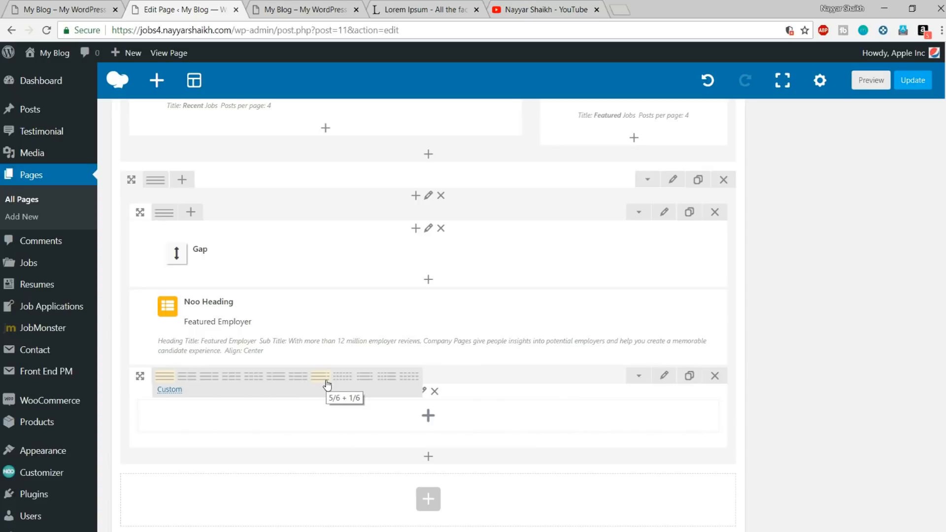
pyautogui.click(276, 384)
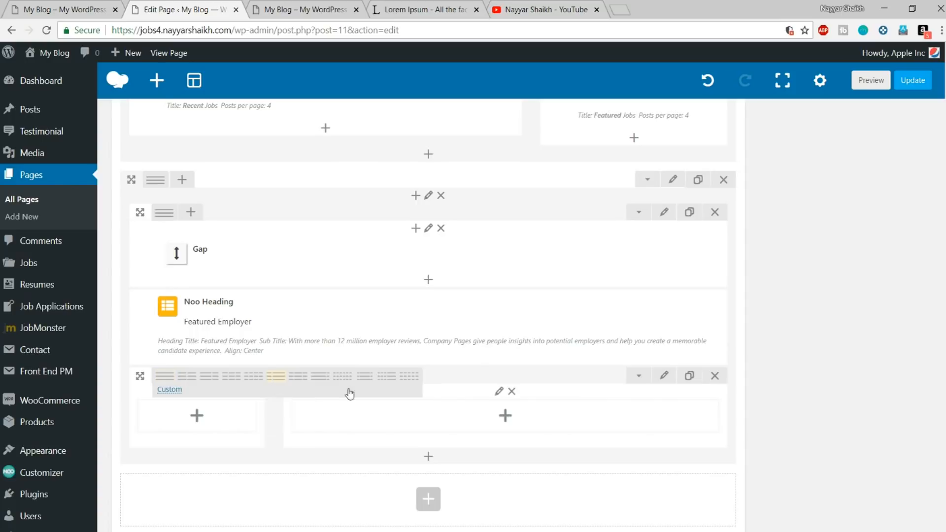
pyautogui.scroll(-1, 777, 344)
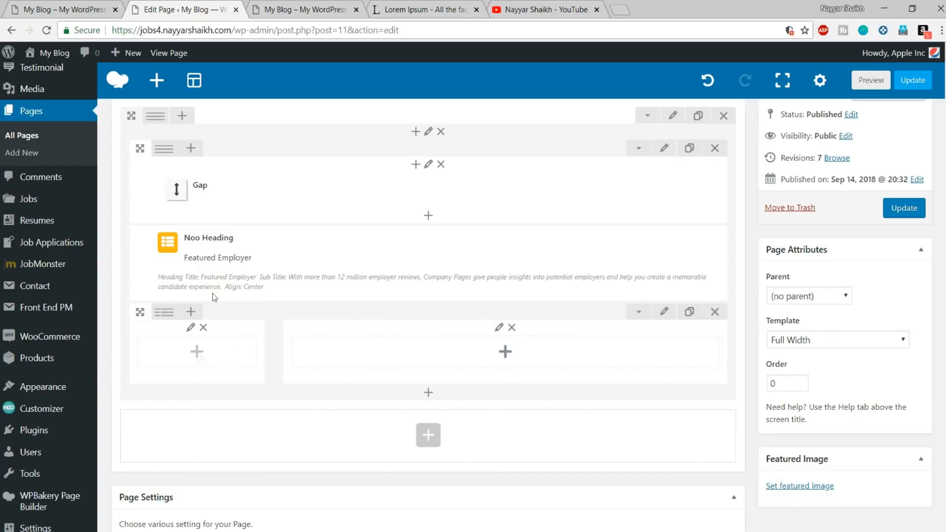
pyautogui.click(88, 10)
pyautogui.scroll(-1, 163, 389)
pyautogui.scroll(-4, 168, 396)
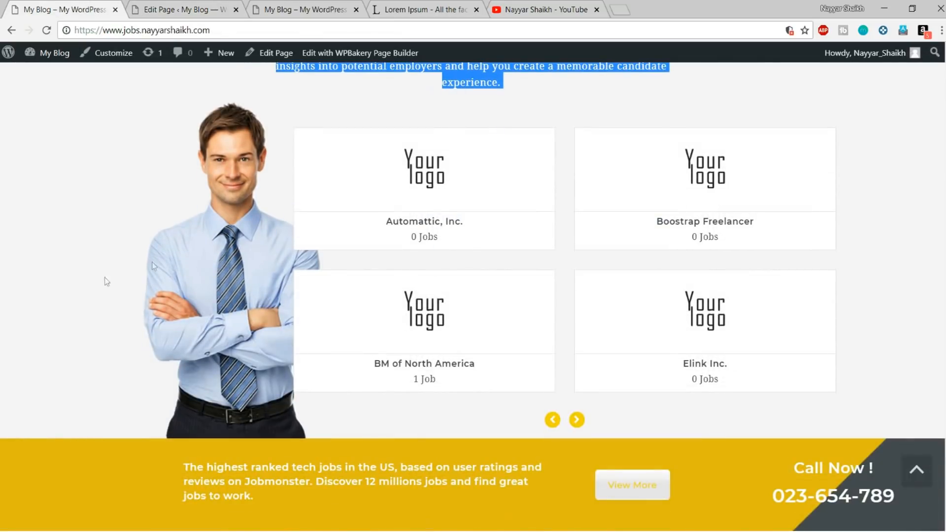
pyautogui.click(200, 8)
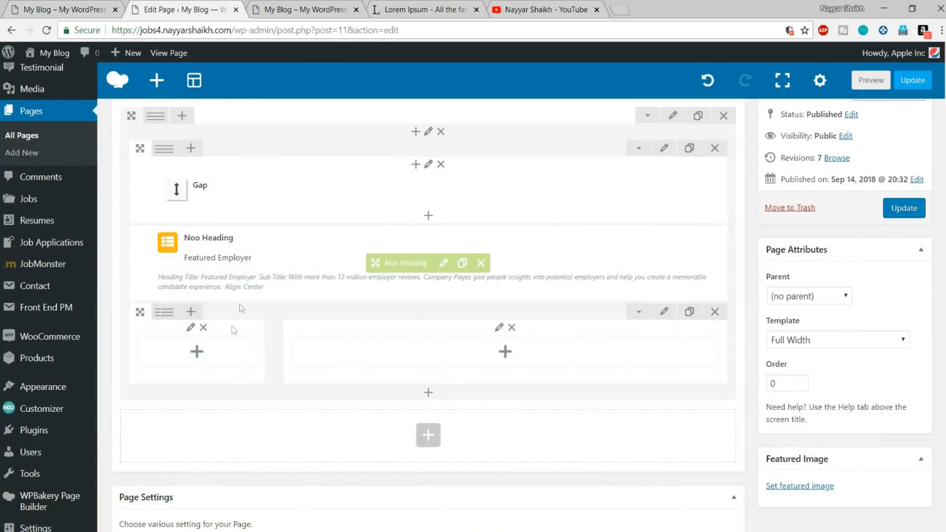
# Insert a Noo Company element into the wide right column
pyautogui.click(505, 352)
pyautogui.write('n')
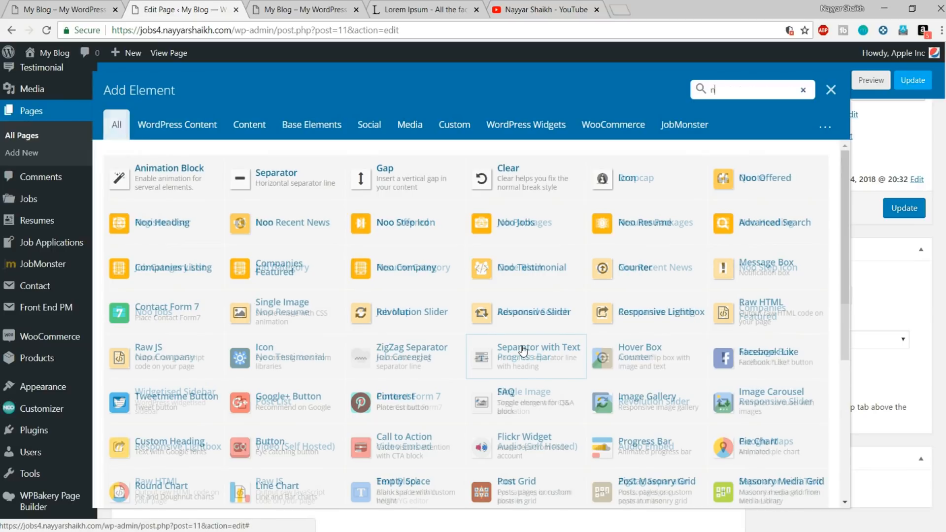
pyautogui.write('oo com')
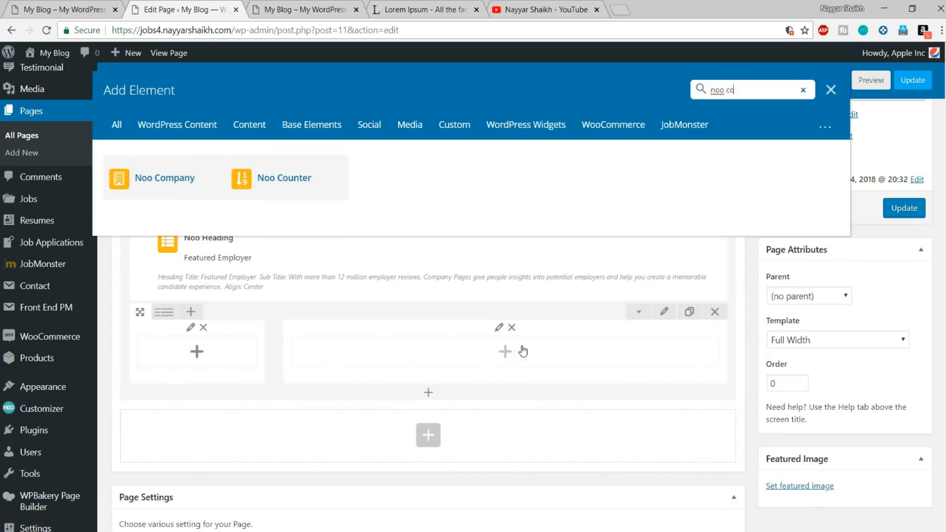
pyautogui.click(178, 172)
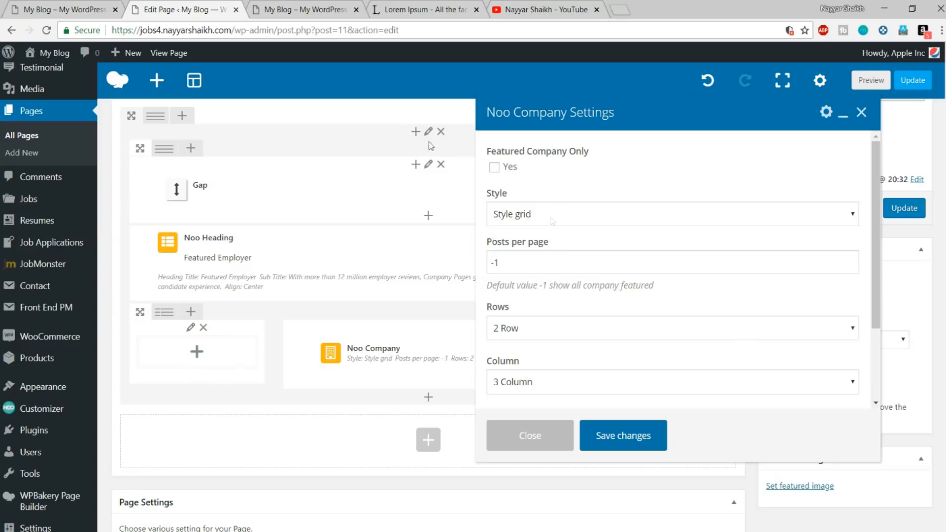
pyautogui.hotkey('ctrl', 'shift', 'Tab')
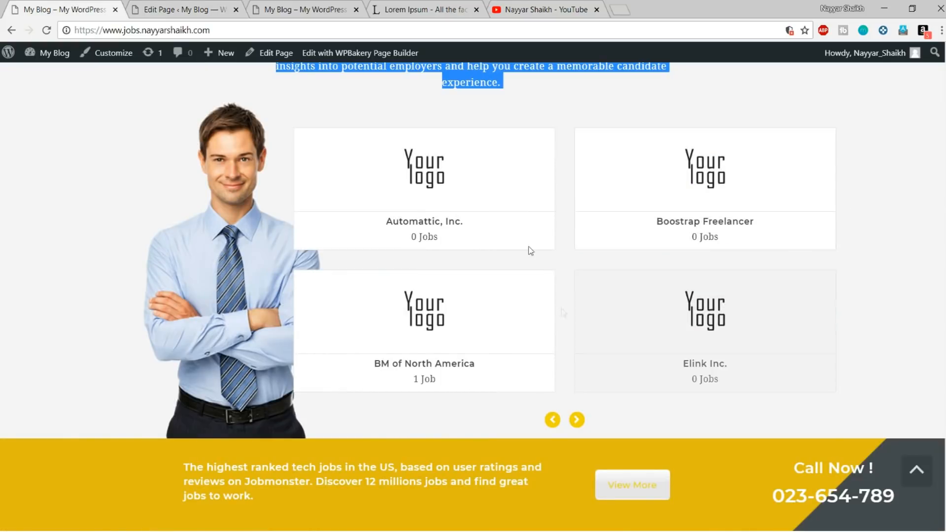
pyautogui.hotkey('ctrl', 'Tab')
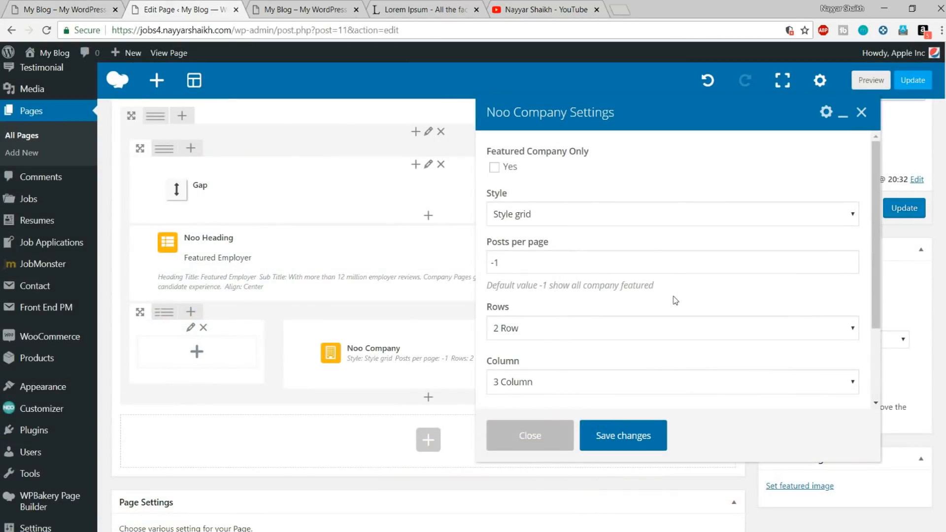
# Set the Noo Company grid to 2 Column with Auto Play No and save
pyautogui.scroll(-2, 545, 285)
pyautogui.click(536, 323)
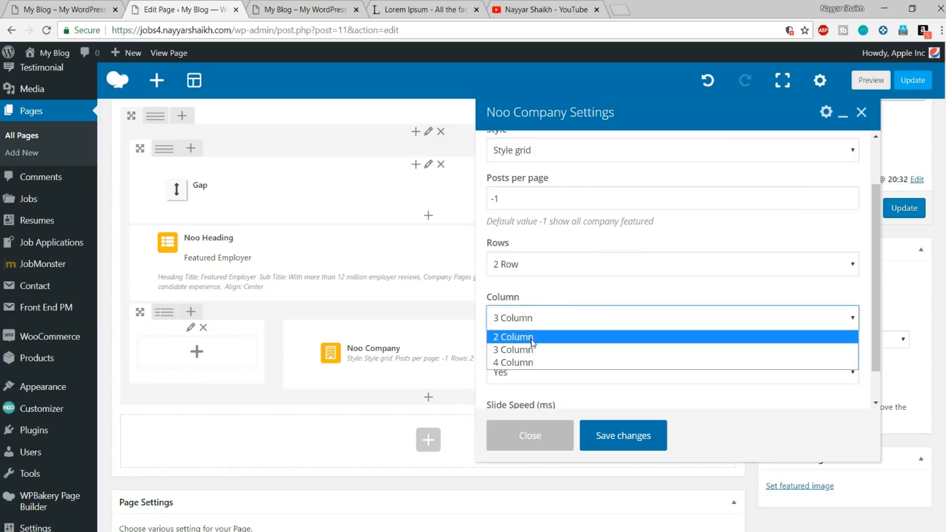
pyautogui.click(537, 334)
pyautogui.scroll(-1, 603, 343)
pyautogui.click(605, 343)
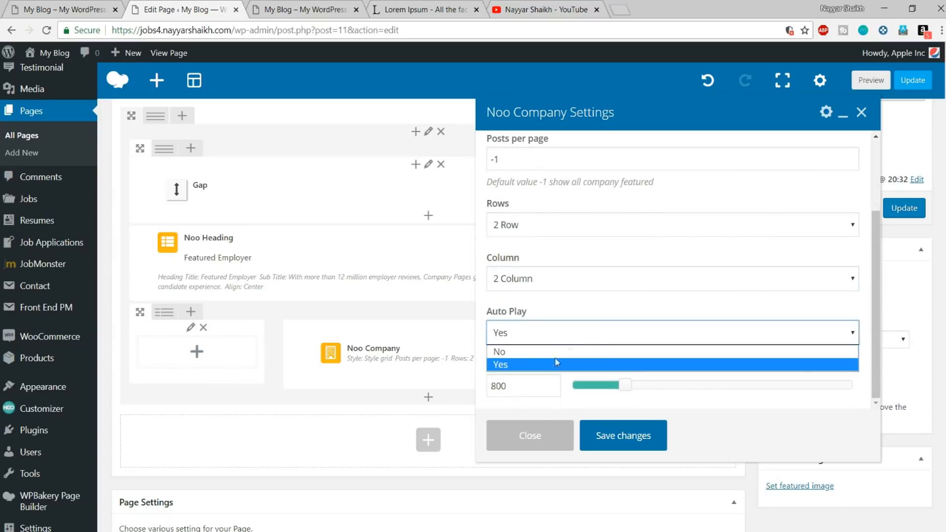
pyautogui.click(547, 349)
pyautogui.scroll(1, 673, 406)
pyautogui.click(636, 436)
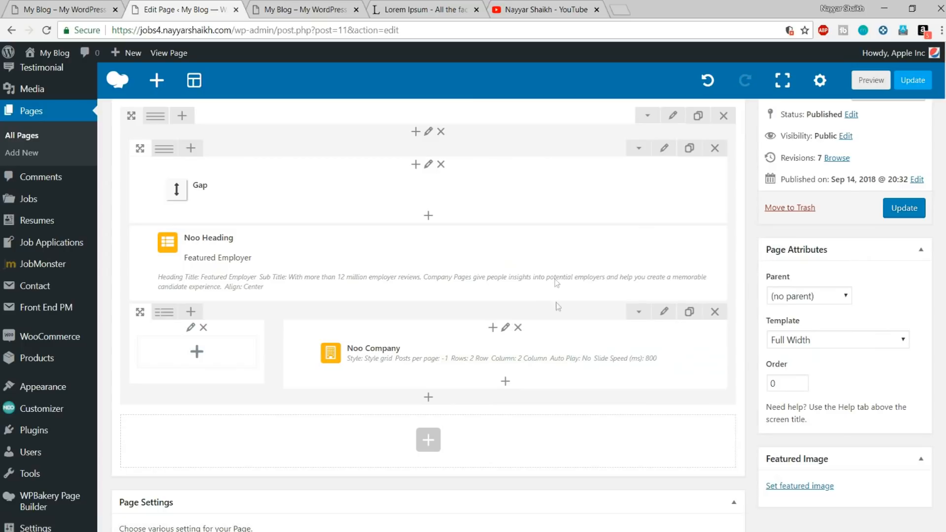
# Review the live Featured Employer section before editing its row
pyautogui.scroll(1, 664, 296)
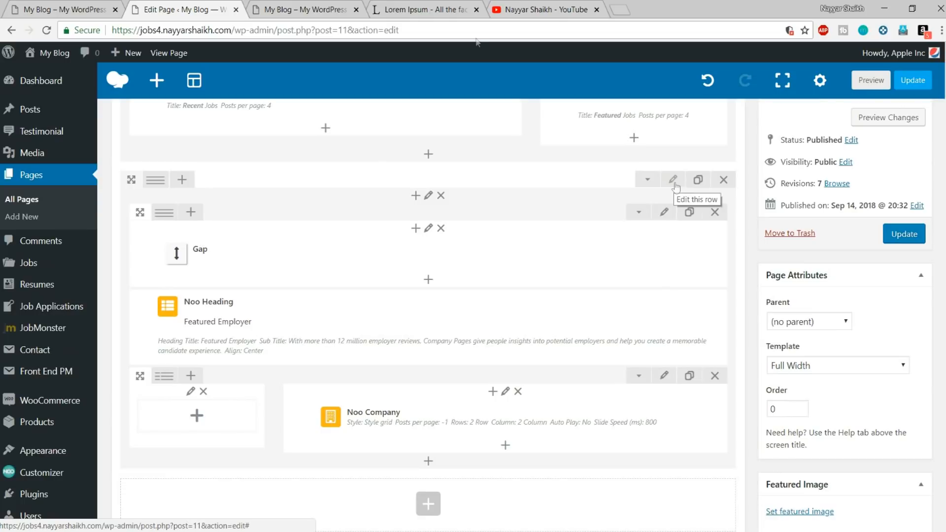
pyautogui.click(64, 7)
pyautogui.scroll(2, 175, 180)
pyautogui.click(150, 254)
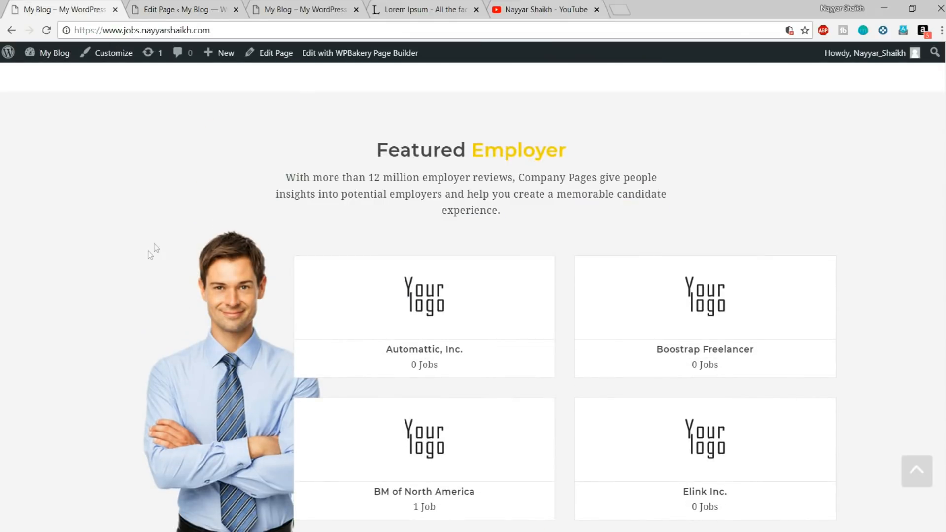
pyautogui.scroll(1, 150, 254)
pyautogui.scroll(-2, 251, 211)
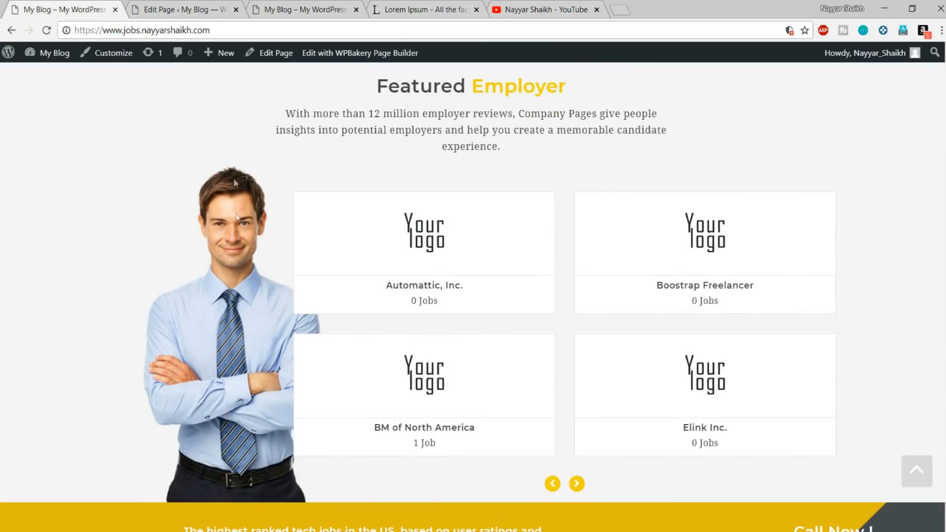
pyautogui.click(178, 9)
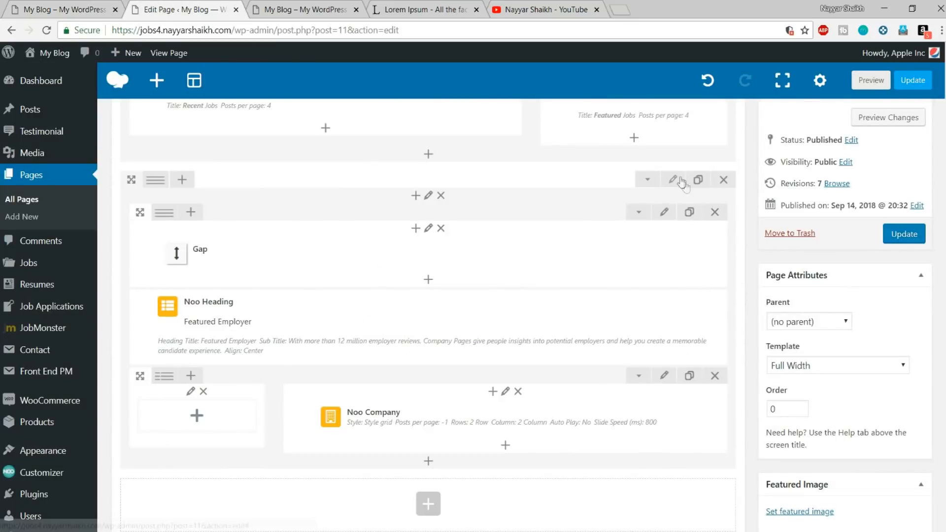
# Upload feature-company-h1 as a background image in the section row's Design Options
pyautogui.click(678, 182)
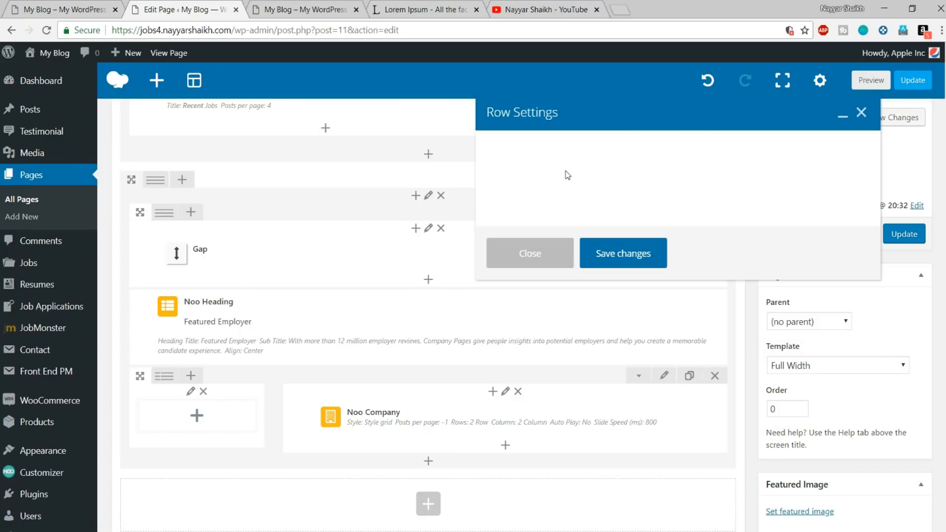
pyautogui.click(574, 145)
pyautogui.scroll(-2, 766, 340)
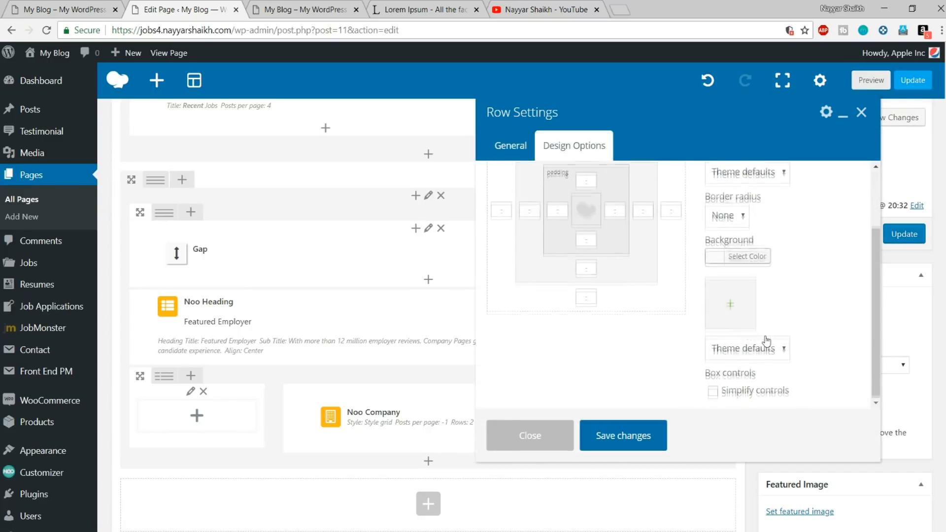
pyautogui.click(730, 305)
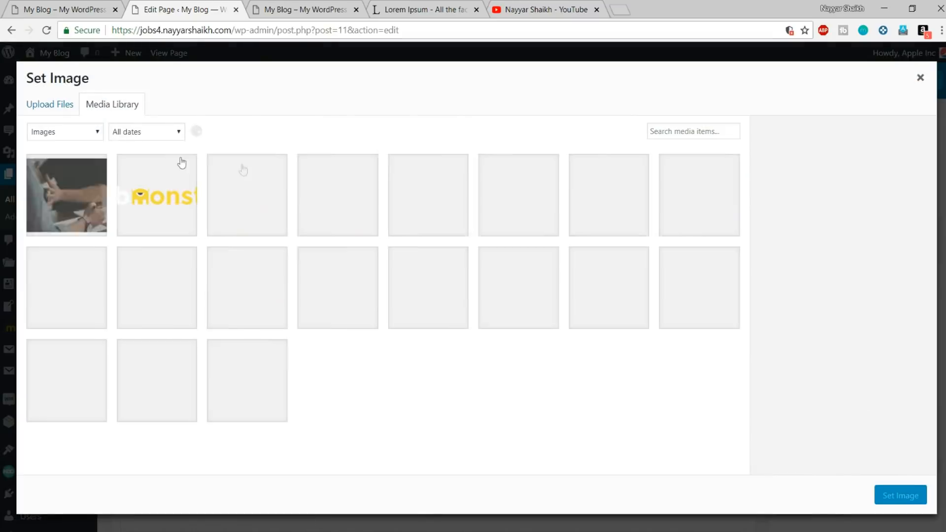
pyautogui.click(50, 111)
pyautogui.click(476, 292)
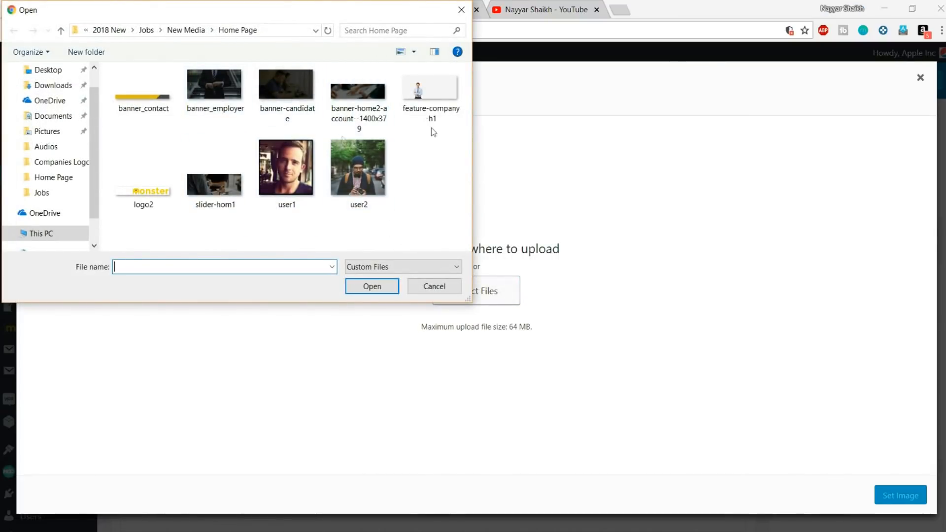
pyautogui.click(434, 106)
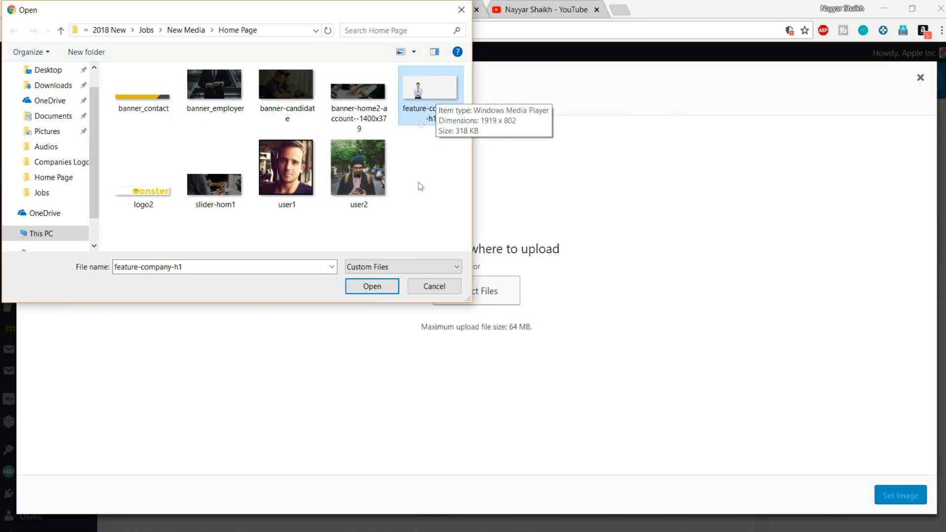
pyautogui.click(372, 286)
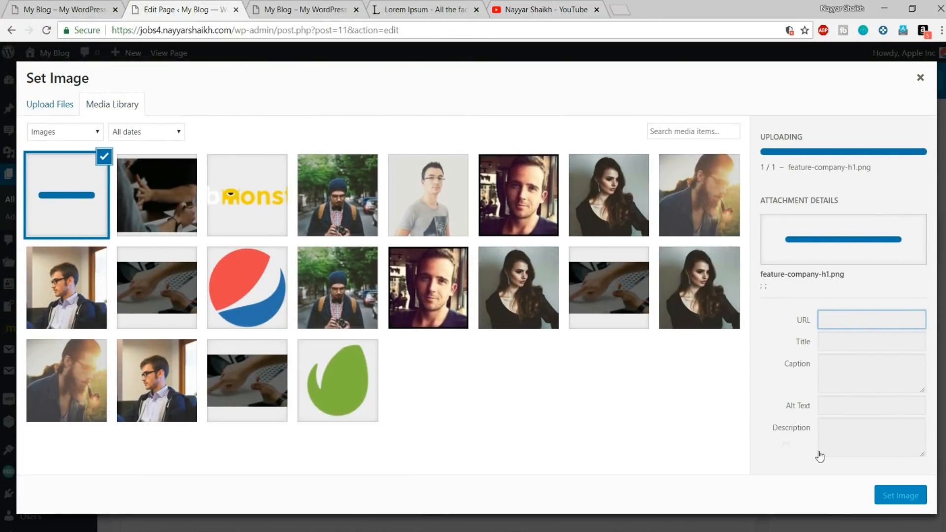
# Apply the photo as the row background, sized Cover, and save the row settings
pyautogui.click(909, 497)
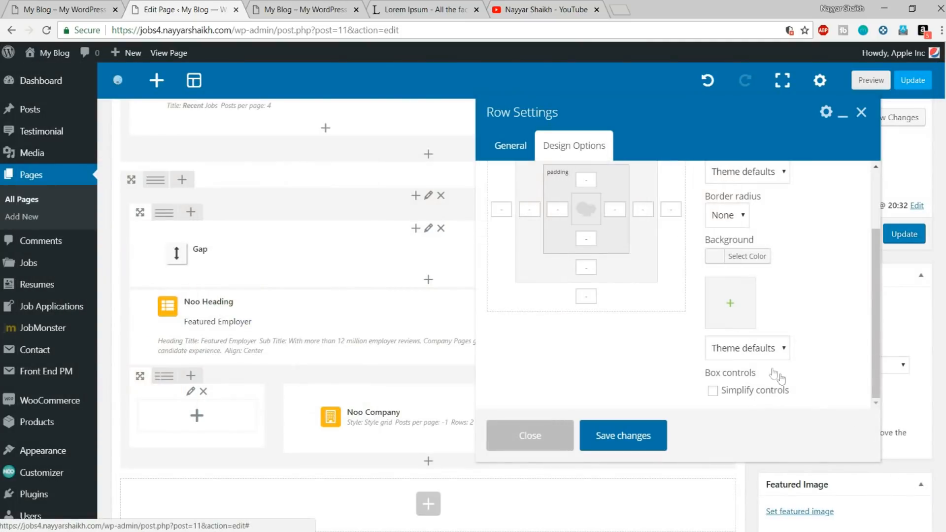
pyautogui.click(754, 351)
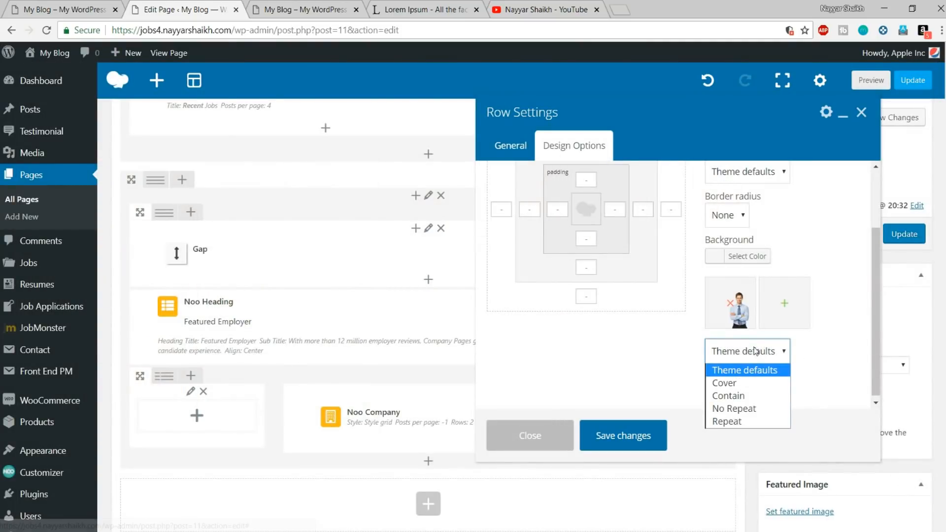
pyautogui.click(753, 381)
pyautogui.click(646, 437)
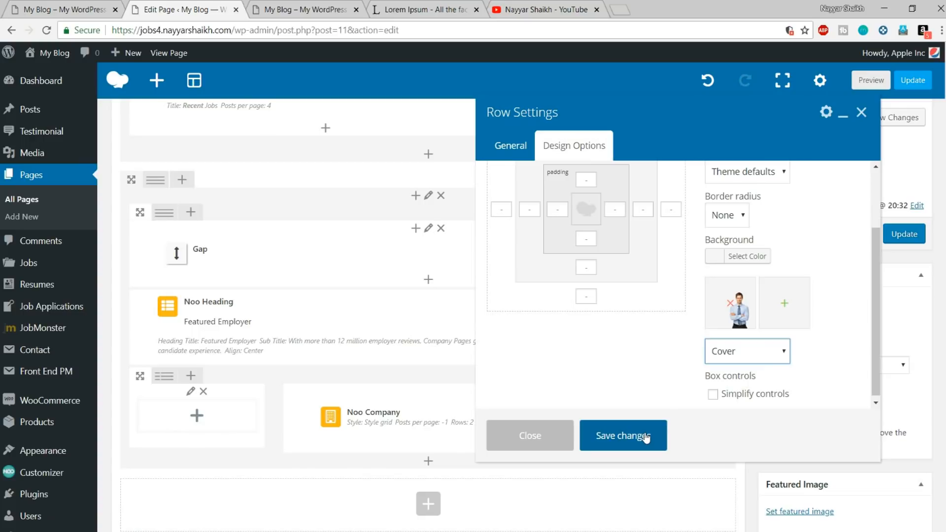
pyautogui.click(646, 437)
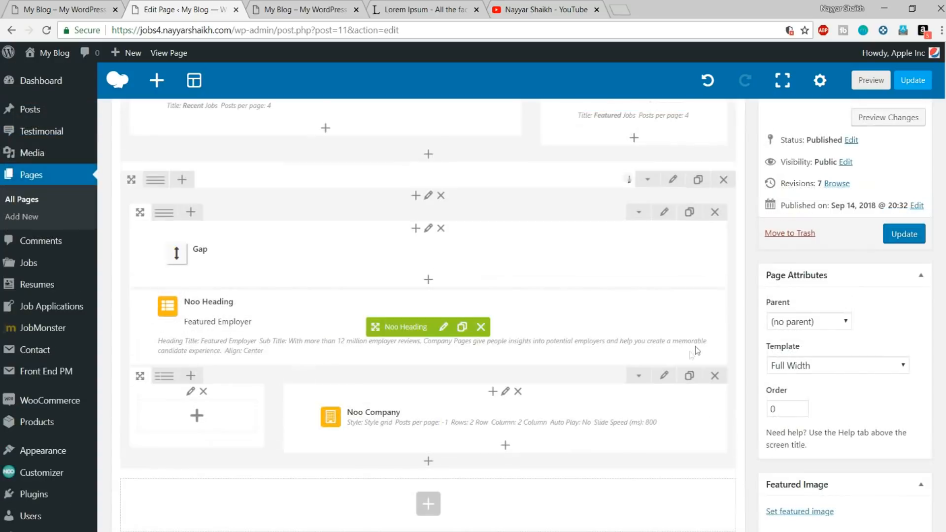
# Keep the inner company row in a container, save it, and update the page
pyautogui.click(663, 377)
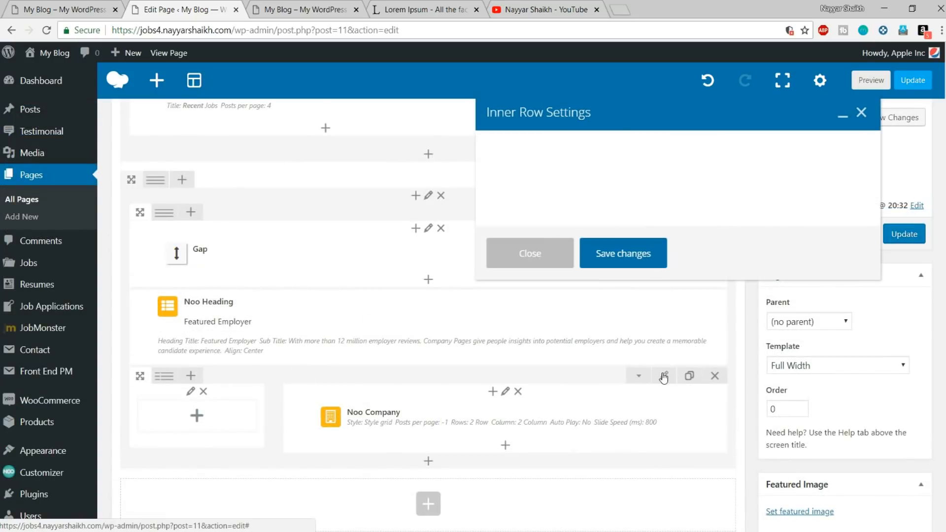
pyautogui.click(494, 198)
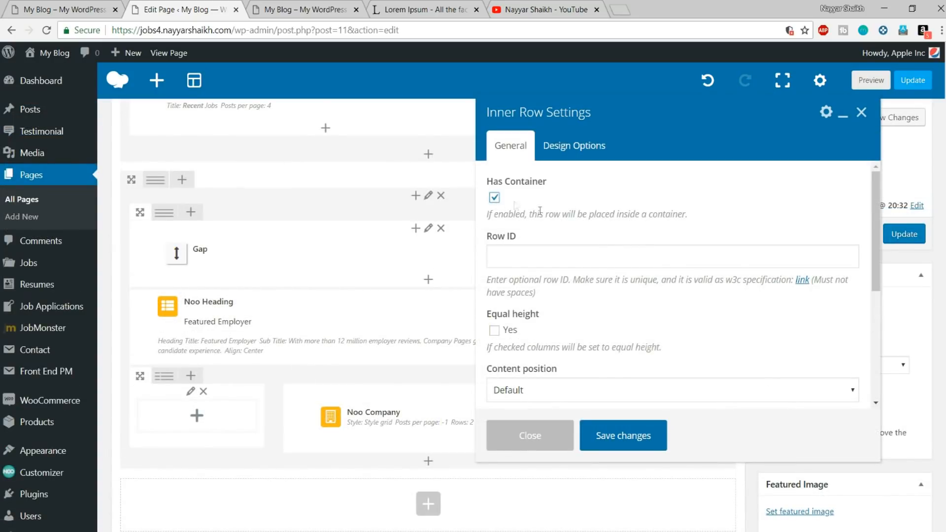
pyautogui.click(635, 440)
pyautogui.click(907, 235)
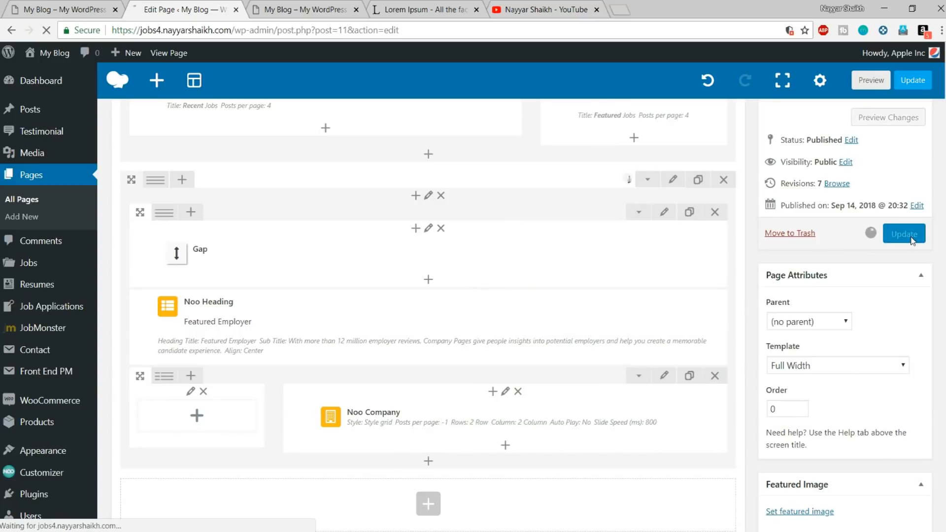
# Reload the live home page to check the Featured Employer section with the man photo
pyautogui.click(286, 7)
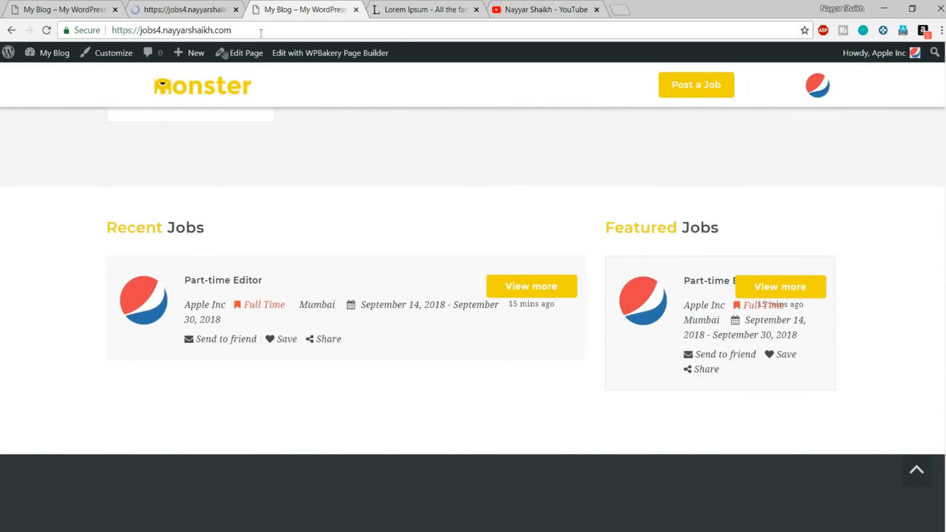
pyautogui.click(48, 33)
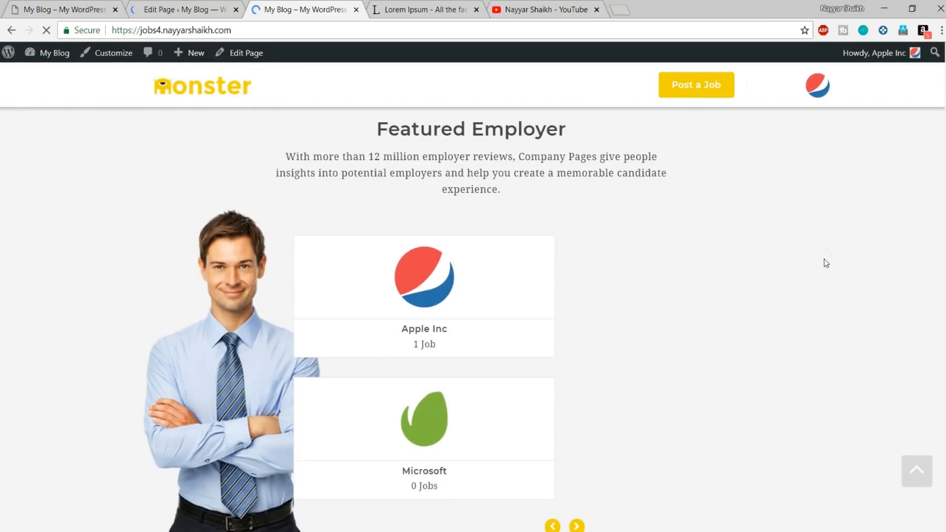
pyautogui.scroll(-7, 825, 263)
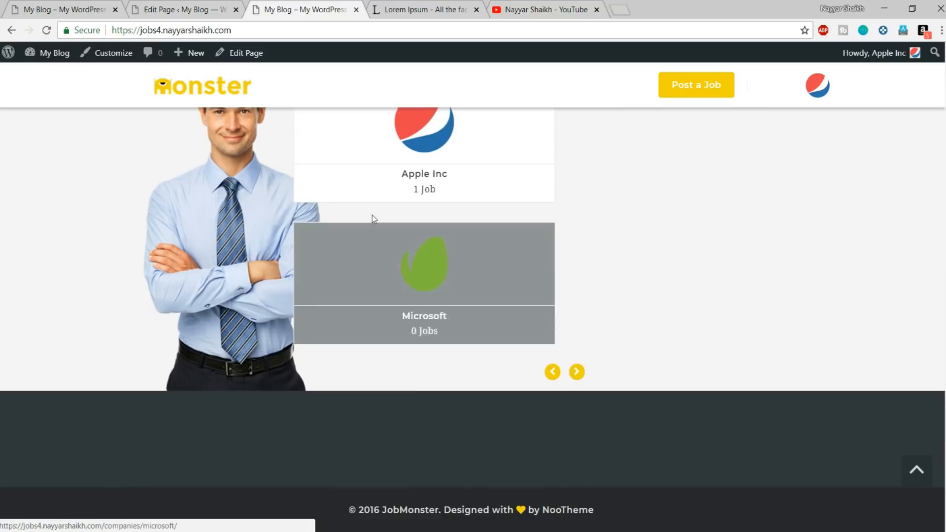
pyautogui.scroll(2, 422, 222)
pyautogui.scroll(1, 422, 222)
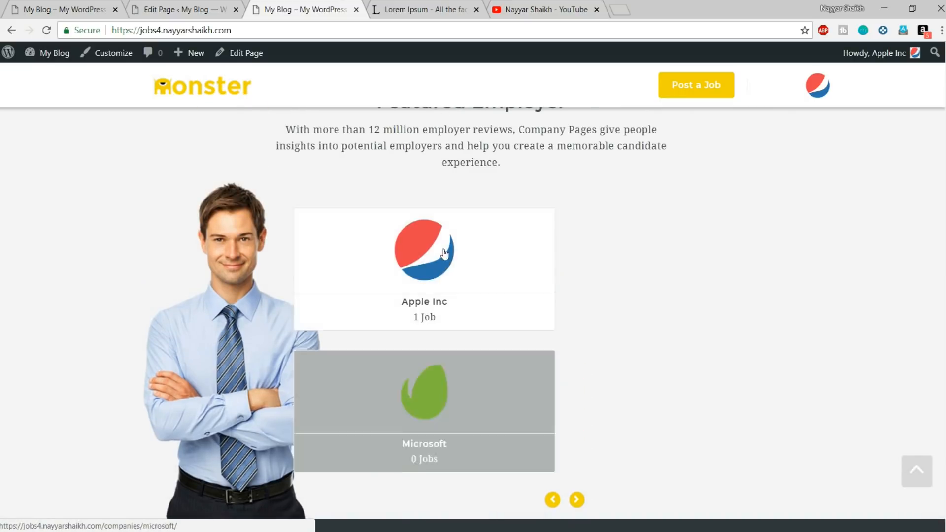
# Scroll the demo site to its yellow tech-jobs banner below Featured Employer
pyautogui.click(64, 10)
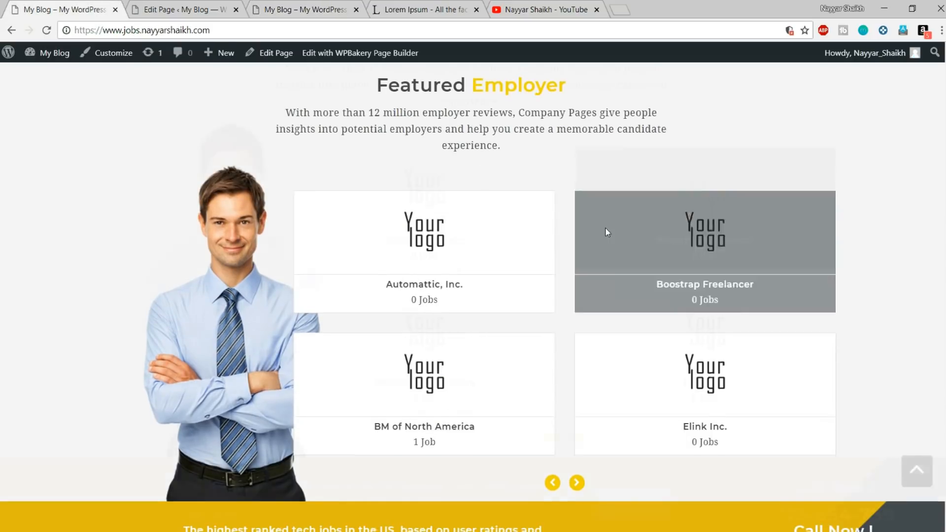
pyautogui.scroll(-5, 611, 242)
pyautogui.scroll(-2, 612, 247)
pyautogui.moveTo(166, 151); pyautogui.dragTo(318, 196)
pyautogui.click(319, 197)
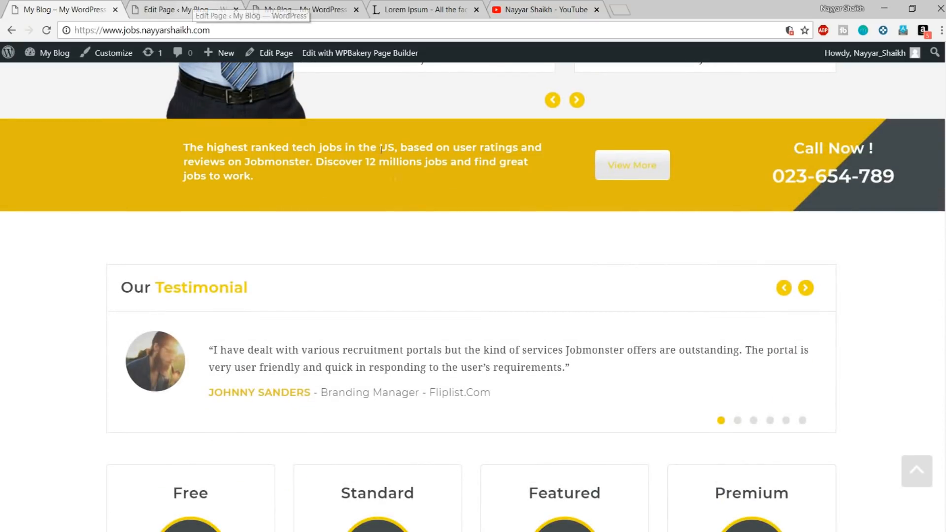
pyautogui.scroll(1, 279, 229)
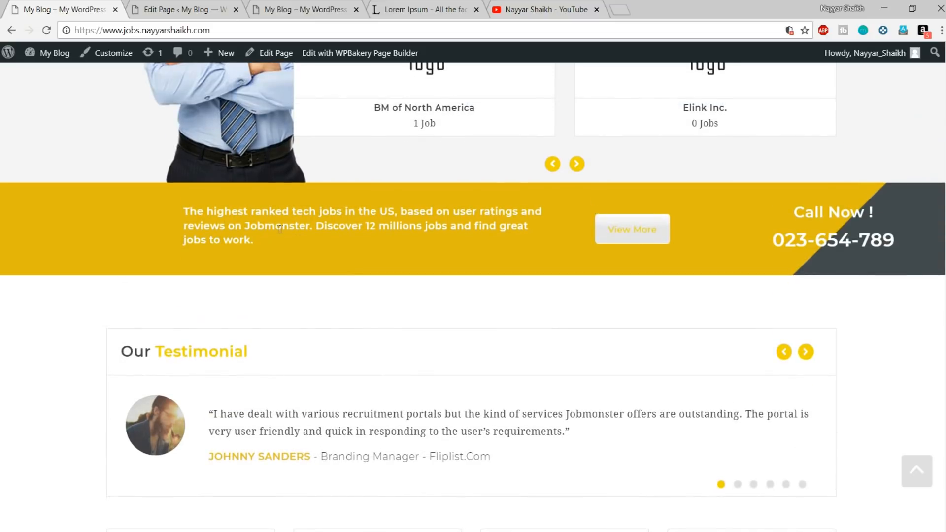
pyautogui.moveTo(191, 207); pyautogui.dragTo(279, 251)
pyautogui.click(280, 252)
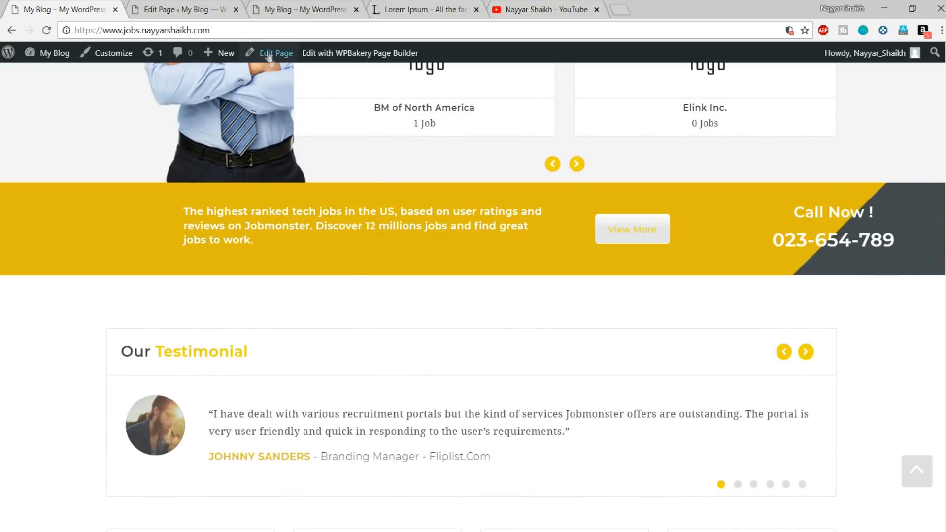
pyautogui.click(207, 4)
# Add an empty Row element below the Noo Company row
pyautogui.scroll(-5, 502, 232)
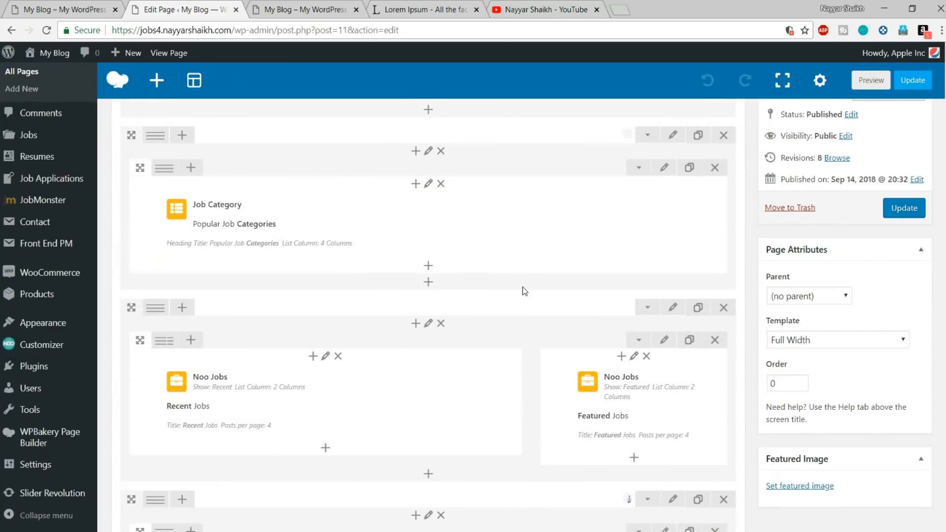
pyautogui.scroll(-6, 426, 313)
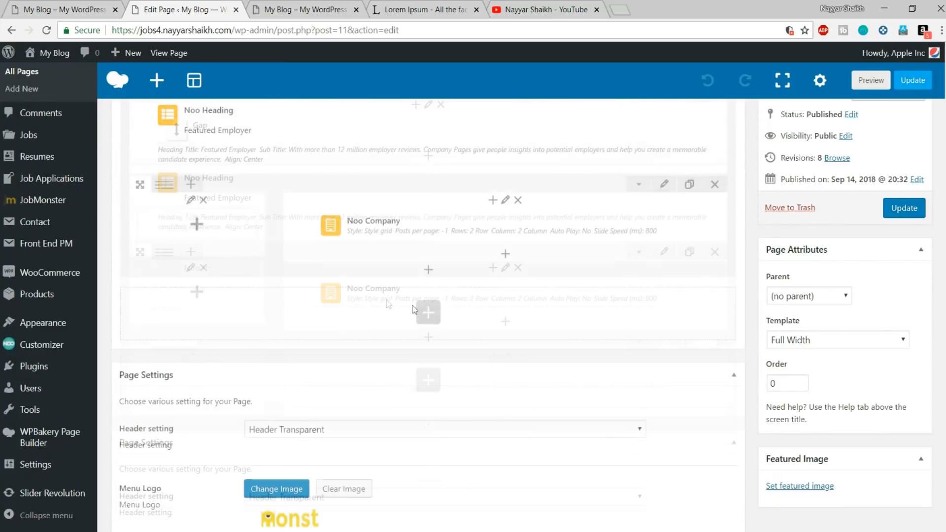
pyautogui.scroll(3, 426, 314)
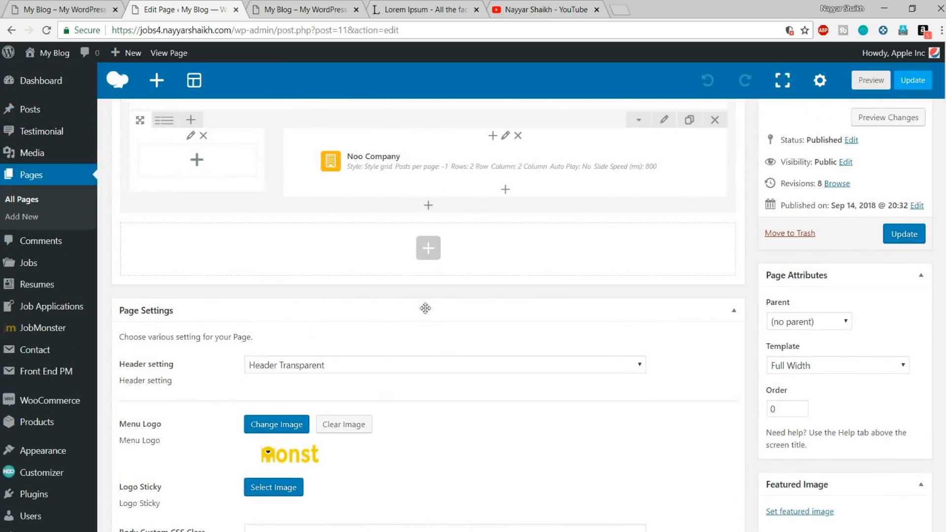
pyautogui.click(426, 241)
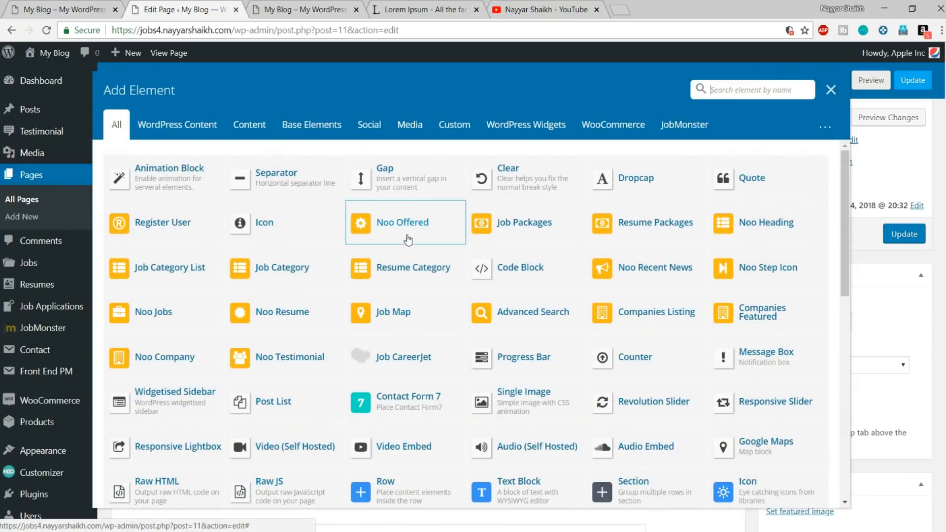
pyautogui.write('row')
pyautogui.click(158, 184)
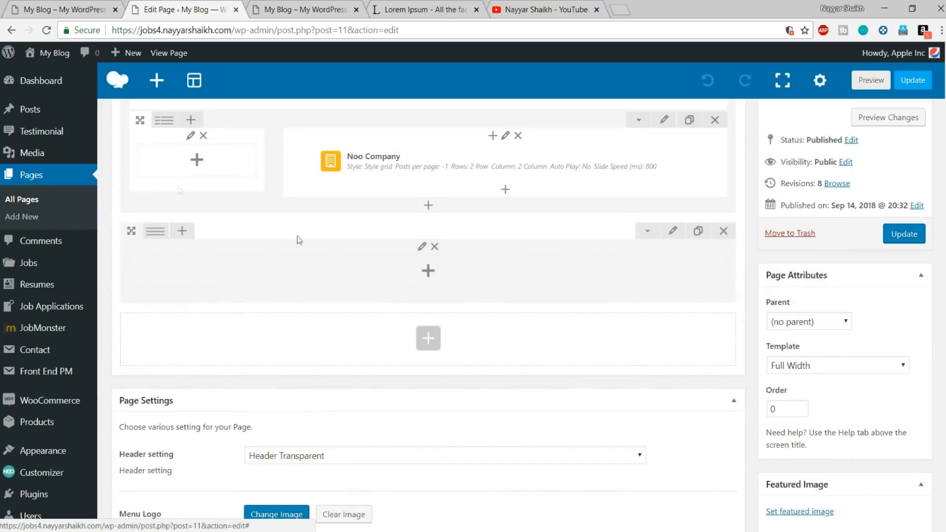
# Add a nested inner Row inside the new row
pyautogui.click(428, 270)
pyautogui.write('row')
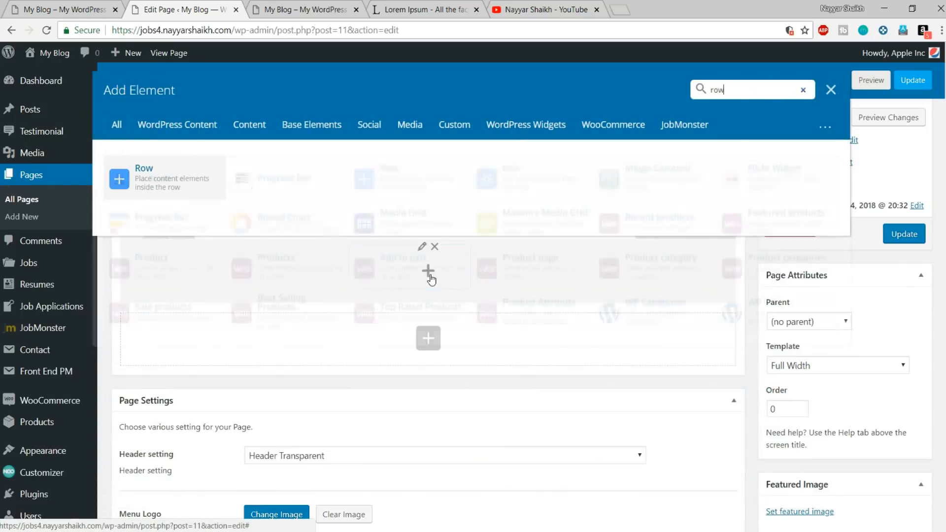
pyautogui.click(169, 173)
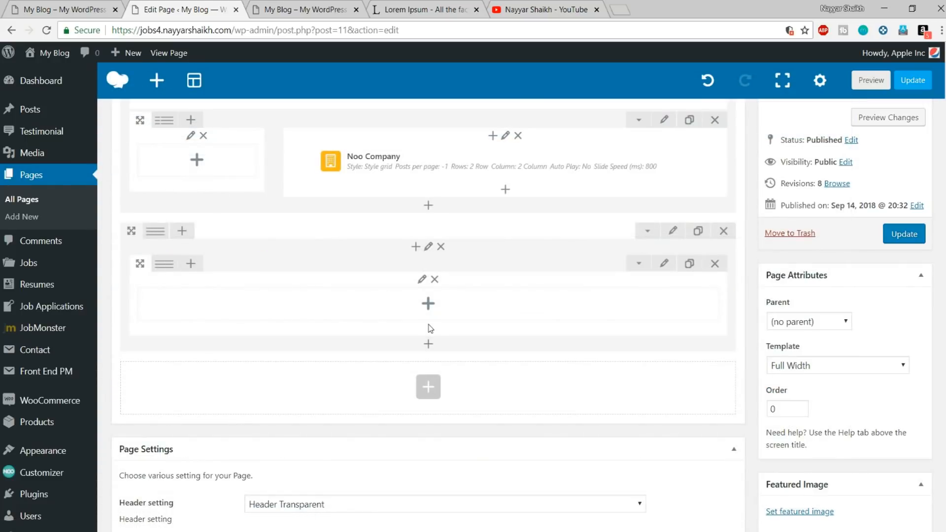
# Review the reference demo's yellow tech-jobs banner text and Call Now phone block
pyautogui.click(66, 8)
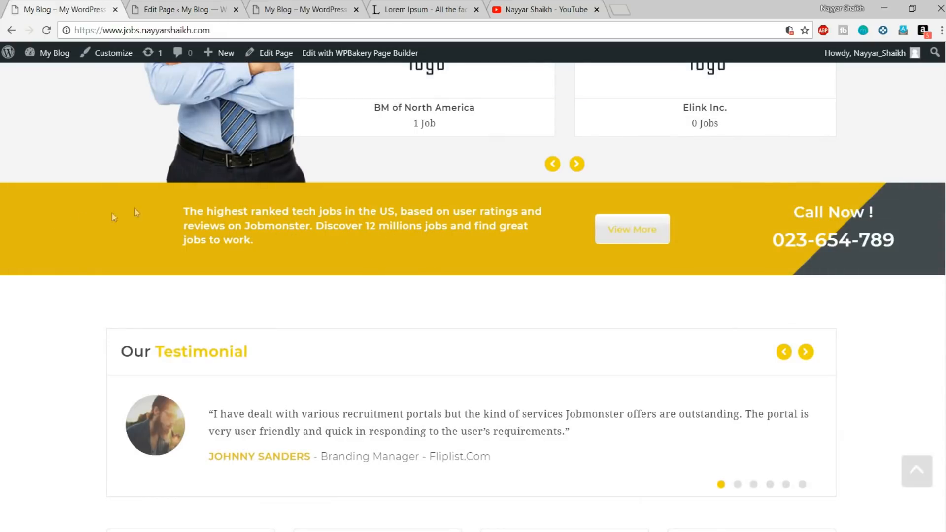
pyautogui.moveTo(164, 203); pyautogui.dragTo(523, 256)
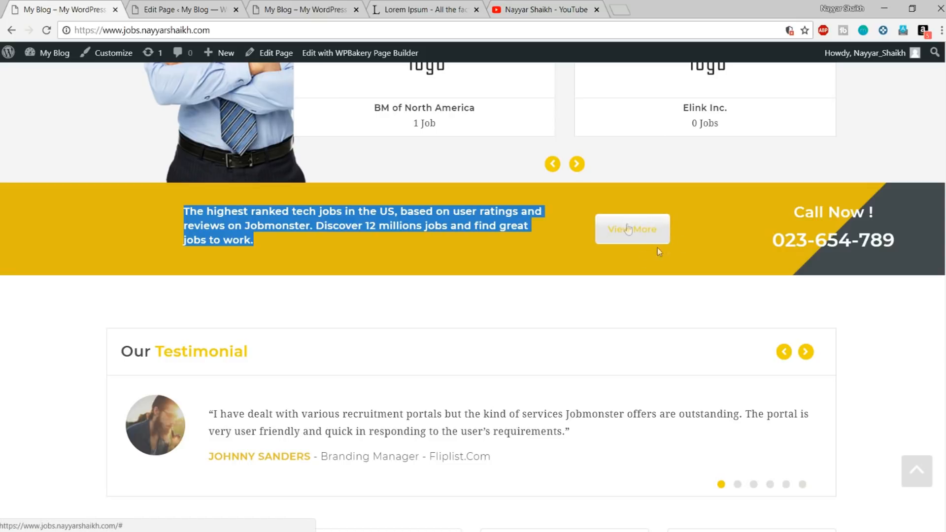
pyautogui.moveTo(741, 223); pyautogui.dragTo(917, 238)
pyautogui.click(919, 240)
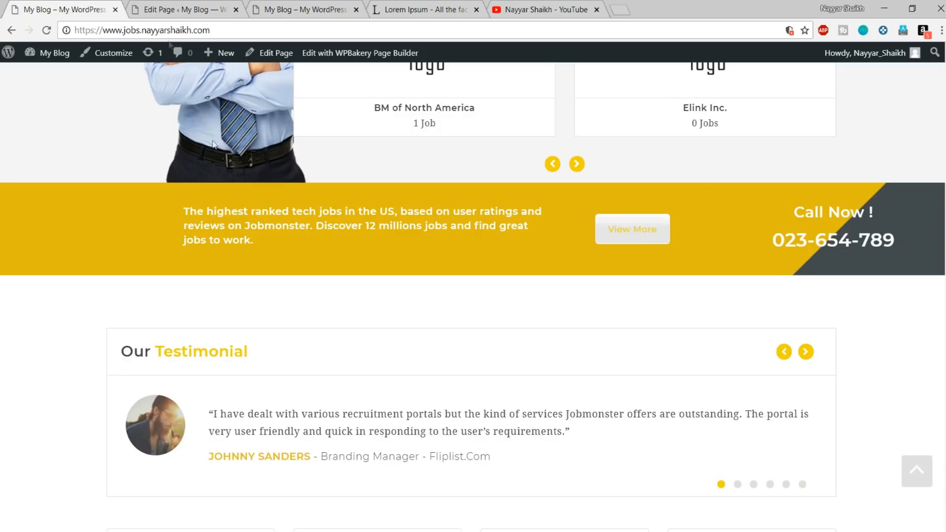
pyautogui.click(182, 9)
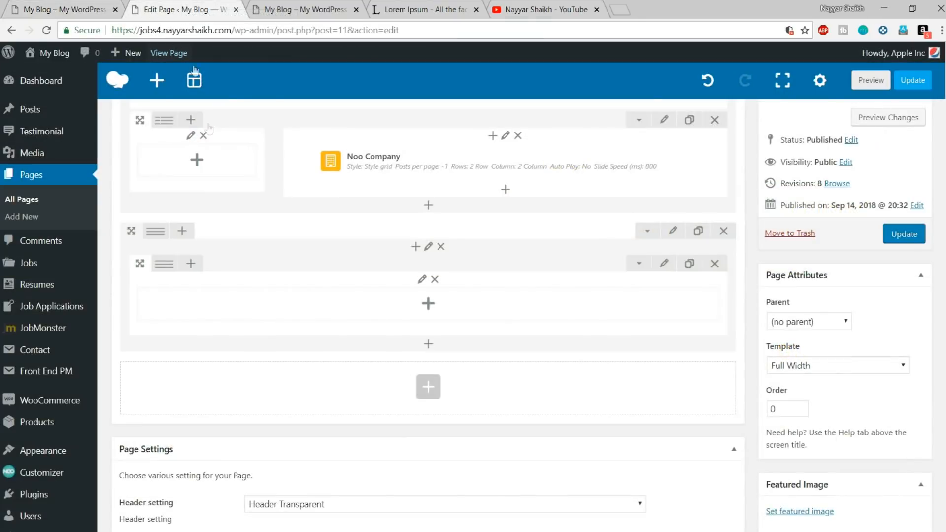
# Replace the inner row's 1/1 layout with custom 2/12 + 6/12 + 1/12 + 3/12
pyautogui.moveTo(167, 266)
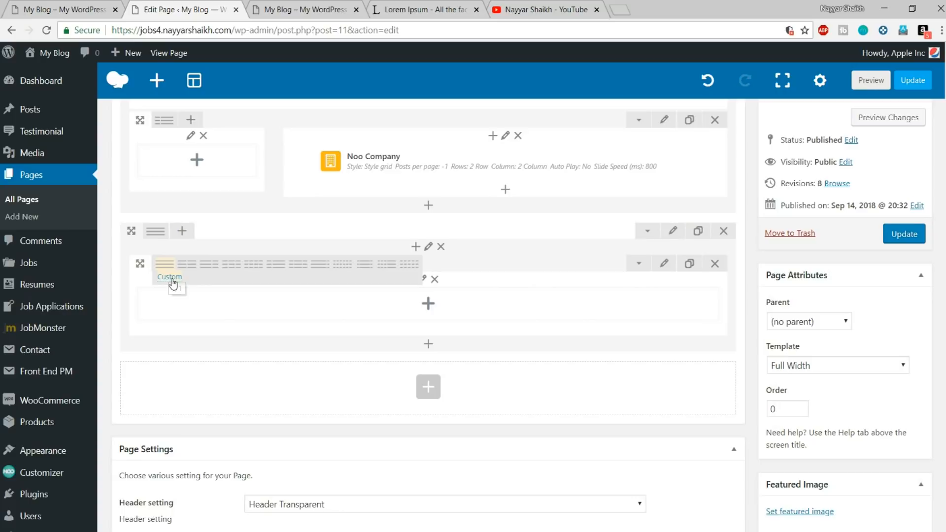
pyautogui.click(170, 277)
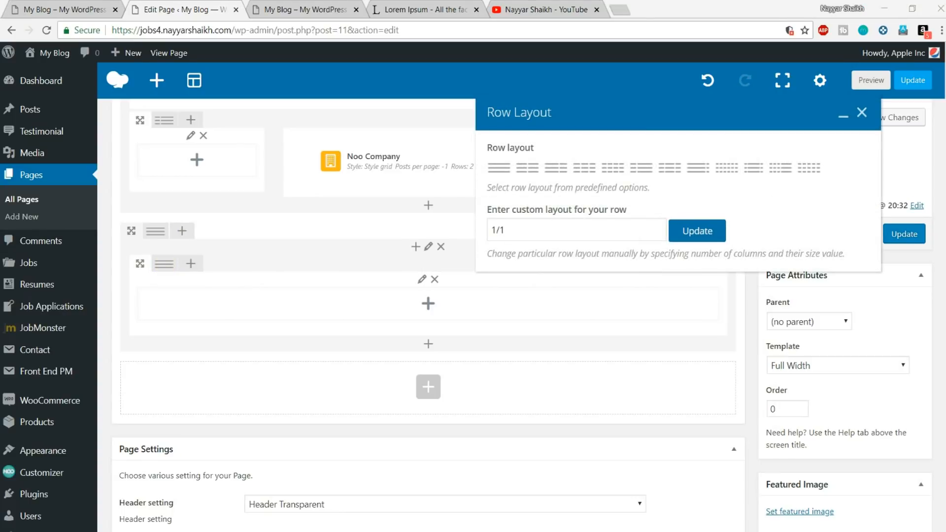
pyautogui.tripleClick(545, 239)
pyautogui.press('BackSpace')
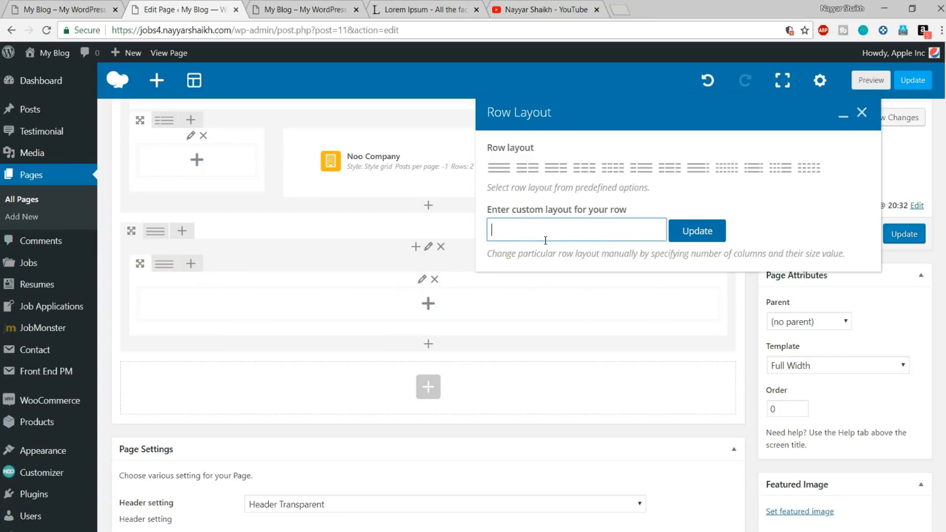
pyautogui.write('2/12 + 6/12 + 1/12 + 3/12')
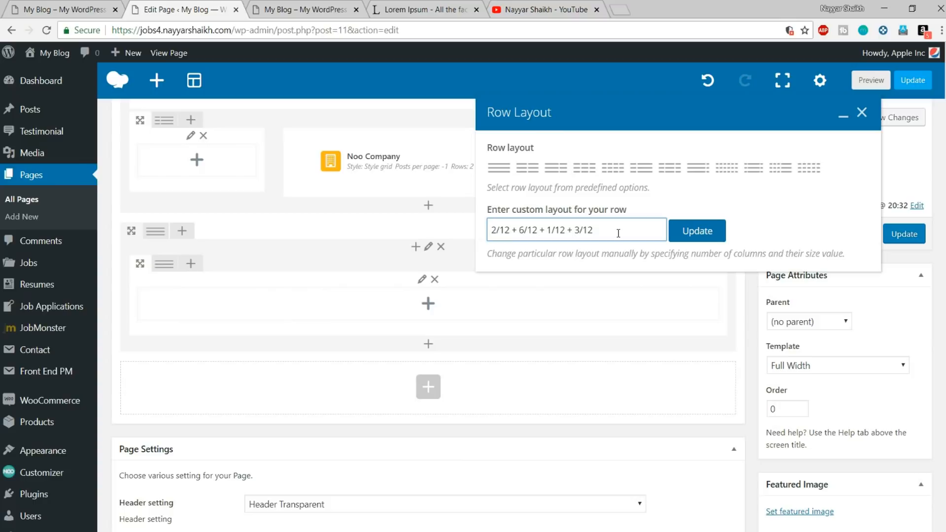
# Compare the custom layout's first column widths against the live site's yellow banner paragraph
pyautogui.moveTo(620, 230); pyautogui.dragTo(483, 234)
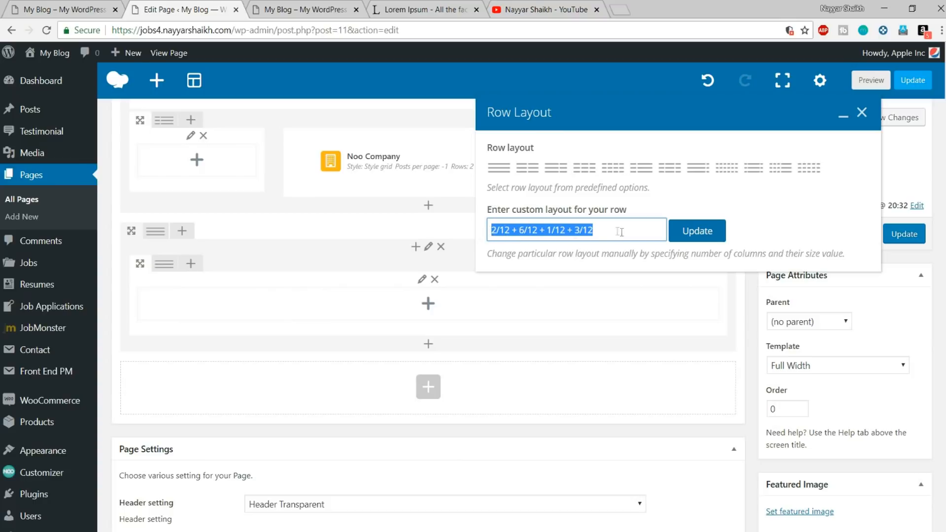
pyautogui.click(512, 231)
pyautogui.moveTo(509, 231); pyautogui.dragTo(482, 236)
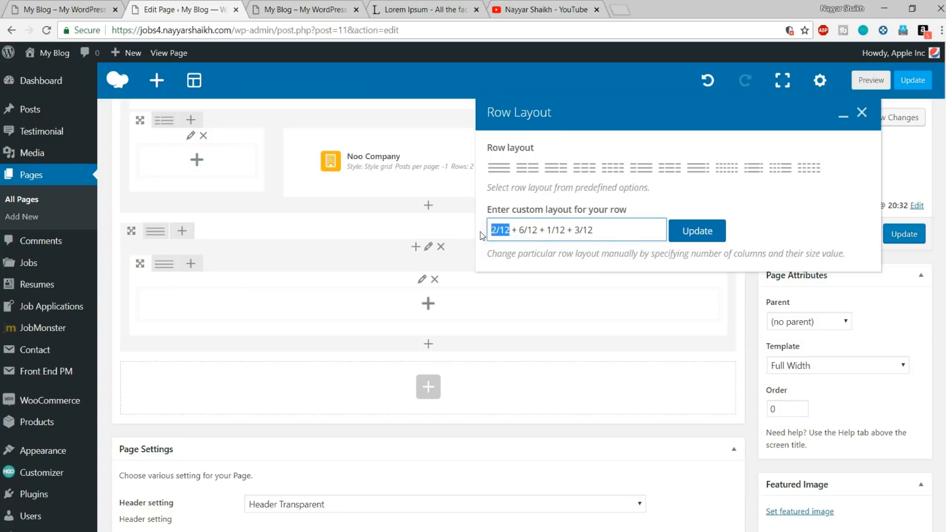
pyautogui.click(120, 5)
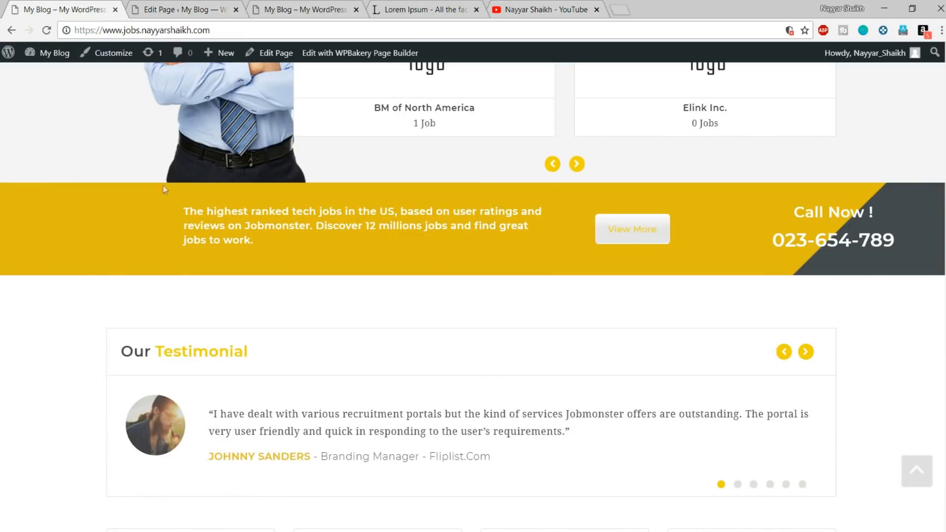
pyautogui.click(175, 7)
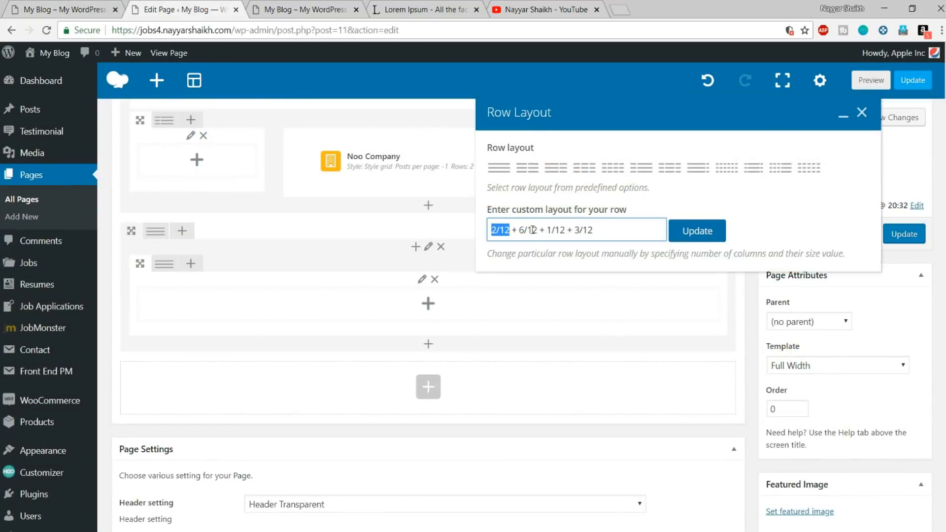
pyautogui.click(79, 9)
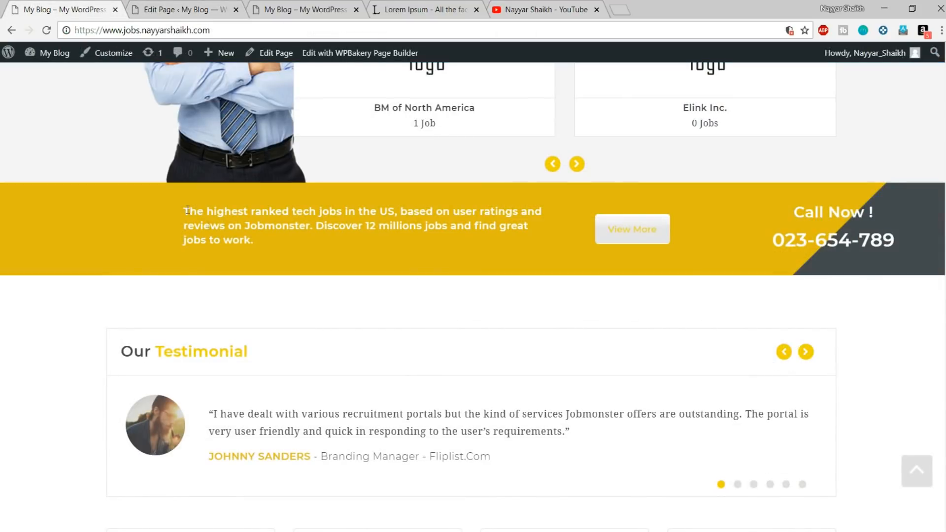
pyautogui.moveTo(187, 209); pyautogui.dragTo(255, 242)
pyautogui.click(227, 6)
# Match the remaining widths to the Call Now block and apply the 2/12 + 6/12 + 1/12 + 3/12 layout
pyautogui.moveTo(565, 231); pyautogui.dragTo(563, 234)
pyautogui.click(48, 7)
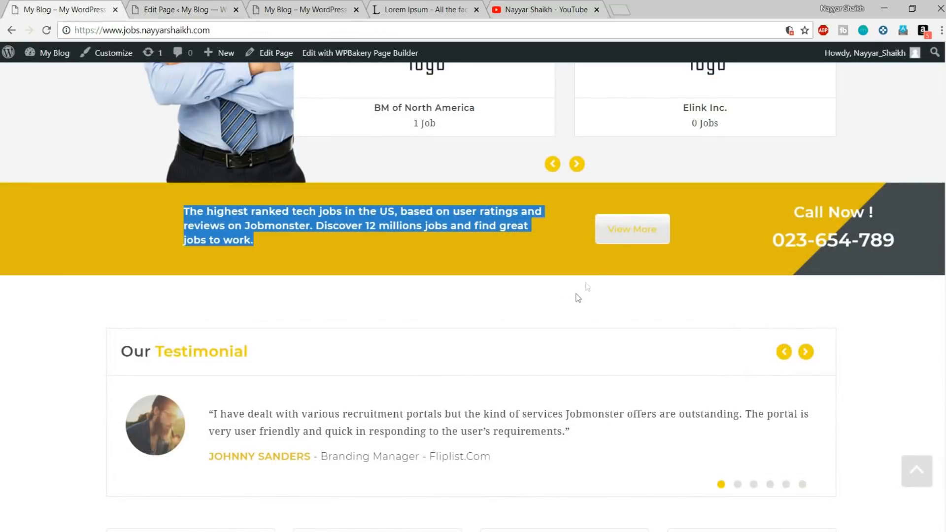
pyautogui.click(182, 10)
pyautogui.moveTo(603, 236); pyautogui.dragTo(569, 233)
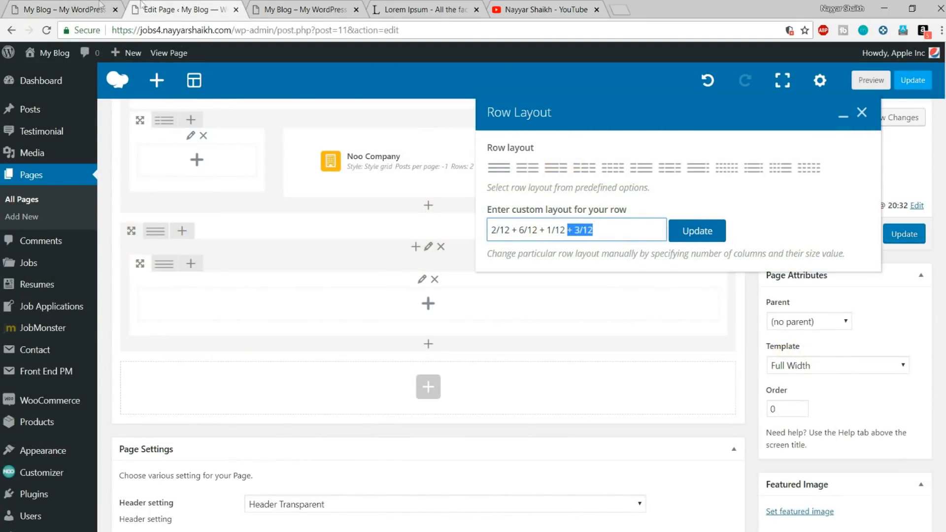
pyautogui.click(98, 7)
pyautogui.moveTo(792, 206); pyautogui.dragTo(886, 247)
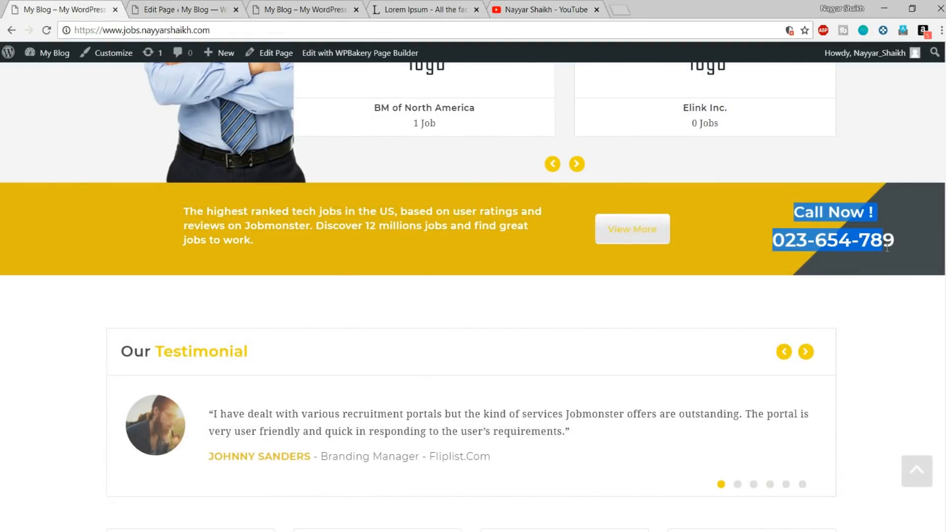
pyautogui.hotkey('ctrl', 'Tab')
pyautogui.click(706, 238)
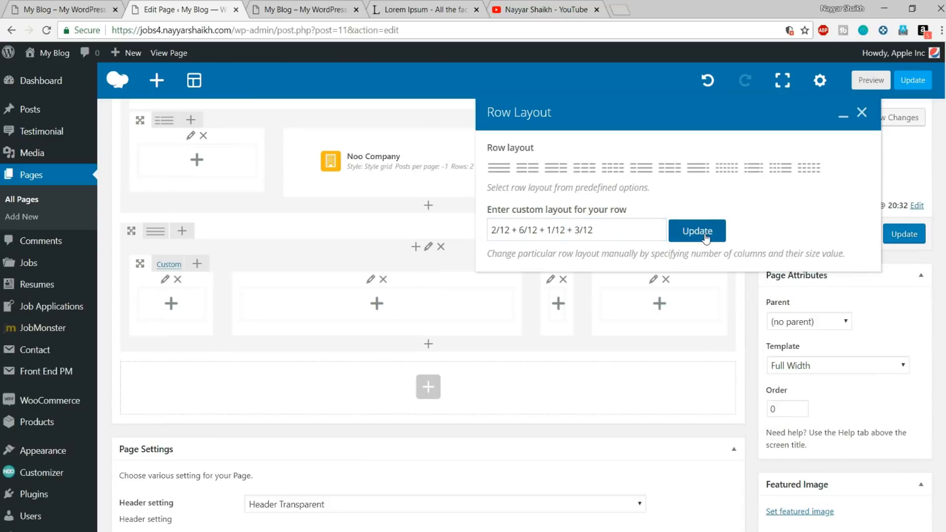
# Add a Custom Heading to the 6/12 column containing the copied tech-jobs tagline
pyautogui.click(861, 112)
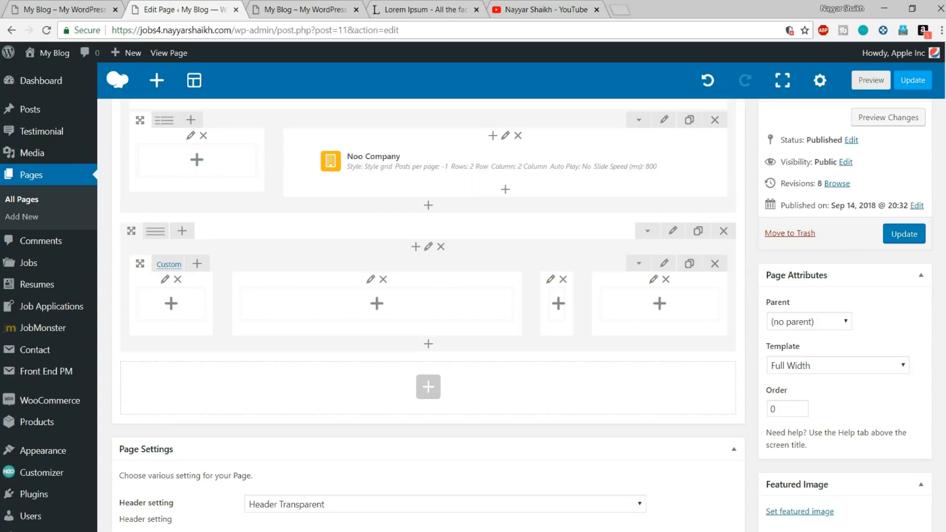
pyautogui.click(376, 304)
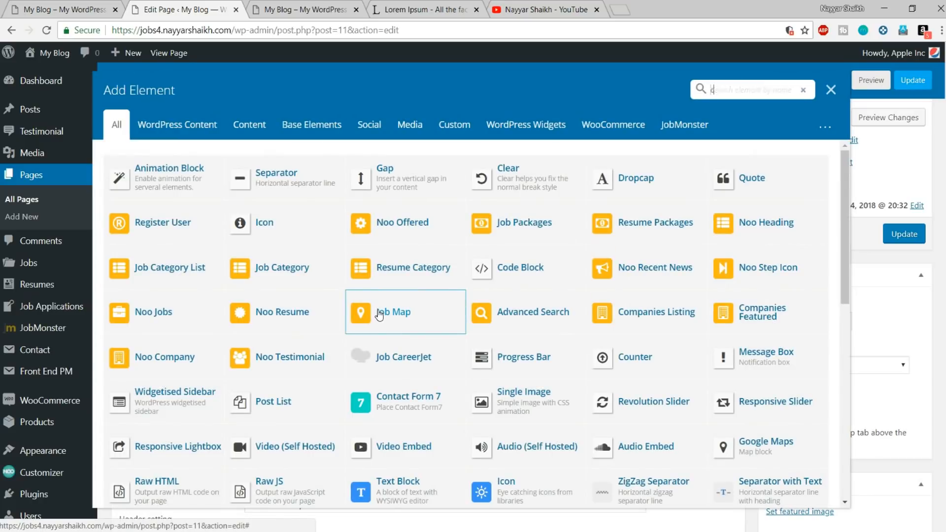
pyautogui.write('cust')
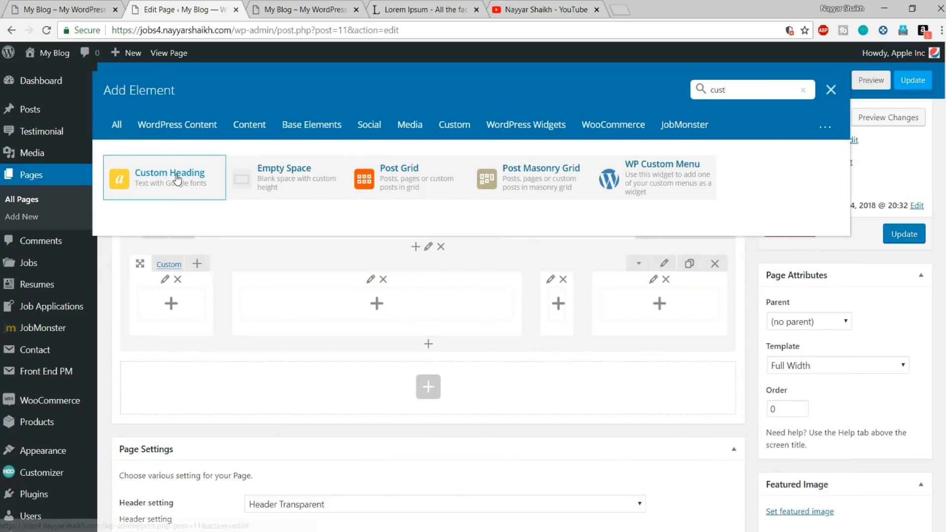
pyautogui.click(178, 181)
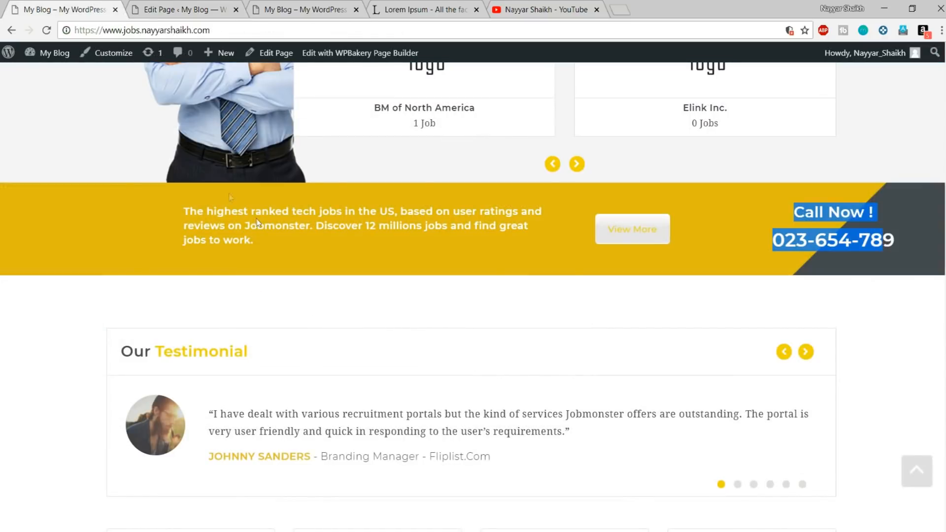
pyautogui.moveTo(180, 205); pyautogui.dragTo(293, 266)
pyautogui.hotkey('ctrl', 'c')
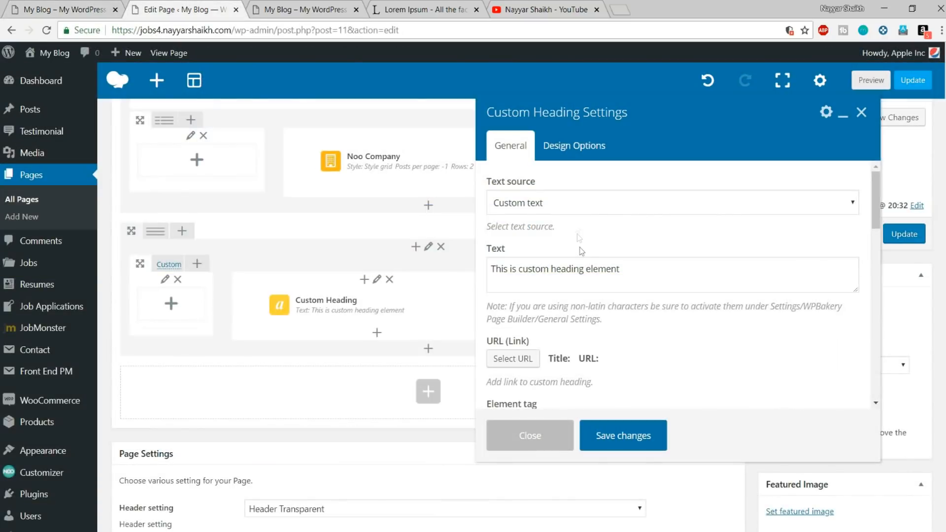
pyautogui.click(573, 280)
pyautogui.hotkey('ctrl', 'a')
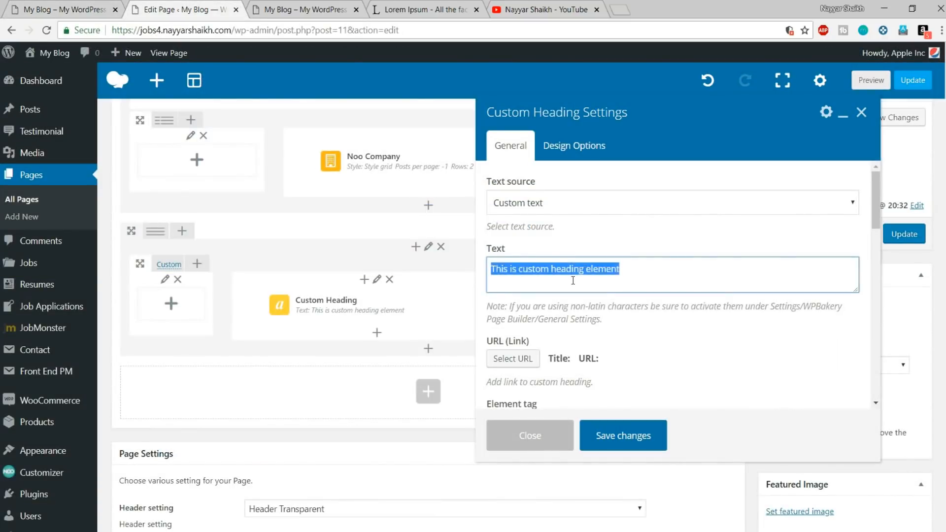
pyautogui.hotkey('ctrl', 'v')
# Make the tagline heading an h6 using the theme's default font family
pyautogui.scroll(-3, 672, 310)
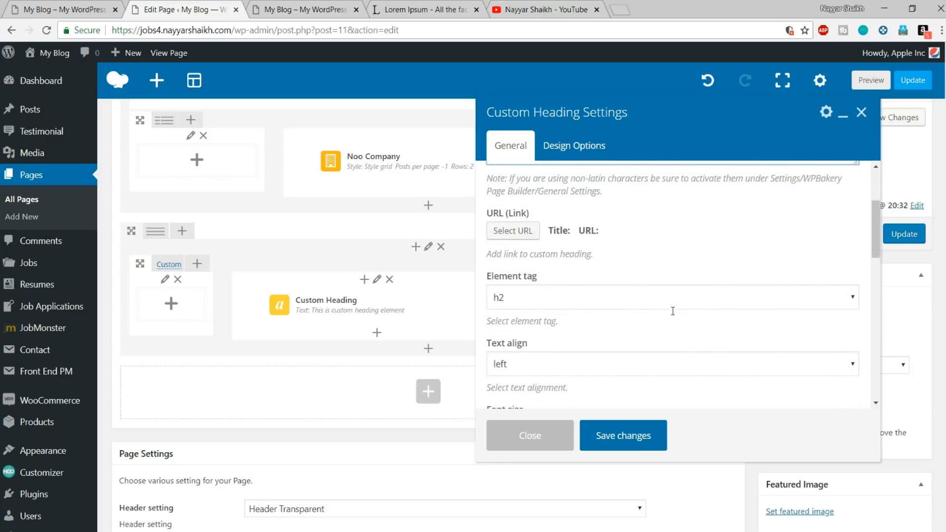
pyautogui.scroll(-2, 672, 311)
pyautogui.click(571, 234)
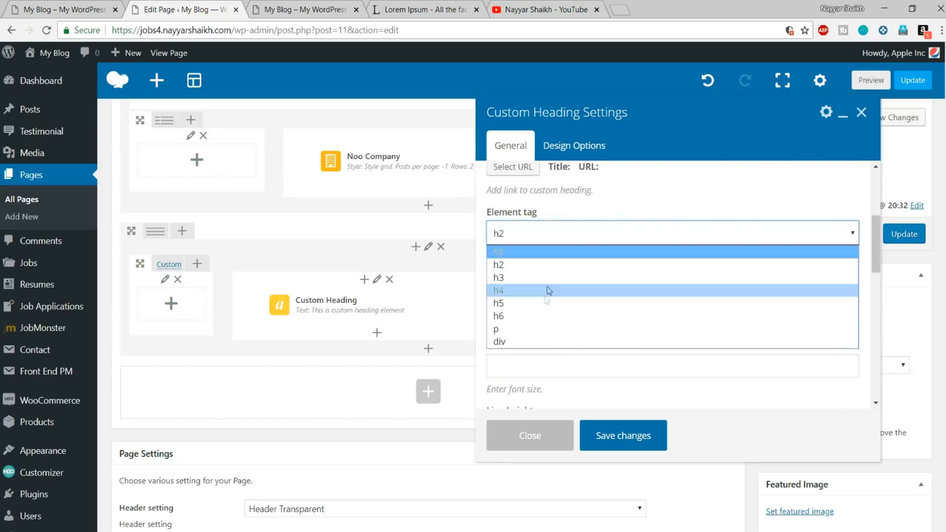
pyautogui.click(545, 316)
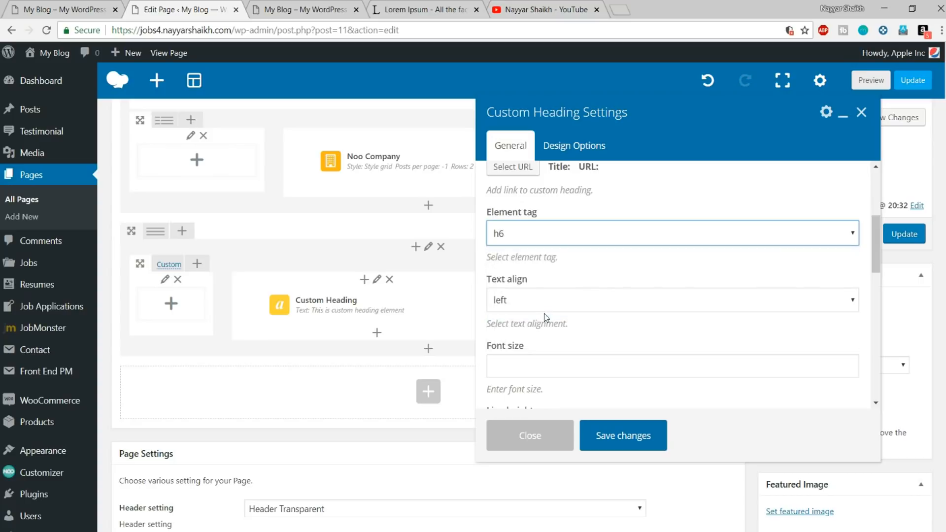
pyautogui.scroll(-1, 541, 302)
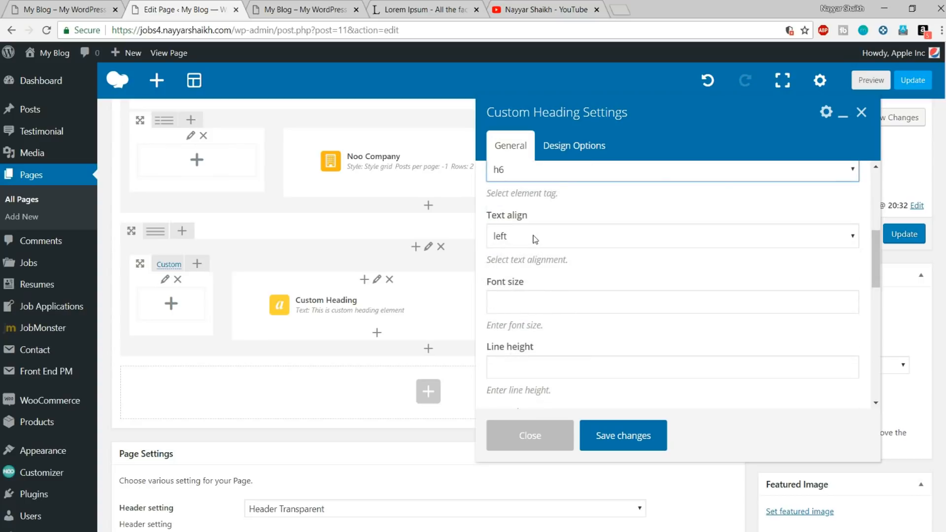
pyautogui.click(553, 299)
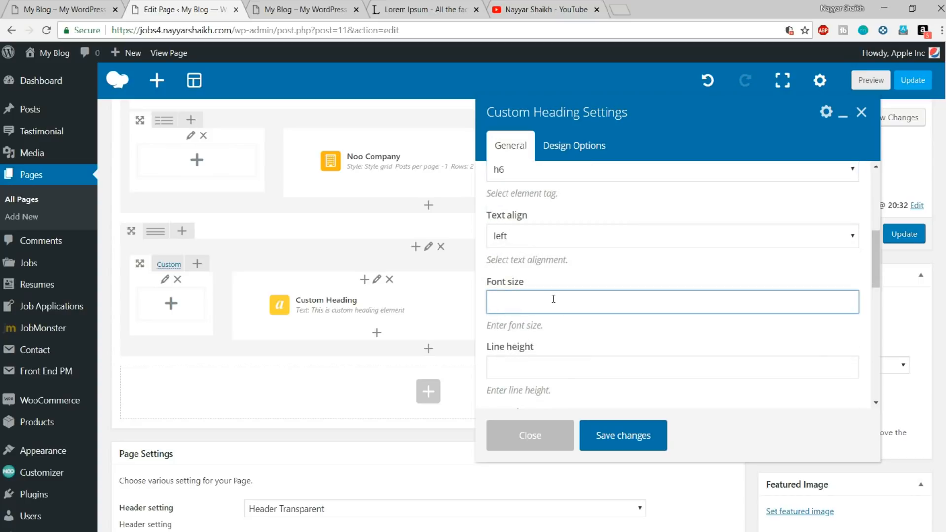
pyautogui.press('Tab')
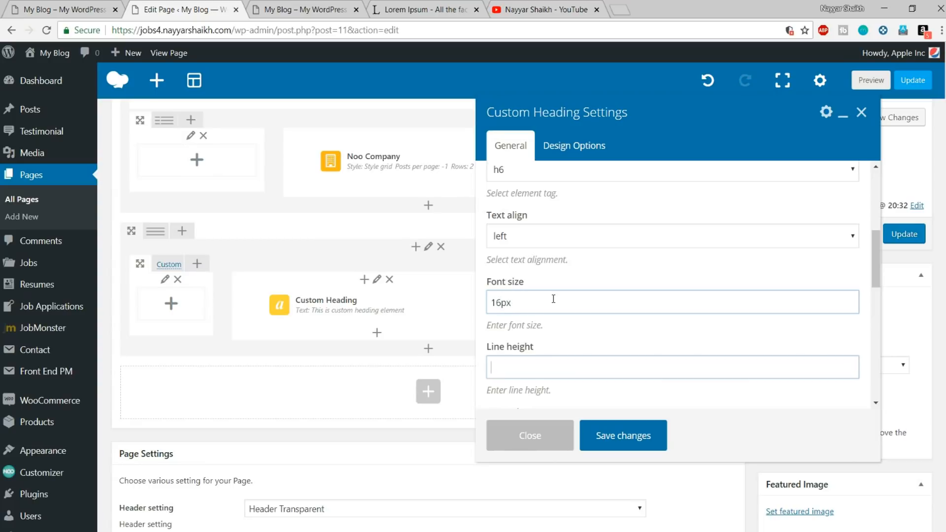
pyautogui.scroll(-1, 569, 325)
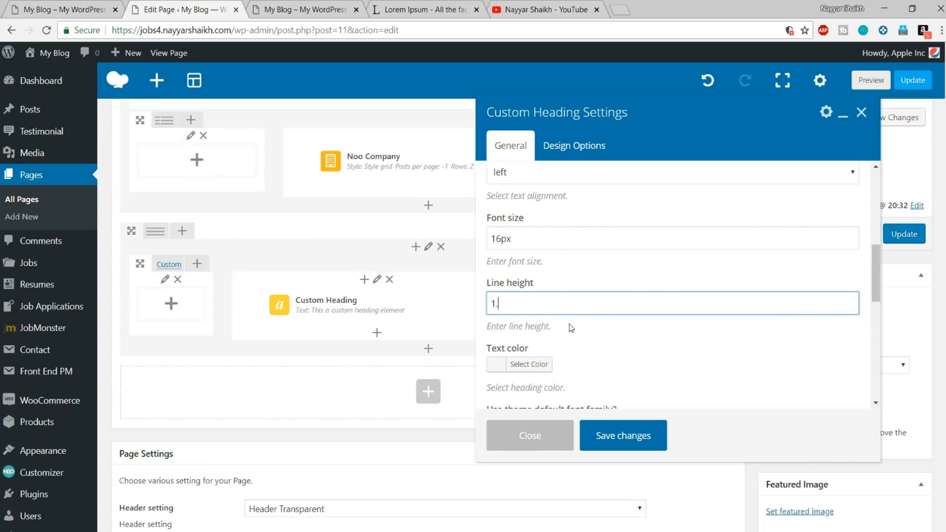
pyautogui.scroll(-1, 569, 327)
pyautogui.click(534, 302)
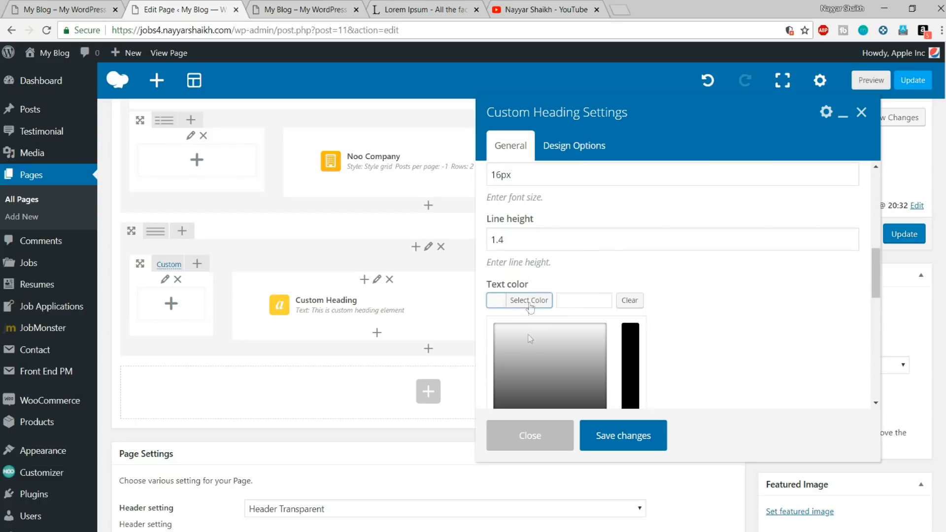
pyautogui.click(536, 305)
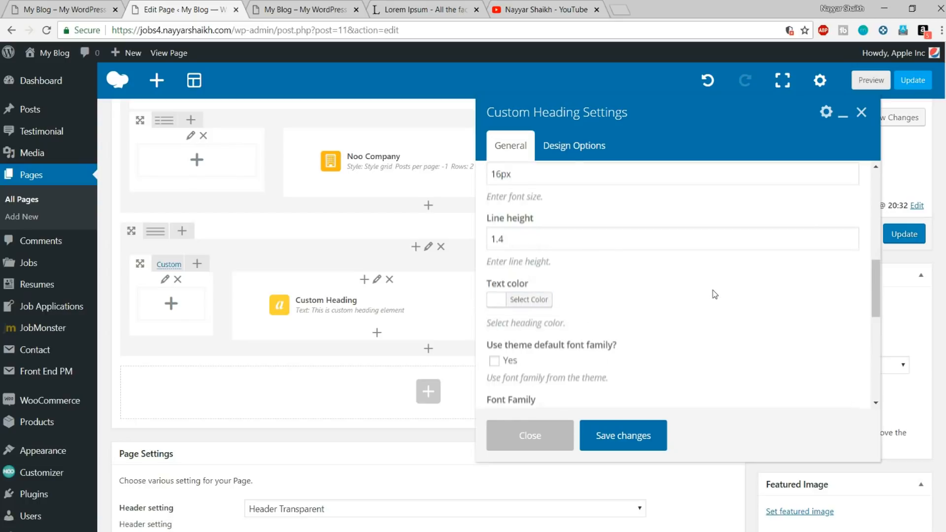
pyautogui.scroll(-1, 508, 303)
pyautogui.click(504, 300)
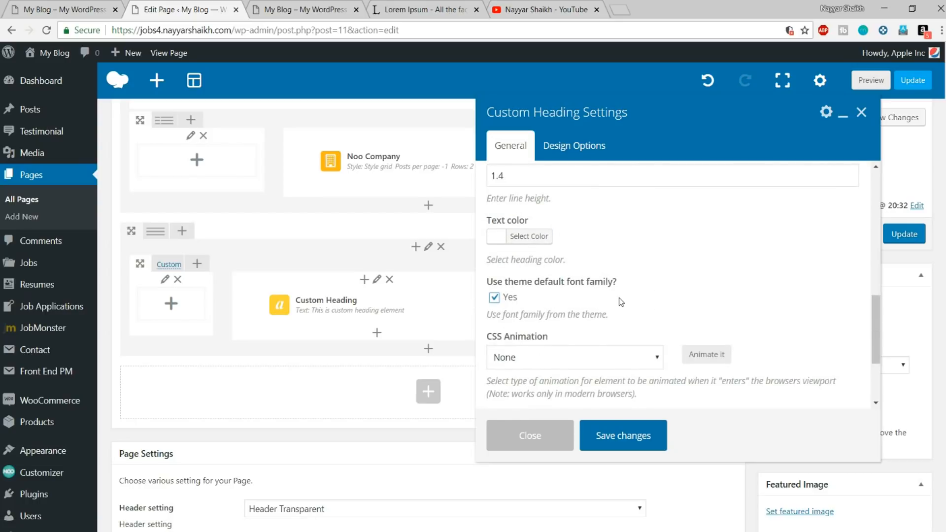
# Give the tagline heading a slideInLeft CSS animation and save it
pyautogui.scroll(-2, 621, 301)
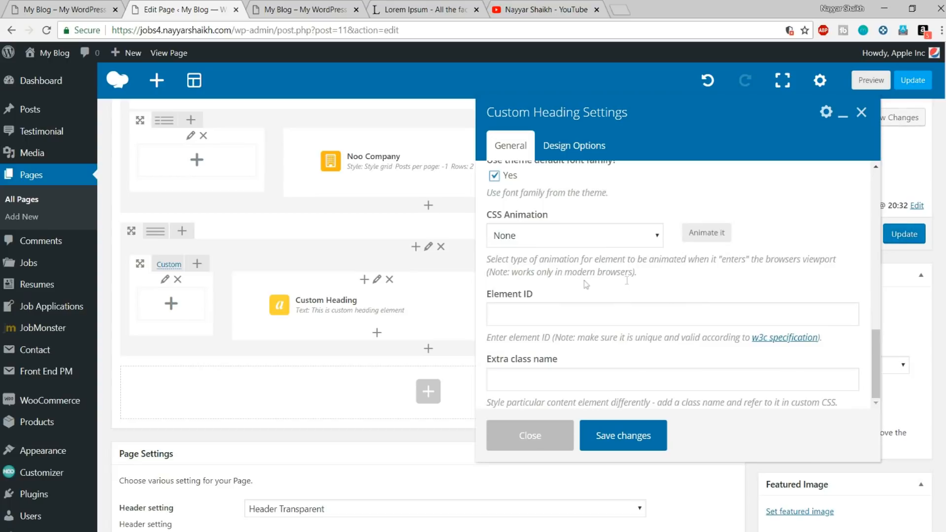
pyautogui.scroll(-1, 642, 281)
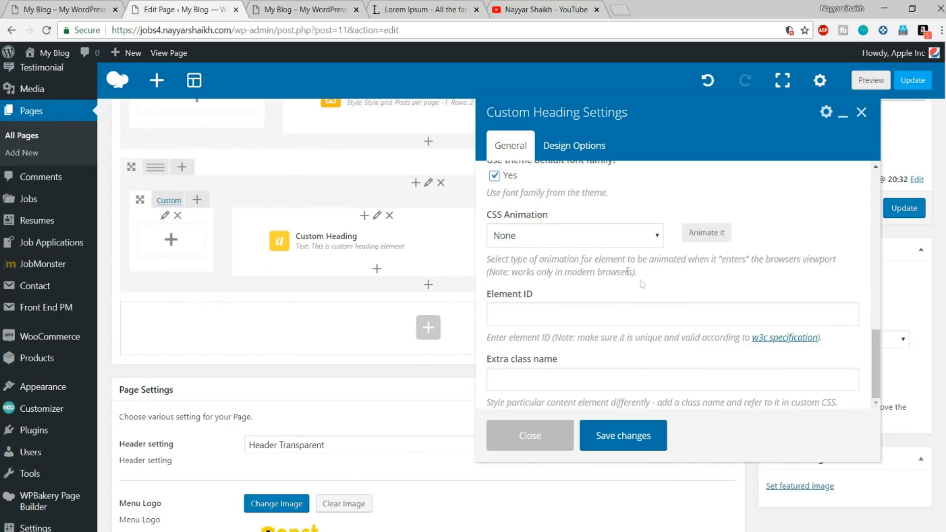
pyautogui.click(574, 241)
pyautogui.scroll(-5, 574, 320)
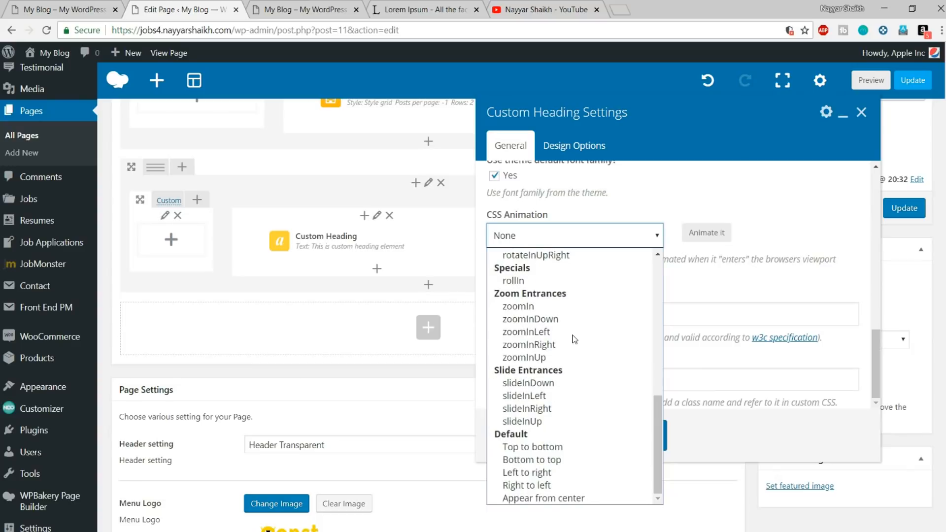
pyautogui.click(541, 395)
pyautogui.click(715, 233)
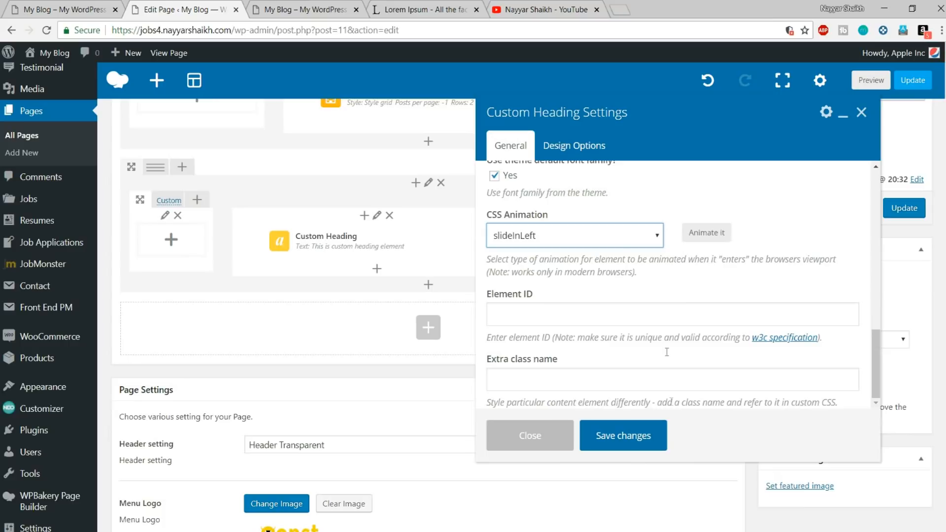
pyautogui.click(633, 437)
pyautogui.scroll(1, 594, 382)
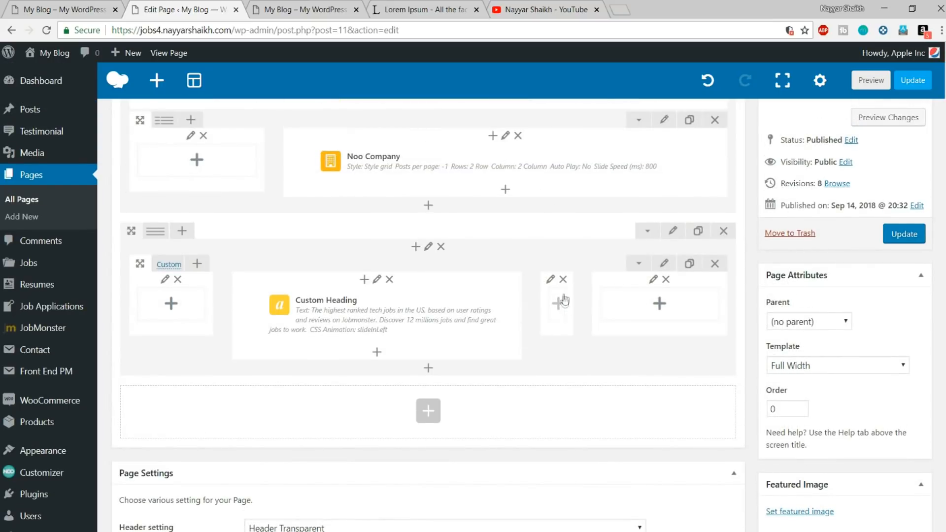
# Add a Custom Heading to the 3/12 column with the text 'Call Now !'
pyautogui.click(659, 304)
pyautogui.write('cust')
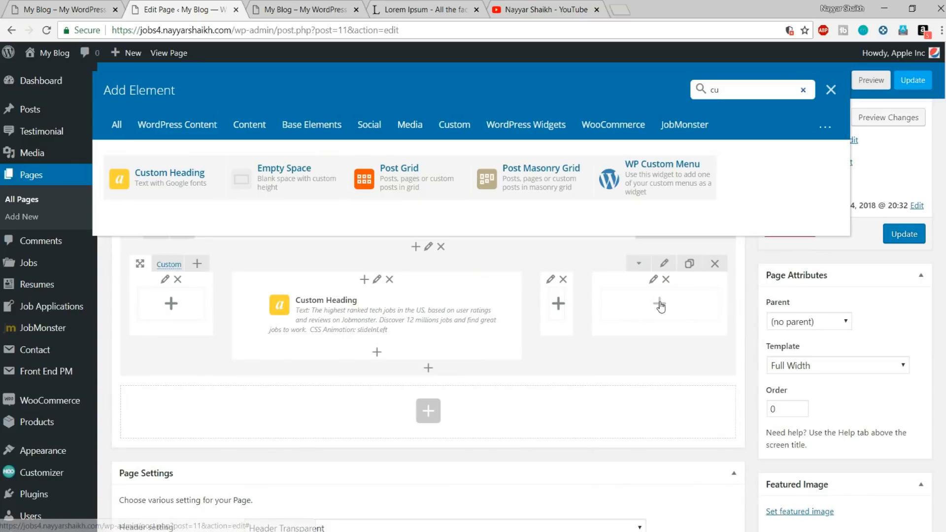
pyautogui.click(172, 170)
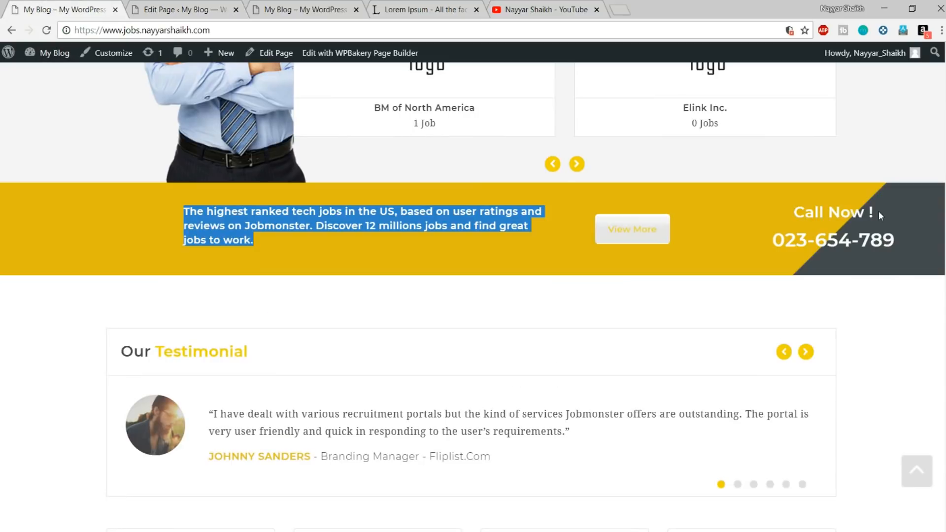
pyautogui.moveTo(880, 215); pyautogui.dragTo(785, 214)
pyautogui.hotkey('ctrl', 'c')
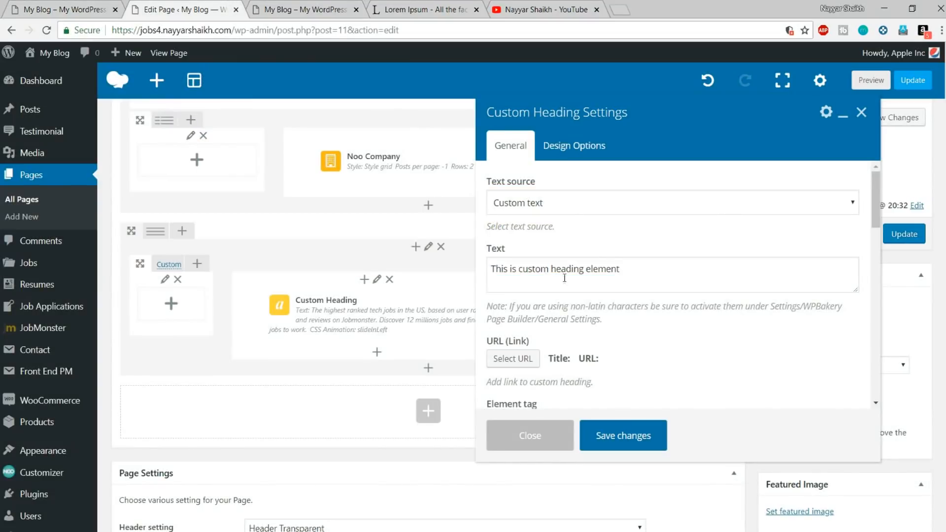
pyautogui.click(565, 279)
pyautogui.hotkey('ctrl', 'a')
pyautogui.hotkey('ctrl', 'v')
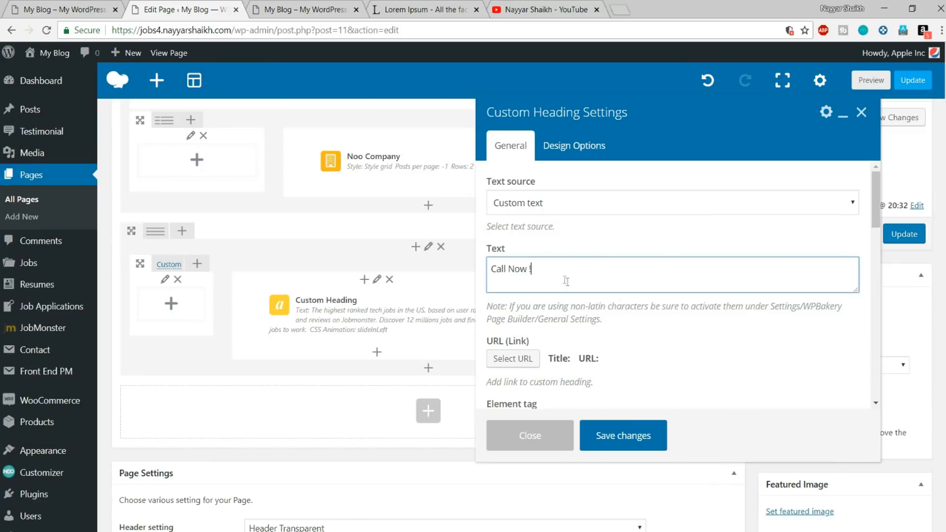
# Centre the Call Now ! heading, set font size 24px, use the theme font, and save
pyautogui.scroll(-3, 658, 285)
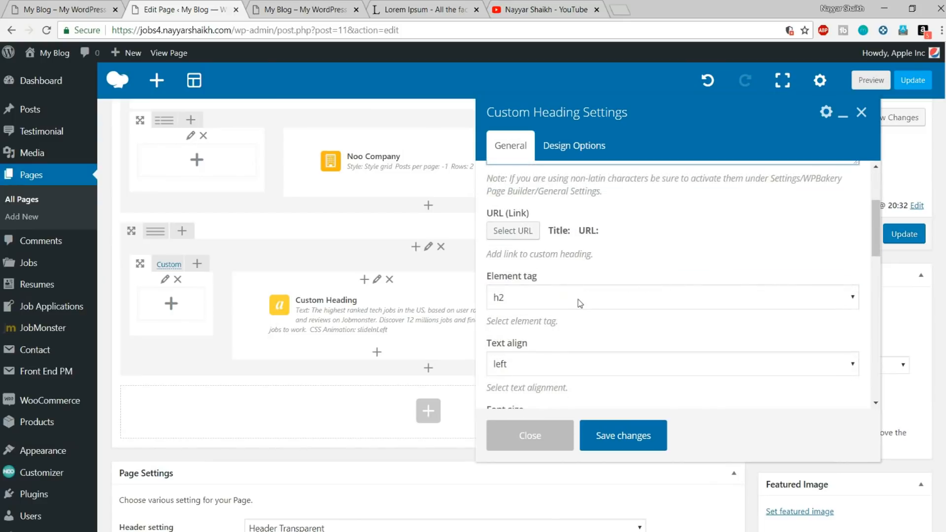
pyautogui.scroll(-1, 578, 304)
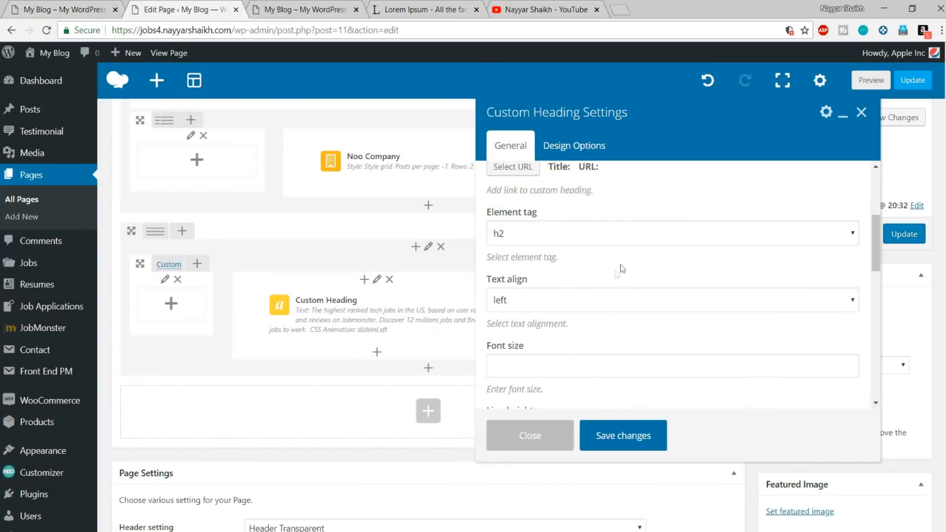
pyautogui.click(557, 299)
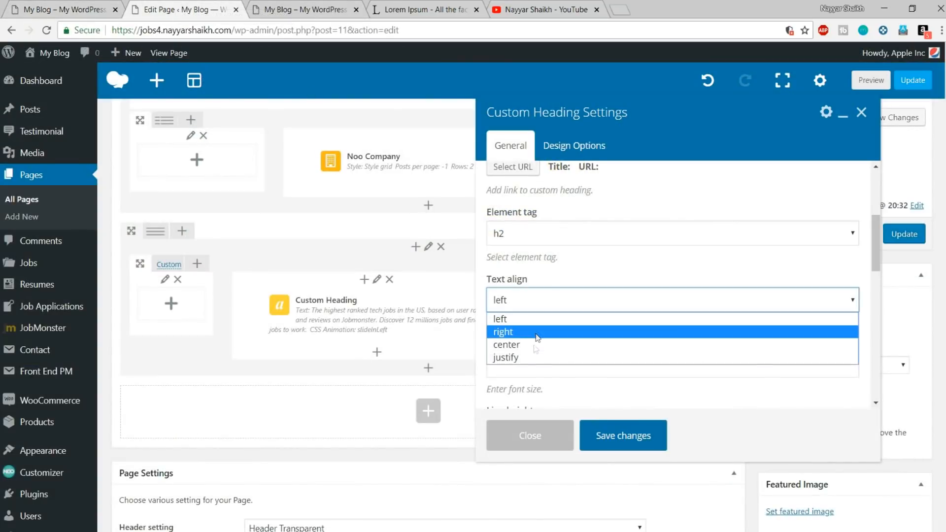
pyautogui.click(575, 343)
pyautogui.scroll(-1, 566, 325)
pyautogui.click(556, 302)
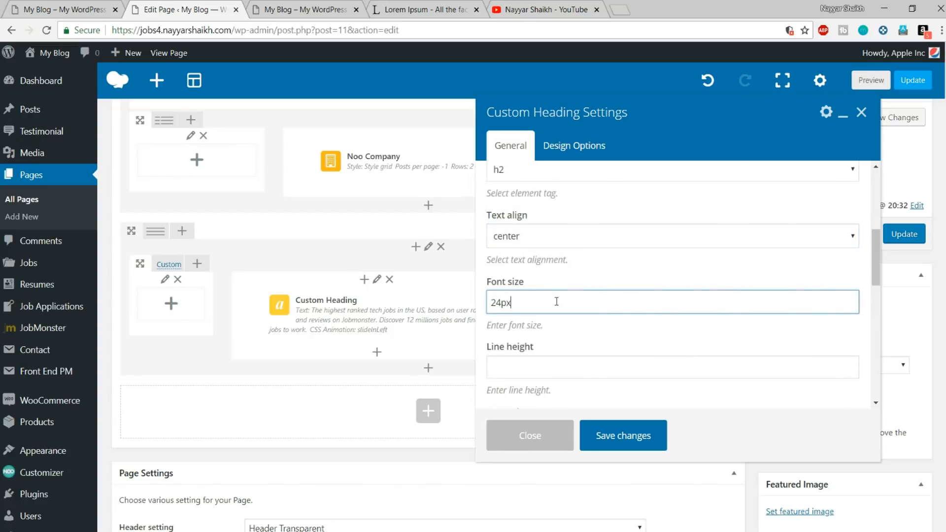
pyautogui.write('24px')
pyautogui.scroll(-2, 706, 294)
pyautogui.click(523, 301)
pyautogui.click(523, 301)
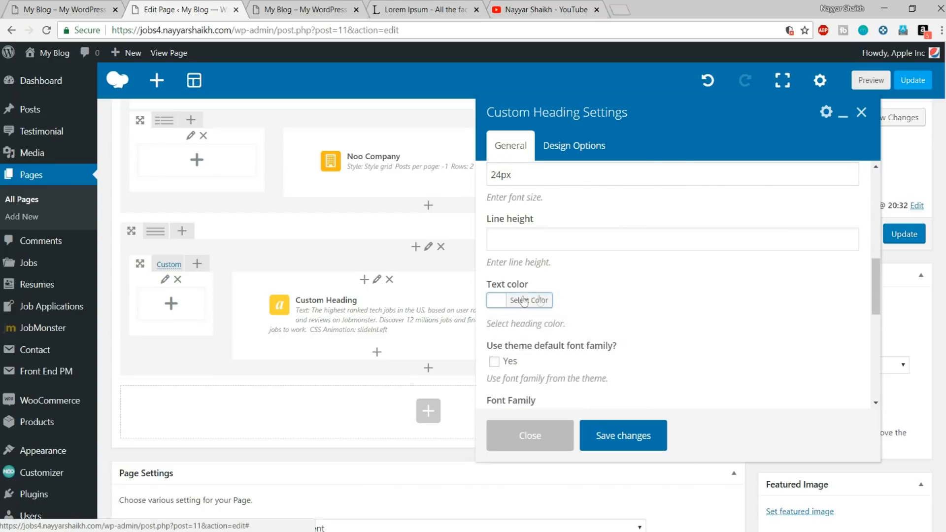
pyautogui.scroll(-3, 523, 300)
pyautogui.scroll(1, 500, 239)
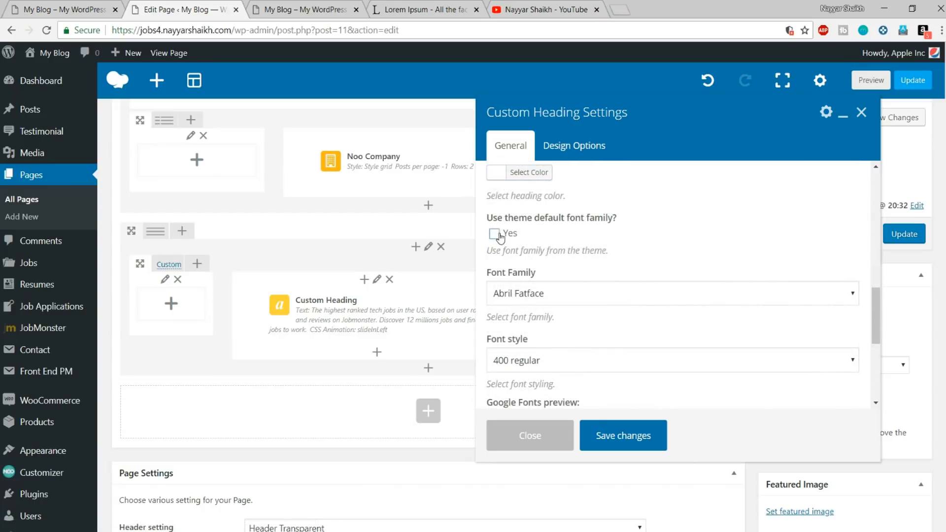
pyautogui.click(495, 235)
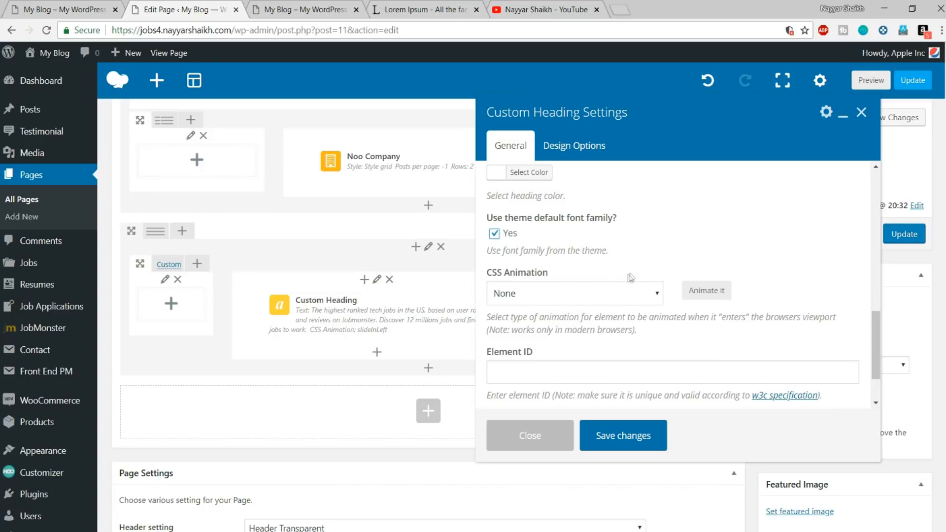
pyautogui.click(632, 441)
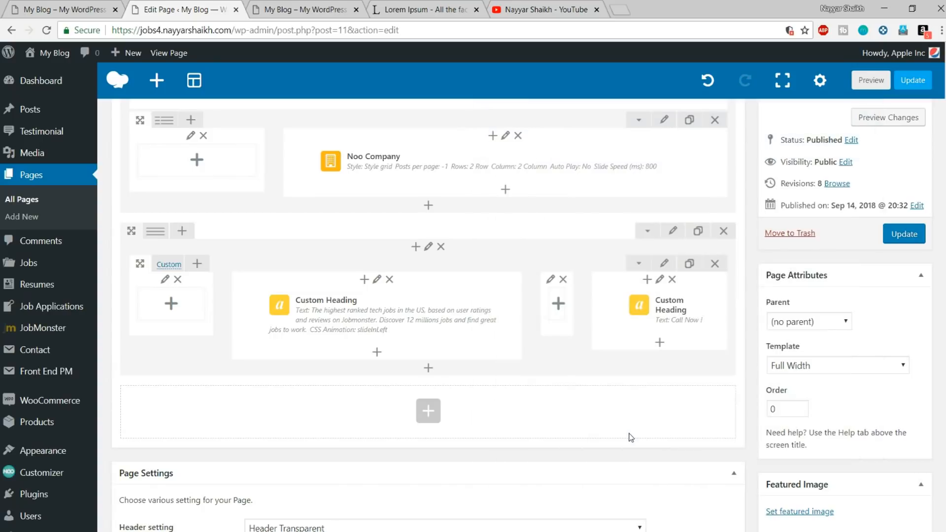
# Duplicate the Call Now ! heading and replace its text with the site's phone number
pyautogui.moveTo(665, 320)
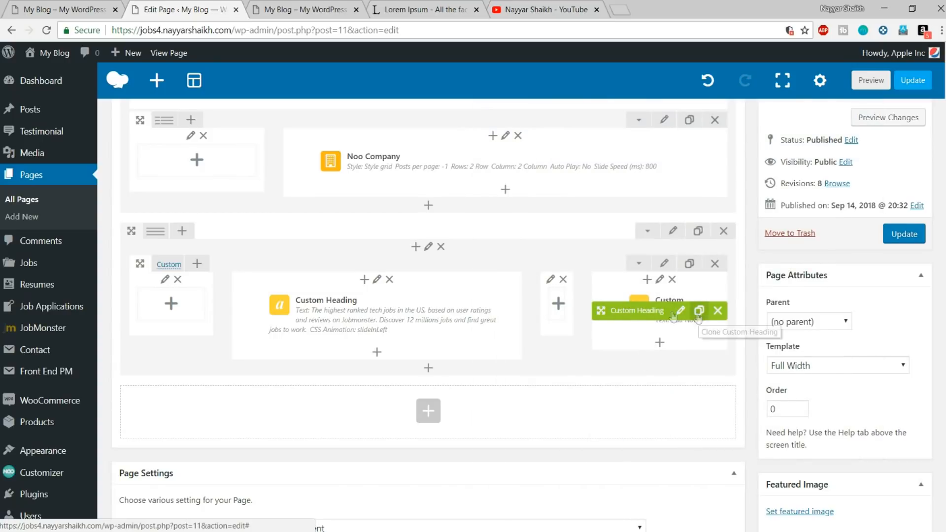
pyautogui.click(701, 315)
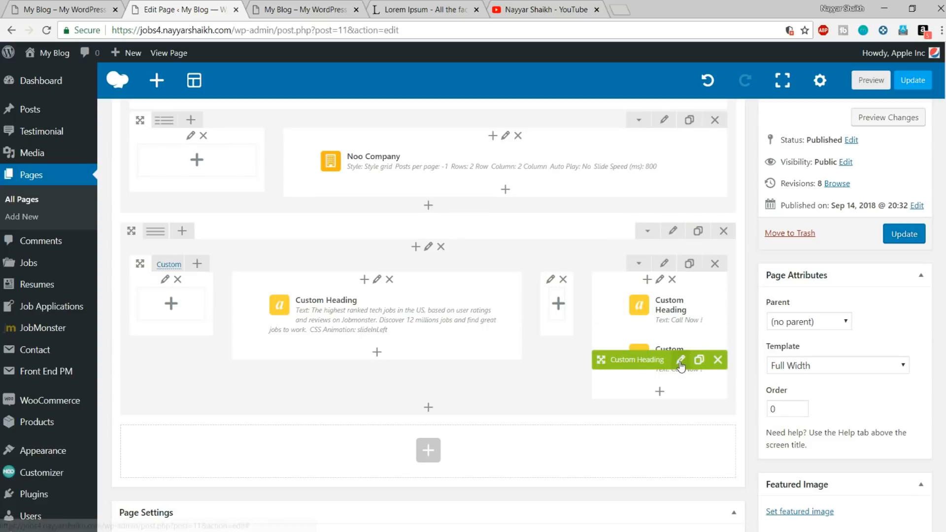
pyautogui.click(681, 363)
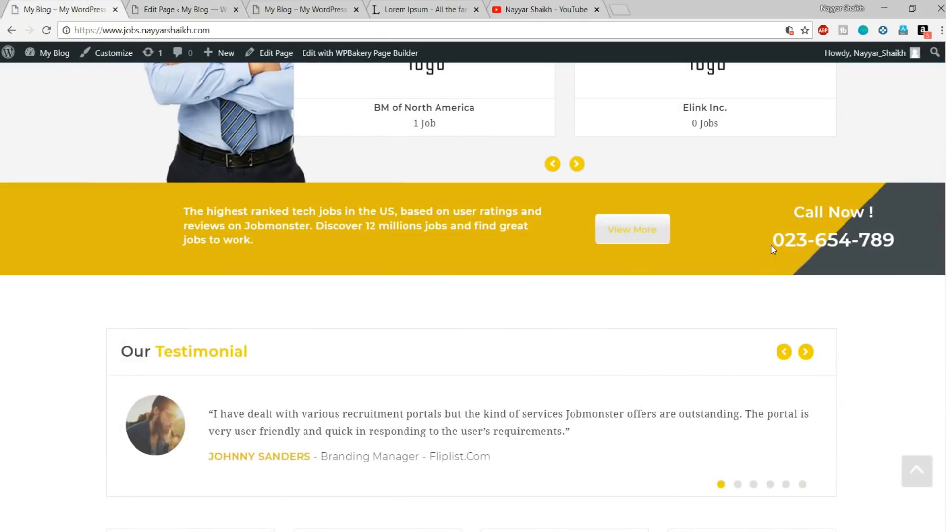
pyautogui.moveTo(772, 249); pyautogui.dragTo(898, 246)
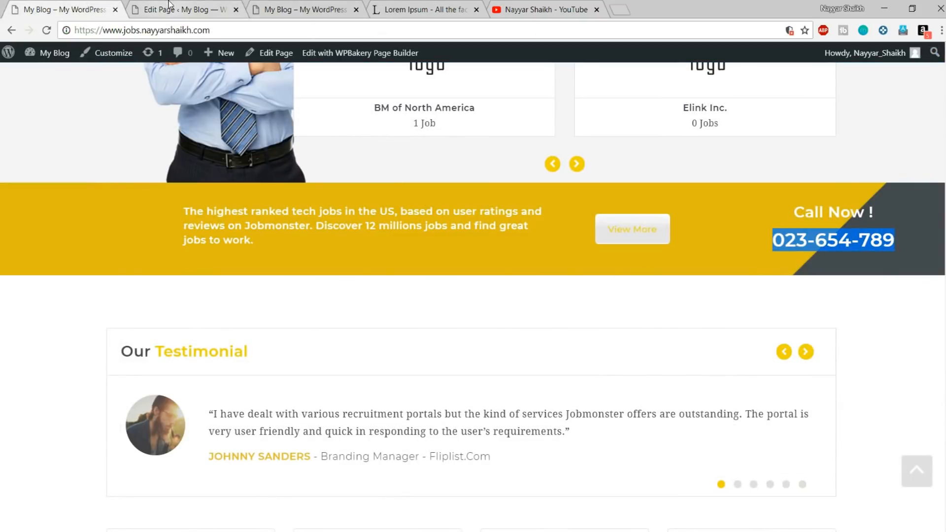
pyautogui.click(185, 9)
pyautogui.click(549, 260)
pyautogui.hotkey('ctrl', 'a')
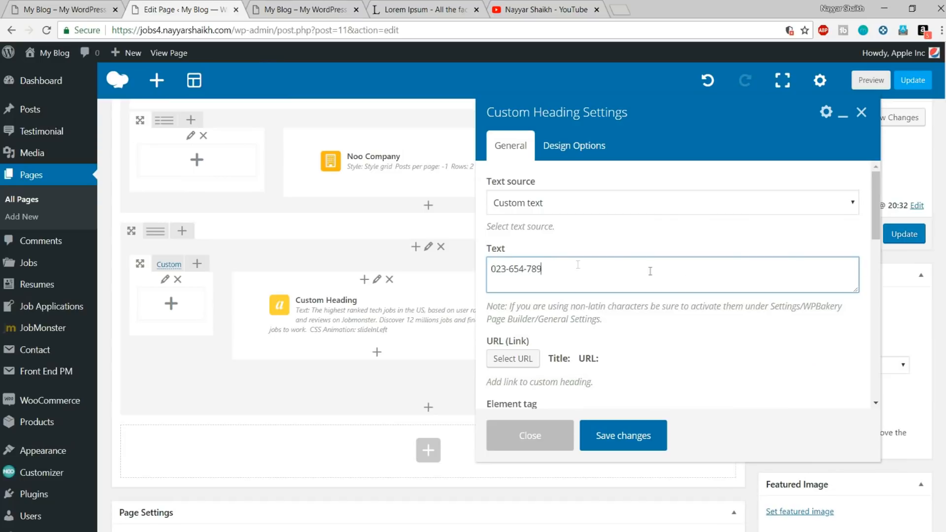
# Make the phone number heading an h1, change its font size, and save
pyautogui.scroll(-5, 686, 320)
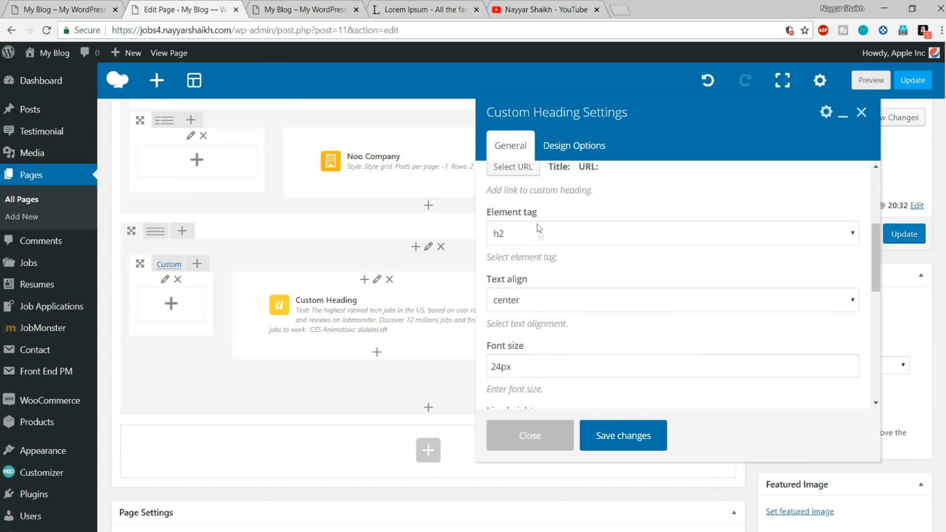
pyautogui.click(541, 232)
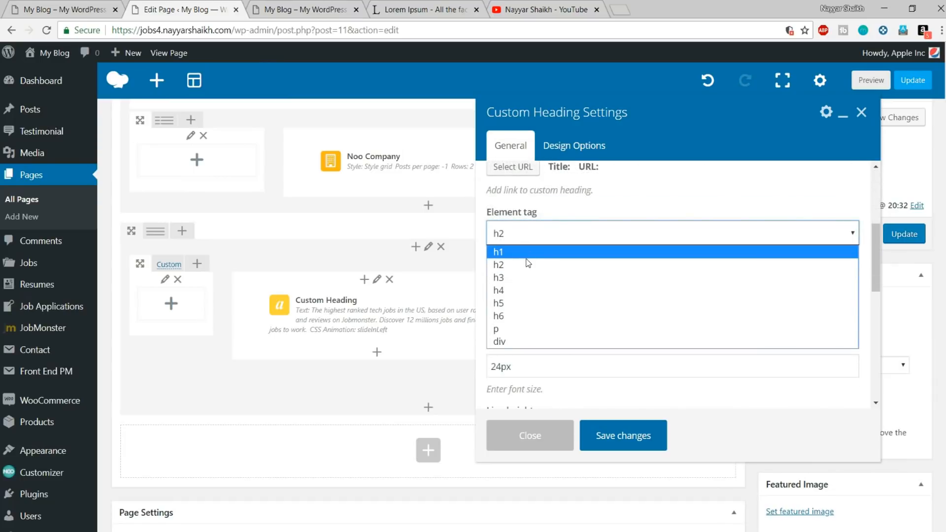
pyautogui.click(526, 255)
pyautogui.moveTo(501, 370); pyautogui.dragTo(474, 371)
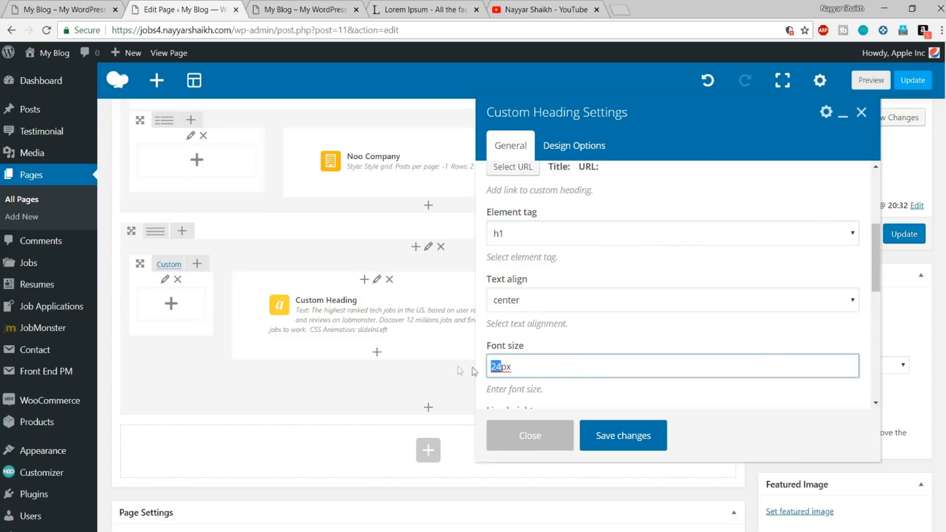
pyautogui.write('30')
pyautogui.click(648, 436)
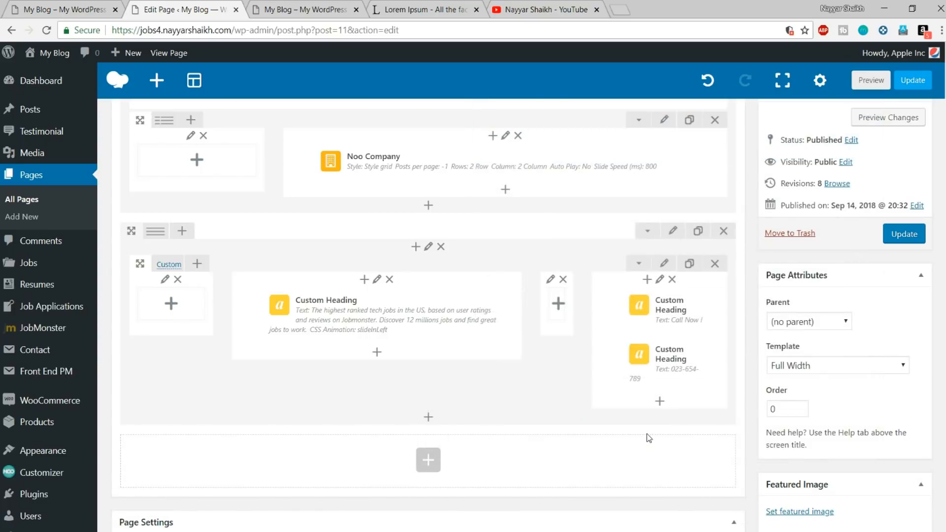
# Upload banner_contact and set it as the row's background image
pyautogui.click(97, 4)
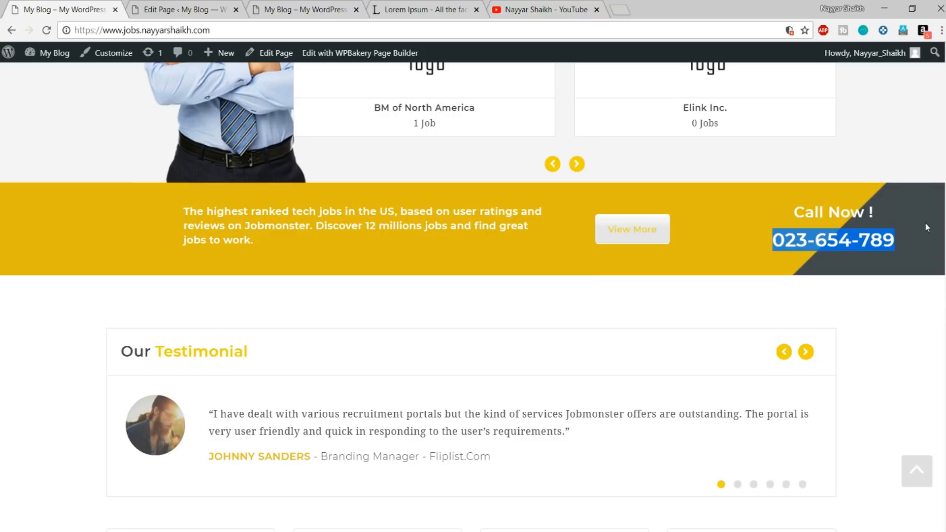
pyautogui.click(210, 4)
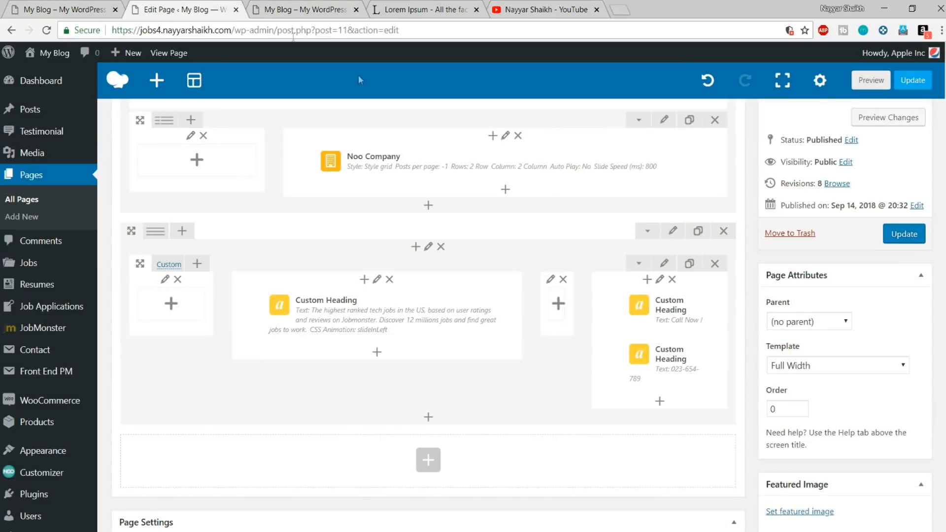
pyautogui.click(674, 231)
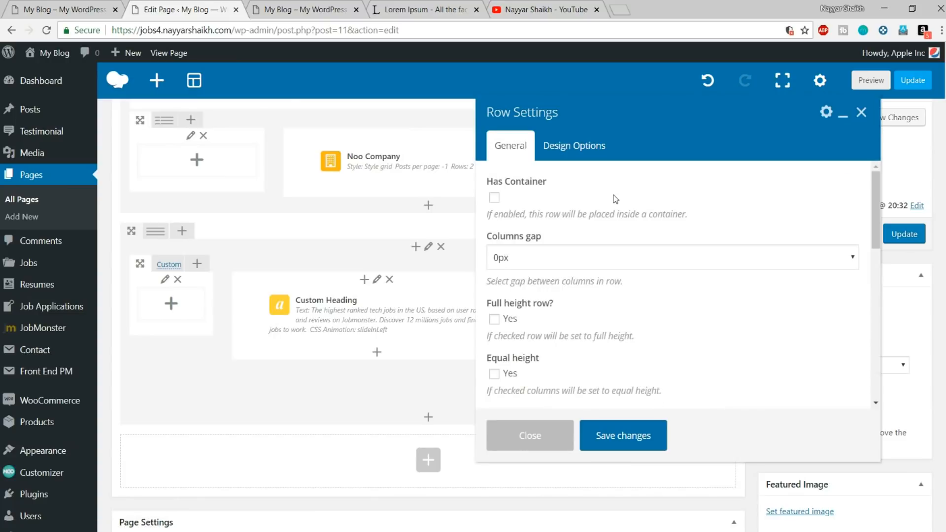
pyautogui.click(582, 146)
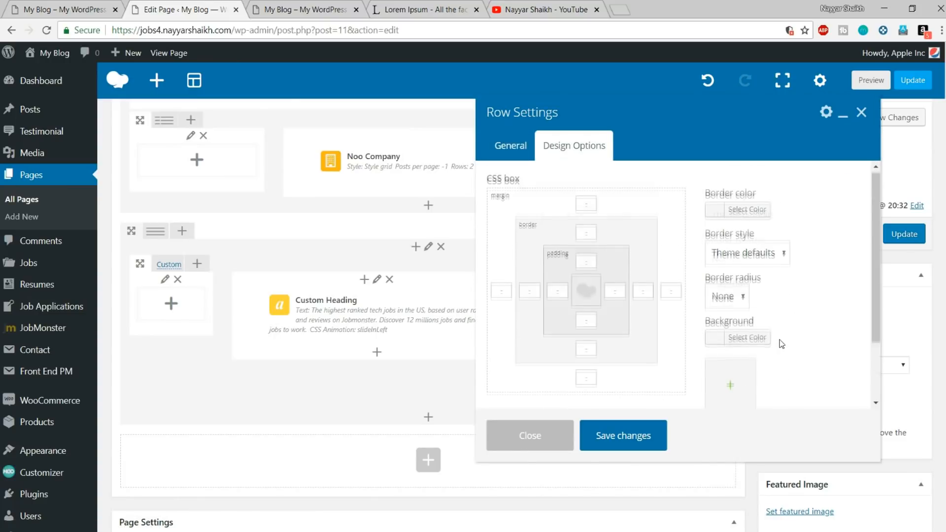
pyautogui.scroll(-1, 780, 343)
pyautogui.click(730, 321)
pyautogui.click(33, 105)
pyautogui.click(467, 290)
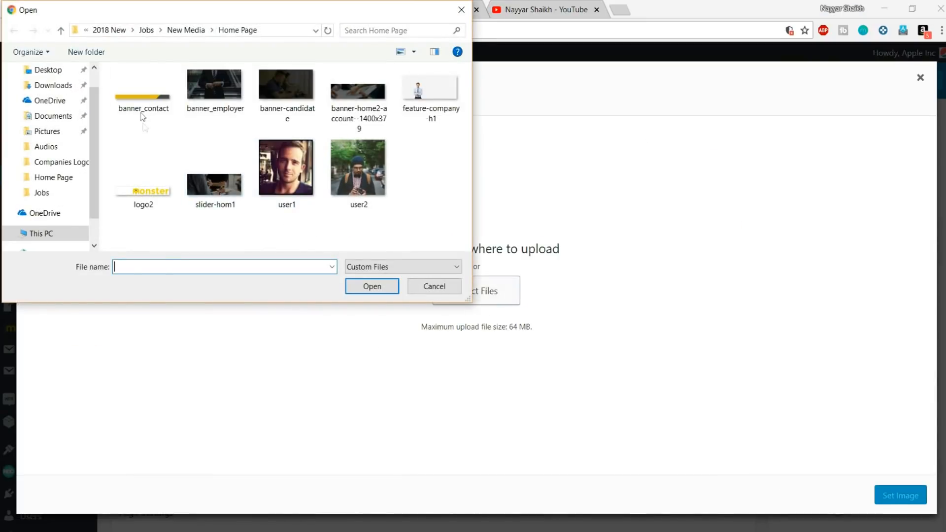
pyautogui.click(143, 96)
pyautogui.click(372, 286)
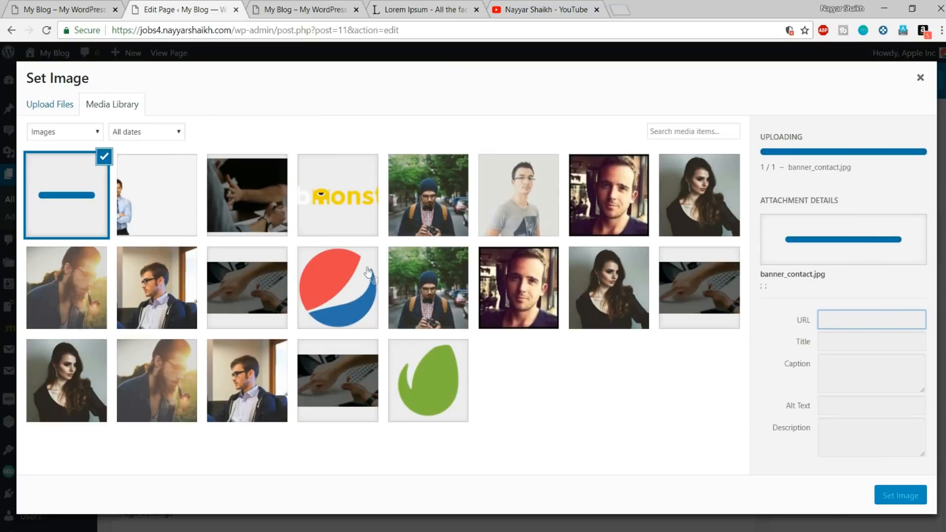
pyautogui.click(919, 494)
# Set the row background style to Cover and save the row settings
pyautogui.scroll(-1, 788, 359)
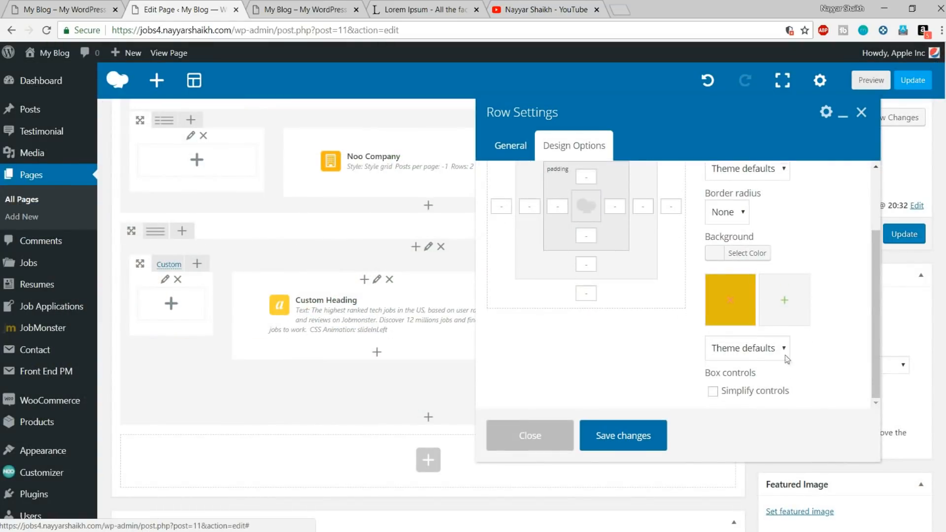
pyautogui.click(787, 358)
pyautogui.click(745, 381)
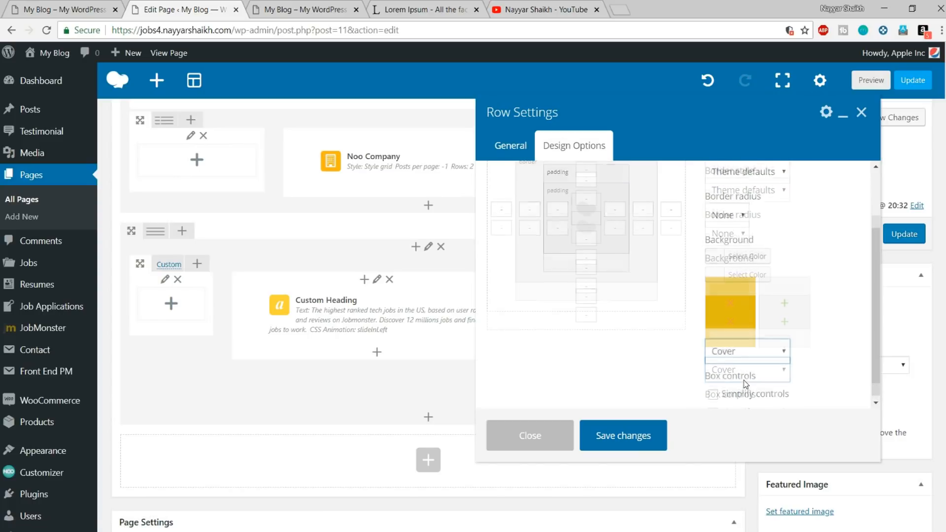
pyautogui.scroll(1, 745, 385)
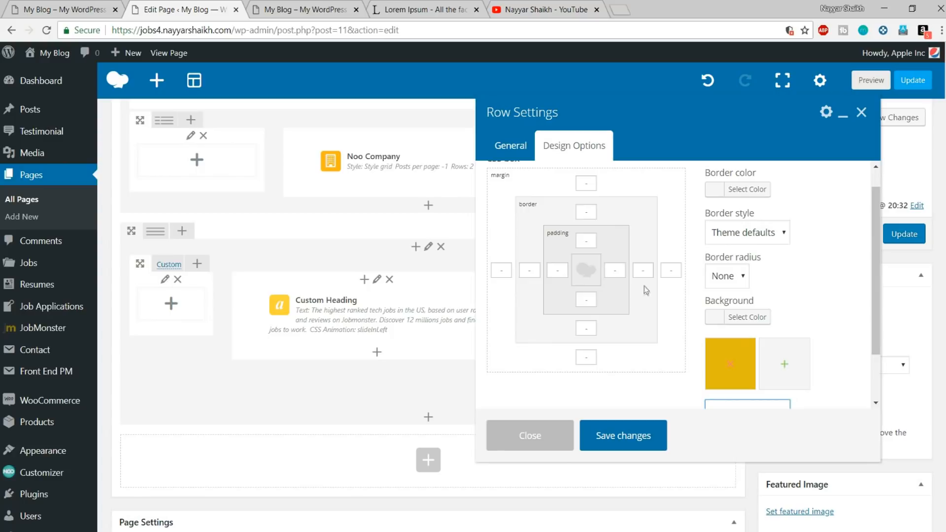
pyautogui.click(583, 238)
pyautogui.click(635, 437)
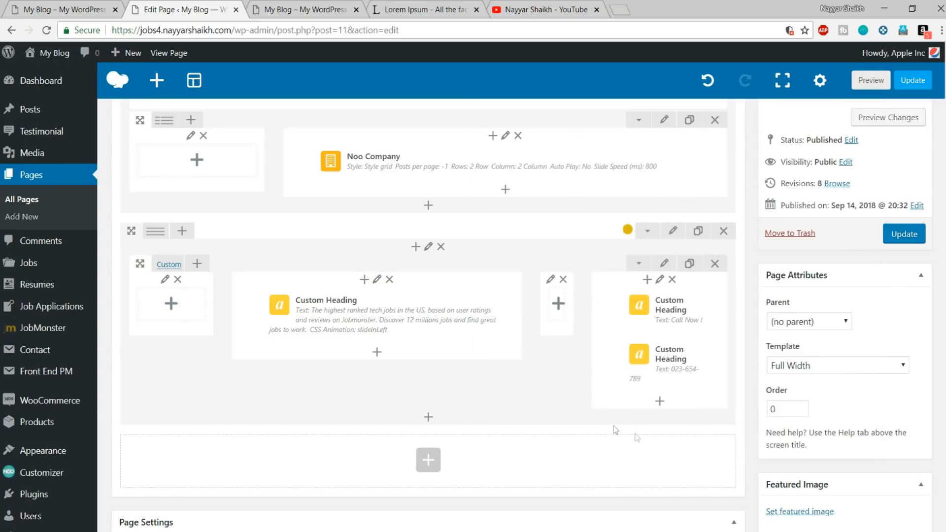
# Give the inner row equal-height columns and update the page
pyautogui.click(664, 268)
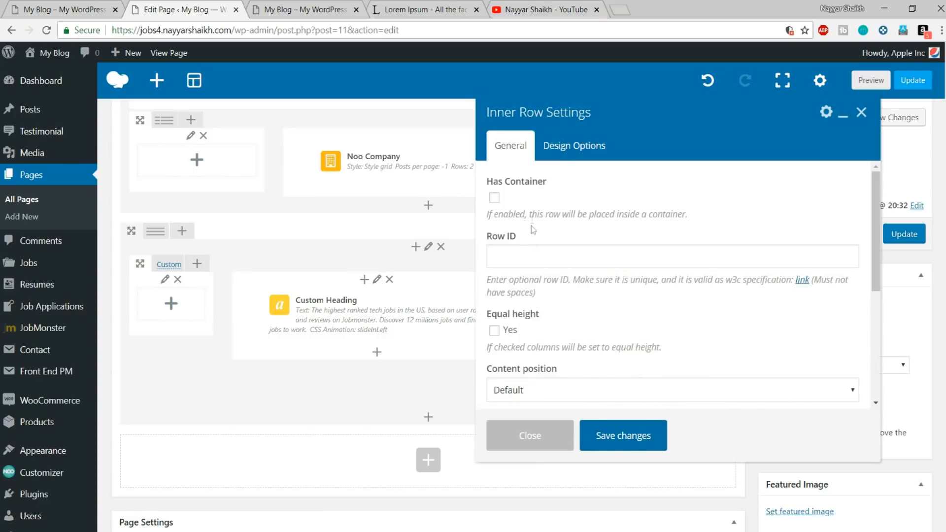
pyautogui.scroll(-1, 564, 280)
pyautogui.click(506, 267)
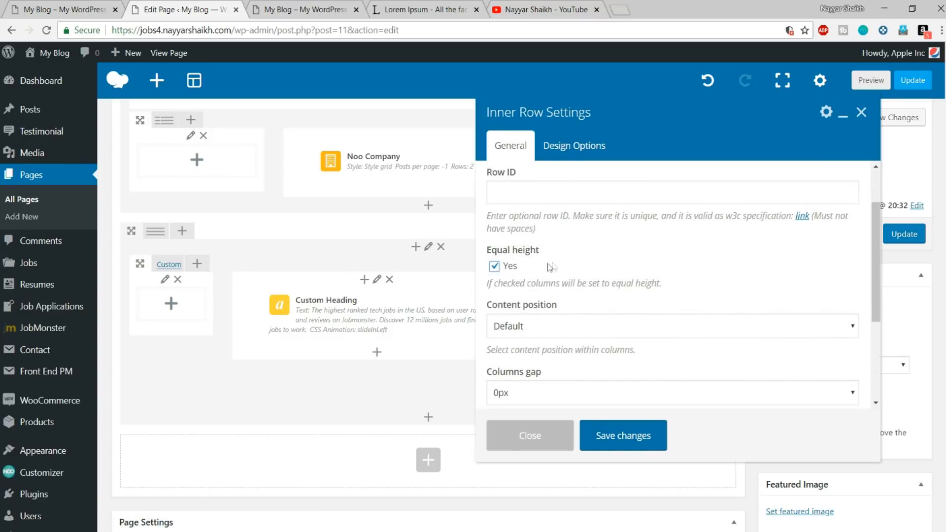
pyautogui.click(633, 436)
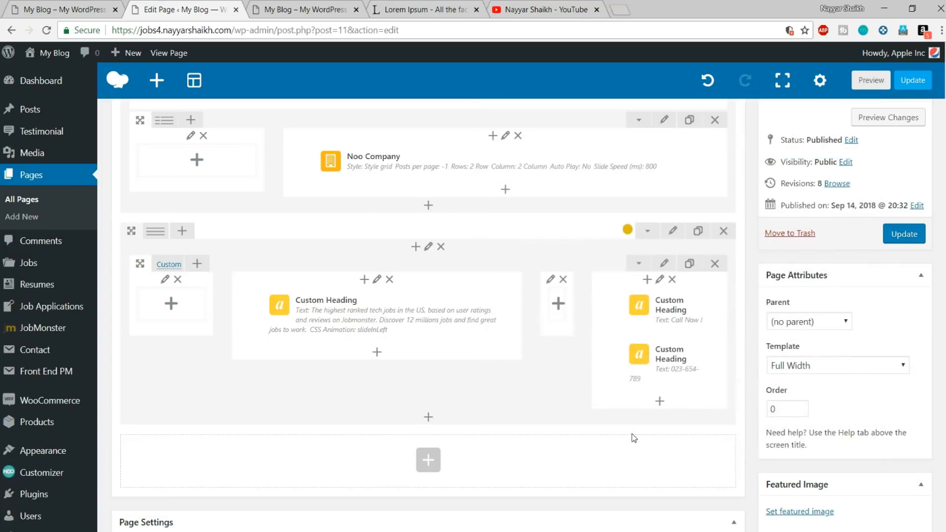
pyautogui.click(906, 234)
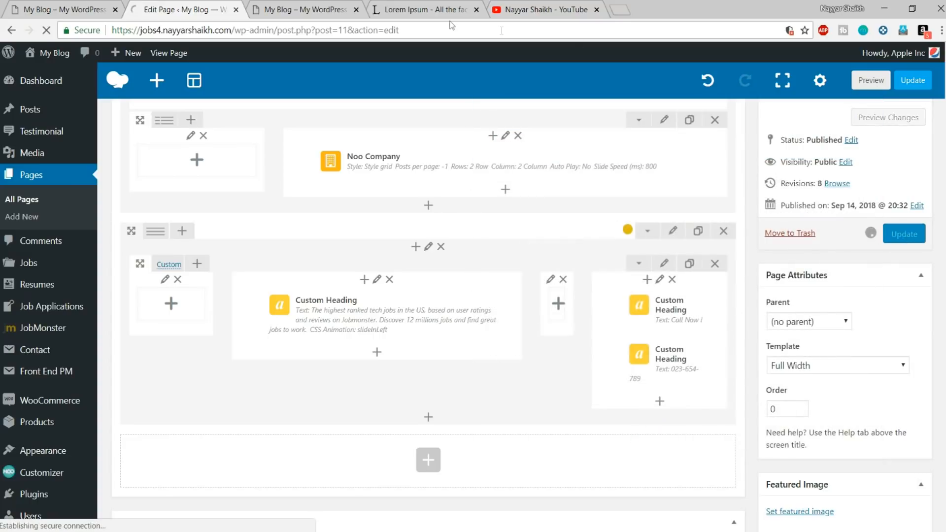
pyautogui.click(329, 7)
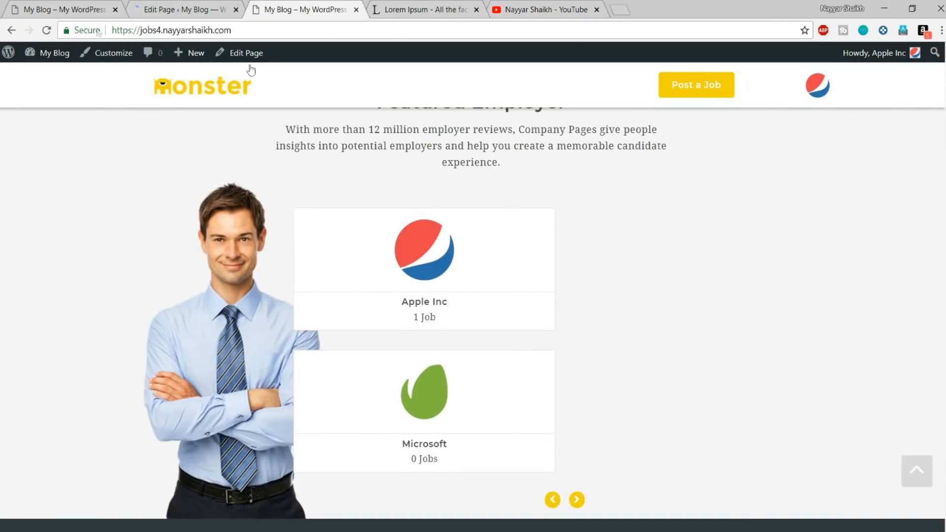
pyautogui.scroll(-5, 631, 277)
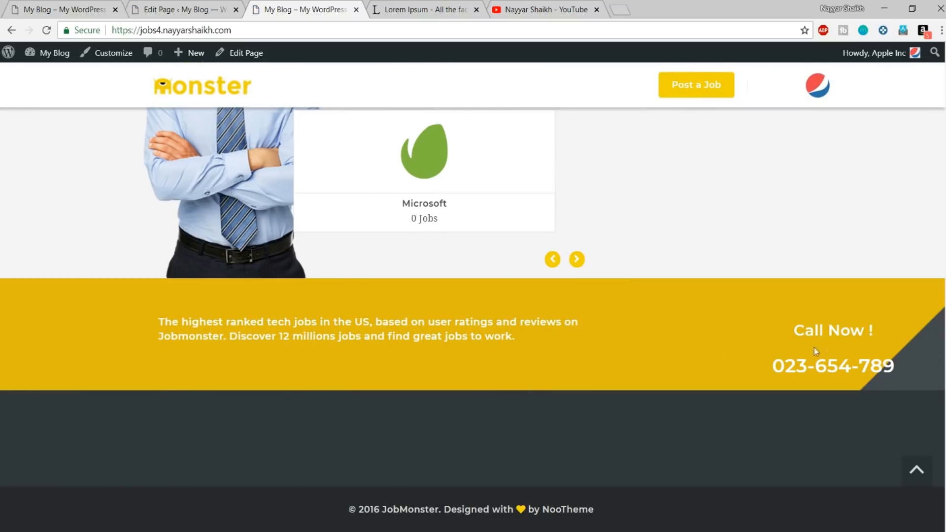
pyautogui.moveTo(796, 329); pyautogui.dragTo(892, 367)
pyautogui.click(899, 373)
pyautogui.click(95, 14)
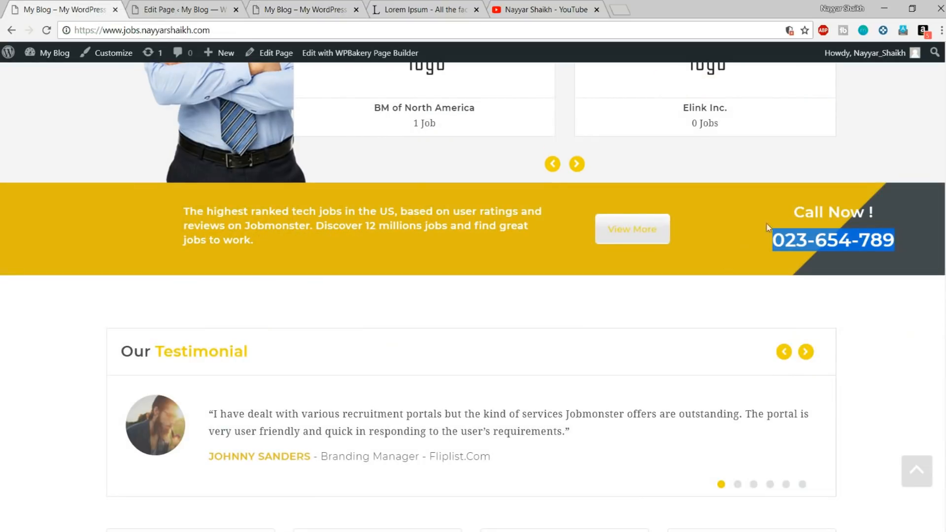
pyautogui.click(784, 201)
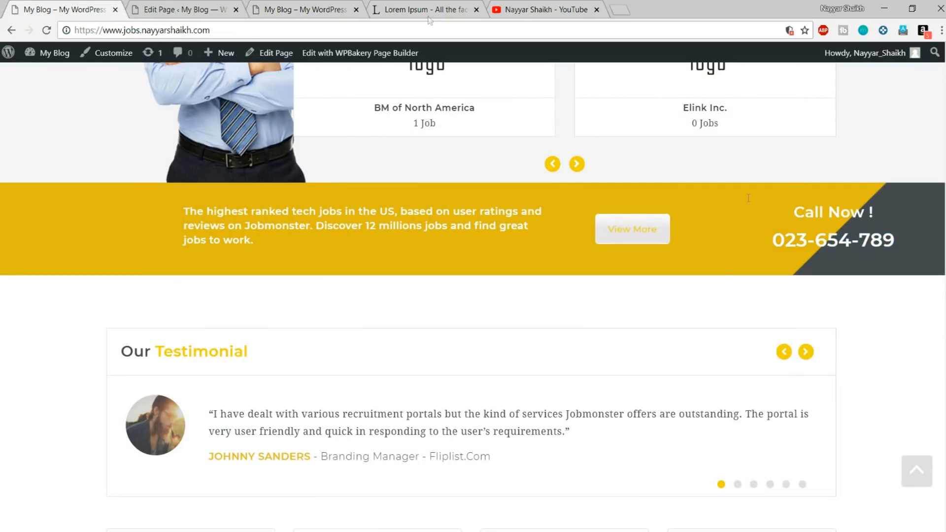
pyautogui.click(195, 5)
pyautogui.click(359, 5)
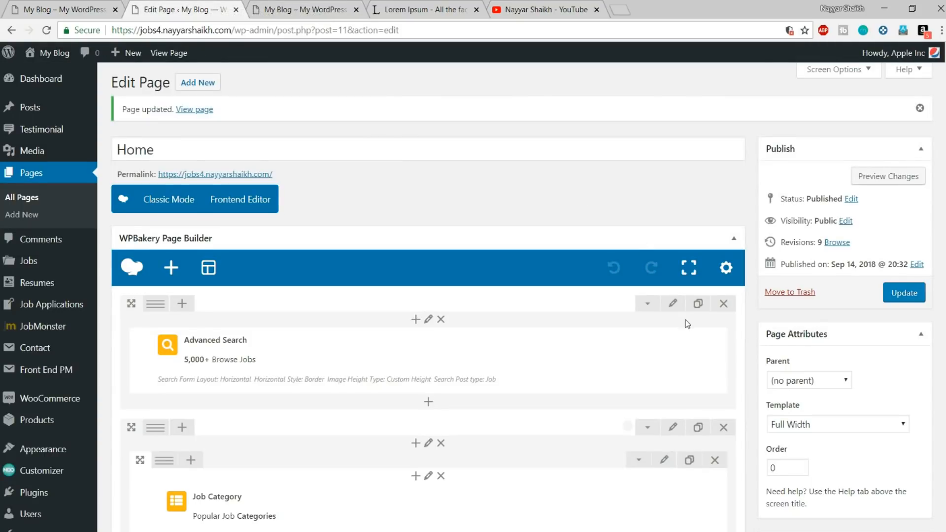
pyautogui.scroll(-10, 685, 320)
# Set the Call Now ! heading's top margin to 0 and check the live site
pyautogui.scroll(3, 684, 321)
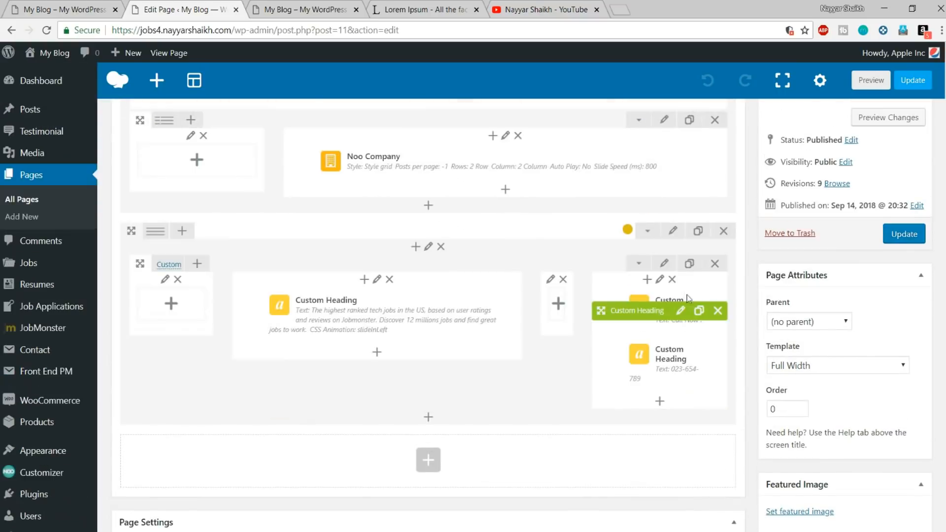
pyautogui.click(680, 311)
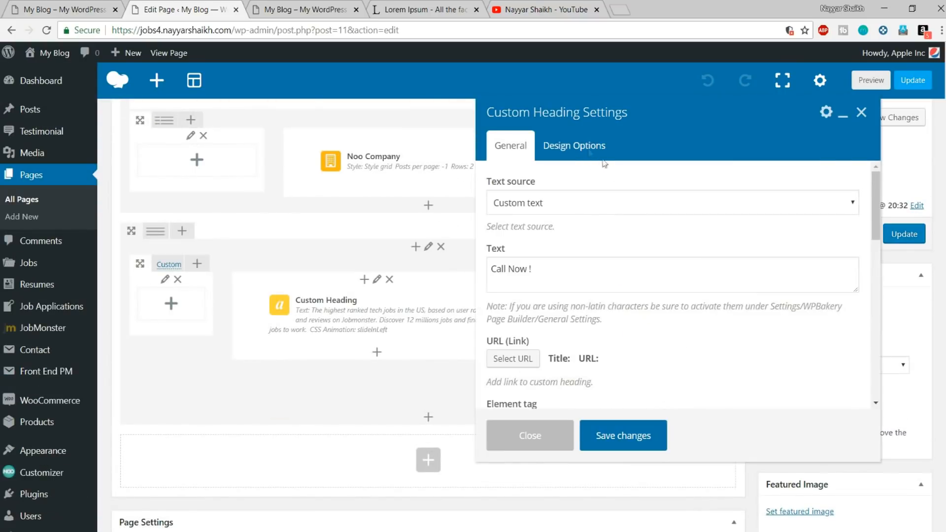
pyautogui.click(588, 151)
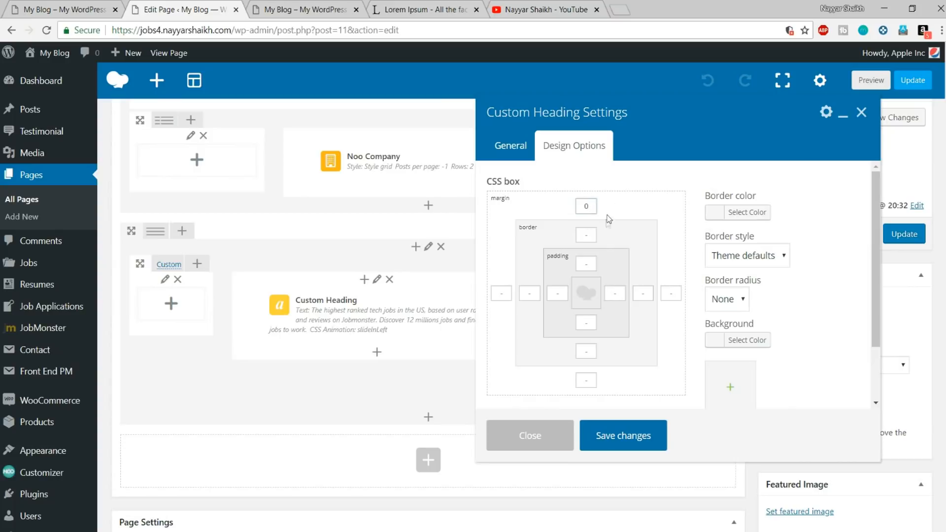
pyautogui.click(627, 434)
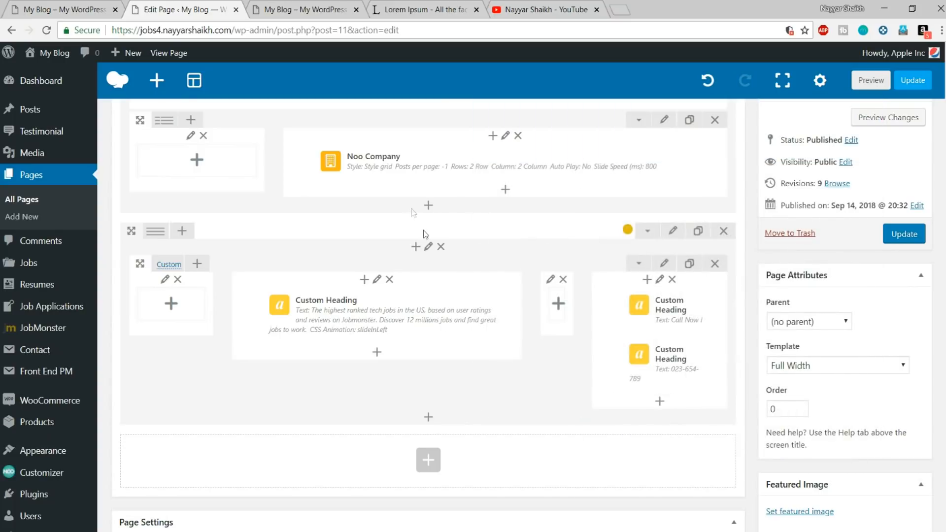
pyautogui.click(313, 7)
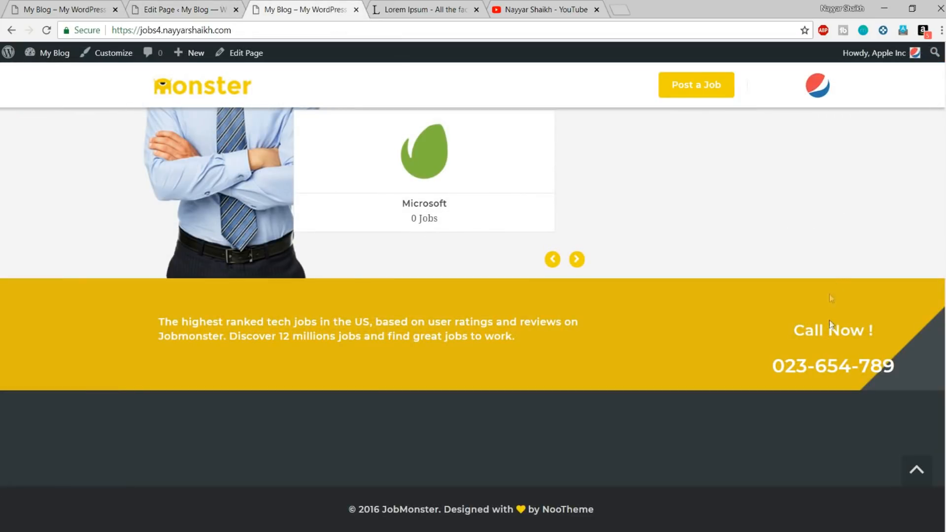
pyautogui.click(162, 9)
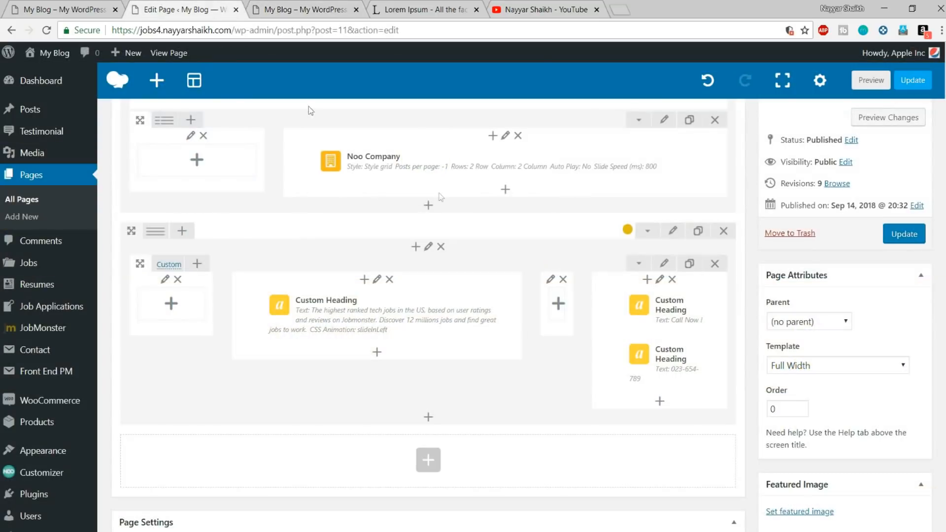
# Give the phone number heading a 20 bottom margin, update the page, and reload the live site
pyautogui.click(679, 366)
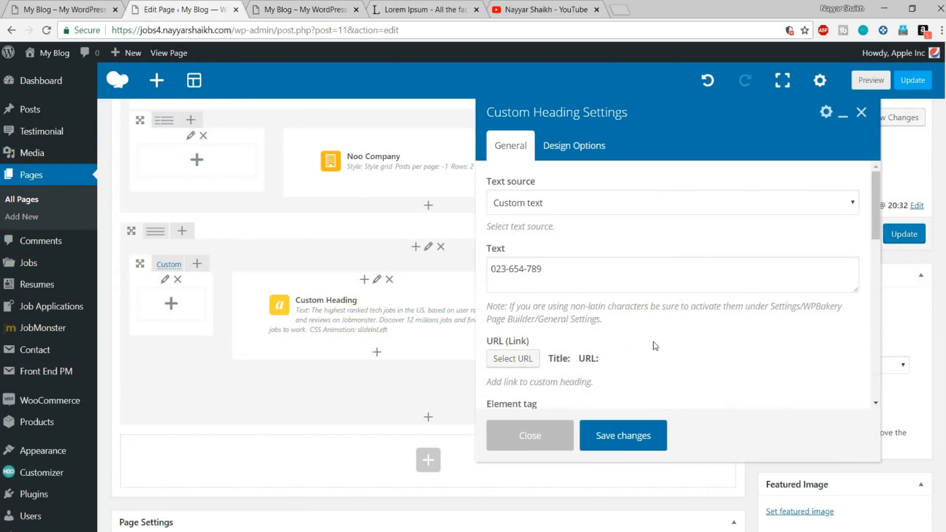
pyautogui.click(559, 148)
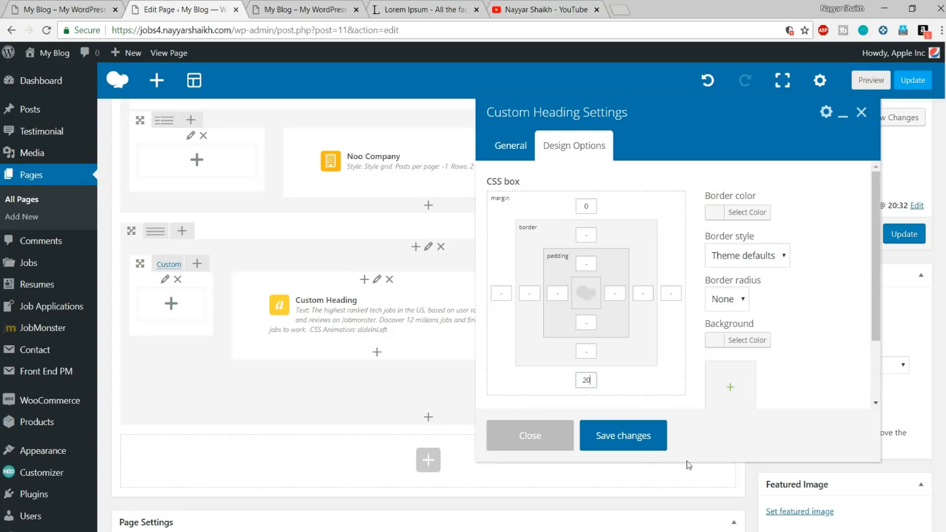
pyautogui.click(636, 440)
pyautogui.click(912, 240)
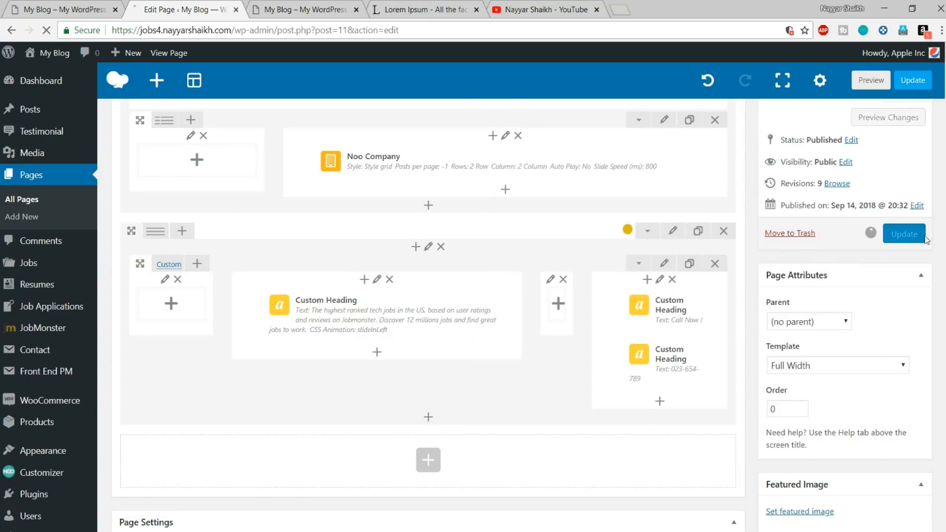
pyautogui.click(293, 9)
pyautogui.click(39, 31)
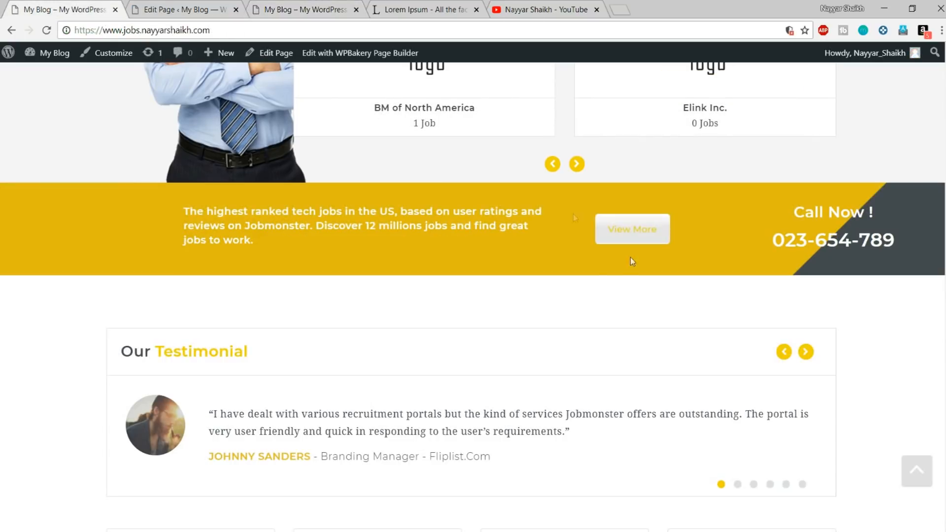
# Scroll through the reference site's banner, then go back to the Home page editor tab
pyautogui.scroll(-1, 690, 331)
pyautogui.scroll(-5, 689, 331)
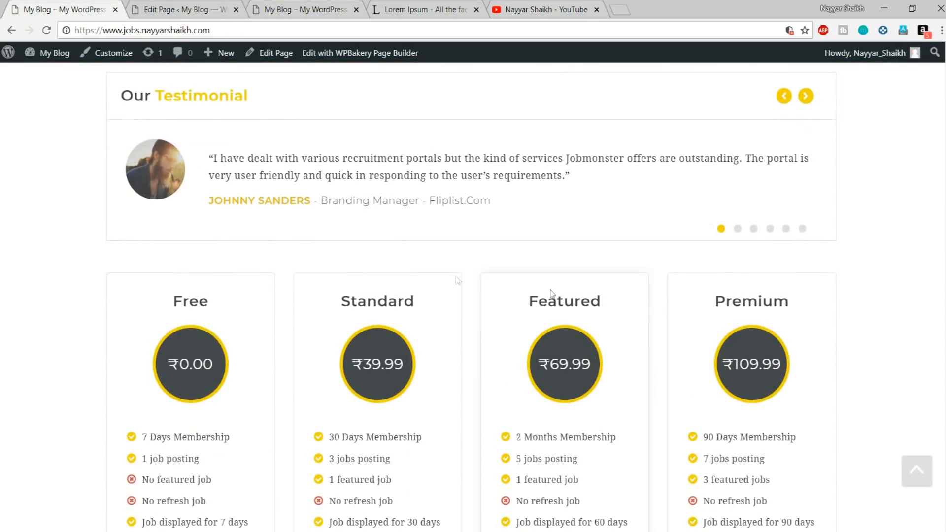
pyautogui.scroll(1, 291, 160)
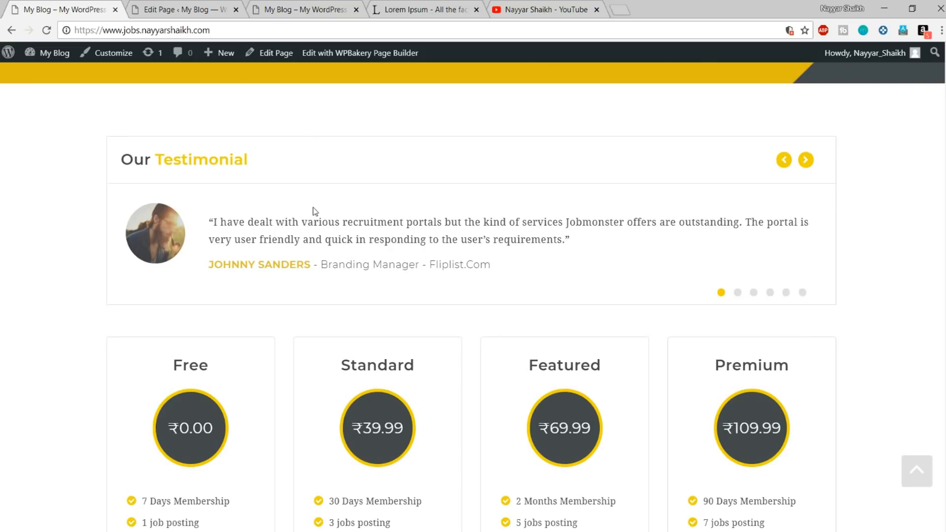
pyautogui.click(187, 11)
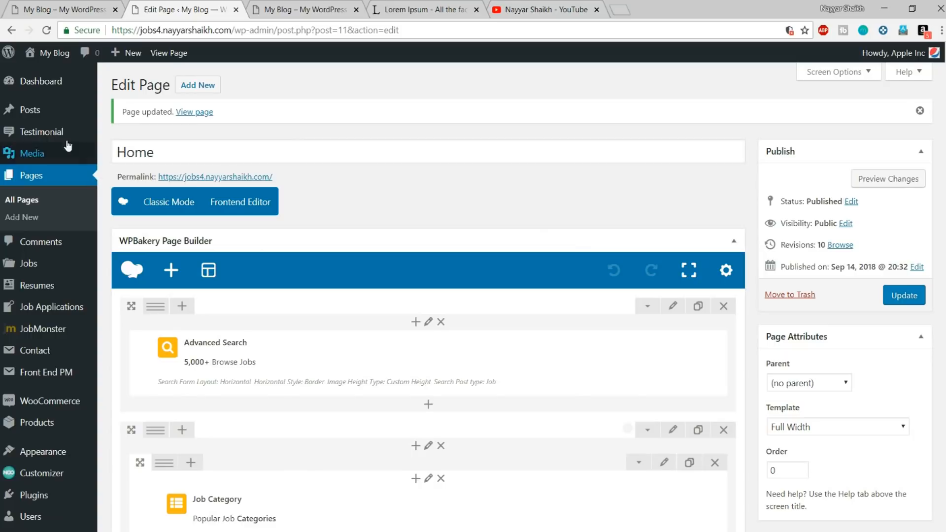
pyautogui.moveTo(55, 133)
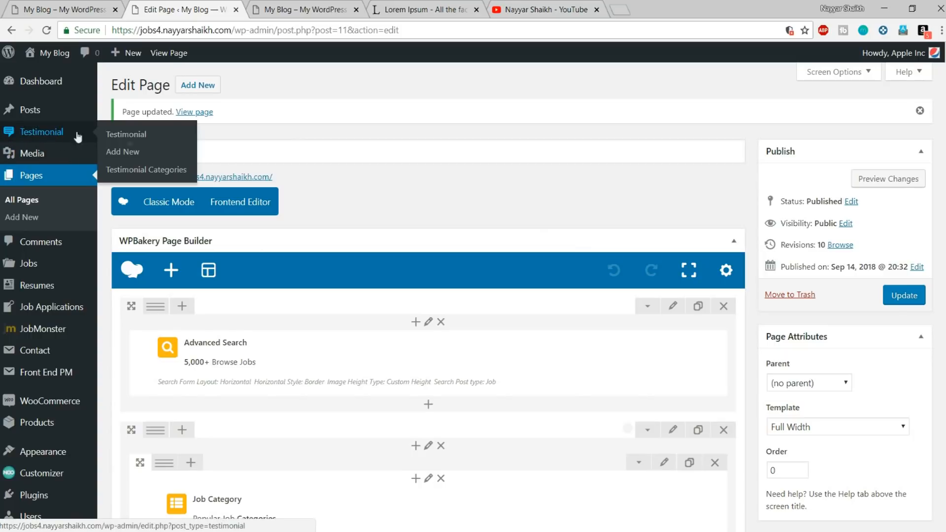
# Start a new testimonial titled Testimonial 1 in another tab and paste text into its body
pyautogui.rightClick(119, 157)
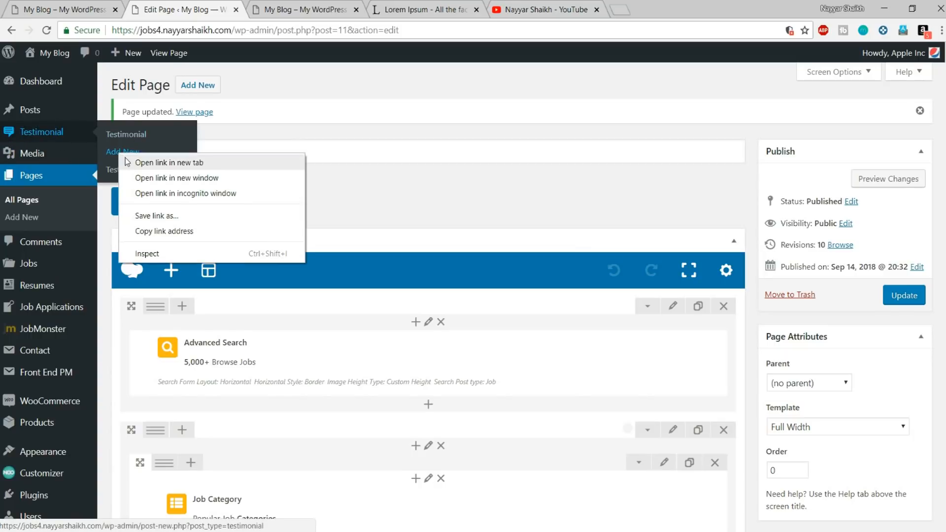
pyautogui.click(187, 162)
pyautogui.click(296, 9)
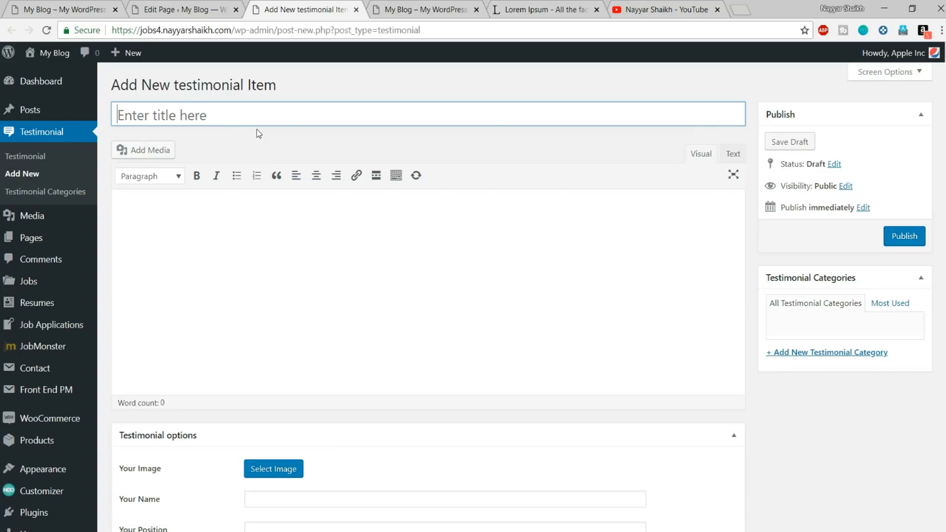
pyautogui.write('Testimonial 1')
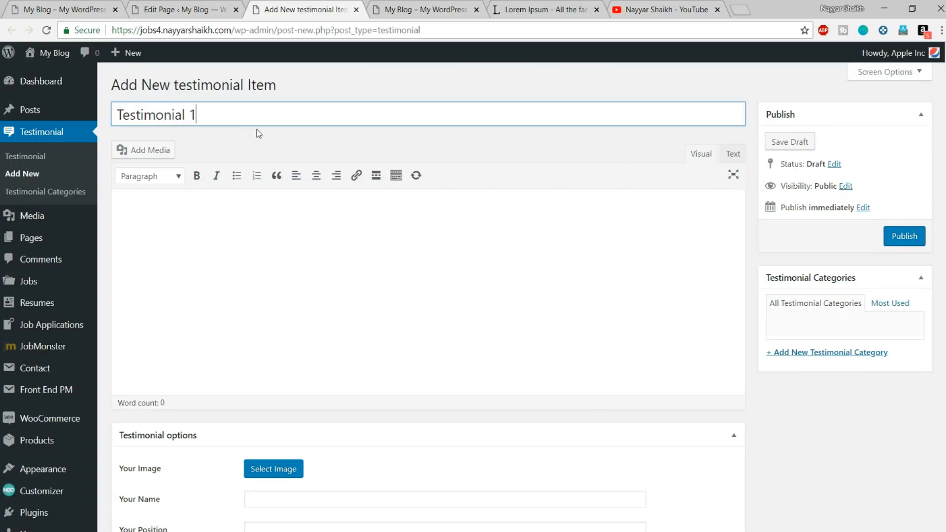
pyautogui.click(271, 194)
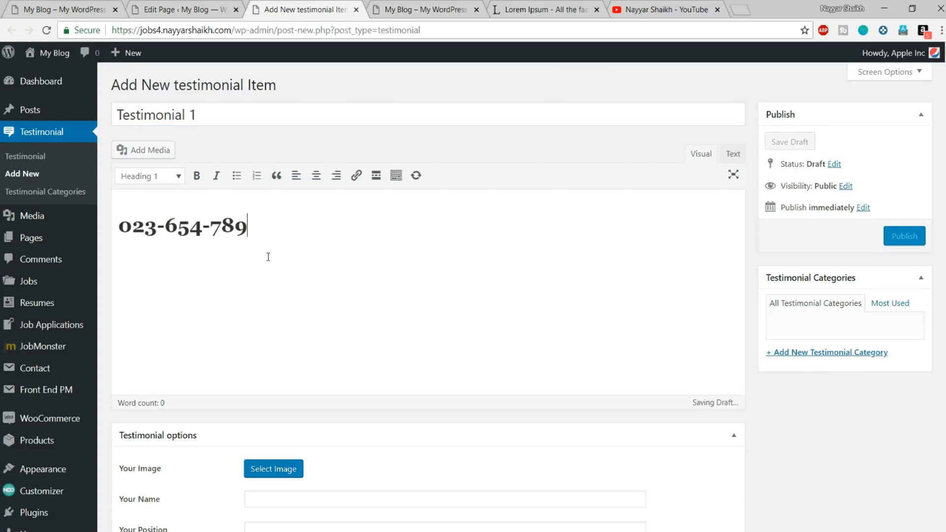
# Replace the body with the copied Lorem ipsum sentence and format it as Paragraph
pyautogui.click(555, 9)
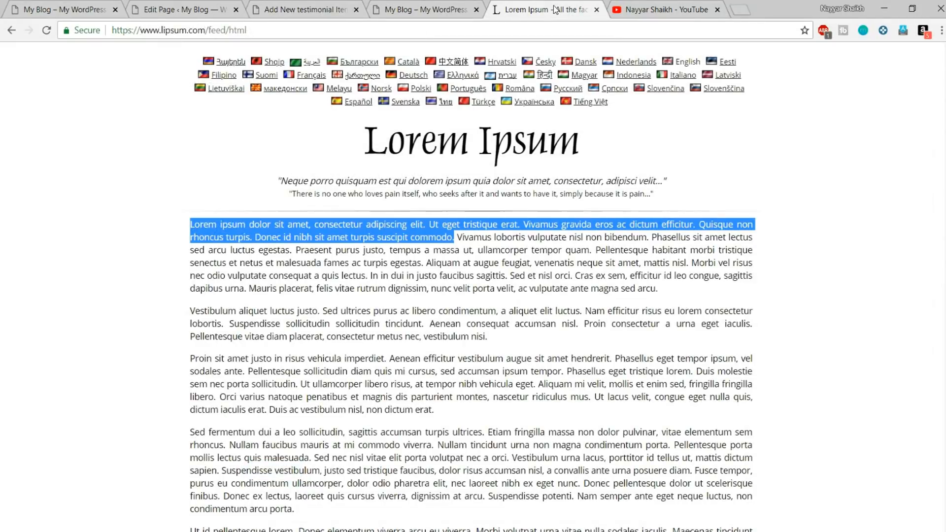
pyautogui.click(320, 10)
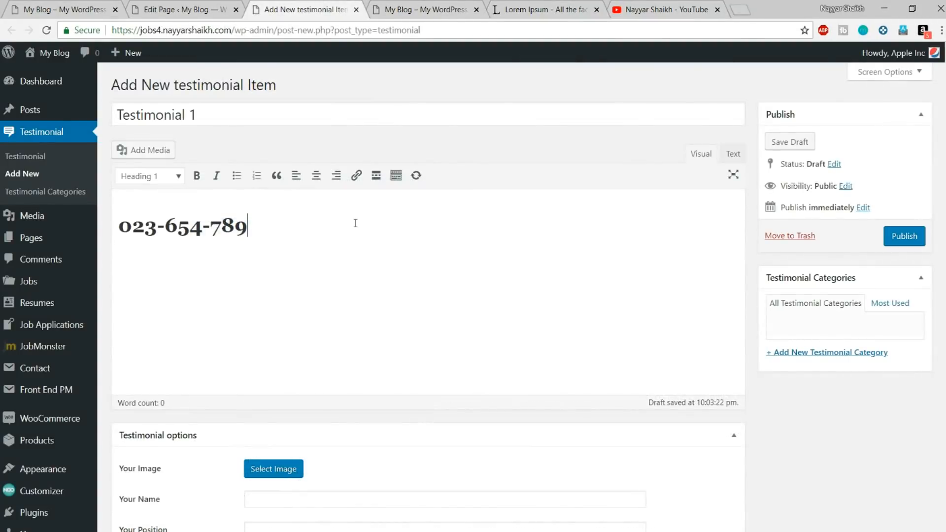
pyautogui.hotkey('ctrl', 'a')
pyautogui.write('Lorem ipsum dolor sit amet, consectetur adipiscing elit. Ut eget tristique erat. Vivamus gravida eros ac dictum efficitur. Quisque non rhoncus turpis. Donec id nibh sit amet turpis suscipit commodo.')
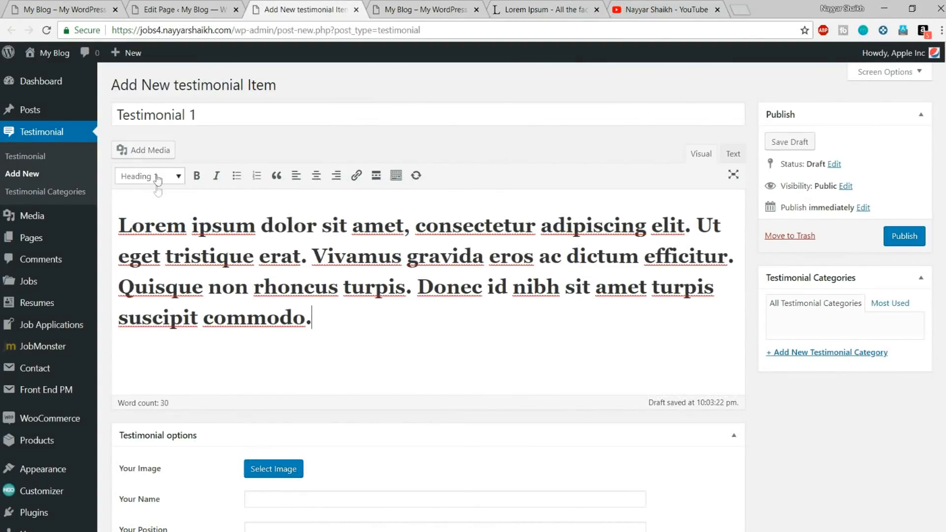
pyautogui.click(158, 182)
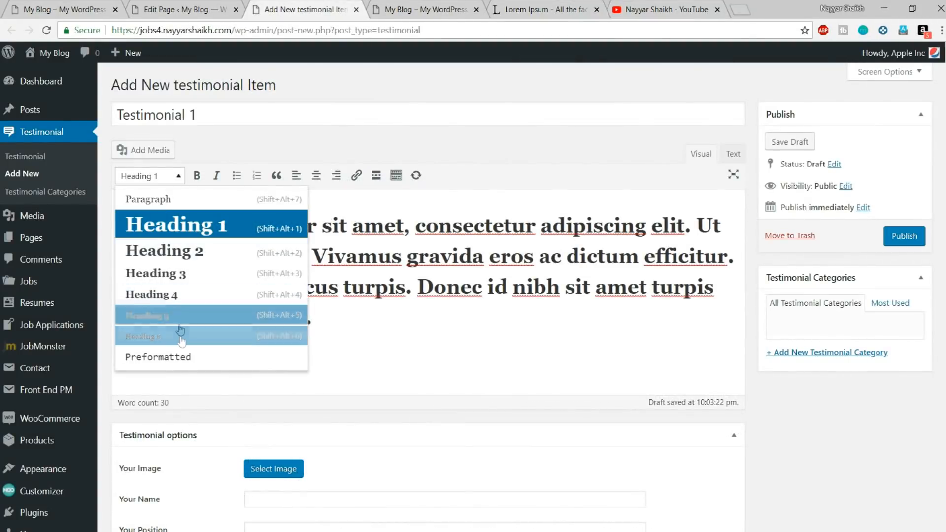
pyautogui.click(180, 198)
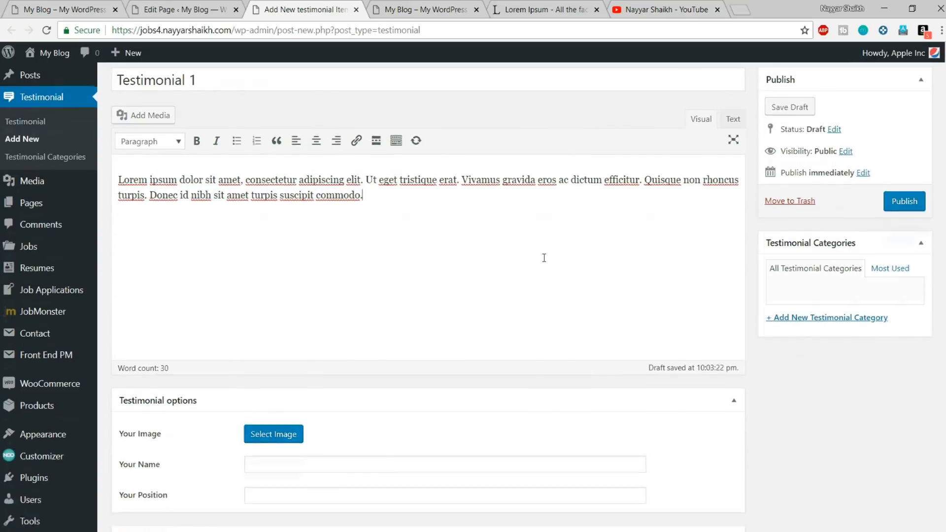
# Set the testimonial image to the candidate_03 photo
pyautogui.scroll(-3, 543, 257)
pyautogui.click(267, 311)
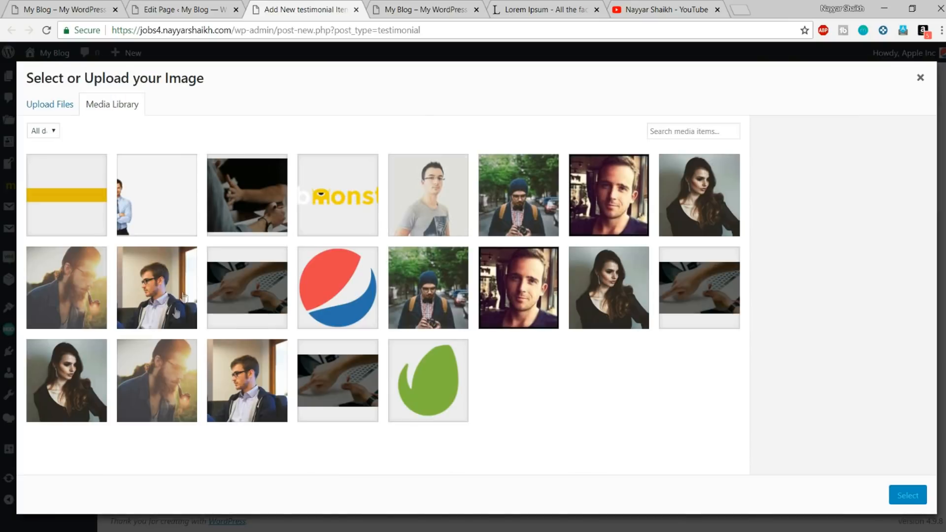
pyautogui.click(79, 300)
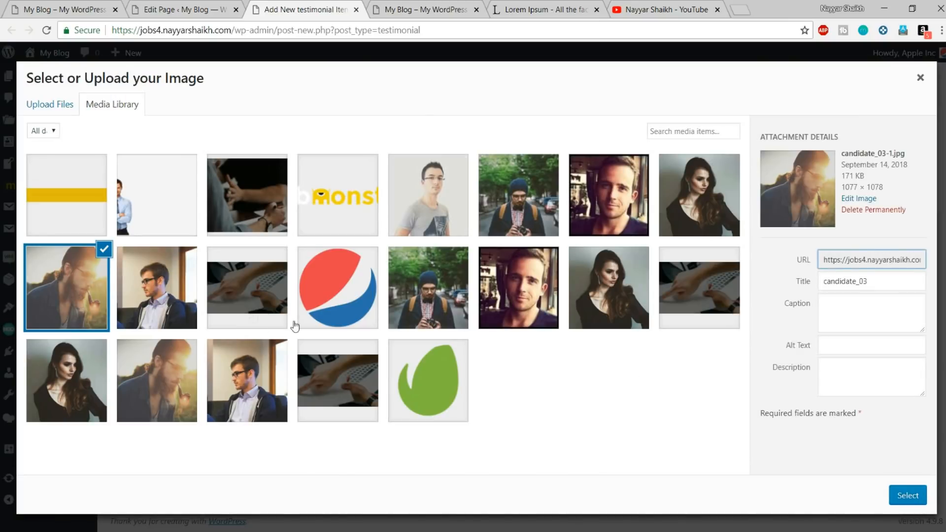
pyautogui.click(910, 495)
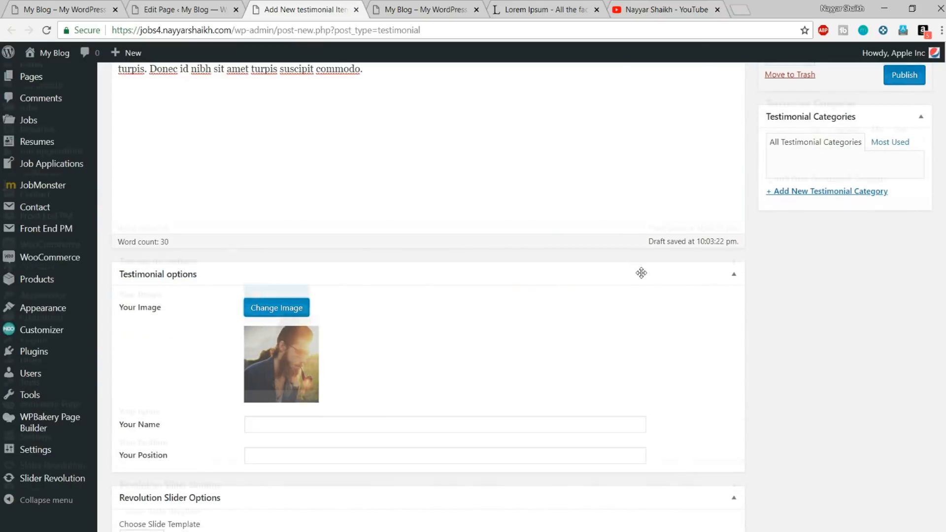
# Fill in the reviewer's name and the position CEO BloggDude
pyautogui.scroll(-2, 345, 320)
pyautogui.click(266, 340)
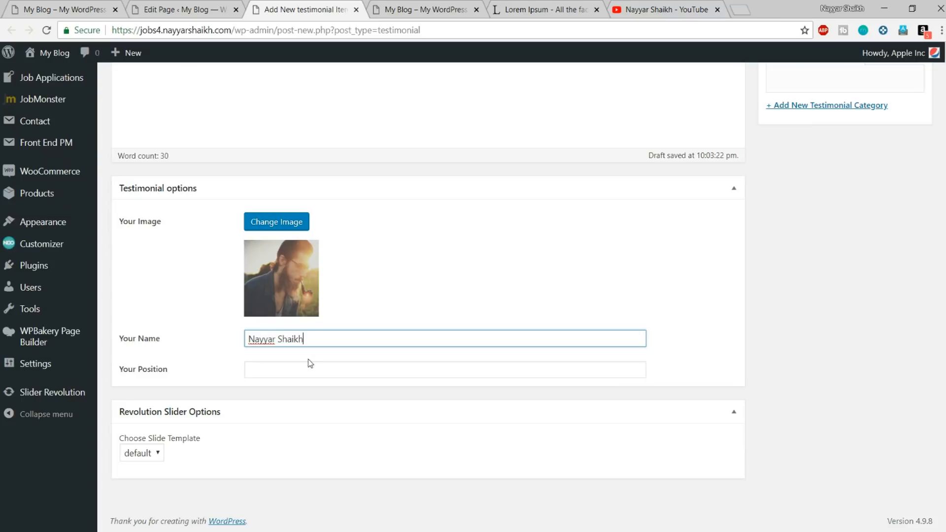
pyautogui.click(310, 367)
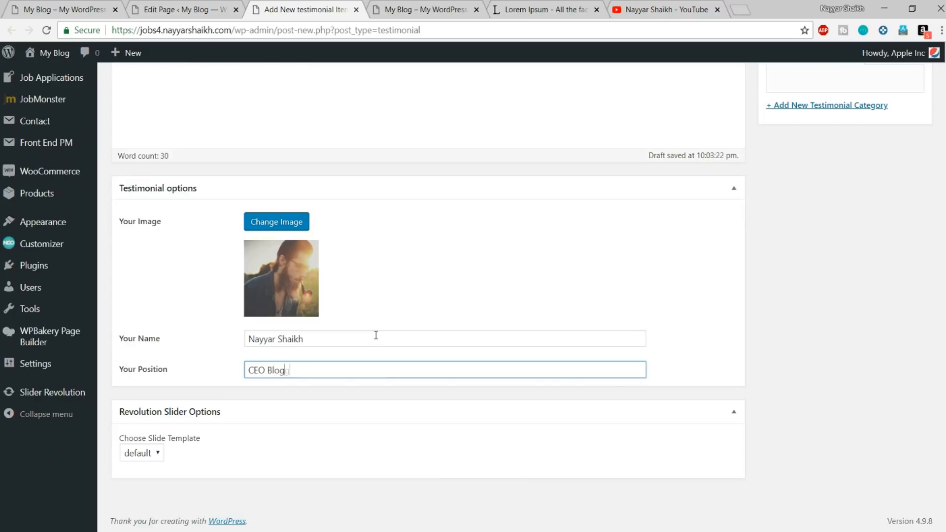
pyautogui.scroll(2, 401, 327)
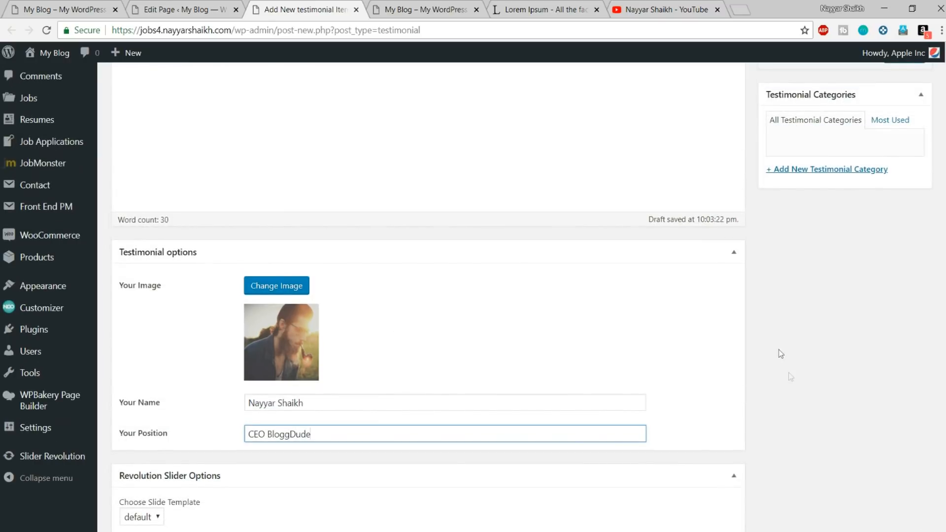
pyautogui.scroll(1, 808, 364)
pyautogui.scroll(3, 816, 367)
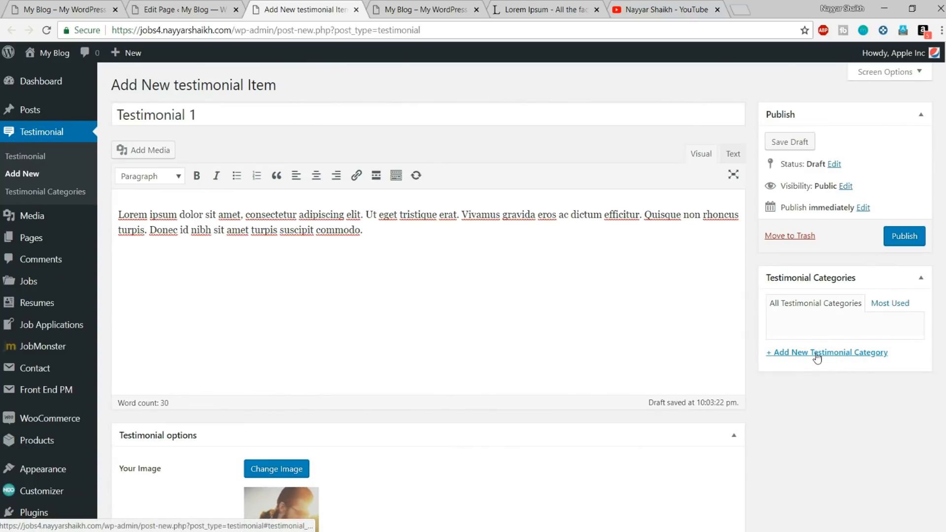
# Create a Testimonials category for Testimonial 1 and publish it
pyautogui.click(827, 352)
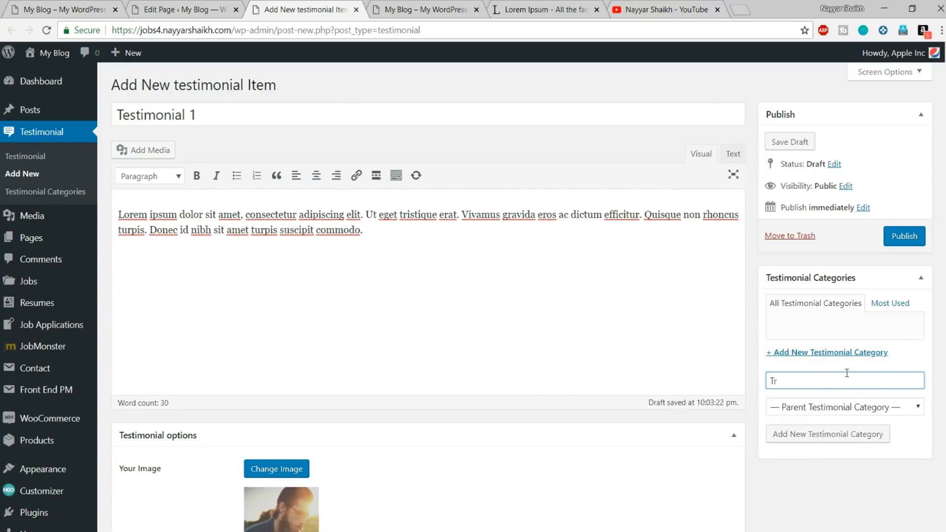
pyautogui.write('Testimonials')
pyautogui.click(817, 436)
pyautogui.click(904, 236)
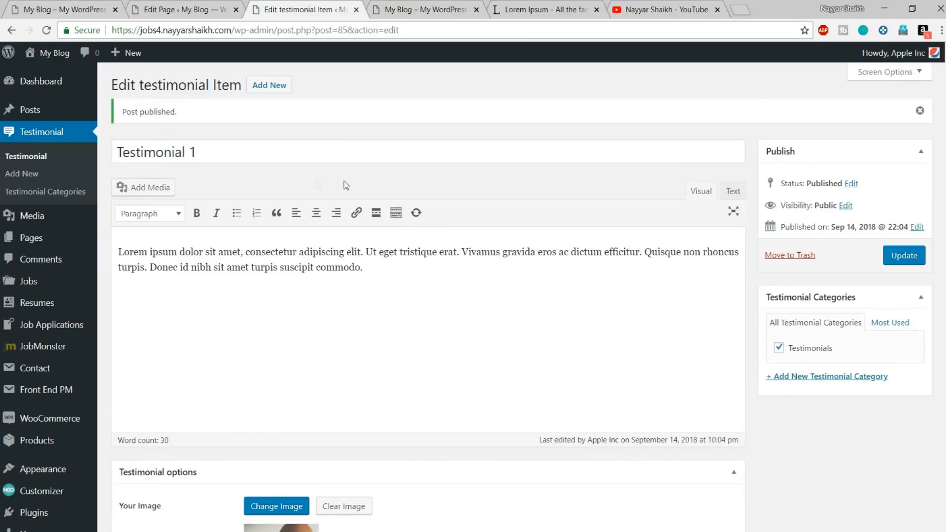
pyautogui.scroll(-6, 290, 249)
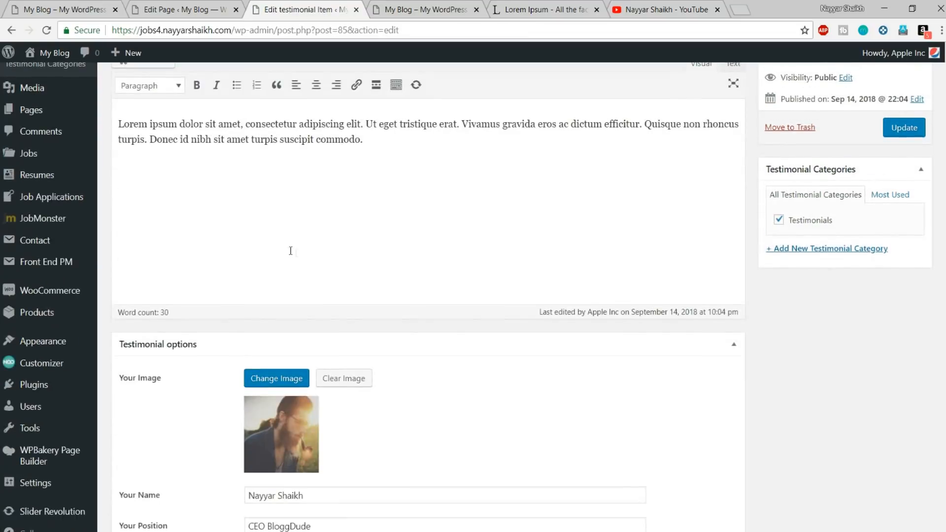
pyautogui.scroll(6, 380, 355)
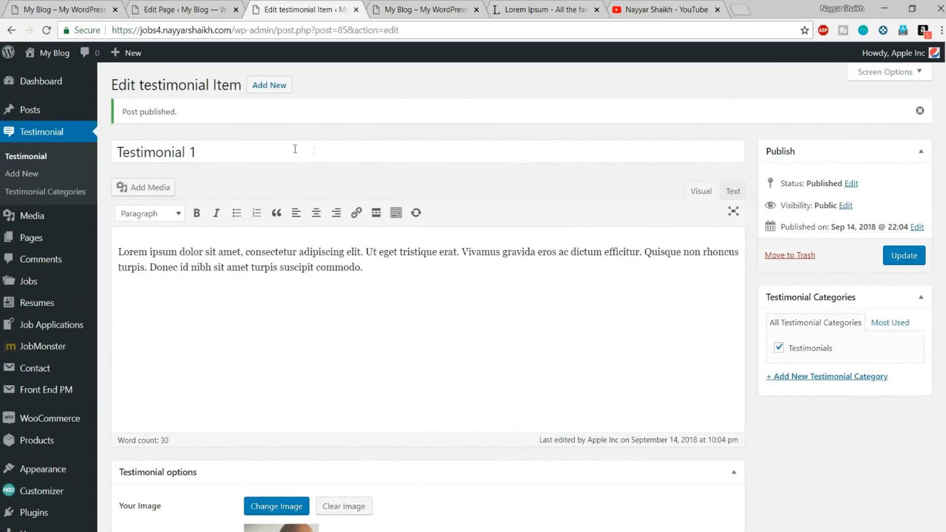
# Add an empty row below the Custom Heading row on the Home page
pyautogui.click(202, 9)
pyautogui.scroll(-5, 499, 230)
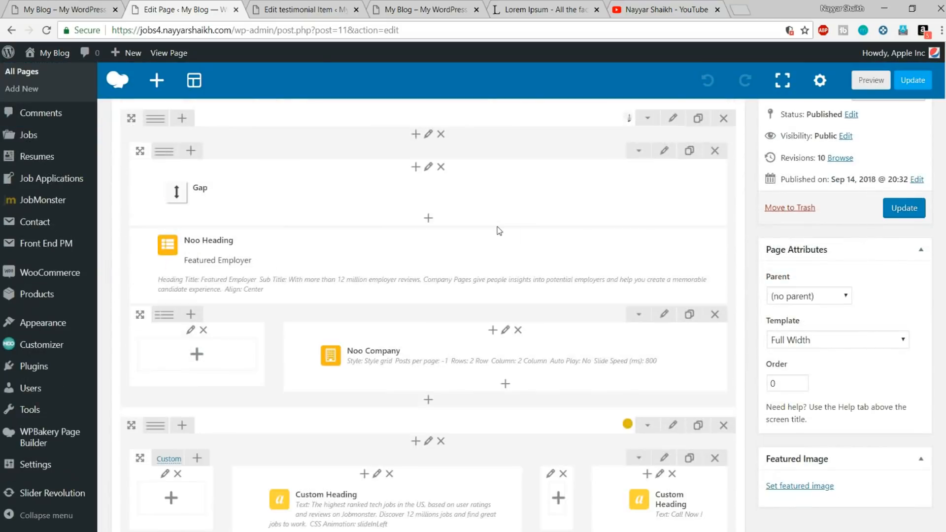
pyautogui.scroll(-3, 499, 230)
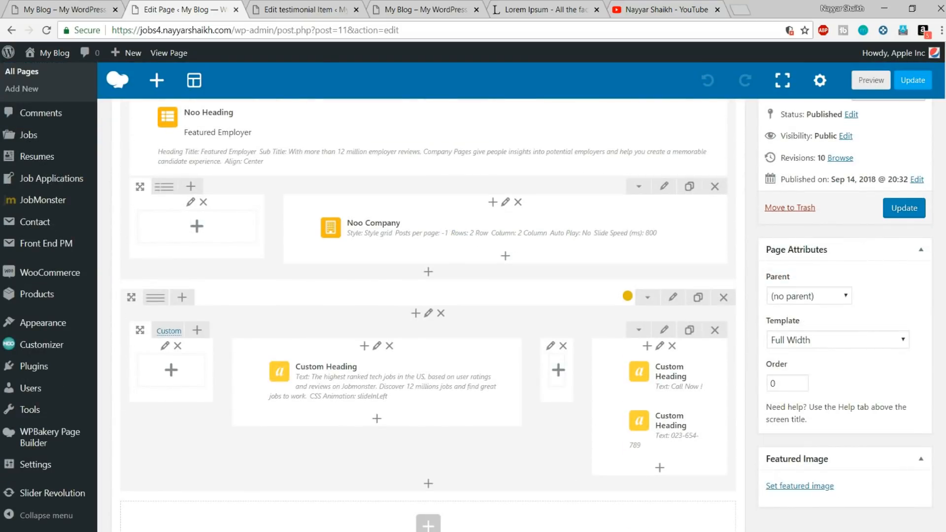
pyautogui.scroll(-6, 470, 301)
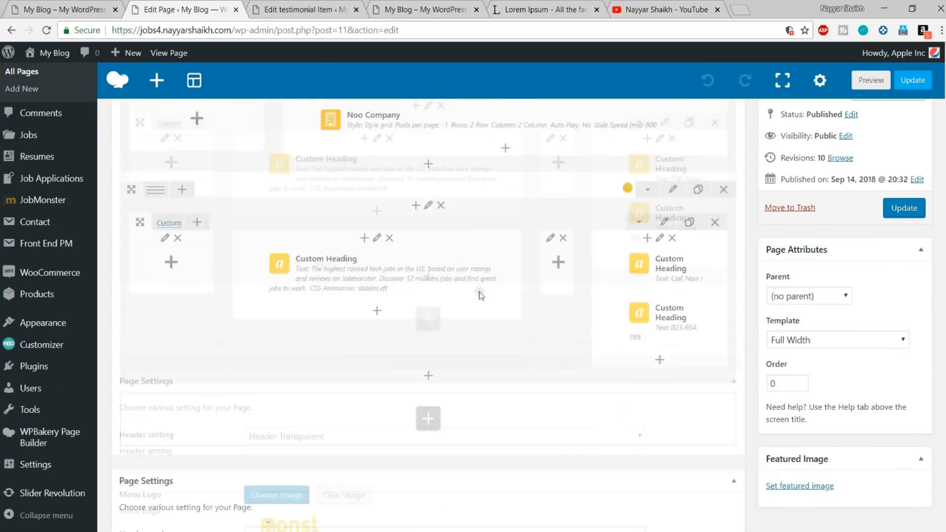
pyautogui.scroll(1, 479, 292)
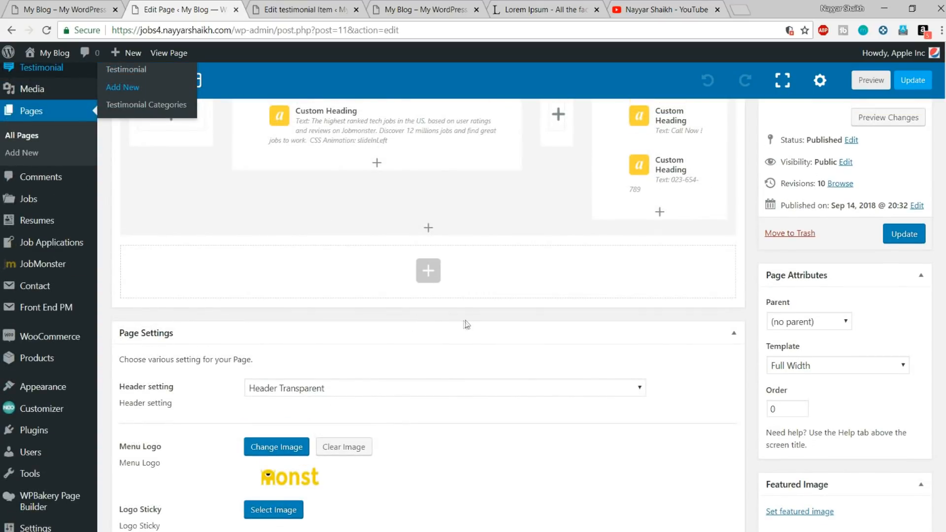
pyautogui.click(423, 270)
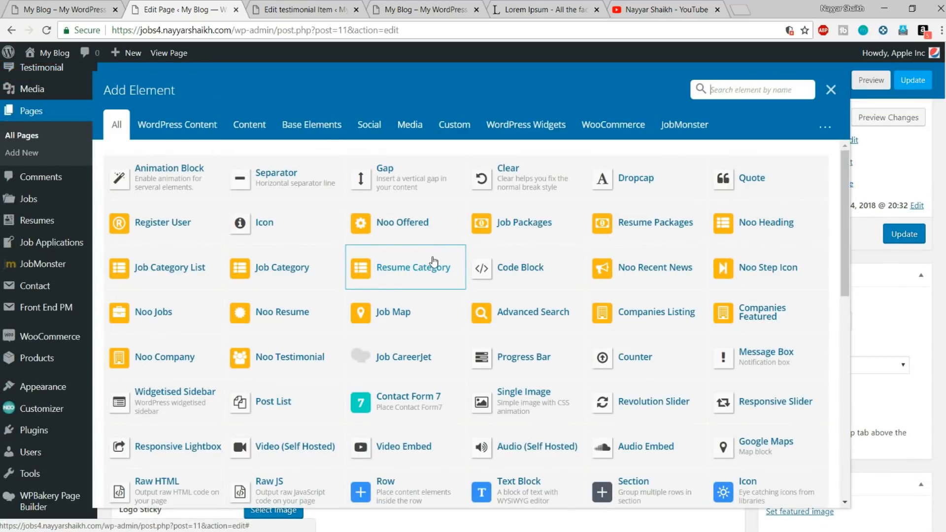
pyautogui.write('row')
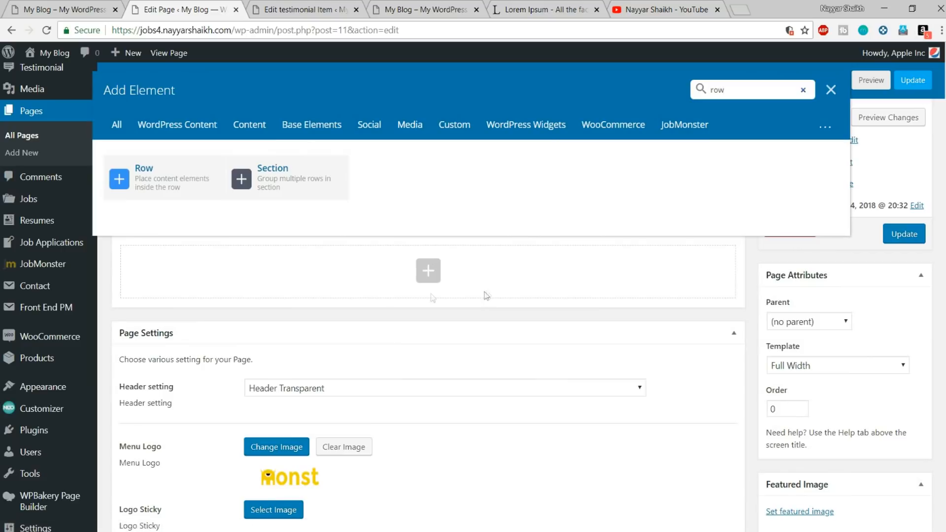
pyautogui.click(173, 182)
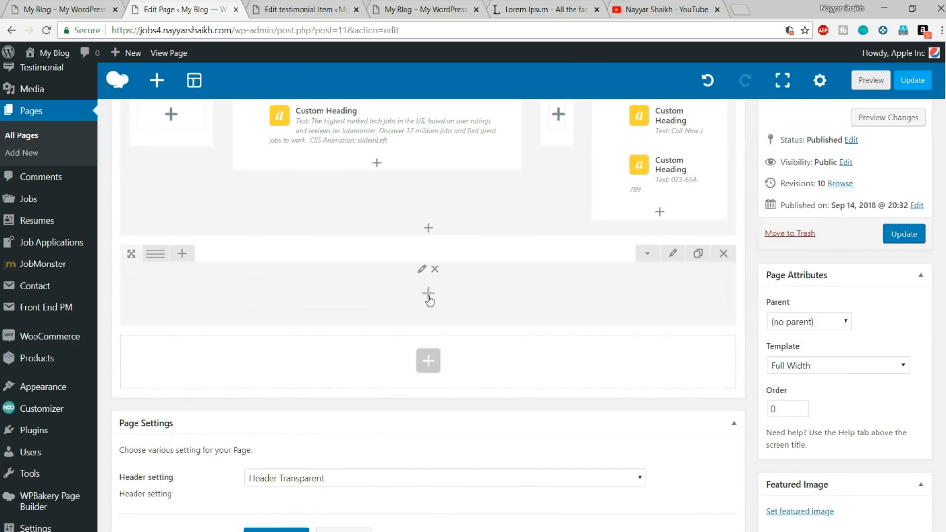
# After checking the live site's testimonial section, add a Noo Testimonial element to the new row
pyautogui.click(64, 9)
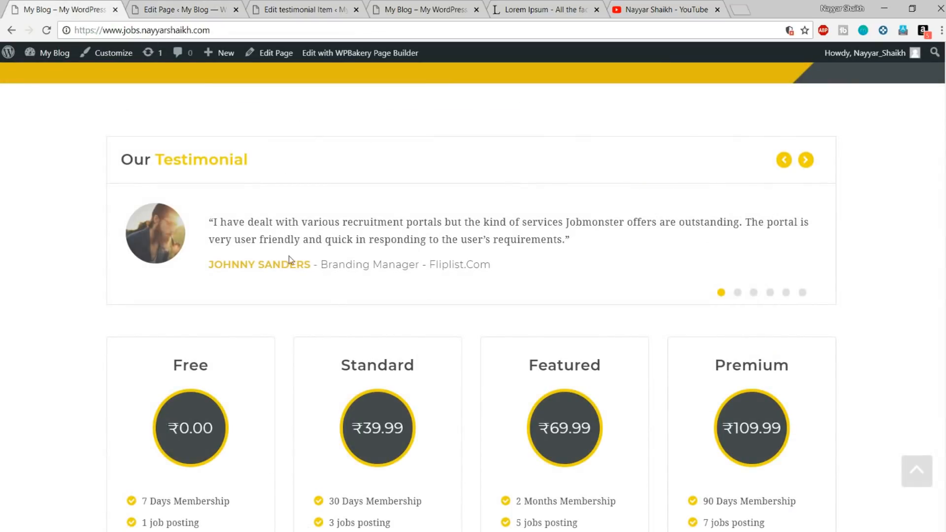
pyautogui.scroll(-3, 288, 256)
pyautogui.scroll(5, 288, 256)
pyautogui.moveTo(126, 232); pyautogui.dragTo(446, 306)
pyautogui.hotkey('ctrl', 'Tab')
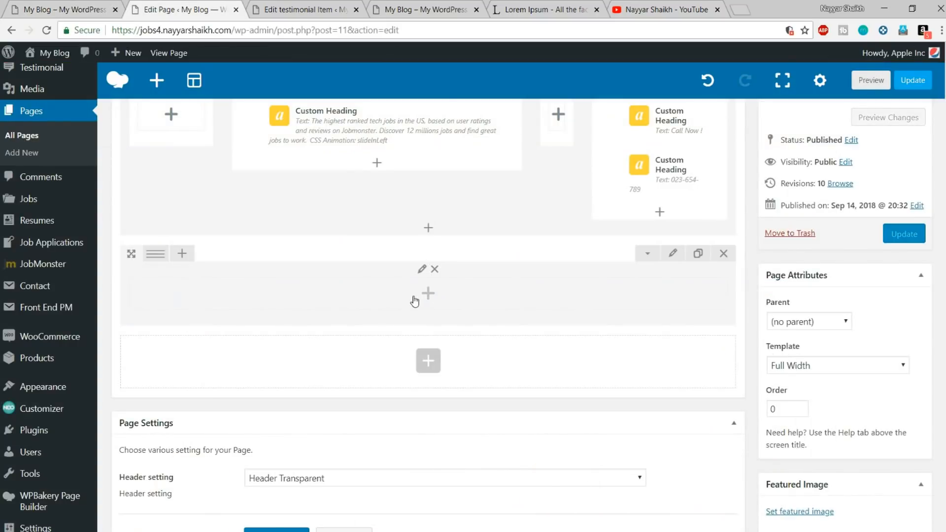
pyautogui.click(426, 298)
pyautogui.write('no')
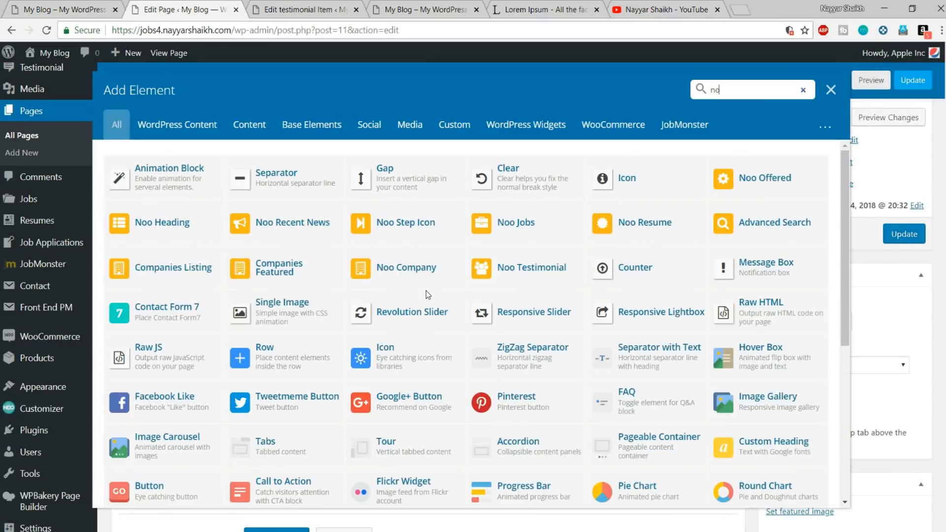
pyautogui.write('o te')
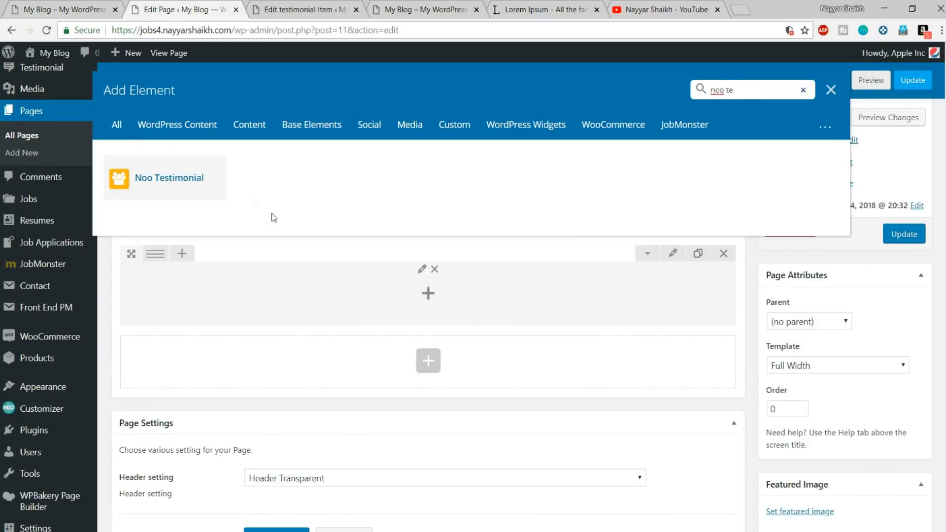
pyautogui.click(203, 177)
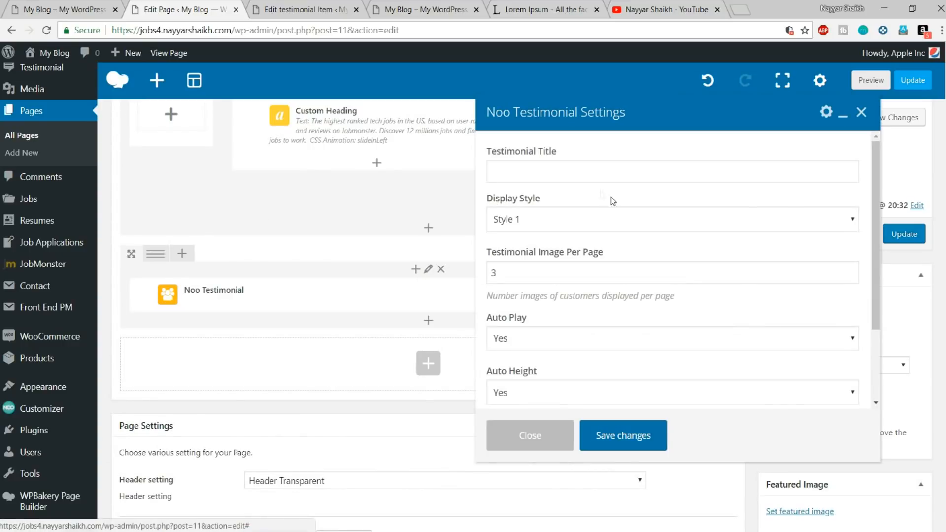
# Copy 'Our Testimonial' from the live site into the title, wrapping Testimonial in <b>
pyautogui.click(590, 171)
pyautogui.click(48, 7)
pyautogui.moveTo(290, 225); pyautogui.dragTo(117, 205)
pyautogui.hotkey('ctrl', 'c')
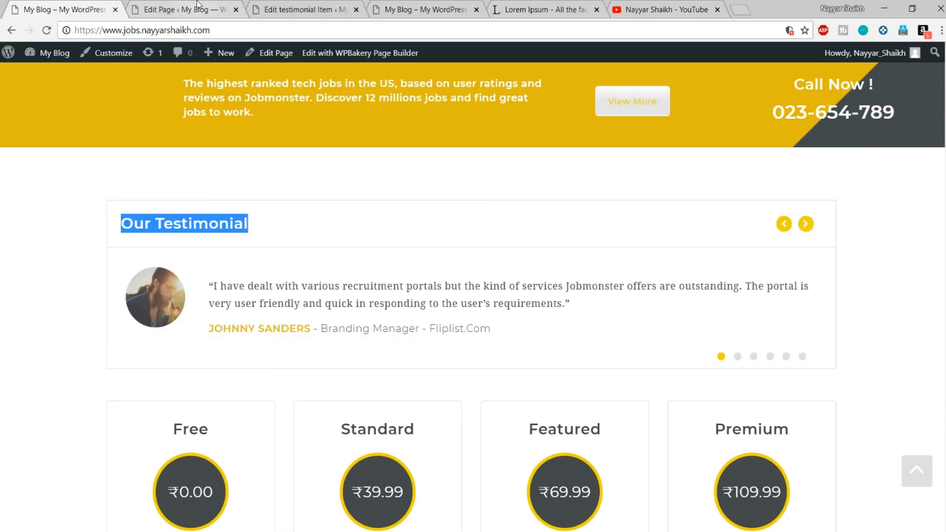
pyautogui.click(182, 9)
pyautogui.hotkey('ctrl', 'v')
pyautogui.write('<b>')
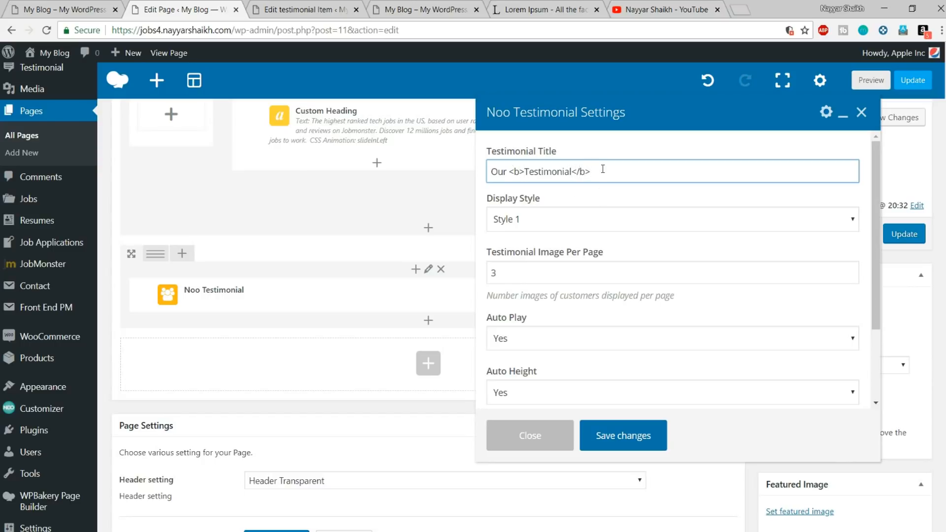
# Choose Style 3, Auto Play No and Hidden pagination No, then save the testimonial settings
pyautogui.click(586, 225)
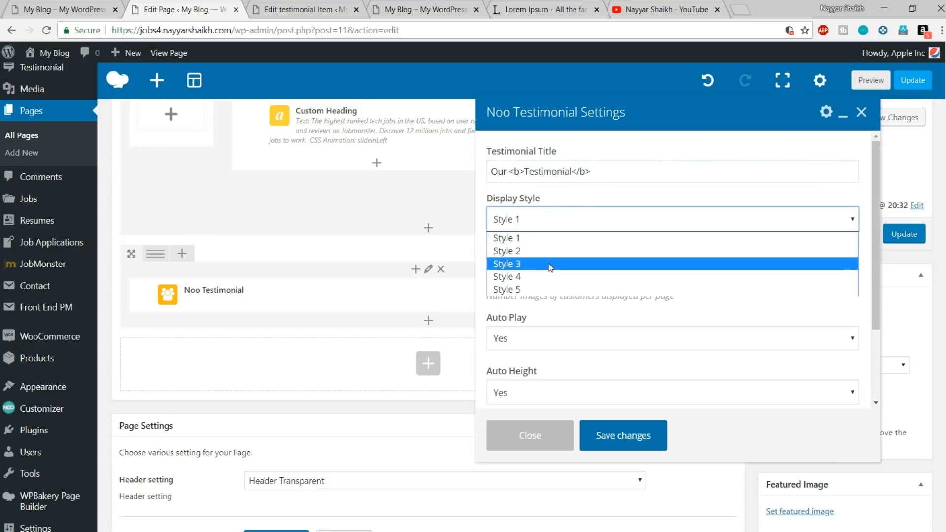
pyautogui.click(549, 265)
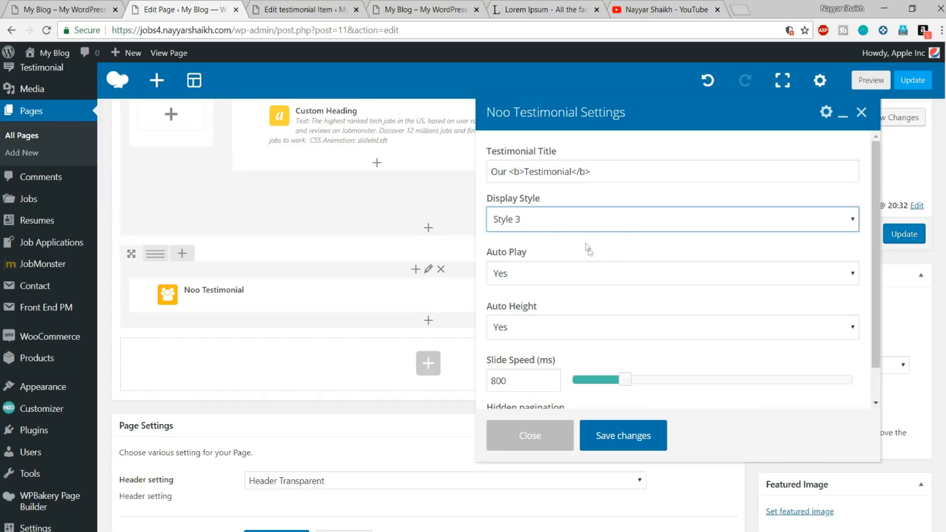
pyautogui.click(566, 274)
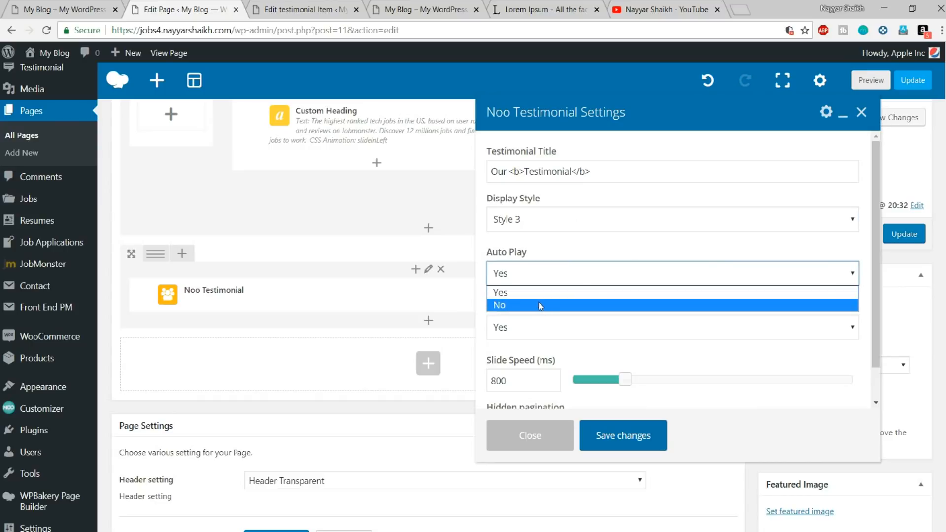
pyautogui.click(540, 306)
pyautogui.scroll(-3, 591, 330)
pyautogui.click(563, 377)
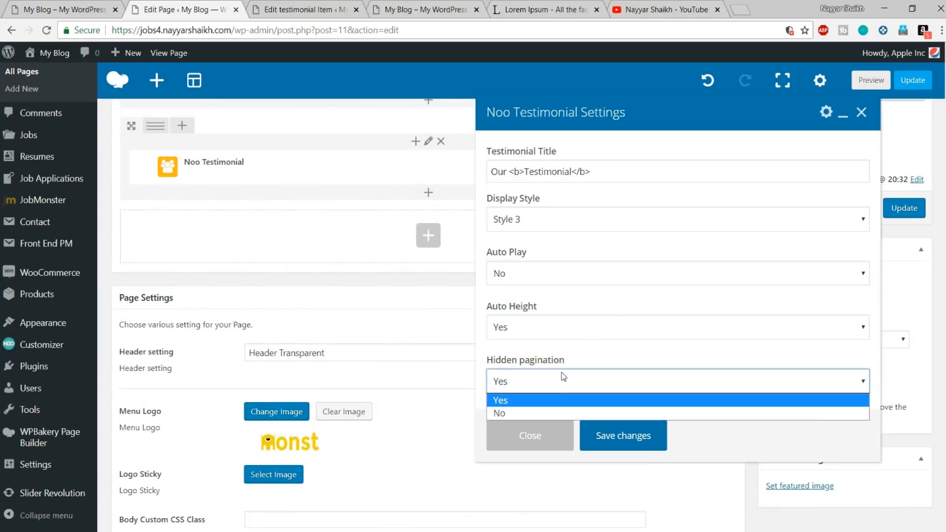
pyautogui.click(562, 413)
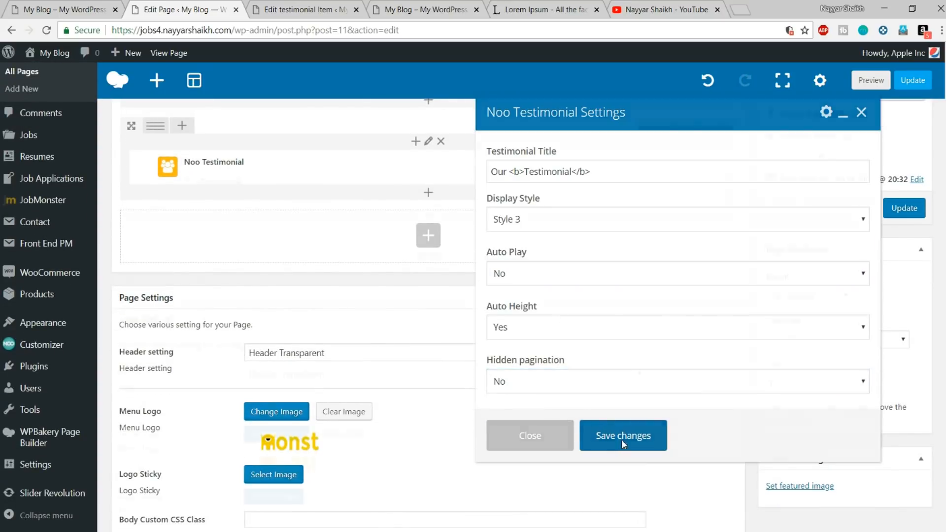
pyautogui.click(622, 438)
pyautogui.scroll(4, 622, 424)
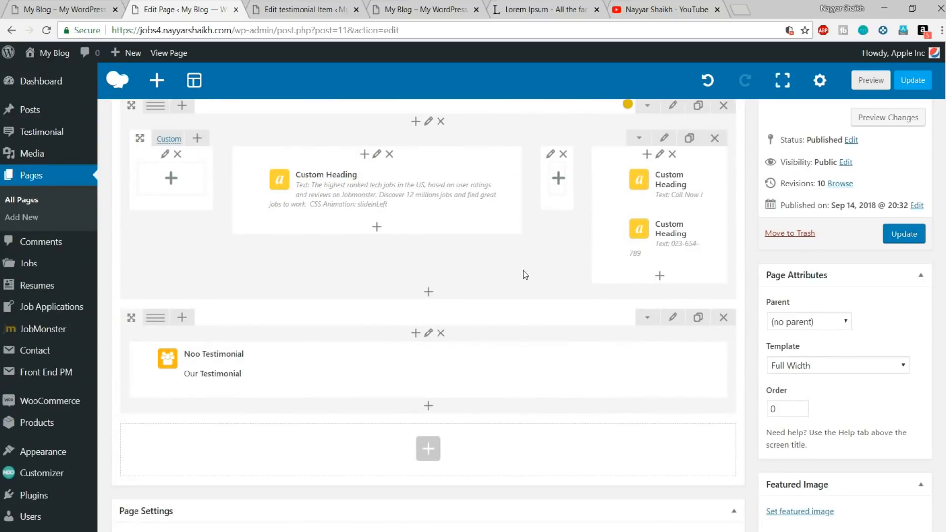
pyautogui.scroll(-1, 525, 275)
pyautogui.scroll(-4, 195, 178)
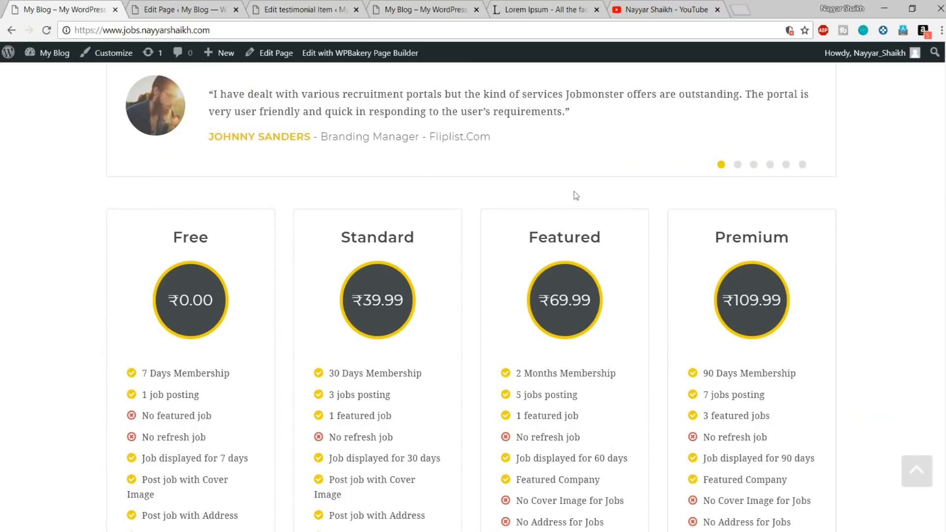
# Insert a new empty row below the testimonial row
pyautogui.click(180, 10)
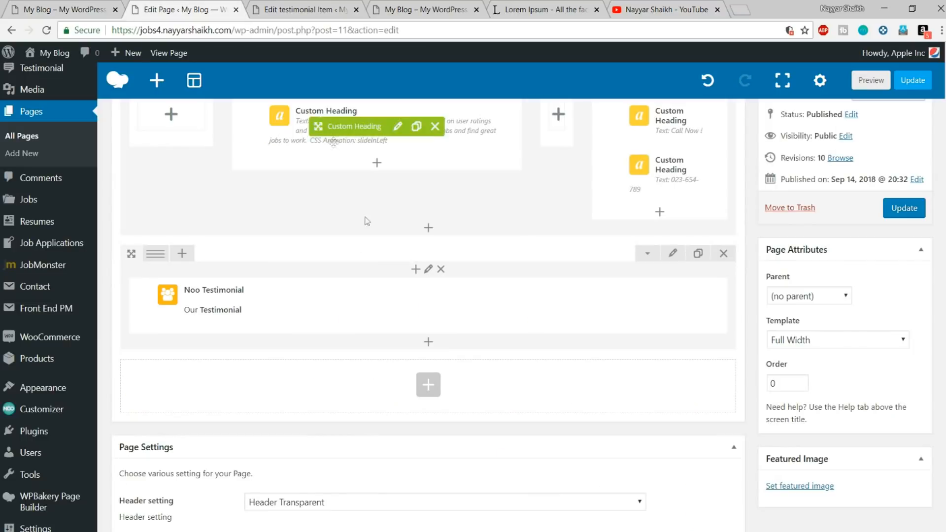
pyautogui.click(428, 342)
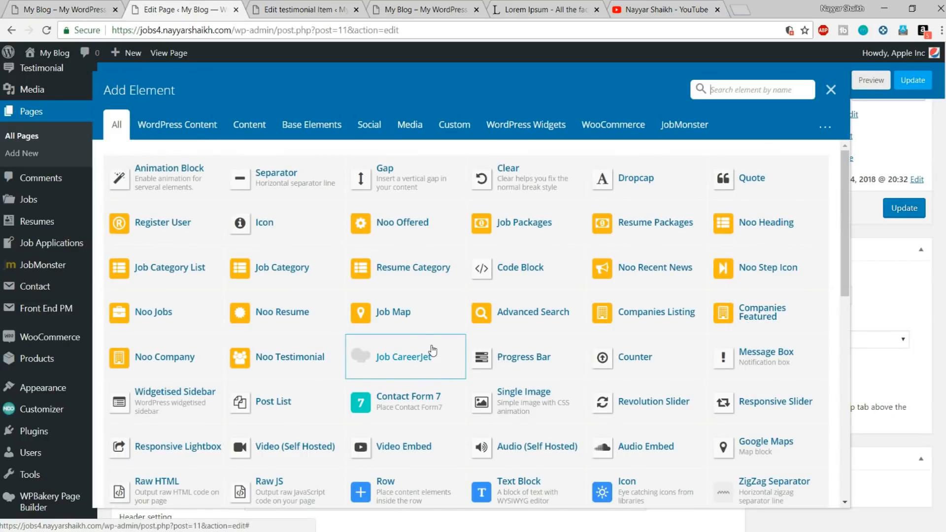
pyautogui.write('row')
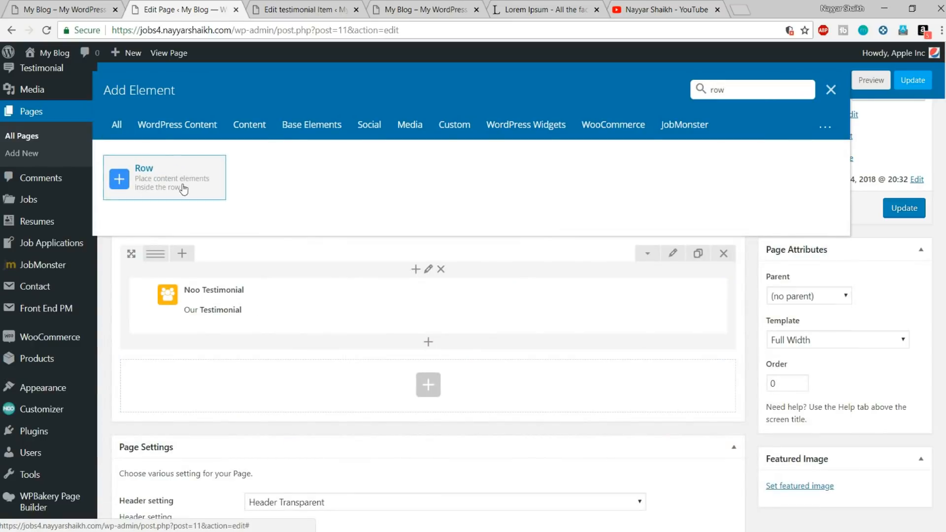
pyautogui.click(158, 174)
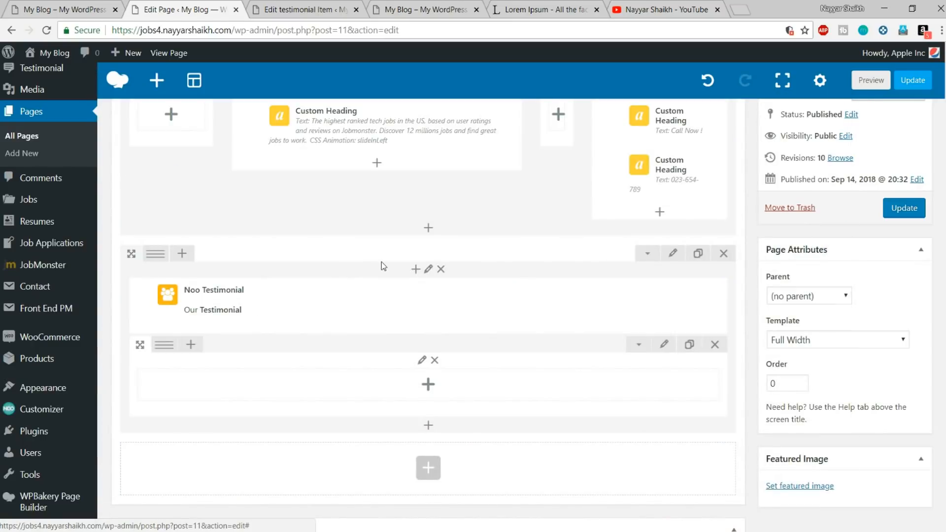
# Add a Job Packages element to the row and limit it to the Job Packages category
pyautogui.click(427, 384)
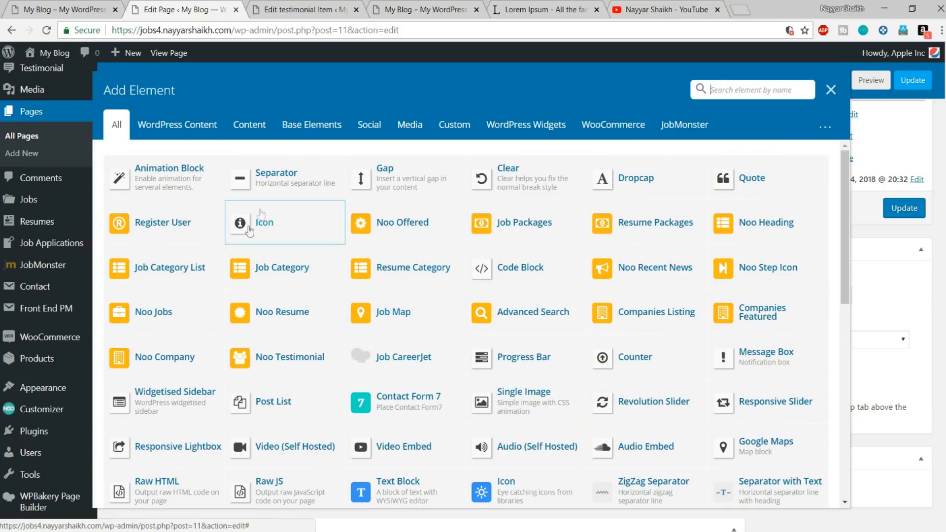
pyautogui.write('job')
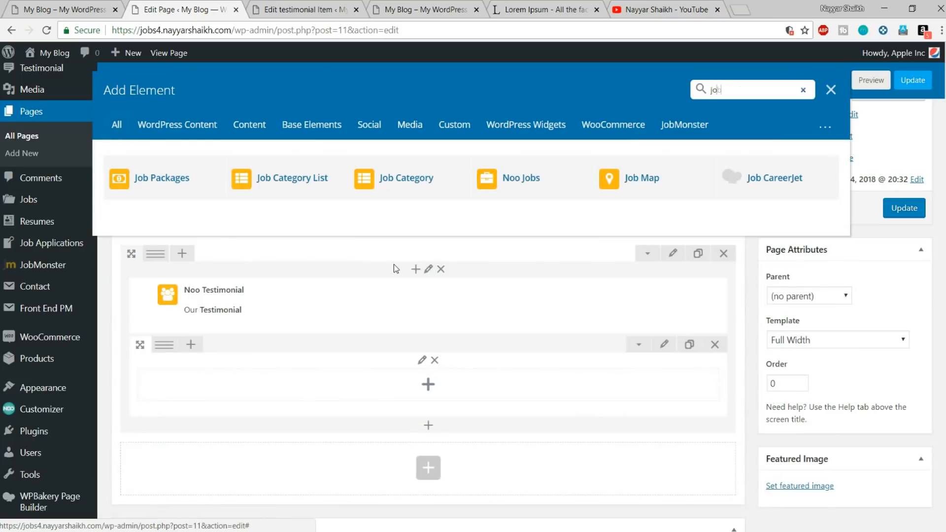
pyautogui.click(138, 185)
pyautogui.moveTo(443, 392)
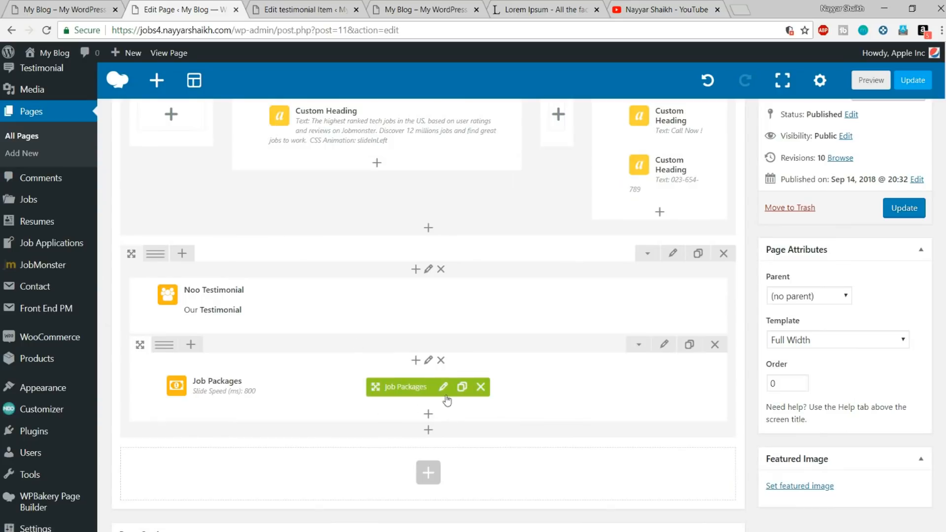
pyautogui.click(443, 387)
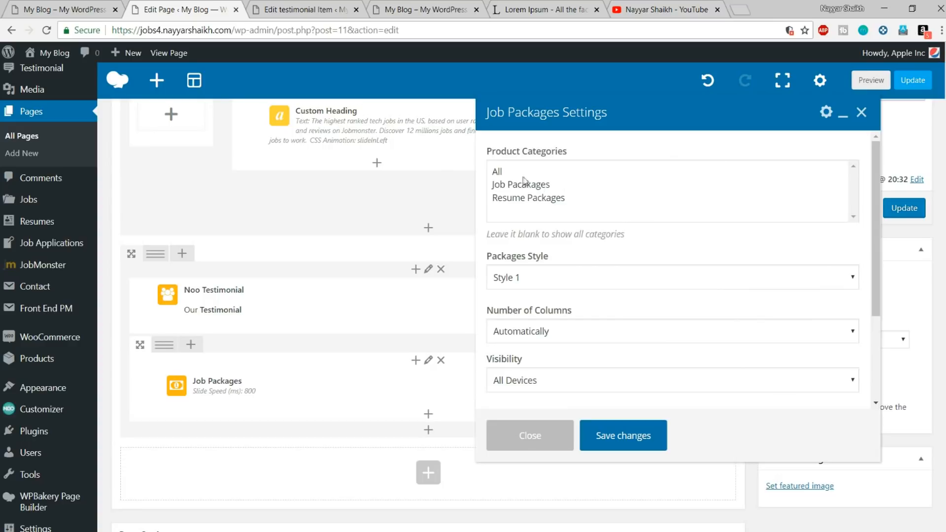
pyautogui.click(577, 184)
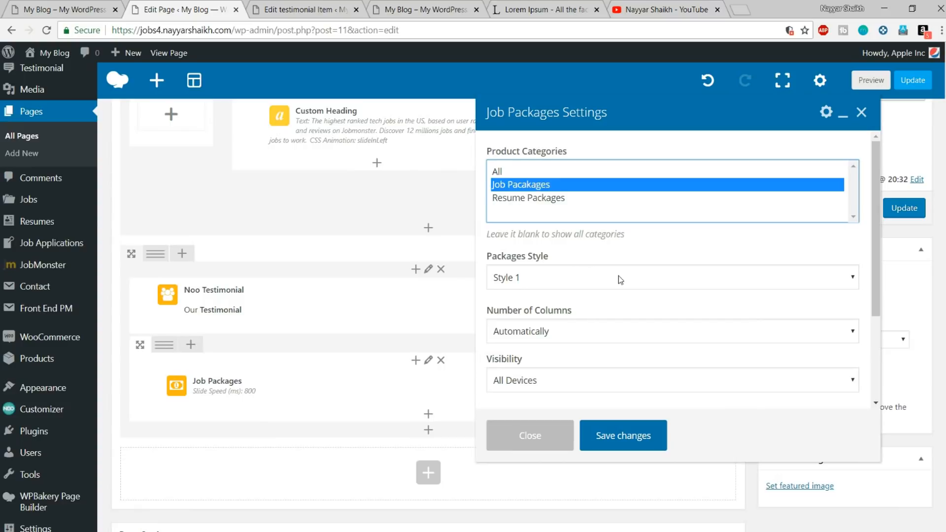
pyautogui.scroll(-3, 619, 275)
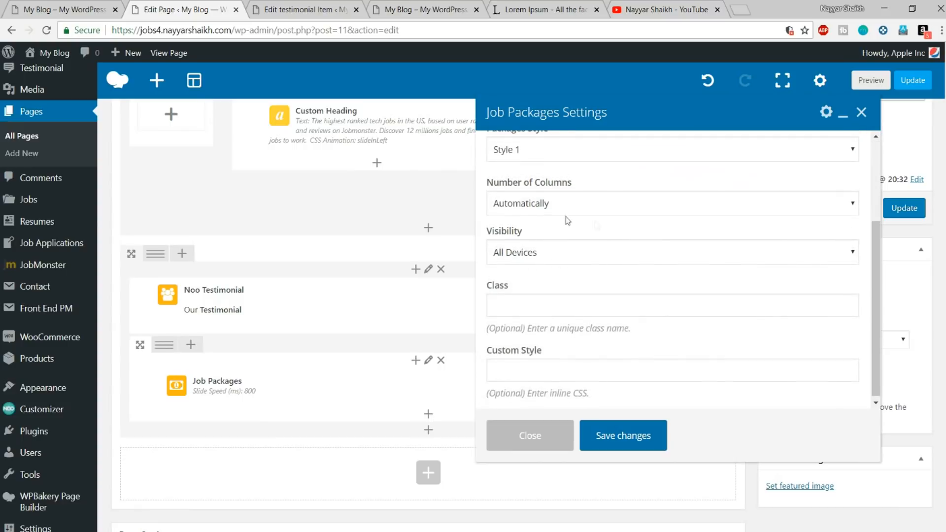
# Save the Job Packages settings and give its row 7% top and 6% bottom margins
pyautogui.click(634, 440)
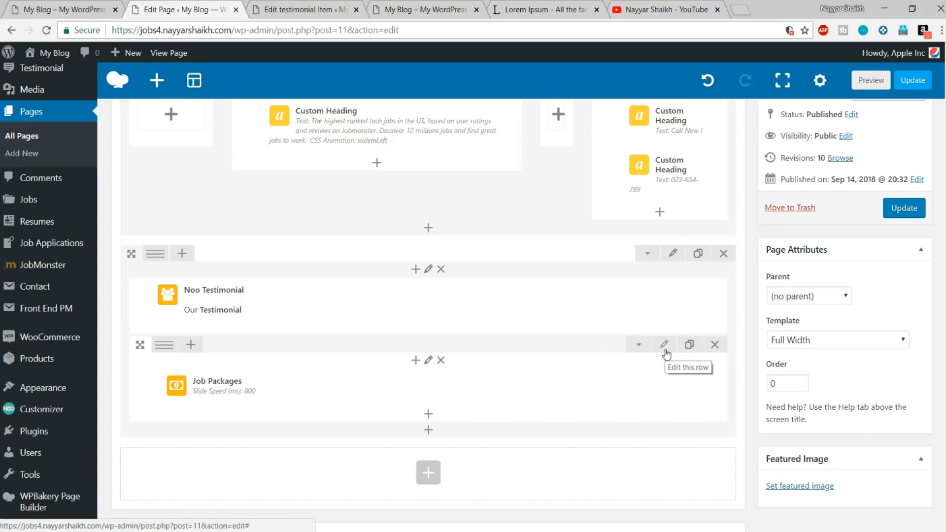
pyautogui.click(672, 255)
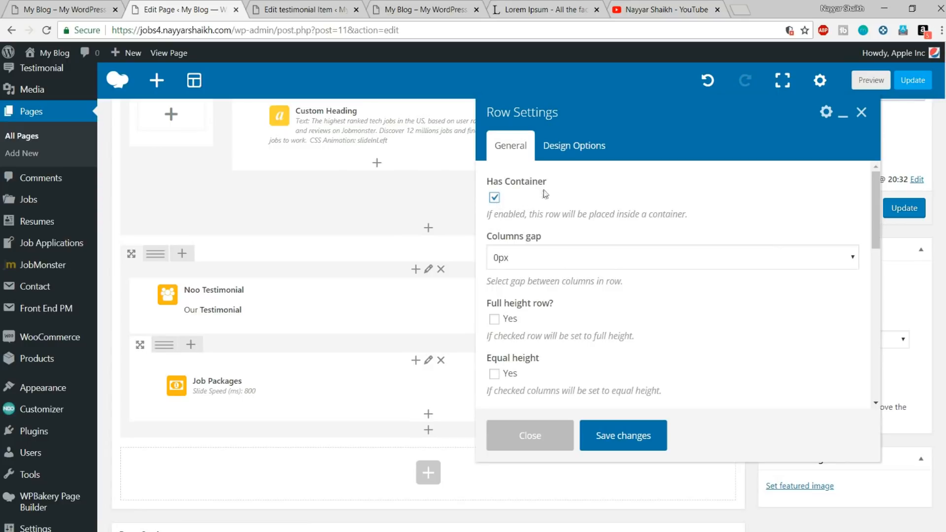
pyautogui.click(586, 153)
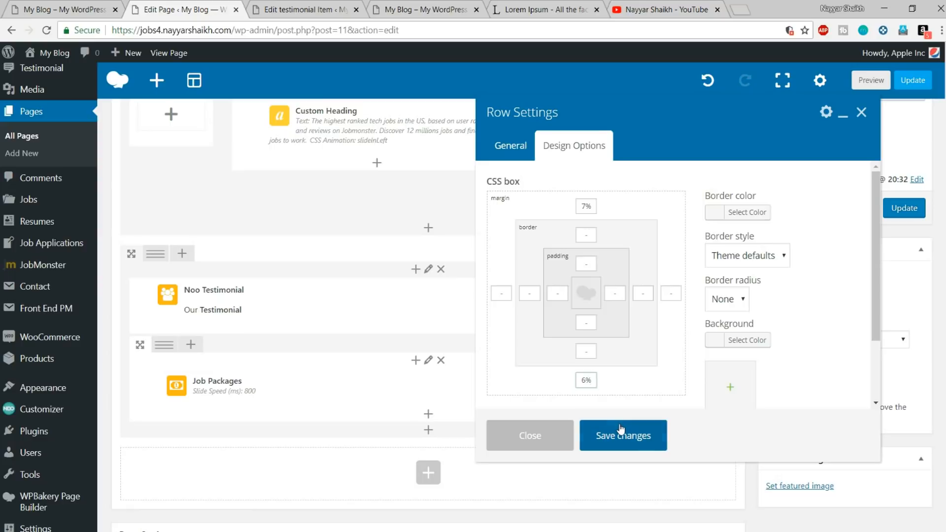
pyautogui.click(621, 442)
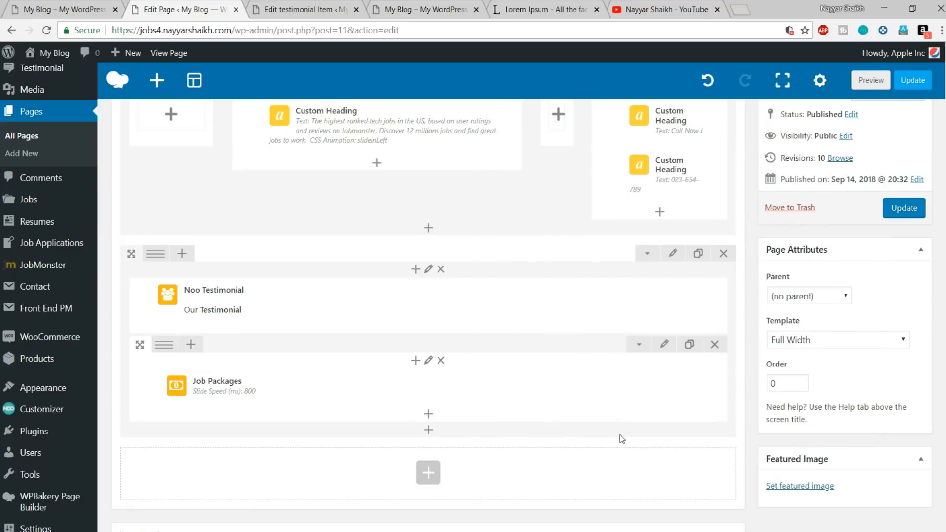
# Review and save the inner row's design options, then publish the updated page
pyautogui.click(665, 345)
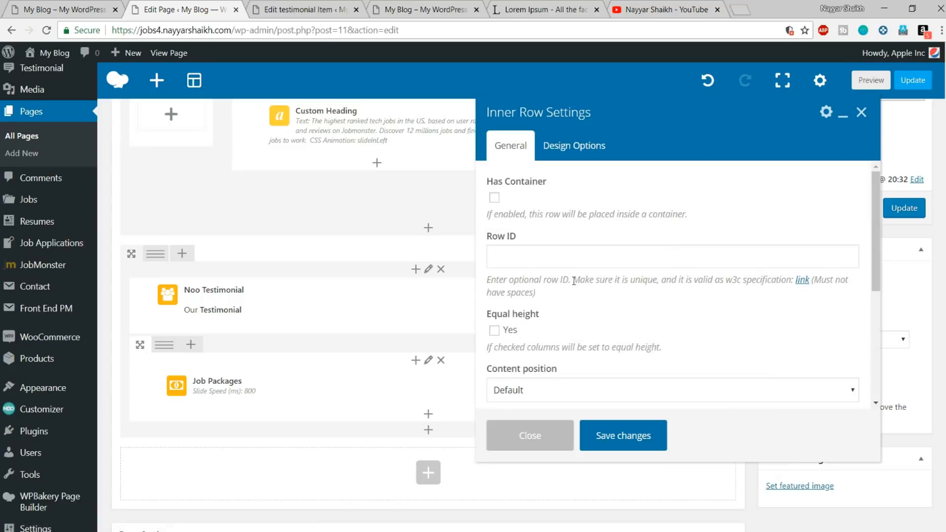
pyautogui.click(580, 156)
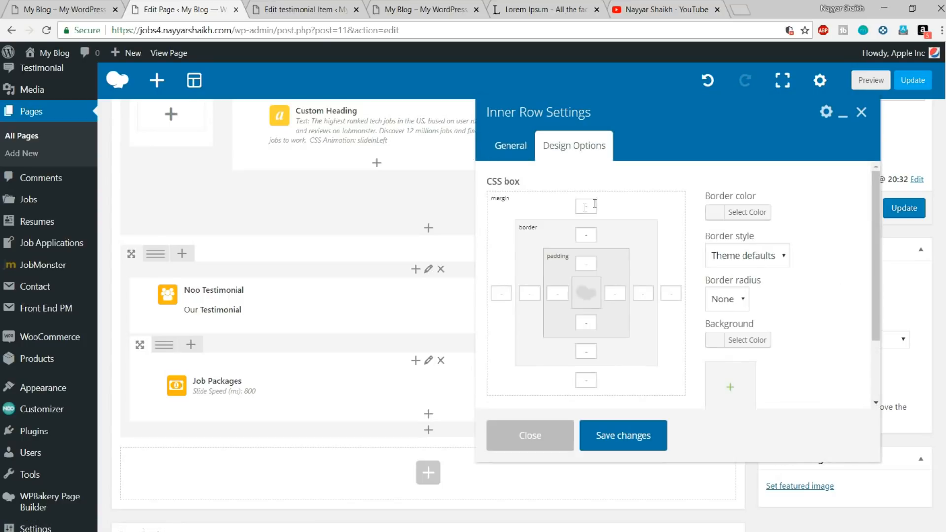
pyautogui.click(582, 205)
pyautogui.click(652, 452)
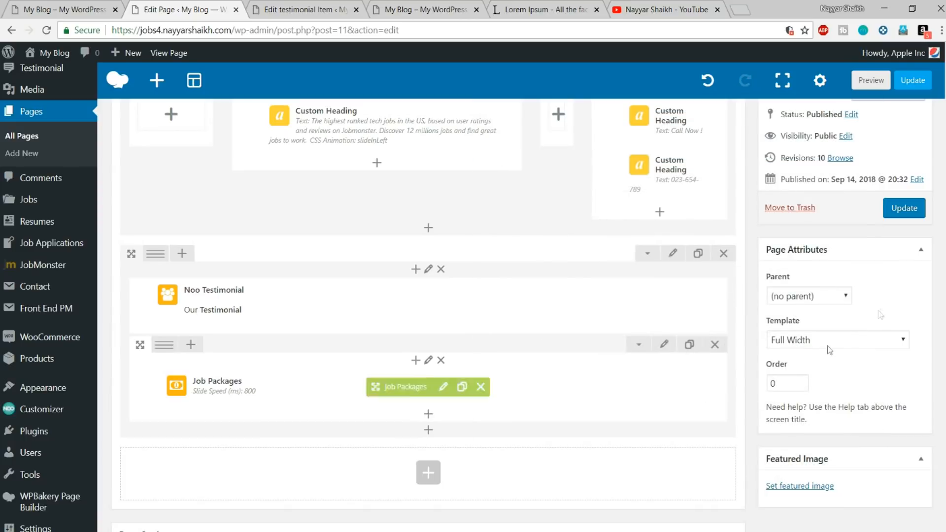
pyautogui.click(918, 215)
# Close the testimonial editor and reload the live site to review the new sections
pyautogui.click(295, 9)
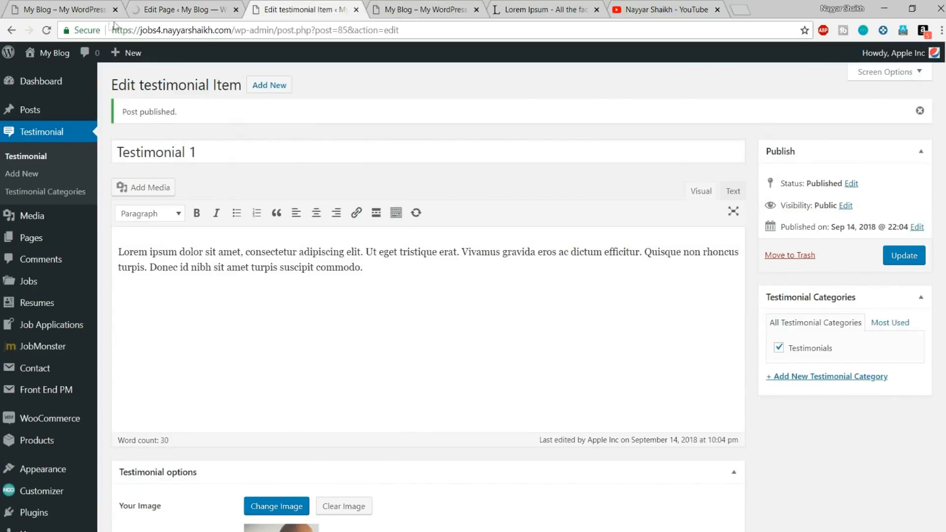
pyautogui.click(400, 9)
pyautogui.click(305, 9)
pyautogui.hotkey('ctrl', 'w')
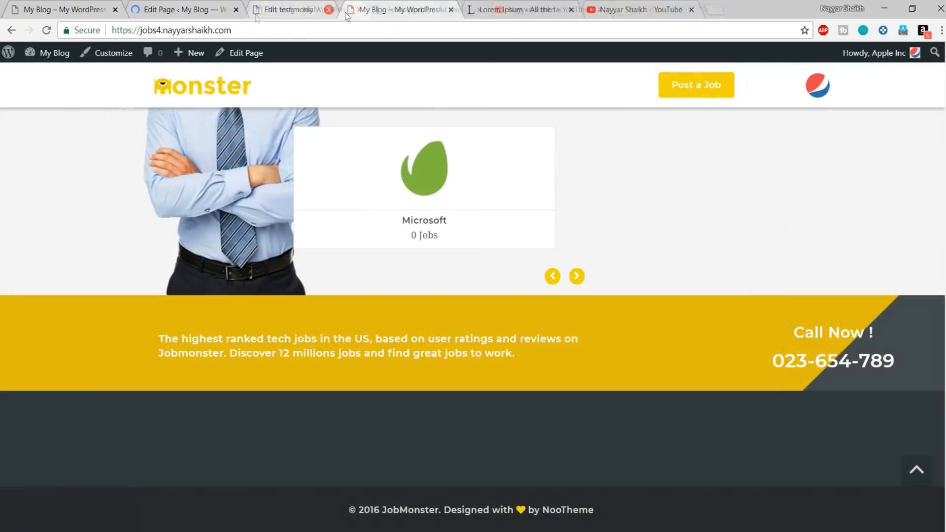
pyautogui.click(46, 30)
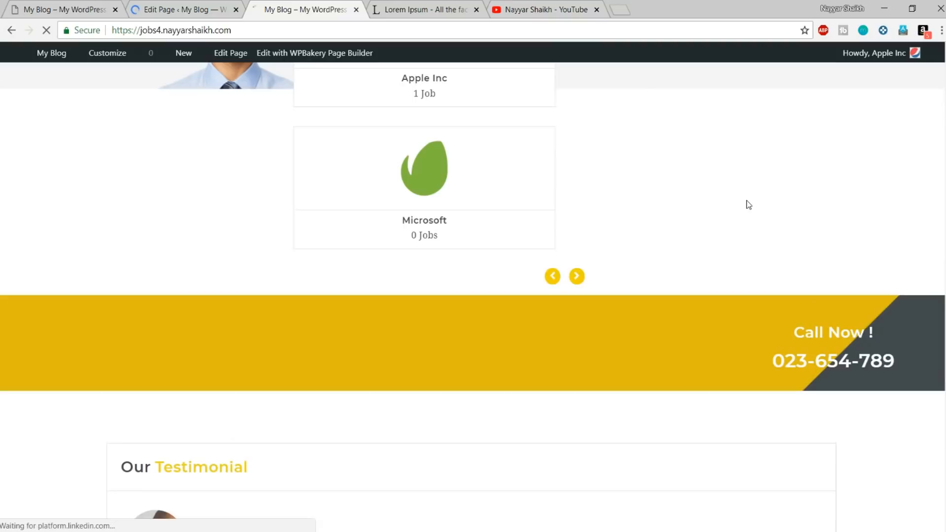
pyautogui.scroll(-10, 814, 356)
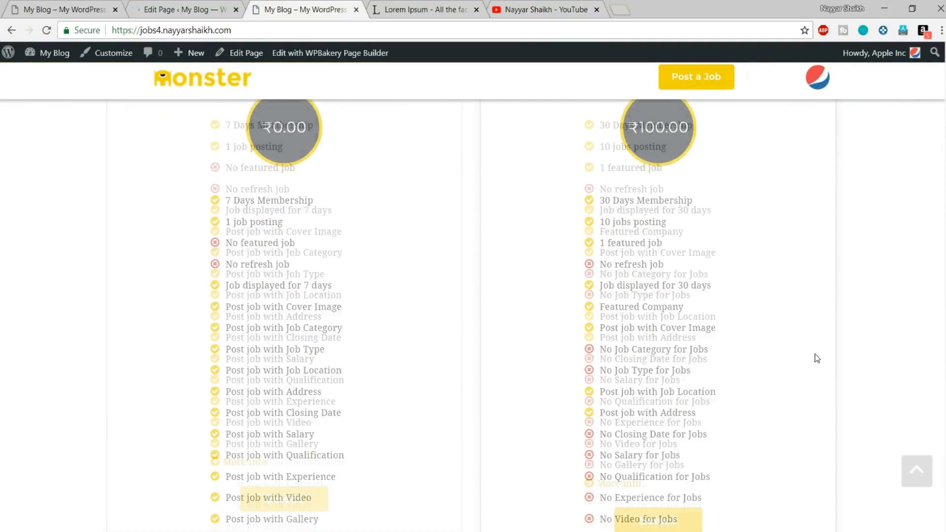
pyautogui.scroll(10, 816, 358)
pyautogui.scroll(-2, 796, 356)
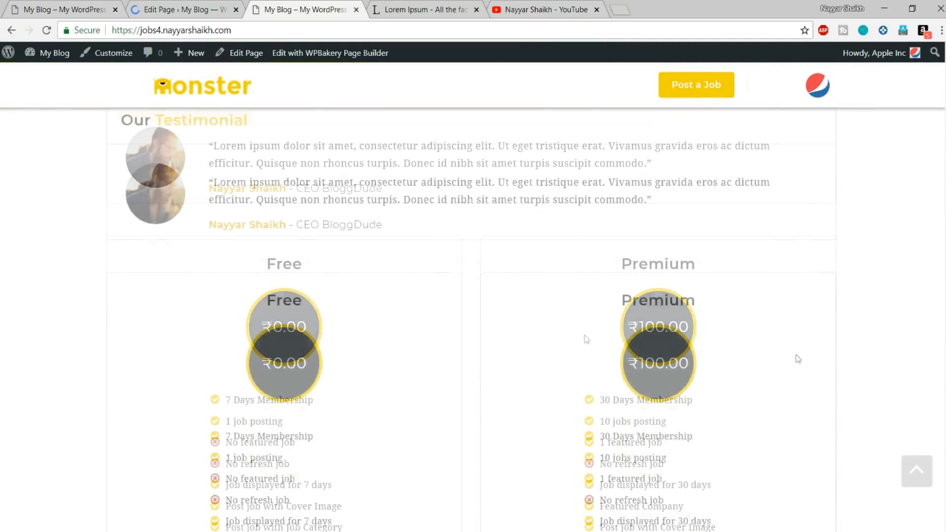
pyautogui.scroll(-3, 737, 291)
pyautogui.scroll(3, 686, 211)
pyautogui.scroll(-1, 734, 239)
pyautogui.scroll(-8, 494, 379)
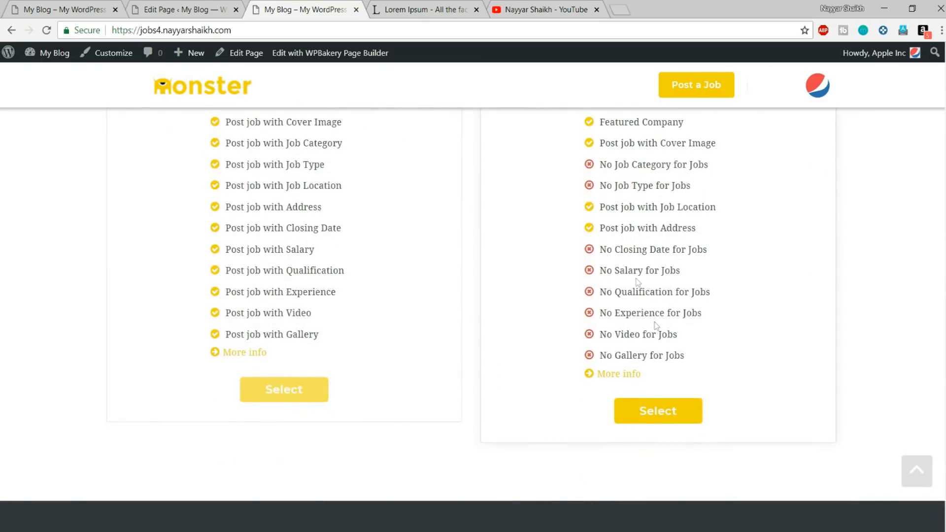
# Inspect the reference site's Employer/Candidate section, then return to the page builder
pyautogui.hotkey('ctrl', '1')
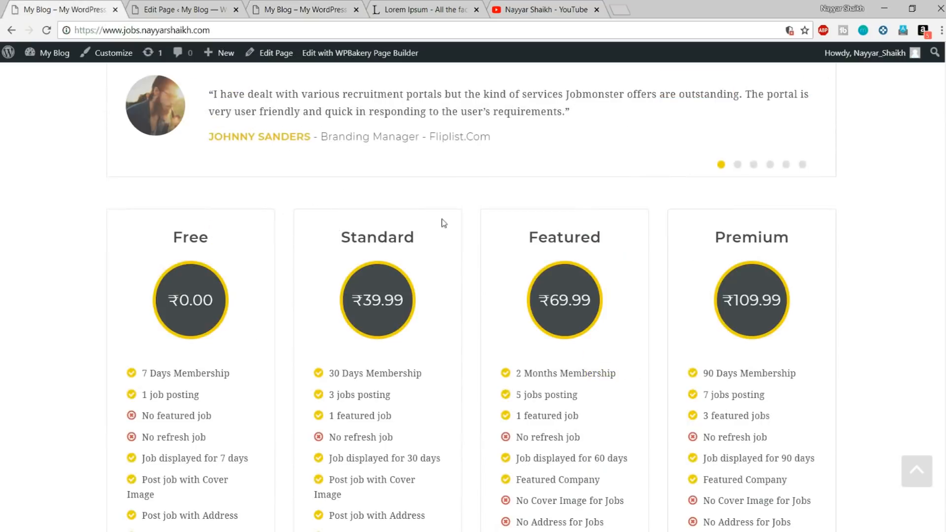
pyautogui.scroll(-5, 473, 246)
pyautogui.scroll(-8, 501, 308)
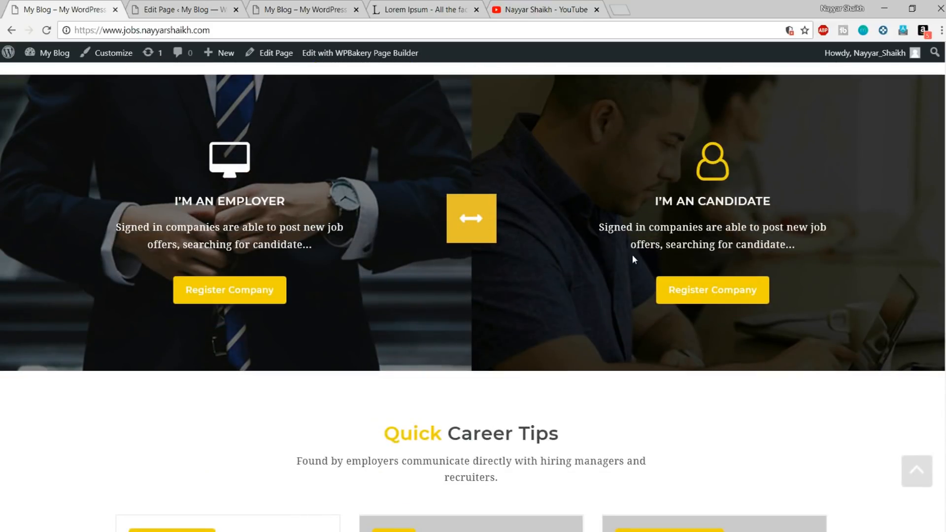
pyautogui.scroll(3, 620, 276)
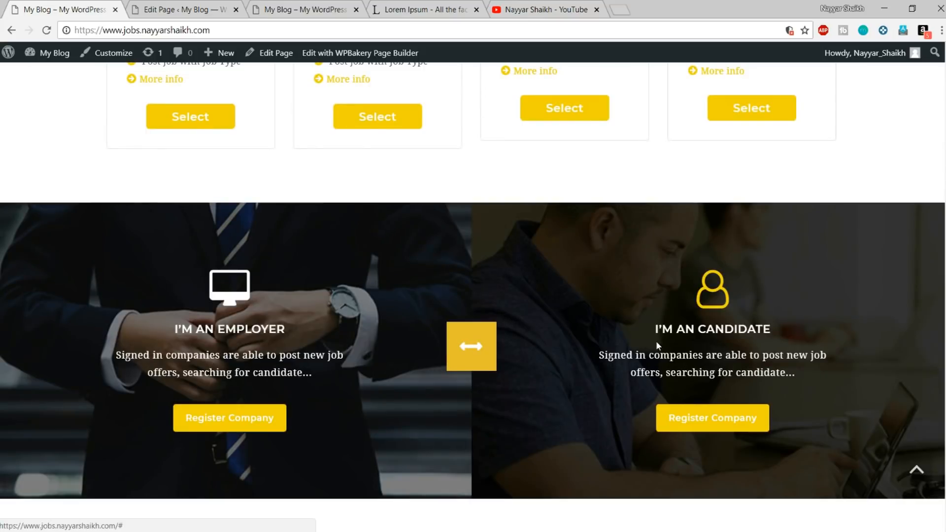
pyautogui.scroll(-4, 573, 288)
pyautogui.scroll(3, 600, 308)
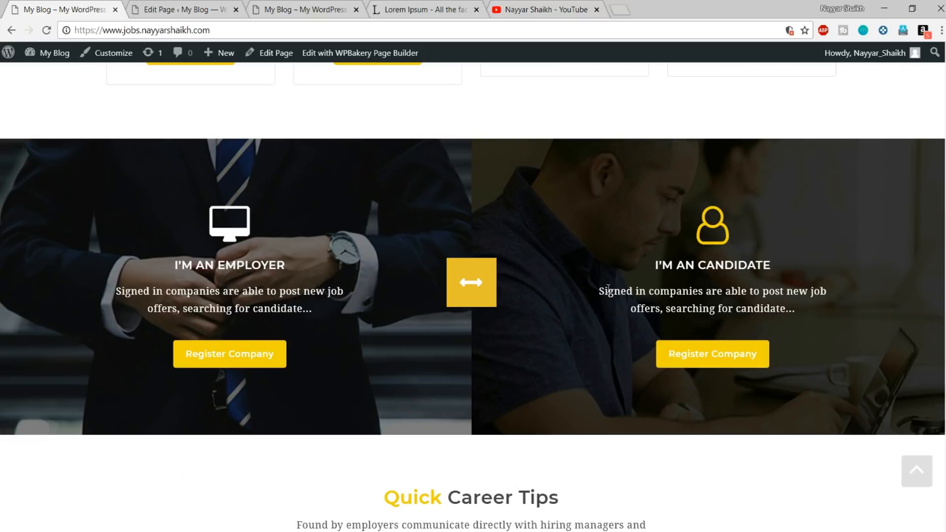
pyautogui.scroll(-15, 608, 290)
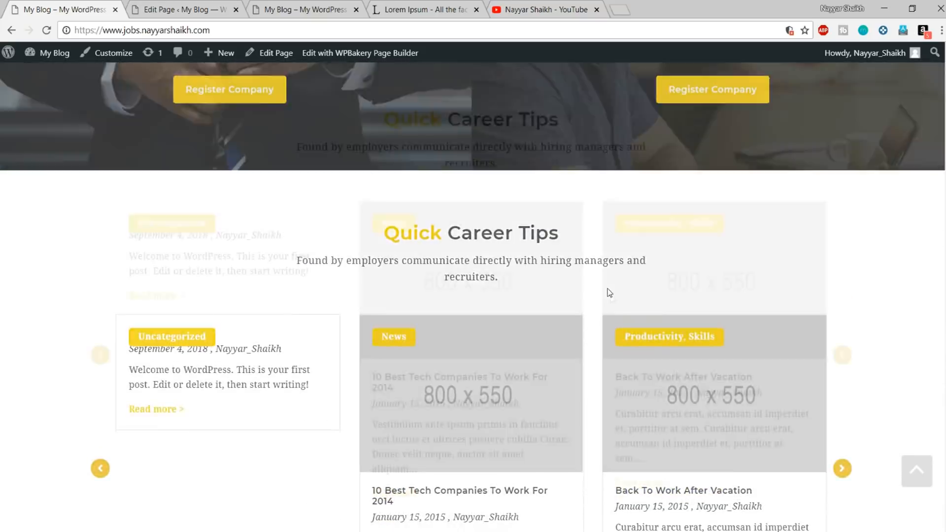
pyautogui.scroll(15, 619, 319)
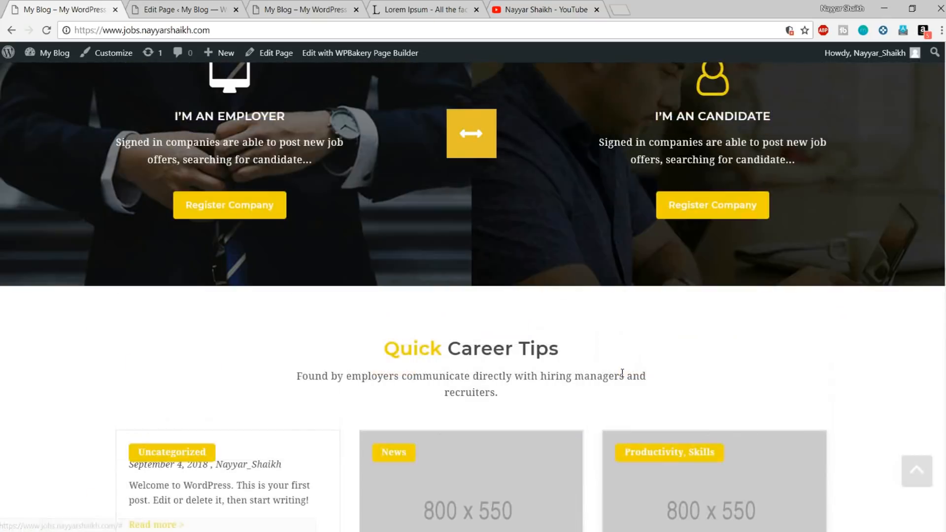
pyautogui.scroll(4, 622, 374)
pyautogui.scroll(-1, 621, 372)
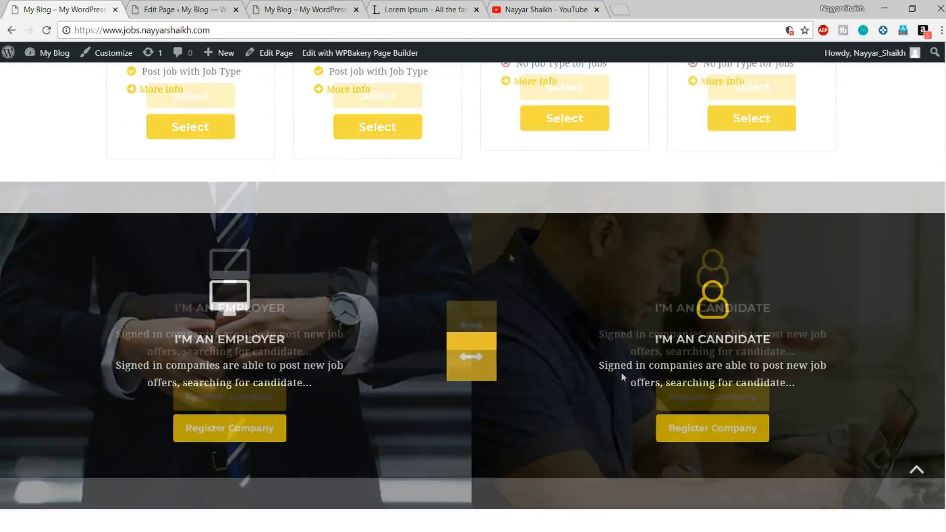
pyautogui.click(180, 6)
pyautogui.scroll(-10, 507, 272)
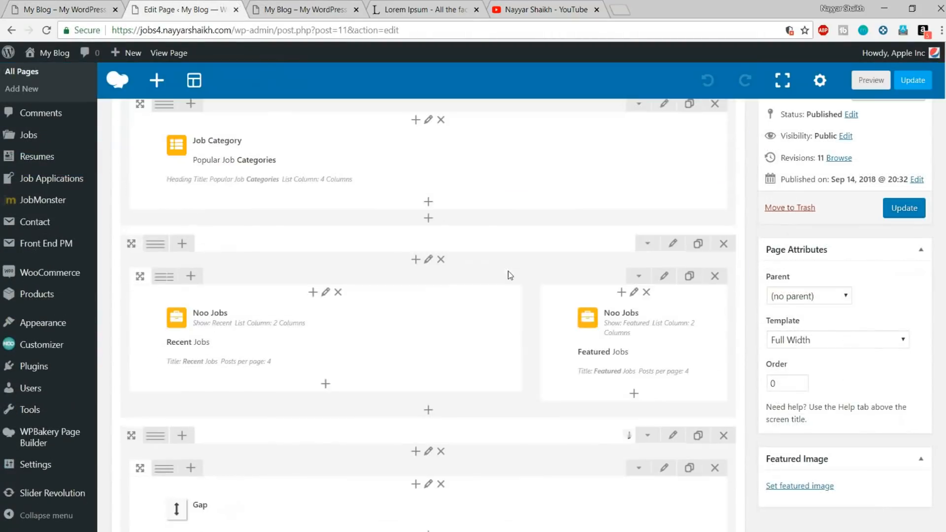
# Add a new row below Job Packages with a 1/2+1/2 two-column layout
pyautogui.scroll(-10, 507, 272)
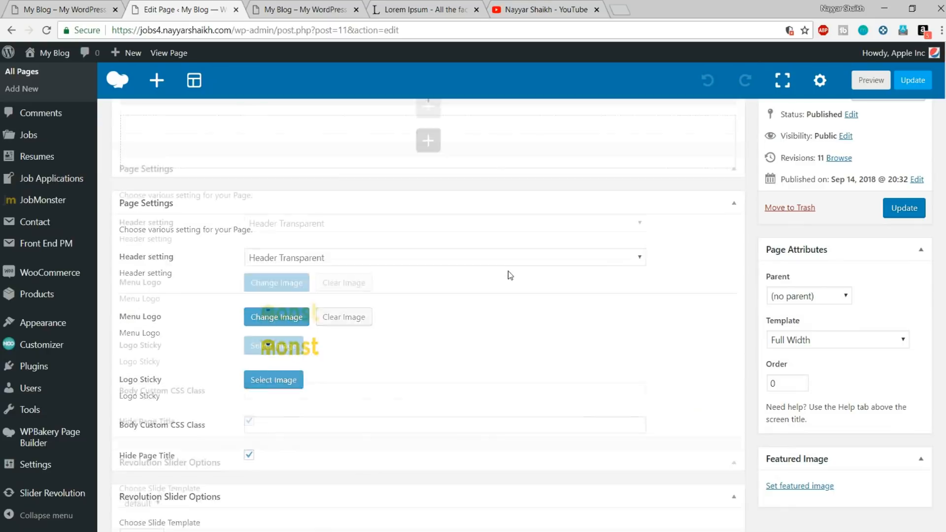
pyautogui.scroll(5, 510, 275)
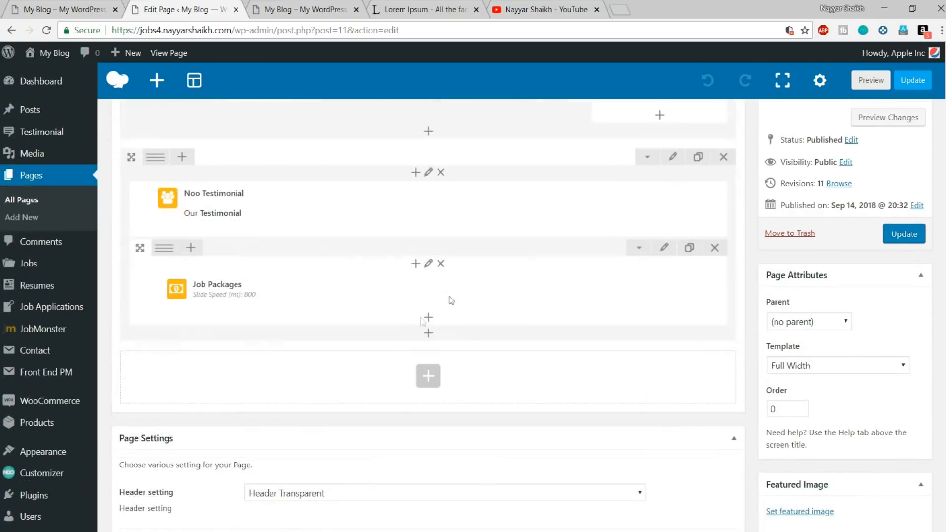
pyautogui.click(429, 376)
pyautogui.write('row')
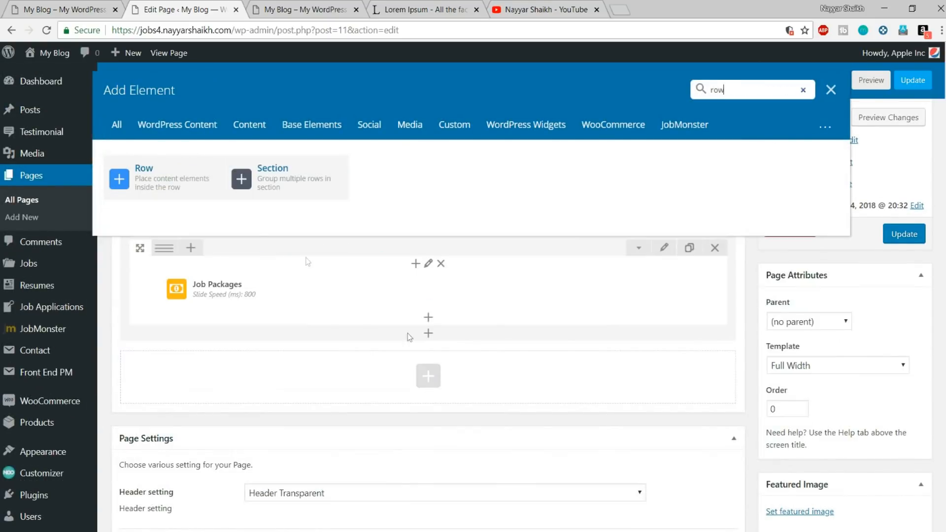
pyautogui.click(173, 184)
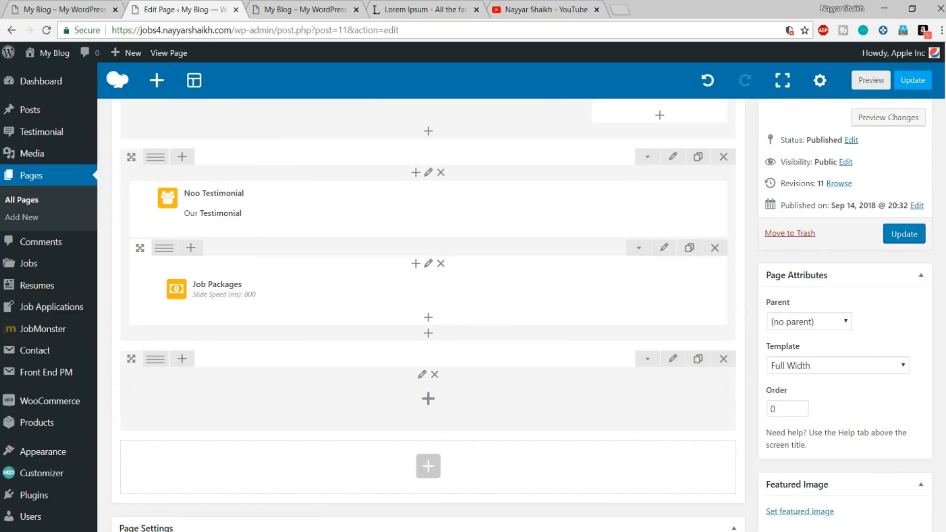
pyautogui.scroll(-2, 308, 317)
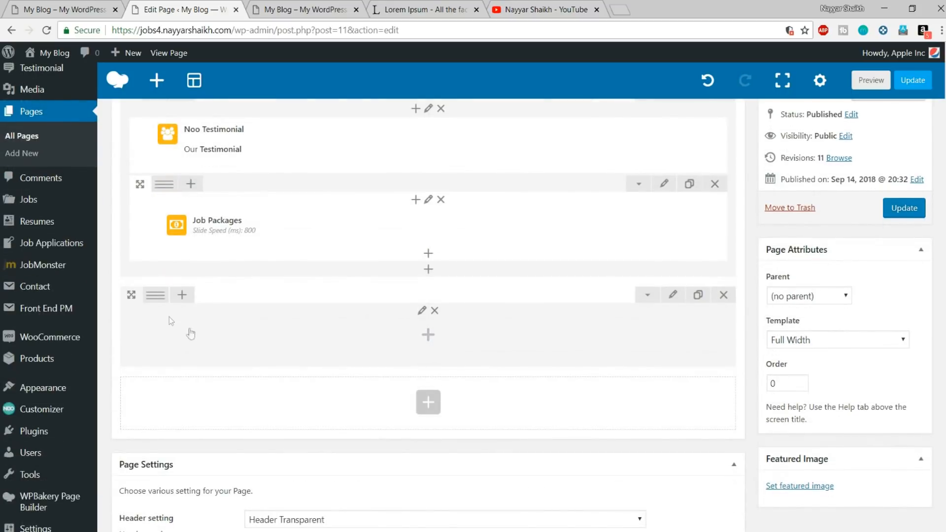
pyautogui.moveTo(154, 305)
pyautogui.click(178, 298)
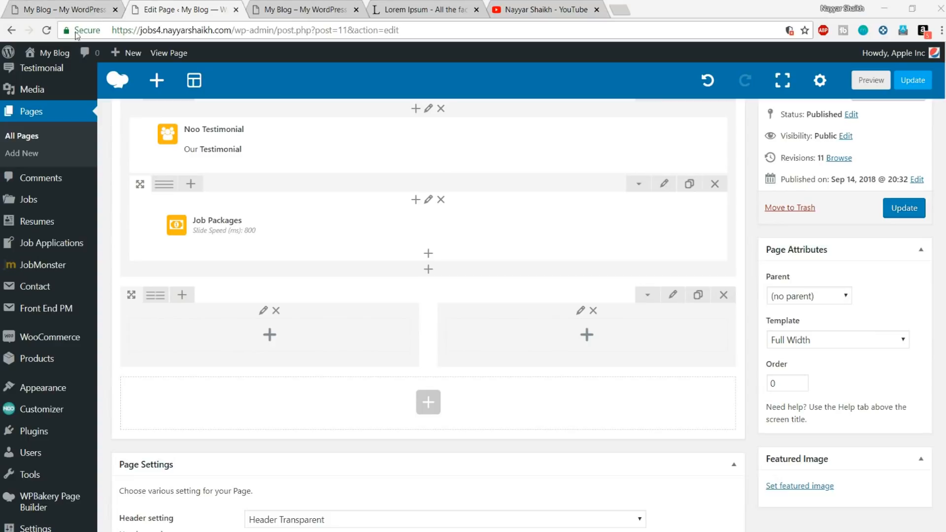
# Recheck the reference section, then search for 'icon' elements for the left column
pyautogui.click(54, 7)
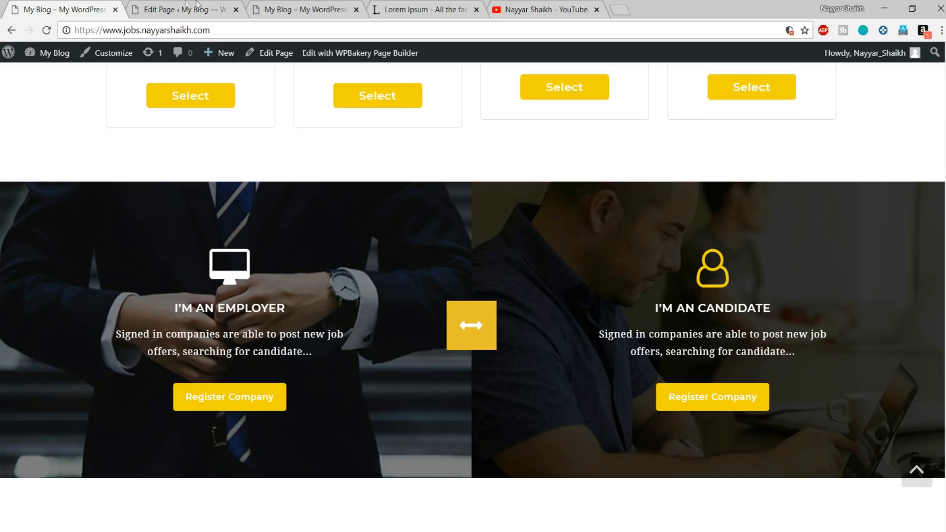
pyautogui.click(173, 7)
pyautogui.click(269, 337)
pyautogui.write('icon')
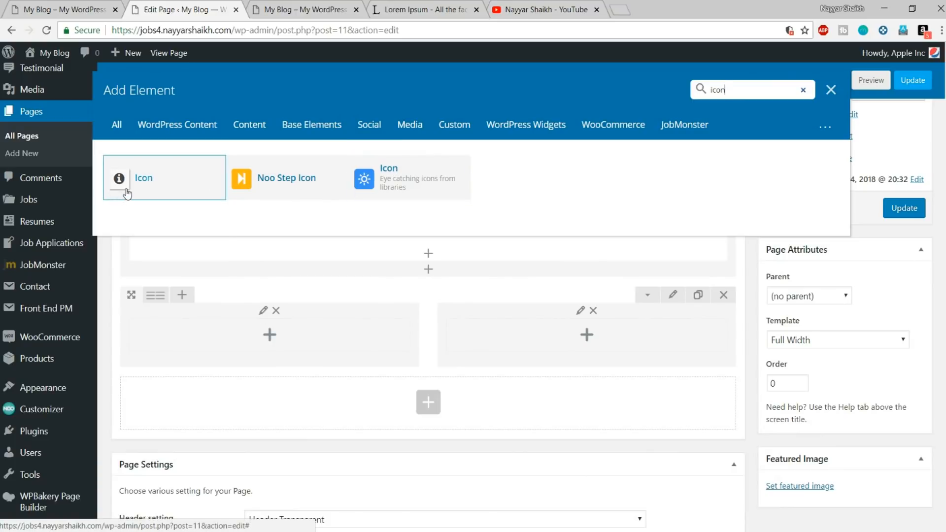
# Try and remove an Icon element, then place a Register User element in the left column
pyautogui.click(153, 190)
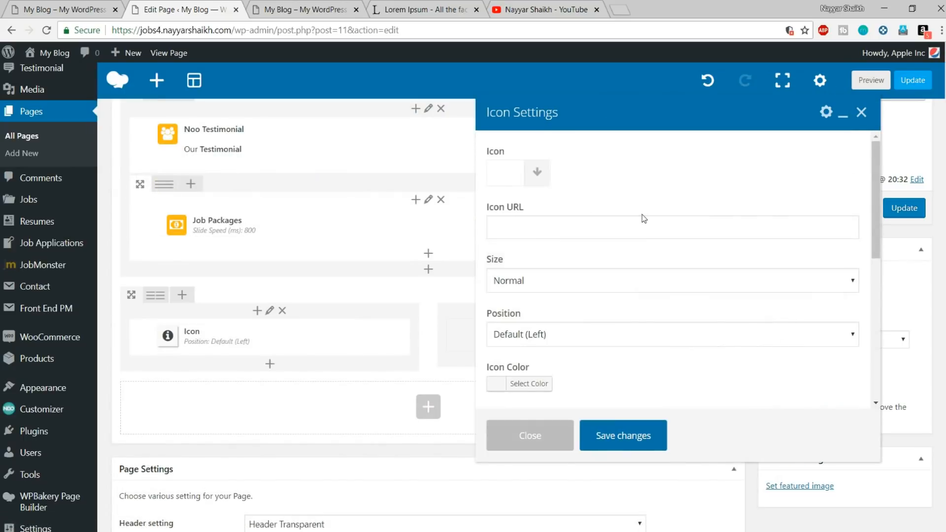
pyautogui.click(542, 436)
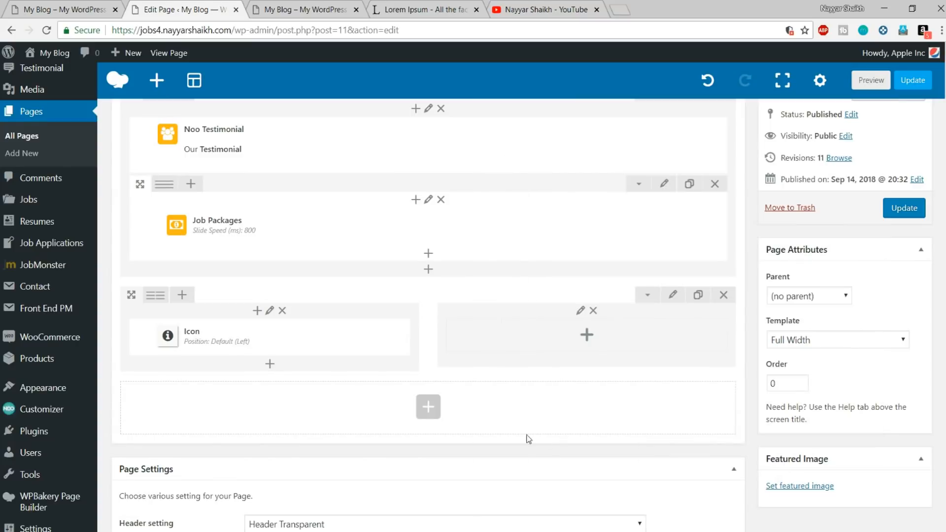
pyautogui.click(309, 339)
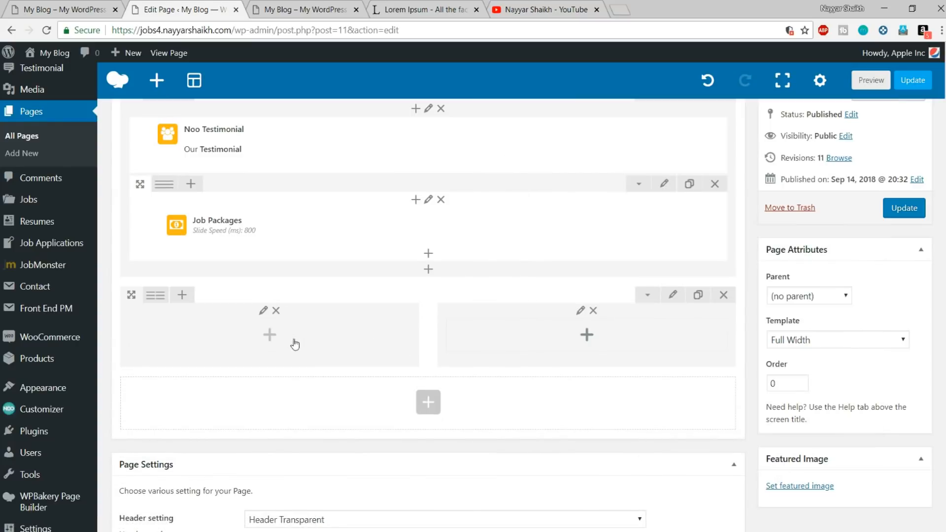
pyautogui.click(269, 335)
pyautogui.write('re')
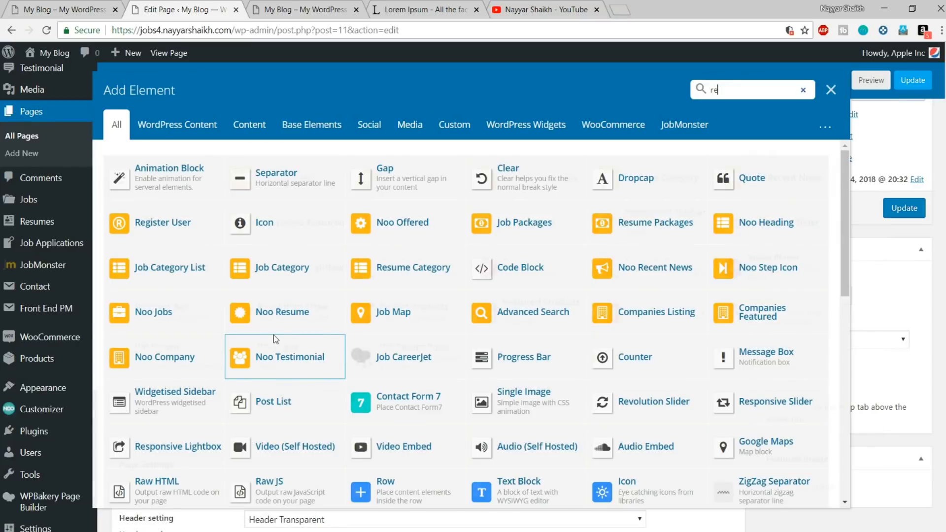
pyautogui.write('gis')
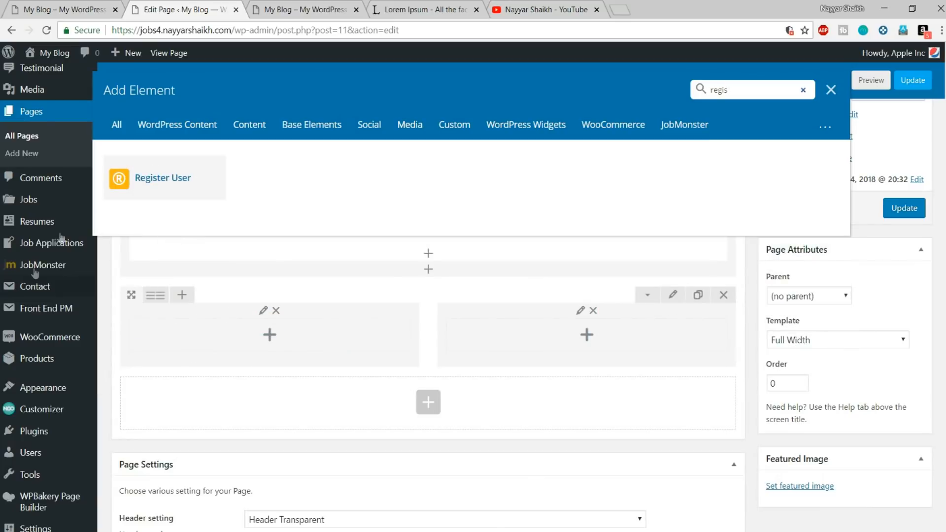
pyautogui.click(153, 178)
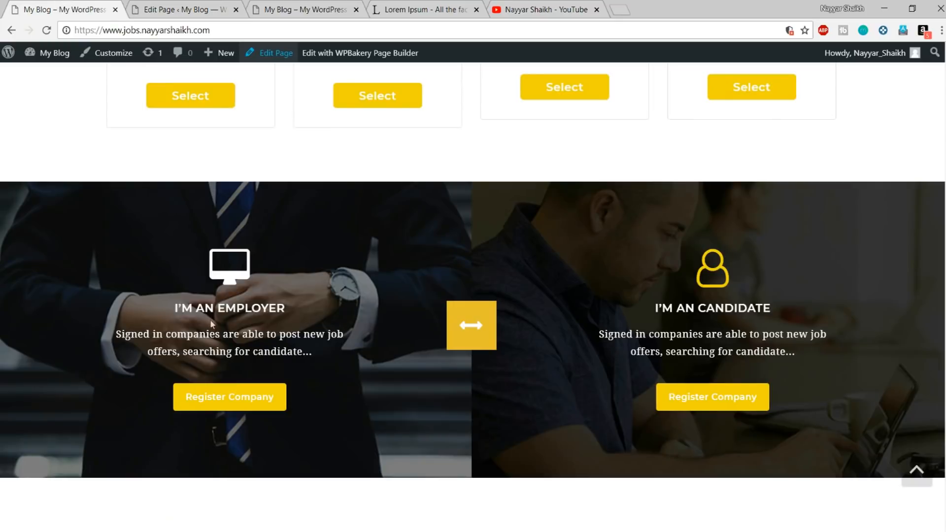
# Set its title to I'M AN EMPLOYER and paste the companies-post-jobs sentence as subtitle
pyautogui.moveTo(167, 308); pyautogui.dragTo(283, 307)
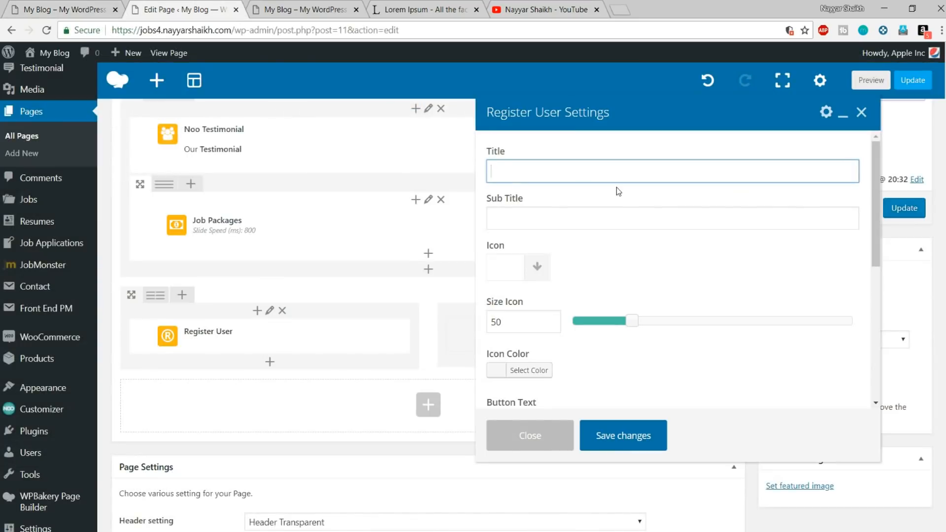
pyautogui.write("I'M AN EMPLOYER")
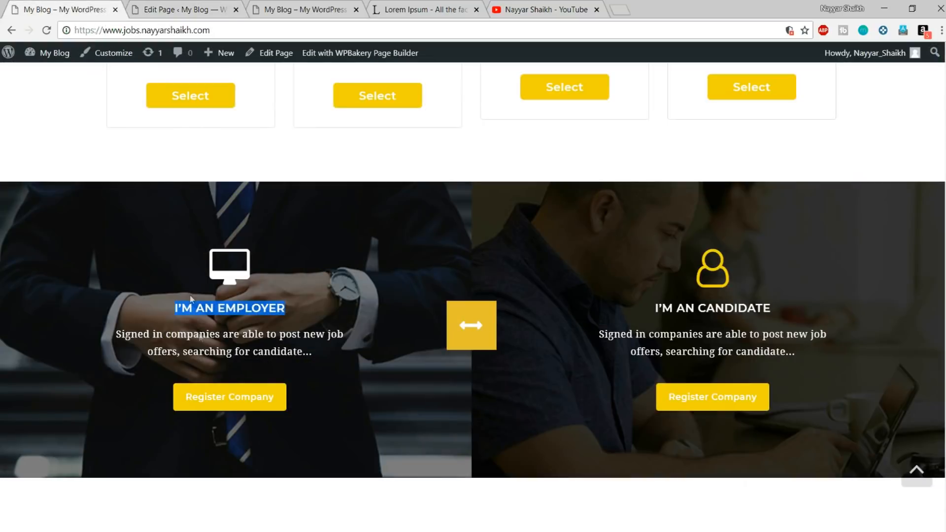
pyautogui.moveTo(117, 332)
pyautogui.mouseDown()
pyautogui.moveTo(362, 360)
pyautogui.moveTo(103, 331)
pyautogui.mouseUp()
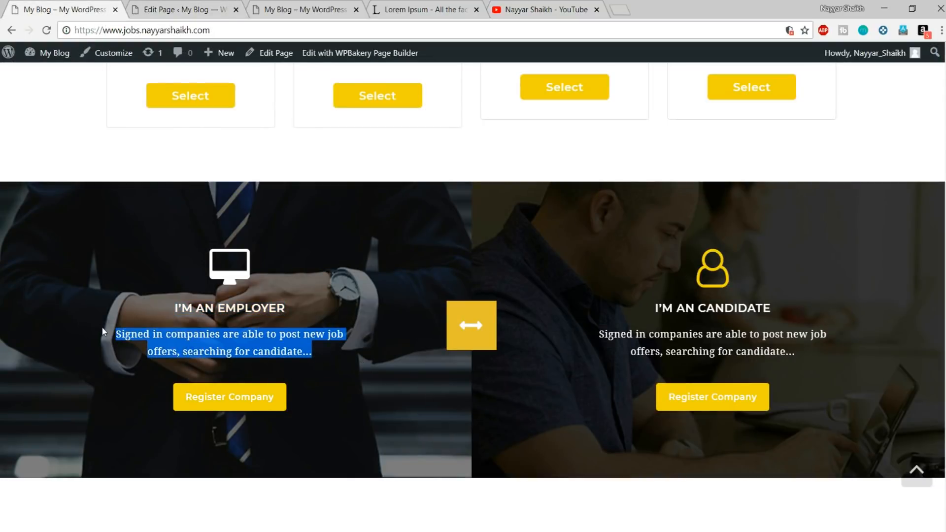
pyautogui.click(172, 4)
pyautogui.click(533, 215)
pyautogui.write('Signed in companies are able to post new job offers, searching for candidate...')
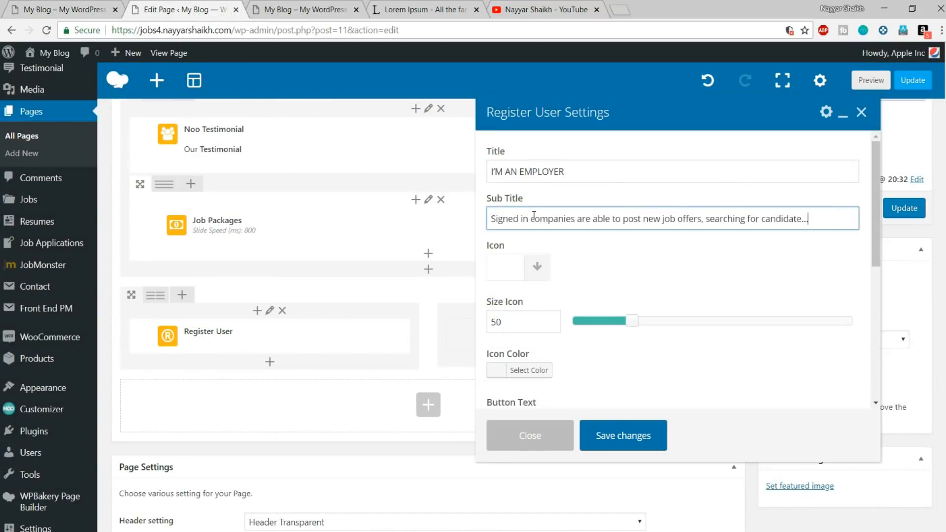
# Choose the desktop icon for the employer element and set its size to 60
pyautogui.click(536, 271)
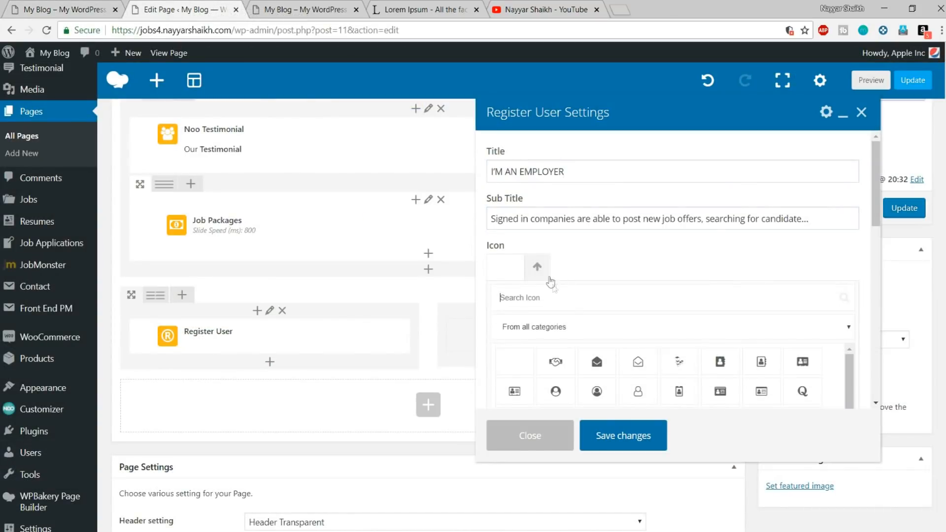
pyautogui.write('dea')
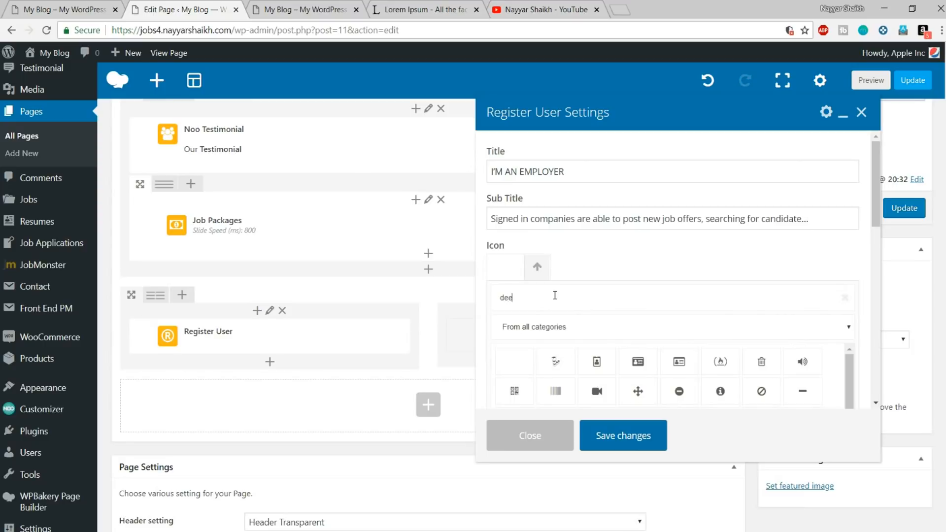
pyautogui.press('BackSpace')
pyautogui.press('BackSpace')
pyautogui.write('esk')
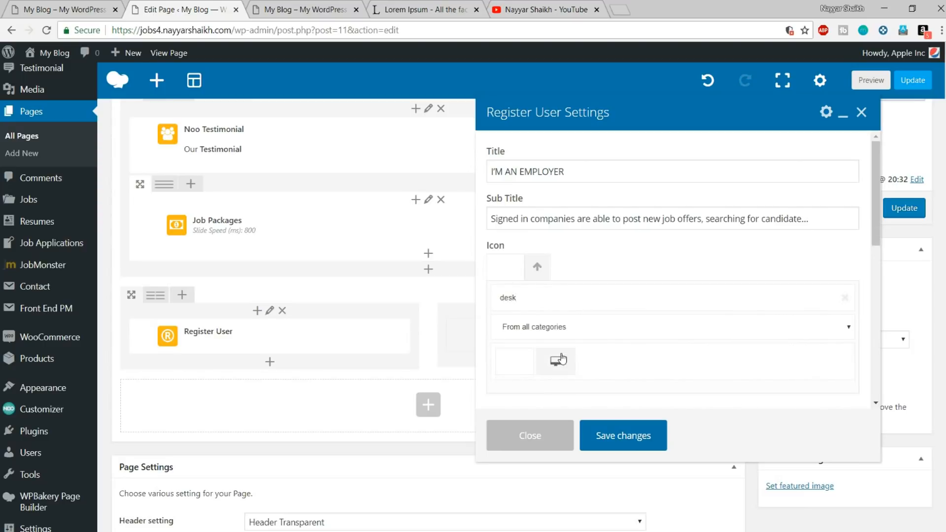
pyautogui.click(555, 362)
pyautogui.scroll(-1, 630, 320)
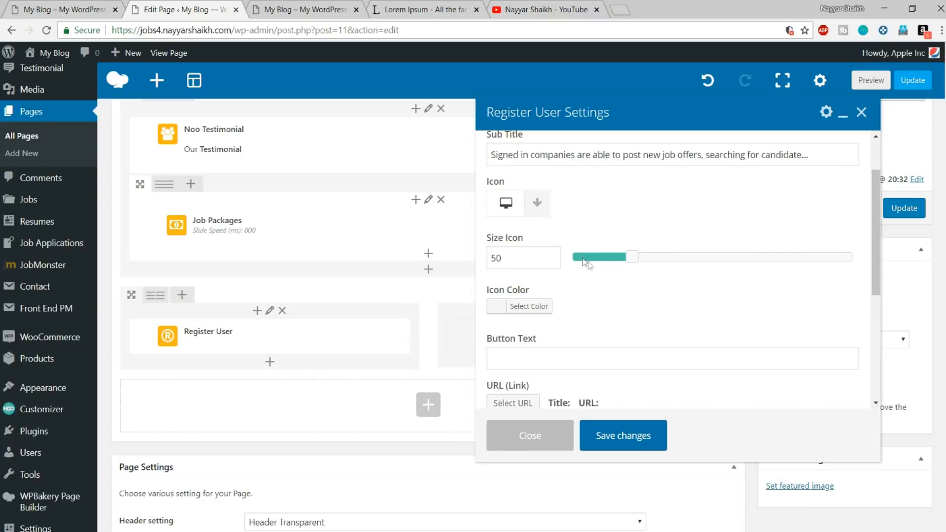
pyautogui.doubleClick(528, 263)
pyautogui.write('6')
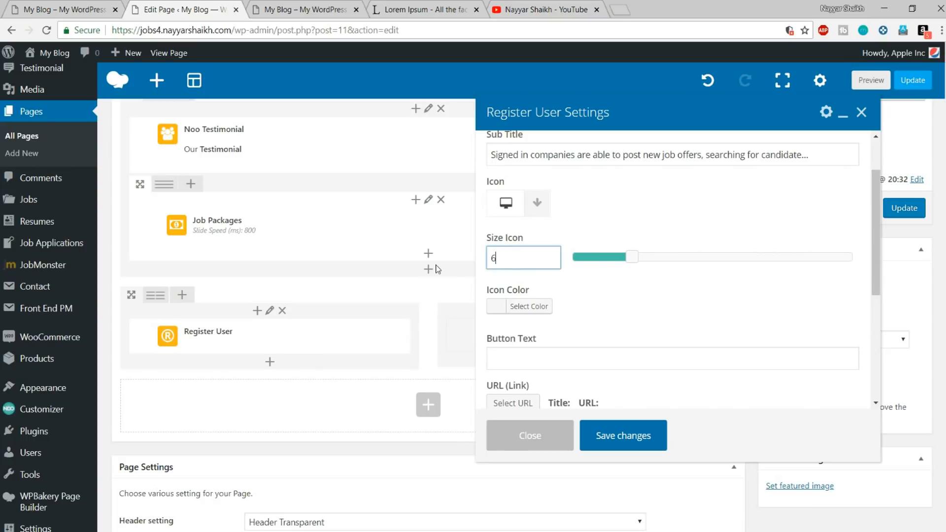
pyautogui.write('0')
pyautogui.click(609, 310)
# Set the icon colour to #f5d006
pyautogui.click(528, 306)
pyautogui.scroll(-3, 641, 294)
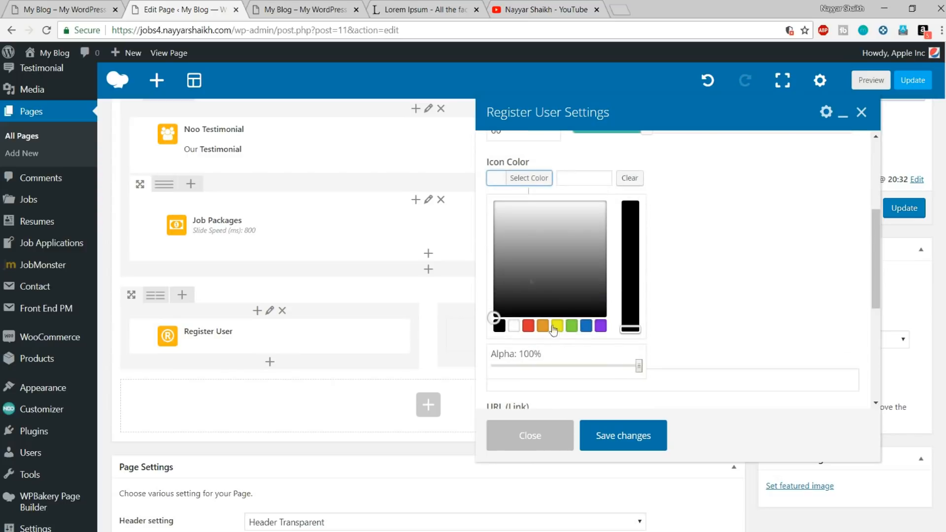
pyautogui.click(512, 327)
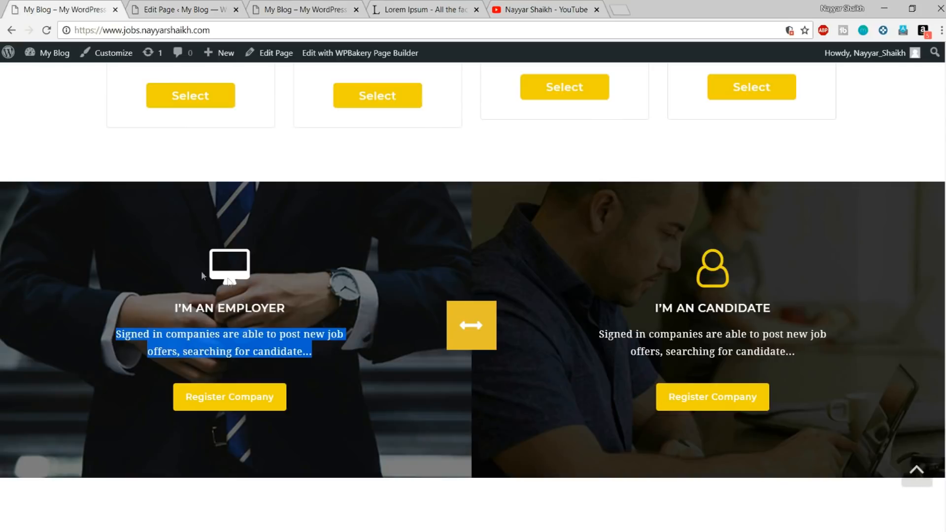
pyautogui.click(609, 268)
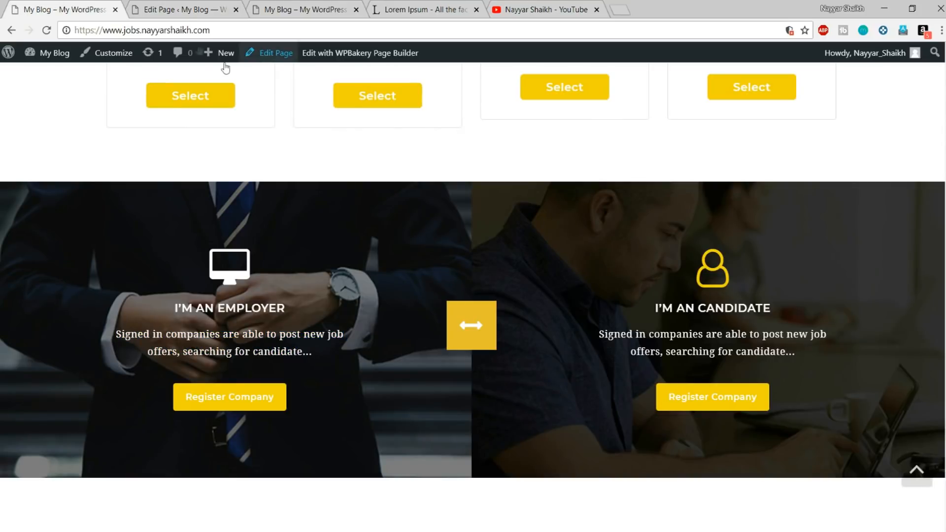
pyautogui.click(172, 6)
pyautogui.moveTo(593, 178); pyautogui.dragTo(569, 176)
pyautogui.write('5')
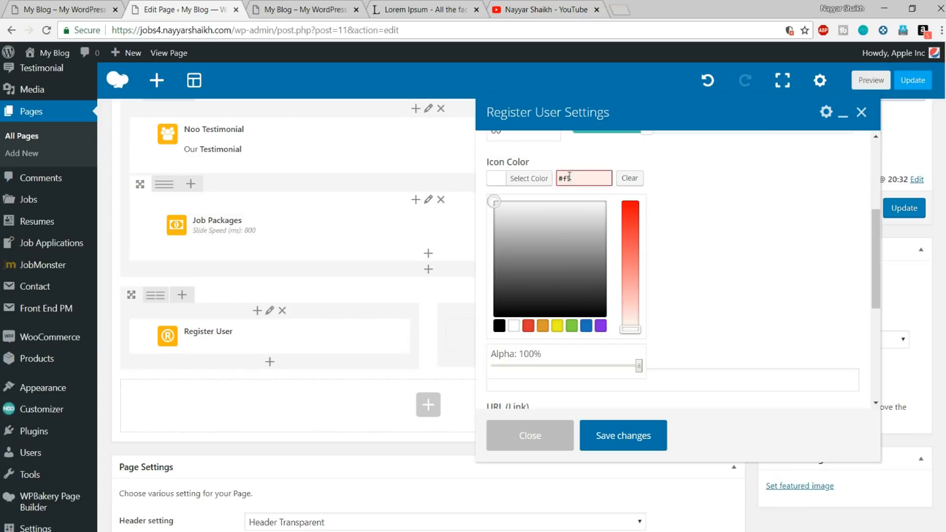
pyautogui.write('d006')
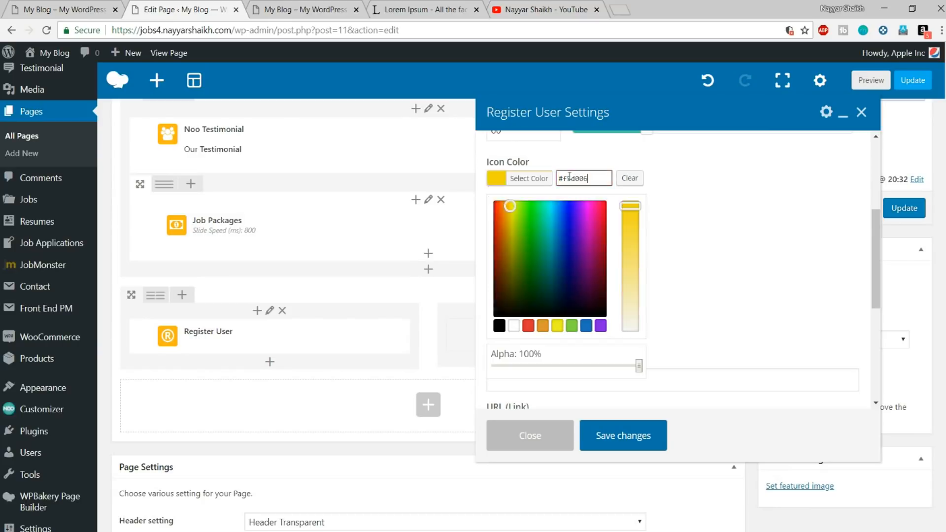
pyautogui.click(517, 178)
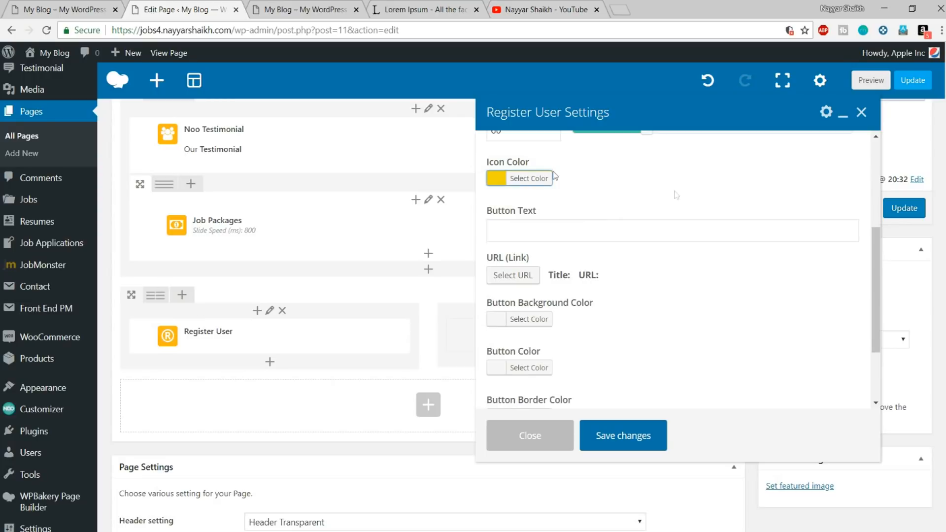
# Copy the live site's member account page link and paste it as the button text
pyautogui.click(567, 231)
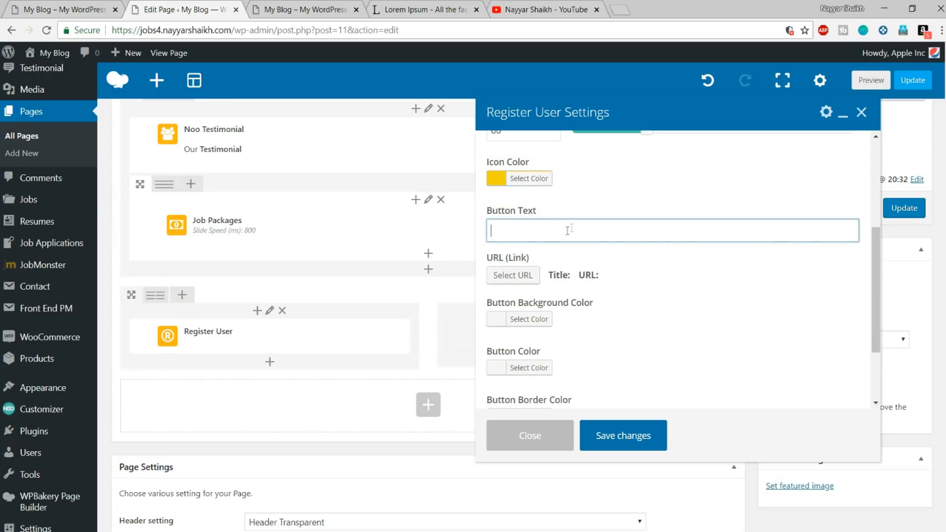
pyautogui.click(19, 4)
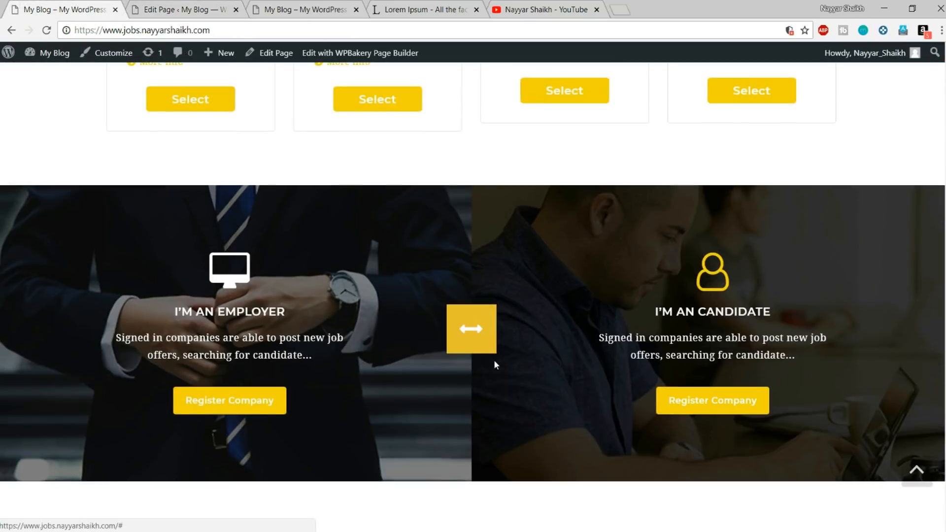
pyautogui.scroll(10, 493, 359)
pyautogui.scroll(5, 524, 381)
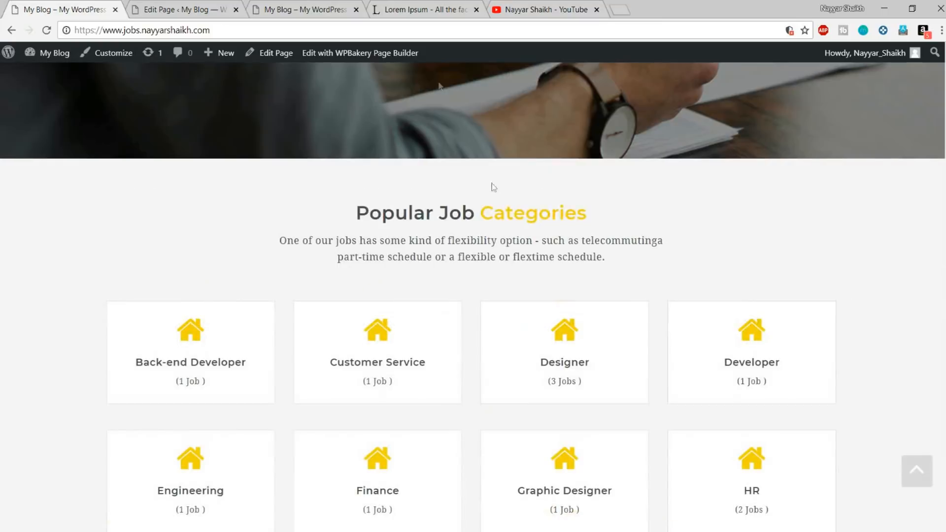
pyautogui.hotkey('ctrl', 'Tab')
pyautogui.hotkey('ctrl', 'Tab')
pyautogui.scroll(3, 912, 350)
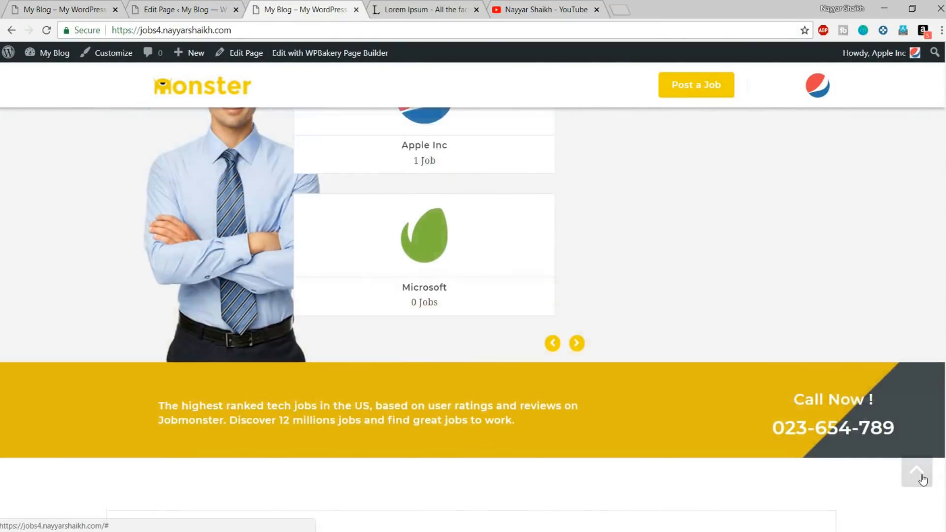
pyautogui.click(917, 471)
pyautogui.moveTo(791, 89)
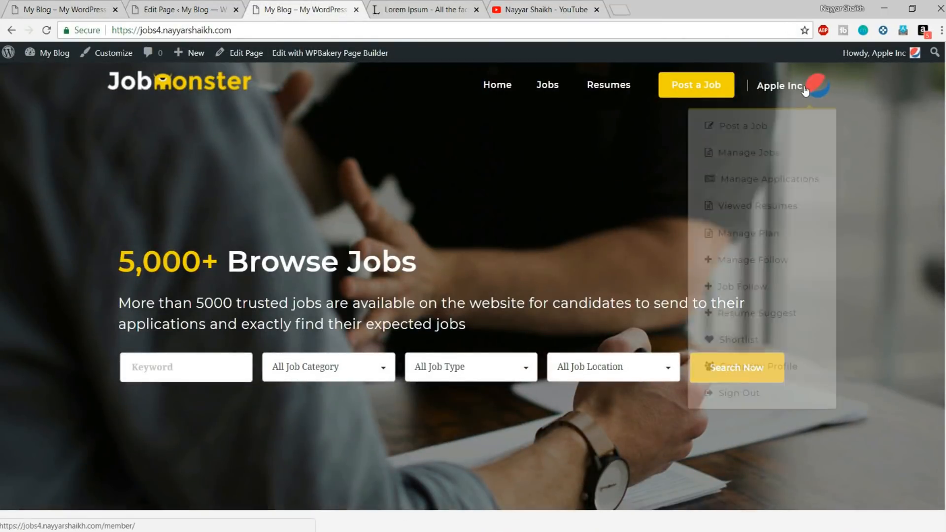
pyautogui.rightClick(789, 89)
pyautogui.click(786, 165)
pyautogui.click(210, 12)
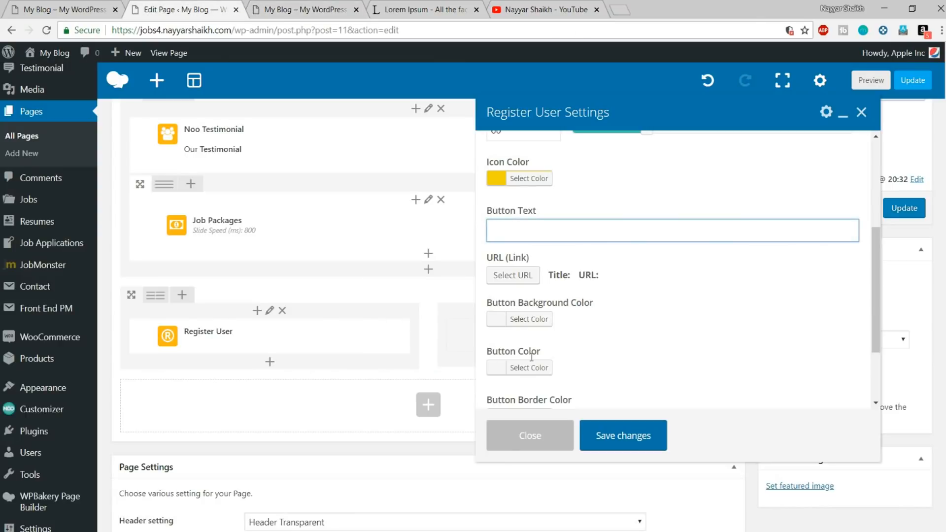
pyautogui.hotkey('ctrl', 'v')
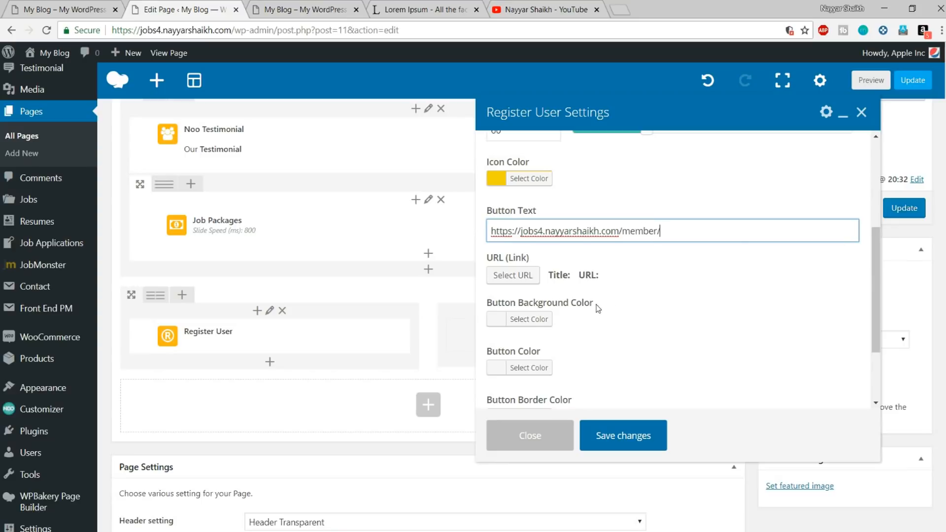
# Copy the #f5d006 hex value from the icon colour field
pyautogui.scroll(-2, 606, 307)
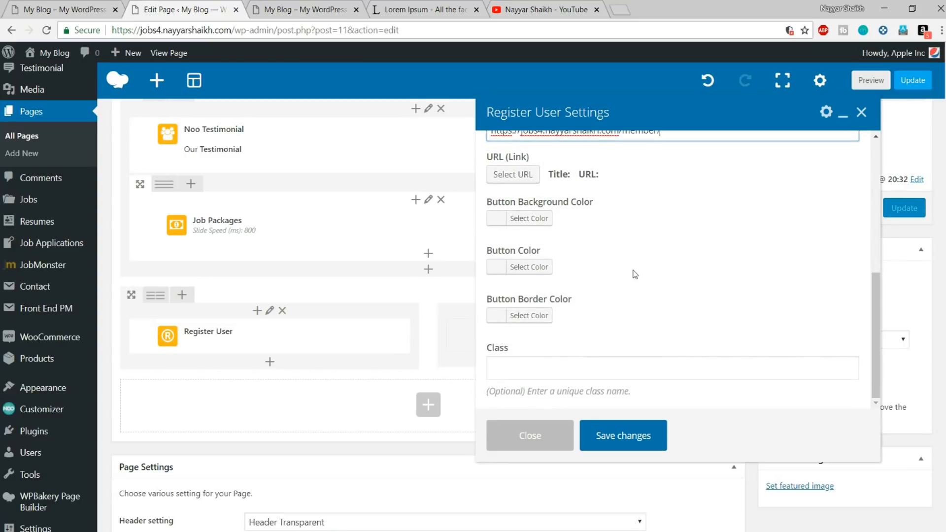
pyautogui.scroll(3, 638, 282)
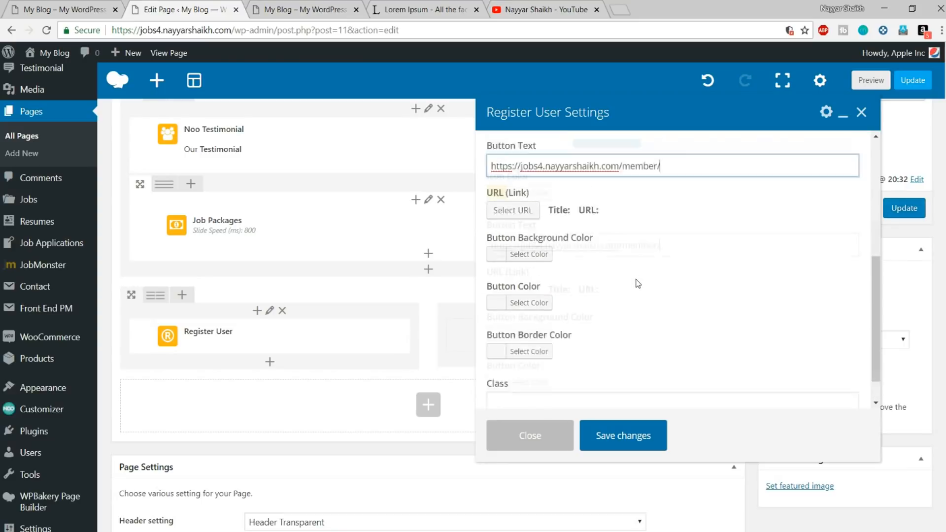
pyautogui.scroll(-3, 588, 266)
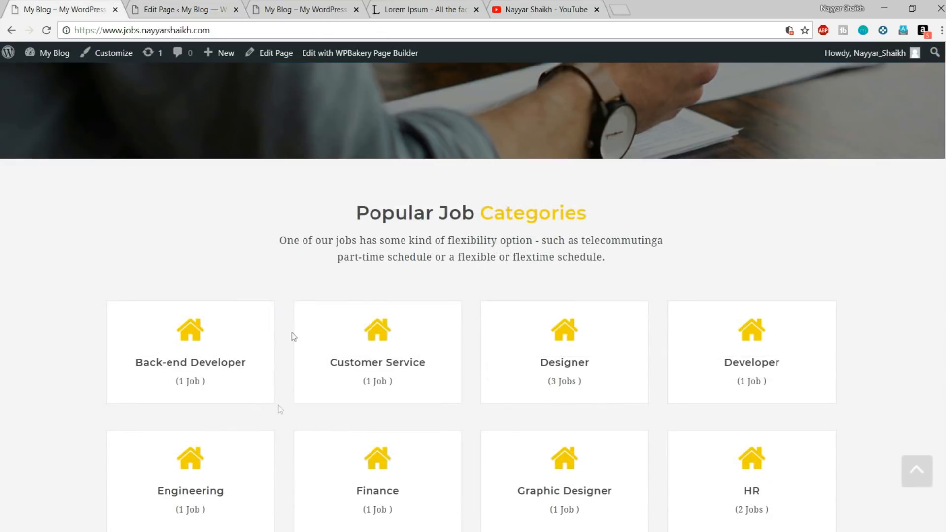
pyautogui.scroll(-20, 293, 337)
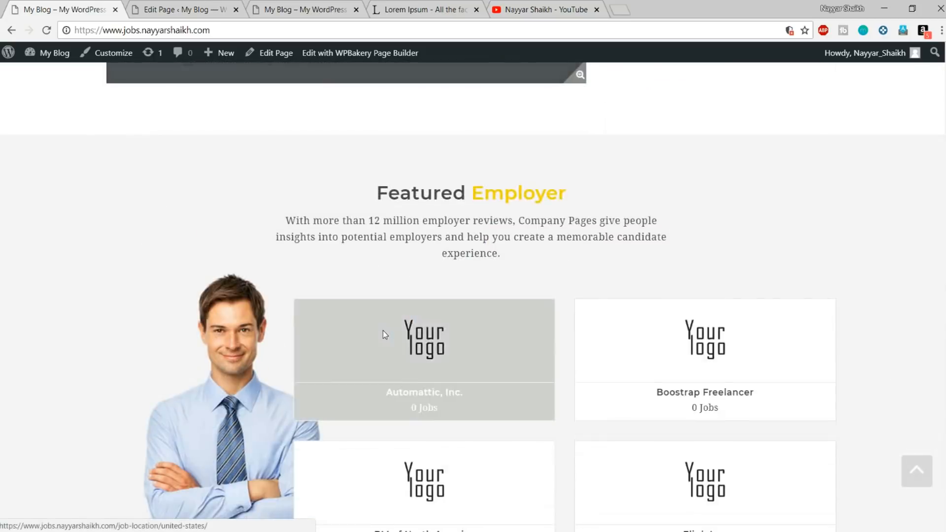
pyautogui.scroll(-20, 384, 331)
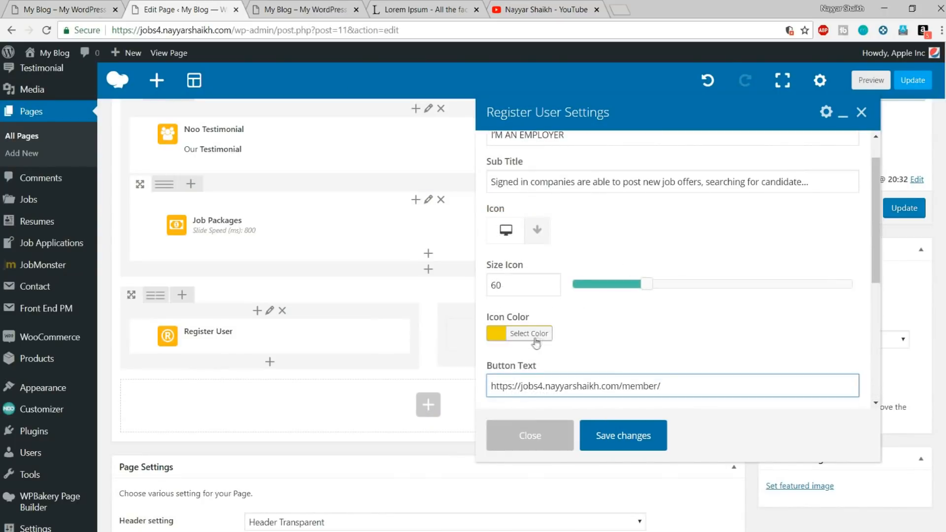
pyautogui.click(529, 331)
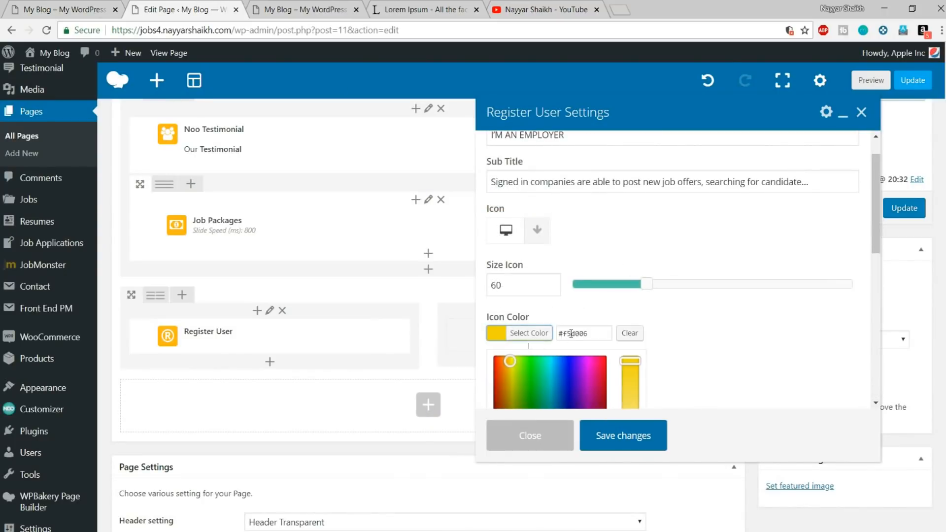
pyautogui.scroll(-1, 600, 273)
pyautogui.moveTo(599, 272); pyautogui.dragTo(516, 271)
pyautogui.click(516, 271)
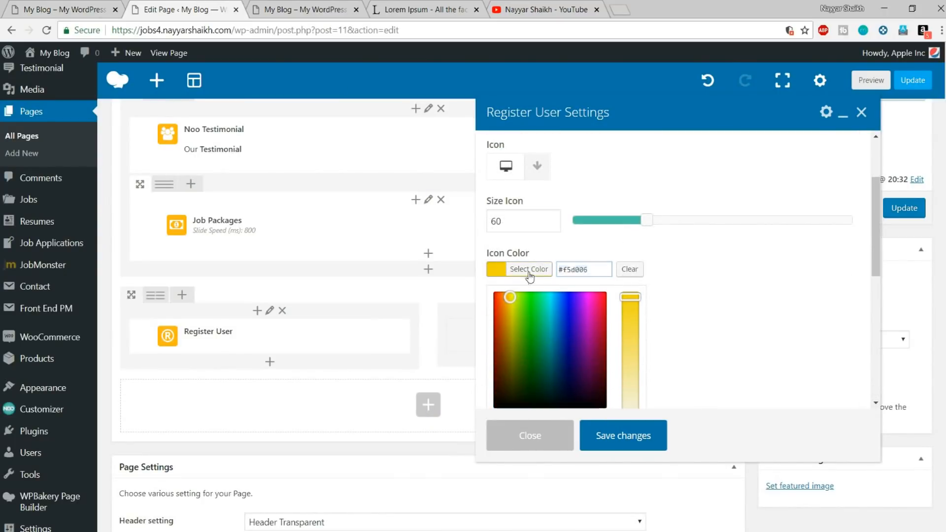
# Make the button background #f5d006, leave the button colour cleared, and save the element
pyautogui.scroll(-5, 528, 273)
pyautogui.click(534, 267)
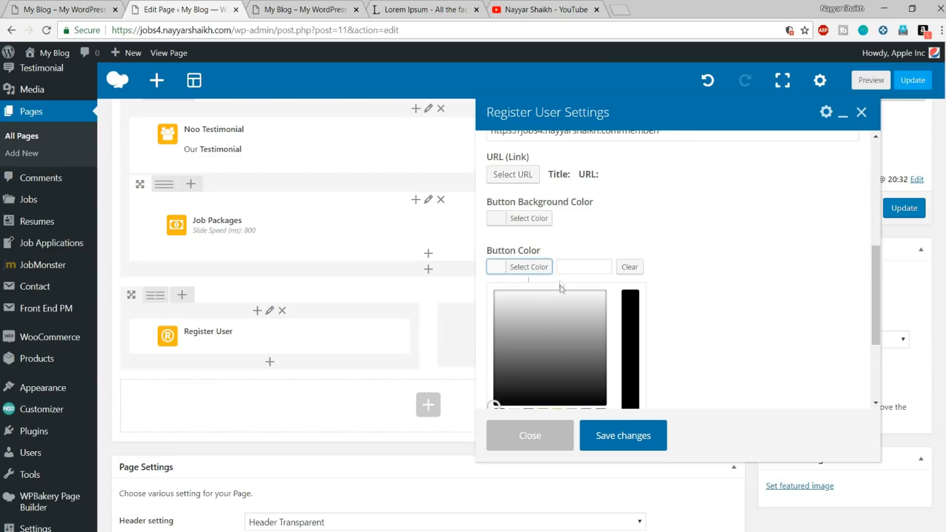
pyautogui.click(537, 218)
pyautogui.click(565, 219)
pyautogui.hotkey('ctrl', 'v')
pyautogui.click(515, 222)
pyautogui.click(524, 267)
pyautogui.click(554, 325)
pyautogui.click(629, 267)
pyautogui.click(528, 267)
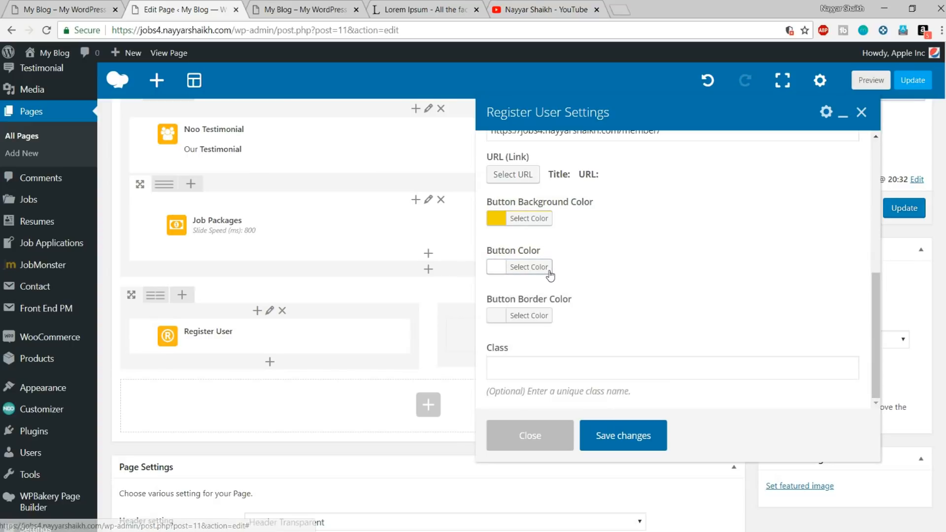
pyautogui.click(642, 444)
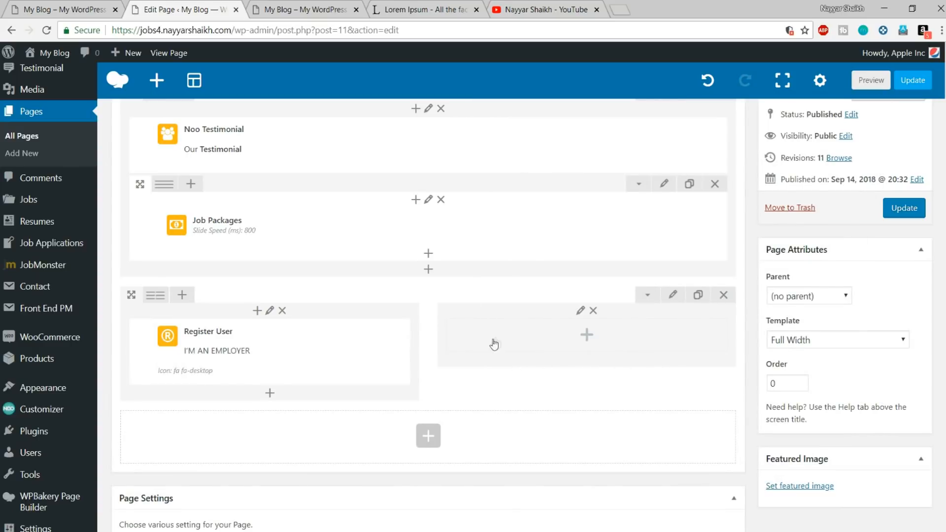
# Duplicate the employer Register User element into the empty right column
pyautogui.click(303, 351)
pyautogui.moveTo(259, 351); pyautogui.dragTo(591, 334)
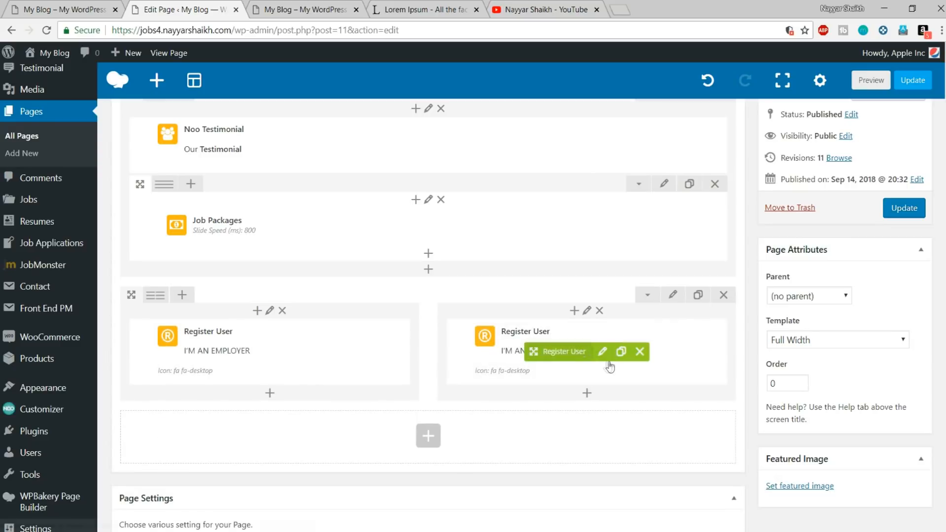
pyautogui.click(65, 7)
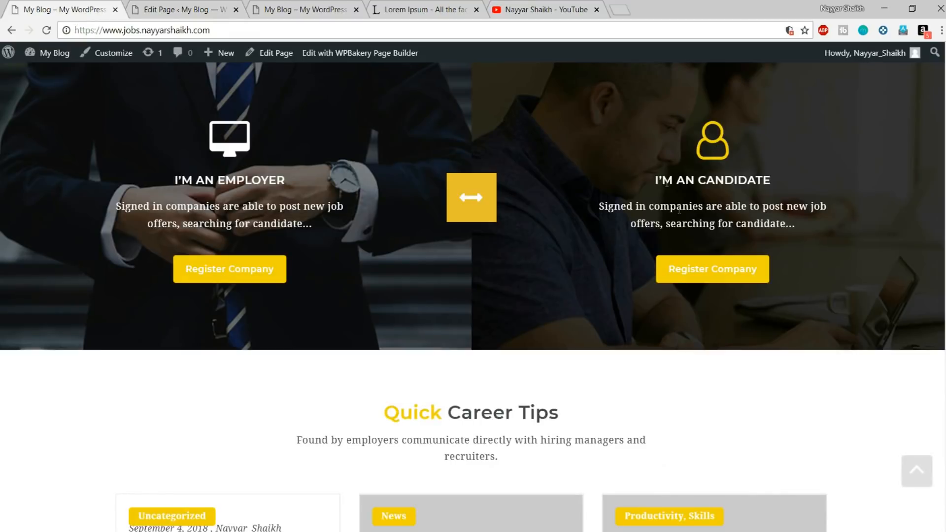
pyautogui.click(213, 6)
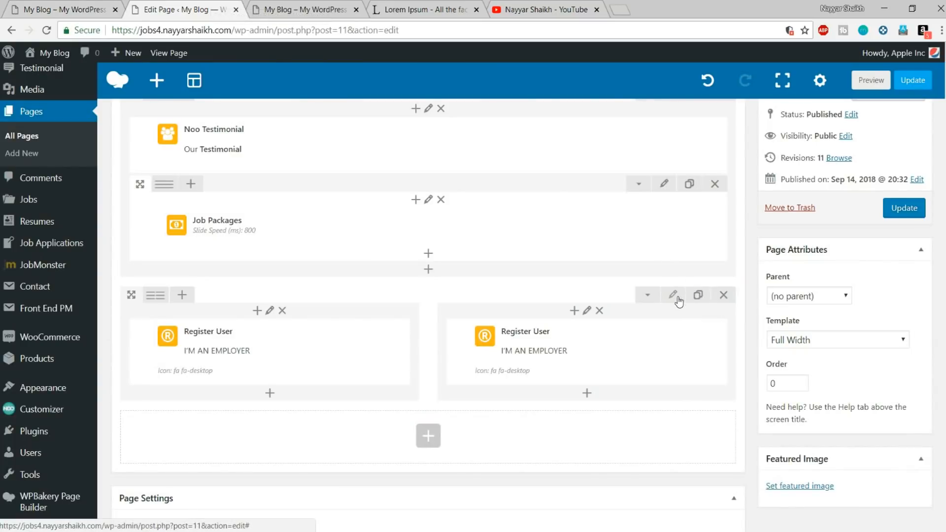
# Correct the row's extra class name to banner-icon and save the row settings
pyautogui.click(673, 294)
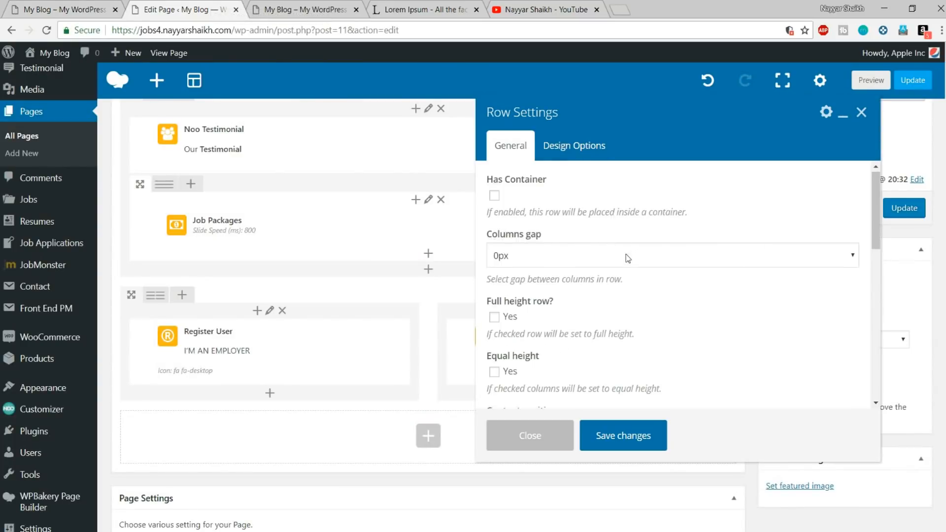
pyautogui.scroll(-10, 631, 265)
pyautogui.scroll(-2, 591, 396)
pyautogui.click(547, 362)
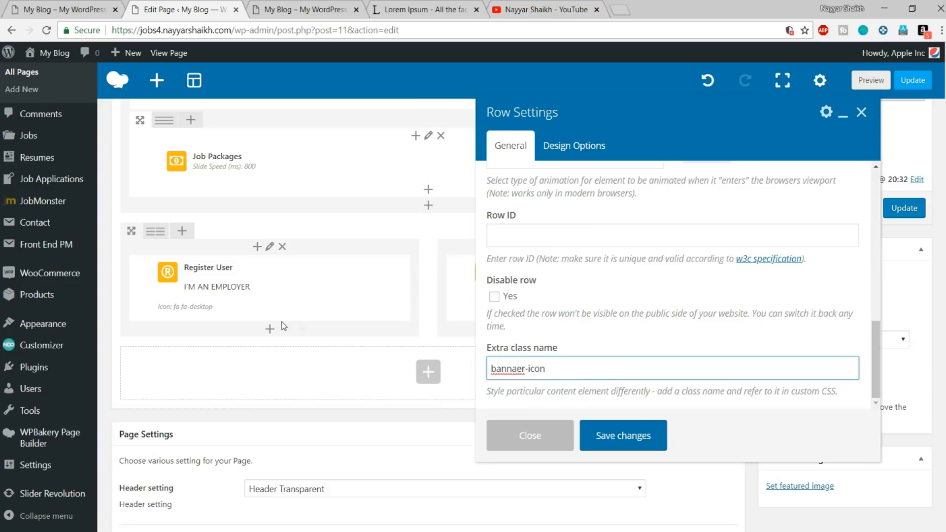
pyautogui.press('BackSpace')
pyautogui.click(623, 442)
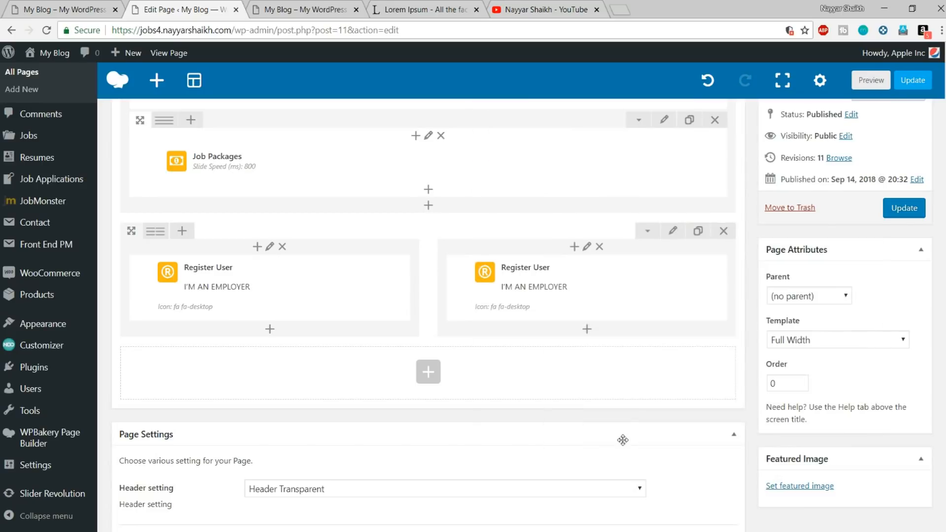
# Set the left employer column's parallax to With fade
pyautogui.click(269, 247)
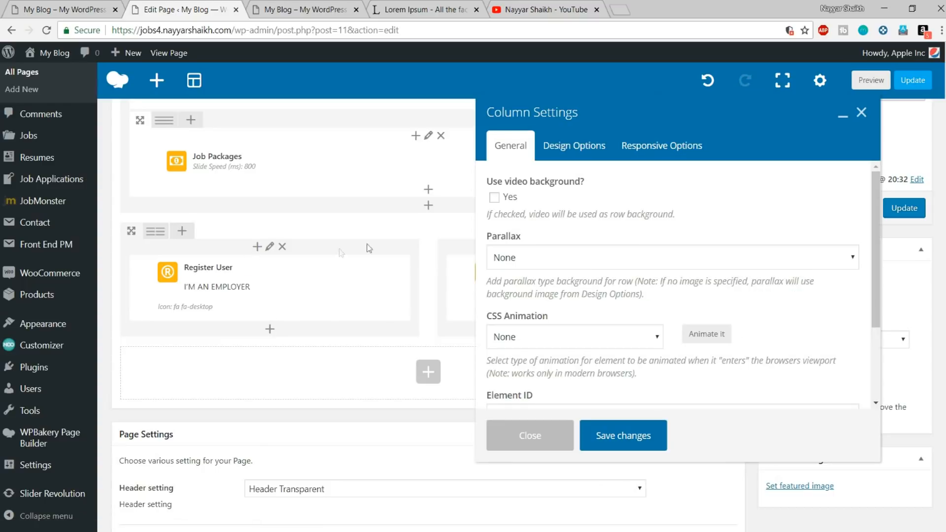
pyautogui.click(610, 254)
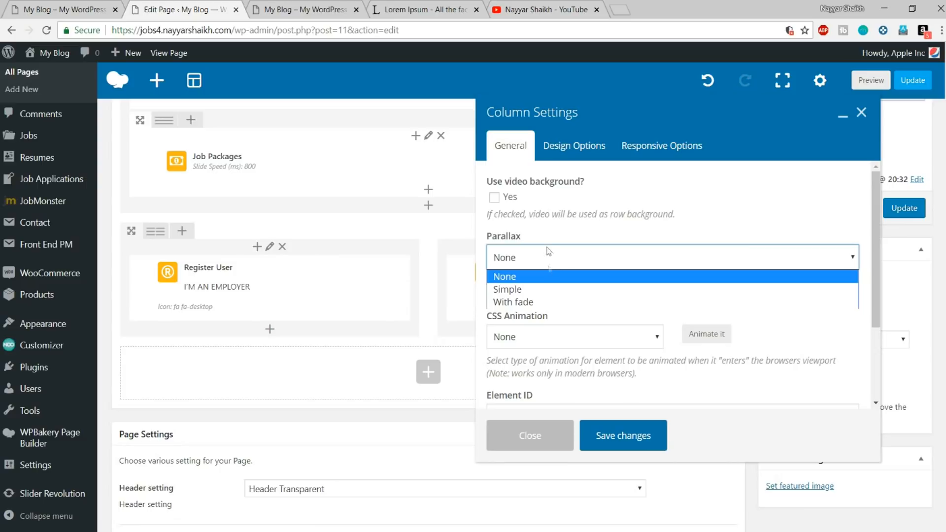
pyautogui.click(542, 302)
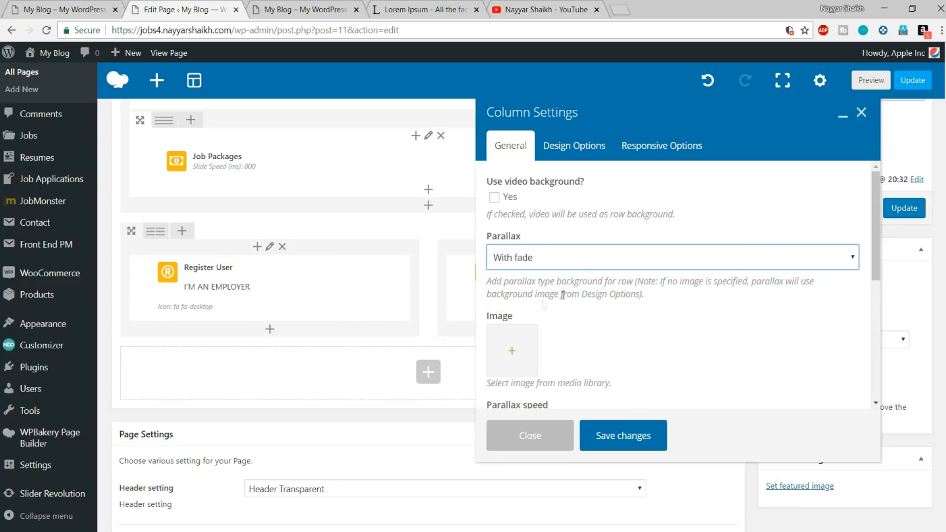
pyautogui.scroll(-1, 574, 293)
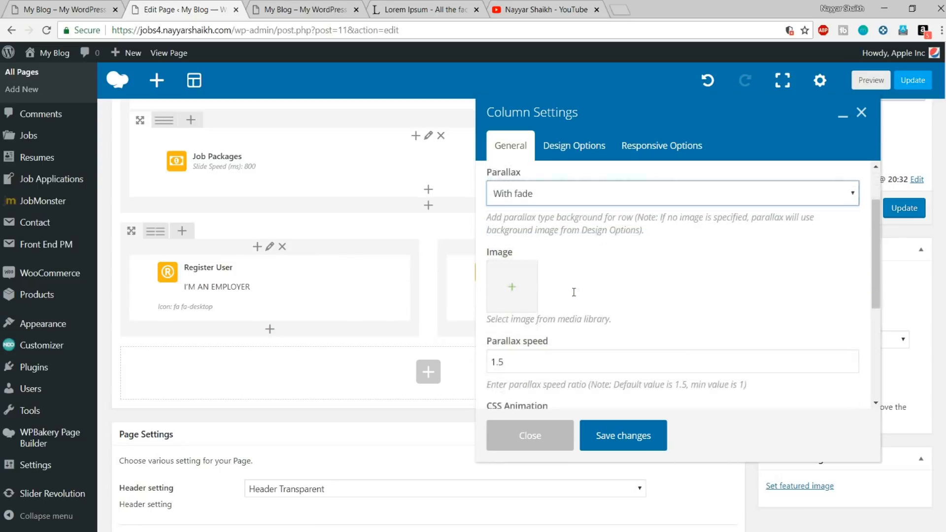
# Give the column 11% top/bottom and 22% left/right padding in Design Options
pyautogui.click(581, 153)
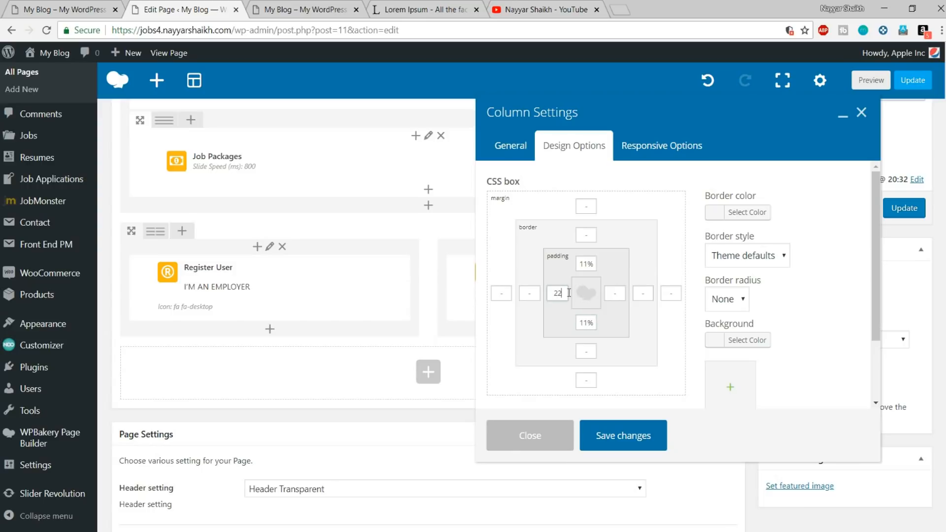
pyautogui.press('Tab')
pyautogui.press('Tab')
pyautogui.press('Tab')
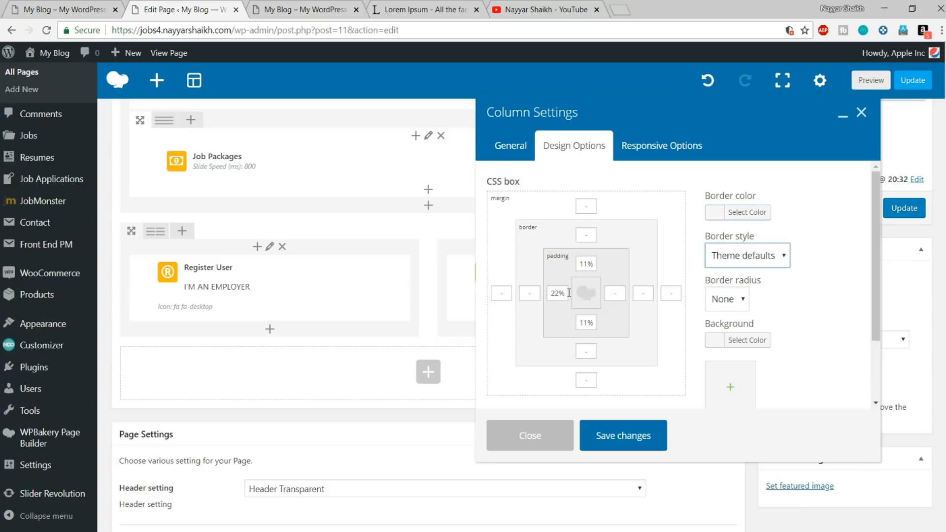
pyautogui.click(614, 294)
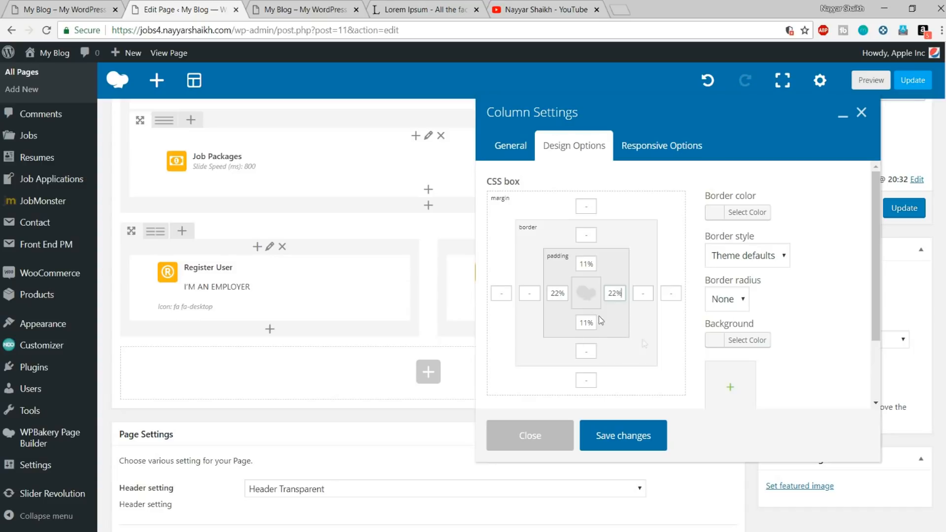
pyautogui.scroll(-1, 731, 340)
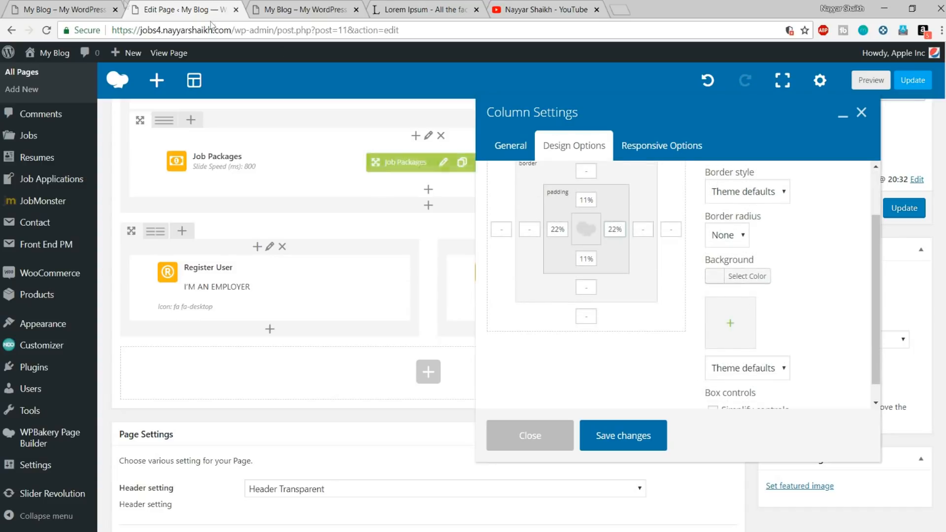
# Check the live employer section, then open the Set Image library for the column background
pyautogui.click(62, 9)
pyautogui.scroll(3, 317, 402)
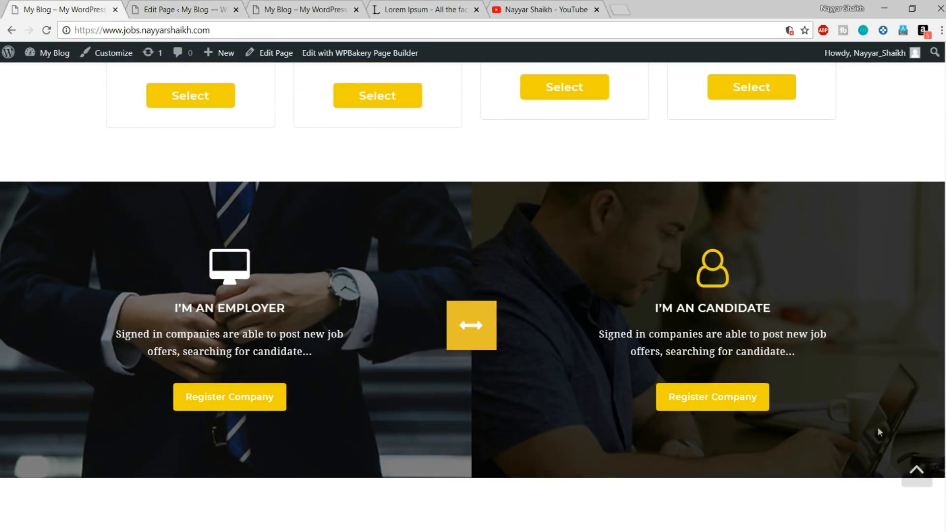
pyautogui.click(157, 7)
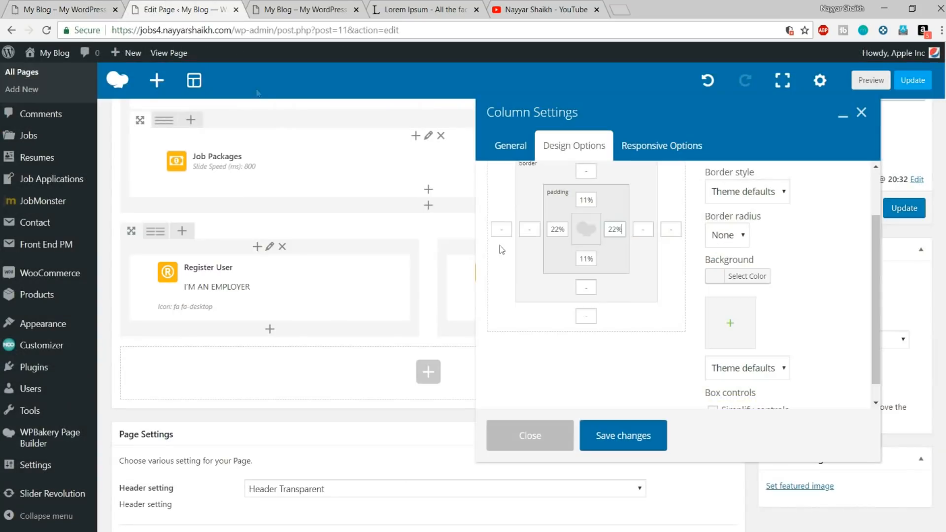
pyautogui.click(725, 321)
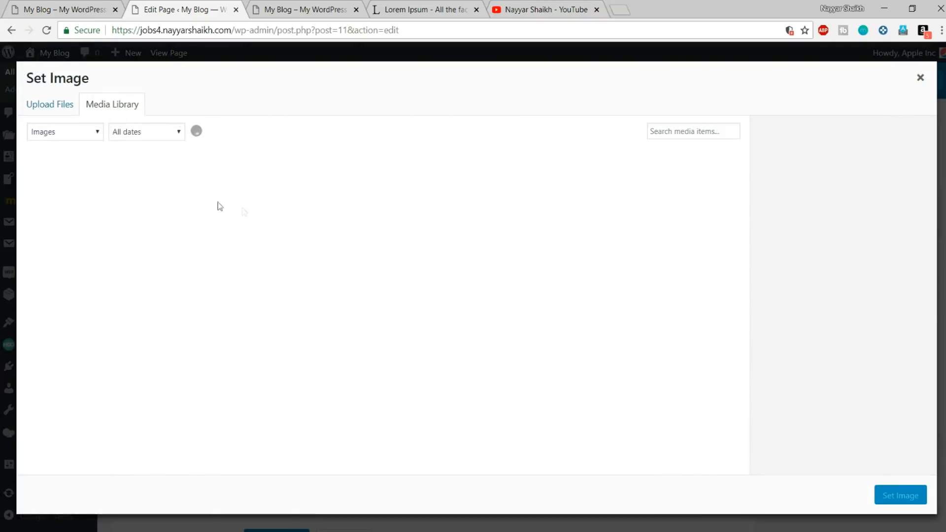
# Upload banner_employer.jpg, set it as the left column's background, and save
pyautogui.click(56, 103)
pyautogui.click(486, 297)
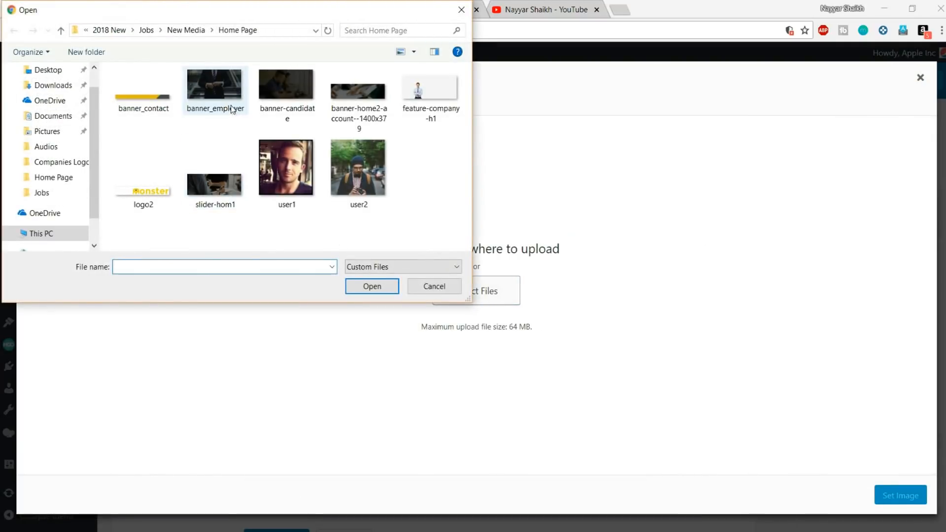
pyautogui.click(232, 108)
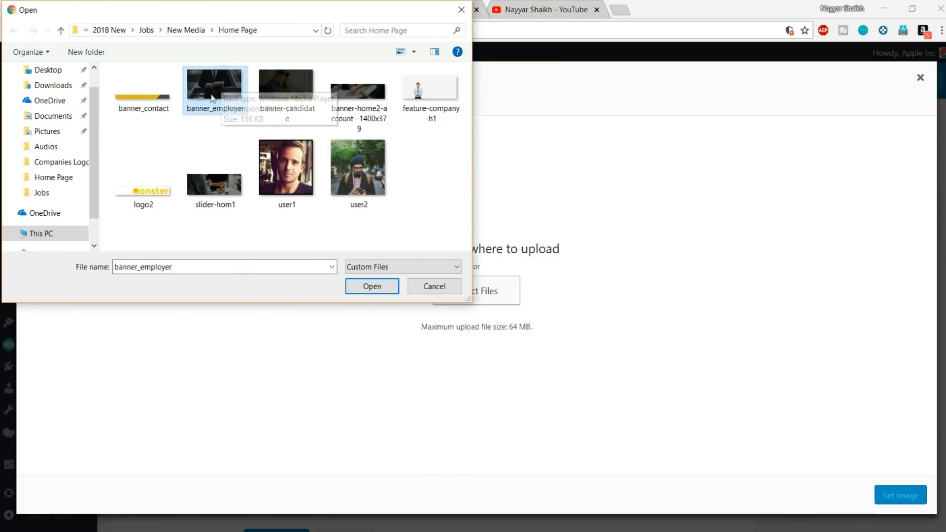
pyautogui.click(367, 288)
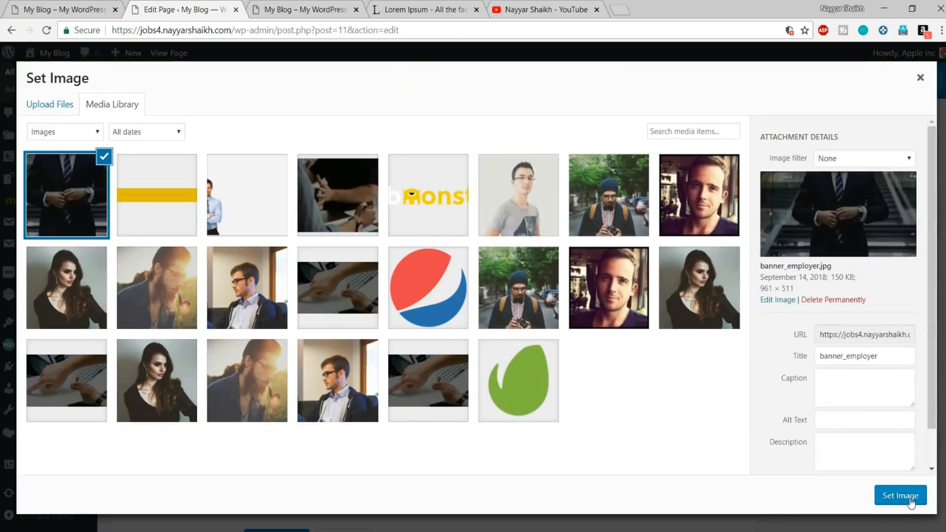
pyautogui.click(897, 494)
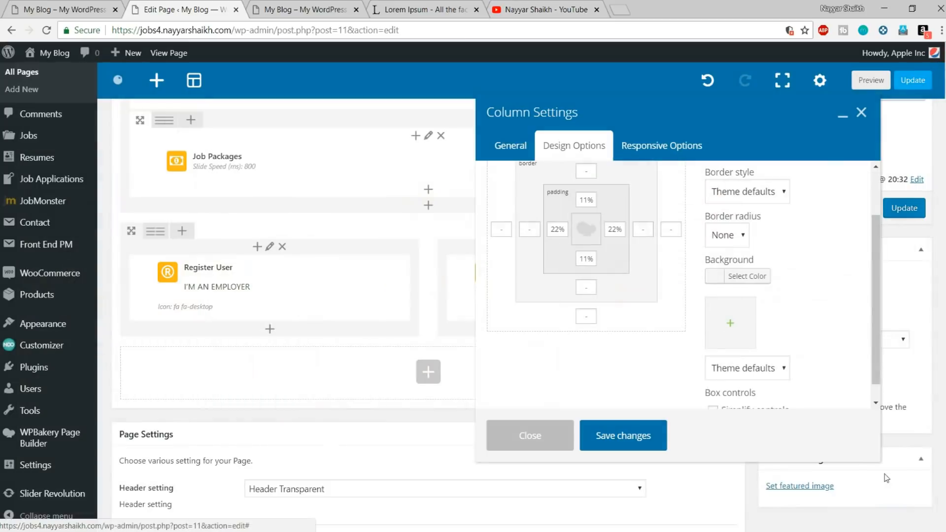
pyautogui.click(647, 436)
# Set the right candidate column's parallax to With fade
pyautogui.click(589, 249)
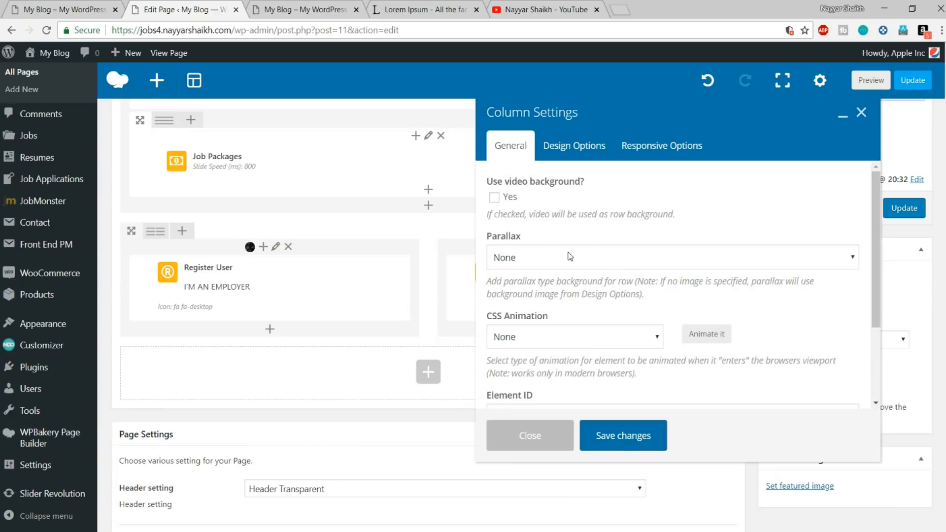
pyautogui.click(570, 256)
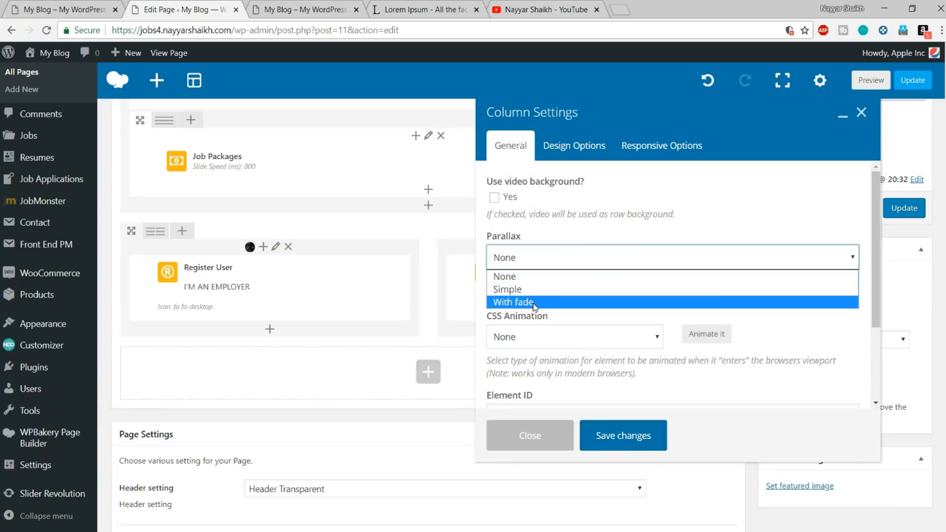
pyautogui.click(534, 302)
pyautogui.click(589, 151)
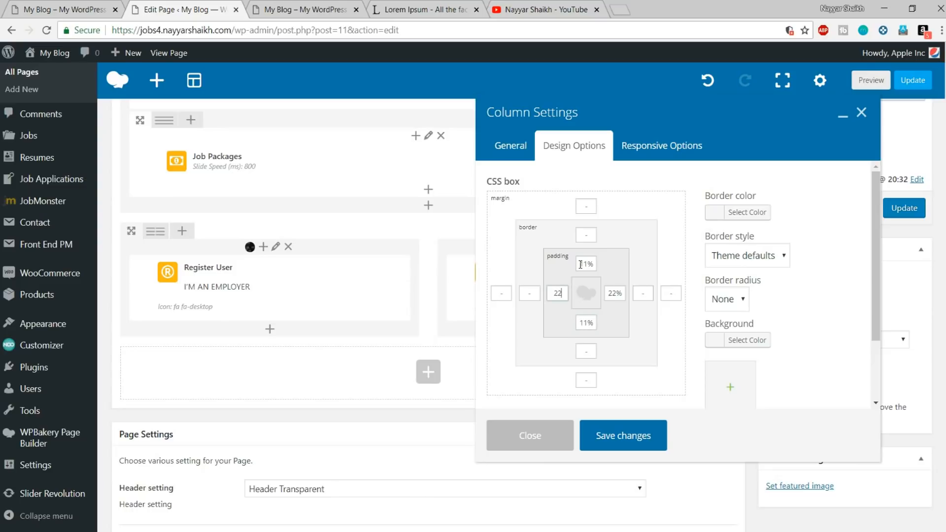
# Upload banner-candidate.jpg as the I'M AN EMPLOYER column background, save, and update the page
pyautogui.scroll(-3, 672, 311)
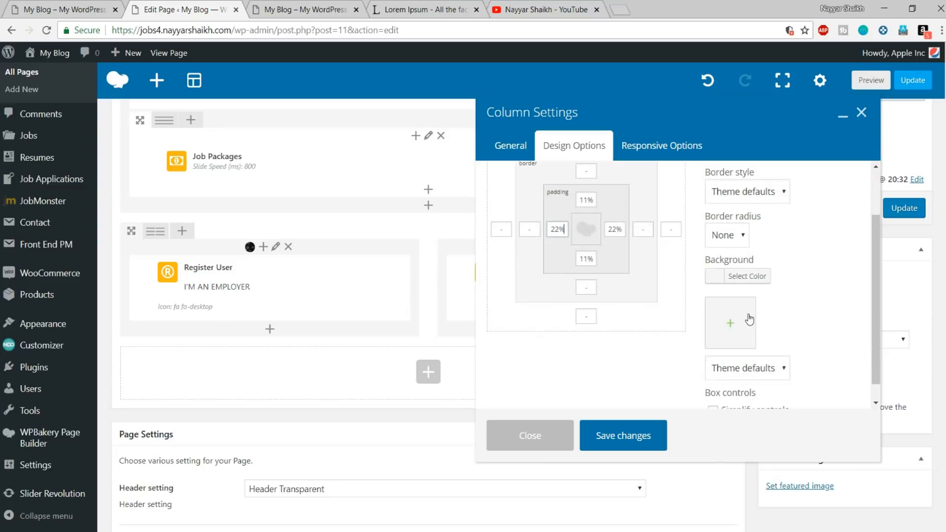
pyautogui.click(747, 319)
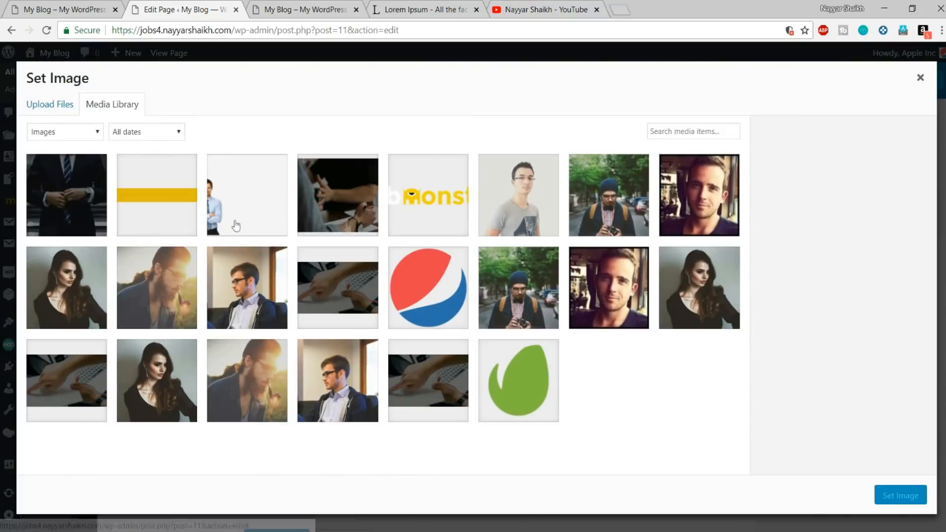
pyautogui.click(48, 108)
pyautogui.click(495, 292)
pyautogui.click(285, 87)
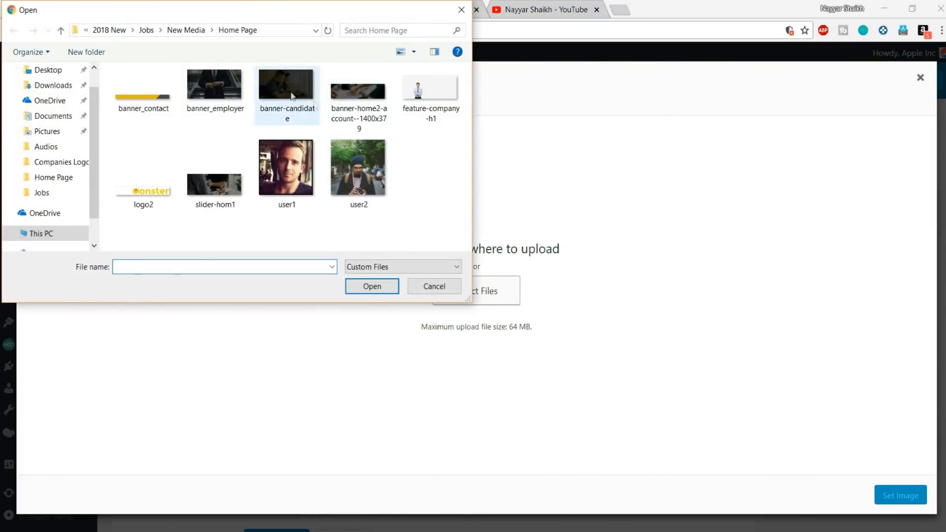
pyautogui.click(370, 286)
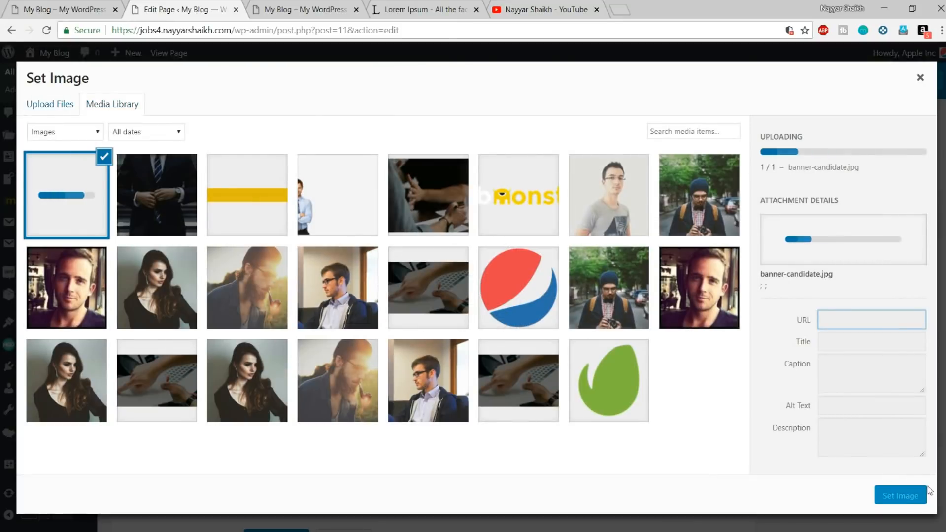
pyautogui.click(895, 496)
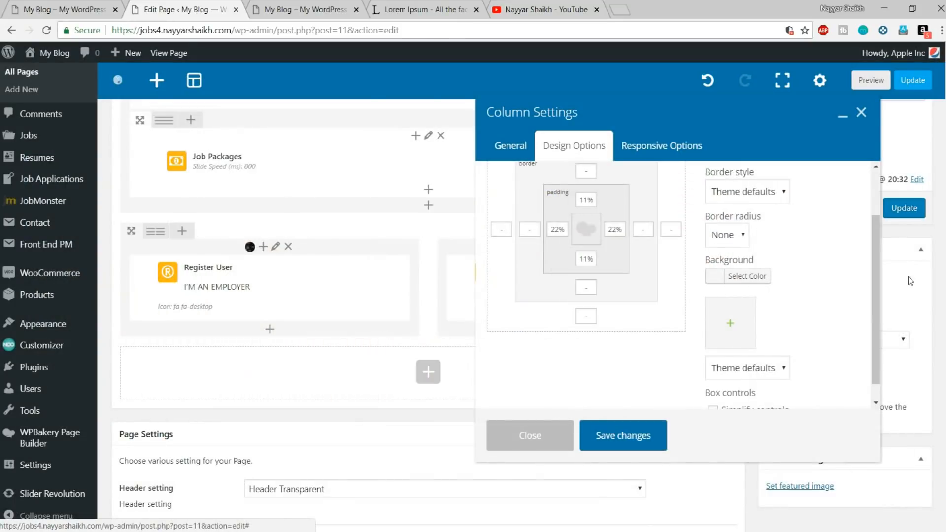
pyautogui.click(632, 433)
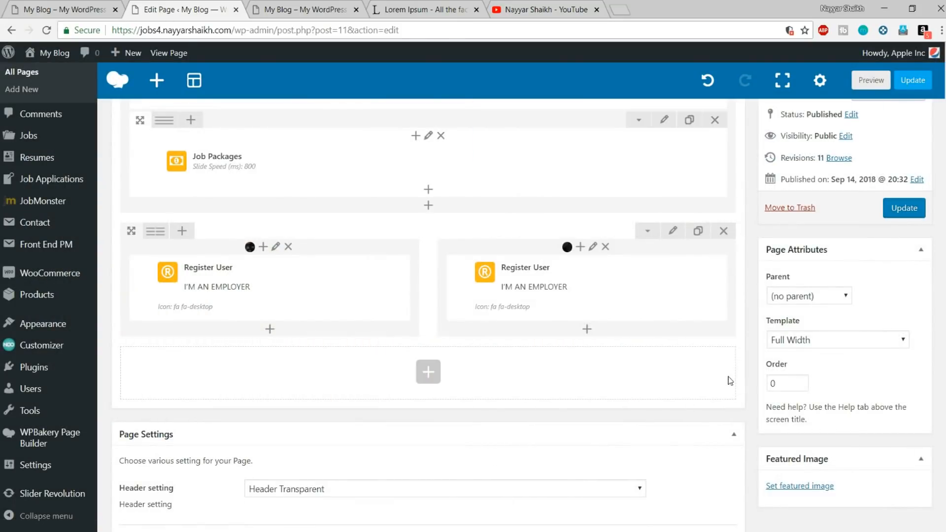
pyautogui.click(904, 208)
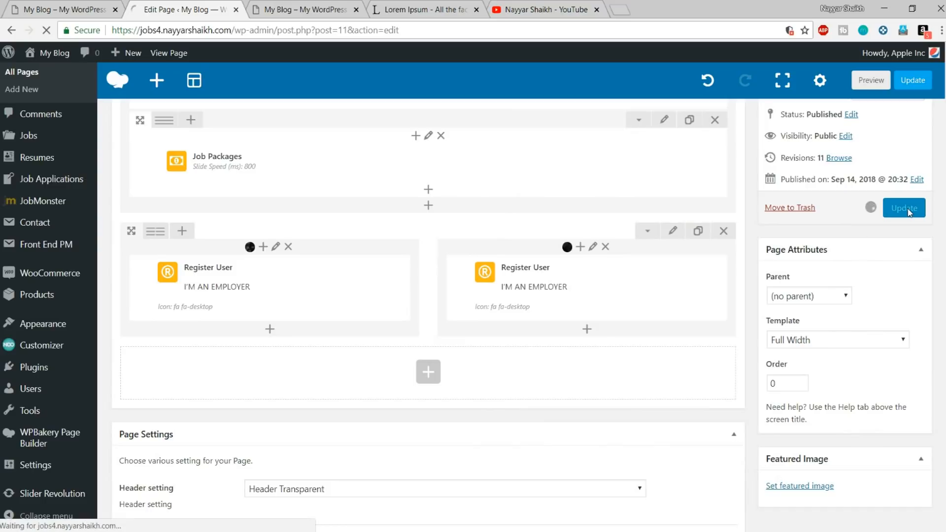
pyautogui.click(326, 7)
pyautogui.click(46, 30)
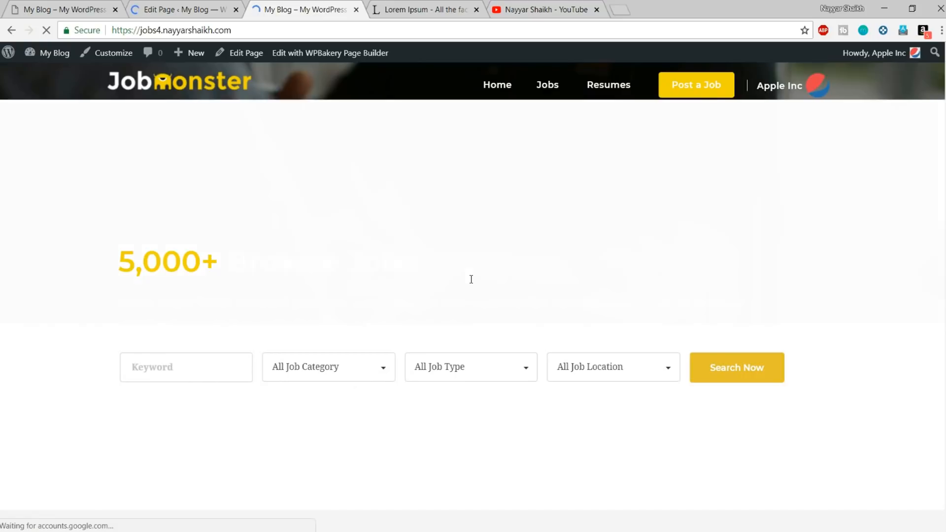
pyautogui.scroll(-20, 473, 295)
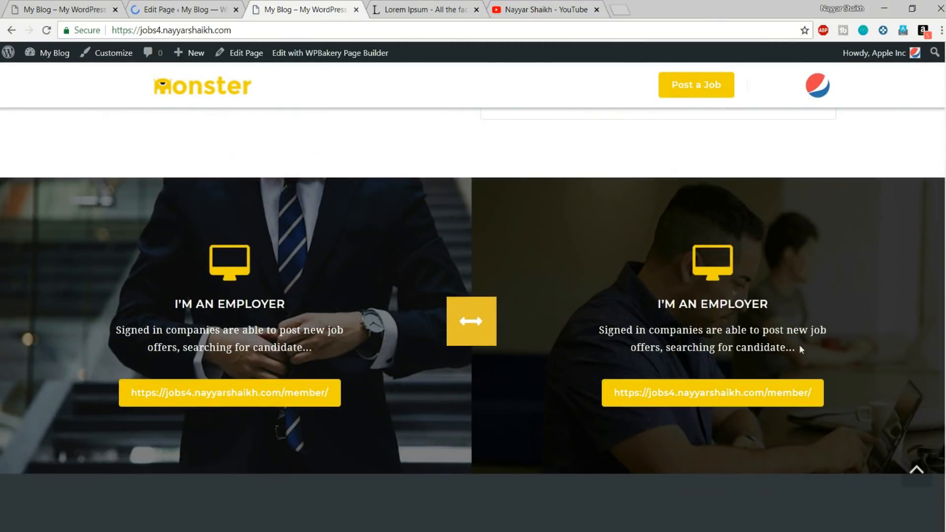
pyautogui.click(63, 5)
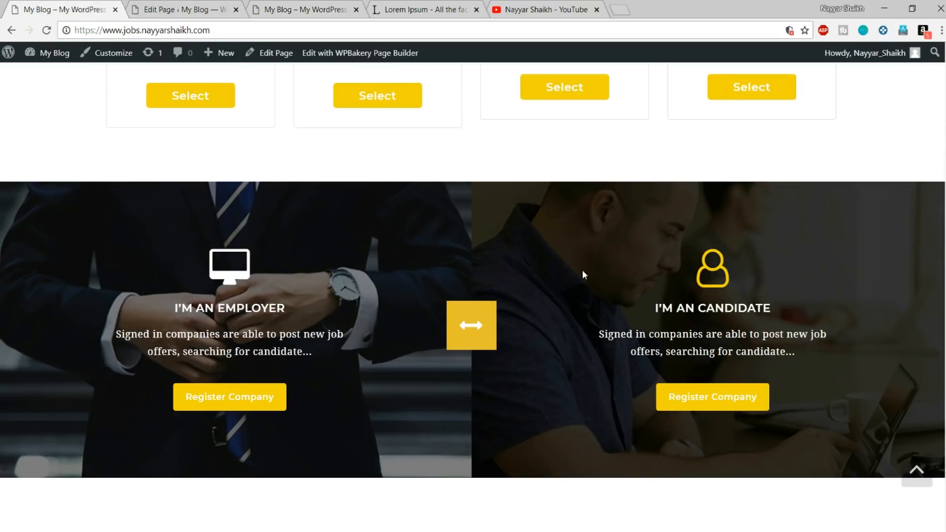
pyautogui.scroll(-15, 581, 270)
pyautogui.scroll(6, 596, 293)
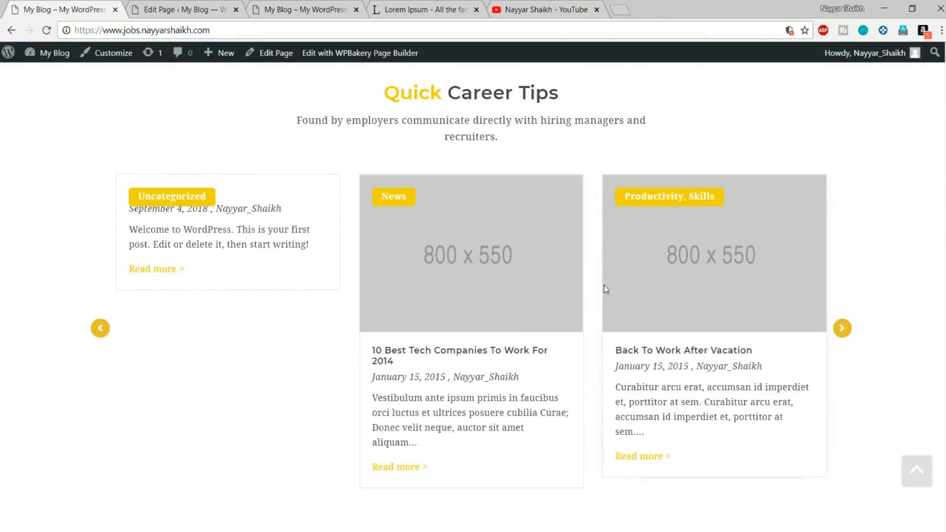
pyautogui.scroll(-1, 591, 414)
pyautogui.scroll(1, 590, 412)
pyautogui.click(197, 6)
pyautogui.moveTo(42, 152)
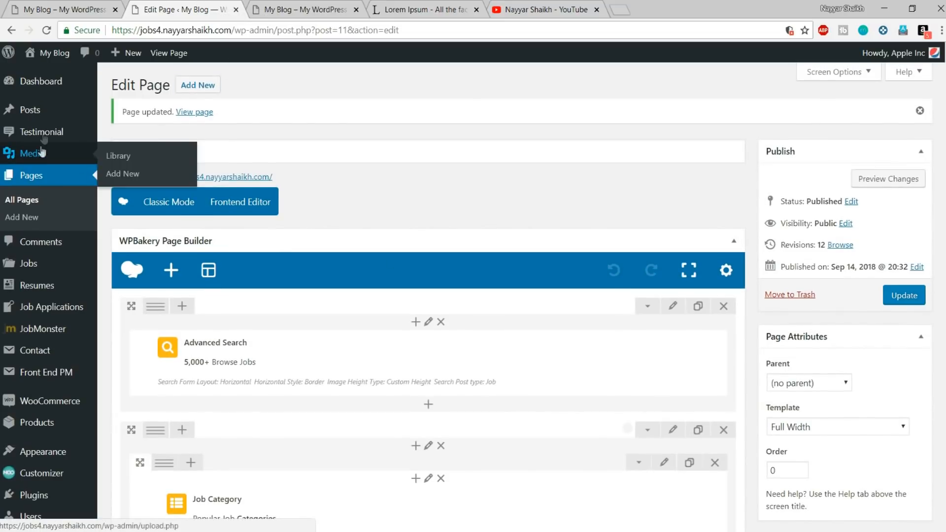
# Open a new post editor in a separate browser tab
pyautogui.moveTo(28, 111)
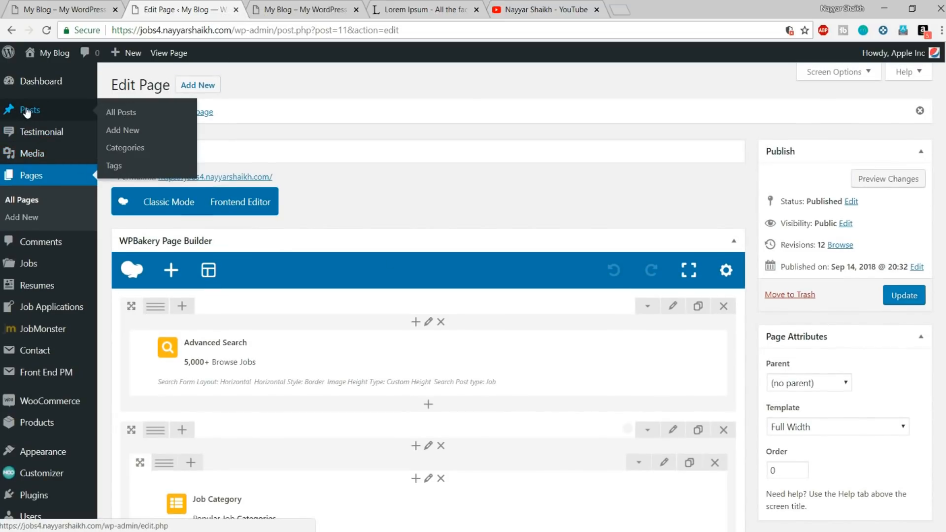
pyautogui.rightClick(129, 131)
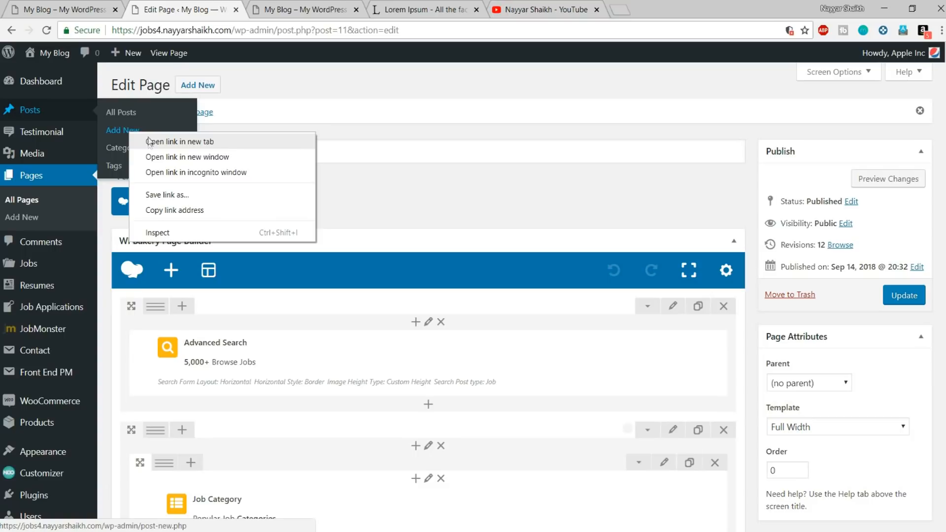
pyautogui.click(149, 142)
pyautogui.click(276, 10)
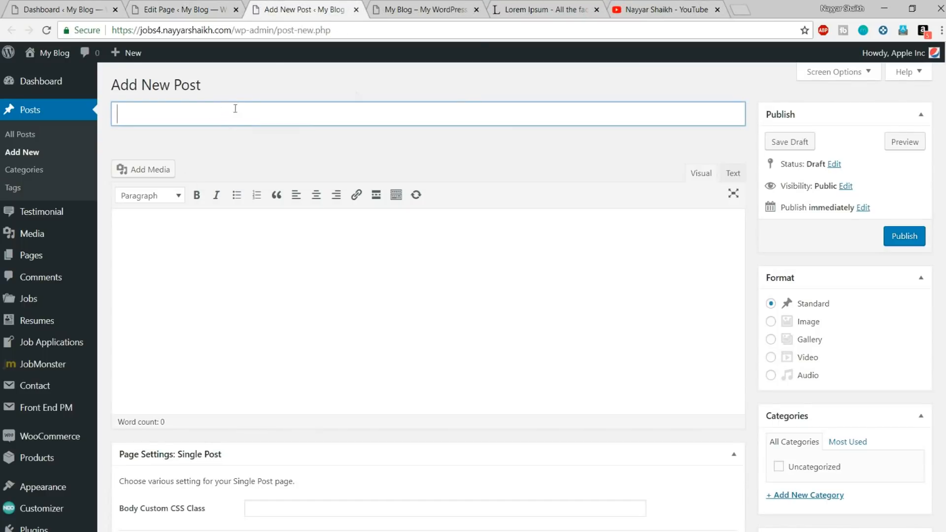
# Copy the opening Lorem Ipsum words in as the title 'Lorem ipsum dolor sit amet'
pyautogui.click(538, 7)
pyautogui.moveTo(188, 227); pyautogui.dragTo(321, 227)
pyautogui.hotkey('ctrl', 'c')
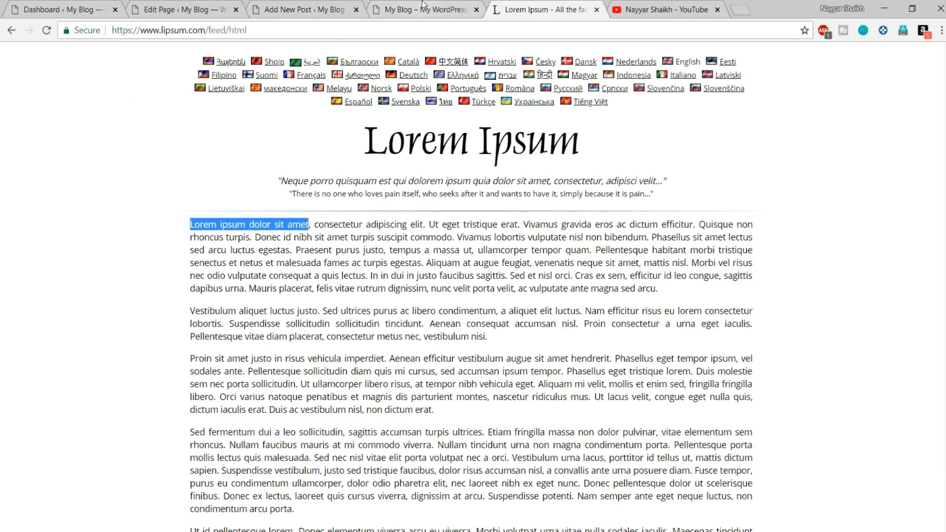
pyautogui.click(304, 9)
pyautogui.hotkey('ctrl', 'v')
# Paste the first two Lorem Ipsum paragraphs into the post body
pyautogui.click(282, 266)
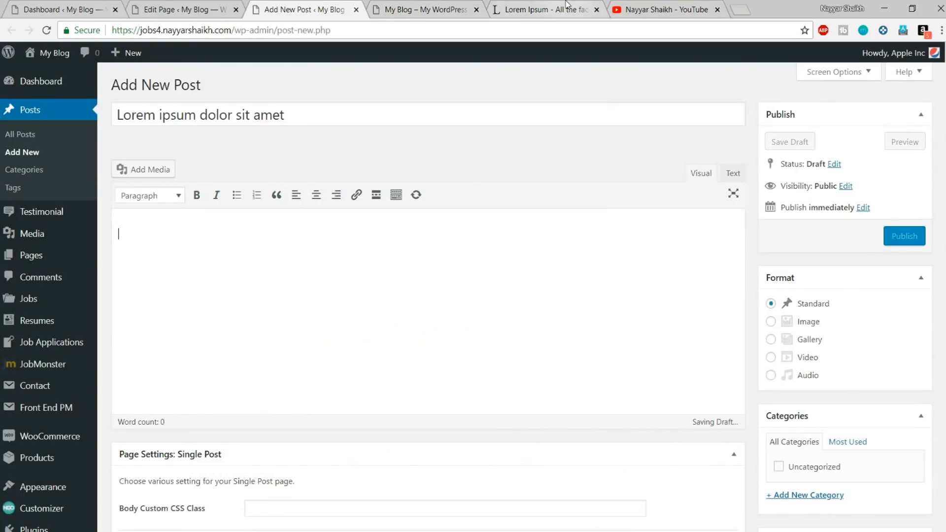
pyautogui.click(544, 10)
pyautogui.click(242, 236)
pyautogui.moveTo(191, 226); pyautogui.dragTo(513, 340)
pyautogui.click(302, 10)
pyautogui.hotkey('ctrl', 'v')
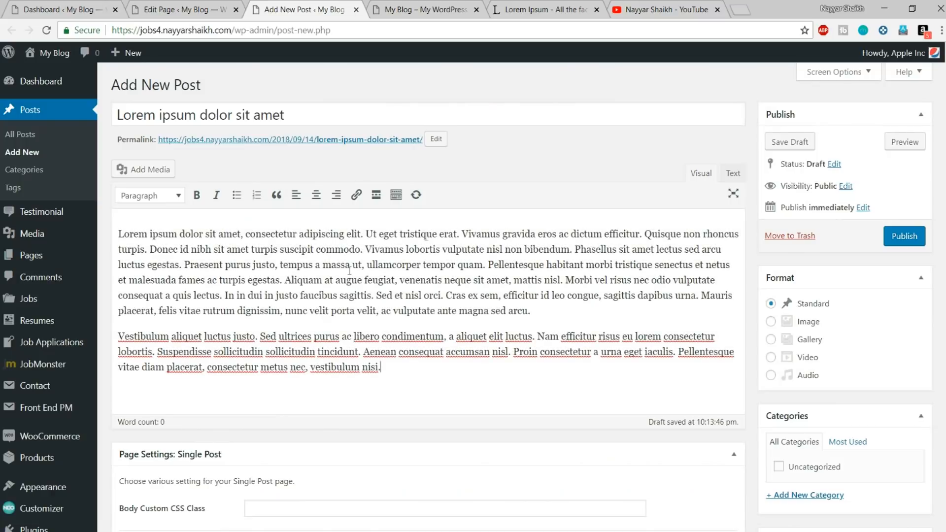
# Create and check a new Technology category, then open the featured image library
pyautogui.scroll(-3, 433, 330)
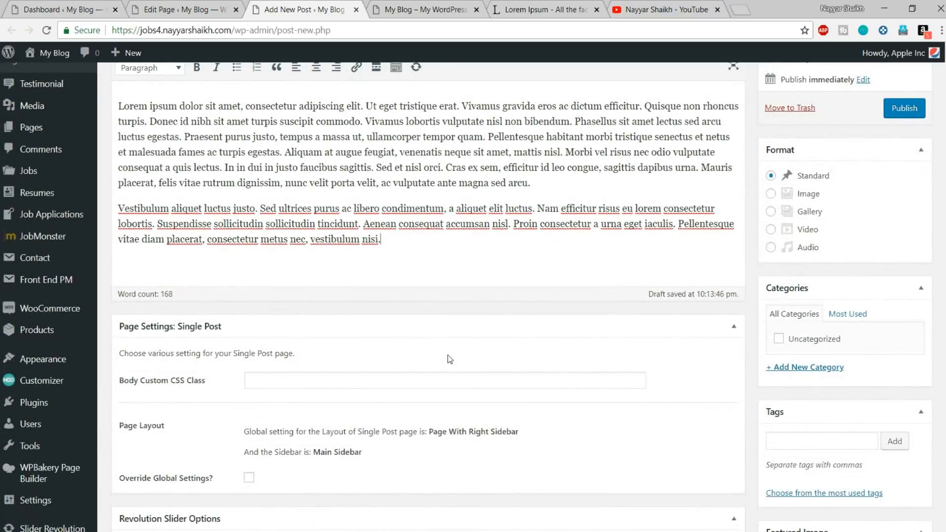
pyautogui.scroll(-3, 449, 359)
pyautogui.scroll(5, 433, 363)
pyautogui.scroll(-4, 848, 358)
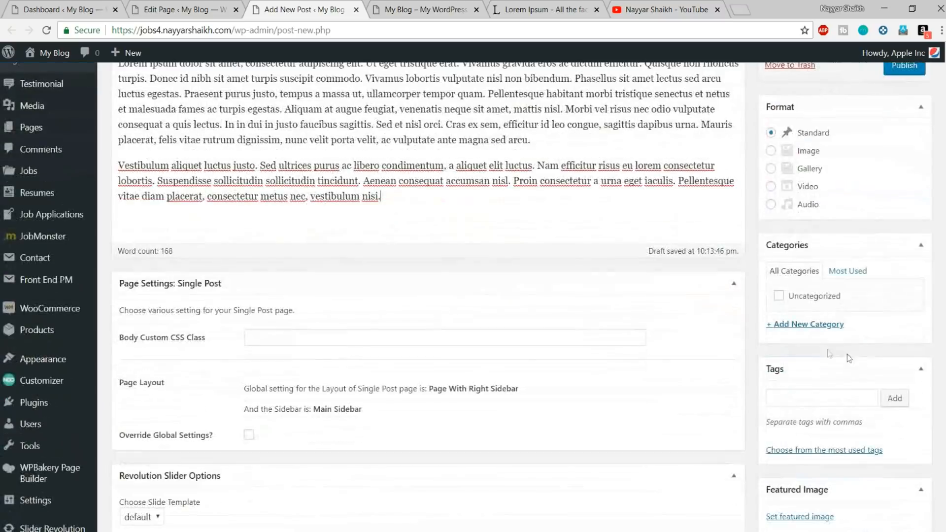
pyautogui.click(812, 325)
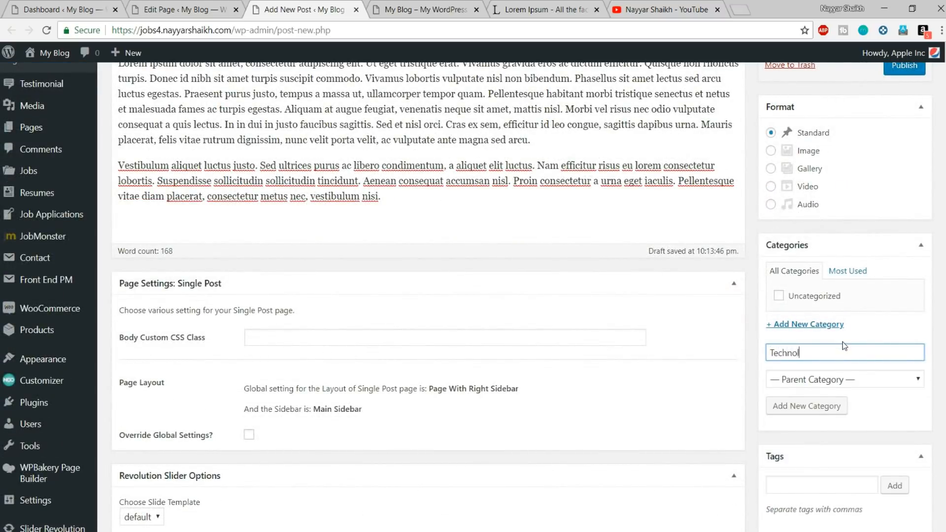
pyautogui.press('Return')
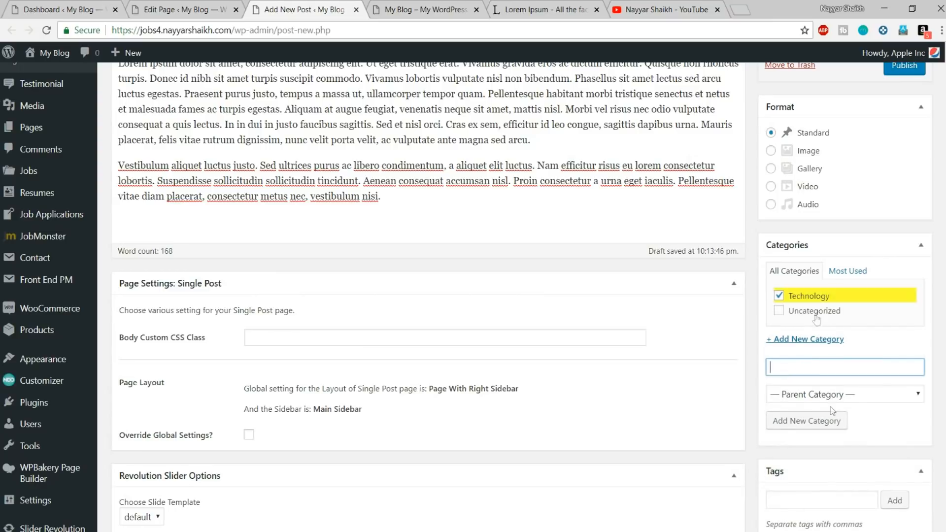
pyautogui.scroll(-3, 845, 348)
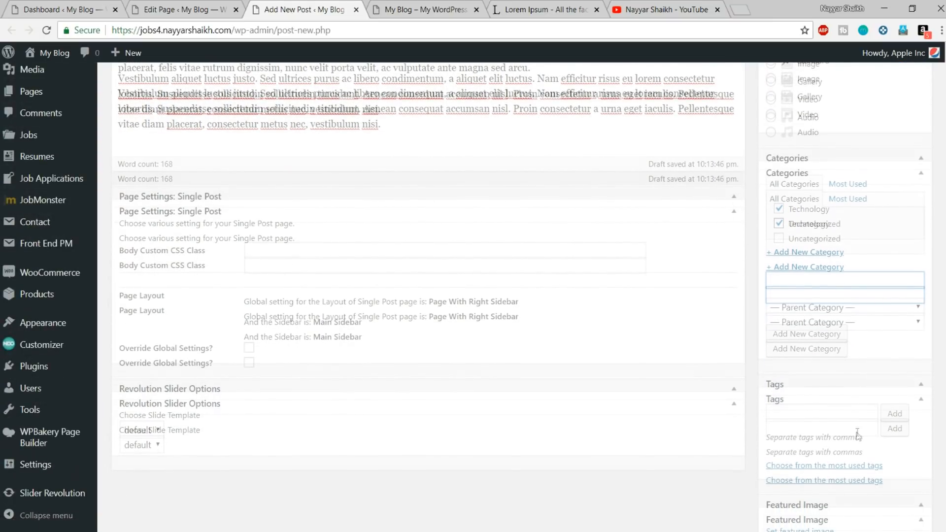
pyautogui.click(805, 457)
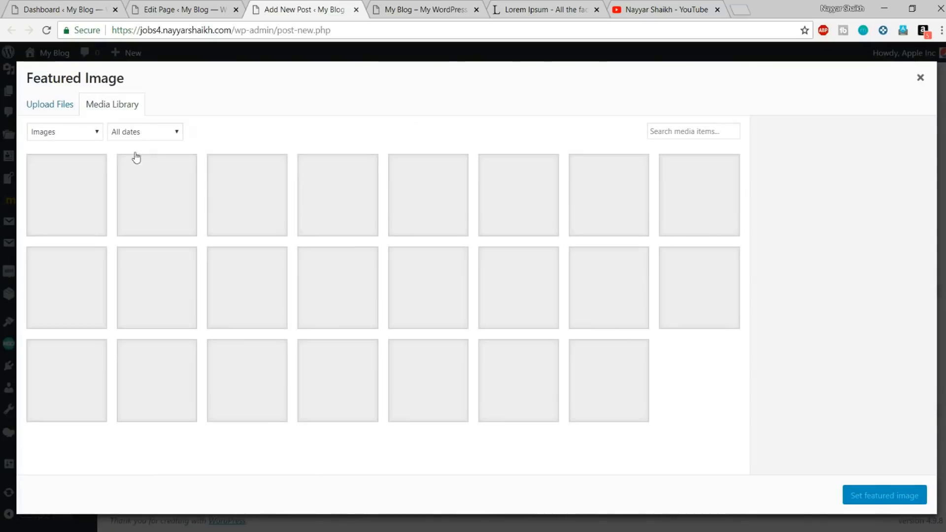
# Upload banner_employer.jpg and set it as the post's featured image
pyautogui.click(50, 104)
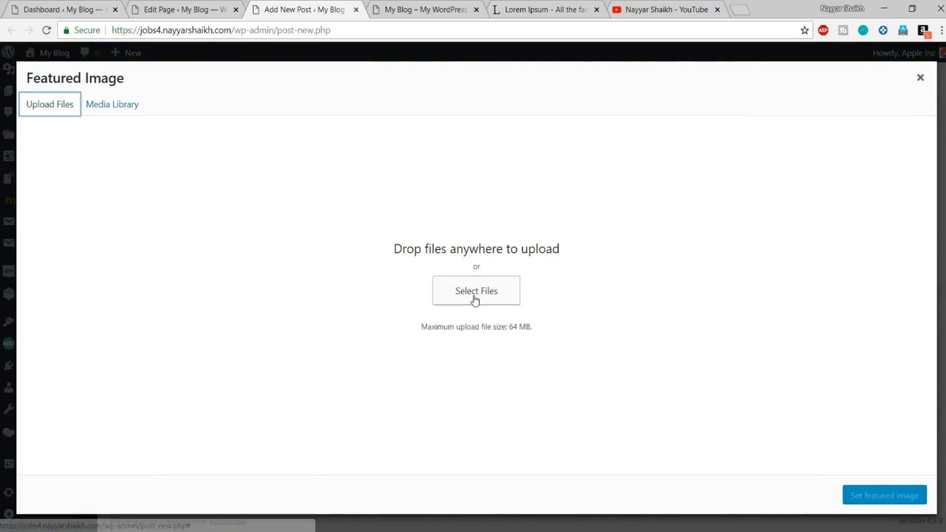
pyautogui.click(475, 293)
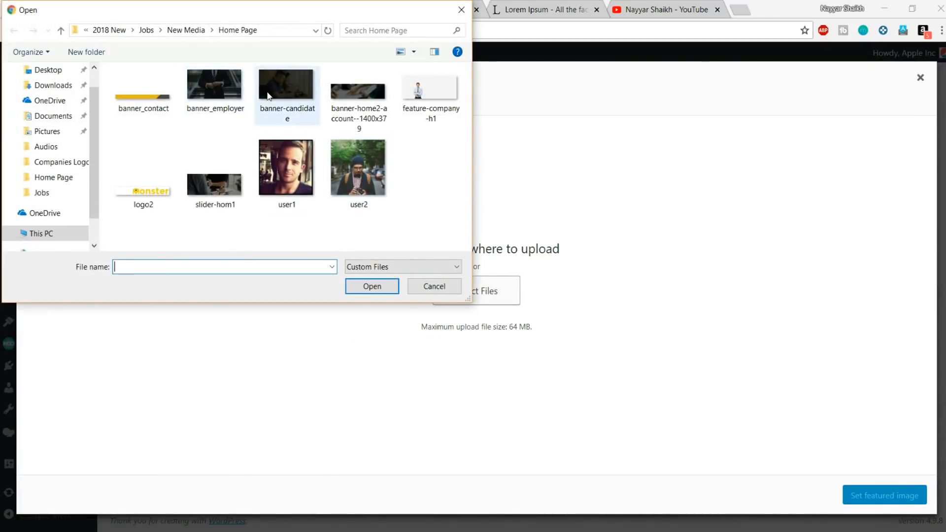
pyautogui.click(212, 87)
pyautogui.click(365, 286)
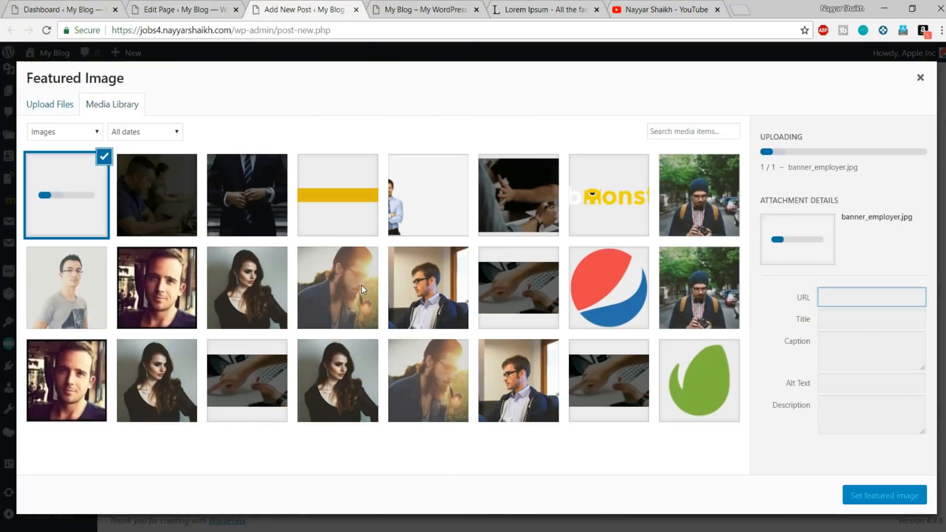
pyautogui.click(882, 495)
# Publish the 'Lorem ipsum dolor sit amet' post
pyautogui.scroll(6, 675, 411)
pyautogui.scroll(-4, 526, 361)
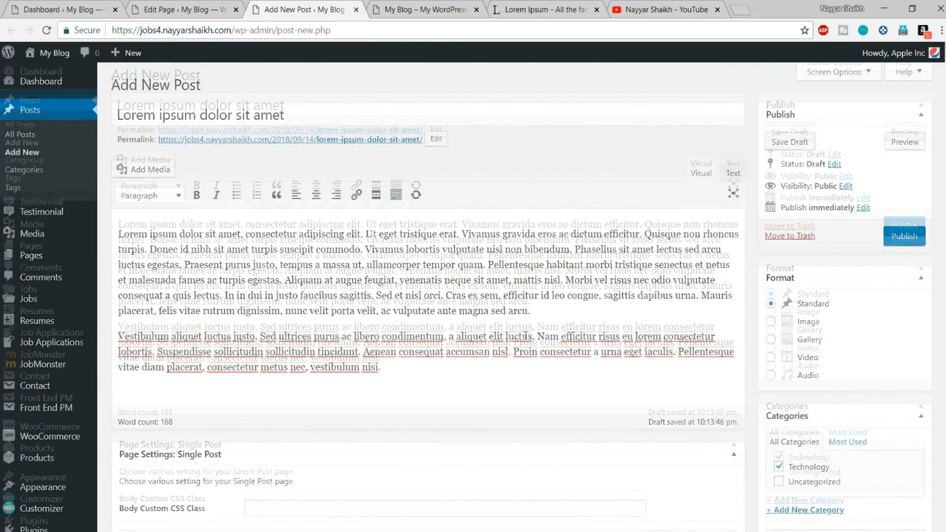
pyautogui.scroll(4, 528, 359)
pyautogui.click(903, 236)
# Open the published post in a new tab, look it over, and return to the editor
pyautogui.rightClick(196, 112)
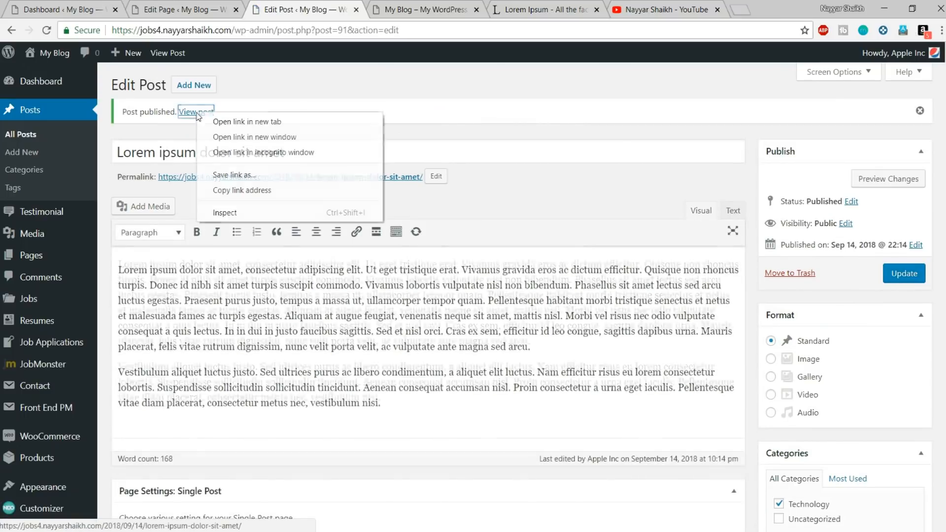
pyautogui.click(212, 123)
pyautogui.click(418, 7)
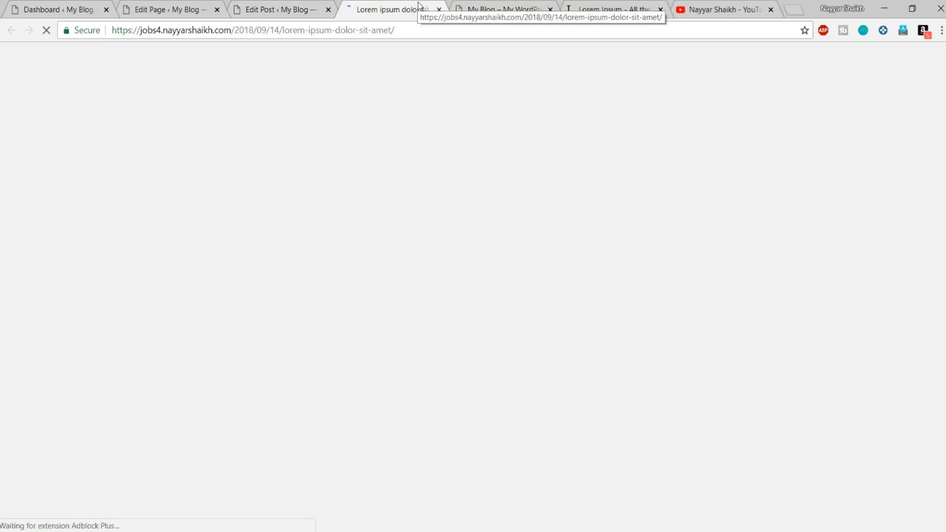
pyautogui.scroll(-15, 511, 306)
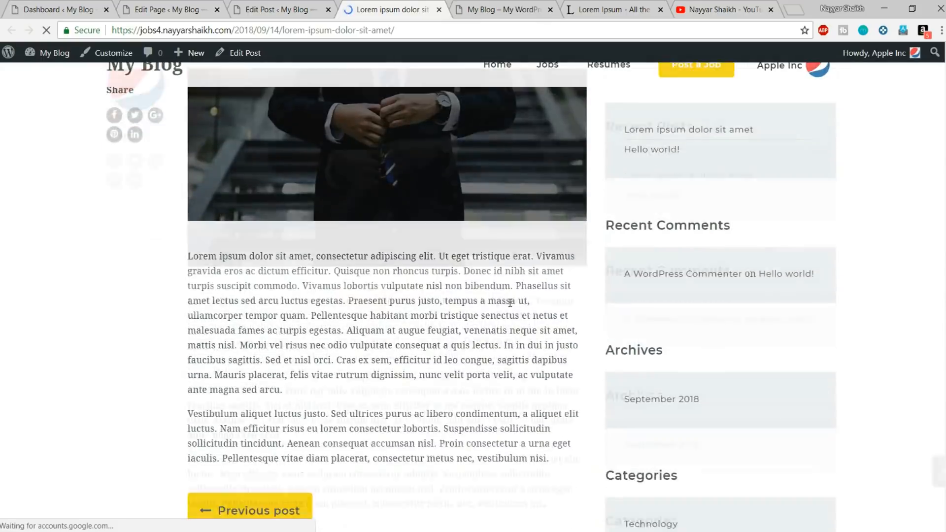
pyautogui.scroll(13, 524, 342)
pyautogui.scroll(3, 523, 343)
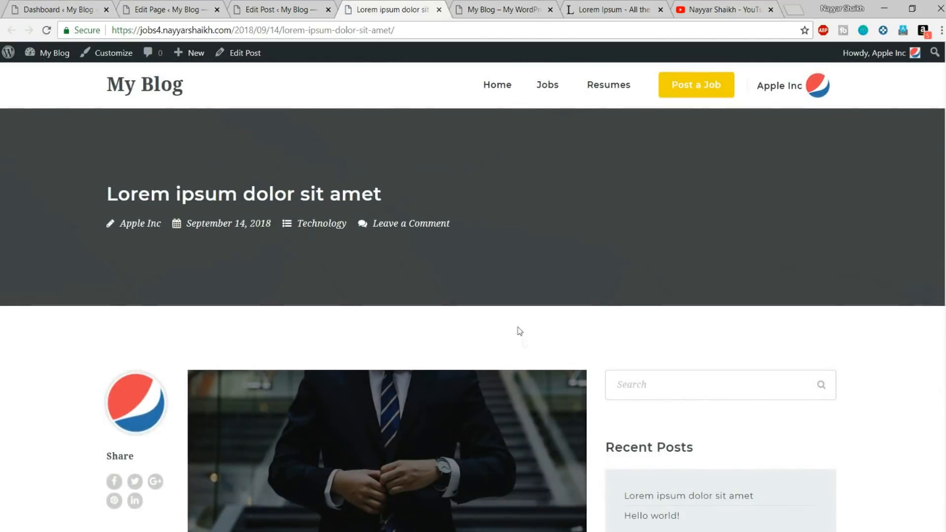
pyautogui.click(275, 9)
pyautogui.scroll(-5, 61, 298)
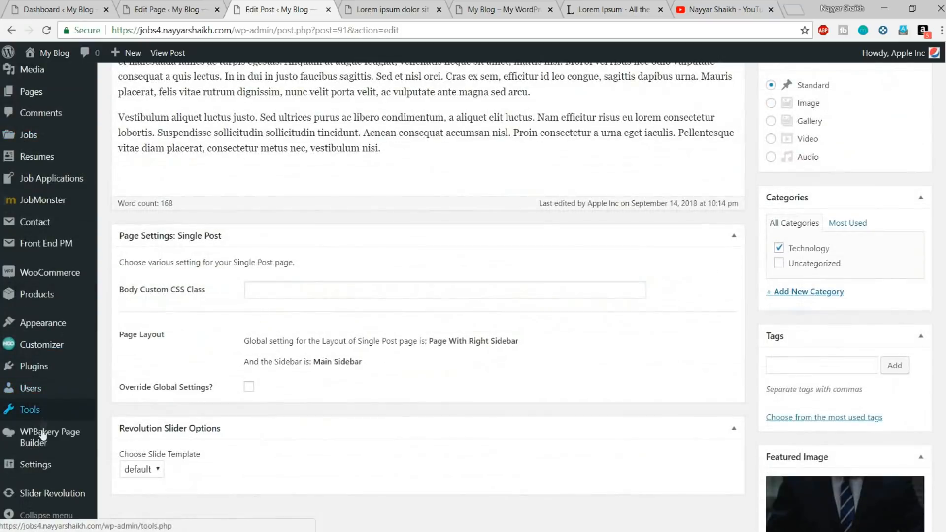
# Switch the permalink structure to Post name and save the change
pyautogui.moveTo(43, 471)
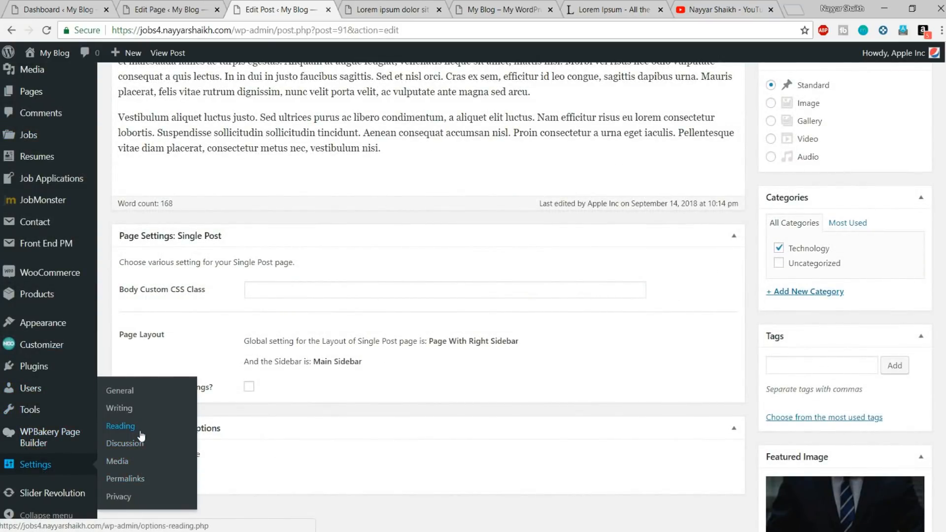
pyautogui.click(141, 481)
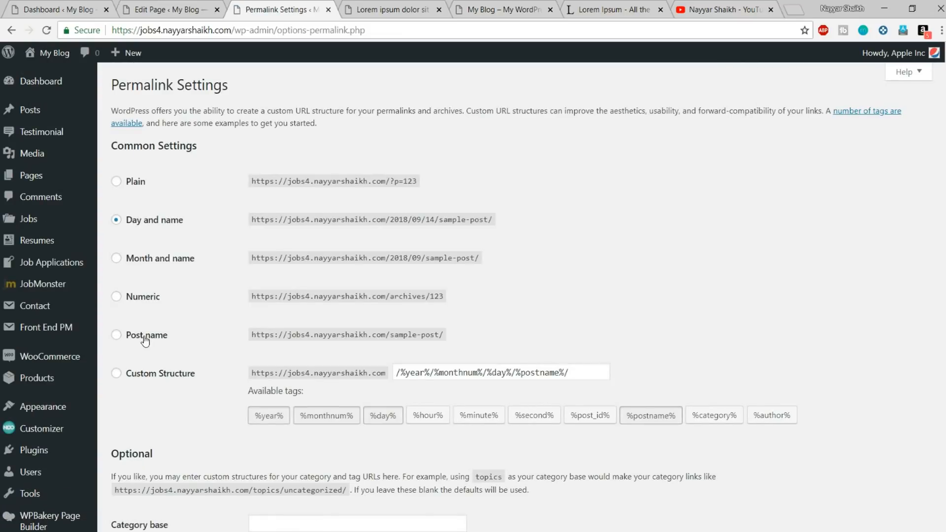
pyautogui.click(157, 339)
pyautogui.scroll(-3, 163, 345)
pyautogui.scroll(-5, 164, 361)
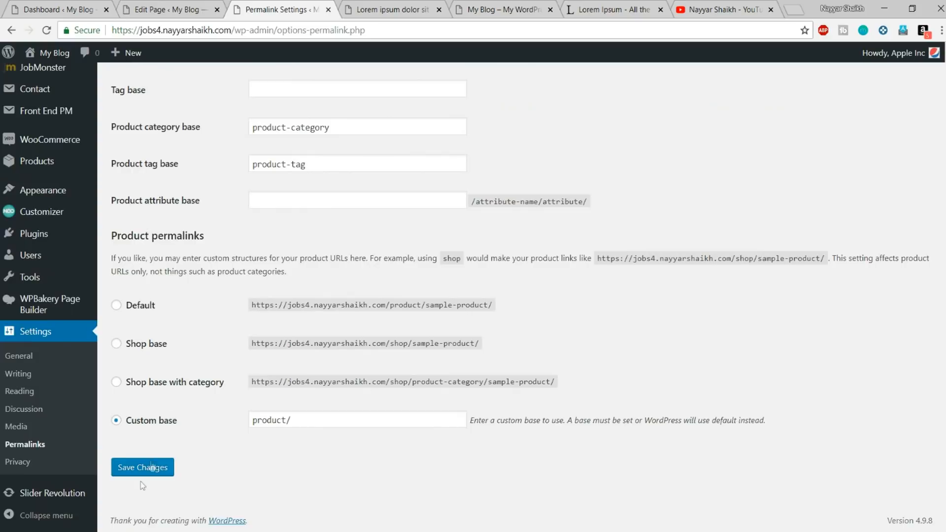
pyautogui.click(143, 467)
# Remove the date from the post's URL so it loads at /lorem-ipsum-dolor-sit-amet/
pyautogui.click(389, 9)
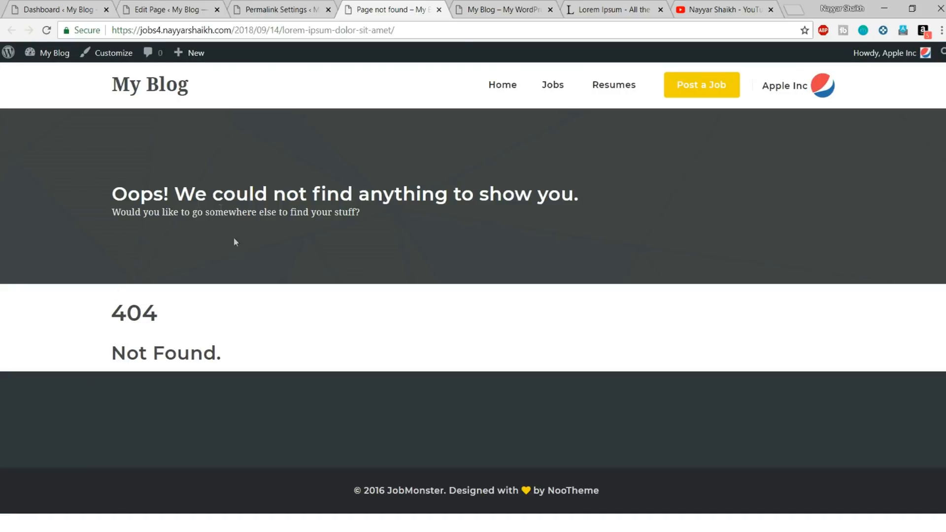
pyautogui.moveTo(107, 357); pyautogui.dragTo(264, 363)
pyautogui.click(264, 363)
pyautogui.moveTo(235, 29); pyautogui.dragTo(279, 30)
pyautogui.press('BackSpace')
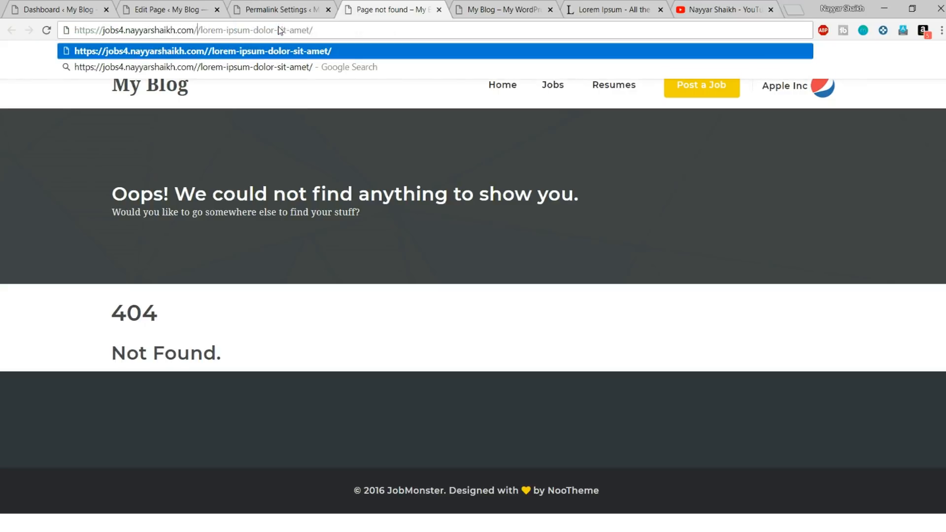
pyautogui.press('Return')
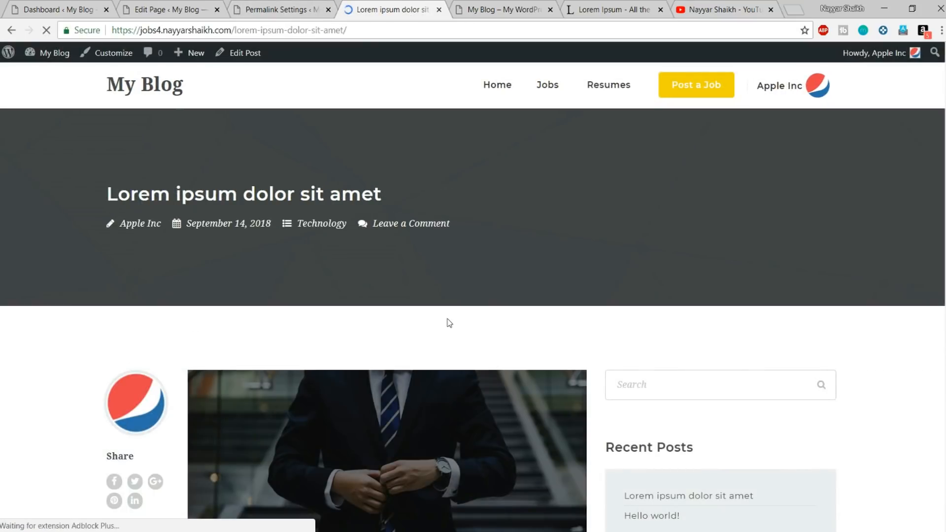
pyautogui.scroll(-5, 447, 323)
pyautogui.scroll(5, 446, 296)
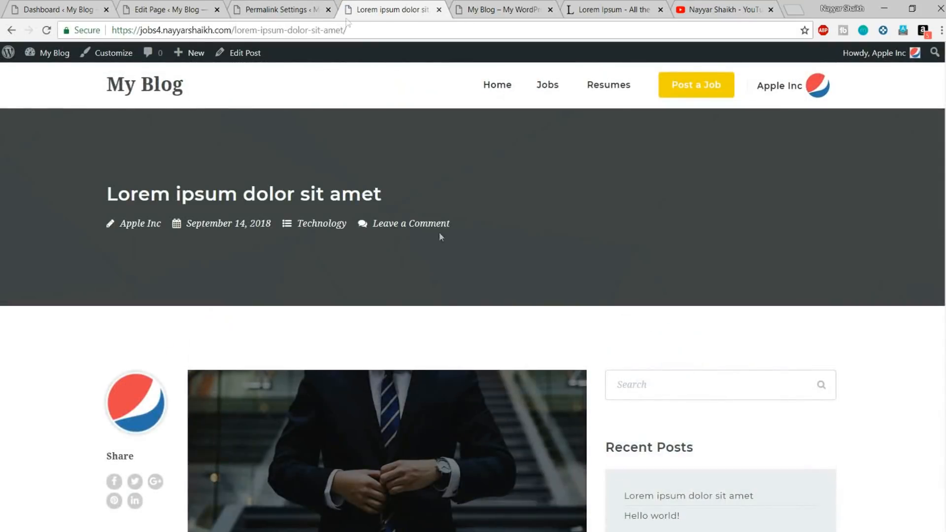
# Close the permalink settings and post tabs, returning to the page builder
pyautogui.click(302, 5)
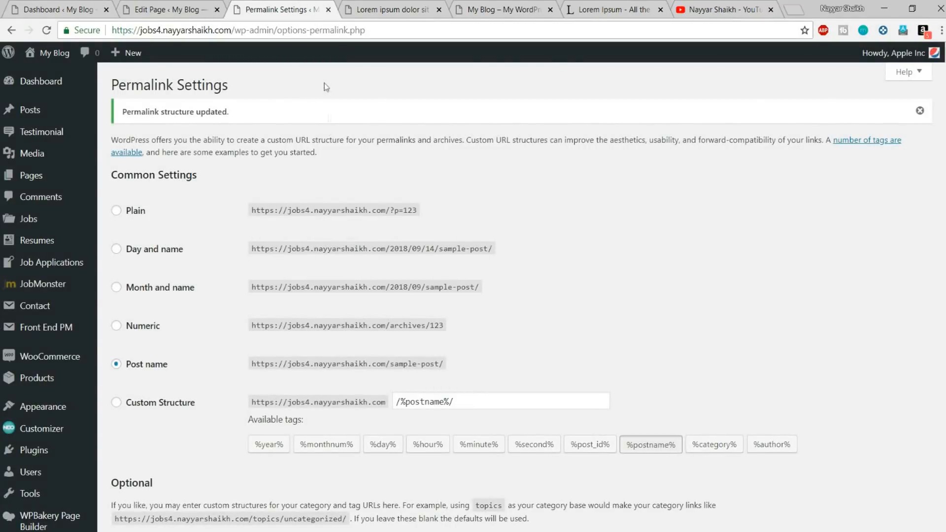
pyautogui.click(328, 9)
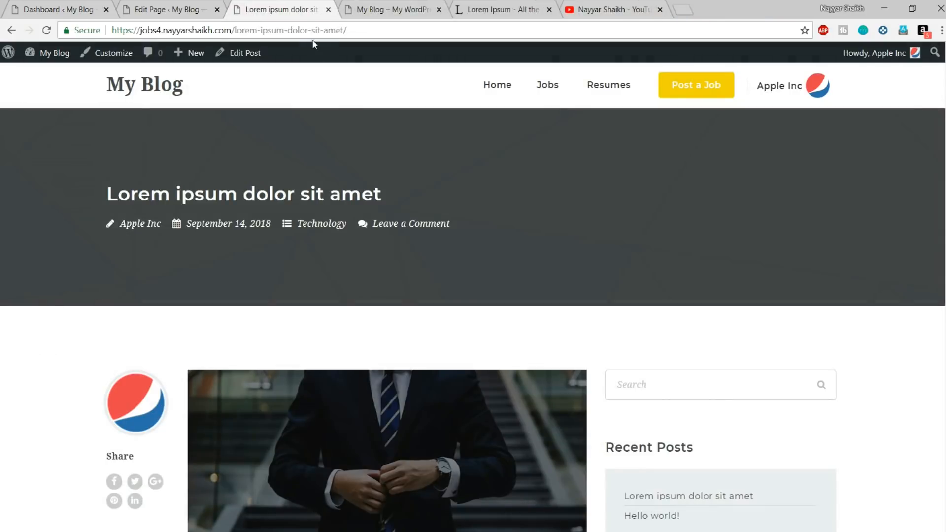
pyautogui.click(328, 9)
pyautogui.click(197, 10)
pyautogui.scroll(-3, 522, 320)
pyautogui.scroll(-10, 525, 338)
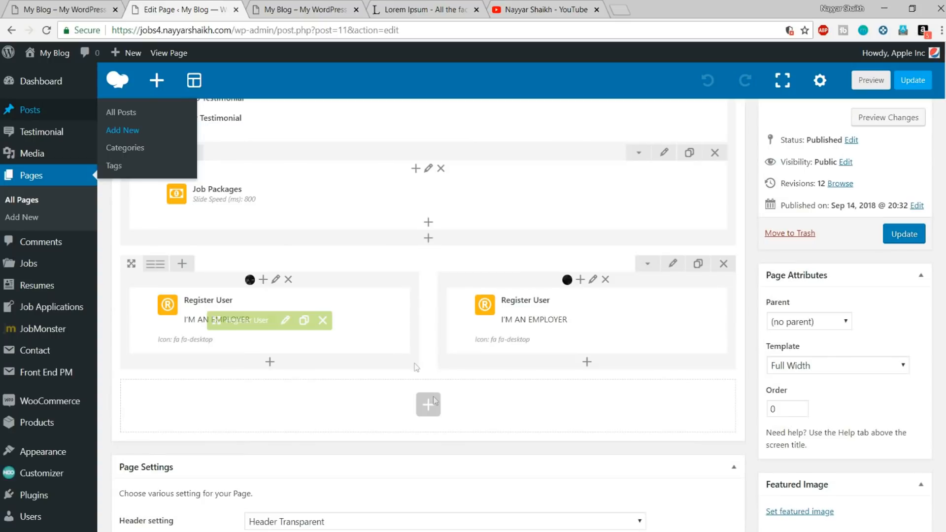
# Add a new row to the page with a nested inner row inside it
pyautogui.click(432, 403)
pyautogui.write('r')
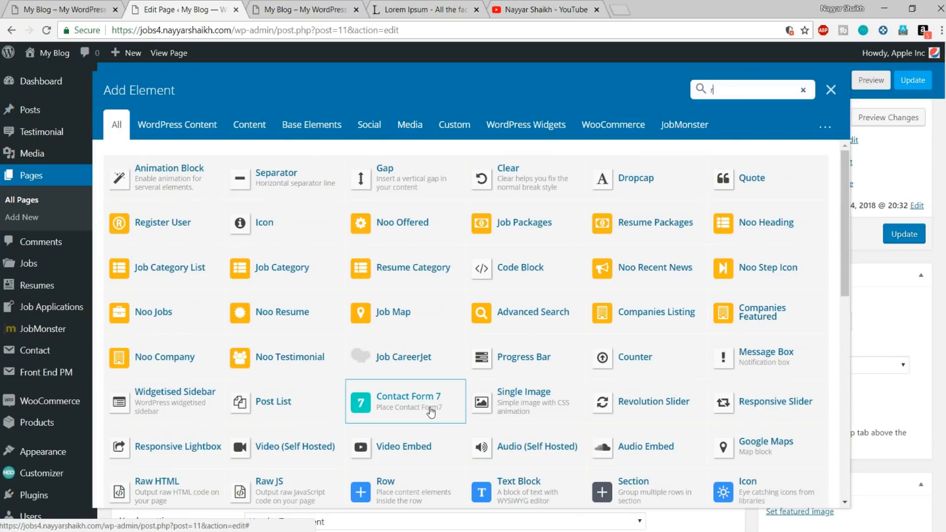
pyautogui.write('ow')
pyautogui.click(144, 173)
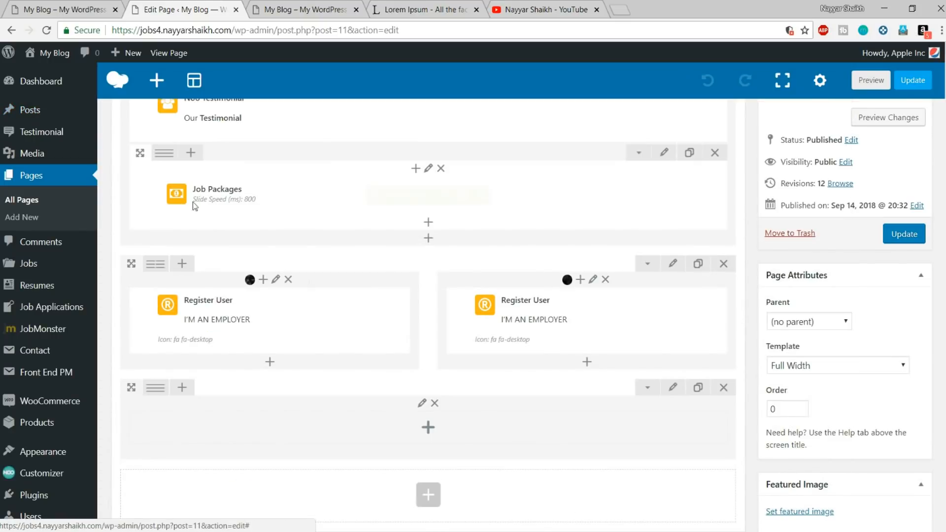
pyautogui.click(428, 426)
pyautogui.write('ro')
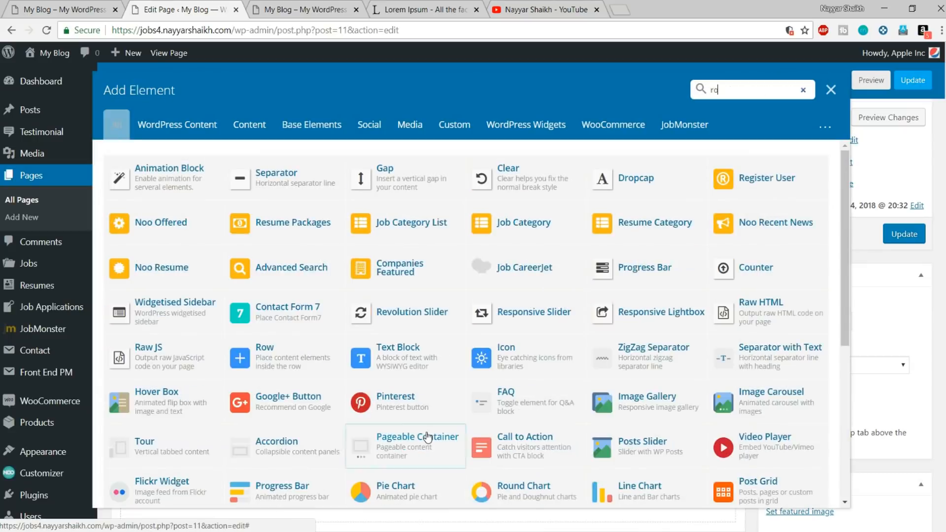
pyautogui.write('w')
pyautogui.click(147, 175)
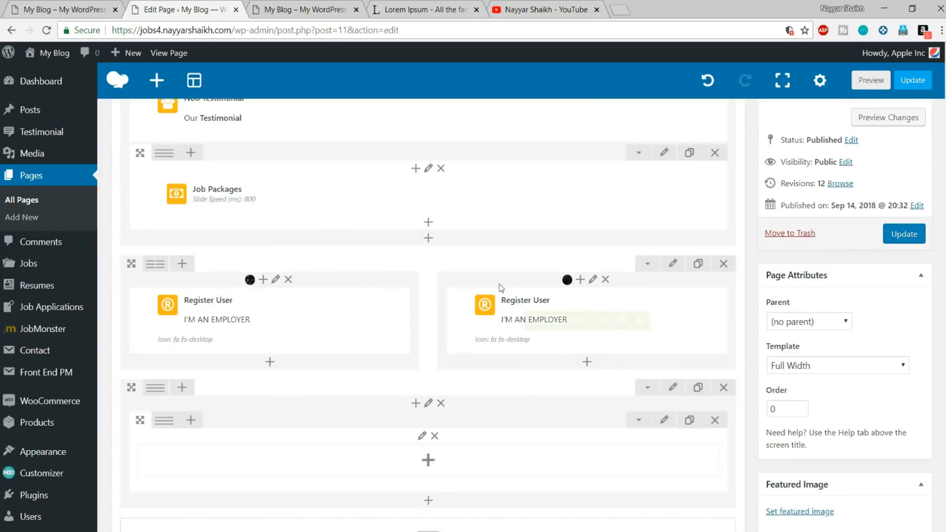
pyautogui.scroll(-4, 501, 288)
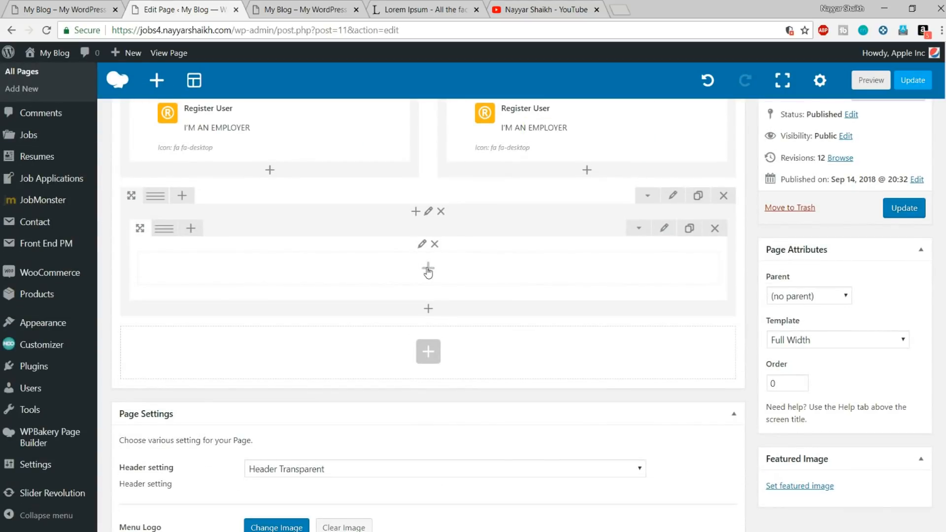
# Reference the live Quick Career Tips section and add a Noo Heading to the inner row
pyautogui.click(75, 8)
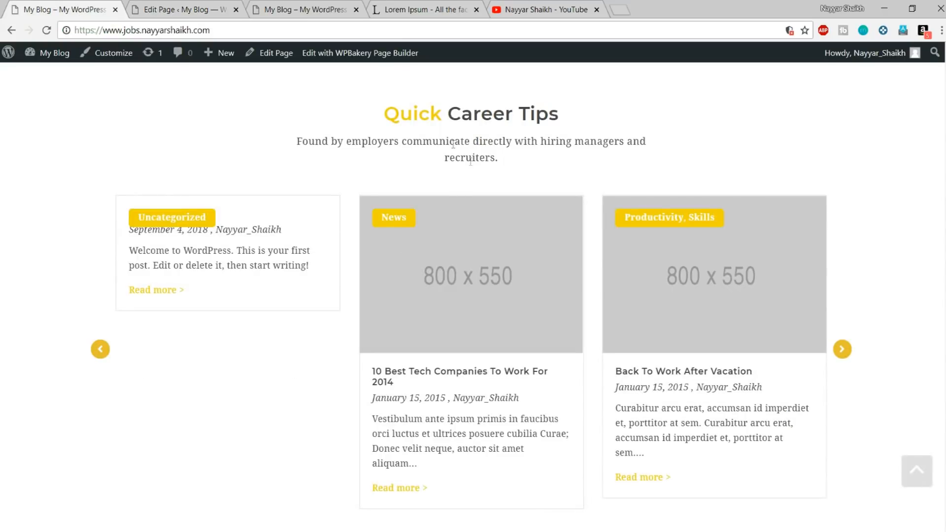
pyautogui.scroll(1, 400, 176)
pyautogui.moveTo(384, 173); pyautogui.dragTo(550, 225)
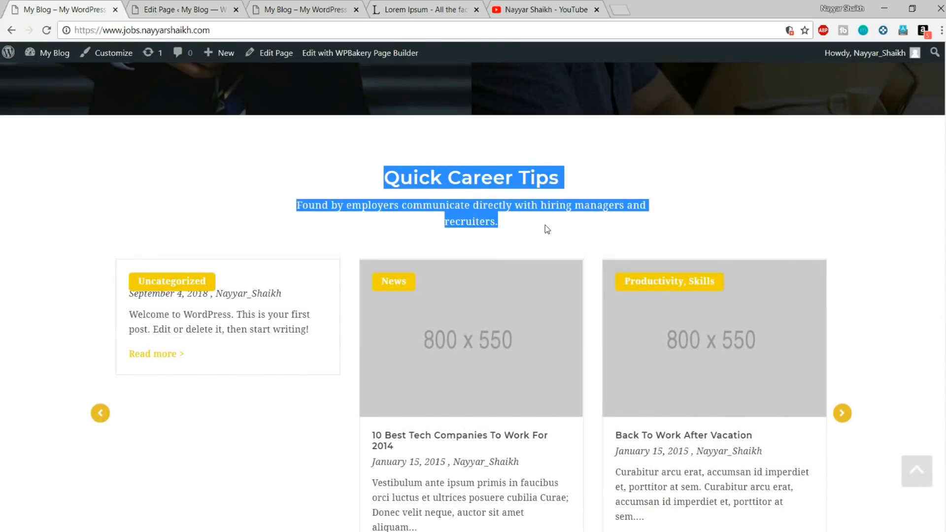
pyautogui.click(182, 9)
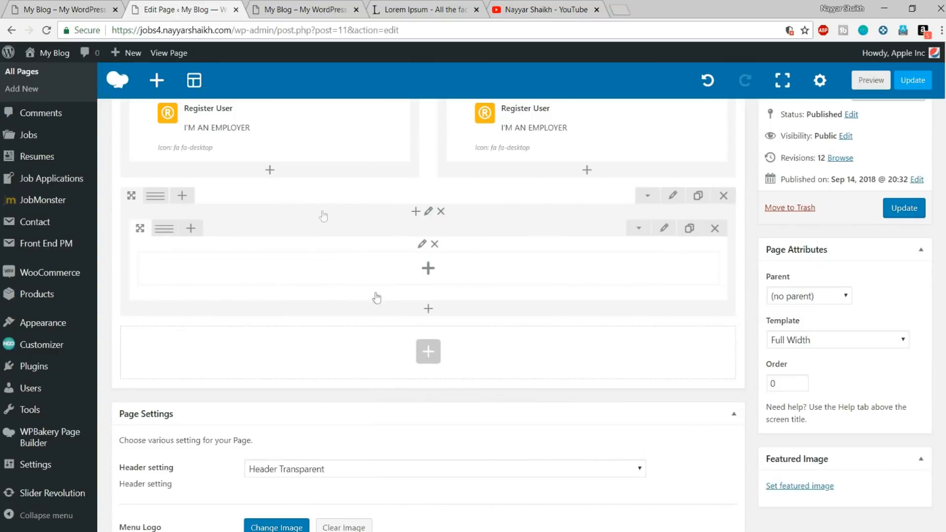
pyautogui.click(419, 270)
pyautogui.write('noo H')
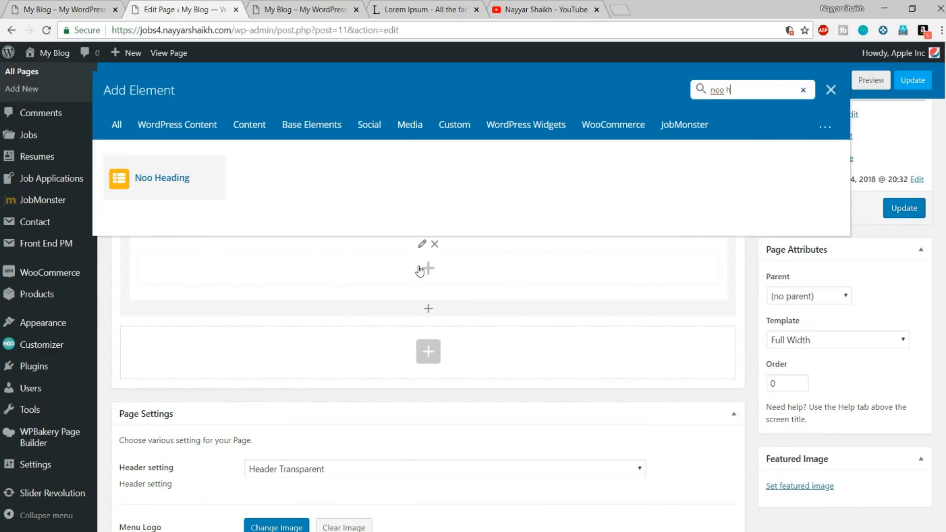
pyautogui.click(165, 183)
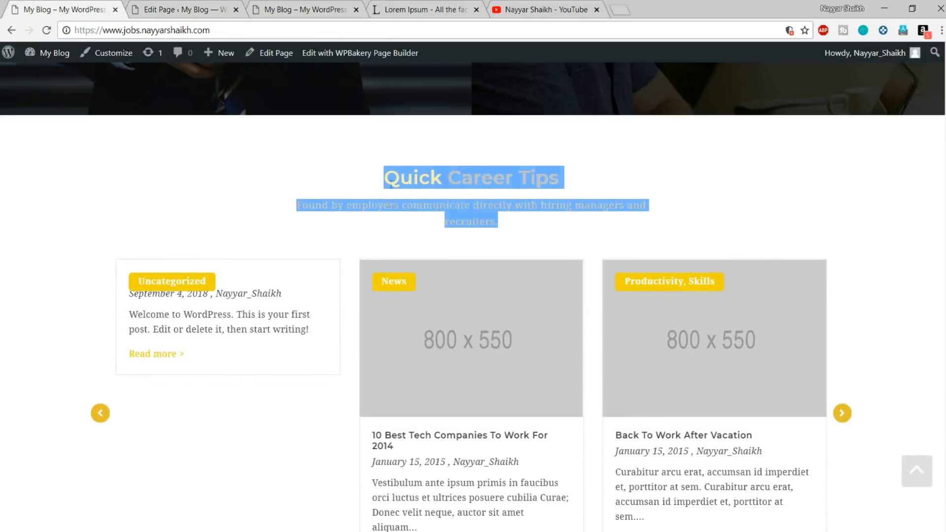
# Set the Noo Heading title to 'Quick Career Tips'
pyautogui.moveTo(384, 178); pyautogui.dragTo(560, 180)
pyautogui.hotkey('ctrl', 'c')
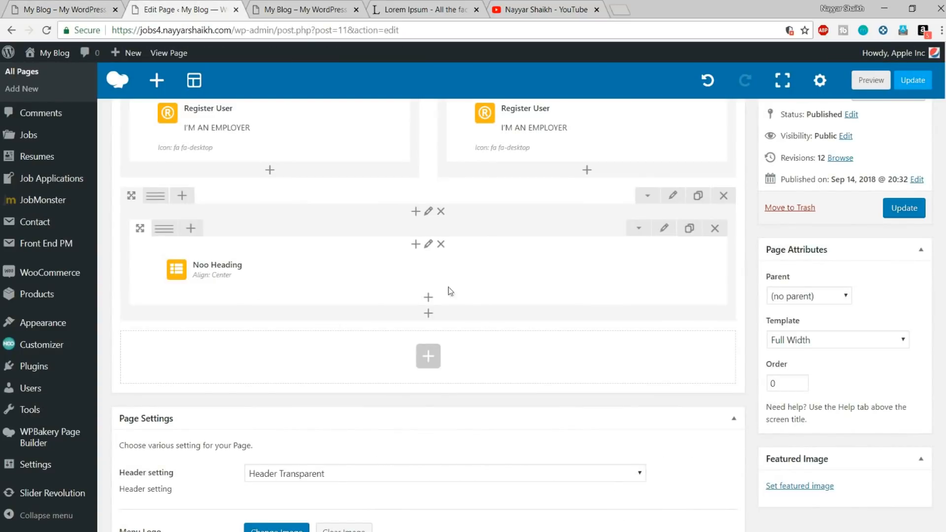
pyautogui.click(443, 272)
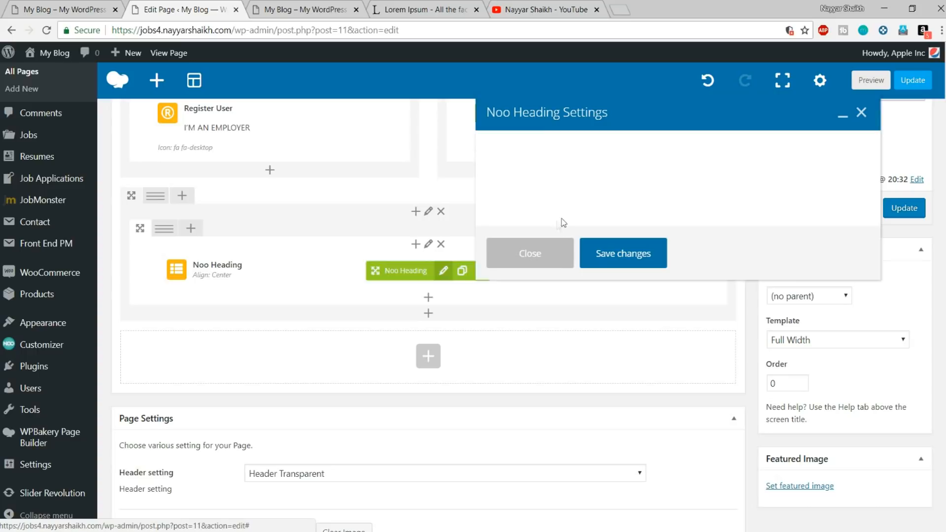
pyautogui.click(549, 169)
pyautogui.hotkey('ctrl', 'v')
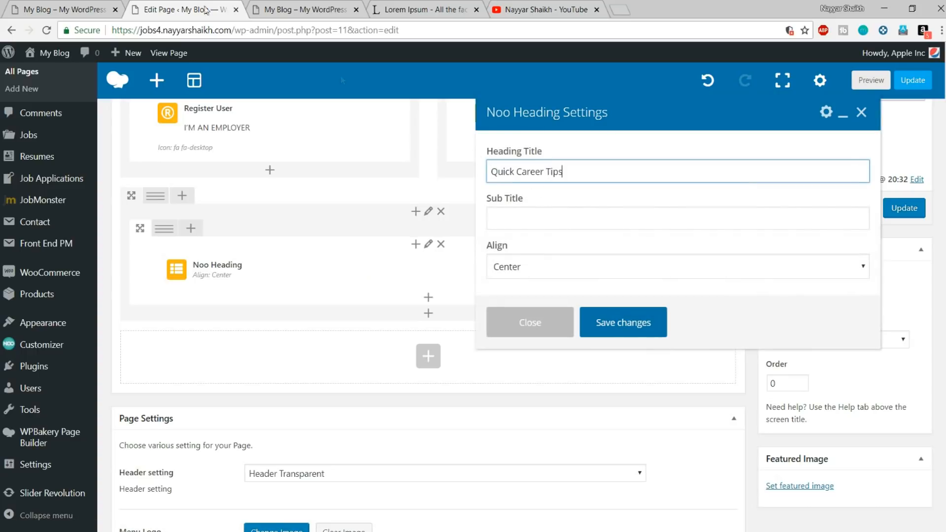
# Copy the hiring-managers sentence from the live page into the sub title and save
pyautogui.click(19, 6)
pyautogui.tripleClick(436, 206)
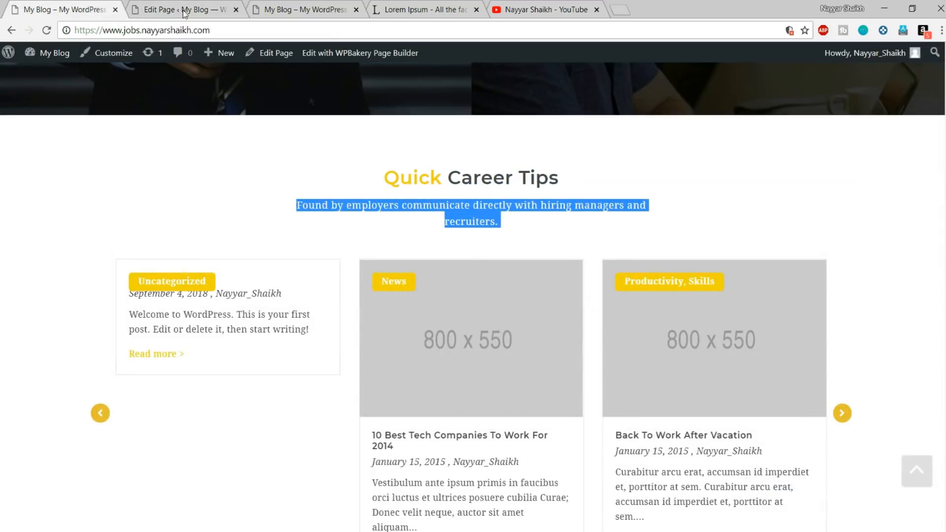
pyautogui.click(185, 10)
pyautogui.click(521, 226)
pyautogui.write('Found by employers communicate directly with hiring managers and recruiters.')
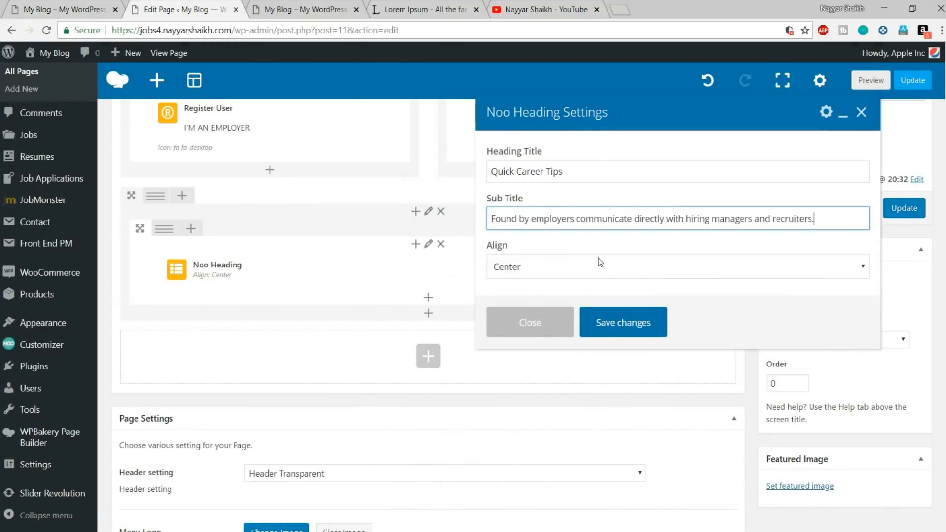
pyautogui.scroll(-3, 597, 261)
pyautogui.click(631, 323)
# Preview the heading on the live site and return to add another element below it
pyautogui.scroll(3, 602, 345)
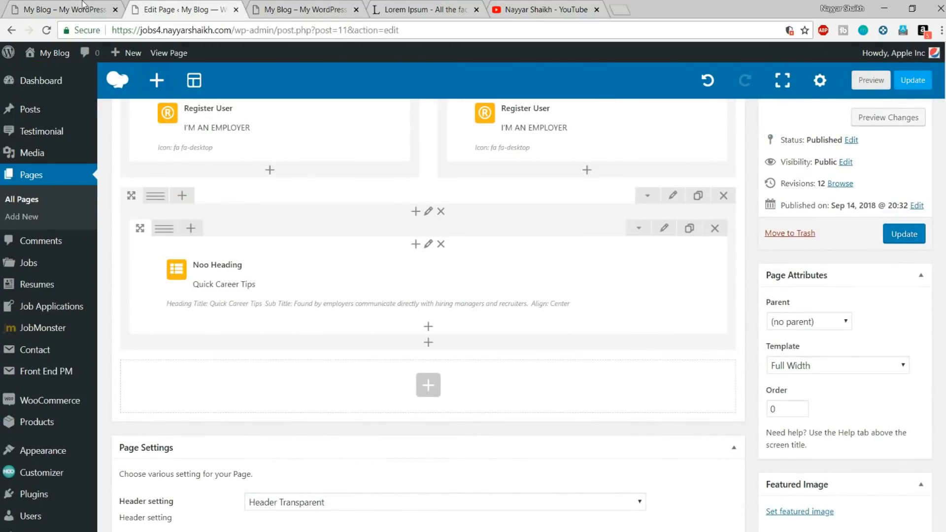
pyautogui.click(64, 9)
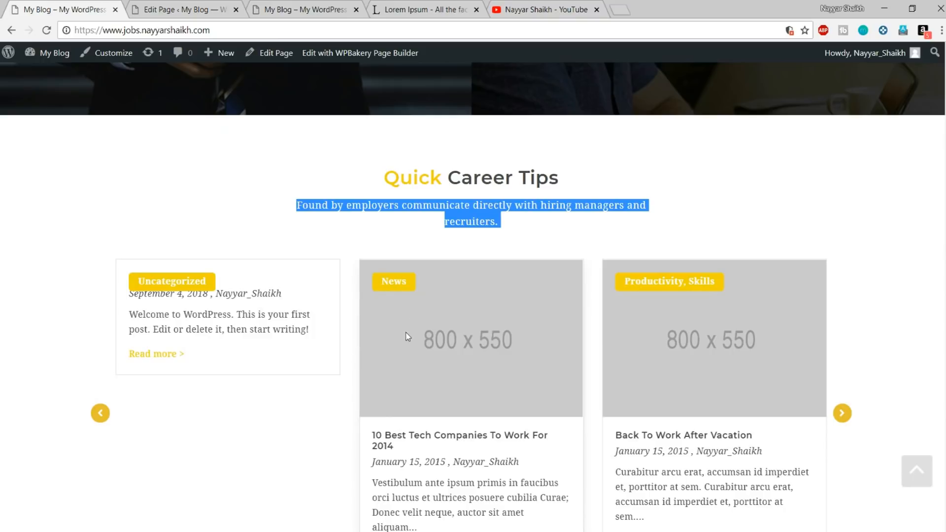
pyautogui.click(183, 7)
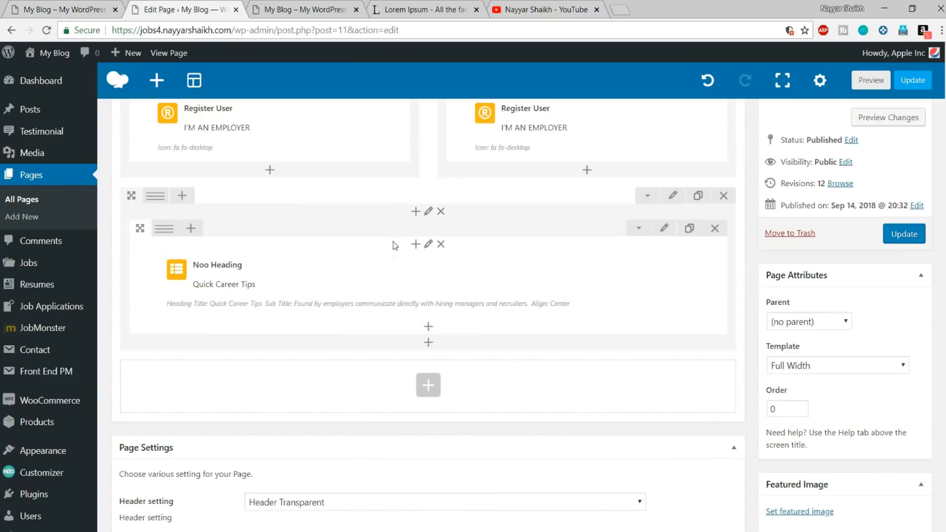
pyautogui.click(428, 343)
# Add a Noo Recent News element and set its style to Slider
pyautogui.write('noo re')
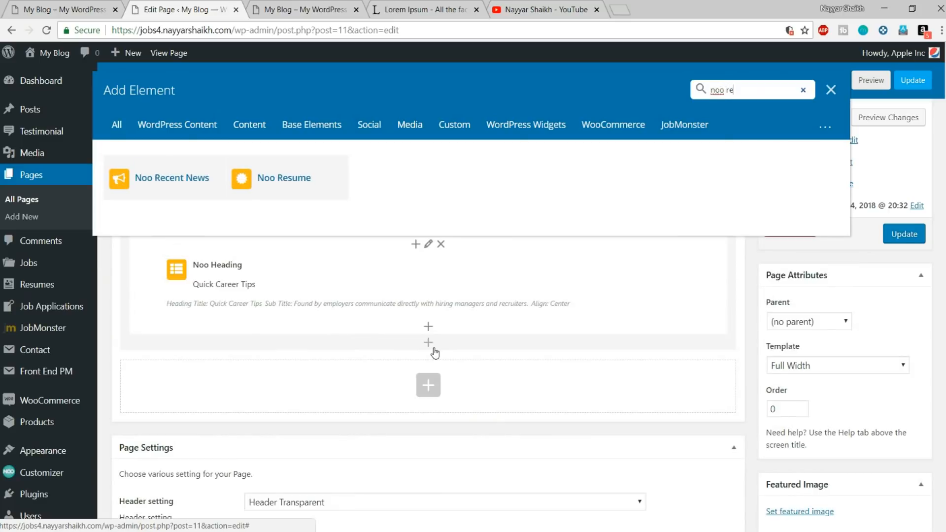
pyautogui.click(186, 179)
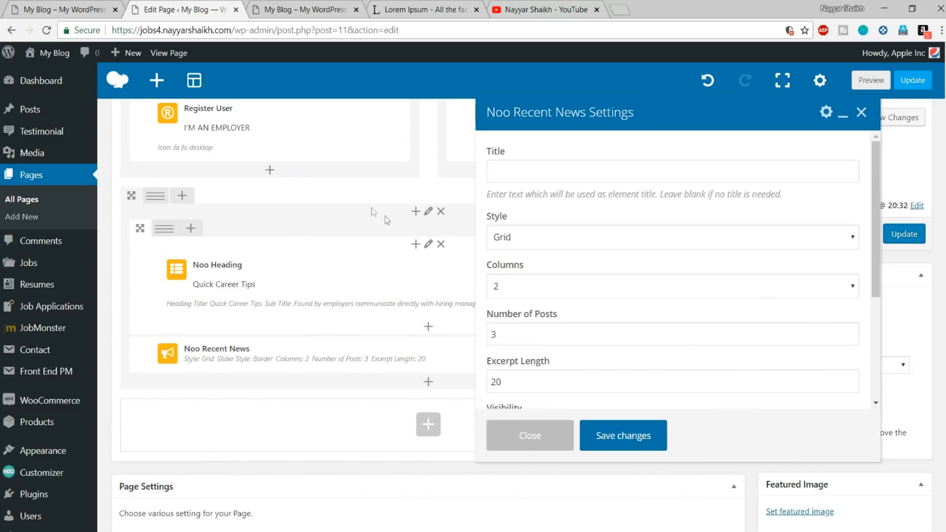
pyautogui.click(64, 9)
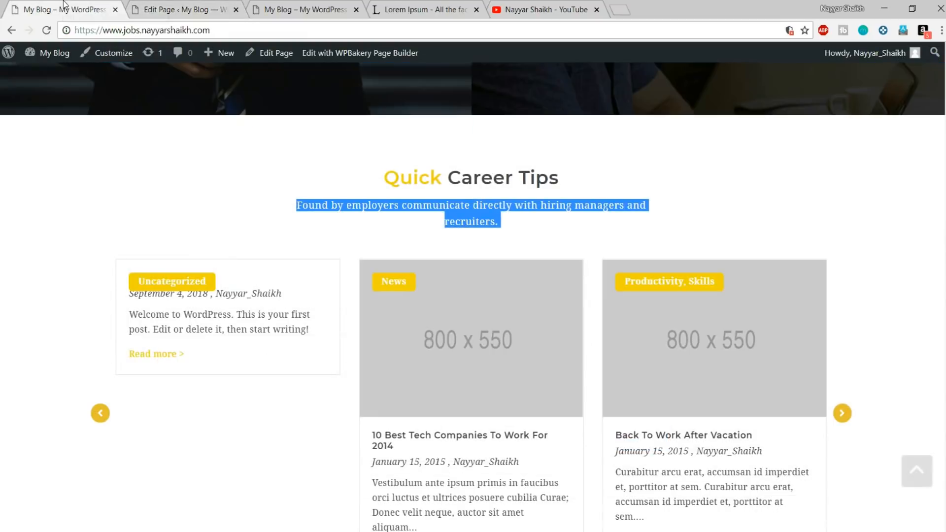
pyautogui.click(182, 10)
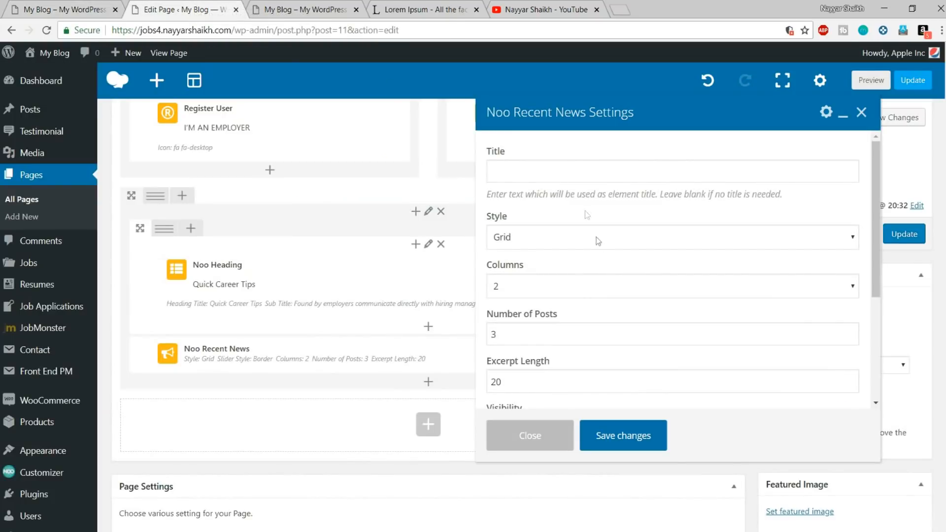
pyautogui.click(541, 237)
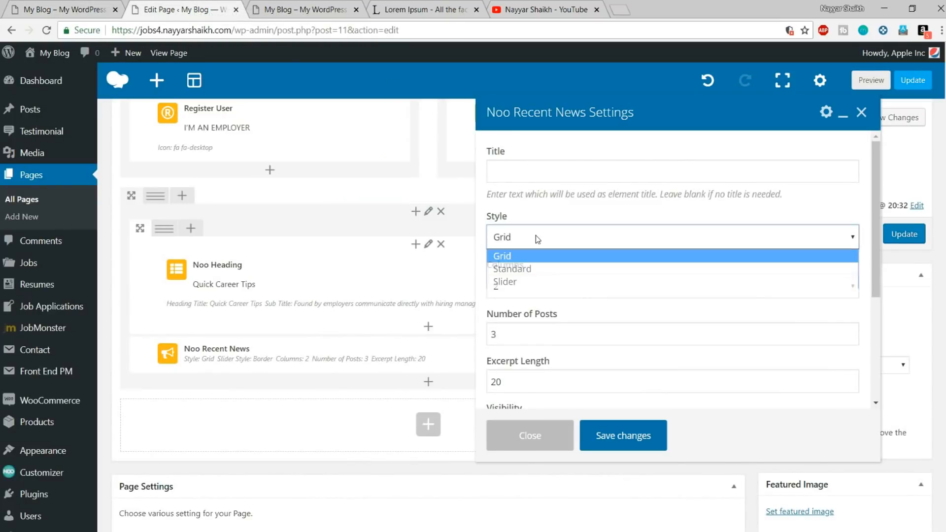
pyautogui.click(540, 281)
# Set the news slider to 3 columns, matching the live carousel
pyautogui.scroll(-2, 608, 321)
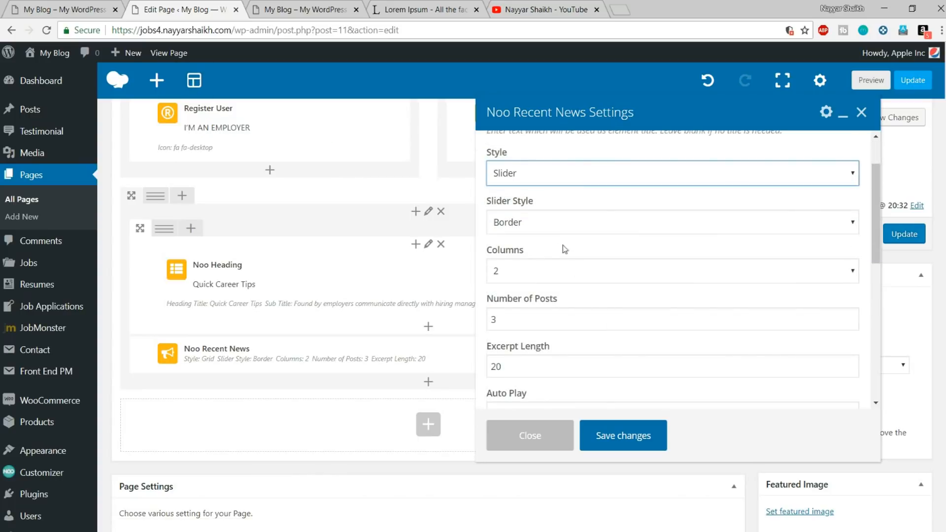
pyautogui.click(556, 268)
pyautogui.click(515, 302)
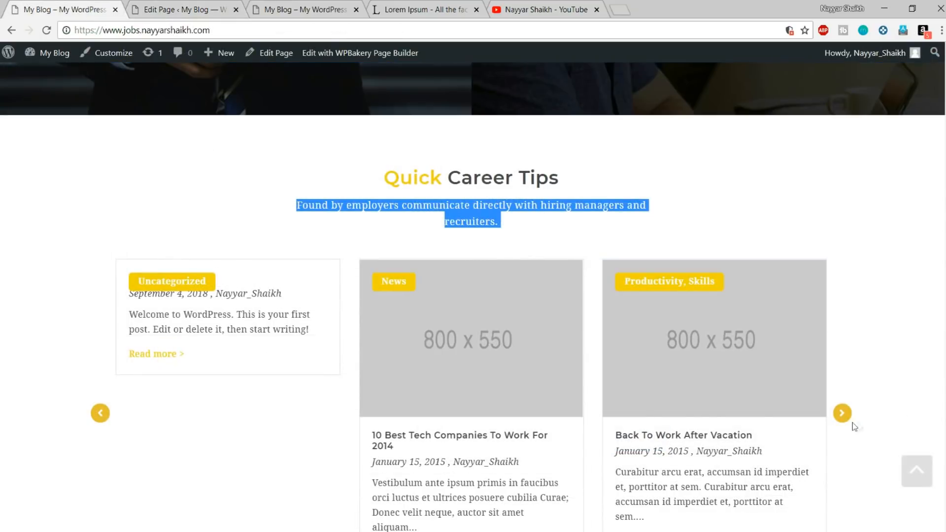
pyautogui.click(841, 413)
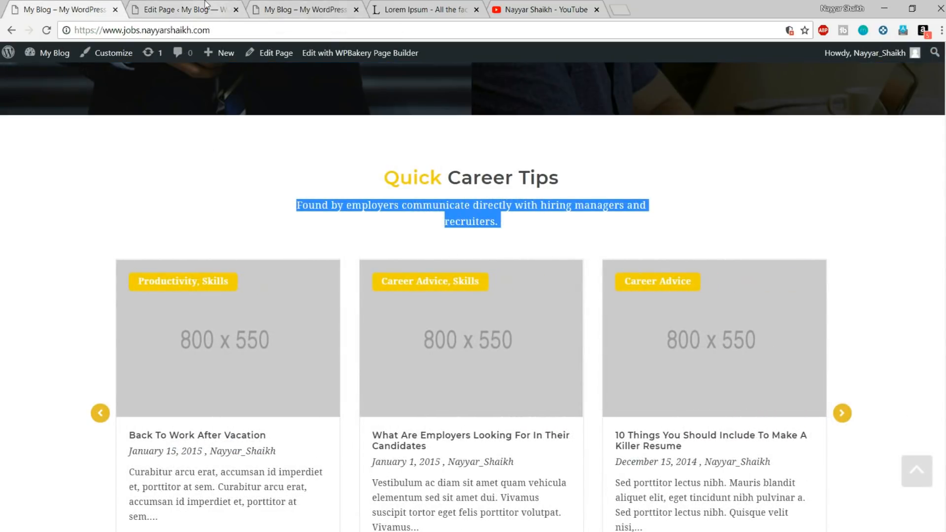
pyautogui.click(188, 10)
# Set the Number of Posts to 12
pyautogui.scroll(-2, 657, 282)
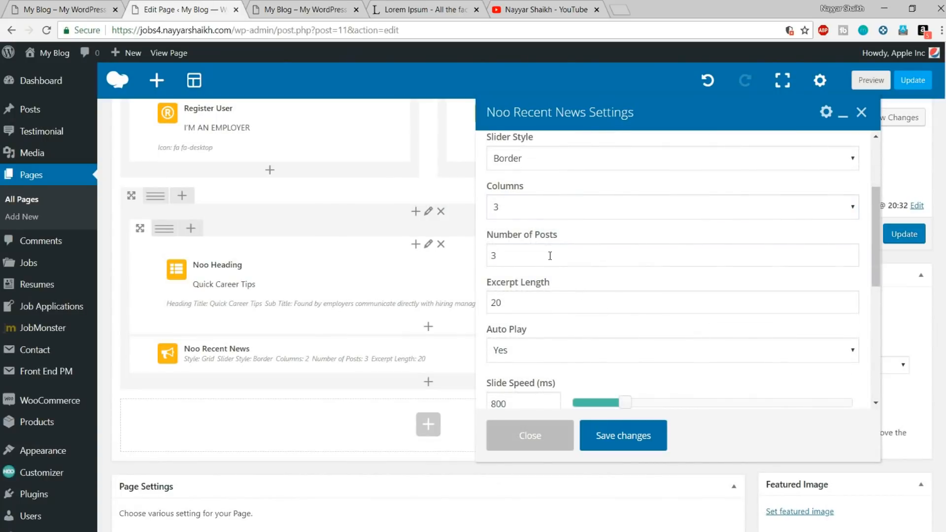
pyautogui.doubleClick(551, 254)
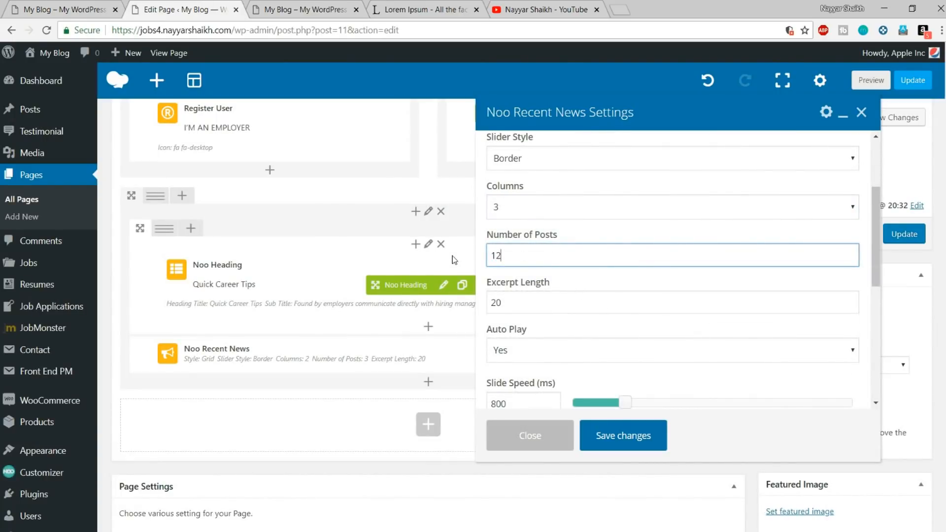
pyautogui.scroll(-6, 718, 266)
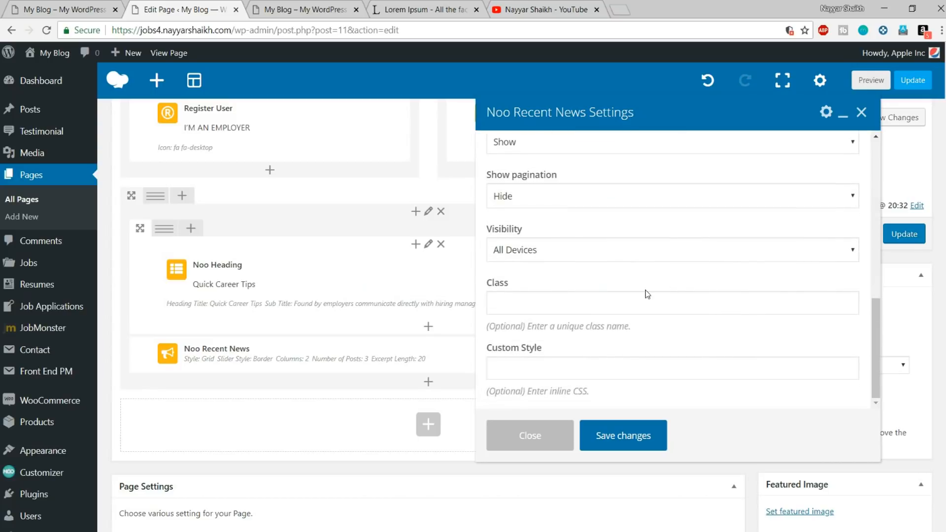
pyautogui.scroll(2, 646, 294)
pyautogui.scroll(4, 622, 271)
# Turn Auto Play off and save the Recent News settings
pyautogui.click(542, 232)
pyautogui.click(537, 265)
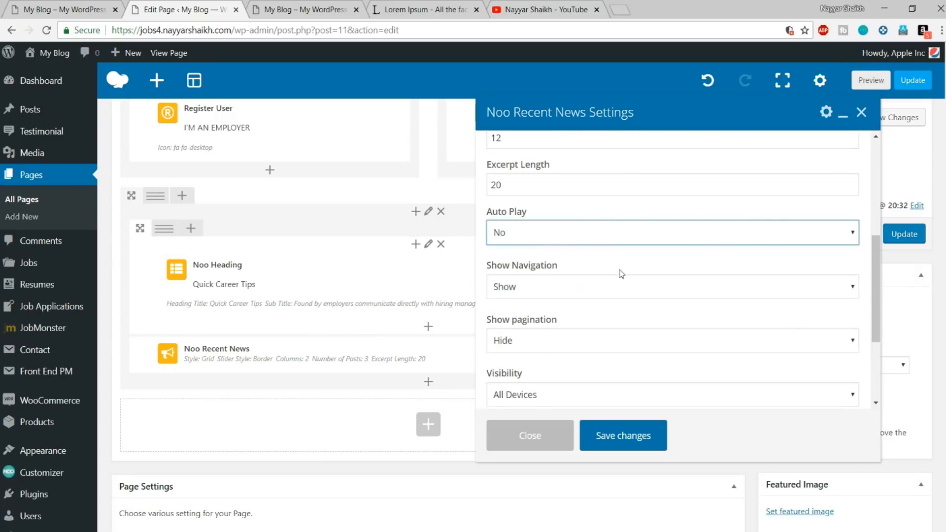
pyautogui.click(57, 4)
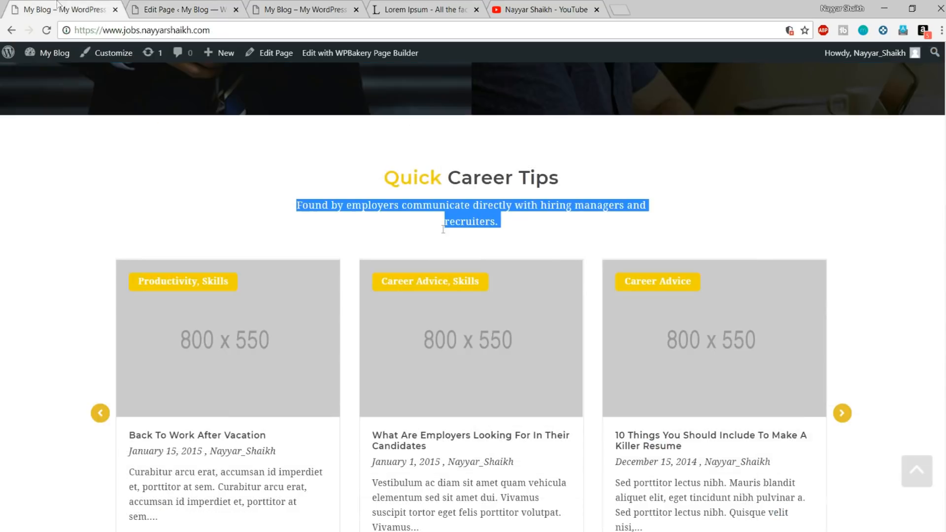
pyautogui.click(842, 414)
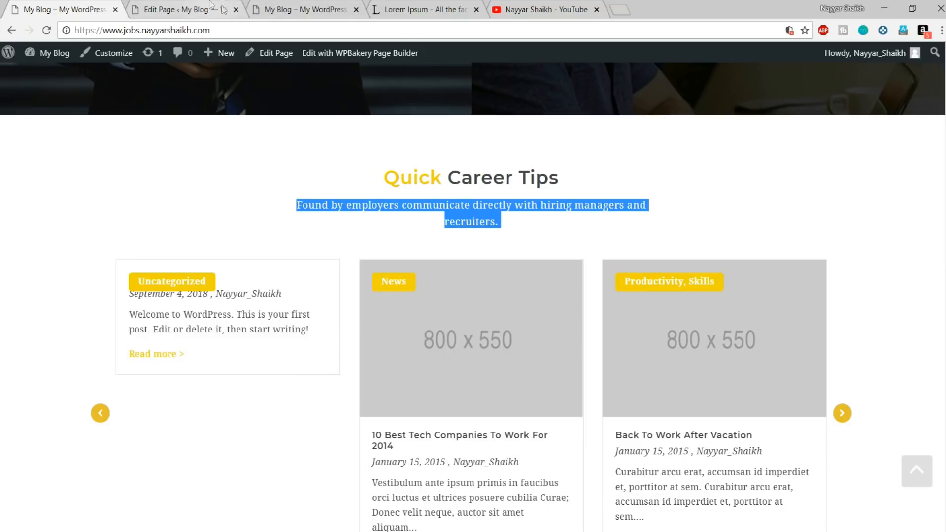
pyautogui.click(210, 5)
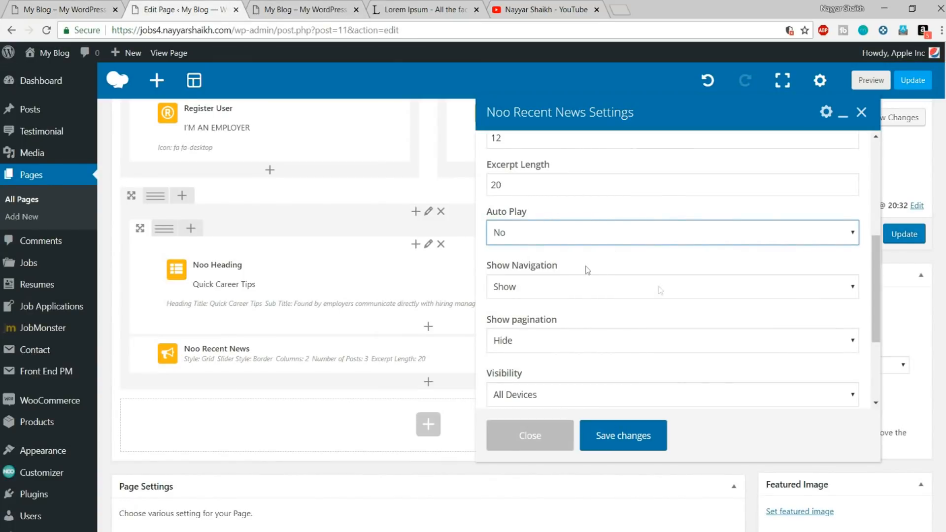
pyautogui.click(623, 433)
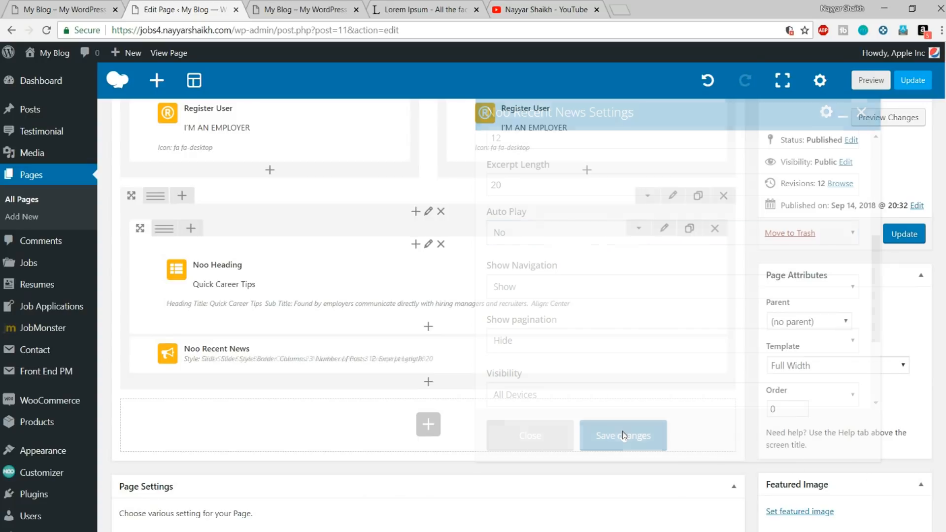
# Give the inner row a 30px bottom margin and update the page
pyautogui.click(672, 195)
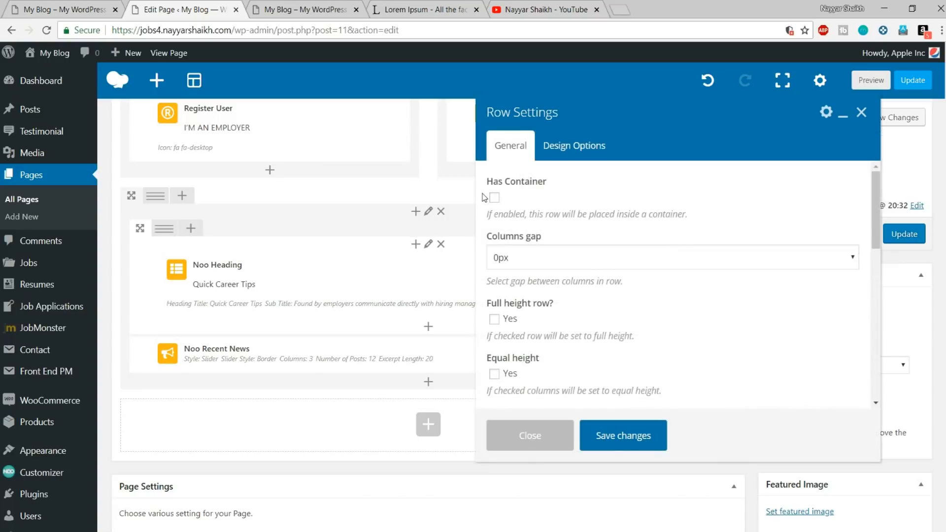
pyautogui.click(581, 146)
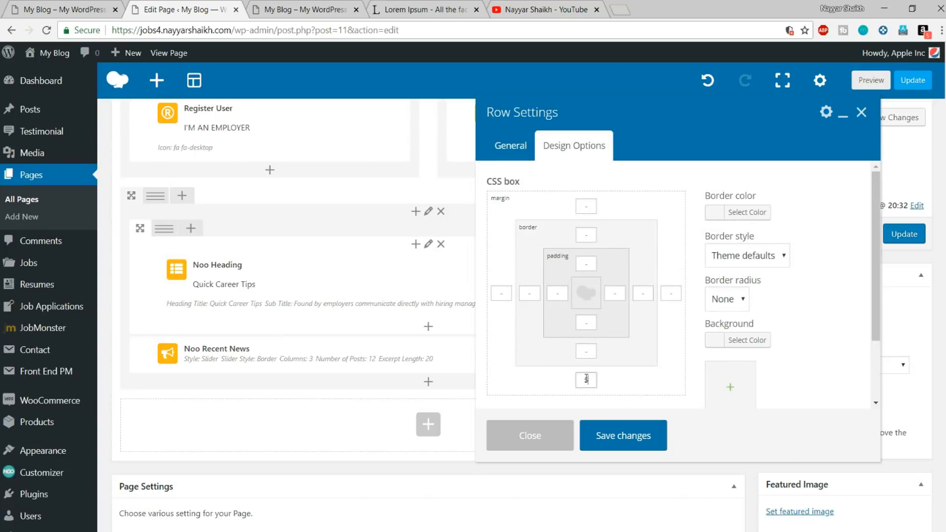
pyautogui.click(613, 434)
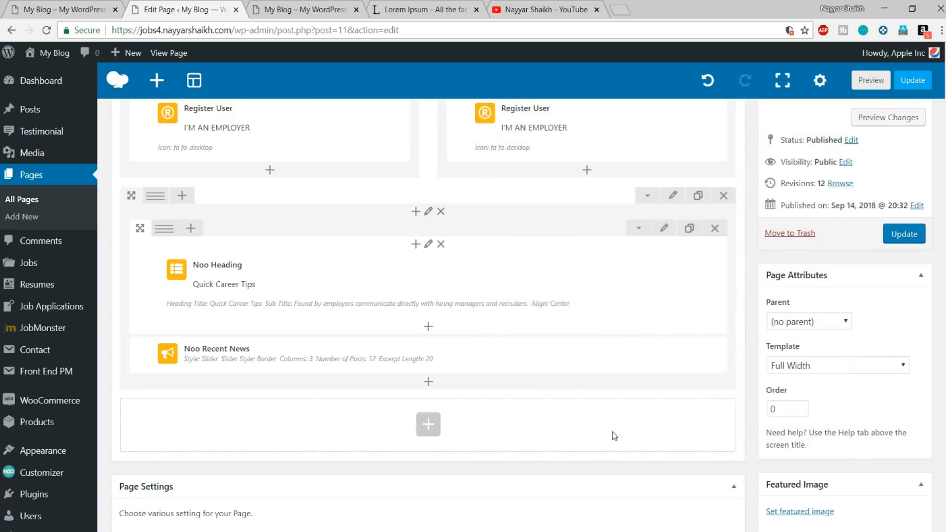
pyautogui.click(664, 228)
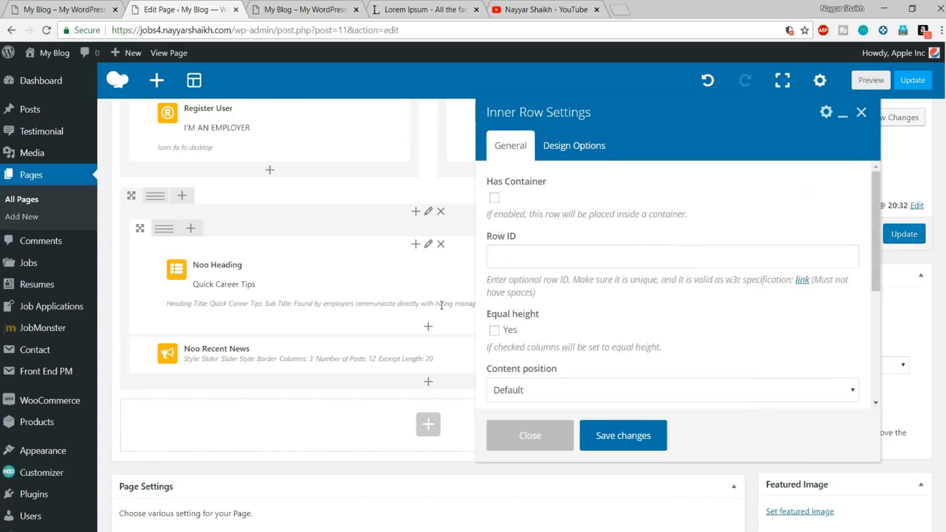
pyautogui.click(599, 146)
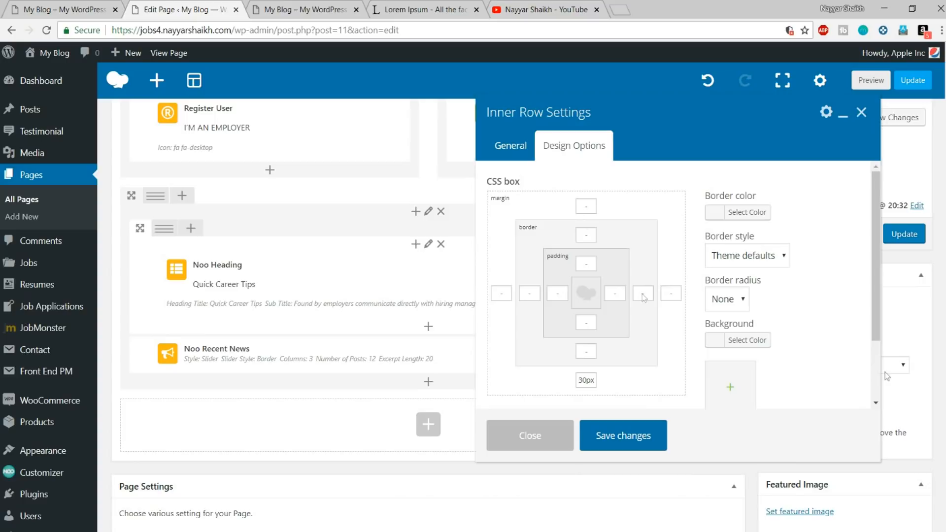
pyautogui.click(637, 449)
pyautogui.click(904, 236)
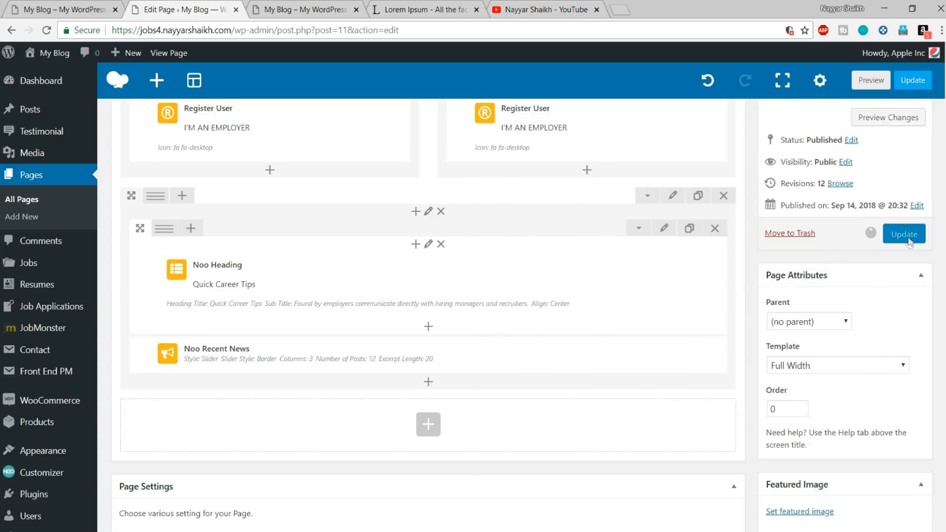
# After checking the live site, give the inner row a 7% top margin and update
pyautogui.click(255, 7)
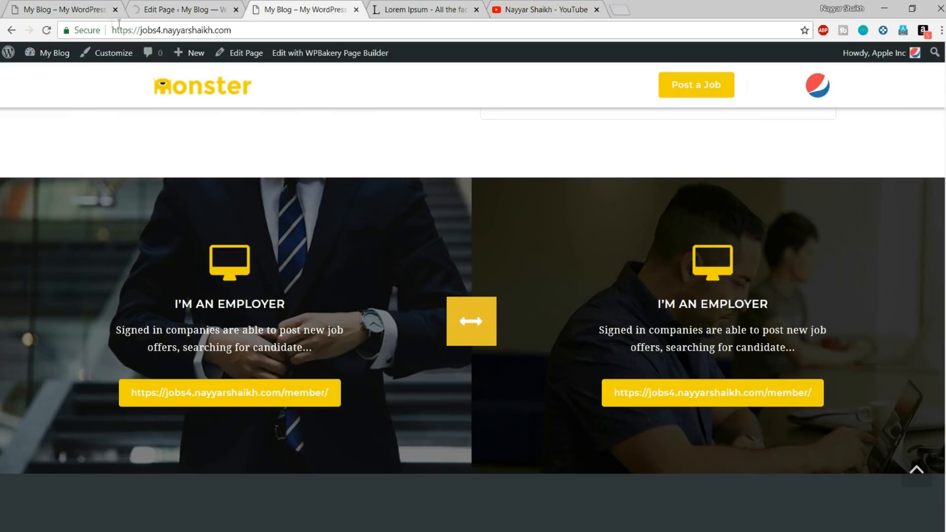
pyautogui.click(47, 30)
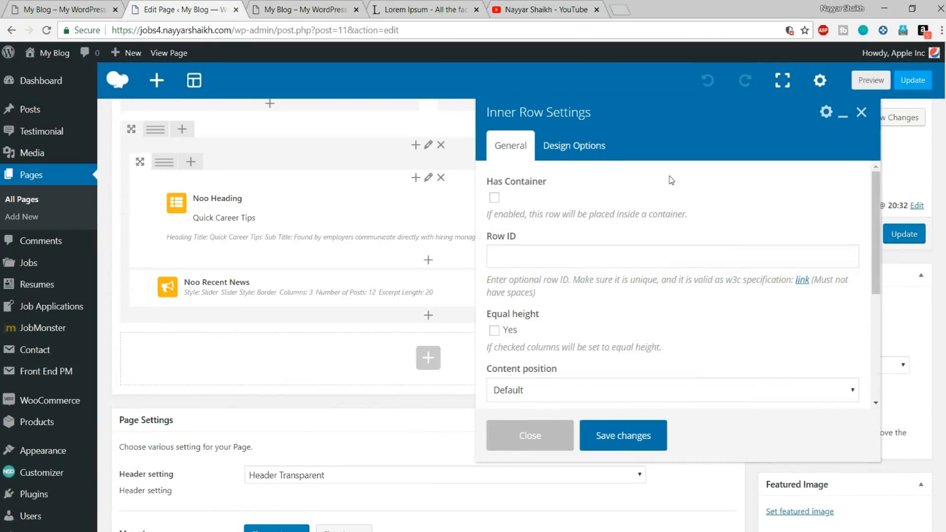
pyautogui.click(582, 156)
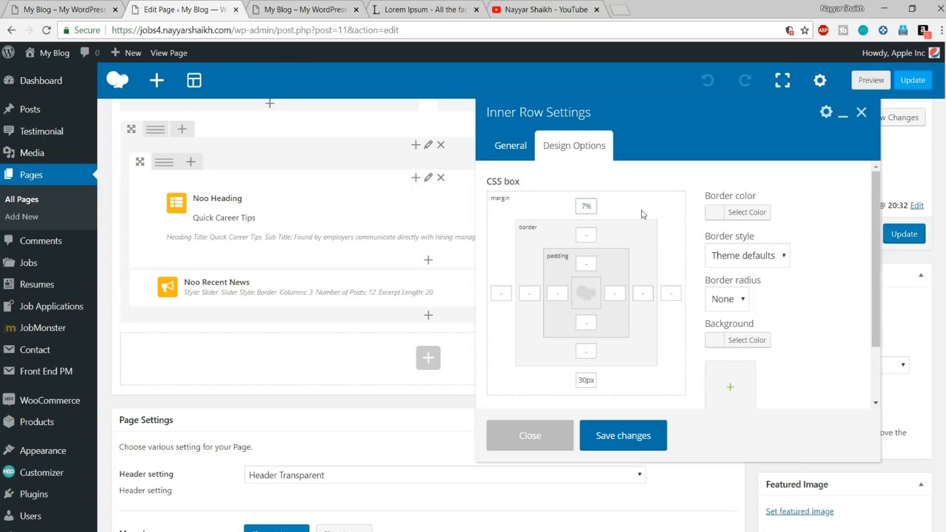
pyautogui.click(623, 434)
pyautogui.click(904, 234)
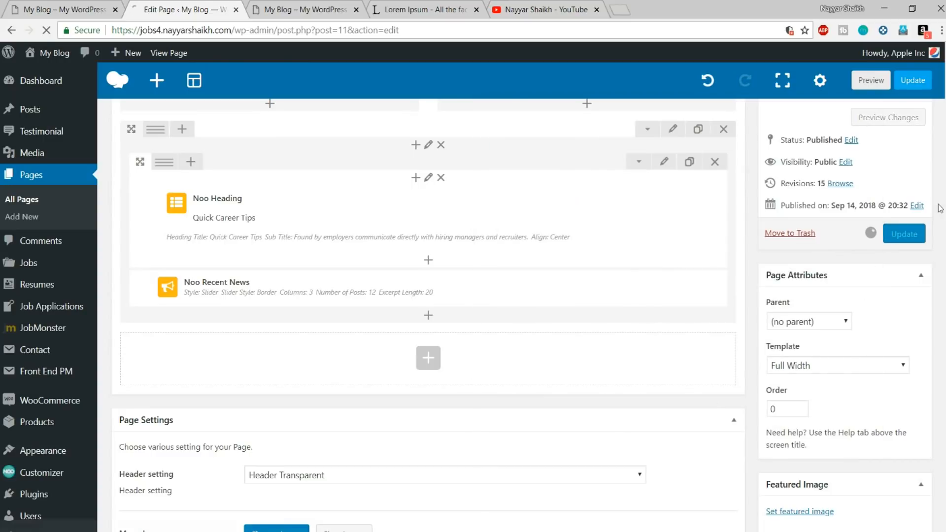
# Review Quick Career Tips and the reference JobMonster footer live, then return to the builder's end
pyautogui.click(314, 6)
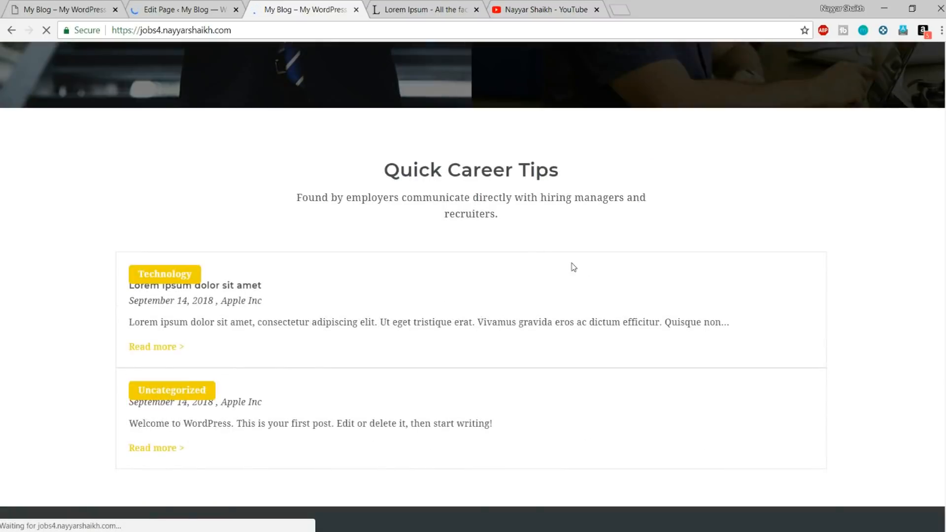
pyautogui.scroll(-5, 524, 316)
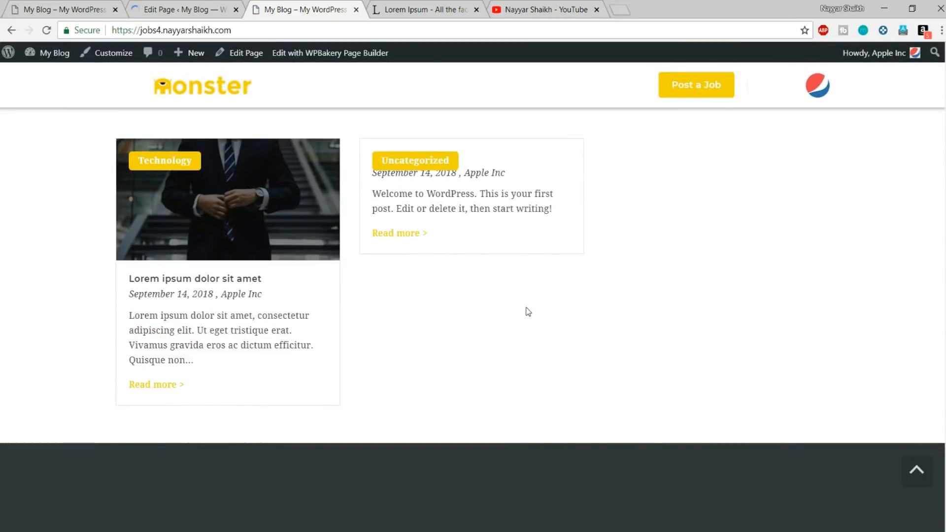
pyautogui.click(75, 9)
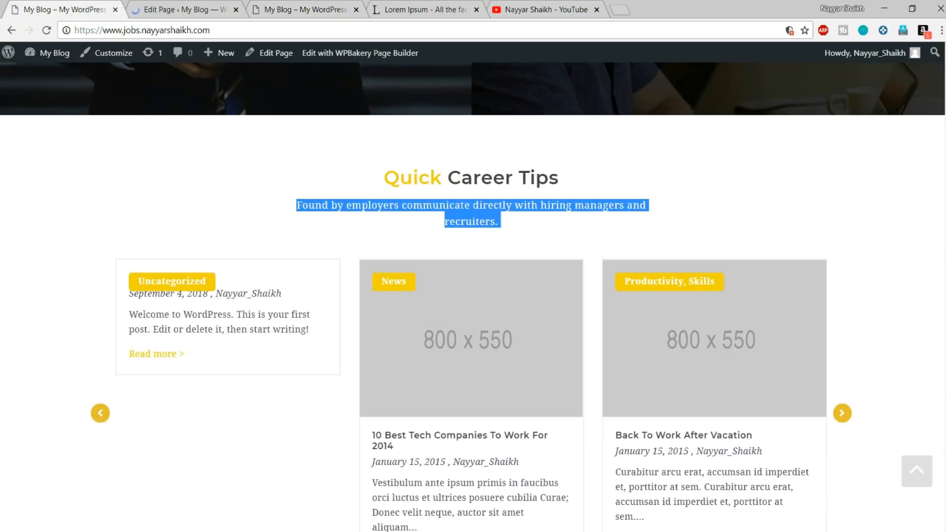
pyautogui.scroll(-4, 473, 295)
pyautogui.scroll(-5, 225, 215)
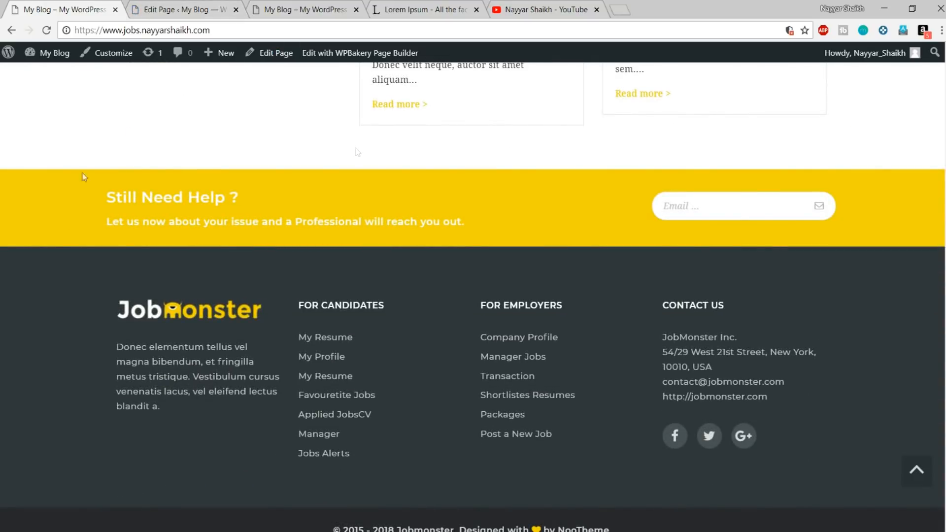
pyautogui.click(203, 6)
pyautogui.scroll(-14, 497, 258)
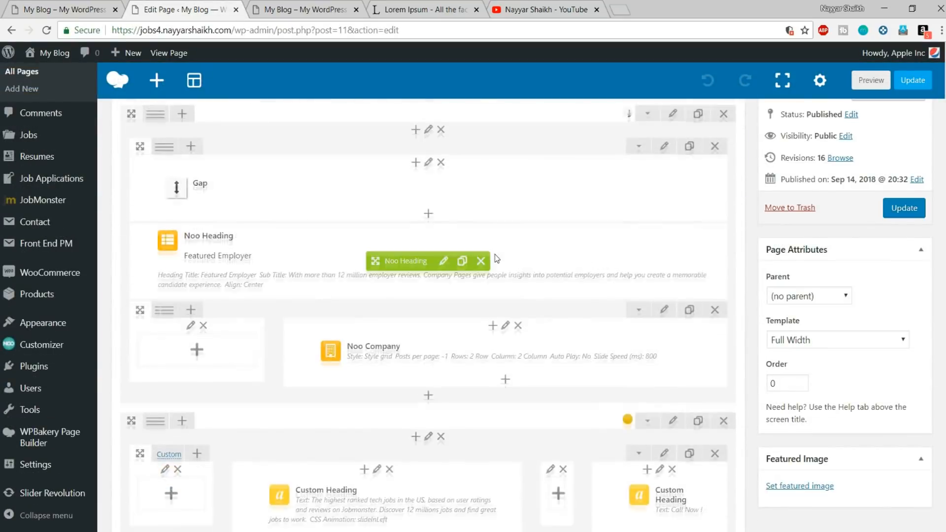
# Add a new row at the end of the page with an inner row nested inside it
pyautogui.scroll(-15, 497, 258)
pyautogui.click(420, 235)
pyautogui.write('row')
pyautogui.click(209, 187)
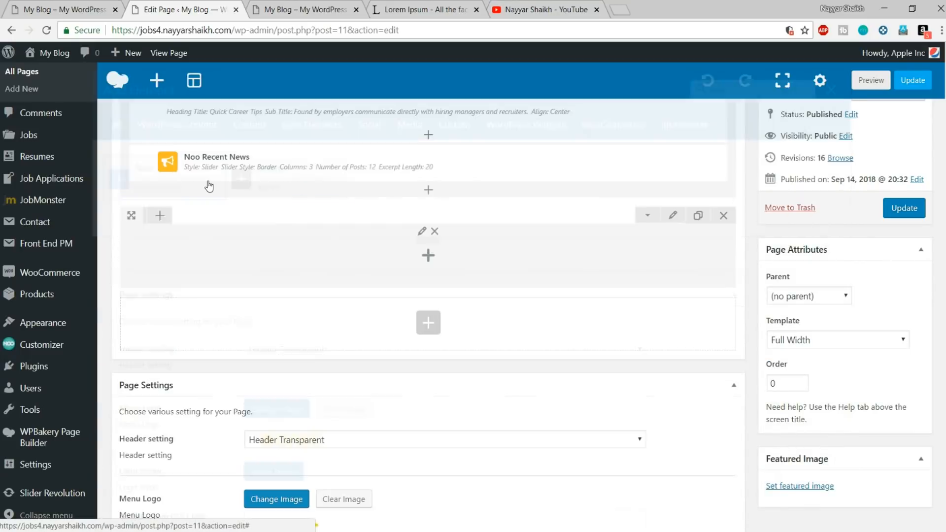
pyautogui.click(425, 255)
pyautogui.write('ro')
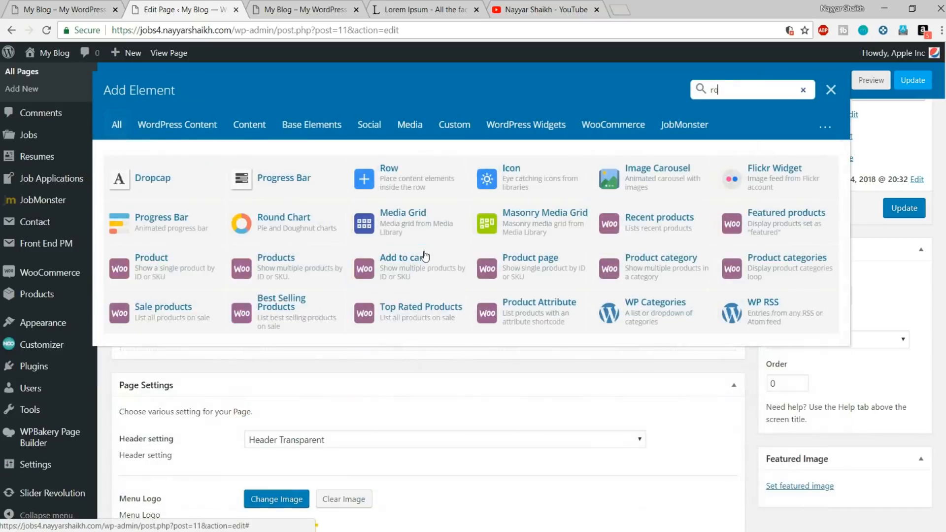
pyautogui.write('w')
pyautogui.click(163, 177)
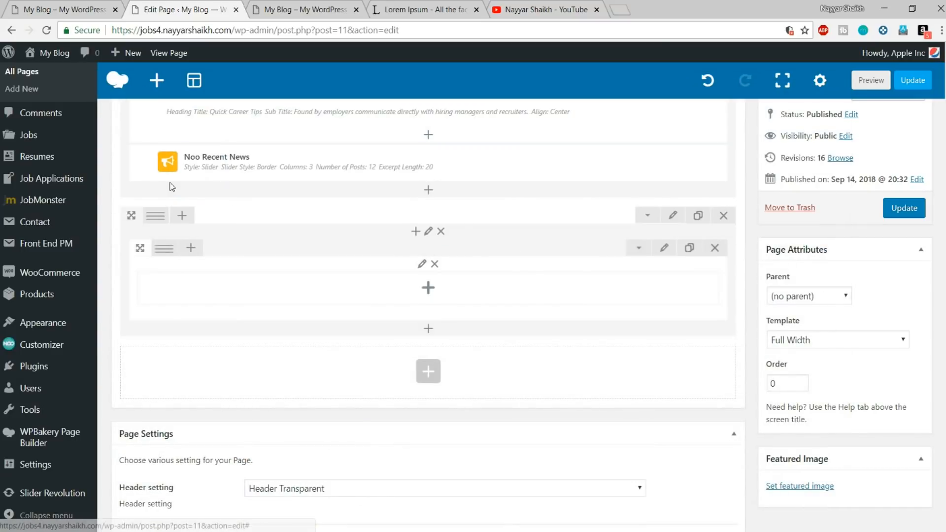
# Review the help banner text in the live site's footer
pyautogui.click(79, 10)
pyautogui.moveTo(467, 225); pyautogui.dragTo(537, 223)
pyautogui.click(178, 197)
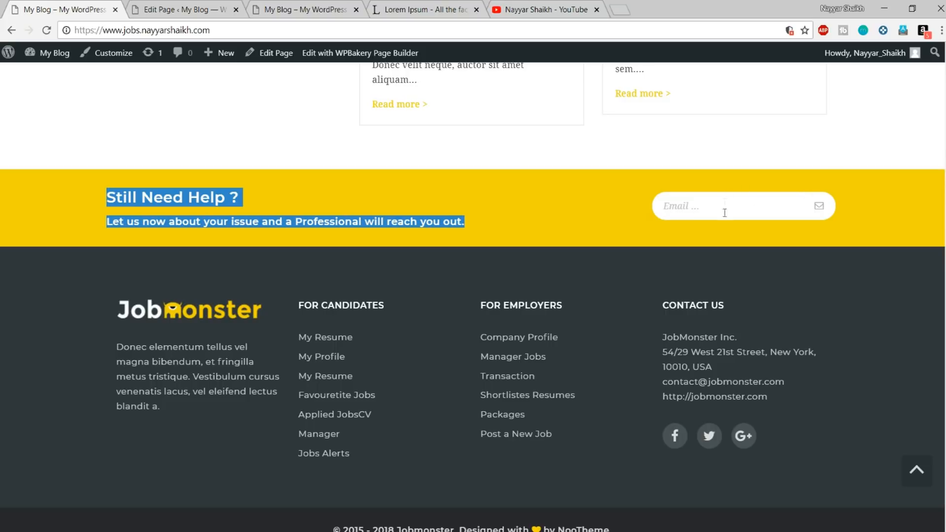
pyautogui.click(168, 9)
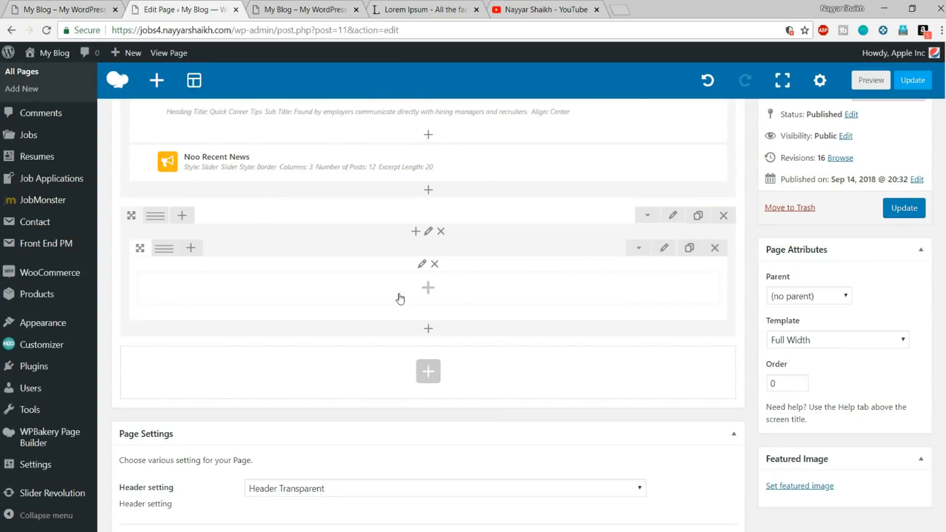
# Split the inner row into 2/3 and 1/3 columns
pyautogui.moveTo(160, 252)
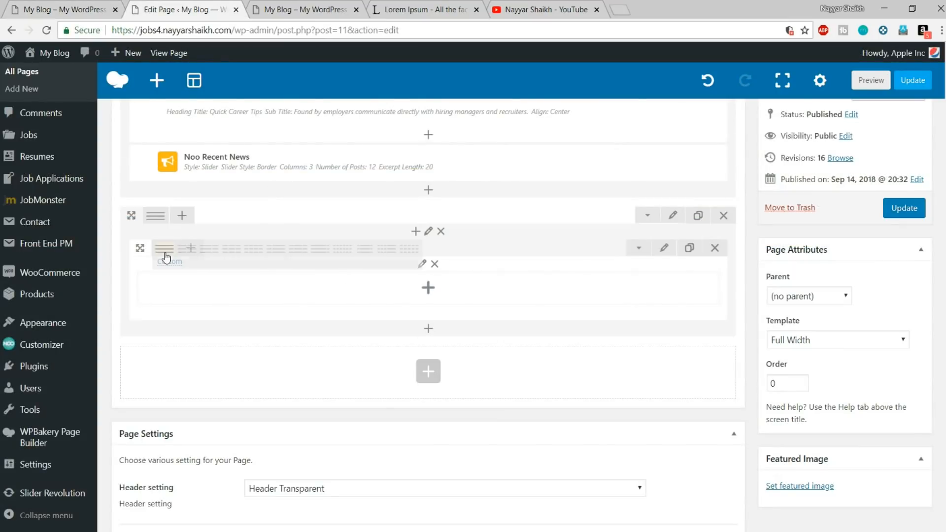
pyautogui.click(212, 256)
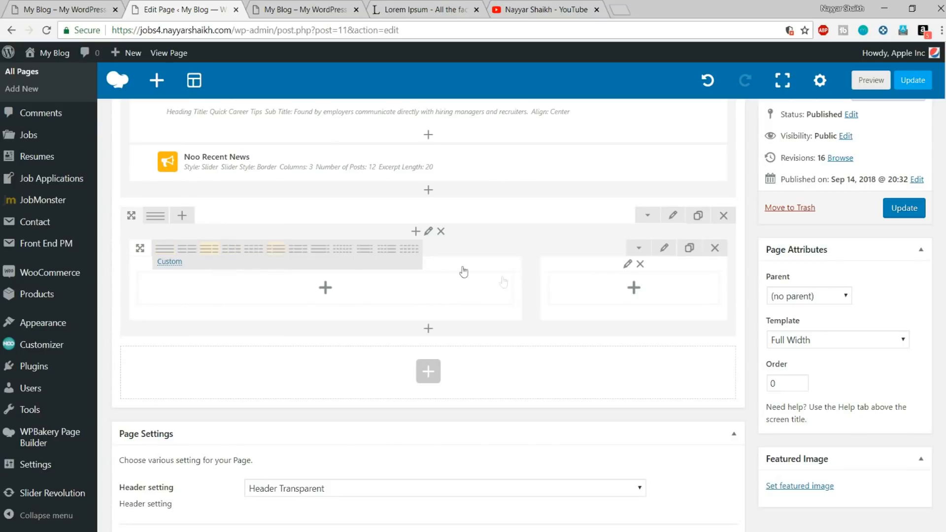
pyautogui.click(327, 289)
# Add a Custom Heading to the left column and paste 'Still Need Help ?' from the live site
pyautogui.write('cust')
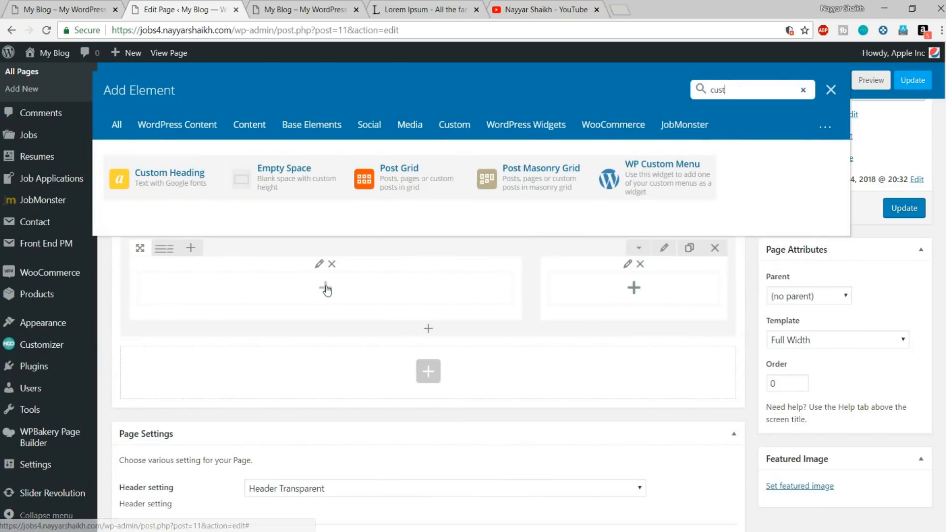
pyautogui.click(168, 177)
pyautogui.hotkey('ctrl', 'pageup')
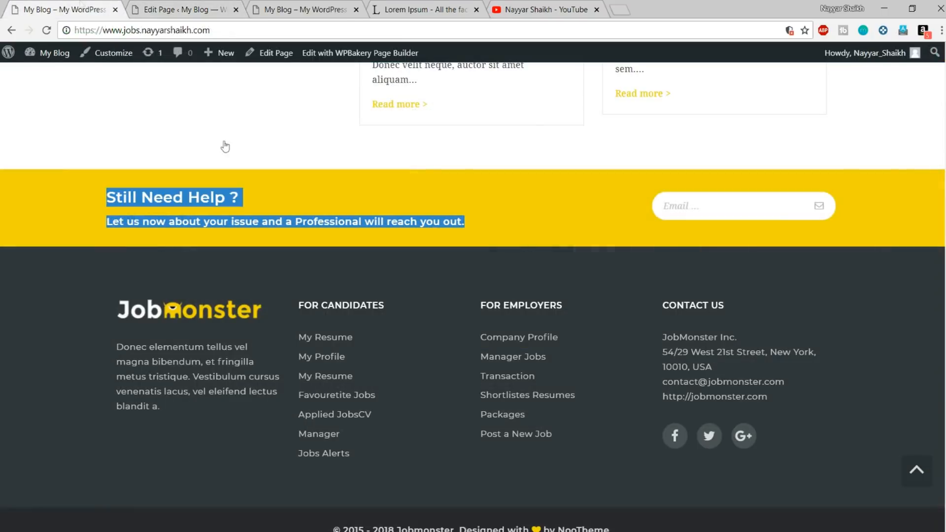
pyautogui.moveTo(259, 196); pyautogui.dragTo(99, 201)
pyautogui.hotkey('ctrl', 'c')
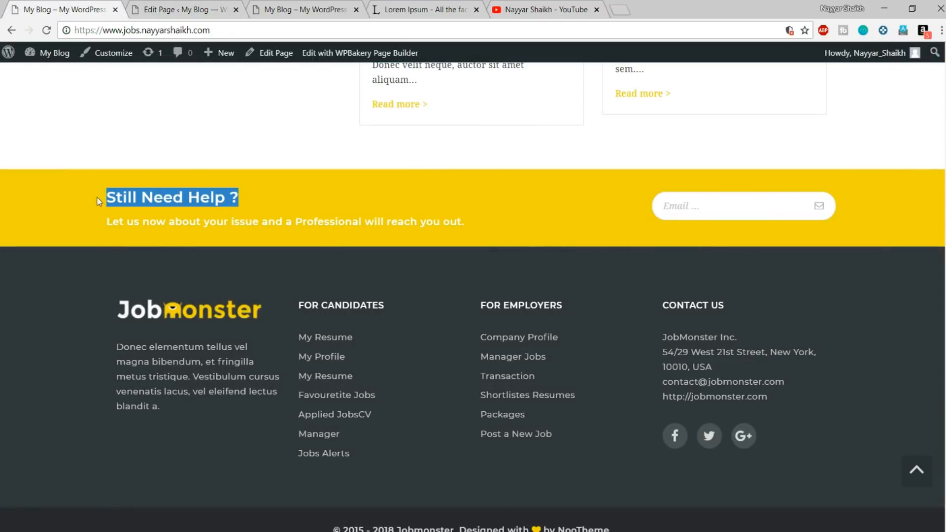
pyautogui.hotkey('ctrl', 'pagedown')
pyautogui.click(567, 271)
pyautogui.hotkey('ctrl', 'a')
pyautogui.hotkey('ctrl', 'v')
# Make the heading an h4 with a 24px font size
pyautogui.scroll(-3, 627, 281)
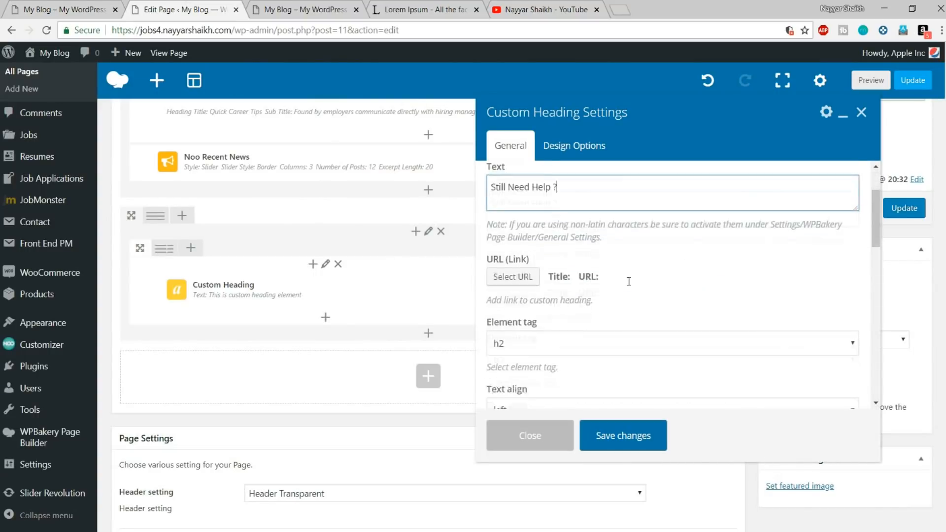
pyautogui.click(555, 298)
pyautogui.click(525, 355)
pyautogui.scroll(-2, 538, 310)
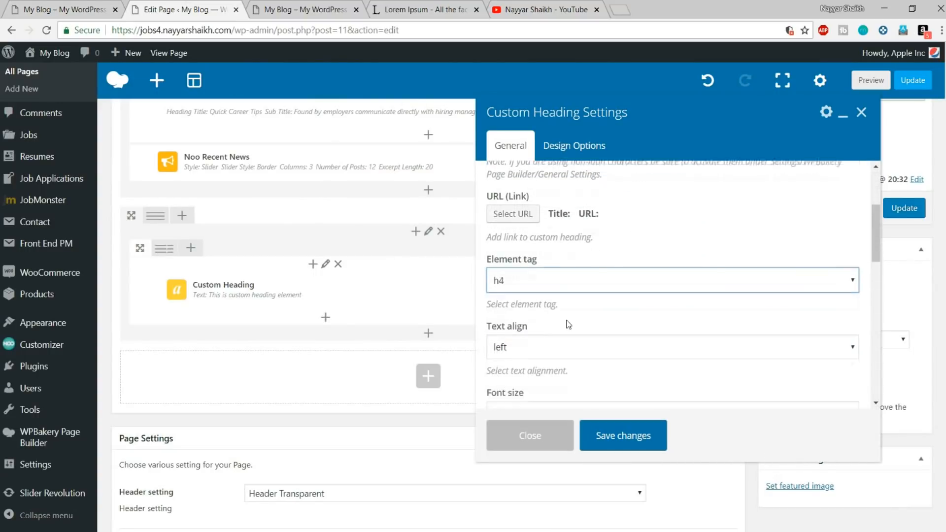
pyautogui.scroll(-2, 563, 304)
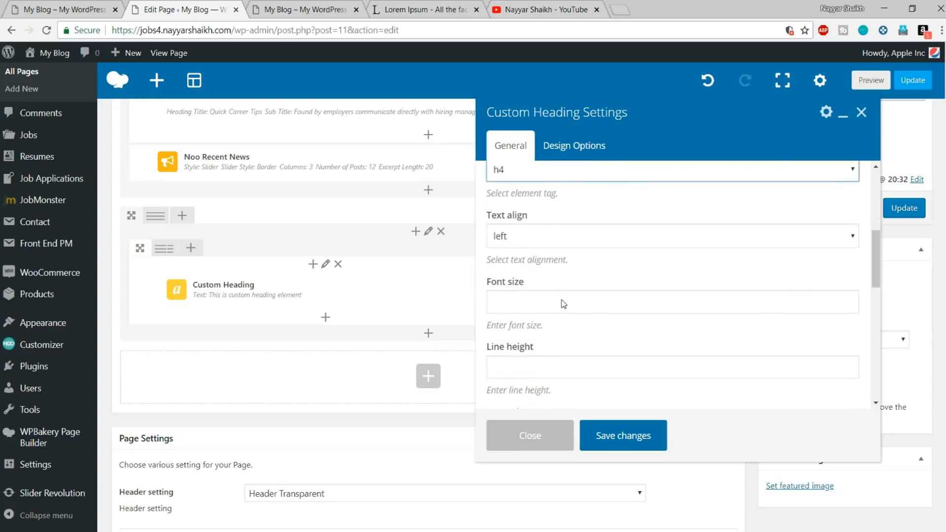
pyautogui.click(548, 309)
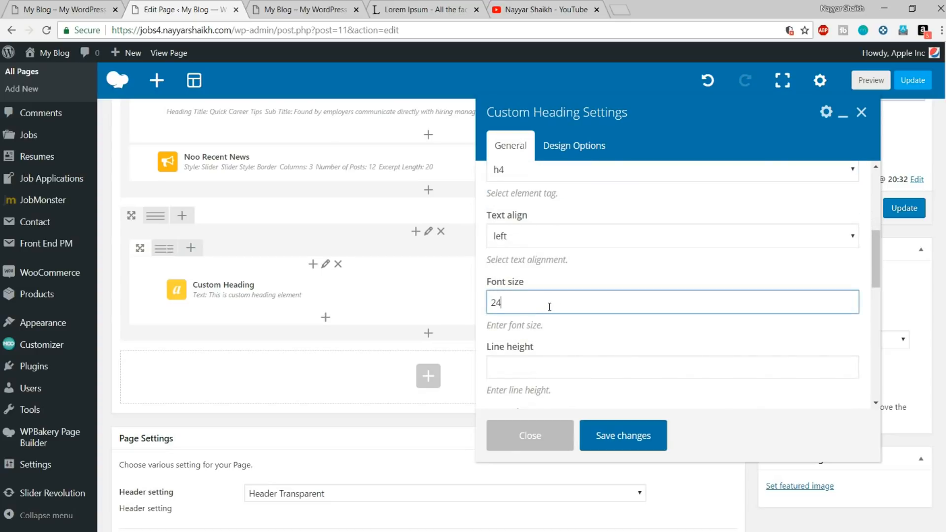
pyautogui.write('24px')
pyautogui.press('Tab')
# Colour the heading white, use the theme's default font, set its margins, and save
pyautogui.scroll(-3, 549, 306)
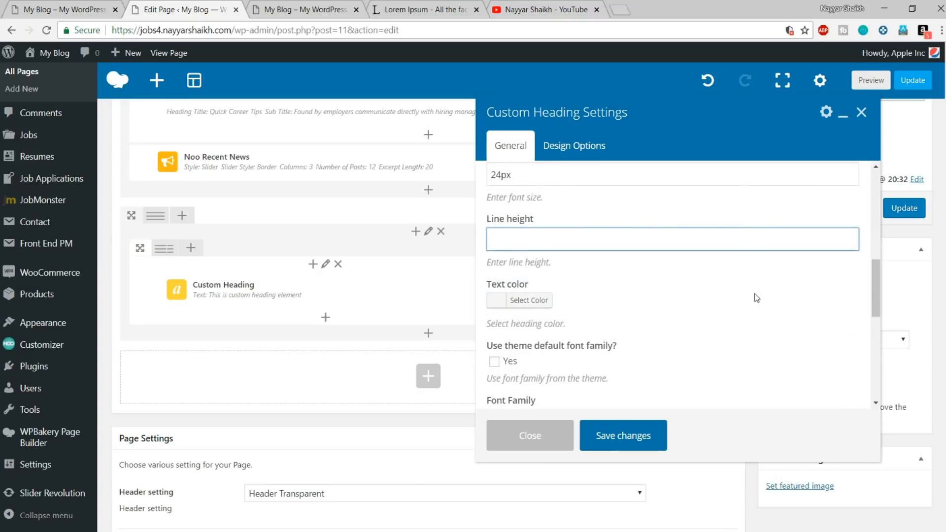
pyautogui.click(533, 301)
pyautogui.scroll(-1, 533, 303)
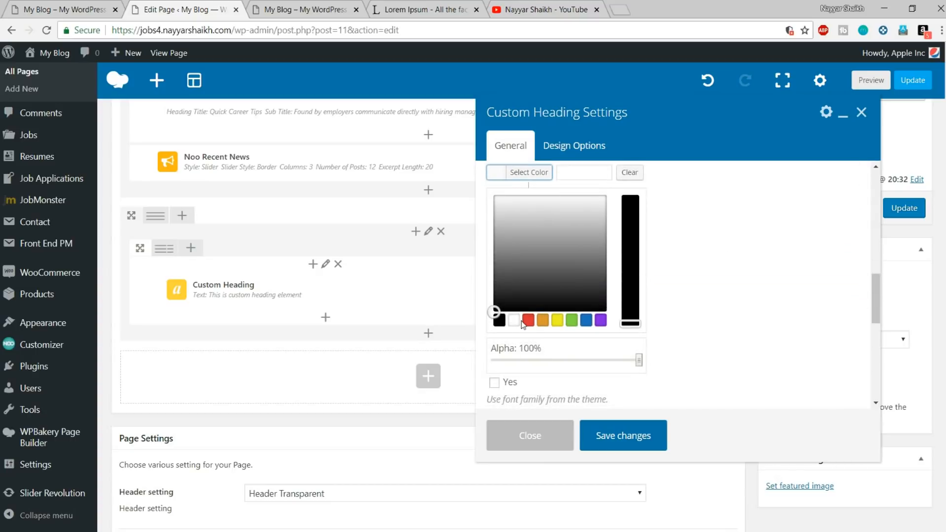
pyautogui.click(499, 320)
pyautogui.click(513, 320)
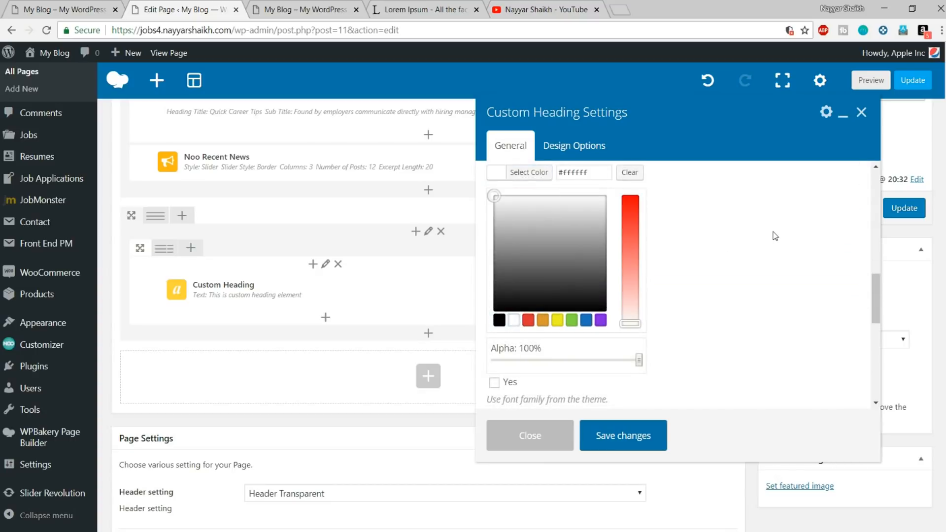
pyautogui.click(527, 173)
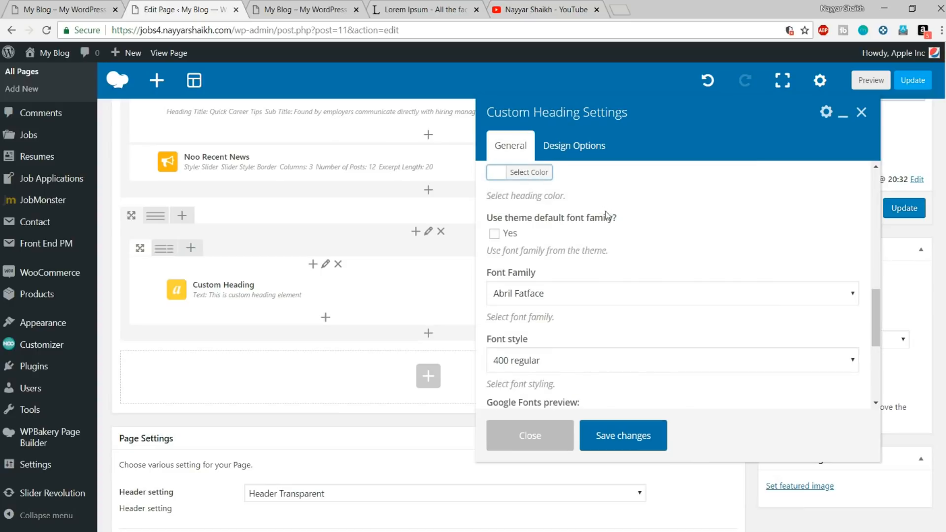
pyautogui.click(494, 234)
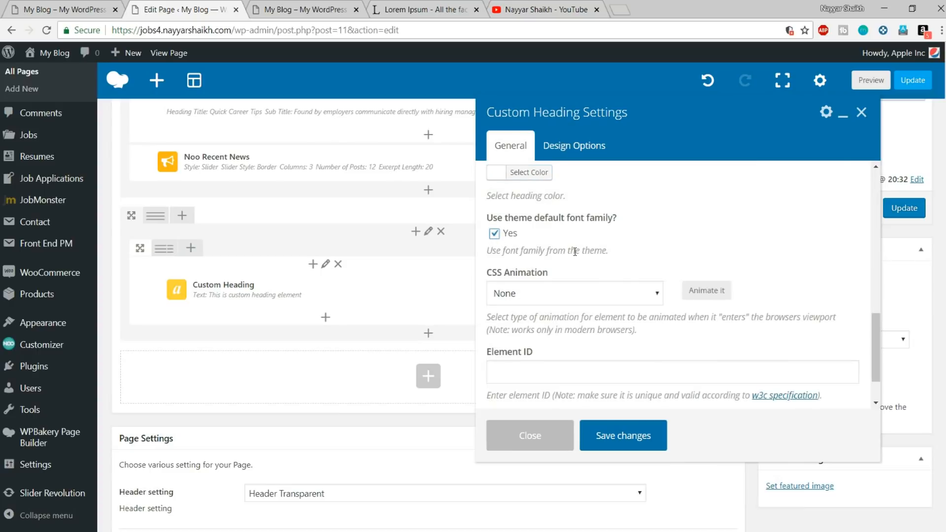
pyautogui.click(587, 153)
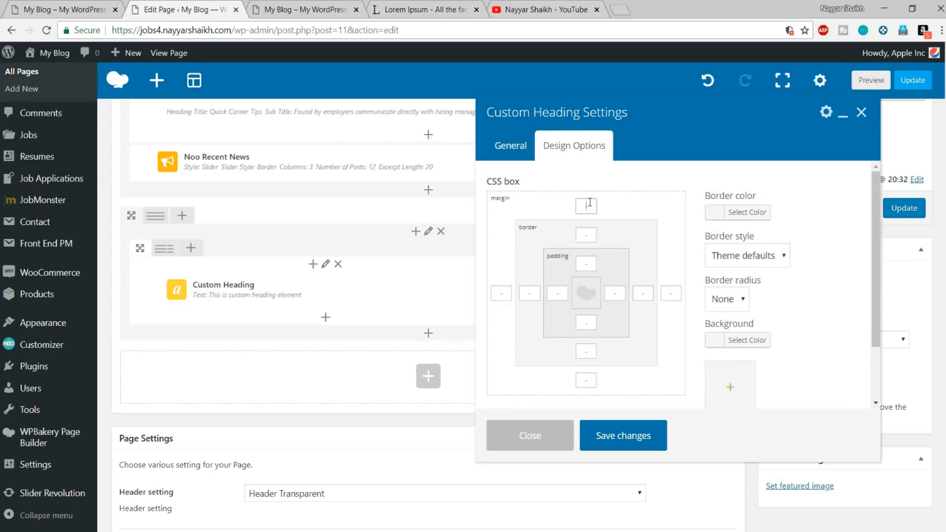
pyautogui.press('Tab')
pyautogui.click(620, 435)
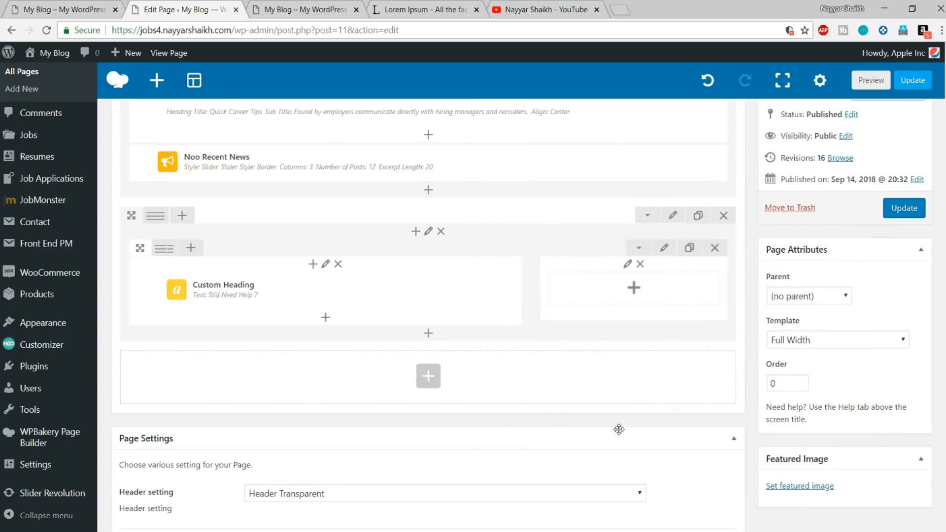
# Add a second Custom Heading below the first with the 'Let us now about your issue…' line
pyautogui.click(326, 320)
pyautogui.write('cust')
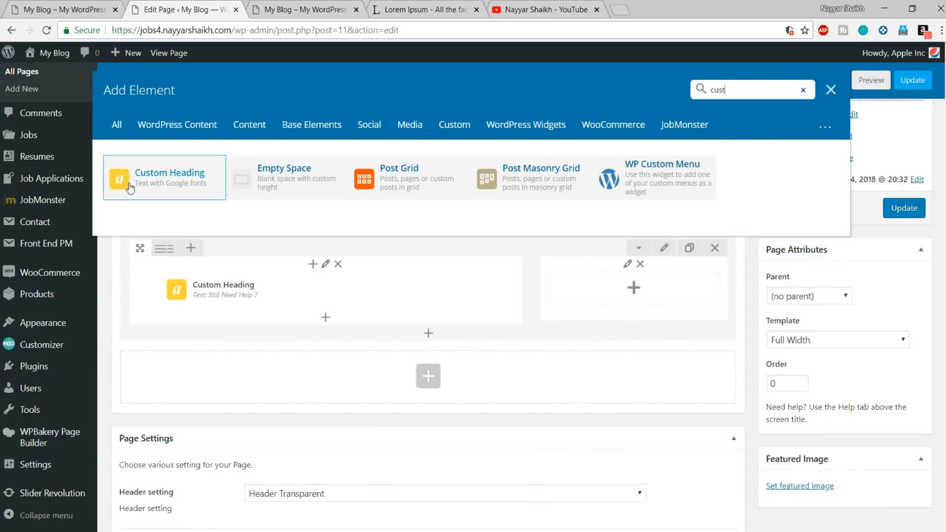
pyautogui.click(129, 186)
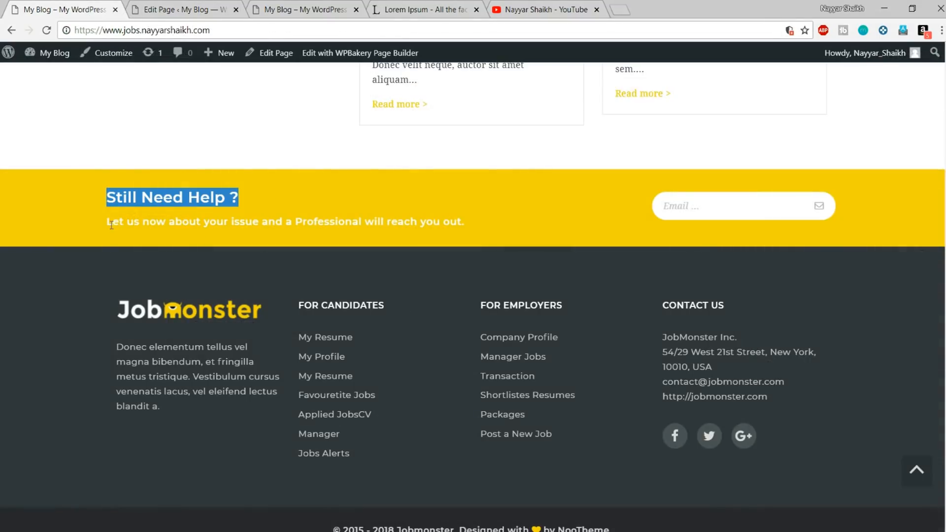
pyautogui.moveTo(111, 225)
pyautogui.mouseDown()
pyautogui.moveTo(465, 222)
pyautogui.moveTo(106, 222)
pyautogui.mouseUp()
pyautogui.hotkey('ctrl', 'c')
pyautogui.click(472, 221)
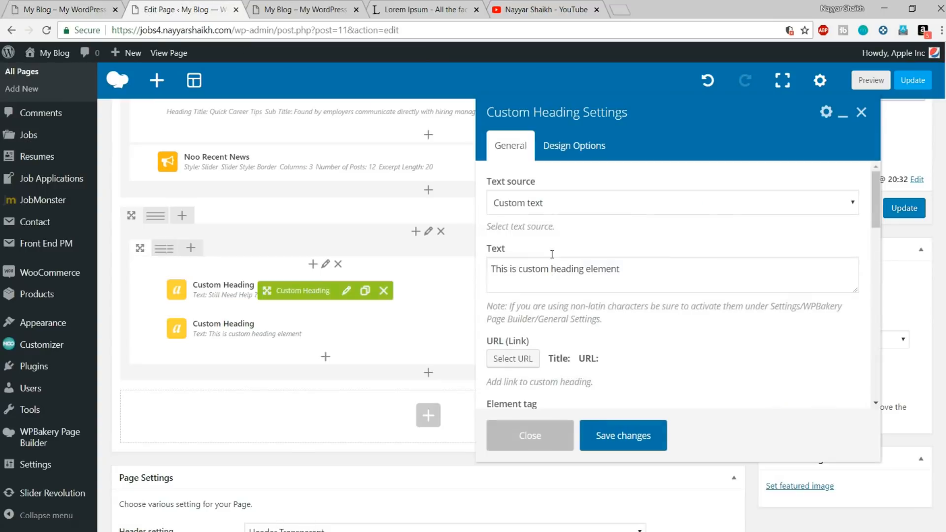
pyautogui.click(547, 285)
pyautogui.hotkey('ctrl', 'a')
pyautogui.hotkey('ctrl', 'v')
# Make the second heading an h6 at 16px, set its design options, and save it
pyautogui.scroll(-1, 582, 305)
pyautogui.scroll(-1, 582, 306)
pyautogui.click(548, 301)
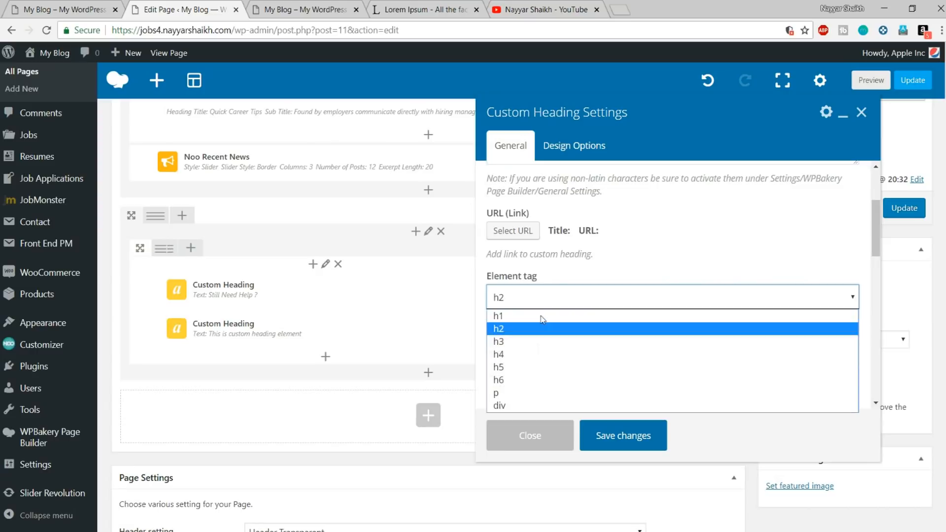
pyautogui.click(539, 380)
pyautogui.scroll(-1, 569, 342)
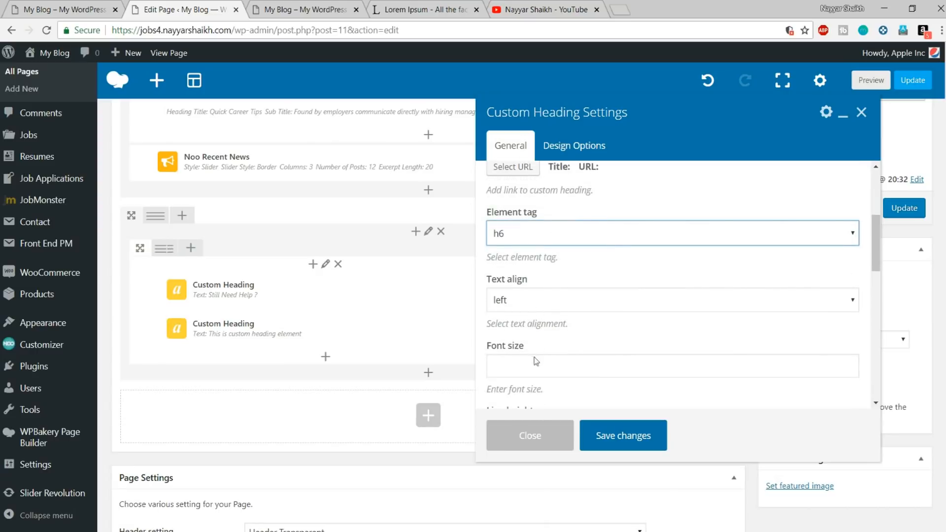
pyautogui.click(534, 360)
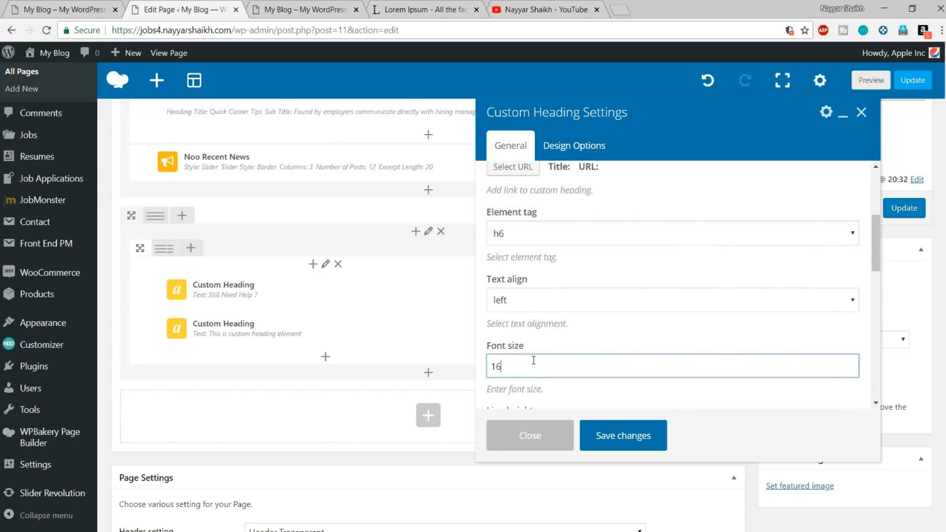
pyautogui.scroll(-1, 534, 360)
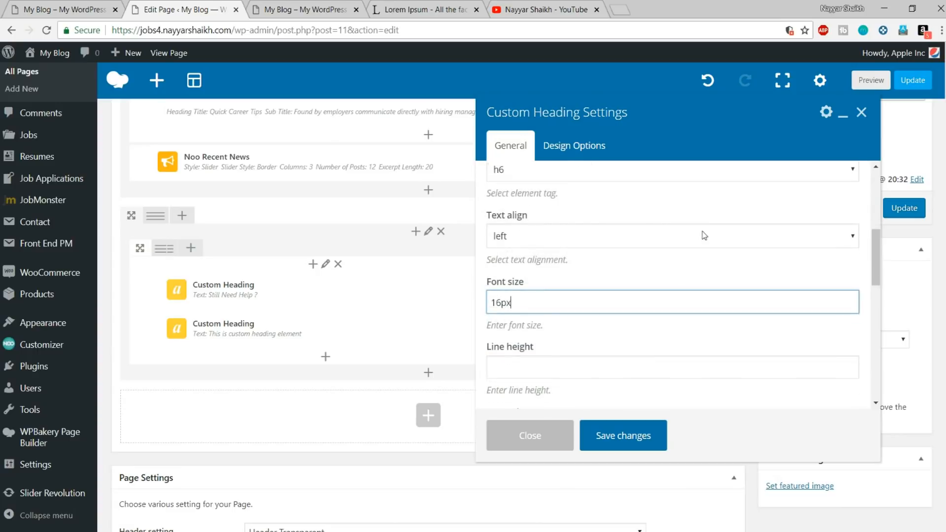
pyautogui.click(574, 146)
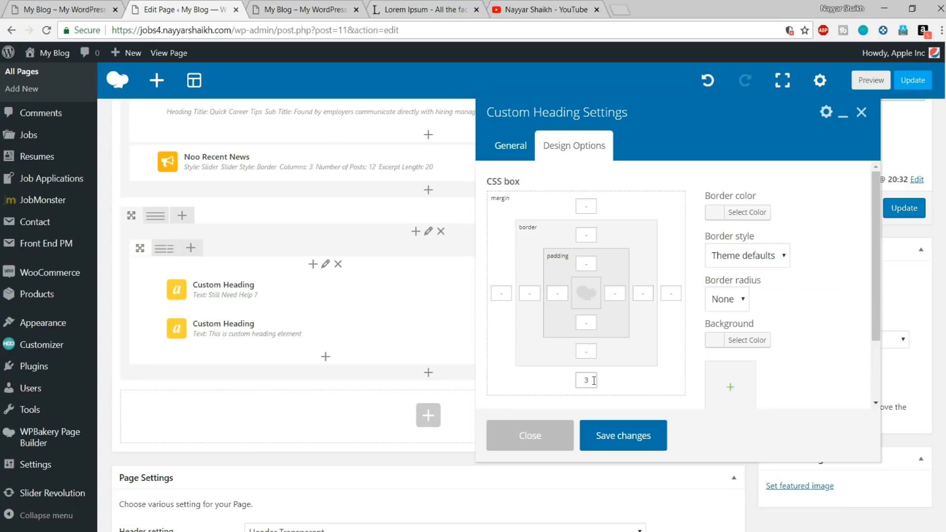
pyautogui.click(640, 435)
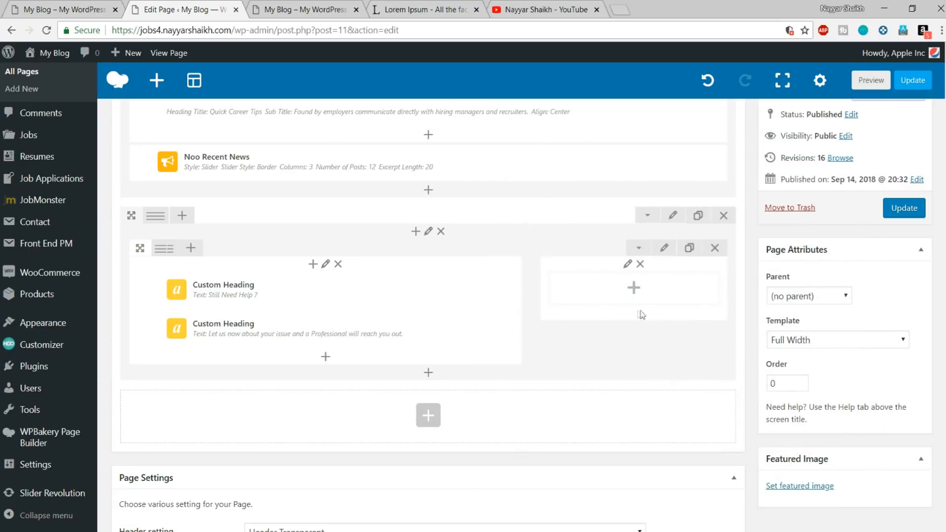
pyautogui.click(82, 6)
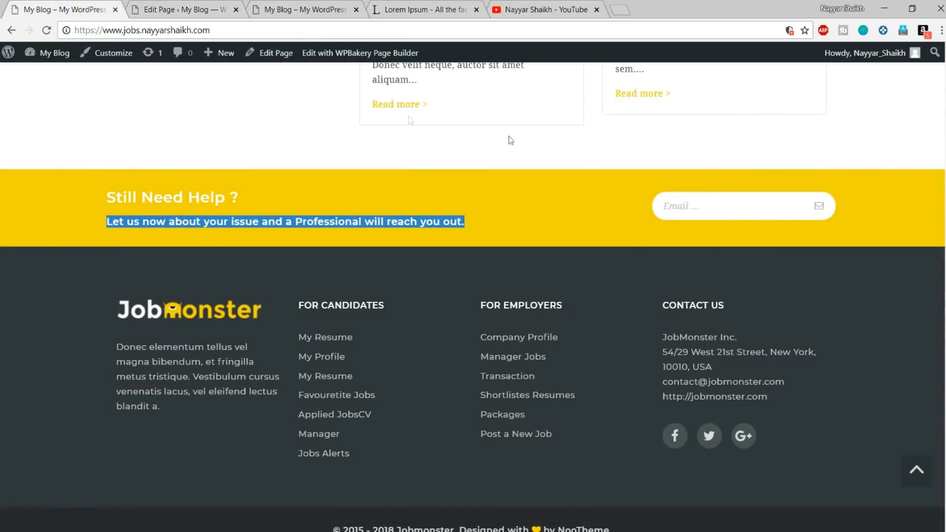
# Update the Home page to store both help headings, then check the live site
pyautogui.click(194, 9)
pyautogui.click(904, 208)
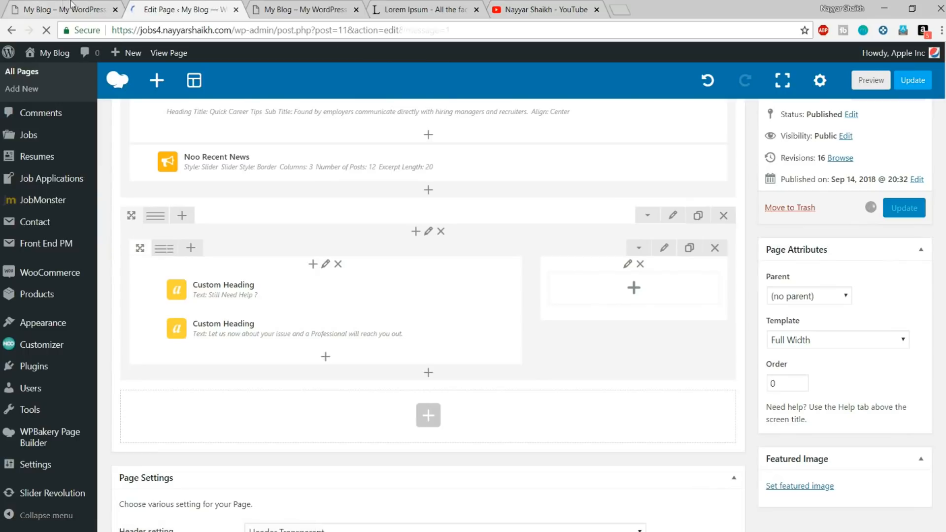
pyautogui.hotkey('ctrl', '1')
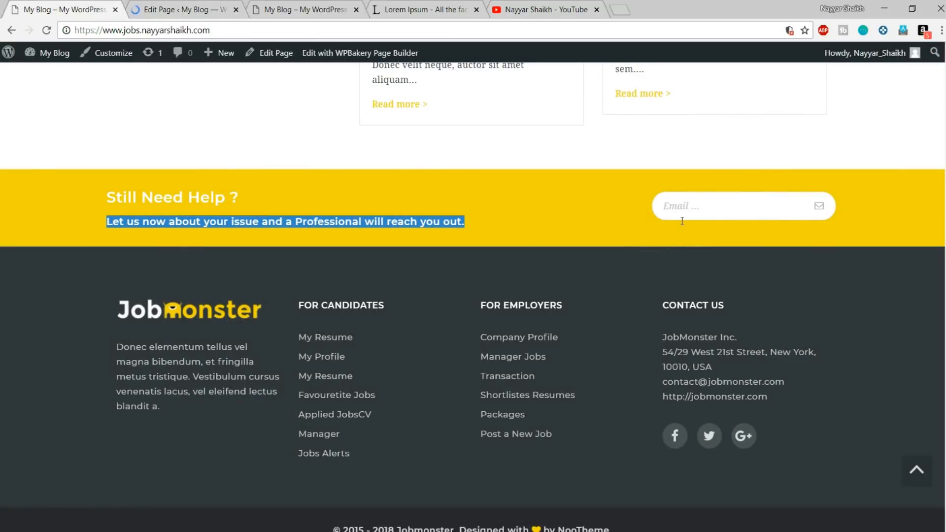
pyautogui.click(231, 5)
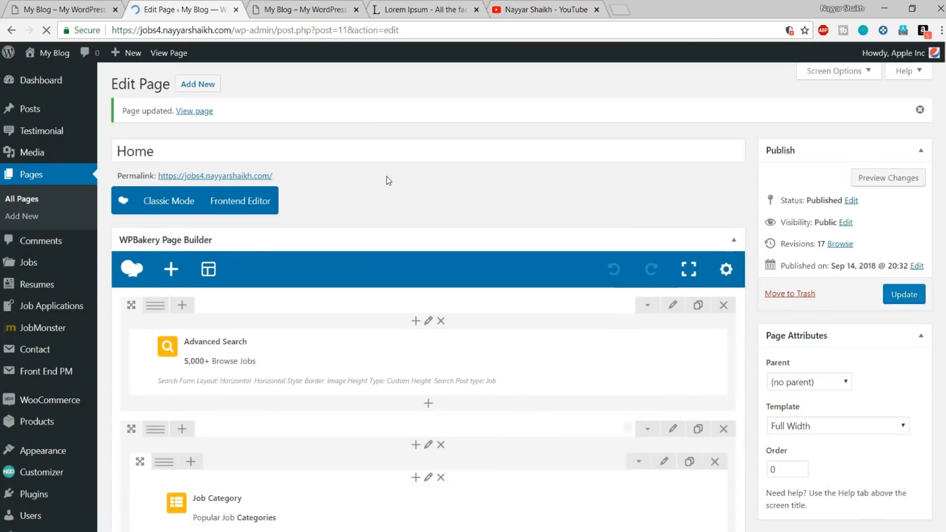
pyautogui.scroll(-2, 386, 177)
# Start a new contact form in a separate tab, titled 'Home Form'
pyautogui.moveTo(52, 287)
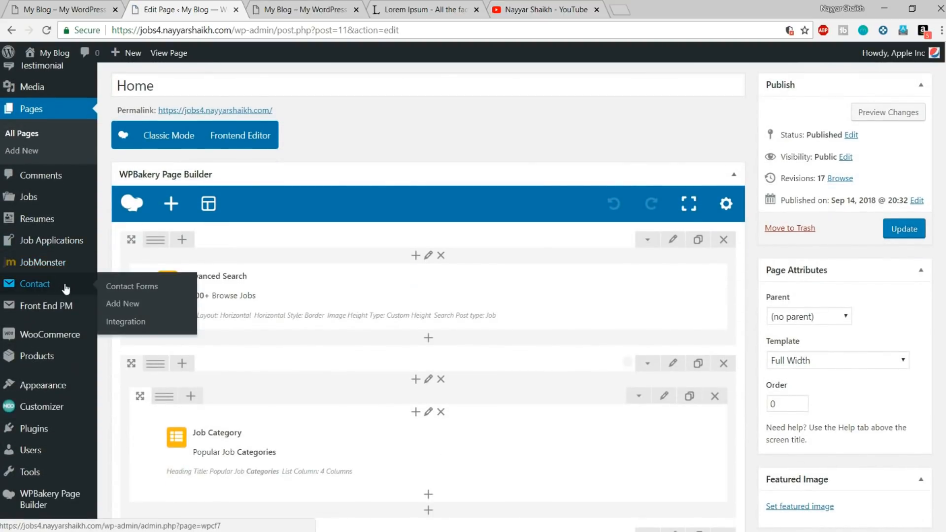
pyautogui.rightClick(127, 307)
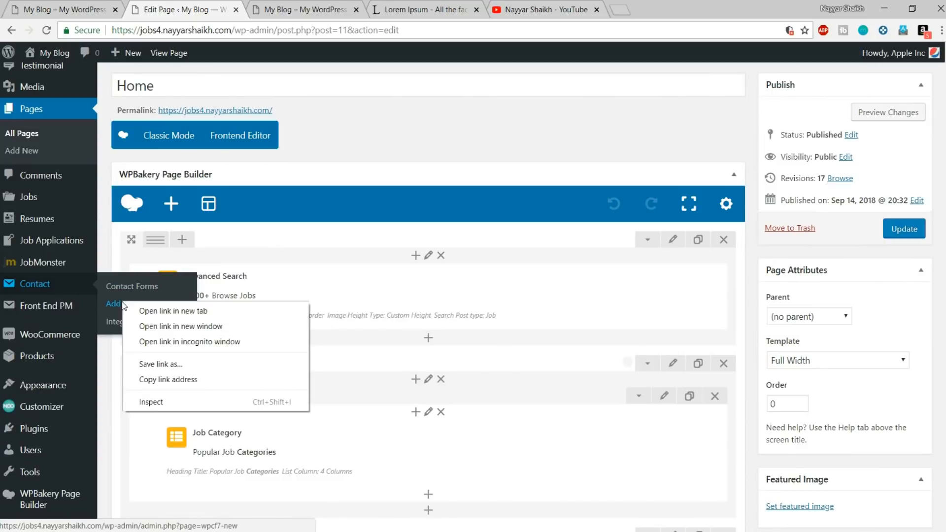
pyautogui.click(153, 310)
pyautogui.click(272, 4)
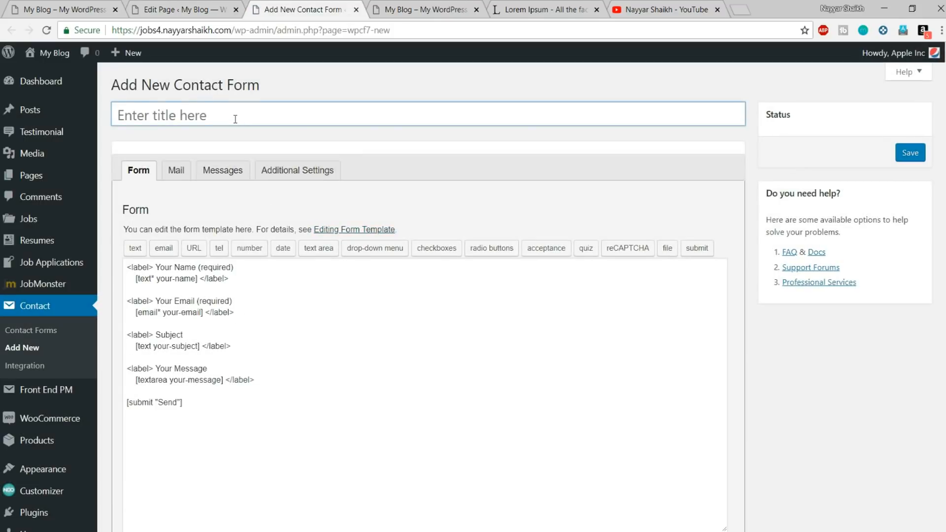
pyautogui.click(235, 118)
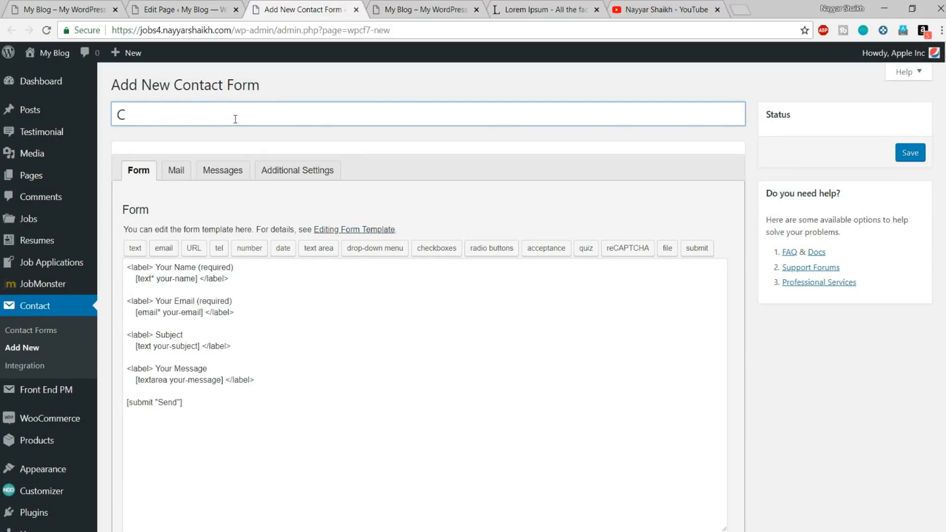
pyautogui.write('Home Form')
pyautogui.hotkey('alt', 'Tab')
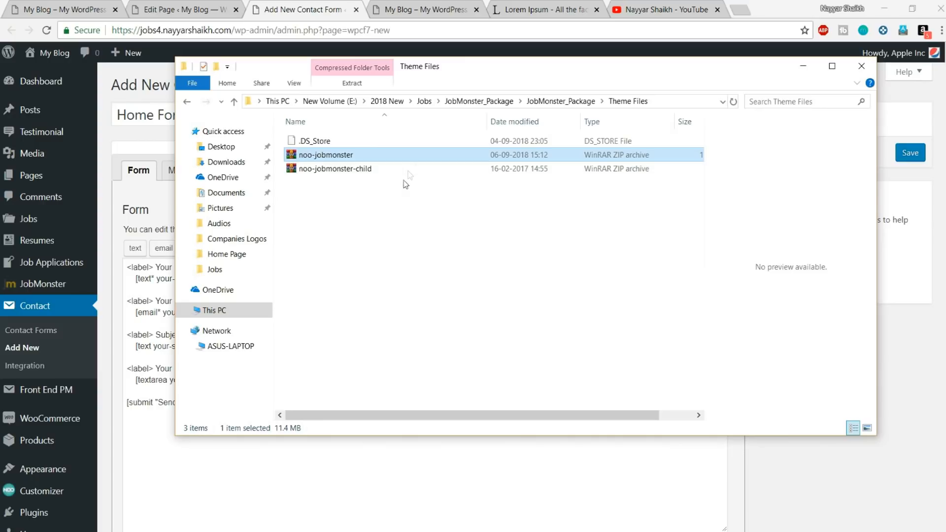
# Copy all the markup from 'Contact Form 7.txt' in the Jobs folder, then close the file
pyautogui.click(423, 101)
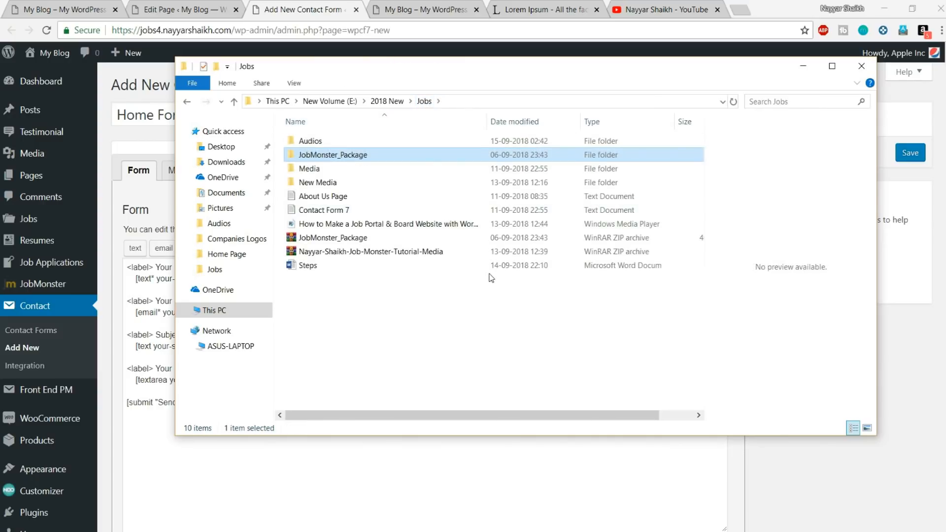
pyautogui.doubleClick(340, 184)
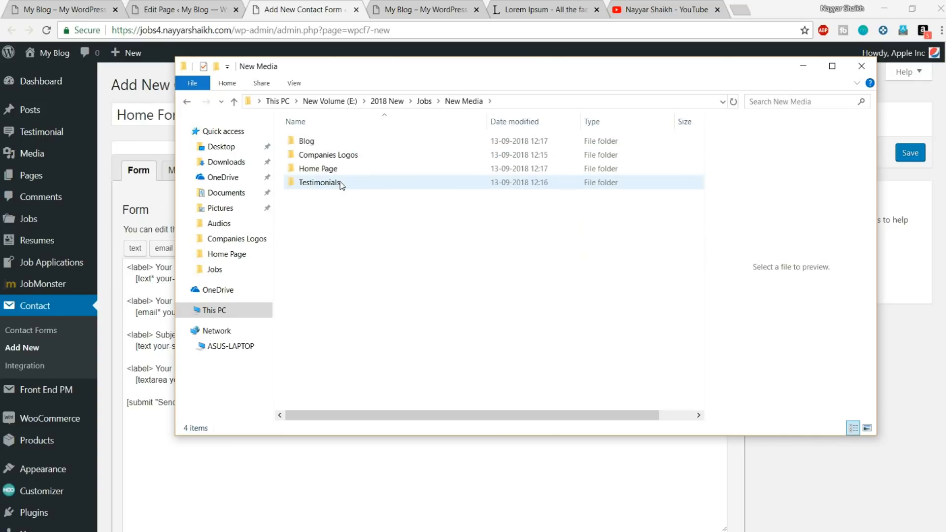
pyautogui.press('BackSpace')
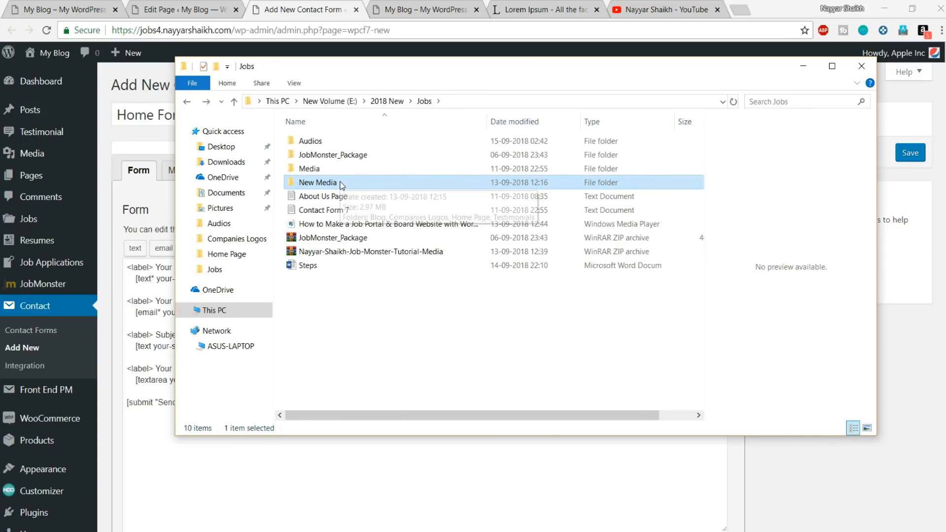
pyautogui.click(338, 213)
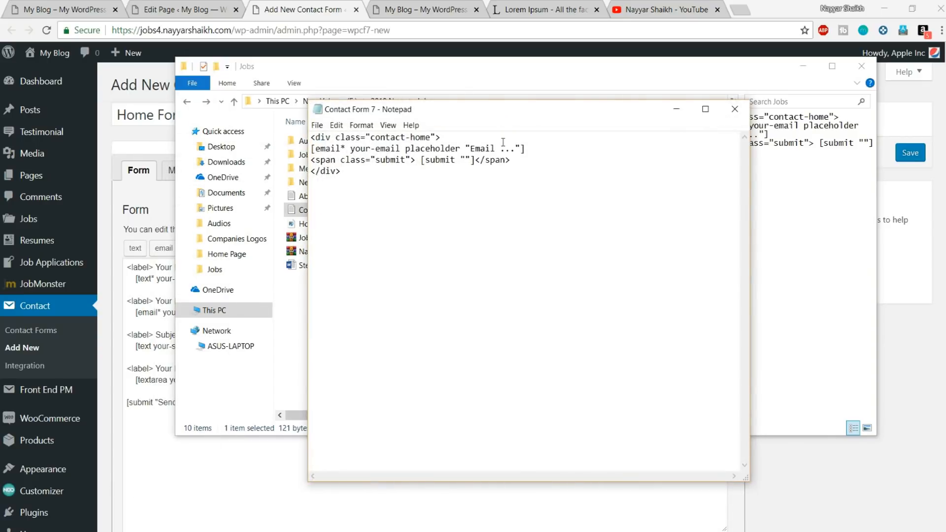
pyautogui.hotkey('ctrl', 'a')
pyautogui.hotkey('ctrl', 'c')
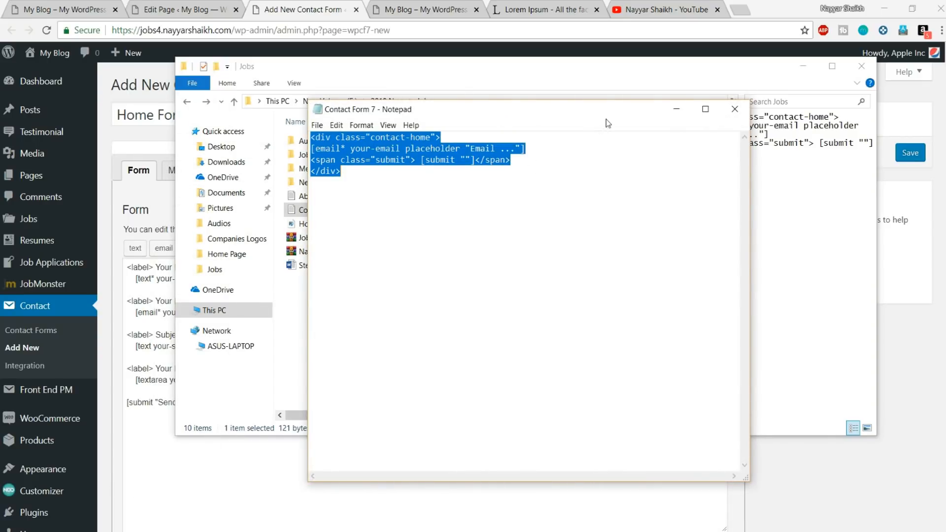
pyautogui.hotkey('alt', 'F4')
# Replace the Home Form template with the copied contact-home markup, save it, and reload the page editor
pyautogui.click(404, 9)
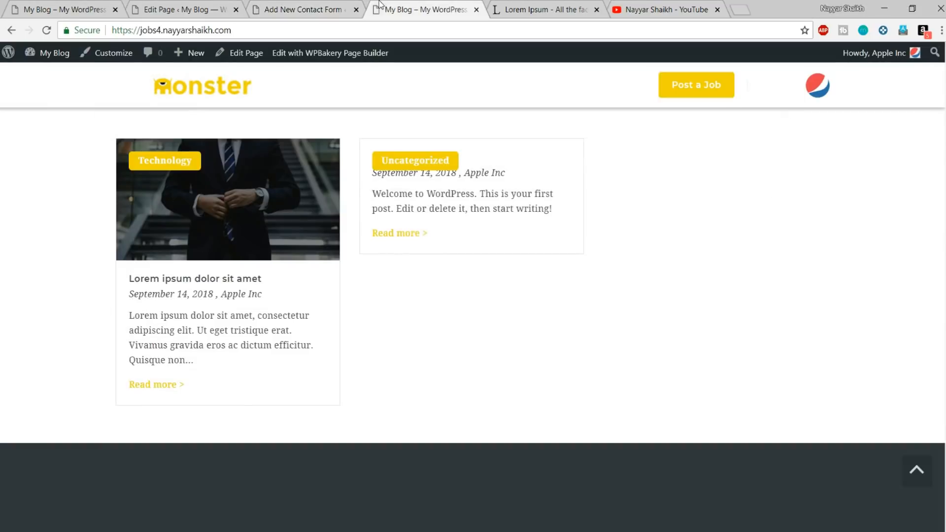
pyautogui.click(303, 9)
pyautogui.click(289, 400)
pyautogui.hotkey('ctrl', 'a')
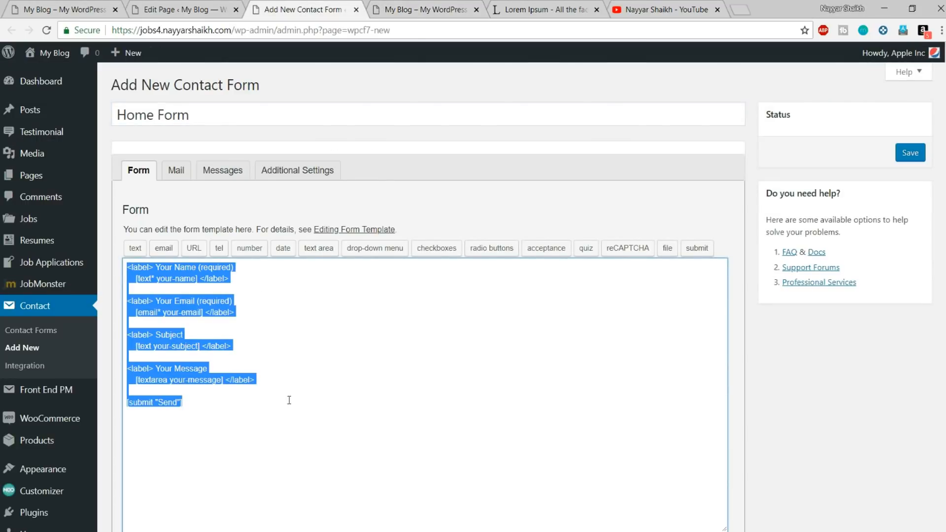
pyautogui.press('BackSpace')
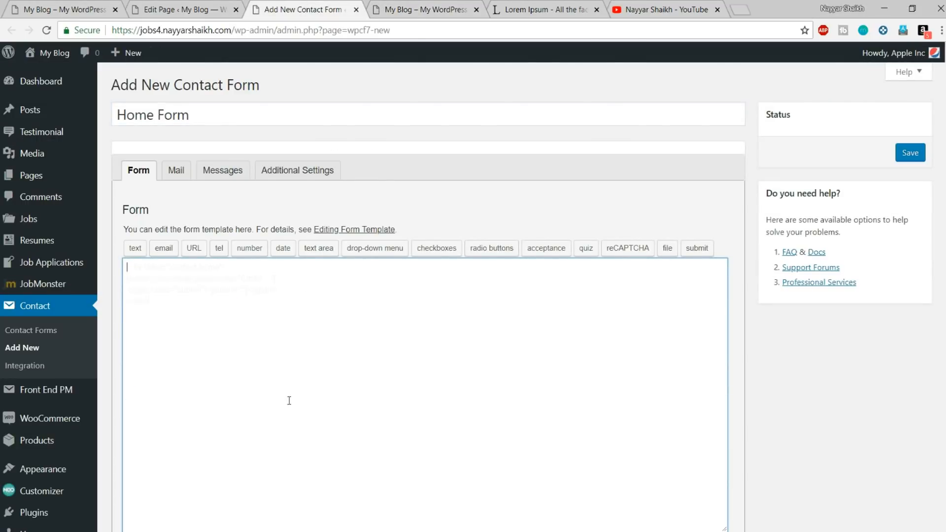
pyautogui.hotkey('ctrl', 'v')
pyautogui.click(915, 156)
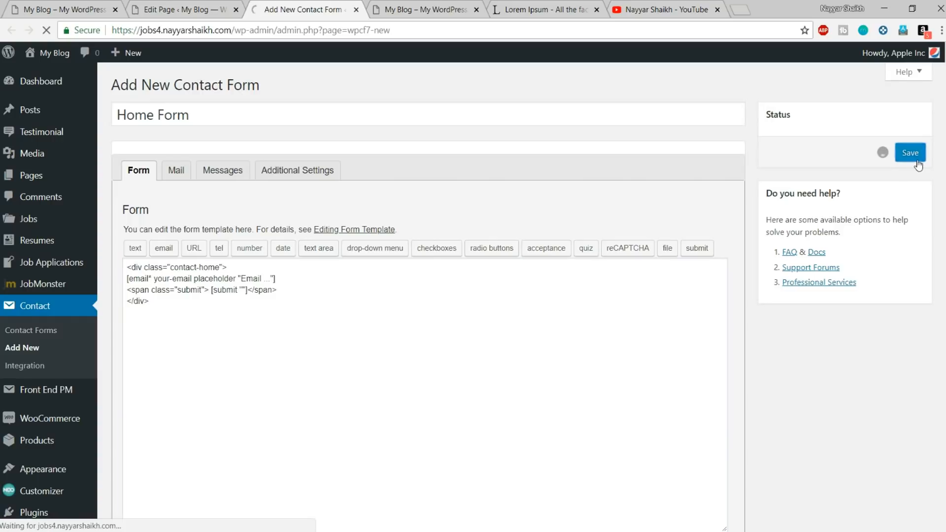
pyautogui.click(180, 9)
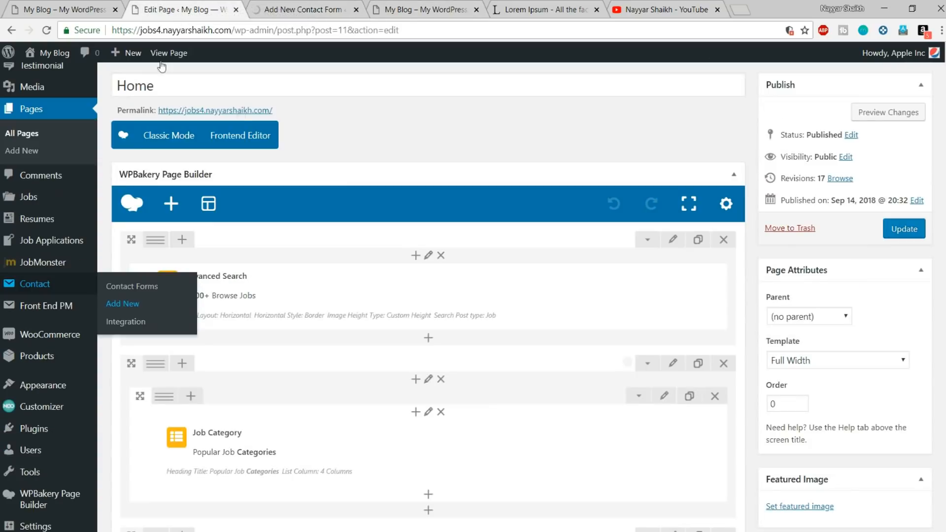
pyautogui.click(46, 31)
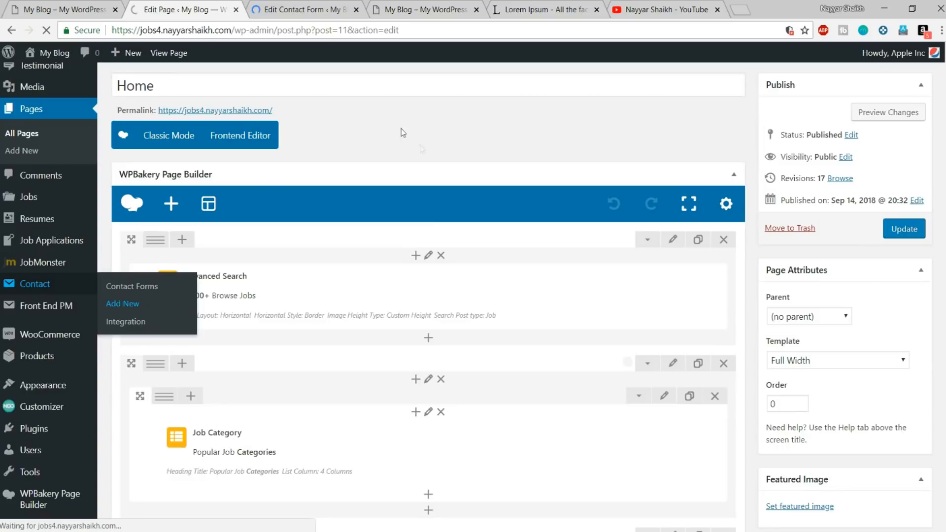
# Put a Contact Form 7 element set to Home Form in the empty right column
pyautogui.scroll(-20, 515, 280)
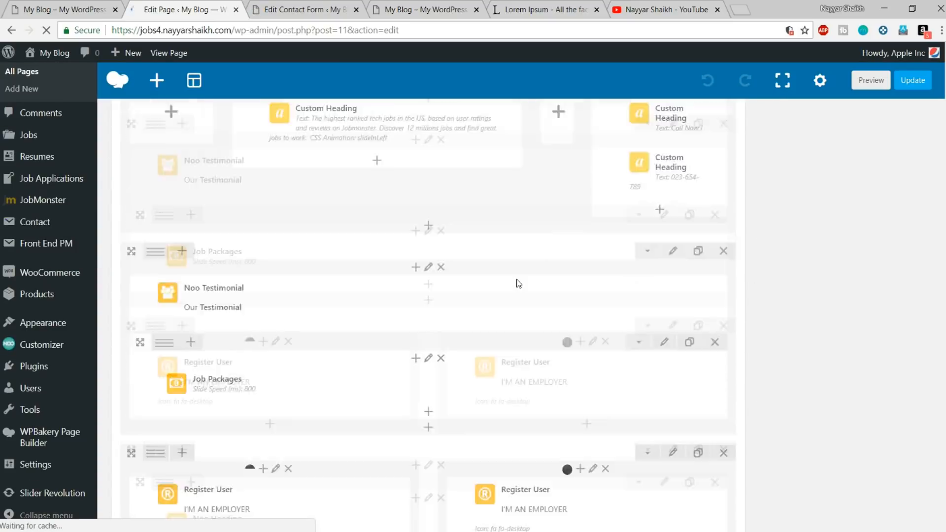
pyautogui.scroll(5, 639, 297)
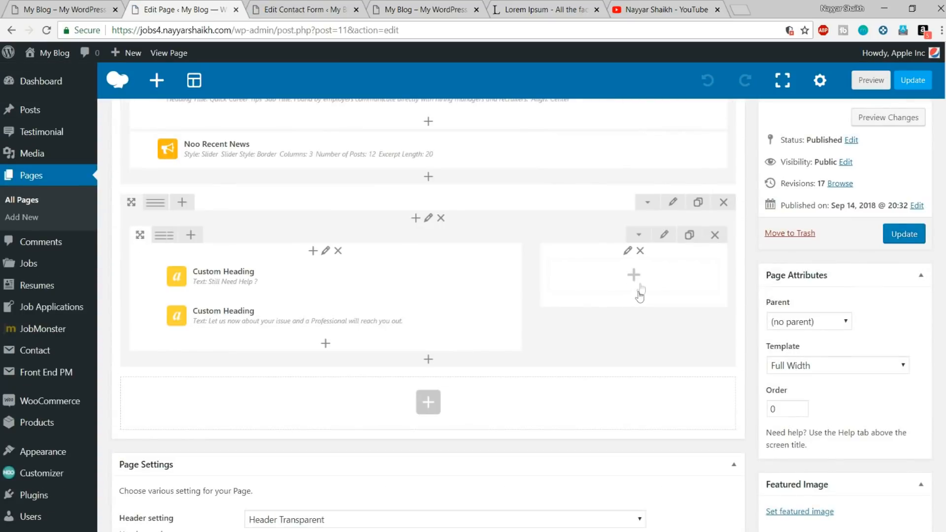
pyautogui.click(639, 285)
pyautogui.write('xust')
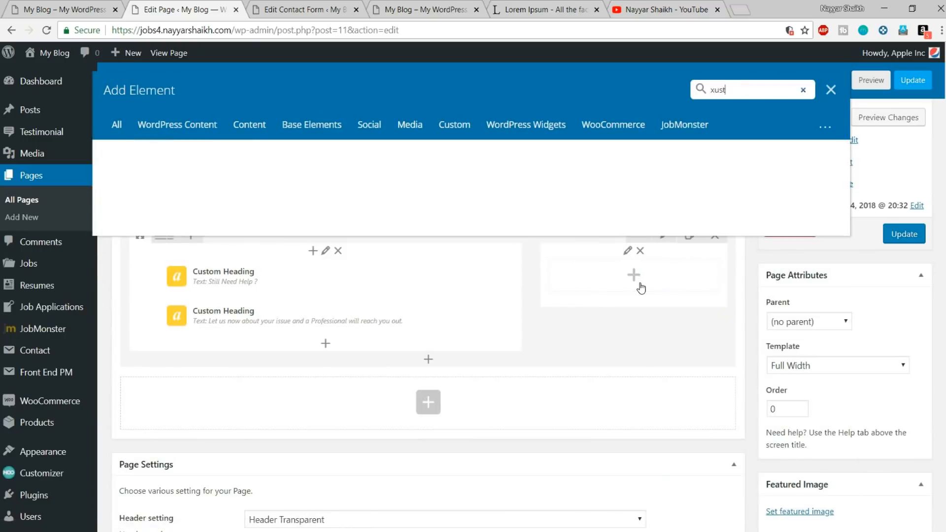
pyautogui.press('BackSpace')
pyautogui.press('BackSpace')
pyautogui.press('BackSpace')
pyautogui.press('BackSpace')
pyautogui.write('cont')
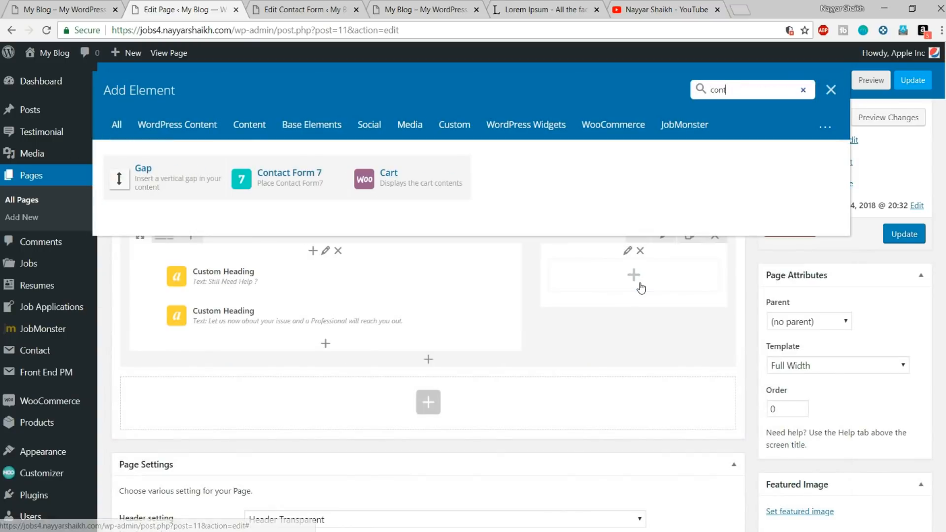
pyautogui.click(258, 165)
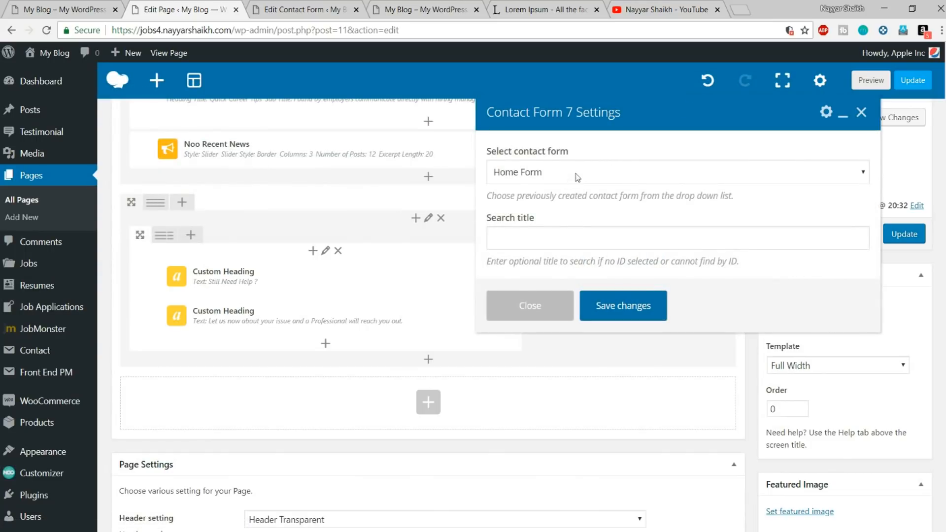
pyautogui.click(624, 307)
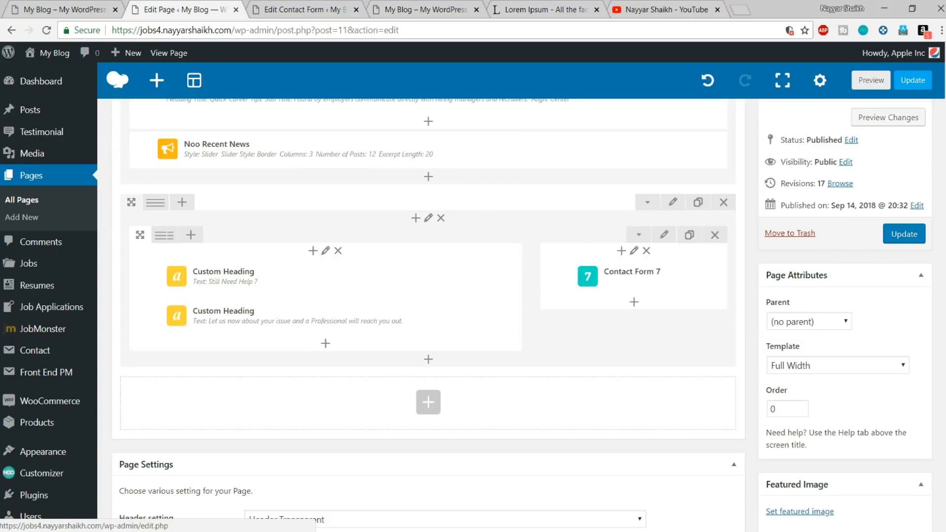
pyautogui.click(64, 9)
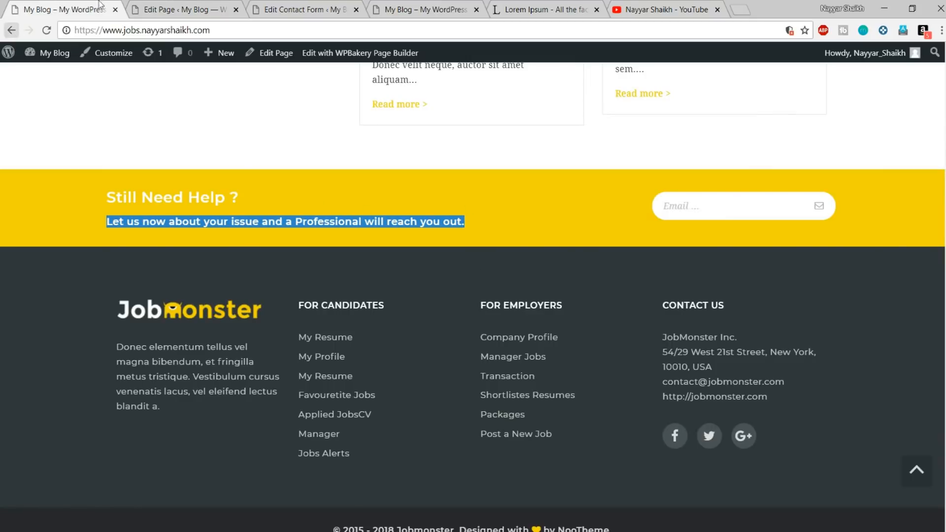
# Give the help section row a #f5d006 yellow background
pyautogui.click(163, 9)
pyautogui.click(673, 204)
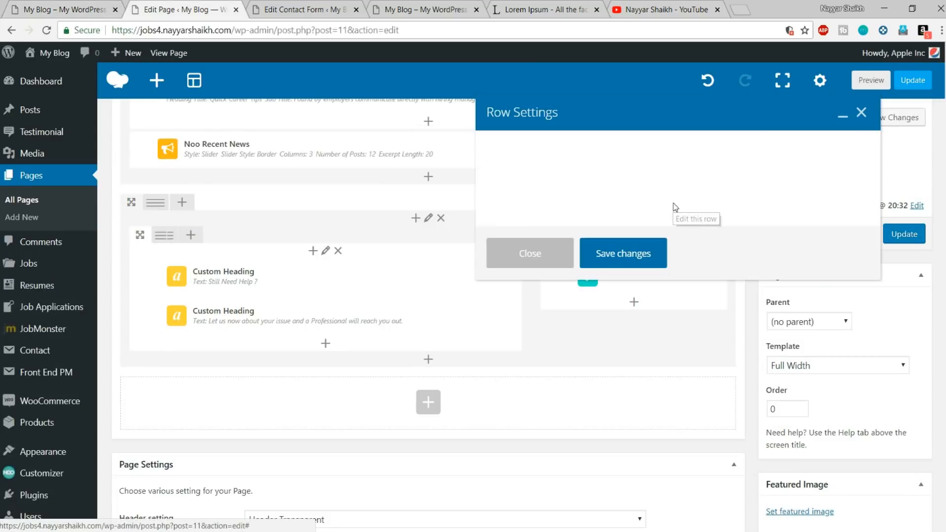
pyautogui.click(768, 337)
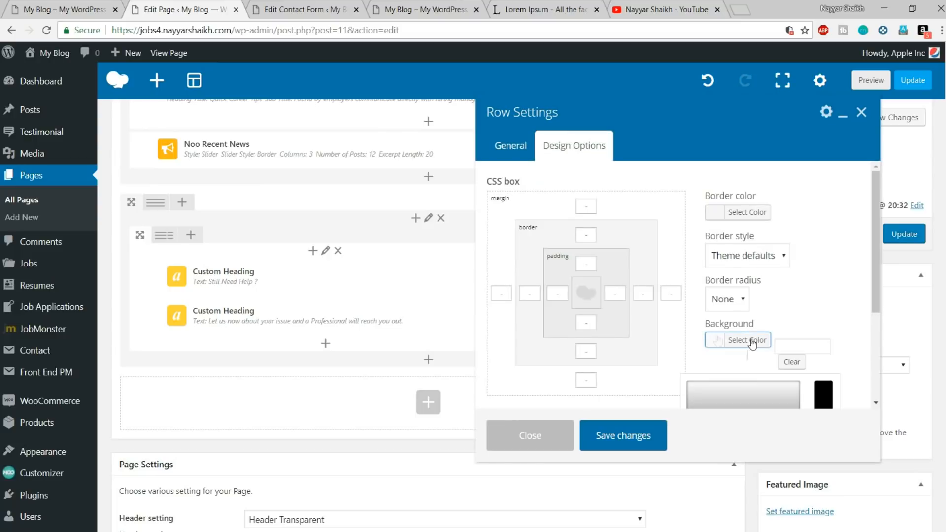
pyautogui.click(790, 345)
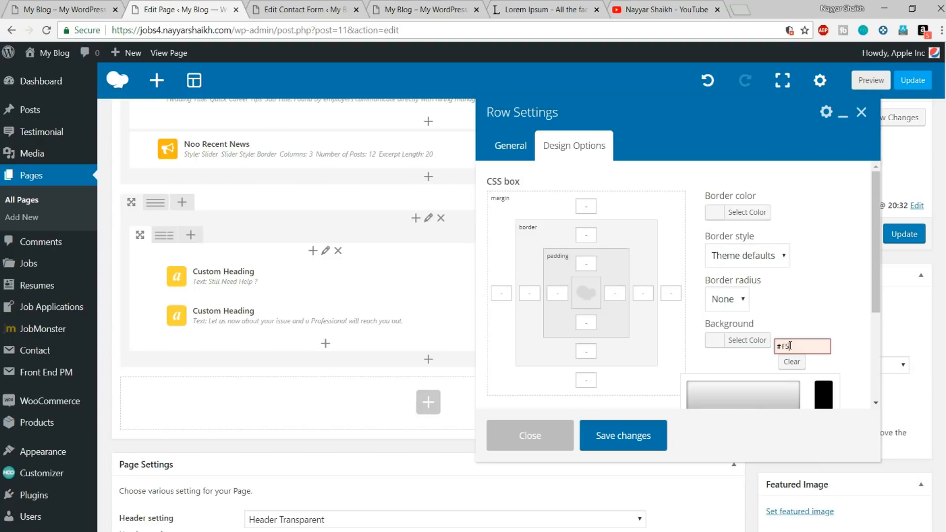
pyautogui.write('006')
pyautogui.click(631, 434)
# Enable Has Container on the inner row and update the page
pyautogui.click(664, 234)
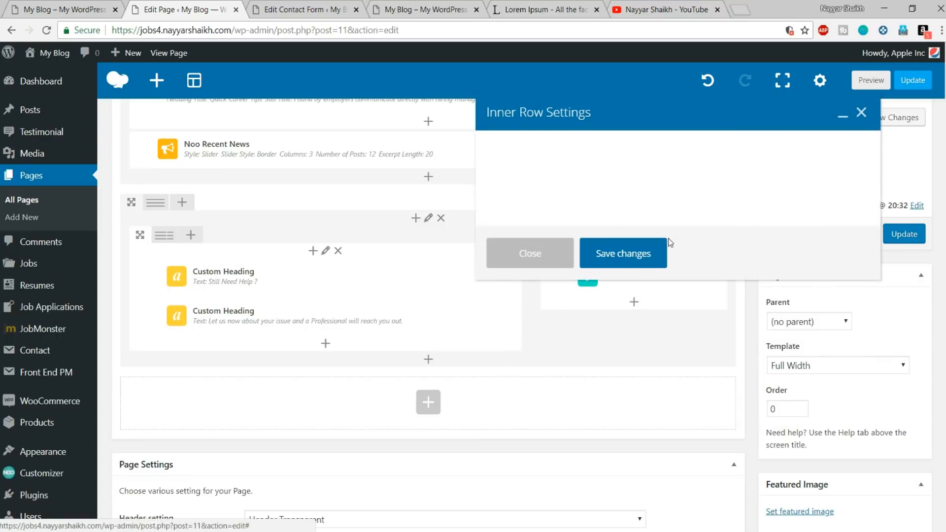
pyautogui.click(494, 198)
pyautogui.click(635, 435)
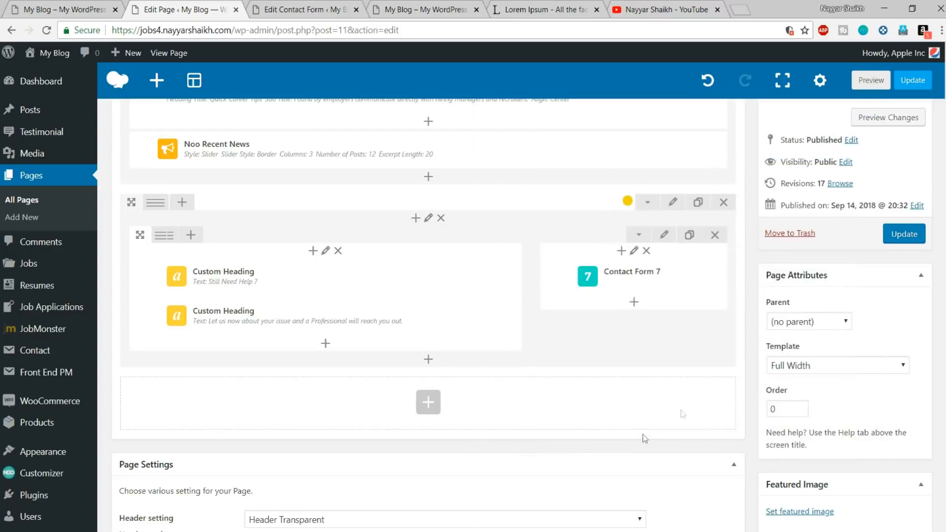
pyautogui.click(903, 234)
pyautogui.click(296, 7)
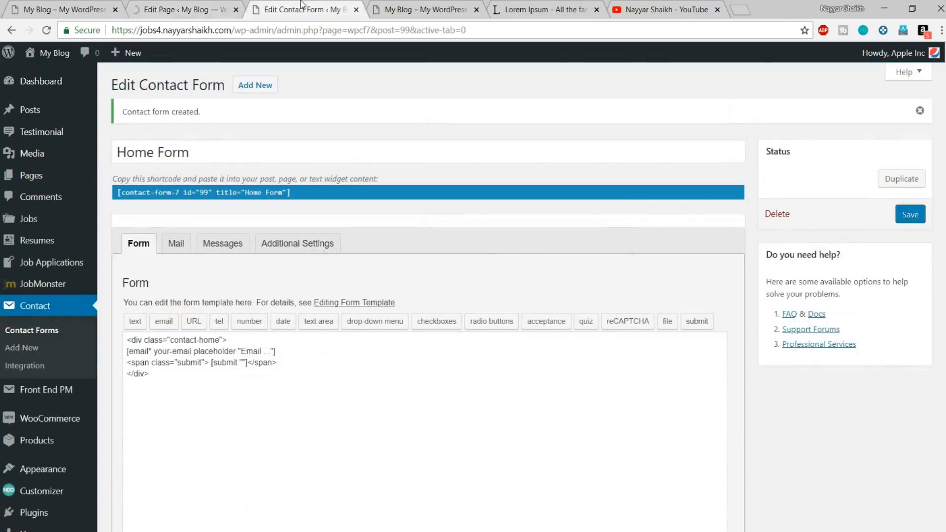
# Reload the live site and verify the yellow 'Still Need Help ?' band with its email field
pyautogui.hotkey('ctrl', 'Tab')
pyautogui.click(48, 30)
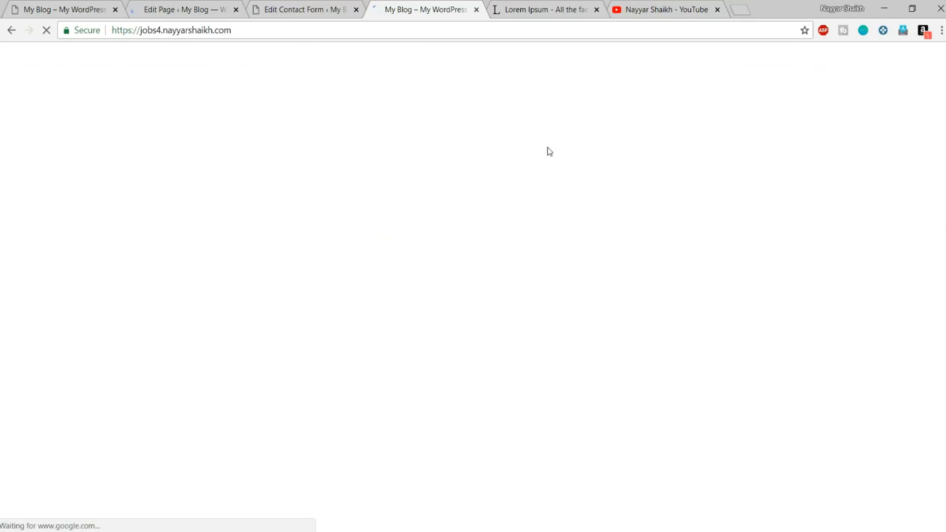
pyautogui.scroll(-3, 611, 300)
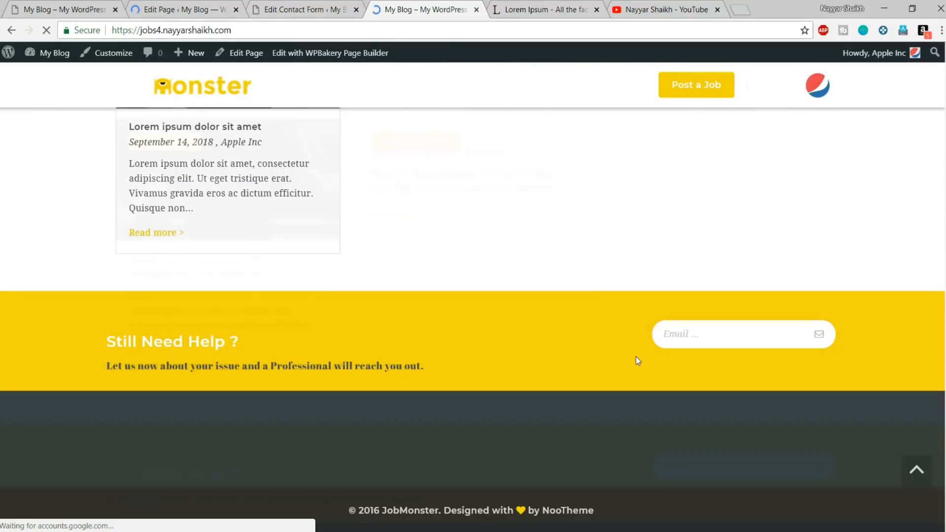
pyautogui.moveTo(107, 339); pyautogui.dragTo(131, 340)
pyautogui.click(373, 358)
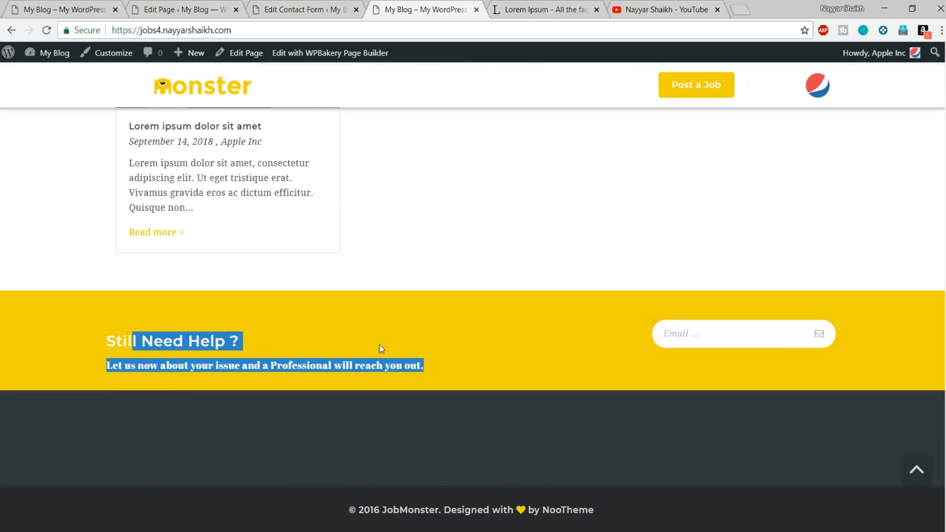
pyautogui.click(584, 372)
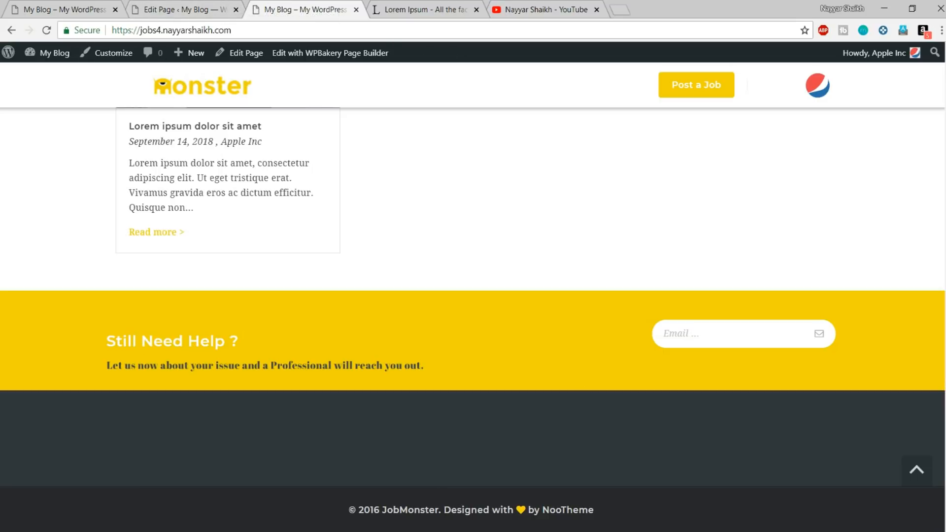
pyautogui.scroll(10, 445, 249)
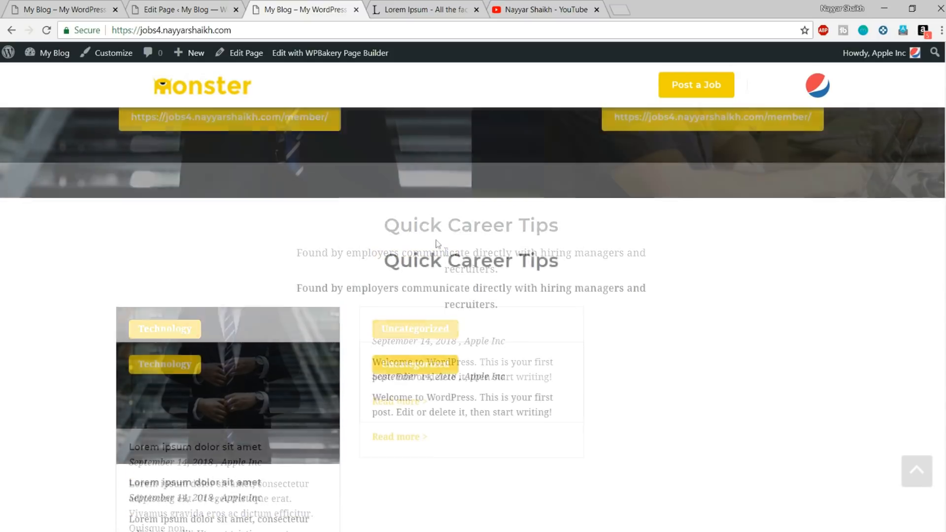
pyautogui.click(195, 5)
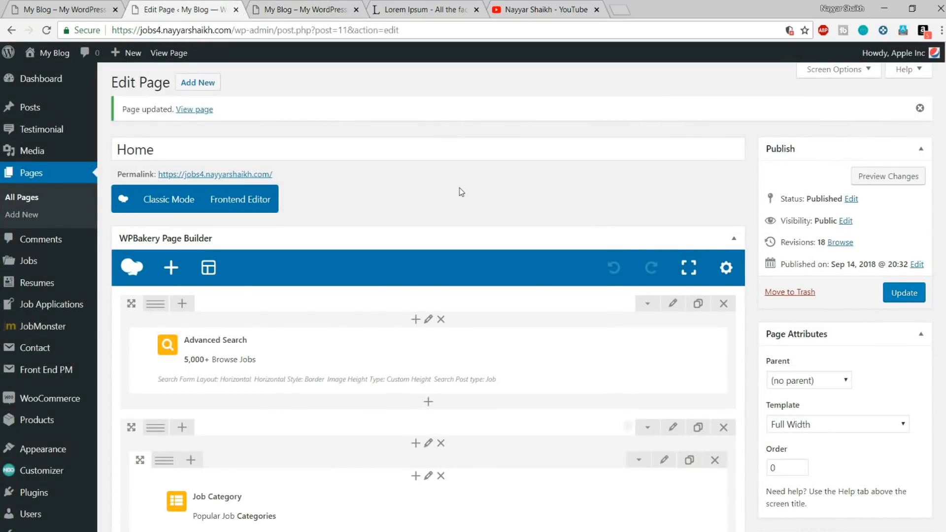
# In WooCommerce Payments settings, turn off PayPal Checkout and enable PayPal Standard
pyautogui.scroll(-3, 75, 300)
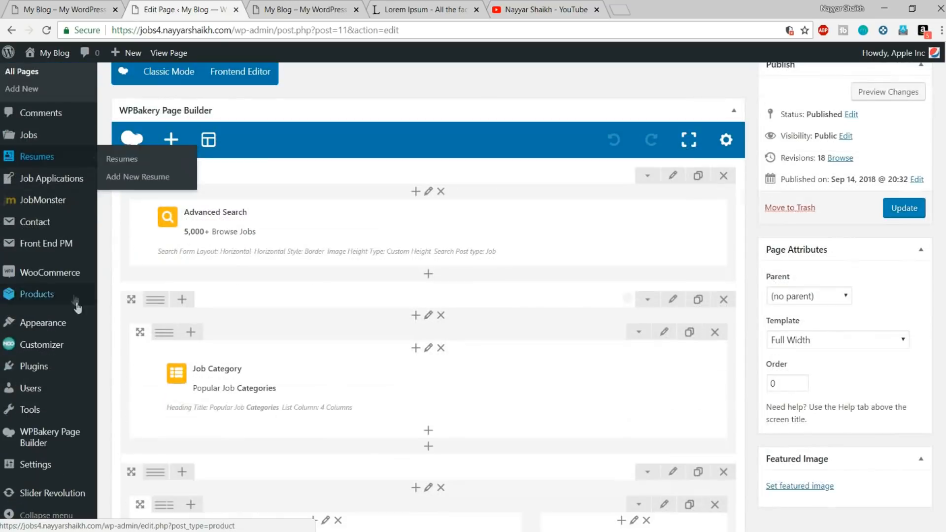
pyautogui.moveTo(64, 274)
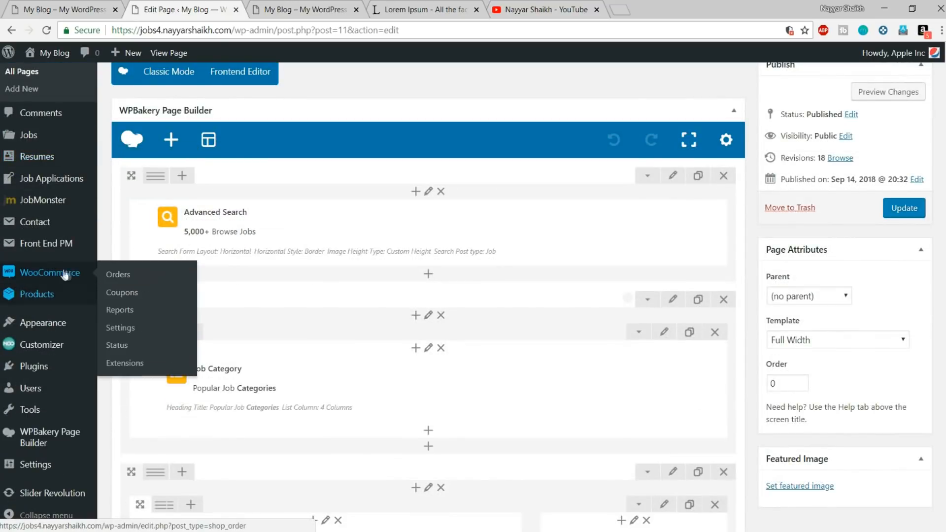
pyautogui.click(137, 330)
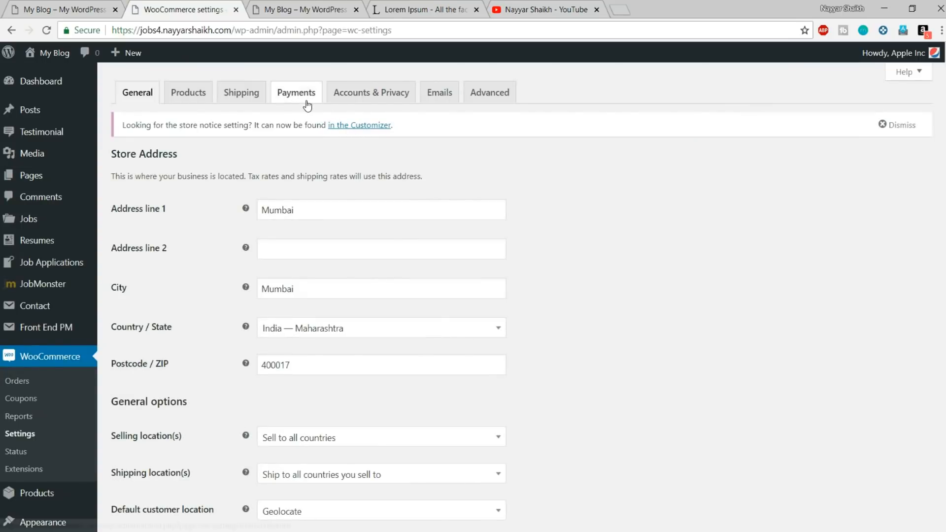
pyautogui.click(306, 101)
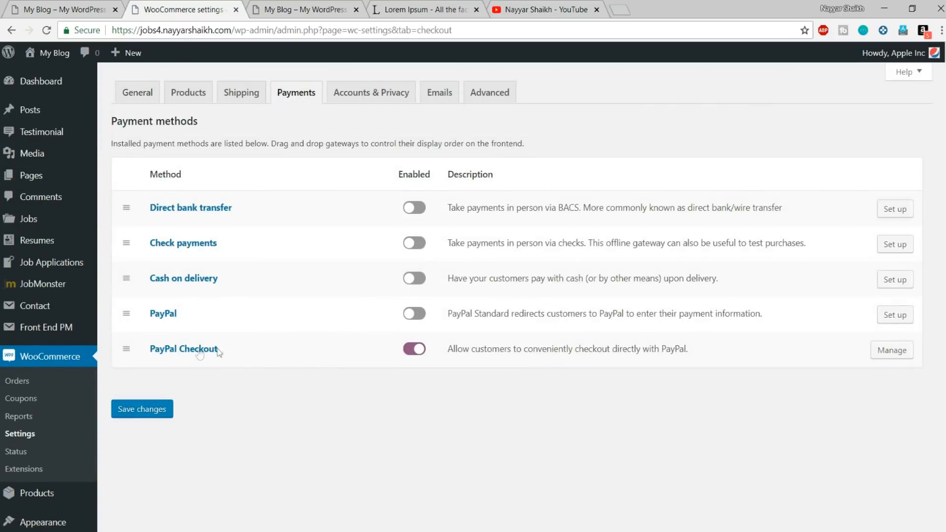
pyautogui.click(415, 355)
pyautogui.moveTo(192, 318); pyautogui.dragTo(133, 316)
pyautogui.click(254, 332)
pyautogui.tripleClick(242, 357)
pyautogui.click(248, 348)
pyautogui.click(413, 317)
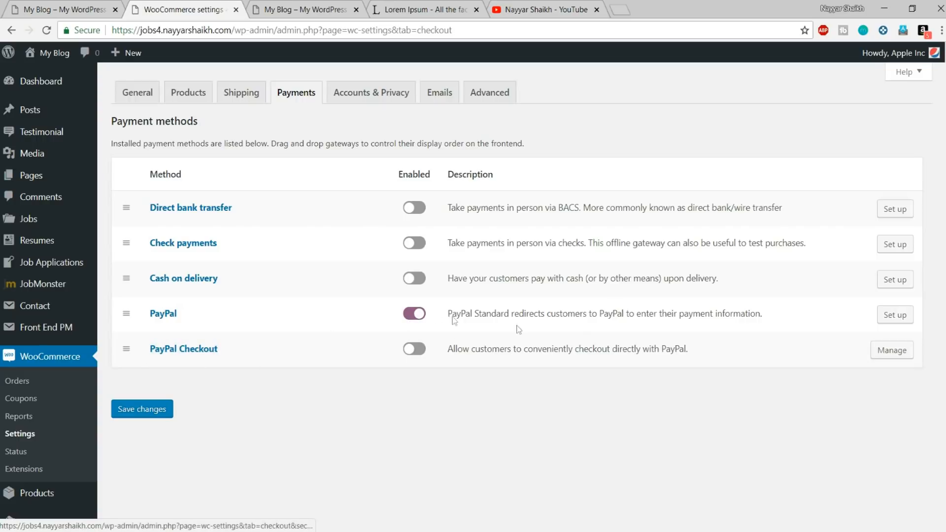
# Open the PayPal Standard setup and review its email and empty Live API credential fields
pyautogui.click(904, 319)
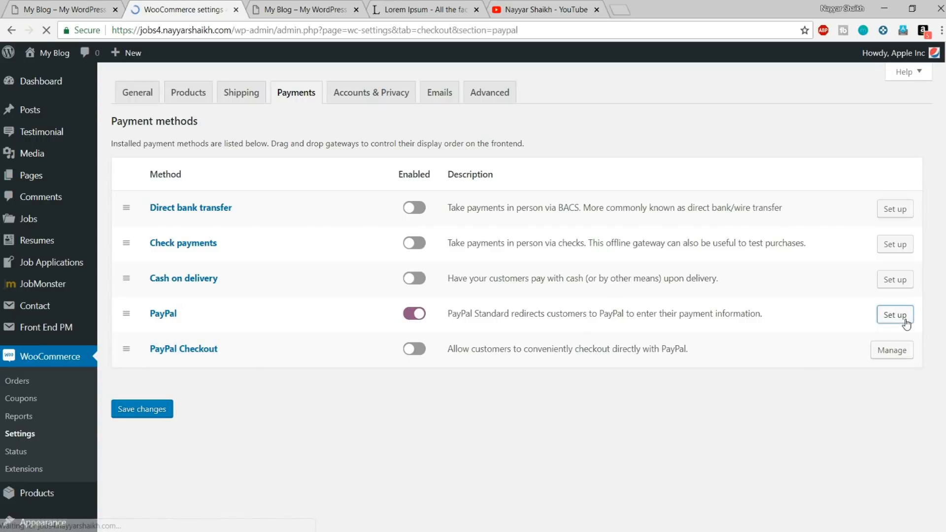
pyautogui.scroll(-4, 614, 310)
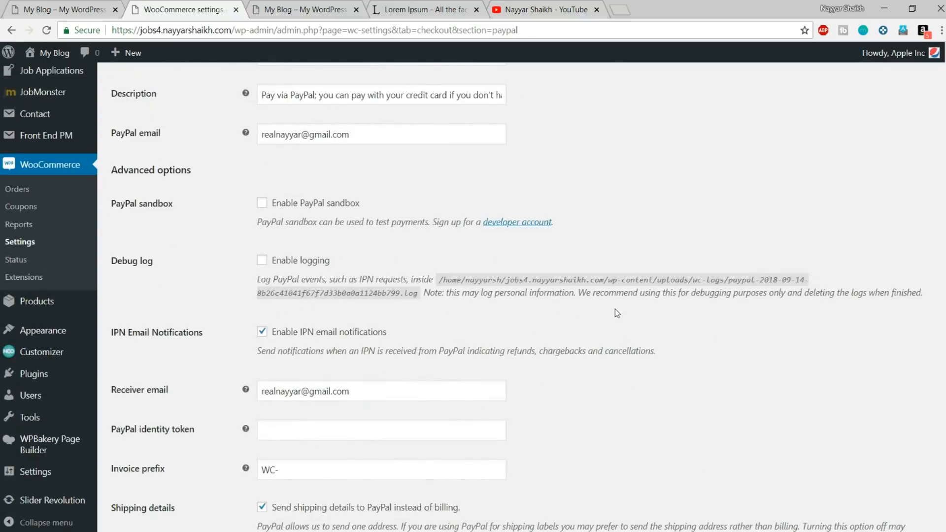
pyautogui.moveTo(163, 133); pyautogui.dragTo(158, 146)
pyautogui.click(157, 147)
pyautogui.click(392, 139)
pyautogui.click(602, 143)
pyautogui.scroll(1, 450, 144)
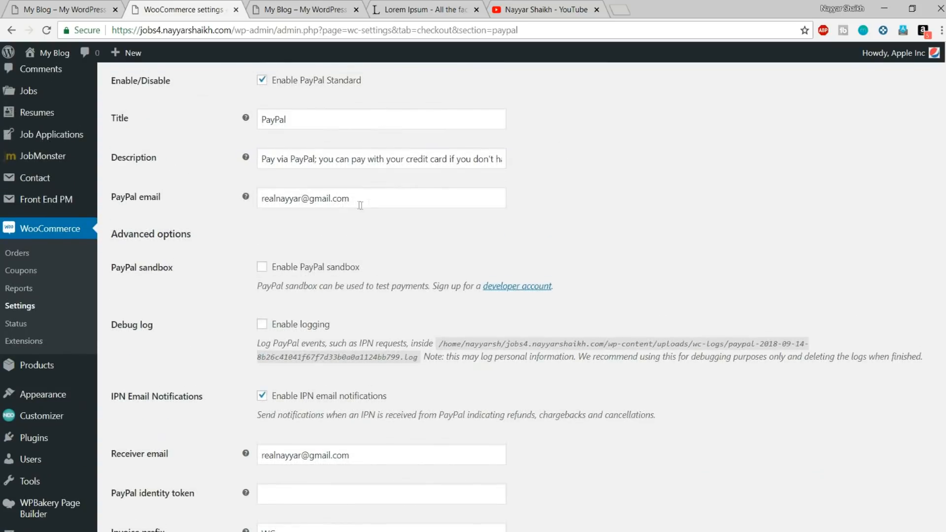
pyautogui.tripleClick(359, 201)
pyautogui.click(611, 190)
pyautogui.tripleClick(357, 202)
pyautogui.click(647, 185)
pyautogui.scroll(-8, 647, 185)
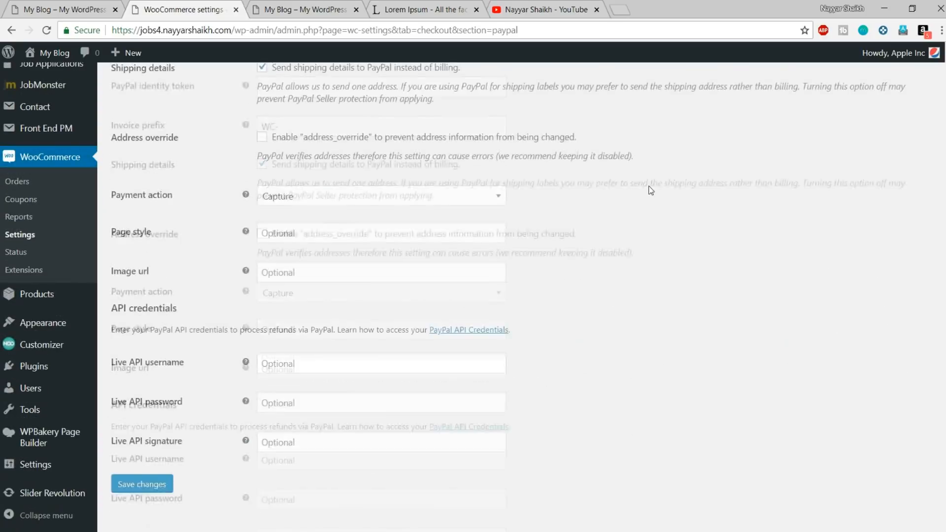
pyautogui.moveTo(180, 347); pyautogui.dragTo(152, 369)
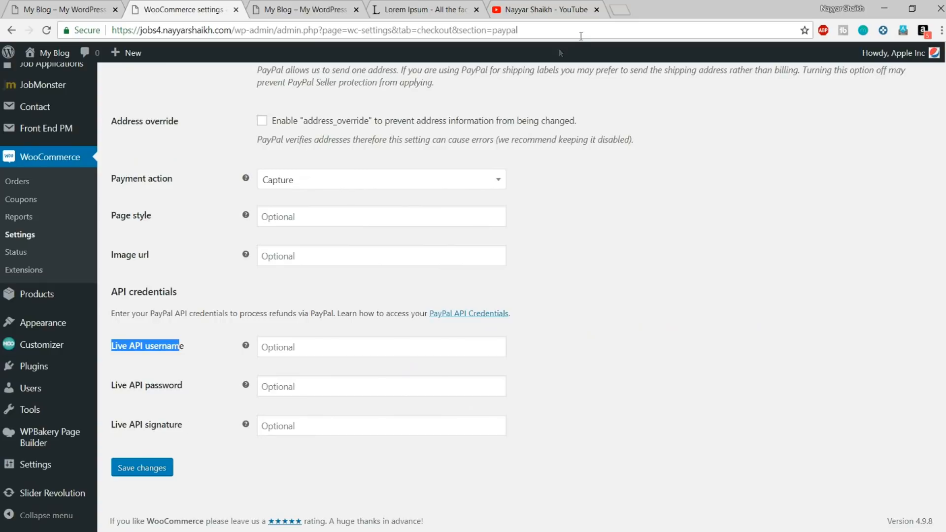
pyautogui.click(561, 10)
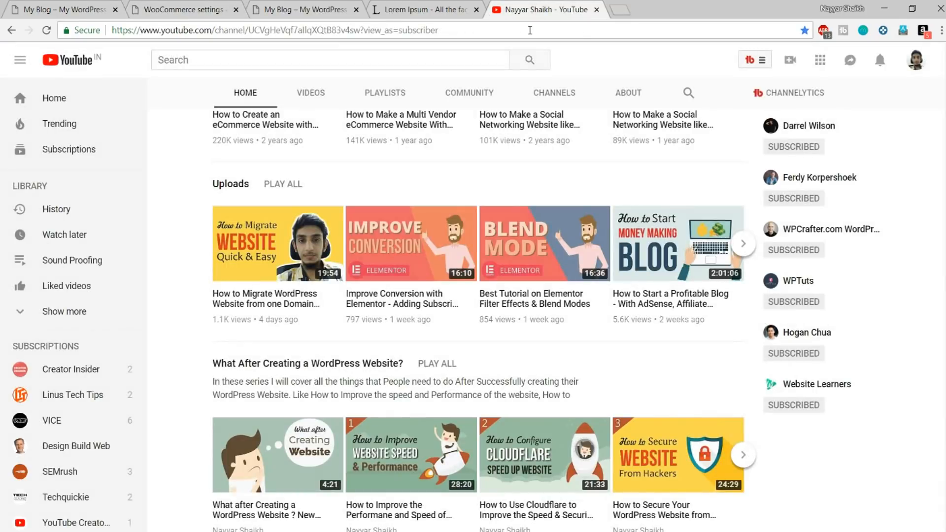
# Go to paypal.com, log in and open the seller preferences
pyautogui.click(530, 30)
pyautogui.write('paypal.com')
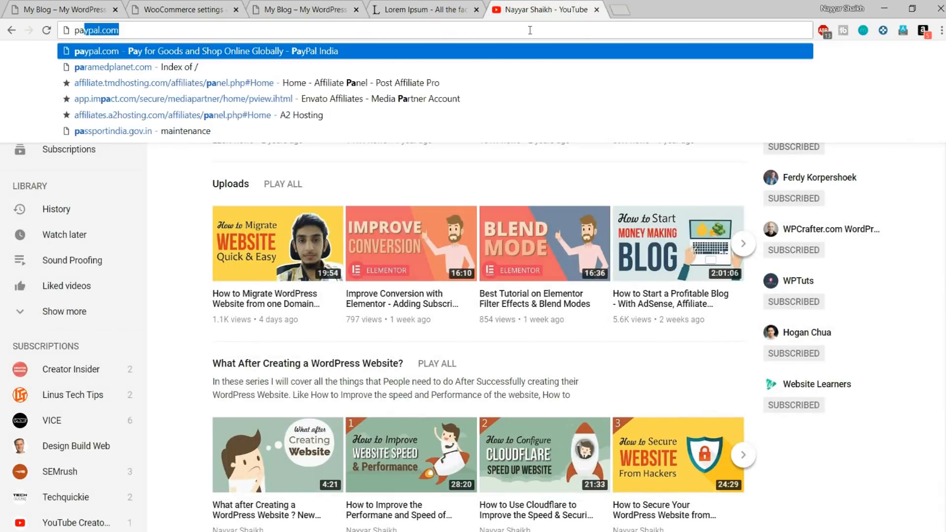
pyautogui.press('Return')
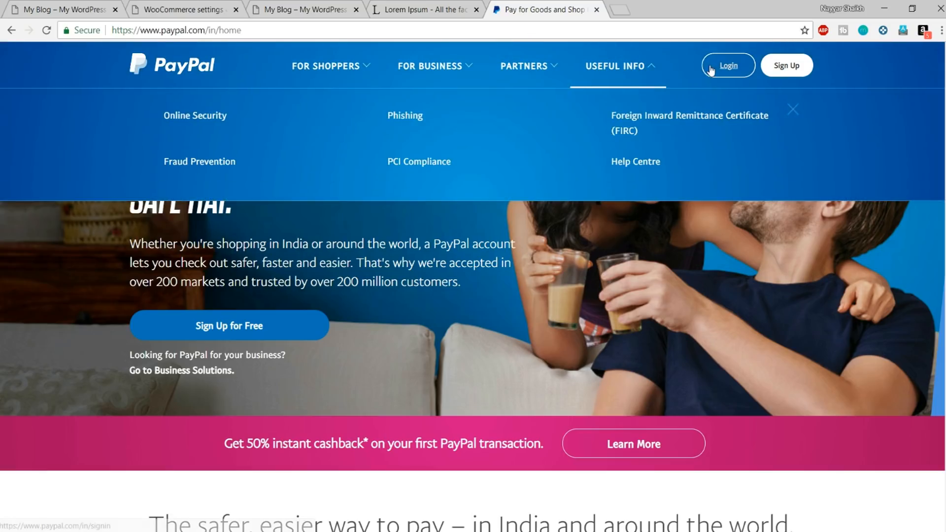
pyautogui.click(709, 64)
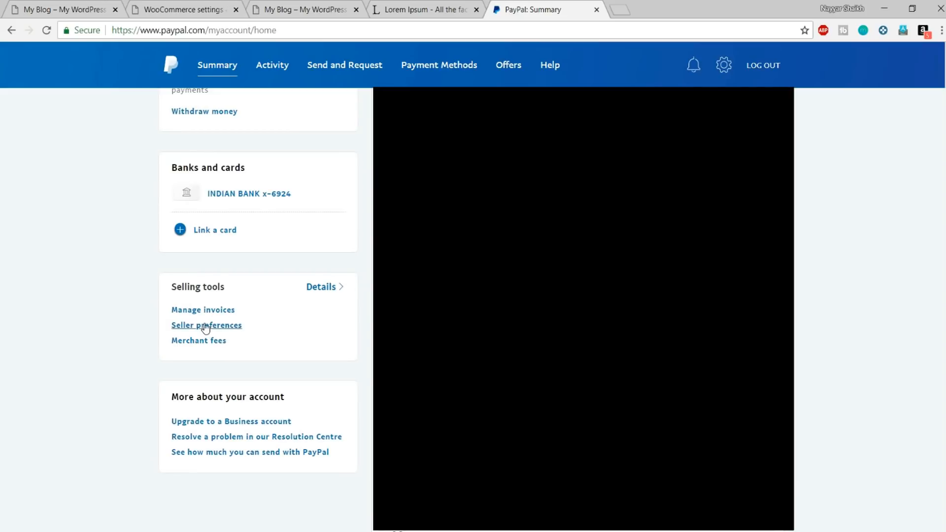
pyautogui.click(224, 326)
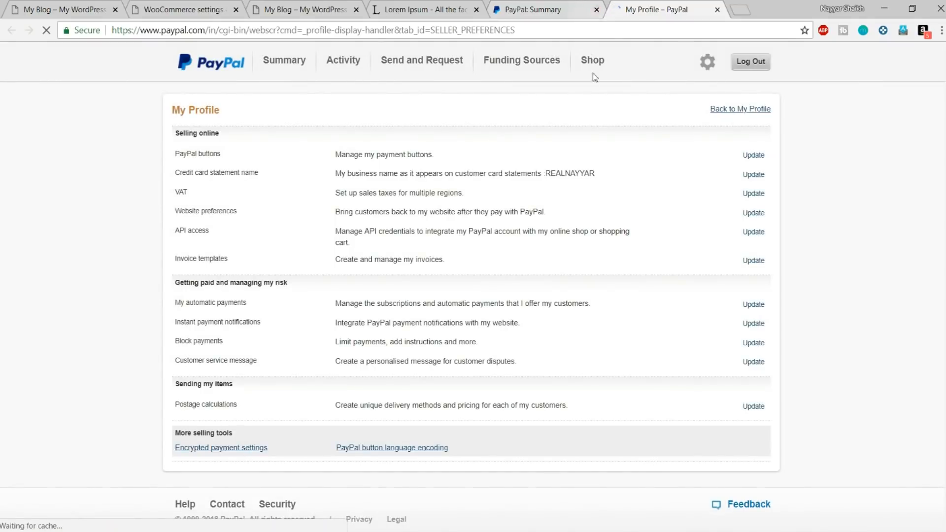
pyautogui.click(597, 10)
# Open API access and choose Manage API credentials under NVP/SOAP API integration (Classic)
pyautogui.moveTo(174, 210); pyautogui.dragTo(207, 231)
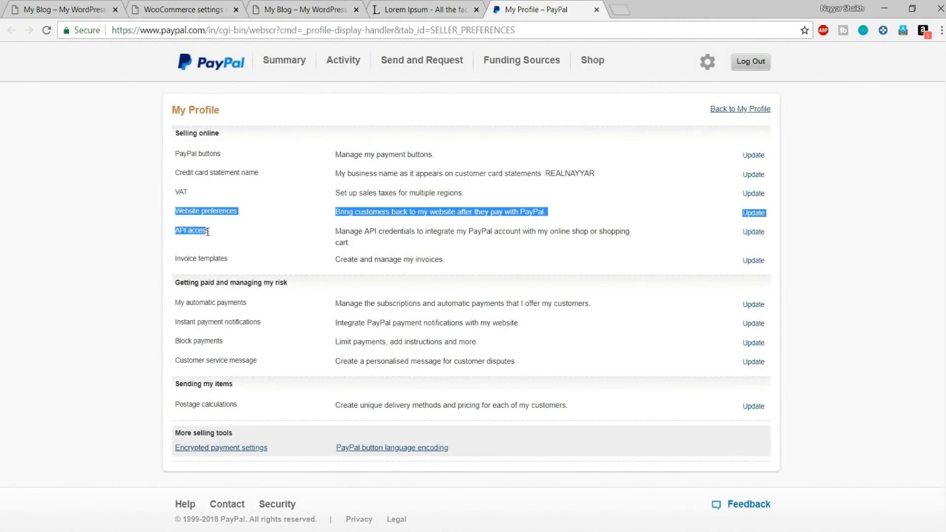
pyautogui.click(280, 241)
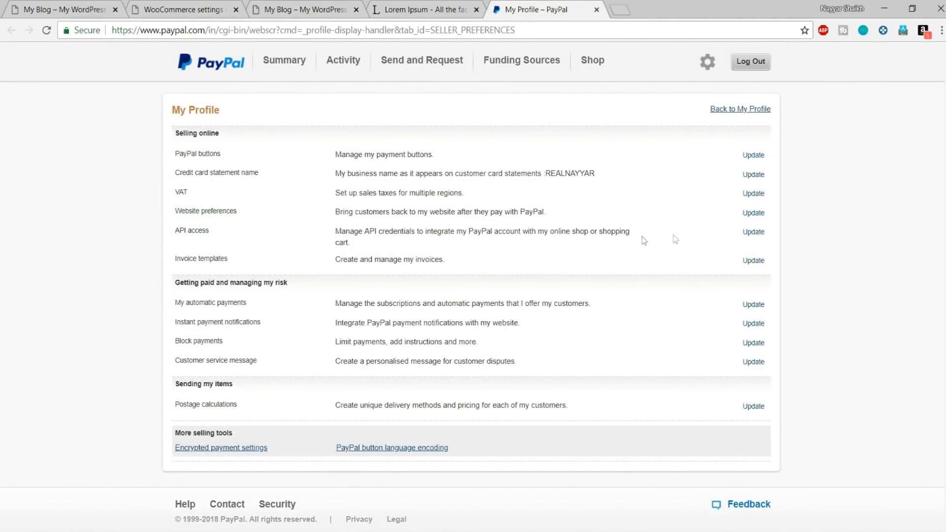
pyautogui.click(757, 235)
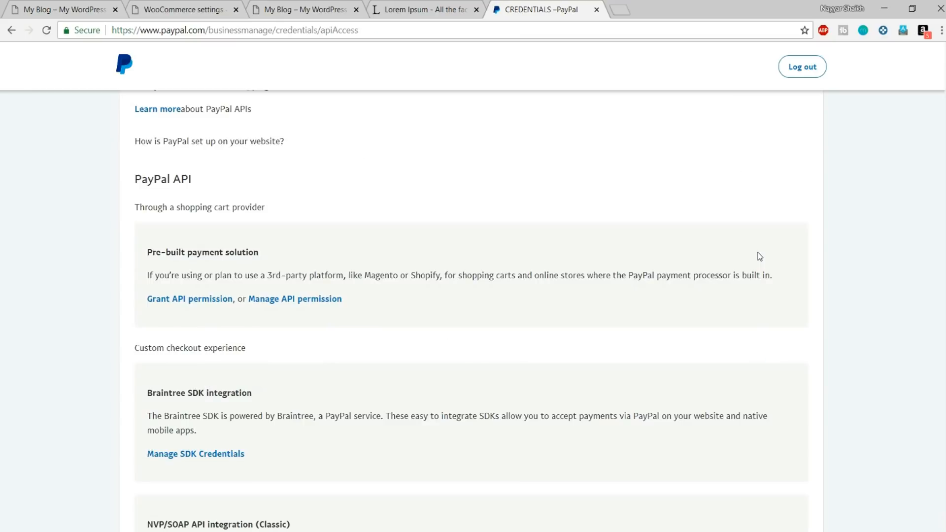
pyautogui.scroll(-6, 757, 252)
pyautogui.moveTo(183, 139); pyautogui.dragTo(271, 139)
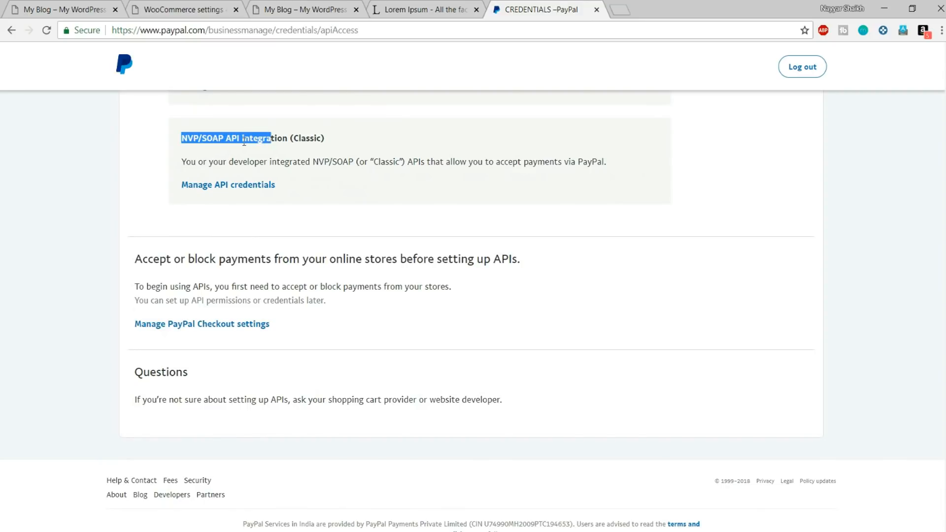
pyautogui.click(293, 151)
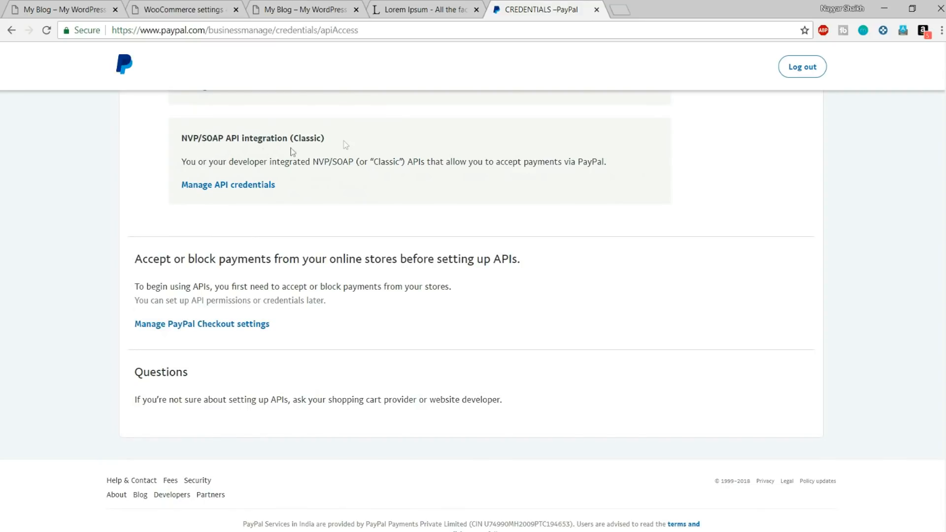
pyautogui.click(235, 190)
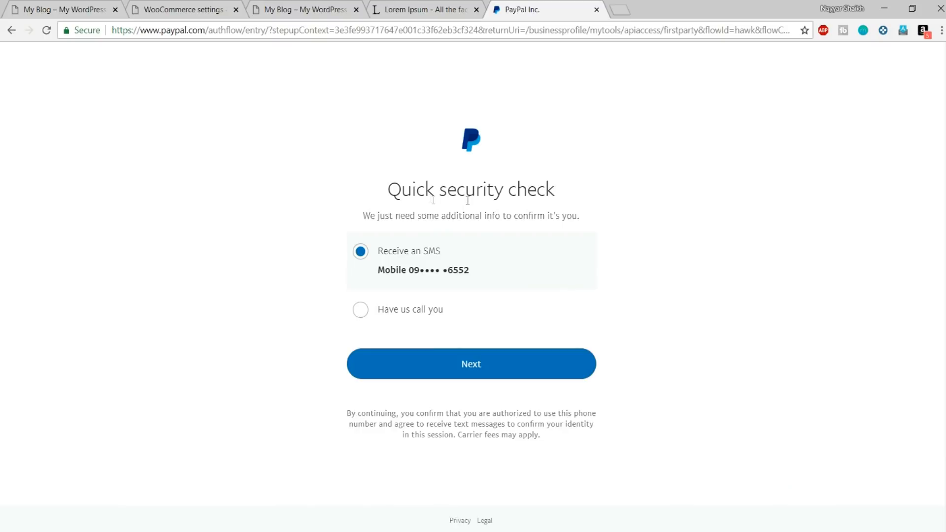
# Pass PayPal's security check with the SMS verification code and reveal the API username
pyautogui.moveTo(384, 192); pyautogui.dragTo(547, 193)
pyautogui.click(471, 239)
pyautogui.click(487, 370)
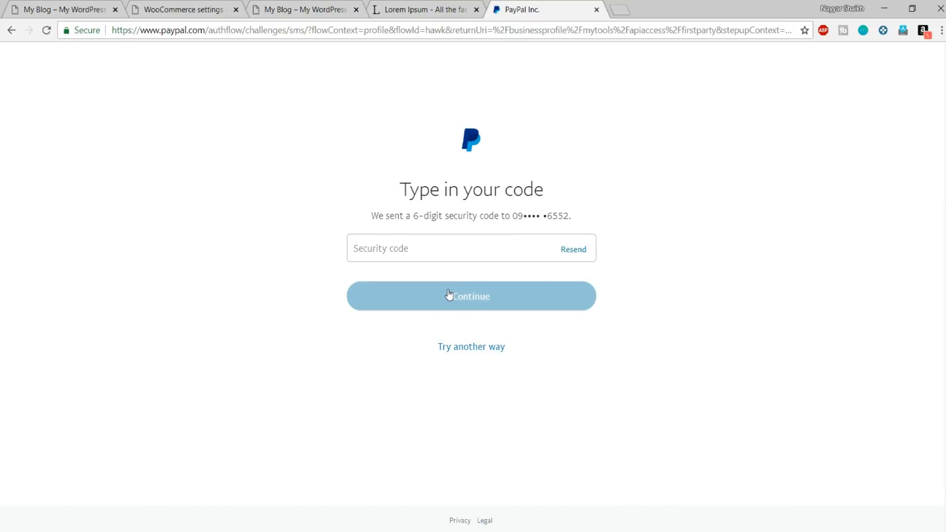
pyautogui.click(407, 251)
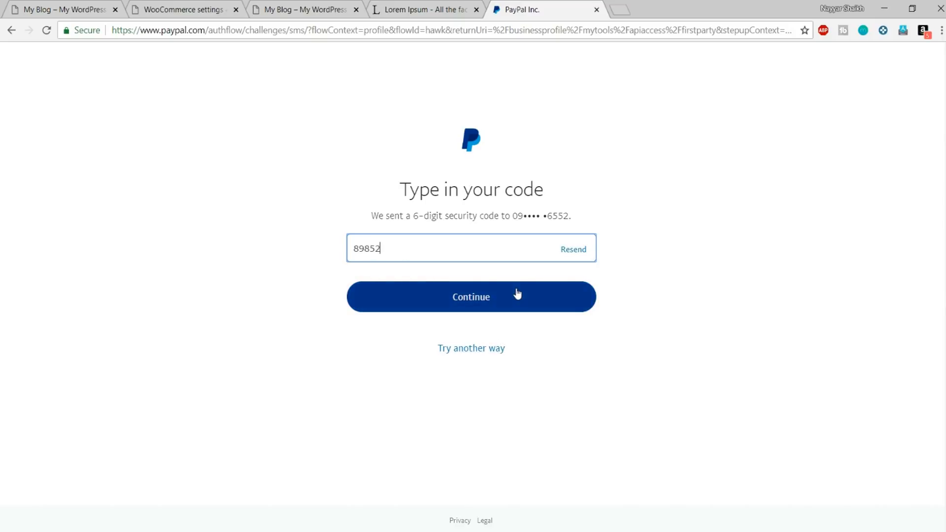
pyautogui.click(395, 307)
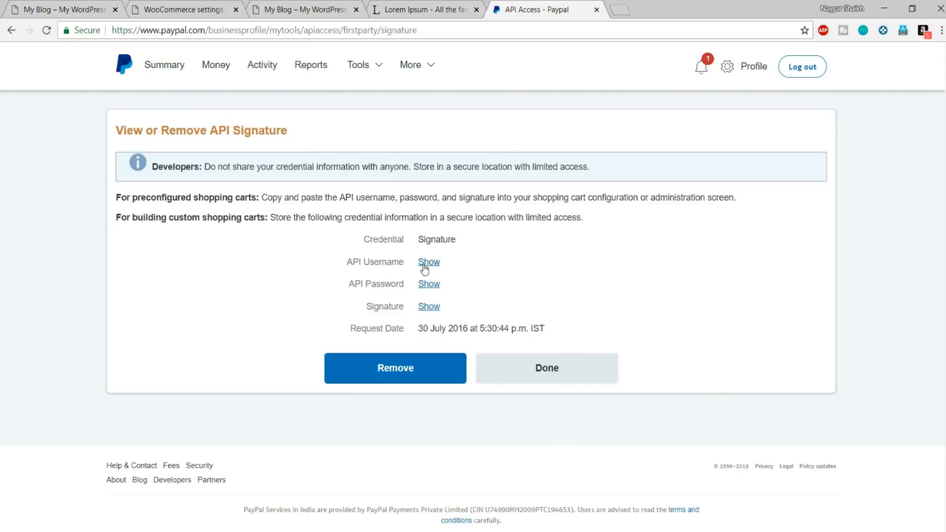
pyautogui.click(425, 266)
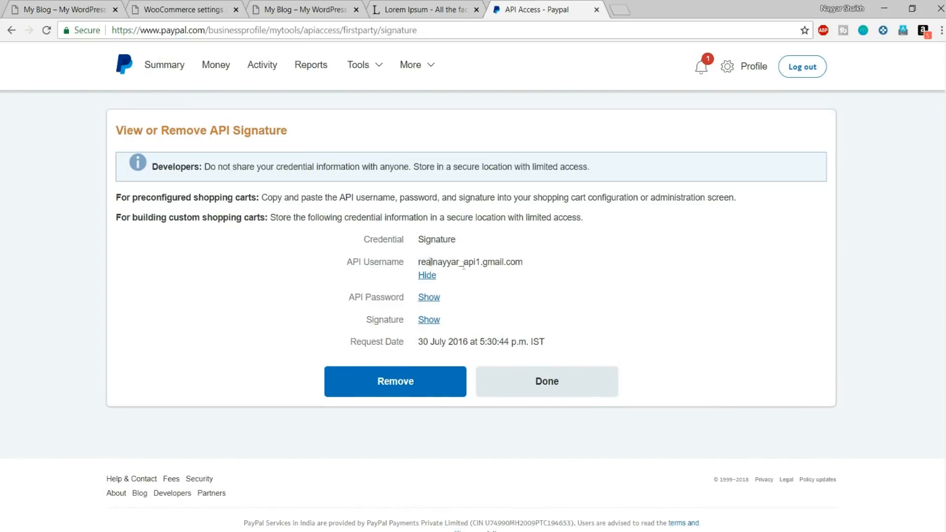
# Copy the PayPal API username into WooCommerce's Live API username field
pyautogui.tripleClick(456, 255)
pyautogui.click(424, 264)
pyautogui.moveTo(418, 262); pyautogui.dragTo(538, 266)
pyautogui.hotkey('ctrl', 'c')
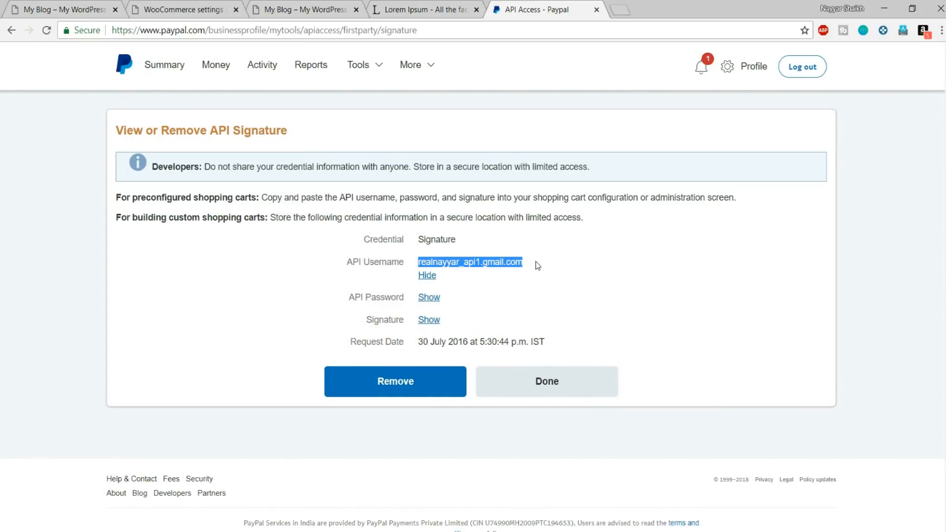
pyautogui.click(298, 11)
pyautogui.click(186, 10)
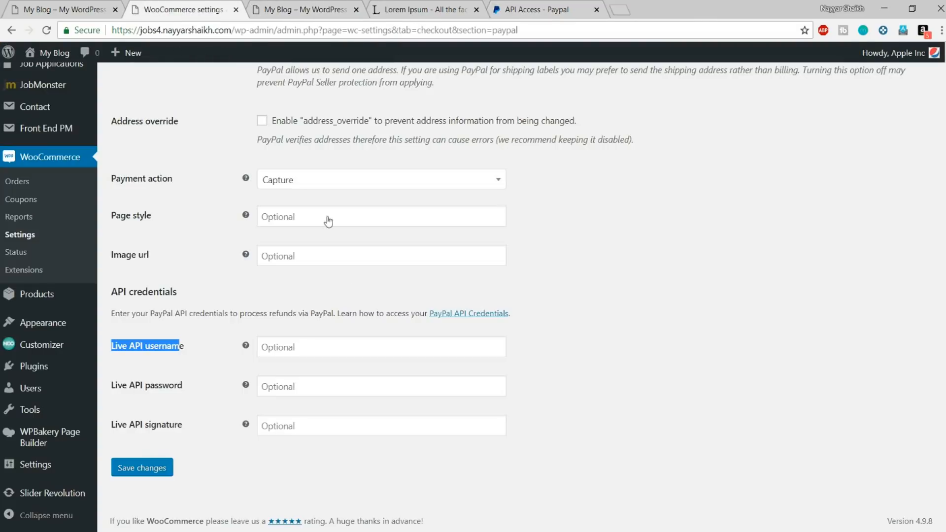
pyautogui.click(301, 351)
pyautogui.hotkey('ctrl', 'v')
pyautogui.click(611, 349)
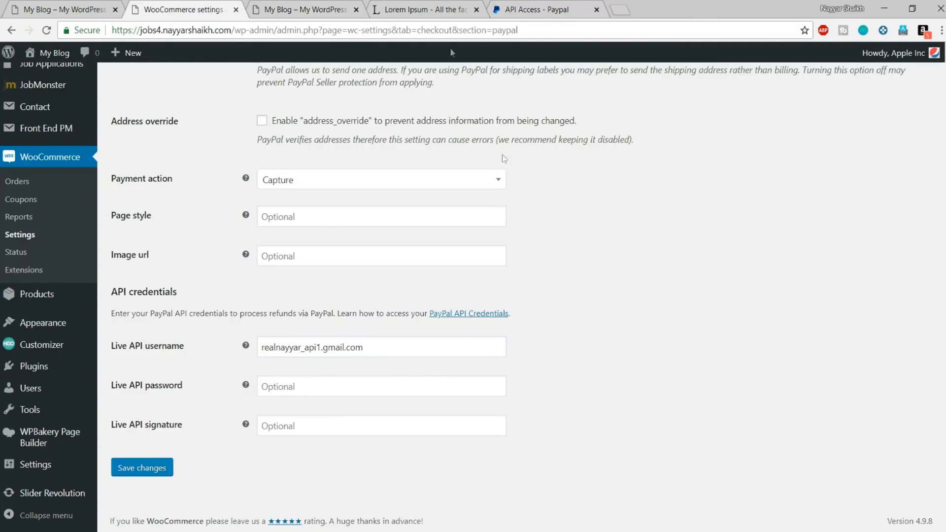
pyautogui.click(421, 5)
pyautogui.click(291, 7)
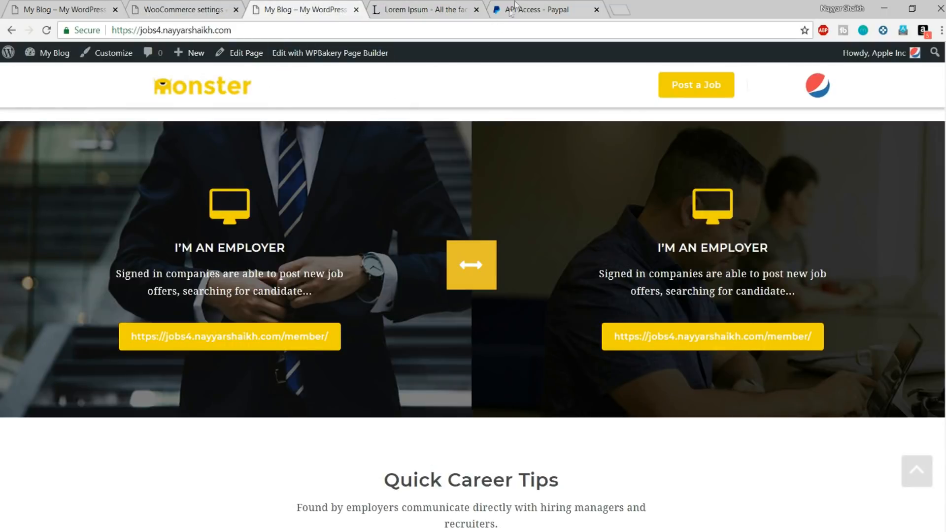
pyautogui.moveTo(511, 11); pyautogui.dragTo(295, 9)
pyautogui.doubleClick(468, 262)
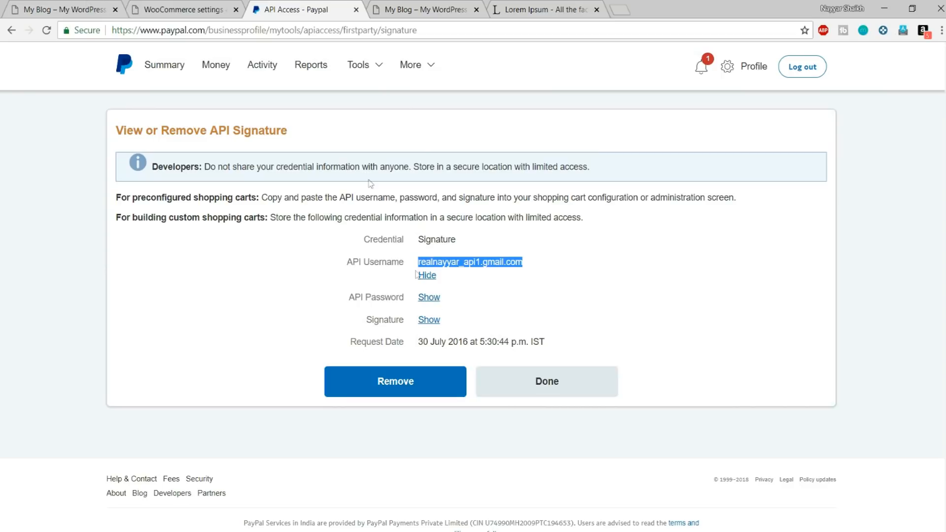
pyautogui.click(148, 9)
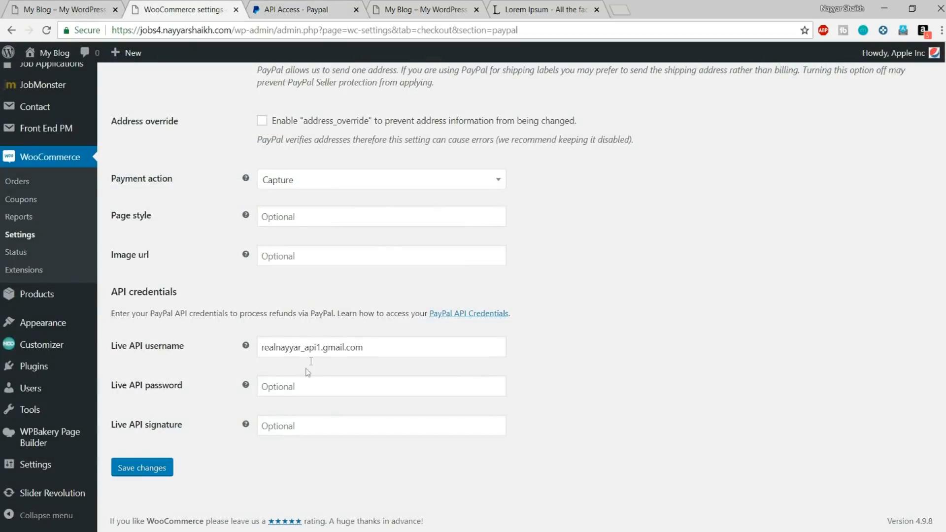
# Copy the API signature into the Live API signature field, save changes and close the PayPal tab
pyautogui.click(310, 5)
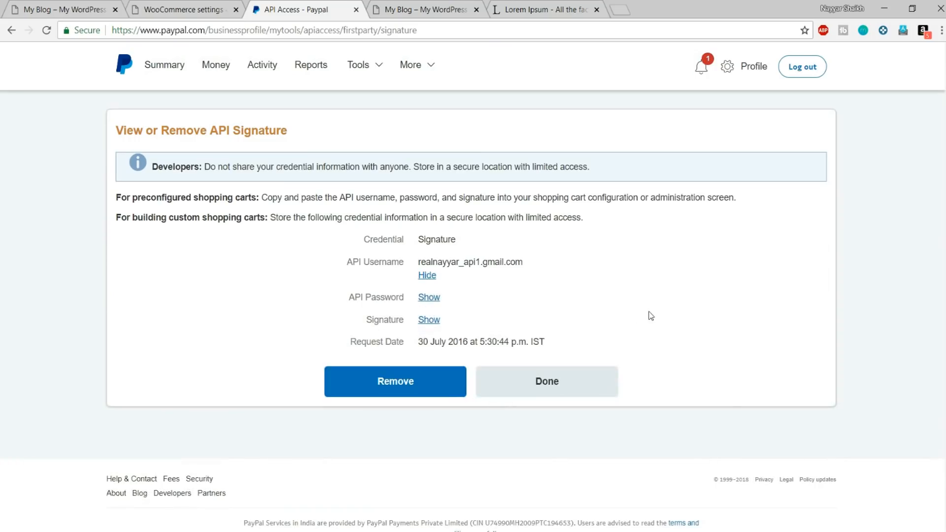
pyautogui.click(435, 321)
pyautogui.doubleClick(490, 321)
pyautogui.hotkey('ctrl', 'c')
pyautogui.click(180, 10)
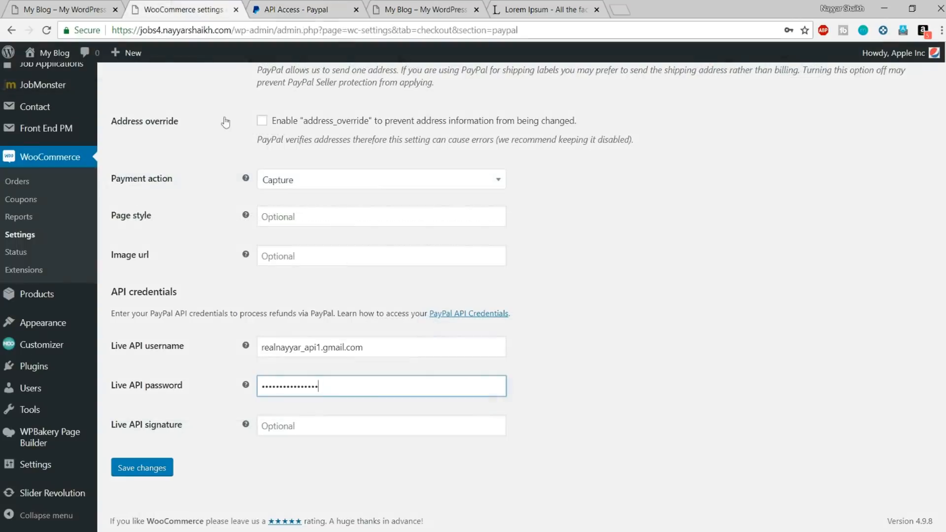
pyautogui.click(296, 427)
pyautogui.hotkey('ctrl', 'v')
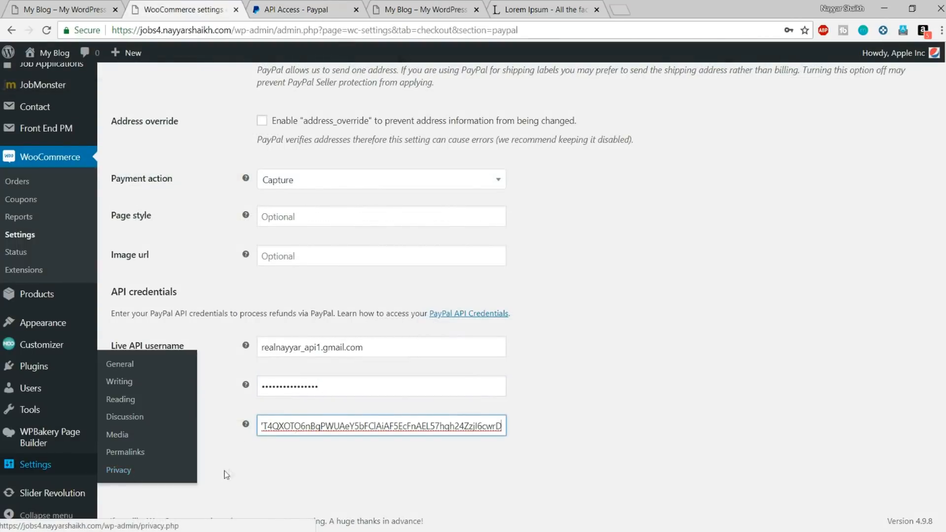
pyautogui.click(177, 468)
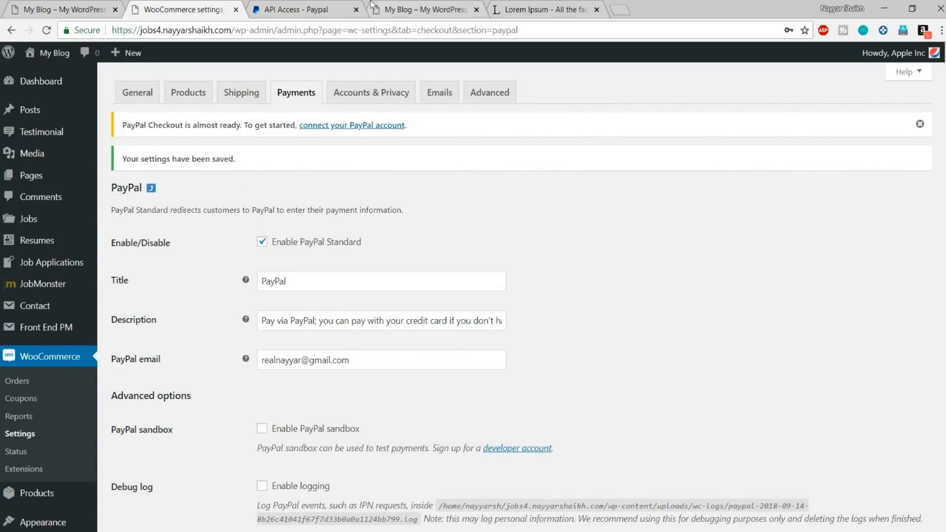
pyautogui.click(355, 10)
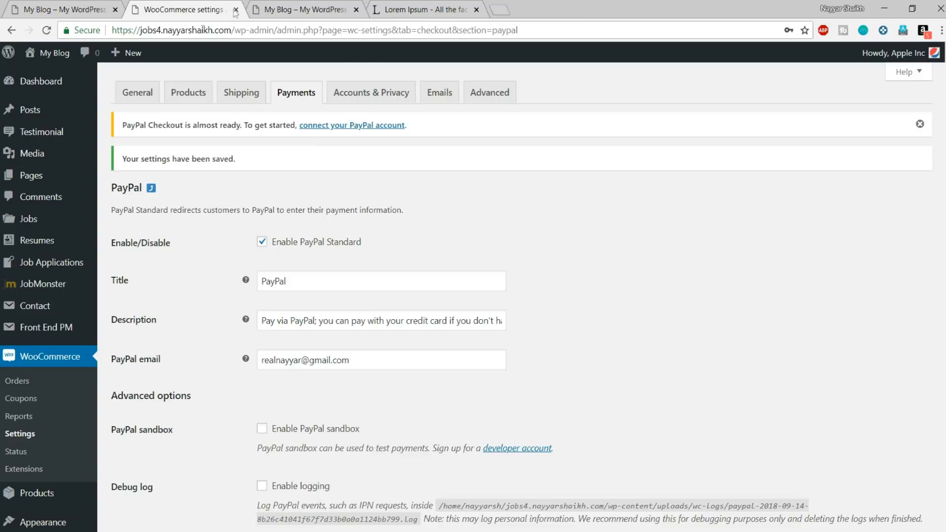
# Open Appearance > Widgets and check the reference JobMonster footer's description paragraph
pyautogui.click(302, 10)
pyautogui.scroll(-4, 413, 218)
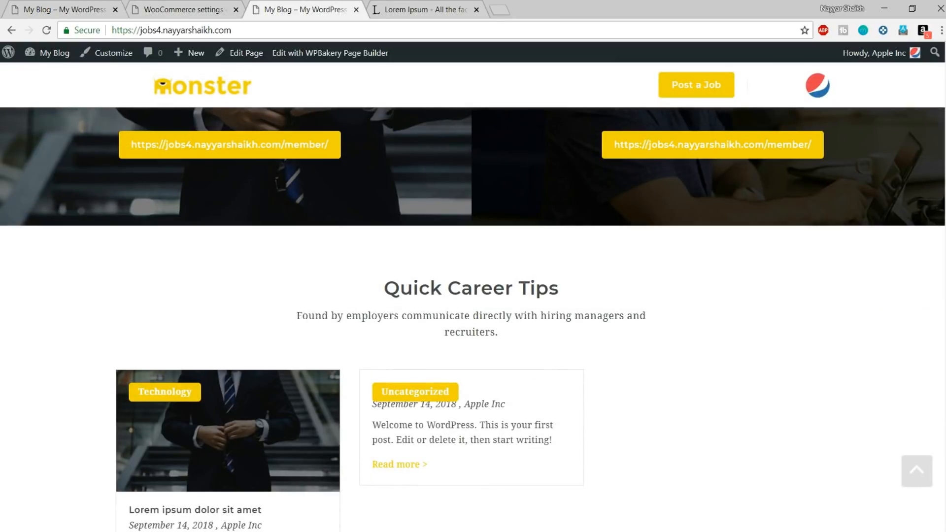
pyautogui.scroll(-6, 473, 320)
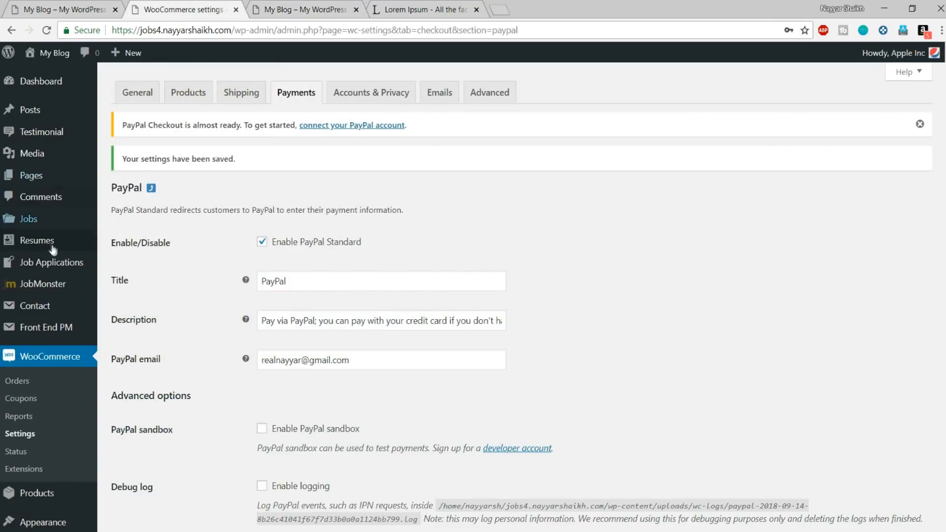
pyautogui.moveTo(58, 238)
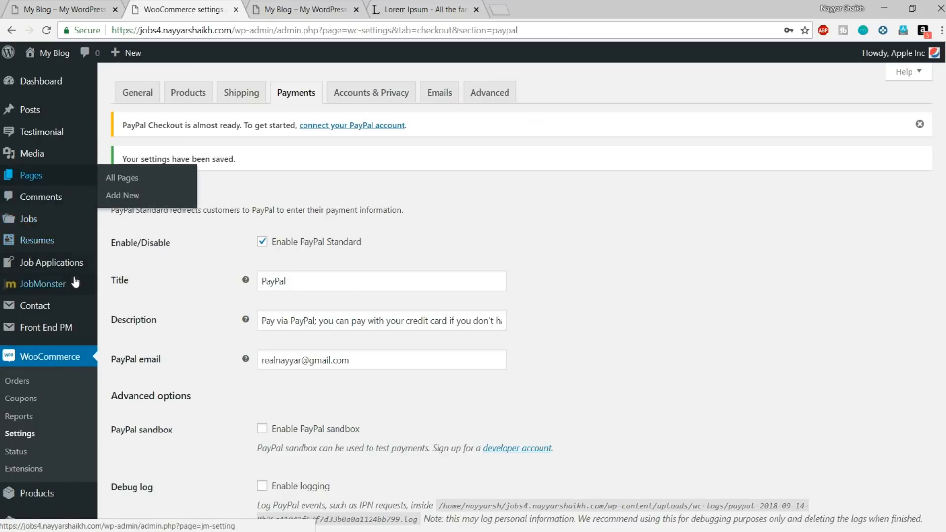
pyautogui.scroll(-3, 69, 276)
pyautogui.moveTo(61, 398)
pyautogui.scroll(-3, 61, 398)
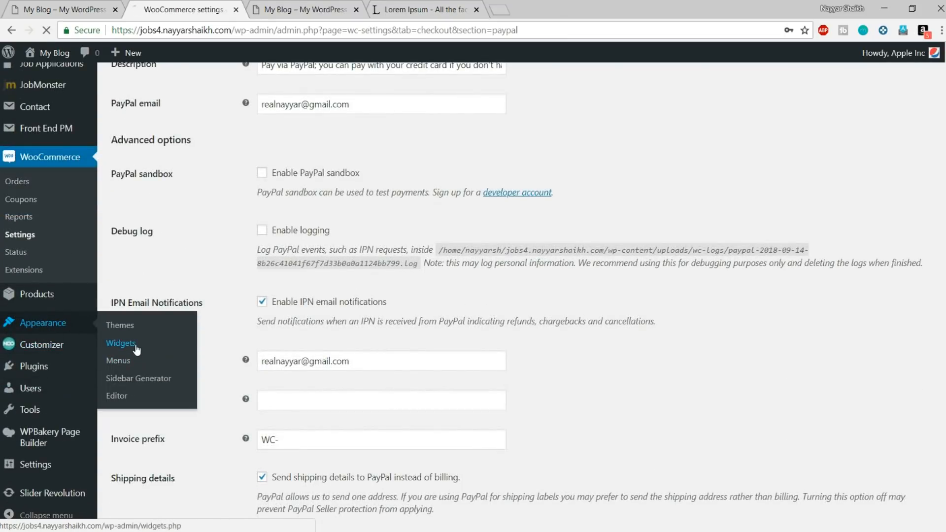
pyautogui.click(121, 343)
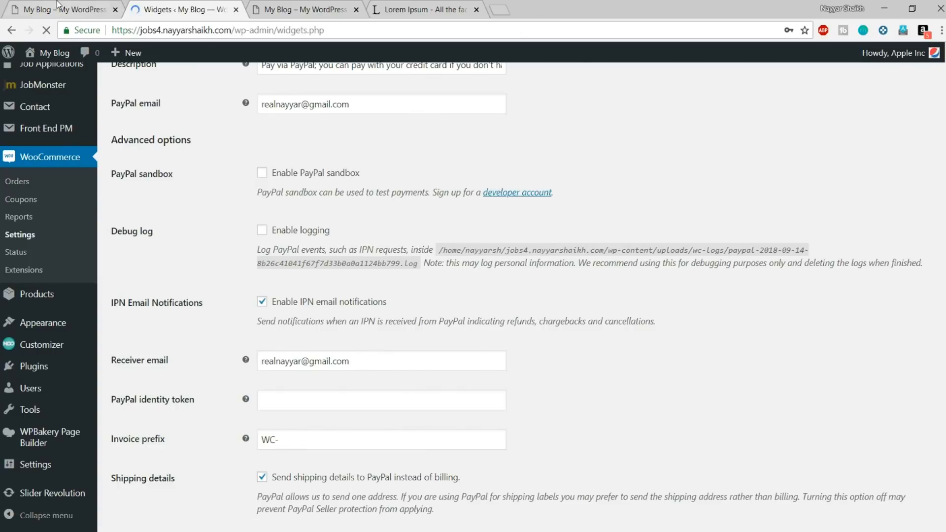
pyautogui.click(58, 4)
pyautogui.scroll(-5, 153, 291)
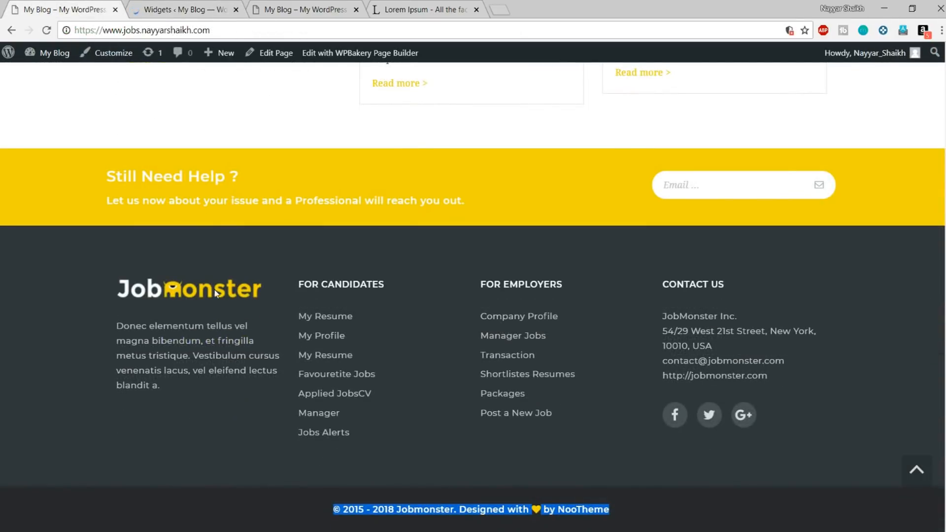
pyautogui.moveTo(177, 389); pyautogui.dragTo(116, 326)
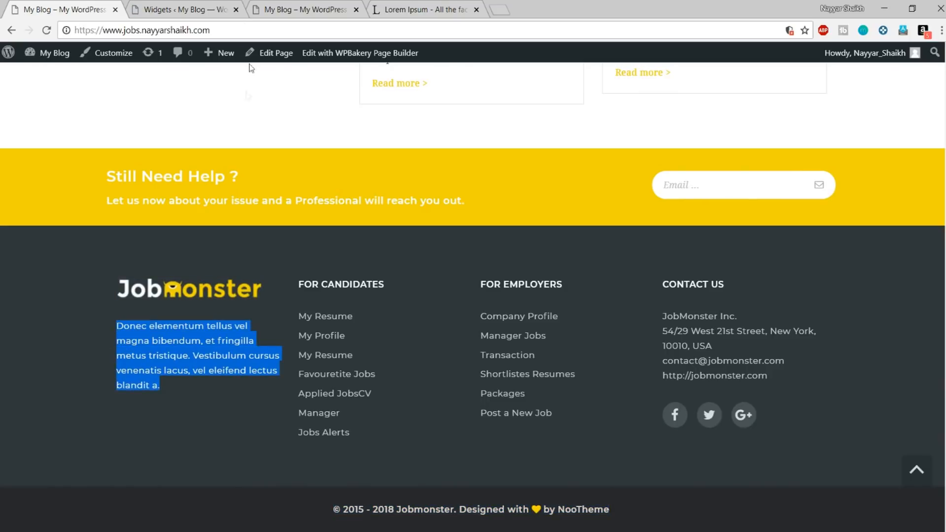
pyautogui.click(177, 7)
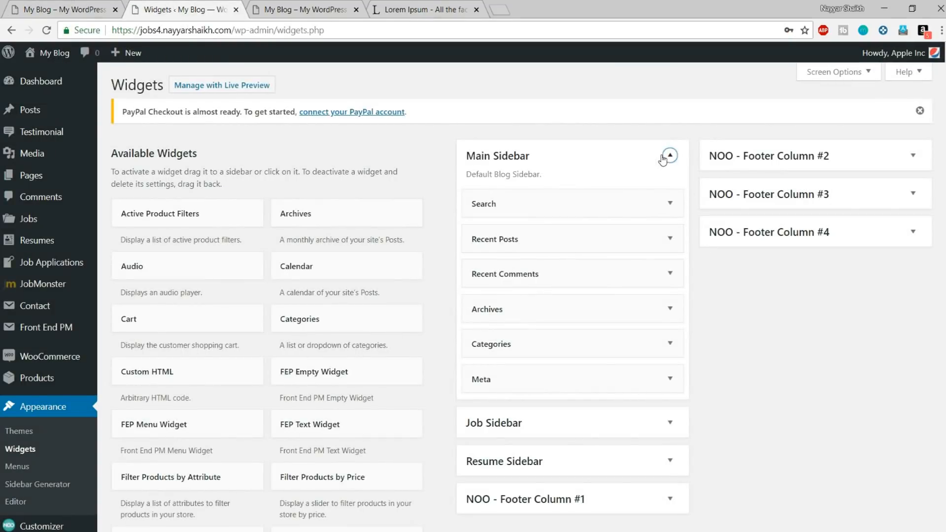
# Add an Image widget showing logo2.png to NOO - Footer Column #1 and save it
pyautogui.click(668, 156)
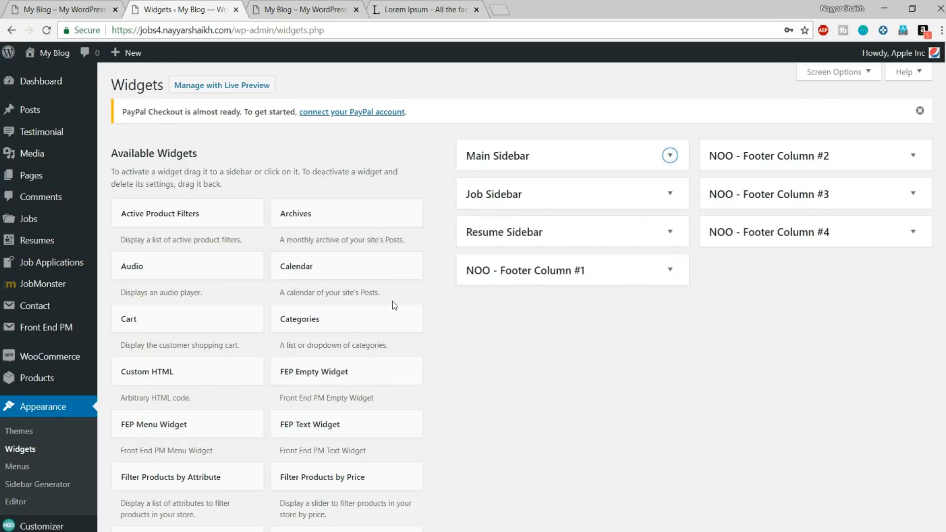
pyautogui.scroll(-10, 527, 318)
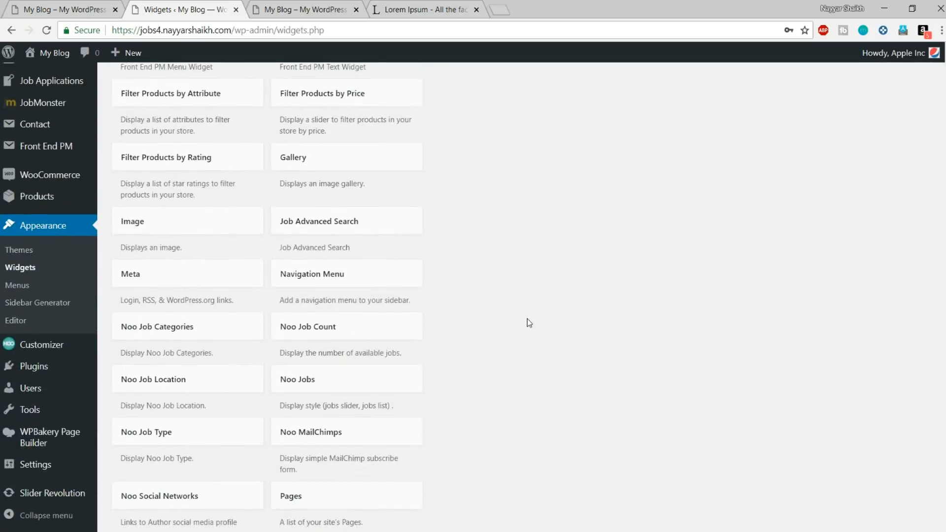
pyautogui.scroll(-7, 527, 318)
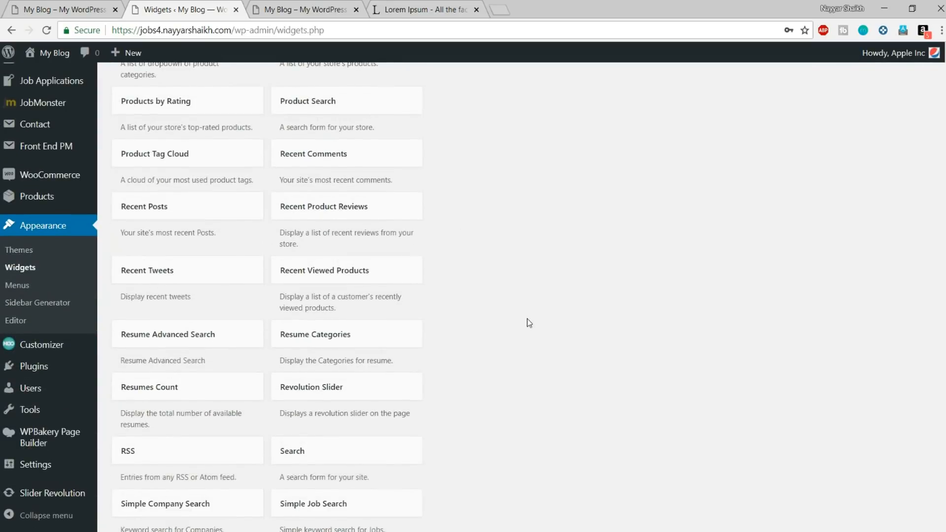
pyautogui.scroll(7, 527, 319)
pyautogui.scroll(4, 296, 207)
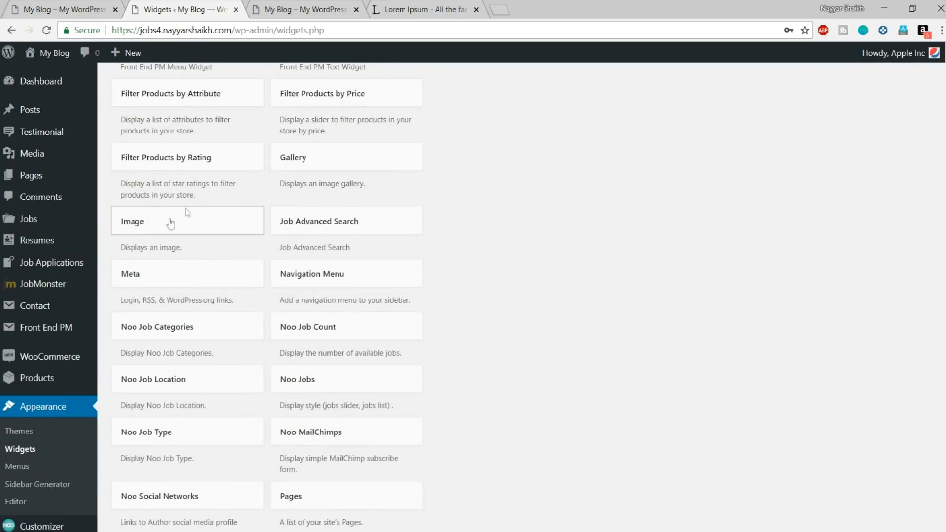
pyautogui.click(238, 226)
pyautogui.scroll(-1, 261, 244)
pyautogui.click(239, 291)
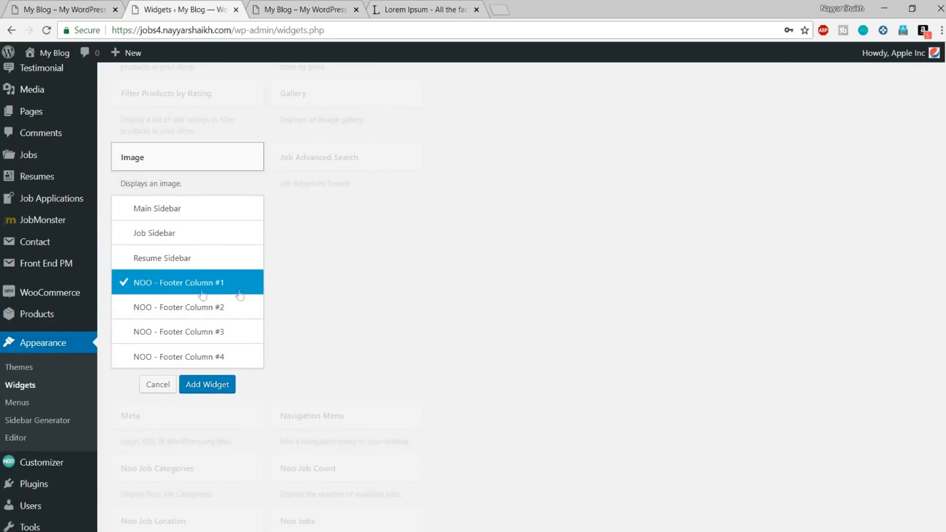
pyautogui.click(228, 384)
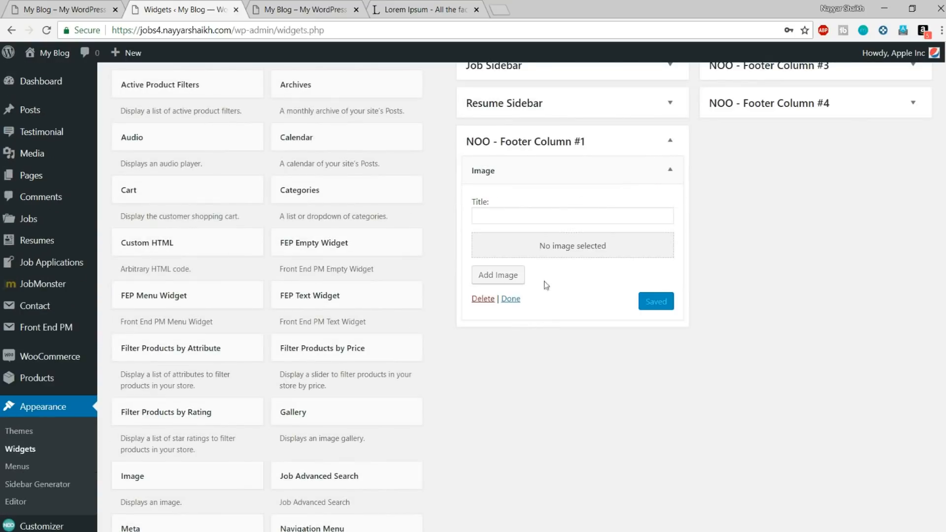
pyautogui.click(557, 252)
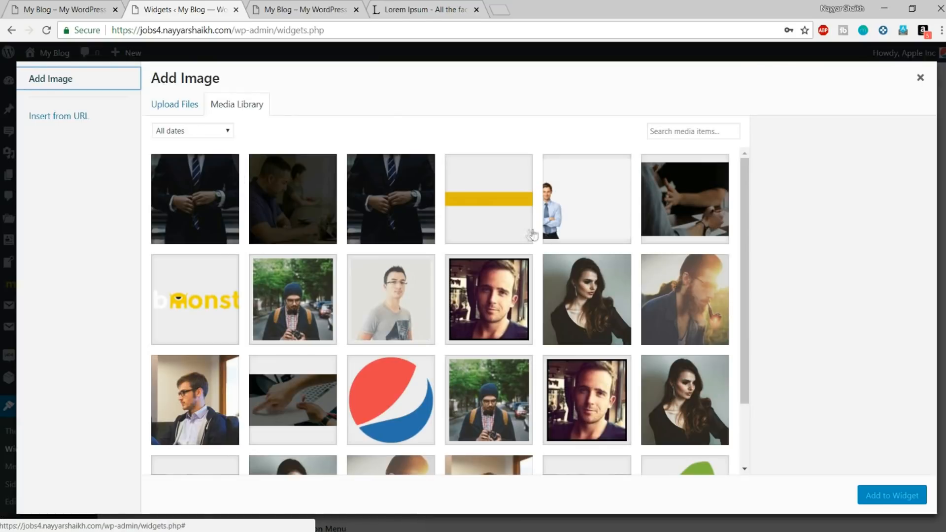
pyautogui.click(223, 275)
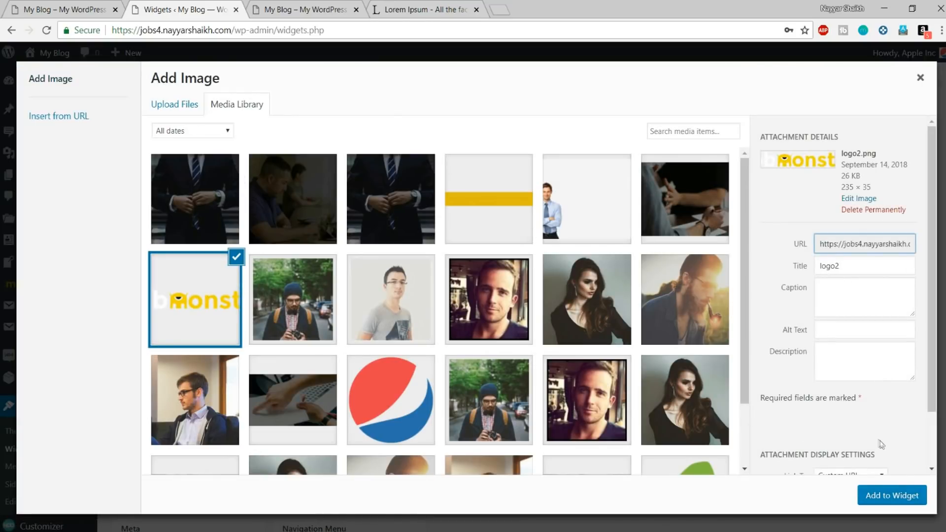
pyautogui.click(899, 499)
pyautogui.click(658, 337)
pyautogui.click(669, 170)
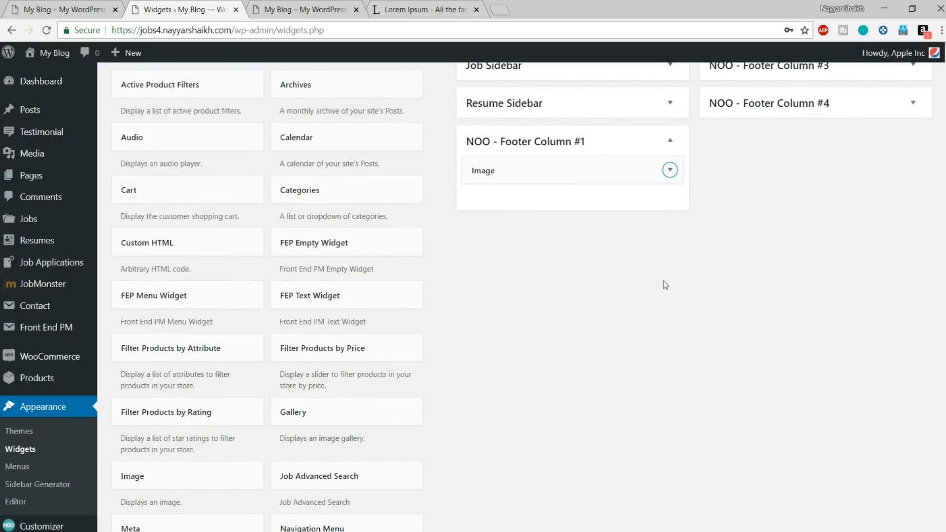
# Add a Text widget with the lorem ipsum paragraph to Footer Column #1 and save it
pyautogui.click(92, 13)
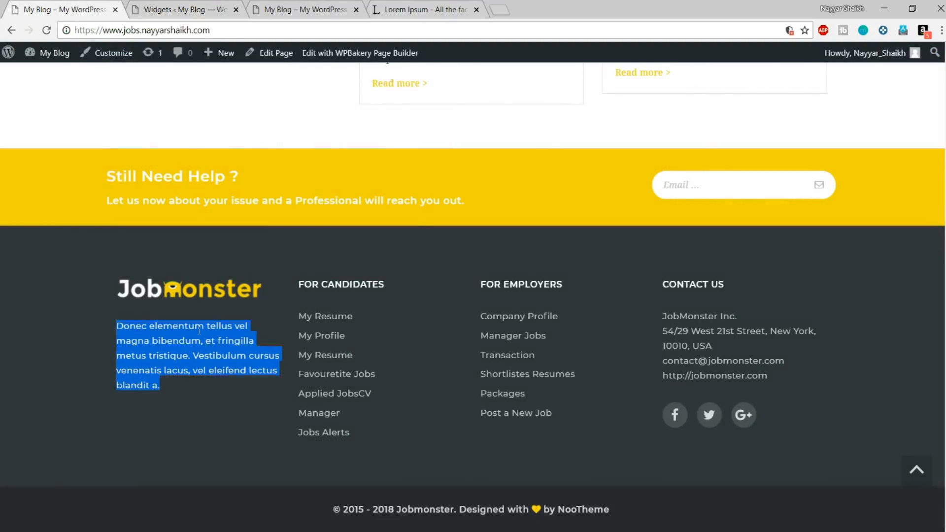
pyautogui.click(182, 10)
pyautogui.scroll(-13, 587, 363)
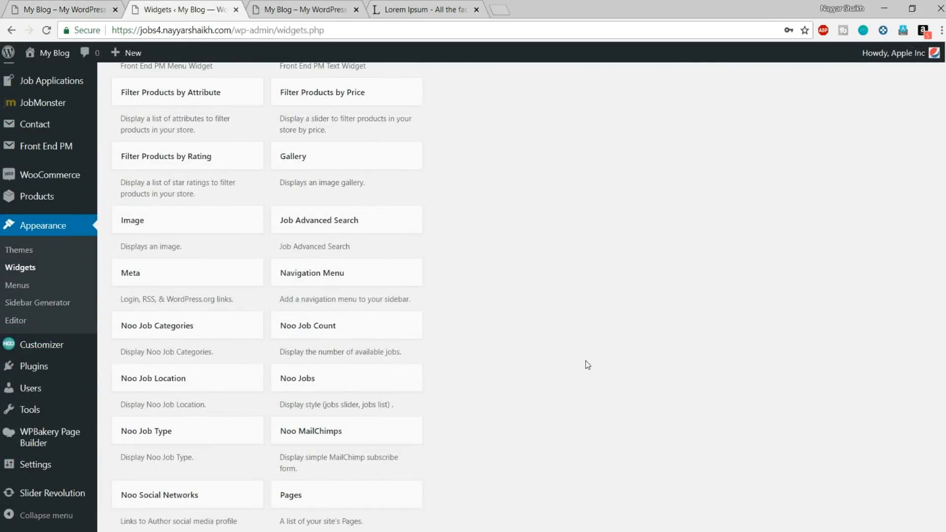
pyautogui.scroll(-9, 588, 365)
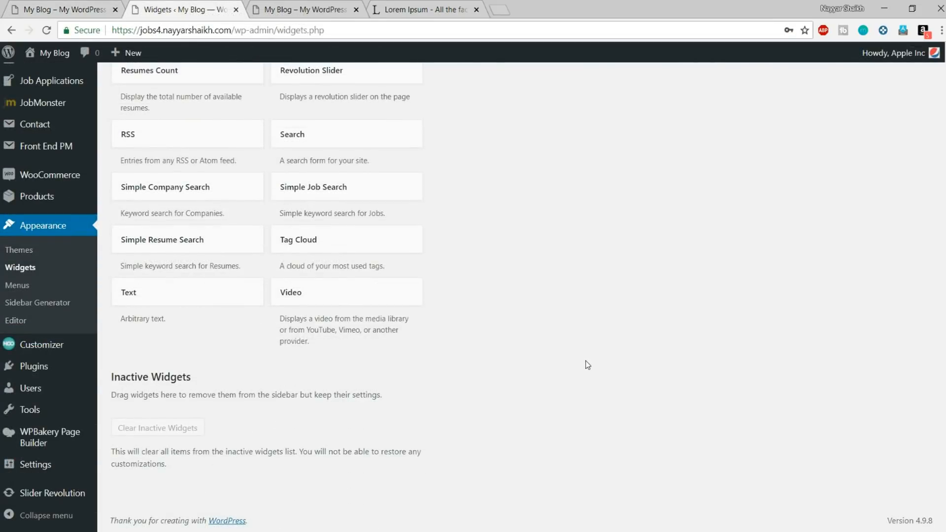
pyautogui.click(167, 298)
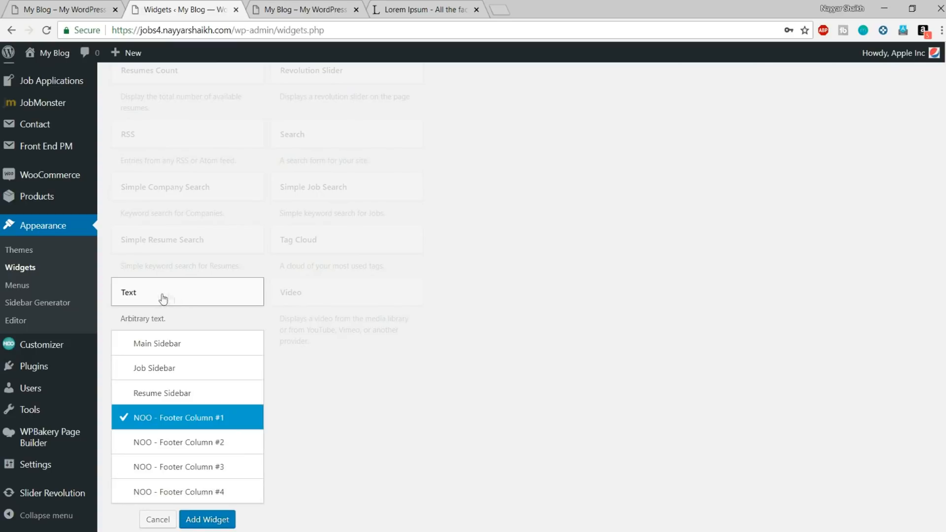
pyautogui.click(219, 455)
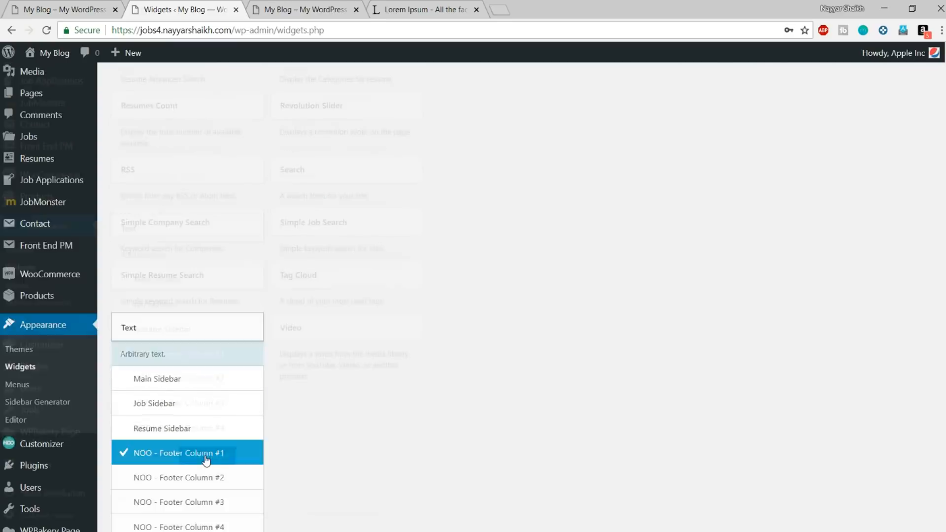
pyautogui.click(539, 355)
pyautogui.write('Donec elementum tellus vel magna bibendum, et fringilla metus tristique. Vestibulum cursus venenatis lacus, vel eleifend lectus blandit a.')
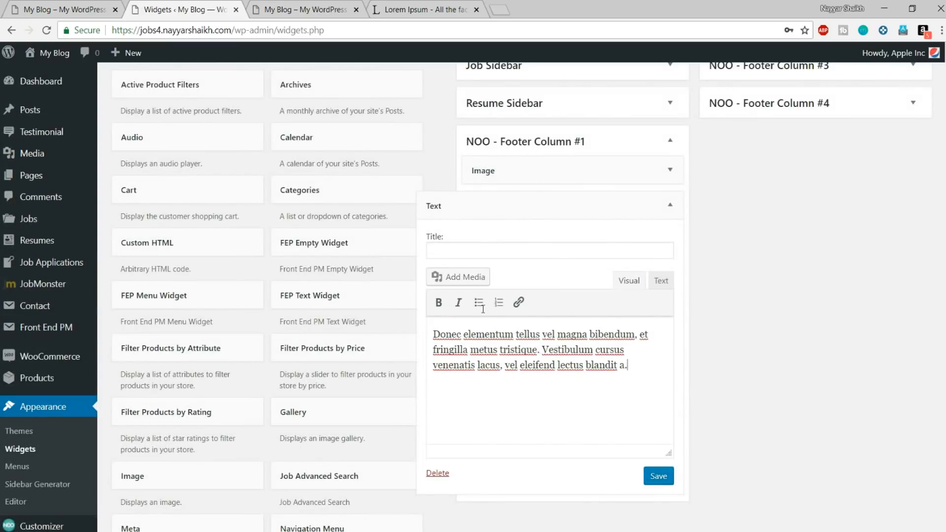
pyautogui.click(659, 475)
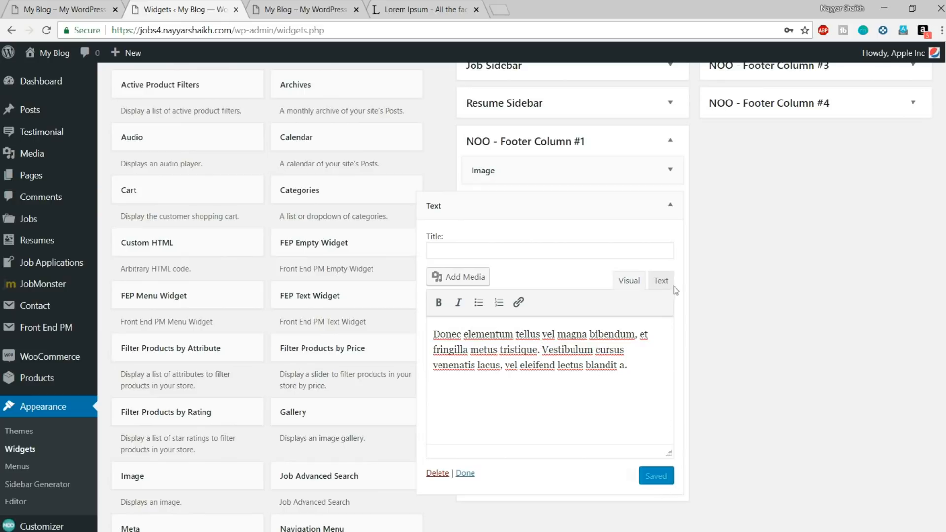
pyautogui.click(670, 205)
# Preview the new footer against the reference site, then open Appearance > Menus in a new tab
pyautogui.click(302, 7)
pyautogui.click(47, 30)
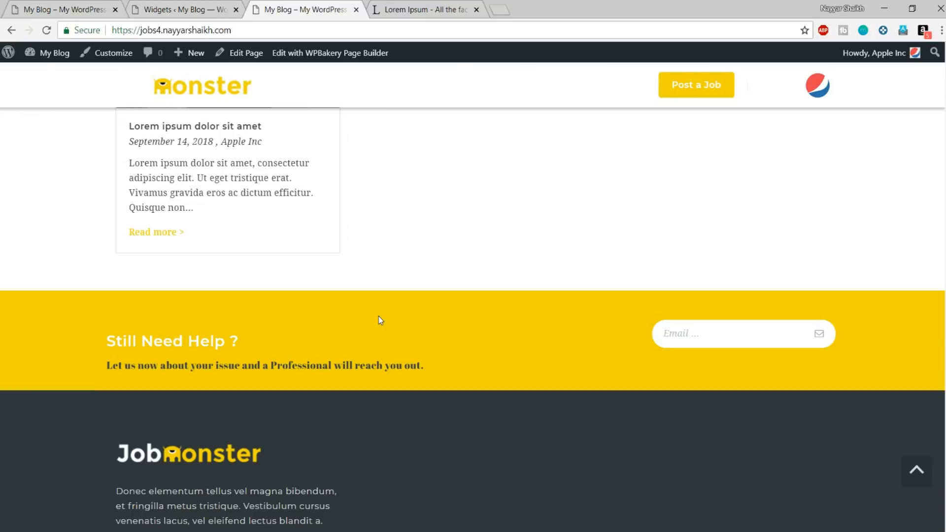
pyautogui.scroll(-2, 379, 316)
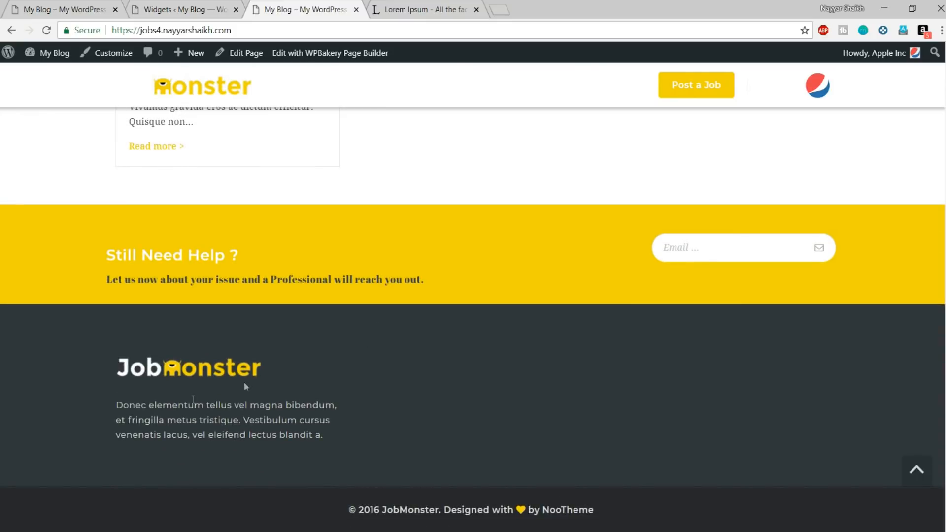
pyautogui.click(117, 4)
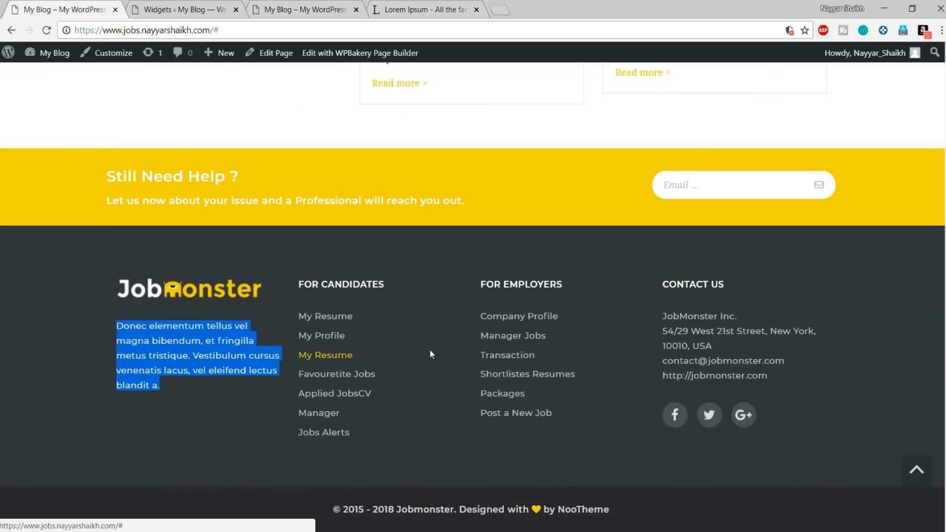
pyautogui.click(322, 353)
pyautogui.scroll(-20, 543, 474)
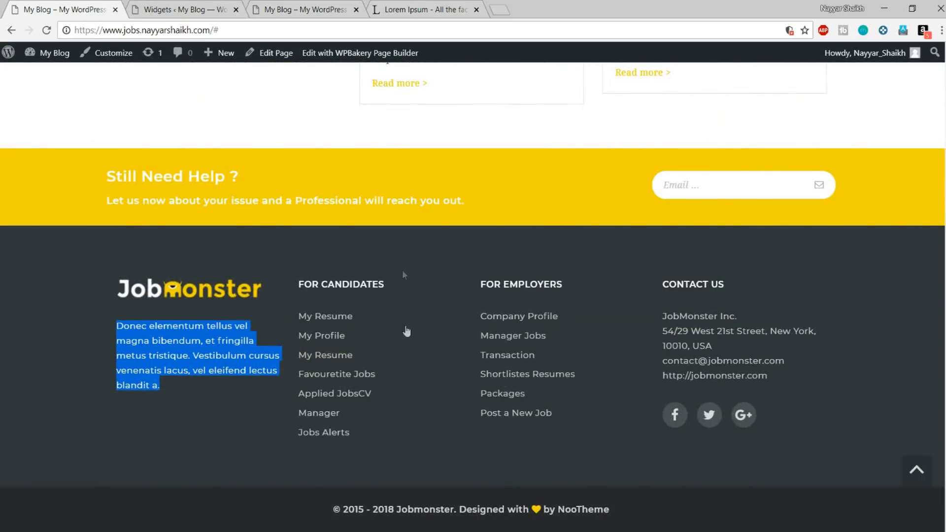
pyautogui.click(237, 337)
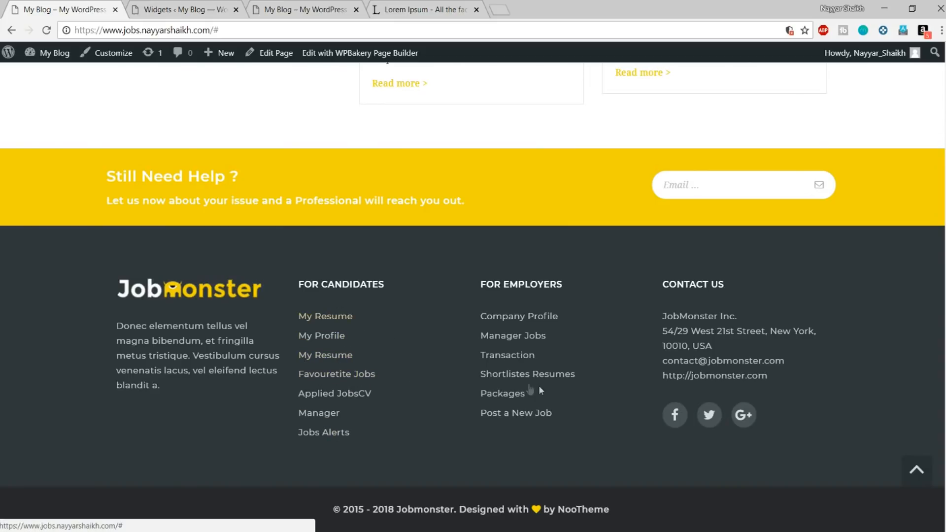
pyautogui.click(184, 9)
pyautogui.scroll(-3, 342, 308)
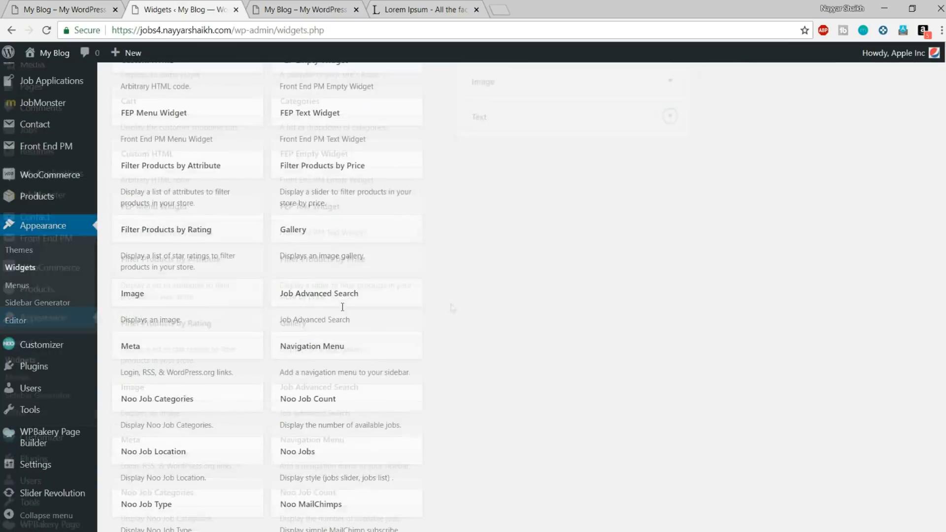
pyautogui.middleClick(27, 294)
pyautogui.click(307, 10)
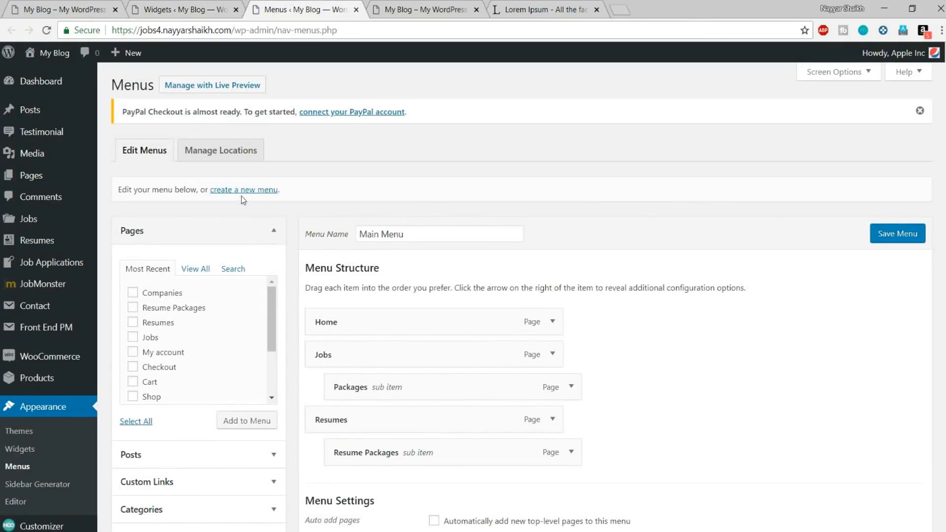
# Create a new menu named 'Employer Menu'
pyautogui.click(249, 191)
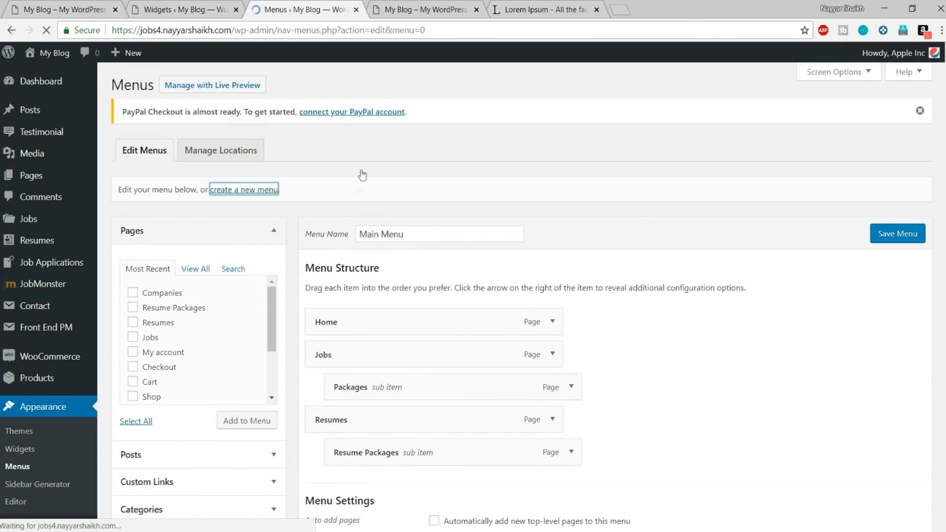
pyautogui.hotkey('ctrl', '1')
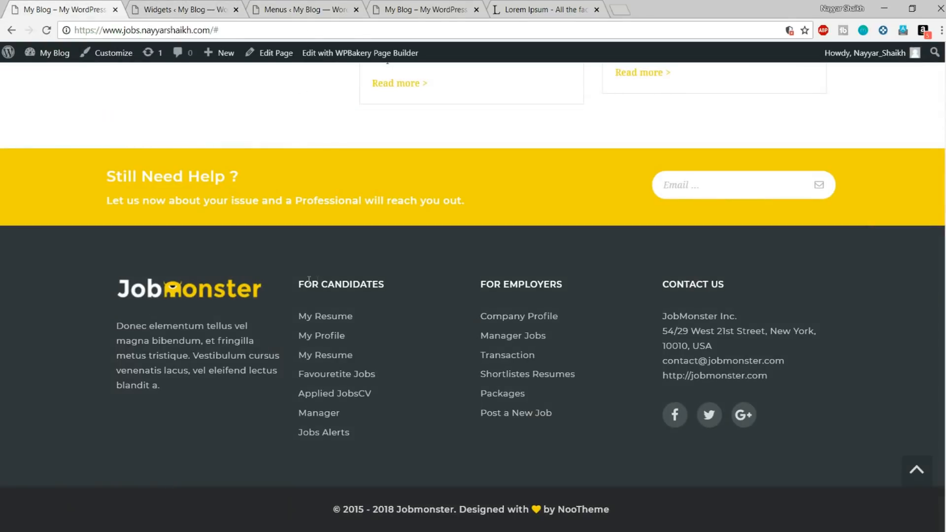
pyautogui.click(211, 5)
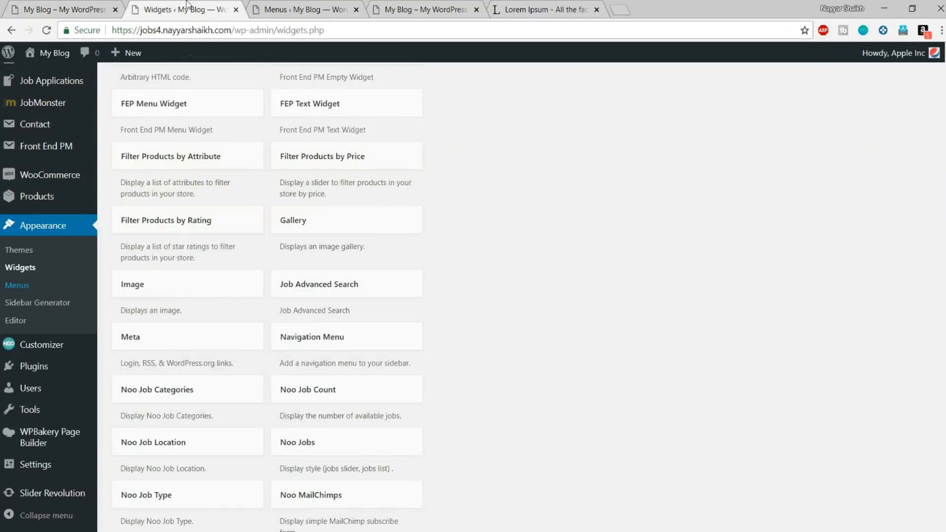
pyautogui.click(317, 10)
pyautogui.click(397, 236)
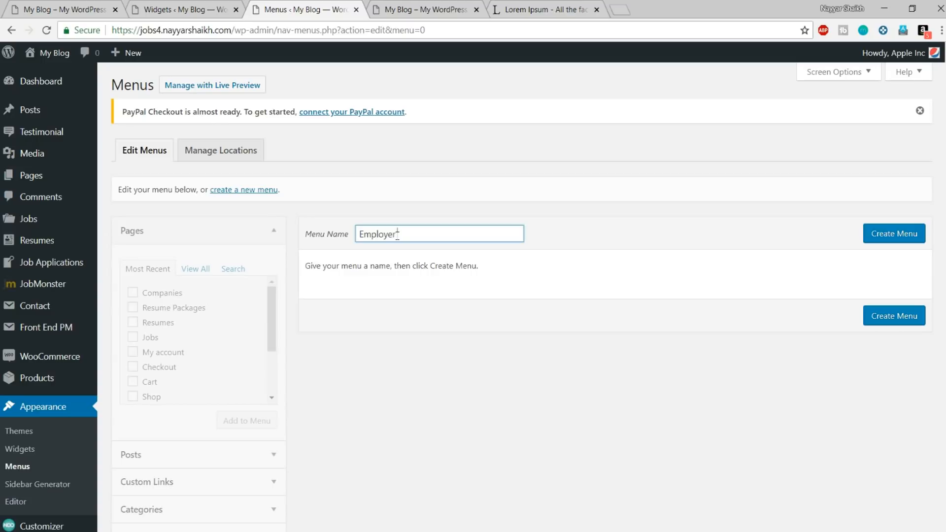
pyautogui.write('Employer Menu')
pyautogui.click(914, 227)
# Add a Post Jobs custom link using the live site's Post a Job URL
pyautogui.scroll(-4, 326, 383)
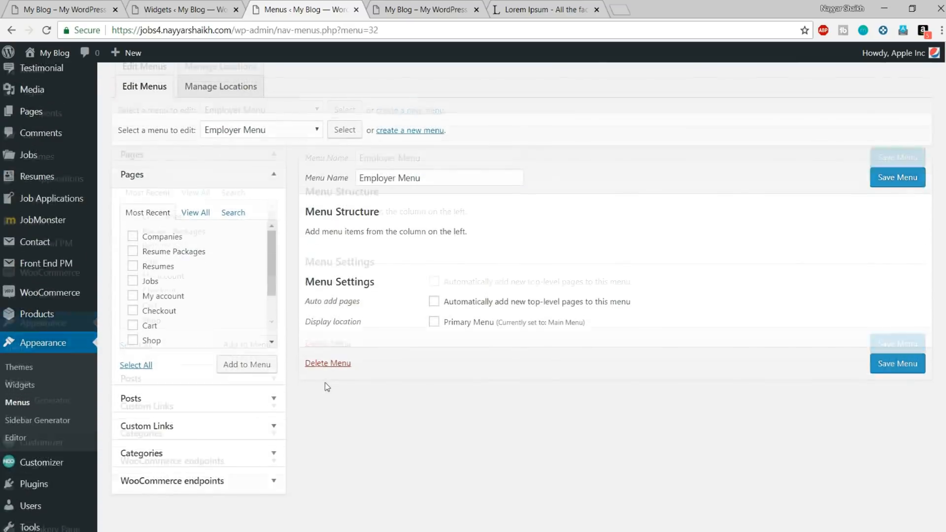
pyautogui.click(205, 312)
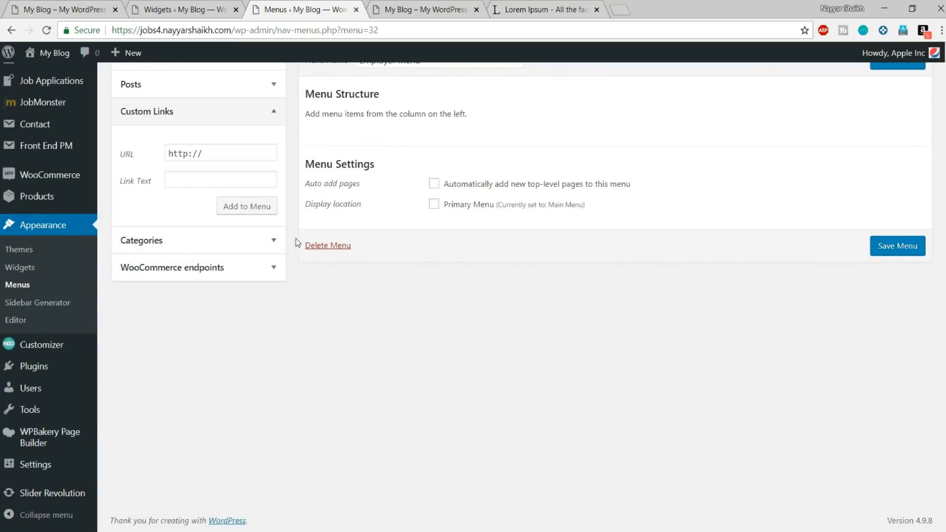
pyautogui.click(422, 11)
pyautogui.scroll(10, 924, 289)
pyautogui.moveTo(825, 84)
pyautogui.rightClick(734, 130)
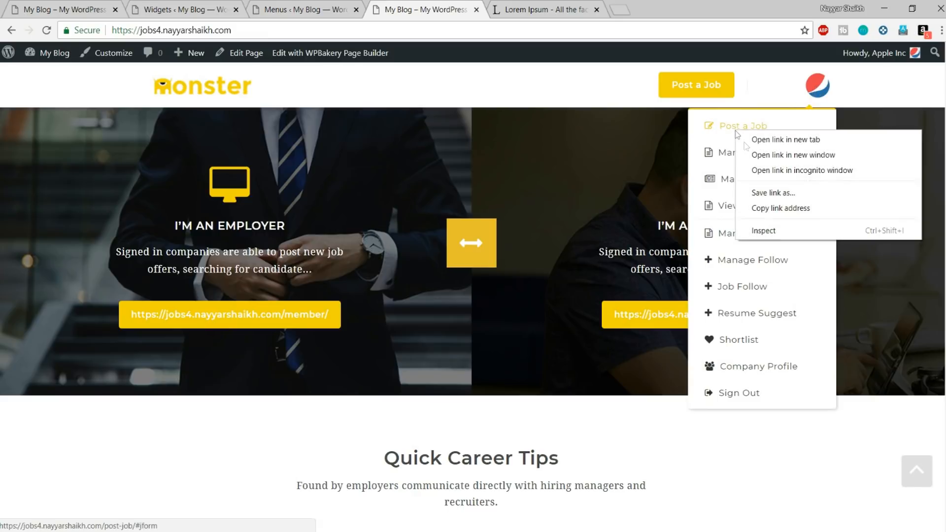
pyautogui.click(776, 207)
pyautogui.click(340, 7)
pyautogui.tripleClick(221, 153)
pyautogui.hotkey('ctrl', 'v')
pyautogui.click(235, 178)
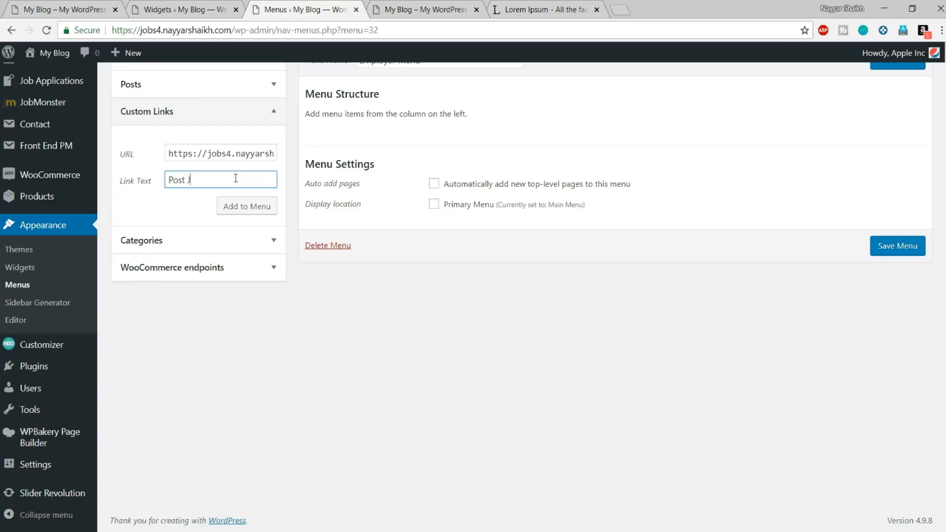
pyautogui.click(246, 206)
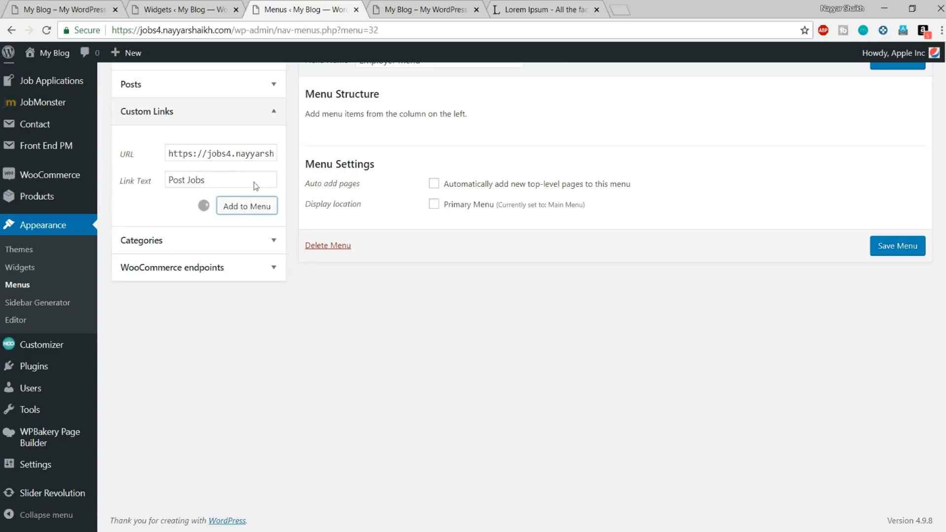
# Add a Manage Jobs custom link using the live site's Manage Jobs URL
pyautogui.click(453, 10)
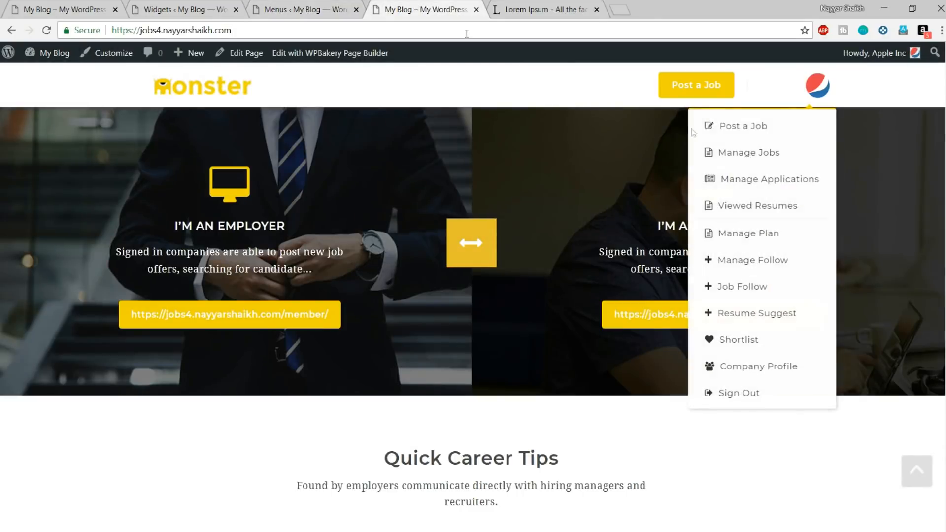
pyautogui.rightClick(759, 152)
pyautogui.click(807, 230)
pyautogui.hotkey('ctrl', '2')
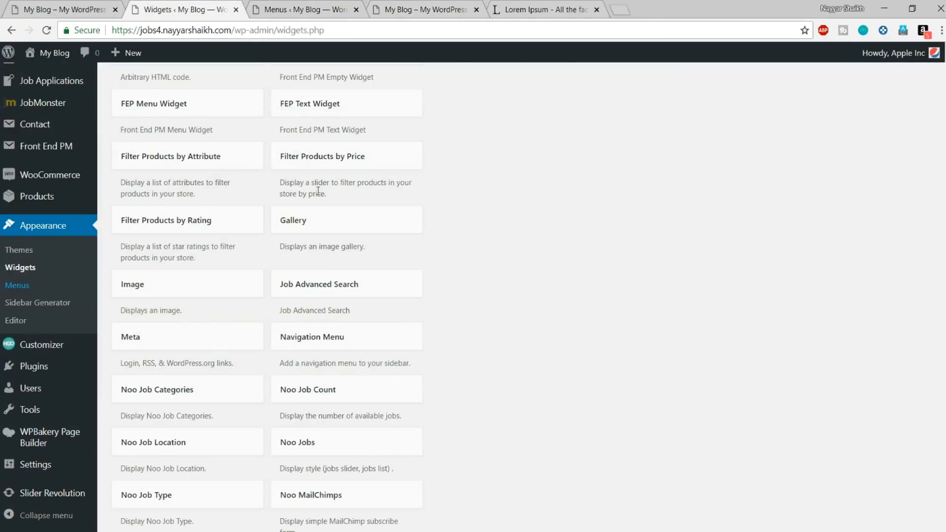
pyautogui.hotkey('ctrl', '3')
pyautogui.click(219, 154)
pyautogui.hotkey('ctrl', 'a')
pyautogui.hotkey('ctrl', 'v')
pyautogui.click(213, 175)
pyautogui.click(213, 181)
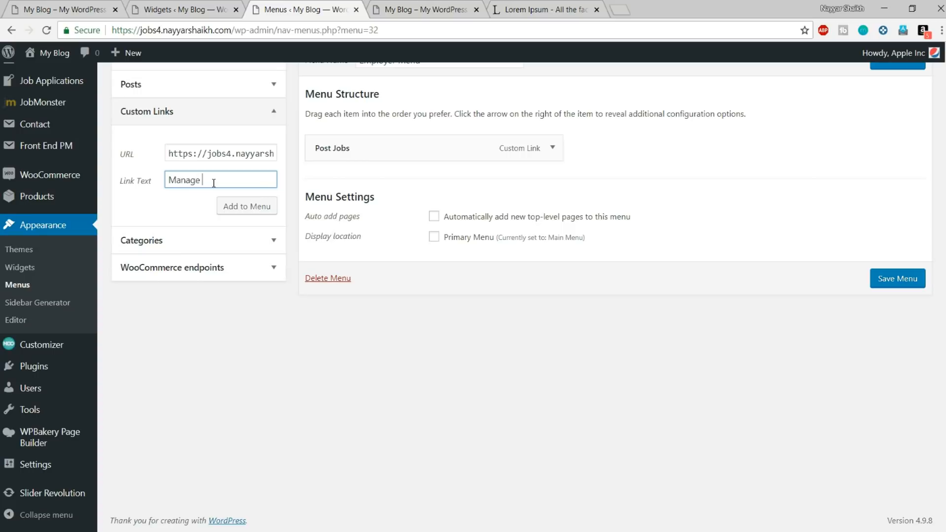
pyautogui.click(242, 204)
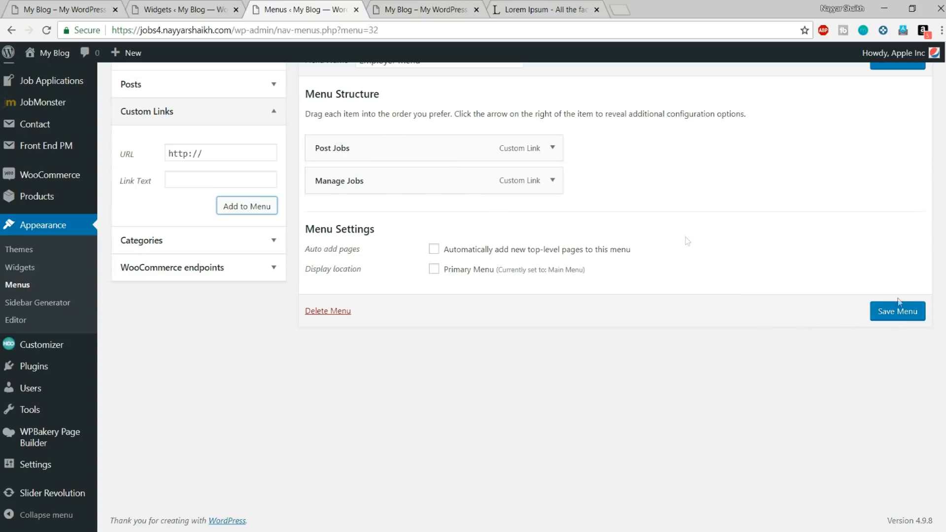
# Save the Employer Menu and reload the Widgets page
pyautogui.click(913, 317)
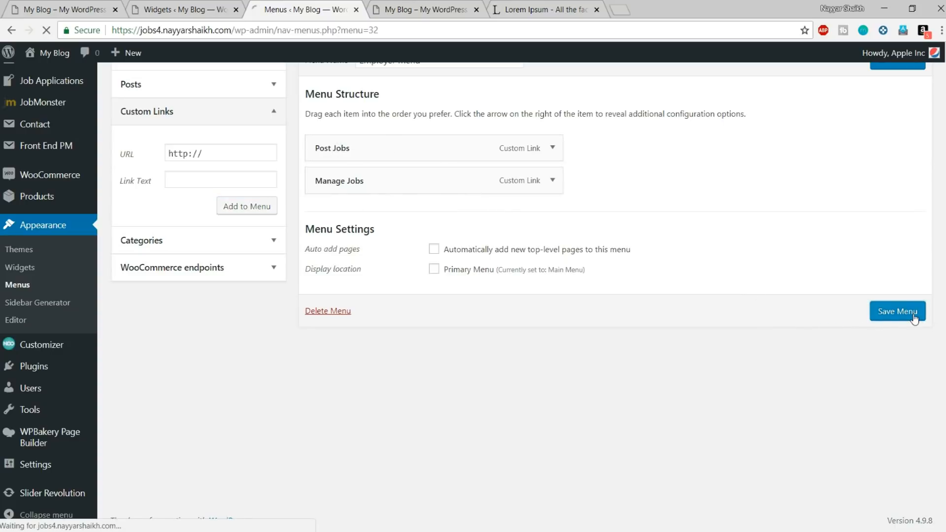
pyautogui.click(184, 9)
pyautogui.press('F5')
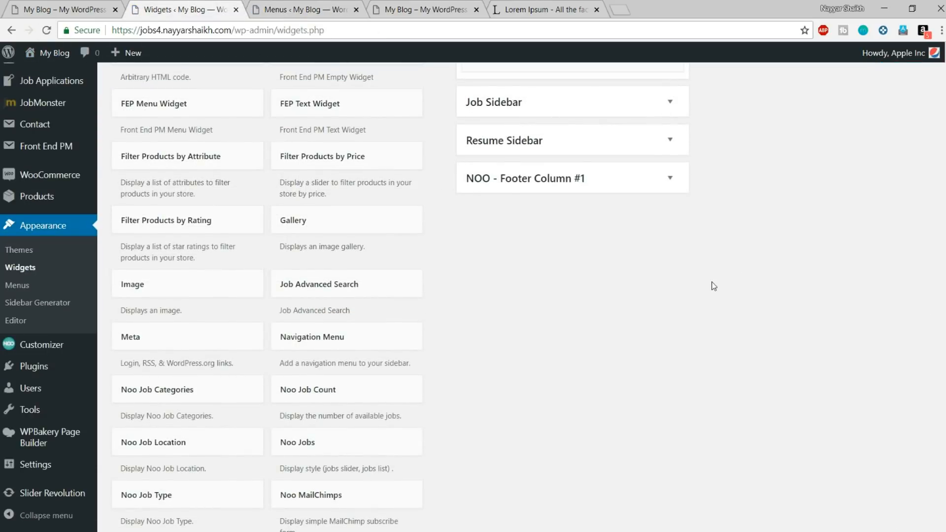
# Add a Navigation Menu widget showing Employer Menu to NOO - Footer Column #2
pyautogui.scroll(-5, 711, 284)
pyautogui.scroll(-1, 709, 283)
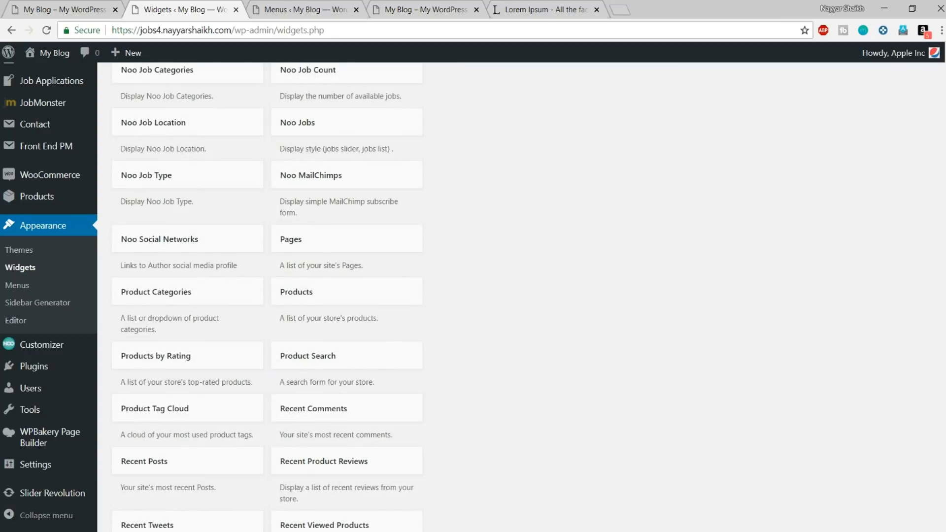
pyautogui.scroll(-5, 501, 242)
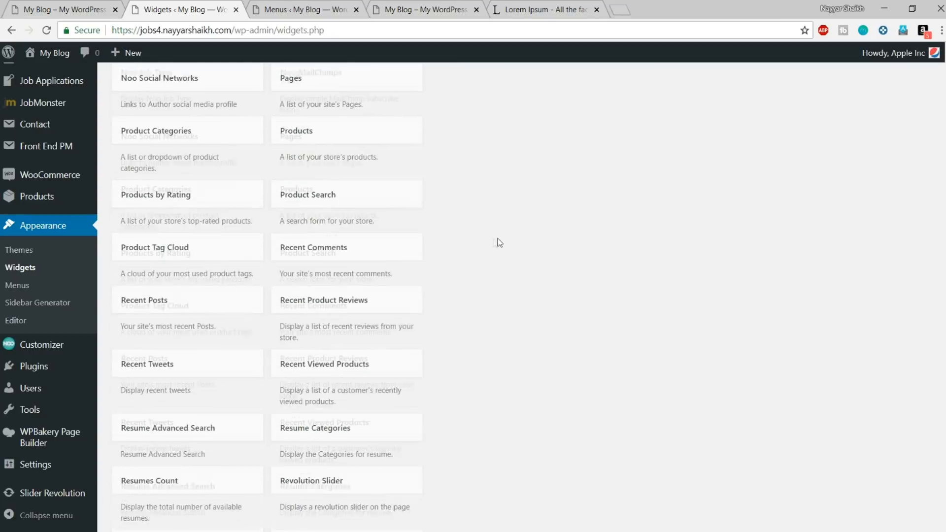
pyautogui.scroll(8, 524, 258)
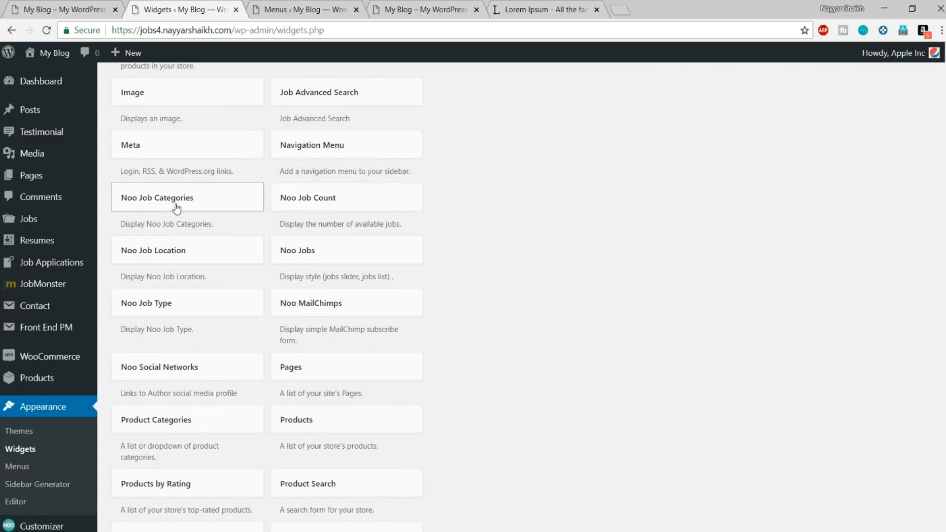
pyautogui.click(318, 158)
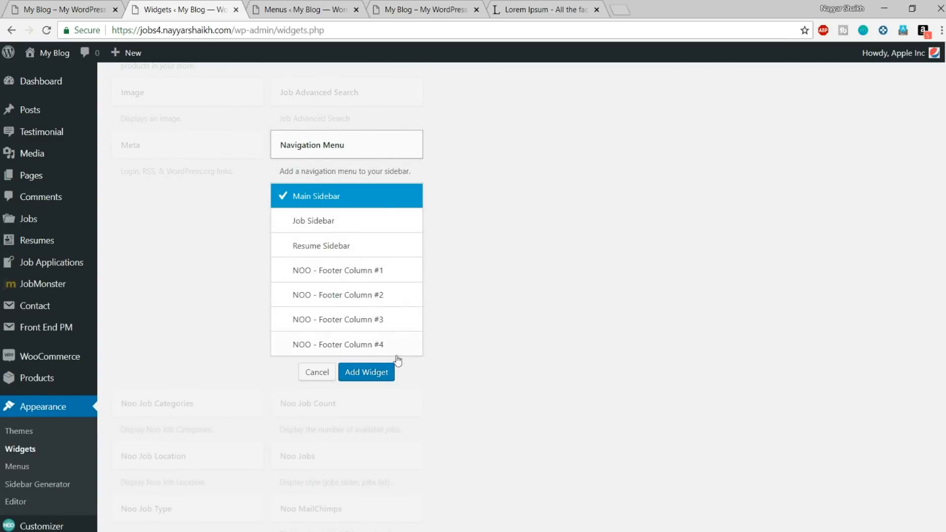
pyautogui.click(389, 298)
pyautogui.click(384, 373)
pyautogui.click(809, 244)
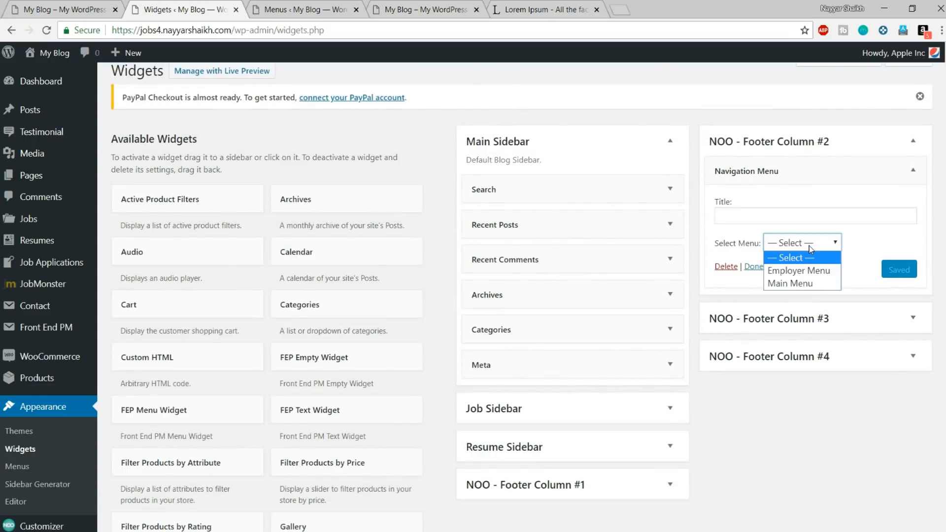
pyautogui.click(809, 271)
# Title the widget FOR EMPLOYERS, save and collapse it, then copy the reference contact block
pyautogui.click(64, 9)
pyautogui.moveTo(574, 290); pyautogui.dragTo(479, 284)
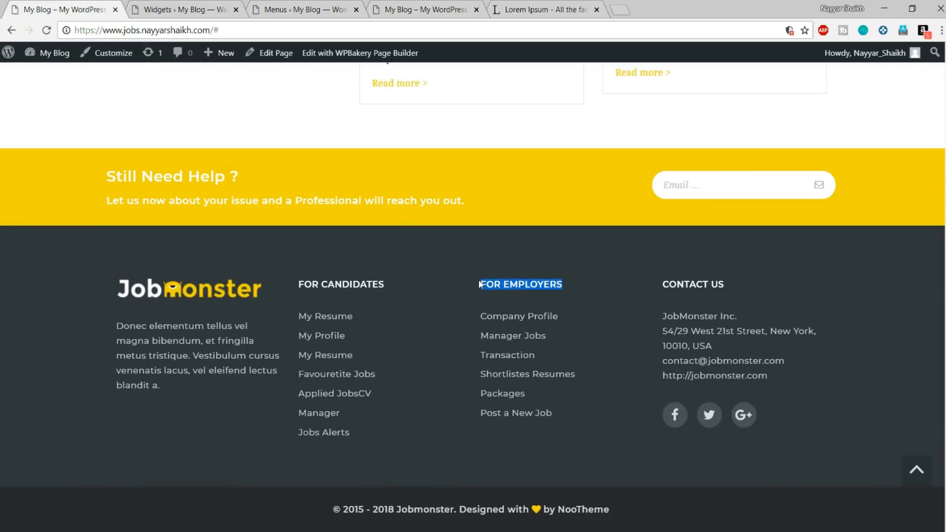
pyautogui.click(207, 10)
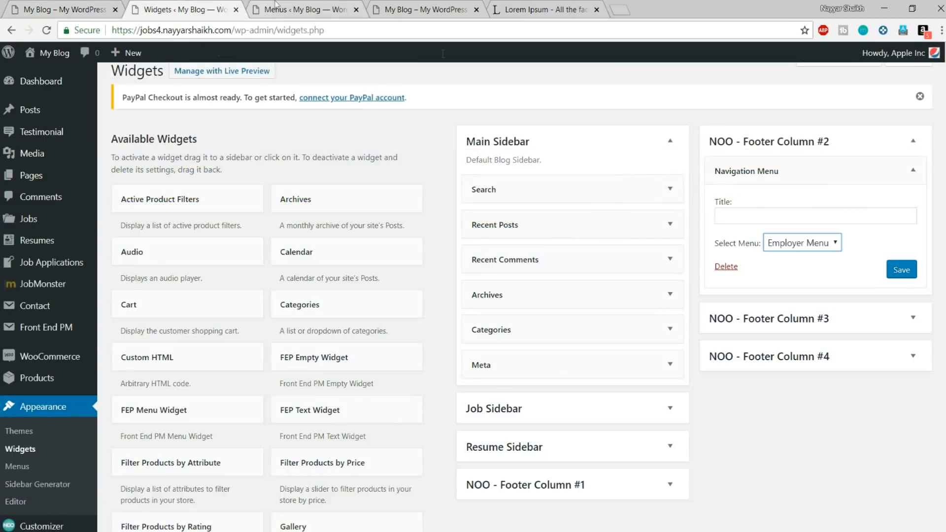
pyautogui.click(760, 217)
pyautogui.hotkey('ctrl', 'v')
pyautogui.click(900, 270)
pyautogui.click(898, 175)
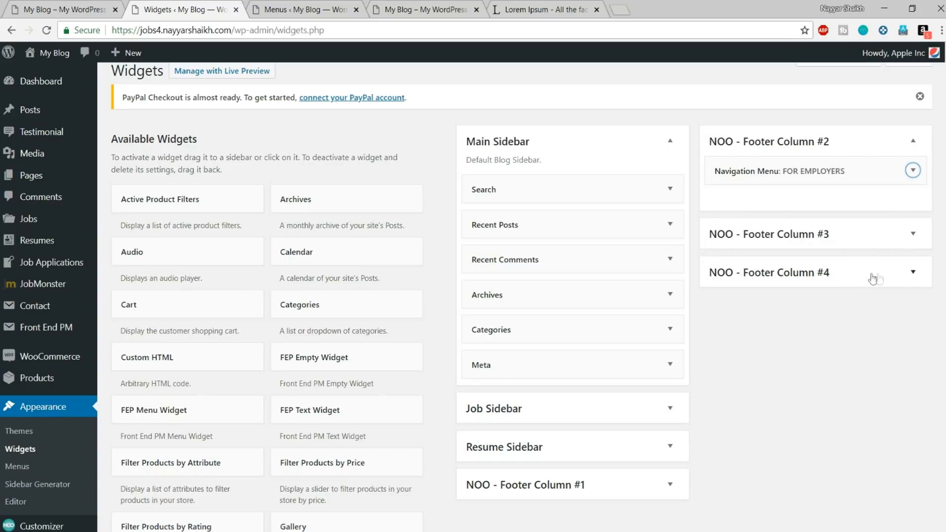
pyautogui.click(104, 10)
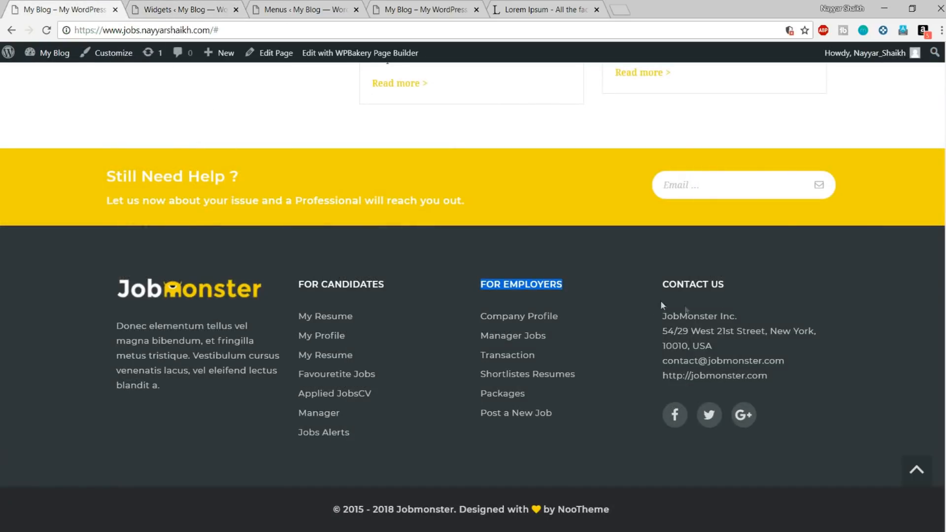
pyautogui.moveTo(772, 380); pyautogui.dragTo(660, 325)
pyautogui.hotkey('ctrl', 'c')
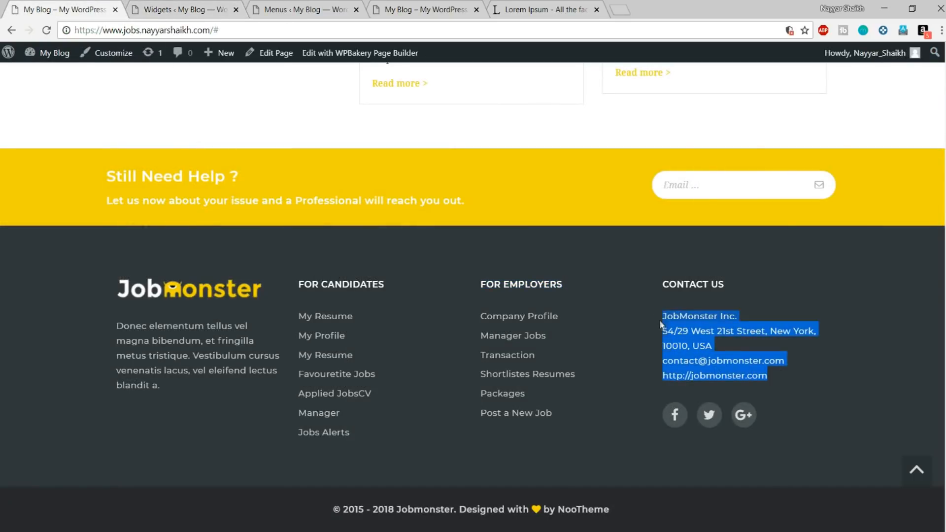
# Add a Text widget to NOO - Footer Column #4 containing the pasted contact details
pyautogui.click(180, 9)
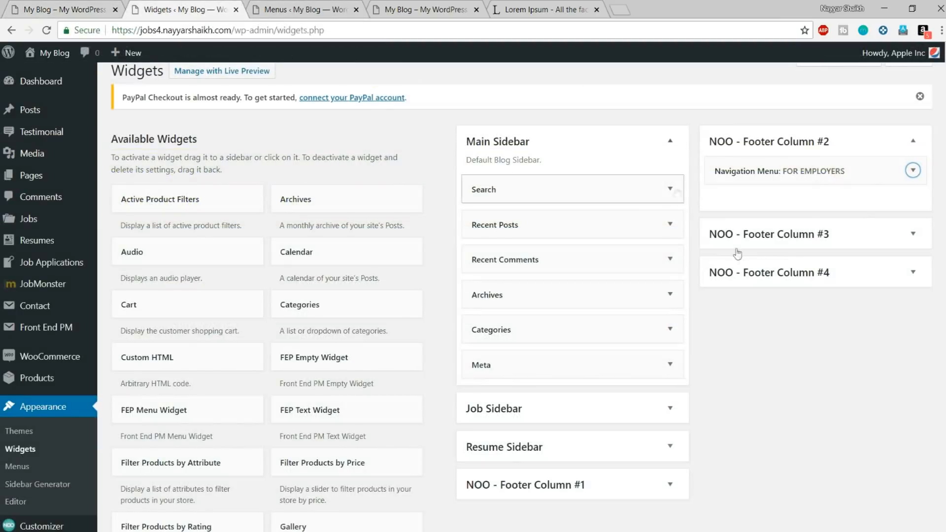
pyautogui.scroll(-15, 392, 291)
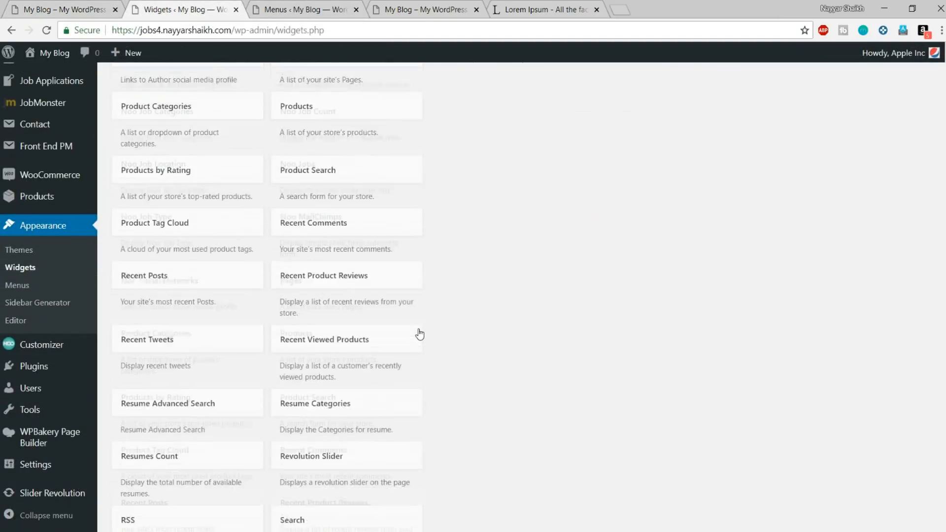
pyautogui.click(186, 299)
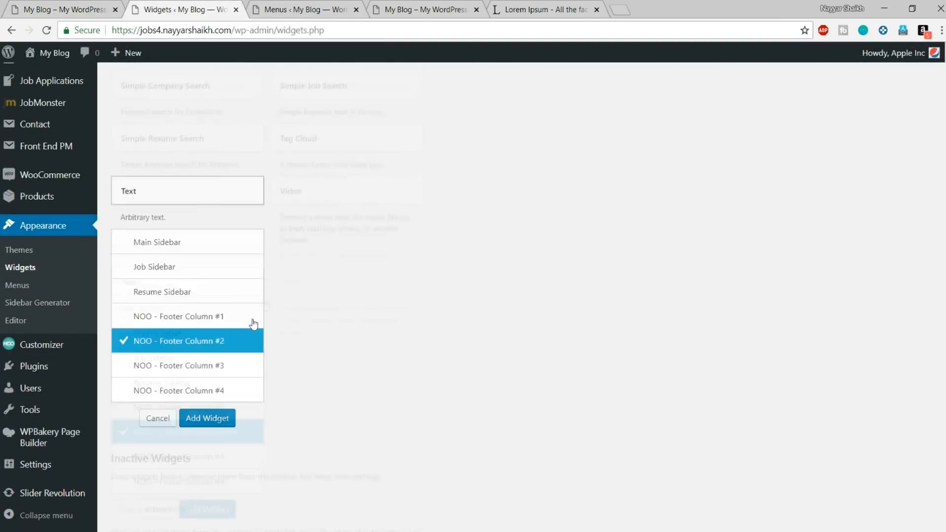
pyautogui.click(196, 363)
pyautogui.click(209, 397)
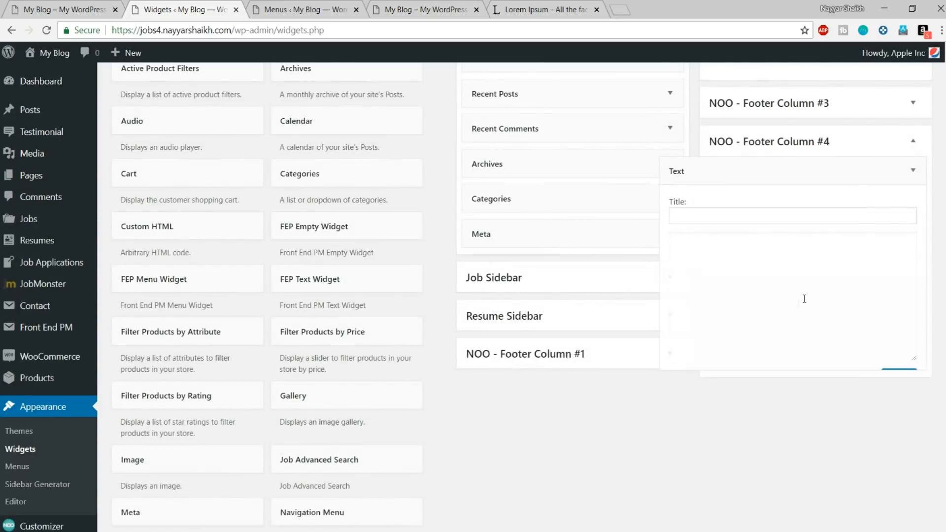
pyautogui.hotkey('ctrl', 'v')
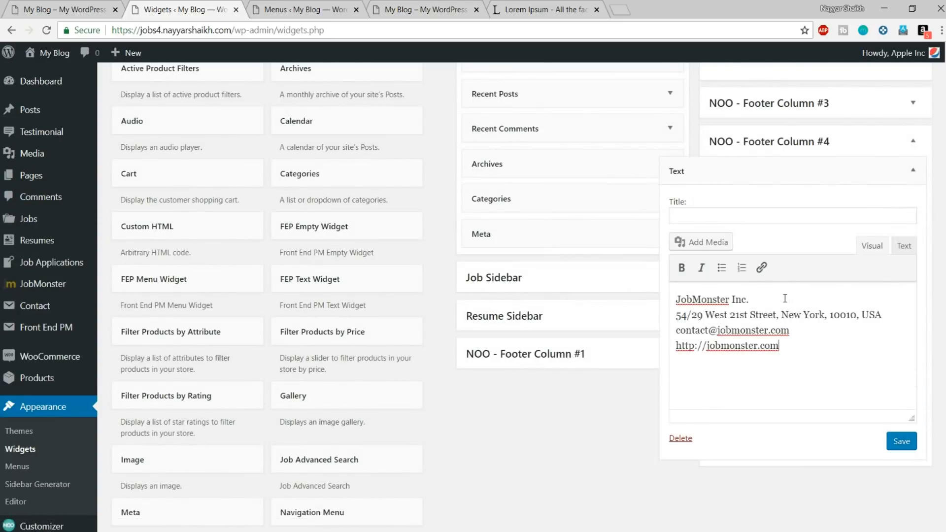
pyautogui.click(723, 221)
# Title the text widget CONTACT US, save it, and reload the live site
pyautogui.click(86, 10)
pyautogui.moveTo(740, 286); pyautogui.dragTo(630, 278)
pyautogui.hotkey('ctrl', 'c')
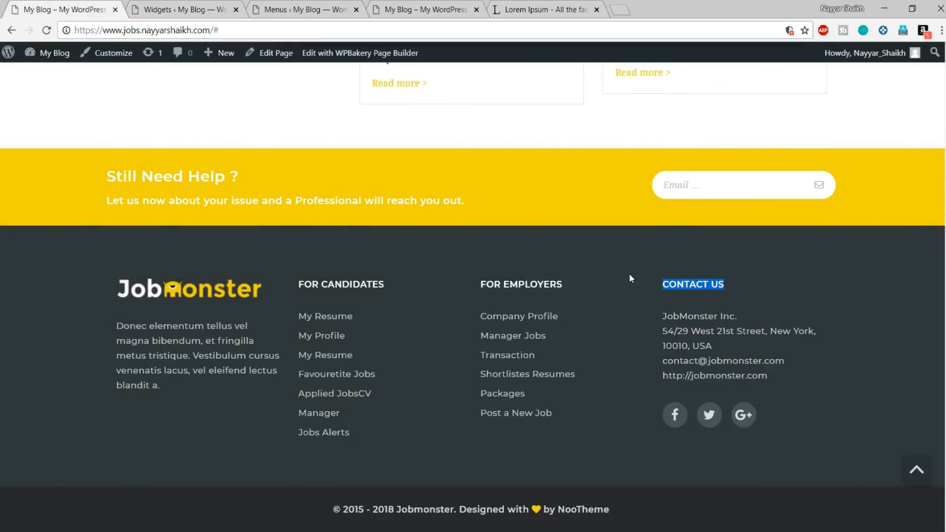
pyautogui.click(182, 7)
pyautogui.hotkey('ctrl', 'v')
pyautogui.click(902, 441)
pyautogui.click(301, 9)
pyautogui.click(424, 9)
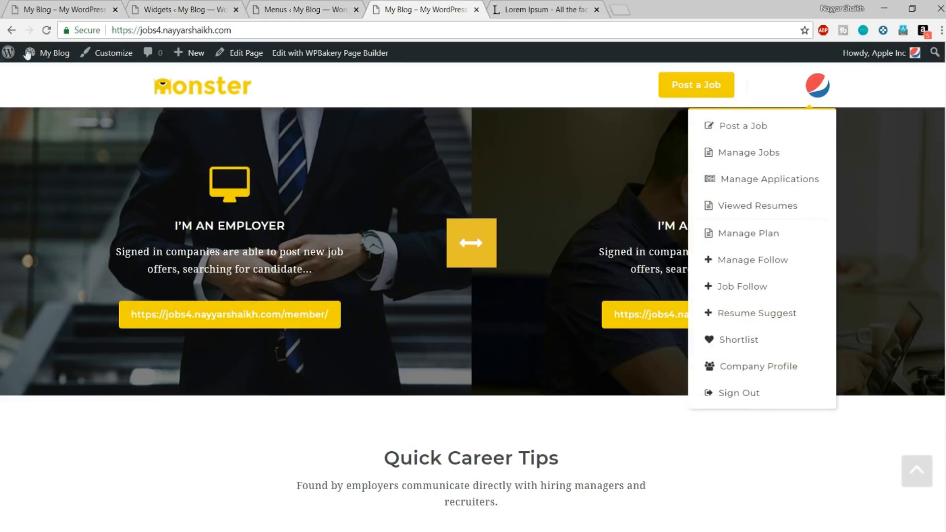
pyautogui.click(47, 31)
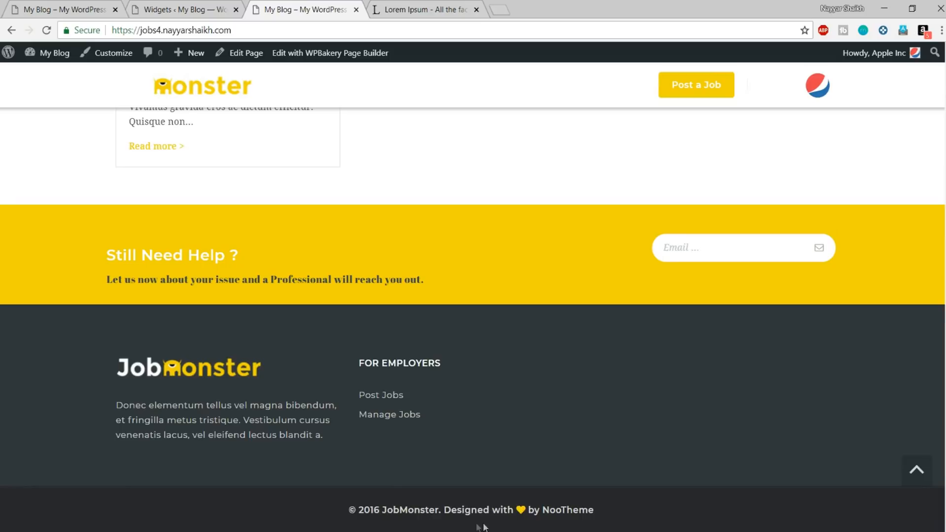
# From the live site, open the Customizer's Footer section with its column count and bottom bar settings
pyautogui.moveTo(353, 506); pyautogui.dragTo(462, 519)
pyautogui.click(619, 523)
pyautogui.click(113, 54)
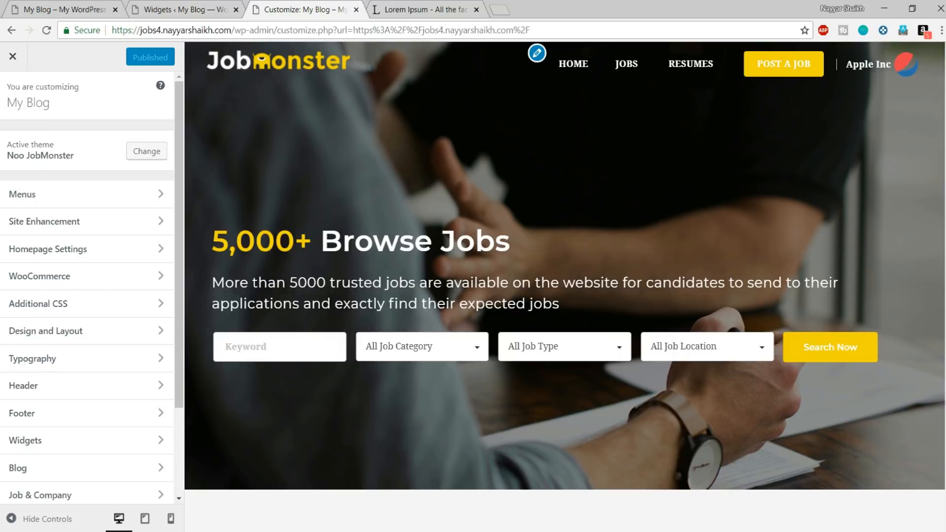
pyautogui.scroll(-15, 564, 266)
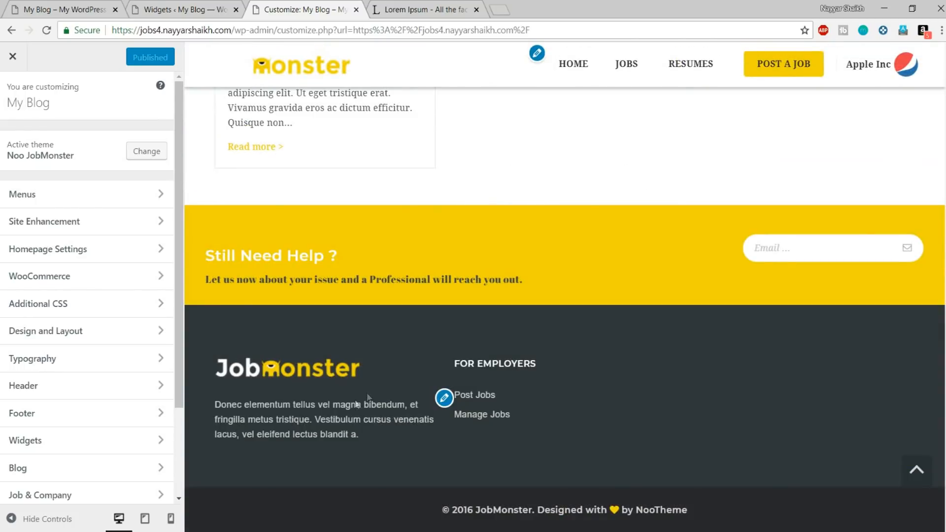
pyautogui.scroll(-2, 143, 407)
pyautogui.click(61, 348)
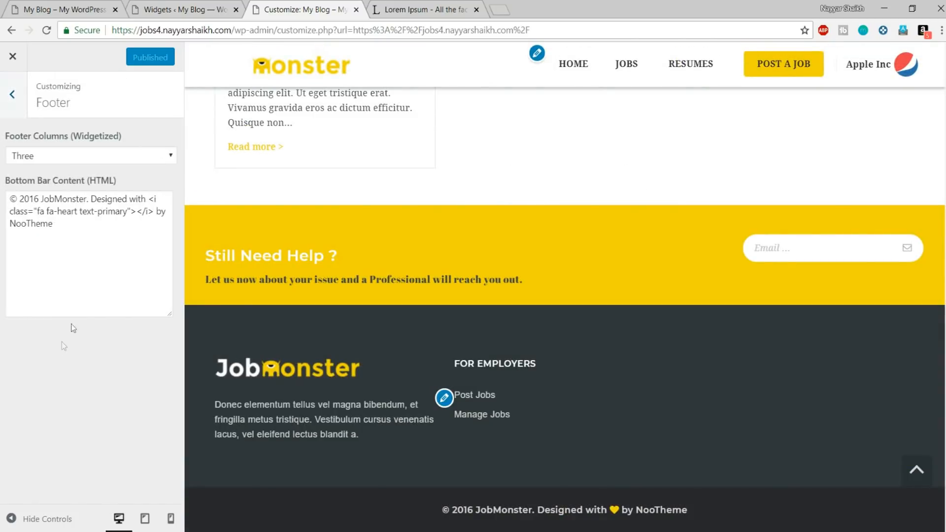
# Set Footer Columns to Four and change the bottom bar credit to BloggDude and the owner's name
pyautogui.click(96, 154)
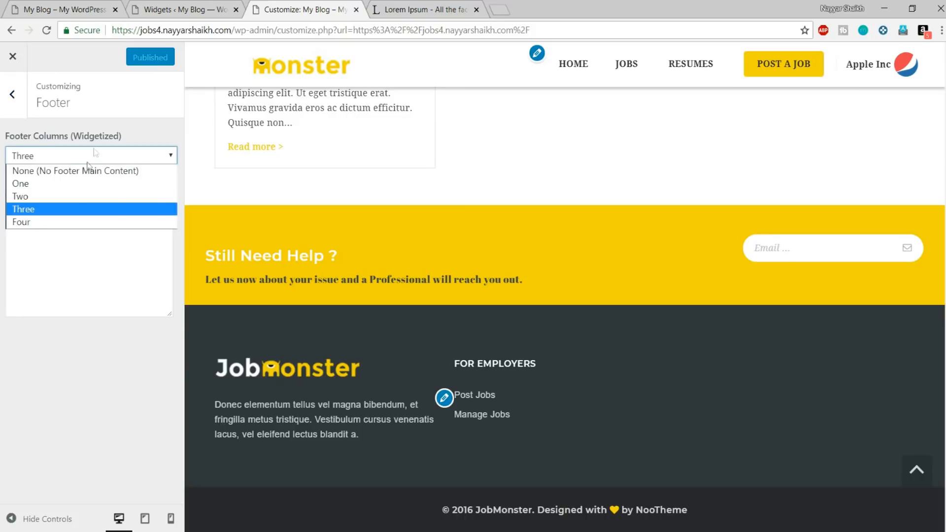
pyautogui.click(45, 222)
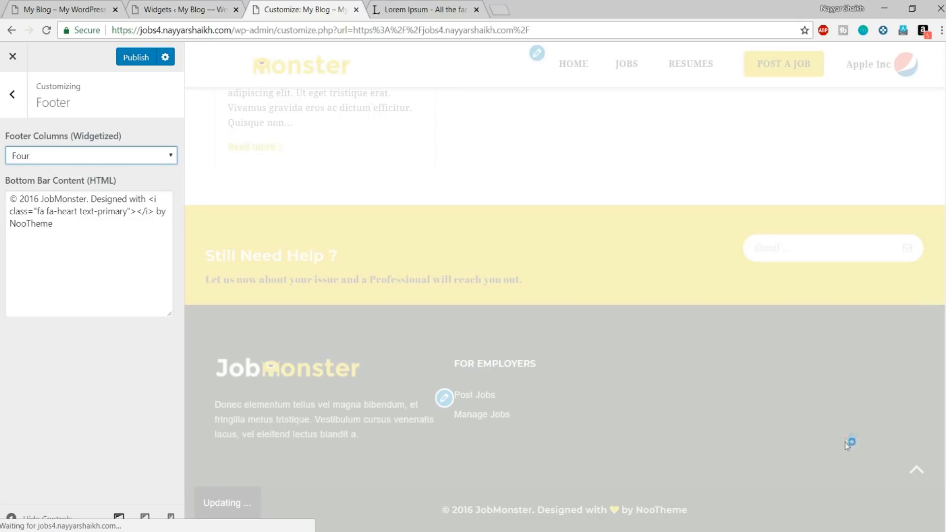
pyautogui.click(74, 248)
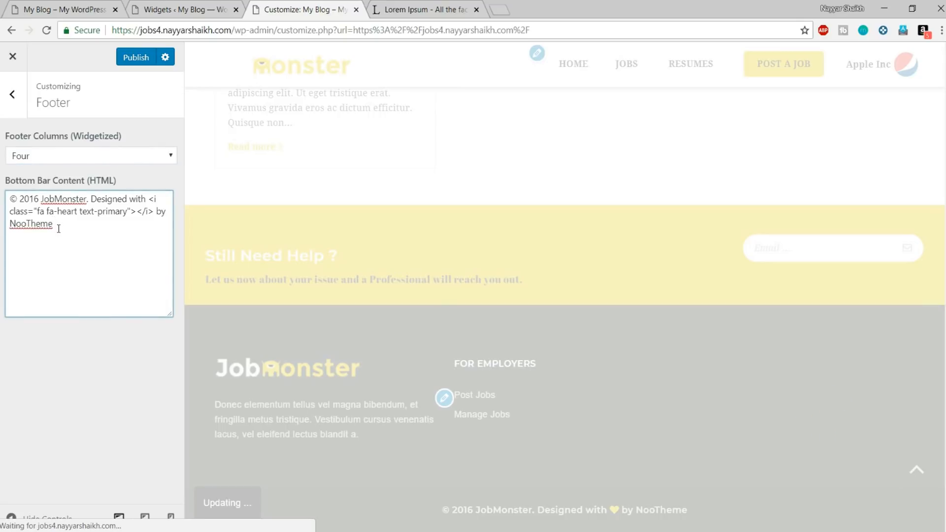
pyautogui.hotkey('ctrl', 'a')
pyautogui.click(72, 200)
pyautogui.moveTo(69, 237); pyautogui.dragTo(13, 224)
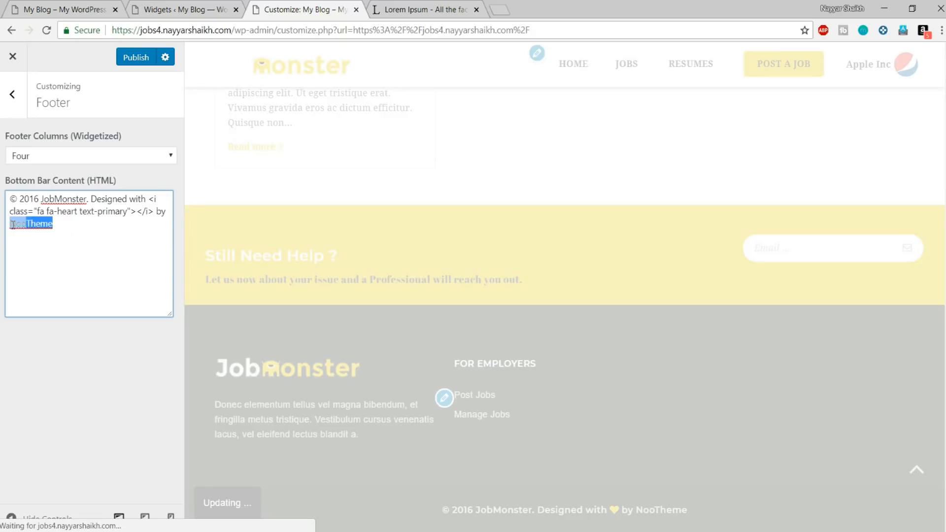
pyautogui.click(91, 239)
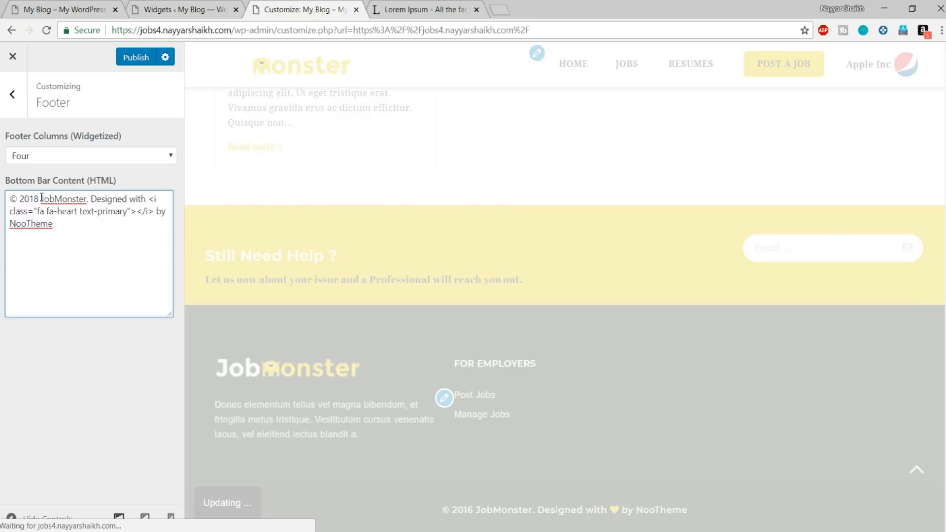
pyautogui.moveTo(52, 197); pyautogui.dragTo(80, 199)
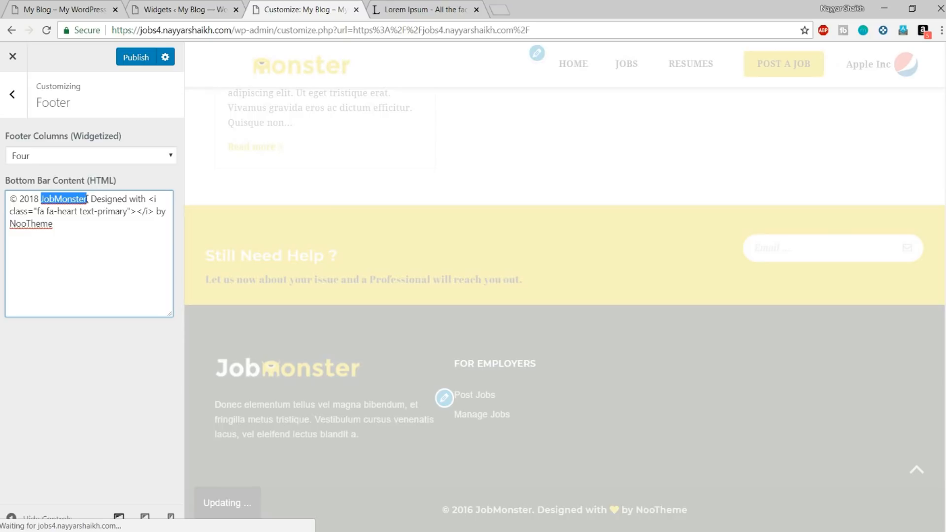
pyautogui.write('BloggDud')
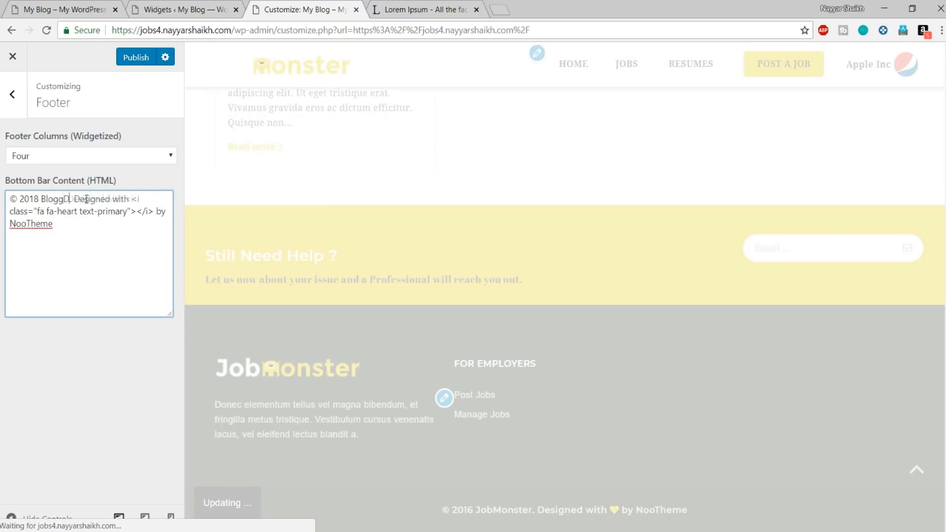
pyautogui.write('e')
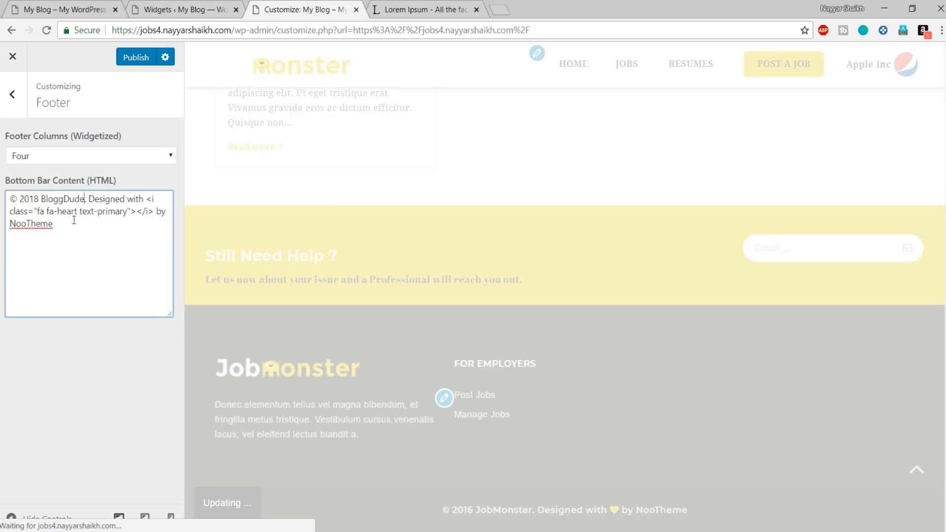
pyautogui.moveTo(53, 225); pyautogui.dragTo(1, 231)
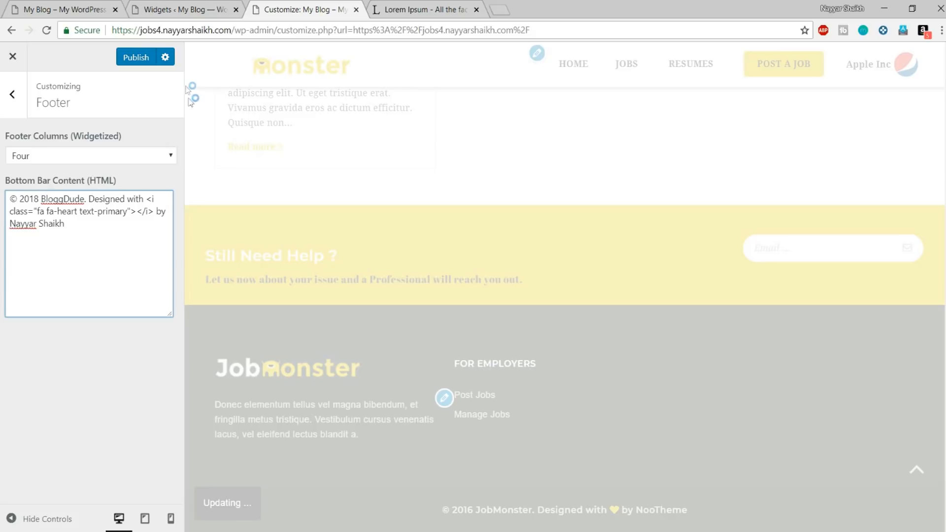
# Publish the footer changes and load the site address in another browser tab
pyautogui.click(141, 58)
pyautogui.moveTo(230, 30); pyautogui.dragTo(111, 36)
pyautogui.click(394, 6)
pyautogui.click(400, 31)
pyautogui.press('Return')
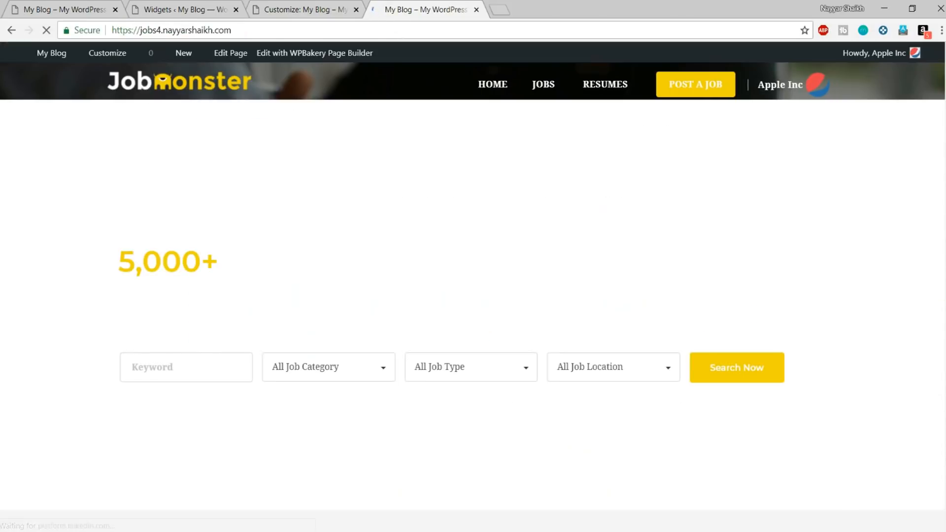
# Check the live footer's Contact Us column and '© 2018 BloggDude' credit line
pyautogui.scroll(-15, 473, 296)
pyautogui.scroll(-8, 756, 389)
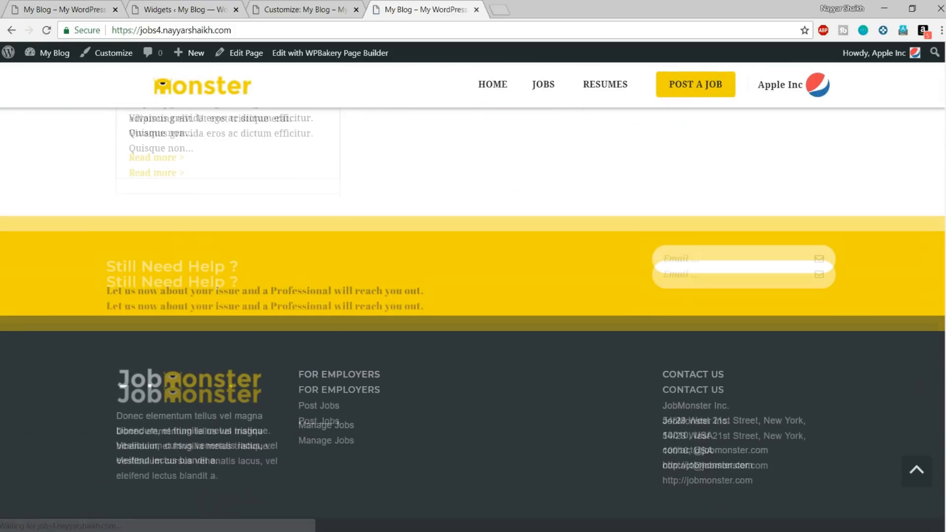
pyautogui.moveTo(654, 509); pyautogui.dragTo(341, 508)
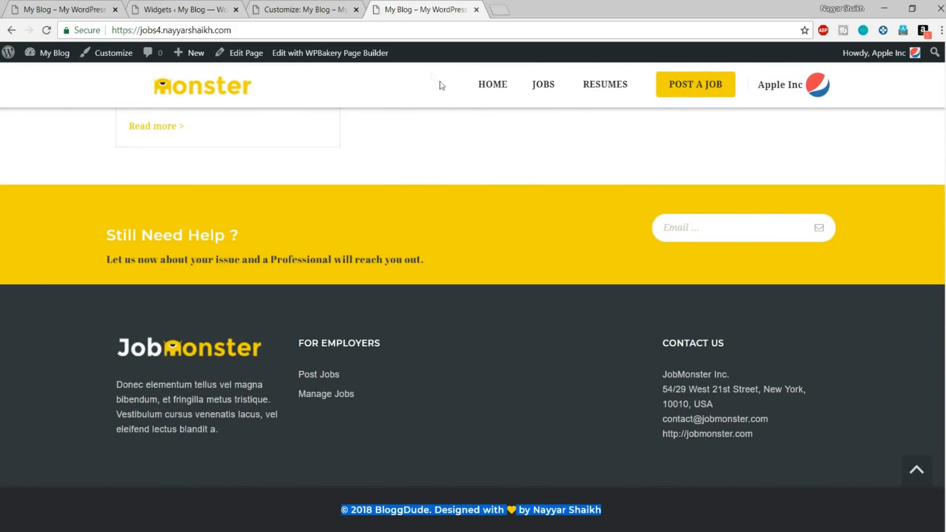
pyautogui.click(300, 7)
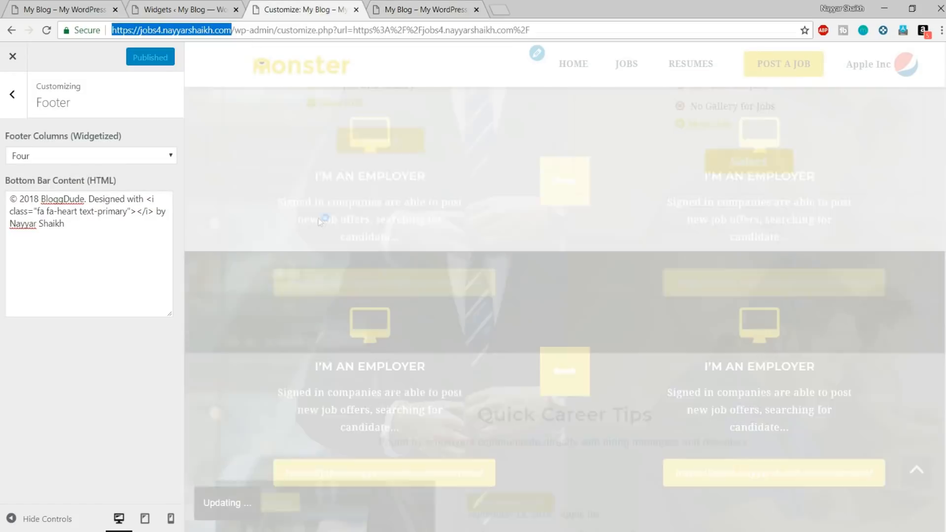
# In Header > Logo, switch Use Image for Logo? to ON and open the logo image picker
pyautogui.click(14, 98)
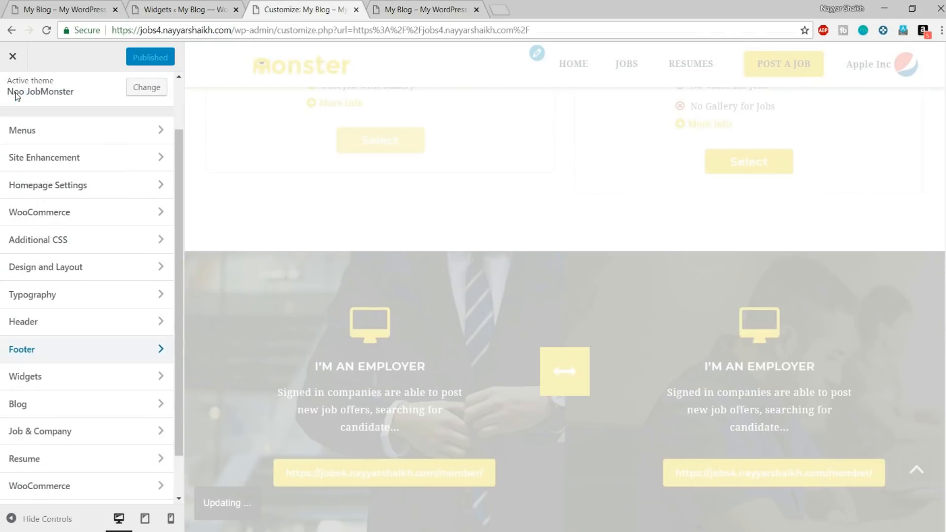
pyautogui.scroll(-2, 140, 300)
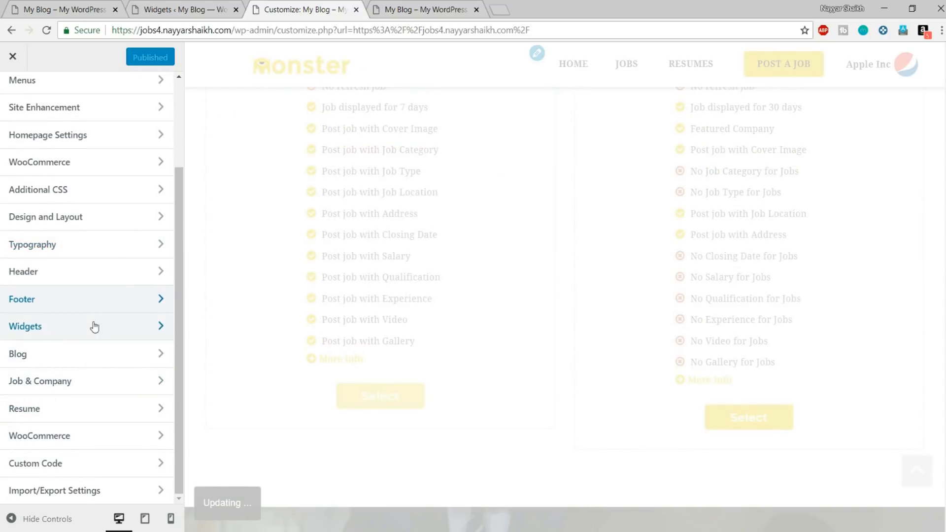
pyautogui.scroll(2, 72, 359)
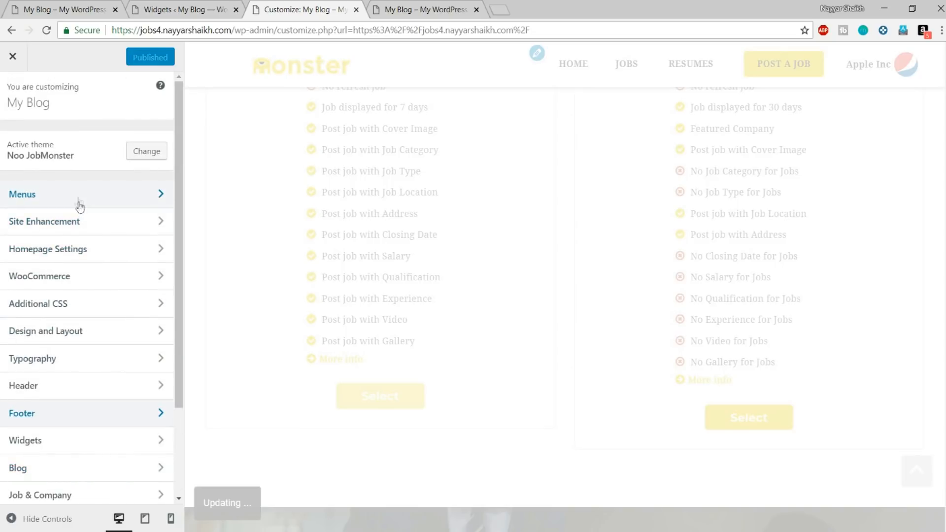
pyautogui.scroll(-2, 94, 298)
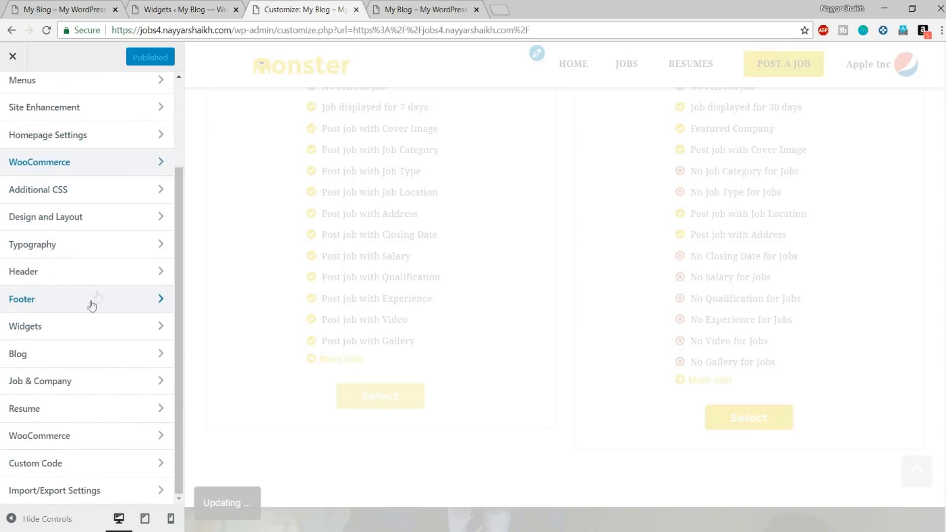
pyautogui.click(70, 280)
pyautogui.click(59, 216)
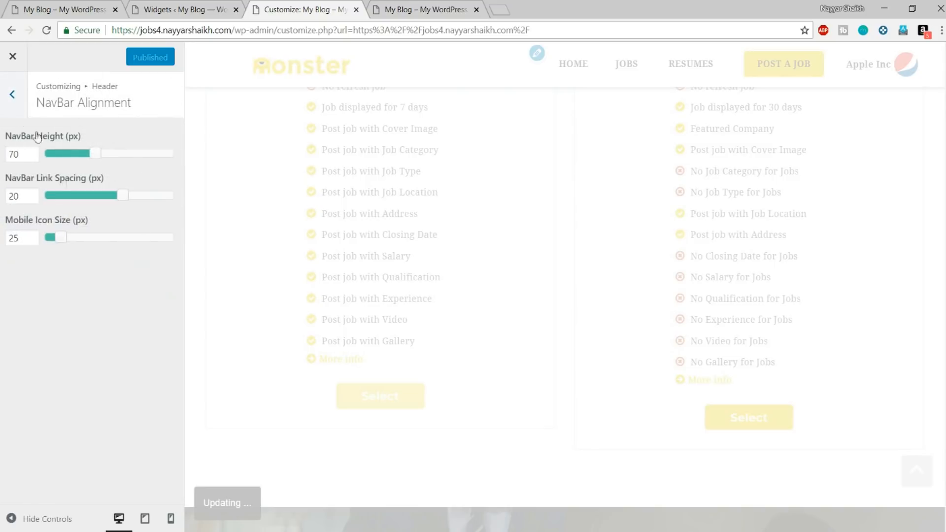
pyautogui.click(12, 94)
pyautogui.click(64, 194)
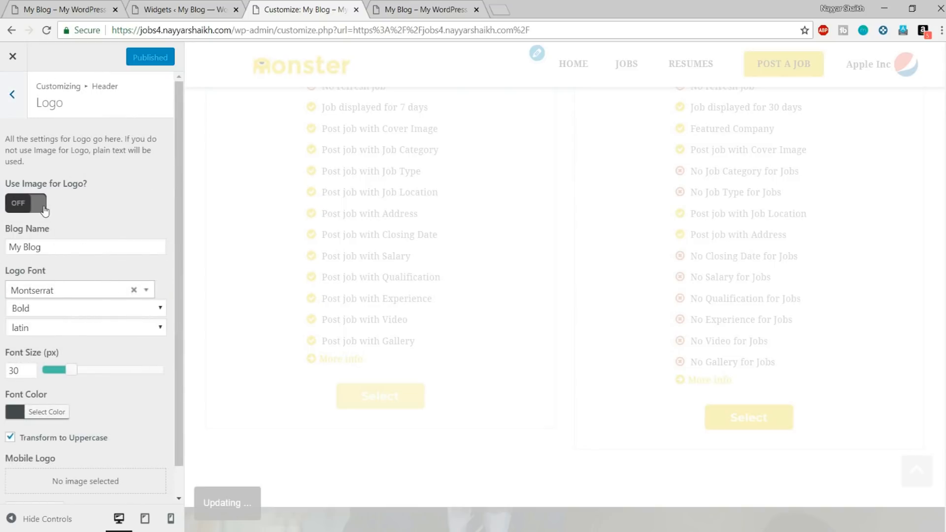
pyautogui.scroll(-1, 49, 205)
pyautogui.click(37, 175)
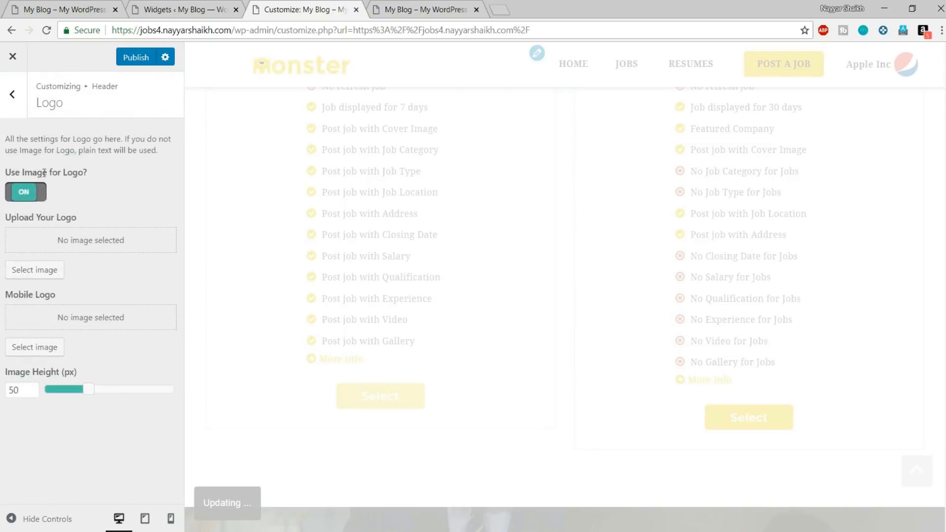
pyautogui.click(50, 270)
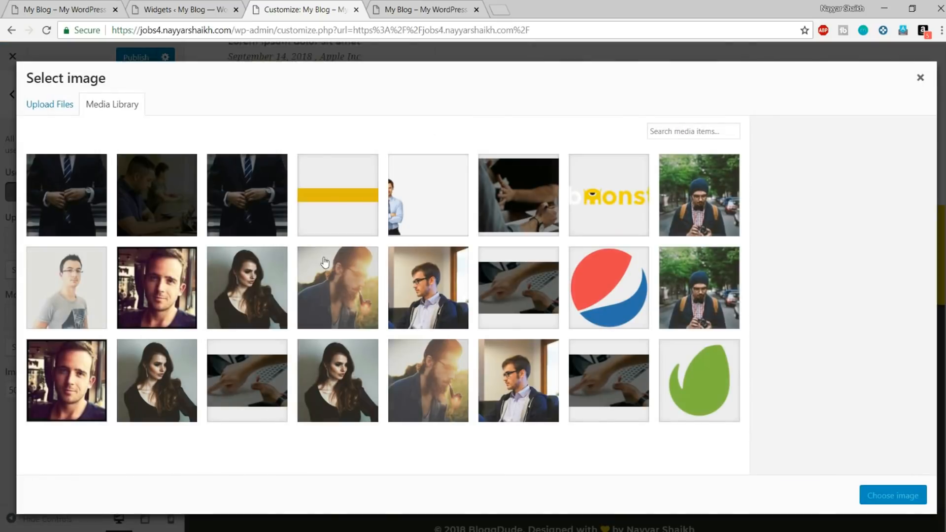
# Set logo2.png as the site logo, publish, and return to the Header section list
pyautogui.click(545, 205)
pyautogui.click(624, 202)
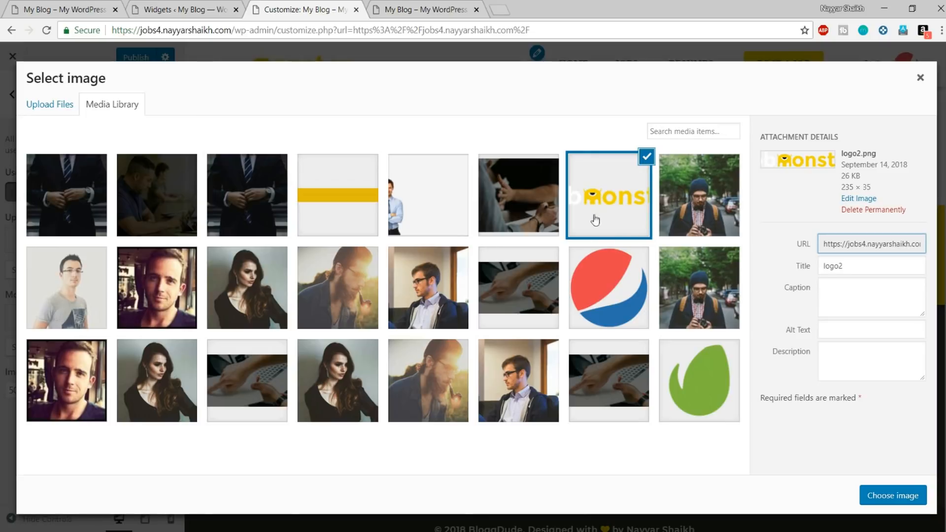
pyautogui.click(916, 504)
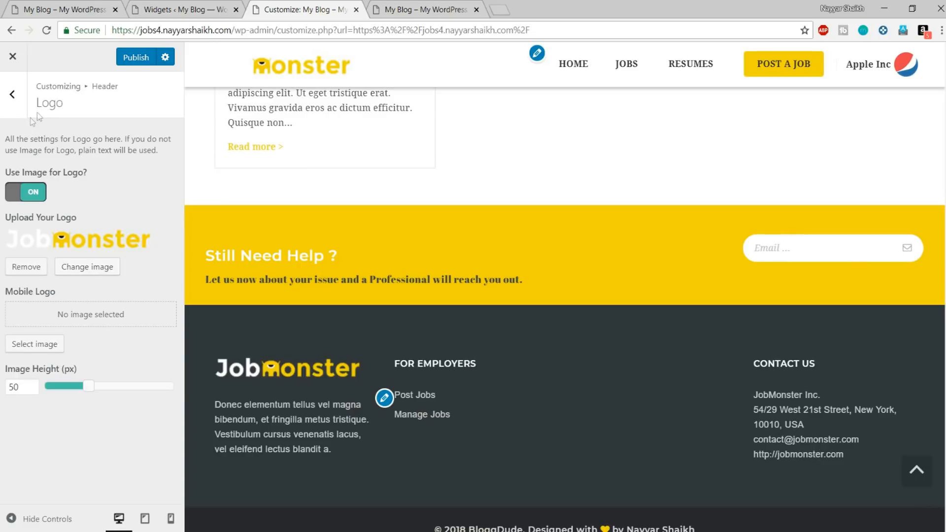
pyautogui.click(136, 58)
pyautogui.click(12, 95)
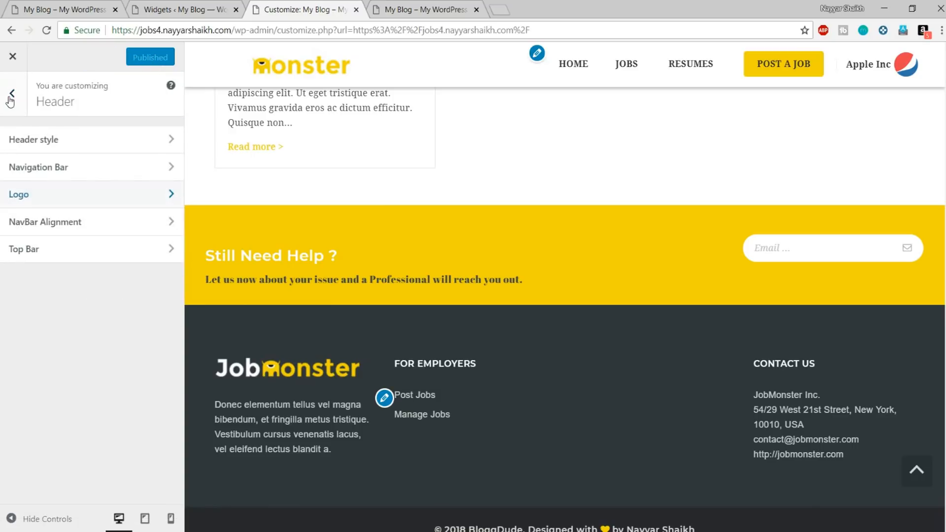
# Review the Top Bar settings without changes and return to the main section list
pyautogui.click(97, 255)
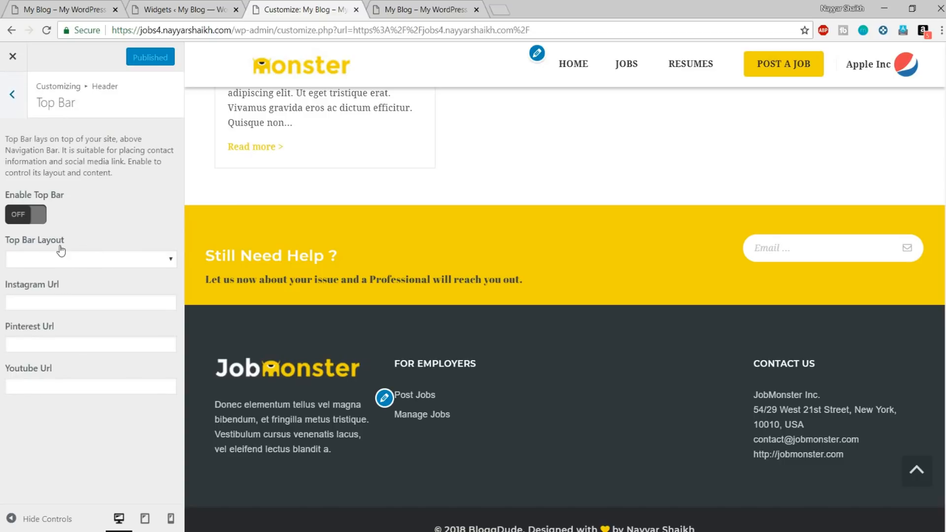
pyautogui.click(16, 114)
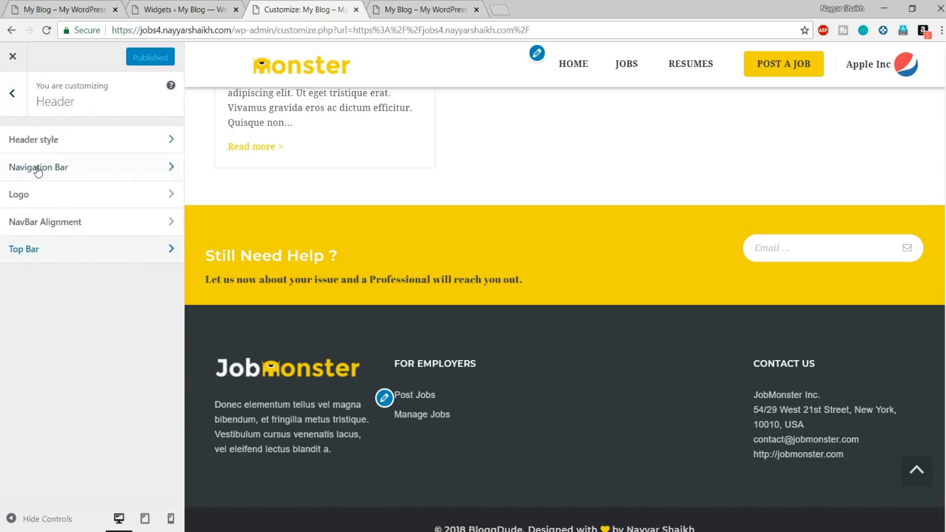
pyautogui.click(12, 94)
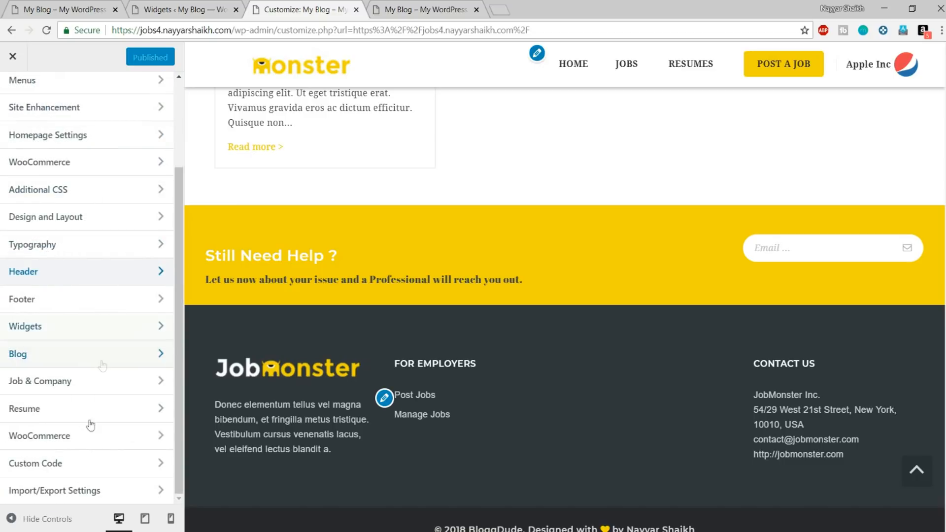
pyautogui.scroll(3, 107, 455)
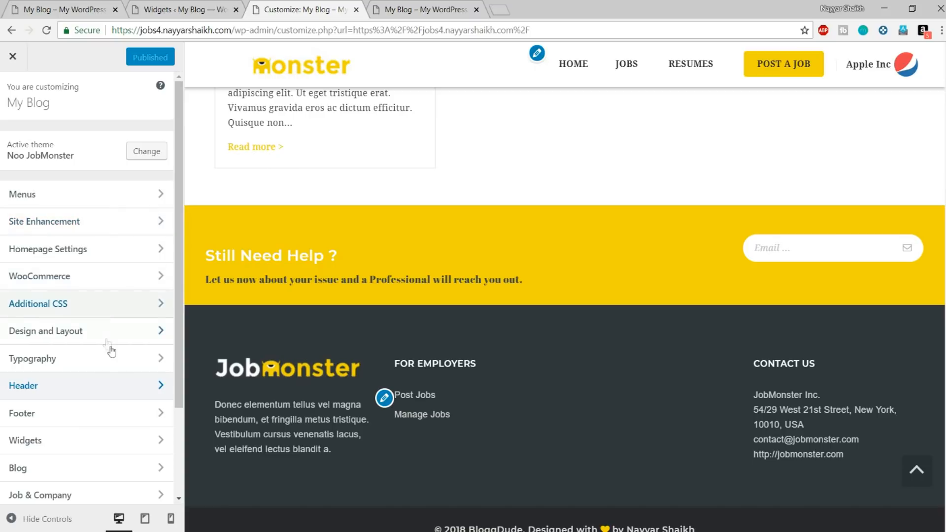
pyautogui.scroll(-1, 113, 363)
pyautogui.scroll(-1, 113, 362)
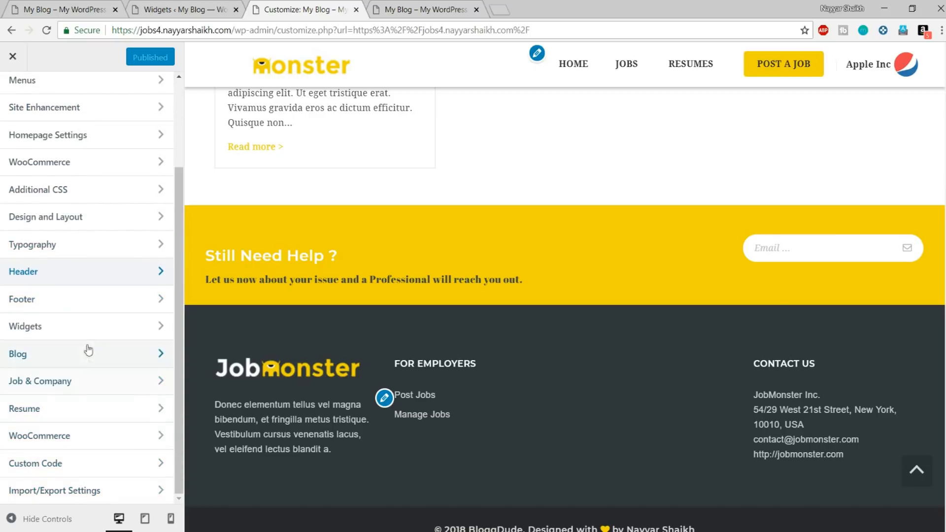
# Review Design and Layout's Fullwidth layout and #f5d006 primary color, then close the Customizer
pyautogui.click(83, 223)
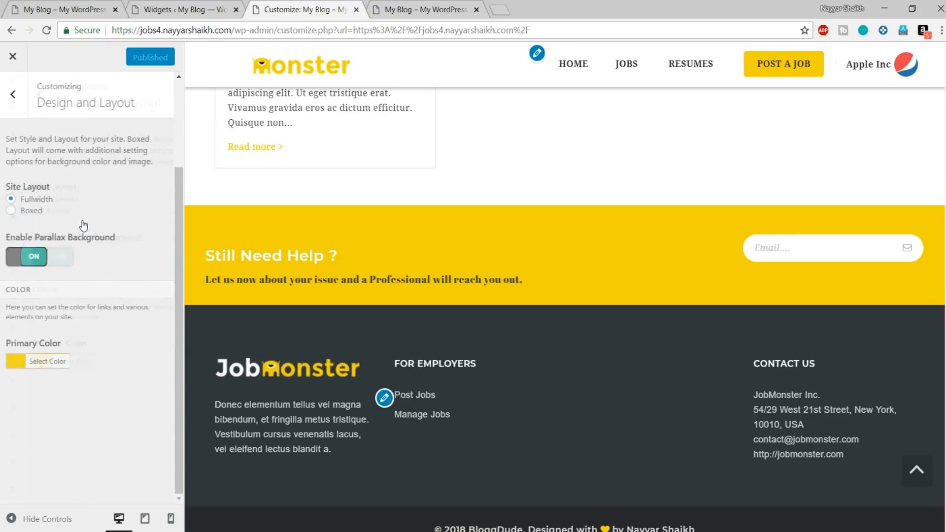
pyautogui.click(46, 374)
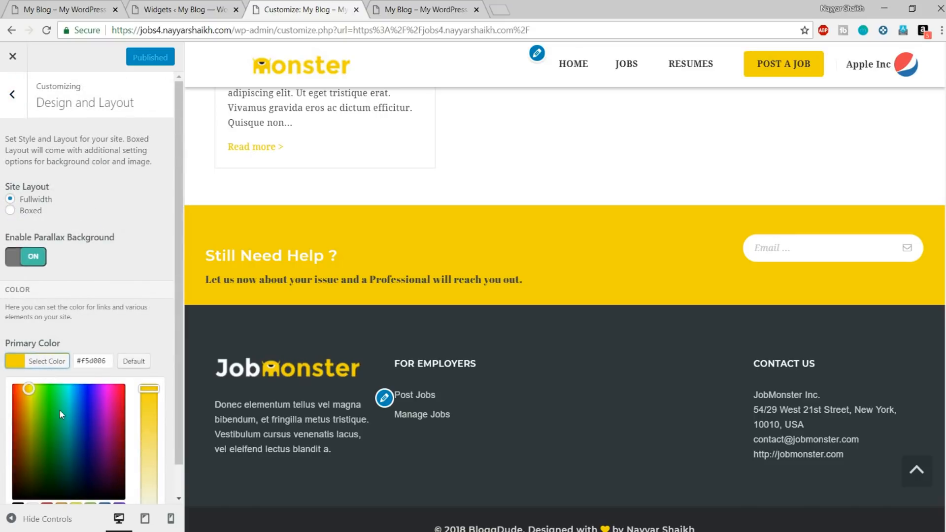
pyautogui.click(141, 309)
pyautogui.scroll(15, 836, 386)
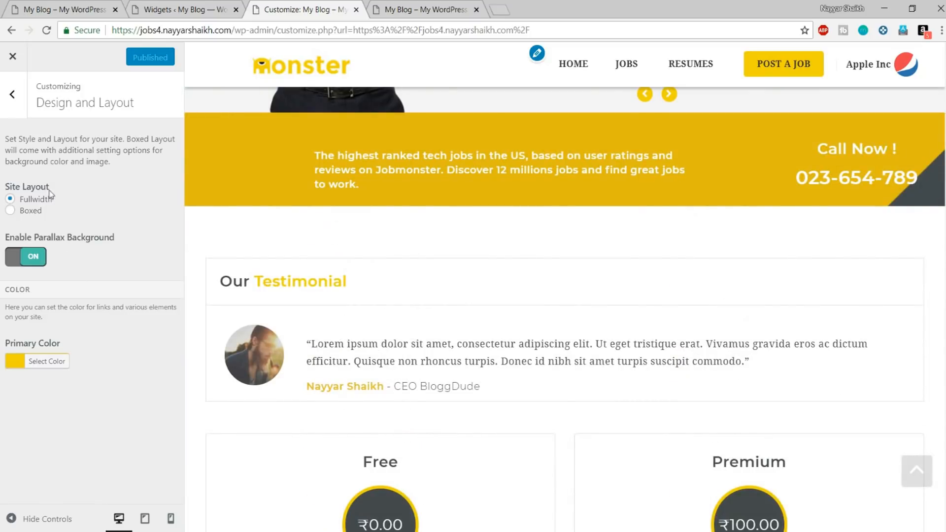
pyautogui.click(12, 94)
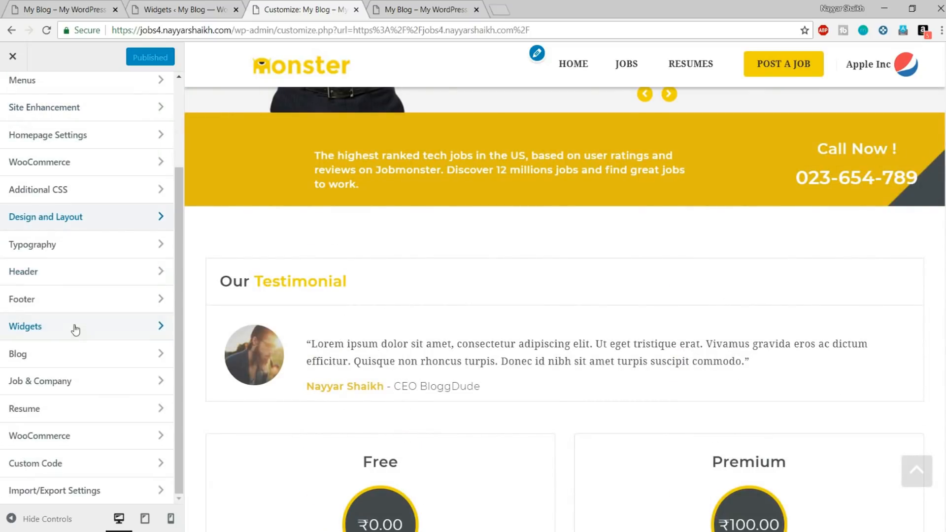
pyautogui.scroll(3, 89, 352)
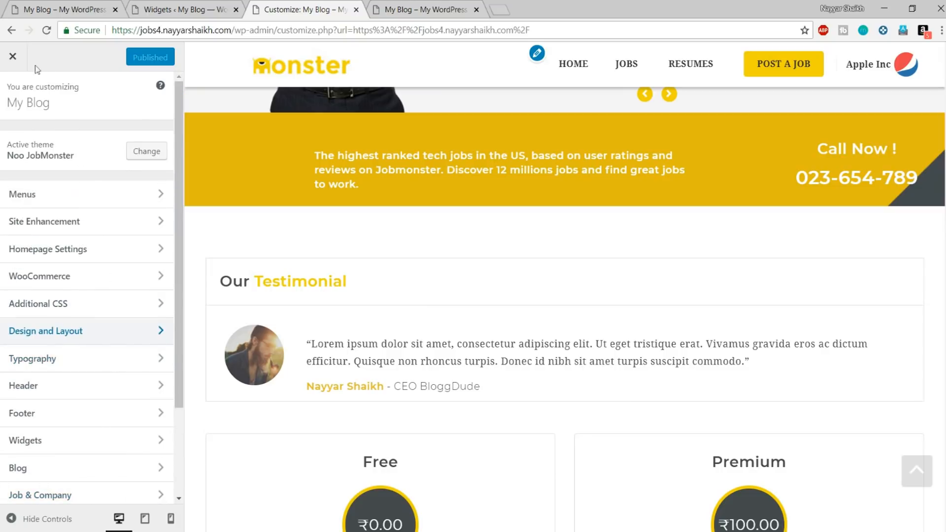
pyautogui.click(13, 56)
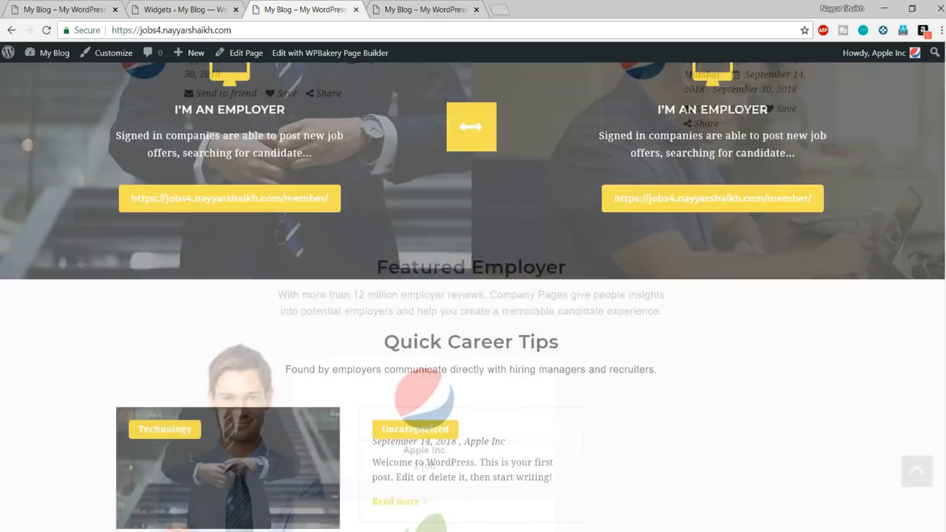
# View the Designer job category page and its single Part-time Editor listing
pyautogui.scroll(-10, 473, 295)
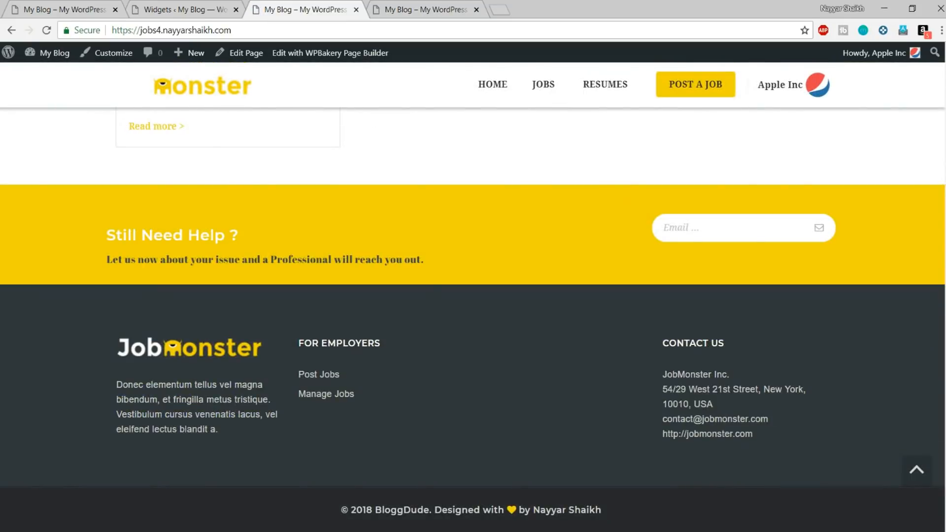
pyautogui.click(917, 472)
pyautogui.scroll(-5, 910, 433)
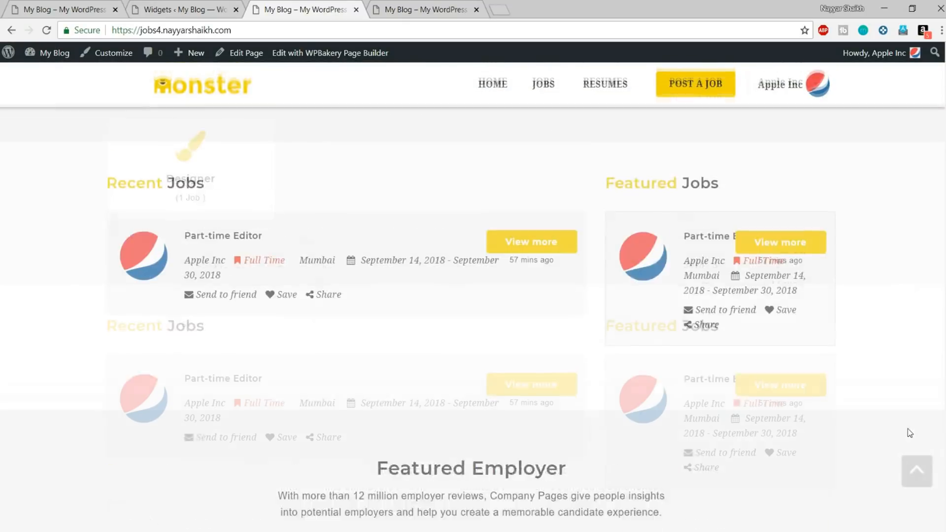
pyautogui.scroll(5, 910, 433)
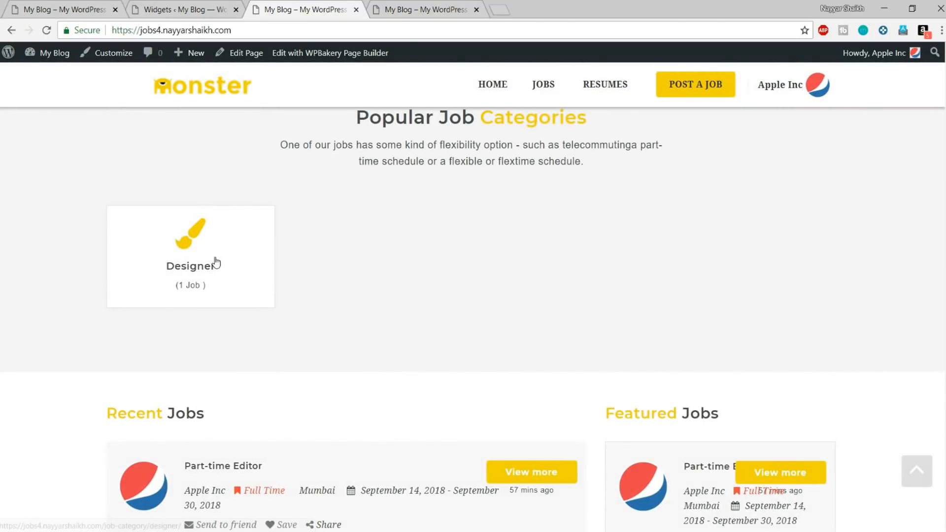
pyautogui.click(227, 259)
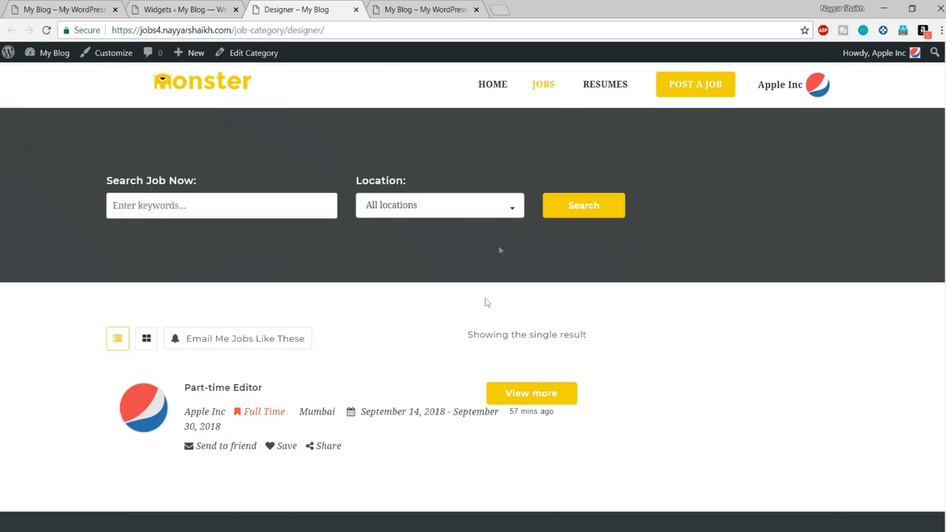
pyautogui.click(211, 5)
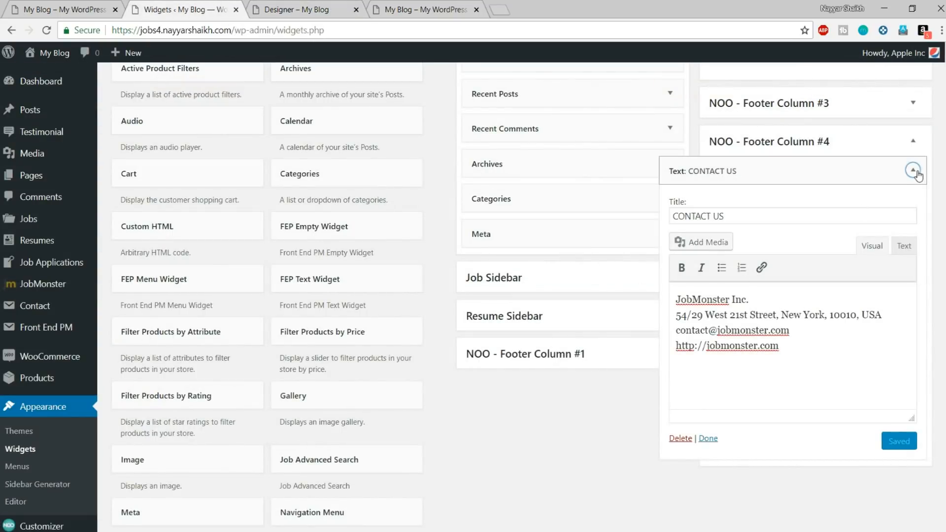
# Collapse the CONTACT US text widget and the Main Sidebar widget area
pyautogui.click(913, 170)
pyautogui.scroll(3, 911, 170)
pyautogui.click(660, 164)
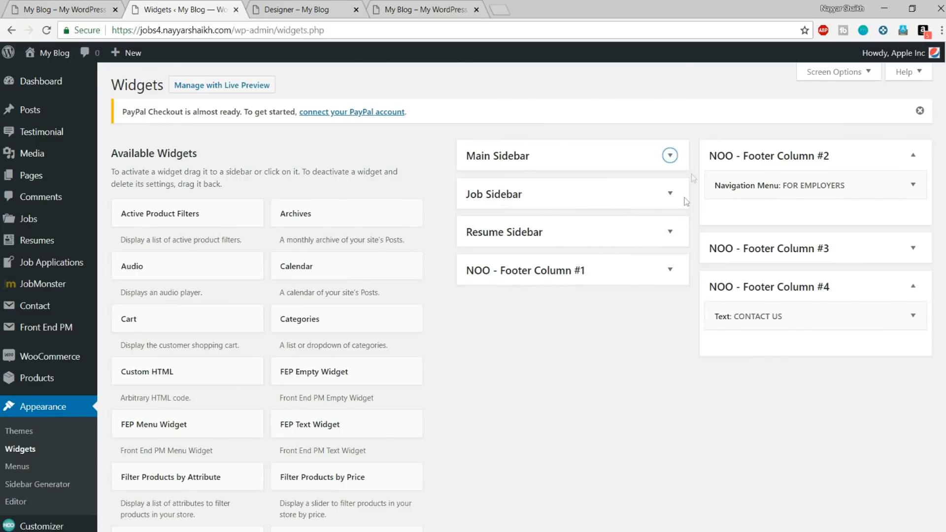
# Study the sidebar widgets on the demo site's Engineering job category page
pyautogui.click(104, 6)
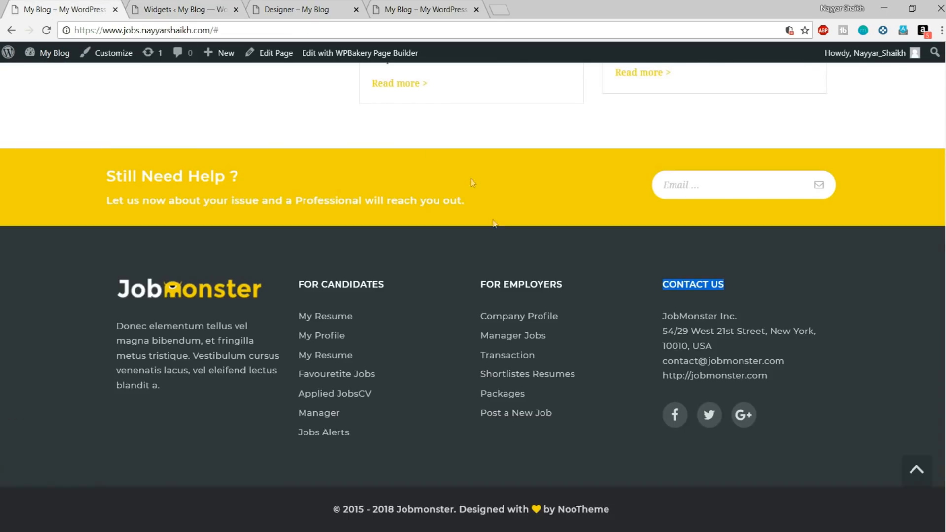
pyautogui.scroll(20, 604, 396)
pyautogui.scroll(15, 606, 403)
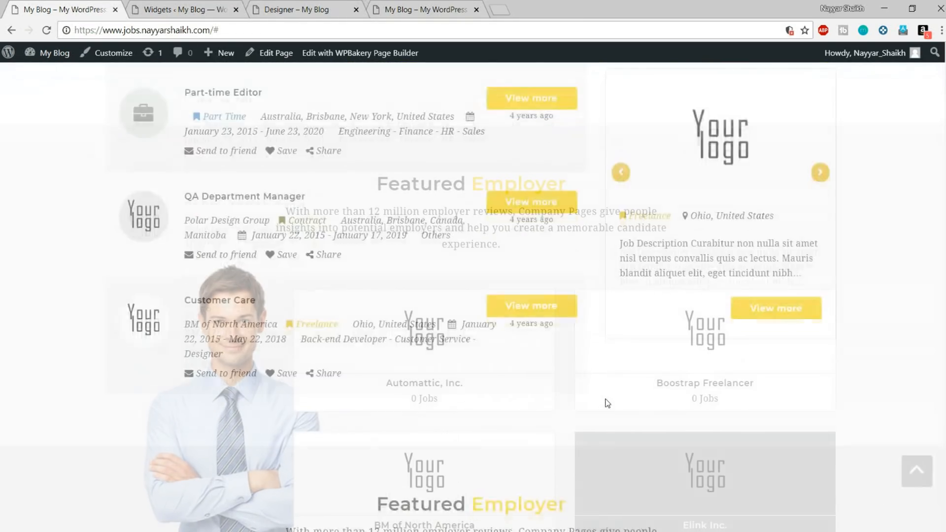
pyautogui.scroll(-5, 606, 402)
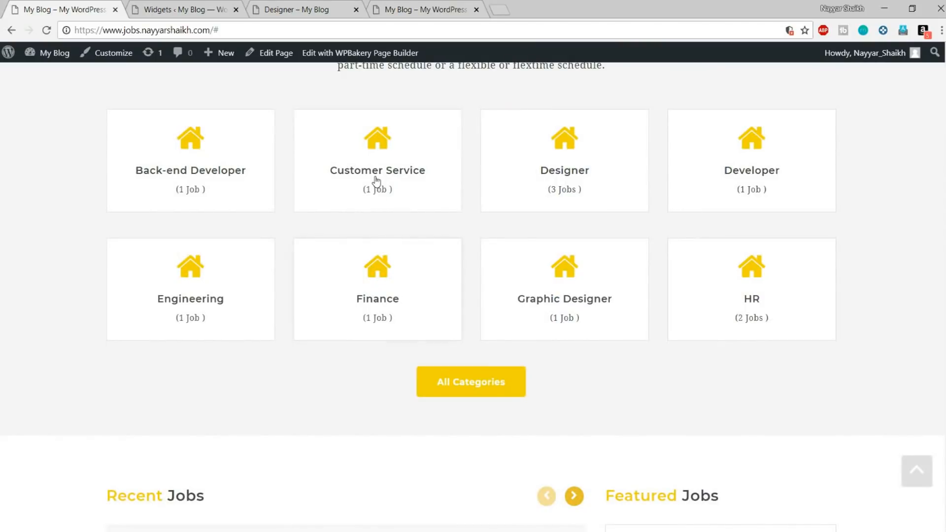
pyautogui.click(195, 269)
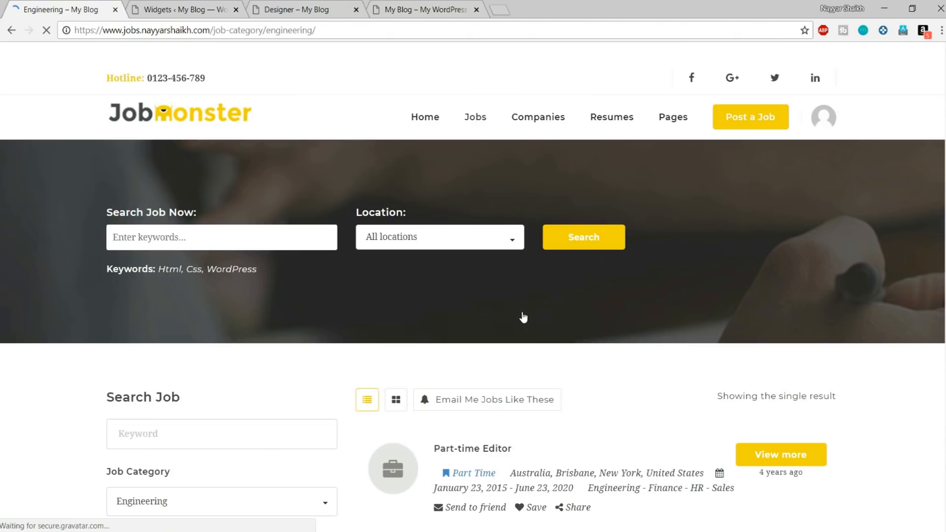
pyautogui.scroll(-4, 157, 226)
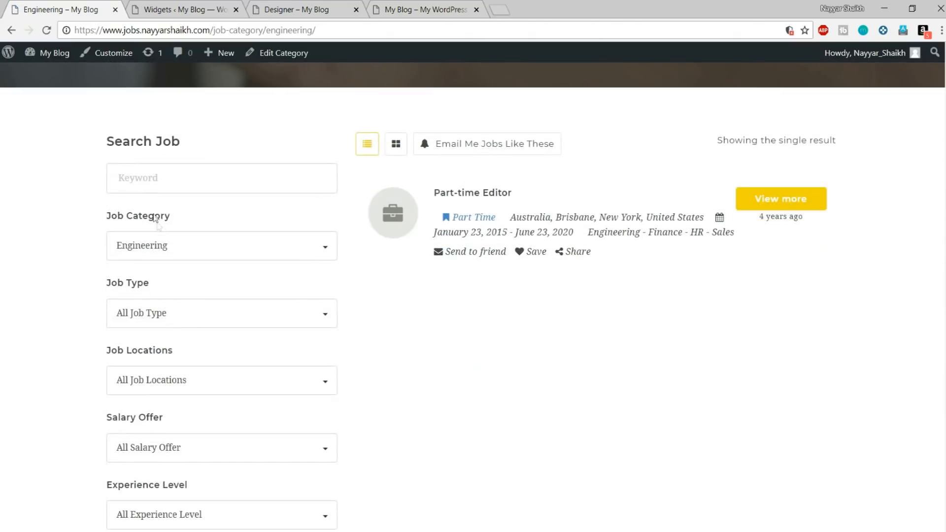
pyautogui.scroll(-8, 158, 226)
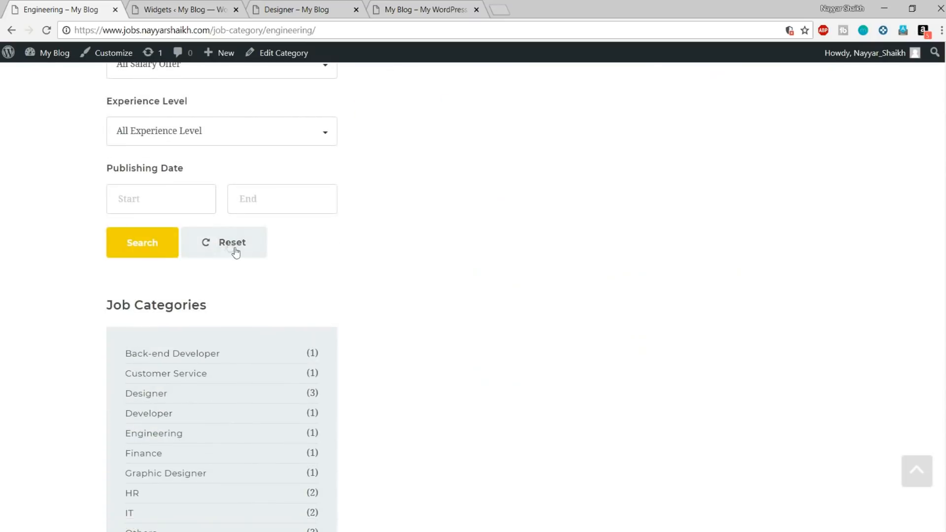
pyautogui.scroll(-6, 224, 216)
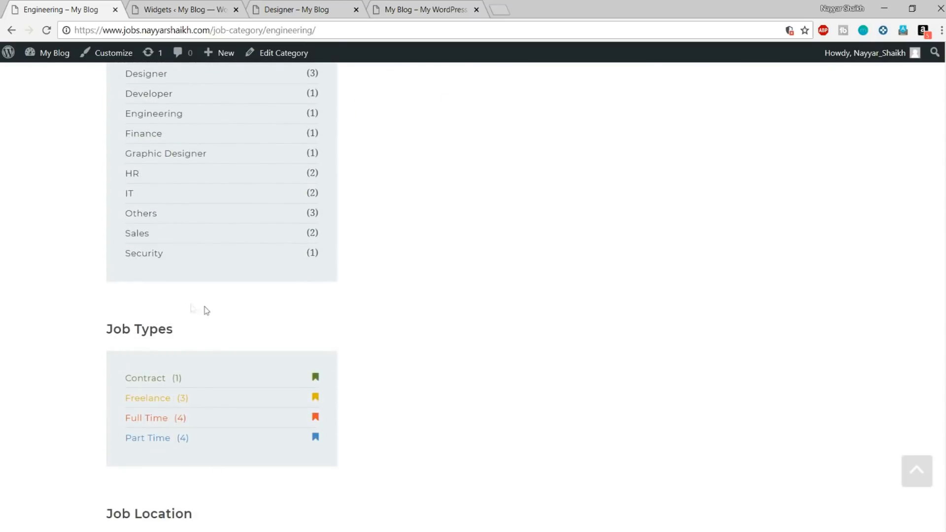
pyautogui.scroll(-5, 207, 310)
pyautogui.click(182, 10)
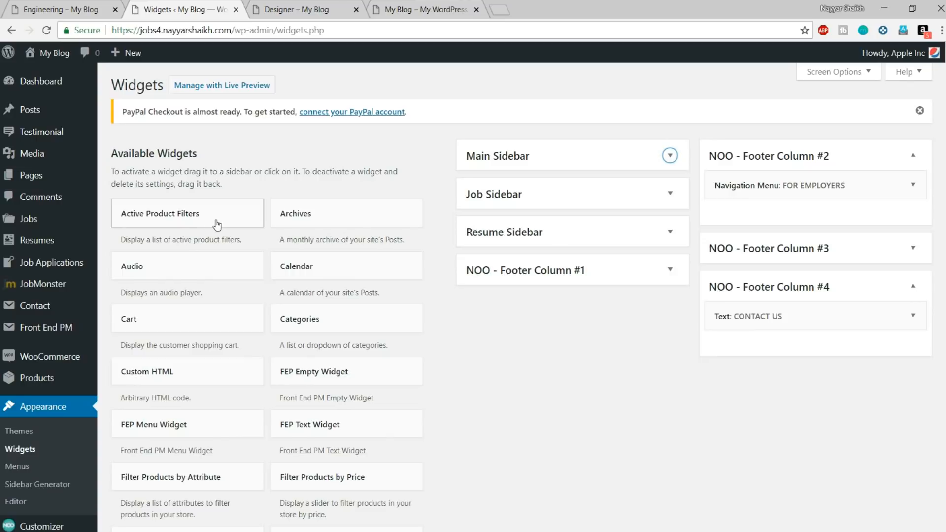
# Add a Job Advanced Search widget to the Job Sidebar
pyautogui.scroll(-4, 553, 363)
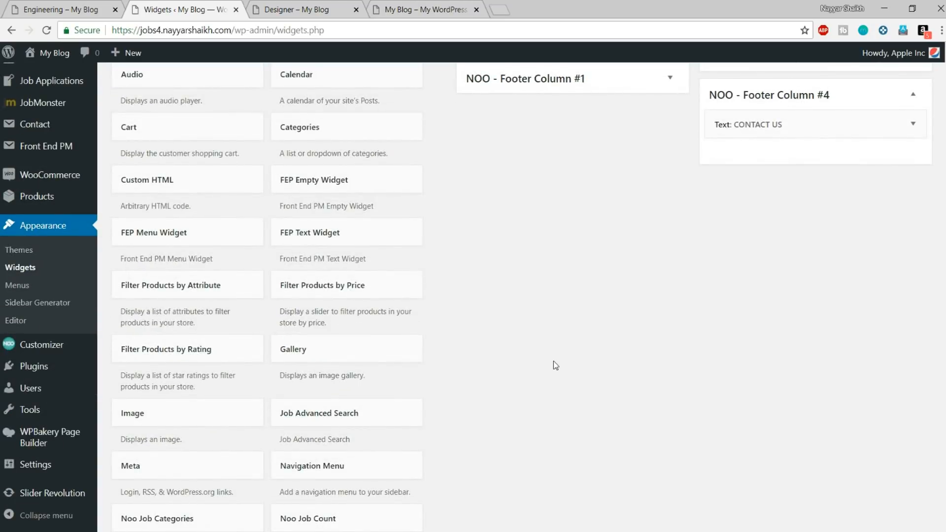
pyautogui.scroll(-4, 555, 365)
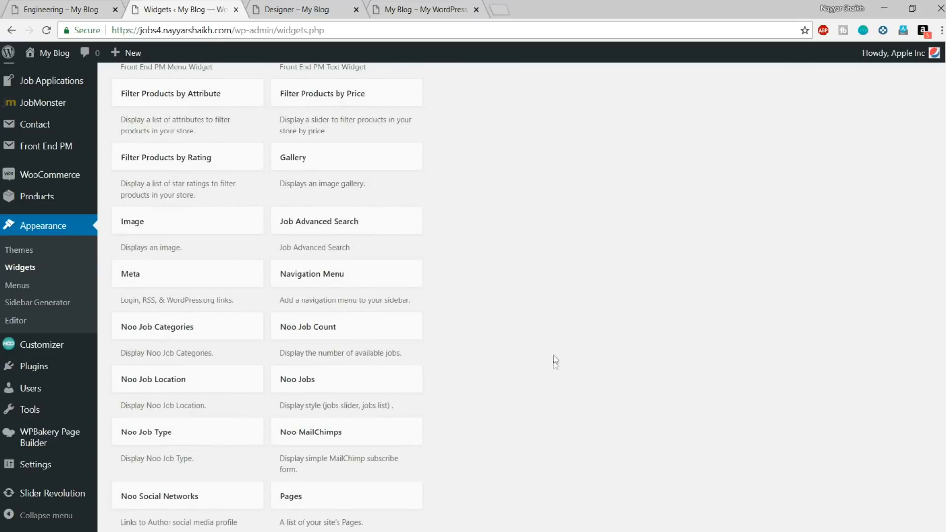
pyautogui.click(402, 225)
pyautogui.scroll(1, 393, 370)
pyautogui.click(331, 236)
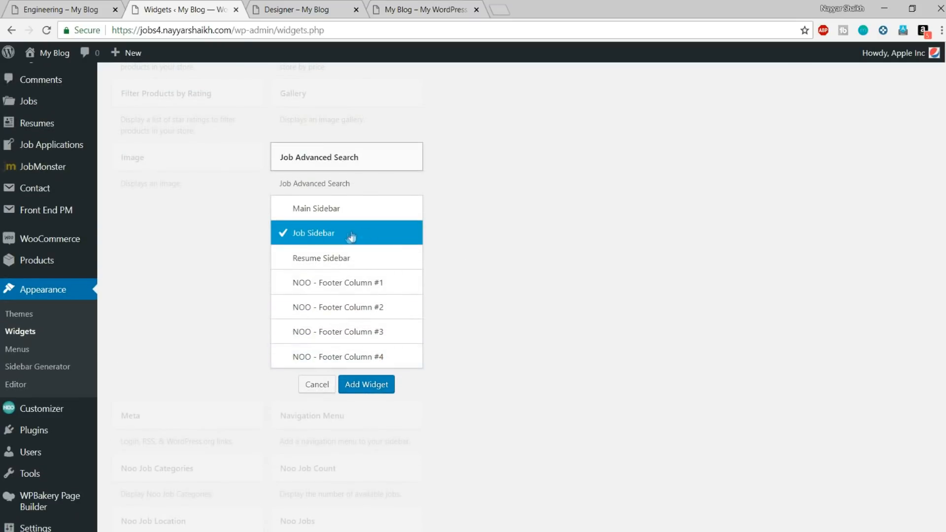
pyautogui.click(380, 386)
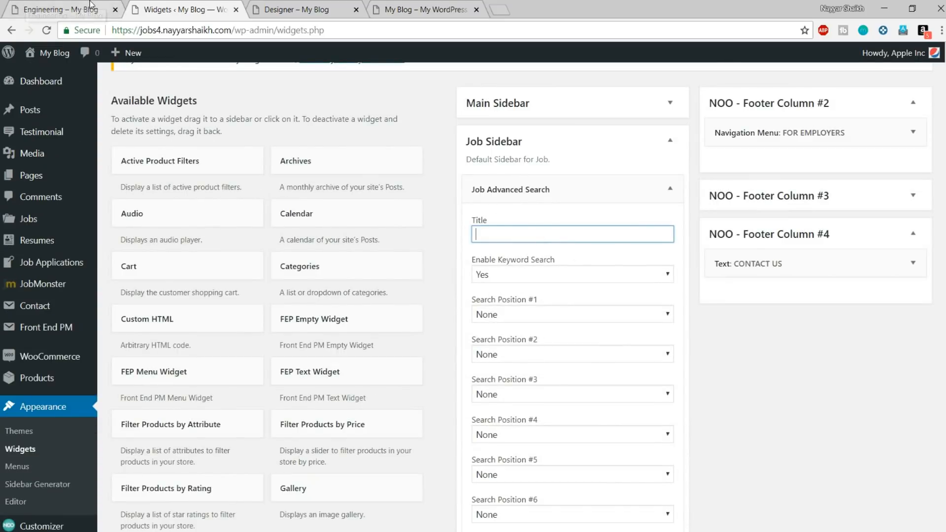
# Title the search widget Search Job, matching the demo page heading
pyautogui.click(59, 9)
pyautogui.scroll(20, 198, 261)
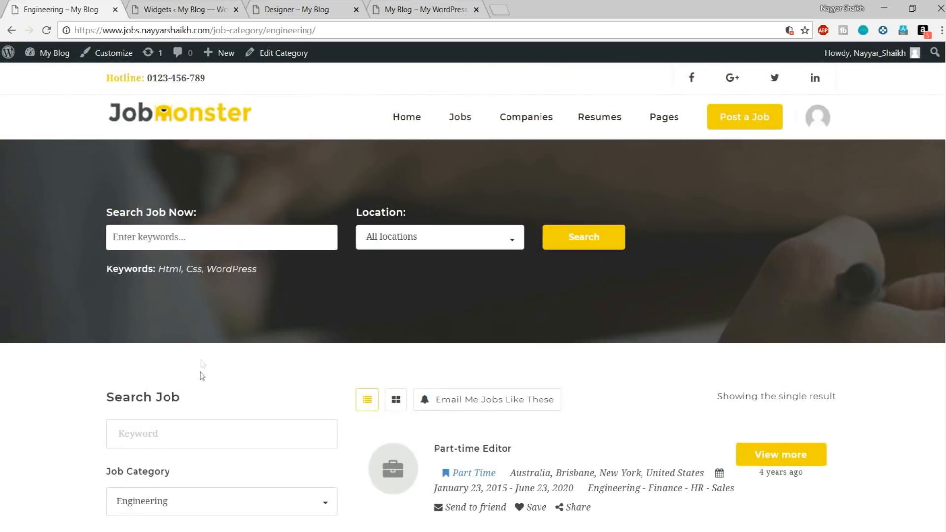
pyautogui.moveTo(190, 400); pyautogui.dragTo(91, 395)
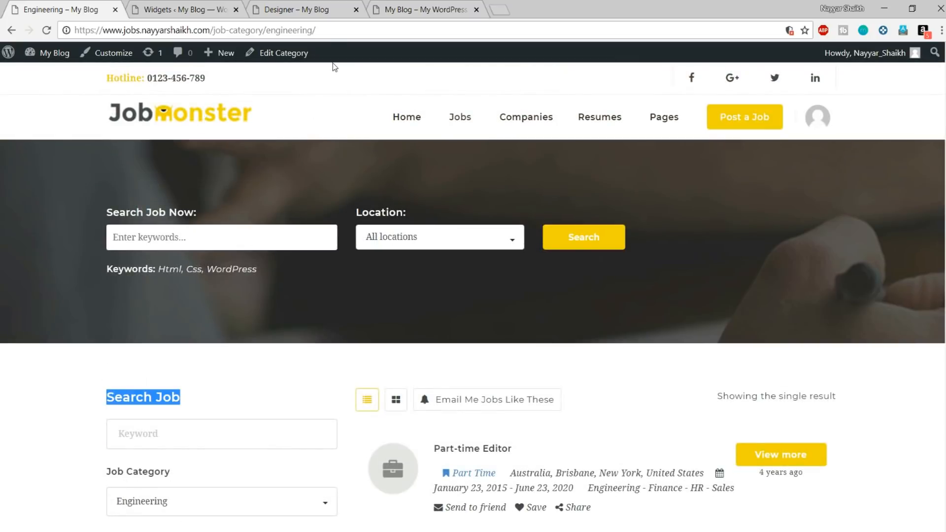
pyautogui.click(182, 9)
pyautogui.click(598, 235)
pyautogui.click(602, 246)
# Set Search Positions 1–6 to Job Category, Job Type, Job Location, Address, Salary and Qualification
pyautogui.scroll(-3, 738, 335)
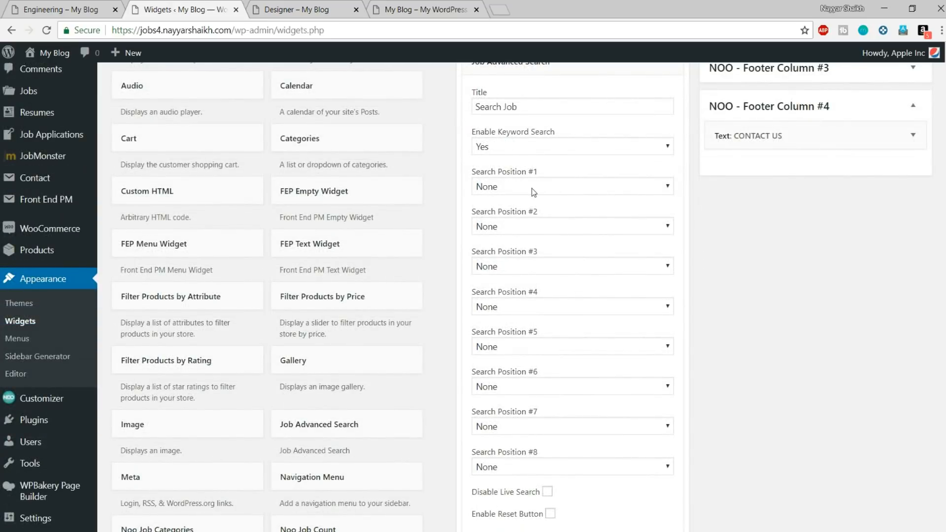
pyautogui.click(531, 188)
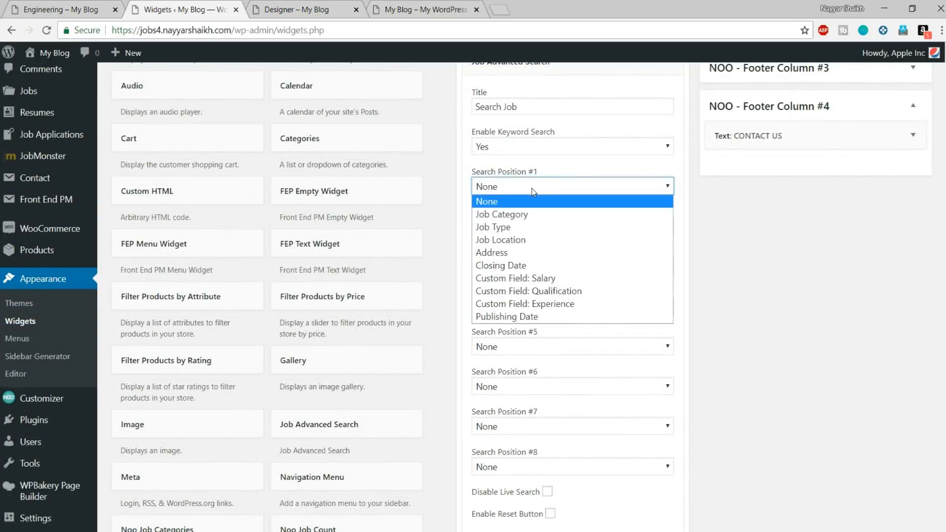
pyautogui.click(518, 216)
pyautogui.click(517, 224)
pyautogui.click(522, 266)
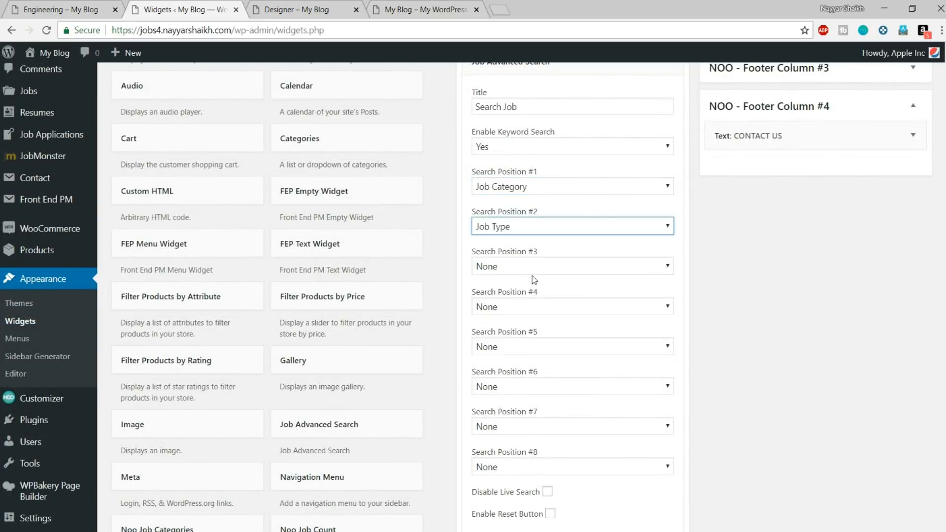
pyautogui.click(529, 267)
pyautogui.click(530, 308)
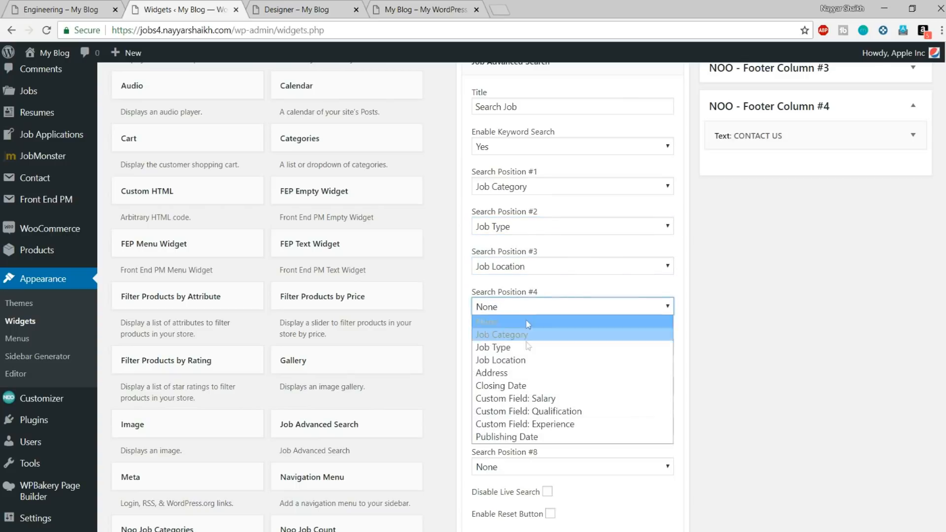
pyautogui.click(520, 374)
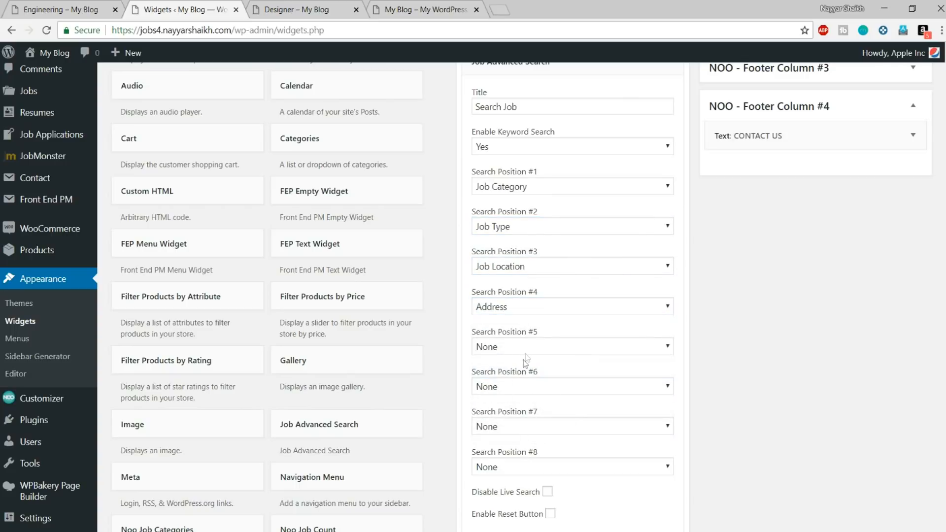
pyautogui.click(527, 347)
pyautogui.click(557, 437)
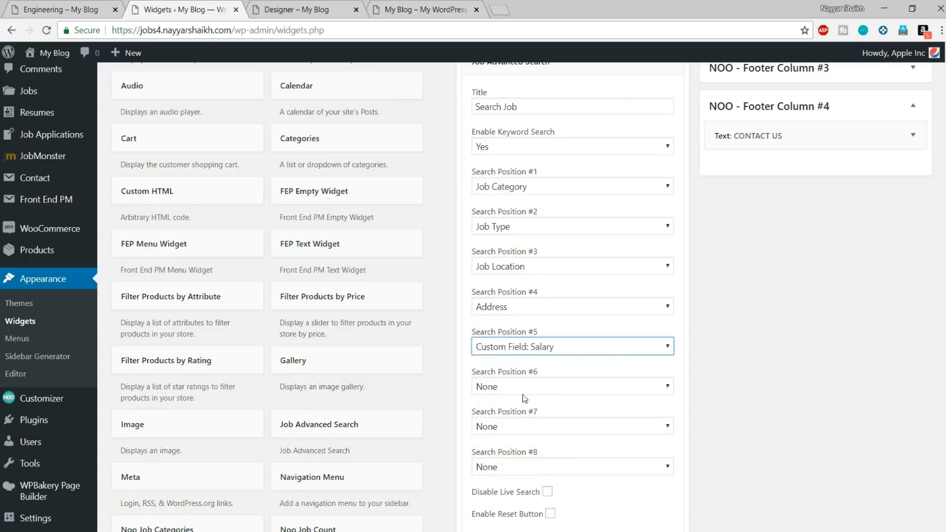
pyautogui.click(525, 387)
pyautogui.click(536, 495)
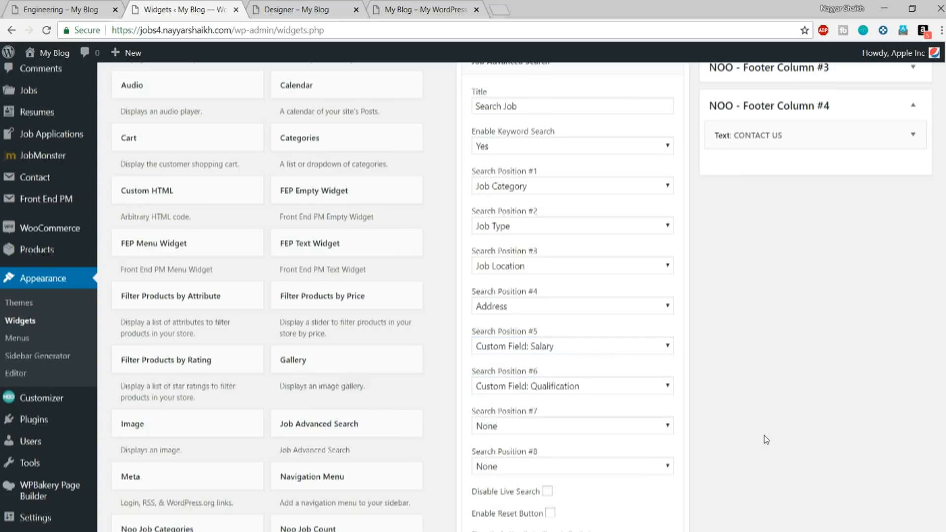
# Save the Search Job widget with Enable Reset Button on and collapse its panel
pyautogui.scroll(-3, 764, 435)
pyautogui.scroll(-3, 667, 351)
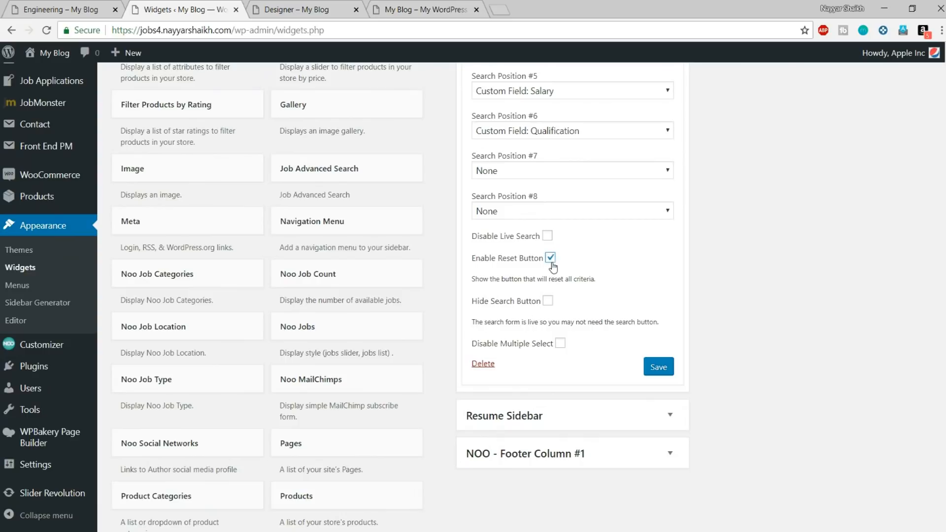
pyautogui.click(671, 375)
pyautogui.scroll(8, 745, 371)
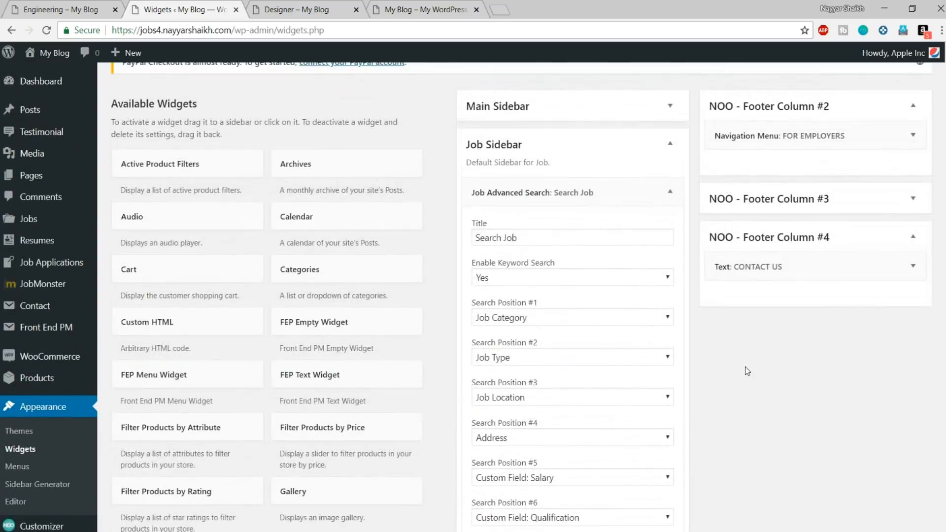
pyautogui.click(670, 241)
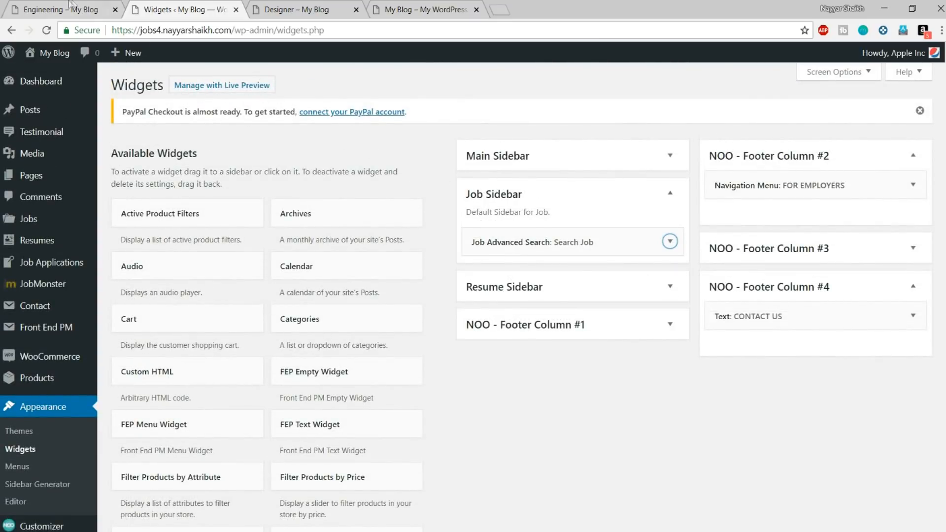
pyautogui.click(72, 5)
pyautogui.scroll(-10, 332, 346)
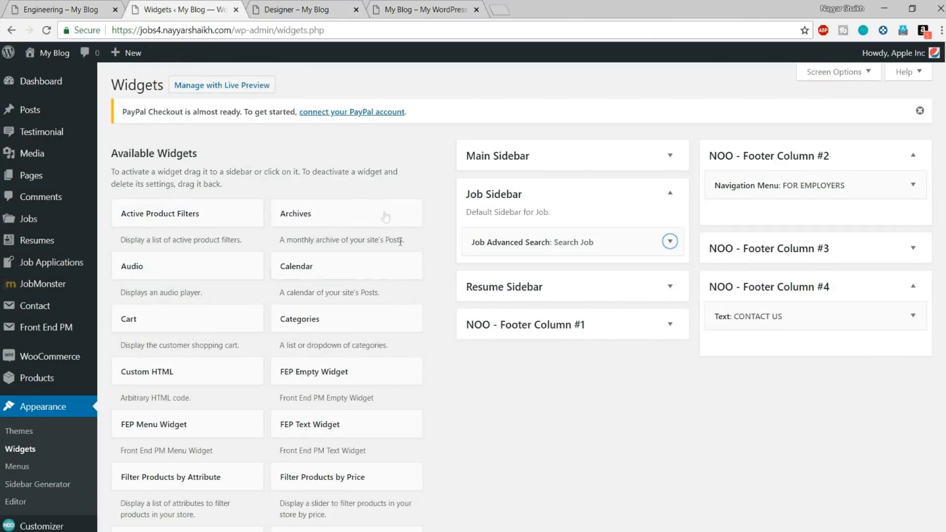
# Add a Noo Job Categories widget to the Job Sidebar
pyautogui.scroll(-10, 465, 342)
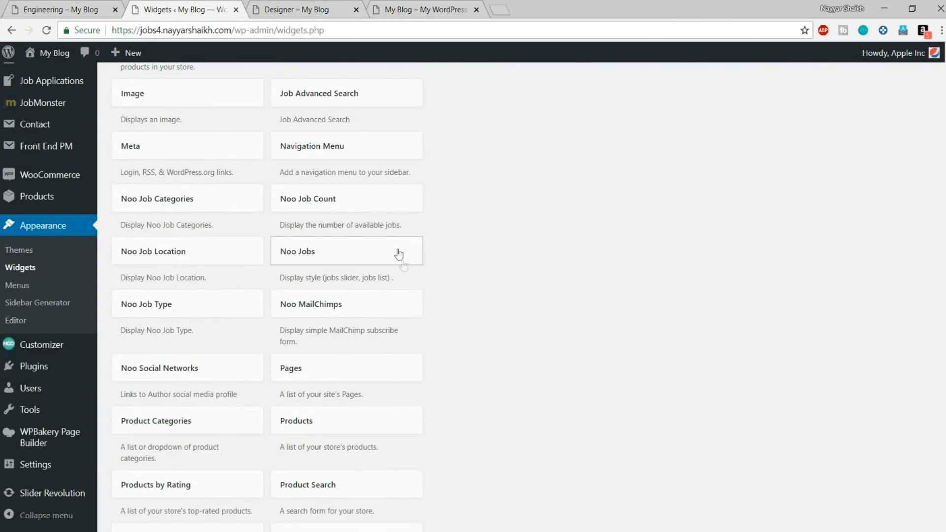
pyautogui.scroll(1, 363, 222)
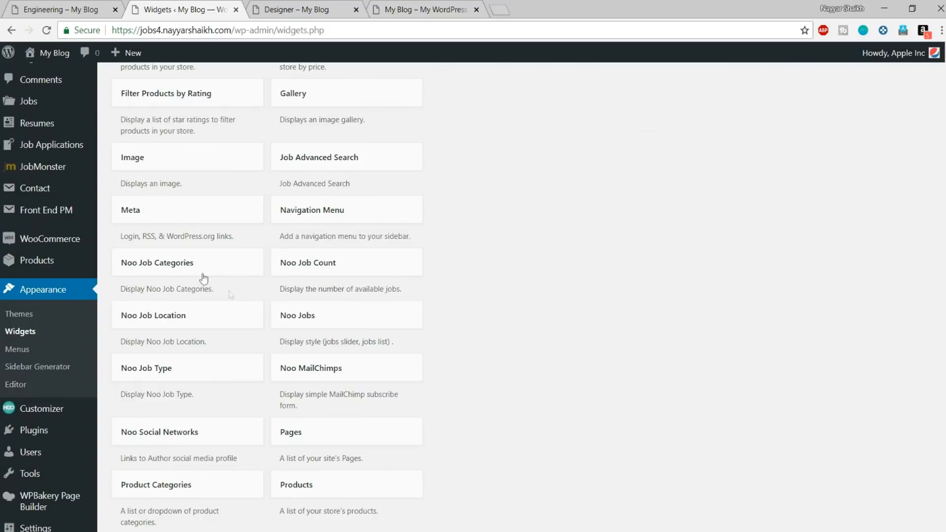
pyautogui.click(201, 273)
pyautogui.scroll(-1, 215, 329)
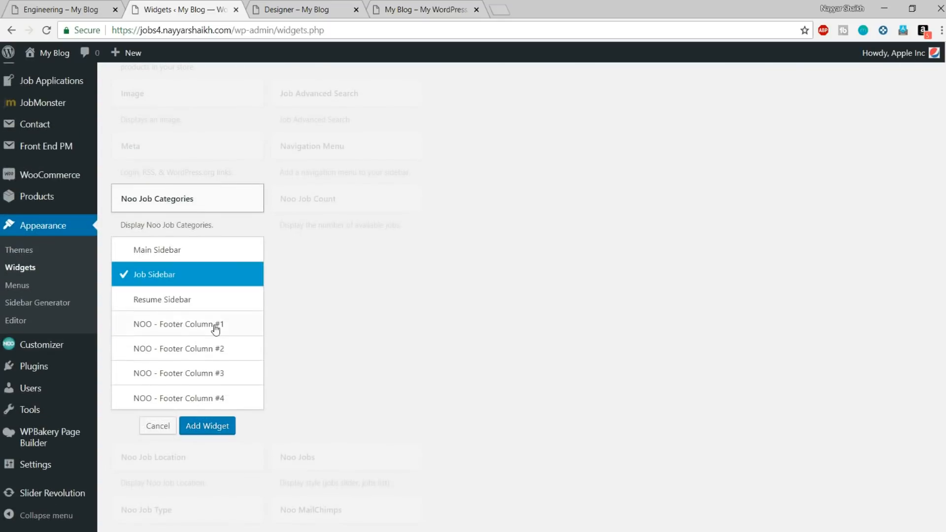
pyautogui.click(217, 426)
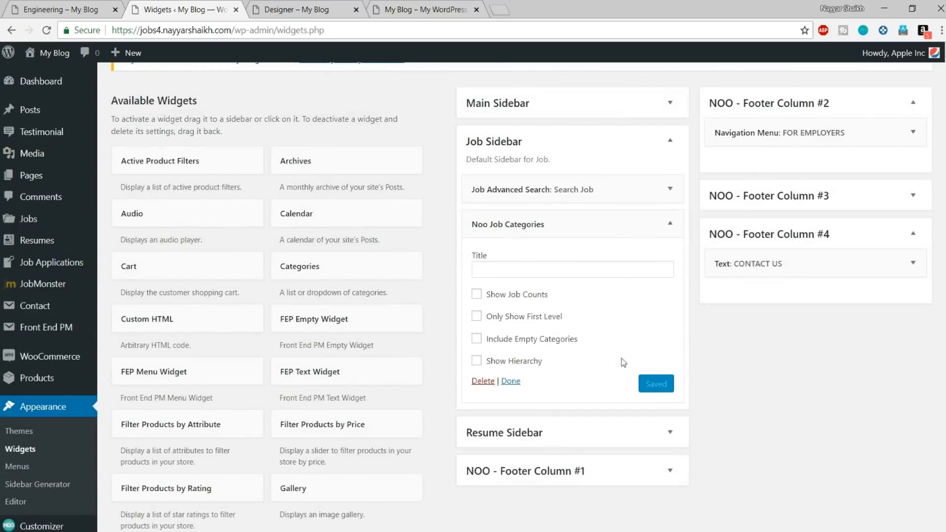
# Title the widget Job Categories, enable job counts, save and collapse it
pyautogui.rightClick(5, 14)
pyautogui.click(59, 9)
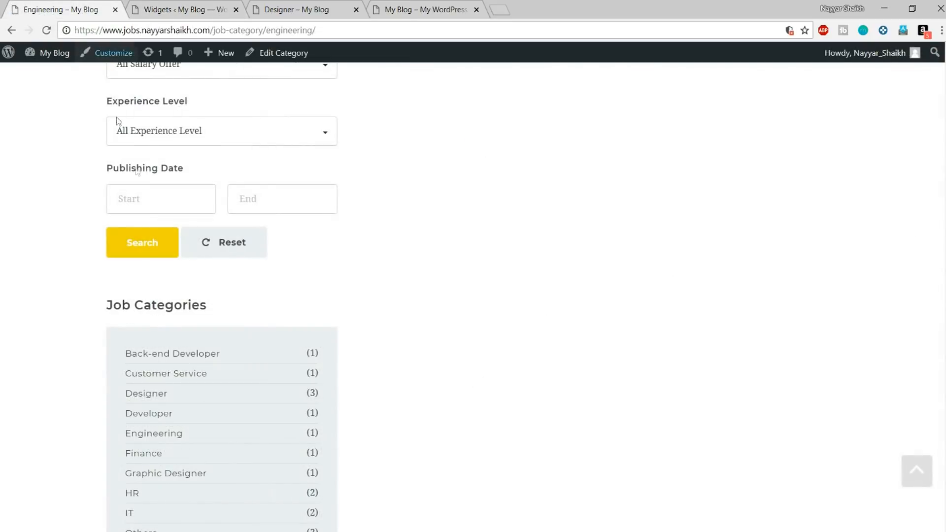
pyautogui.moveTo(210, 316); pyautogui.dragTo(85, 306)
pyautogui.hotkey('ctrl', 'c')
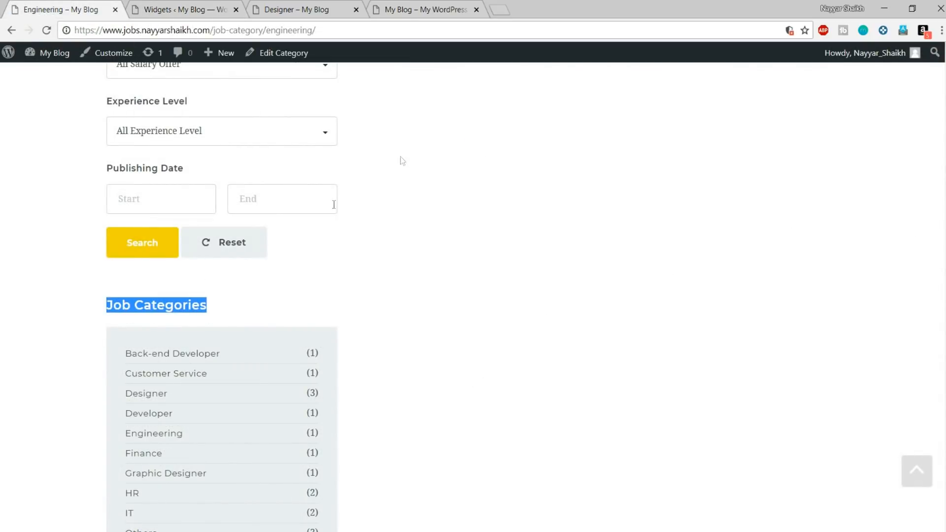
pyautogui.click(187, 9)
pyautogui.click(521, 272)
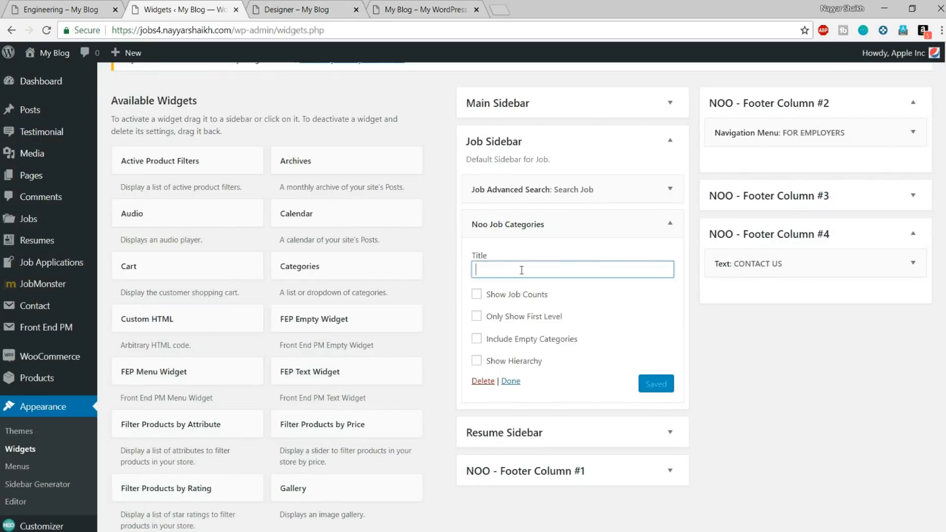
pyautogui.hotkey('ctrl', 'v')
pyautogui.click(476, 294)
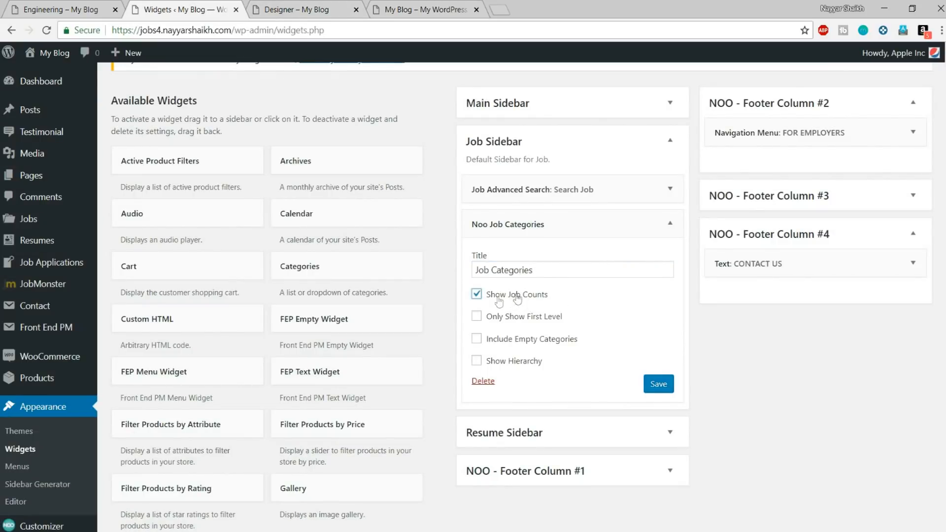
pyautogui.click(659, 384)
pyautogui.click(671, 226)
# Copy the Job Types heading from the demo Engineering page for the next widget
pyautogui.click(51, 6)
pyautogui.scroll(-8, 401, 355)
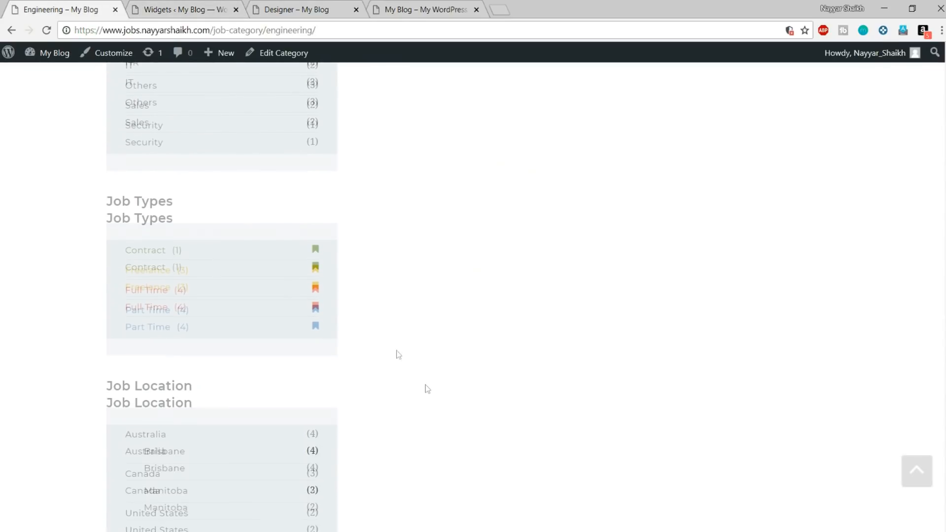
pyautogui.moveTo(177, 203); pyautogui.dragTo(93, 198)
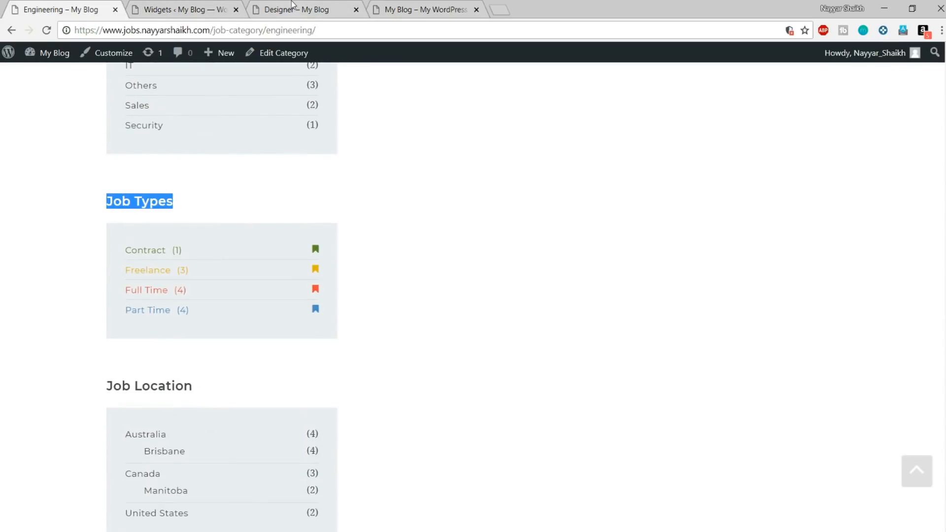
pyautogui.hotkey('ctrl', 'Tab')
pyautogui.scroll(-2, 421, 347)
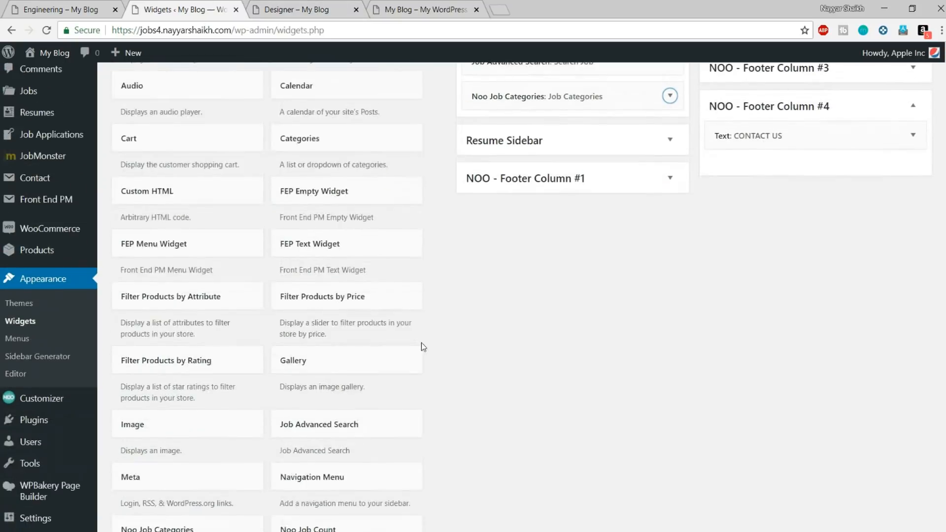
# Add a Noo Job Type widget titled 'Job Types' with Show Job Counts to the Job Sidebar and save it
pyautogui.scroll(-4, 422, 345)
pyautogui.scroll(-1, 296, 335)
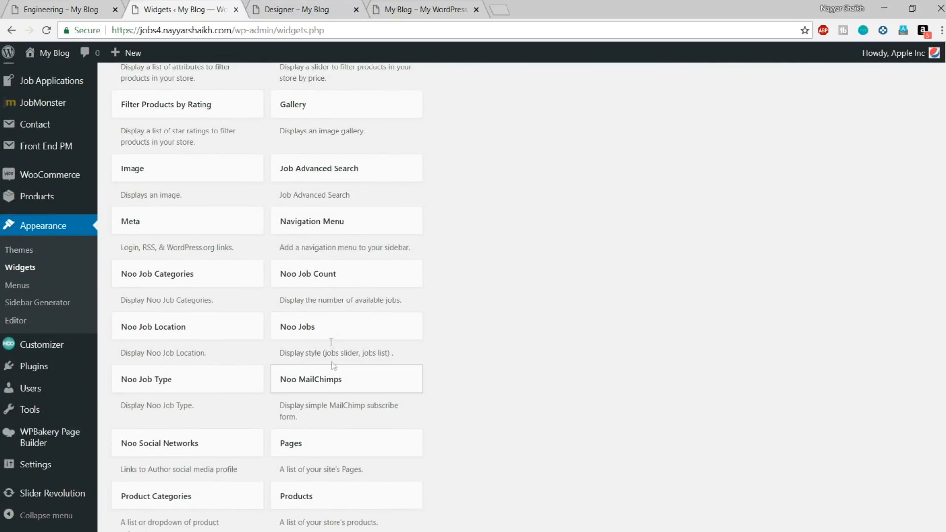
pyautogui.click(169, 381)
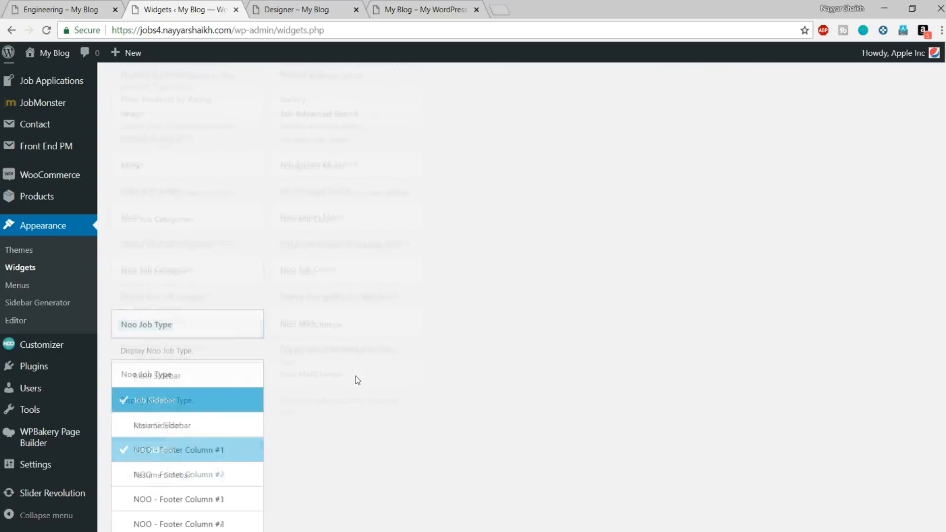
pyautogui.click(204, 480)
pyautogui.click(552, 304)
pyautogui.write('Job Types')
pyautogui.click(516, 338)
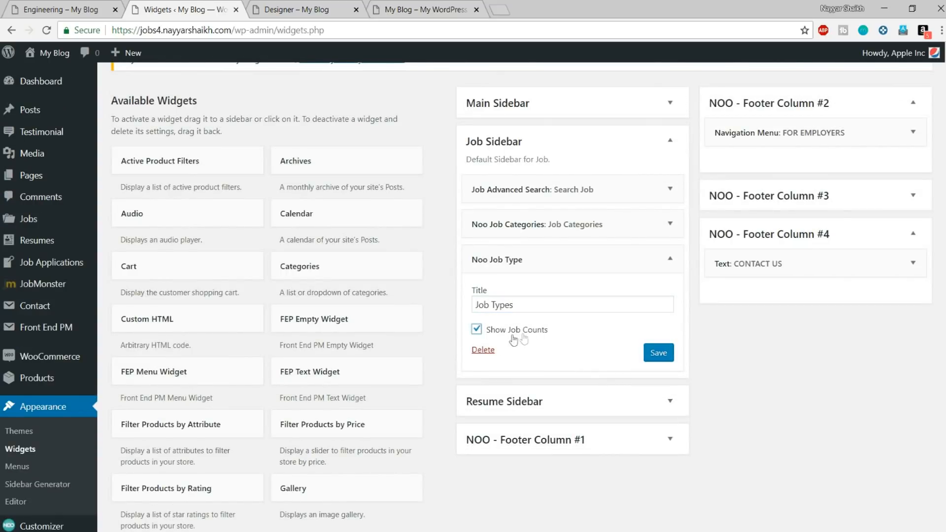
pyautogui.click(663, 353)
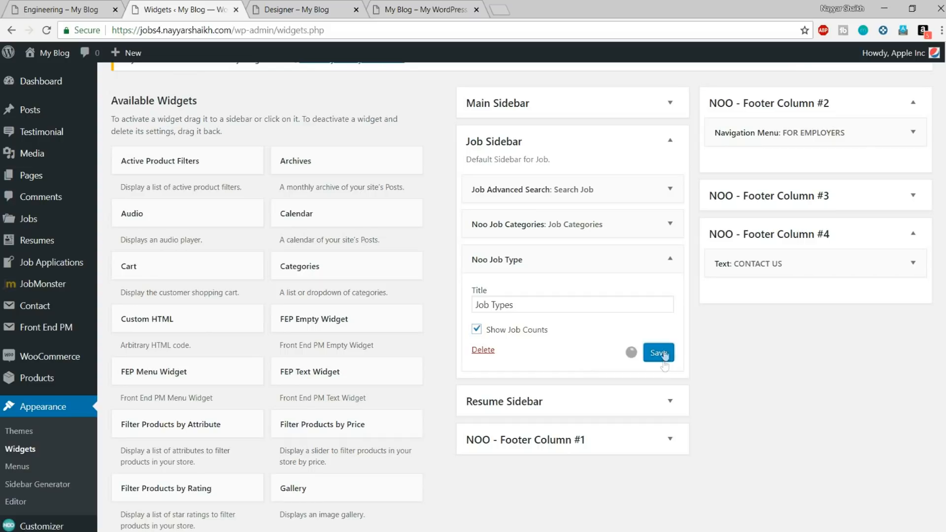
pyautogui.click(669, 258)
# Return to the Engineering job category page and select its Job Location heading text
pyautogui.click(60, 9)
pyautogui.scroll(-3, 472, 367)
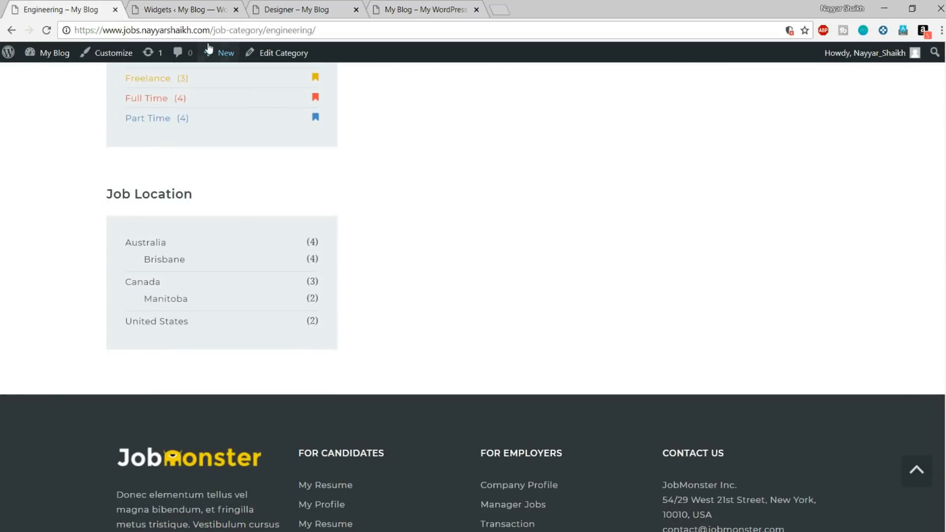
pyautogui.moveTo(215, 192); pyautogui.dragTo(92, 193)
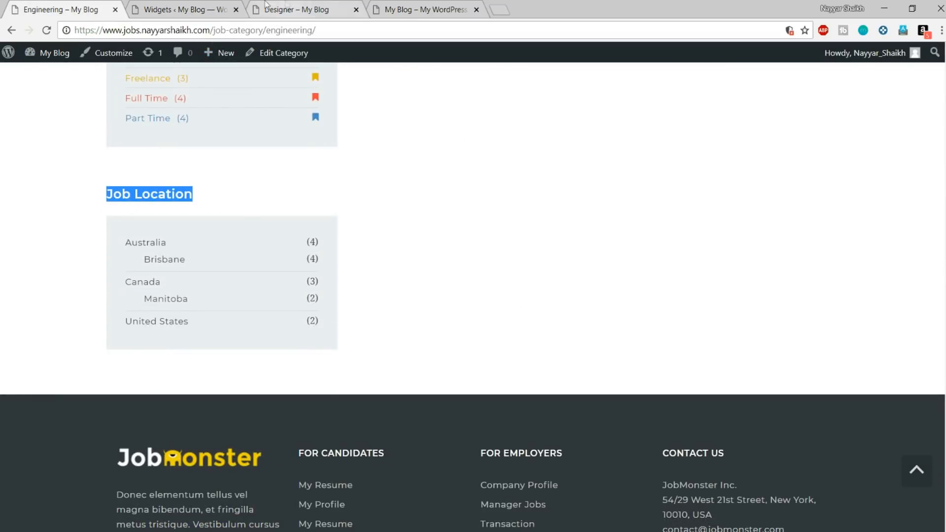
# Add a Noo Job Location widget titled 'Job Location' with post counts to the Job Sidebar and save it
pyautogui.click(202, 9)
pyautogui.scroll(-5, 422, 368)
pyautogui.scroll(-5, 422, 369)
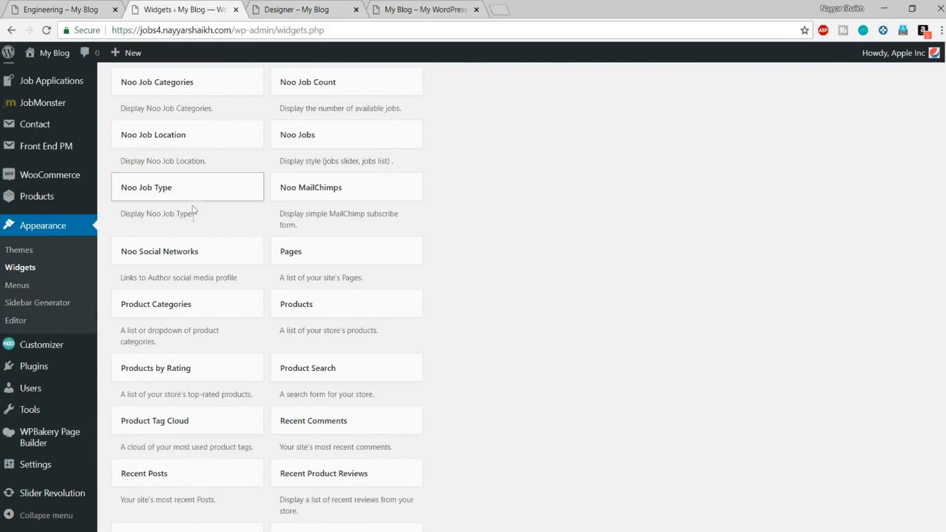
pyautogui.scroll(1, 295, 213)
pyautogui.click(227, 207)
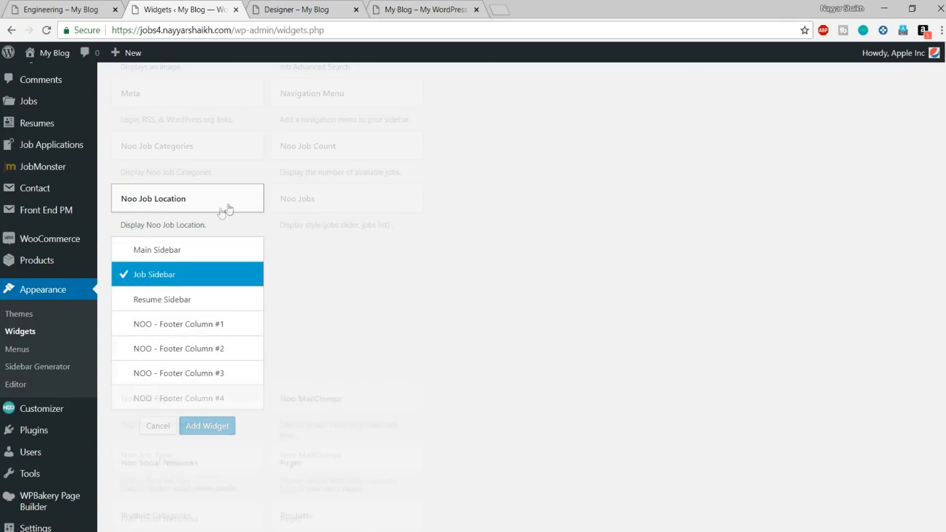
pyautogui.click(210, 426)
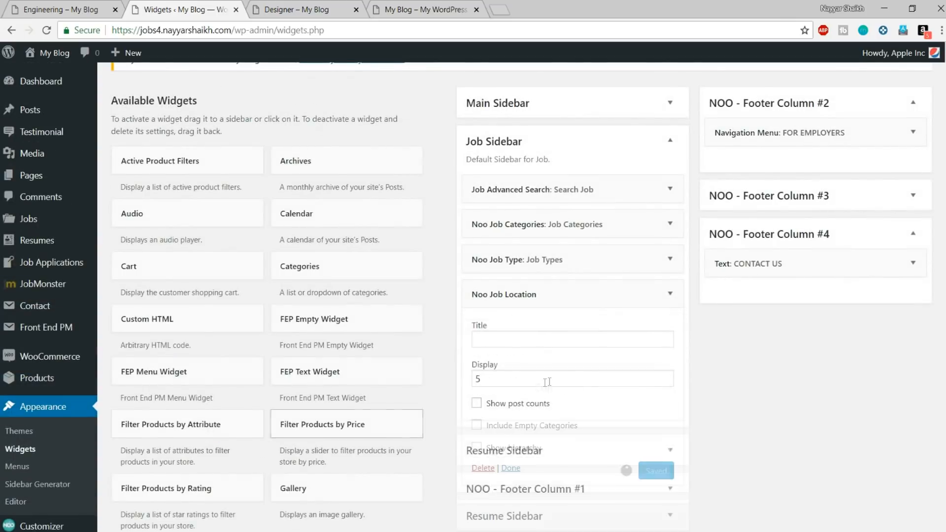
pyautogui.click(534, 340)
pyautogui.write('Job Location')
pyautogui.click(476, 403)
pyautogui.click(658, 470)
# Reload the Designer job category page to check the new sidebar widgets
pyautogui.click(275, 9)
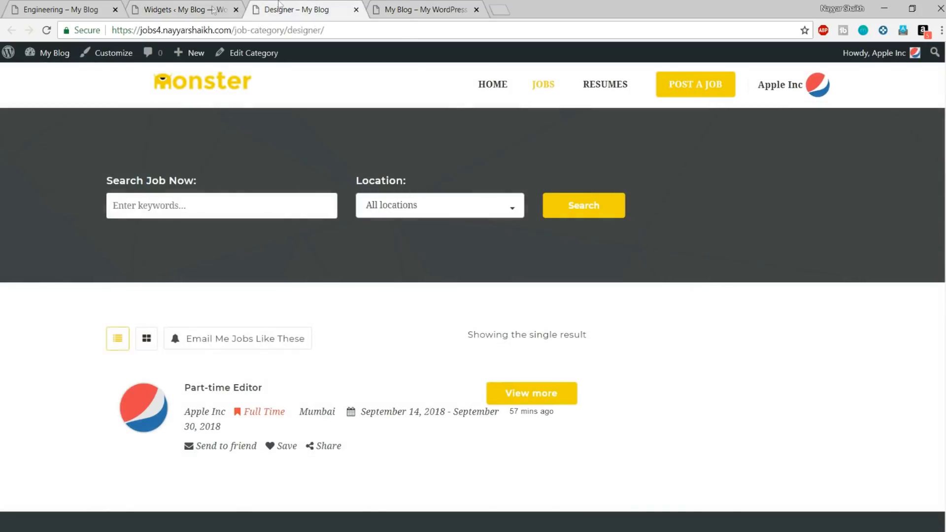
pyautogui.click(40, 34)
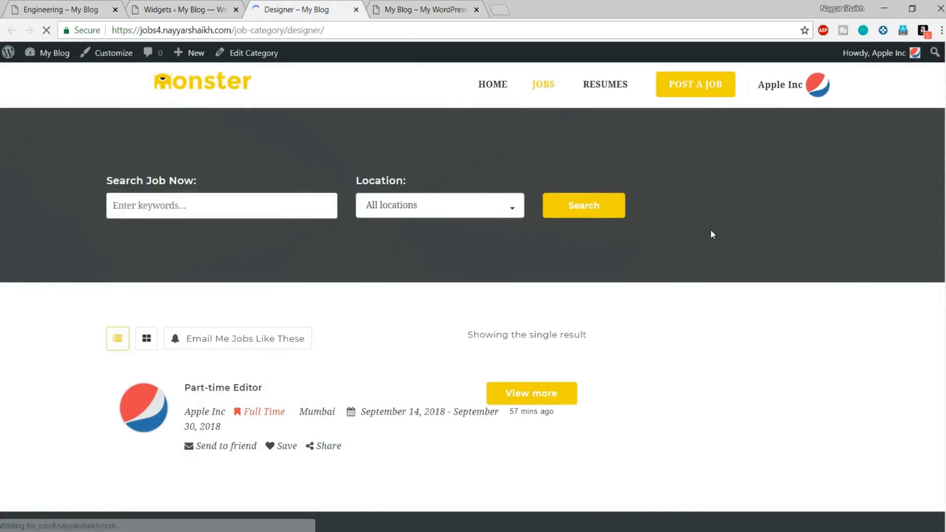
pyautogui.scroll(-15, 724, 320)
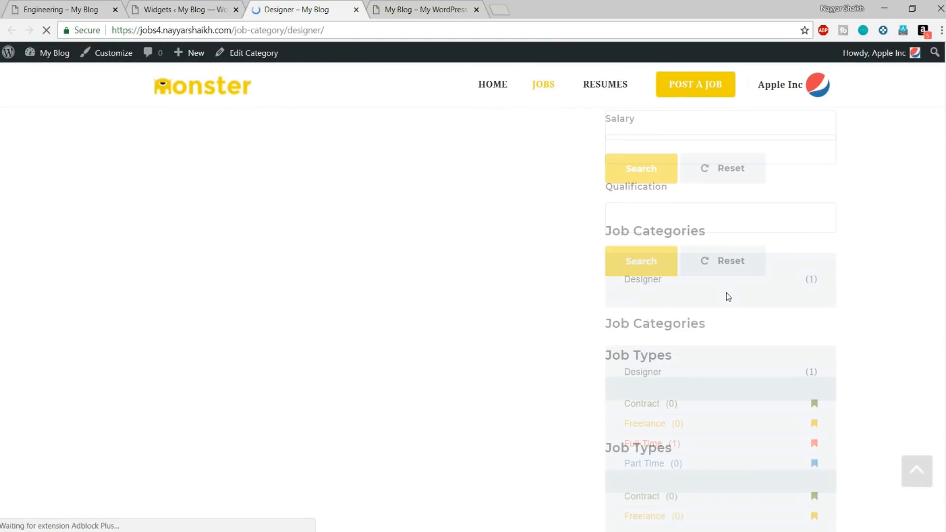
pyautogui.scroll(-4, 748, 325)
pyautogui.scroll(20, 763, 359)
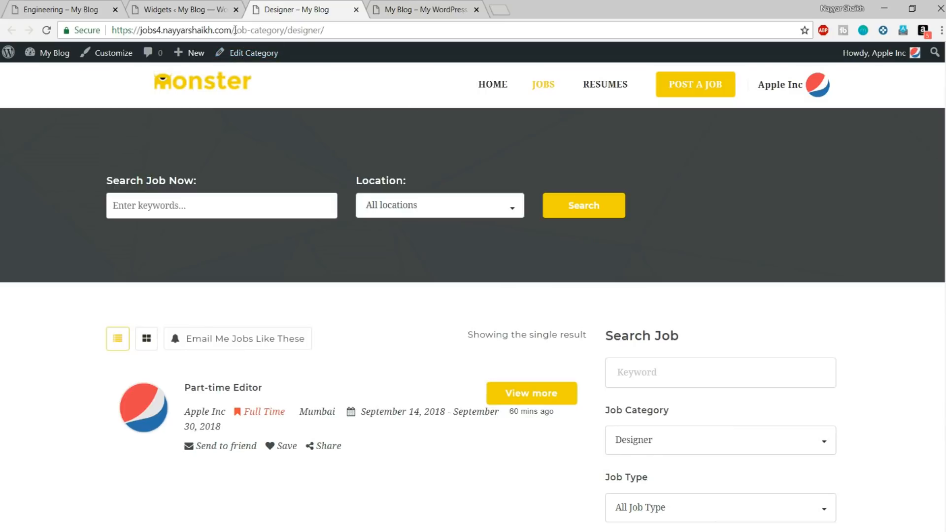
# Load the site's home address in a new private browsing window
pyautogui.moveTo(234, 30); pyautogui.dragTo(75, 32)
pyautogui.hotkey('ctrl', 'c')
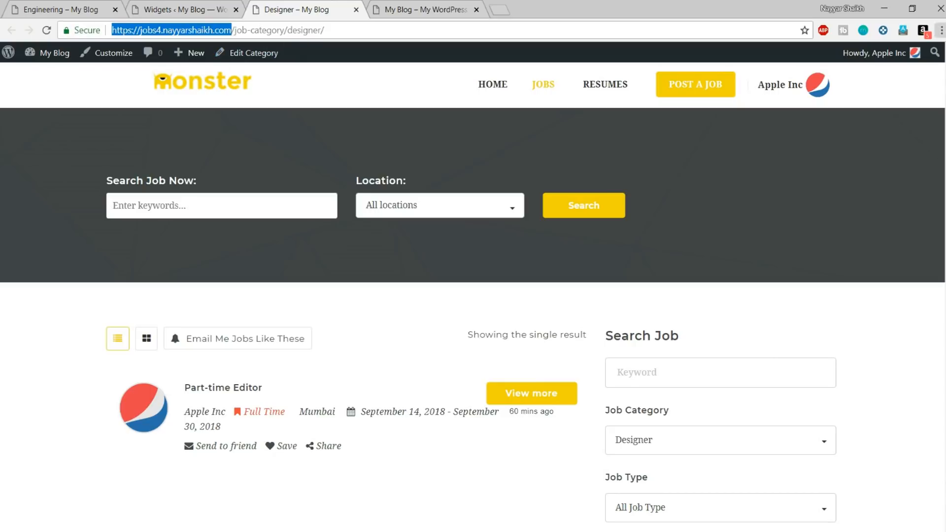
pyautogui.click(941, 31)
pyautogui.click(912, 77)
pyautogui.hotkey('ctrl', 'v')
pyautogui.press('Return')
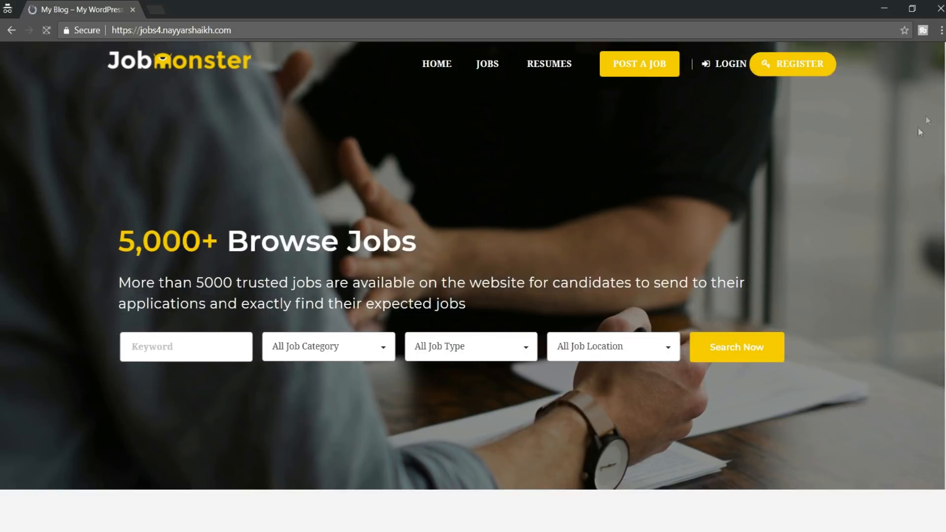
pyautogui.scroll(-20, 473, 286)
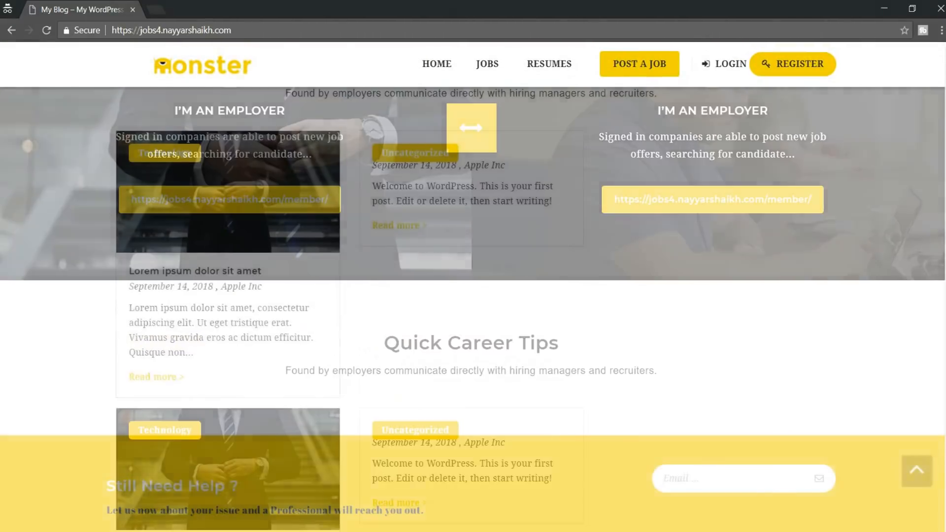
pyautogui.scroll(20, 472, 286)
pyautogui.scroll(1, 788, 71)
# Open the Sign Up form and enter the account e-mail address, replacing a mistyped start
pyautogui.click(784, 69)
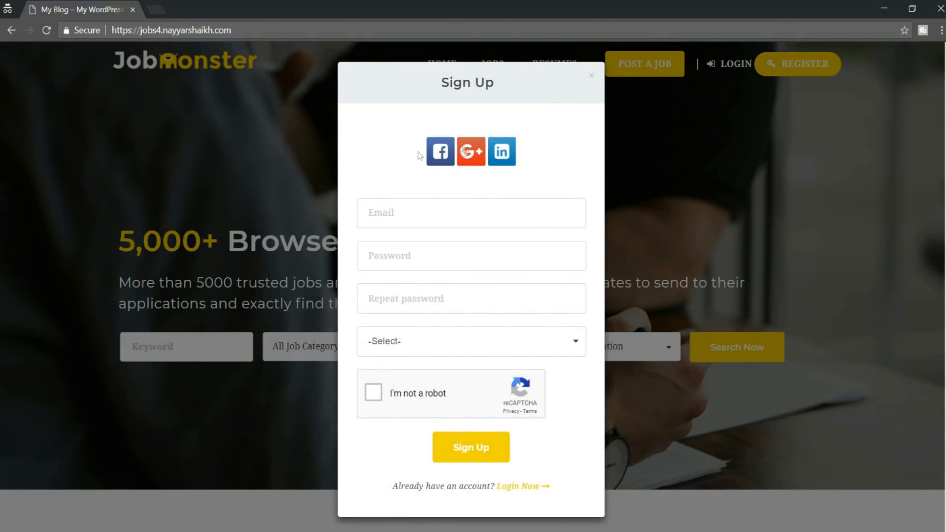
pyautogui.click(451, 218)
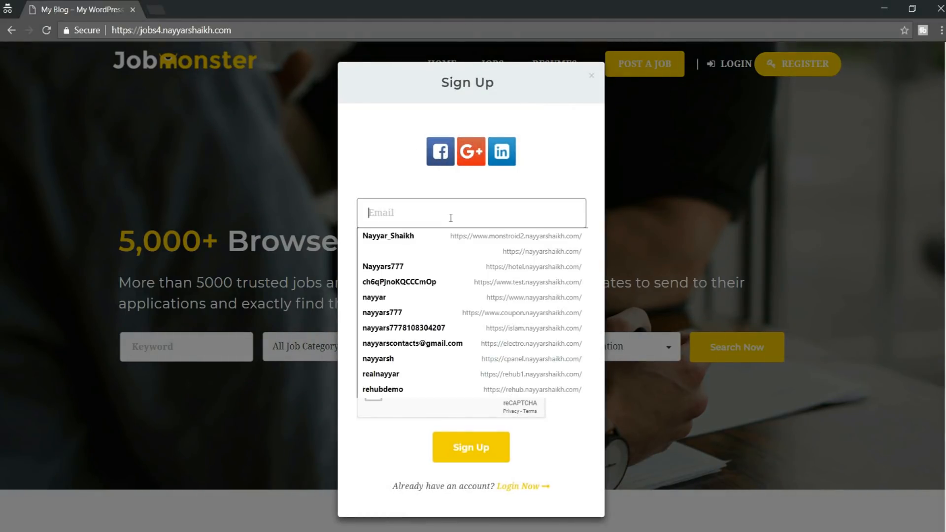
pyautogui.write('nsmeem')
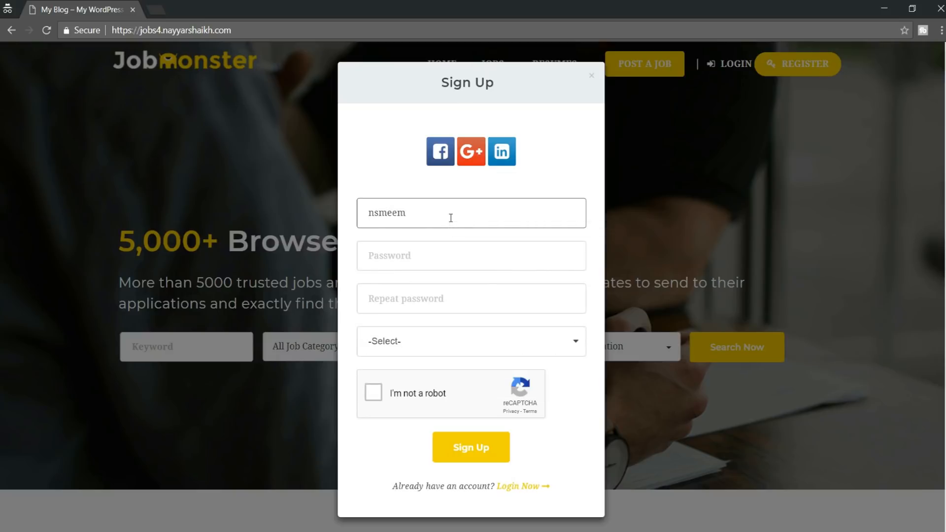
pyautogui.hotkey('ctrl', 'a')
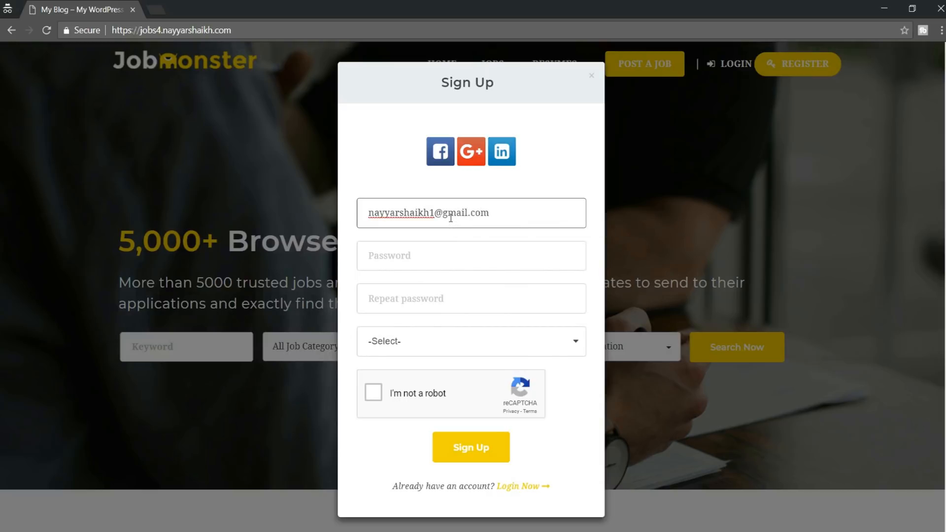
# Enter the account password twice and choose the candidate account type
pyautogui.click(428, 261)
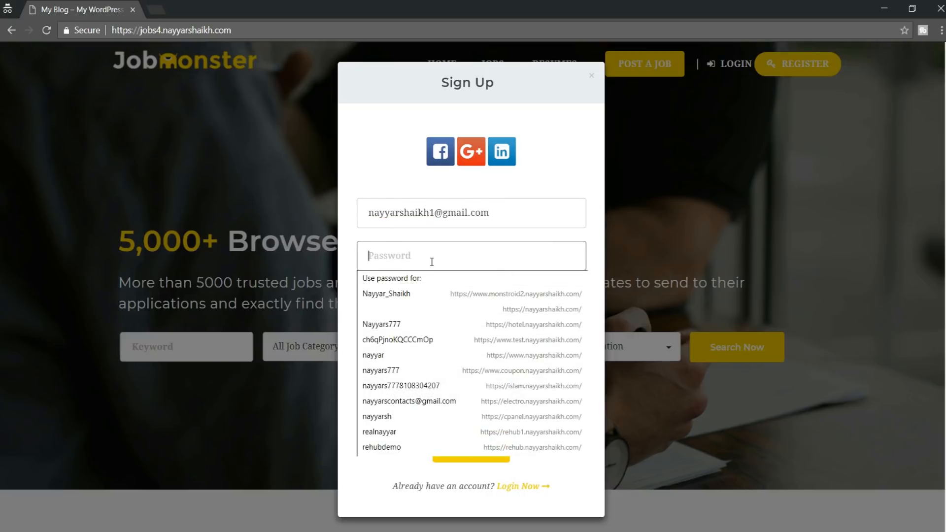
pyautogui.write('••')
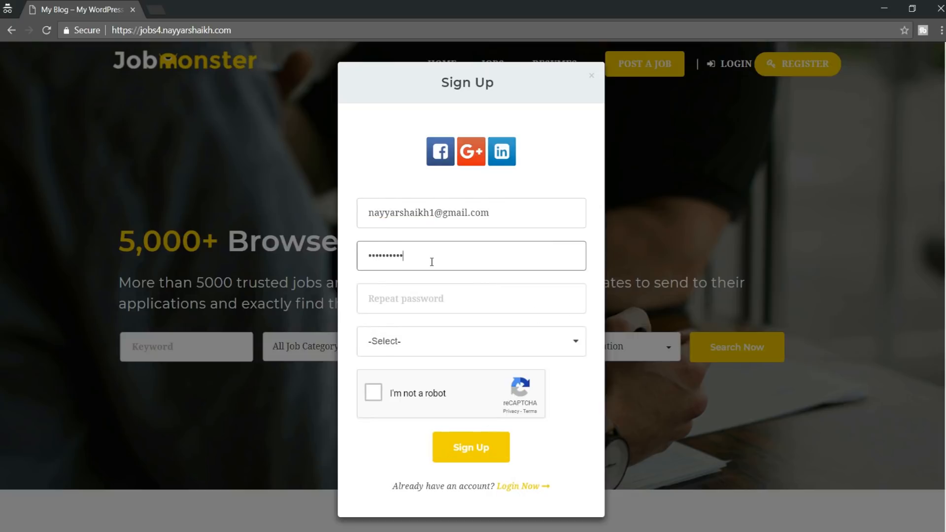
pyautogui.click(450, 288)
pyautogui.write('•')
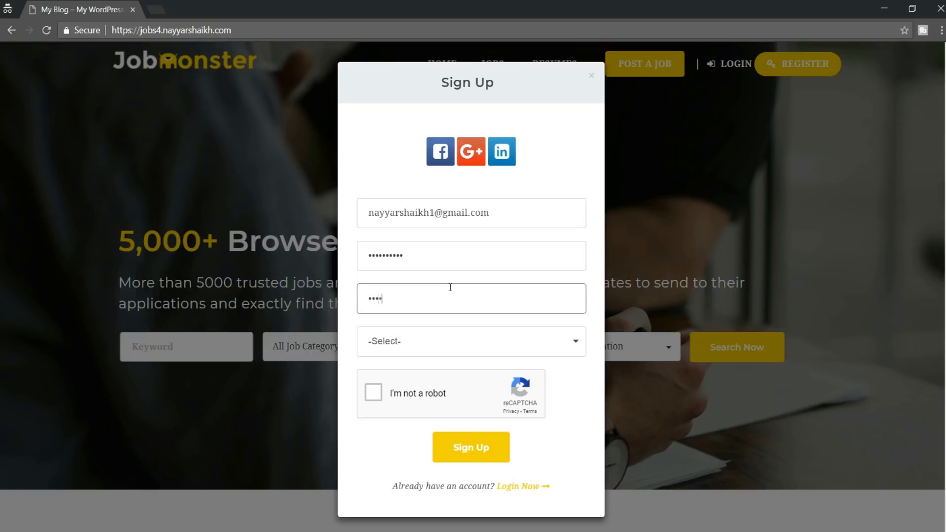
pyautogui.click(451, 349)
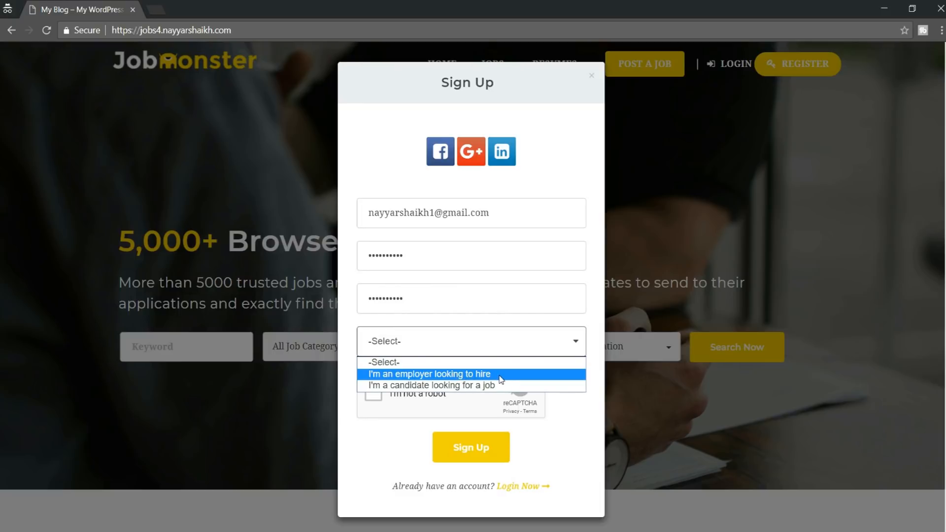
pyautogui.click(427, 385)
# Tick I'm not a robot and mark the store front images in the first reCAPTCHA grid
pyautogui.click(377, 397)
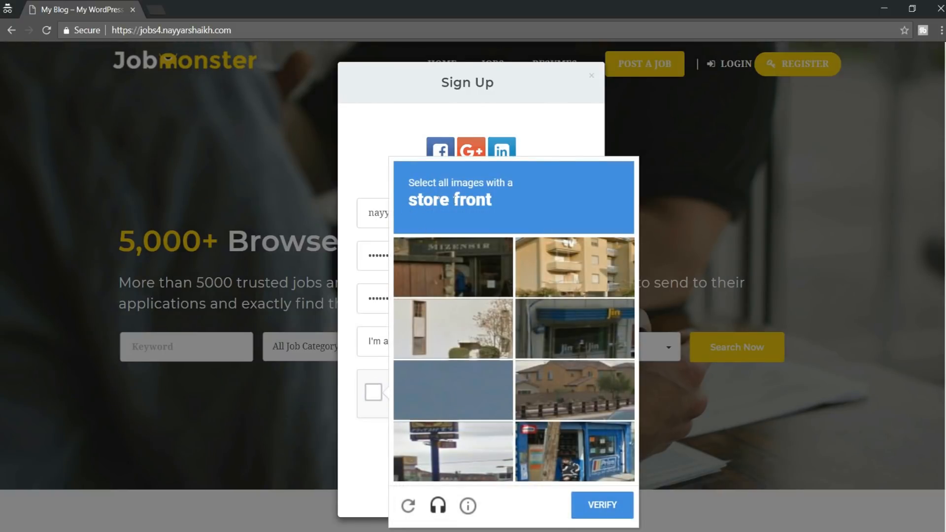
pyautogui.click(576, 468)
pyautogui.click(568, 395)
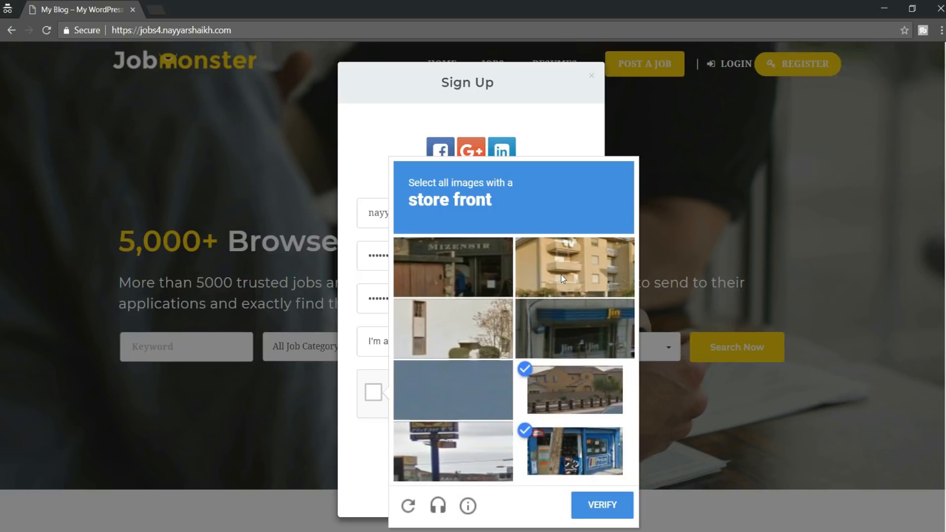
pyautogui.click(454, 260)
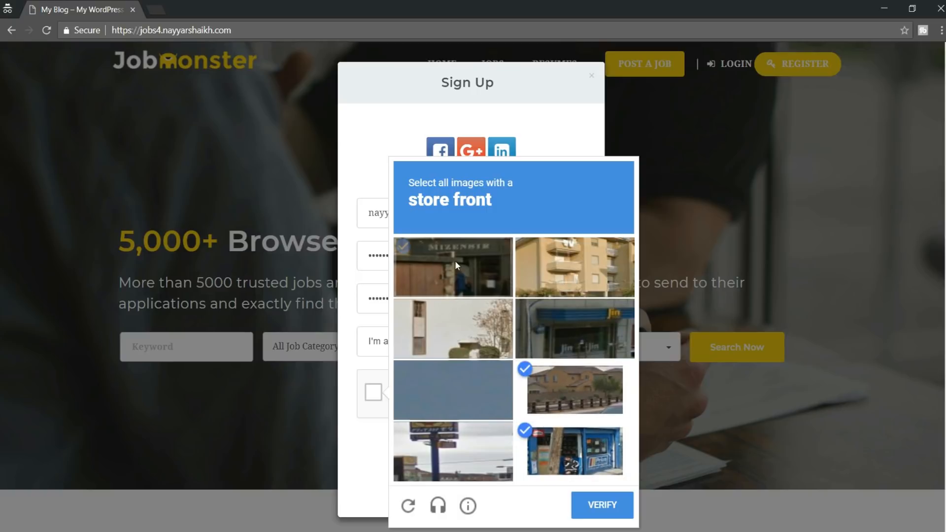
pyautogui.click(581, 338)
pyautogui.click(606, 510)
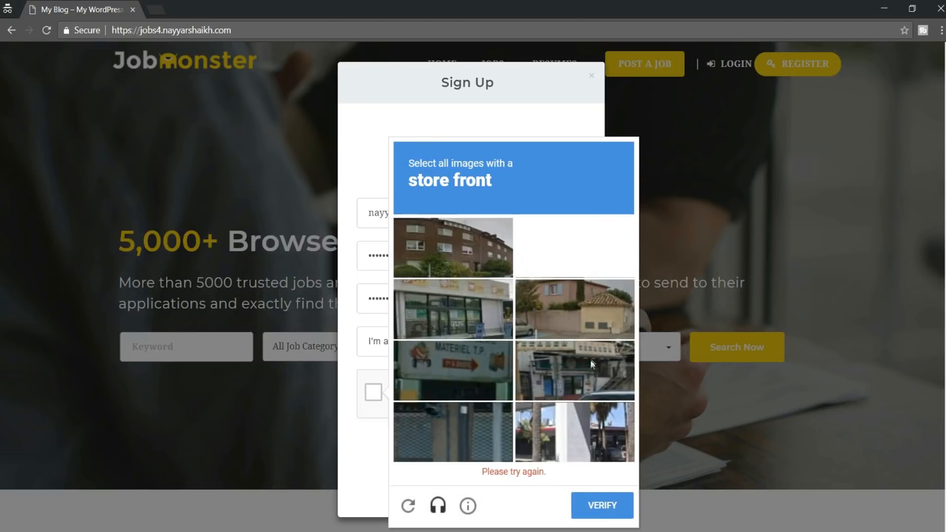
# Complete the second store front image grid, submit Sign Up, and redo the robot check
pyautogui.click(615, 370)
pyautogui.click(453, 328)
pyautogui.click(453, 389)
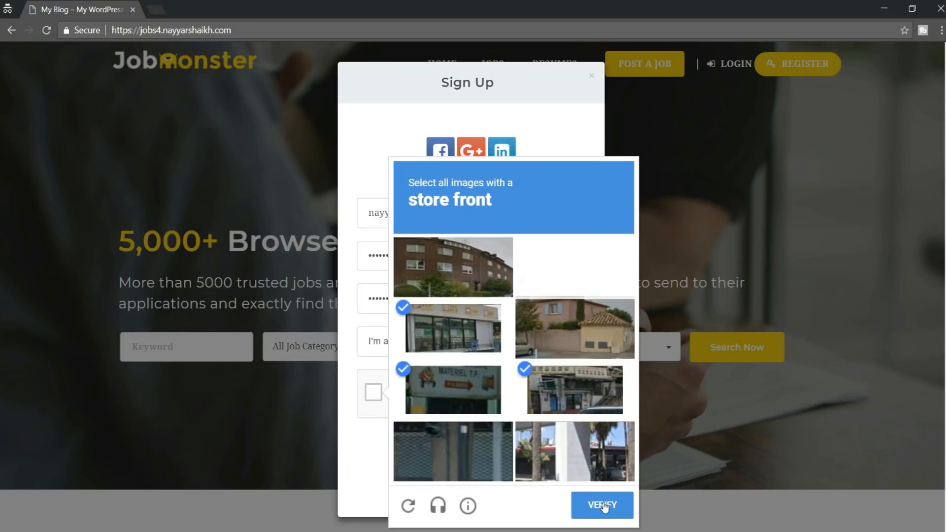
pyautogui.click(604, 508)
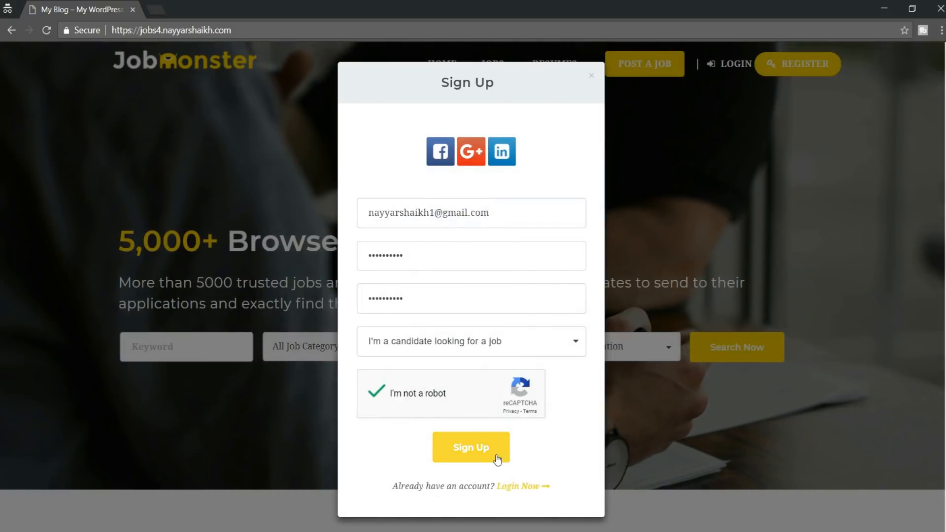
pyautogui.click(496, 455)
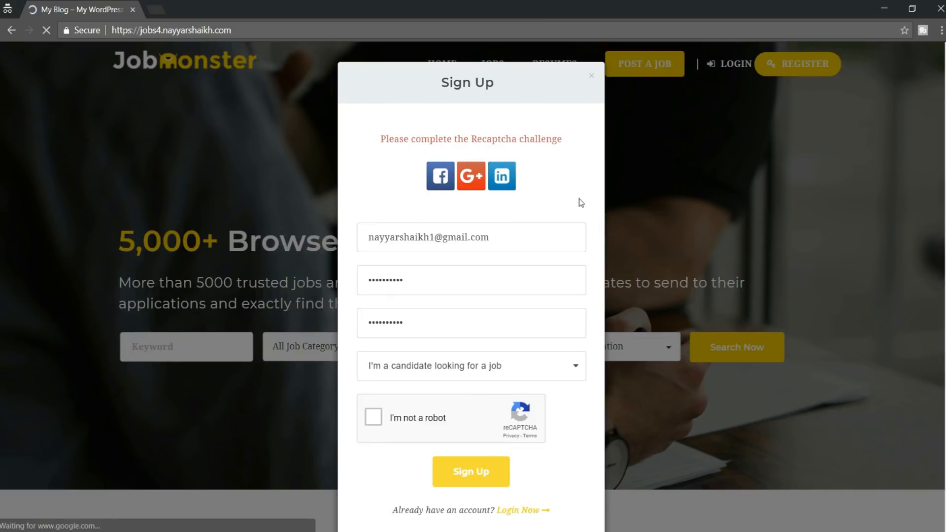
pyautogui.click(416, 394)
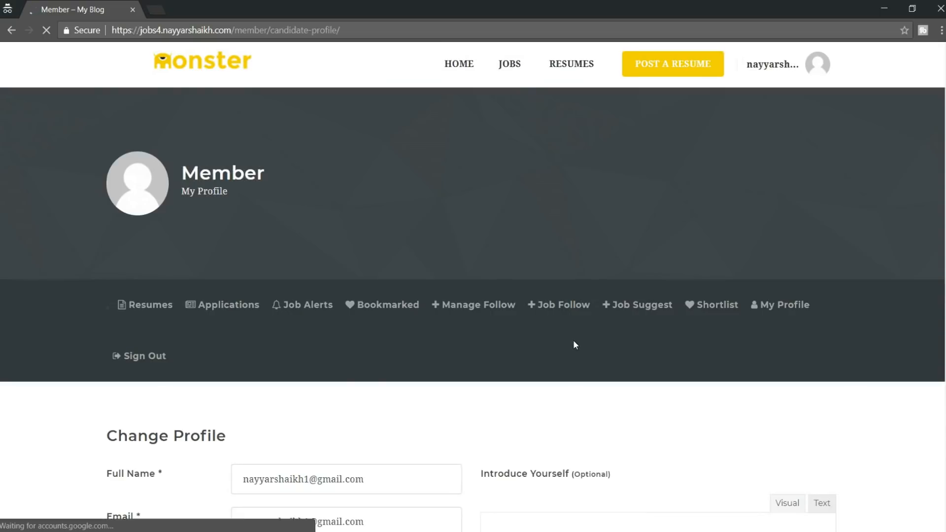
# Review the new Member profile page and click into the Introduce Yourself editor
pyautogui.scroll(-20, 573, 339)
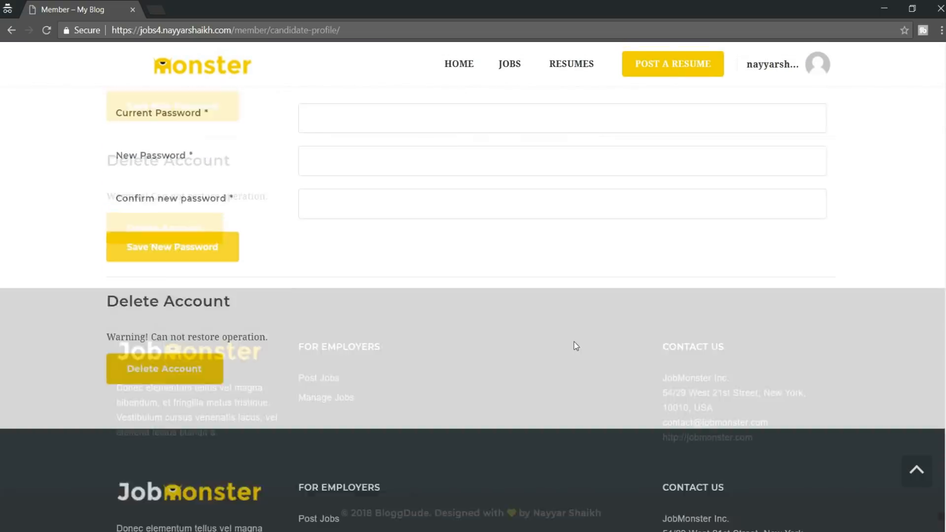
pyautogui.scroll(15, 573, 340)
pyautogui.scroll(-5, 574, 342)
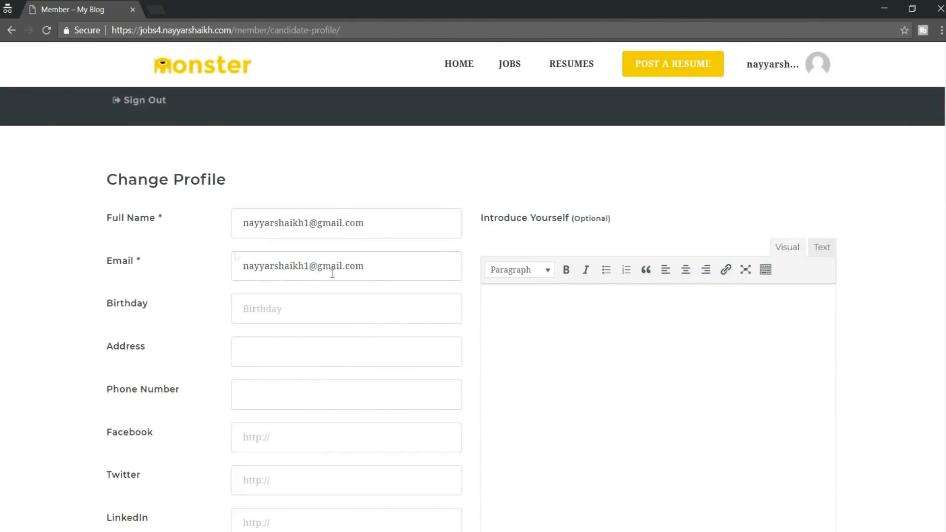
pyautogui.scroll(-10, 392, 337)
pyautogui.scroll(13, 394, 384)
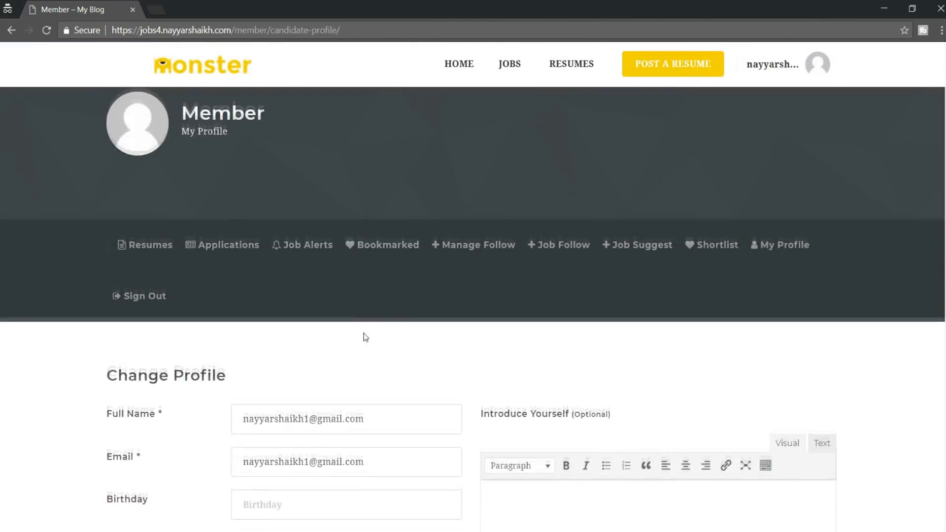
pyautogui.scroll(-4, 397, 298)
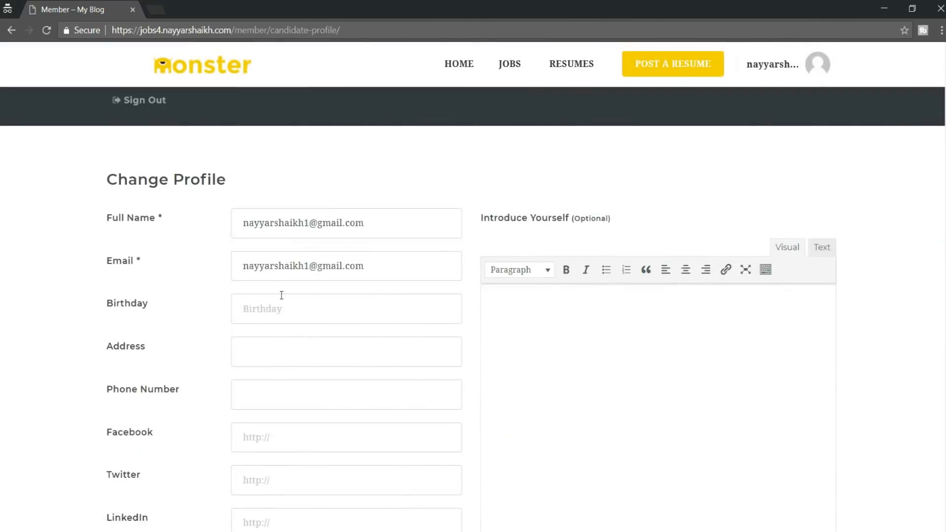
pyautogui.scroll(-8, 281, 294)
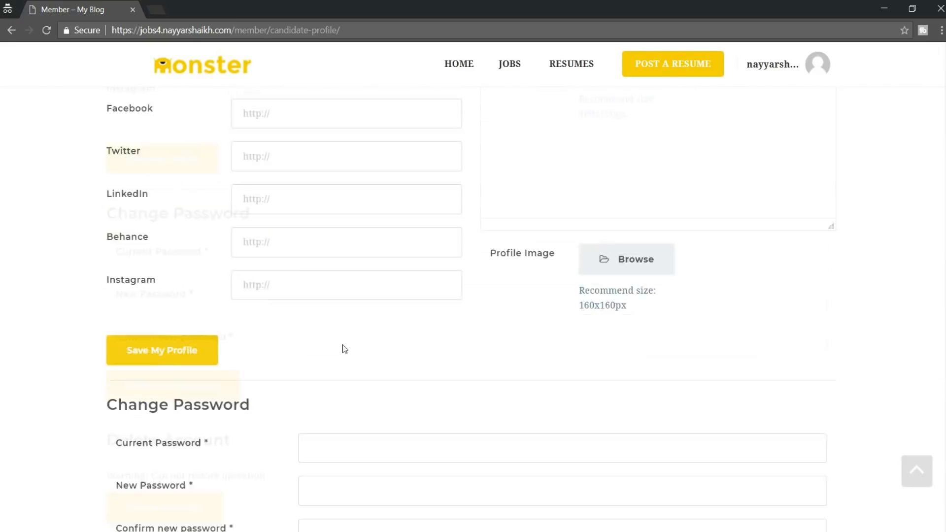
pyautogui.scroll(7, 342, 345)
pyautogui.scroll(-3, 467, 270)
pyautogui.click(672, 309)
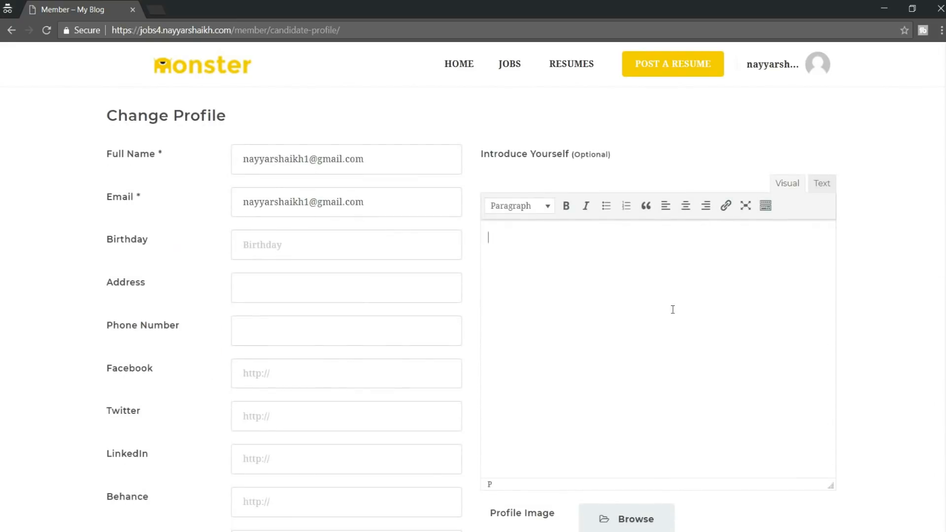
# Open the Post a Resume form
pyautogui.scroll(-5, 671, 309)
pyautogui.scroll(-4, 650, 290)
pyautogui.scroll(15, 435, 312)
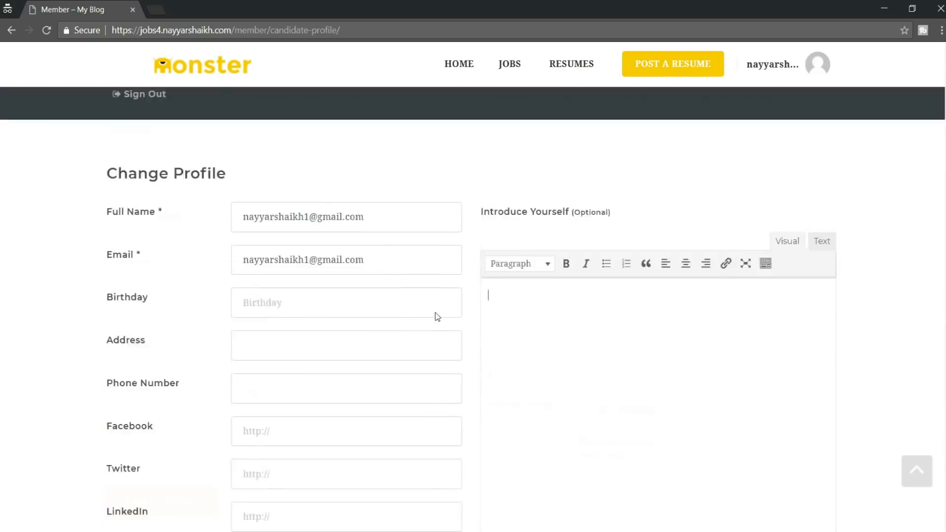
pyautogui.click(669, 73)
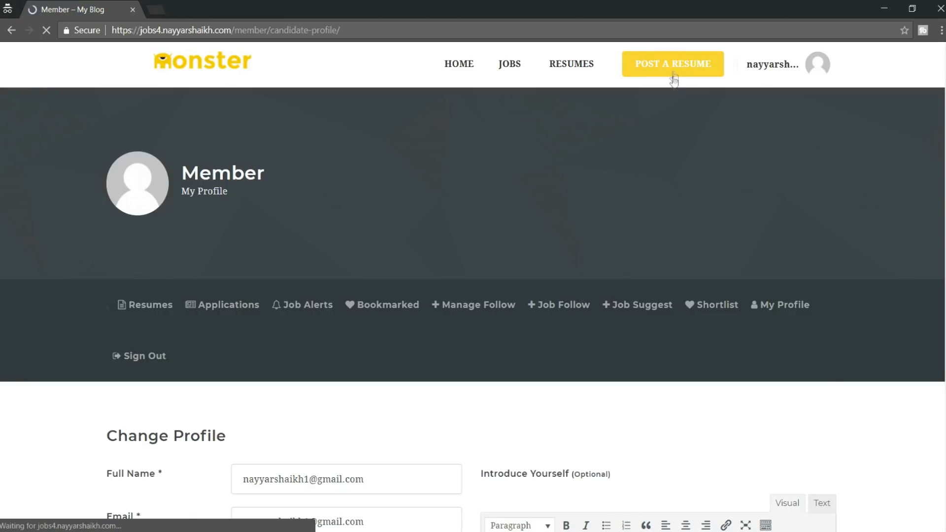
# Look over the Post Resume form, then go to the Jobs listing page
pyautogui.scroll(-10, 422, 312)
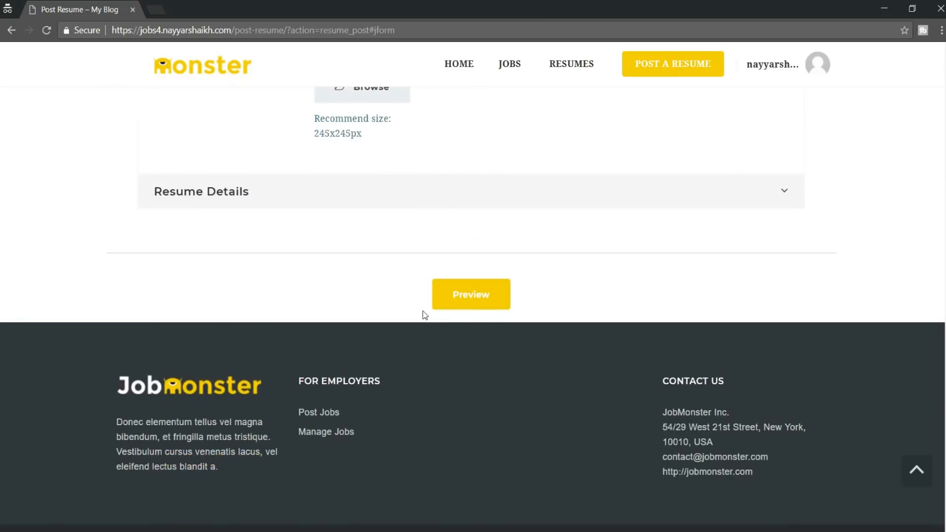
pyautogui.scroll(7, 425, 316)
pyautogui.scroll(9, 430, 311)
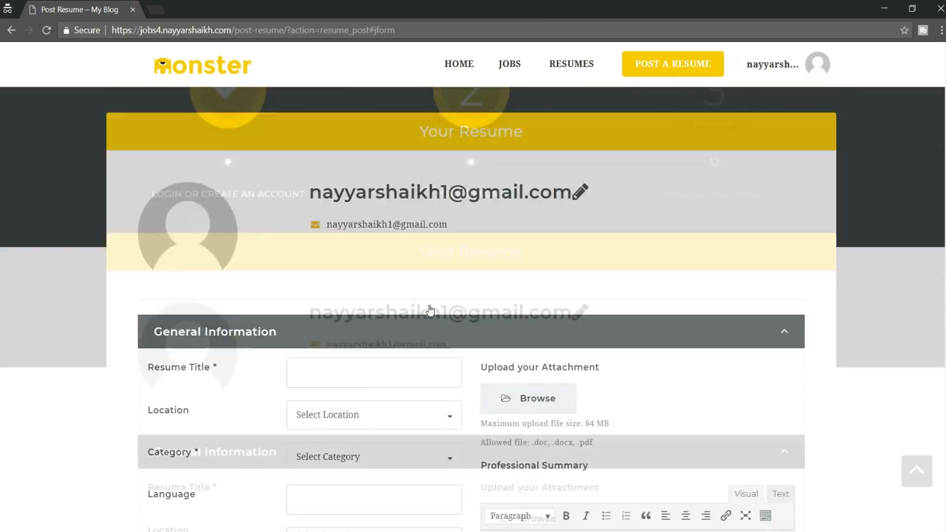
pyautogui.scroll(-15, 428, 305)
pyautogui.scroll(-7, 407, 319)
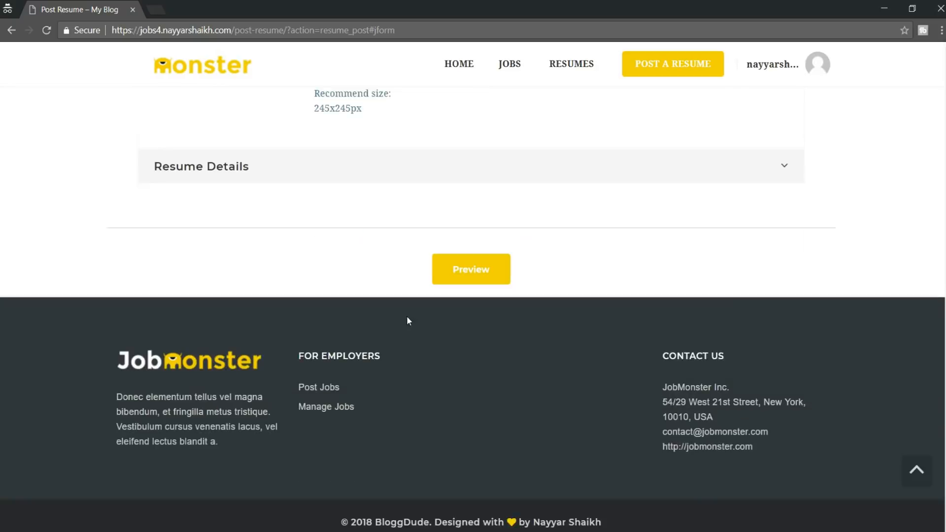
pyautogui.scroll(5, 489, 288)
pyautogui.scroll(10, 491, 291)
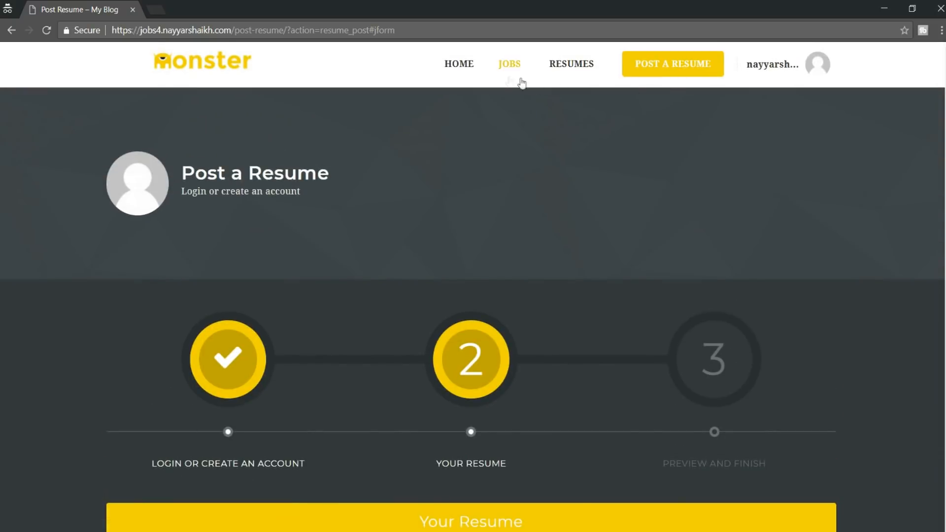
pyautogui.moveTo(509, 81)
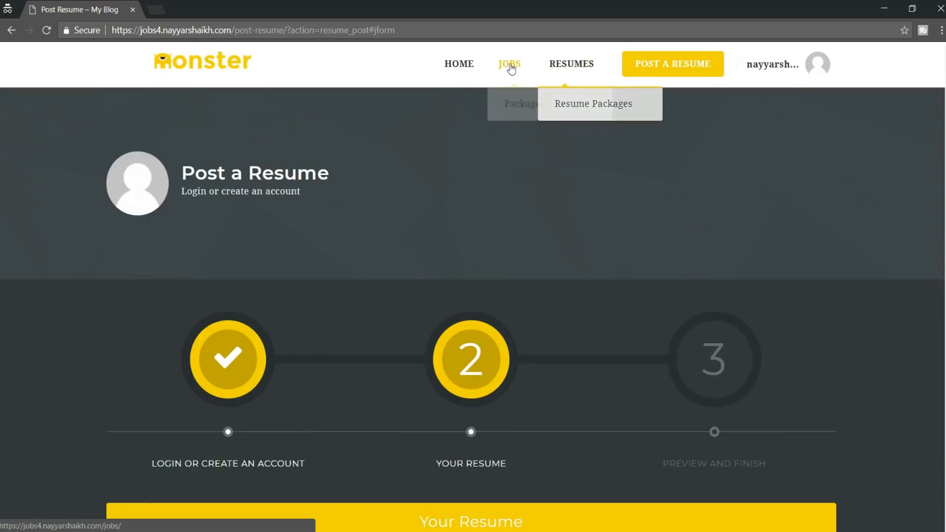
pyautogui.click(504, 71)
# Open the Resumes listing and select its Nothing Found message text
pyautogui.scroll(-5, 322, 334)
pyautogui.scroll(5, 554, 154)
pyautogui.click(571, 64)
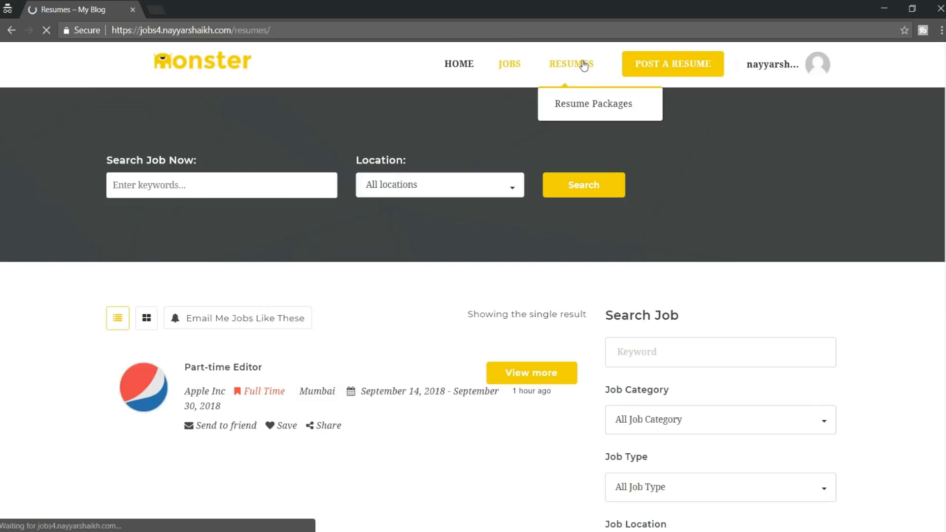
pyautogui.moveTo(283, 359); pyautogui.dragTo(467, 361)
pyautogui.click(466, 361)
pyautogui.moveTo(424, 353); pyautogui.dragTo(298, 353)
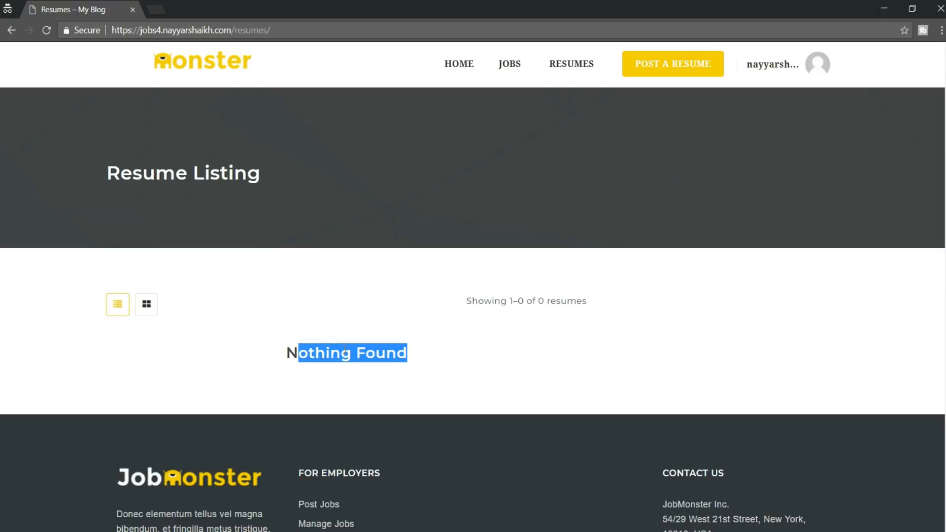
pyautogui.click(451, 368)
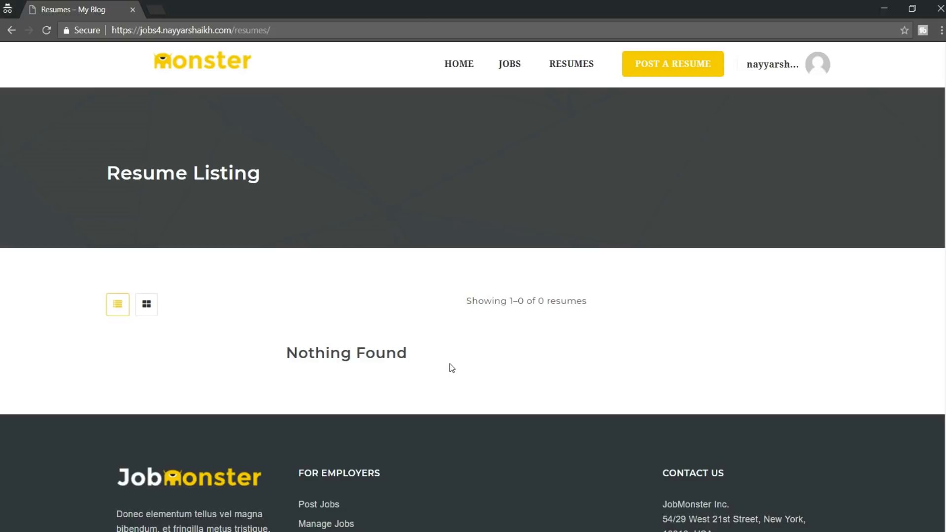